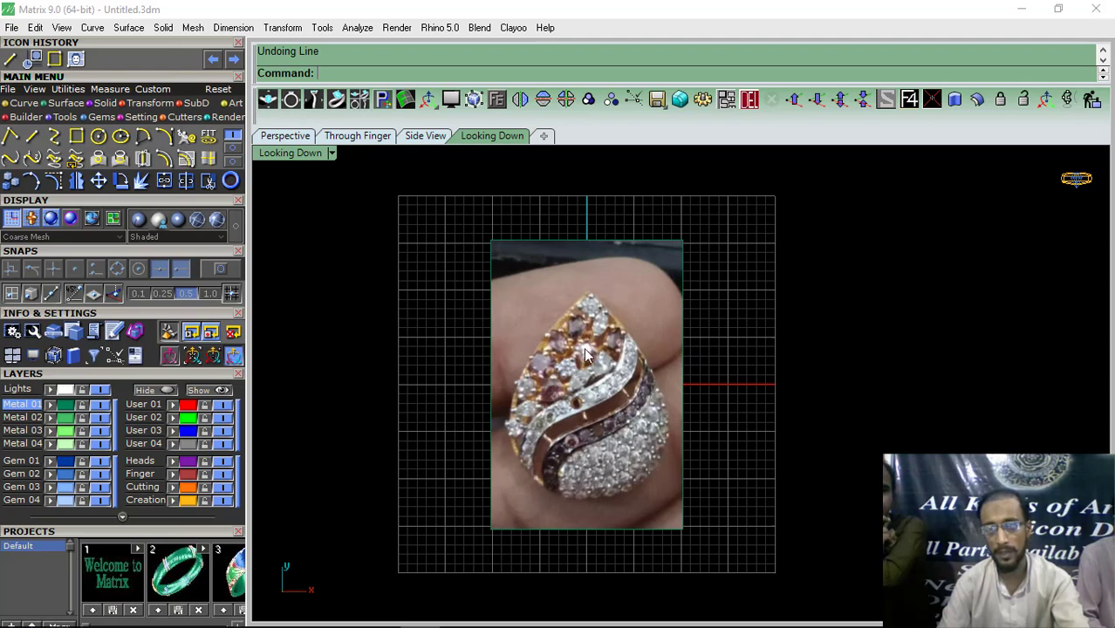
# Step: Center the ring reference picture at the origin on X, Y and Z in CPlane space with Center Object
pyautogui.scroll(-4, 659, 332)
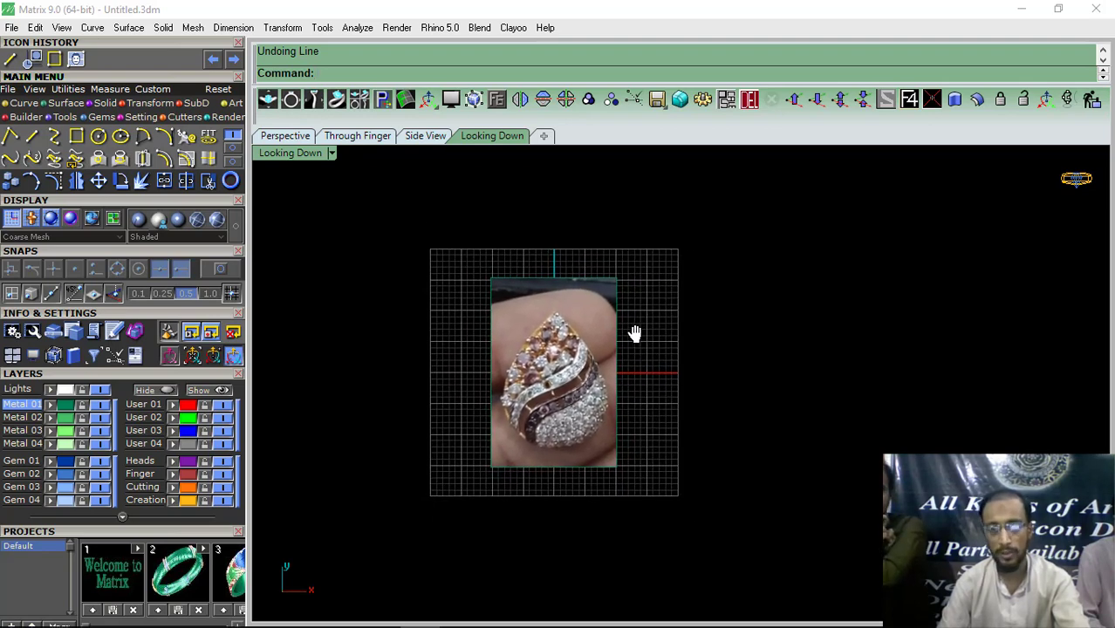
pyautogui.click(579, 305)
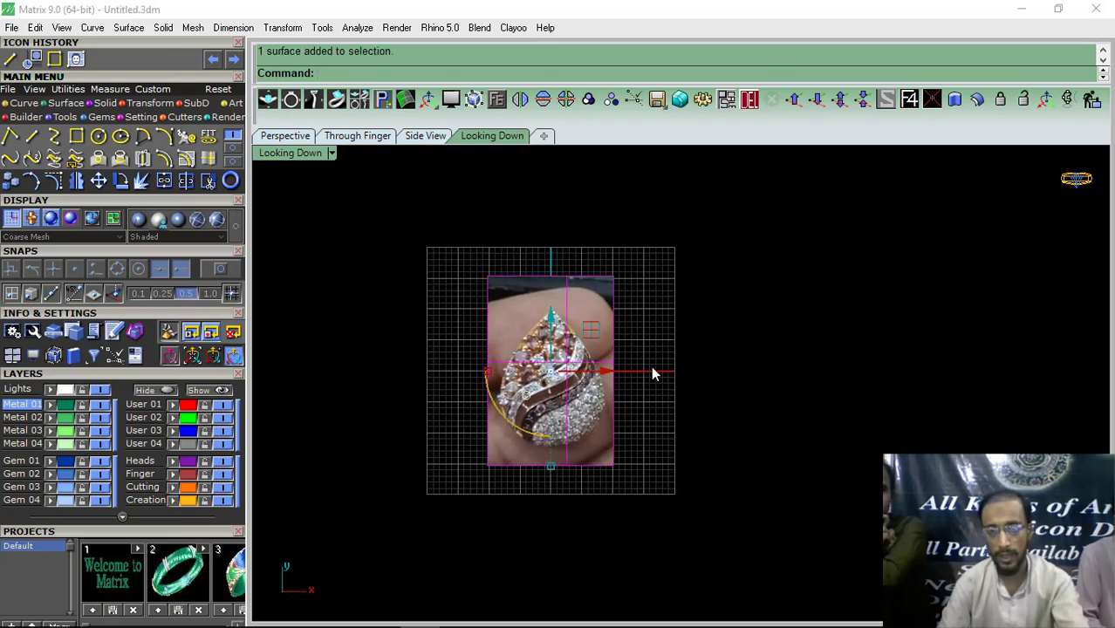
pyautogui.click(68, 91)
pyautogui.click(231, 137)
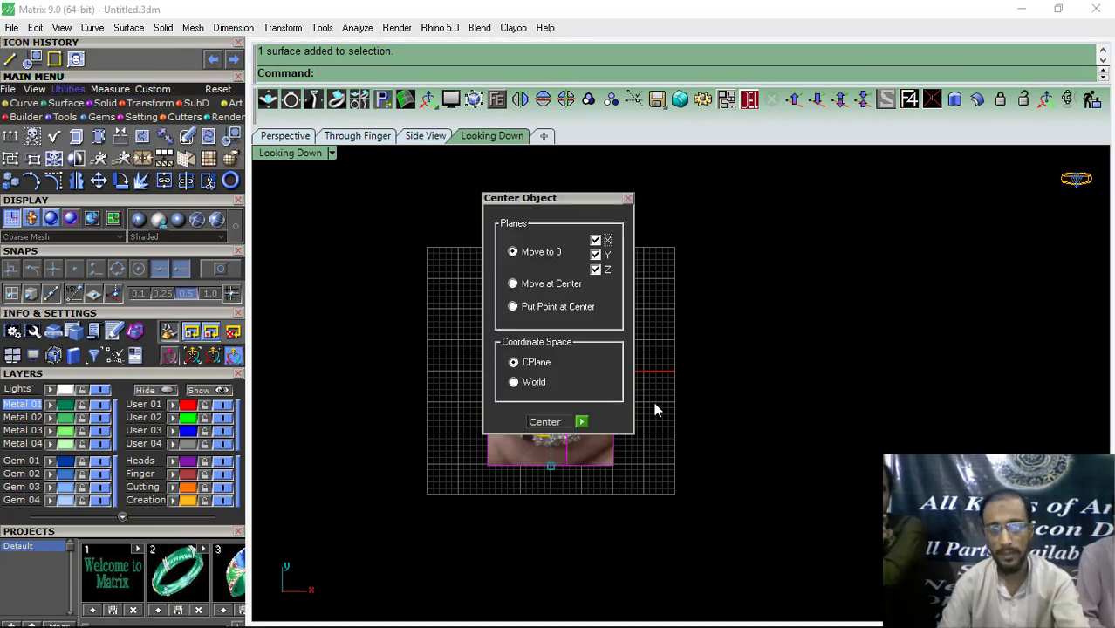
pyautogui.click(581, 422)
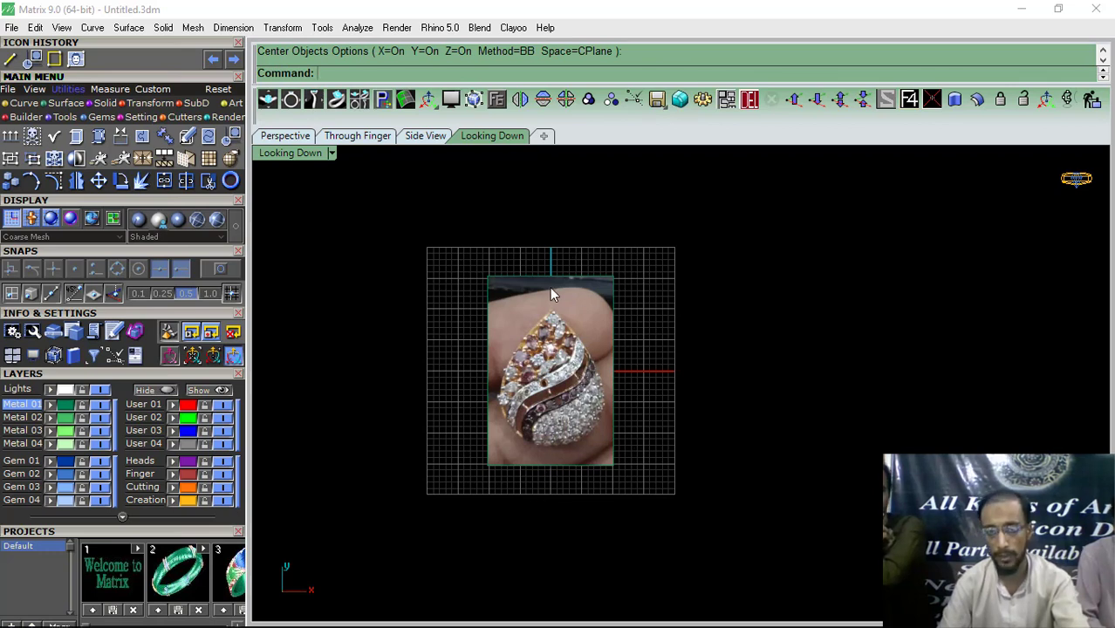
# Step: Repeat the Center Object operation on the reference picture with Move to 0 and CPlane coordinates
pyautogui.scroll(-12, 541, 403)
pyautogui.moveTo(596, 341)
pyautogui.mouseDown(button='right')
pyautogui.moveTo(598, 365)
pyautogui.moveTo(596, 340)
pyautogui.mouseUp(button='right')
pyautogui.scroll(10, 541, 400)
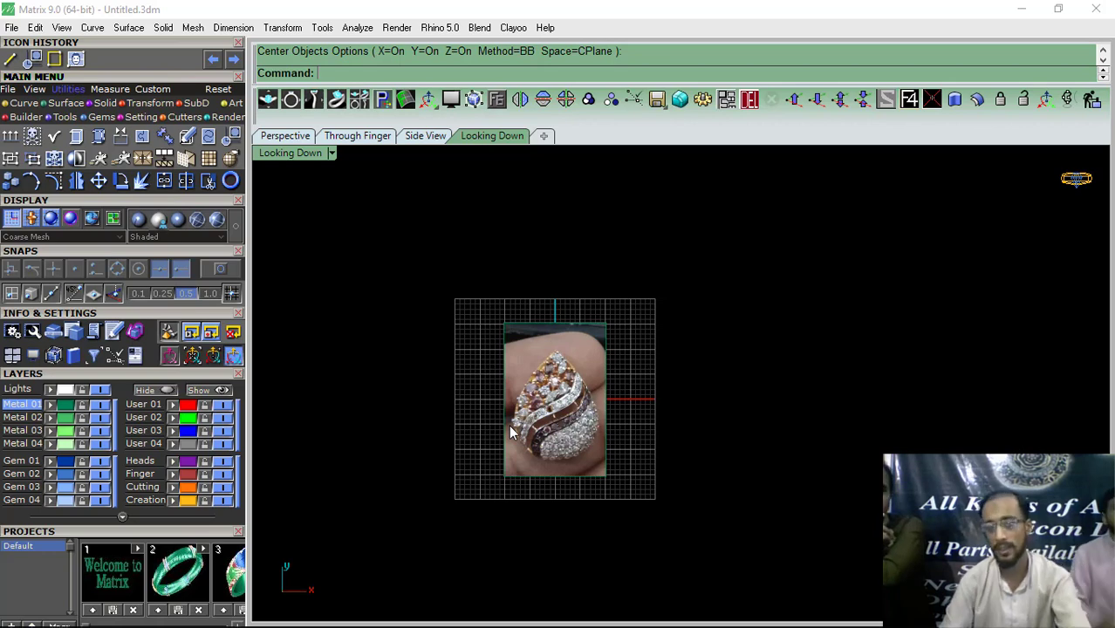
pyautogui.moveTo(510, 426); pyautogui.dragTo(498, 427, button='right')
pyautogui.scroll(2, 549, 407)
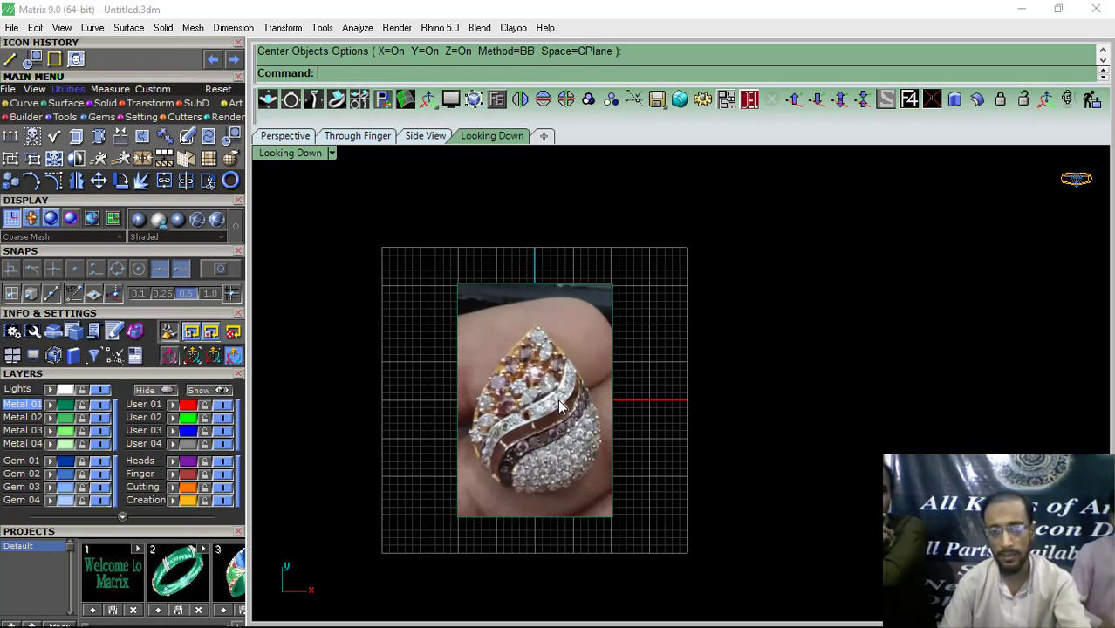
pyautogui.click(550, 408)
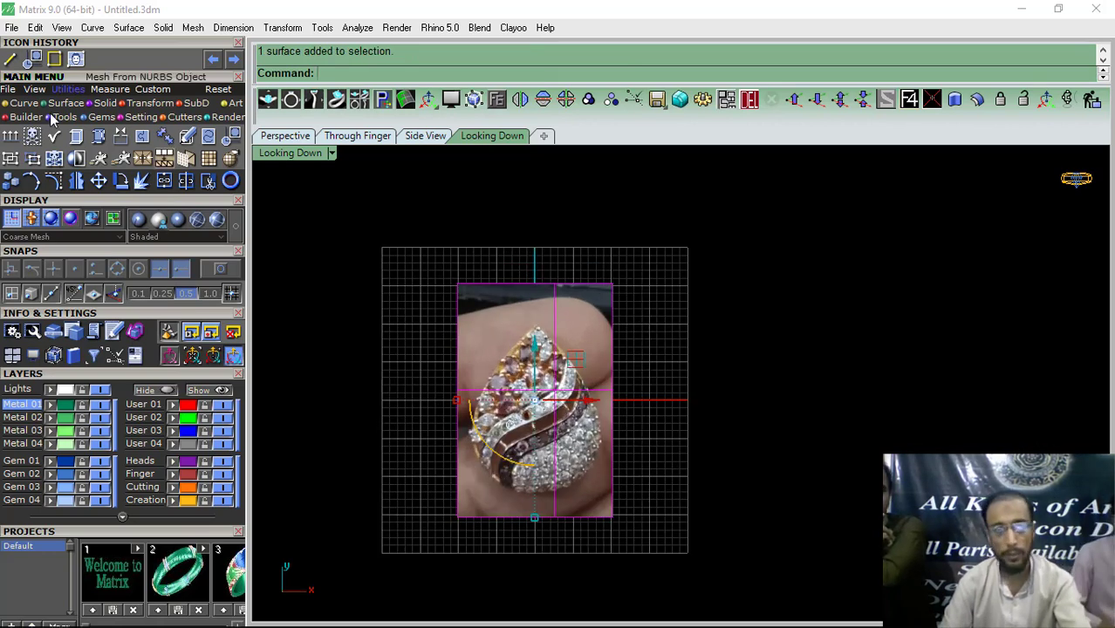
pyautogui.click(231, 142)
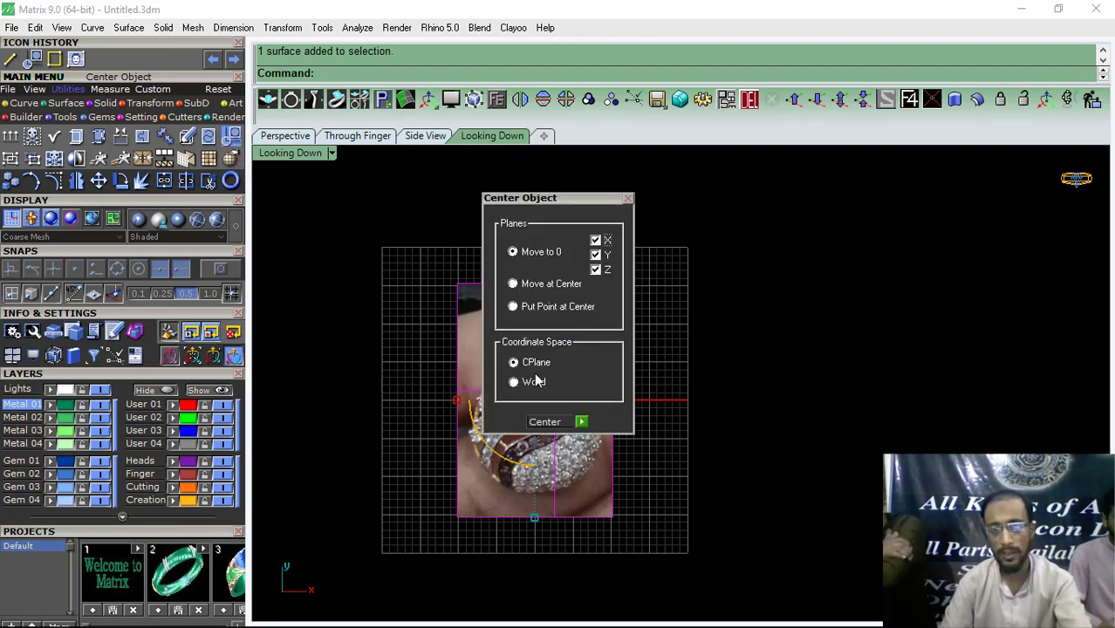
pyautogui.click(580, 421)
# Step: Move the reference picture off the grid, and bring it back to the origin with Center Object
pyautogui.moveTo(550, 371); pyautogui.dragTo(746, 277)
pyautogui.click(872, 301)
pyautogui.click(694, 323)
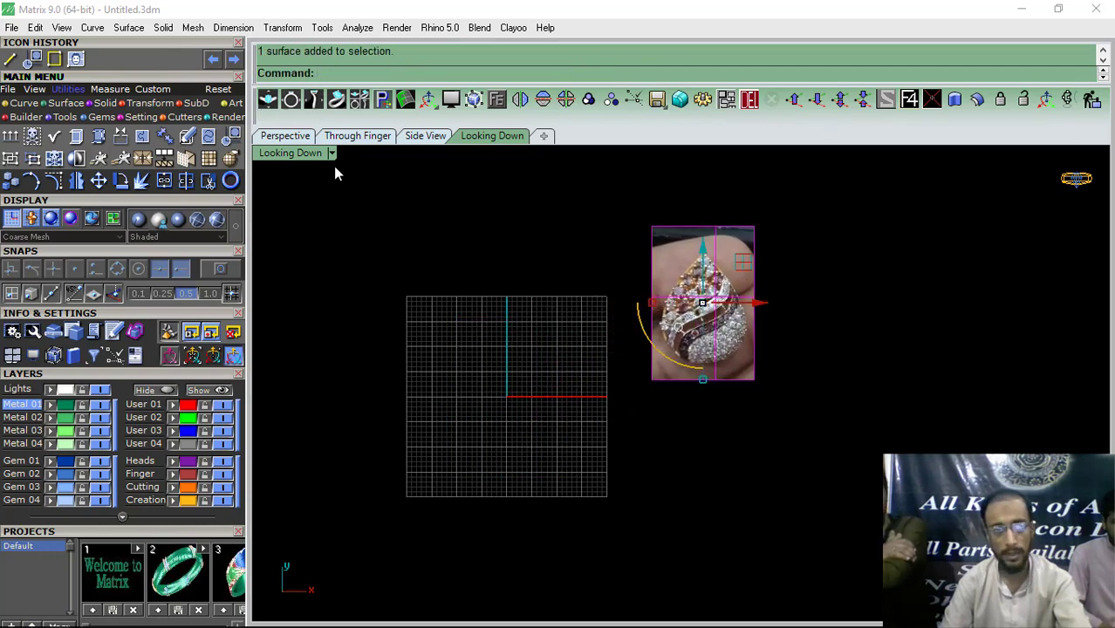
pyautogui.click(231, 137)
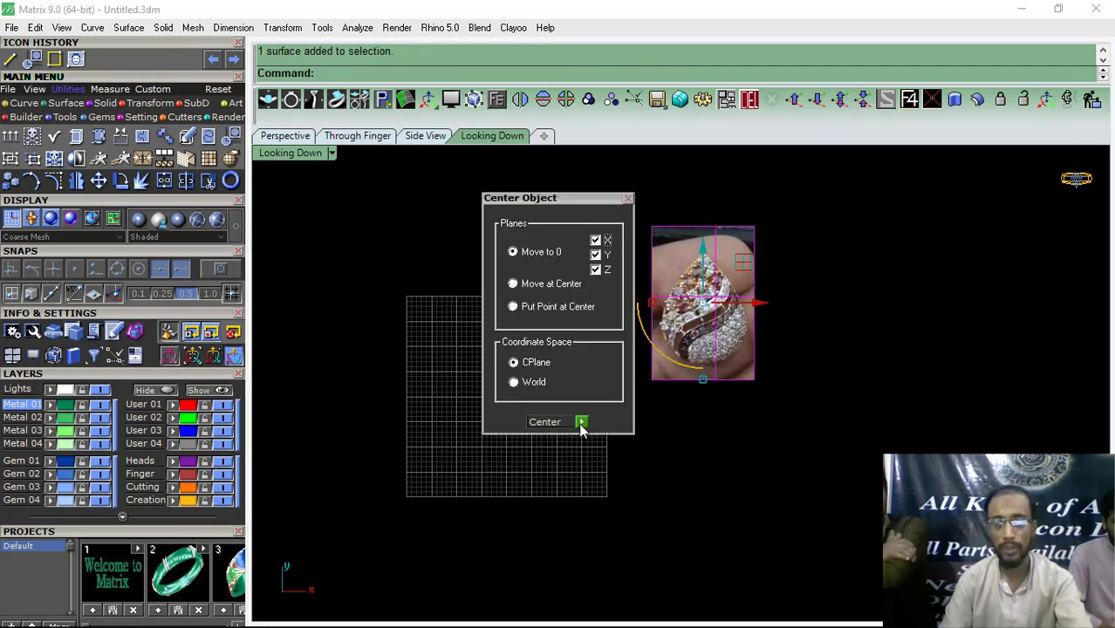
pyautogui.click(580, 422)
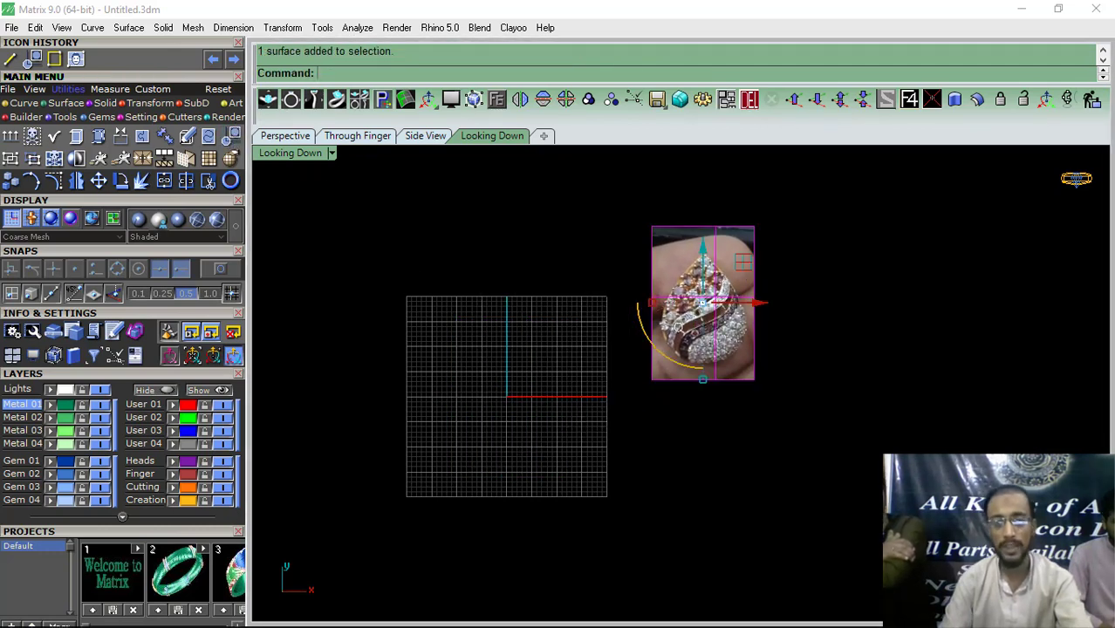
pyautogui.click(676, 395)
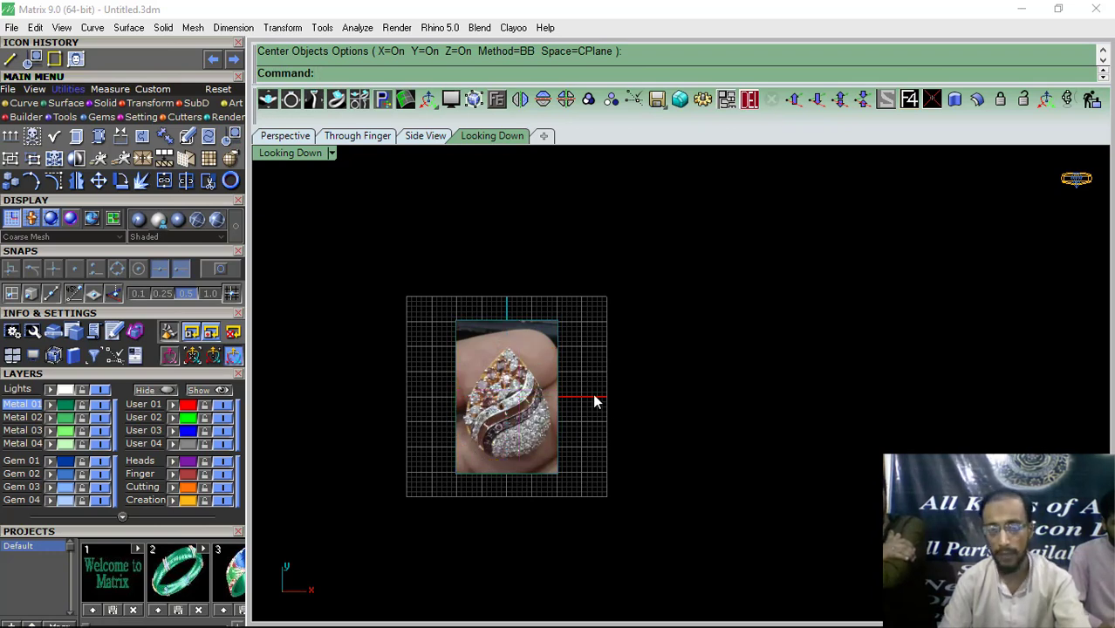
# Step: Load a pear-shaped diamond of 15 mm length and 9 mm width with the Gem Loader
pyautogui.click(101, 118)
pyautogui.click(11, 137)
pyautogui.click(88, 373)
pyautogui.moveTo(109, 367); pyautogui.dragTo(139, 180)
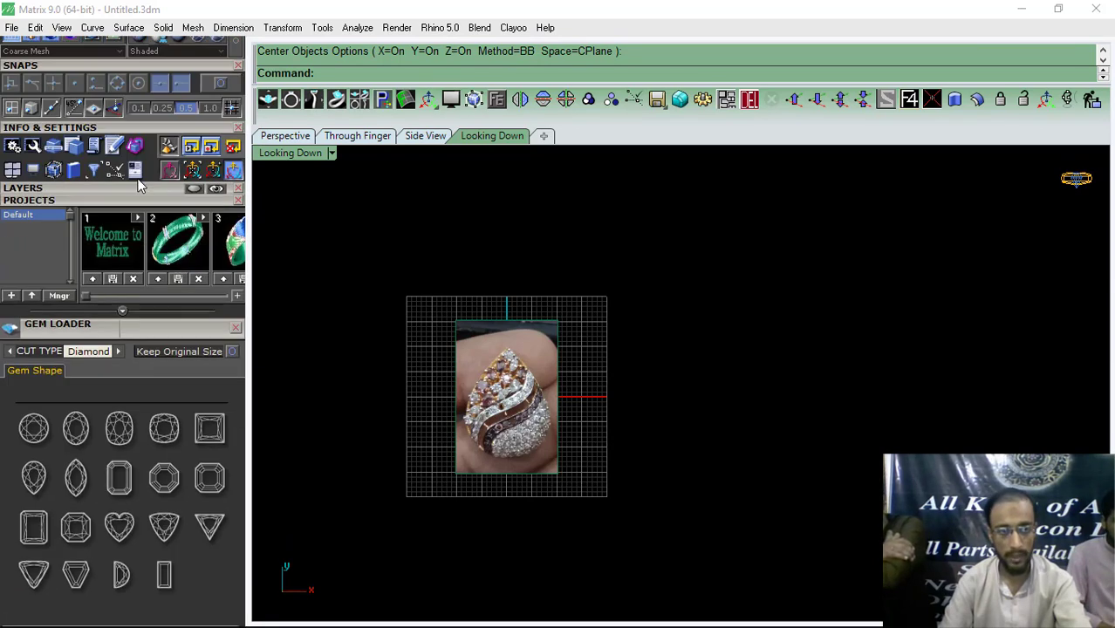
pyautogui.click(114, 193)
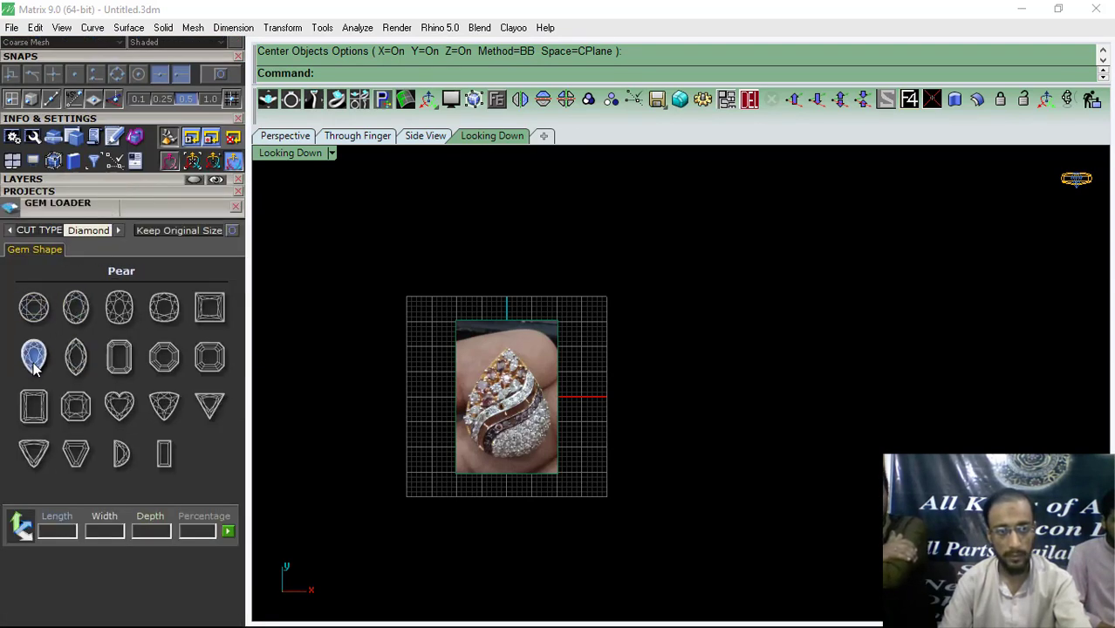
pyautogui.click(33, 356)
pyautogui.click(46, 399)
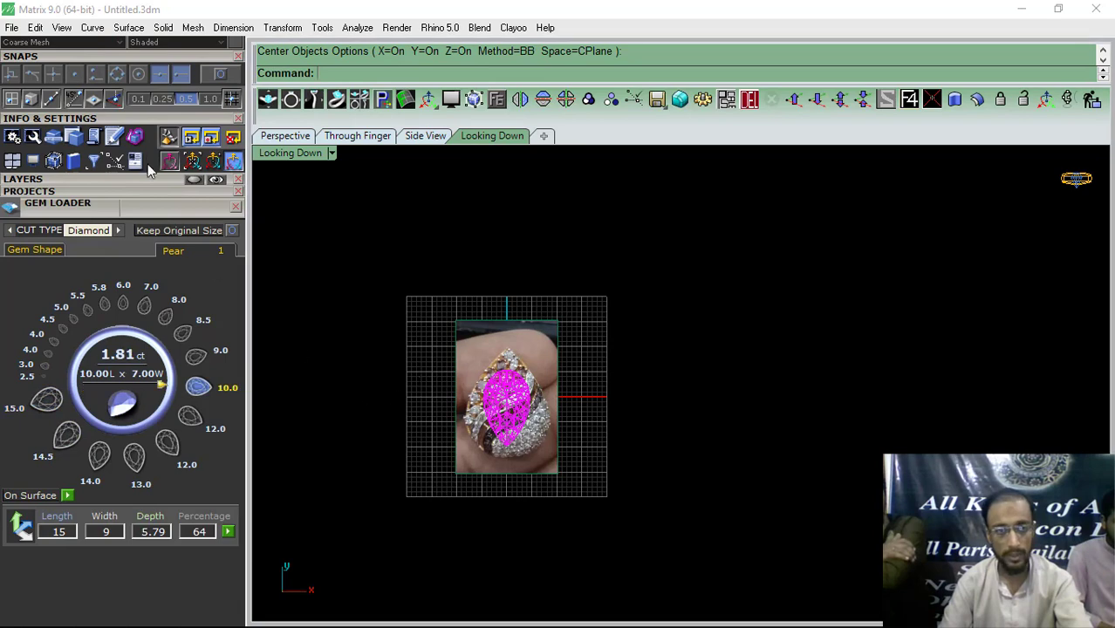
# Step: Rotate the pear gem 180 degrees about the origin so its tip points up, and center it at the origin
pyautogui.scroll(3, 136, 280)
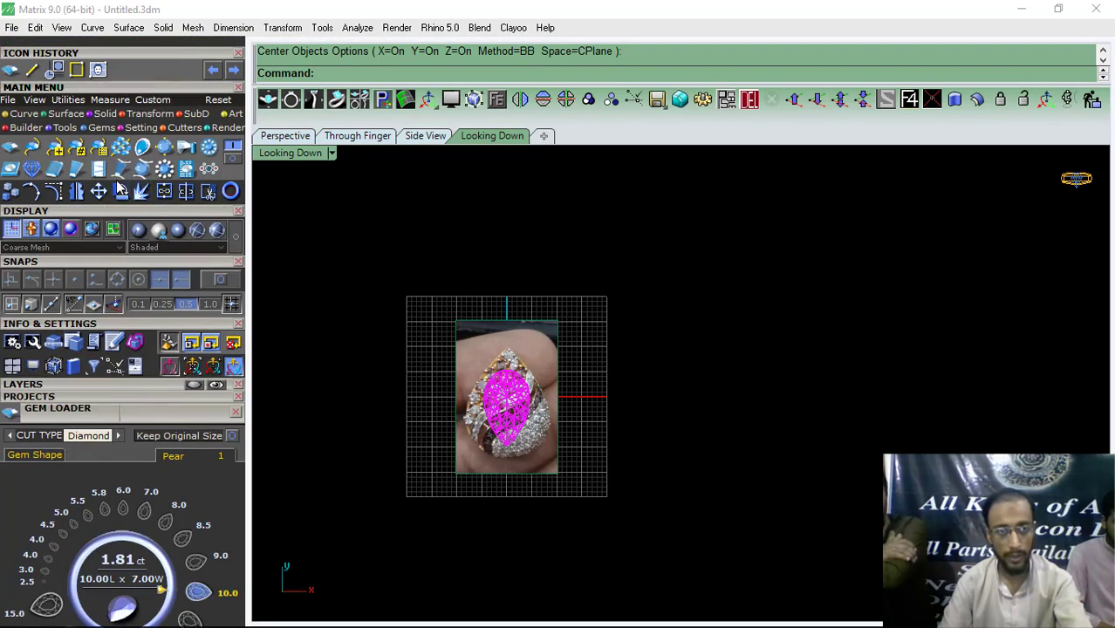
pyautogui.click(121, 190)
pyautogui.click(911, 104)
pyautogui.click(806, 415)
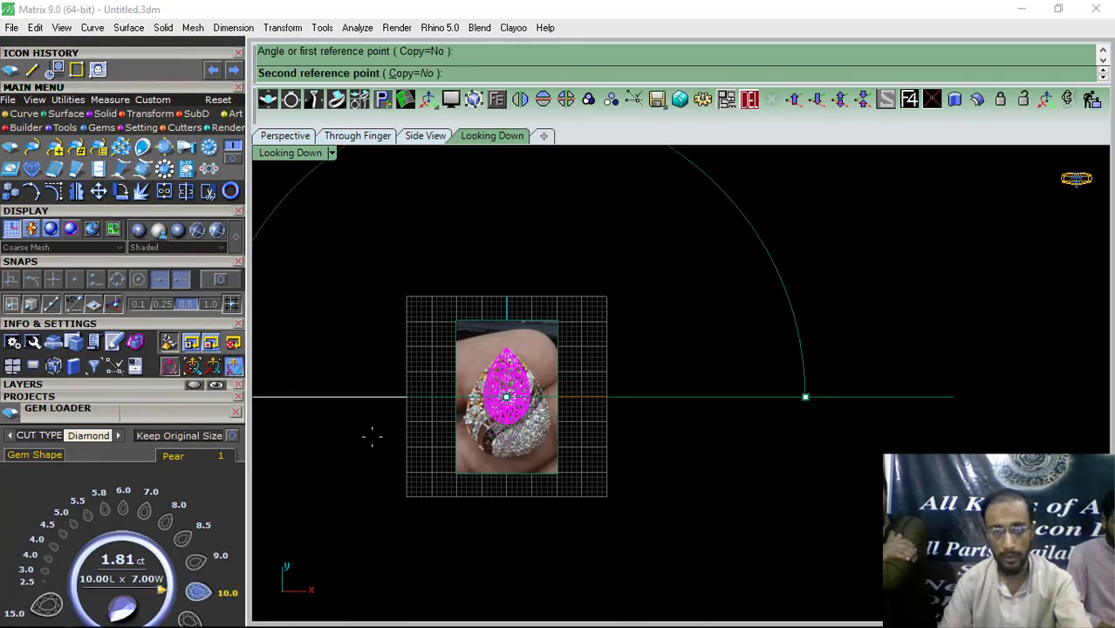
pyautogui.click(372, 437)
pyautogui.click(164, 191)
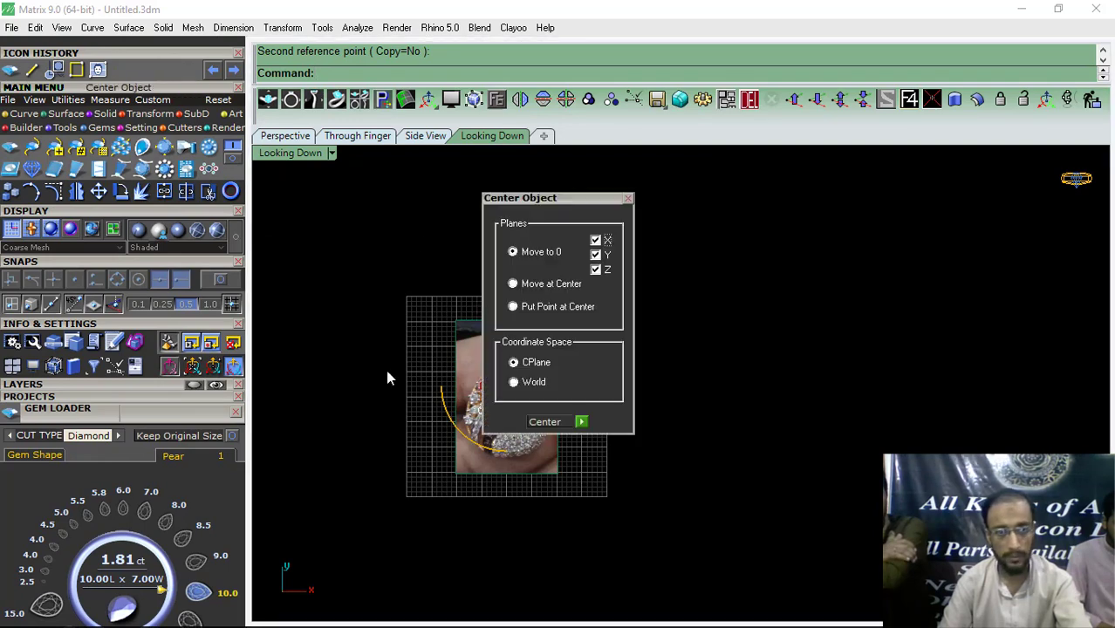
pyautogui.click(581, 423)
# Step: Draw a vertical line from the origin past the gem's tip to check the alignment with the pictured ring's peak
pyautogui.scroll(5, 561, 367)
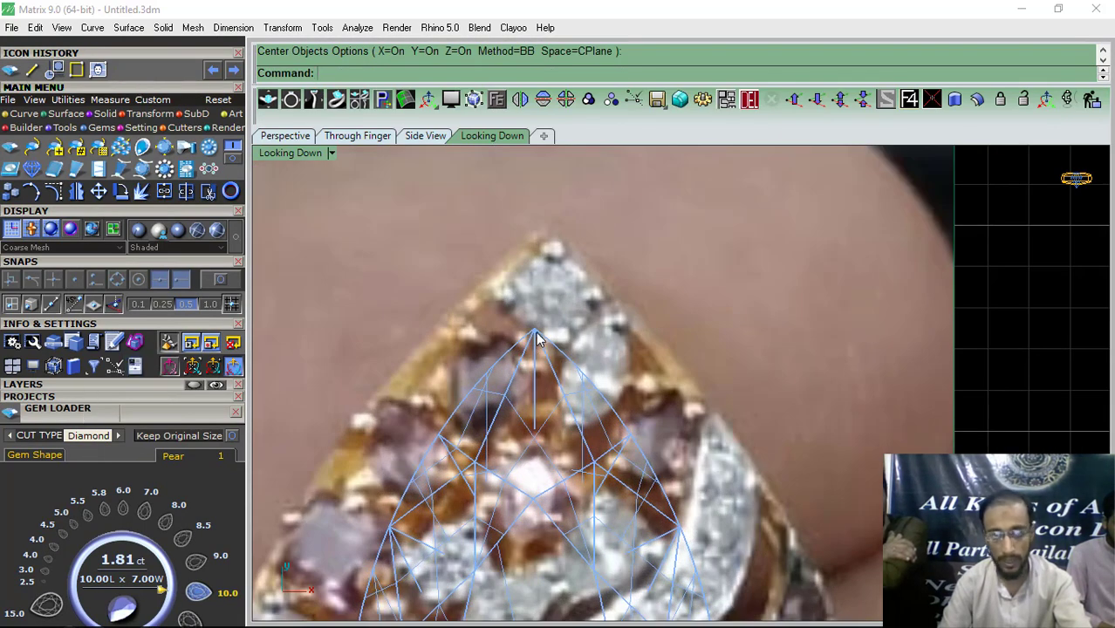
pyautogui.scroll(2, 539, 335)
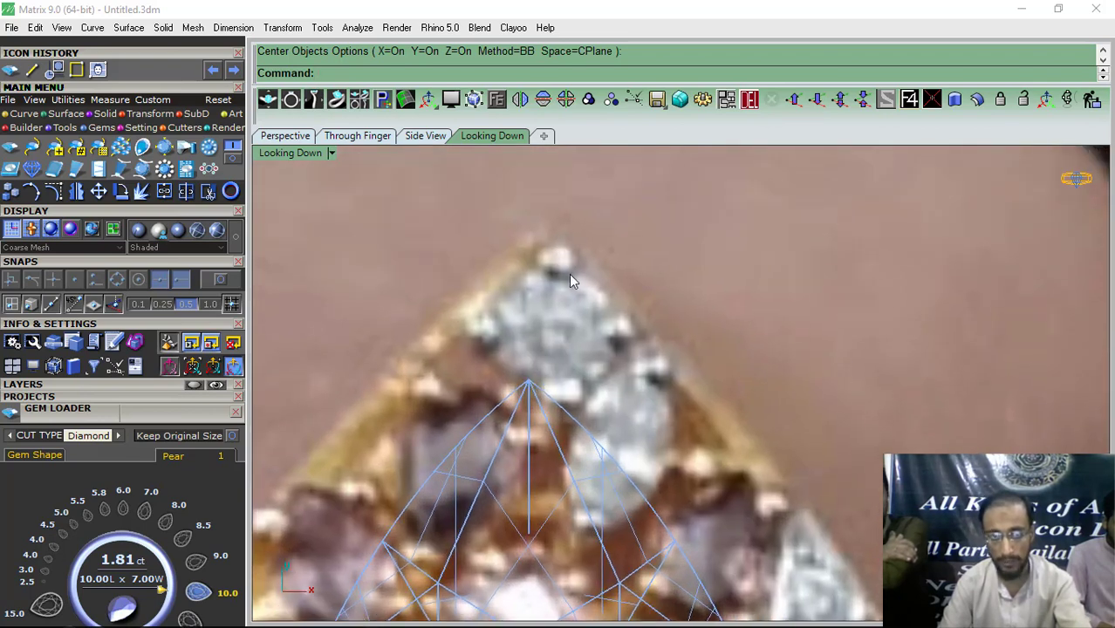
pyautogui.rightClick(34, 71)
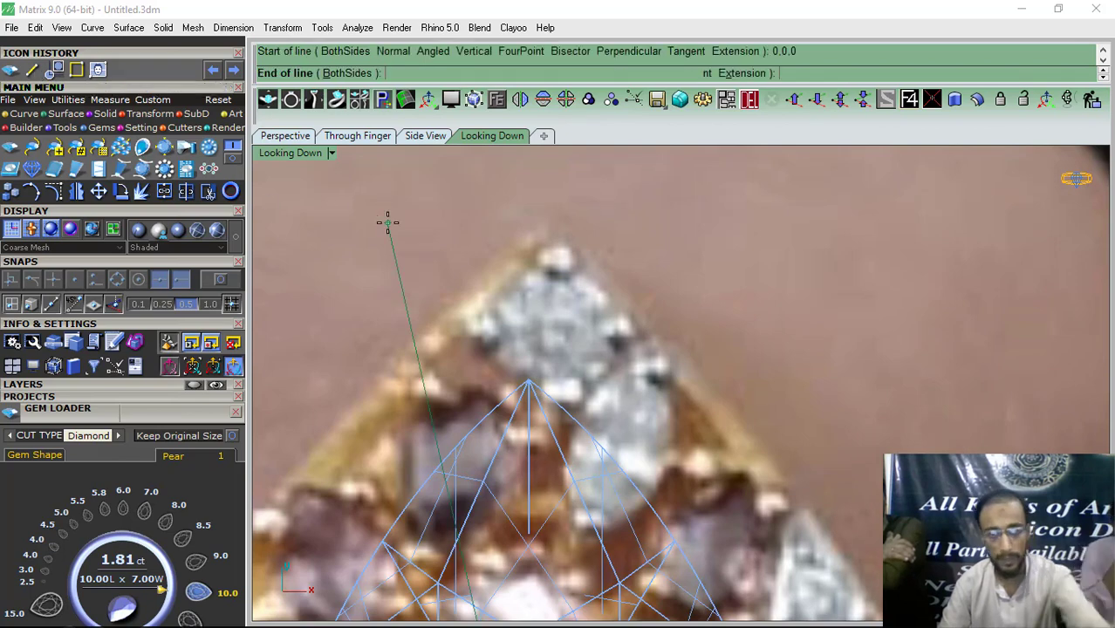
pyautogui.keyDown('shift'); pyautogui.click(512, 182); pyautogui.keyUp('shift')
pyautogui.scroll(8, 531, 384)
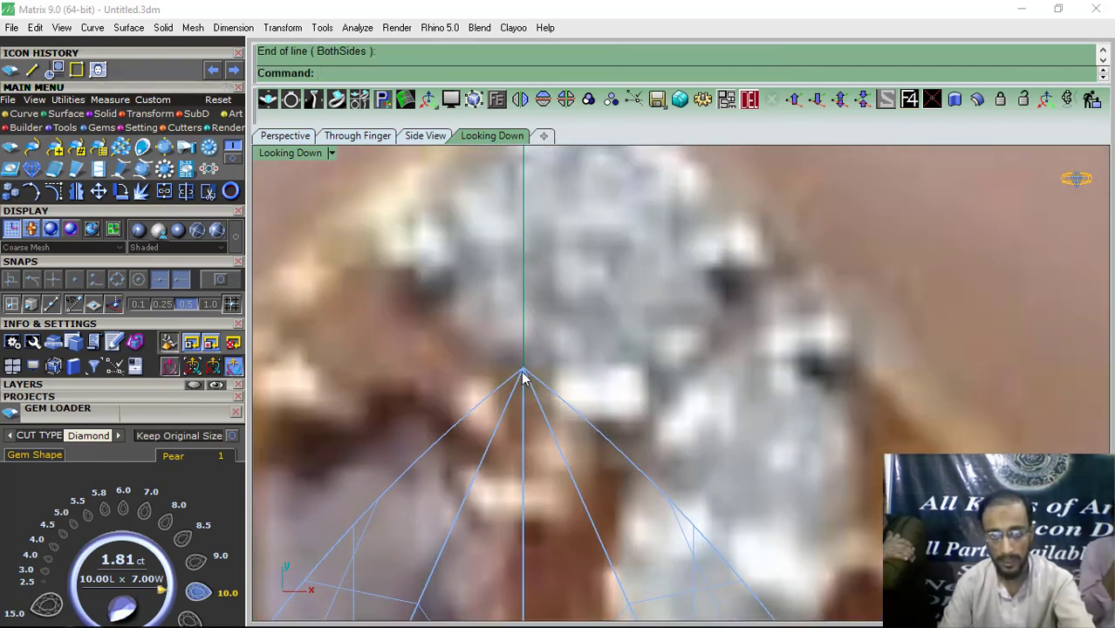
pyautogui.scroll(-6, 523, 374)
pyautogui.moveTo(531, 286); pyautogui.dragTo(525, 368, button='right')
pyautogui.scroll(4, 549, 280)
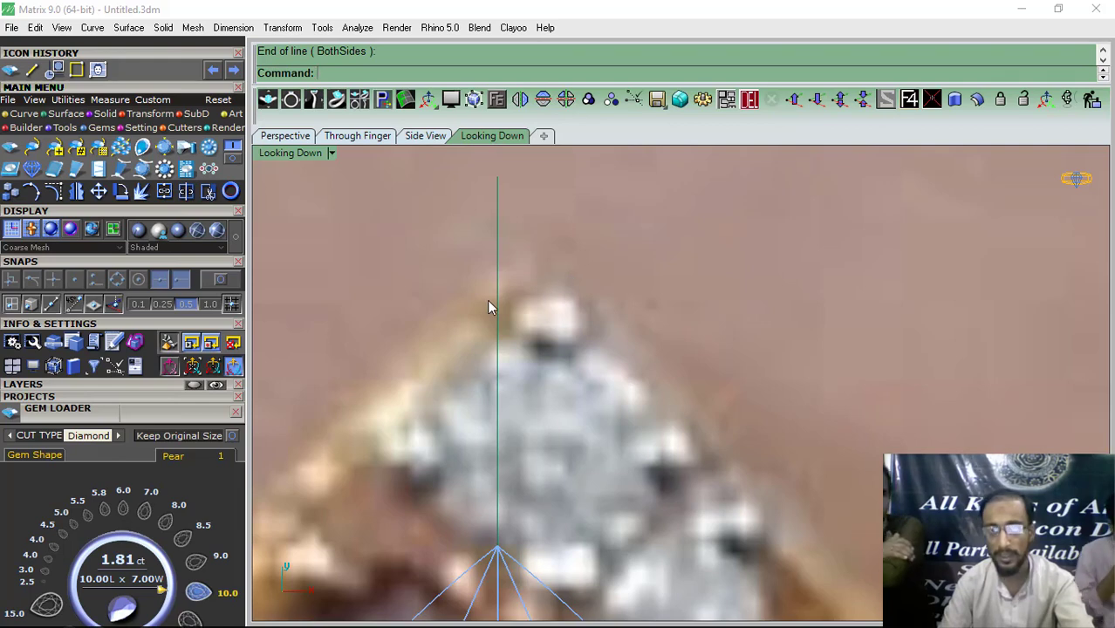
pyautogui.scroll(-7, 482, 266)
pyautogui.moveTo(516, 245); pyautogui.dragTo(428, 283)
pyautogui.hotkey('ctrl', 'z')
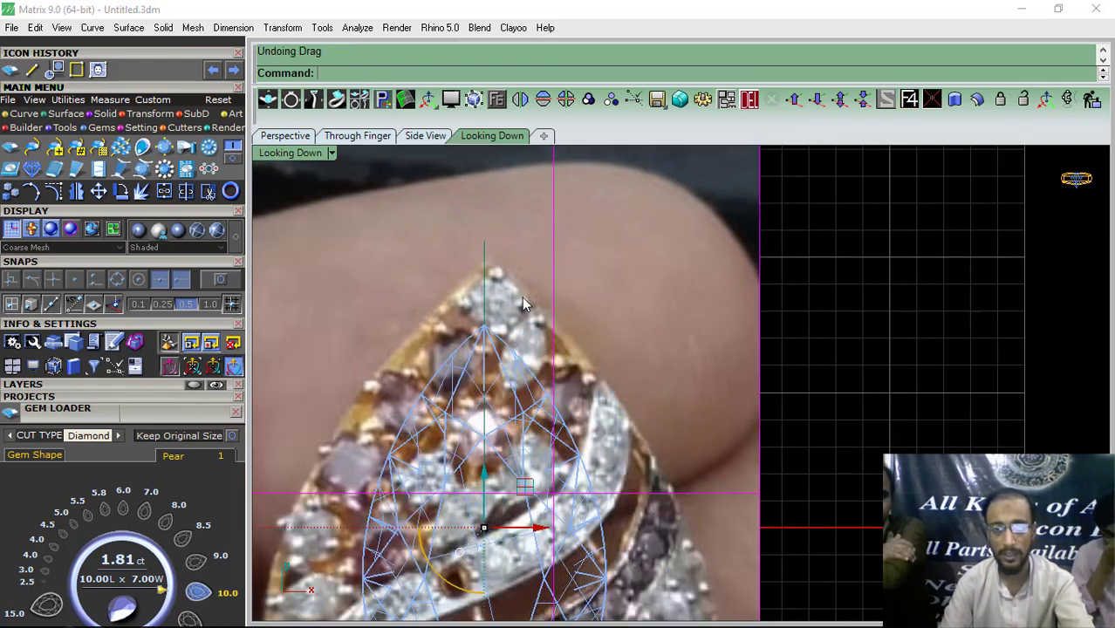
# Step: Delete the pear gem and the vertical check line, keeping the reference picture, and close the Gem Loader
pyautogui.click(509, 447)
pyautogui.click(581, 495)
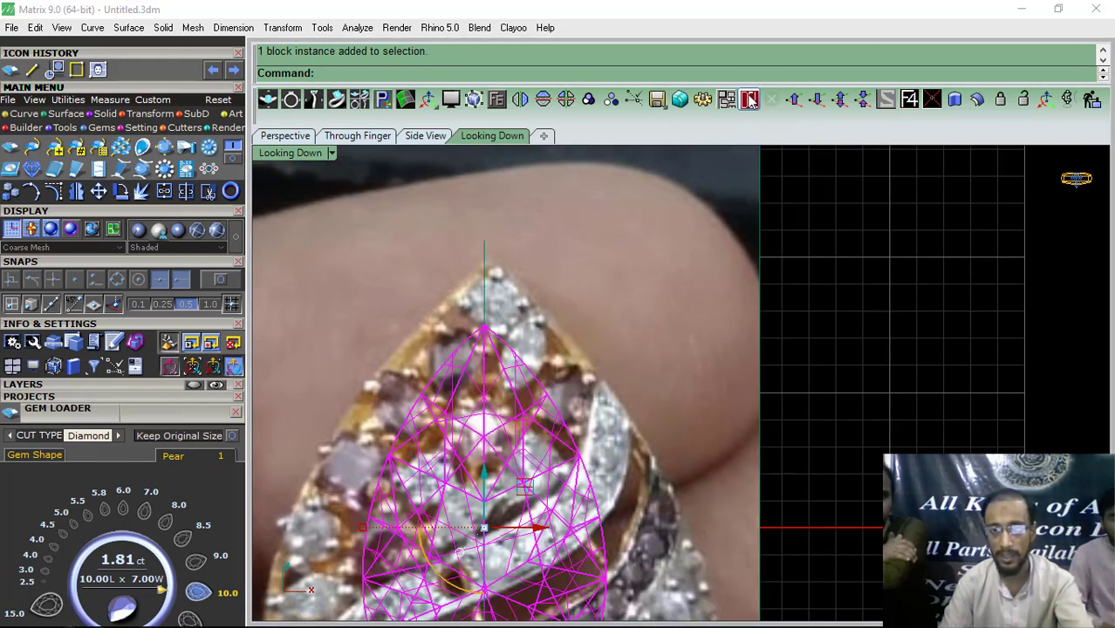
pyautogui.click(751, 100)
pyautogui.moveTo(857, 259); pyautogui.dragTo(411, 390)
pyautogui.keyDown('ctrl'); pyautogui.click(639, 352); pyautogui.keyUp('ctrl')
pyautogui.click(752, 103)
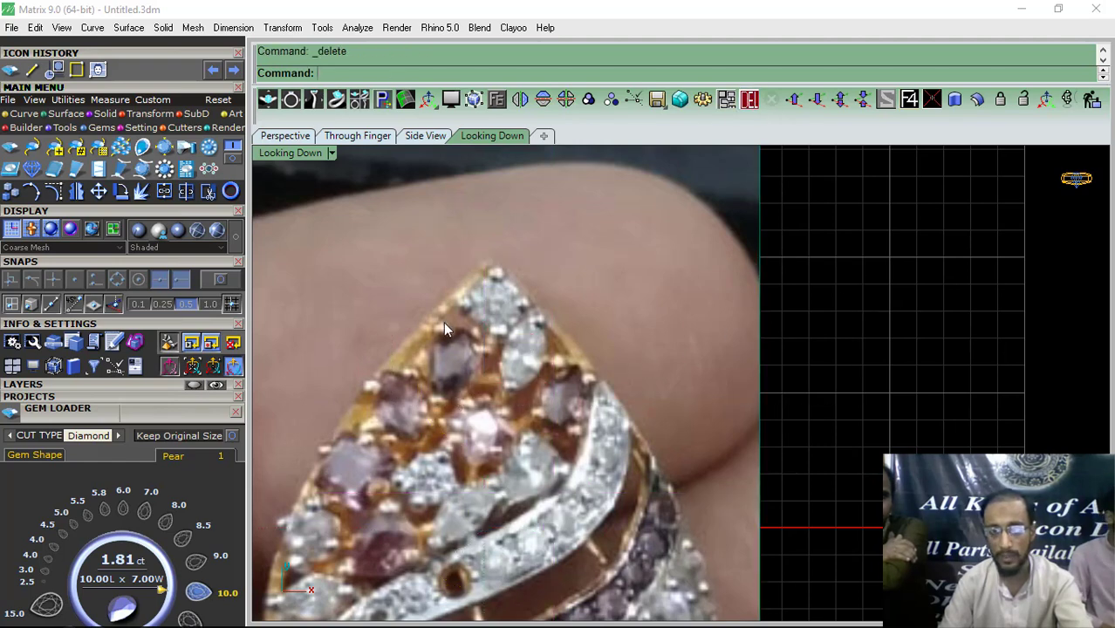
pyautogui.scroll(-4, 445, 325)
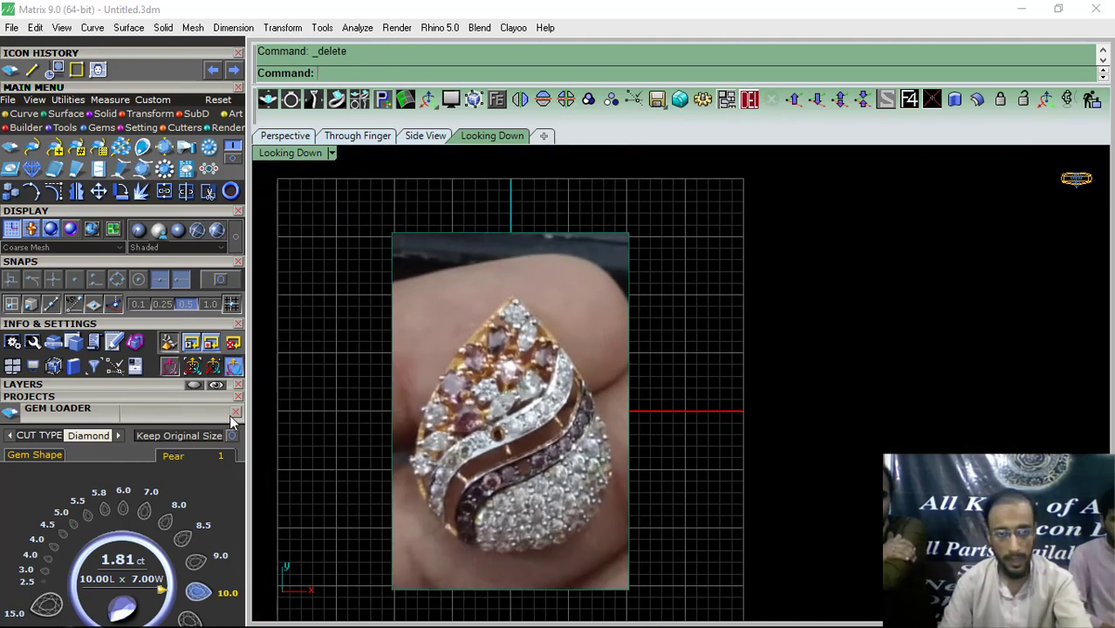
pyautogui.click(237, 413)
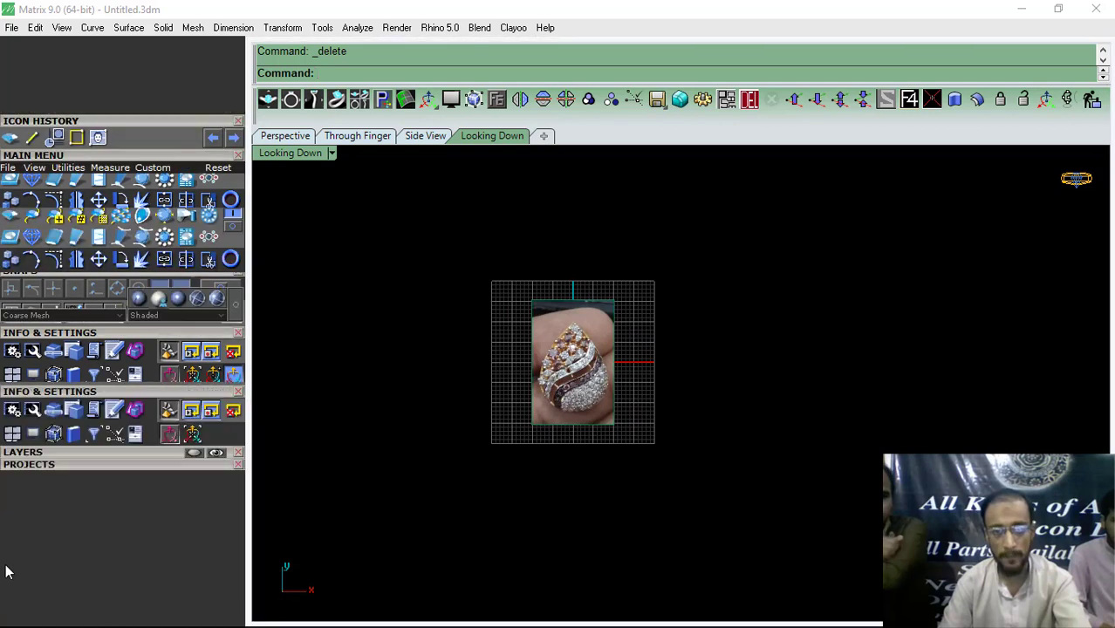
# Step: Draw a long vertical guide line through the origin with the Line command's BothSides option
pyautogui.click(19, 196)
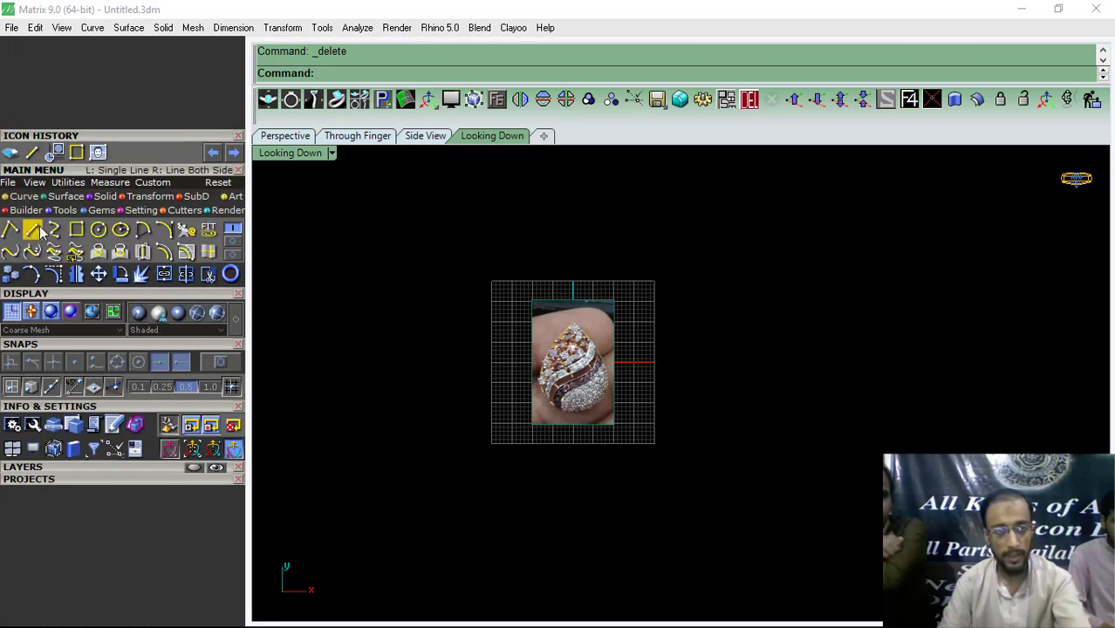
pyautogui.click(32, 230)
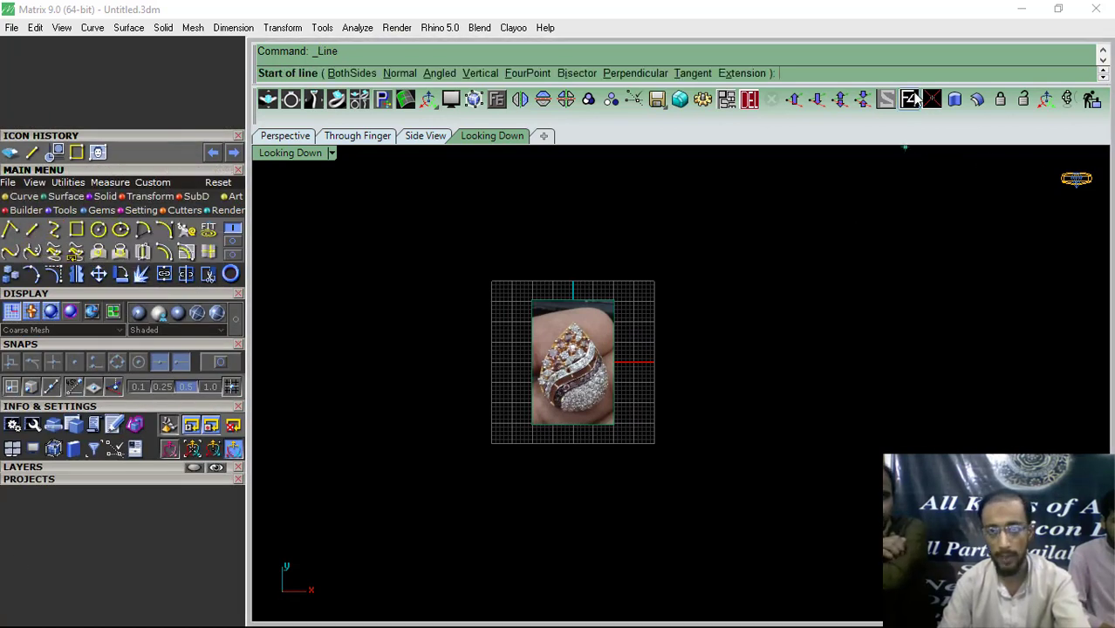
pyautogui.click(915, 99)
pyautogui.click(358, 73)
pyautogui.scroll(-12, 527, 450)
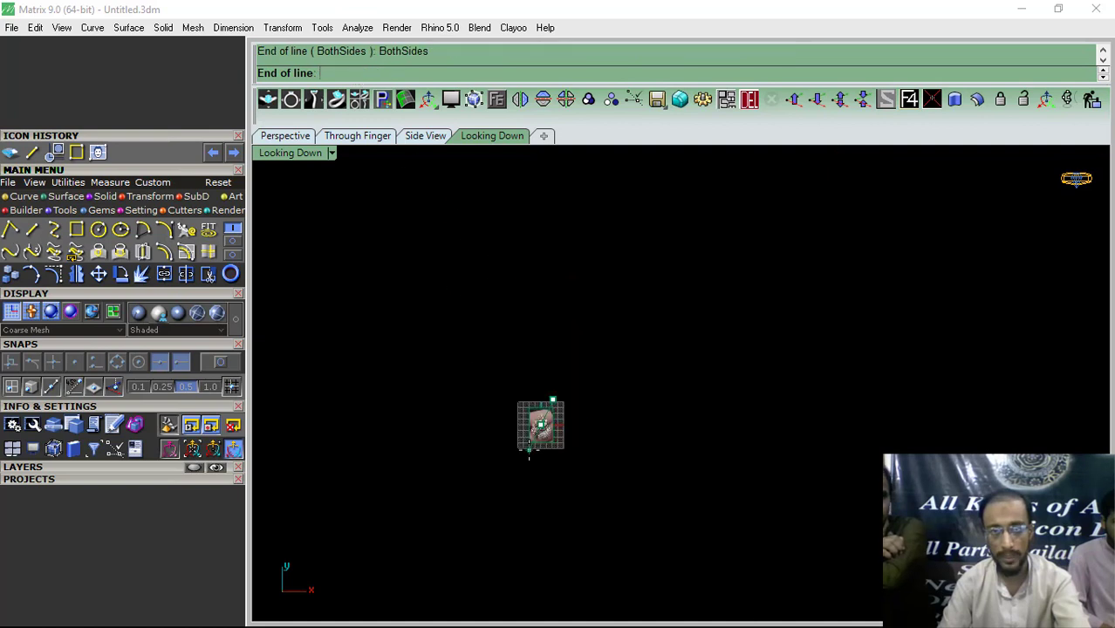
pyautogui.click(539, 231)
pyautogui.moveTo(541, 335); pyautogui.dragTo(568, 292, button='right')
# Step: Draw a long horizontal guide line through the origin, extending equally to both sides
pyautogui.rightClick(569, 293)
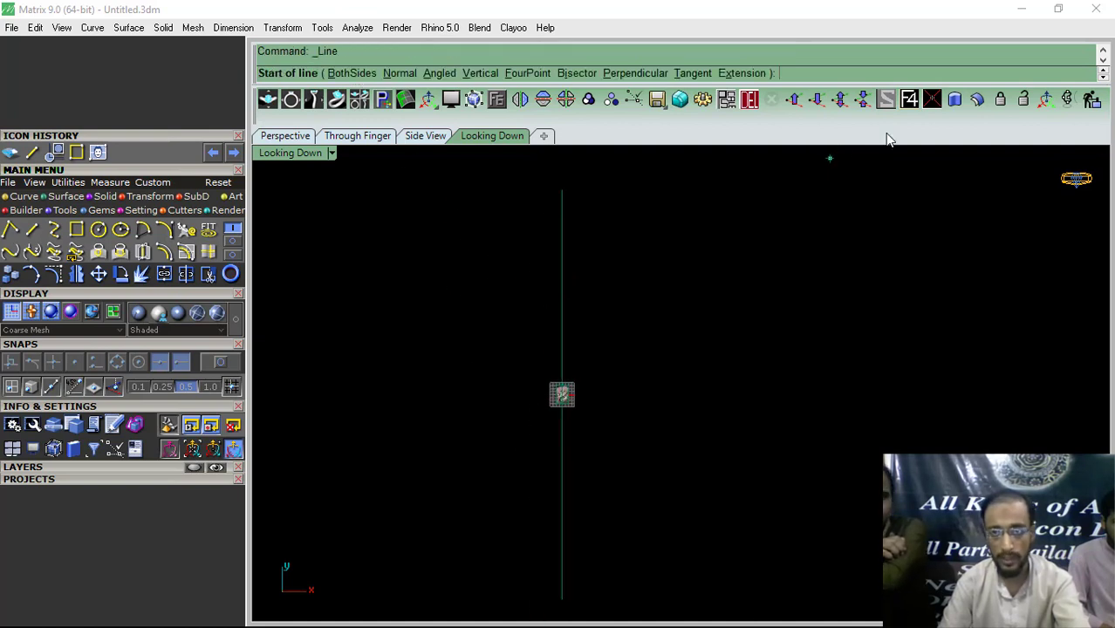
pyautogui.write('0')
pyautogui.press('Return')
pyautogui.click(346, 73)
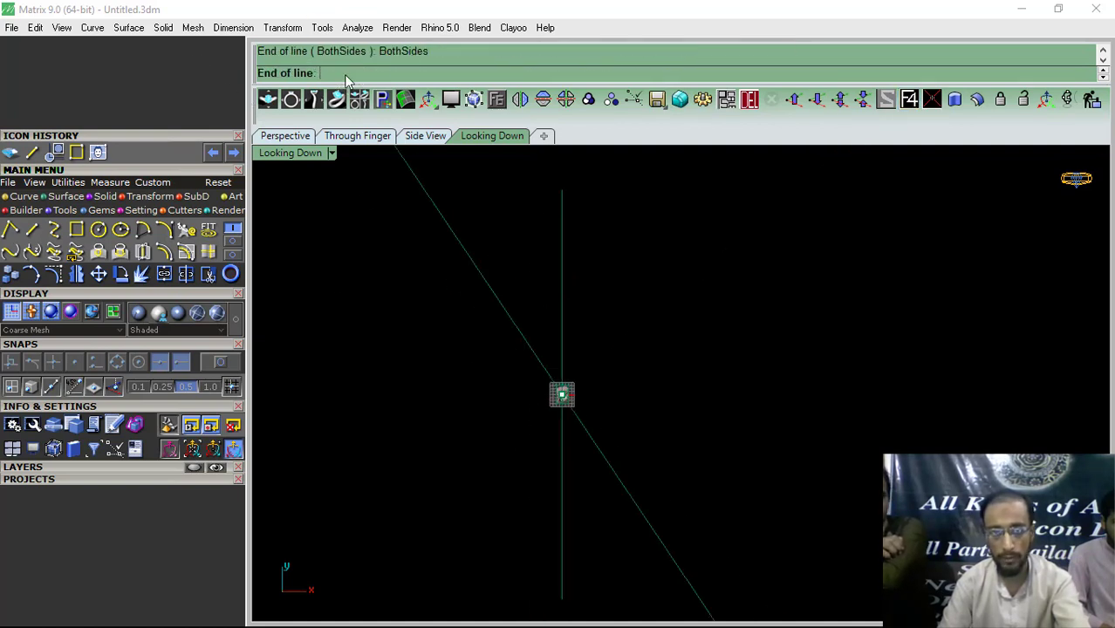
pyautogui.click(302, 352)
pyautogui.click(339, 395)
# Step: Assign both crossing guide lines to the User 01 layer and lock that layer
pyautogui.moveTo(598, 471); pyautogui.dragTo(342, 597)
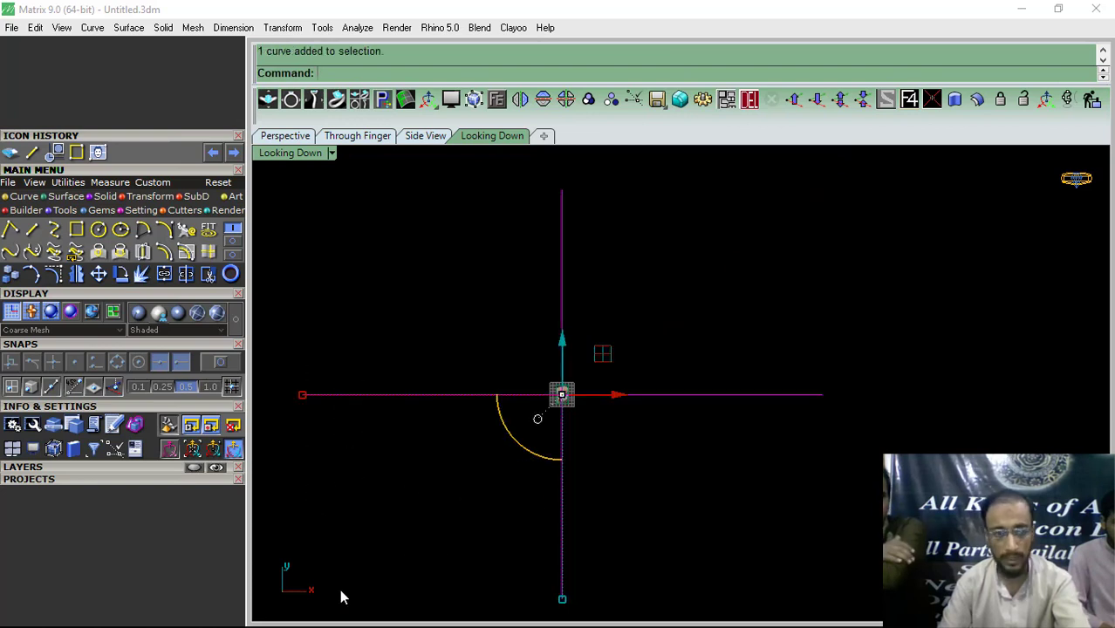
pyautogui.click(125, 467)
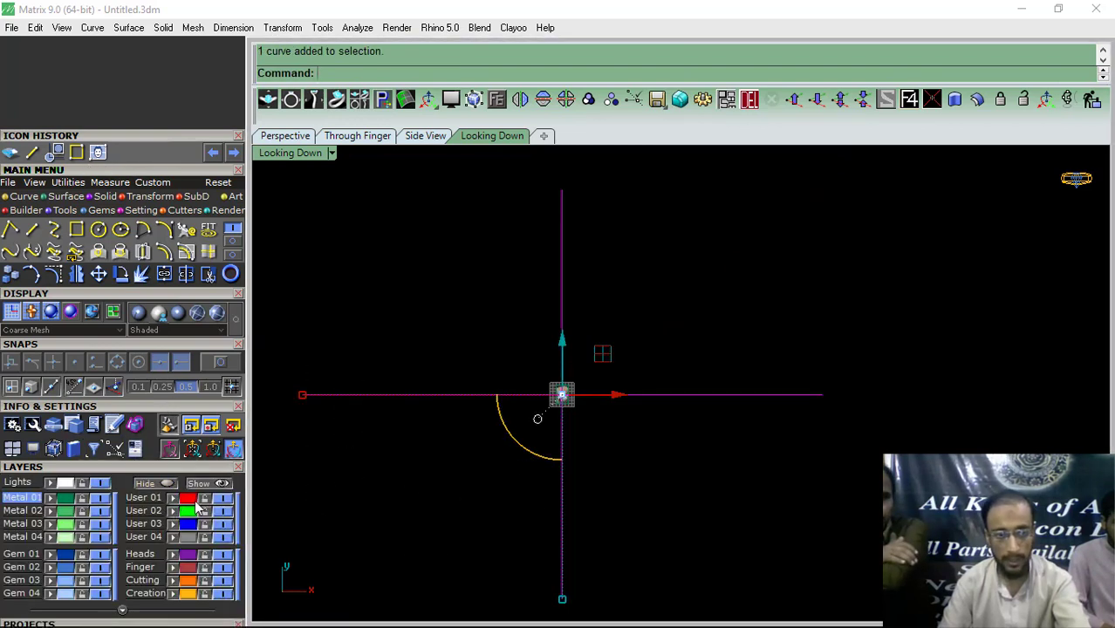
pyautogui.click(205, 500)
pyautogui.moveTo(624, 406); pyautogui.dragTo(606, 407, button='right')
pyautogui.scroll(13, 542, 398)
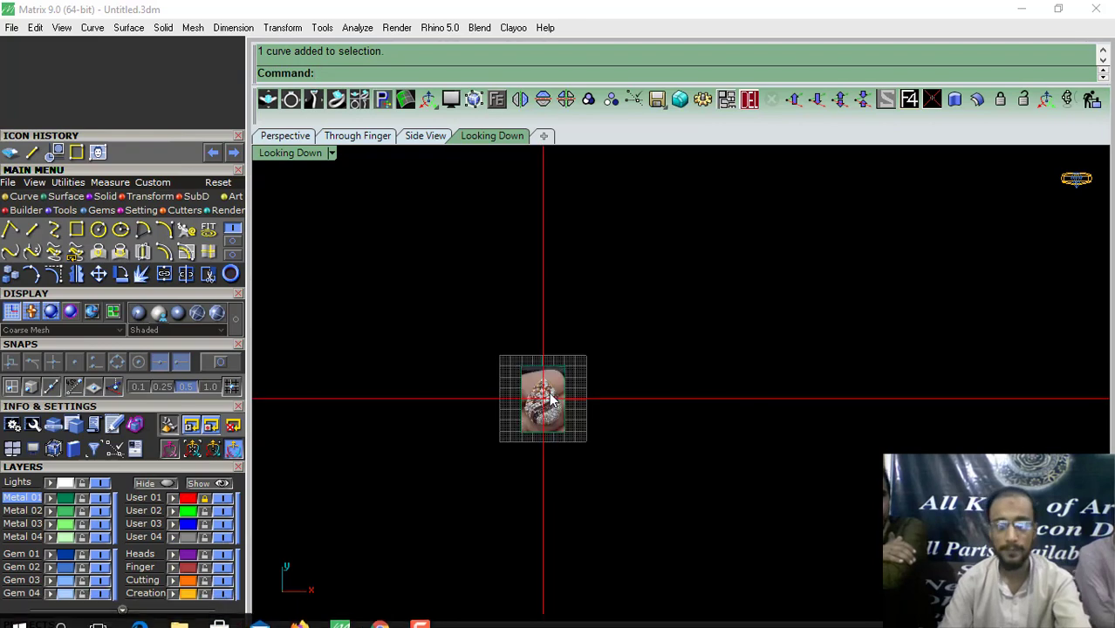
pyautogui.scroll(6, 537, 419)
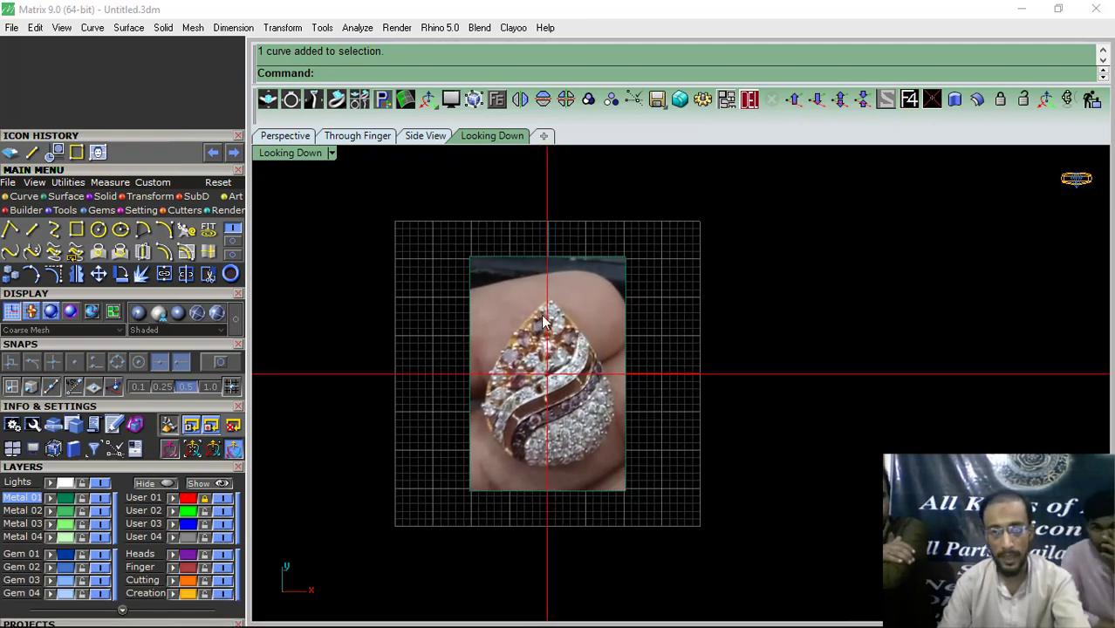
# Step: Move the reference picture horizontally, with the Near snap enabled, so the ring's peak sits on the vertical guide line
pyautogui.click(617, 339)
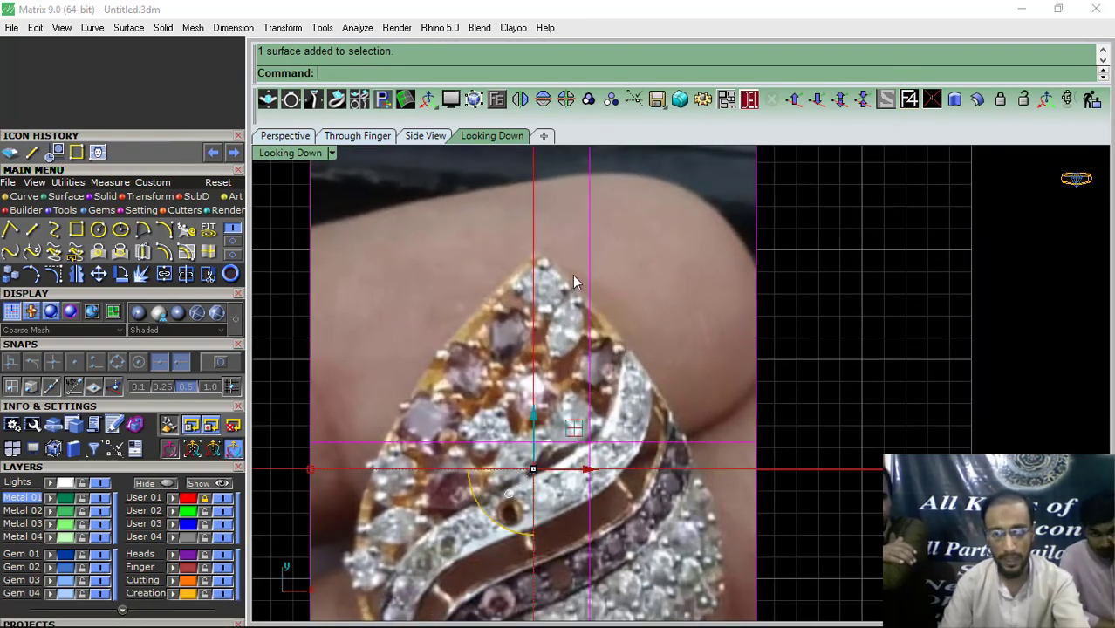
pyautogui.scroll(5, 536, 295)
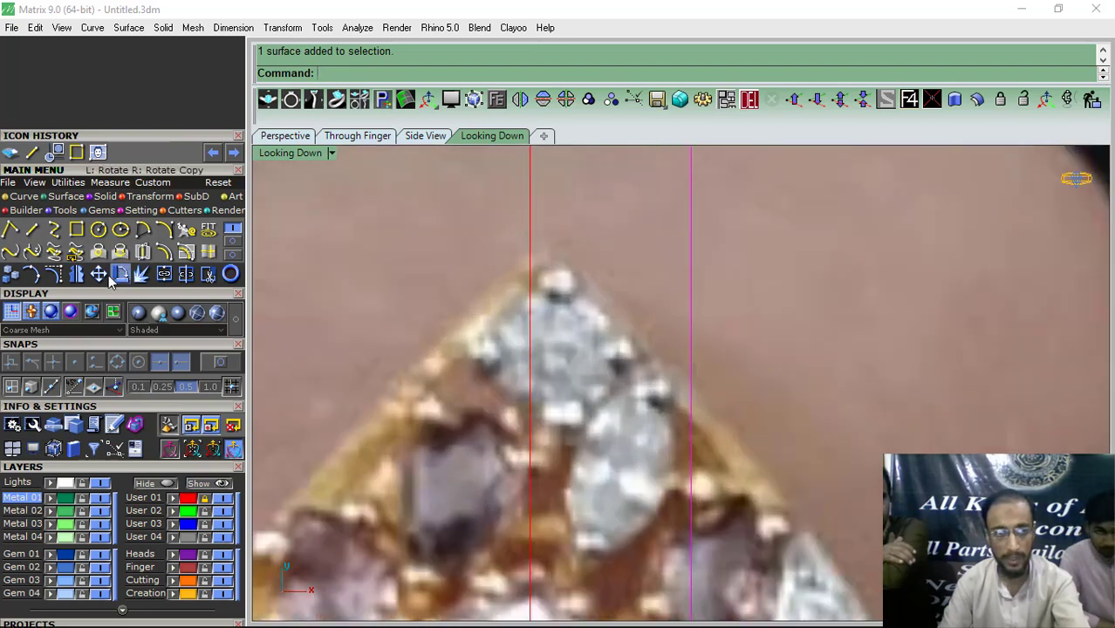
pyautogui.click(99, 274)
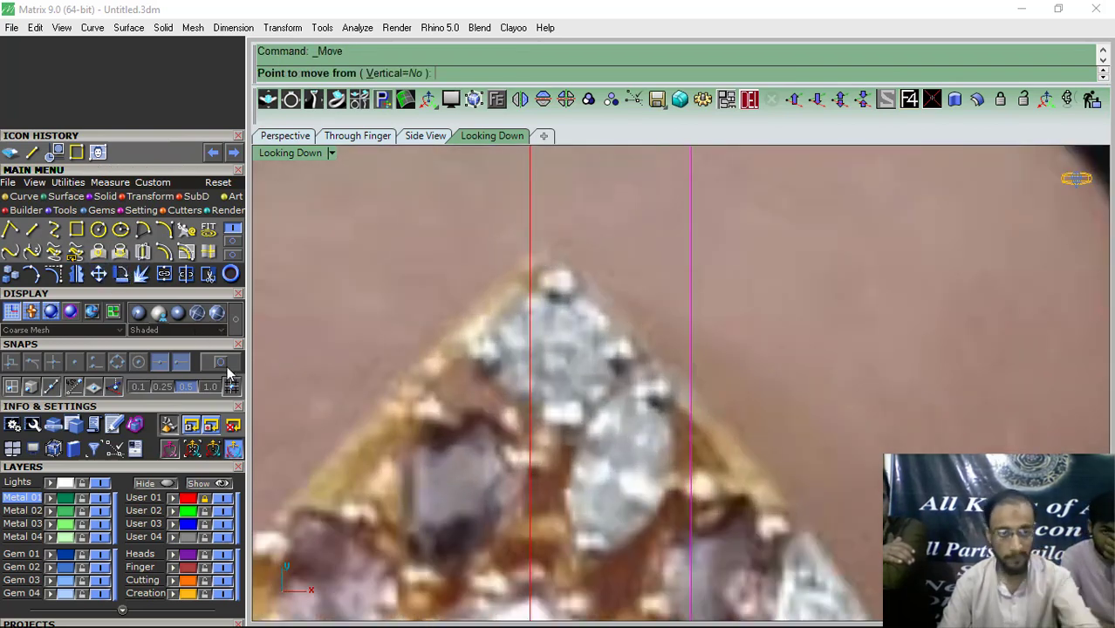
pyautogui.click(96, 363)
pyautogui.scroll(3, 559, 260)
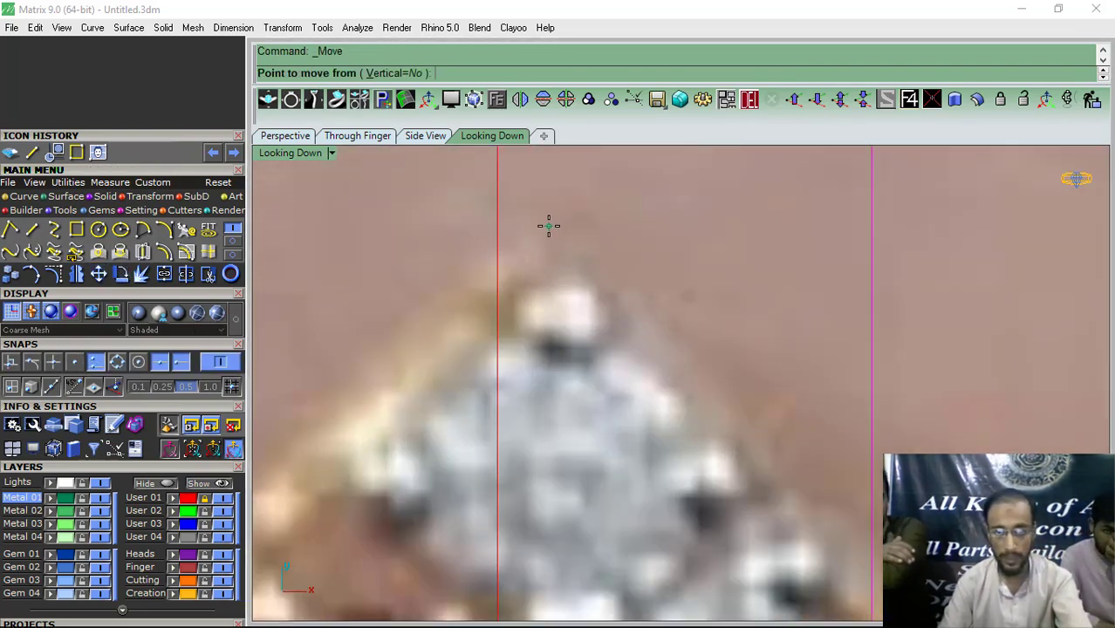
pyautogui.click(548, 227)
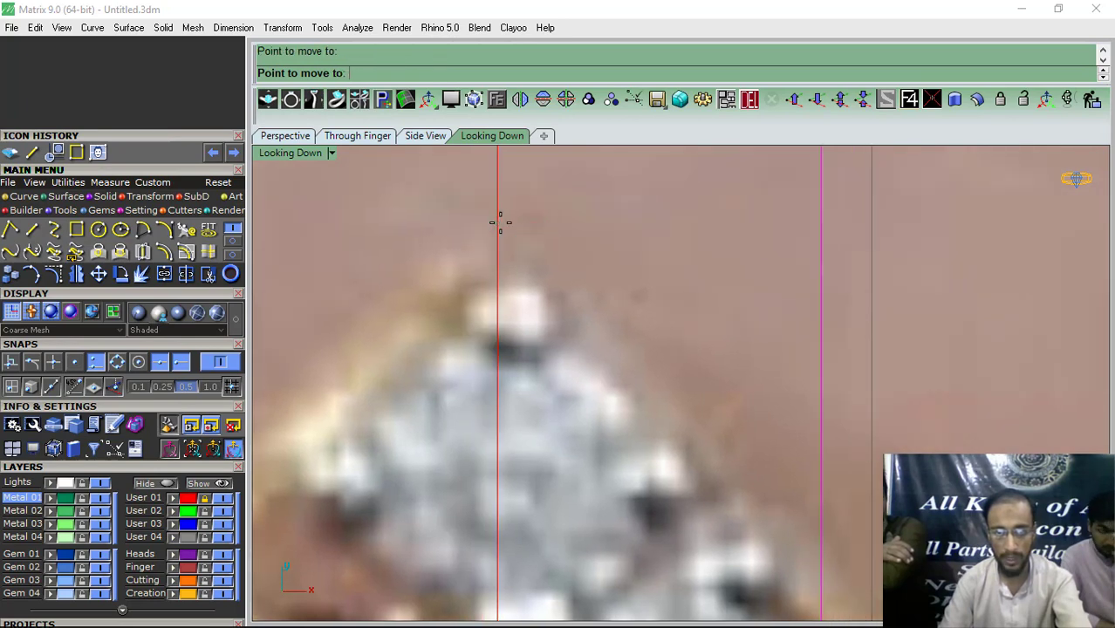
pyautogui.click(500, 222)
pyautogui.scroll(-3, 485, 257)
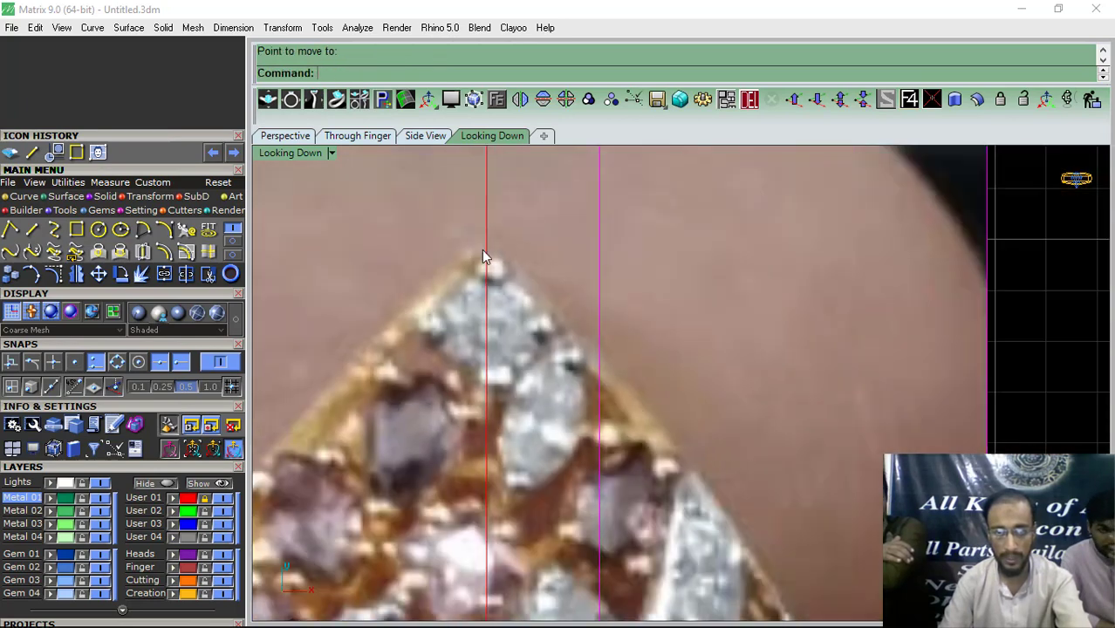
pyautogui.click(119, 276)
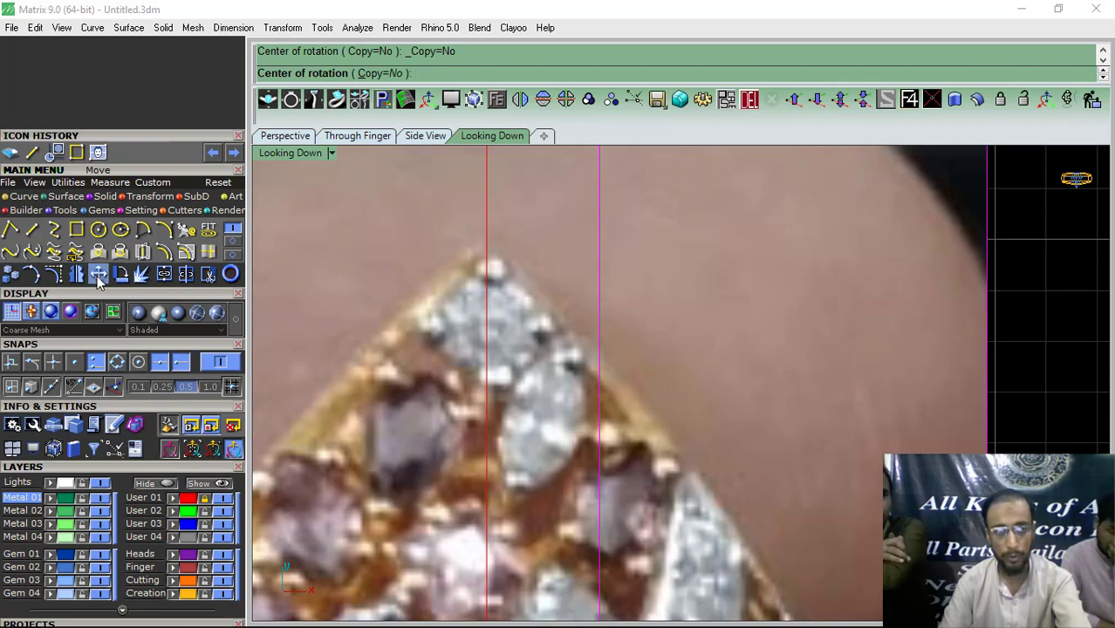
pyautogui.click(98, 275)
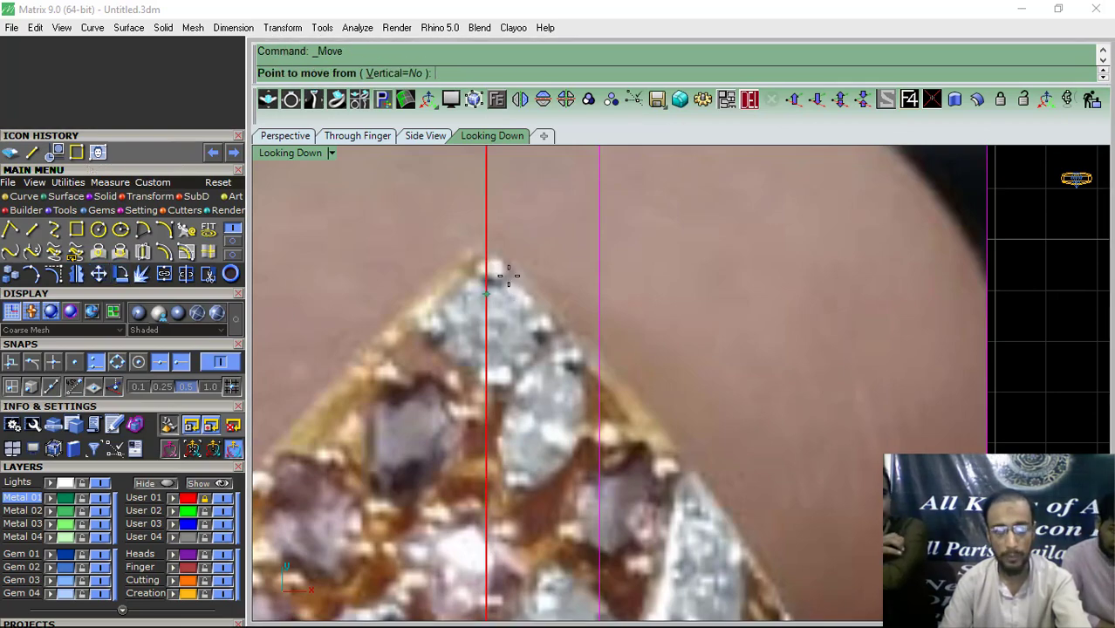
pyautogui.scroll(-4, 493, 266)
pyautogui.click(515, 292)
pyautogui.scroll(-3, 626, 340)
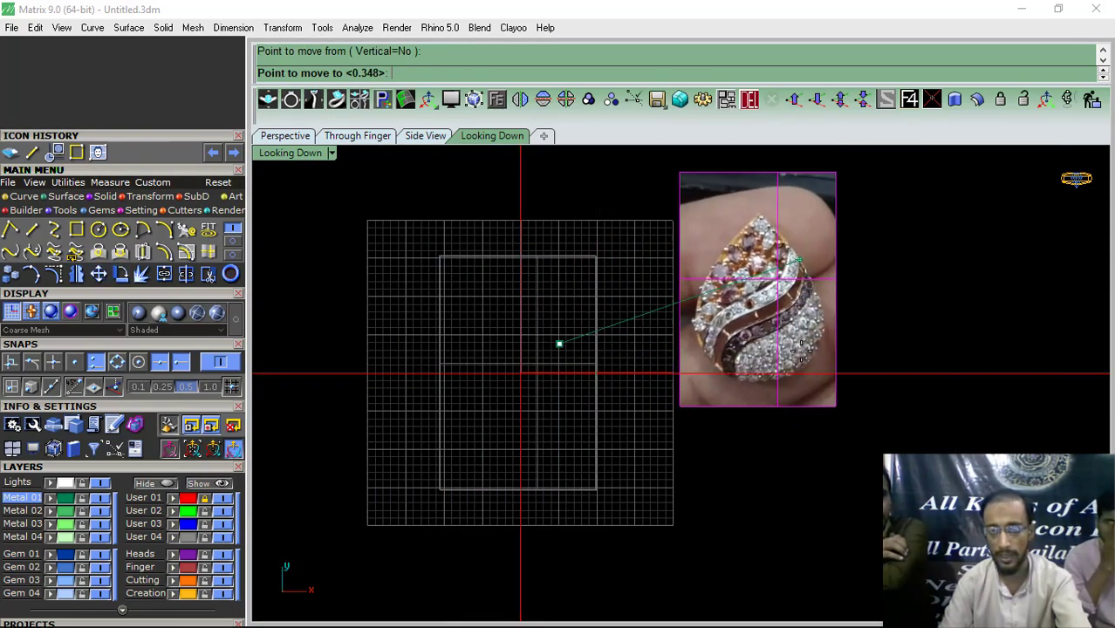
pyautogui.scroll(-4, 738, 373)
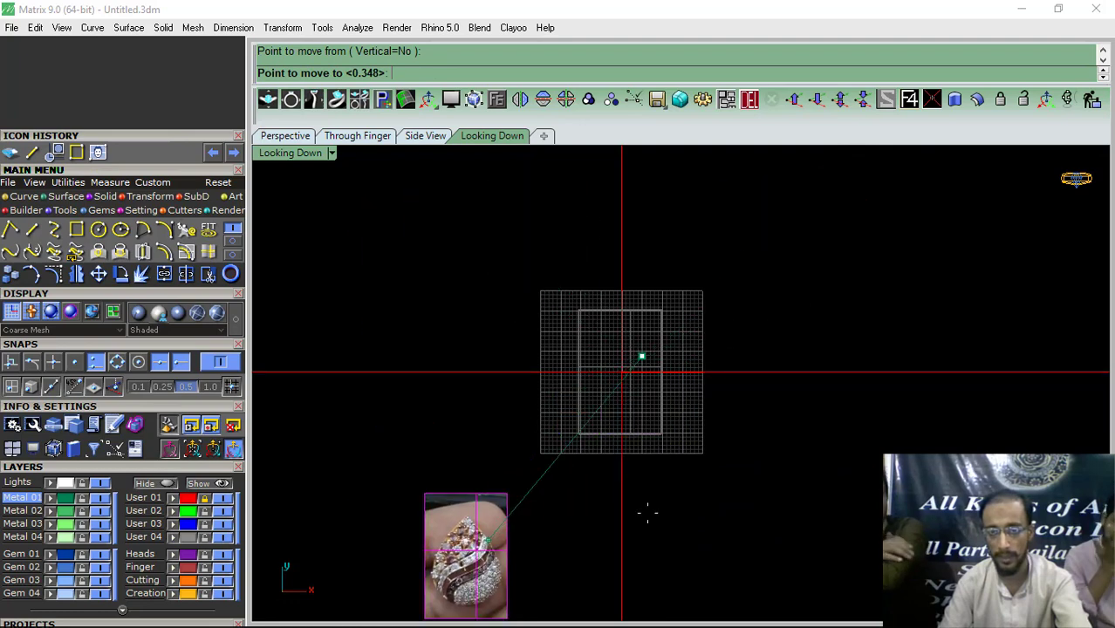
pyautogui.click(547, 279)
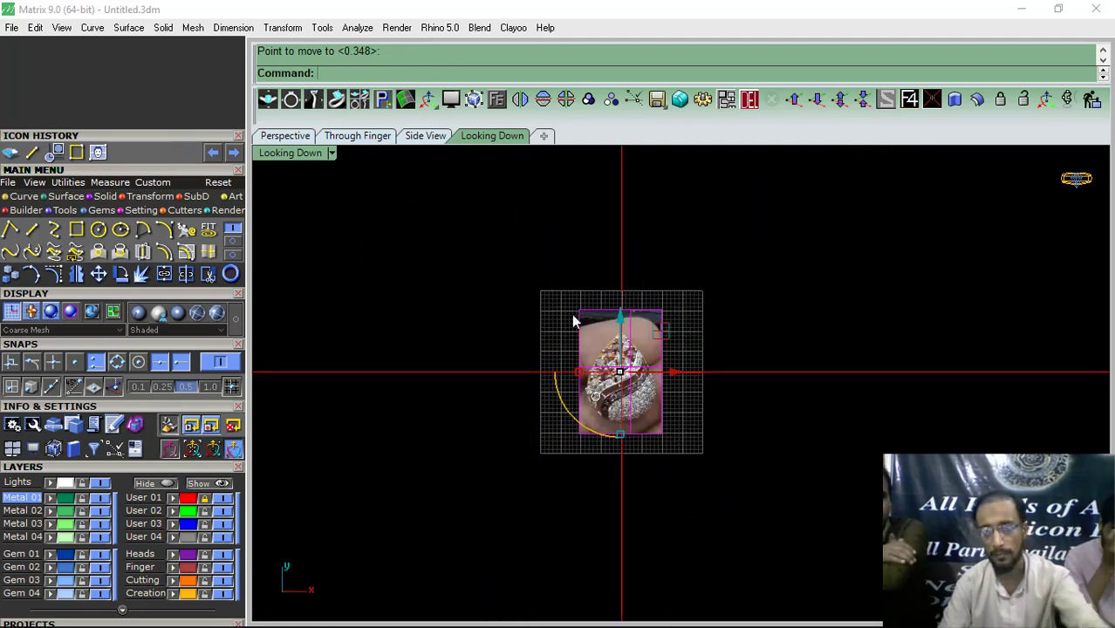
# Step: Rotate the reference picture about the ring's peak so the rounded end's lowest point lies on the vertical guide line
pyautogui.scroll(5, 572, 321)
pyautogui.moveTo(541, 403); pyautogui.dragTo(519, 336, button='right')
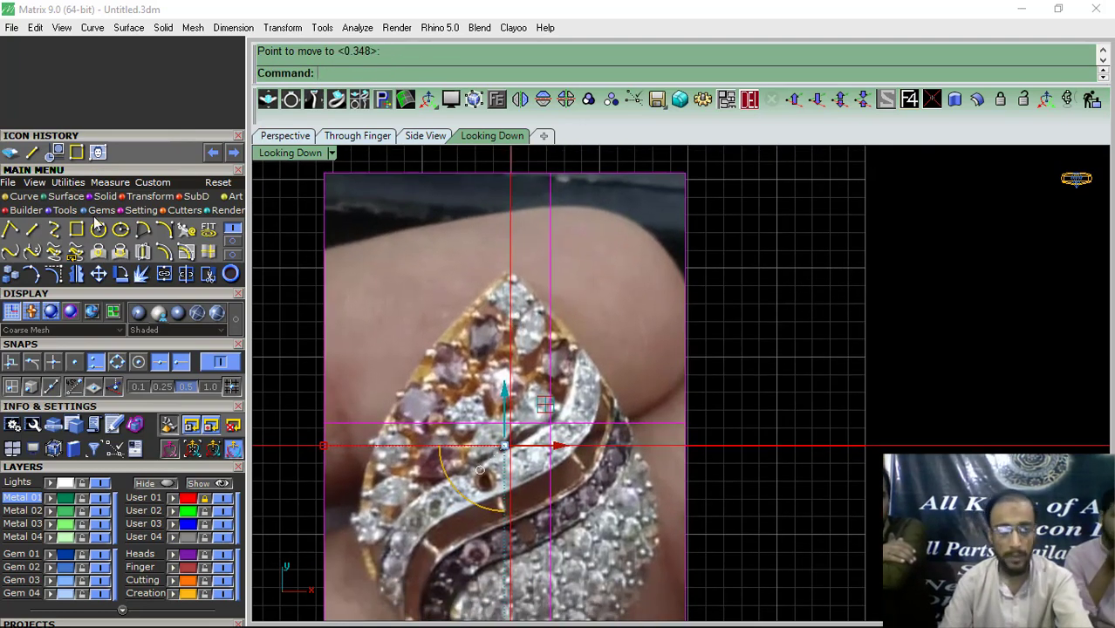
pyautogui.click(122, 274)
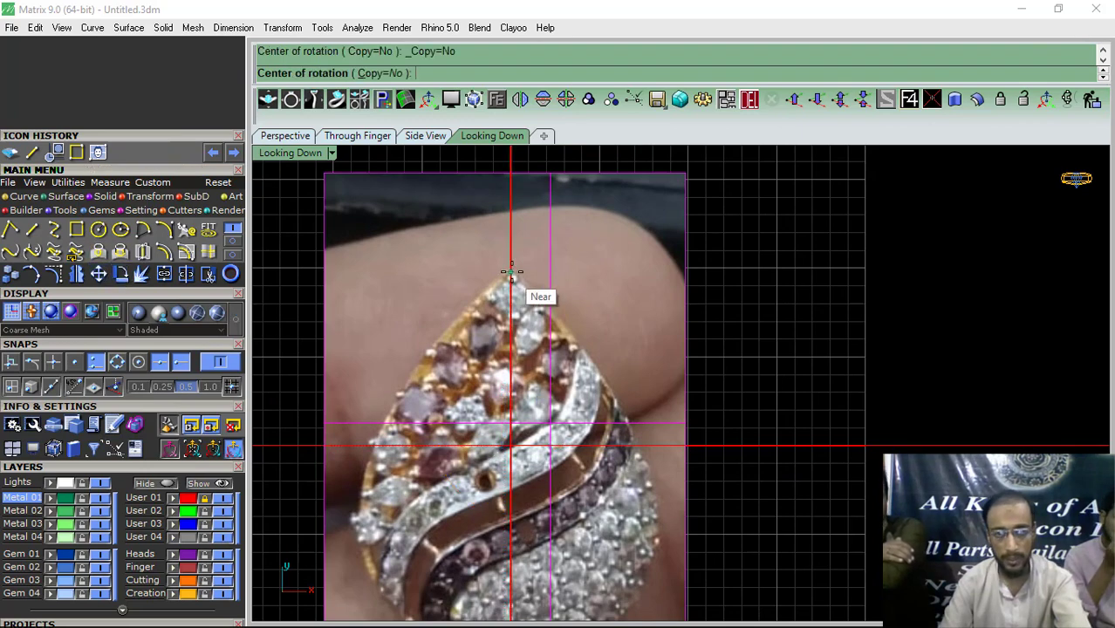
pyautogui.scroll(4, 513, 279)
pyautogui.click(459, 225)
pyautogui.scroll(-6, 459, 225)
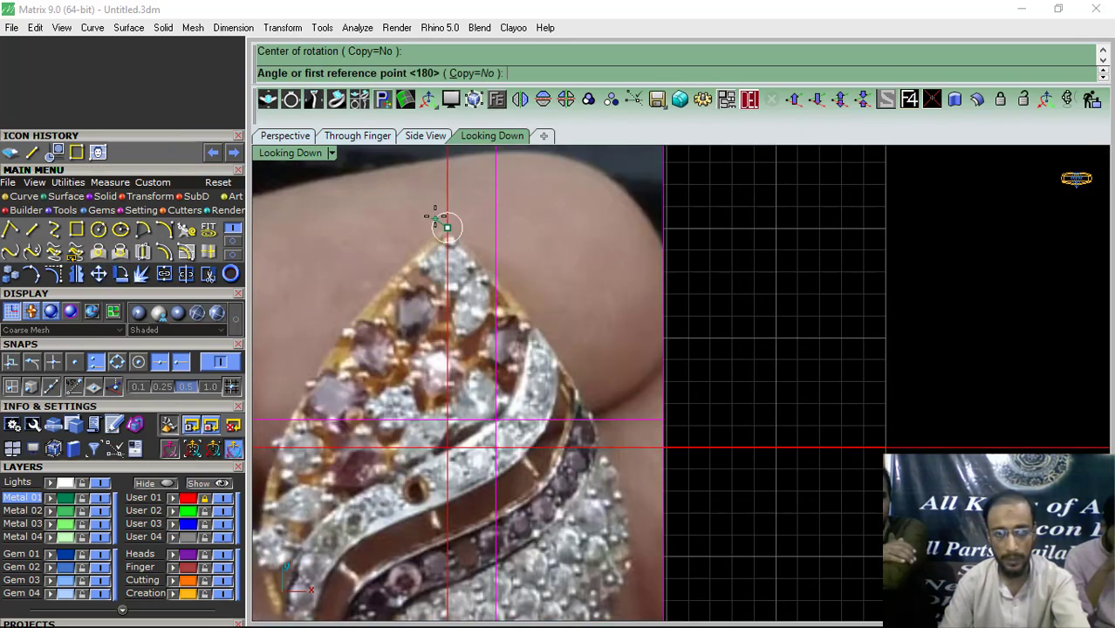
pyautogui.scroll(3, 422, 467)
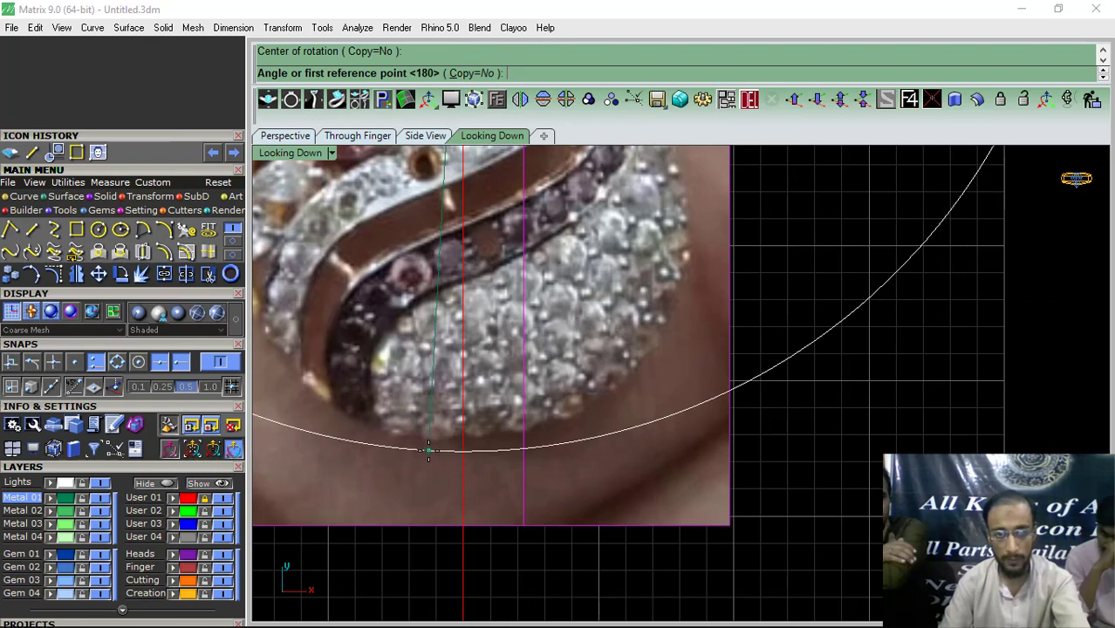
pyautogui.scroll(-6, 422, 447)
pyautogui.scroll(3, 426, 375)
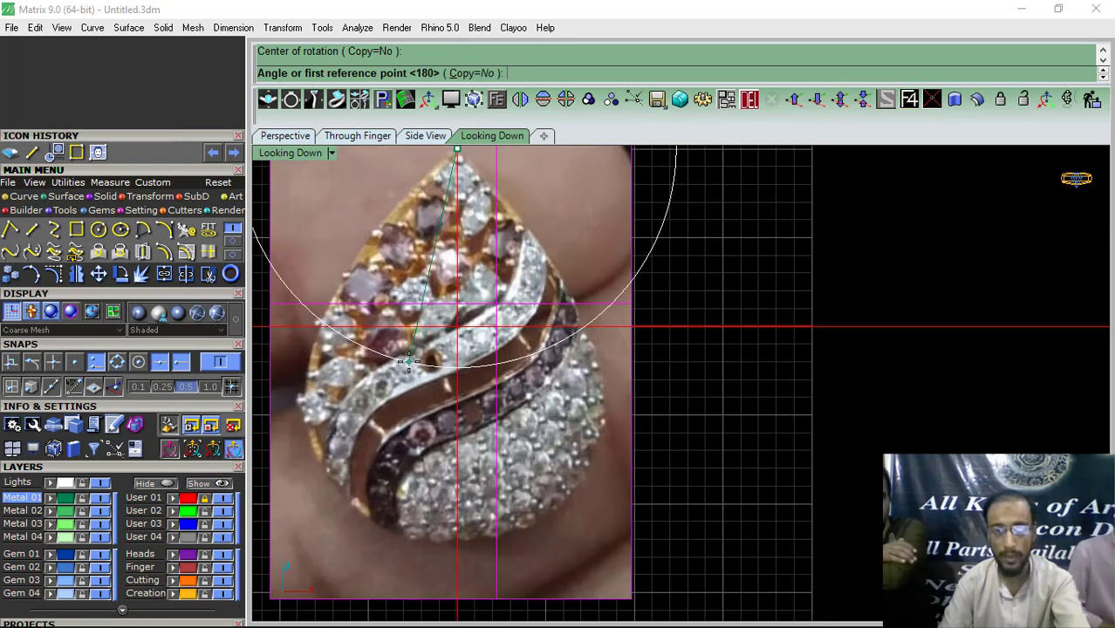
pyautogui.scroll(4, 456, 540)
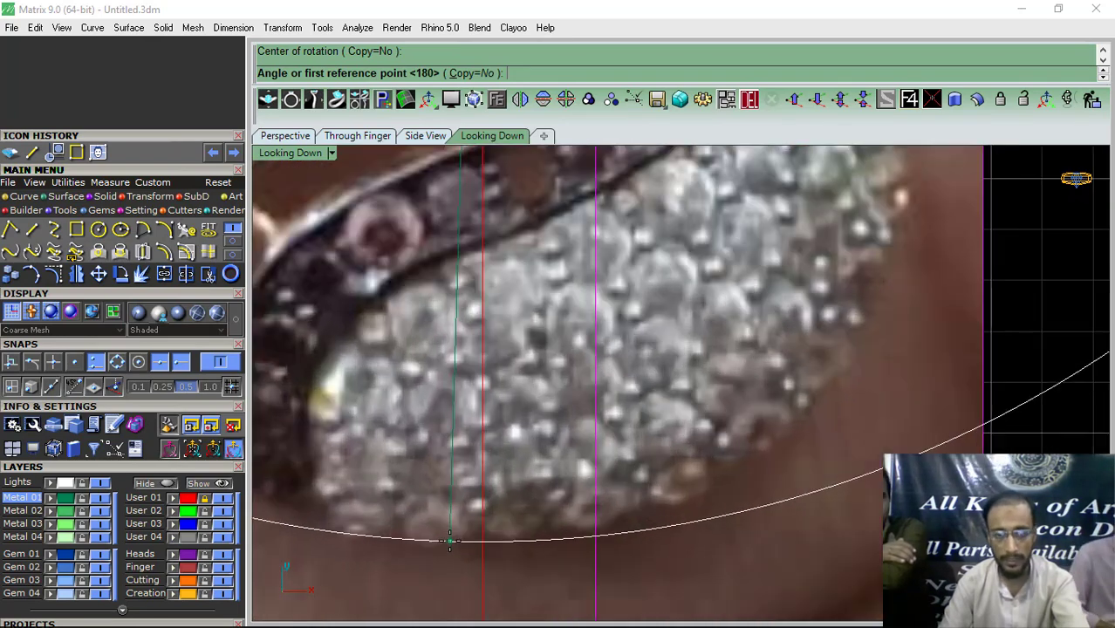
pyautogui.click(456, 539)
pyautogui.click(481, 535)
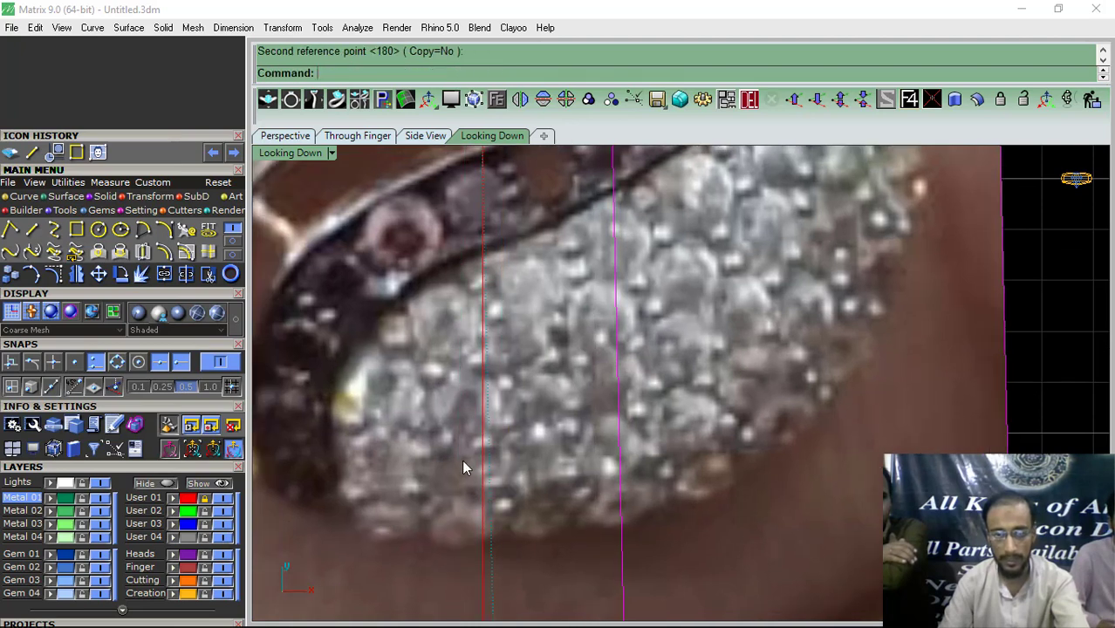
pyautogui.scroll(-5, 462, 460)
pyautogui.scroll(-3, 834, 383)
pyautogui.moveTo(716, 380); pyautogui.dragTo(543, 438, button='right')
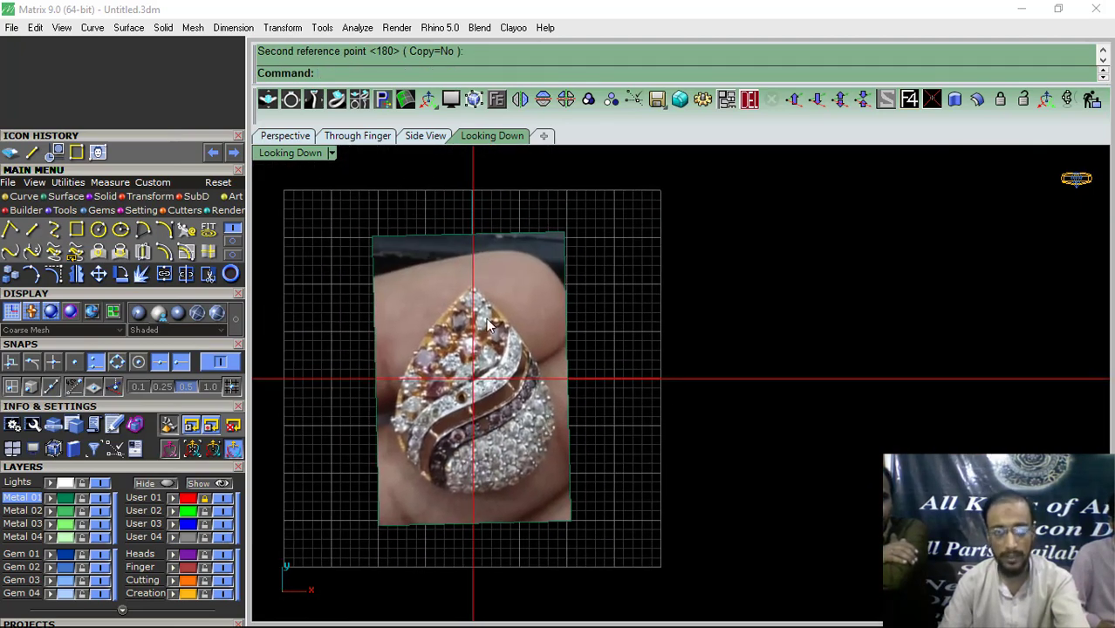
pyautogui.click(233, 27)
pyautogui.click(279, 74)
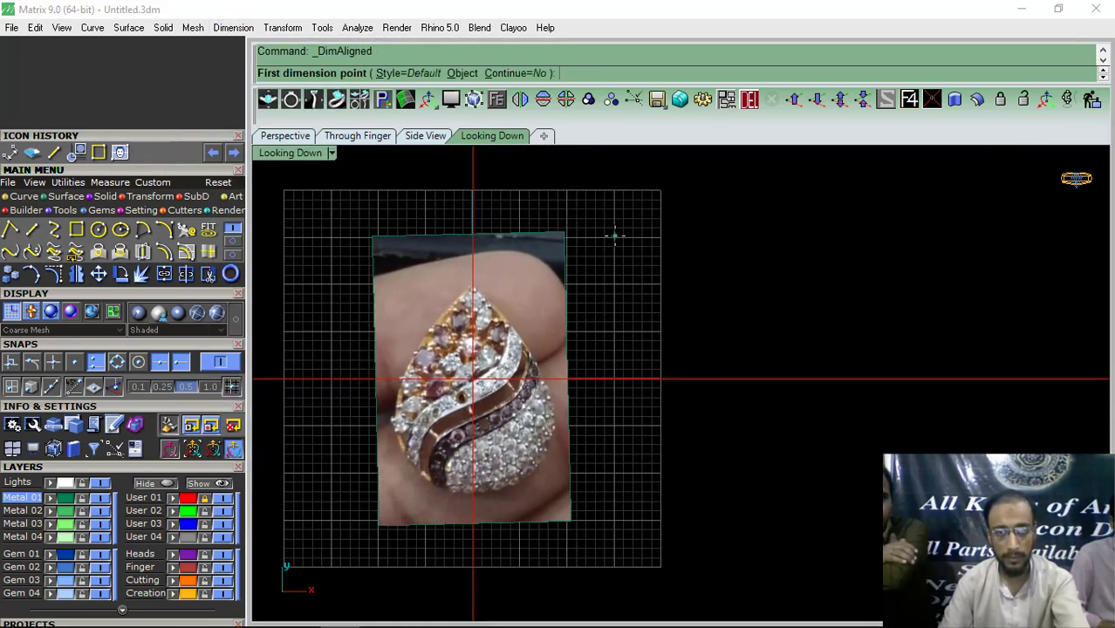
pyautogui.press('Escape')
pyautogui.moveTo(518, 364); pyautogui.dragTo(497, 323, button='right')
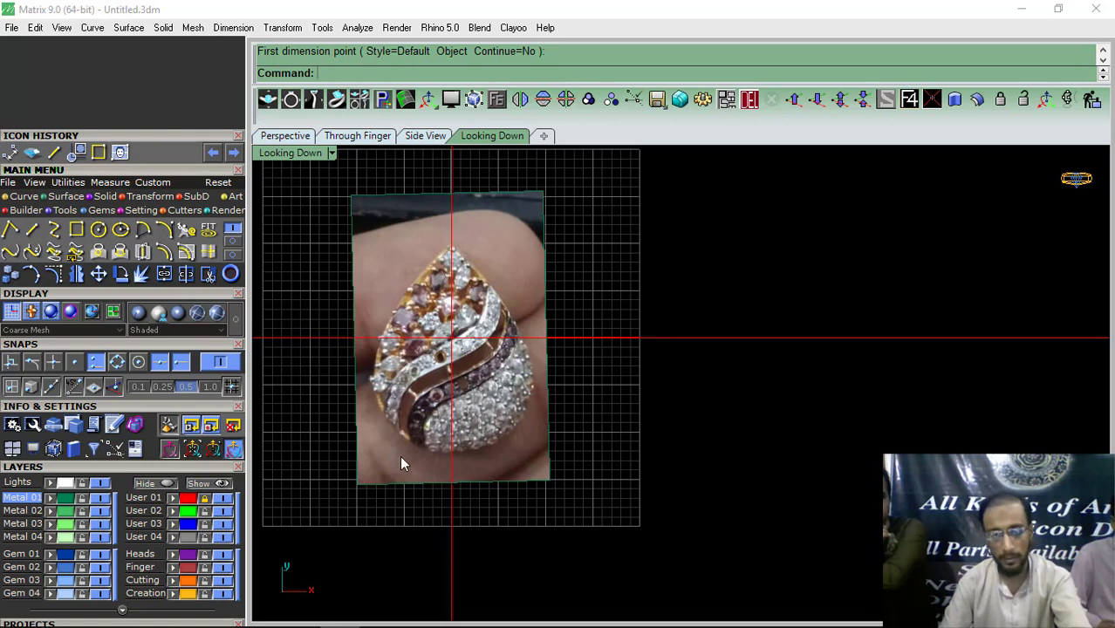
# Step: Collapse the layer list and load a pear-shaped diamond over the pictured ring with the Gem Loader
pyautogui.click(124, 467)
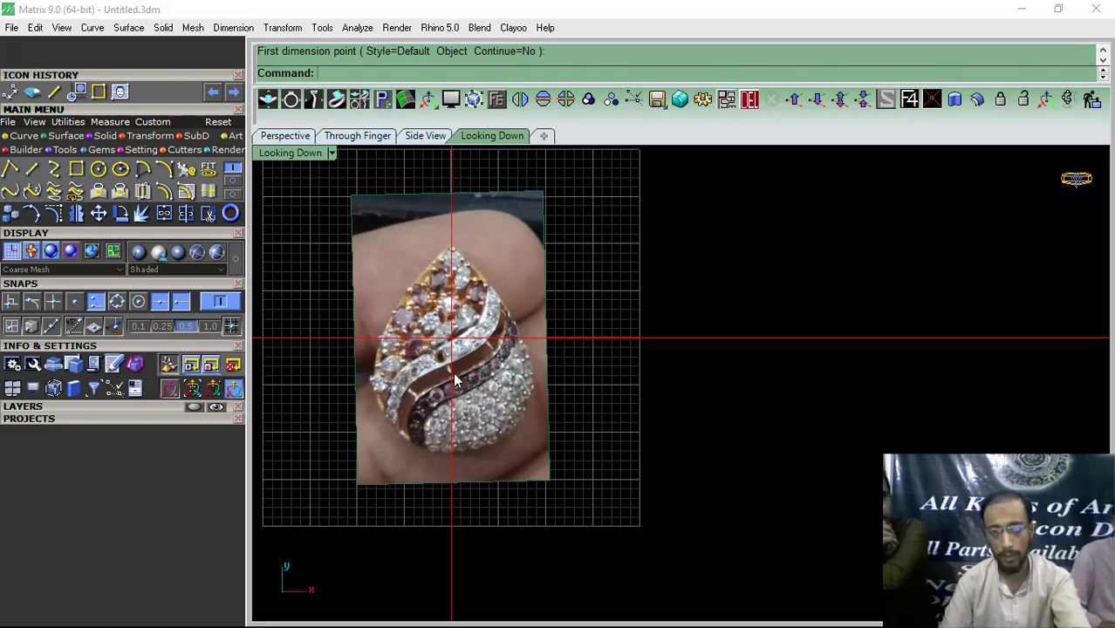
pyautogui.click(102, 149)
pyautogui.click(10, 168)
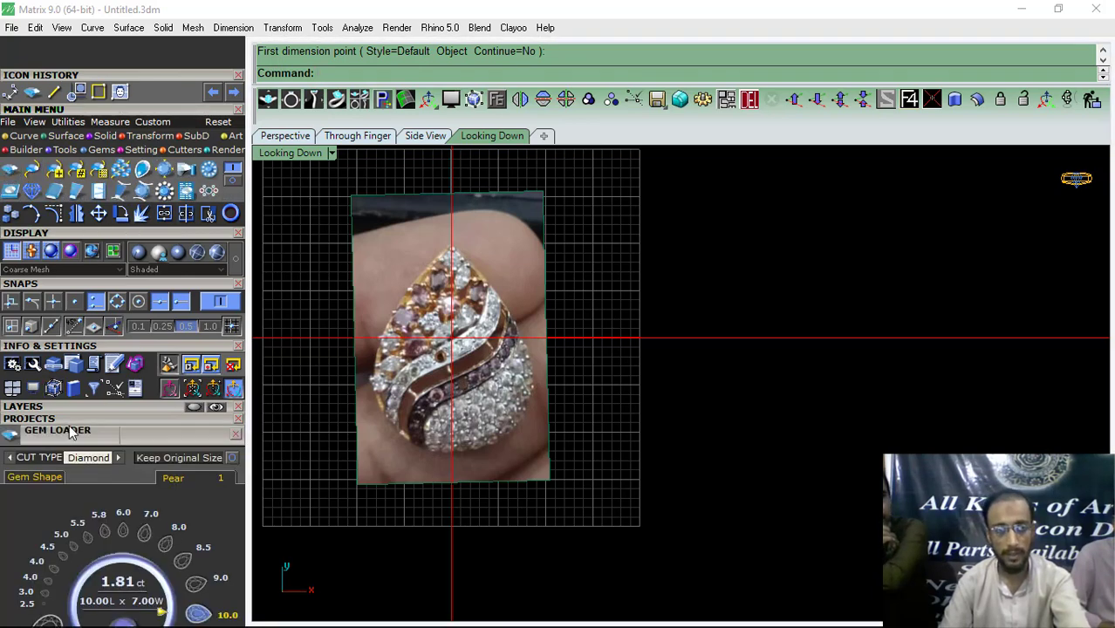
pyautogui.scroll(-3, 76, 426)
pyautogui.click(39, 443)
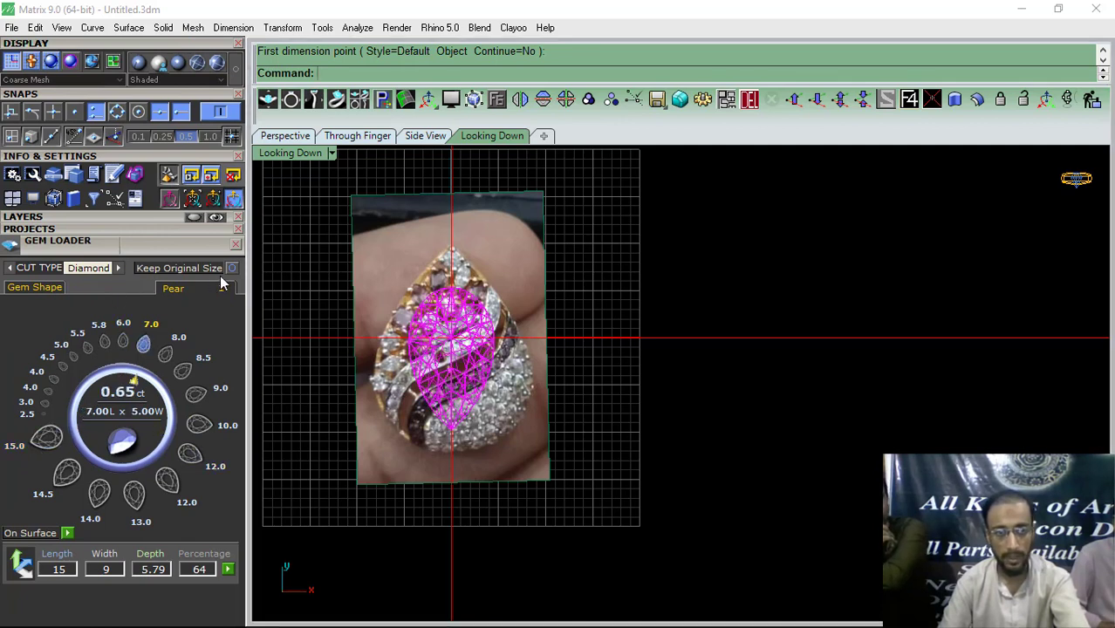
# Step: Resize the pear gem to length 23 and width 18, and close the Gem Loader
pyautogui.click(98, 493)
pyautogui.doubleClick(75, 569)
pyautogui.write('23')
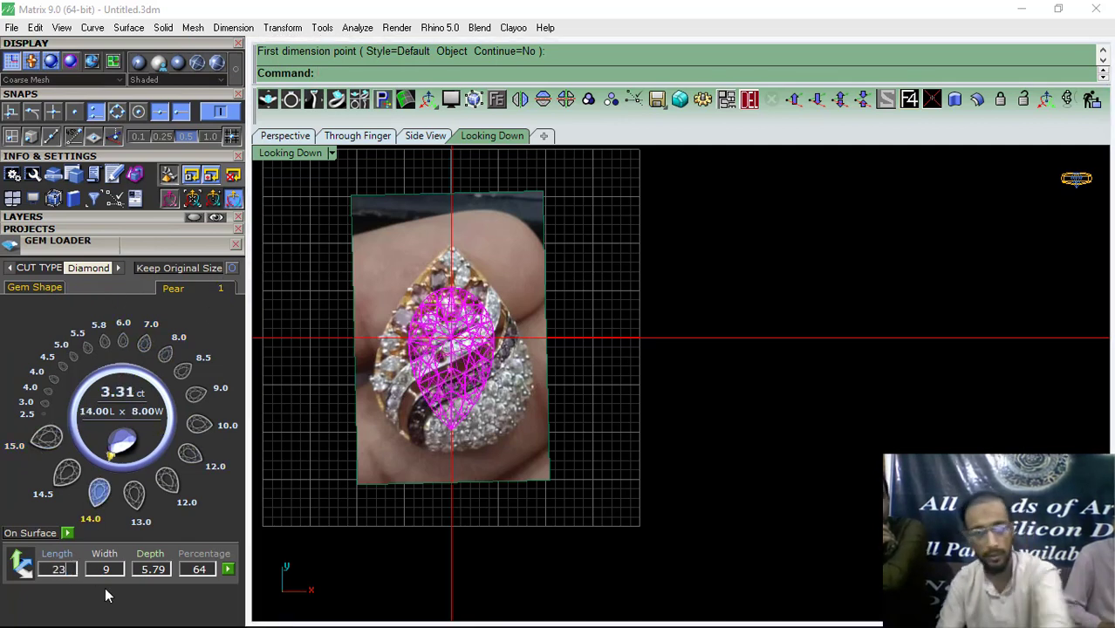
pyautogui.doubleClick(118, 570)
pyautogui.write('18')
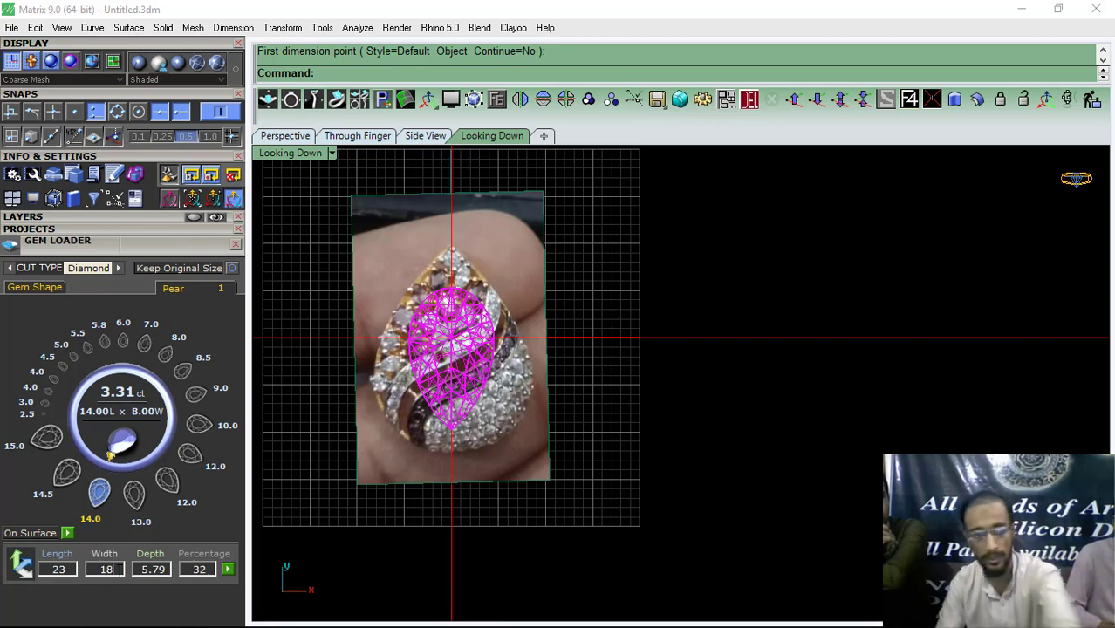
pyautogui.click(228, 569)
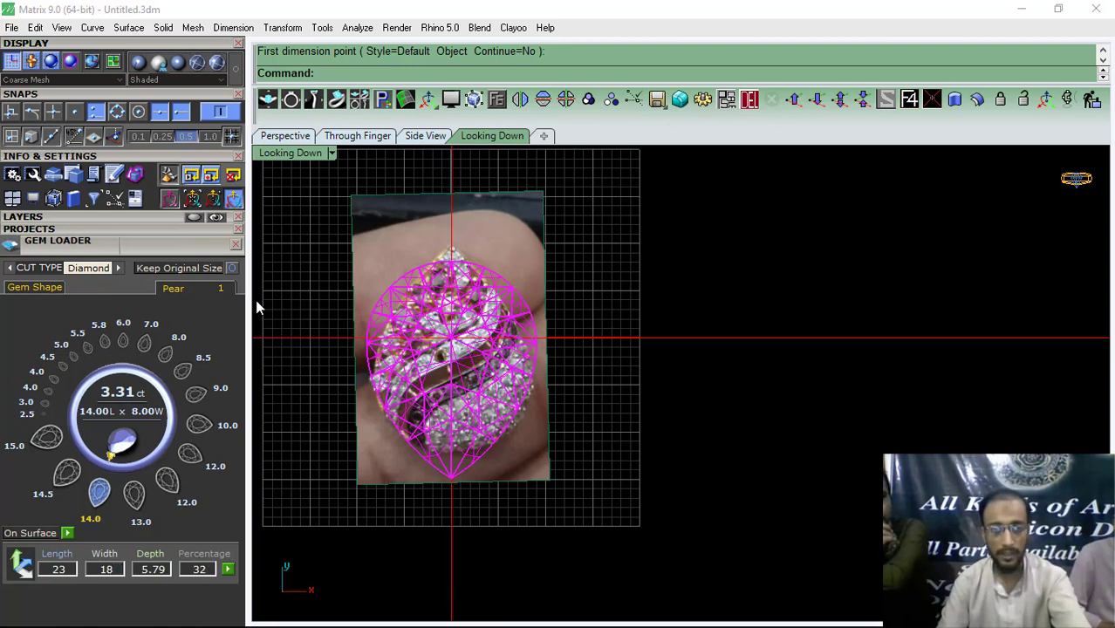
pyautogui.click(236, 245)
pyautogui.moveTo(60, 458); pyautogui.dragTo(58, 572)
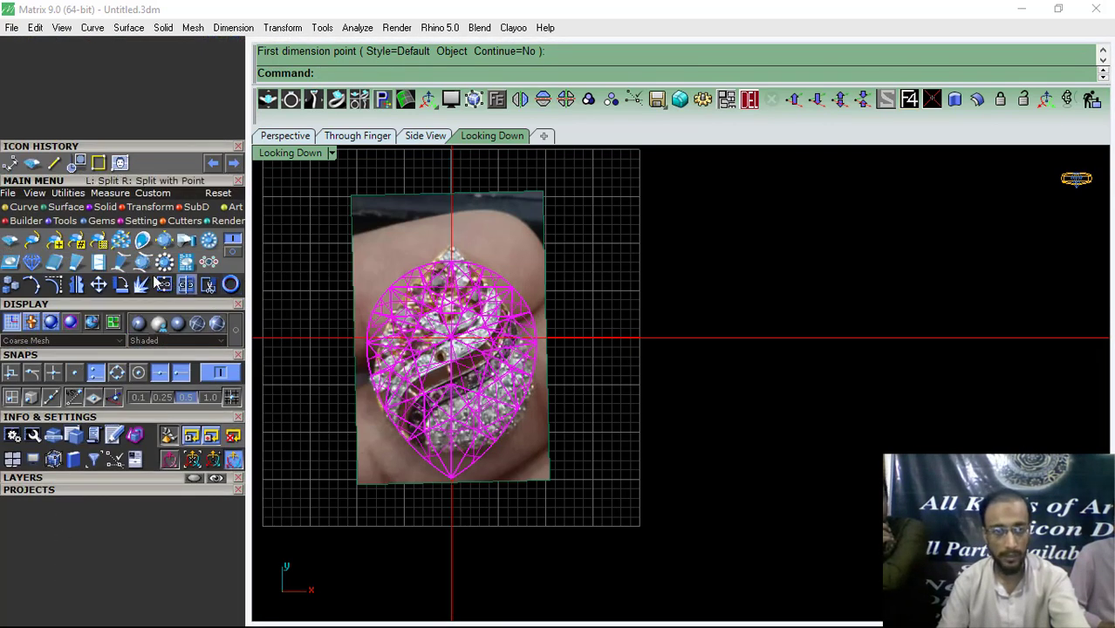
# Step: Rotate the pear gem half a turn about the origin so its tip points upward like the pictured ring
pyautogui.click(120, 285)
pyautogui.click(911, 104)
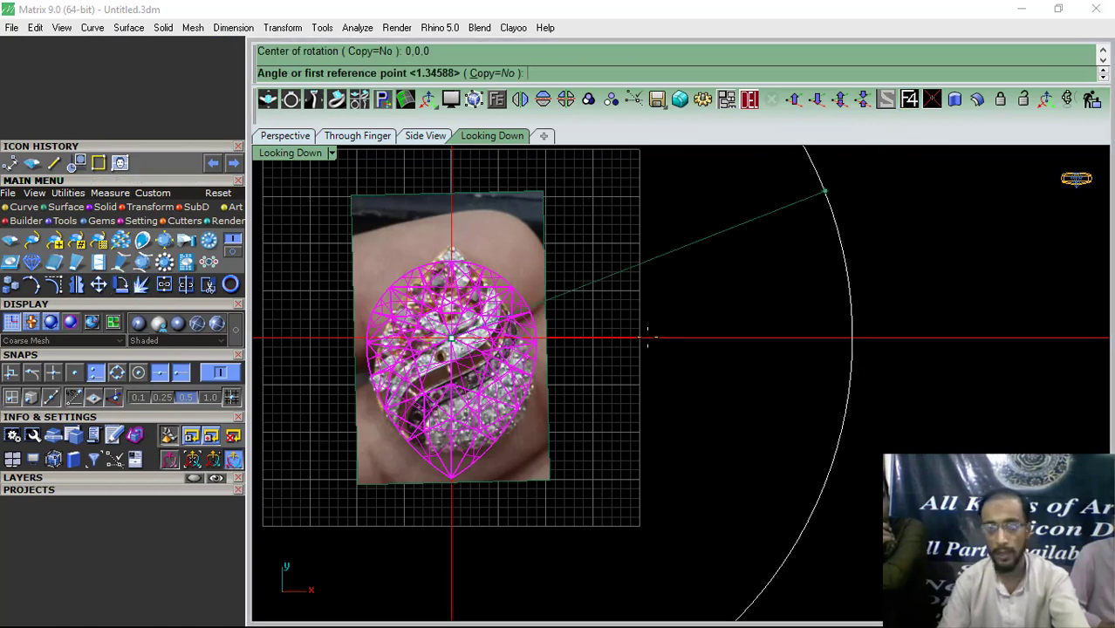
pyautogui.click(891, 379)
pyautogui.click(342, 448)
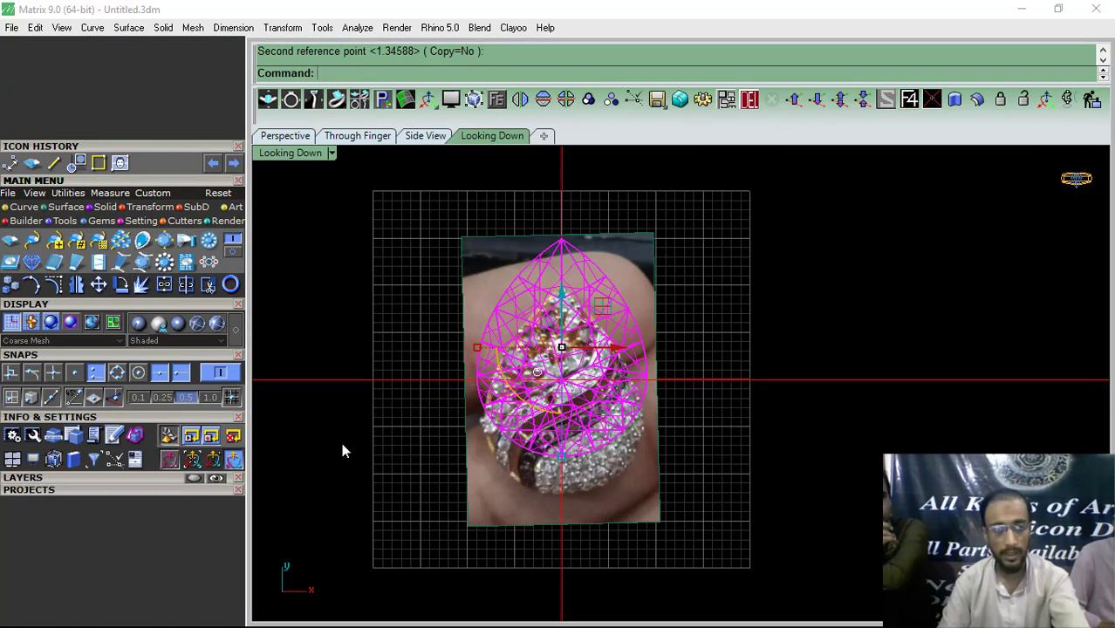
# Step: Center the pear gem on the origin in X, Y and Z, and shift the reference picture so the ring's tip meets the gem's tip
pyautogui.click(77, 165)
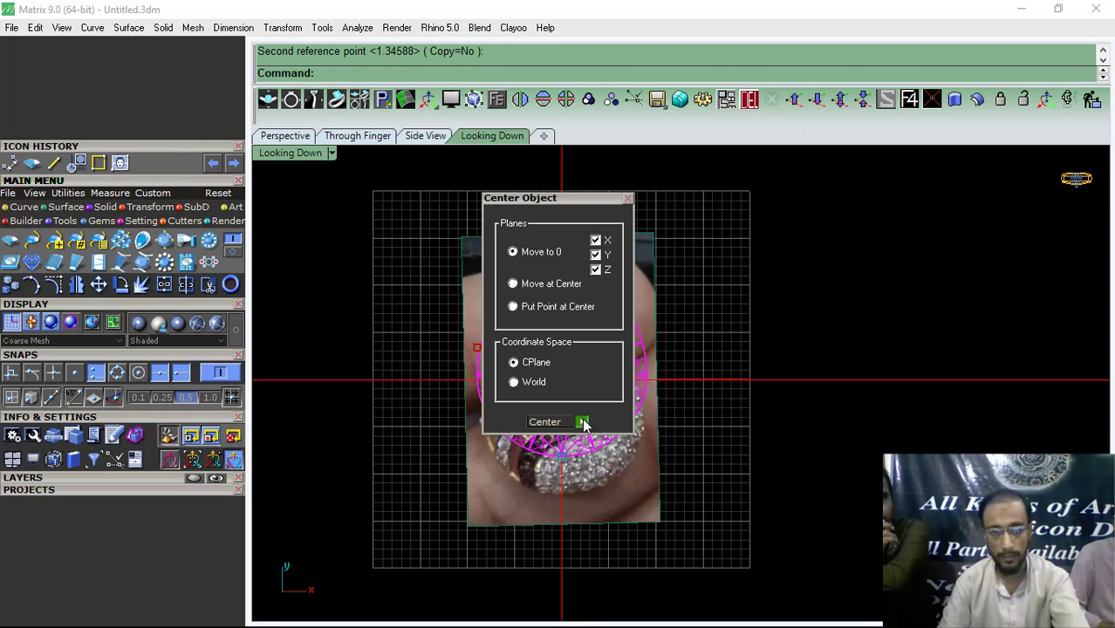
pyautogui.click(583, 422)
pyautogui.scroll(3, 573, 415)
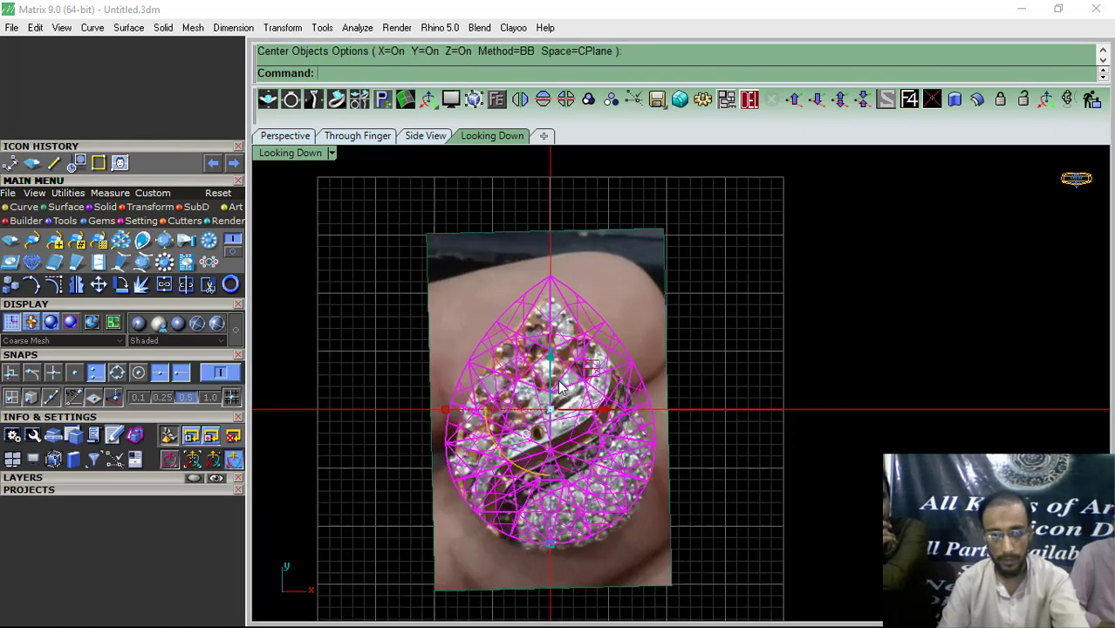
pyautogui.click(637, 266)
pyautogui.moveTo(543, 371)
pyautogui.mouseDown()
pyautogui.moveTo(569, 353)
pyautogui.moveTo(561, 367)
pyautogui.mouseUp()
# Step: Scale the reference picture up slightly about the origin 0,0,0 so the pictured ring fills the pear gem's outline
pyautogui.click(150, 207)
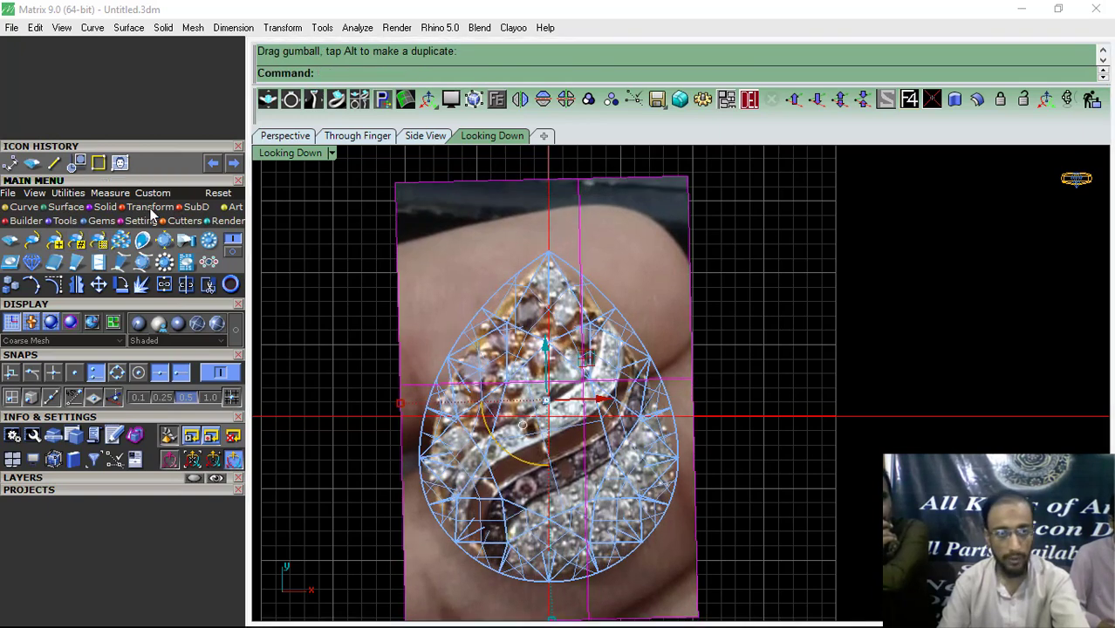
pyautogui.click(9, 240)
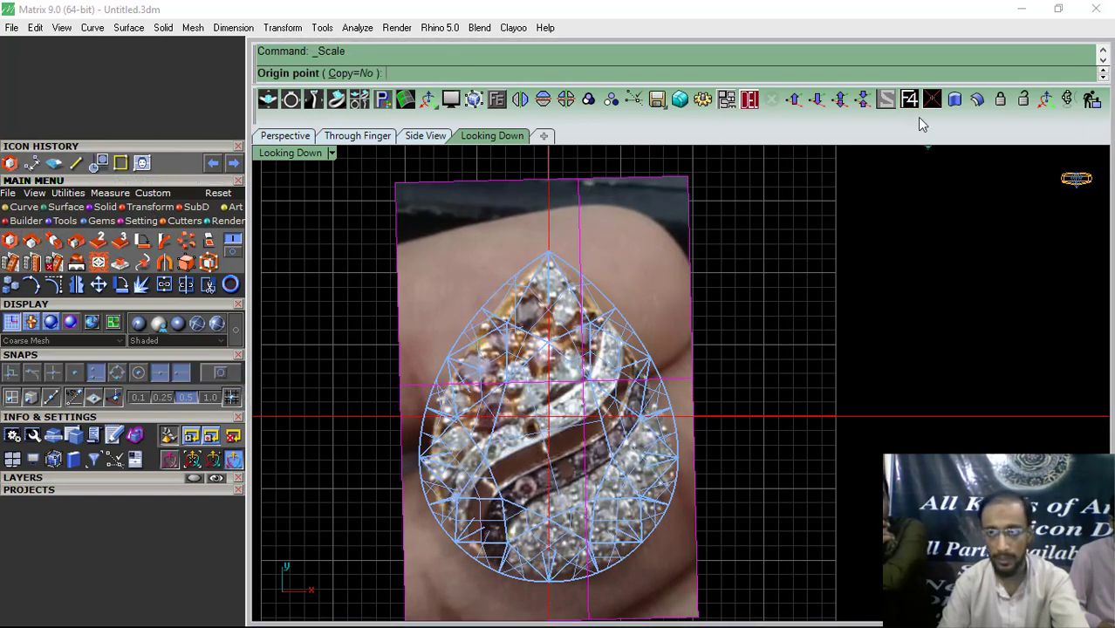
pyautogui.write('0,0,0')
pyautogui.press('Return')
pyautogui.scroll(2, 785, 389)
pyautogui.click(801, 403)
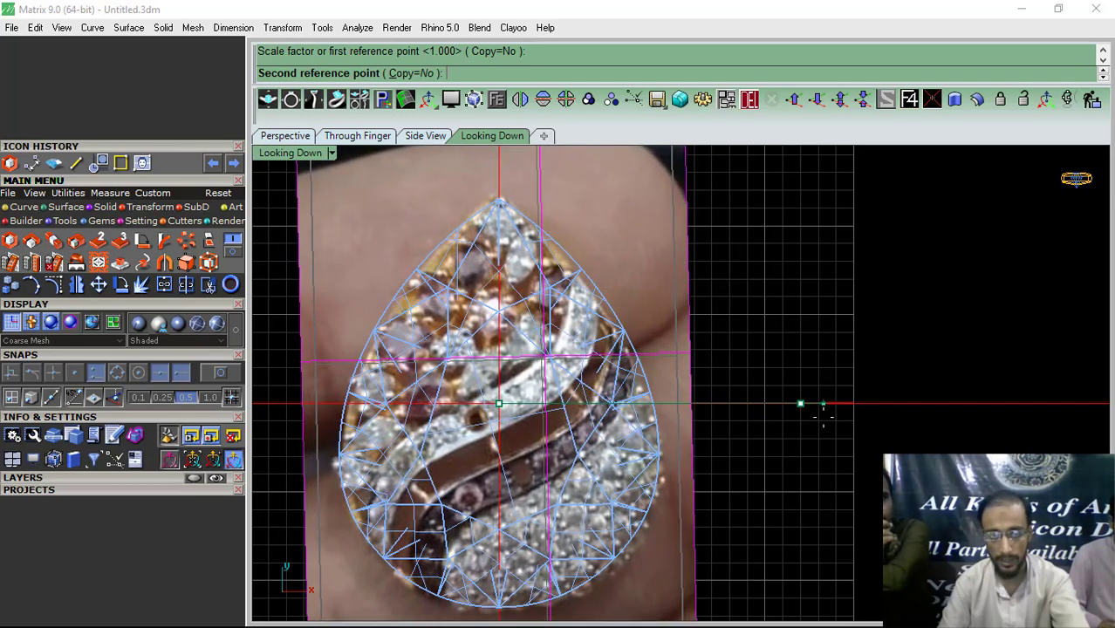
pyautogui.click(823, 417)
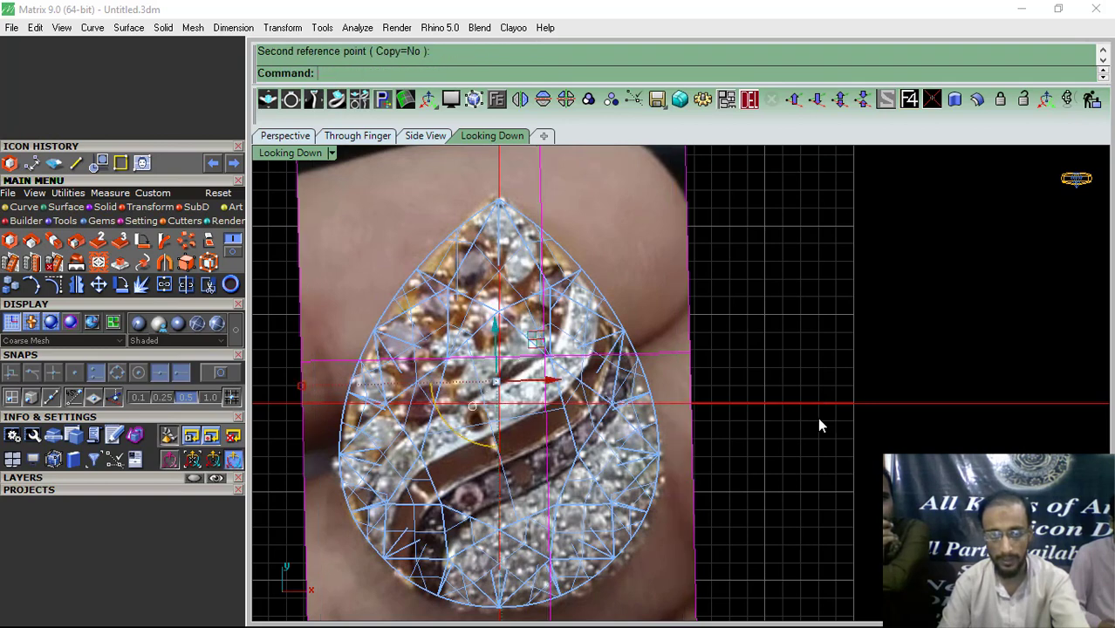
# Step: Put the reference picture on the locked Lights layer
pyautogui.moveTo(573, 329); pyautogui.dragTo(553, 344, button='right')
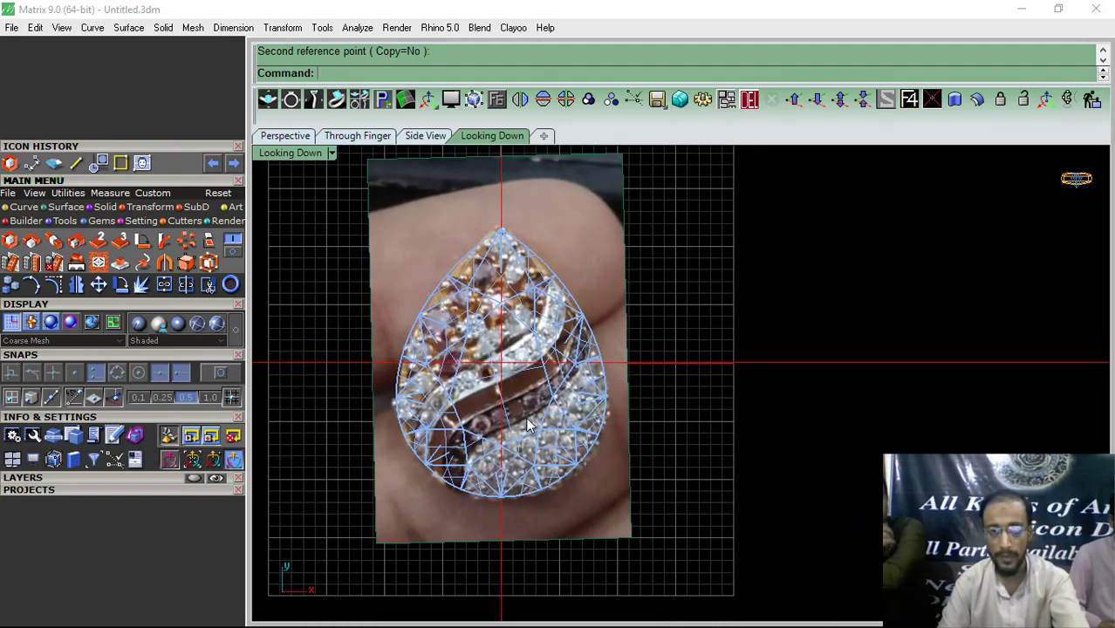
pyautogui.click(527, 420)
pyautogui.click(580, 464)
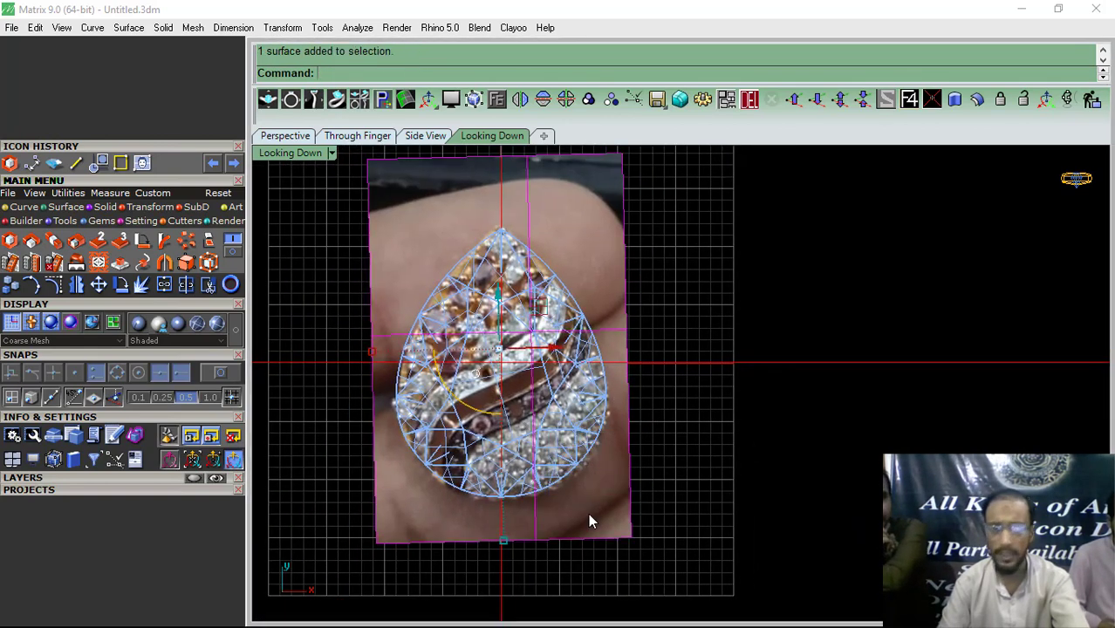
pyautogui.click(73, 479)
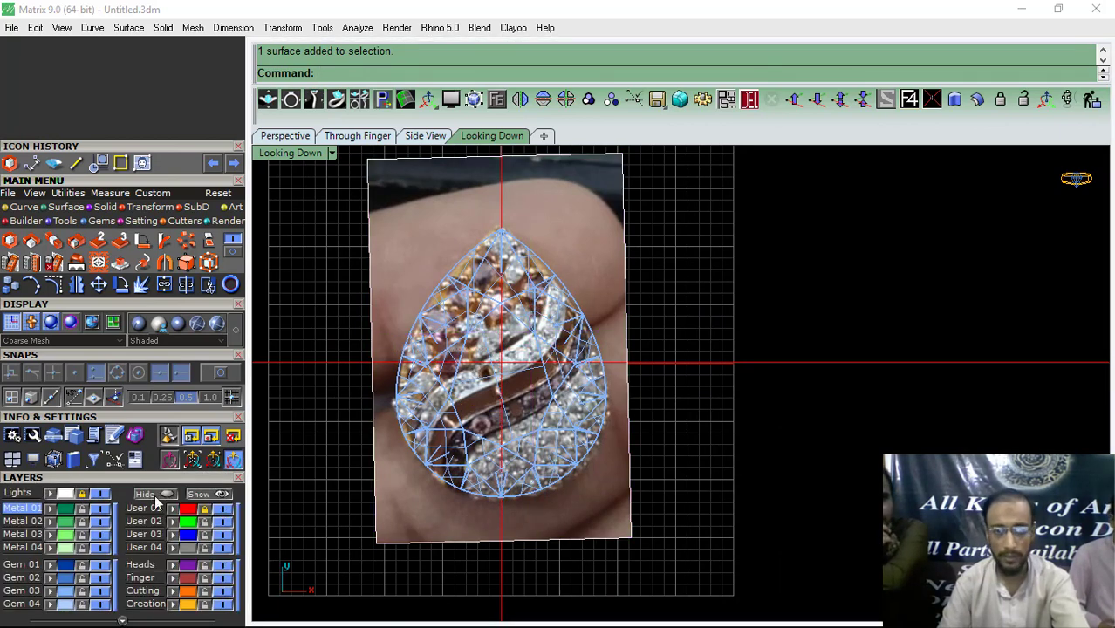
pyautogui.moveTo(632, 375); pyautogui.dragTo(655, 379, button='right')
# Step: Extract the pear gem's outline with Gem Profile and delete the gem
pyautogui.click(597, 438)
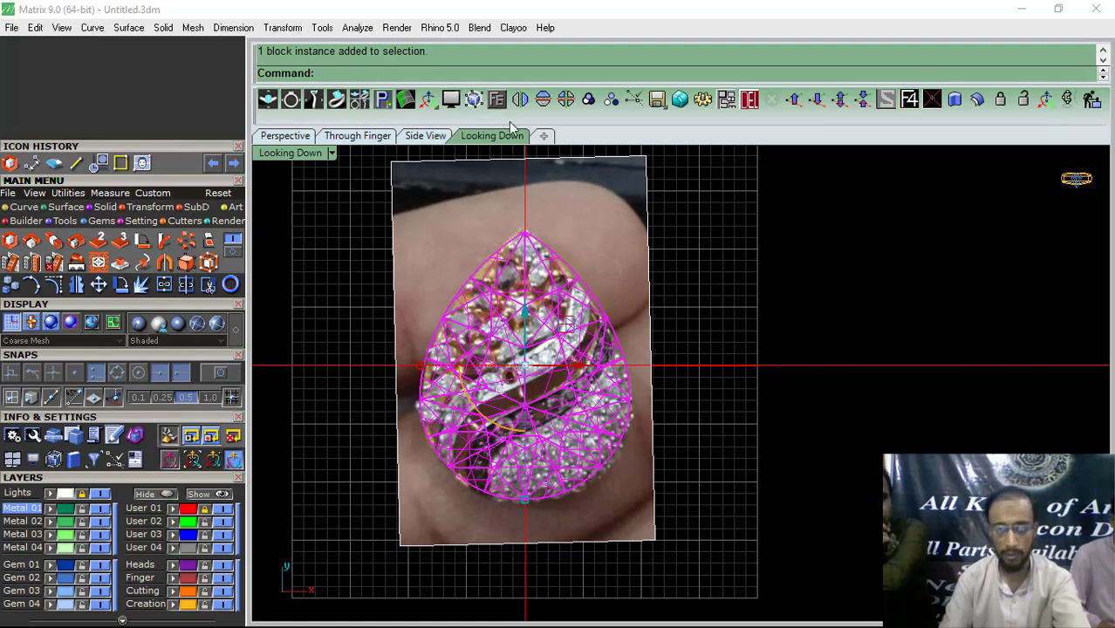
pyautogui.click(498, 102)
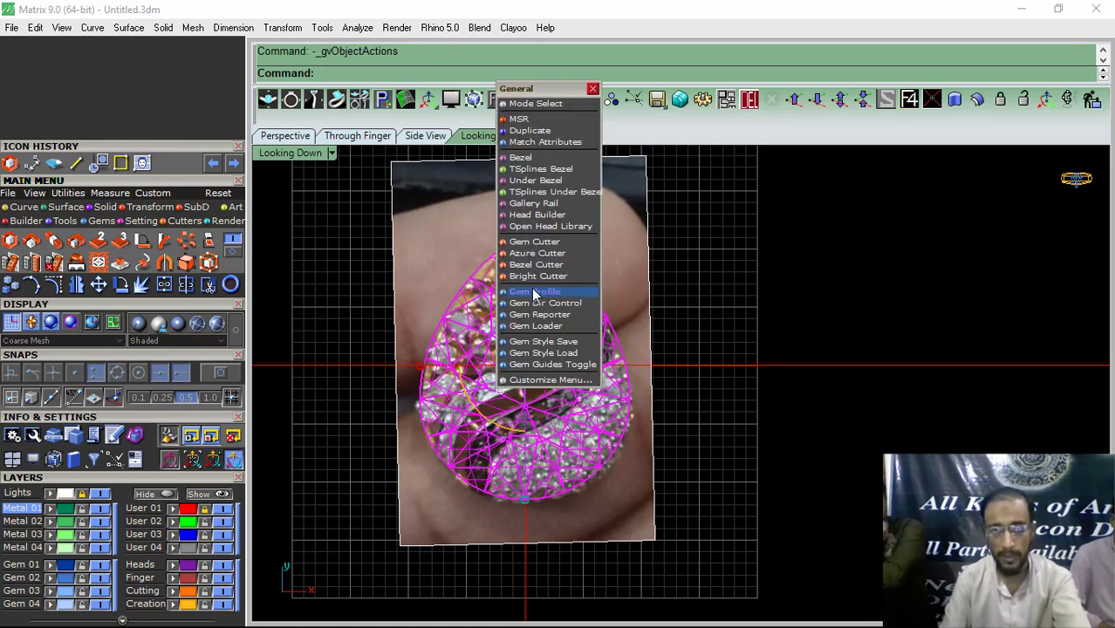
pyautogui.click(535, 293)
pyautogui.press('Escape')
pyautogui.click(551, 302)
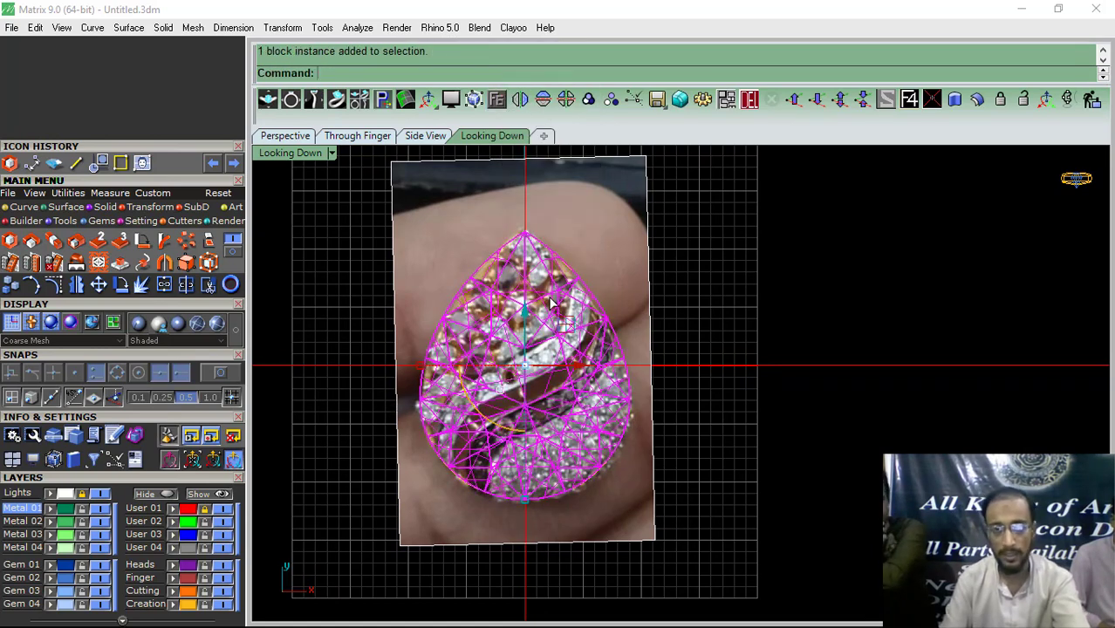
pyautogui.click(749, 99)
pyautogui.scroll(5, 469, 384)
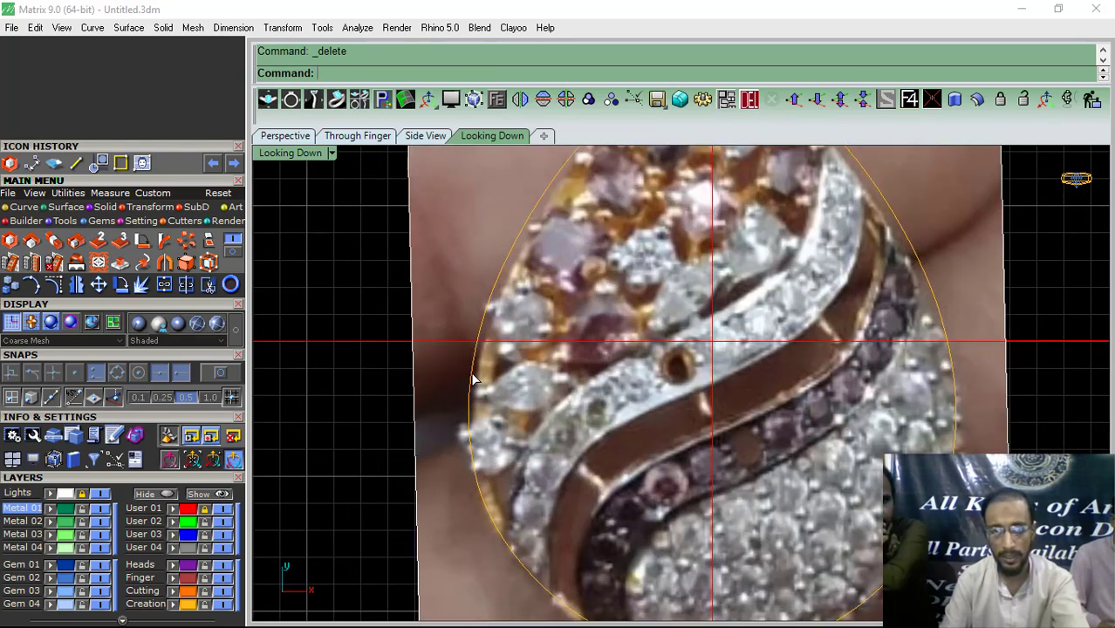
# Step: Fine-tune the width of the pear outline curve with the gumball so it follows the pictured ring's edge
pyautogui.click(472, 381)
pyautogui.scroll(-5, 491, 382)
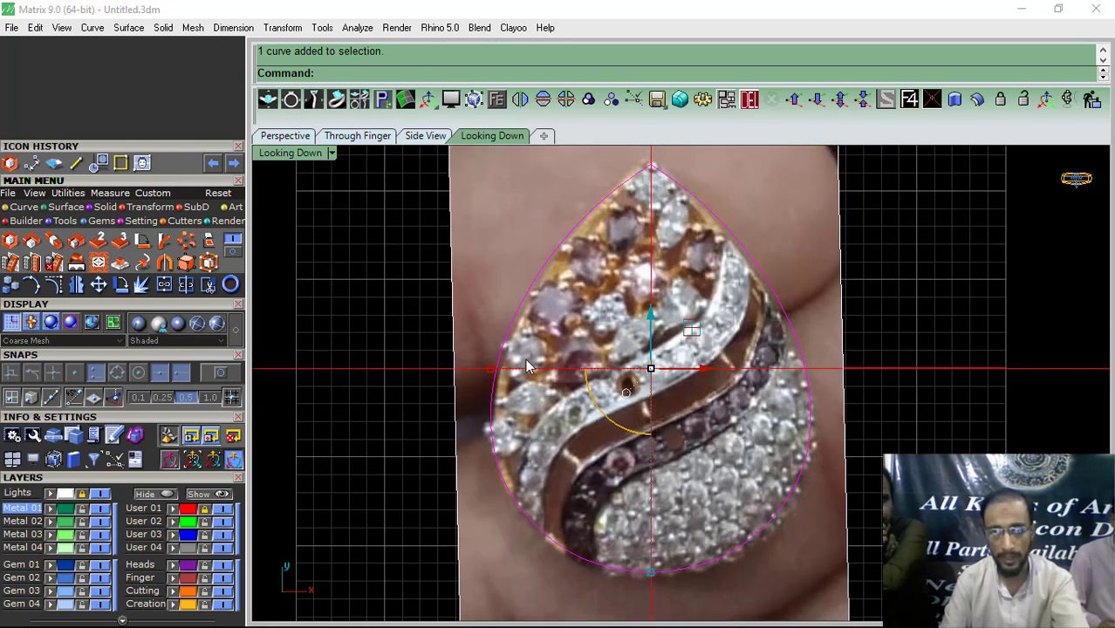
pyautogui.scroll(2, 489, 363)
pyautogui.moveTo(493, 379); pyautogui.dragTo(495, 378)
pyautogui.scroll(-3, 523, 389)
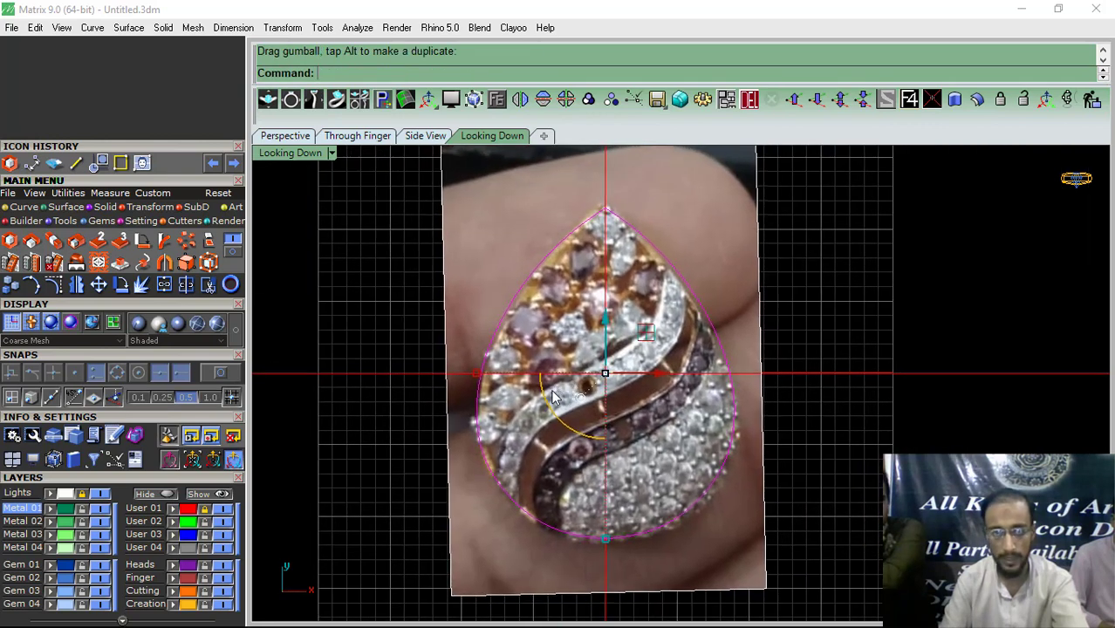
# Step: Offset the pear outline curve inward by 0.6 with sharp corners
pyautogui.click(26, 209)
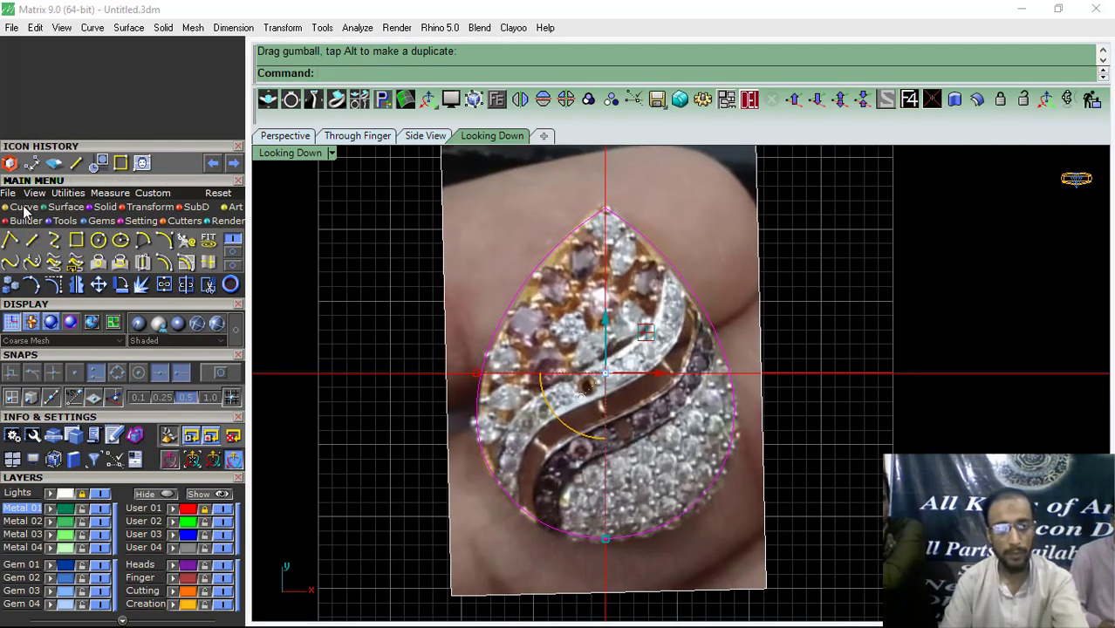
pyautogui.click(166, 267)
pyautogui.scroll(5, 501, 349)
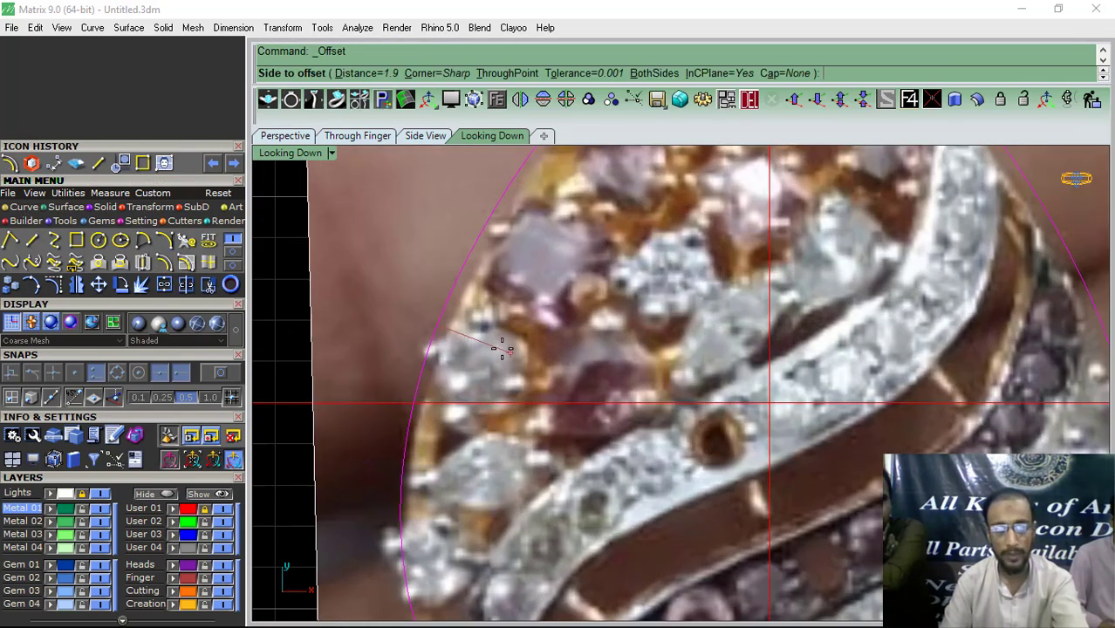
pyautogui.scroll(-3, 456, 335)
pyautogui.scroll(5, 432, 384)
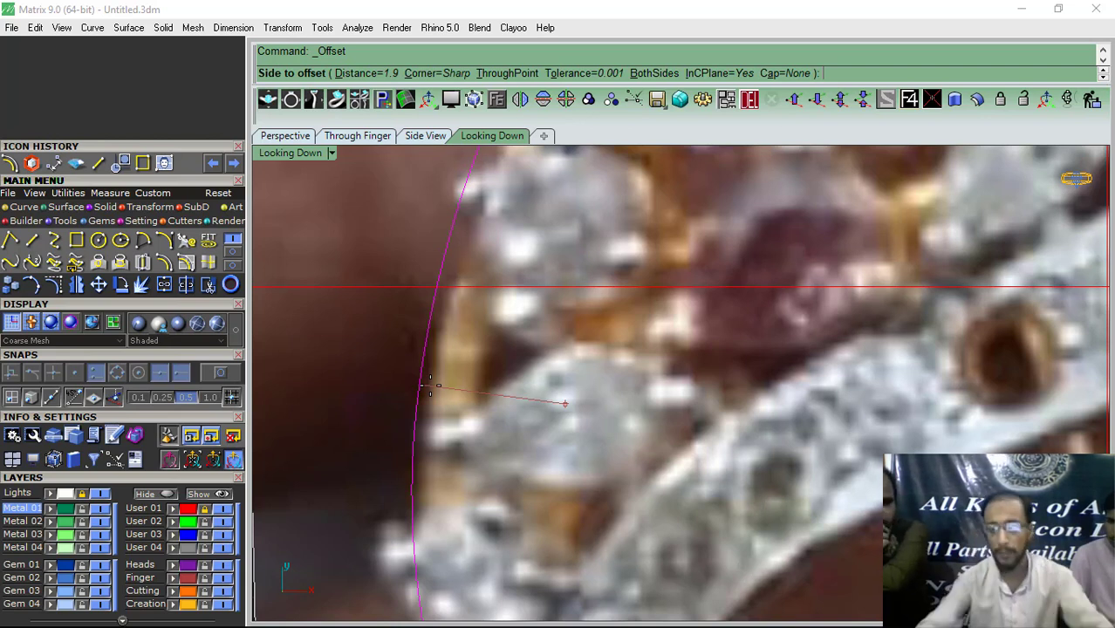
pyautogui.write('.6')
pyautogui.press('Return')
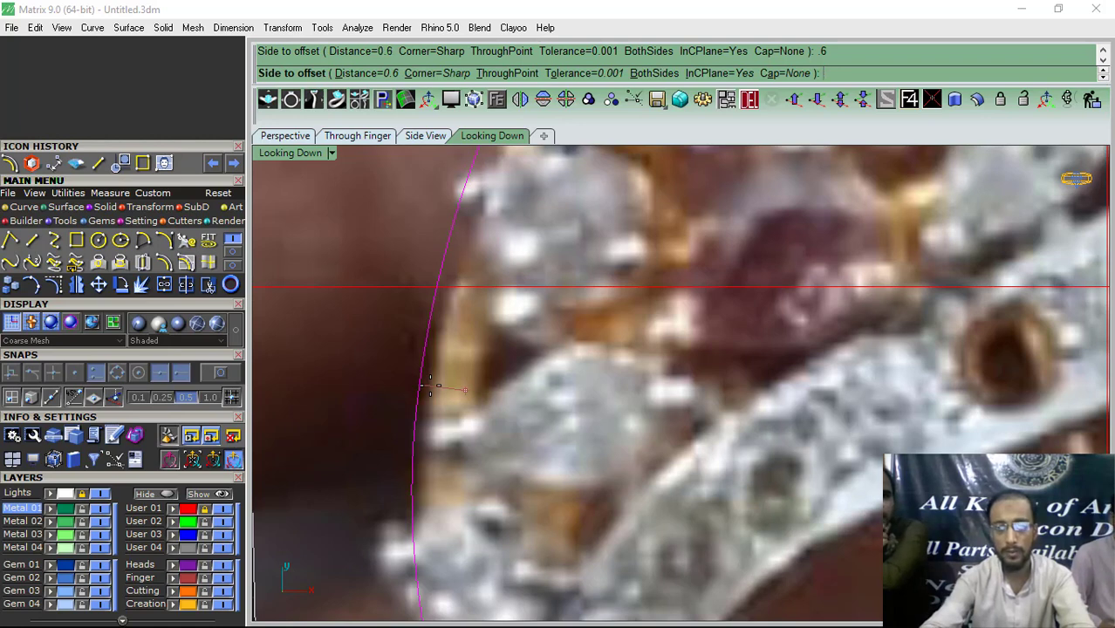
pyautogui.scroll(-3, 431, 385)
pyautogui.scroll(3, 471, 408)
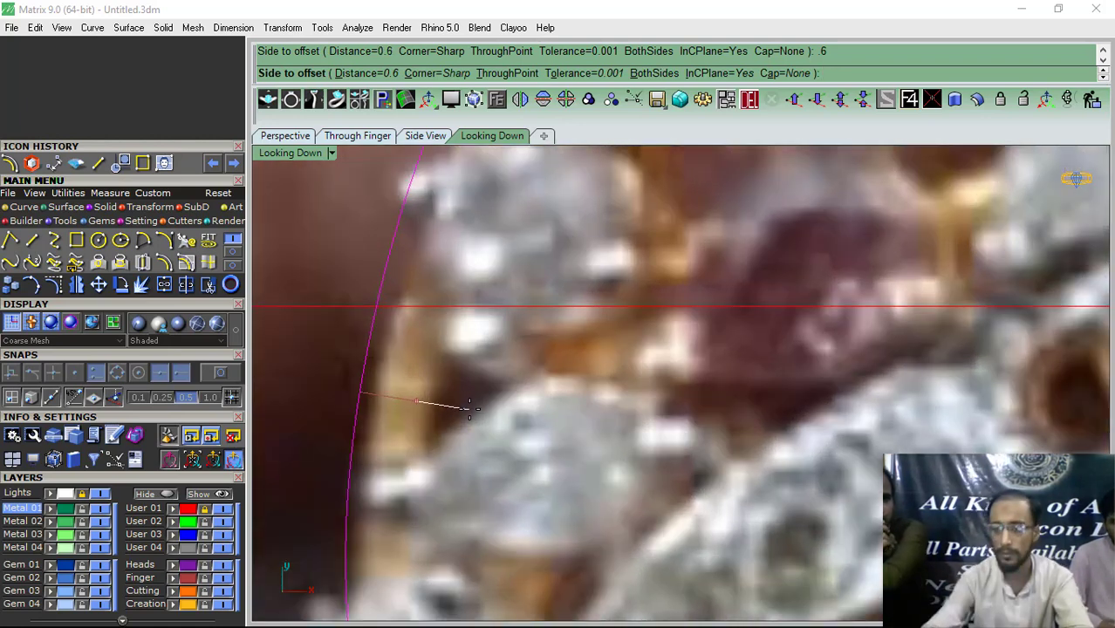
pyautogui.click(468, 407)
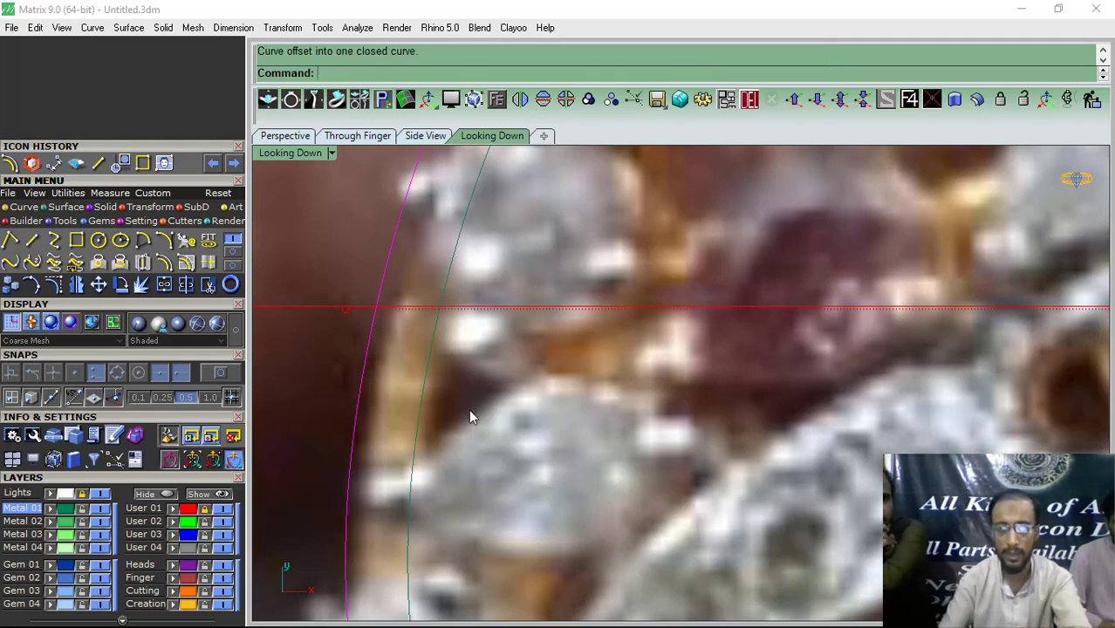
# Step: Build a patch surface from the outer and inner pear curves
pyautogui.scroll(-3, 413, 381)
pyautogui.scroll(-5, 412, 381)
pyautogui.moveTo(618, 273); pyautogui.dragTo(549, 330)
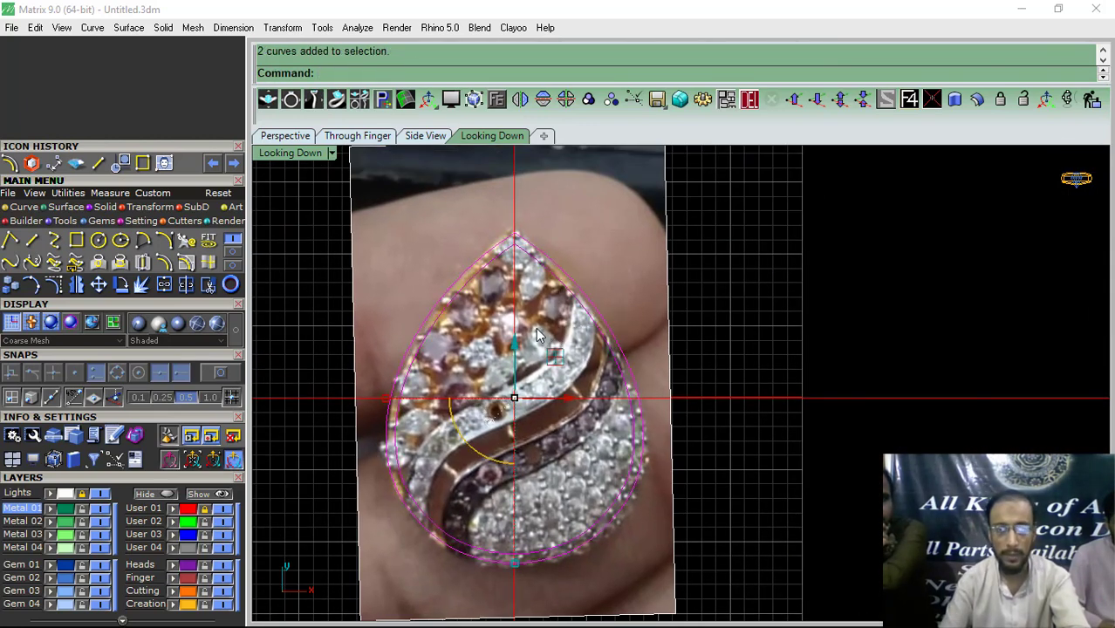
pyautogui.click(63, 208)
pyautogui.click(33, 265)
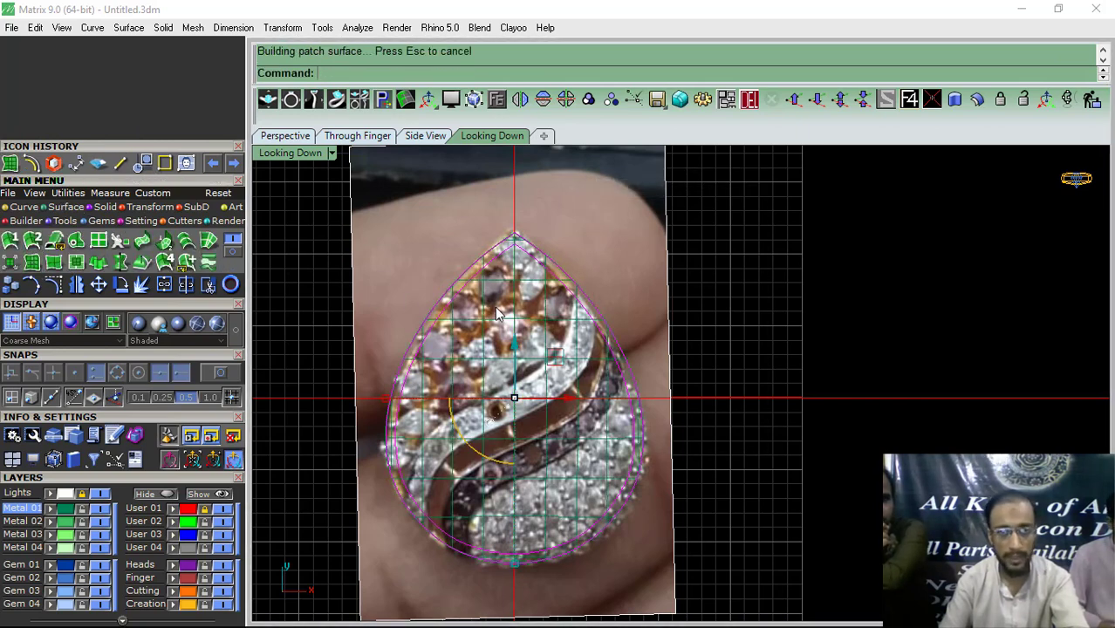
# Step: Shade the view and trim away the patch inside the inner pear curve, leaving a narrow rim
pyautogui.click(139, 324)
pyautogui.click(208, 285)
pyautogui.click(546, 346)
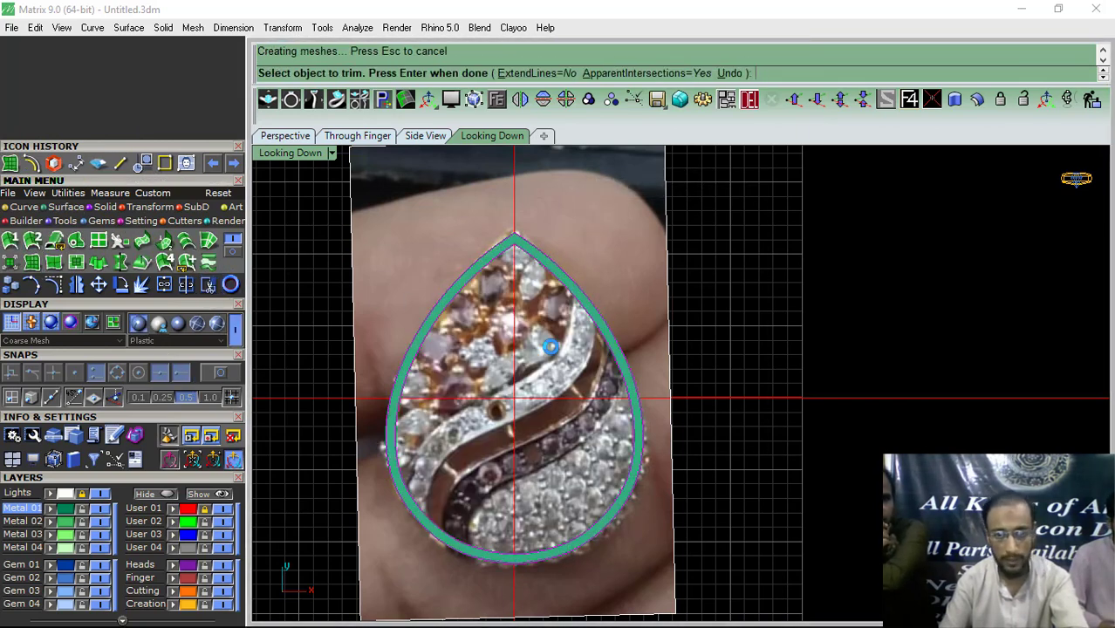
pyautogui.moveTo(515, 380)
pyautogui.mouseDown(button='right')
pyautogui.moveTo(492, 373)
pyautogui.moveTo(516, 375)
pyautogui.mouseUp(button='right')
pyautogui.rightClick(817, 281)
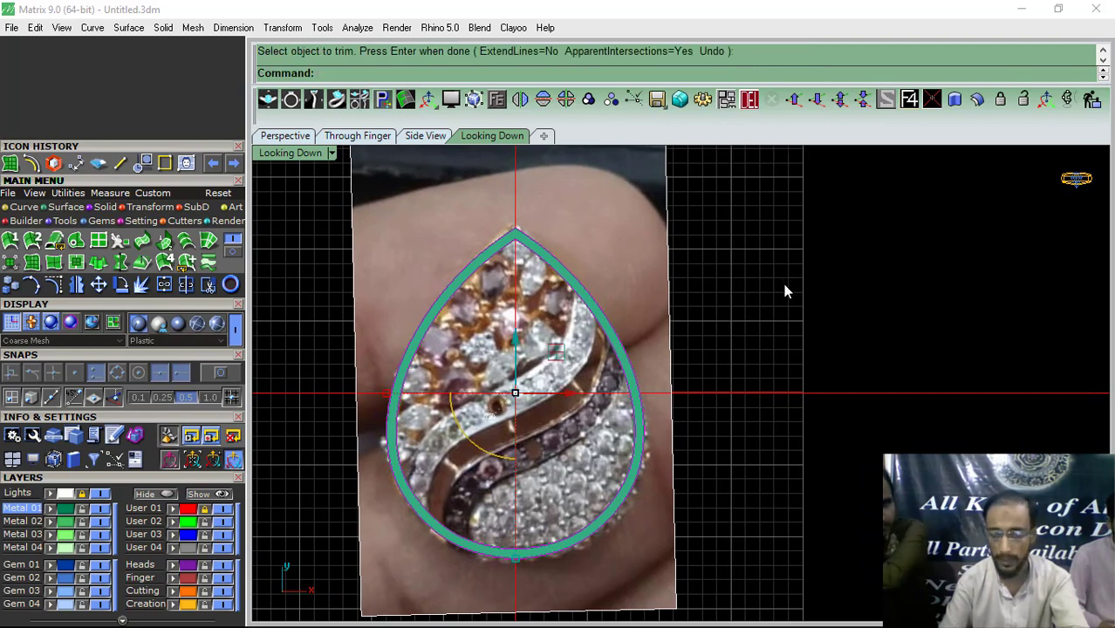
# Step: Select the two pear outline curves while leaving the trimmed rim surface out of the selection
pyautogui.moveTo(535, 325); pyautogui.dragTo(557, 331, button='right')
pyautogui.moveTo(686, 267); pyautogui.dragTo(625, 339)
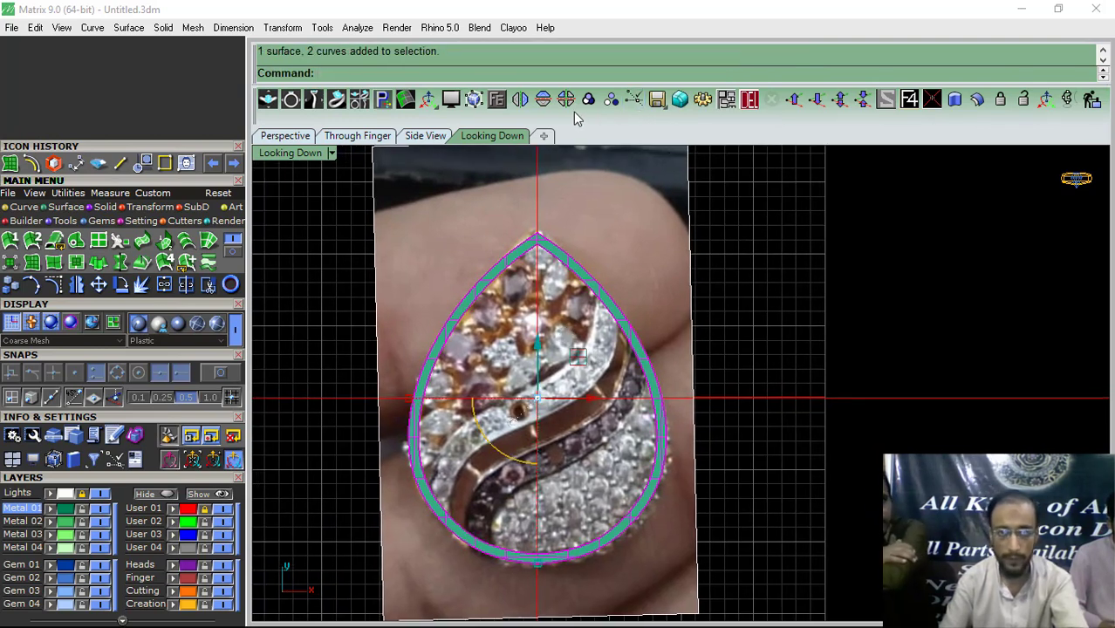
pyautogui.scroll(5, 593, 316)
pyautogui.keyDown('ctrl'); pyautogui.click(592, 326); pyautogui.keyUp('ctrl')
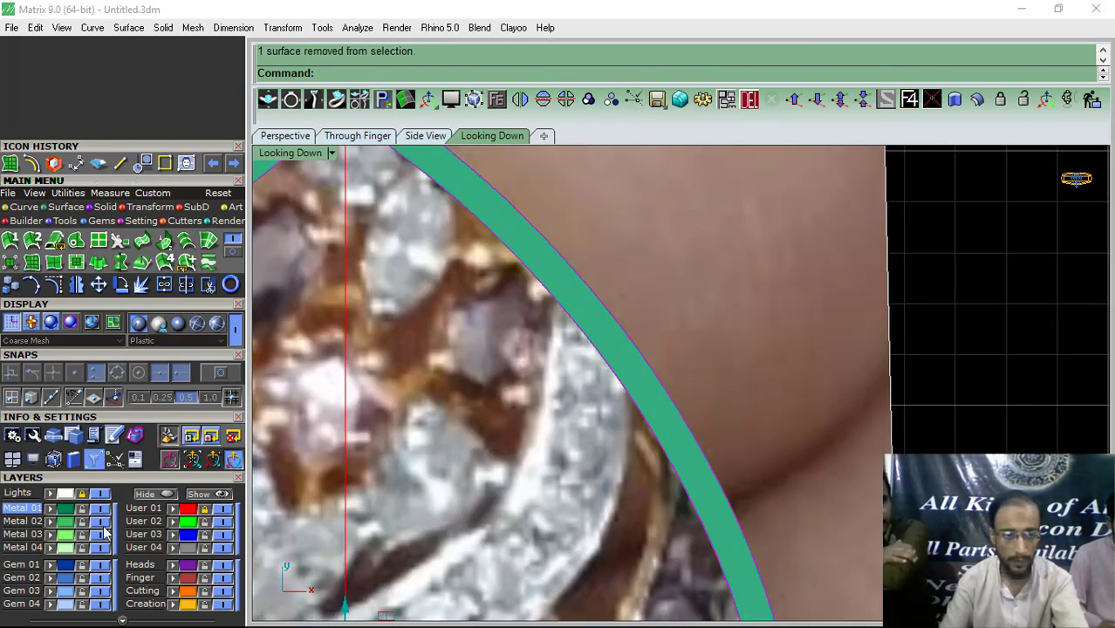
pyautogui.scroll(-5, 561, 316)
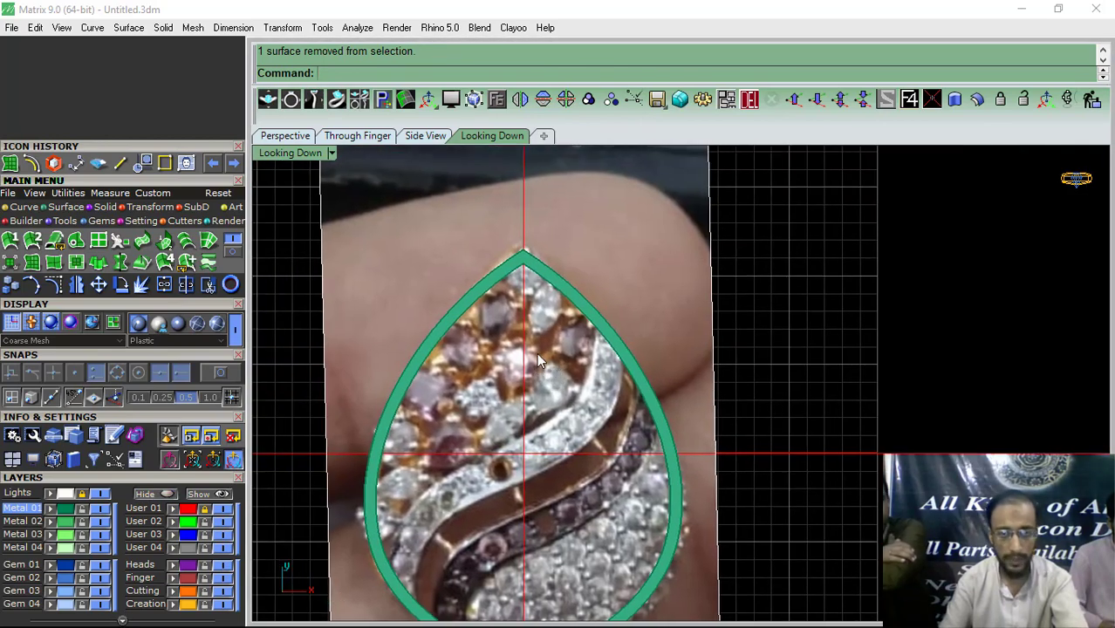
# Step: Switch to the Perspective view and hide the Lights layer with the reference picture to expose the rim
pyautogui.click(286, 136)
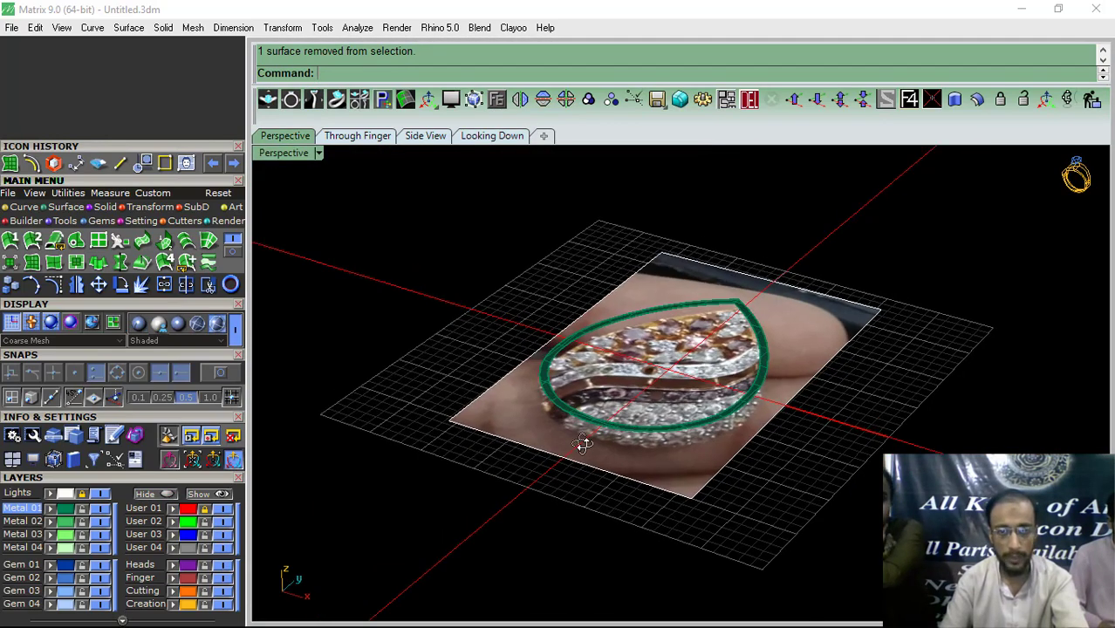
pyautogui.click(100, 495)
pyautogui.moveTo(676, 524); pyautogui.dragTo(602, 419, button='right')
pyautogui.scroll(6, 619, 361)
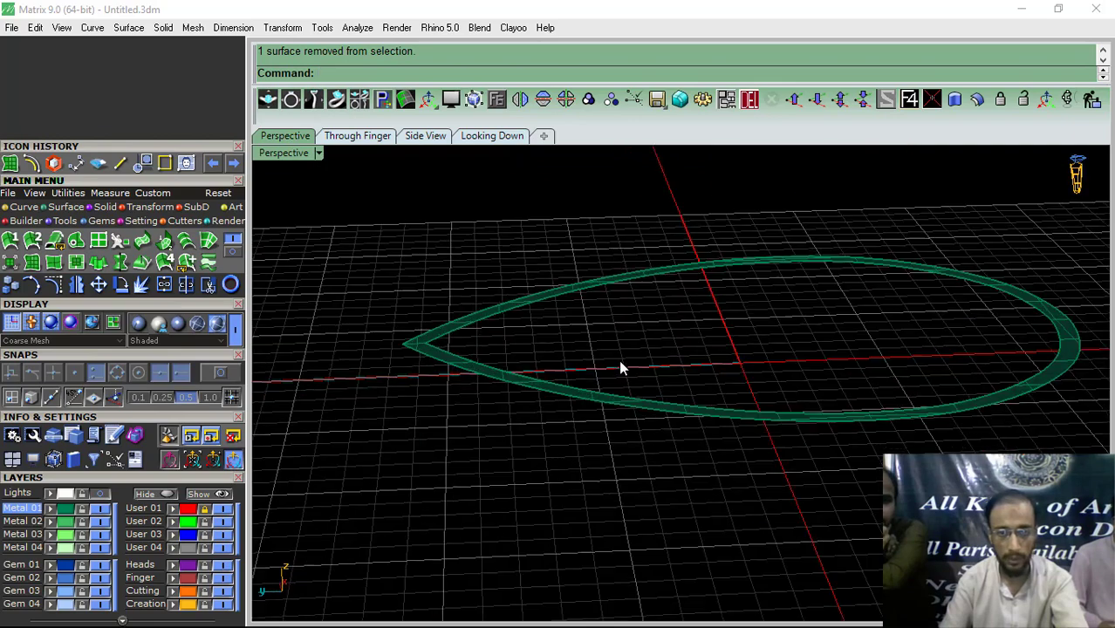
# Step: Offset the pear rim surface downward by 0.45 into a solid with round corners, deleting the input surface
pyautogui.click(457, 326)
pyautogui.click(137, 326)
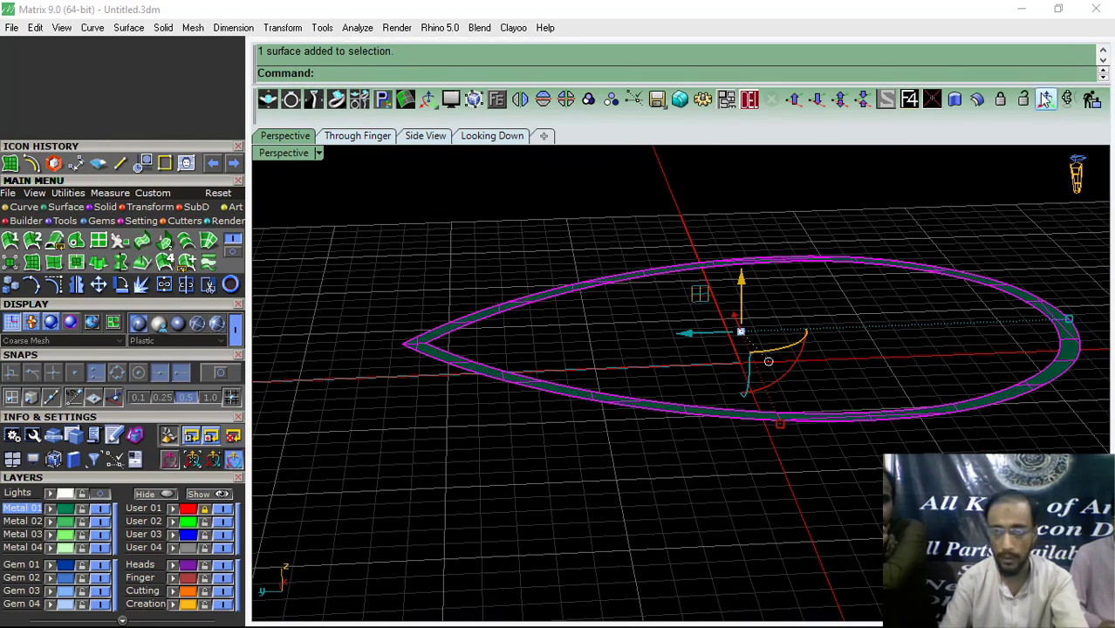
pyautogui.click(977, 99)
pyautogui.click(450, 363)
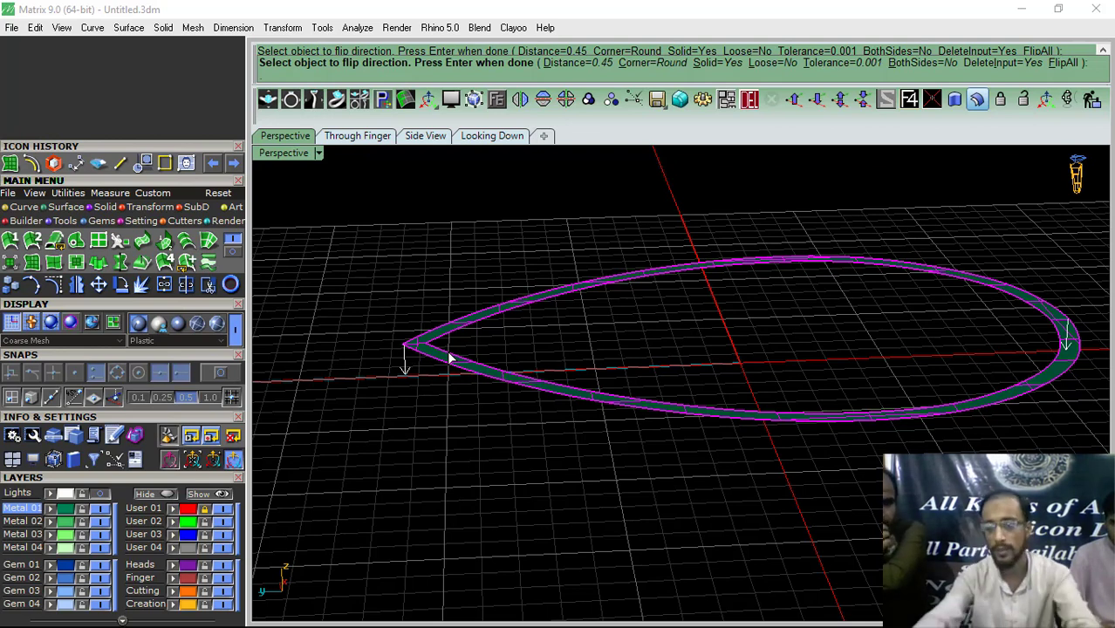
pyautogui.press('Return')
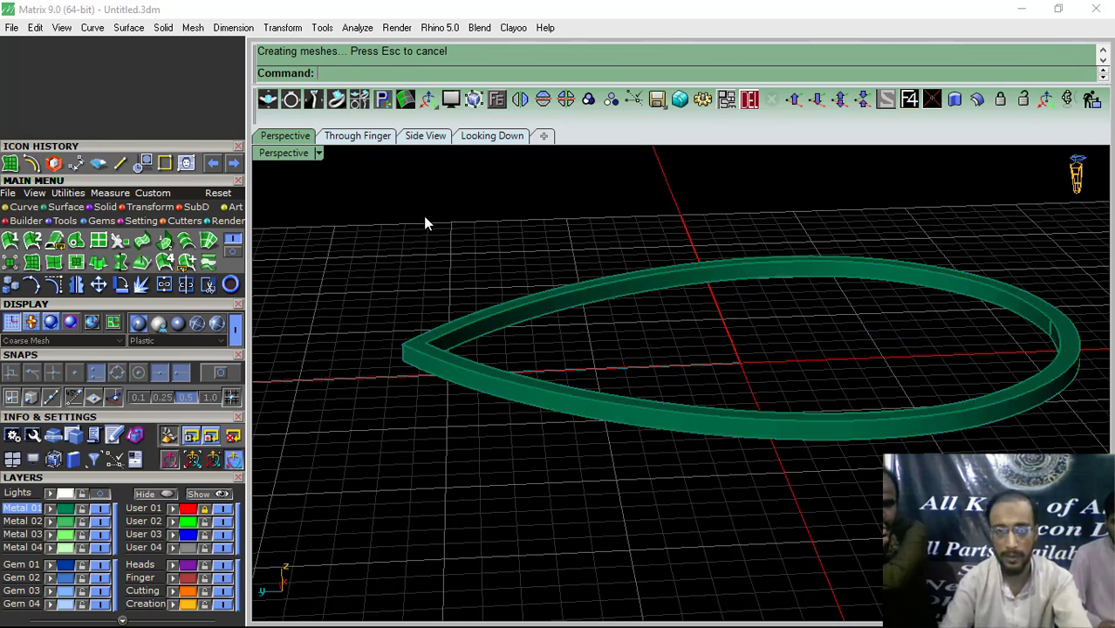
# Step: Return to the Looking Down view, show the Lights layer's reference picture locked again, and select the solid pear rim
pyautogui.click(483, 140)
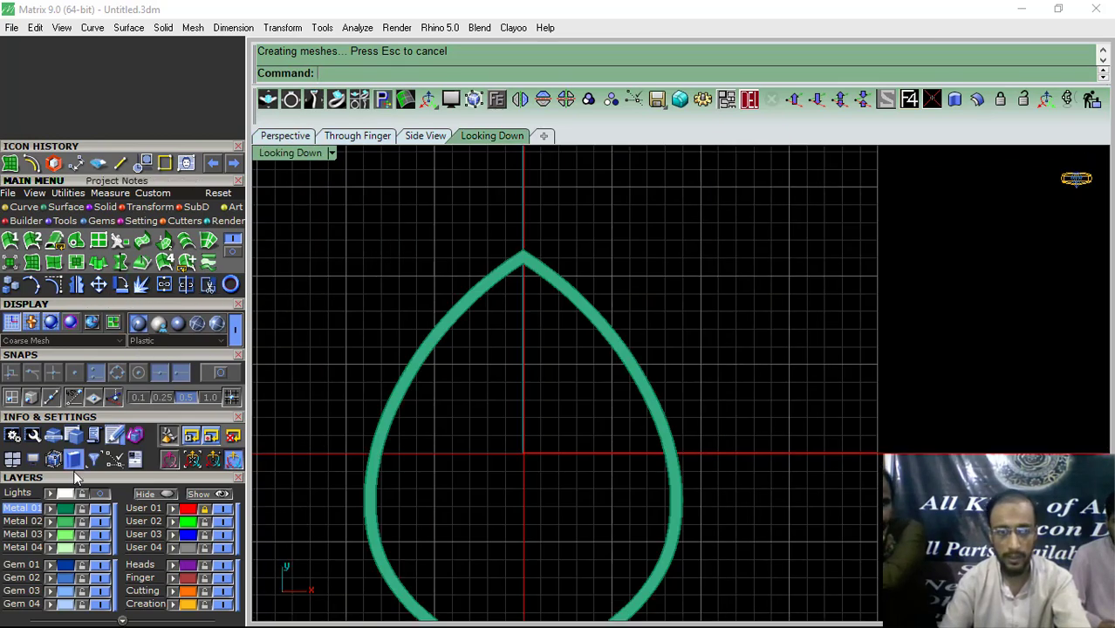
pyautogui.click(83, 494)
pyautogui.click(489, 287)
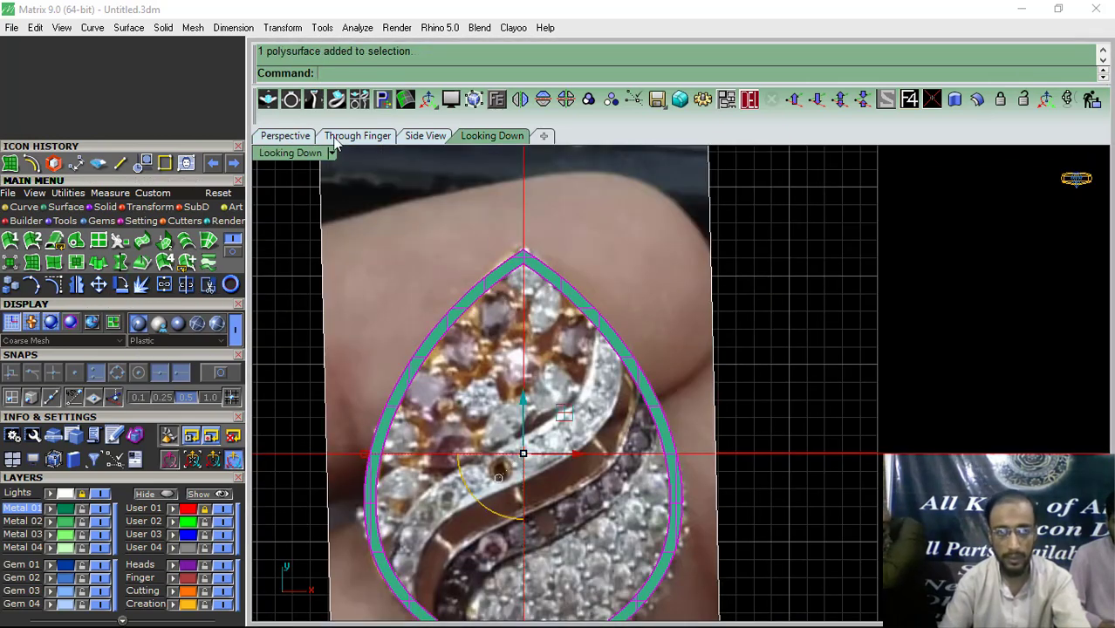
# Step: Raise the solid pear rim slightly above the reference picture in the Perspective view and hide the Lights layer
pyautogui.click(275, 135)
pyautogui.moveTo(659, 470); pyautogui.dragTo(670, 413, button='right')
pyautogui.moveTo(740, 277); pyautogui.dragTo(609, 152)
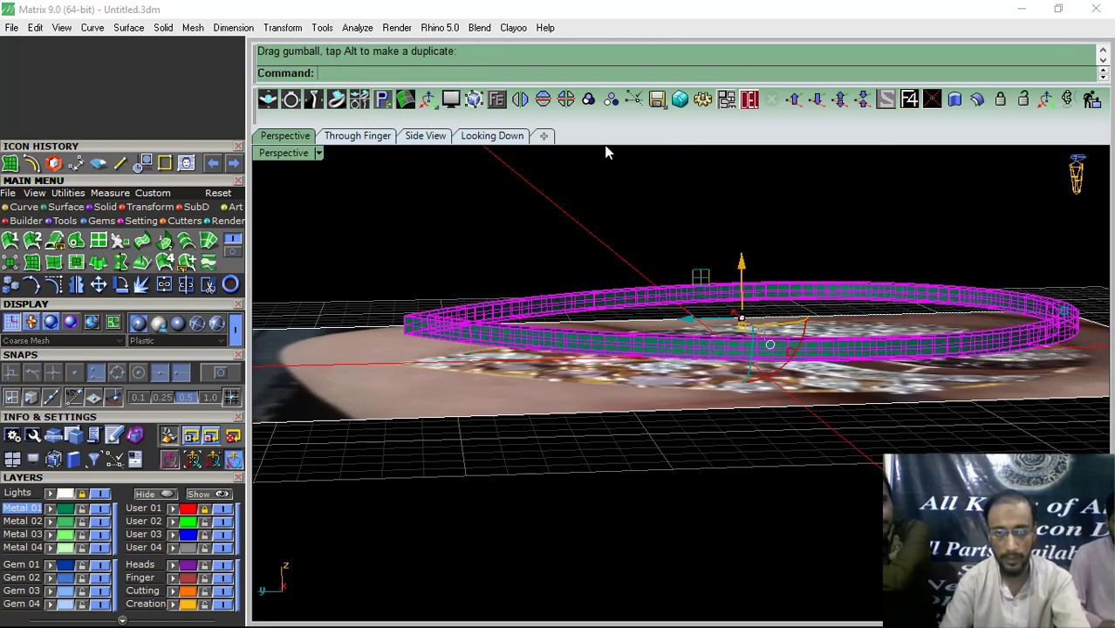
pyautogui.click(493, 135)
pyautogui.scroll(-3, 716, 353)
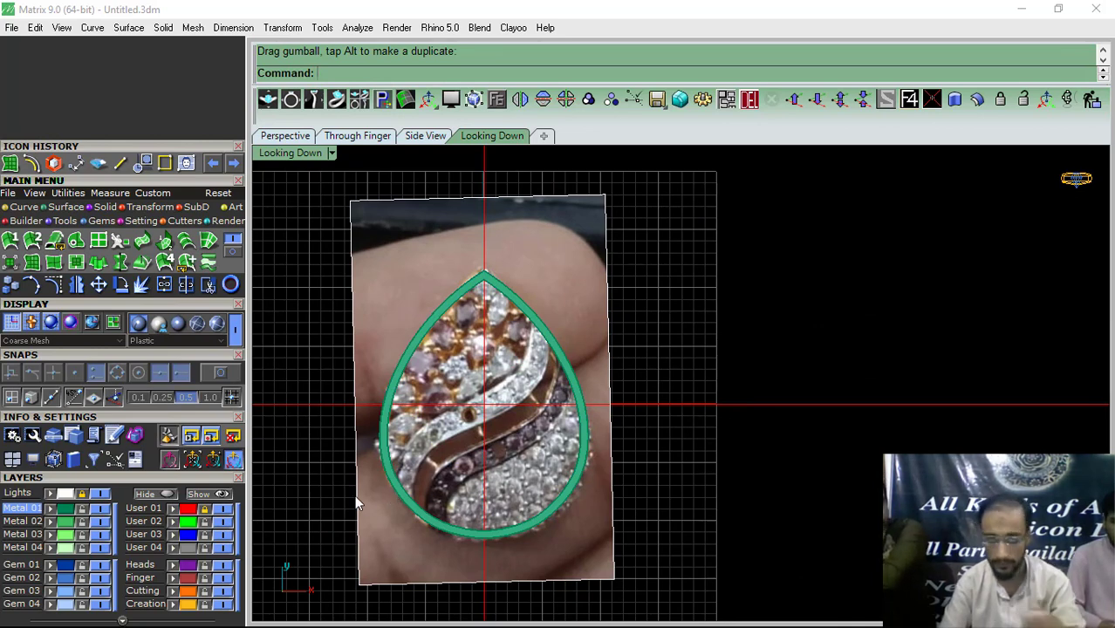
pyautogui.click(106, 496)
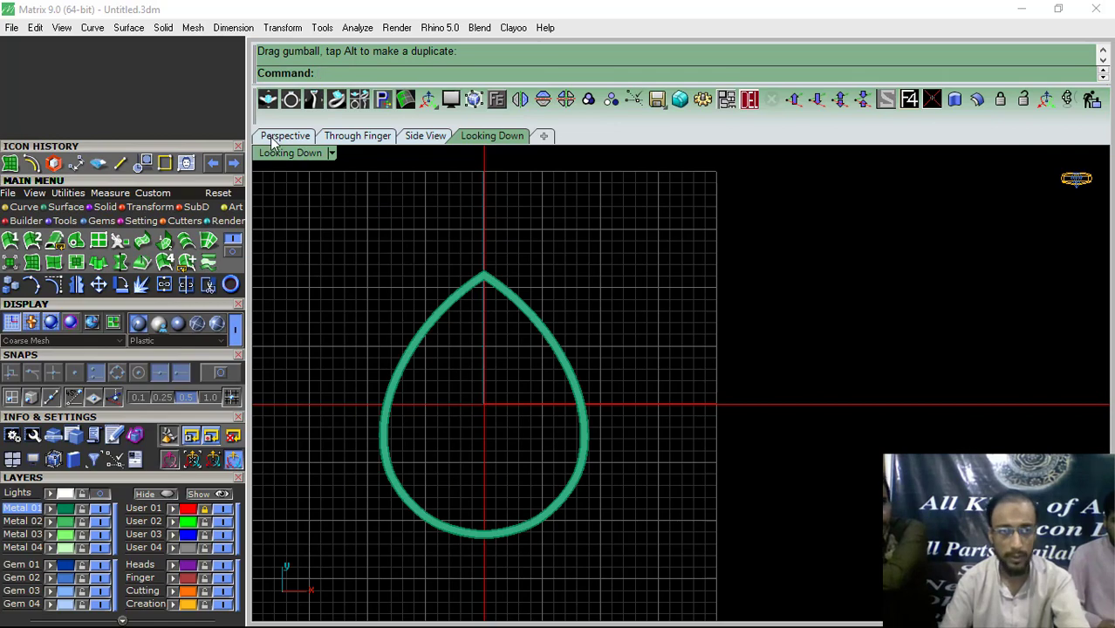
# Step: With object snaps on and User 01 hidden, draw an upward-bulging Arc Direction curve crosswise between the rim's two long sides
pyautogui.click(271, 138)
pyautogui.click(28, 209)
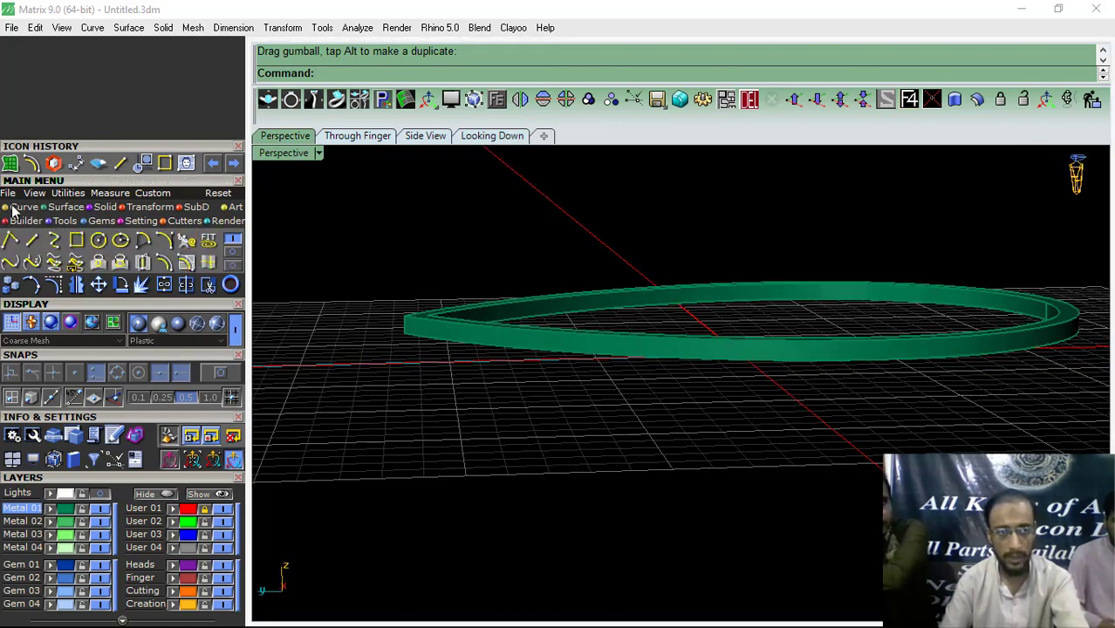
pyautogui.click(220, 377)
pyautogui.click(166, 241)
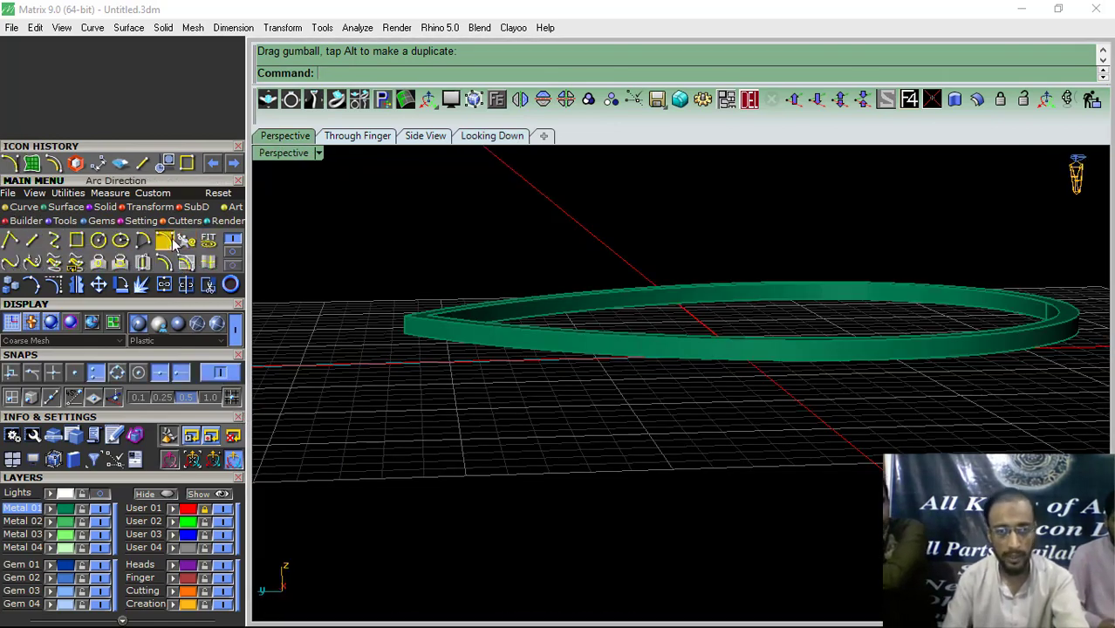
pyautogui.moveTo(663, 296); pyautogui.dragTo(690, 387, button='right')
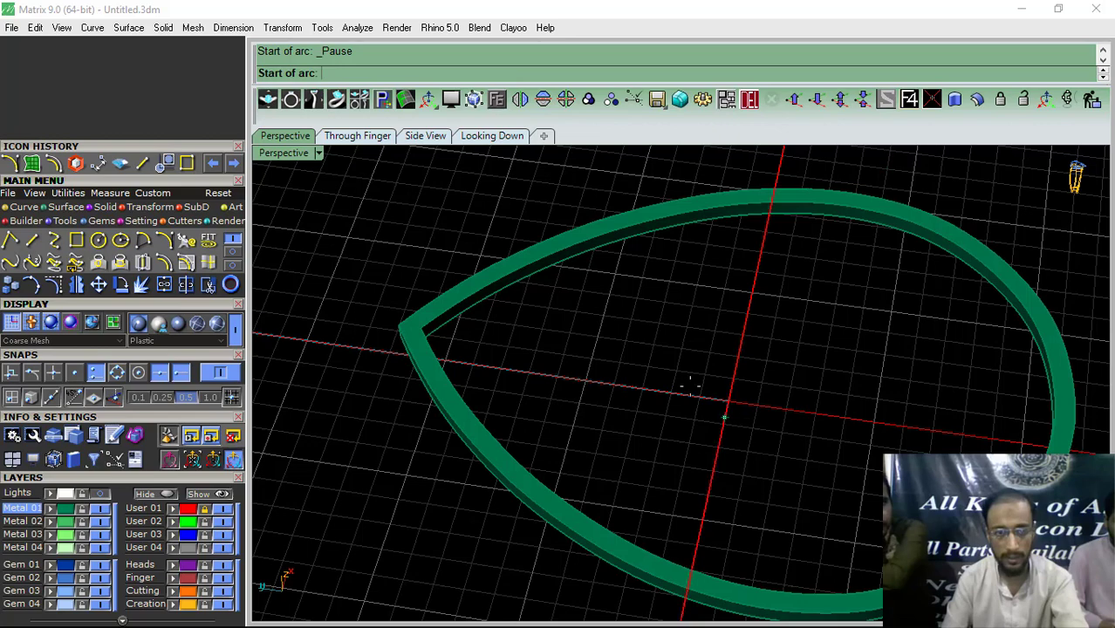
pyautogui.click(223, 511)
pyautogui.keyDown('shift'); pyautogui.moveTo(771, 278); pyautogui.dragTo(736, 329, button='right'); pyautogui.keyUp('shift')
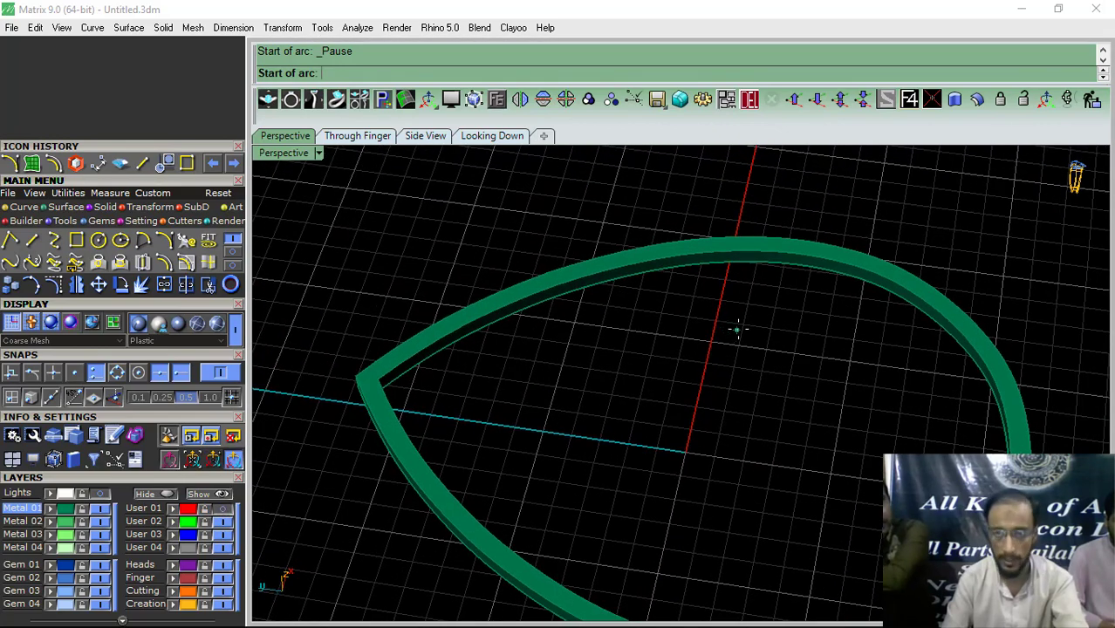
pyautogui.click(755, 253)
pyautogui.scroll(-2, 756, 253)
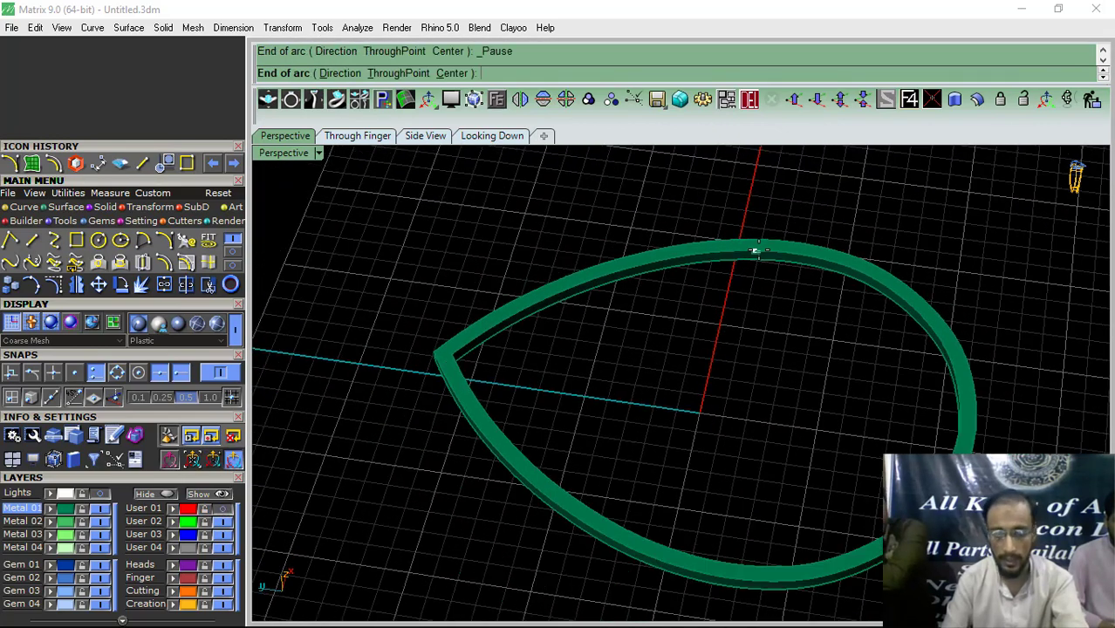
pyautogui.click(681, 547)
pyautogui.click(425, 135)
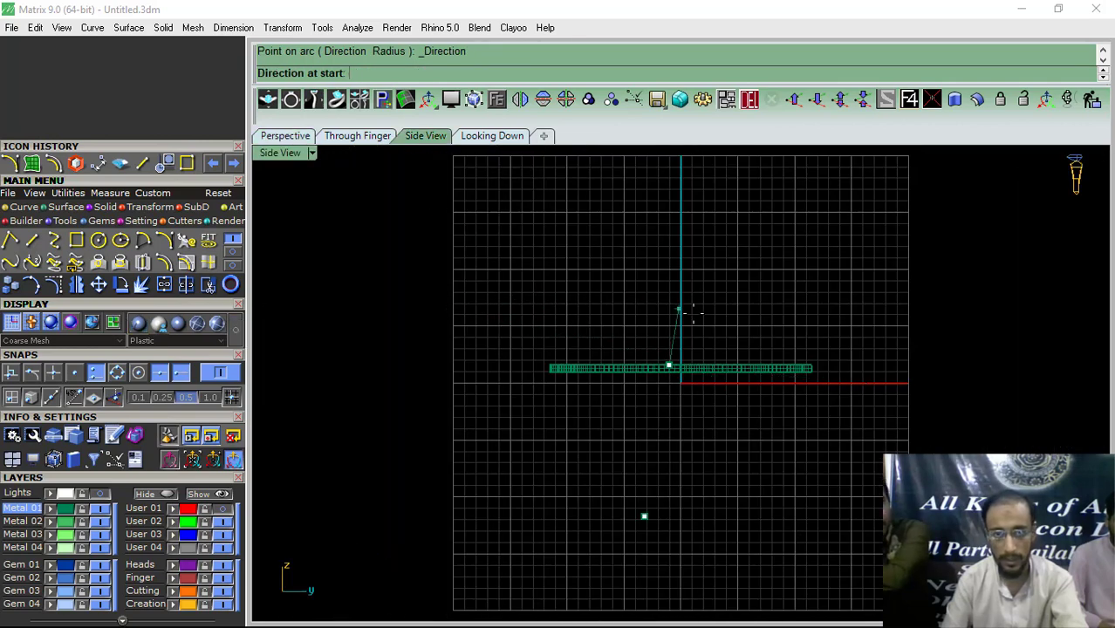
pyautogui.click(358, 136)
pyautogui.scroll(2, 719, 315)
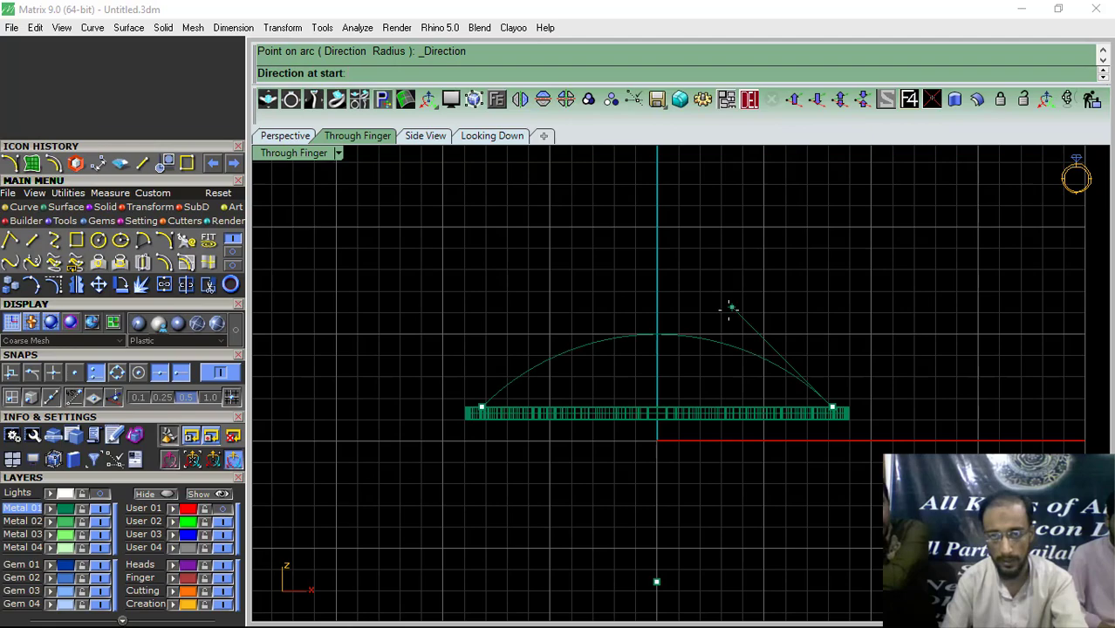
pyautogui.click(730, 308)
# Step: Show the crosswise arc's control points in the Through Finger view and lower its middle point to flatten the arc
pyautogui.click(285, 135)
pyautogui.moveTo(518, 262); pyautogui.dragTo(771, 219, button='right')
pyautogui.click(732, 262)
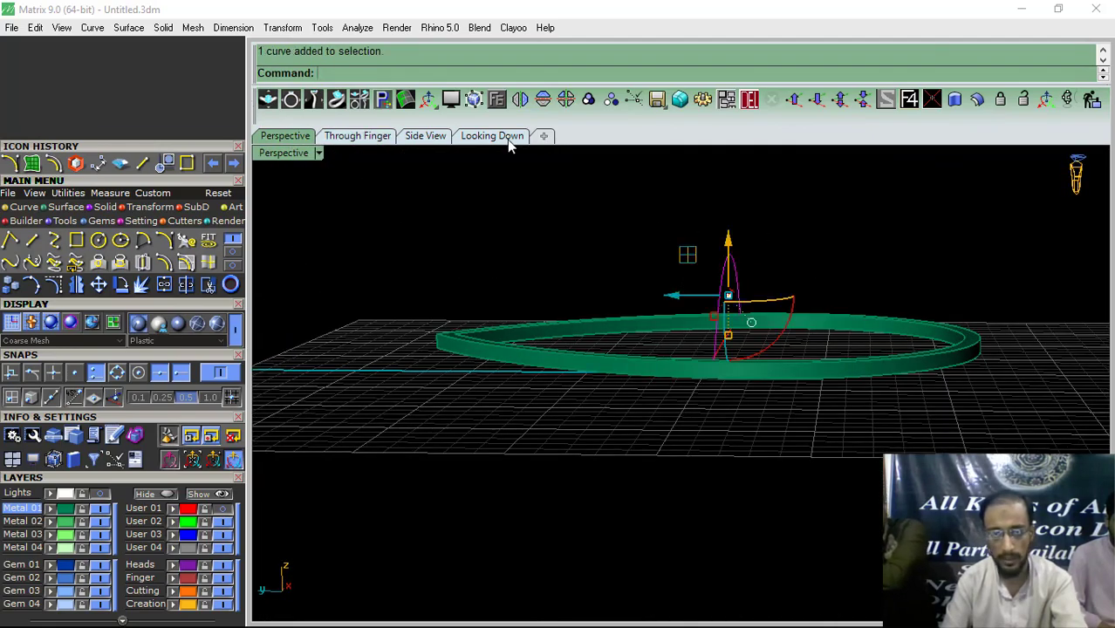
pyautogui.click(358, 136)
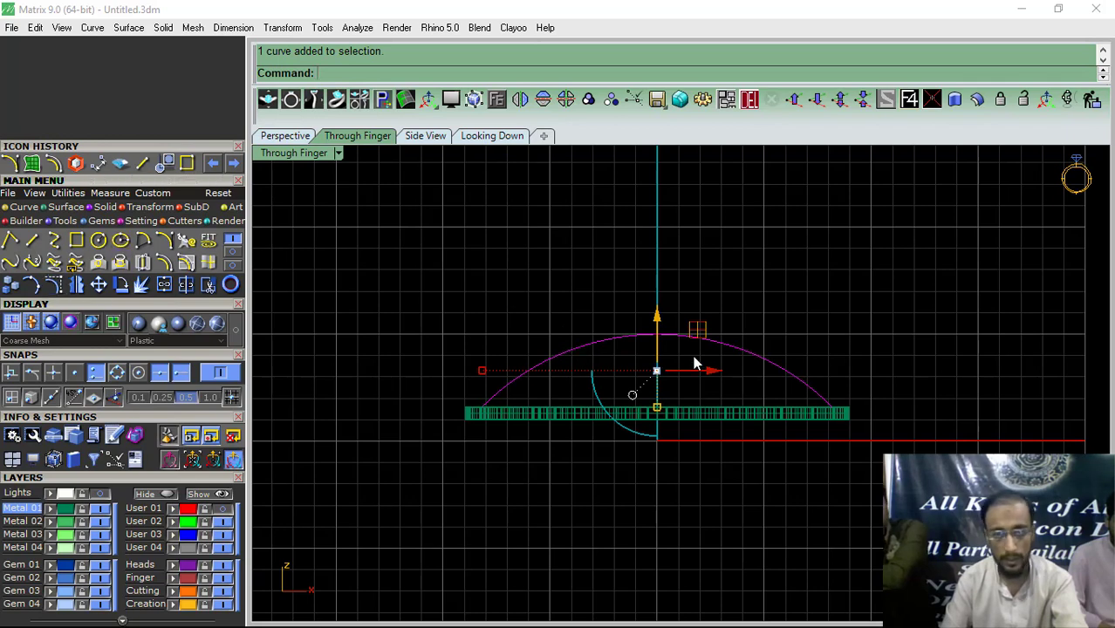
pyautogui.press('F10')
pyautogui.scroll(2, 695, 324)
pyautogui.click(648, 210)
pyautogui.press('Up')
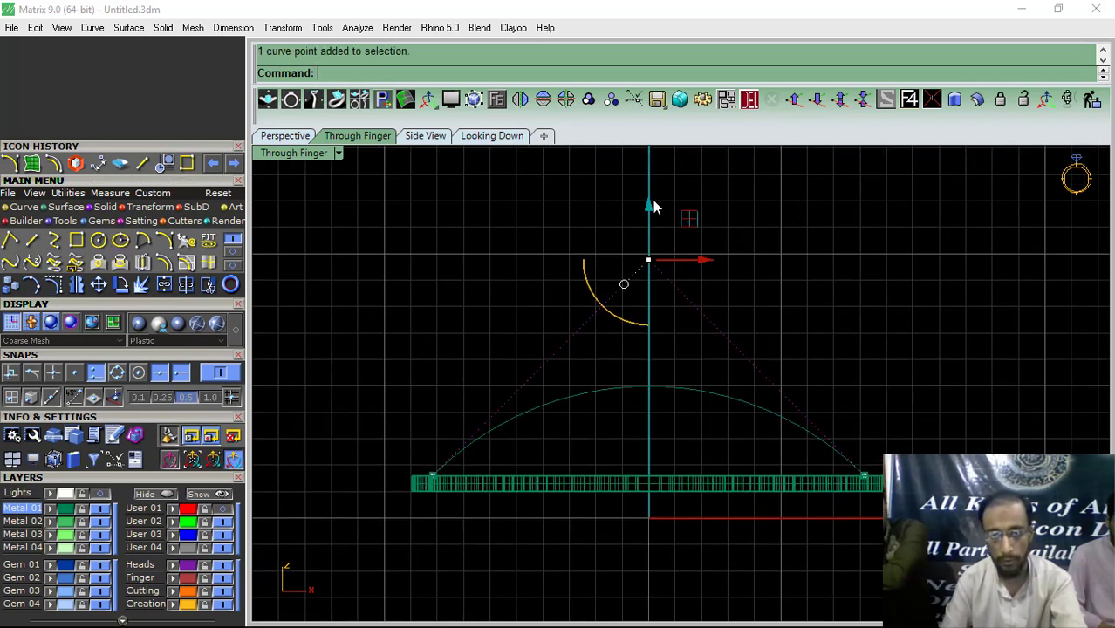
pyautogui.moveTo(653, 206); pyautogui.dragTo(645, 269)
pyautogui.press('Escape')
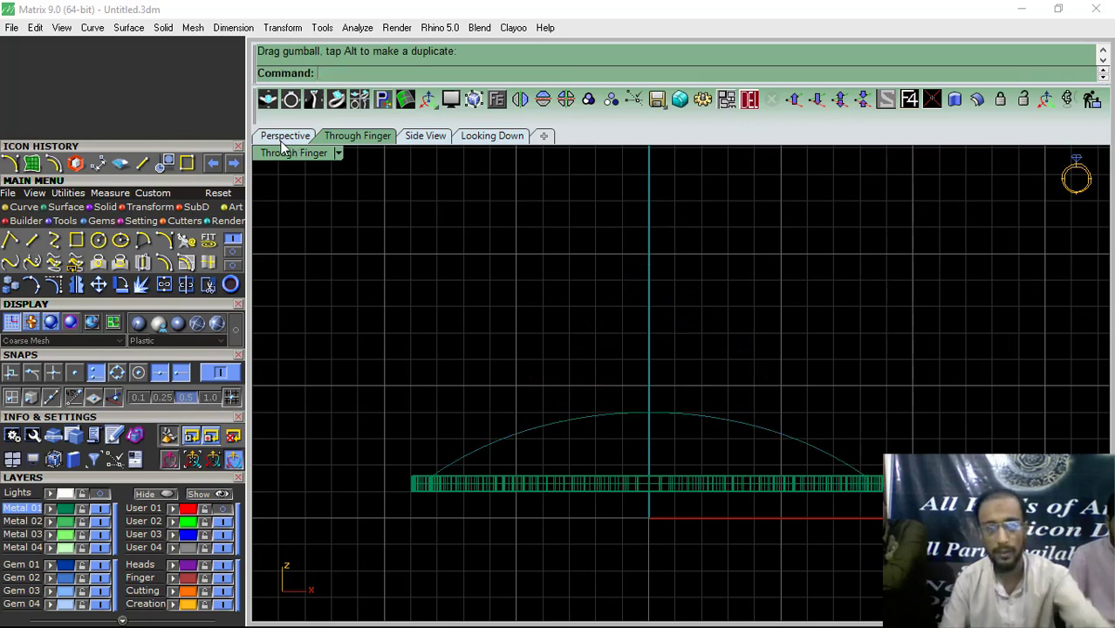
# Step: Orient a copy of the arc with 3D scaling from its two endpoints to opposite sides of the rim near the pointed tip
pyautogui.click(285, 135)
pyautogui.click(729, 389)
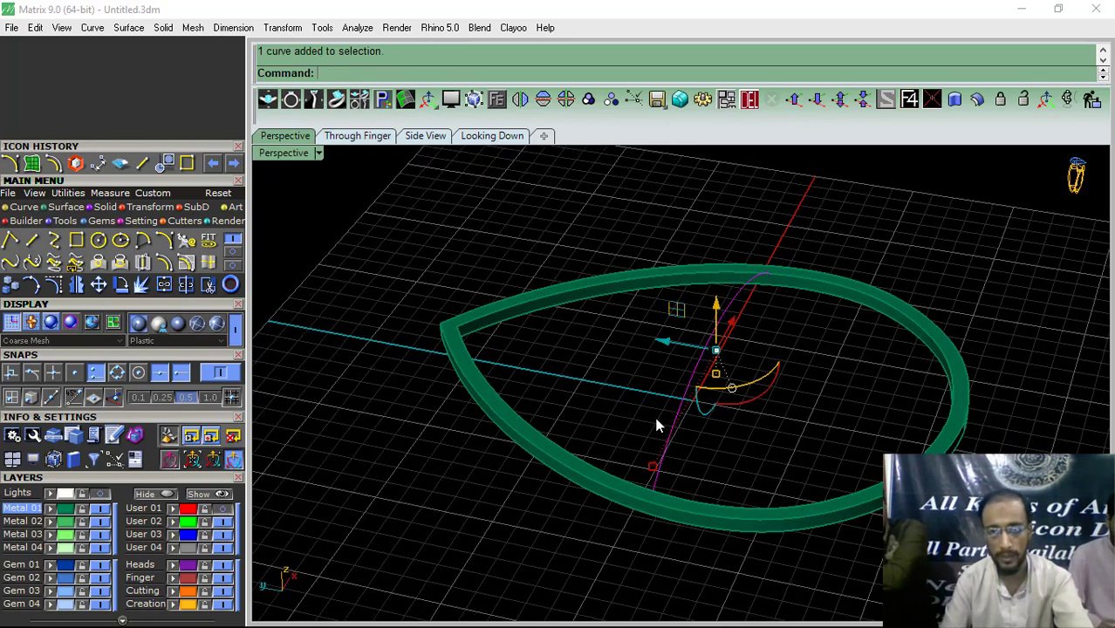
pyautogui.click(143, 208)
pyautogui.click(100, 243)
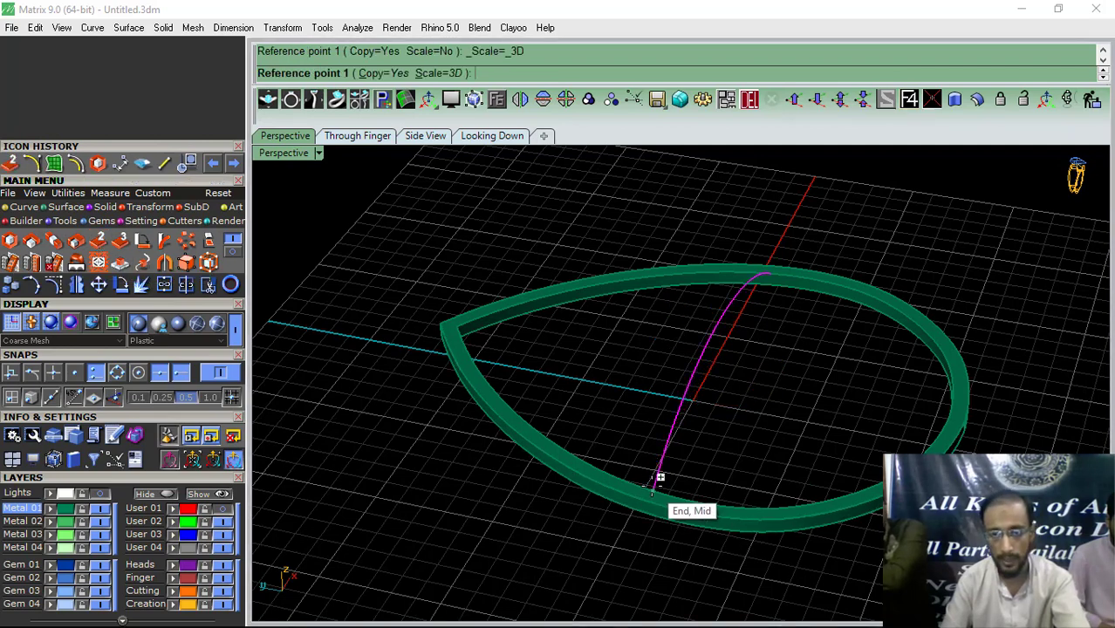
pyautogui.click(660, 478)
pyautogui.scroll(5, 759, 265)
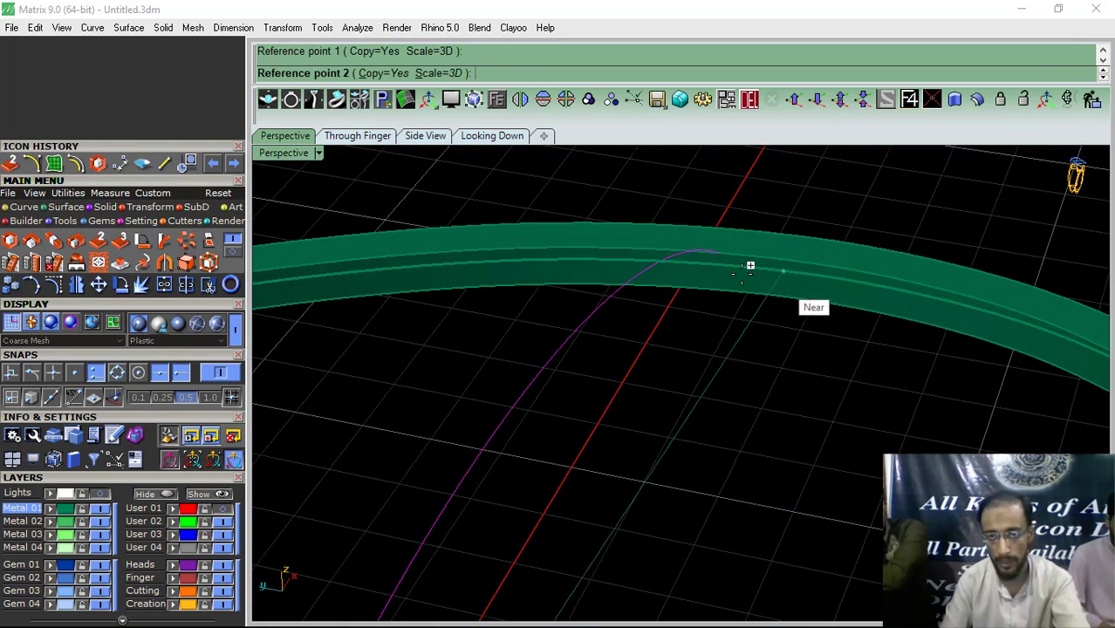
pyautogui.click(720, 253)
pyautogui.scroll(-5, 898, 281)
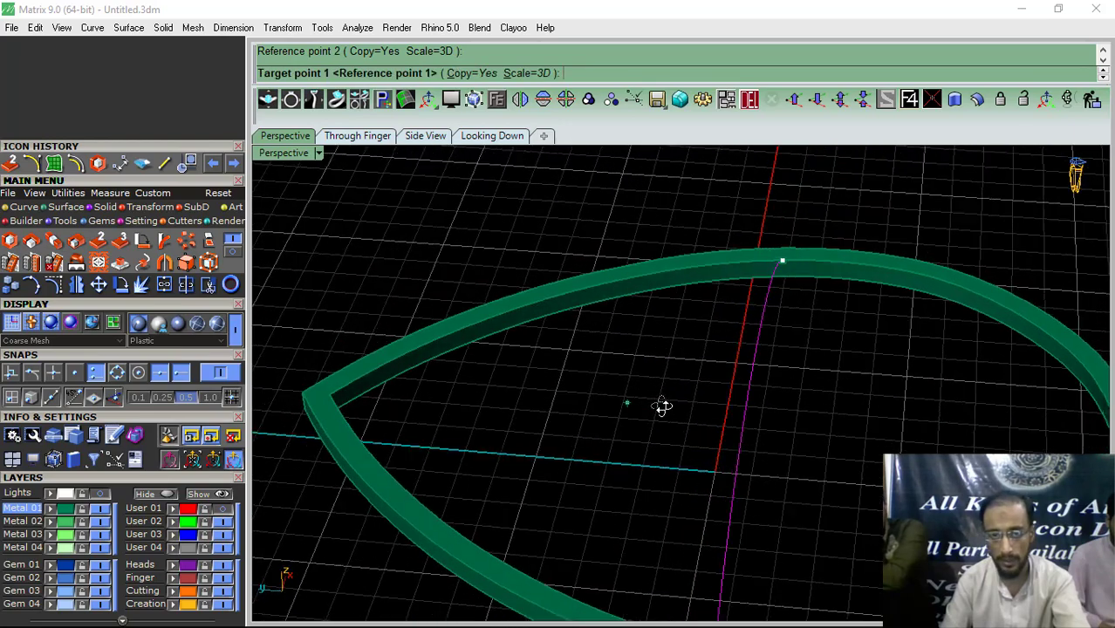
pyautogui.scroll(3, 431, 394)
pyautogui.click(426, 346)
pyautogui.scroll(-3, 396, 438)
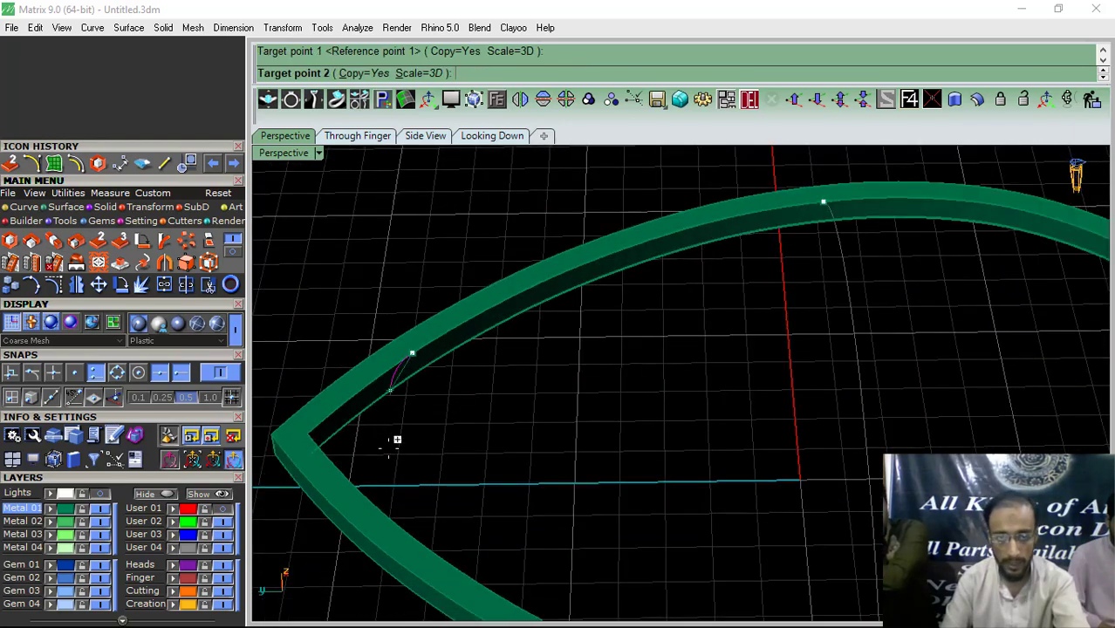
pyautogui.click(401, 504)
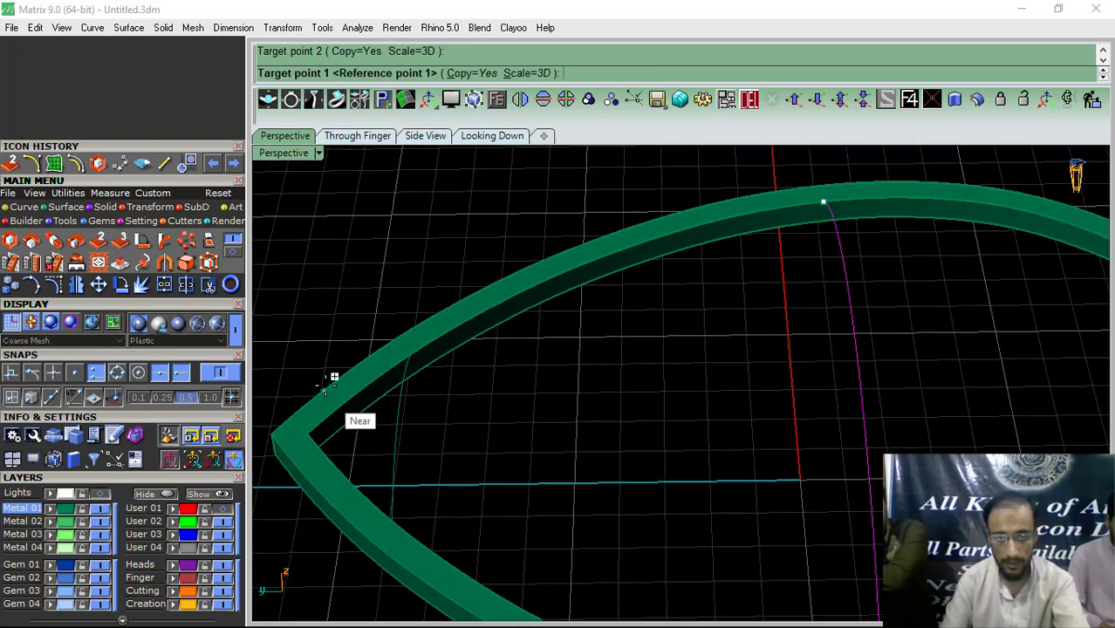
# Step: Place another 3D-scaled copy of the arc across the rim near its rounded end and finish orienting
pyautogui.scroll(-3, 342, 403)
pyautogui.scroll(3, 708, 340)
pyautogui.click(701, 303)
pyautogui.scroll(-3, 704, 366)
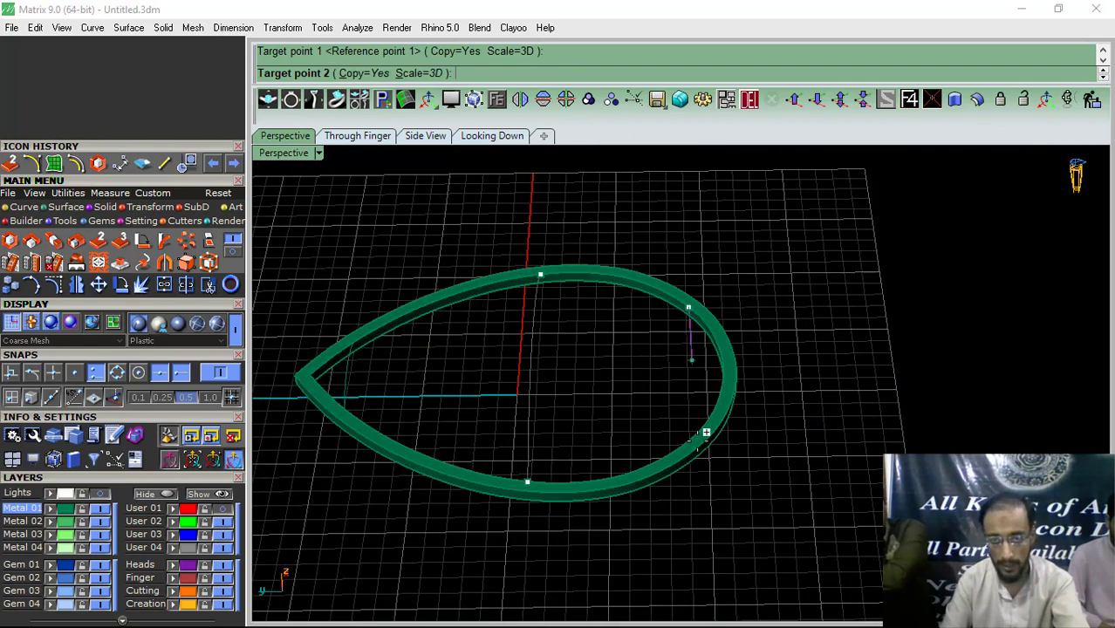
pyautogui.scroll(3, 702, 419)
pyautogui.click(687, 452)
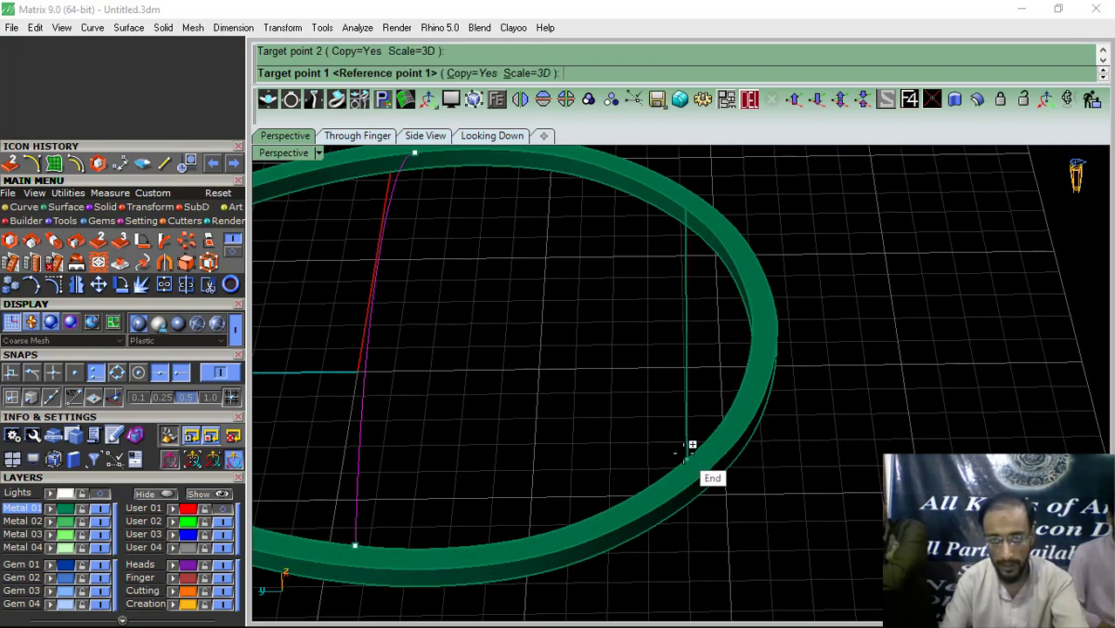
pyautogui.rightClick(689, 451)
pyautogui.rightClick(732, 440)
# Step: Assign the solid pear rim to the User 04 layer and hide that layer
pyautogui.scroll(-5, 732, 443)
pyautogui.moveTo(735, 442); pyautogui.dragTo(782, 413, button='right')
pyautogui.click(783, 413)
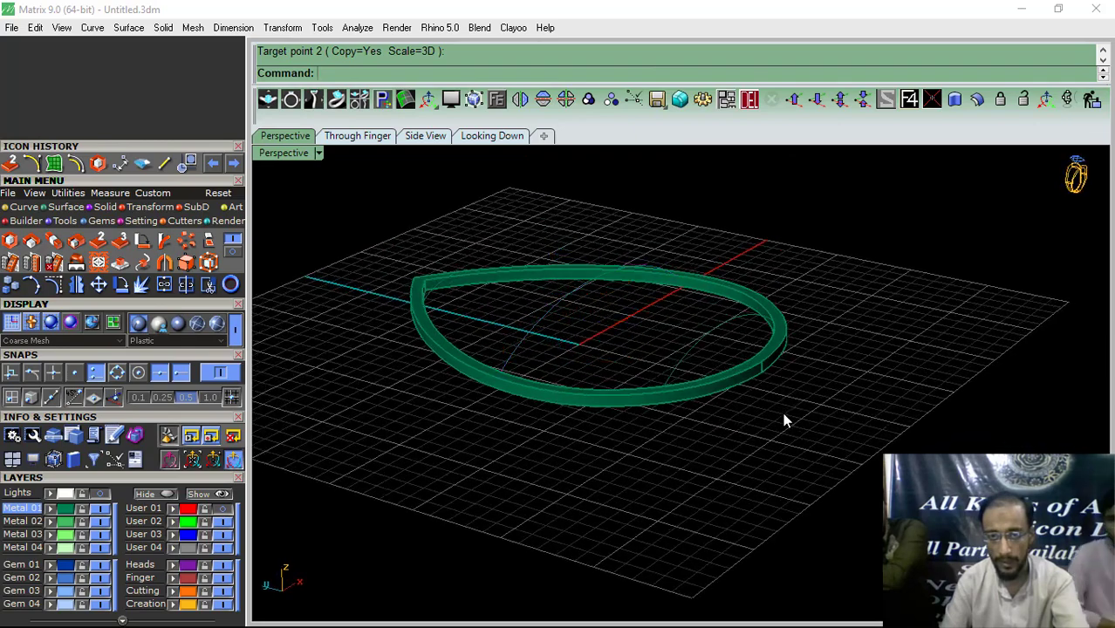
pyautogui.click(734, 382)
pyautogui.click(173, 548)
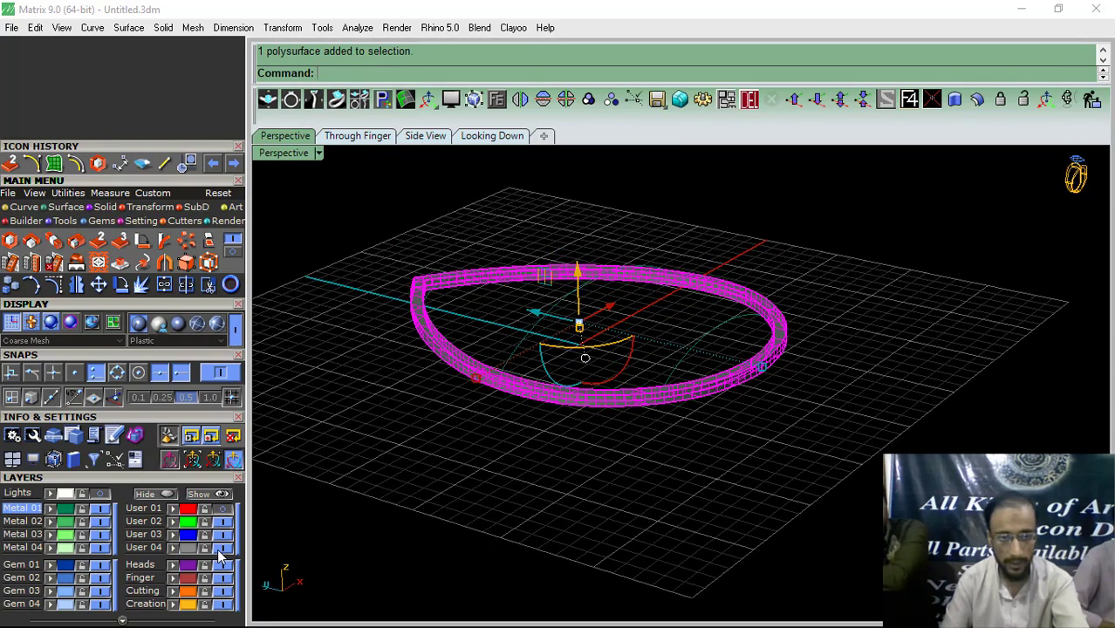
pyautogui.click(222, 548)
# Step: Show the hidden objects and hide the two pear outline curves again
pyautogui.click(200, 495)
pyautogui.scroll(5, 550, 401)
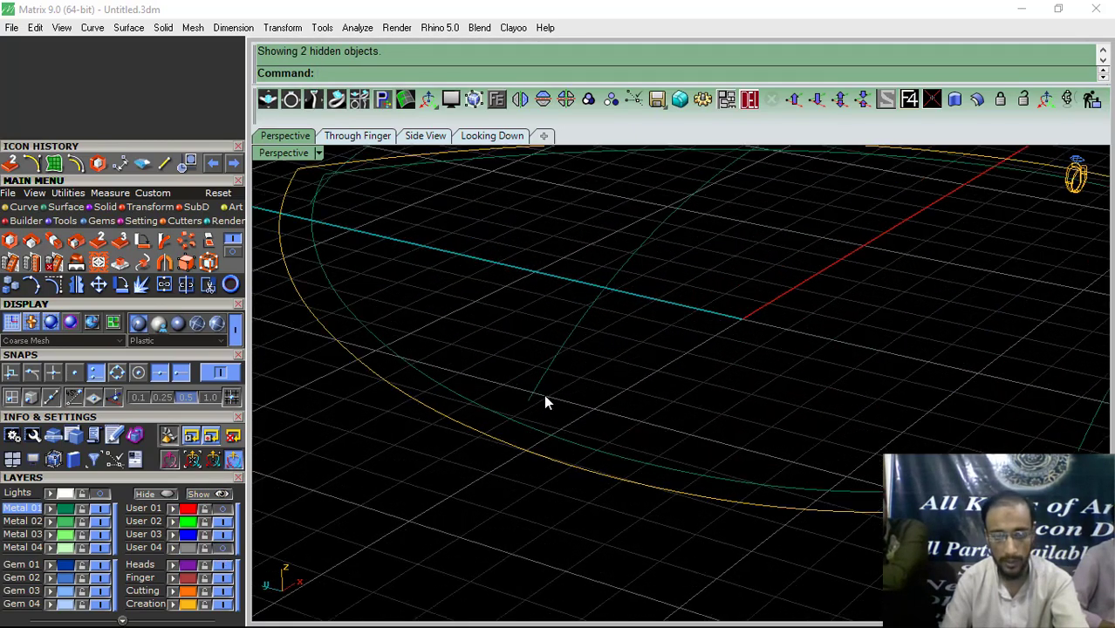
pyautogui.moveTo(434, 317); pyautogui.dragTo(353, 498)
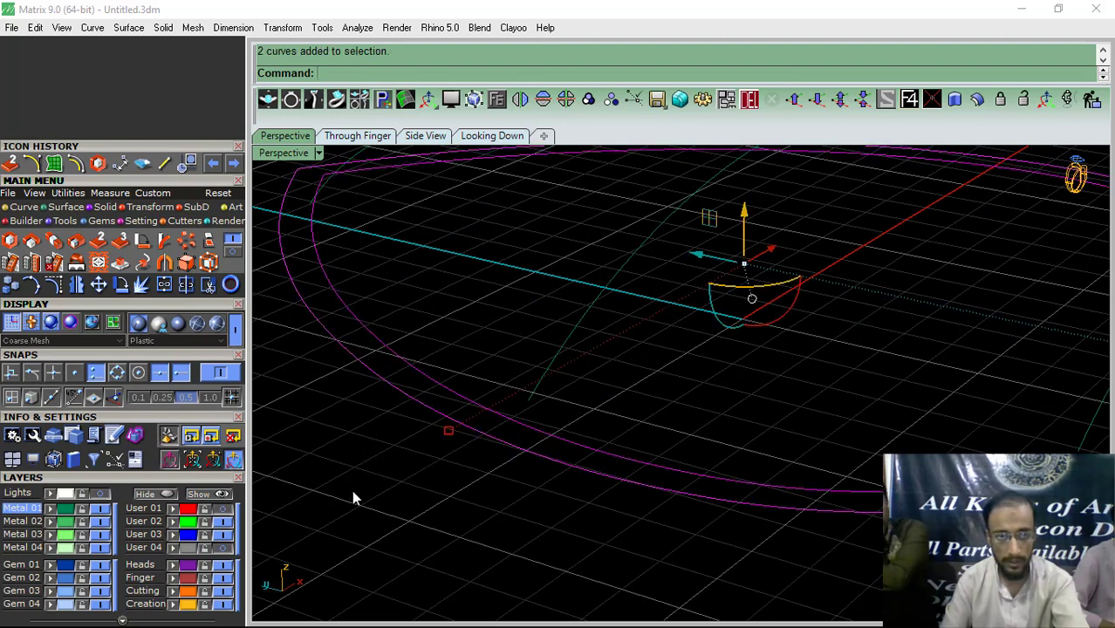
pyautogui.click(148, 494)
# Step: Show the User 04 rim, duplicate its two inner top edges, and join them into one closed curve
pyautogui.click(223, 548)
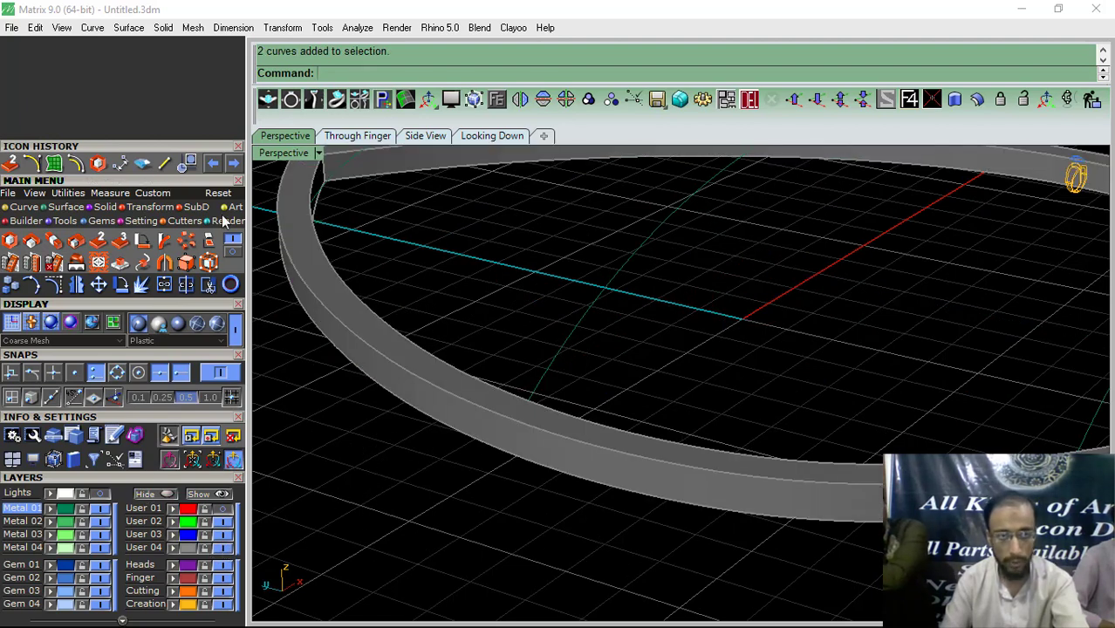
pyautogui.click(27, 208)
pyautogui.click(229, 255)
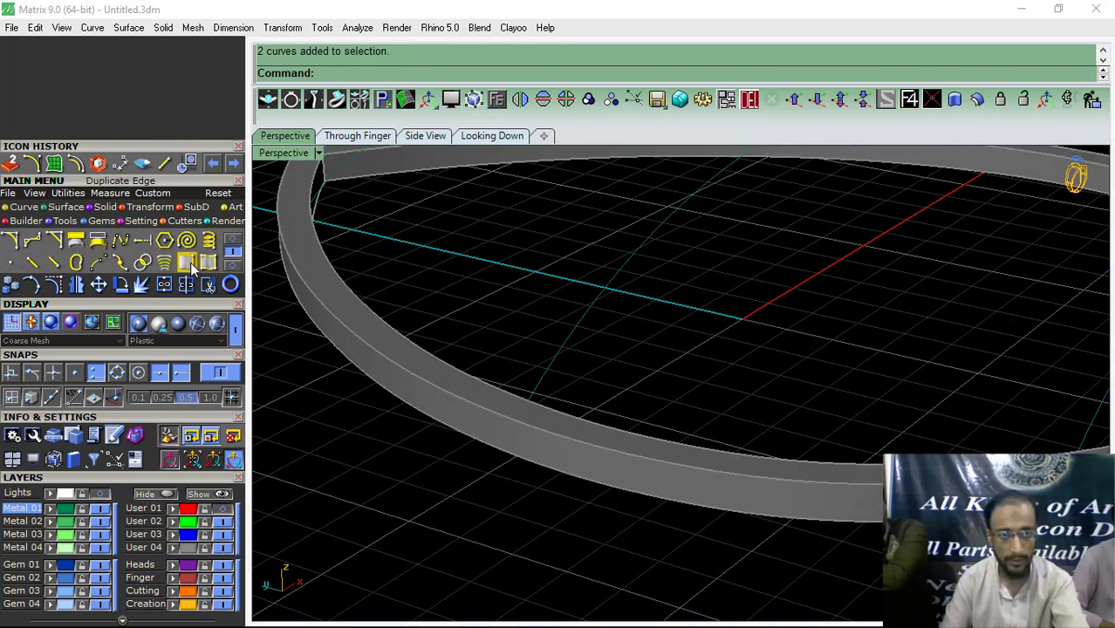
pyautogui.click(188, 262)
pyautogui.scroll(-5, 430, 370)
pyautogui.scroll(3, 406, 244)
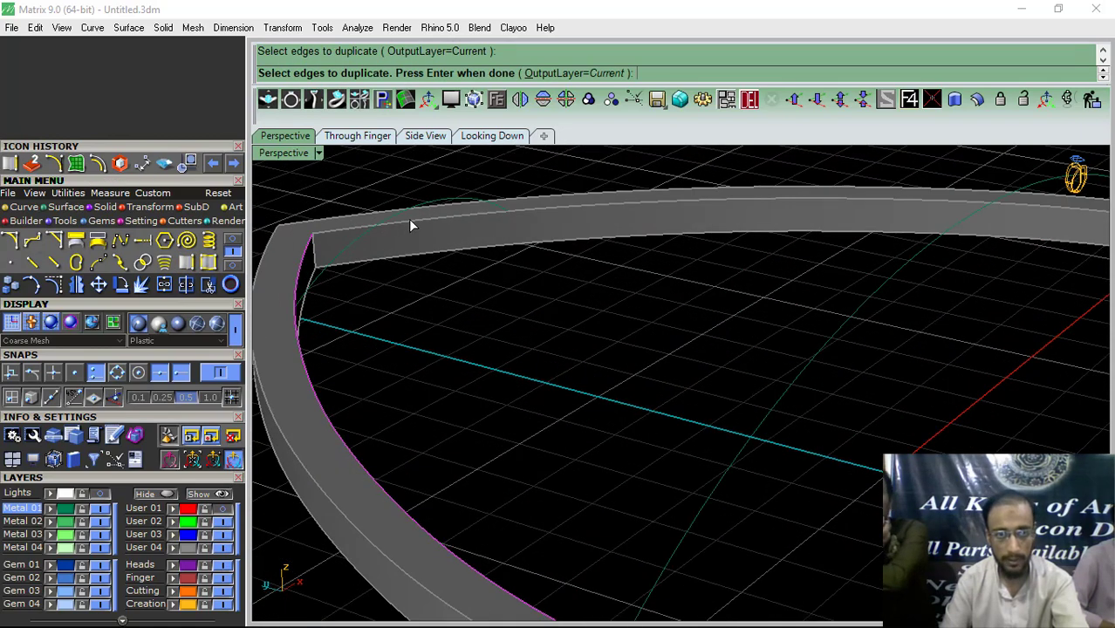
pyautogui.click(408, 219)
pyautogui.press('Return')
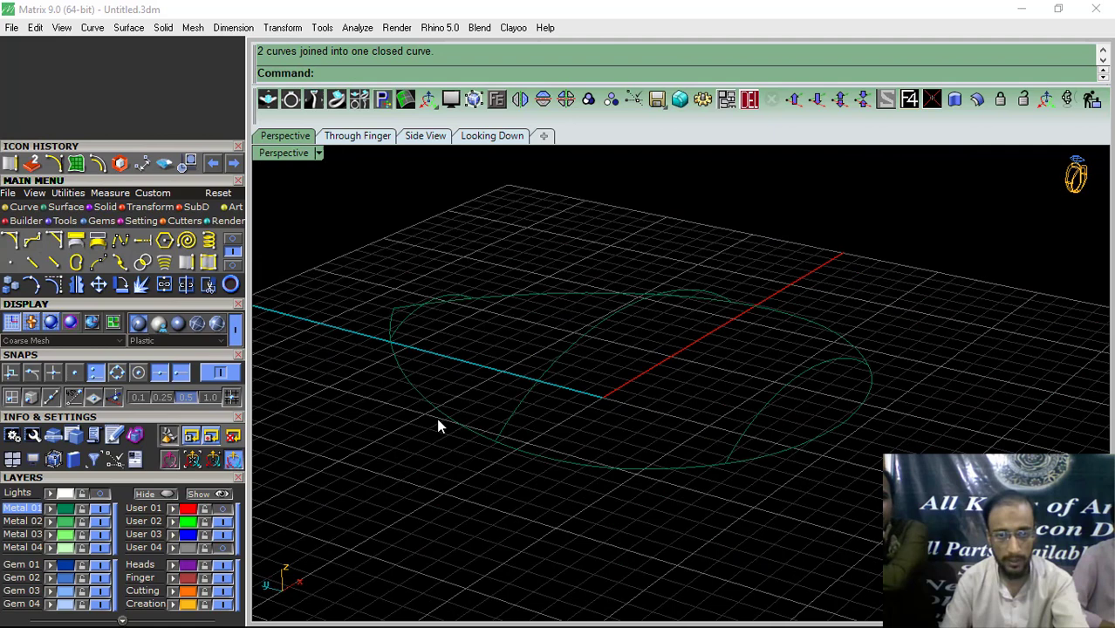
# Step: Try to build a network surface from the joined pear outline and the three crosswise arcs
pyautogui.click(438, 420)
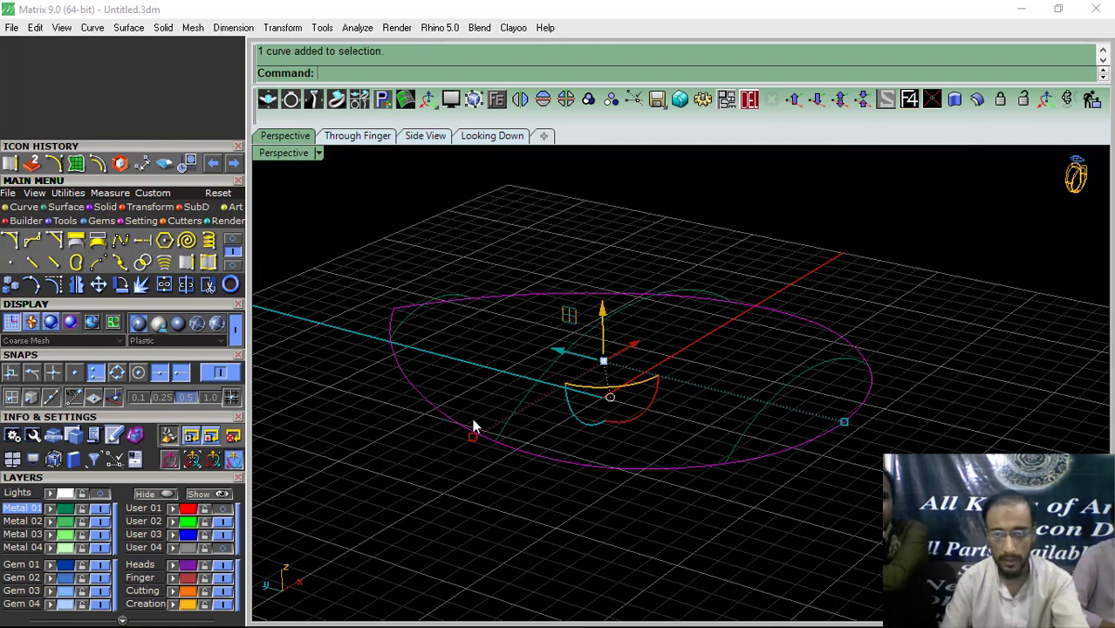
pyautogui.moveTo(925, 228); pyautogui.dragTo(366, 553)
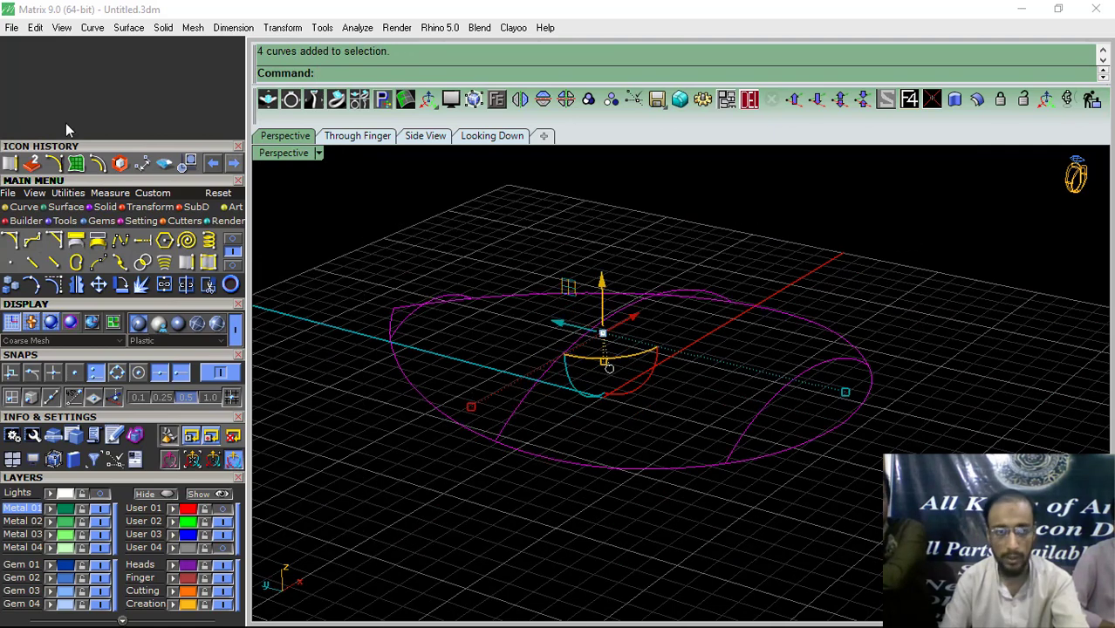
pyautogui.click(64, 208)
pyautogui.click(209, 241)
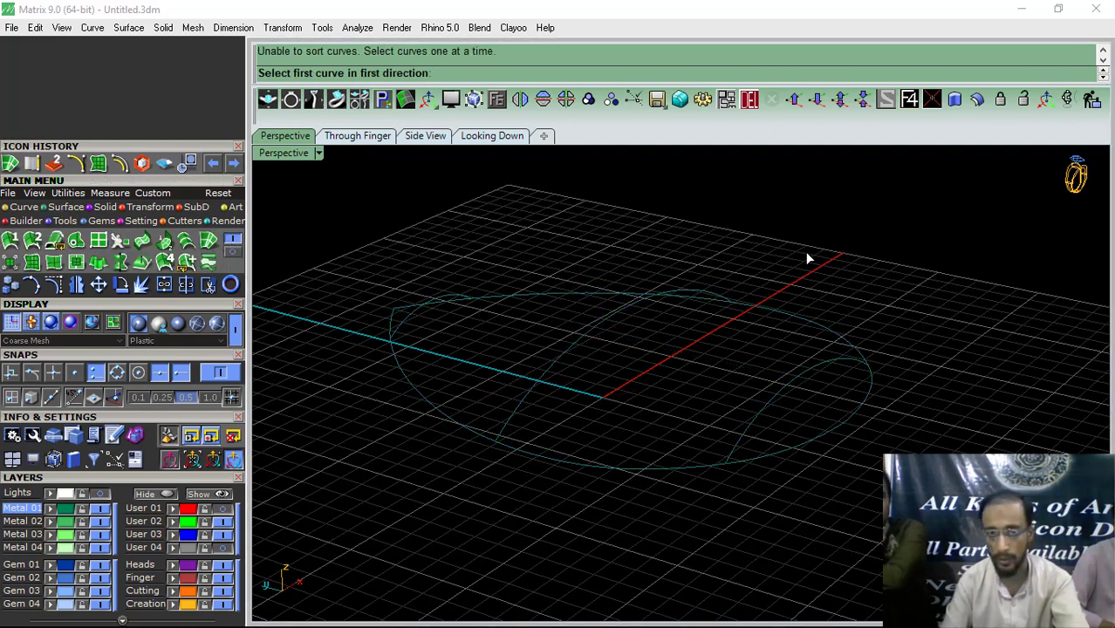
pyautogui.press('Escape')
# Step: Explode the joined pear outline into its two halves and select them together with the three crosswise arcs
pyautogui.click(562, 299)
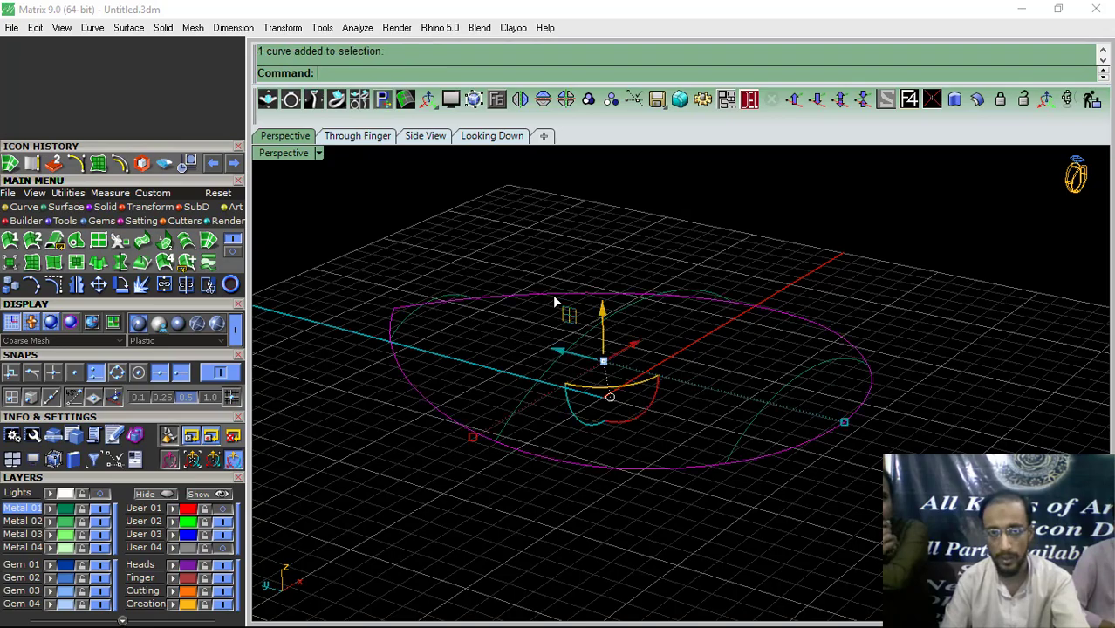
pyautogui.click(167, 293)
pyautogui.click(962, 257)
pyautogui.moveTo(386, 510); pyautogui.dragTo(385, 509)
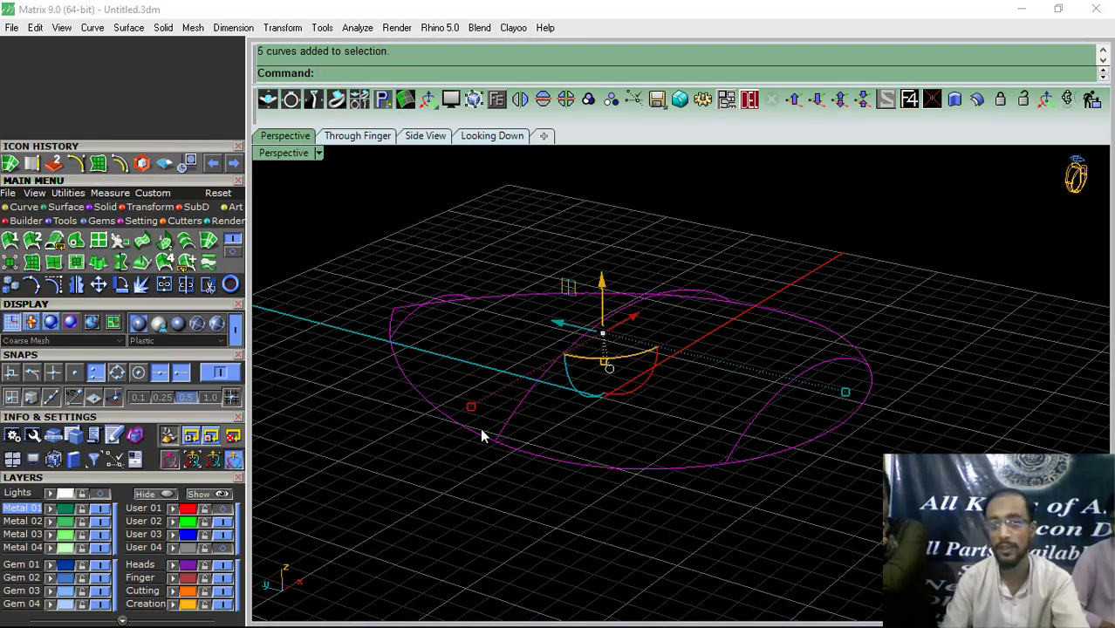
# Step: Build a network surface from the two pear outline halves and three crosswise arcs, with position matching on edges A and C
pyautogui.moveTo(558, 425); pyautogui.dragTo(593, 419, button='right')
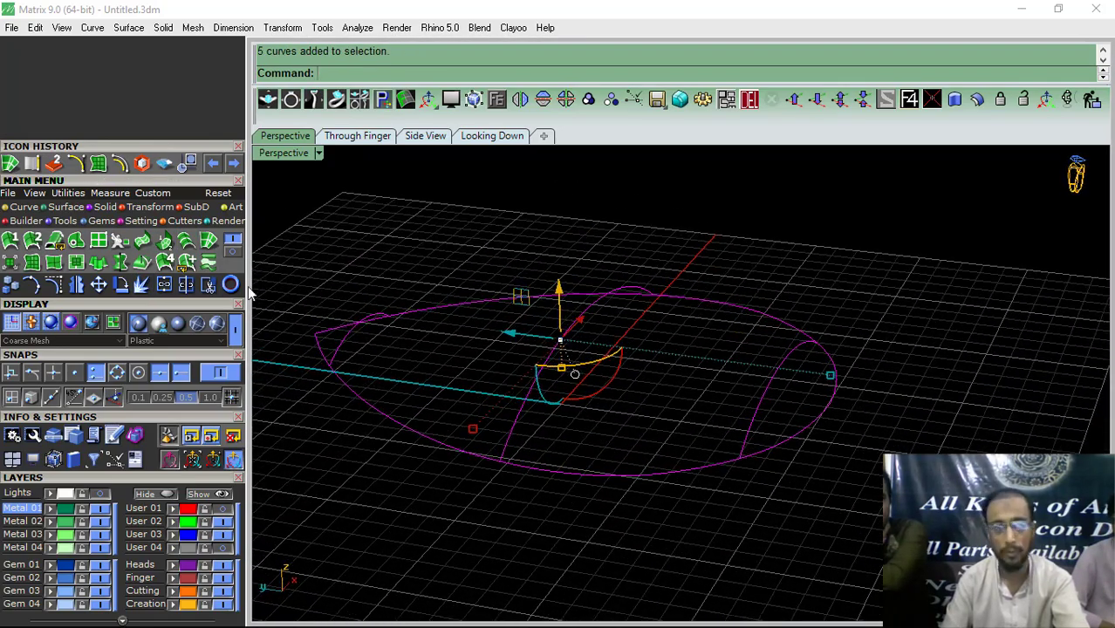
pyautogui.click(208, 241)
pyautogui.click(788, 335)
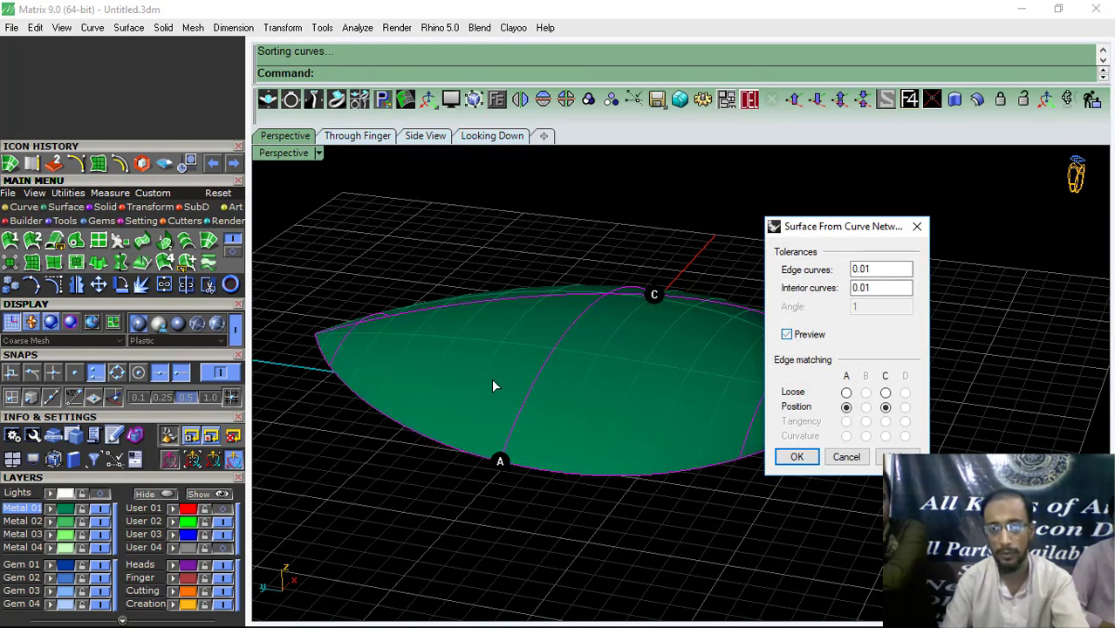
pyautogui.moveTo(493, 382); pyautogui.dragTo(479, 412, button='right')
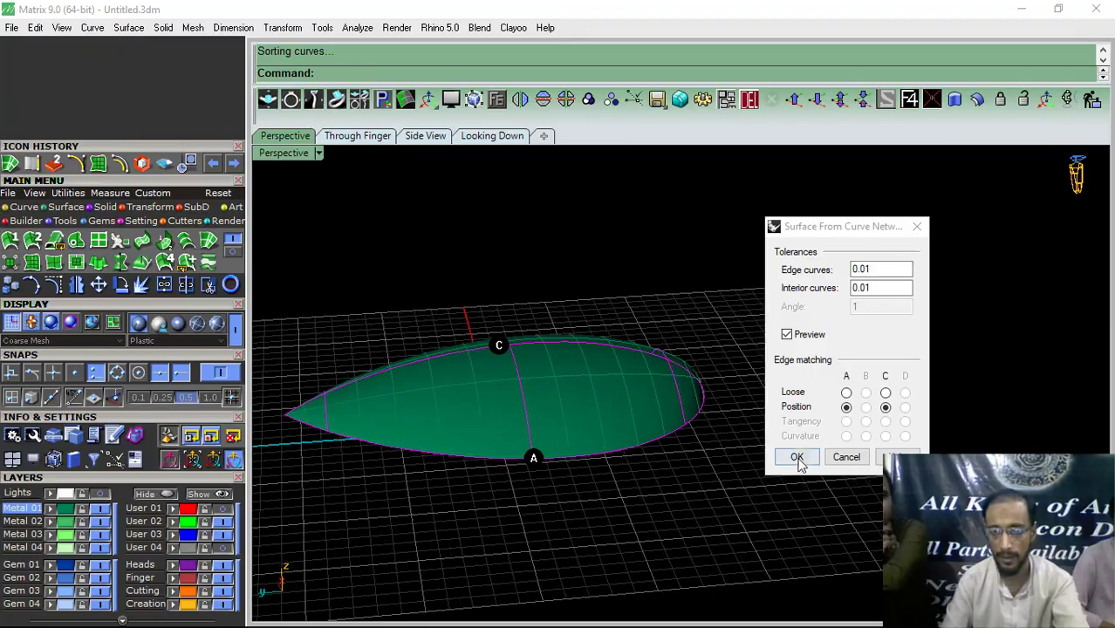
pyautogui.click(797, 457)
pyautogui.moveTo(789, 472); pyautogui.dragTo(897, 219, button='right')
# Step: Hide the outline halves and crosswise arcs, keeping the dome surface visible, and show the User 04 rim
pyautogui.moveTo(897, 219); pyautogui.dragTo(470, 515)
pyautogui.keyDown('ctrl'); pyautogui.click(610, 450); pyautogui.keyUp('ctrl')
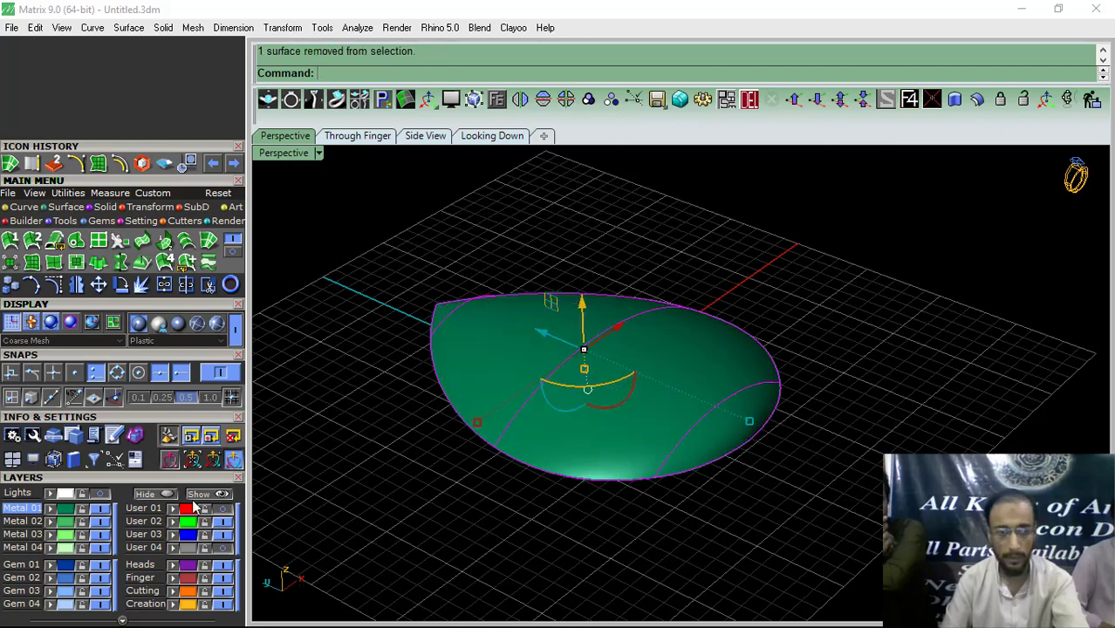
pyautogui.click(147, 496)
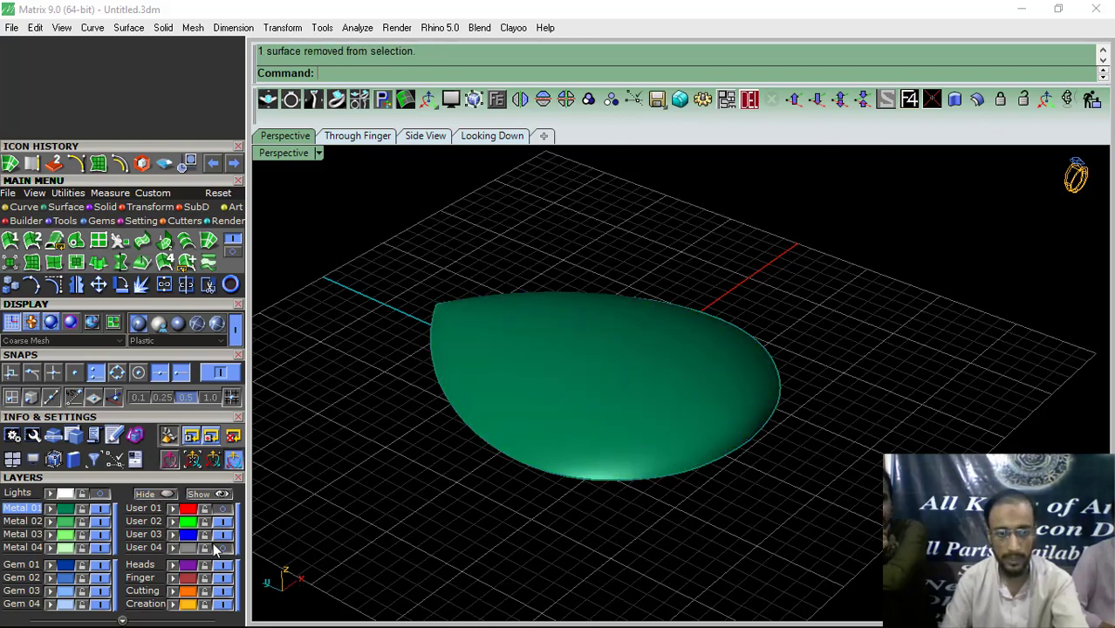
pyautogui.click(222, 548)
# Step: Examine how the dome fits inside the rim from above in wireframe and shaded display
pyautogui.moveTo(532, 410); pyautogui.dragTo(492, 164, button='right')
pyautogui.click(489, 136)
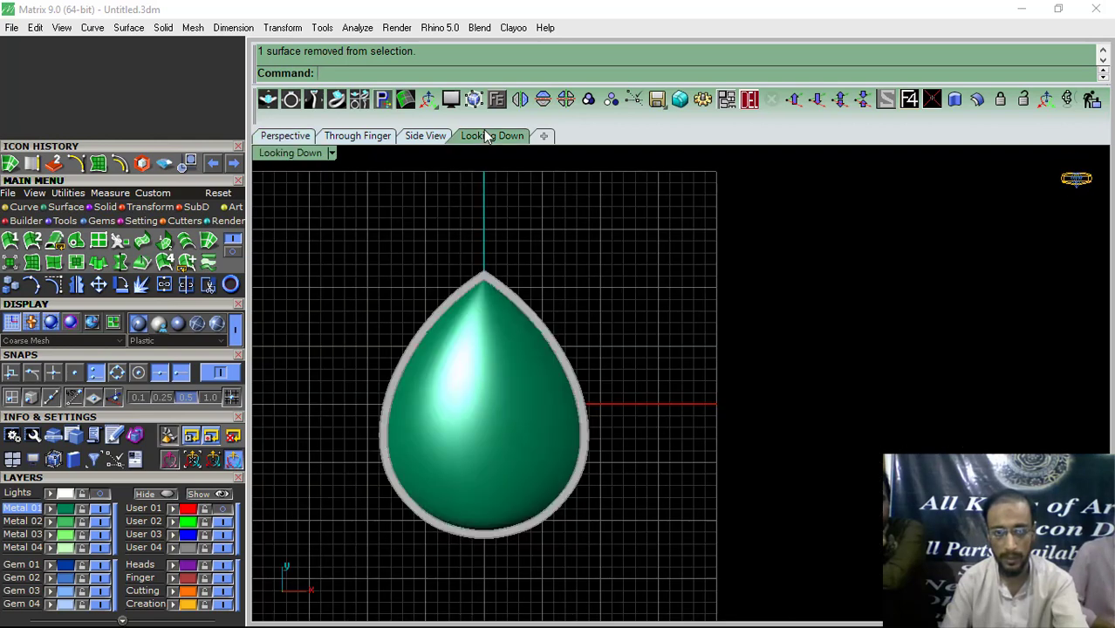
pyautogui.click(234, 327)
pyautogui.moveTo(504, 333); pyautogui.dragTo(551, 339, button='right')
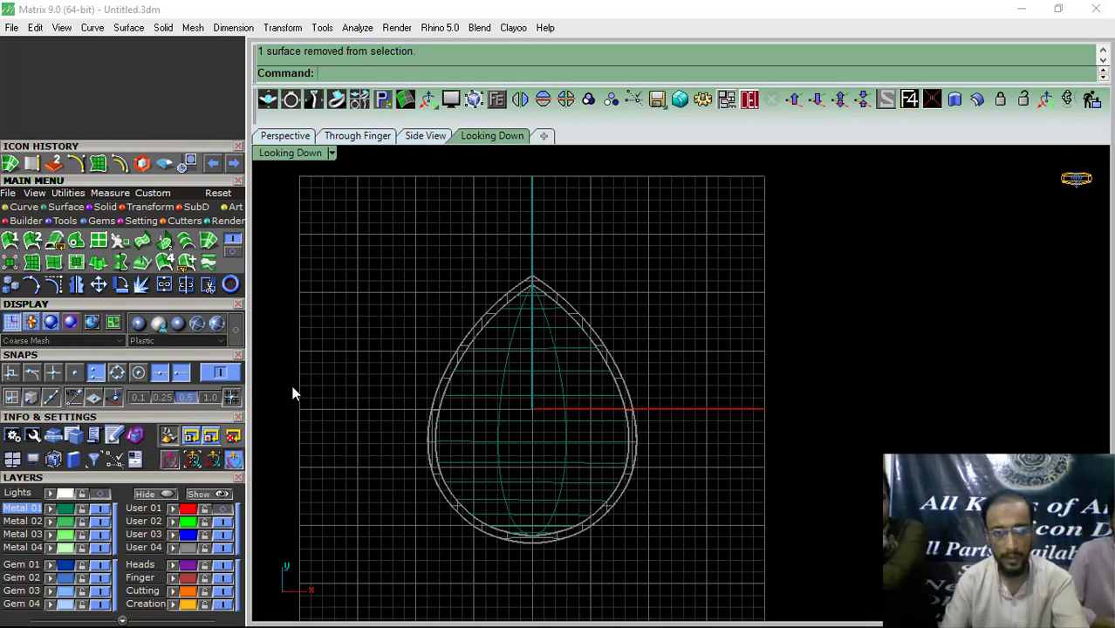
pyautogui.click(233, 334)
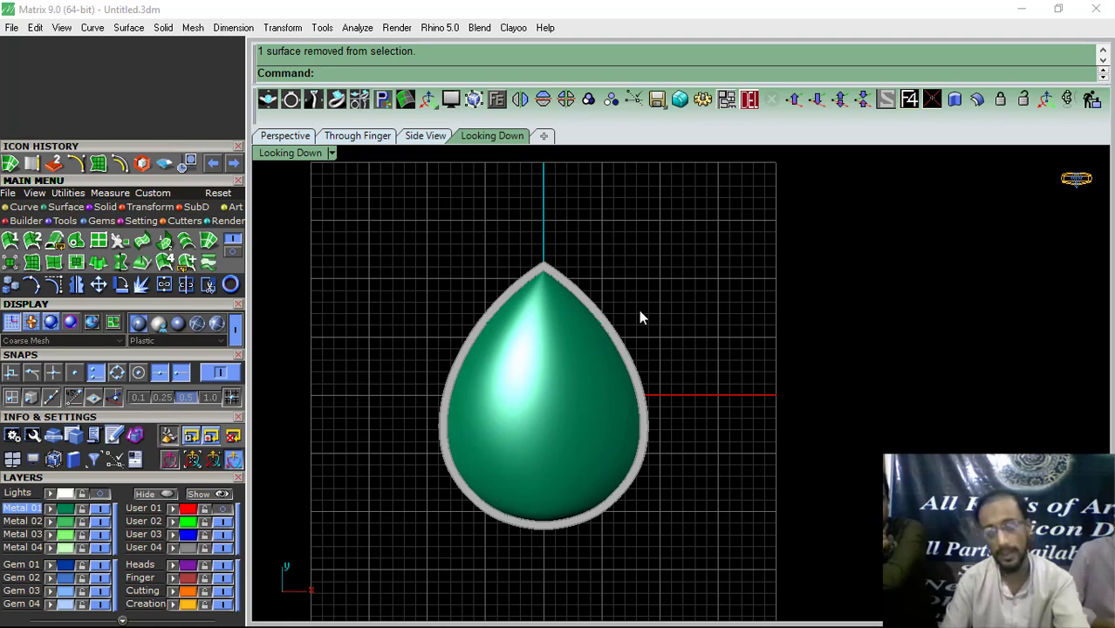
pyautogui.moveTo(648, 319); pyautogui.dragTo(664, 321, button='right')
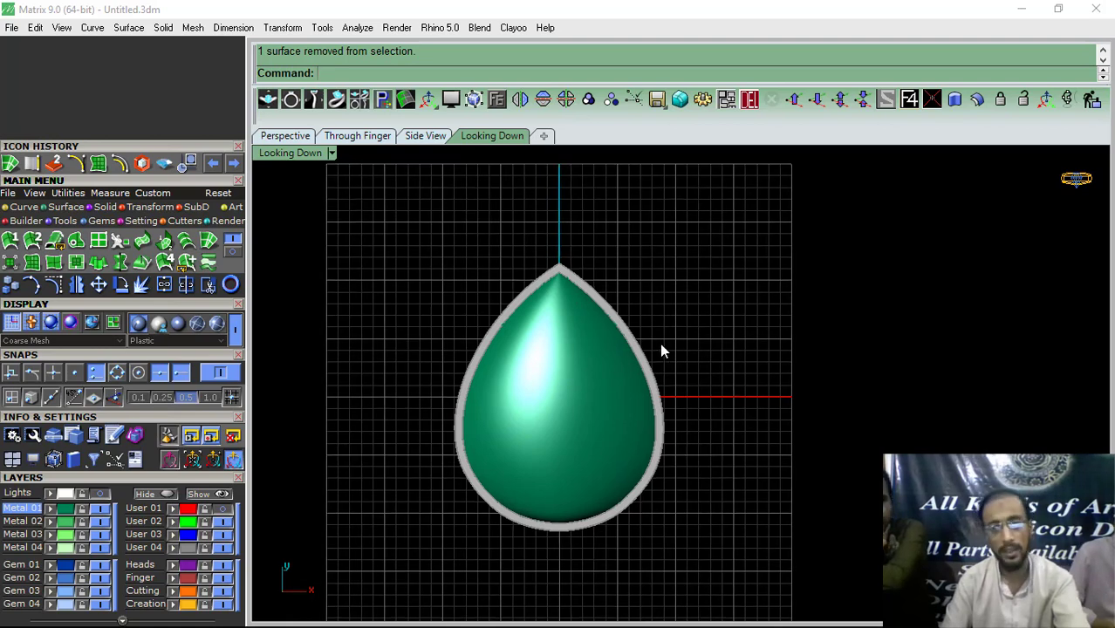
# Step: Save the model as topas in the client's folder on New Volume (D:)
pyautogui.click(11, 27)
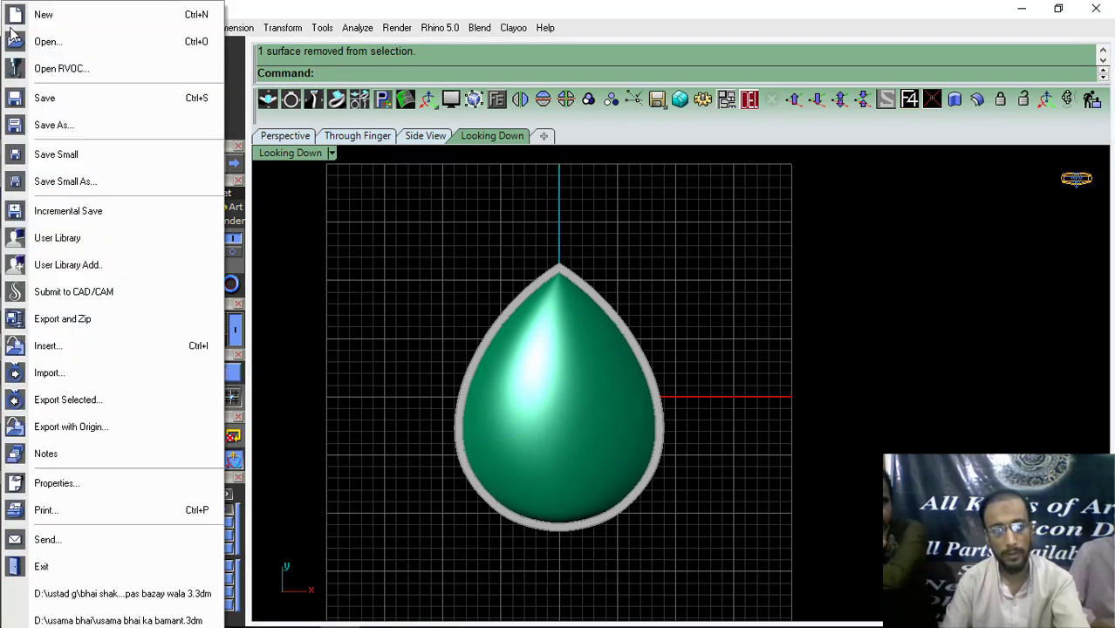
pyautogui.click(54, 126)
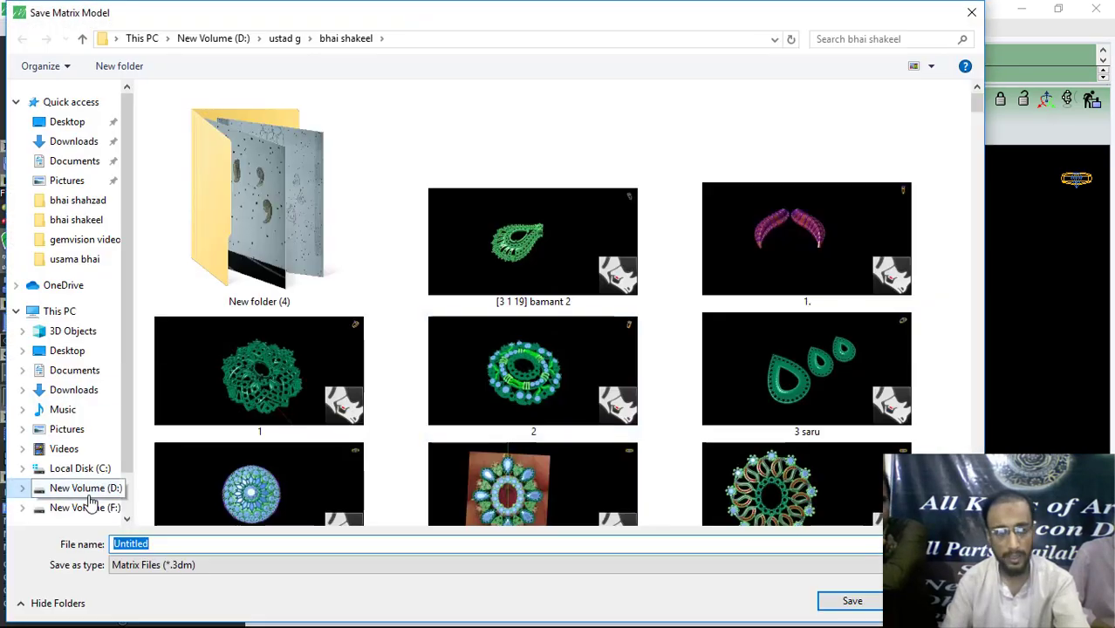
pyautogui.click(86, 489)
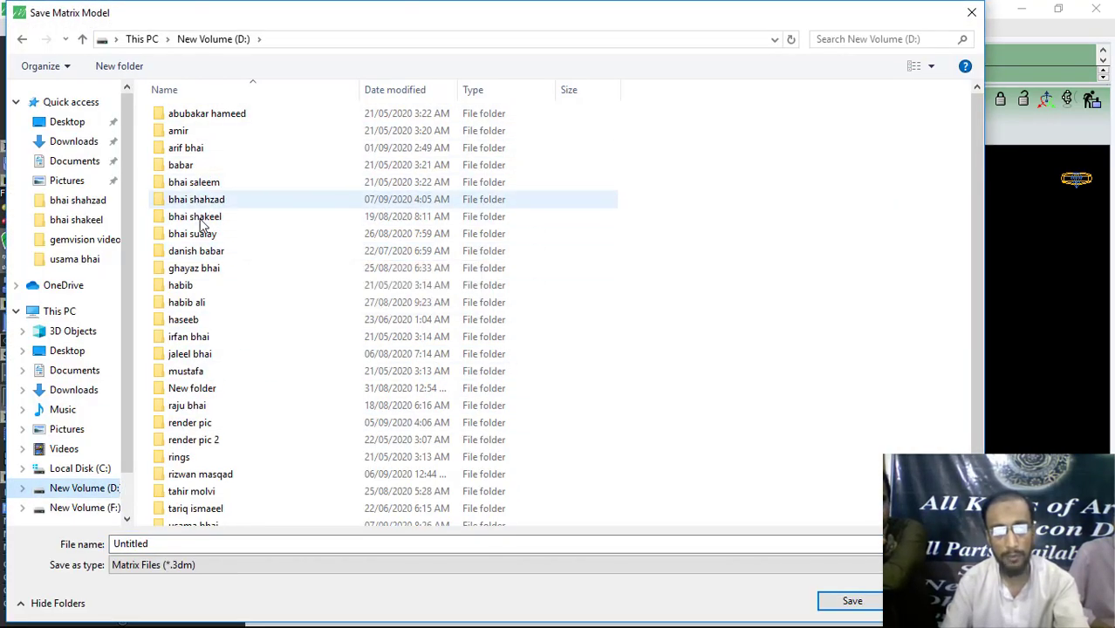
pyautogui.doubleClick(199, 301)
pyautogui.doubleClick(170, 543)
pyautogui.write('t')
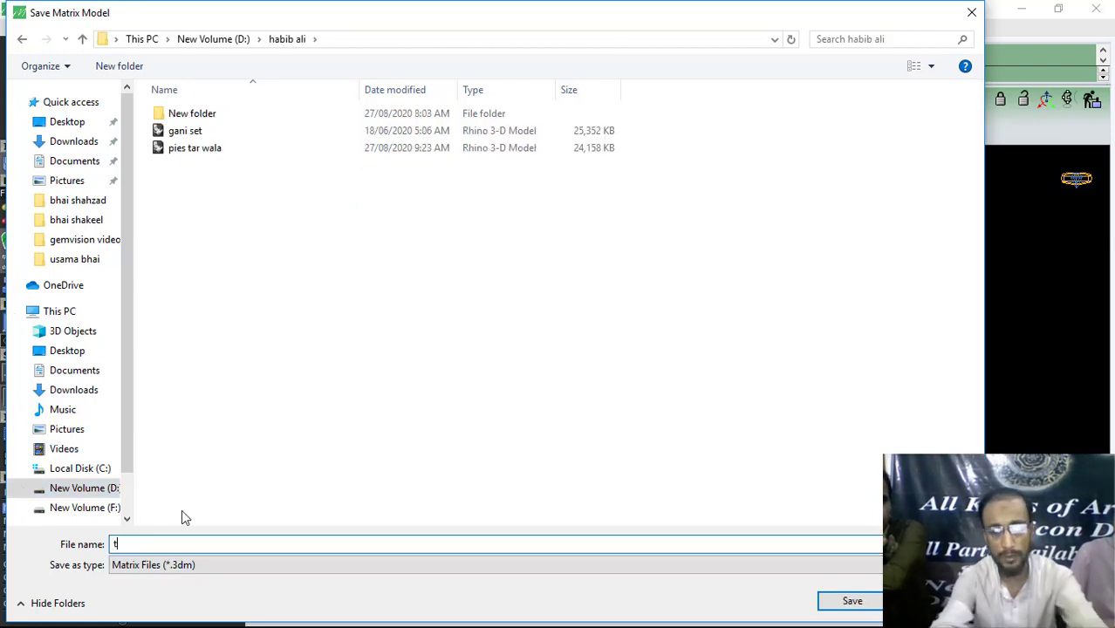
pyautogui.write('opaz')
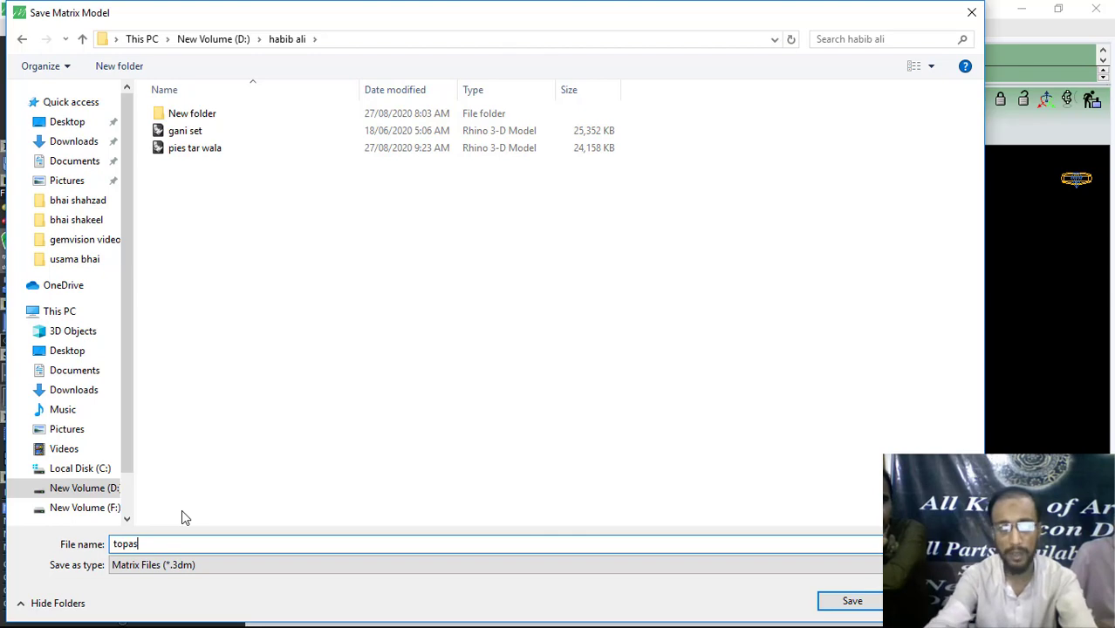
pyautogui.press('Return')
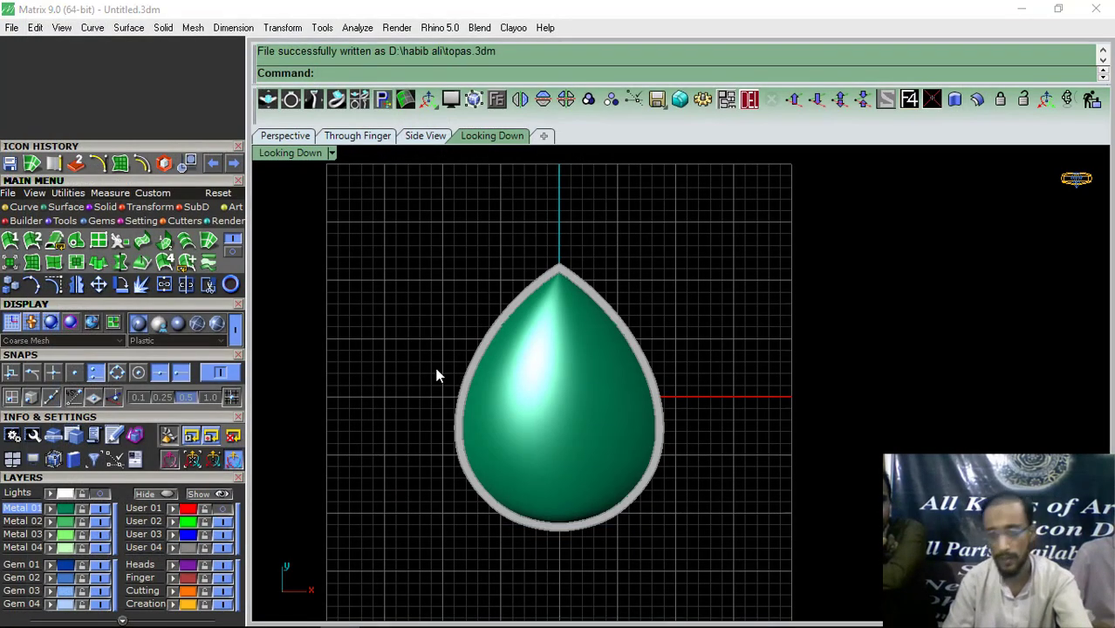
# Step: Switch to wireframe display, move the dome surface to the Finger layer and lock that layer
pyautogui.click(234, 329)
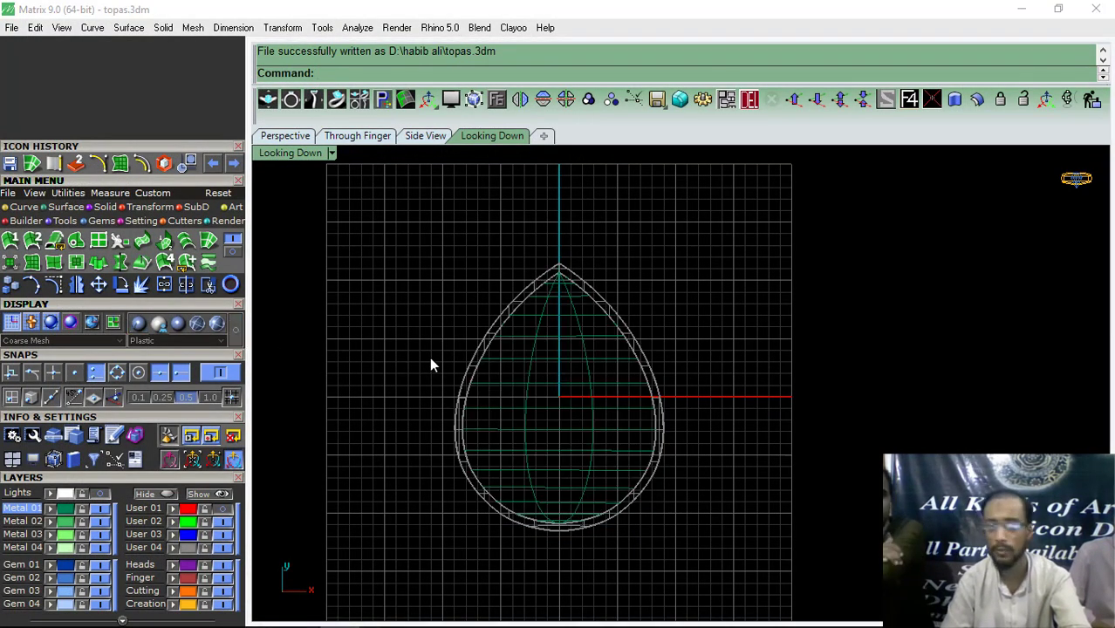
pyautogui.click(569, 453)
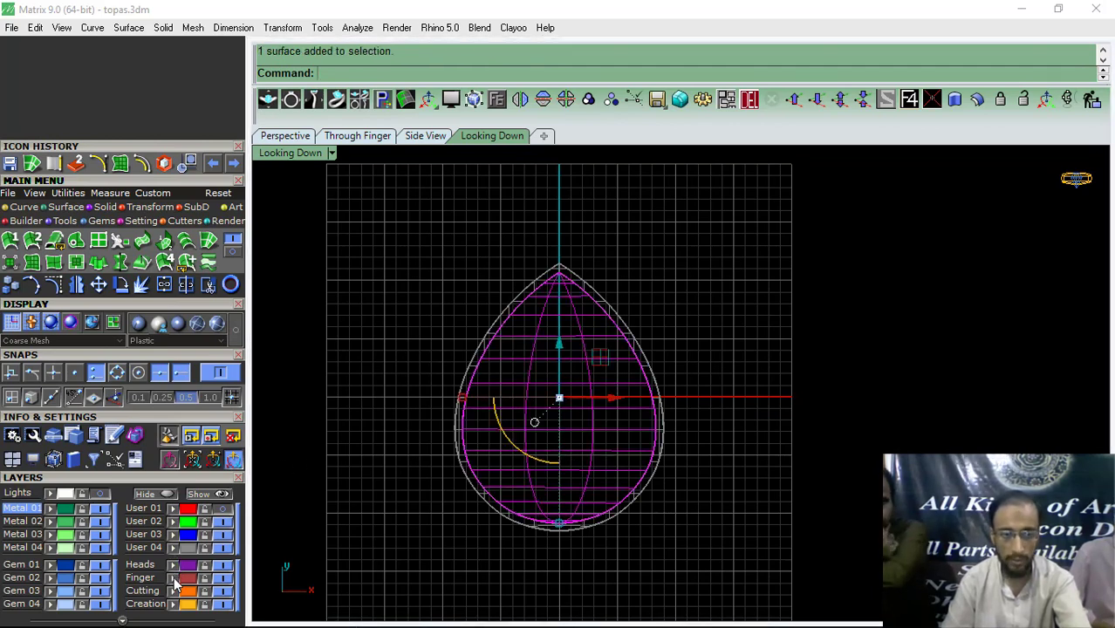
pyautogui.click(204, 578)
# Step: Show the reference picture on the Lights layer and lock that layer
pyautogui.click(100, 495)
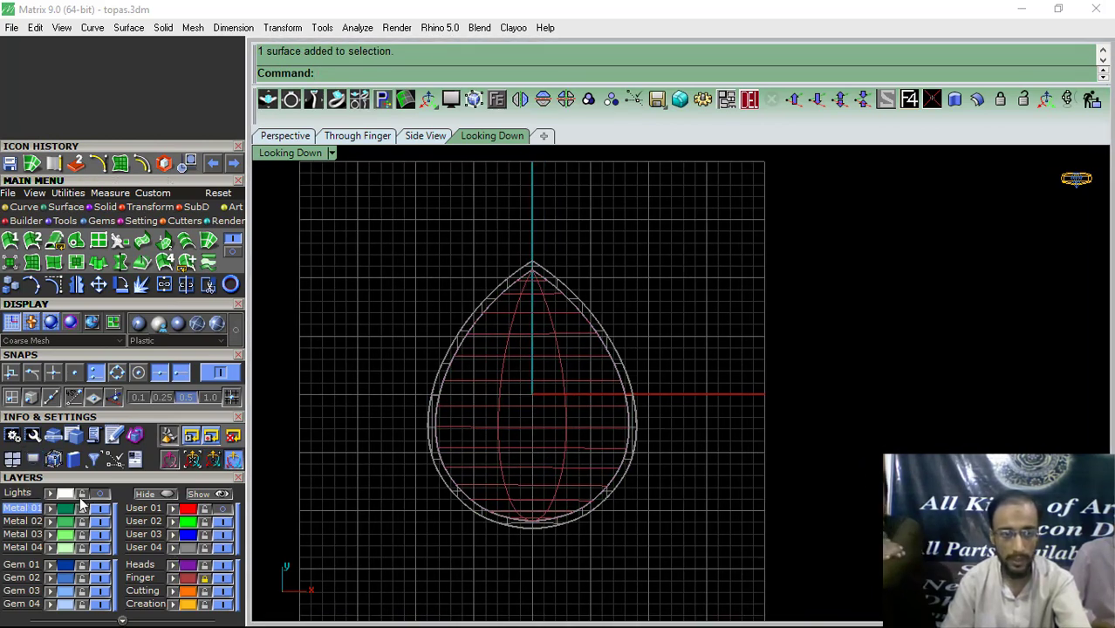
pyautogui.click(82, 495)
pyautogui.moveTo(450, 450); pyautogui.dragTo(428, 442, button='right')
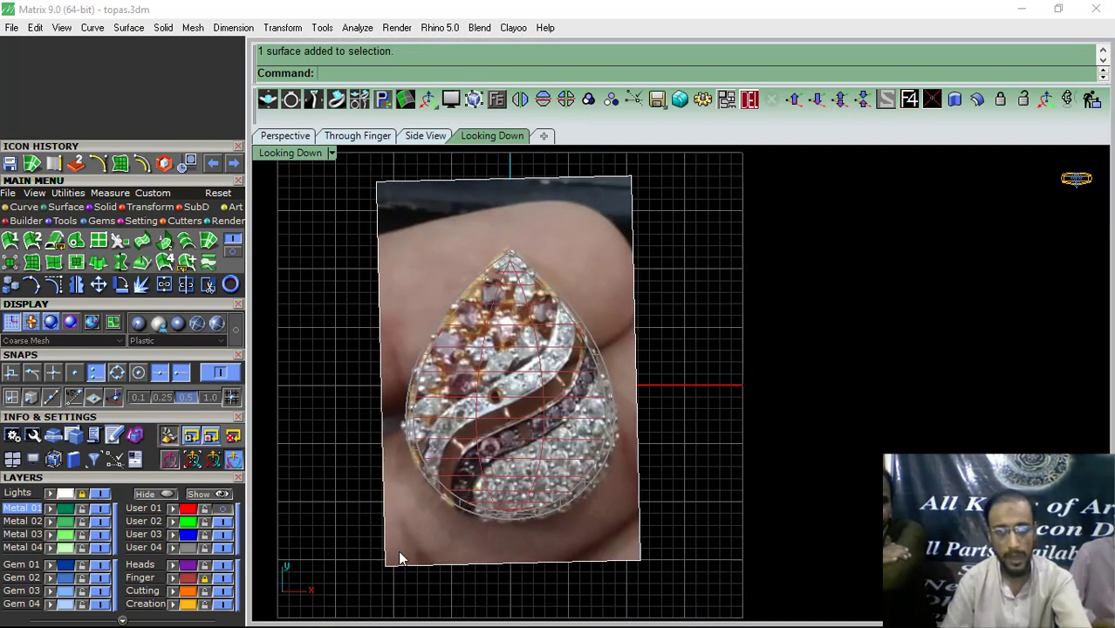
# Step: With object snaps off, trace the upper edge of the white S-shaped band as an interpolated curve on User 02, from rim to rim
pyautogui.click(24, 207)
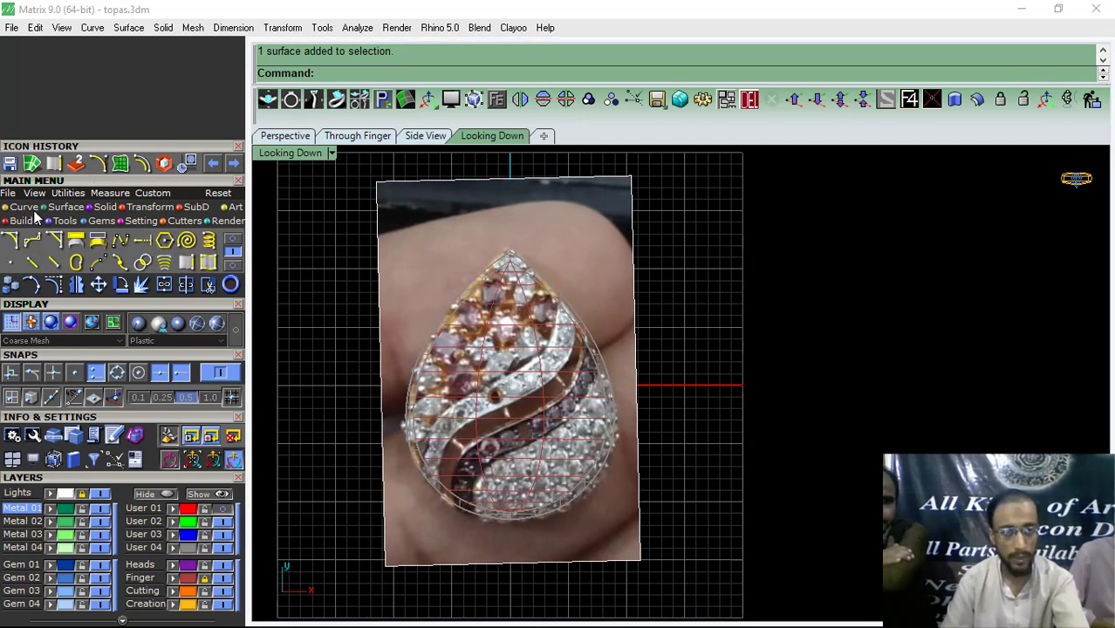
pyautogui.click(54, 242)
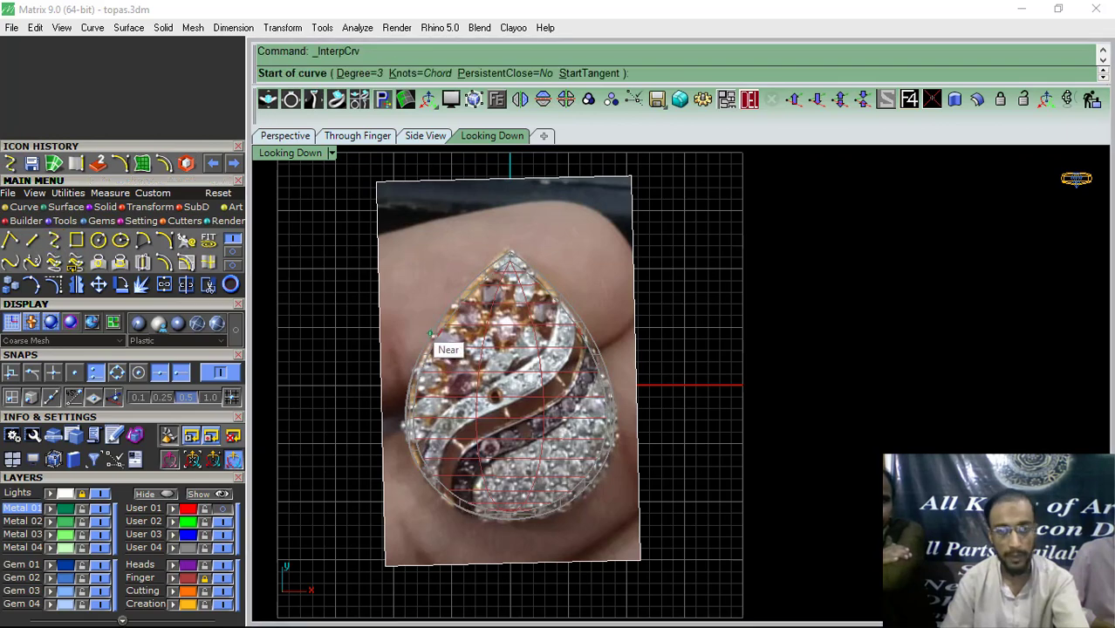
pyautogui.scroll(5, 594, 327)
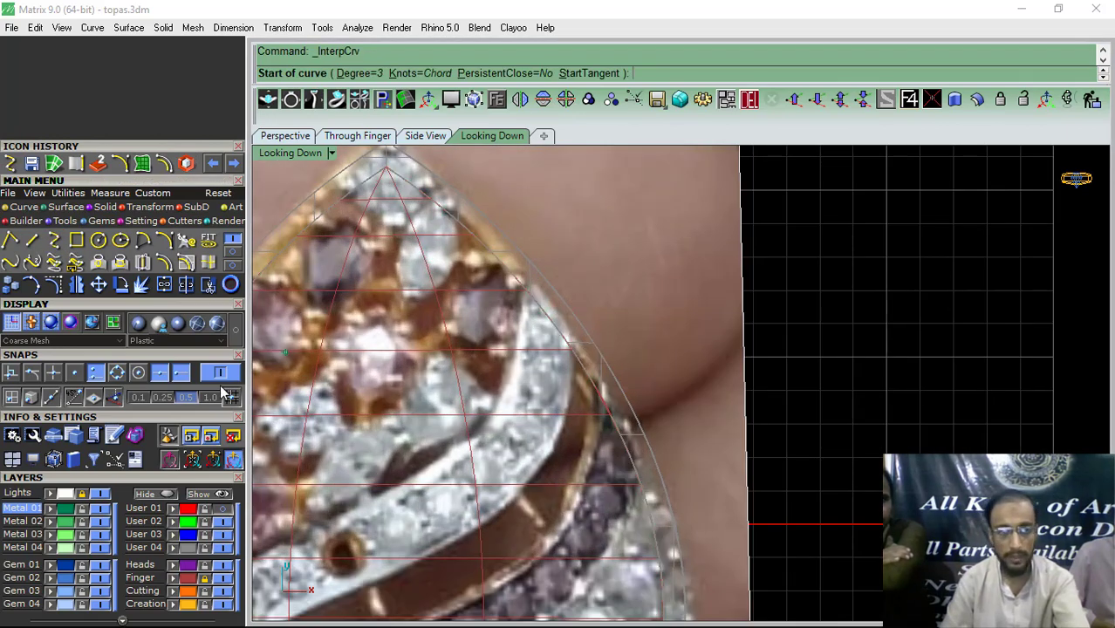
pyautogui.click(220, 375)
pyautogui.scroll(4, 528, 275)
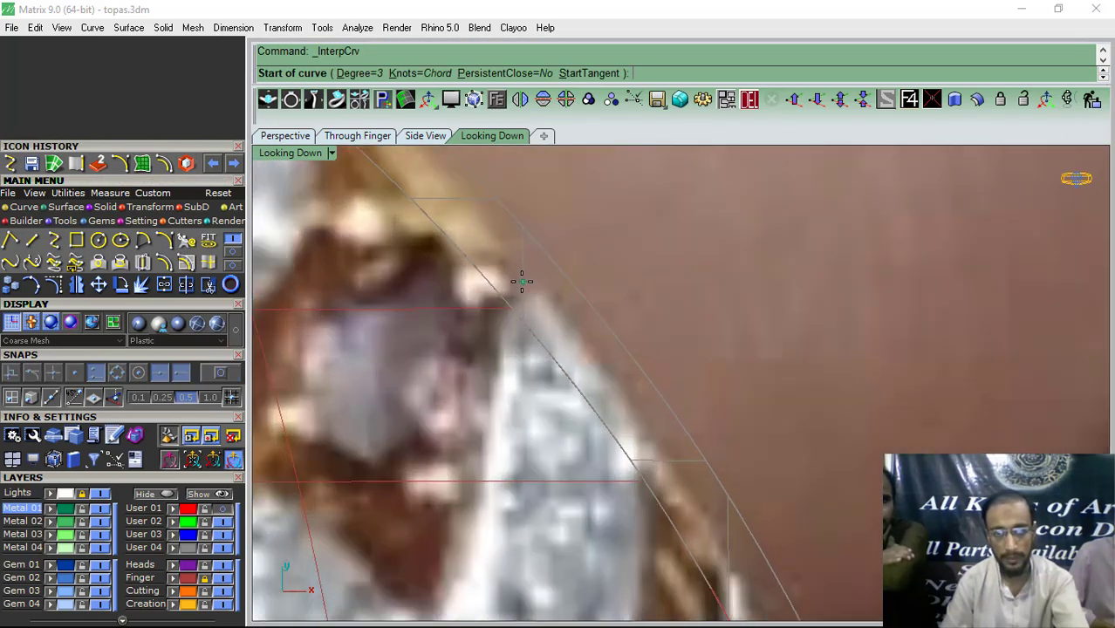
pyautogui.click(515, 281)
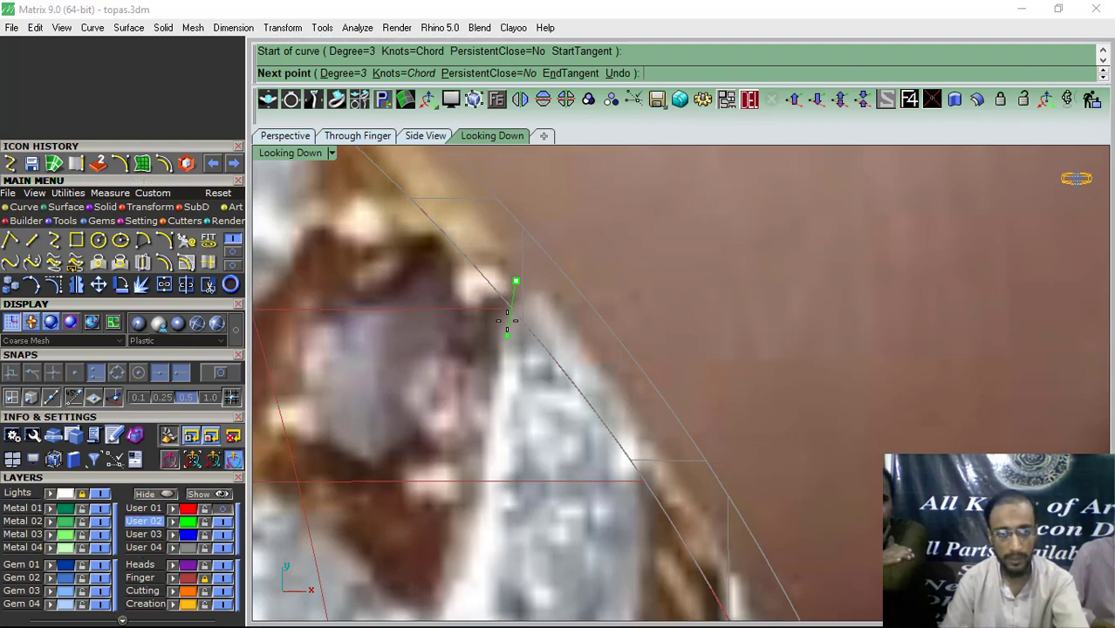
pyautogui.scroll(-2, 502, 367)
pyautogui.click(488, 416)
pyautogui.scroll(-3, 484, 412)
pyautogui.scroll(3, 475, 405)
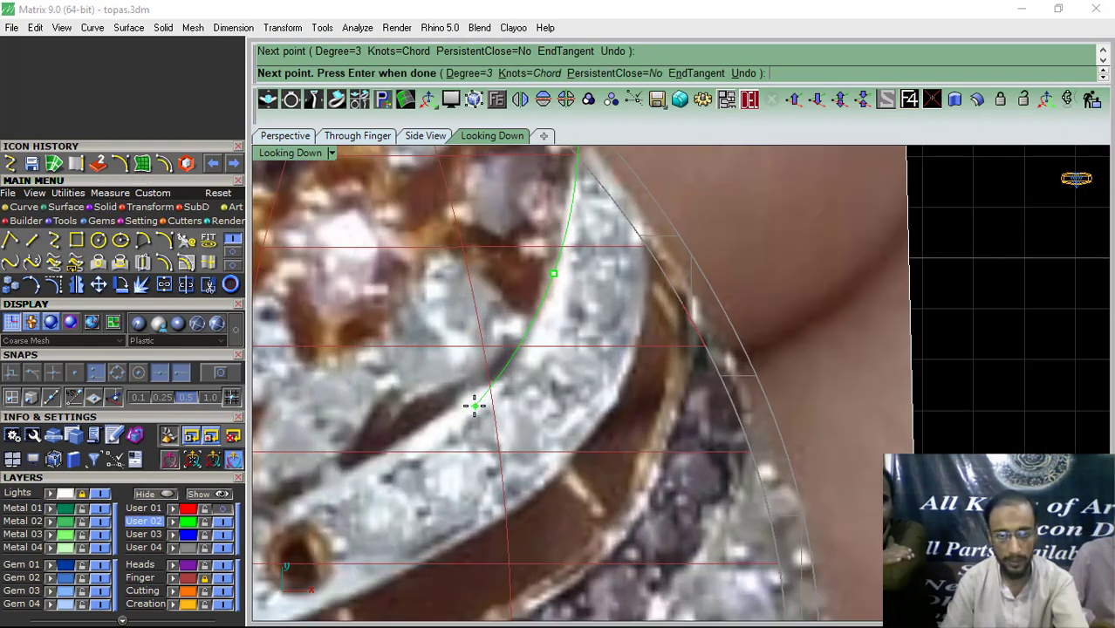
pyautogui.click(464, 407)
pyautogui.scroll(-3, 464, 407)
pyautogui.scroll(3, 450, 395)
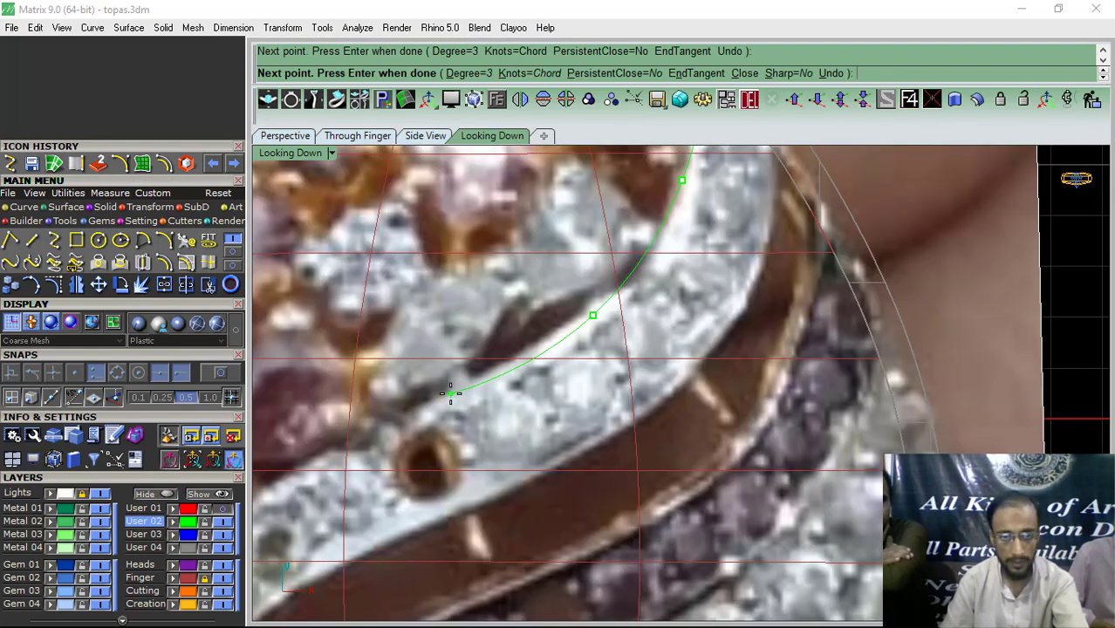
pyautogui.click(450, 393)
pyautogui.scroll(3, 582, 282)
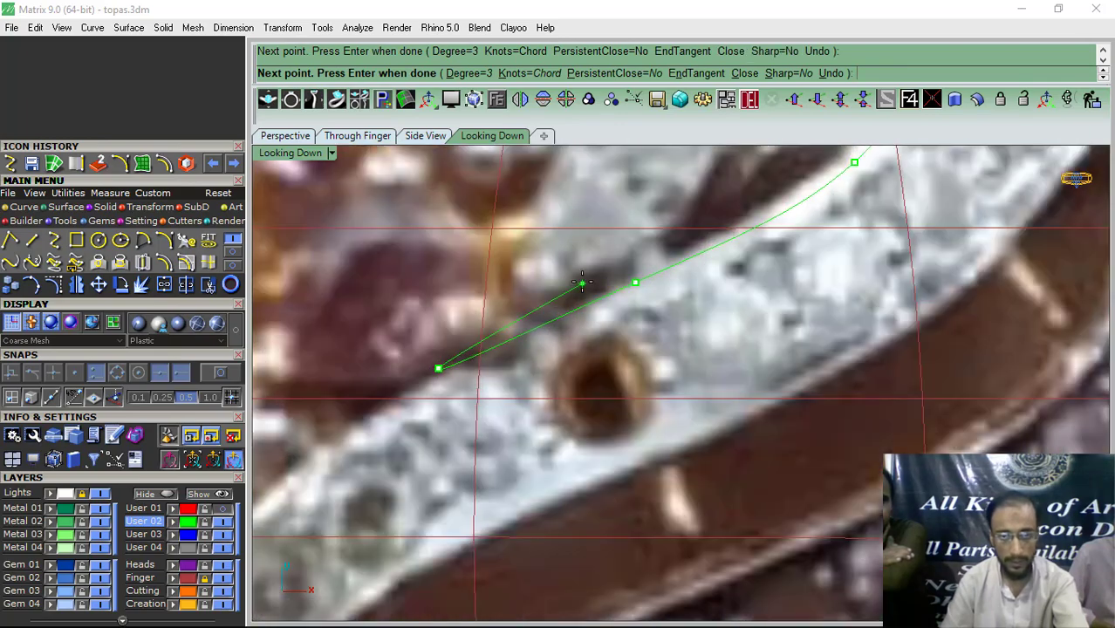
pyautogui.scroll(-2, 582, 282)
pyautogui.scroll(-3, 446, 371)
pyautogui.scroll(3, 400, 425)
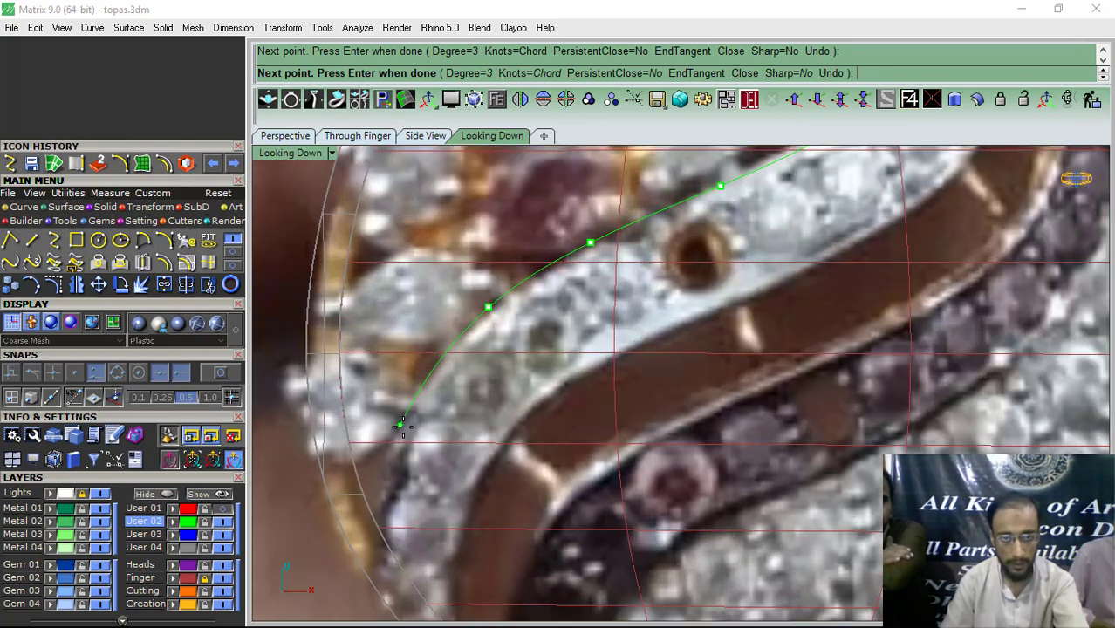
pyautogui.scroll(-3, 398, 434)
pyautogui.scroll(4, 441, 440)
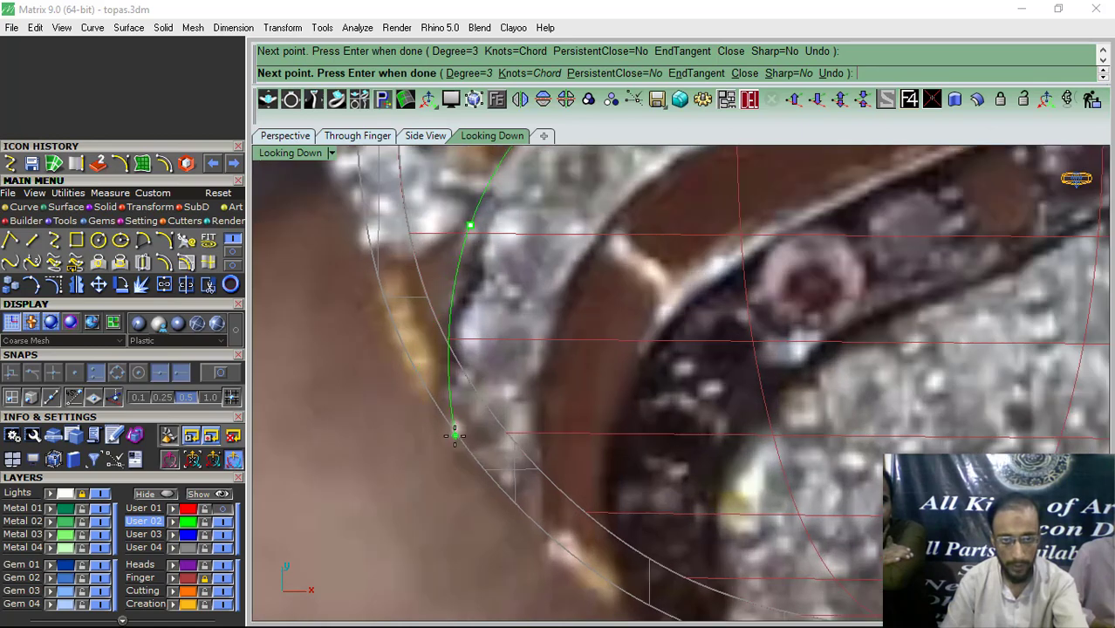
pyautogui.press('Return')
pyautogui.scroll(-4, 523, 384)
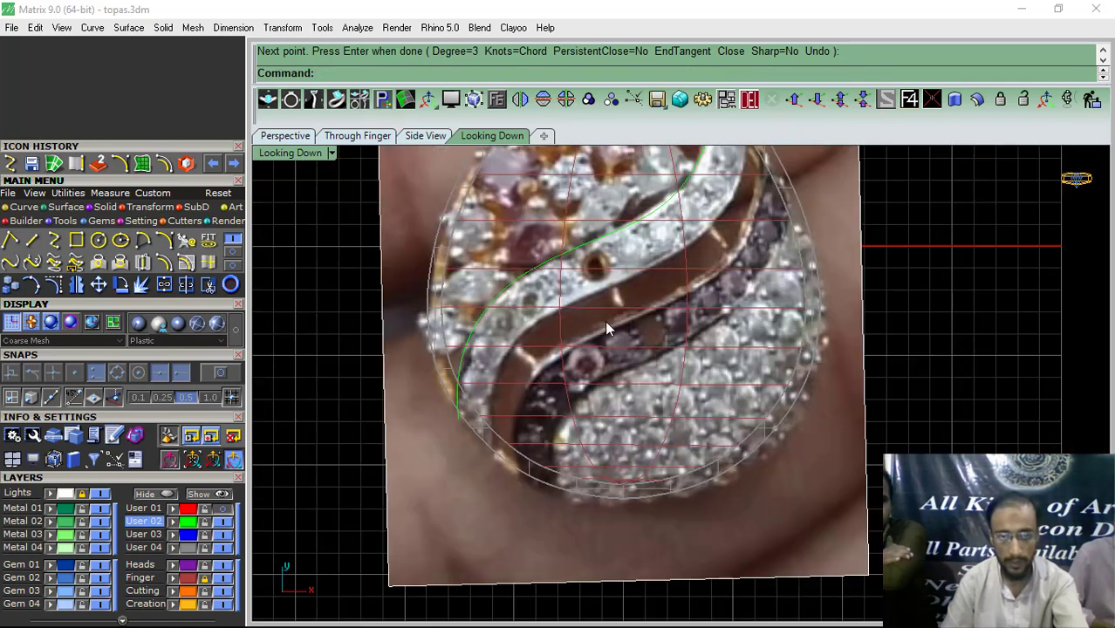
# Step: Try to offset the traced band curve by 2 toward the band's lower edge, and undo it
pyautogui.scroll(4, 583, 340)
pyautogui.click(552, 352)
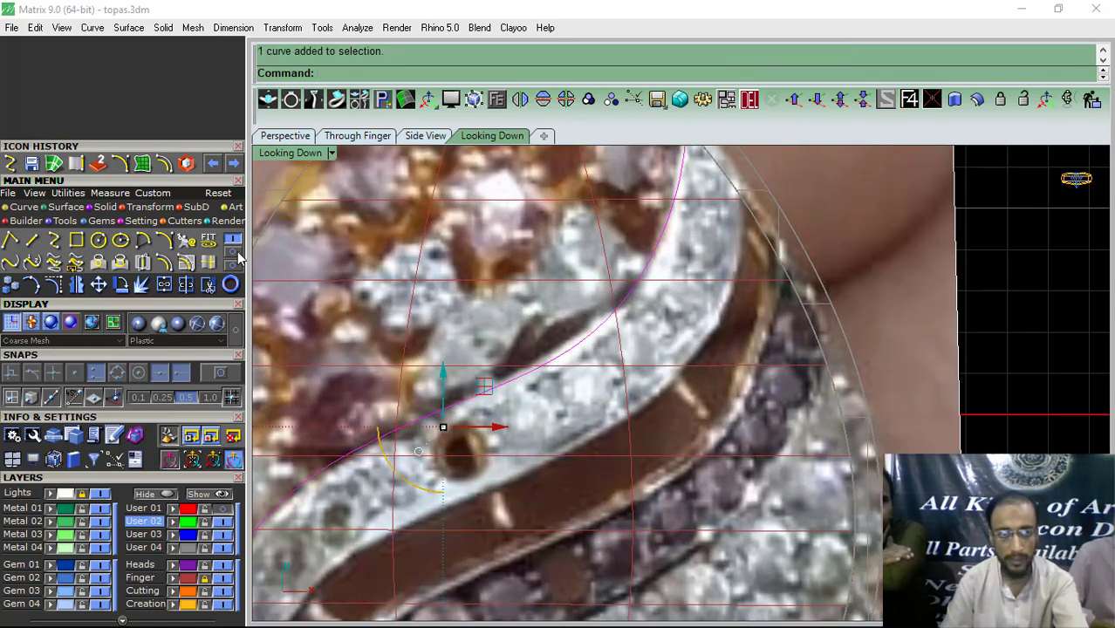
pyautogui.click(164, 262)
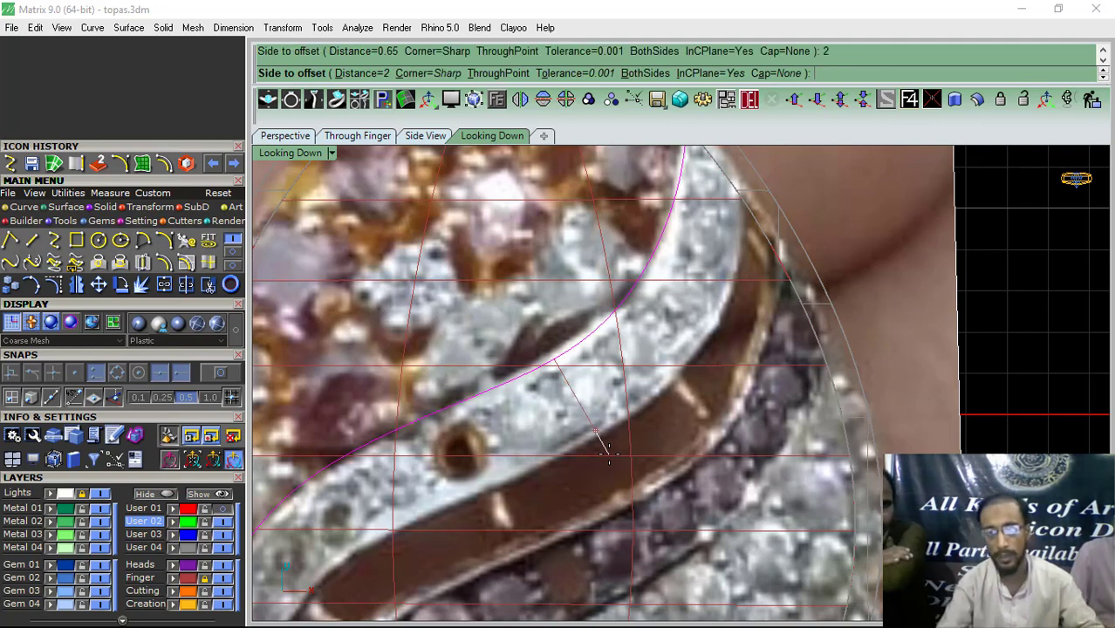
pyautogui.click(601, 481)
pyautogui.scroll(-4, 668, 367)
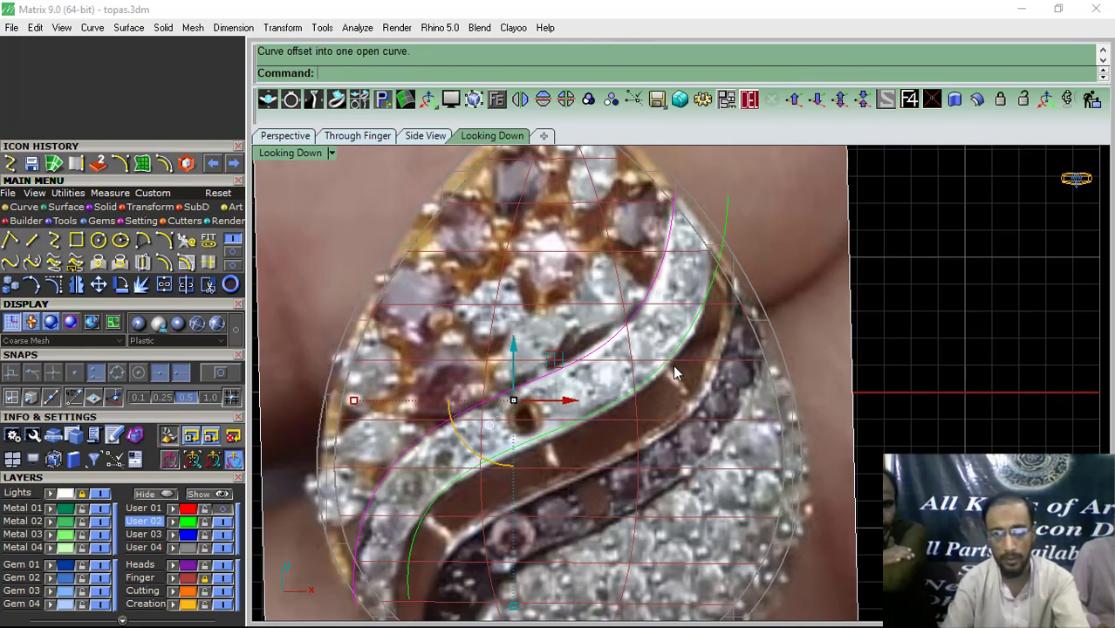
pyautogui.hotkey('ctrl', 'z')
# Step: Offset the traced upper band curve by 2.10 toward the white band's lower edge
pyautogui.press('Return')
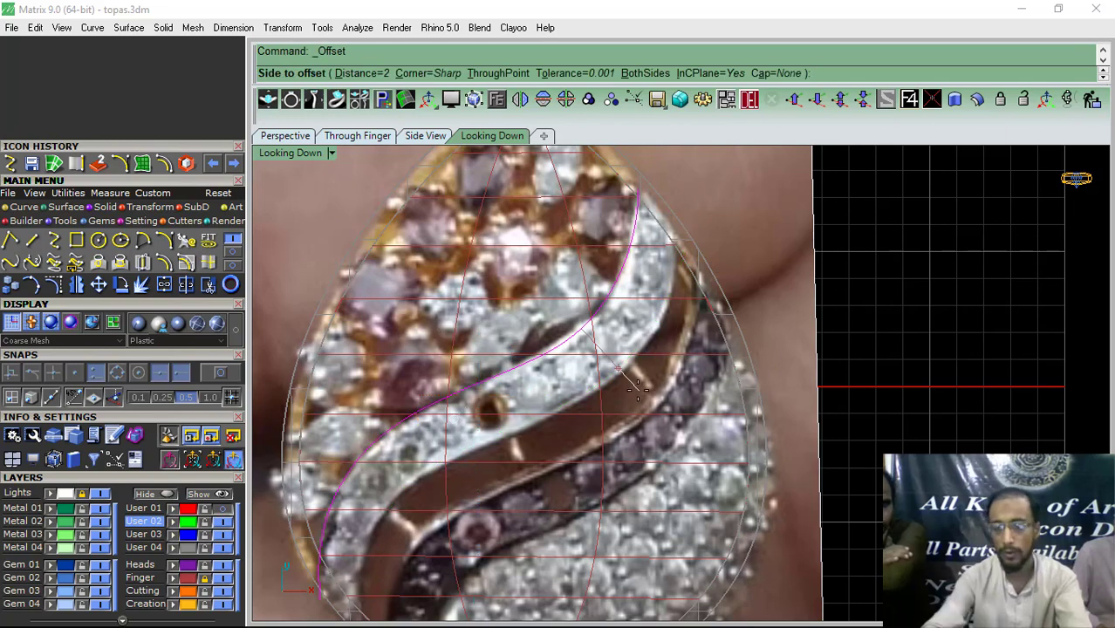
pyautogui.write('2.10')
pyautogui.press('Return')
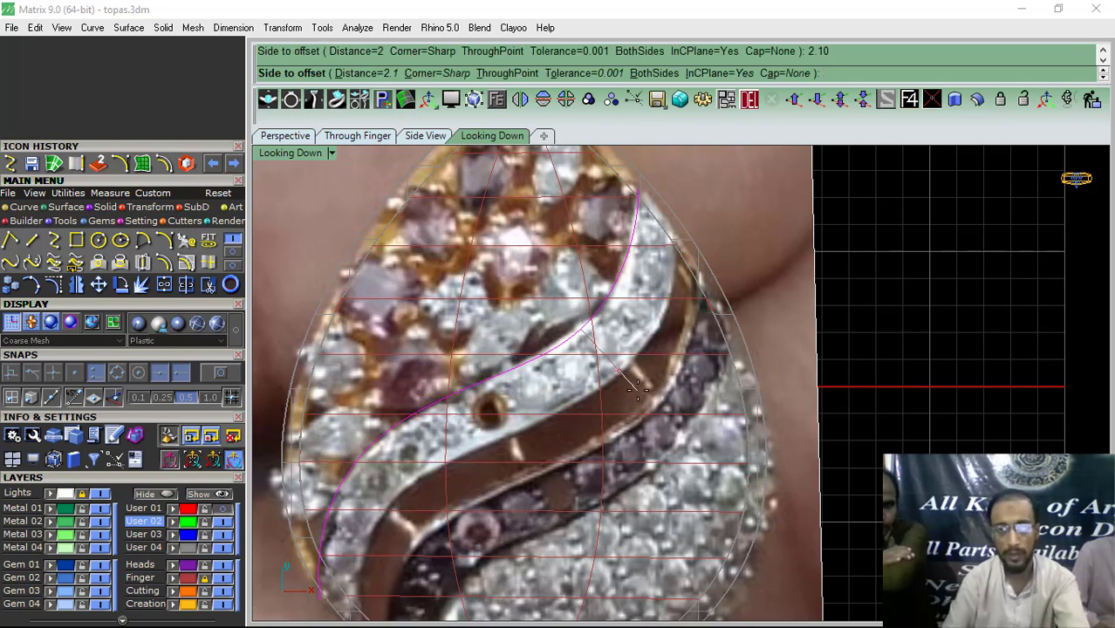
pyautogui.click(637, 390)
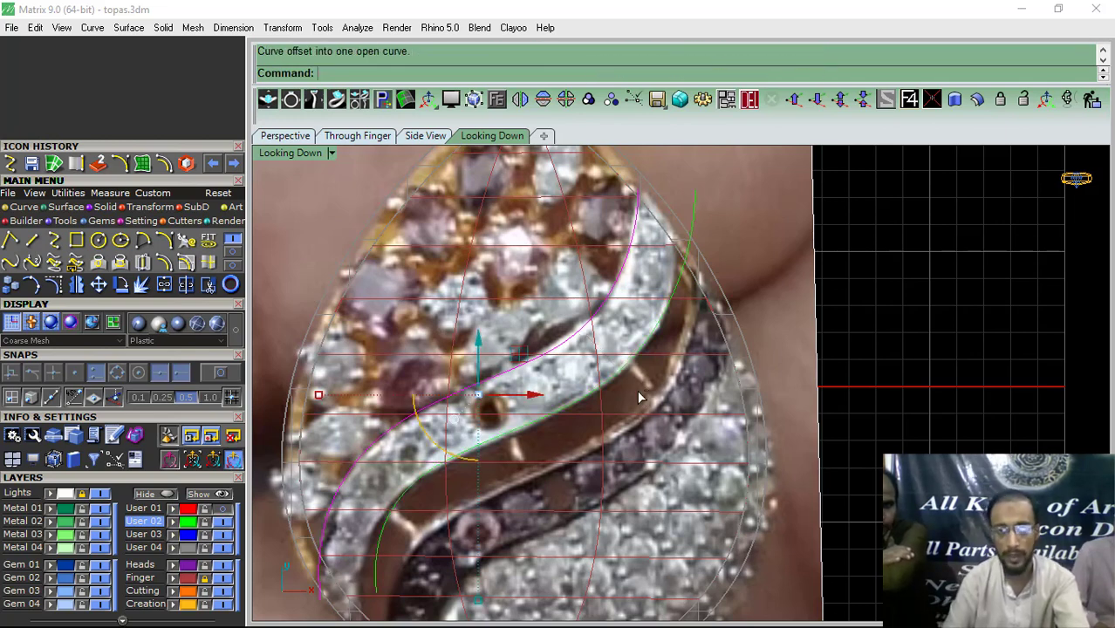
# Step: Trace the white band's lower edge from rim to rim as an interpolated curve on User 03, following the offset guide, and delete the guide
pyautogui.click(11, 164)
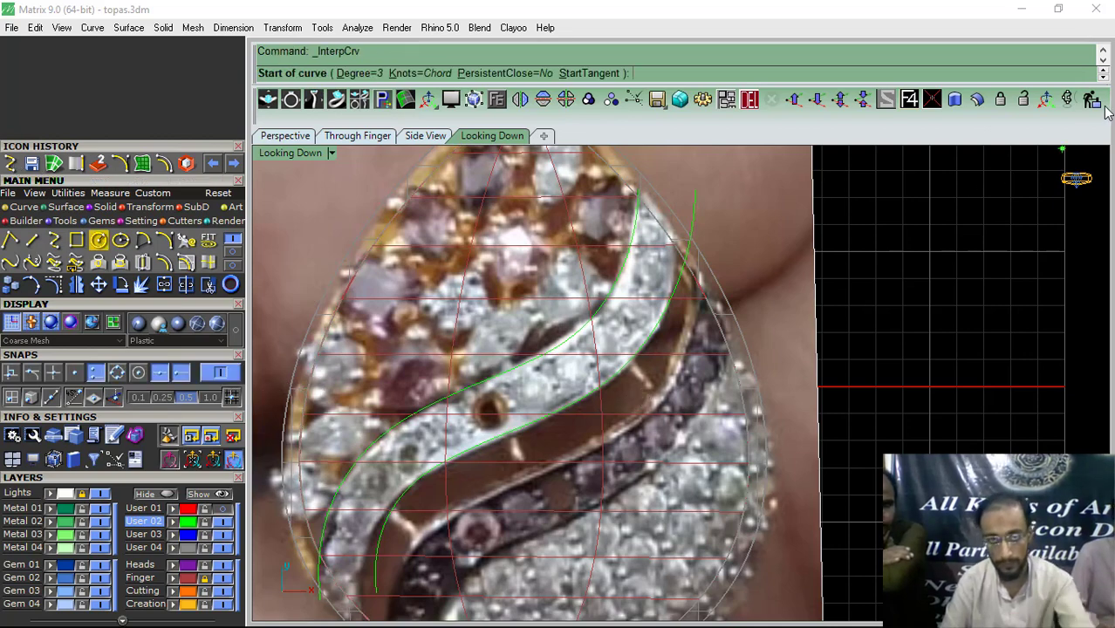
pyautogui.scroll(3, 681, 225)
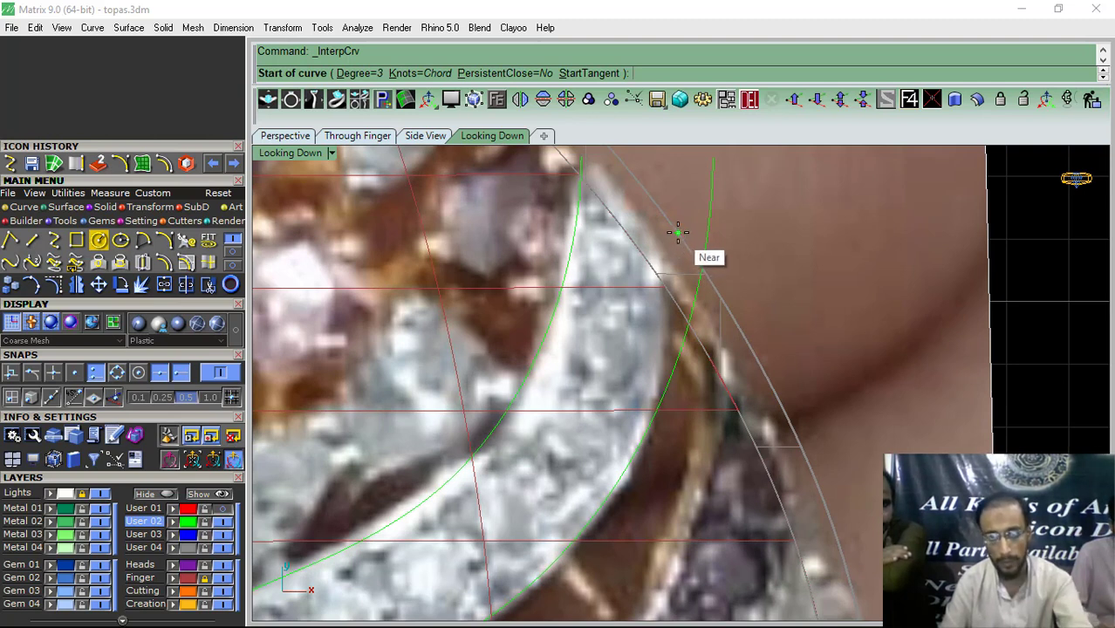
pyautogui.click(682, 238)
pyautogui.scroll(-5, 712, 175)
pyautogui.scroll(4, 684, 285)
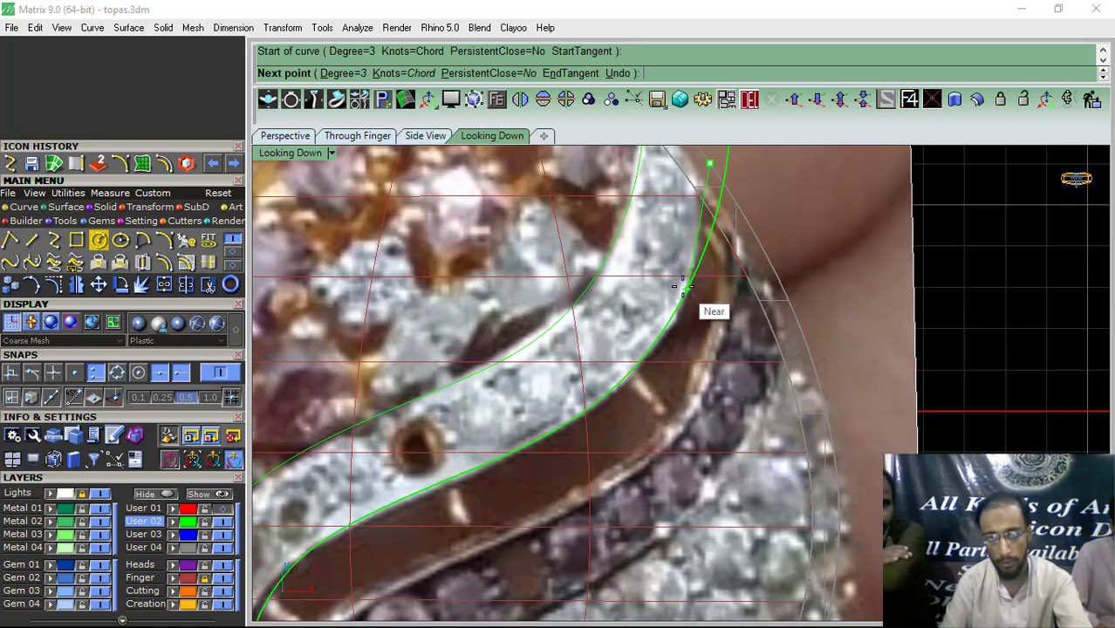
pyautogui.click(688, 290)
pyautogui.click(532, 458)
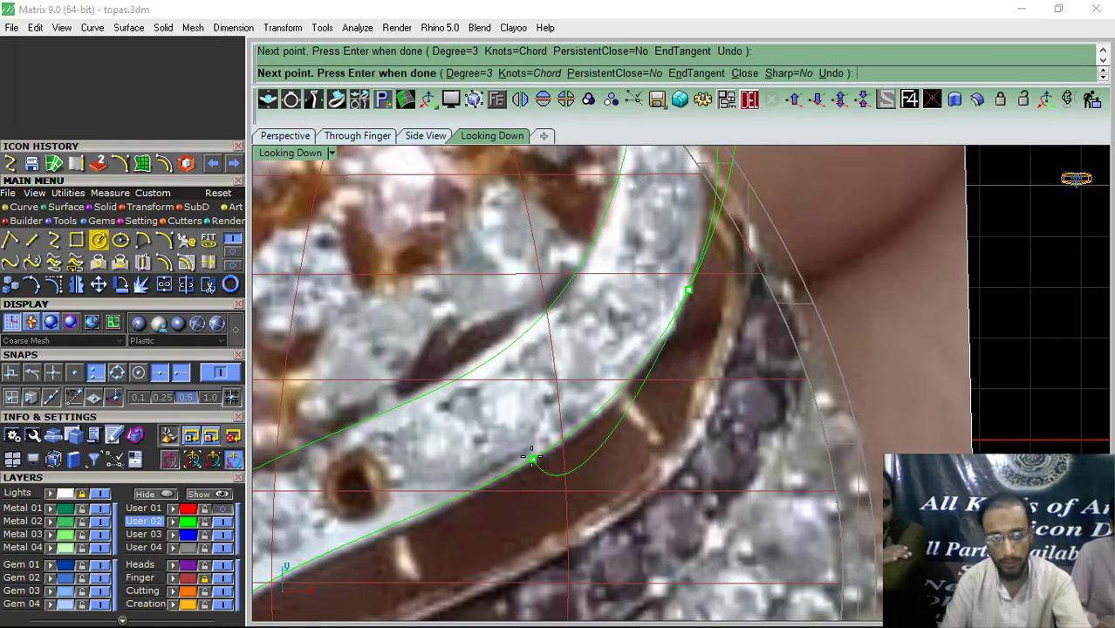
pyautogui.click(157, 537)
pyautogui.scroll(-8, 698, 334)
pyautogui.scroll(4, 585, 403)
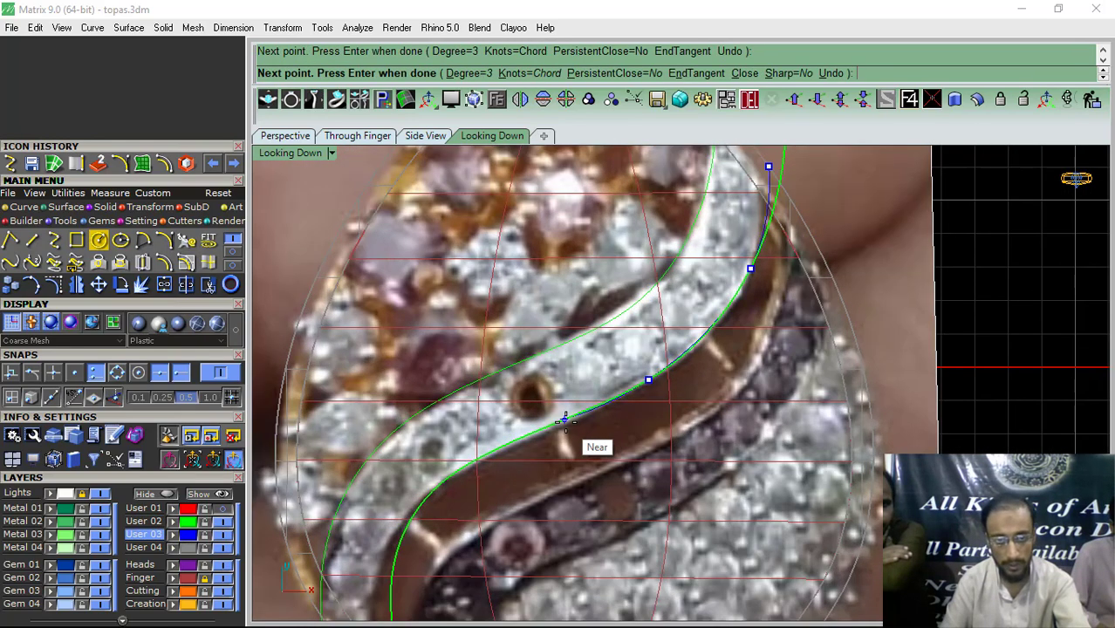
pyautogui.click(563, 420)
pyautogui.scroll(2, 484, 384)
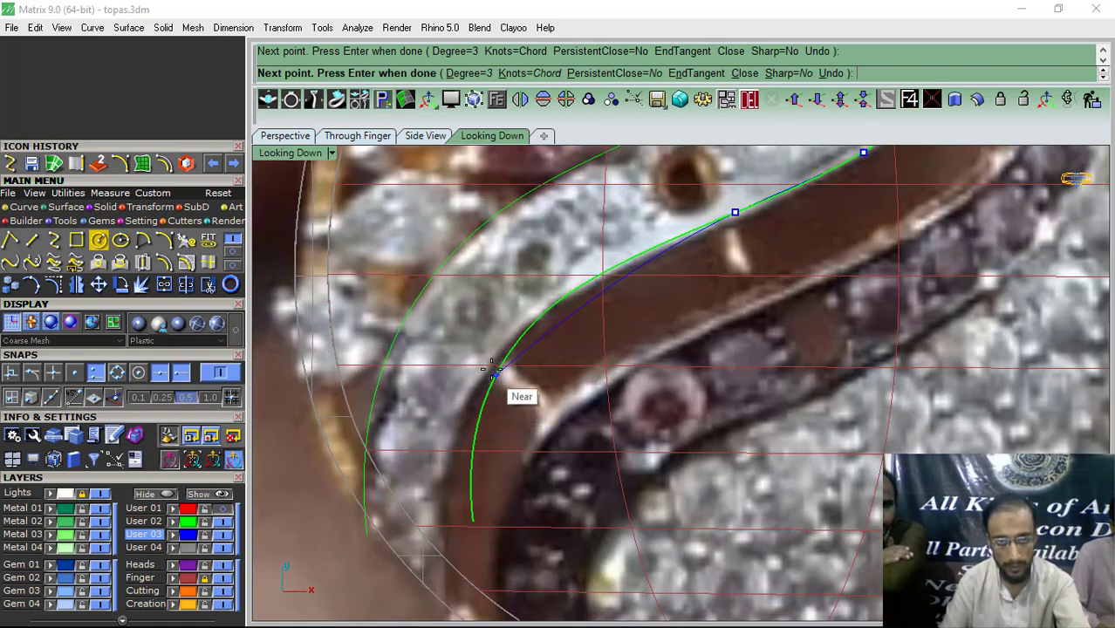
pyautogui.click(507, 349)
pyautogui.moveTo(511, 349); pyautogui.dragTo(531, 256, button='right')
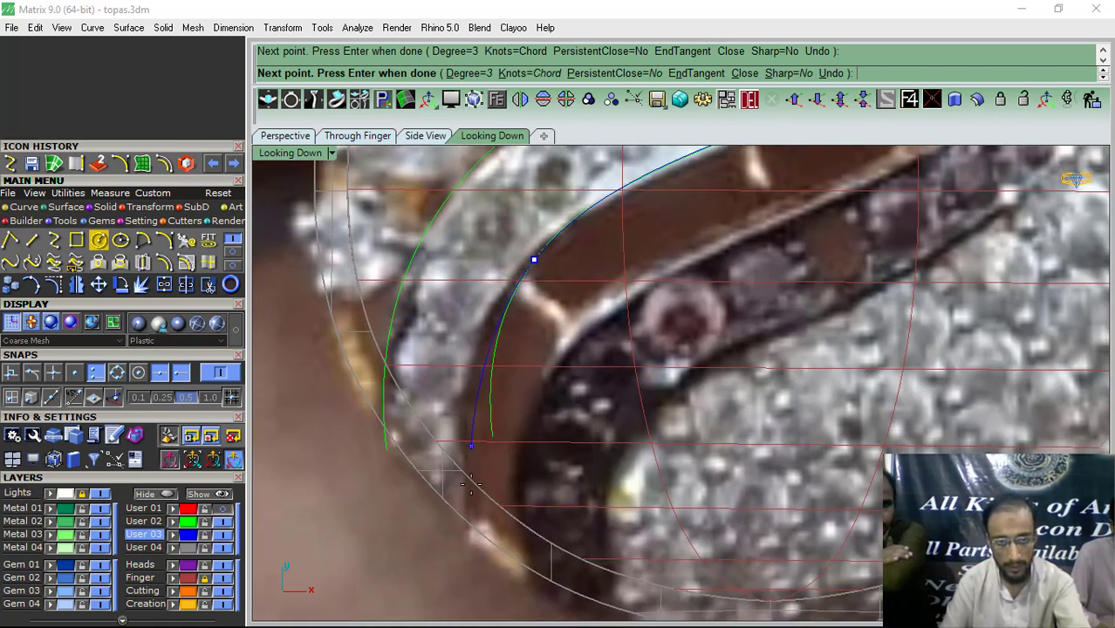
pyautogui.press('Return')
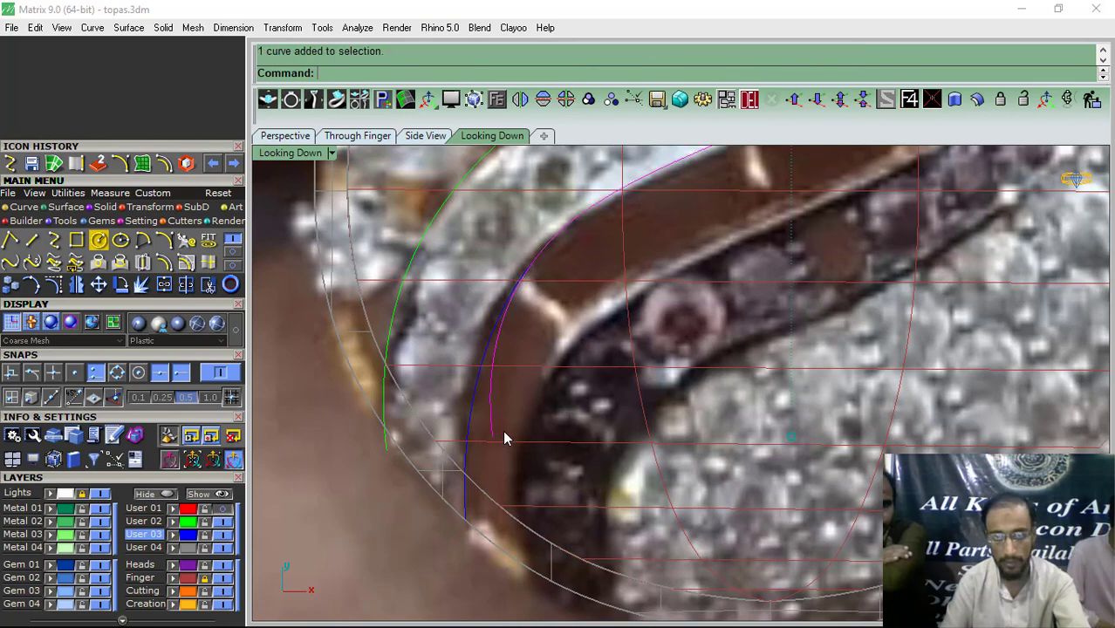
pyautogui.press('Delete')
pyautogui.scroll(-5, 523, 319)
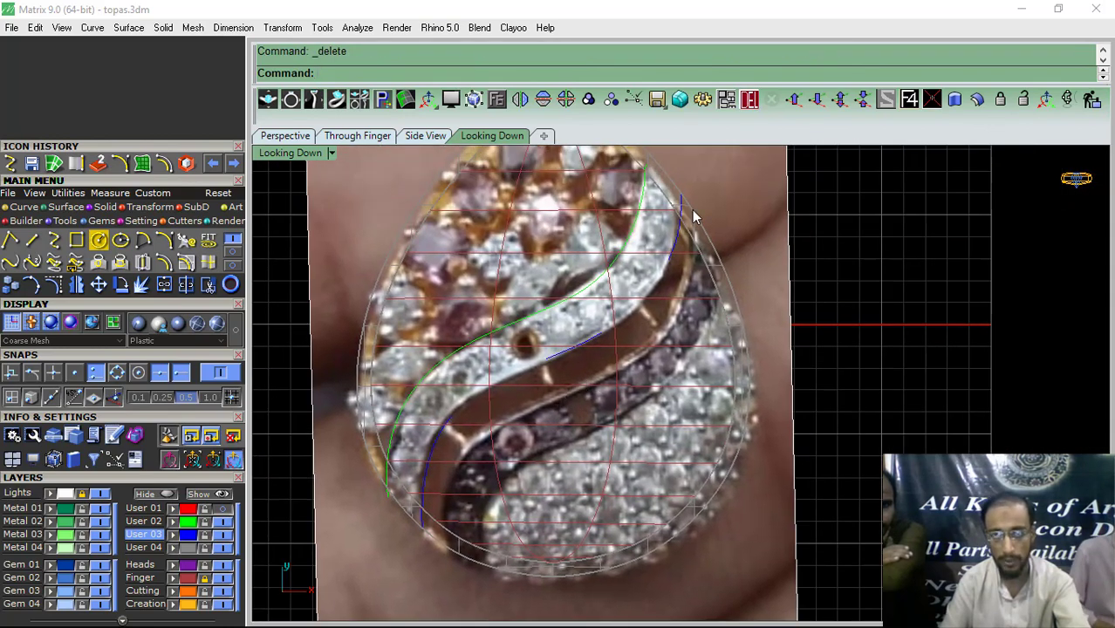
# Step: Select both band curves and switch to the Perspective view with the dome's Finger layer visible and unlocked
pyautogui.scroll(5, 621, 362)
pyautogui.scroll(2, 621, 362)
pyautogui.hotkey('ctrl', 'a')
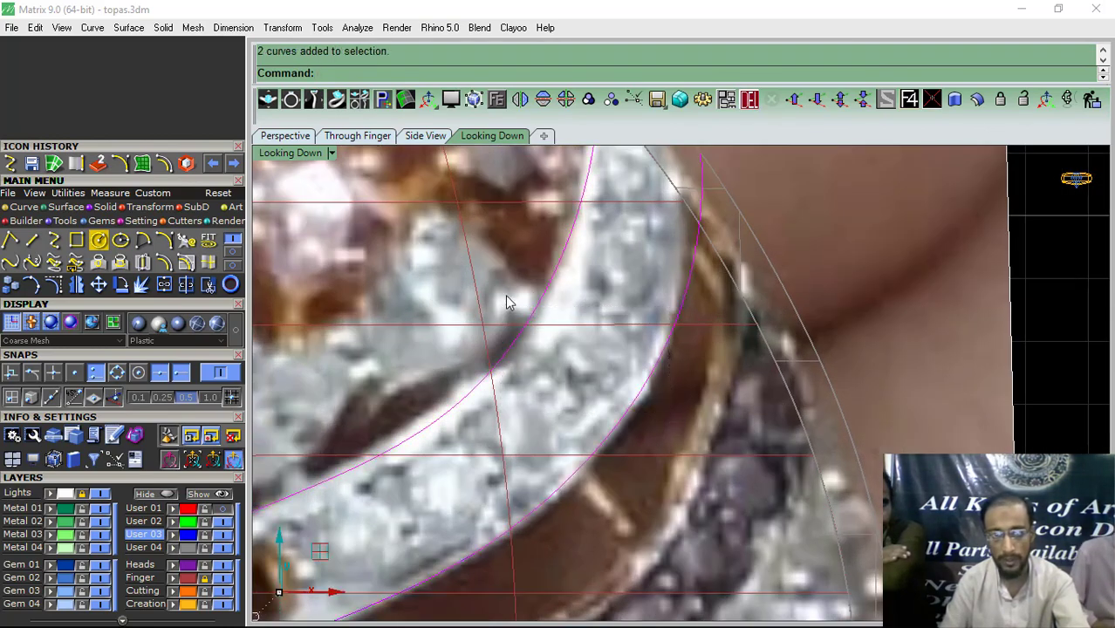
pyautogui.scroll(-2, 314, 296)
pyautogui.scroll(-3, 488, 386)
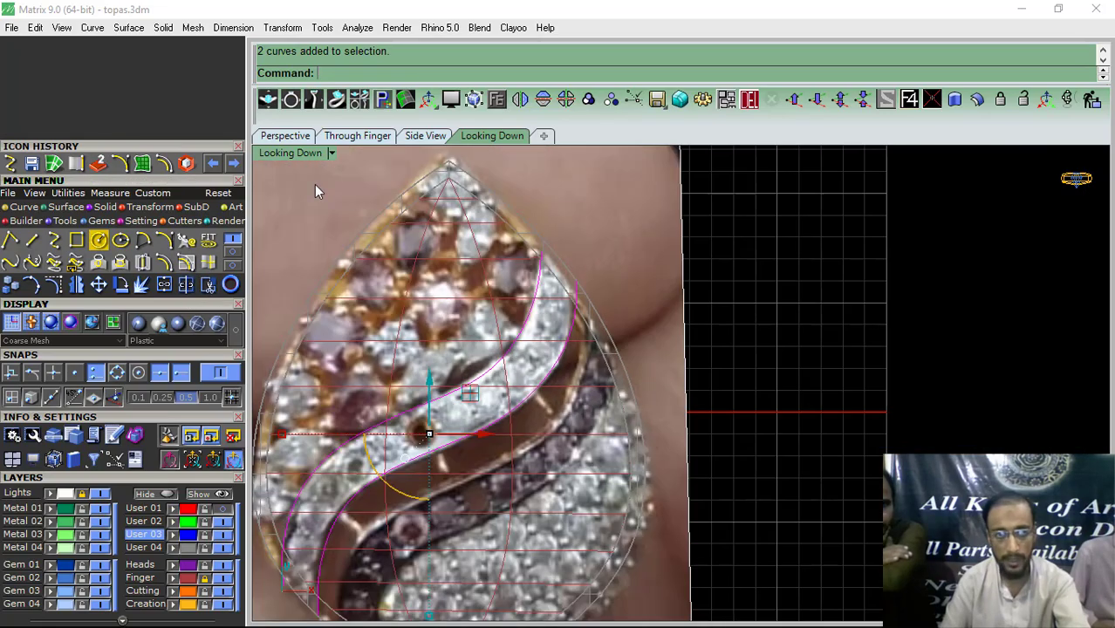
pyautogui.click(279, 139)
pyautogui.moveTo(540, 393); pyautogui.dragTo(507, 425, button='right')
pyautogui.click(223, 578)
pyautogui.scroll(5, 582, 395)
pyautogui.scroll(-3, 525, 347)
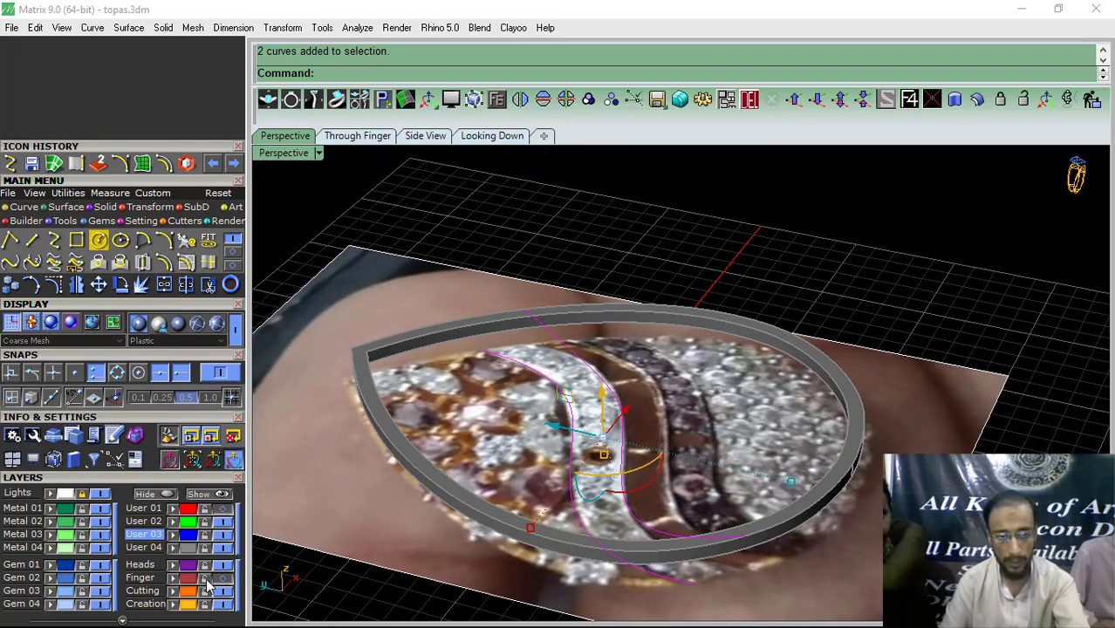
pyautogui.click(204, 578)
# Step: Project the two selected band curves to the construction plane, deleting the input curves
pyautogui.click(150, 209)
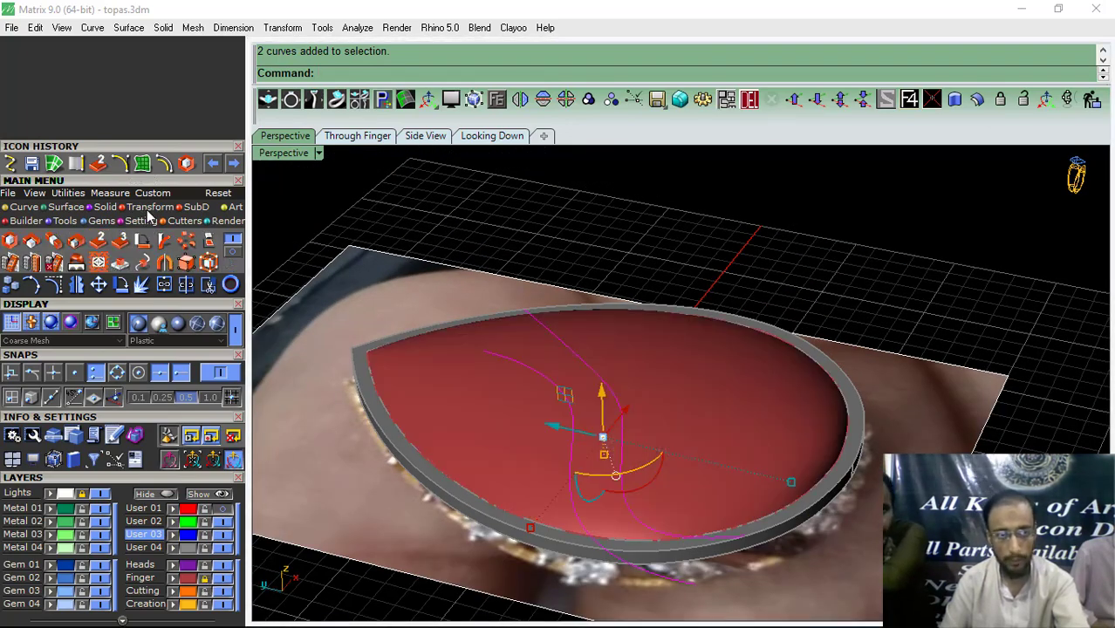
pyautogui.click(209, 245)
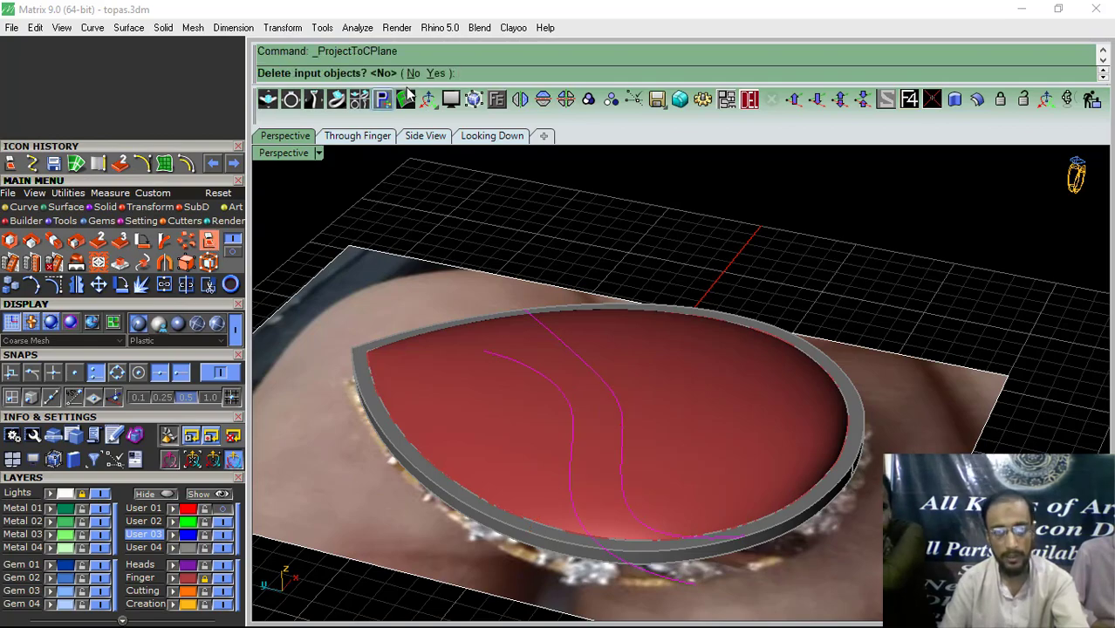
pyautogui.click(435, 73)
pyautogui.moveTo(567, 239); pyautogui.dragTo(528, 316, button='right')
pyautogui.moveTo(465, 365); pyautogui.dragTo(475, 310, button='right')
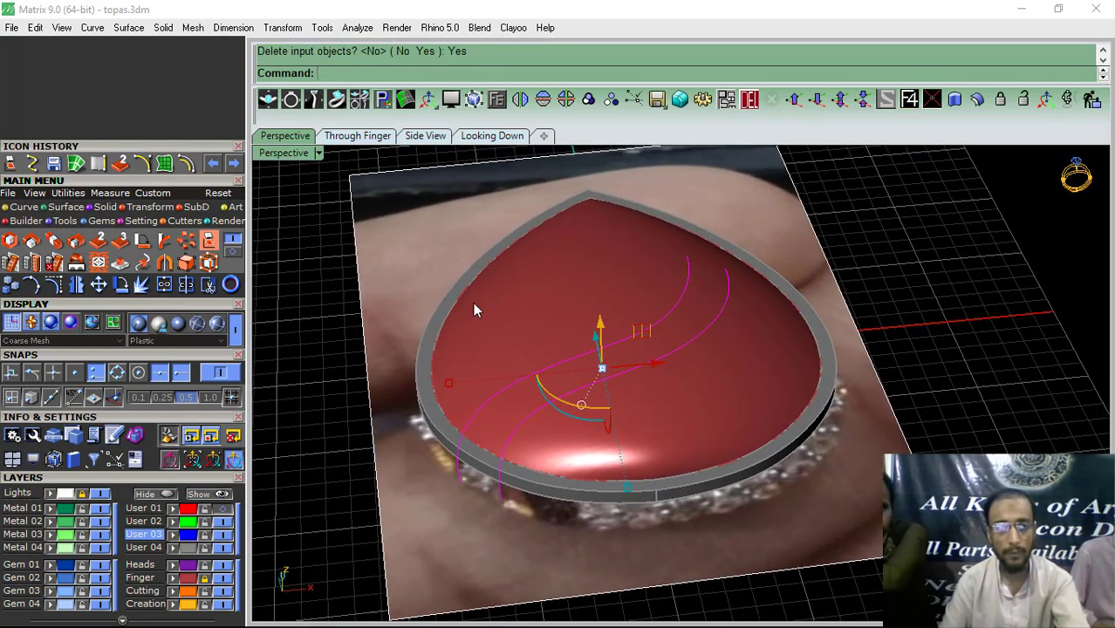
# Step: Project the two flattened band curves onto the red dome surface, keeping the originals
pyautogui.click(26, 208)
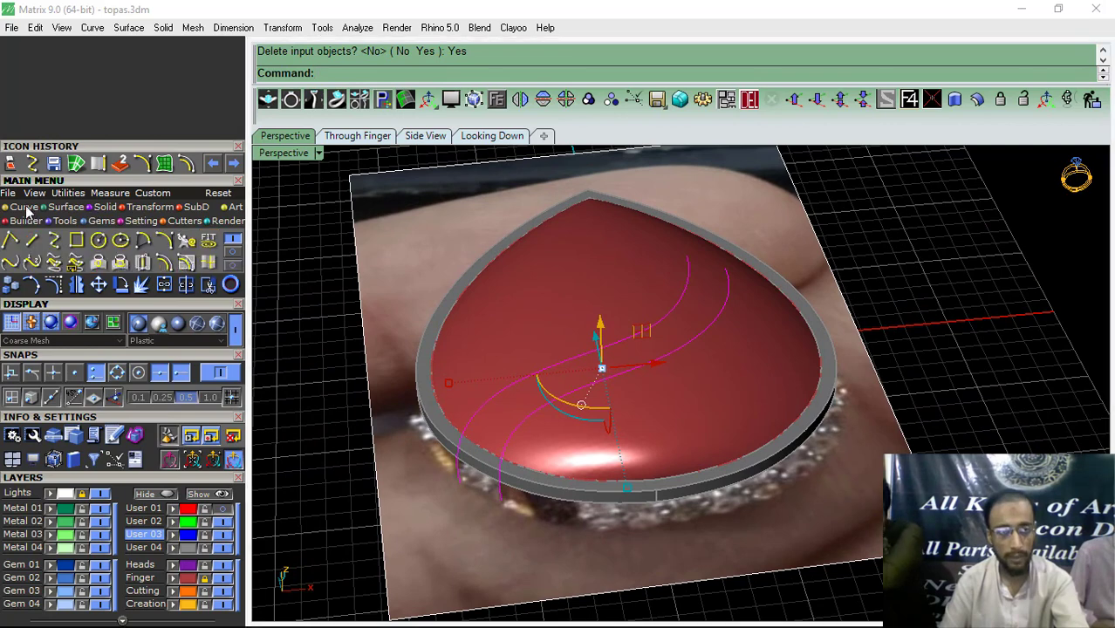
pyautogui.click(121, 263)
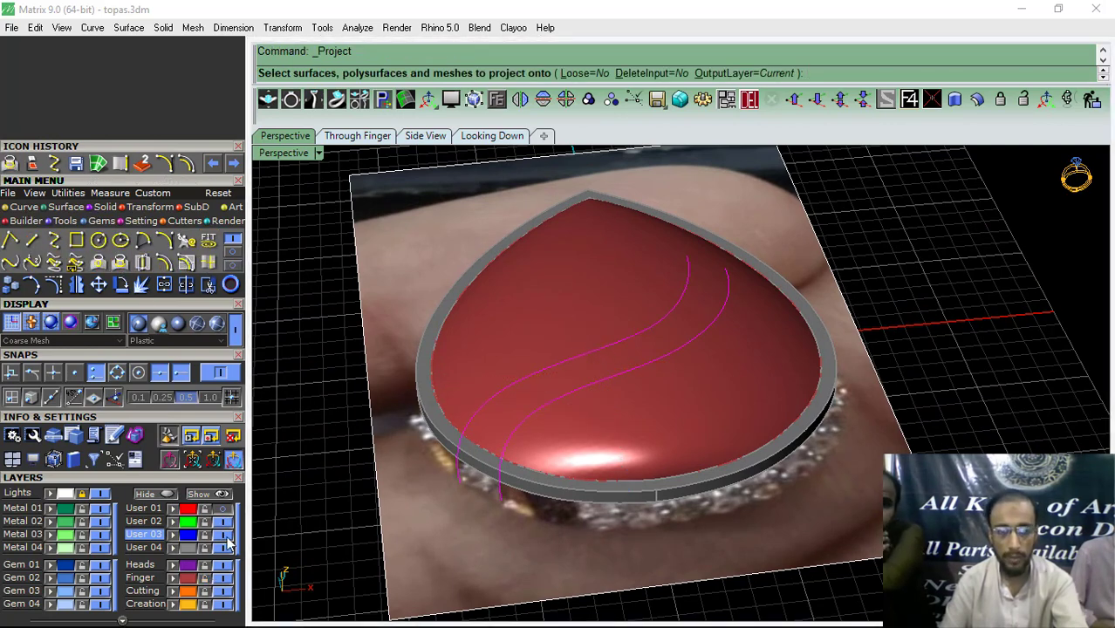
pyautogui.click(686, 421)
pyautogui.press('Return')
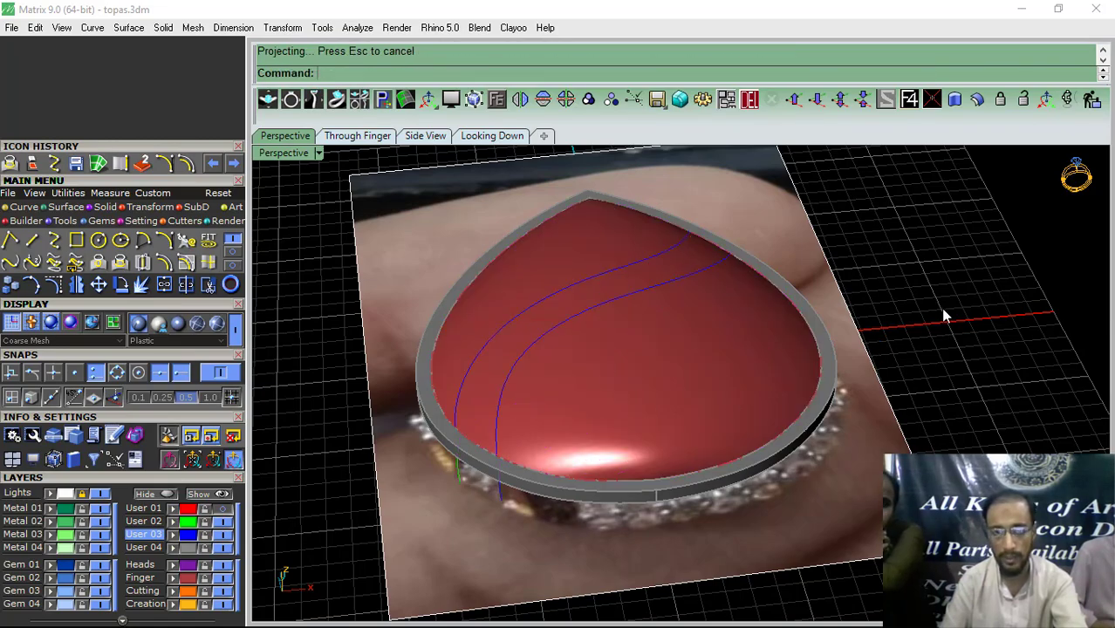
pyautogui.moveTo(943, 315); pyautogui.dragTo(624, 407, button='right')
# Step: Check the projected curves against the reference picture from above, and hide the picture's Lights layer
pyautogui.click(482, 138)
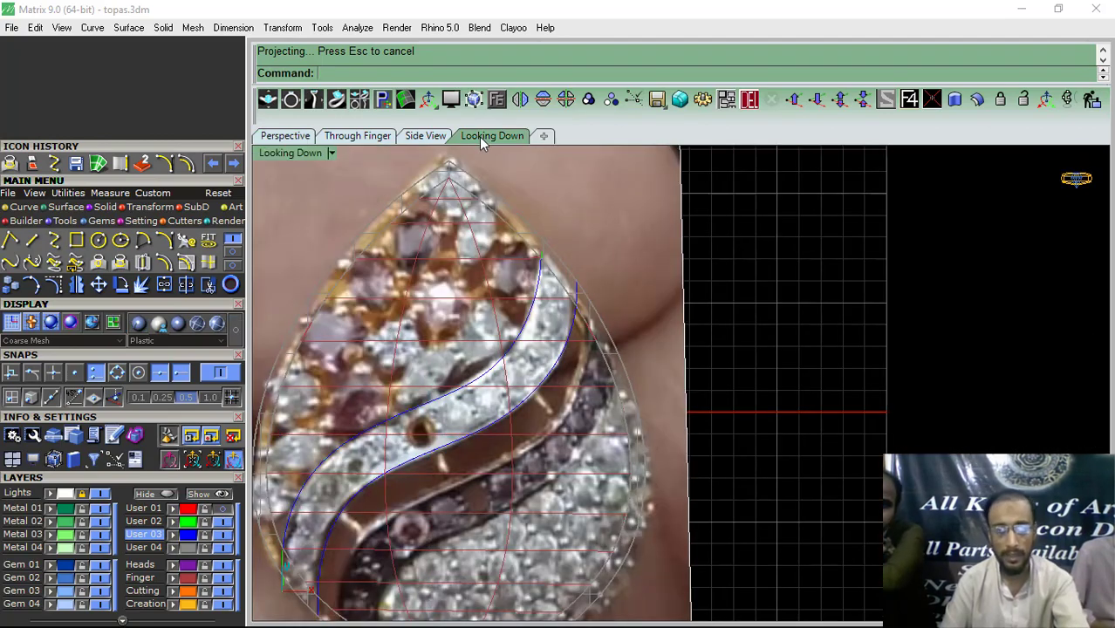
pyautogui.click(283, 137)
pyautogui.moveTo(542, 436); pyautogui.dragTo(597, 377, button='right')
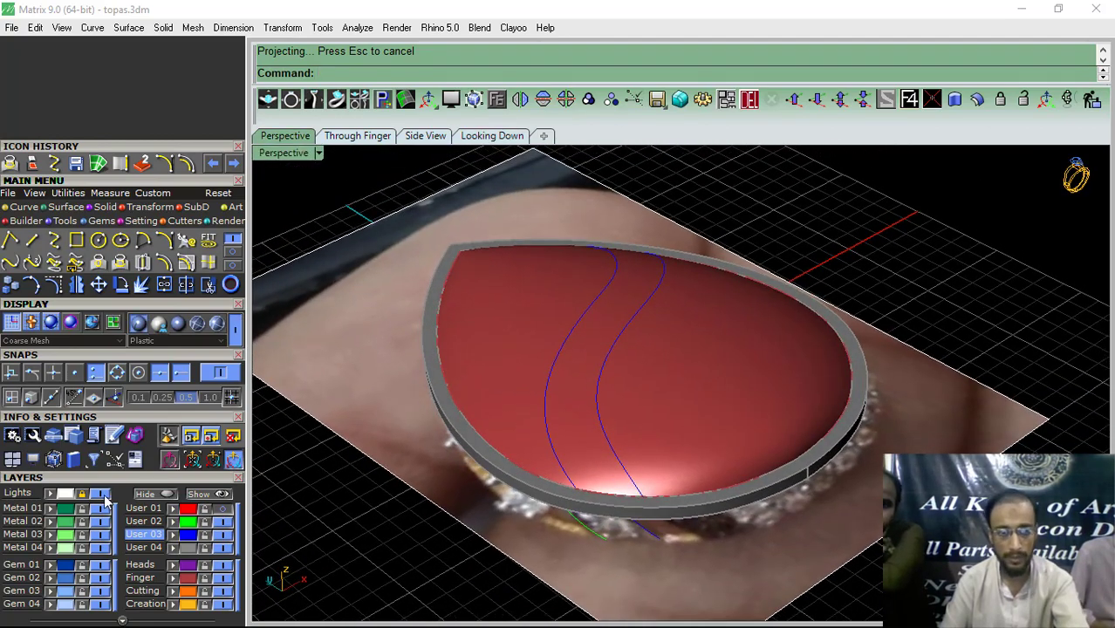
pyautogui.click(101, 494)
pyautogui.moveTo(609, 495); pyautogui.dragTo(635, 461, button='right')
pyautogui.scroll(6, 635, 462)
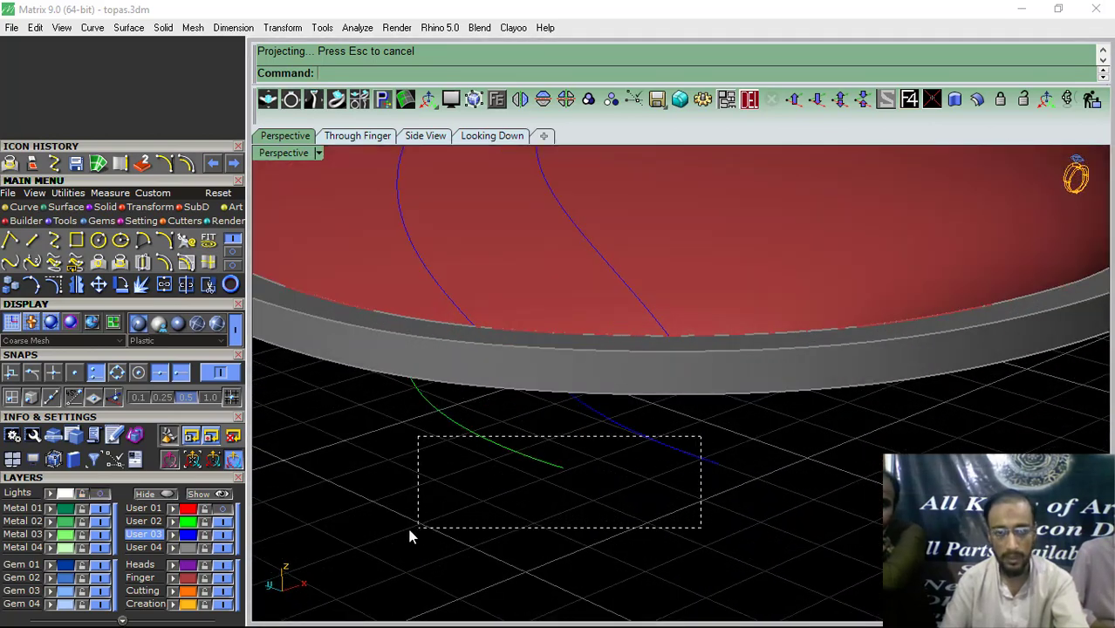
# Step: Move the two flat band curves below the dome to the User 21 layer and hide that layer
pyautogui.moveTo(410, 531); pyautogui.dragTo(410, 528)
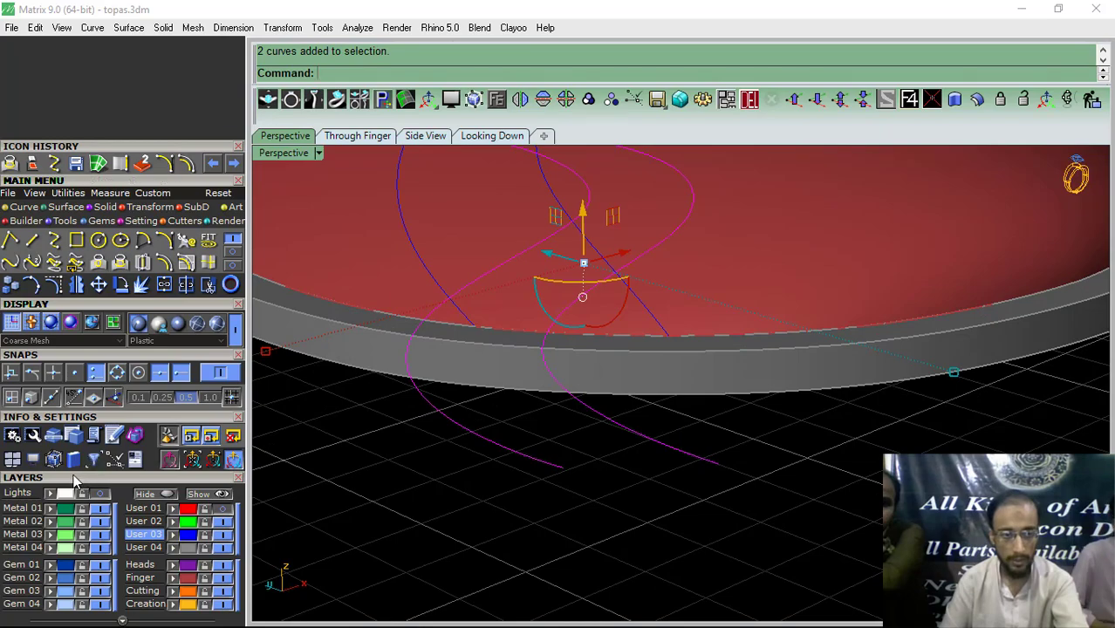
pyautogui.moveTo(73, 477); pyautogui.dragTo(106, 361)
pyautogui.click(237, 538)
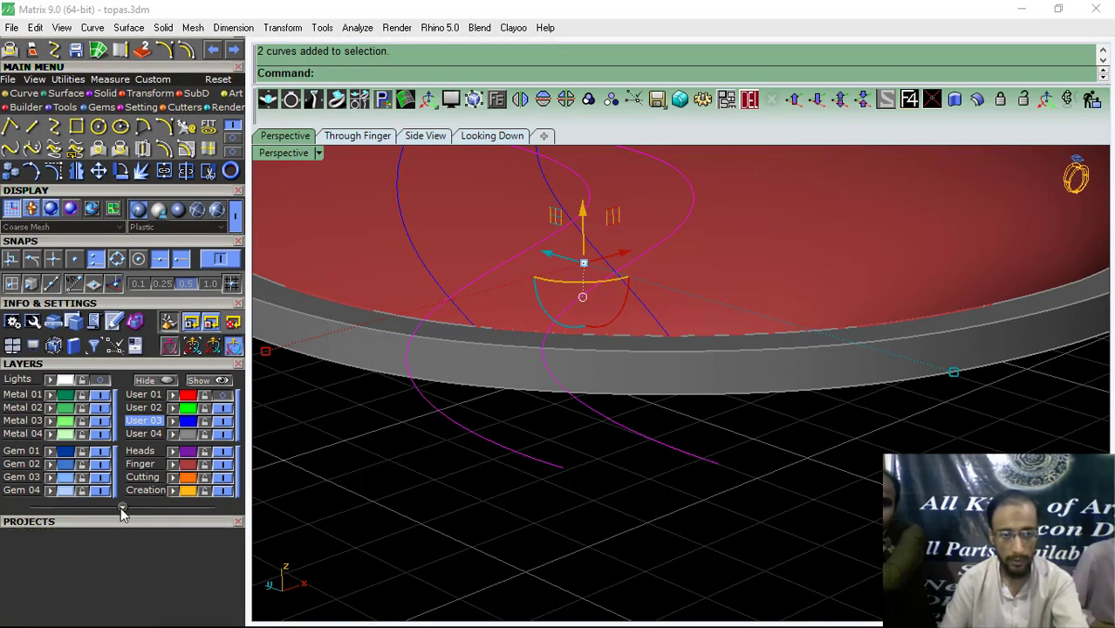
pyautogui.click(122, 510)
pyautogui.click(174, 525)
pyautogui.click(224, 525)
pyautogui.scroll(-8, 641, 385)
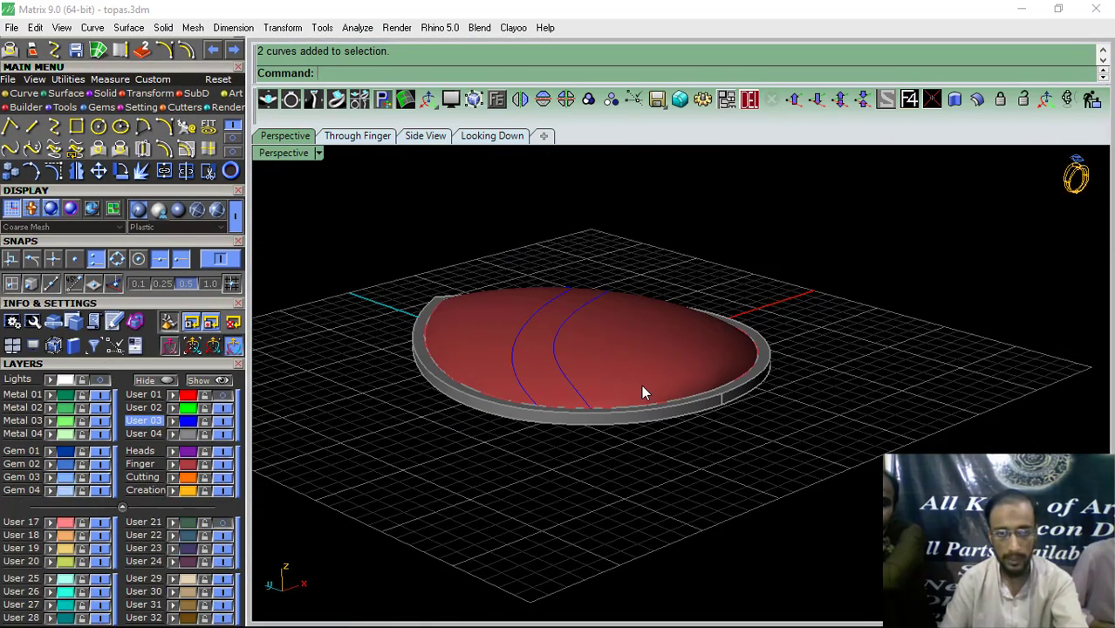
# Step: Inspect the projected band curves on the dome from above and save the file
pyautogui.moveTo(642, 385); pyautogui.dragTo(538, 487, button='right')
pyautogui.scroll(-4, 558, 453)
pyautogui.keyDown('shift'); pyautogui.moveTo(607, 386); pyautogui.dragTo(585, 397, button='right'); pyautogui.keyUp('shift')
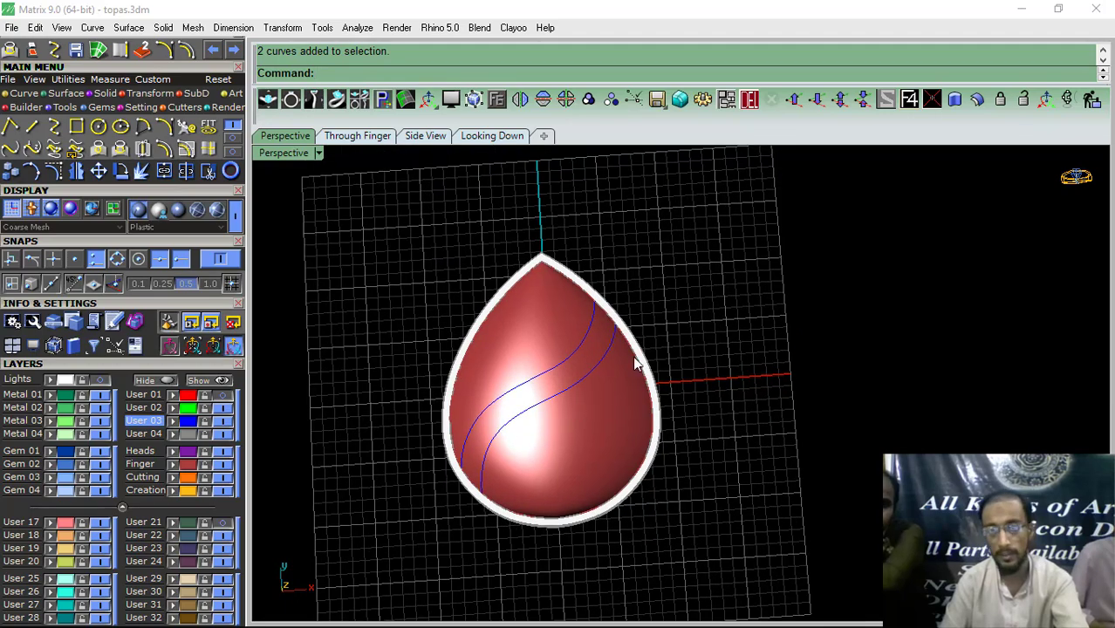
pyautogui.click(658, 101)
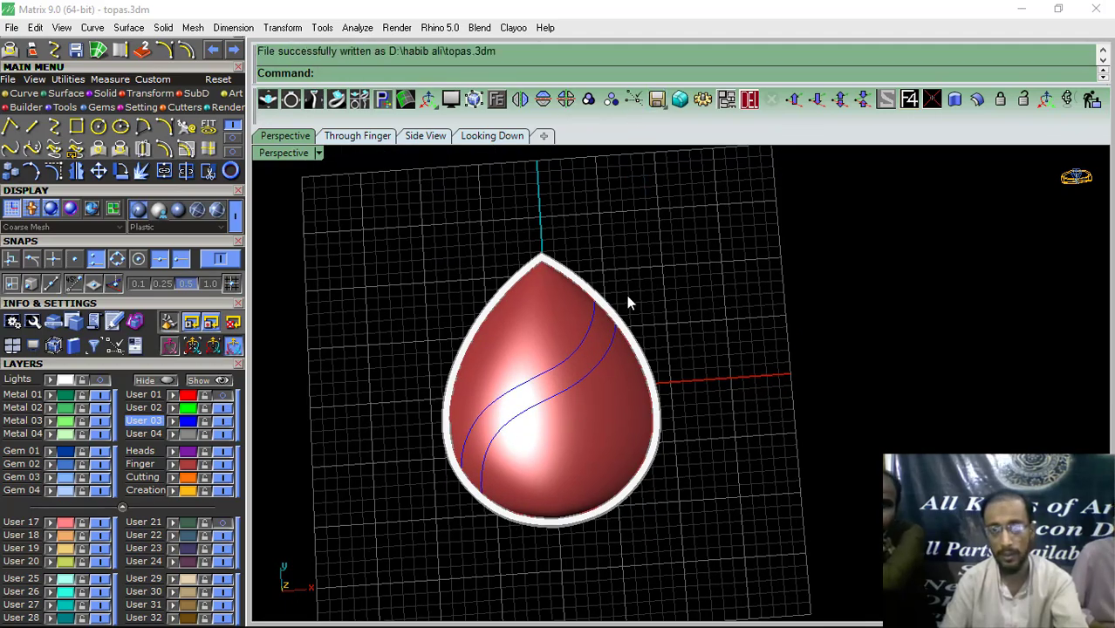
pyautogui.moveTo(578, 454); pyautogui.dragTo(636, 372, button='right')
# Step: Return to the Looking Down view and show the reference picture's Lights layer again, locked
pyautogui.click(489, 136)
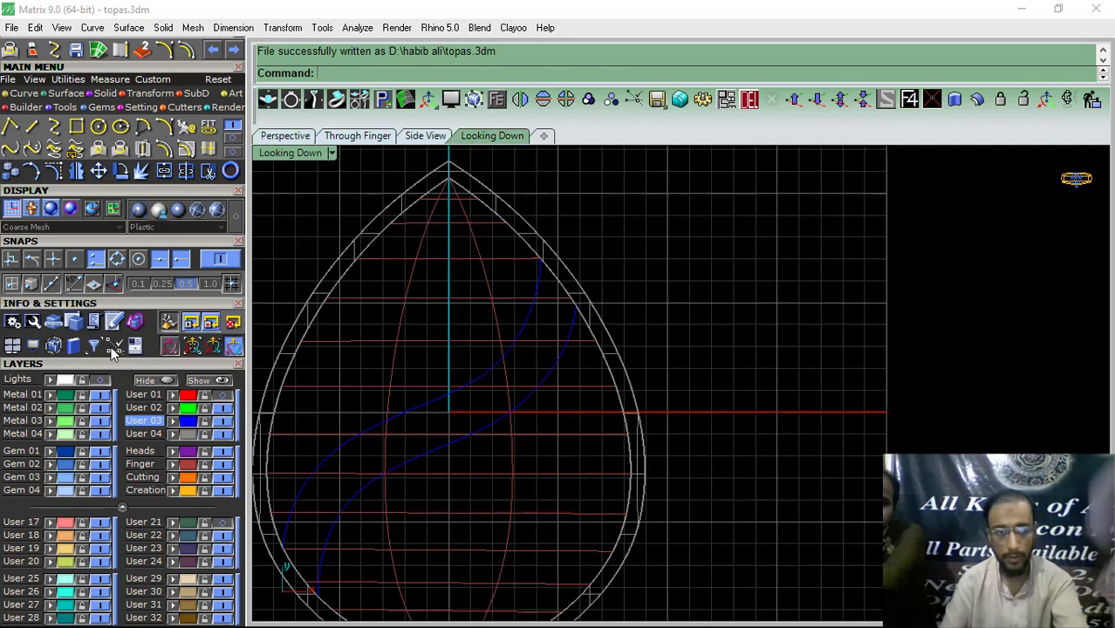
pyautogui.click(82, 382)
pyautogui.moveTo(429, 410); pyautogui.dragTo(492, 328, button='right')
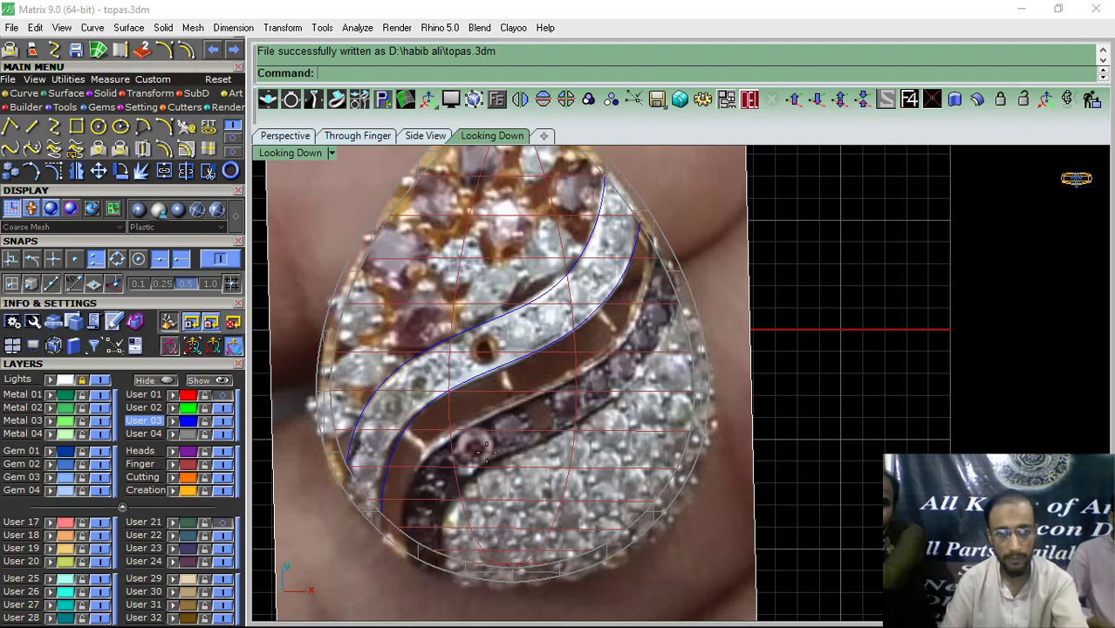
# Step: Start an interpolated curve below the rim and trace the dark stone band's upper edge around the lower bend to the middle
pyautogui.click(54, 126)
pyautogui.scroll(3, 410, 563)
pyautogui.click(392, 554)
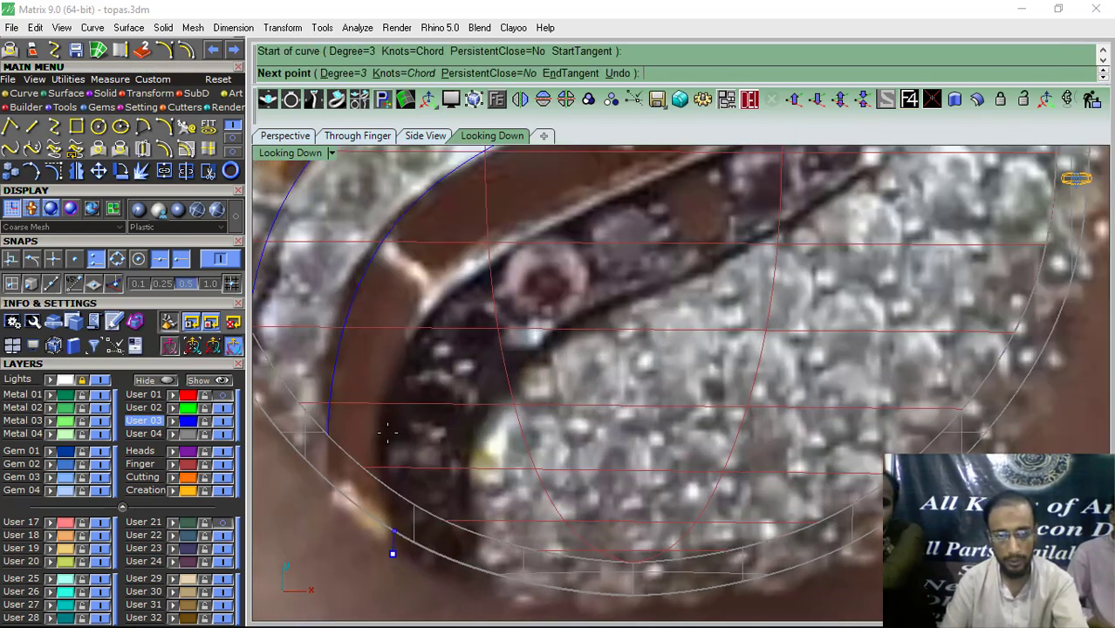
pyautogui.click(384, 424)
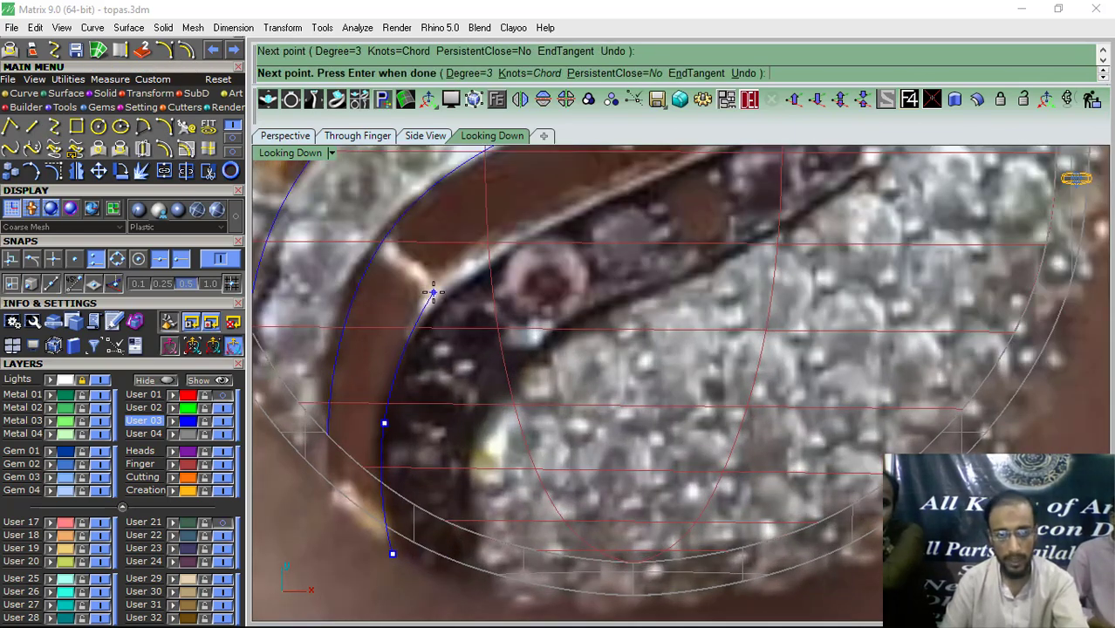
pyautogui.click(432, 293)
pyautogui.moveTo(433, 293); pyautogui.dragTo(307, 438, button='right')
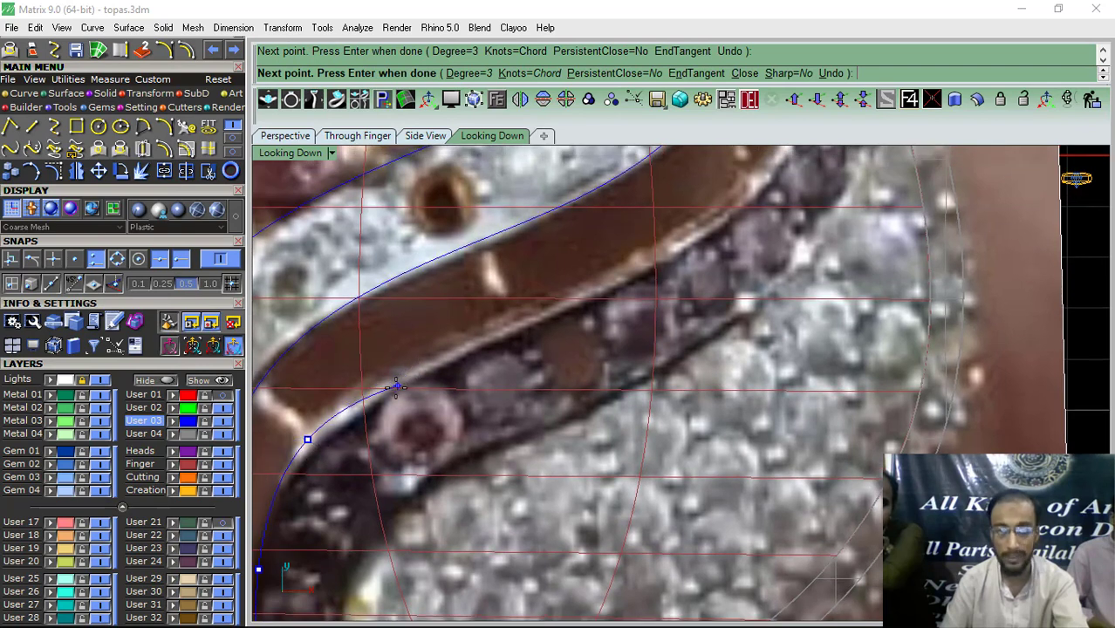
pyautogui.click(395, 387)
pyautogui.click(556, 314)
# Step: Continue the curve along the dark stone band's upper edge to just past the upper rim and finish it
pyautogui.moveTo(584, 321); pyautogui.dragTo(439, 492, button='right')
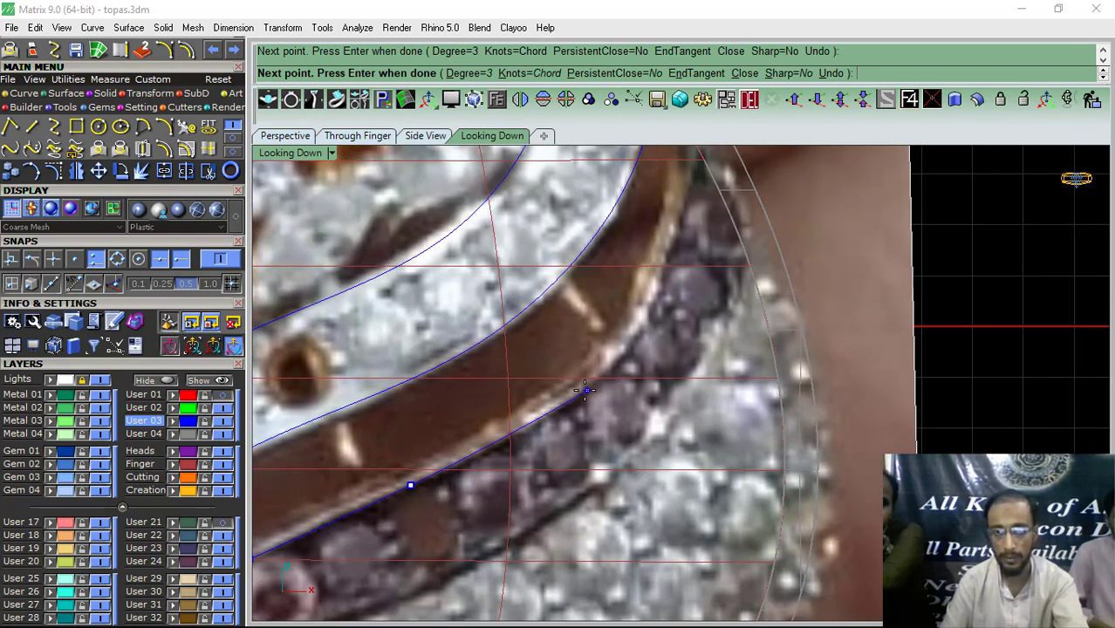
pyautogui.click(570, 394)
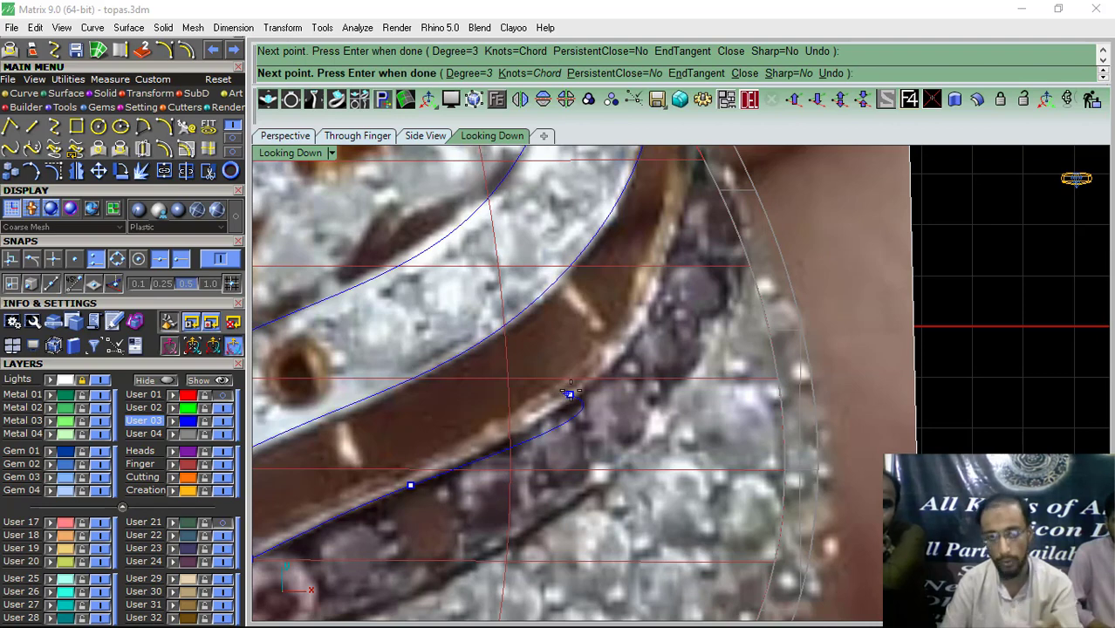
pyautogui.click(596, 377)
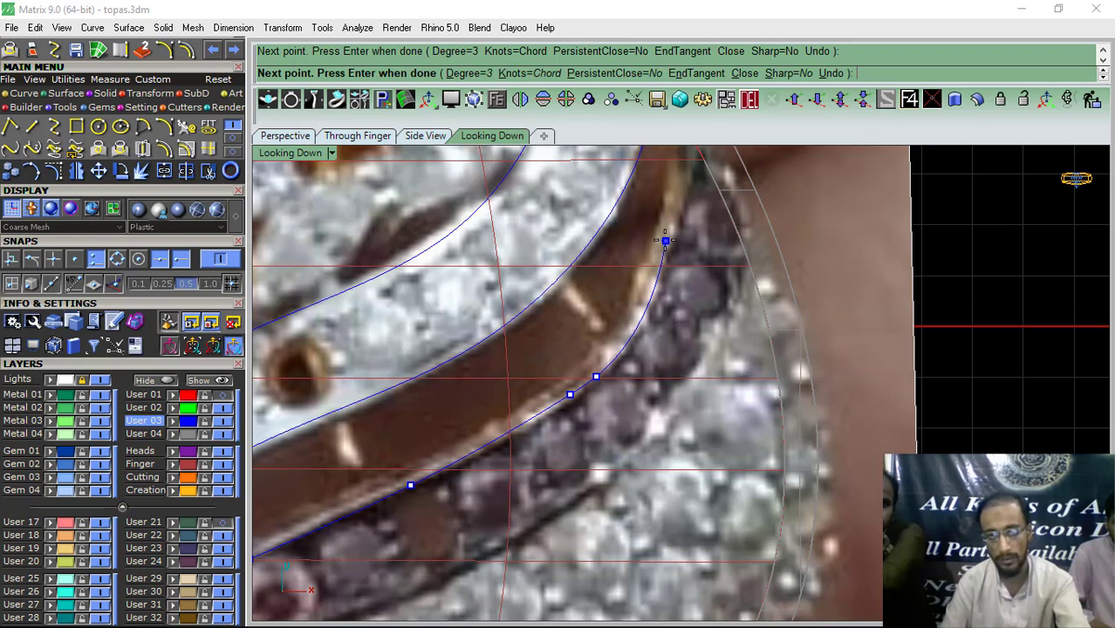
pyautogui.scroll(-3, 666, 241)
pyautogui.scroll(5, 646, 323)
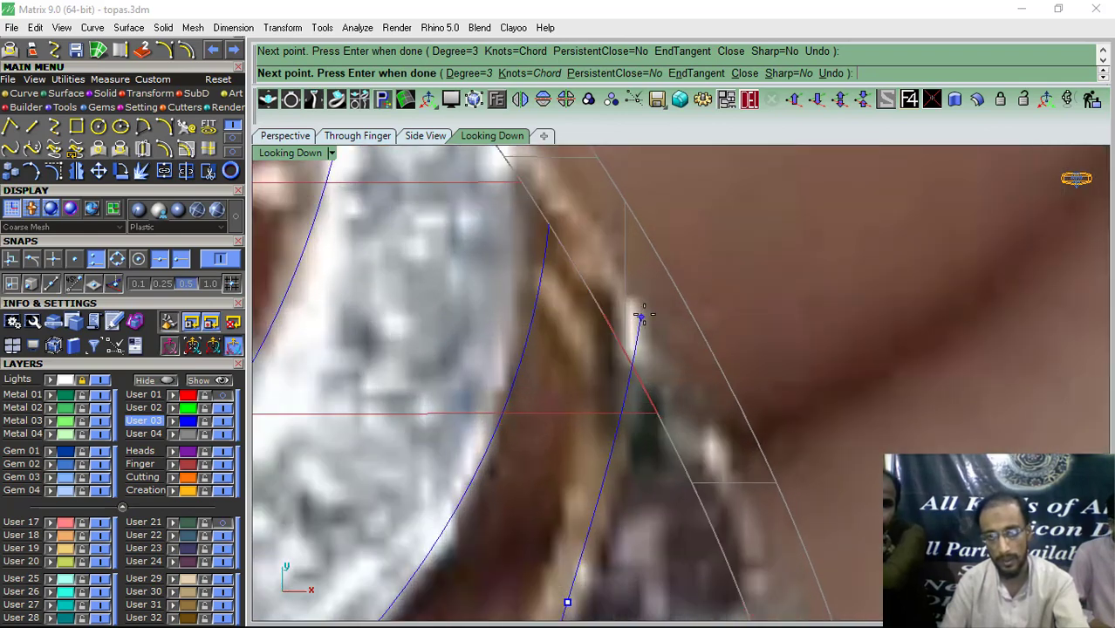
pyautogui.scroll(-4, 638, 316)
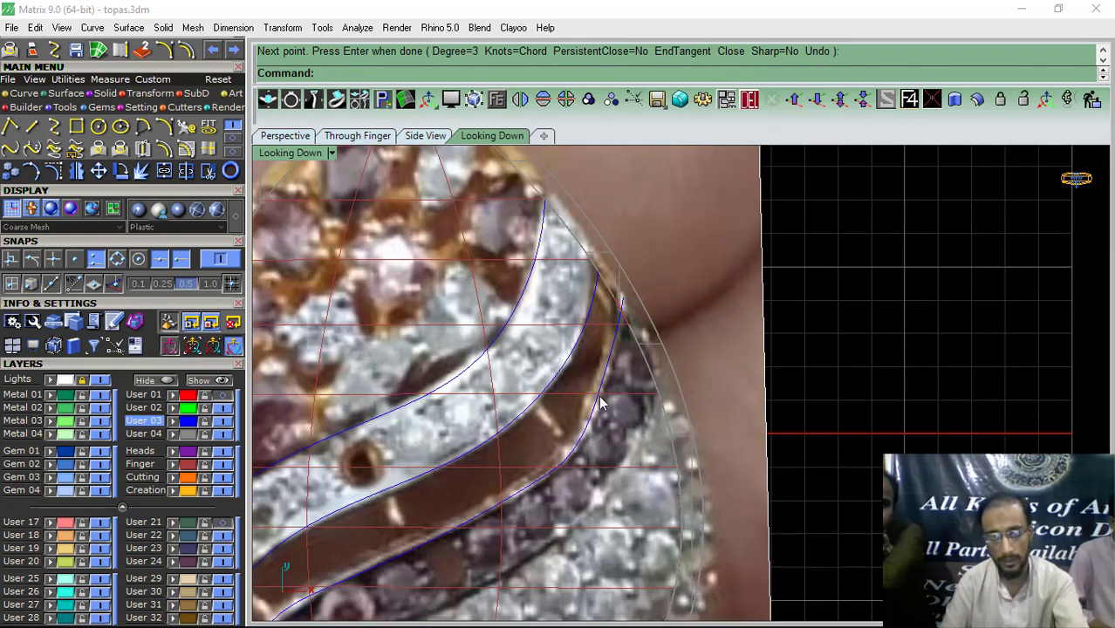
pyautogui.press('Return')
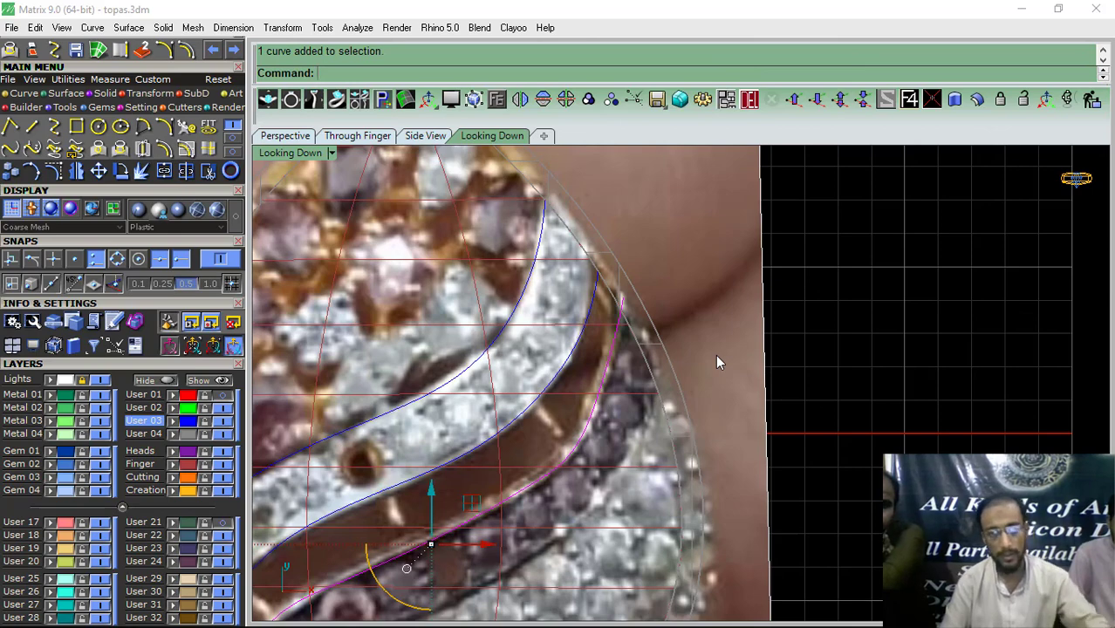
# Step: Show the control points of the newly traced band curve and nudge its upper end point to fit the picture
pyautogui.moveTo(446, 611)
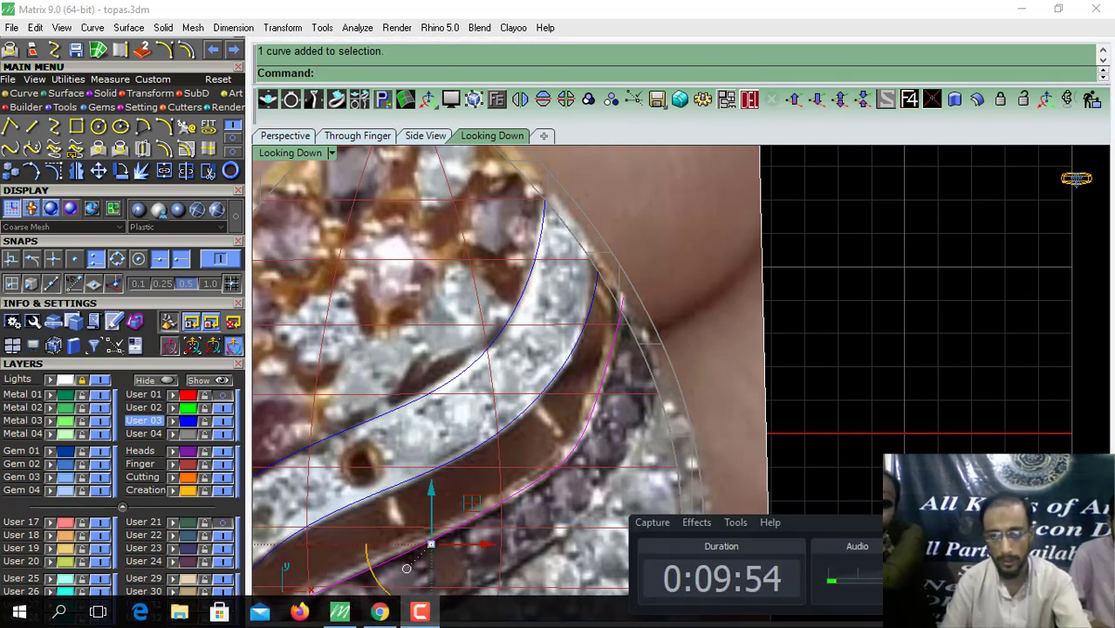
pyautogui.scroll(-5, 425, 355)
pyautogui.moveTo(425, 354); pyautogui.dragTo(544, 326, button='right')
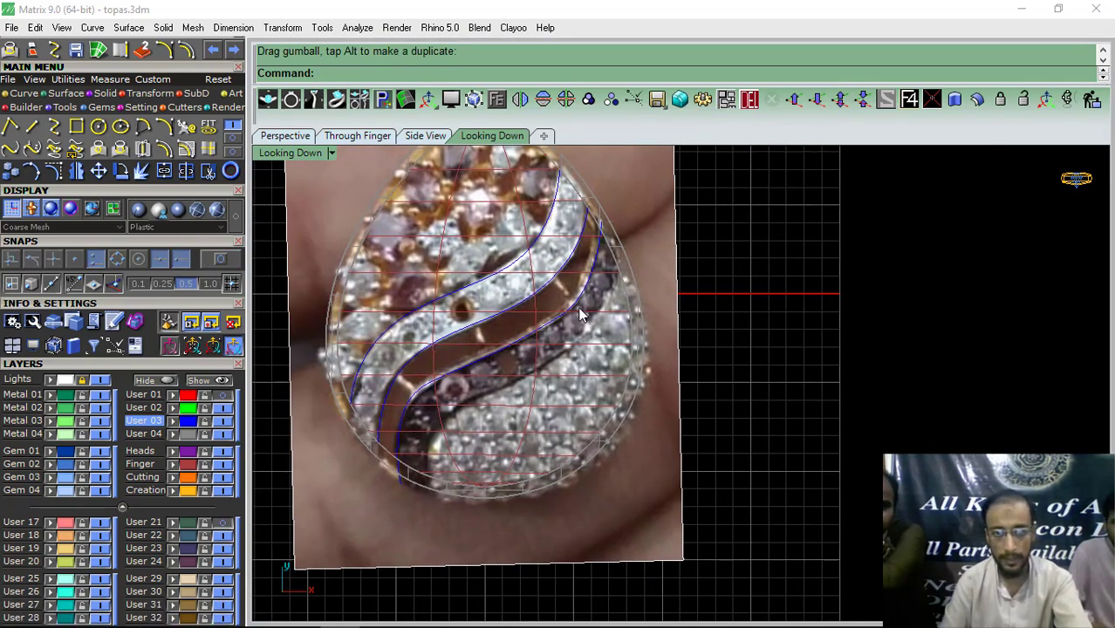
pyautogui.scroll(3, 580, 314)
pyautogui.scroll(-2, 589, 268)
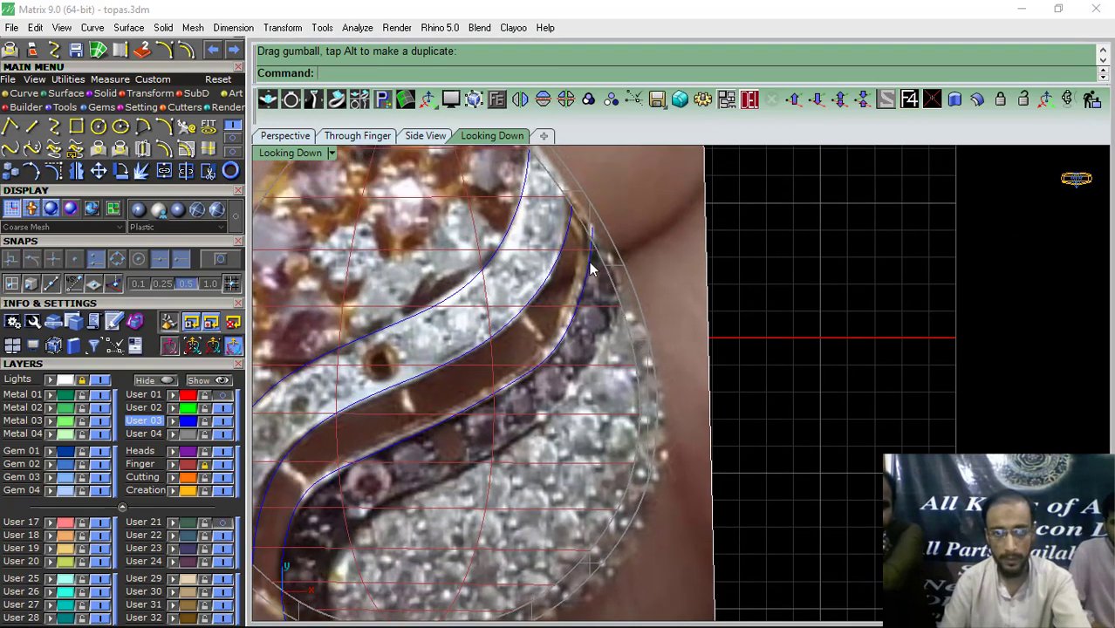
pyautogui.scroll(2, 590, 269)
pyautogui.click(586, 312)
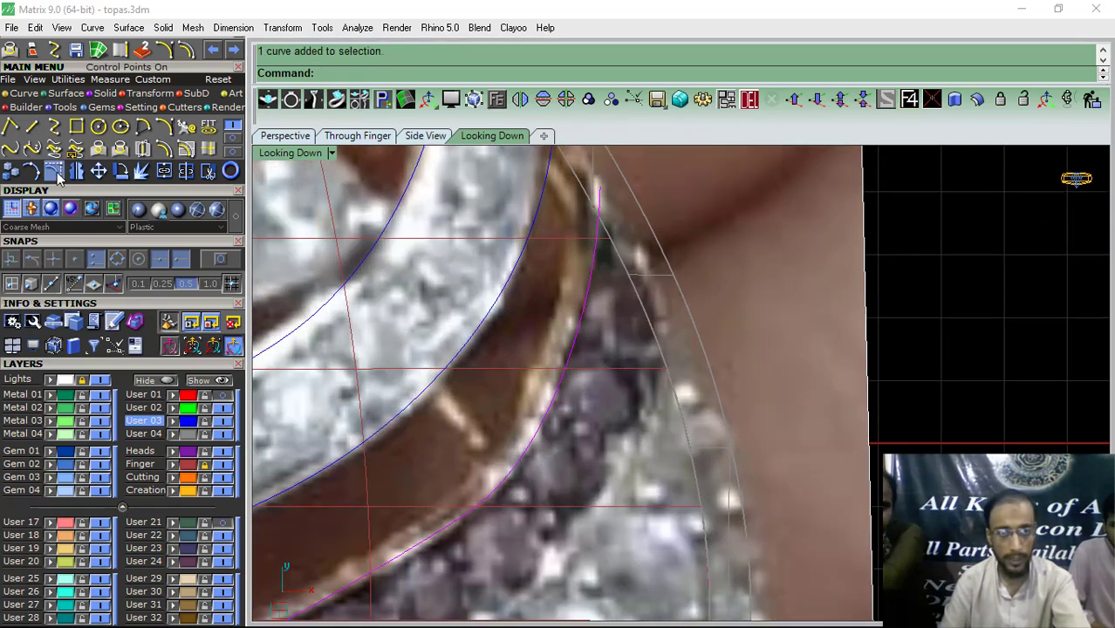
pyautogui.press('F10')
pyautogui.scroll(4, 576, 262)
pyautogui.click(556, 262)
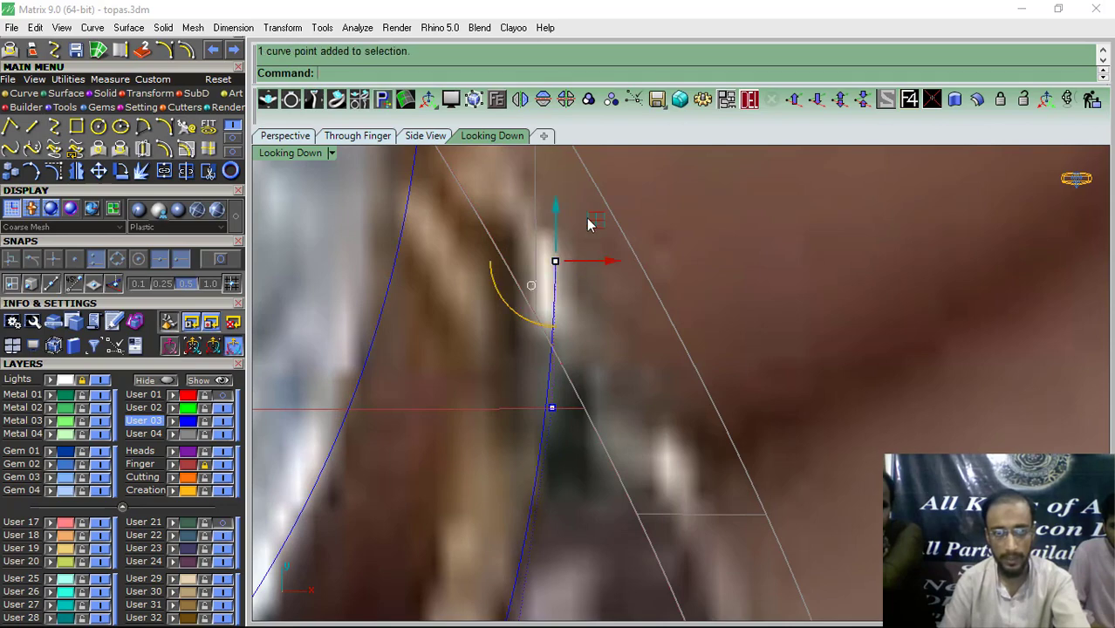
pyautogui.moveTo(586, 219); pyautogui.dragTo(583, 212)
# Step: Adjust the control points around the curve's upper bend to follow the dark band's edge in the picture
pyautogui.scroll(-4, 569, 214)
pyautogui.moveTo(545, 431); pyautogui.dragTo(560, 385, button='right')
pyautogui.scroll(2, 559, 385)
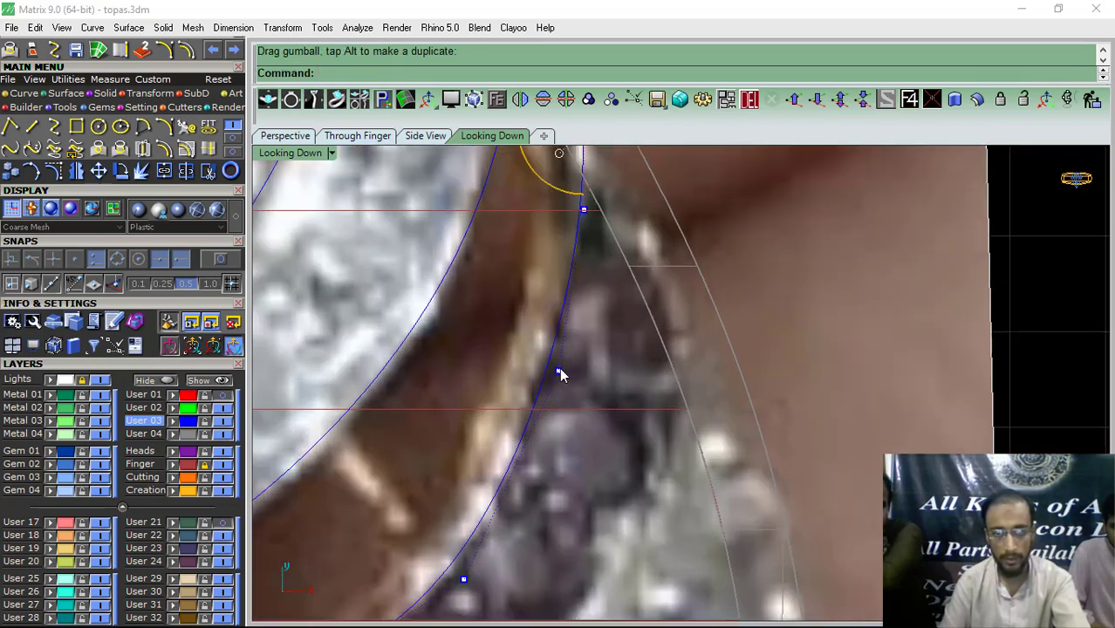
pyautogui.click(554, 368)
pyautogui.click(816, 237)
pyautogui.scroll(-4, 555, 281)
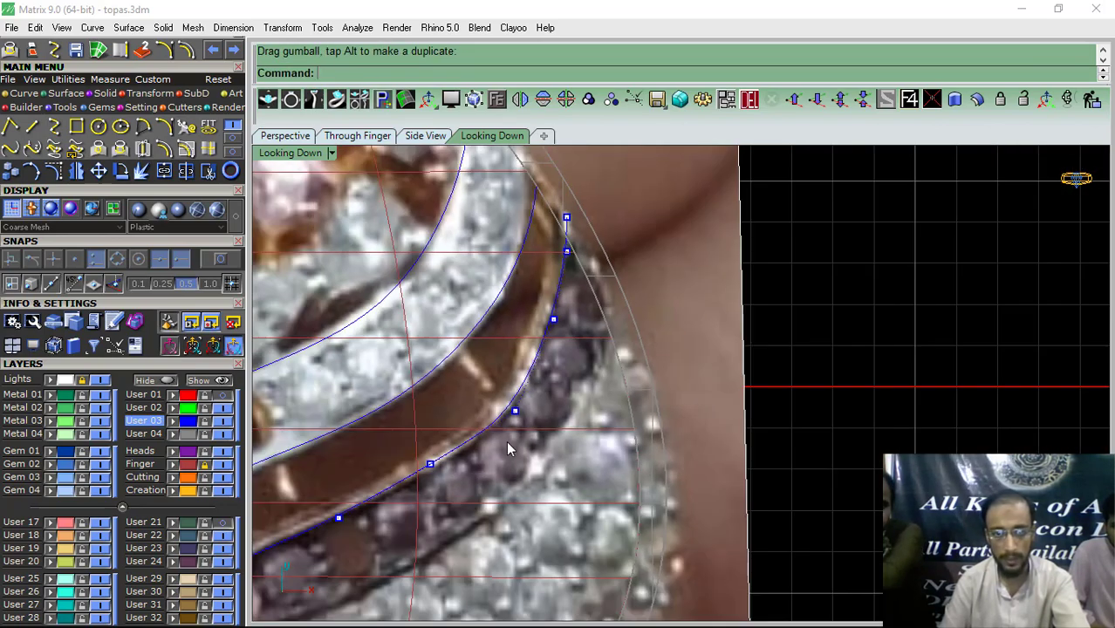
pyautogui.moveTo(512, 447); pyautogui.dragTo(567, 384, button='right')
pyautogui.scroll(4, 574, 349)
pyautogui.click(561, 342)
pyautogui.moveTo(603, 296); pyautogui.dragTo(603, 285)
pyautogui.click(659, 301)
pyautogui.scroll(-4, 582, 268)
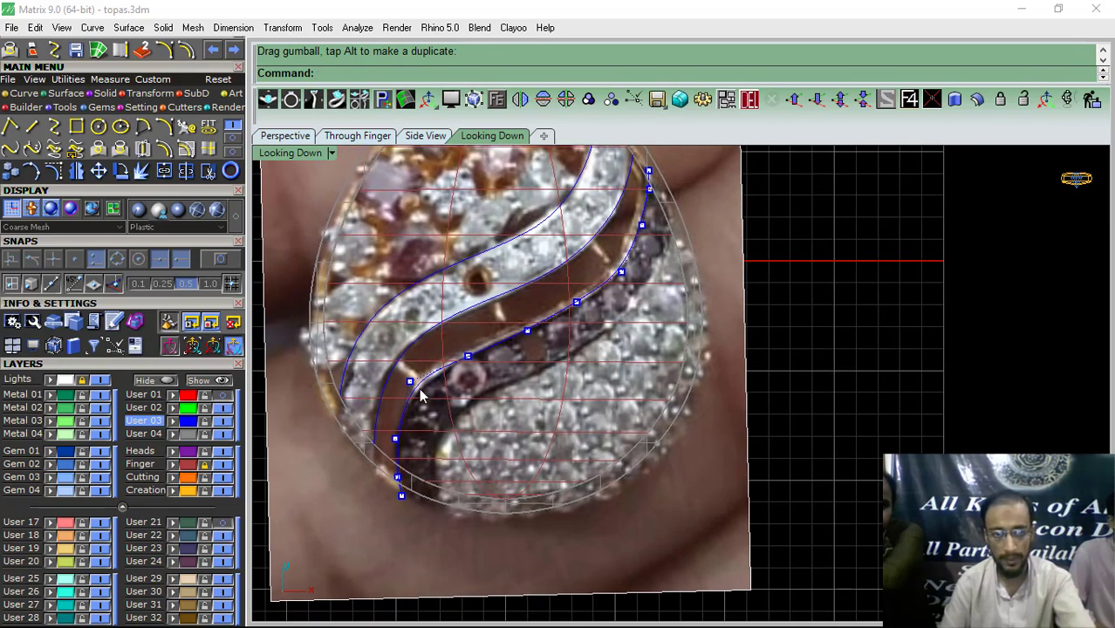
# Step: Move the control point at the curve's lower bend inward to match the band's edge
pyautogui.scroll(5, 419, 395)
pyautogui.click(402, 381)
pyautogui.moveTo(438, 340); pyautogui.dragTo(451, 345)
pyautogui.scroll(-6, 537, 399)
# Step: Fine-tune the control points on the curve's lower end where it crosses the rim
pyautogui.moveTo(586, 373); pyautogui.dragTo(581, 359, button='right')
pyautogui.scroll(5, 581, 360)
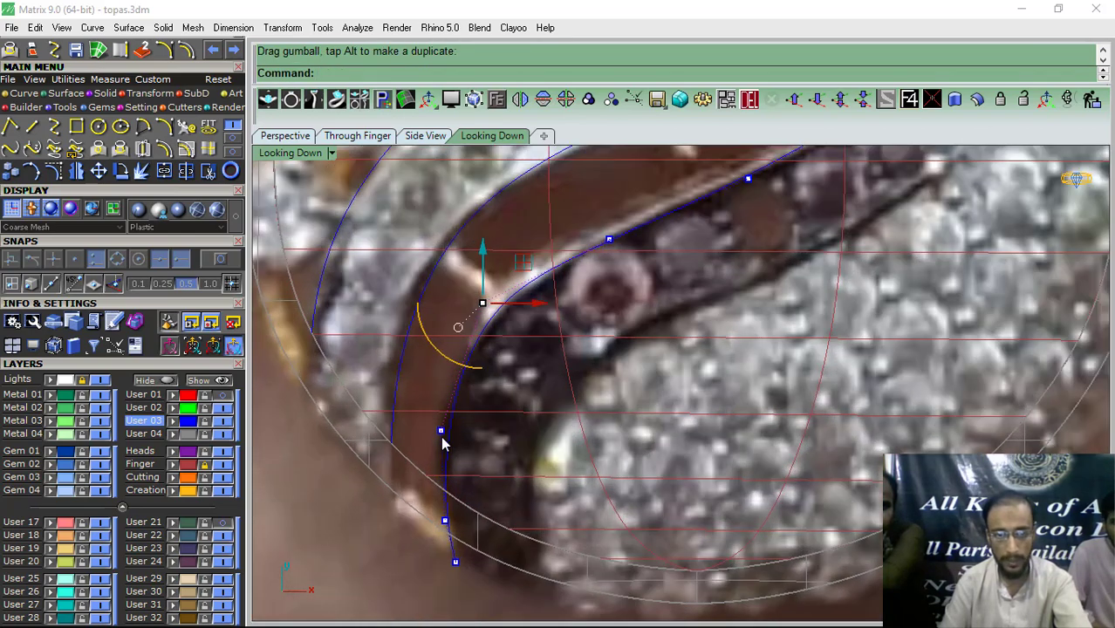
pyautogui.click(437, 426)
pyautogui.moveTo(475, 389); pyautogui.dragTo(475, 389)
pyautogui.moveTo(497, 515); pyautogui.dragTo(498, 417, button='right')
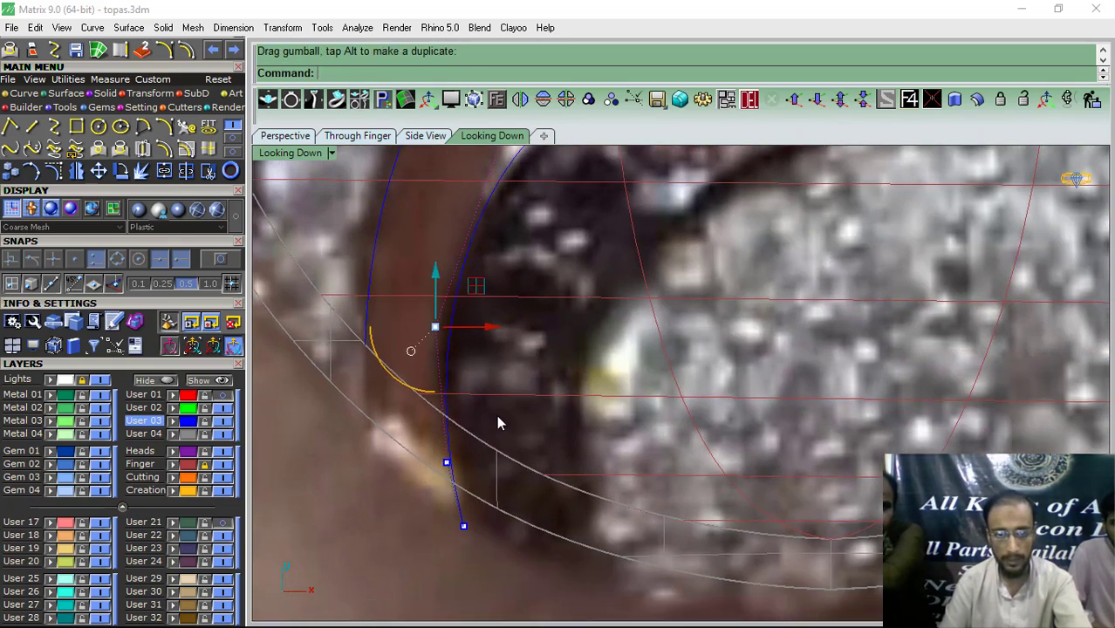
pyautogui.click(447, 463)
pyautogui.moveTo(492, 424); pyautogui.dragTo(487, 424)
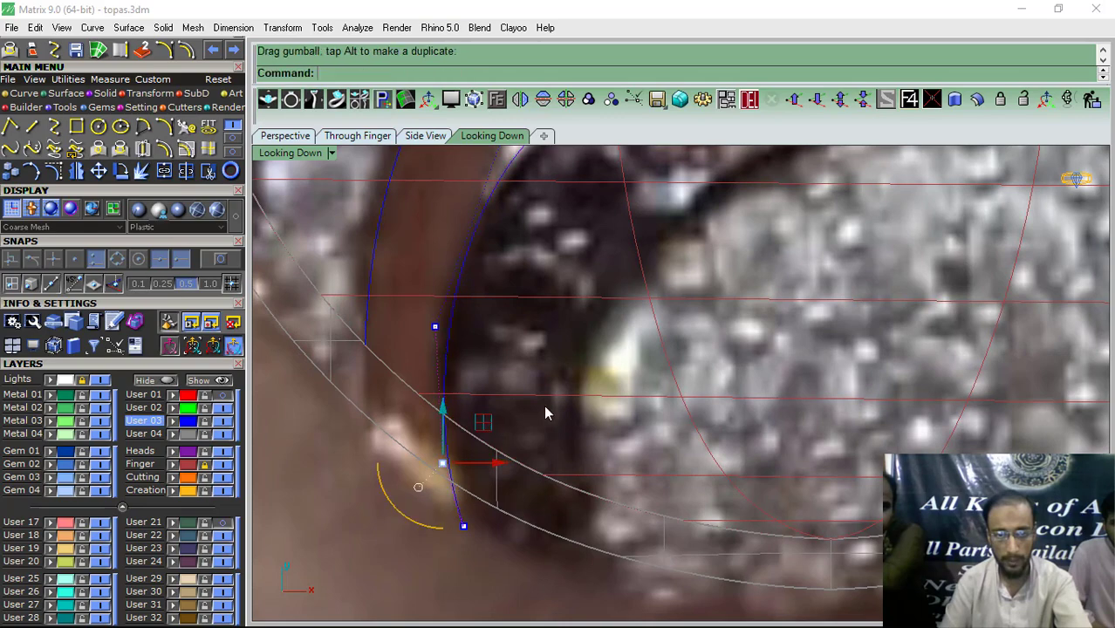
pyautogui.click(544, 405)
# Step: Adjust the control points along the curve's middle stretch to fit the band edge, and hide the control points
pyautogui.scroll(-7, 558, 392)
pyautogui.moveTo(577, 253); pyautogui.dragTo(554, 359, button='right')
pyautogui.scroll(6, 551, 358)
pyautogui.click(570, 377)
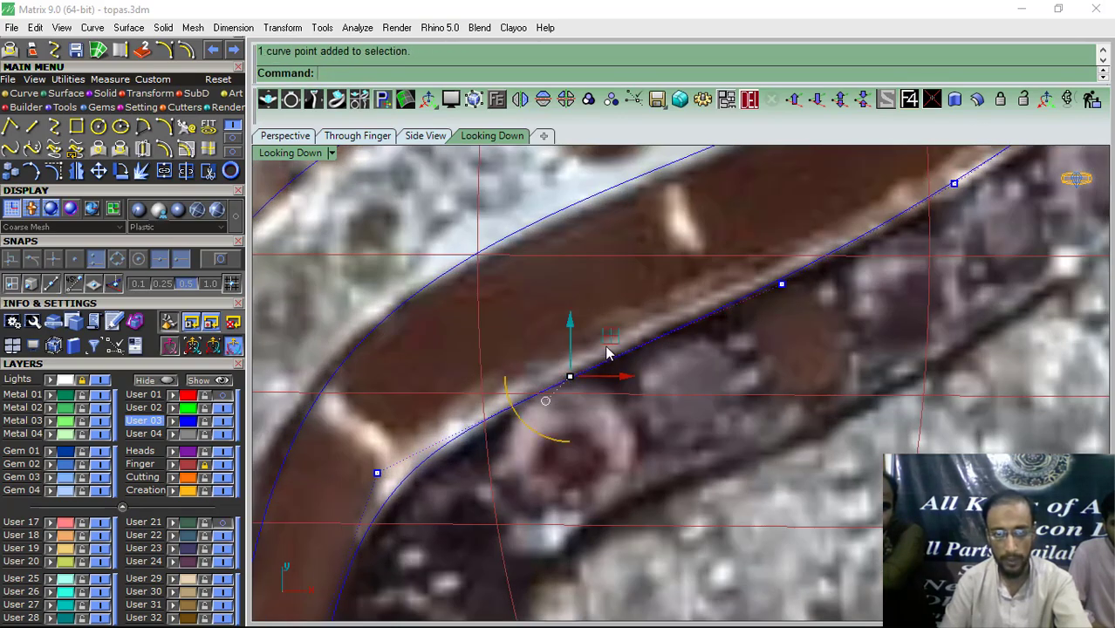
pyautogui.moveTo(615, 328); pyautogui.dragTo(561, 424, button='right')
pyautogui.click(726, 377)
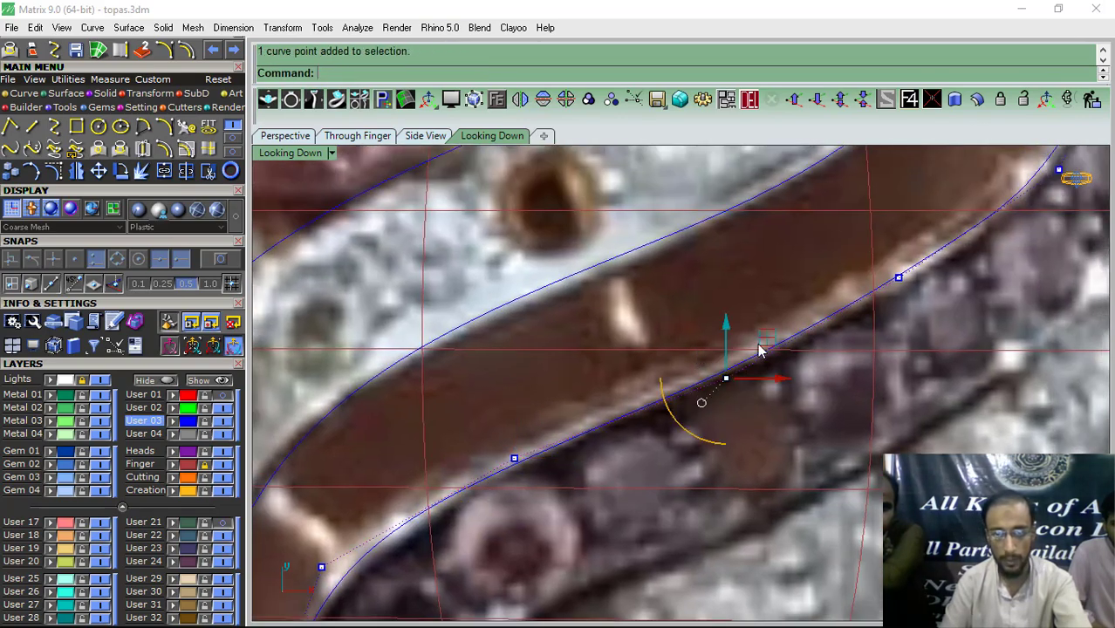
pyautogui.press('Escape')
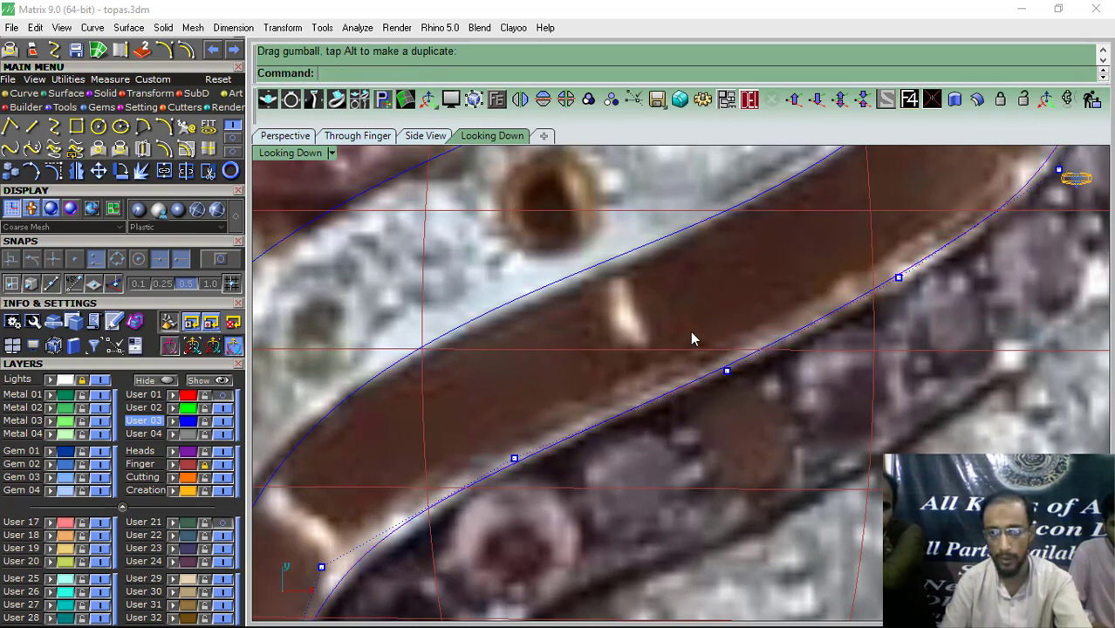
pyautogui.scroll(-5, 691, 331)
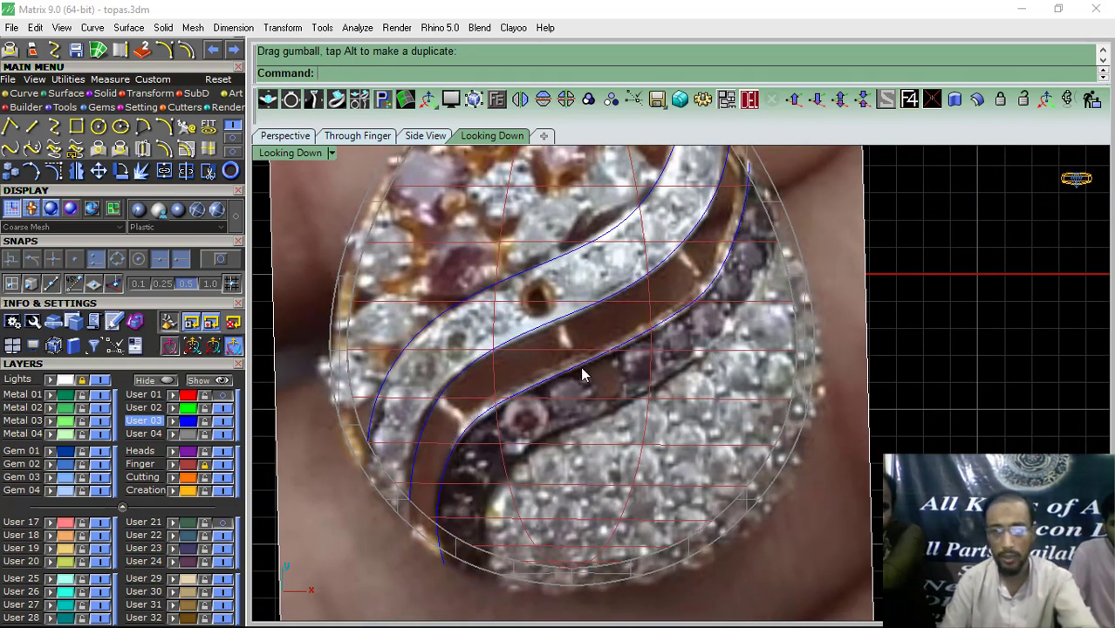
# Step: Offset the adjusted band curve by 2 toward the lower pavé area to form the dark stone band's other edge
pyautogui.click(580, 367)
pyautogui.click(165, 148)
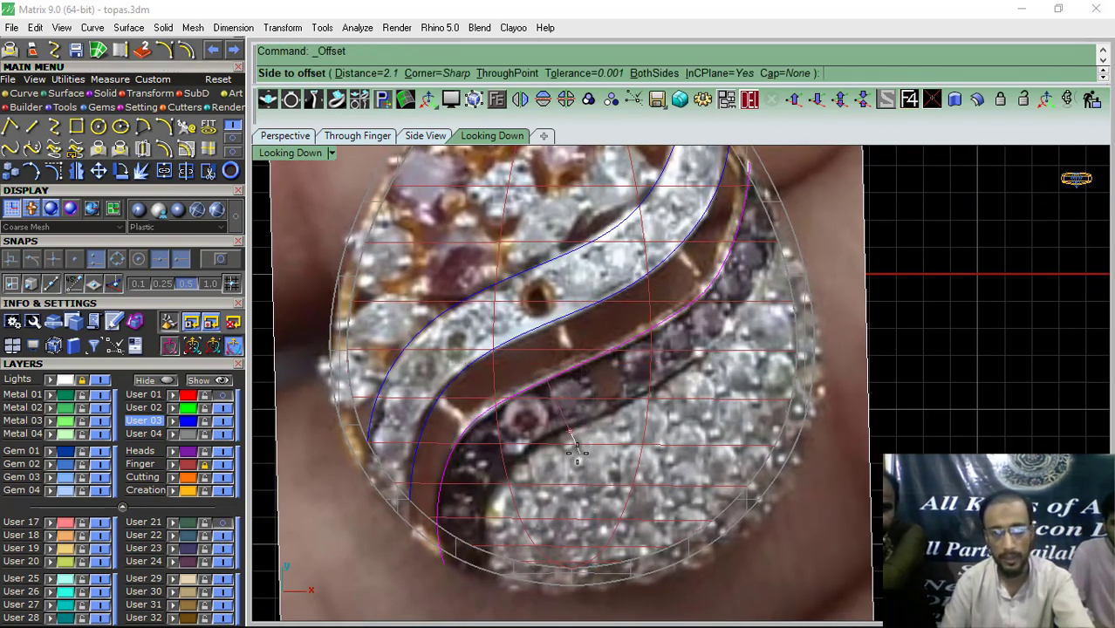
pyautogui.scroll(5, 572, 446)
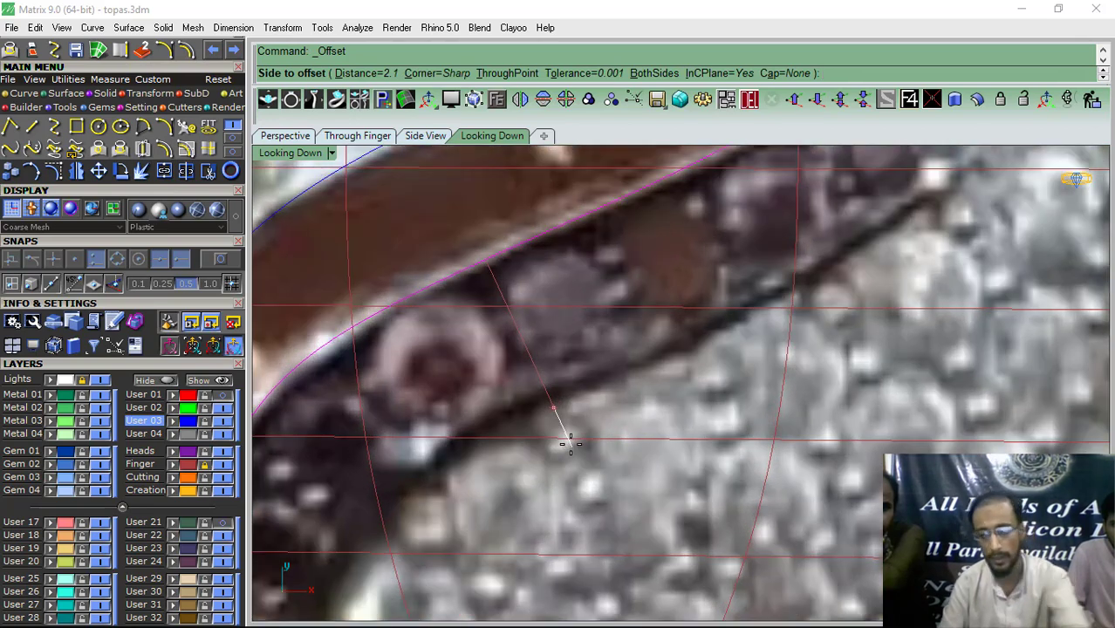
pyautogui.press('Return')
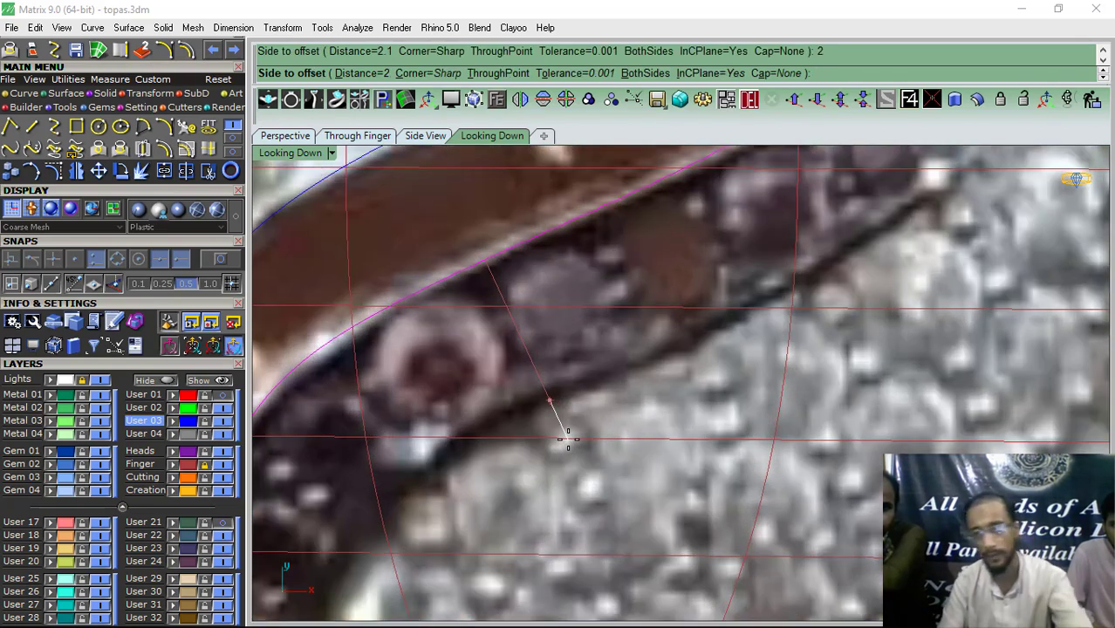
pyautogui.click(567, 439)
pyautogui.scroll(-8, 568, 438)
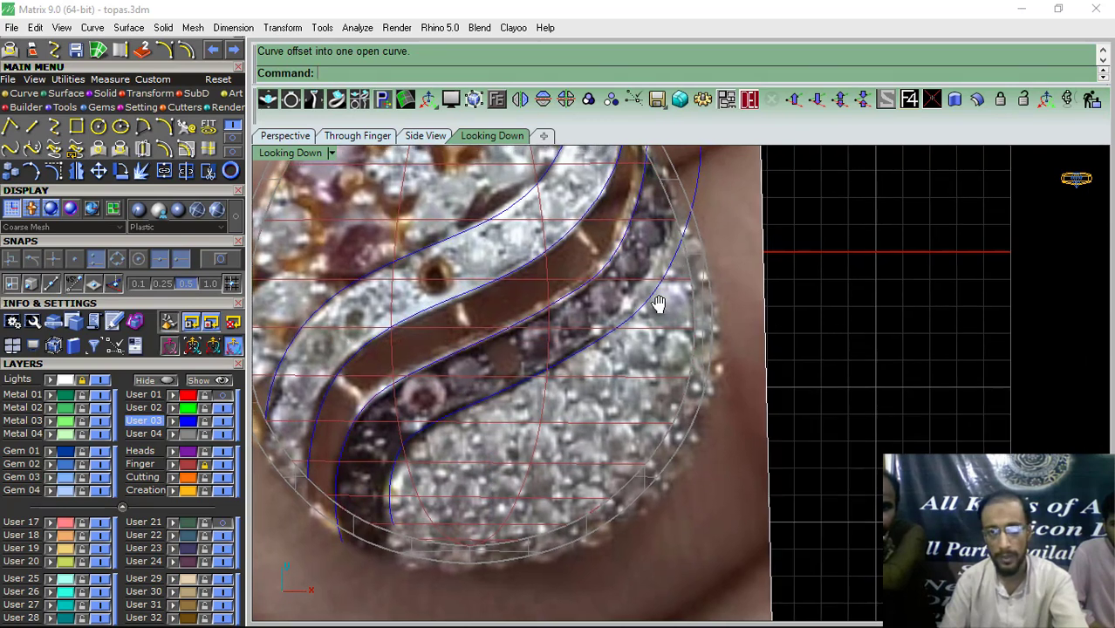
# Step: Turn object snaps back on for drawing an interpolated curve over the offset band edge
pyautogui.moveTo(659, 302); pyautogui.dragTo(644, 384, button='right')
pyautogui.click(54, 50)
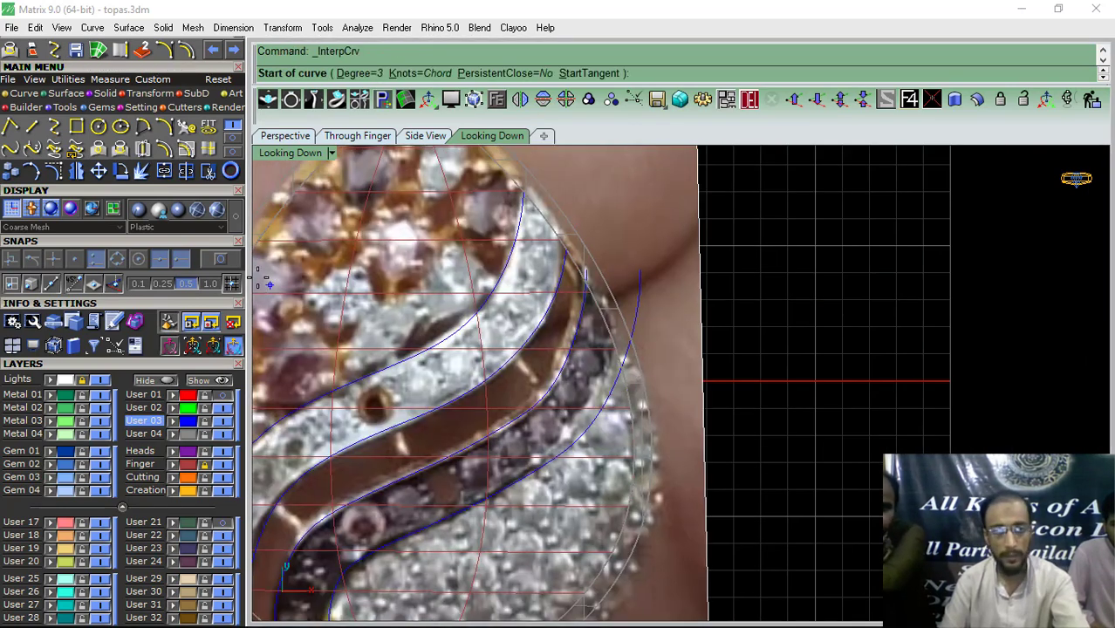
pyautogui.click(214, 261)
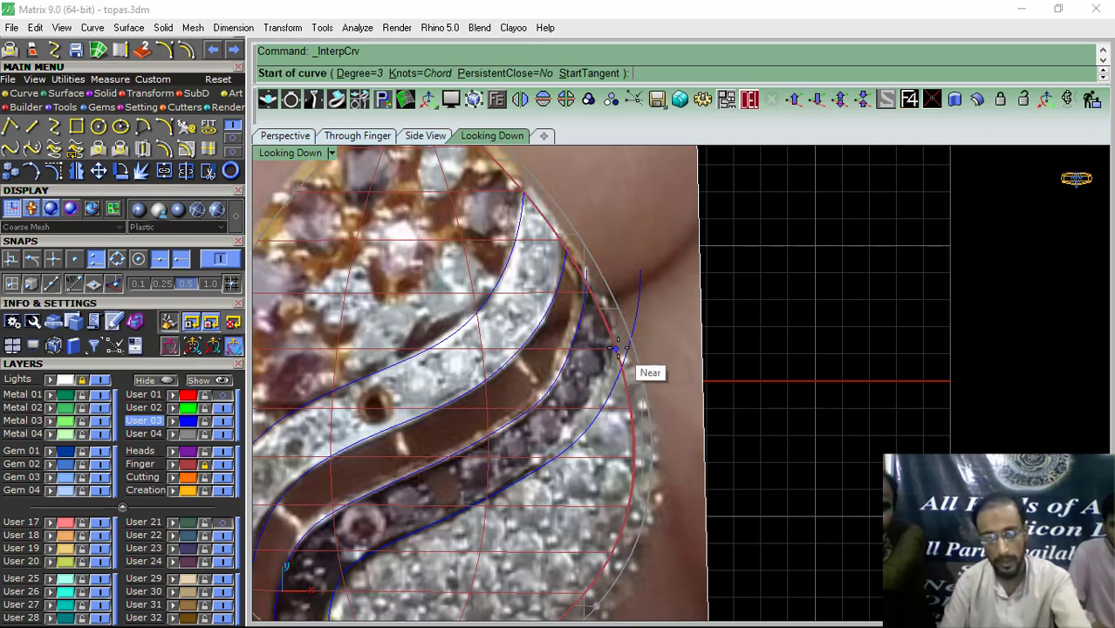
pyautogui.scroll(2, 616, 315)
pyautogui.click(628, 312)
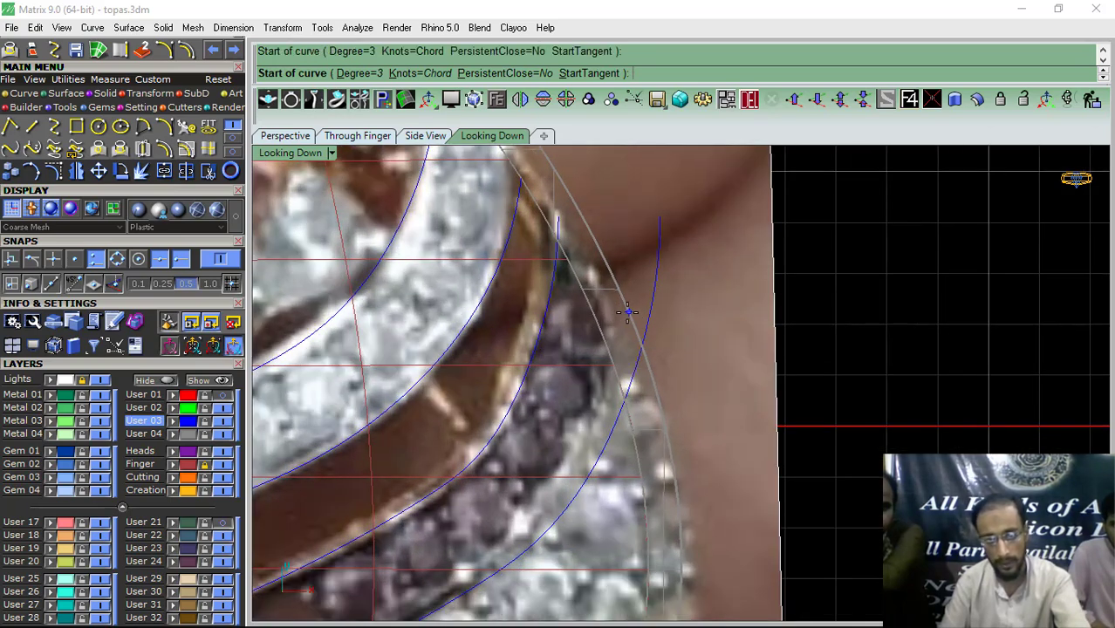
pyautogui.click(583, 484)
pyautogui.scroll(2, 621, 407)
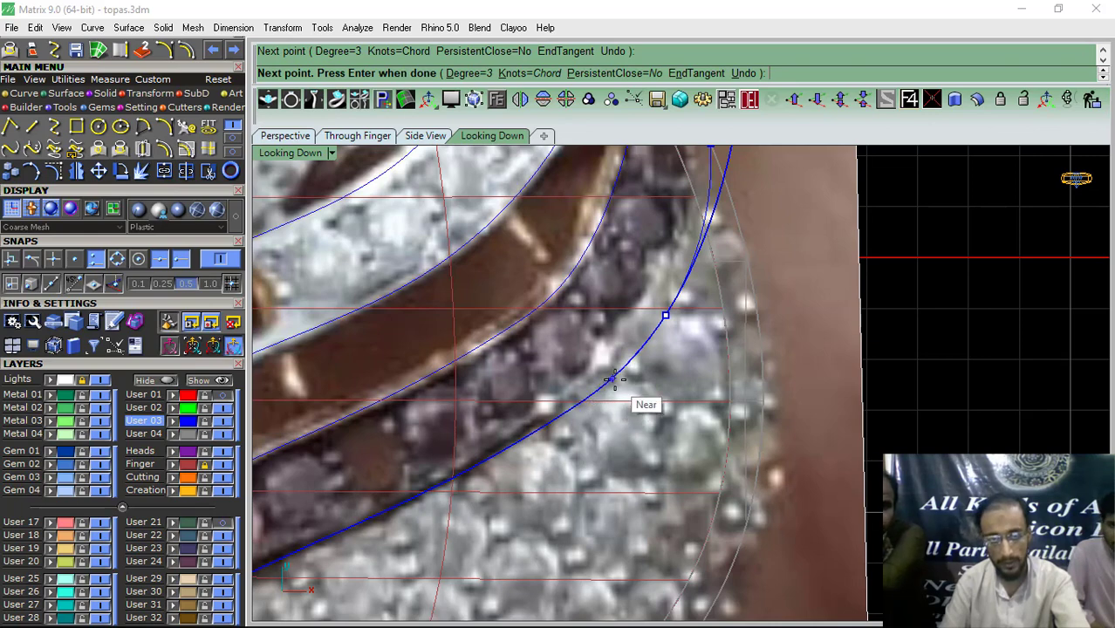
pyautogui.scroll(-4, 613, 379)
pyautogui.hotkey('ctrl', 'z')
pyautogui.scroll(6, 462, 471)
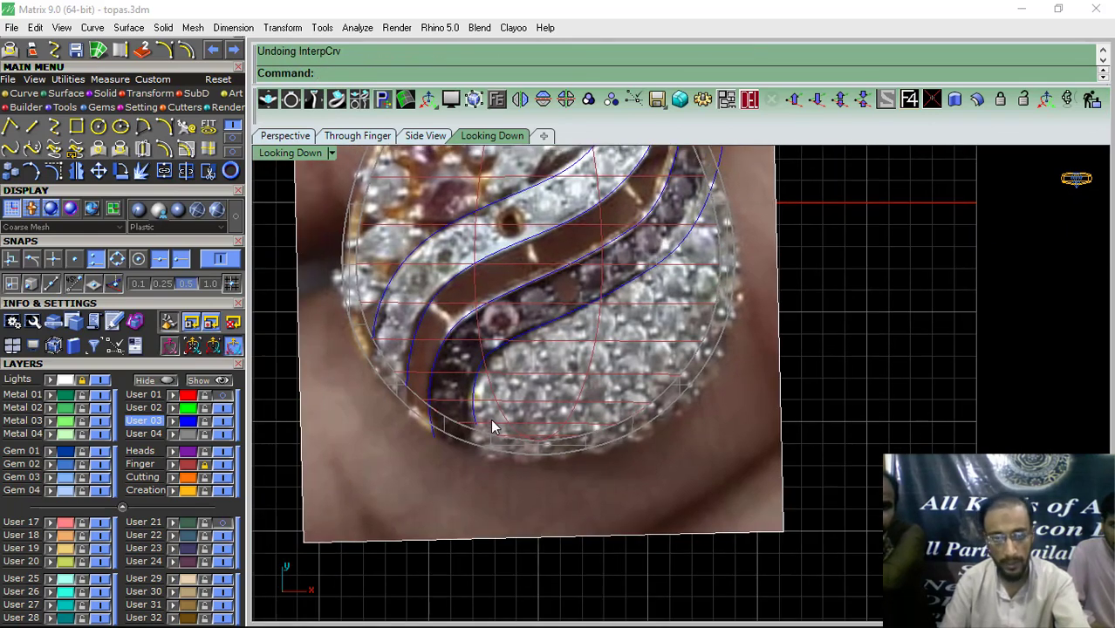
# Step: Start an interpolated curve just outside the lower rim and trace the dark stone band's lower edge through its middle stretch
pyautogui.rightClick(463, 463)
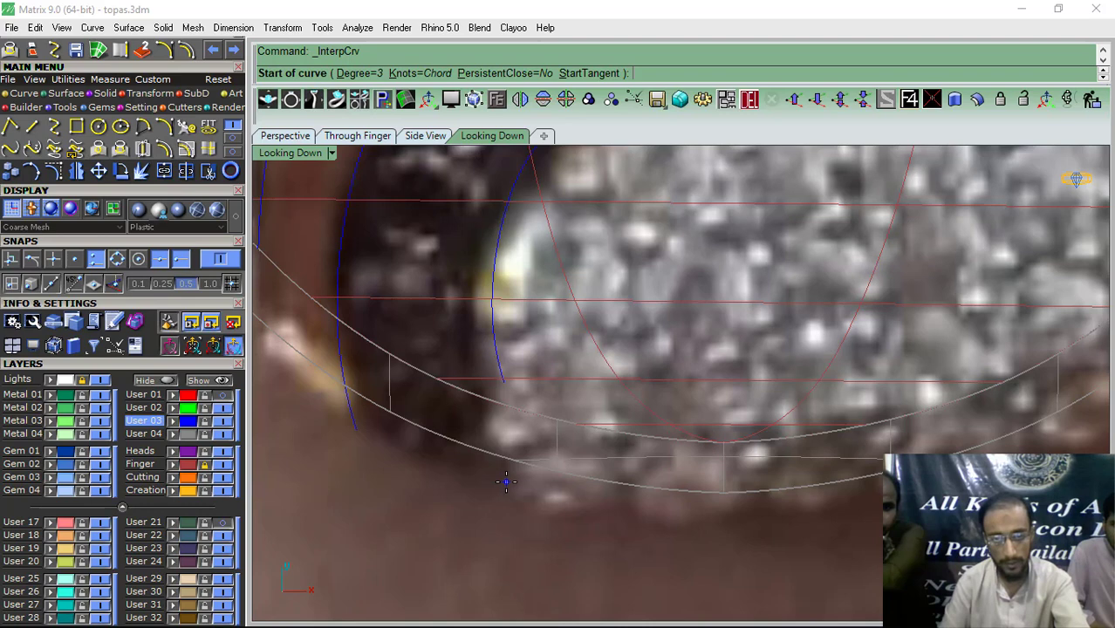
pyautogui.click(506, 481)
pyautogui.click(492, 301)
pyautogui.moveTo(479, 242); pyautogui.dragTo(434, 410, button='right')
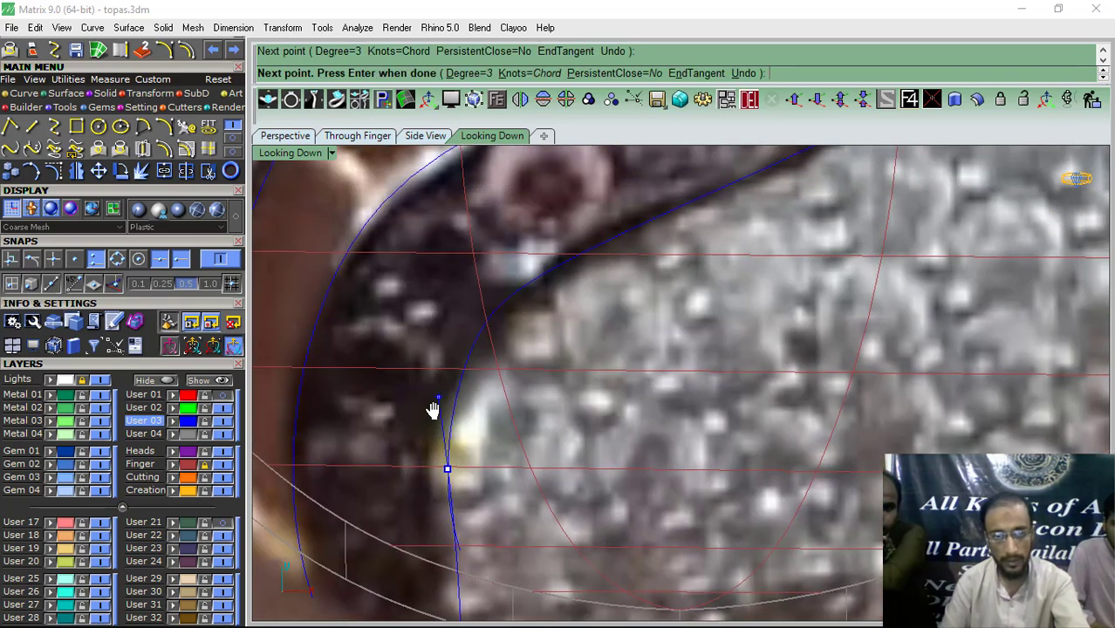
pyautogui.click(465, 364)
pyautogui.click(533, 289)
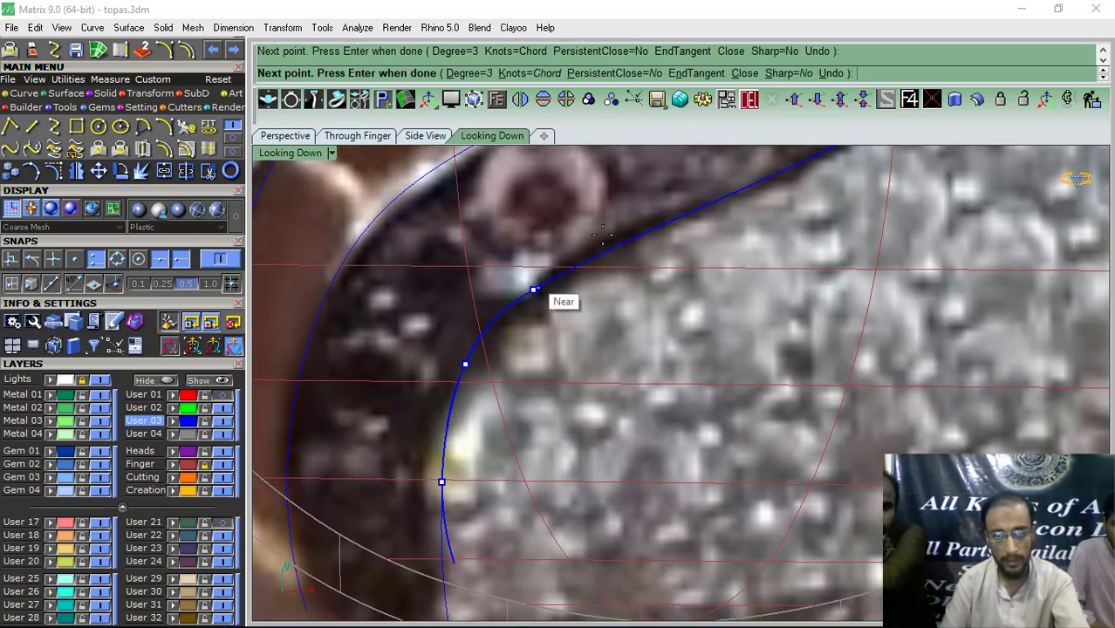
pyautogui.moveTo(602, 235); pyautogui.dragTo(437, 370, button='right')
pyautogui.click(503, 357)
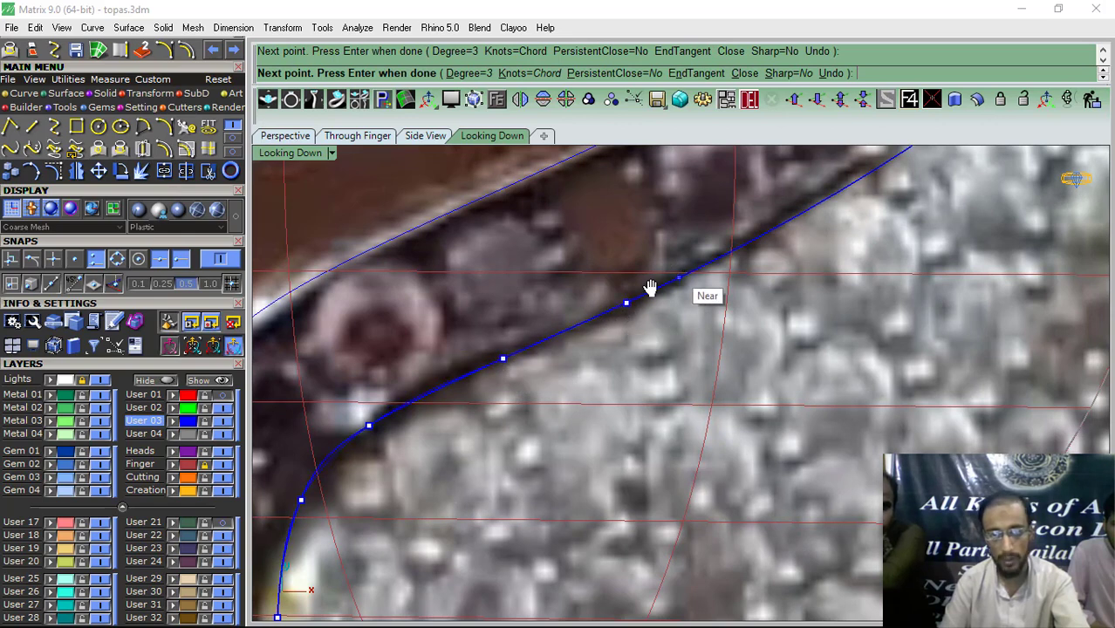
pyautogui.keyDown('shift'); pyautogui.moveTo(650, 287); pyautogui.dragTo(542, 375, button='right'); pyautogui.keyUp('shift')
pyautogui.click(564, 367)
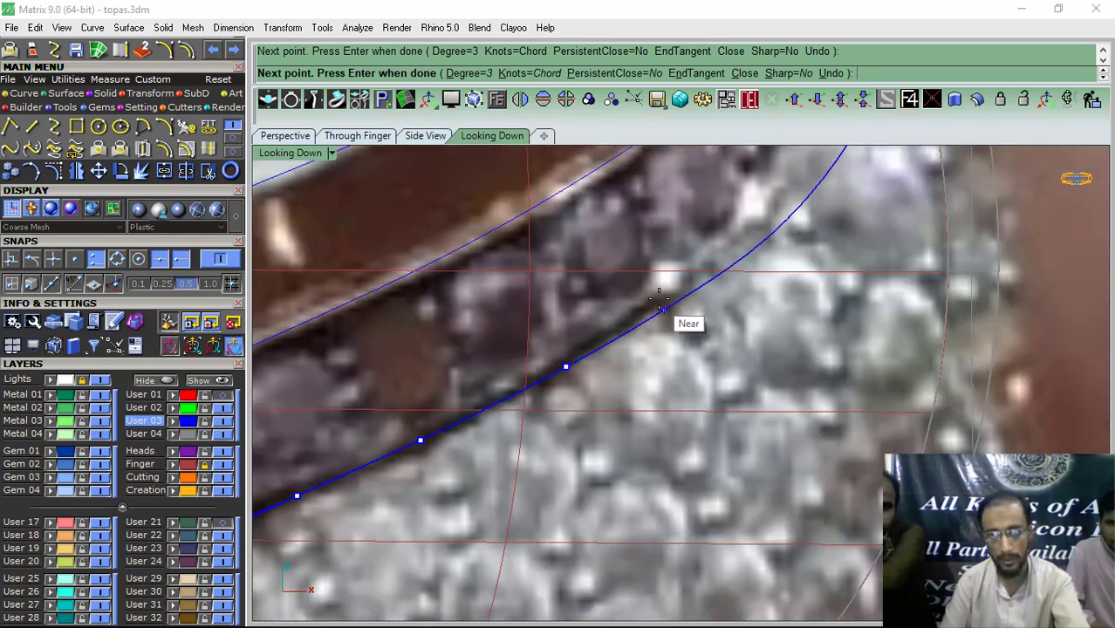
pyautogui.click(668, 306)
# Step: Continue the interpolated curve along the upper part of the dark stone band and end it on the outer rim edge
pyautogui.moveTo(675, 286); pyautogui.dragTo(450, 469, button='right')
pyautogui.scroll(-6, 502, 371)
pyautogui.scroll(-3, 558, 374)
pyautogui.scroll(5, 548, 325)
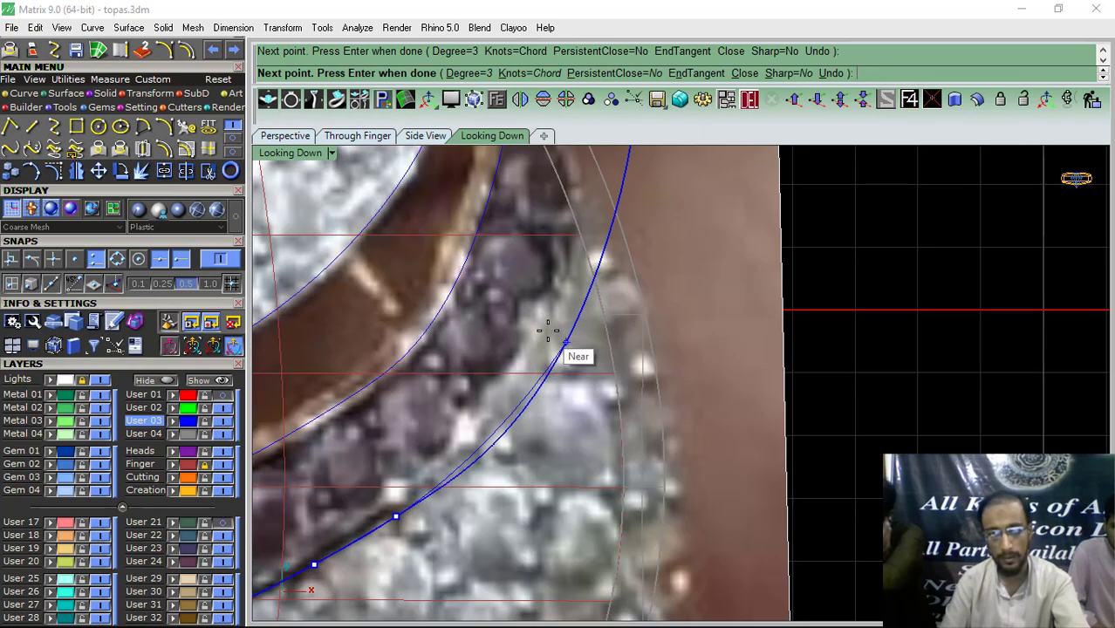
pyautogui.click(552, 329)
pyautogui.moveTo(569, 273); pyautogui.dragTo(535, 423, button='right')
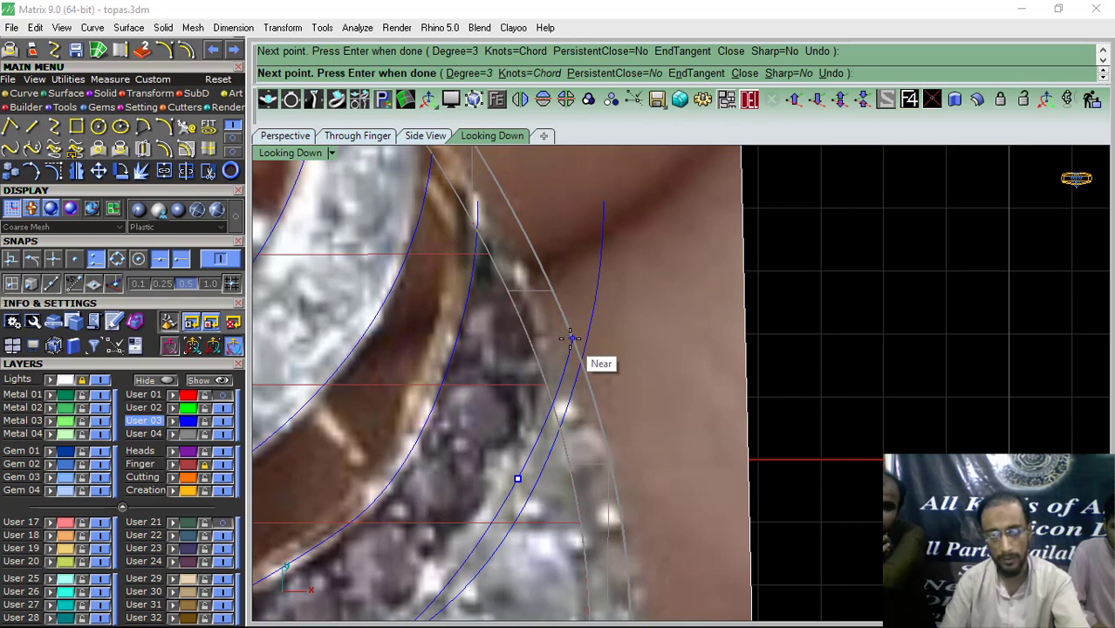
pyautogui.click(571, 338)
pyautogui.press('Return')
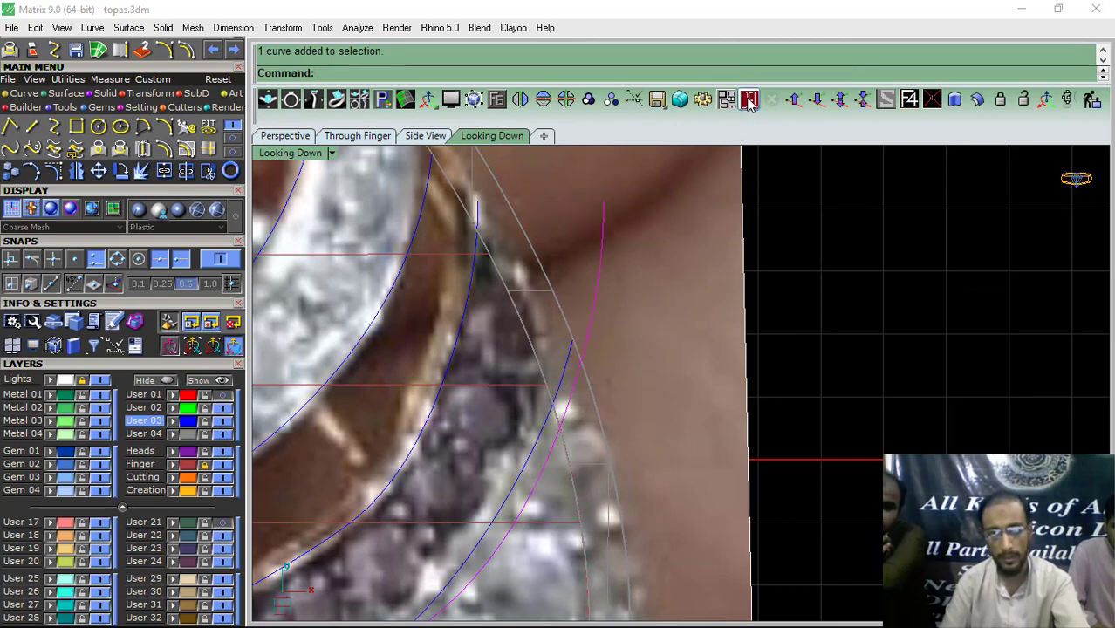
# Step: Delete the old offset curve beside the newly traced band edge
pyautogui.click(749, 100)
pyautogui.scroll(-4, 663, 338)
pyautogui.scroll(3, 640, 299)
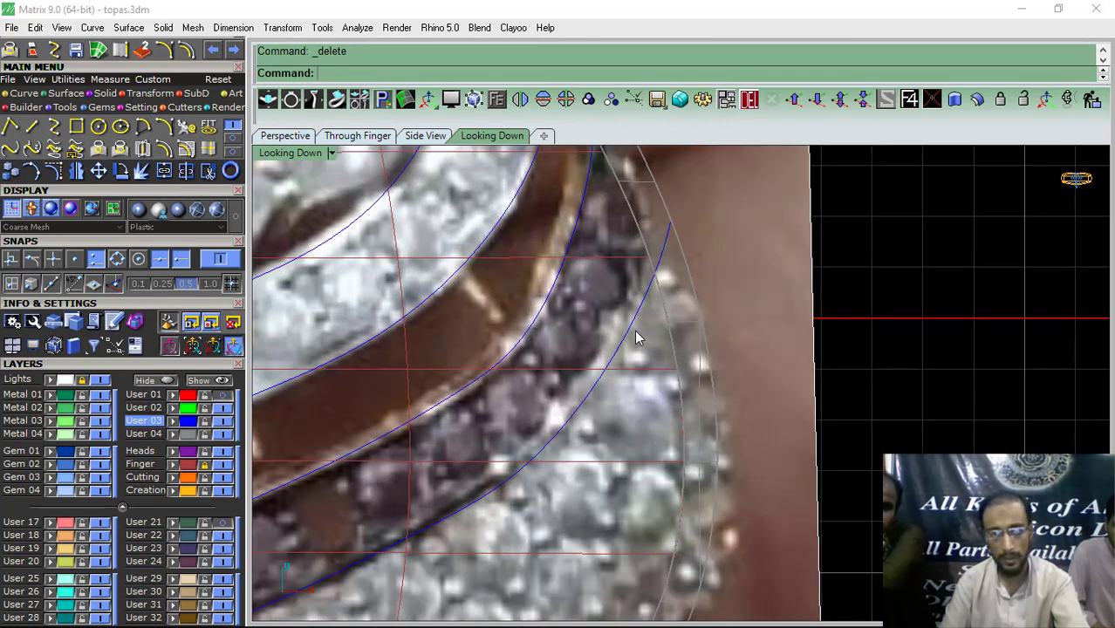
pyautogui.hotkey('ctrl', 'z')
# Step: Show the traced curve's control points and move one near its upper end outward to fit the dark stone band
pyautogui.click(76, 172)
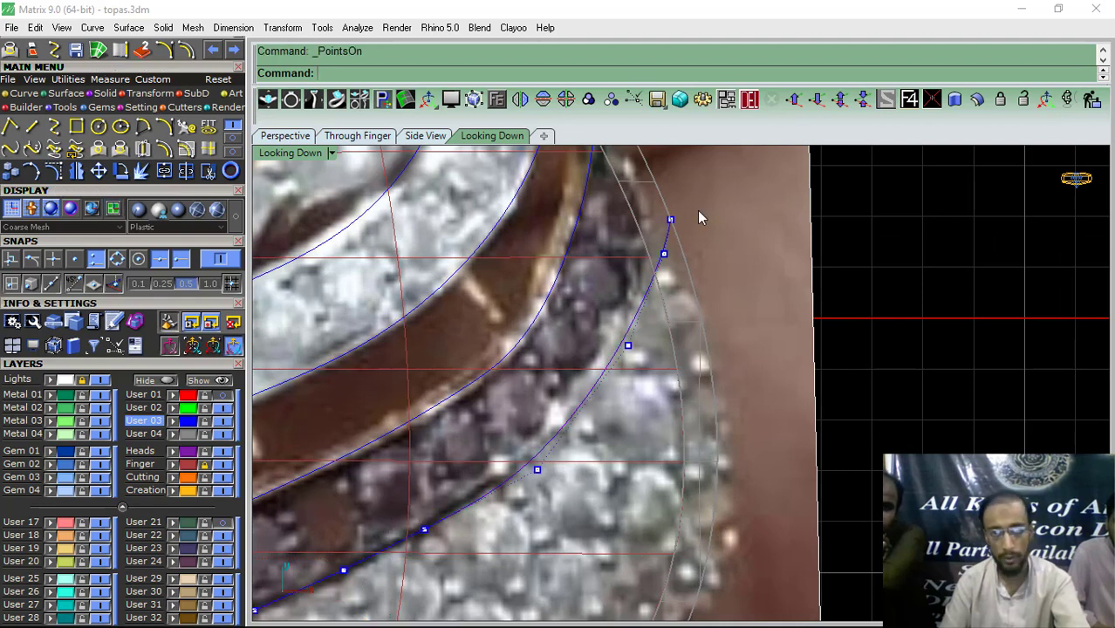
pyautogui.scroll(4, 700, 216)
pyautogui.click(669, 229)
pyautogui.click(727, 271)
pyautogui.scroll(2, 703, 300)
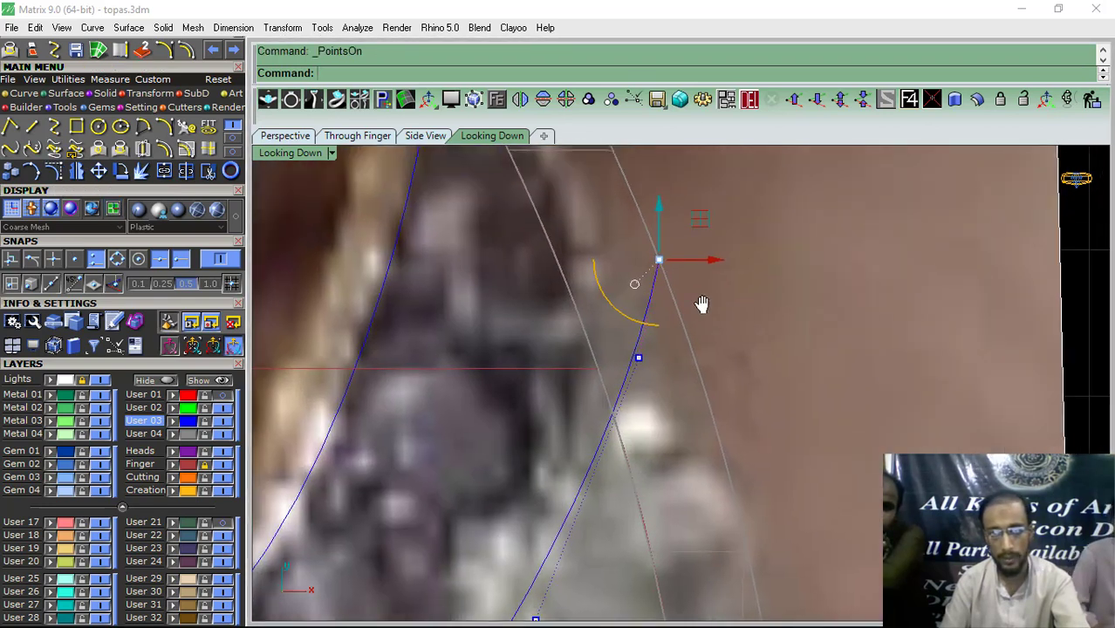
pyautogui.click(637, 373)
pyautogui.scroll(-3, 618, 246)
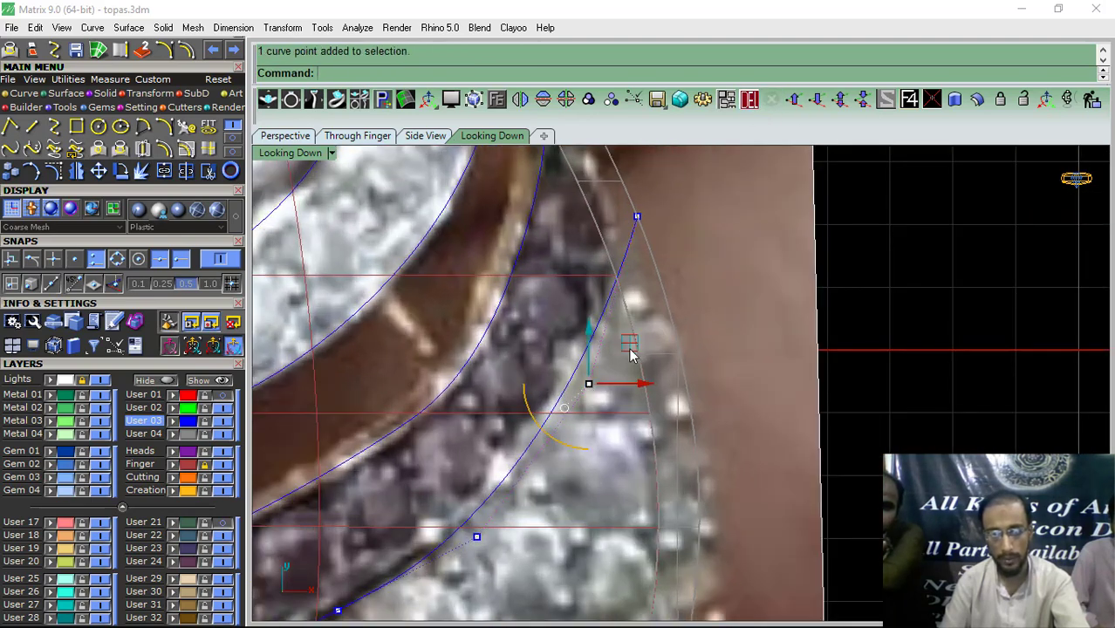
pyautogui.moveTo(630, 349); pyautogui.dragTo(654, 339)
pyautogui.click(729, 321)
pyautogui.scroll(-4, 610, 303)
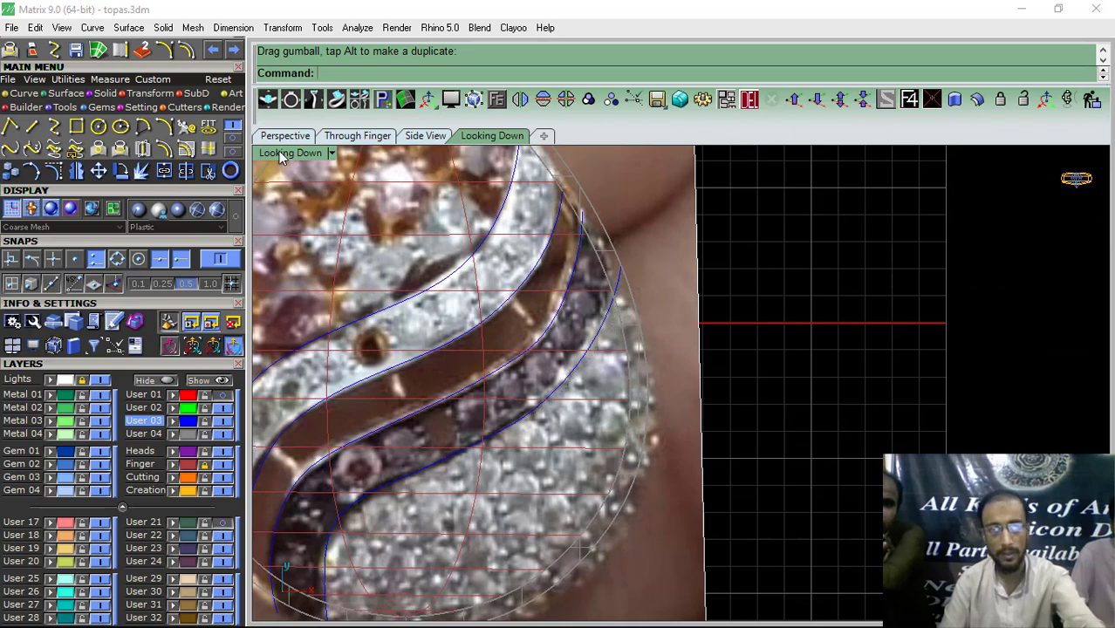
pyautogui.moveTo(584, 329); pyautogui.dragTo(619, 303, button='right')
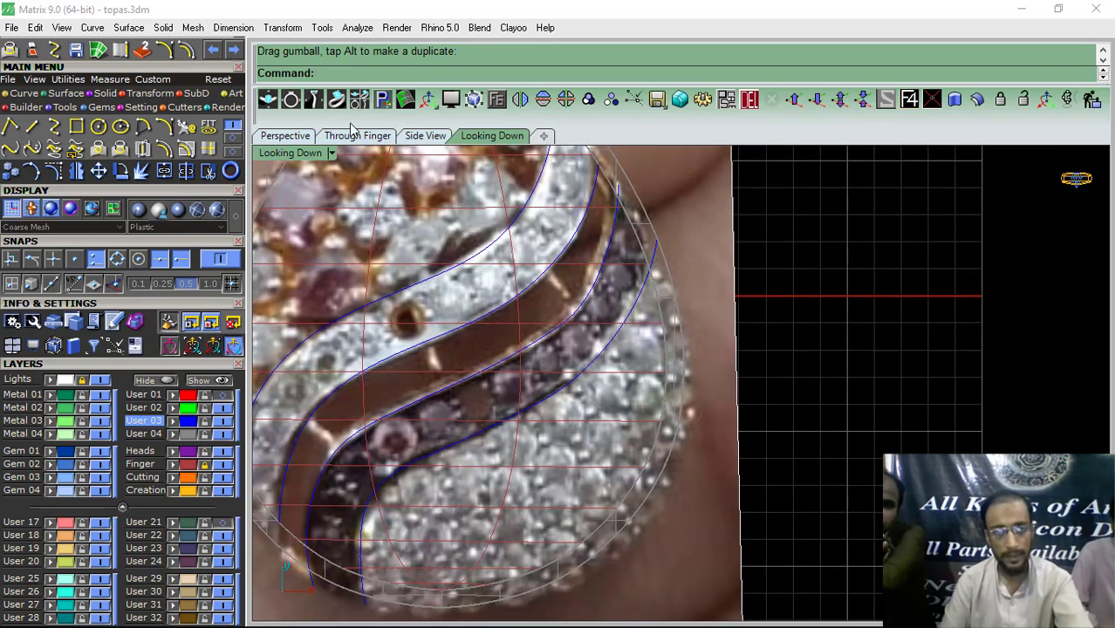
# Step: Hide the reference picture in Perspective and project the two dark band edge curves to the construction plane, deleting the input objects
pyautogui.click(286, 138)
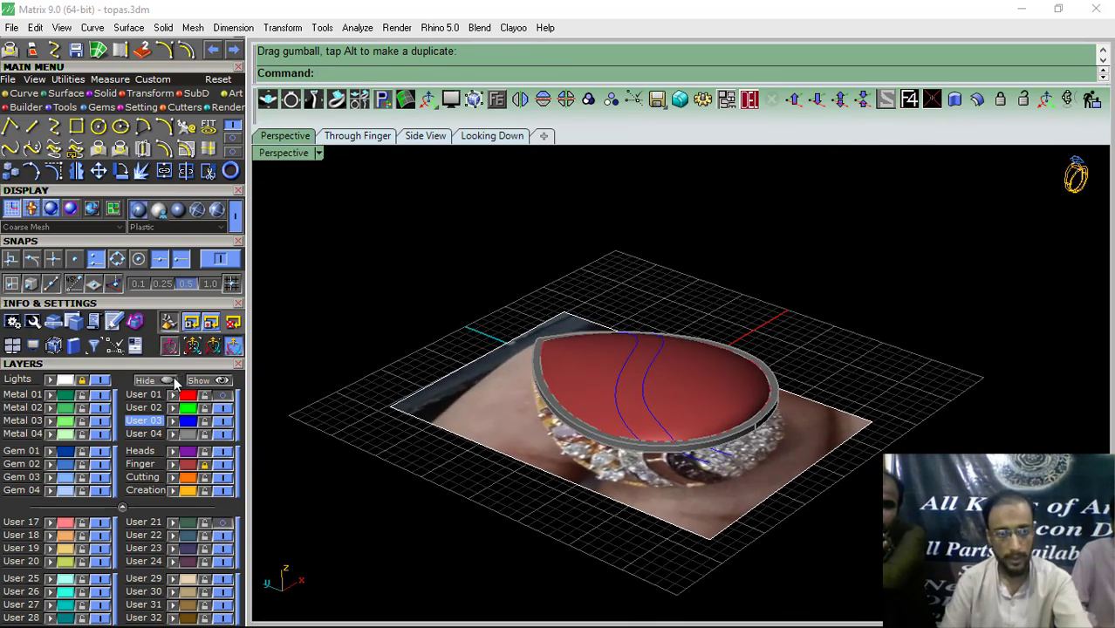
pyautogui.click(100, 380)
pyautogui.moveTo(560, 398); pyautogui.dragTo(541, 383, button='right')
pyautogui.scroll(10, 627, 425)
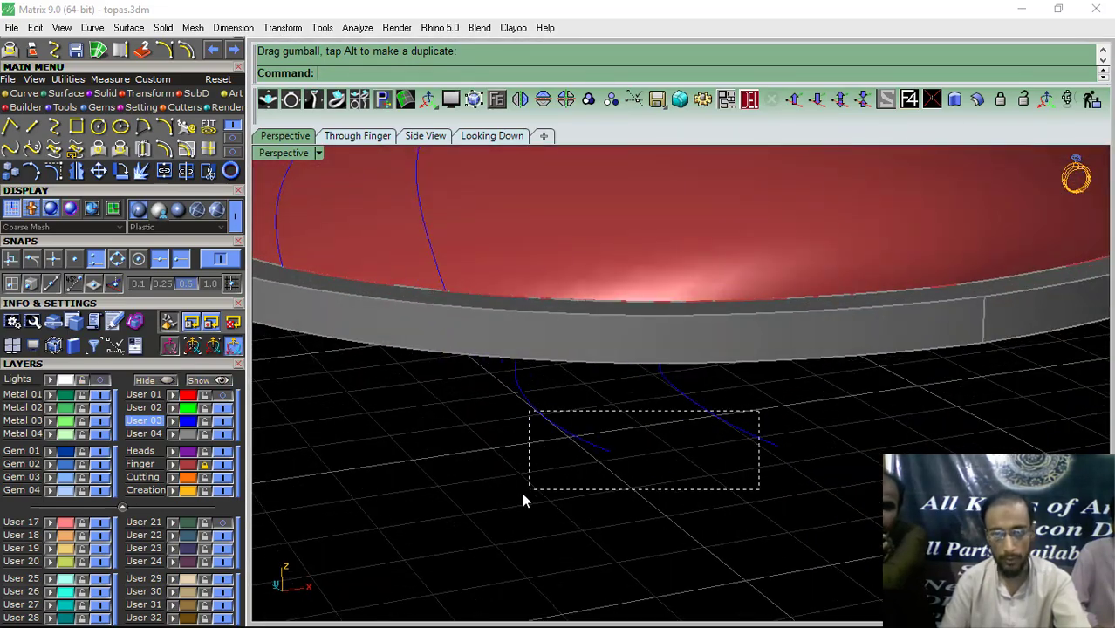
pyautogui.moveTo(524, 494); pyautogui.dragTo(522, 495)
pyautogui.scroll(-8, 556, 353)
pyautogui.moveTo(556, 353); pyautogui.dragTo(571, 467, button='right')
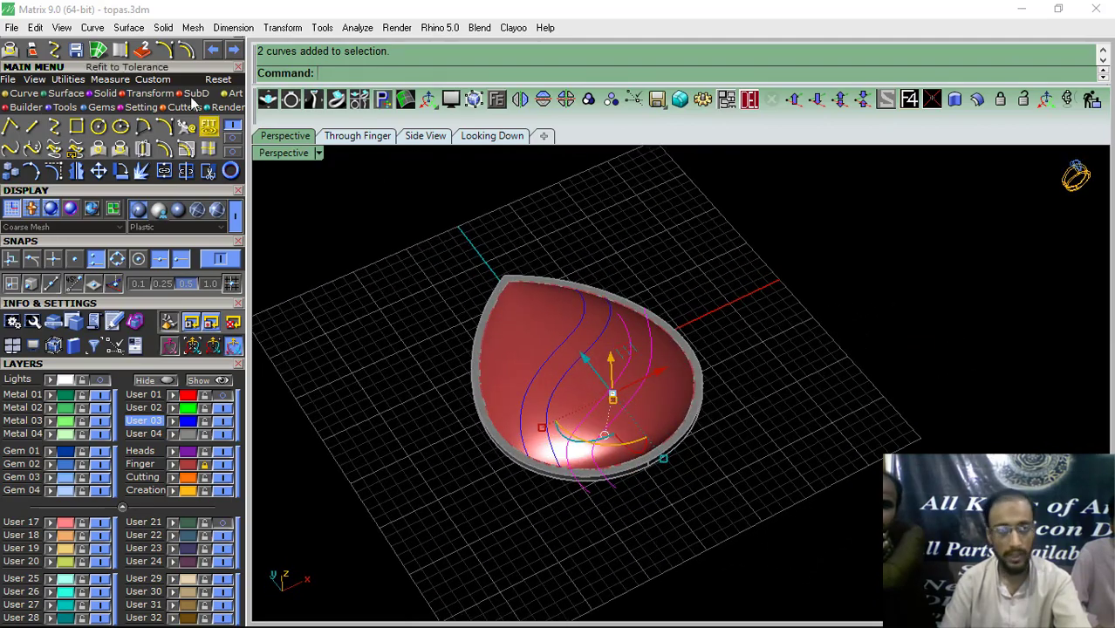
pyautogui.click(183, 107)
pyautogui.click(209, 128)
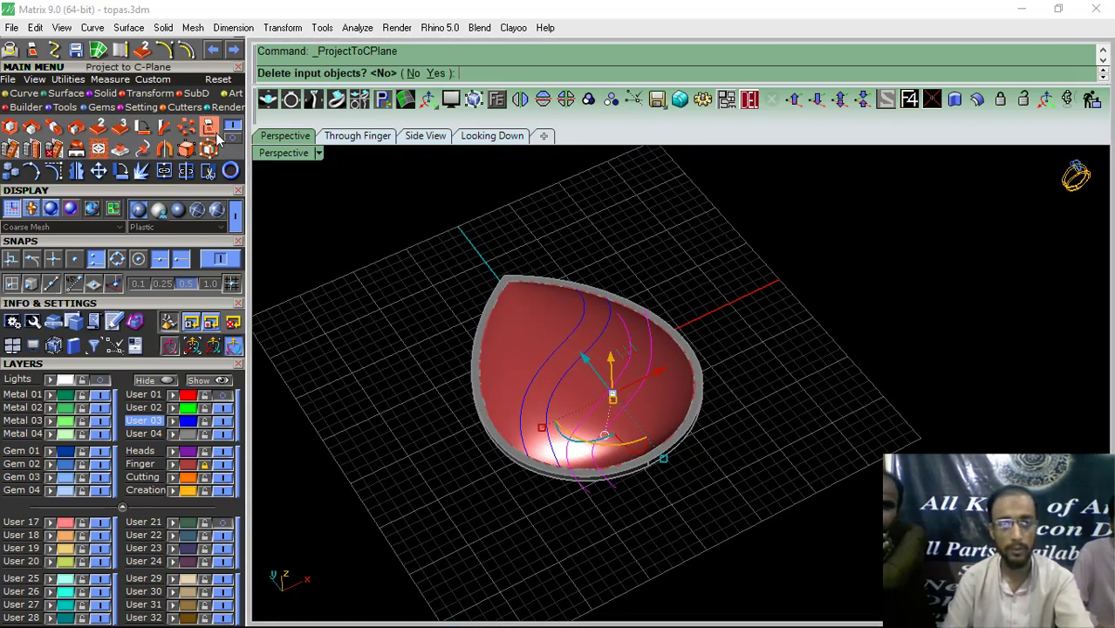
pyautogui.click(447, 75)
pyautogui.moveTo(597, 354)
pyautogui.mouseDown(button='right')
pyautogui.moveTo(589, 451)
pyautogui.moveTo(591, 343)
pyautogui.mouseUp(button='right')
# Step: Project the two flattened band edge curves onto the red domed surface
pyautogui.click(24, 94)
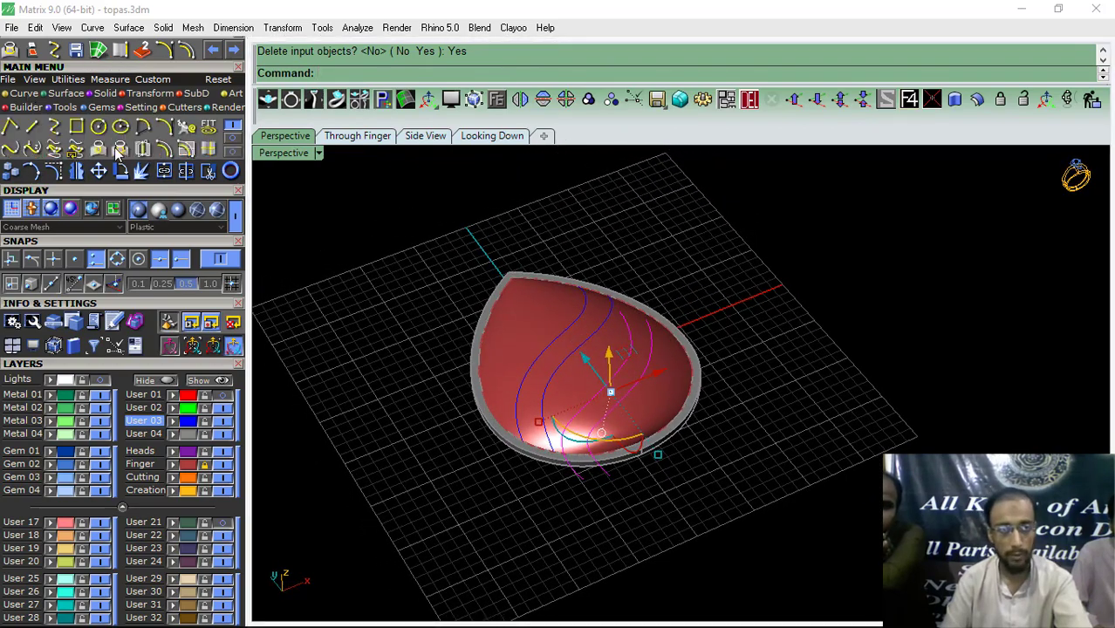
pyautogui.click(119, 150)
pyautogui.scroll(4, 682, 415)
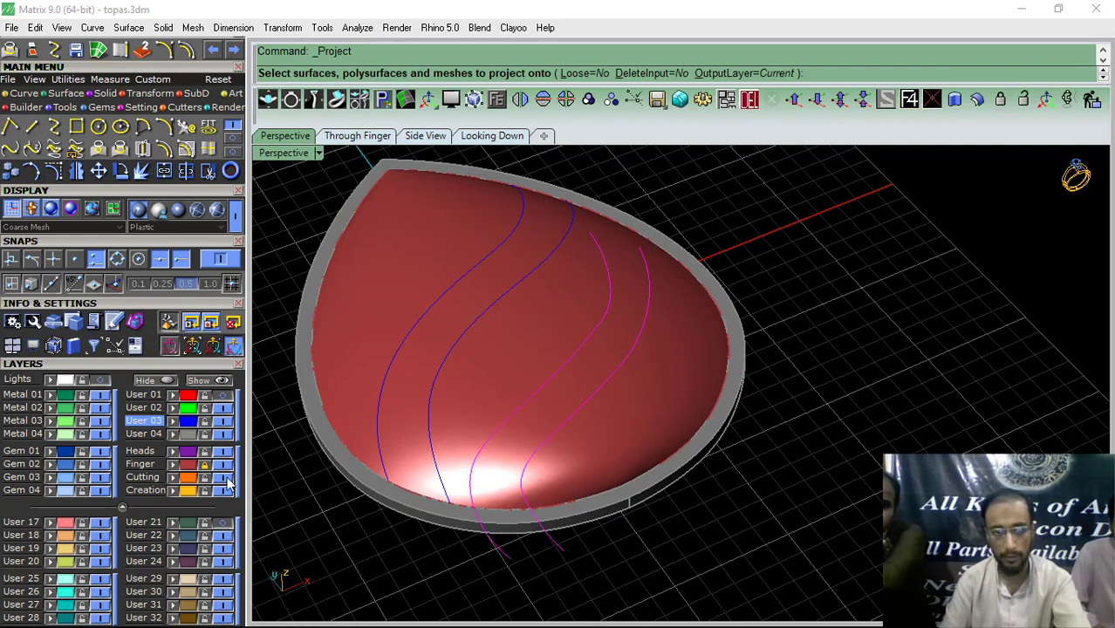
pyautogui.click(675, 368)
pyautogui.press('Return')
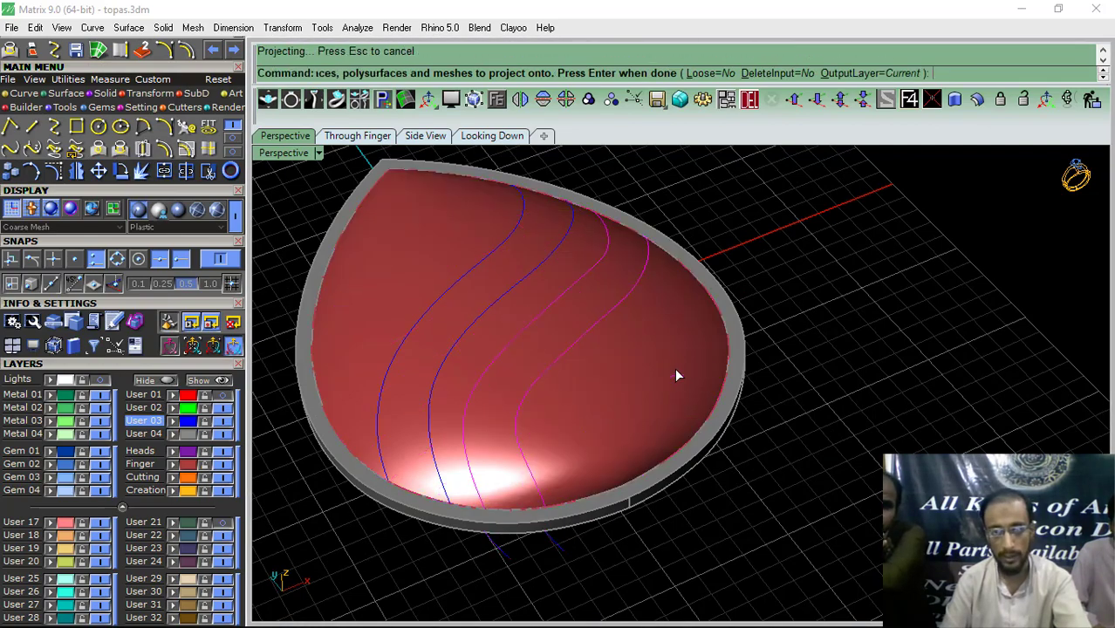
pyautogui.moveTo(685, 323); pyautogui.dragTo(680, 266, button='right')
pyautogui.scroll(3, 543, 463)
# Step: Select the two flat source curves below the rim and move them to the User 21 layer
pyautogui.moveTo(553, 438); pyautogui.dragTo(331, 508)
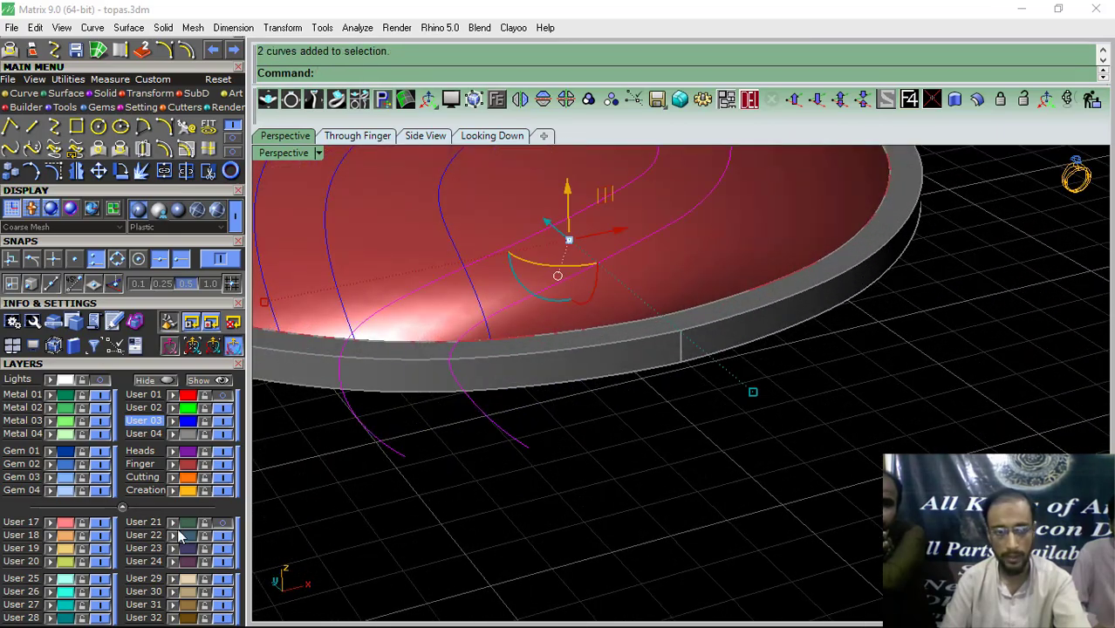
pyautogui.click(173, 523)
pyautogui.scroll(-4, 682, 329)
pyautogui.moveTo(670, 303); pyautogui.dragTo(575, 375, button='right')
# Step: Show the reference picture from above and compare the projected curve's upper end with the dark stone band
pyautogui.click(493, 135)
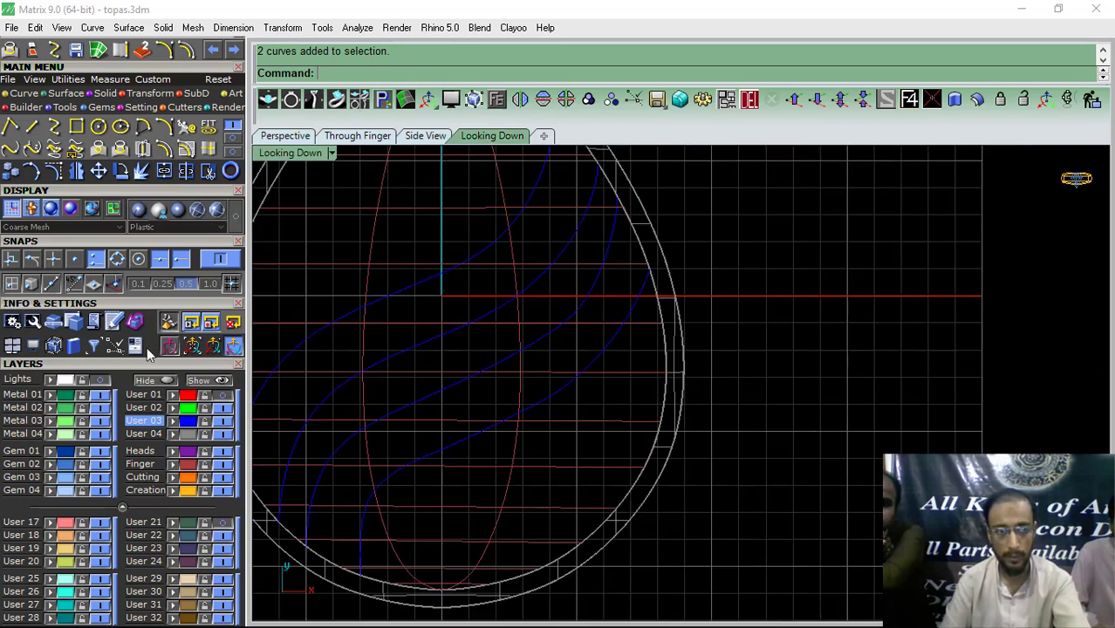
pyautogui.click(82, 384)
pyautogui.scroll(-4, 423, 292)
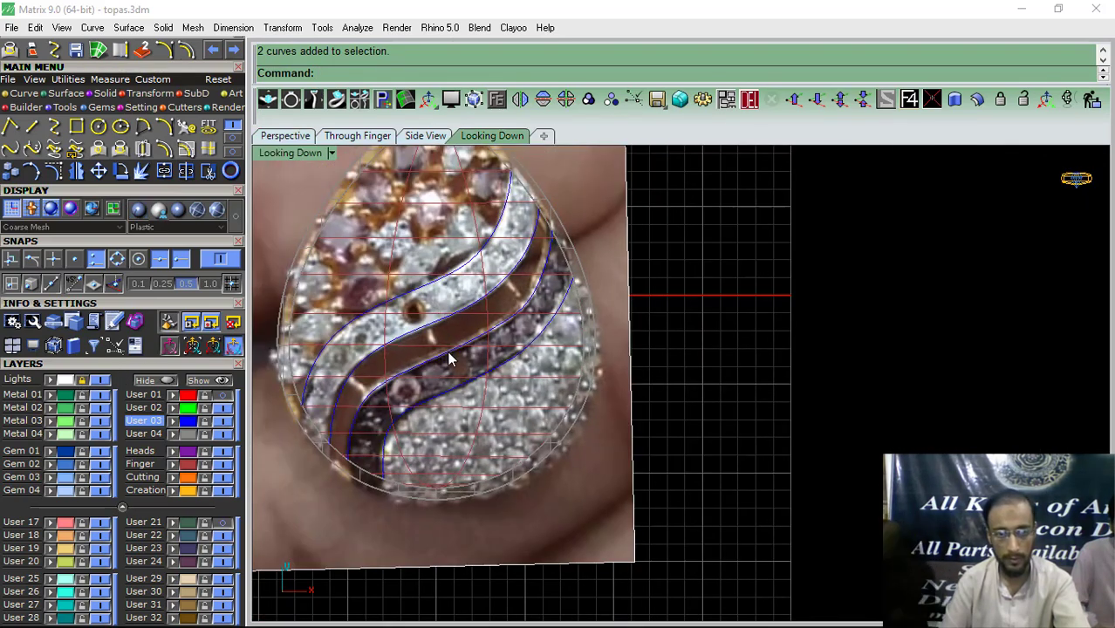
pyautogui.moveTo(450, 351); pyautogui.dragTo(477, 369, button='right')
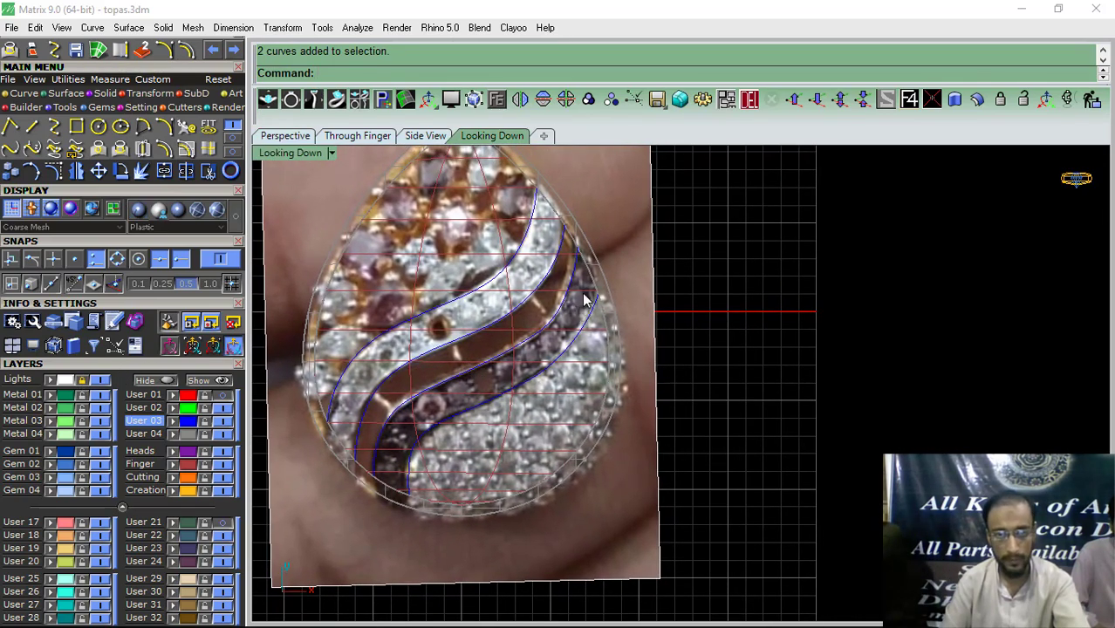
pyautogui.scroll(10, 585, 294)
pyautogui.click(616, 356)
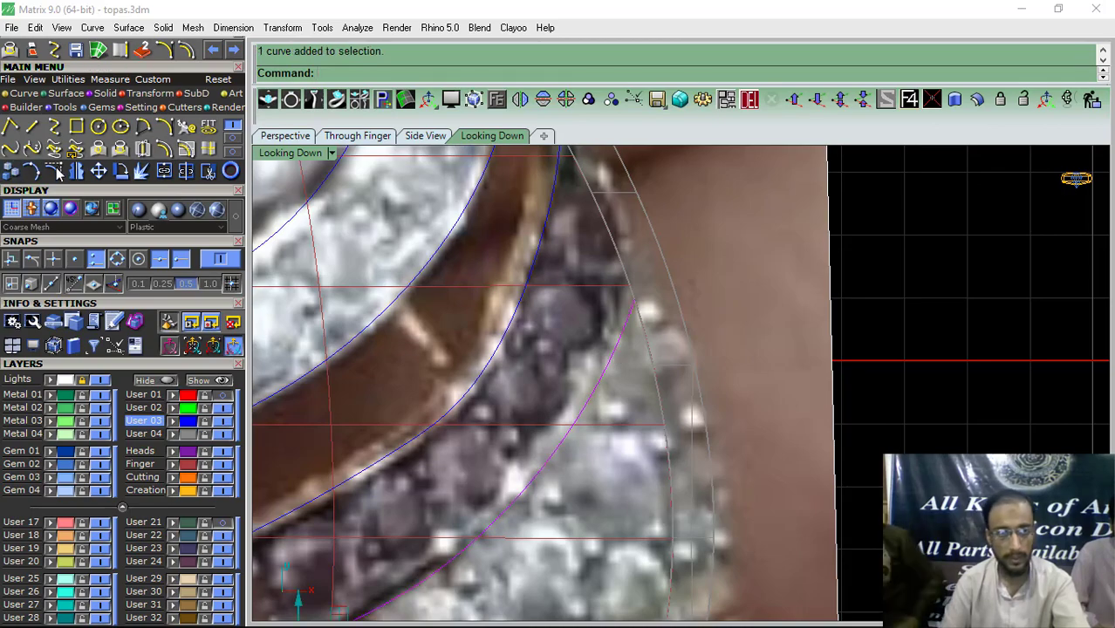
# Step: Undo the layer change and the projection of the two band edge curves in Perspective
pyautogui.click(286, 135)
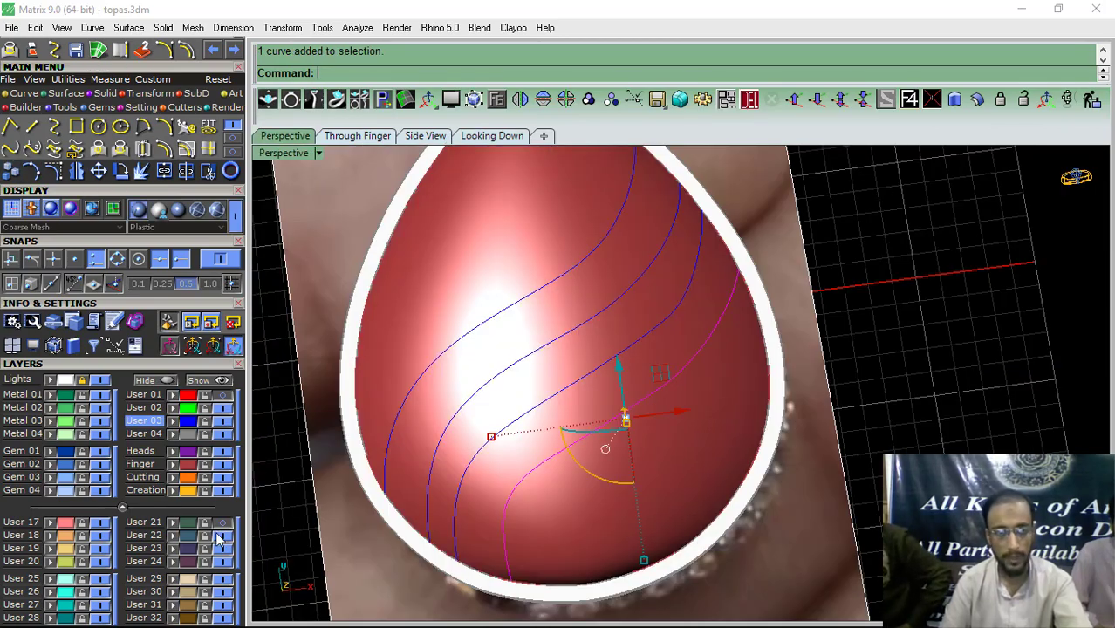
pyautogui.hotkey('ctrl', 'z')
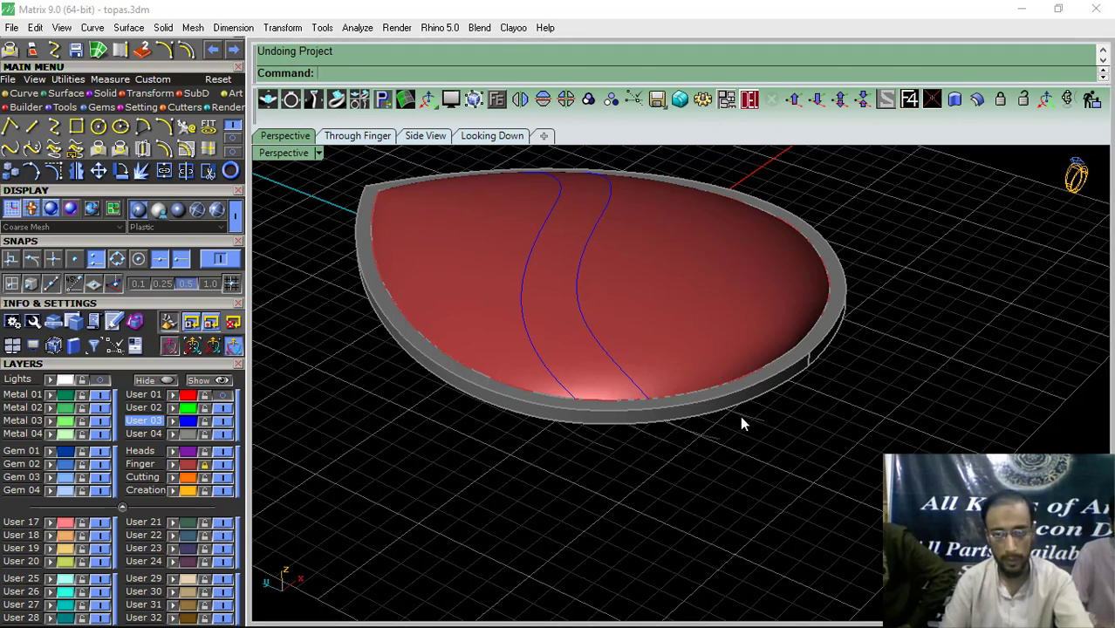
pyautogui.scroll(3, 768, 419)
# Step: Show the outer band curve's control points from above, lock the User 04 layer, and move the upper endpoint farther up the rim
pyautogui.click(492, 136)
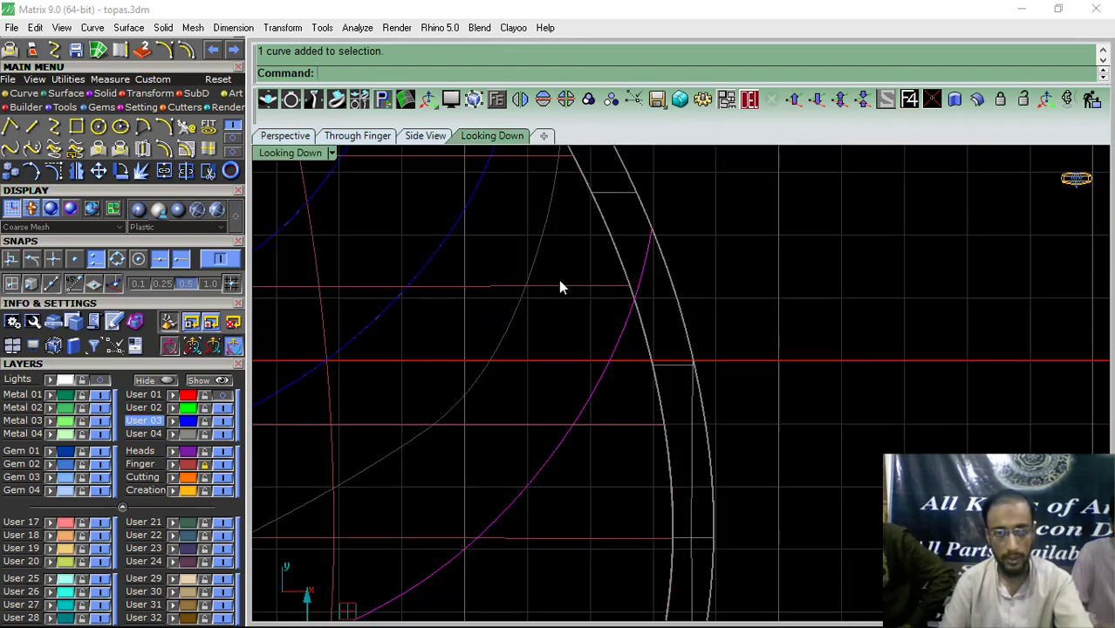
pyautogui.click(57, 171)
pyautogui.moveTo(577, 258); pyautogui.dragTo(558, 310, button='right')
pyautogui.scroll(6, 626, 326)
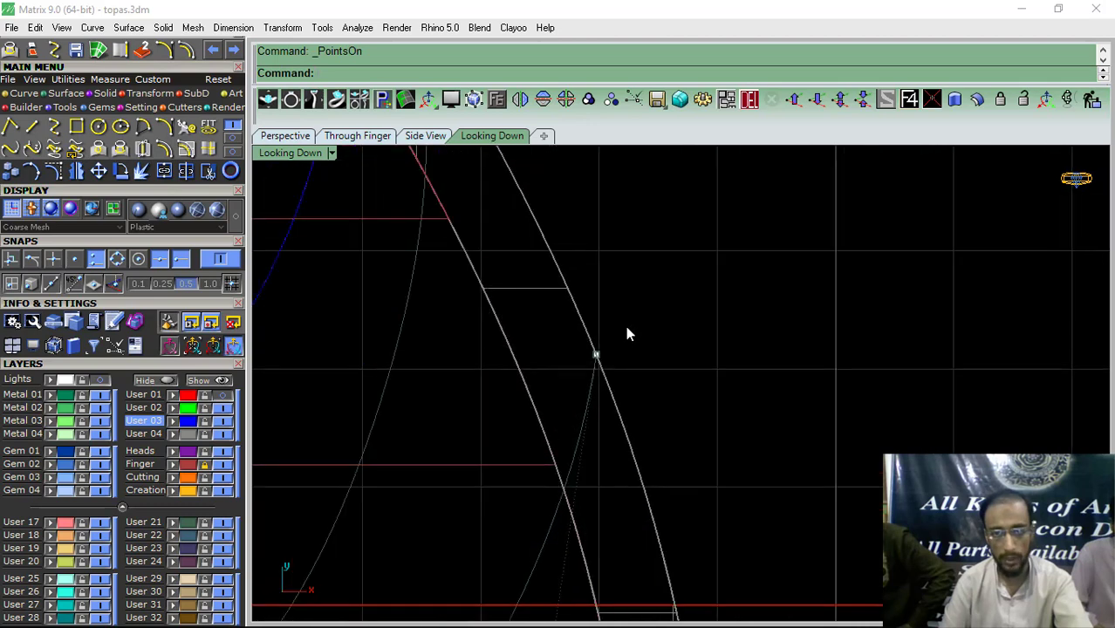
pyautogui.moveTo(626, 326); pyautogui.dragTo(571, 382)
pyautogui.click(596, 354)
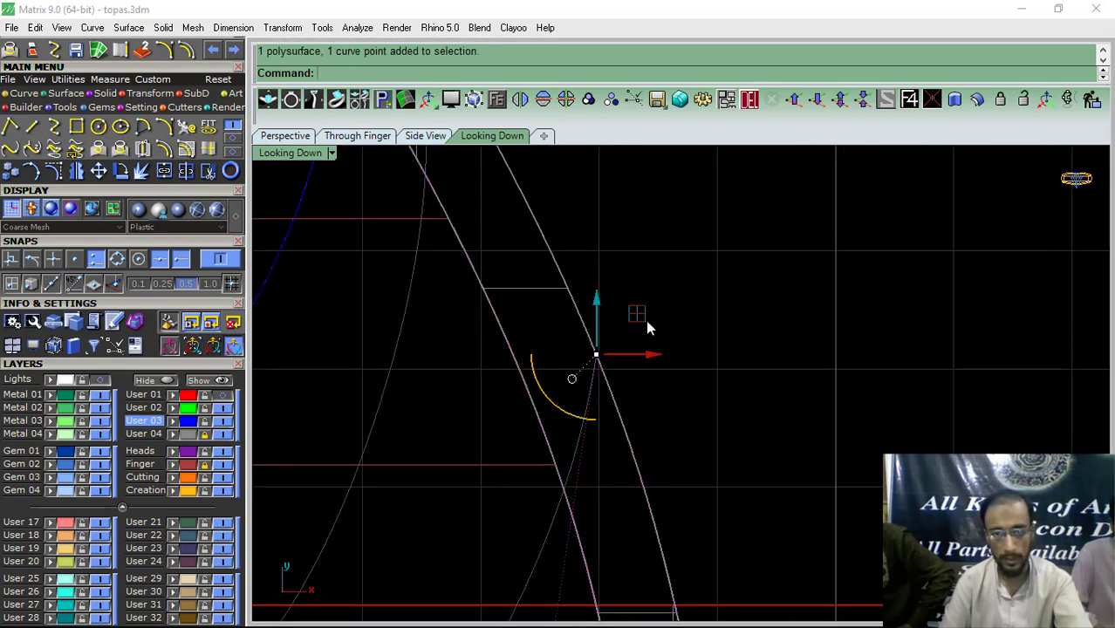
pyautogui.moveTo(633, 321); pyautogui.dragTo(601, 251)
# Step: Move the control point below the upper endpoint outward toward the inner rim edge to reshape the curve's upper end
pyautogui.scroll(-8, 599, 250)
pyautogui.scroll(3, 572, 389)
pyautogui.click(585, 385)
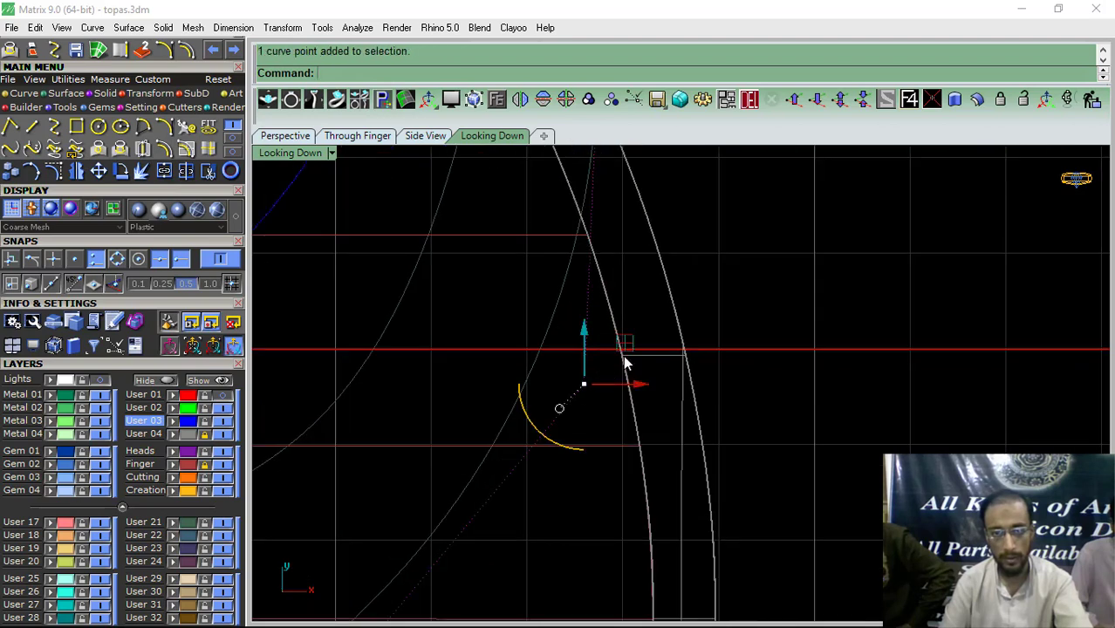
pyautogui.moveTo(632, 342); pyautogui.dragTo(652, 346)
pyautogui.scroll(-8, 635, 319)
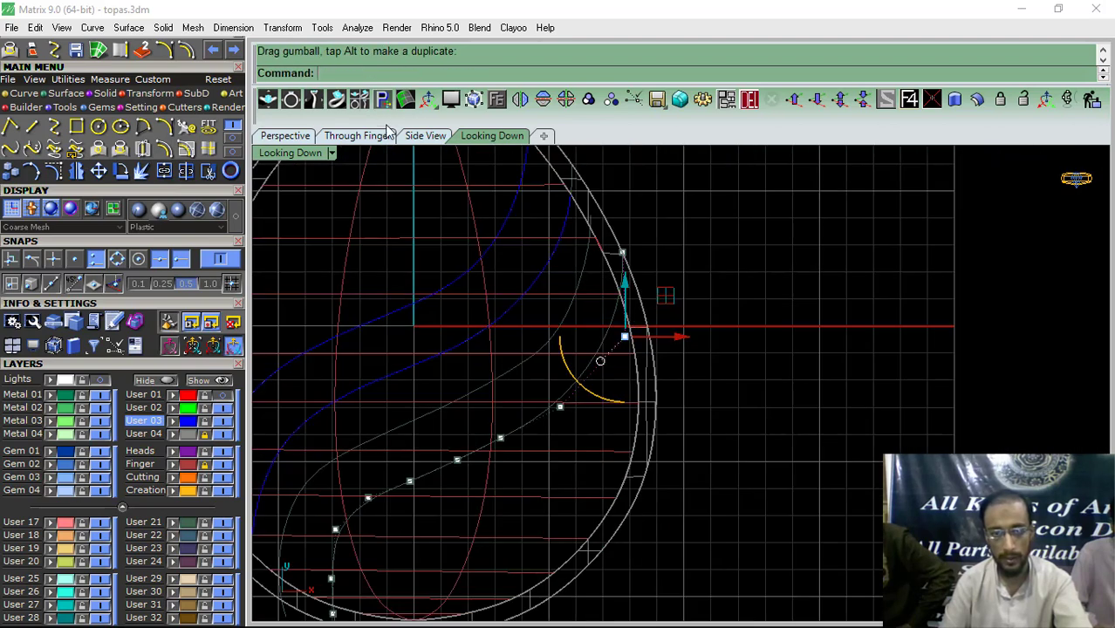
# Step: Show the reference picture and move the two lowest control points of the outer band curve toward the dark stone band's edge
pyautogui.moveTo(472, 355); pyautogui.dragTo(506, 319, button='right')
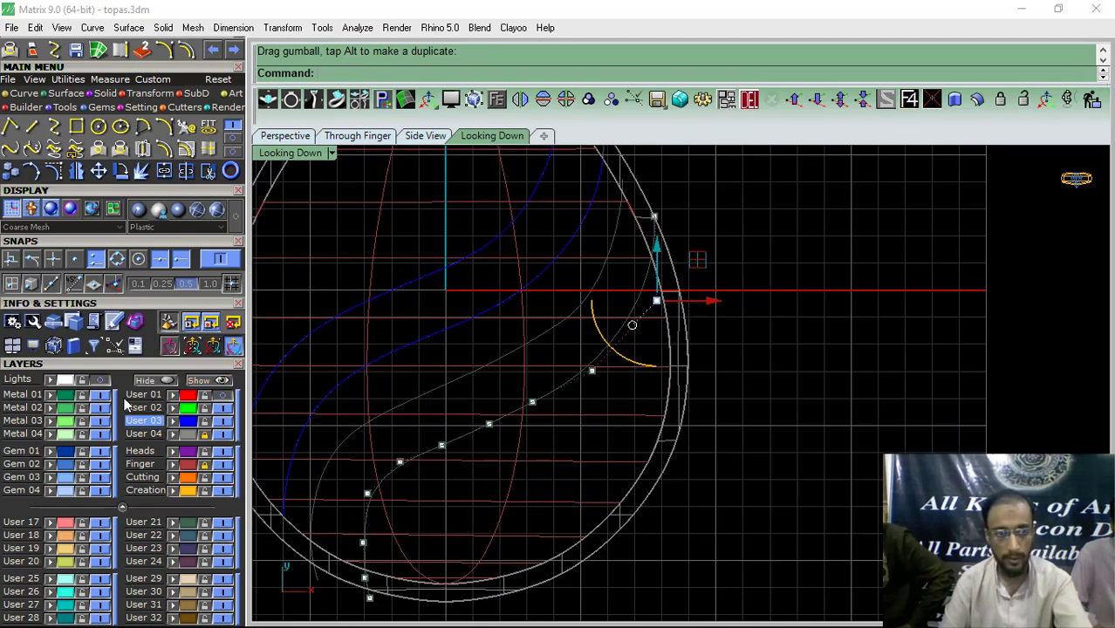
pyautogui.click(84, 382)
pyautogui.scroll(-6, 462, 336)
pyautogui.scroll(13, 442, 425)
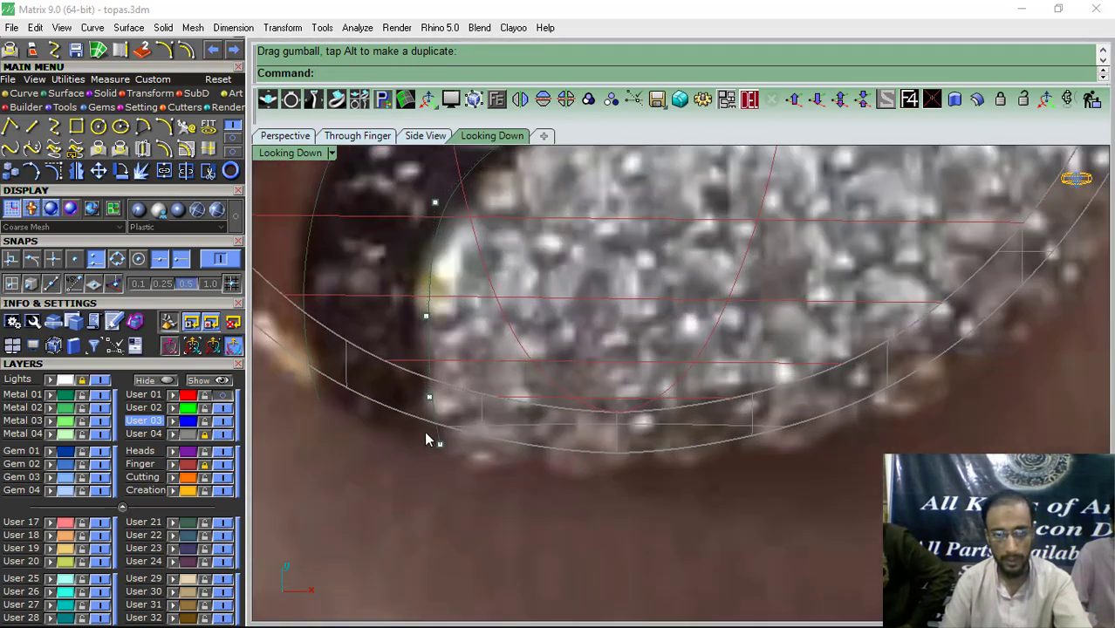
pyautogui.click(439, 446)
pyautogui.moveTo(427, 402); pyautogui.dragTo(454, 382)
pyautogui.scroll(3, 434, 314)
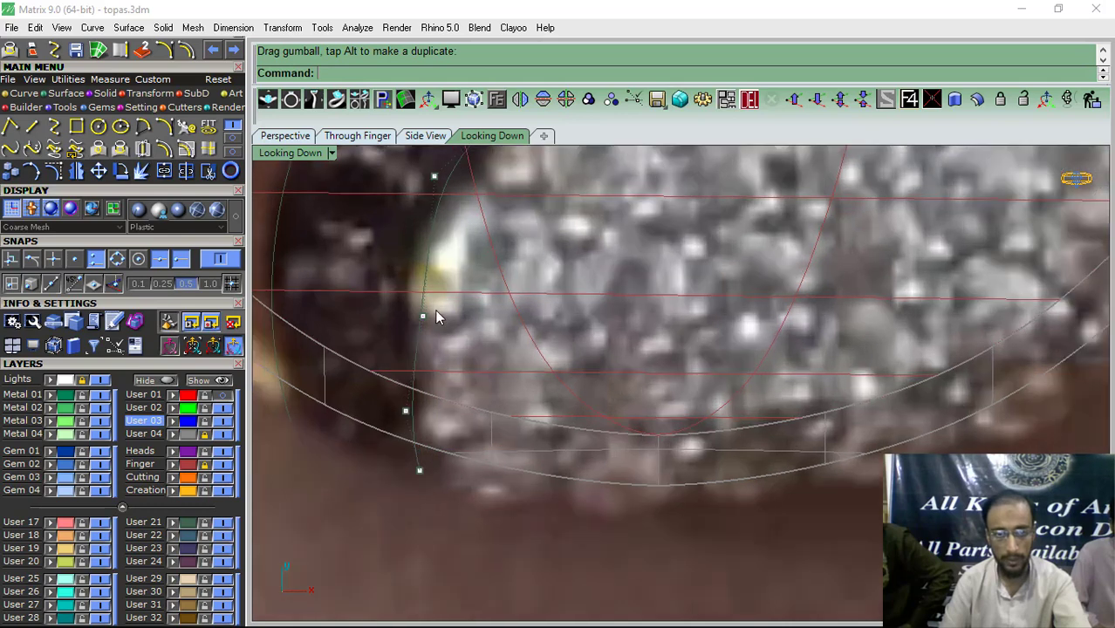
# Step: Delete the third control point from the outer band curve's lower end and move the next one down and outward to smooth the bend
pyautogui.press('Delete')
pyautogui.scroll(-4, 544, 242)
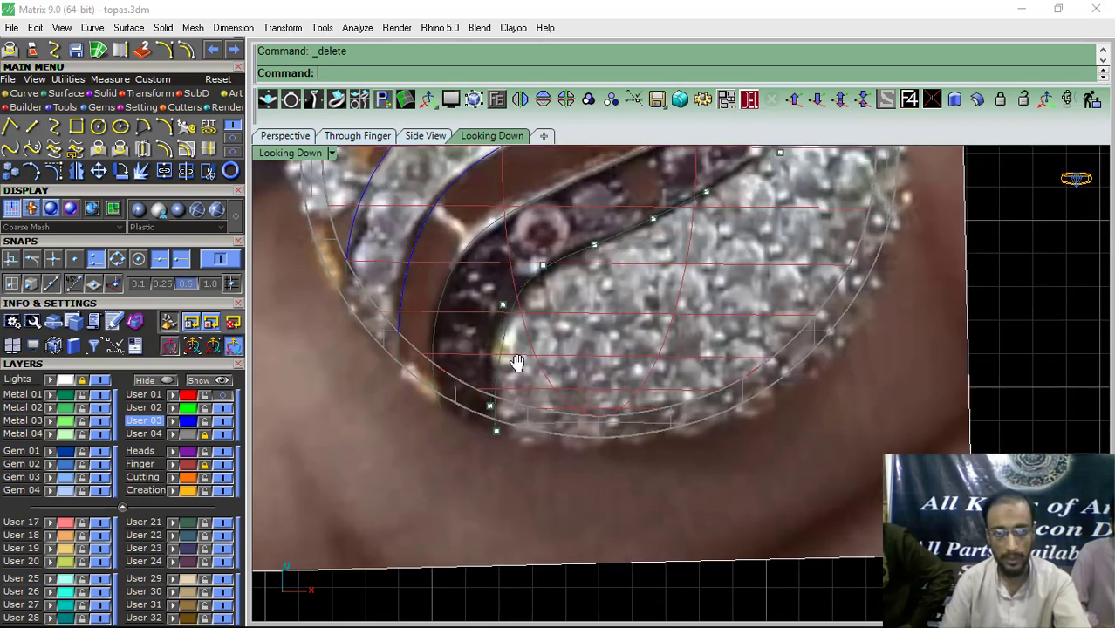
pyautogui.moveTo(542, 267); pyautogui.dragTo(517, 281)
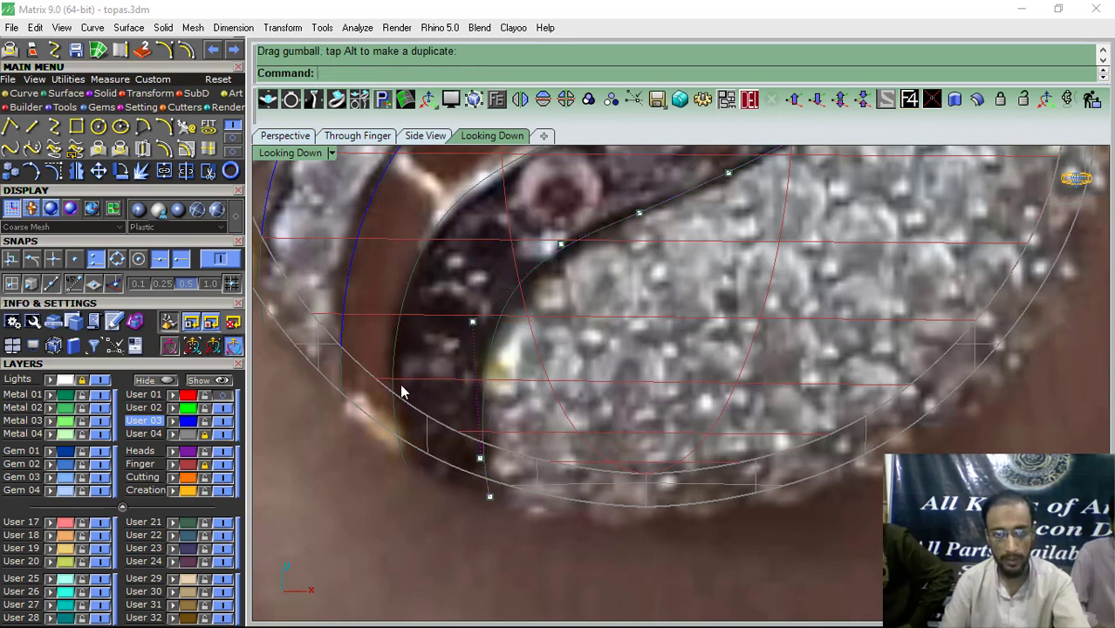
# Step: Switch to the Perspective view and hide the reference picture
pyautogui.scroll(-5, 402, 392)
pyautogui.click(284, 138)
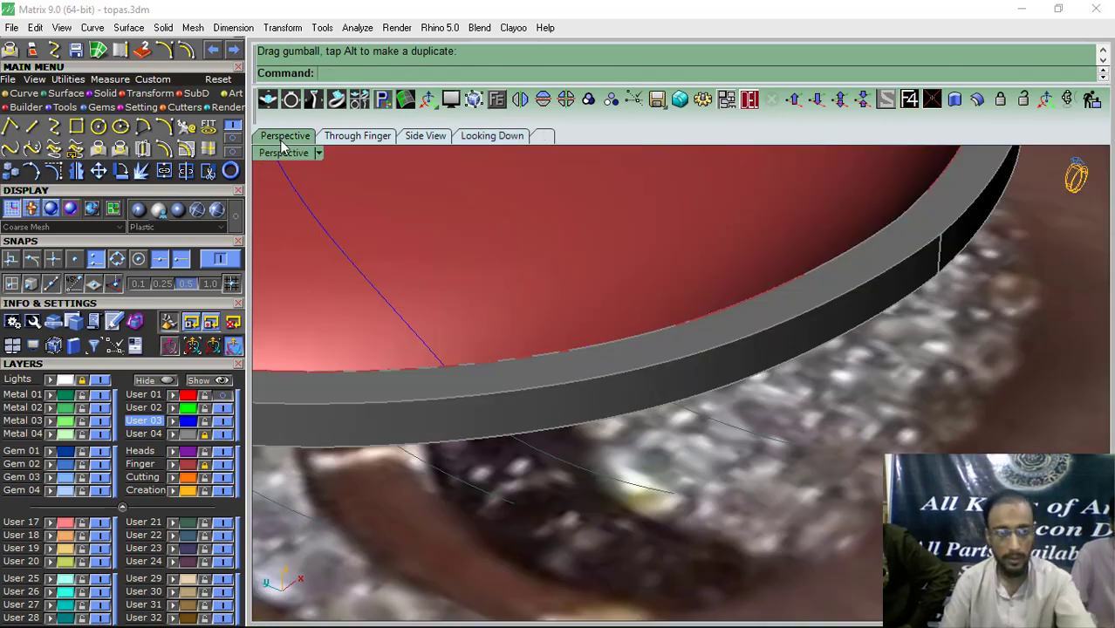
pyautogui.click(99, 382)
pyautogui.scroll(-6, 612, 417)
pyautogui.moveTo(613, 417); pyautogui.dragTo(582, 390, button='right')
pyautogui.scroll(6, 659, 379)
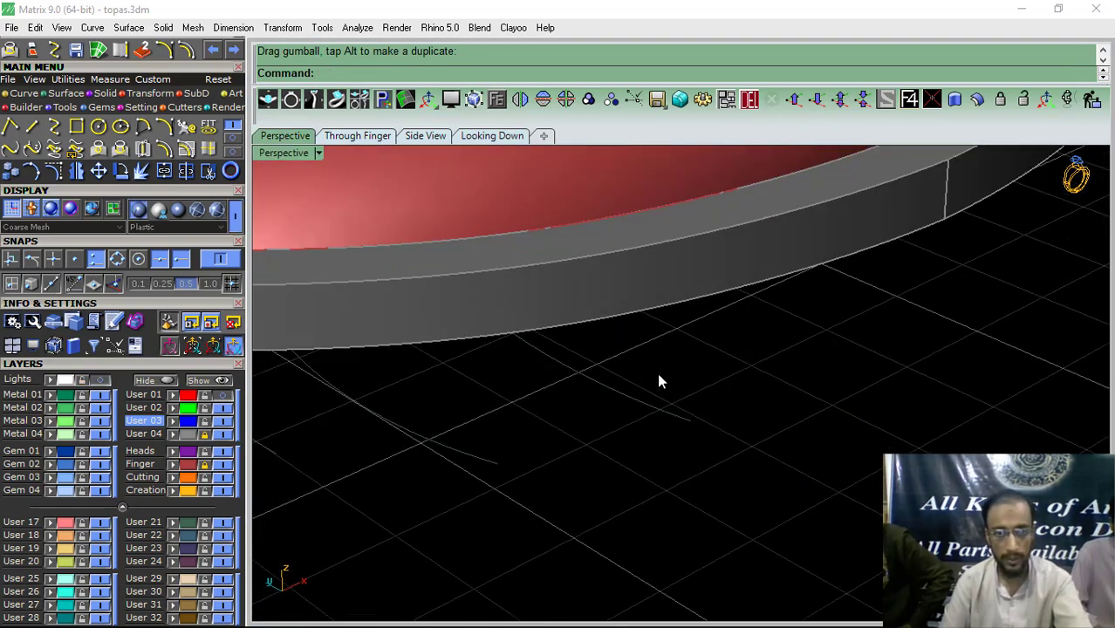
# Step: Try to pull the two traced curves of the second band onto the domed surface, and undo the pull
pyautogui.moveTo(425, 526); pyautogui.dragTo(426, 523)
pyautogui.scroll(-5, 616, 472)
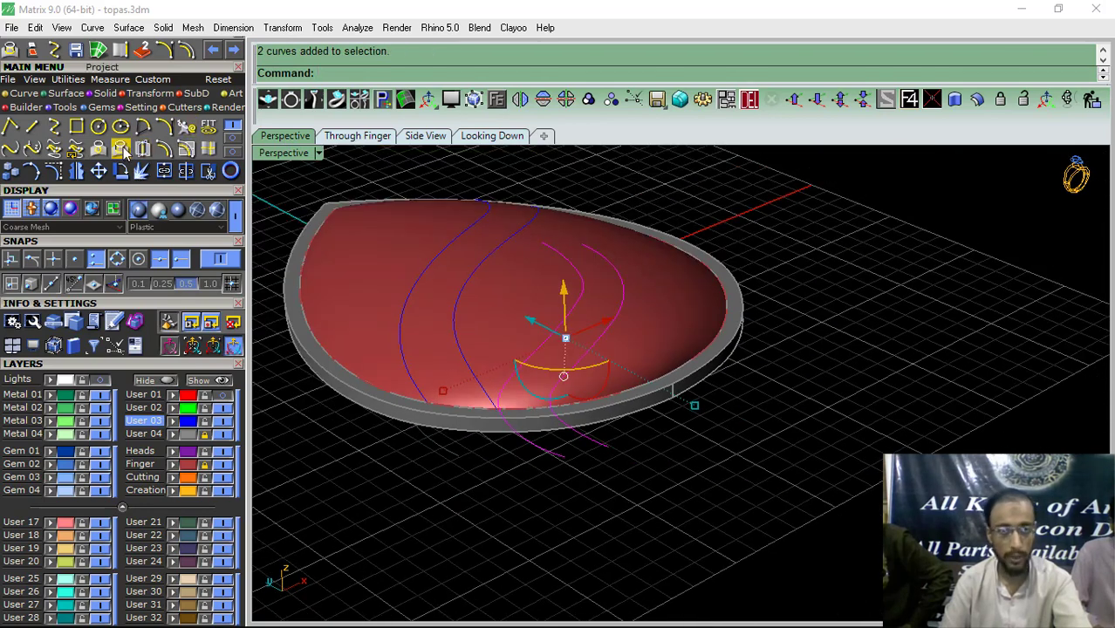
pyautogui.click(121, 149)
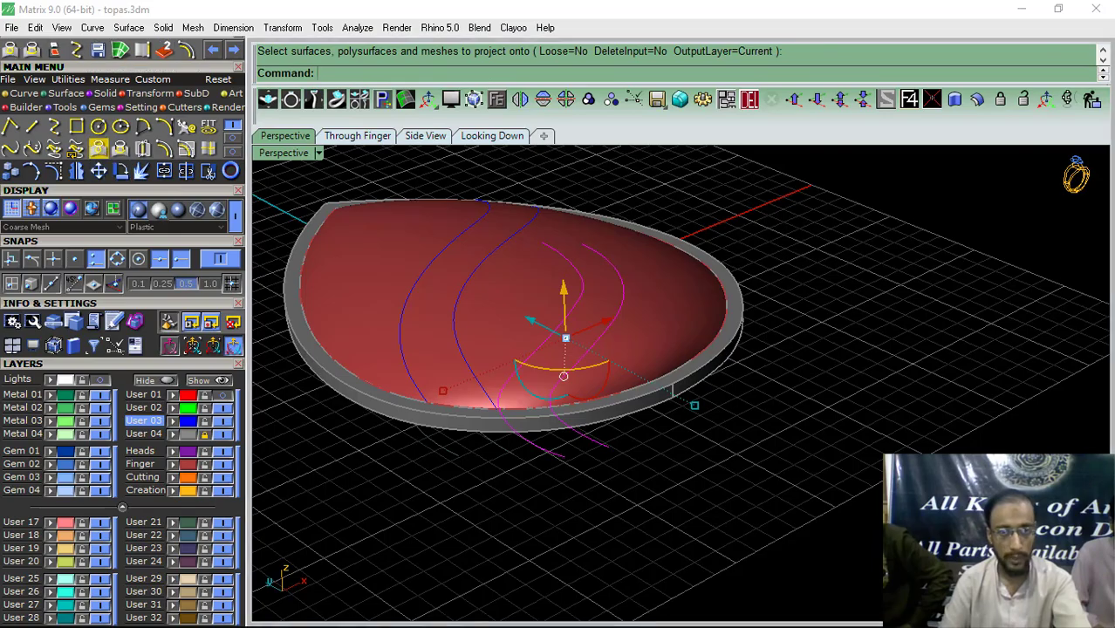
pyautogui.click(677, 319)
pyautogui.press('Return')
pyautogui.moveTo(766, 247); pyautogui.dragTo(563, 377, button='right')
pyautogui.hotkey('ctrl', 'z')
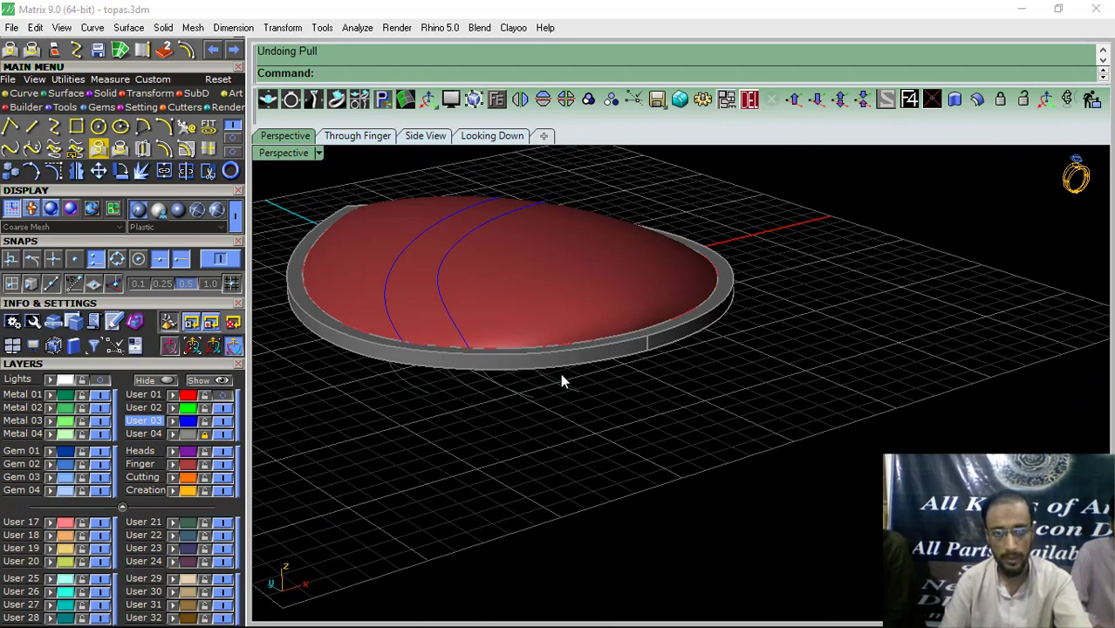
# Step: Select the second band's two traced curves below the dome and project them onto the domed surface
pyautogui.scroll(3, 671, 370)
pyautogui.moveTo(492, 471); pyautogui.dragTo(491, 471)
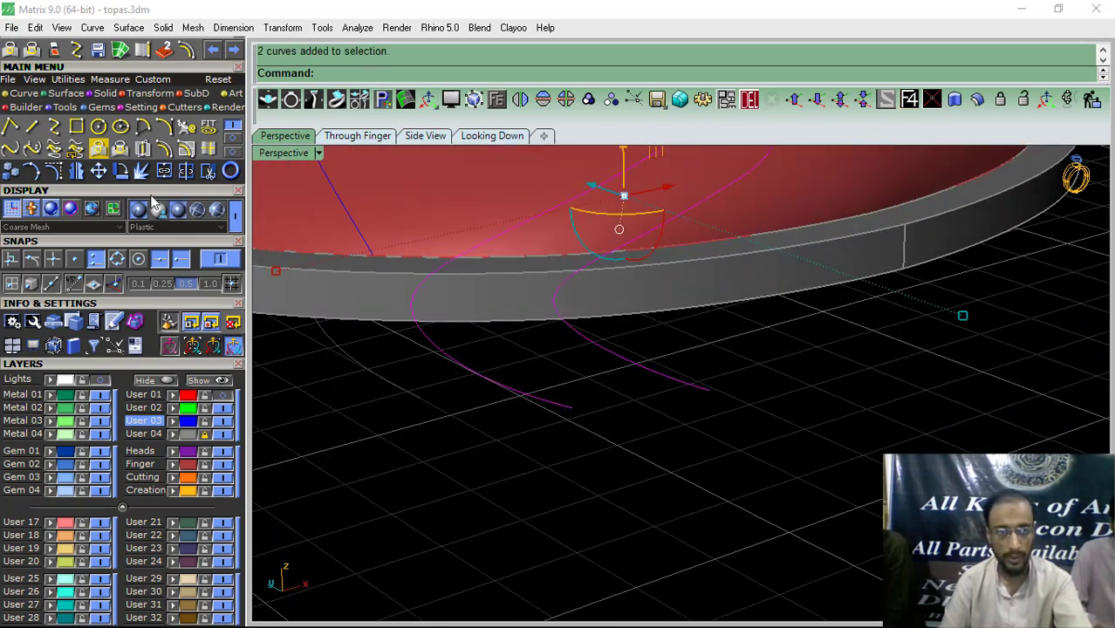
pyautogui.click(121, 152)
pyautogui.scroll(-5, 643, 372)
pyautogui.click(693, 347)
pyautogui.moveTo(643, 372); pyautogui.dragTo(569, 405, button='right')
pyautogui.rightClick(689, 347)
pyautogui.click(885, 257)
pyautogui.scroll(-5, 655, 295)
pyautogui.scroll(6, 553, 392)
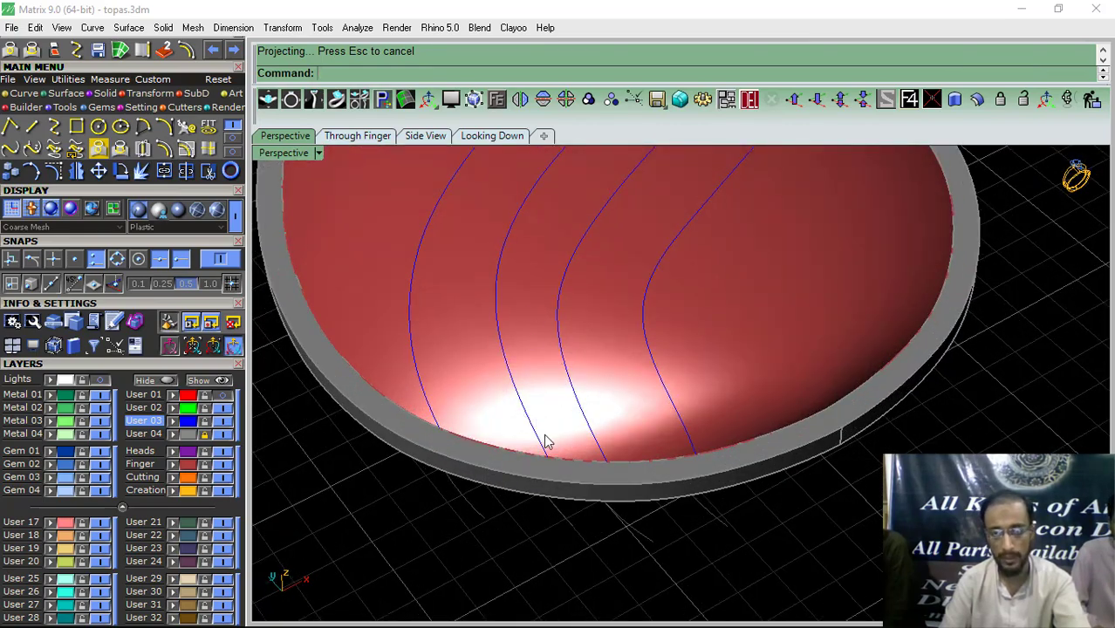
# Step: Raise the second band's two traced curves vertically above the domed surface
pyautogui.scroll(-4, 529, 452)
pyautogui.moveTo(576, 436); pyautogui.dragTo(591, 477, button='right')
pyautogui.moveTo(608, 563); pyautogui.dragTo(495, 551)
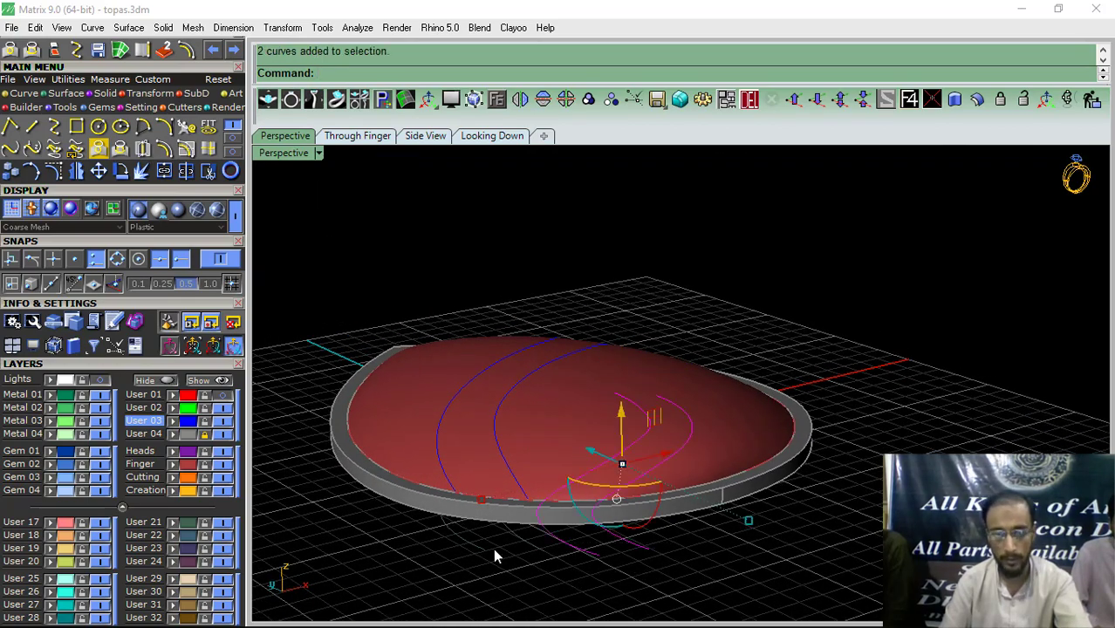
pyautogui.scroll(-5, 508, 529)
pyautogui.moveTo(565, 443); pyautogui.dragTo(566, 393)
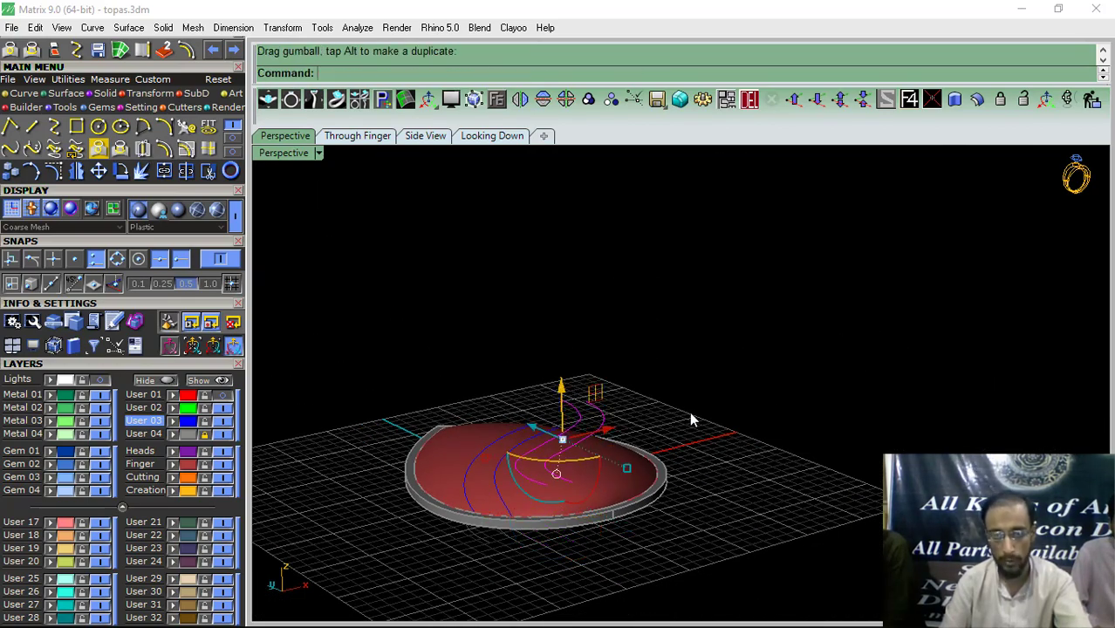
pyautogui.moveTo(692, 418); pyautogui.dragTo(636, 411, button='right')
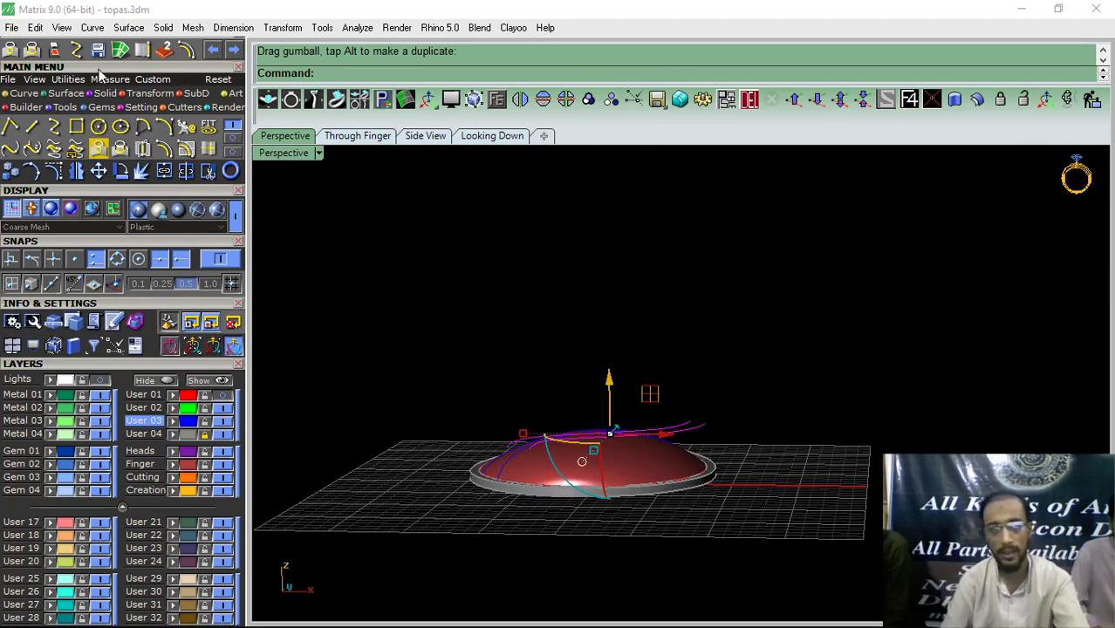
pyautogui.moveTo(541, 396); pyautogui.dragTo(556, 426, button='right')
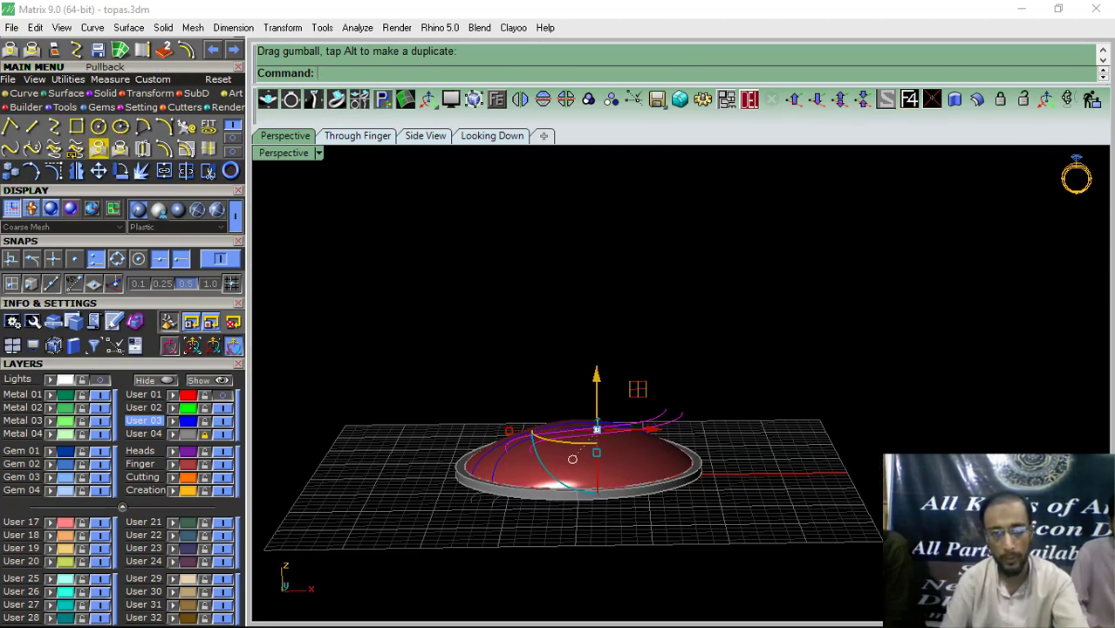
# Step: Try pulling the two raised curves onto the domed surface, and undo both the pull and the raising
pyautogui.click(99, 148)
pyautogui.scroll(5, 639, 469)
pyautogui.click(638, 470)
pyautogui.rightClick(639, 469)
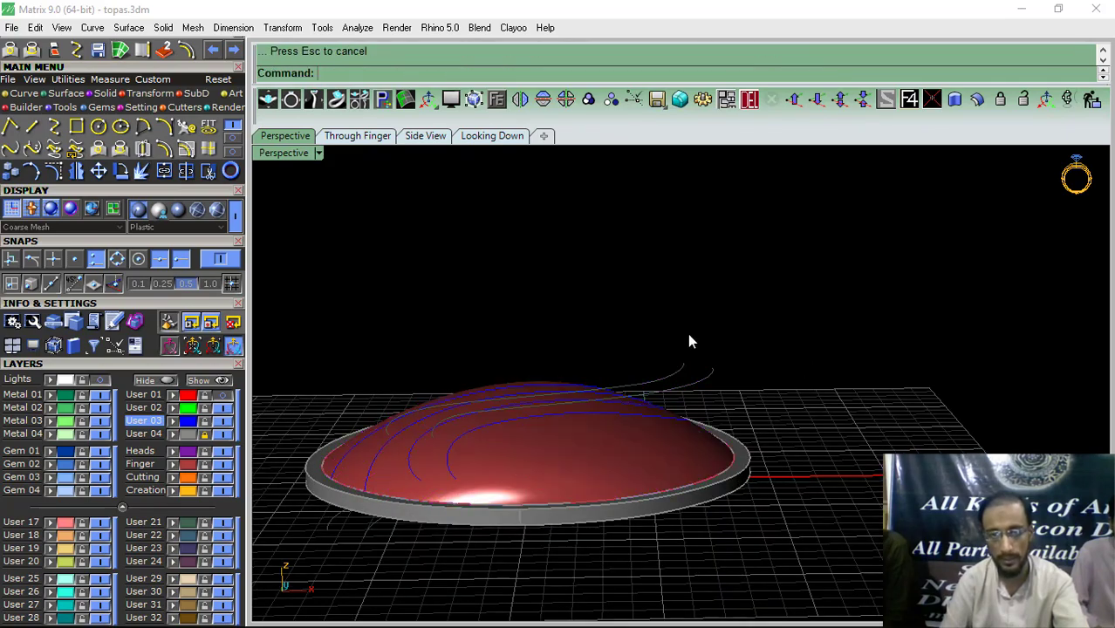
pyautogui.moveTo(689, 335); pyautogui.dragTo(540, 408, button='right')
pyautogui.hotkey('ctrl', 'z')
pyautogui.hotkey('ctrl', 'z')
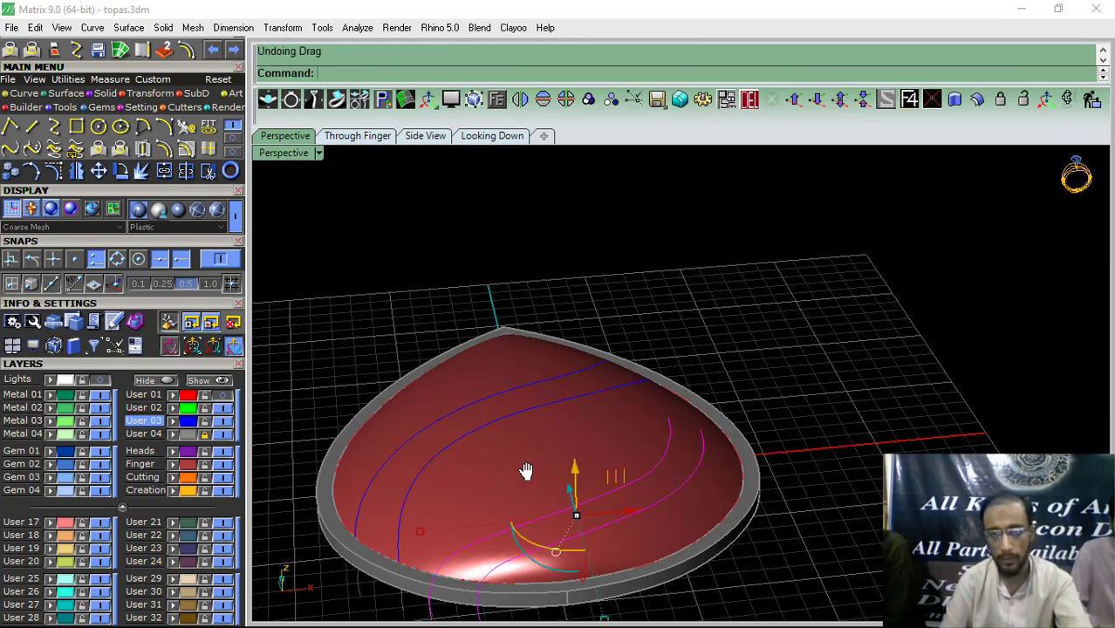
# Step: Project the second band's two traced curves from their original height onto the domed surface
pyautogui.keyDown('shift'); pyautogui.moveTo(525, 471); pyautogui.dragTo(429, 391, button='right'); pyautogui.keyUp('shift')
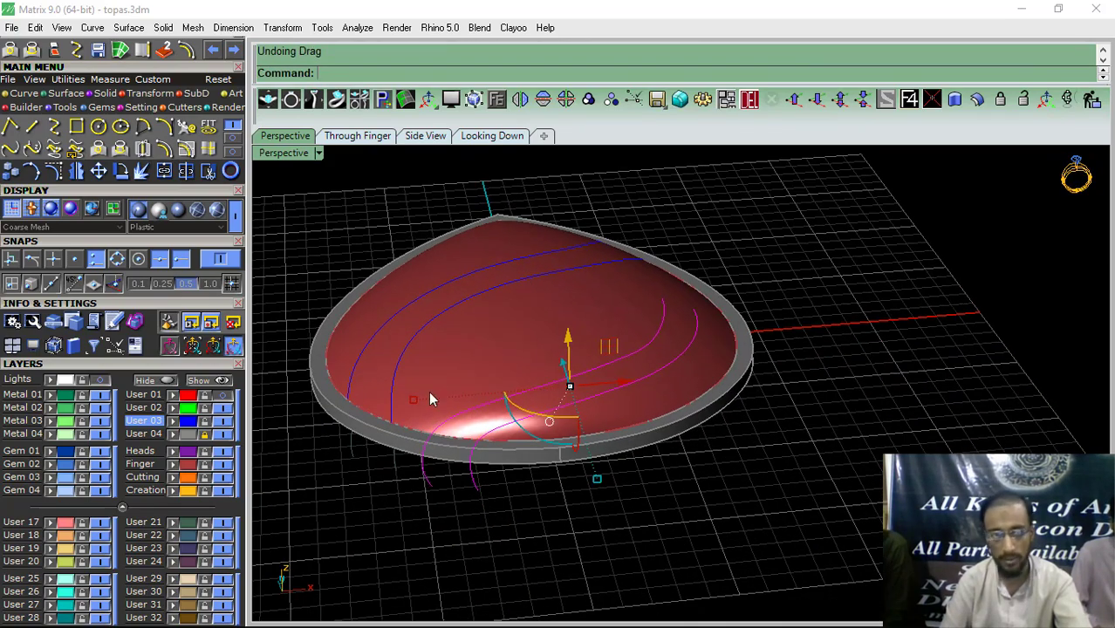
pyautogui.click(120, 150)
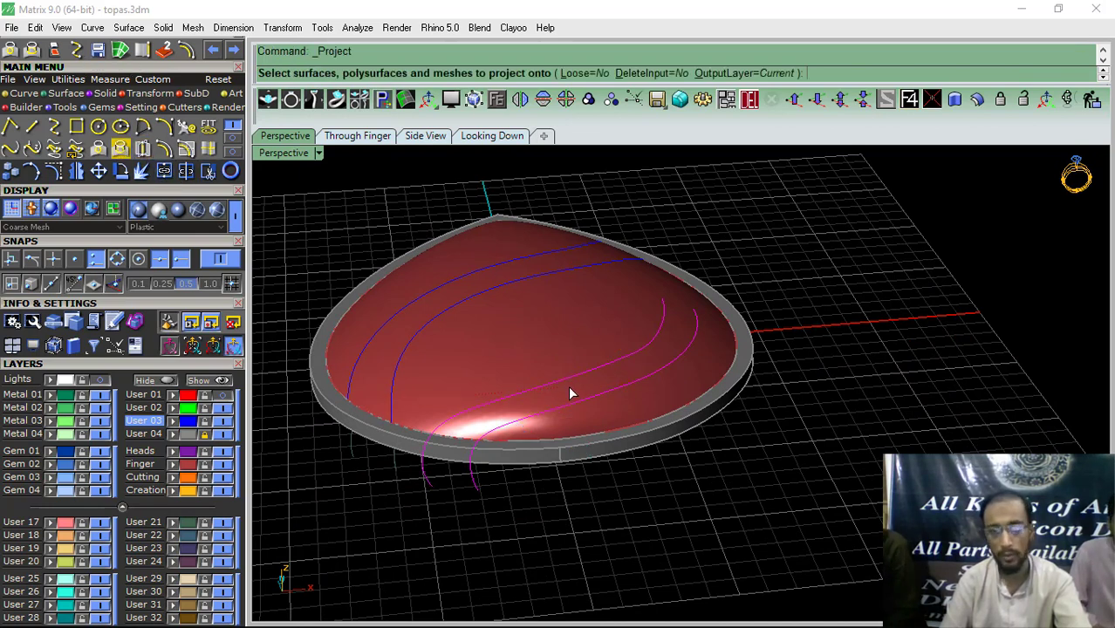
pyautogui.click(563, 348)
pyautogui.press('Return')
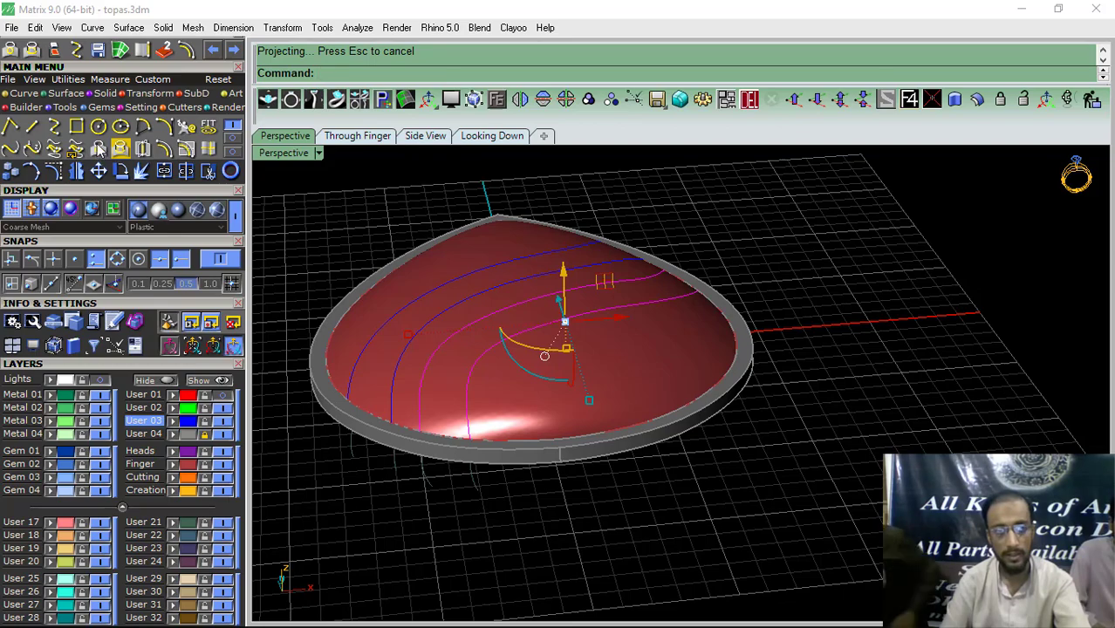
pyautogui.moveTo(852, 306); pyautogui.dragTo(617, 414, button='right')
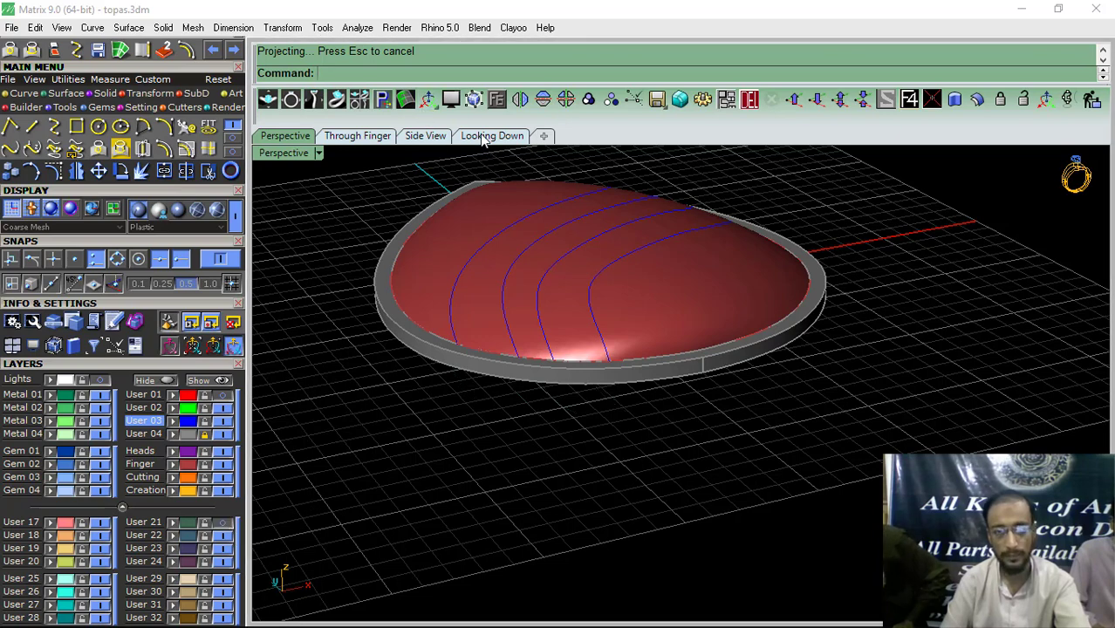
# Step: Split the domed surface with the projected band edge curves
pyautogui.moveTo(555, 276); pyautogui.dragTo(642, 355, button='right')
pyautogui.click(643, 355)
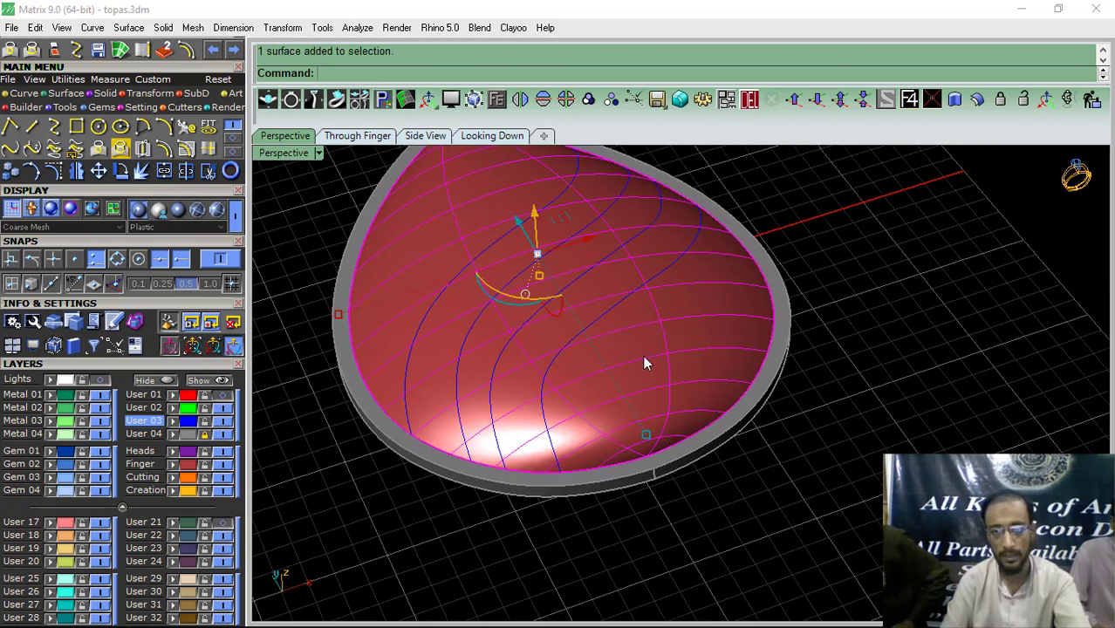
pyautogui.click(185, 171)
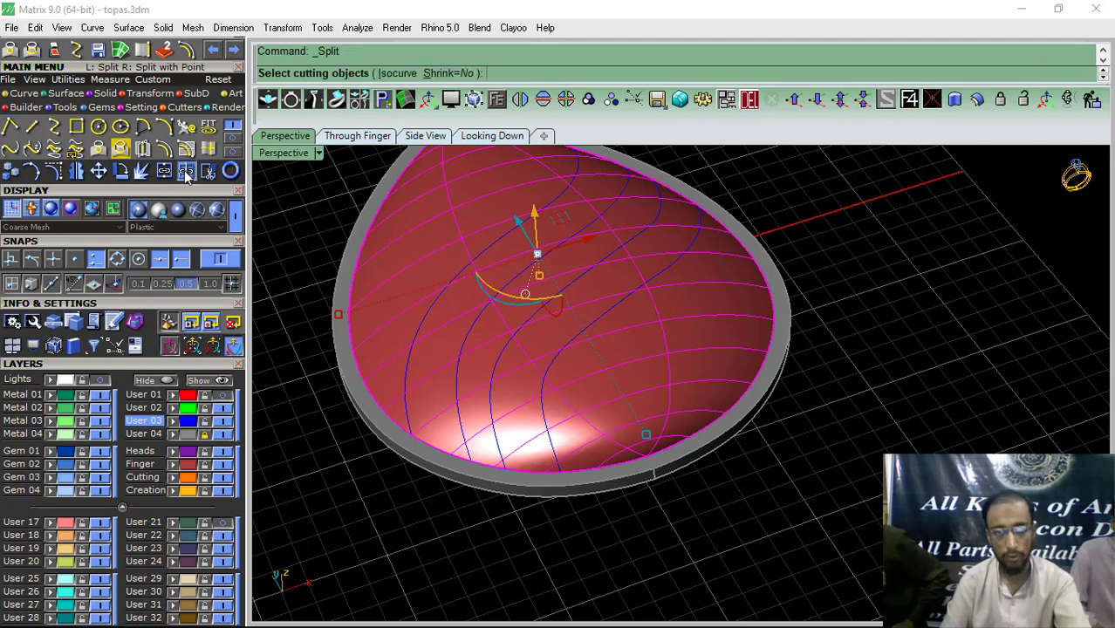
pyautogui.click(526, 319)
pyautogui.press('Return')
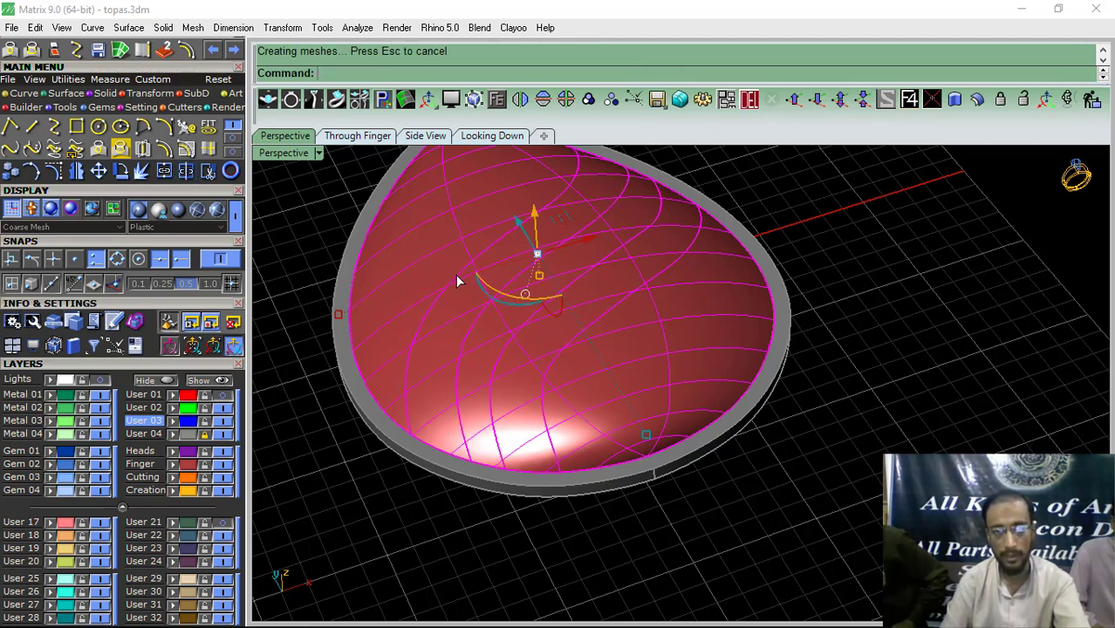
# Step: Move the dome piece at the pointed end and the strip between the two bands to layer User 24, and hide that layer
pyautogui.click(668, 358)
pyautogui.click(538, 330)
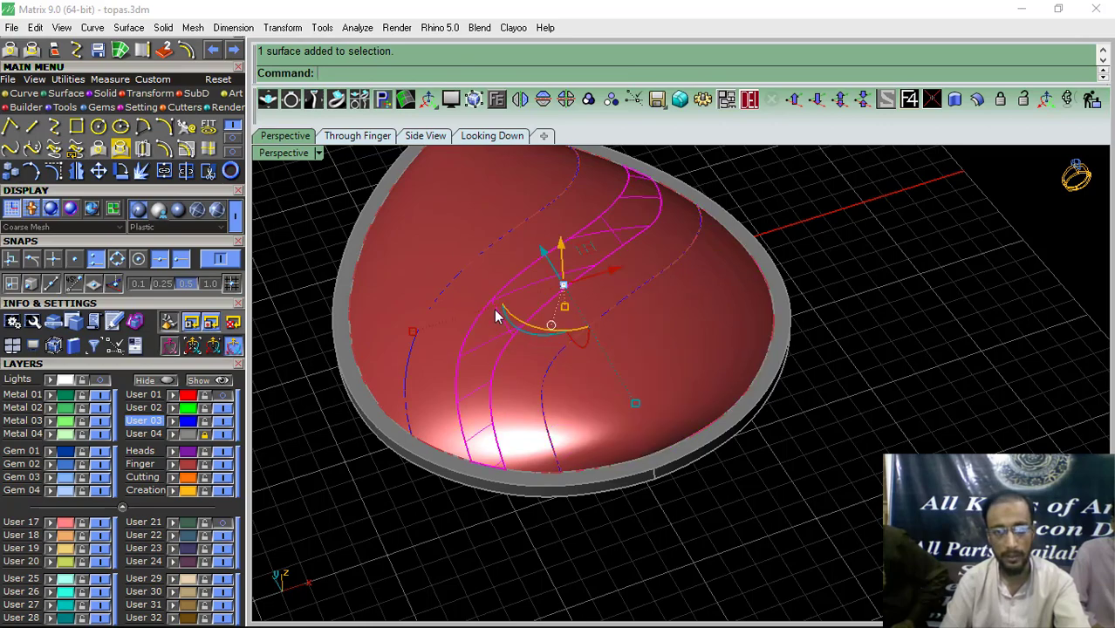
pyautogui.click(499, 334)
pyautogui.click(173, 562)
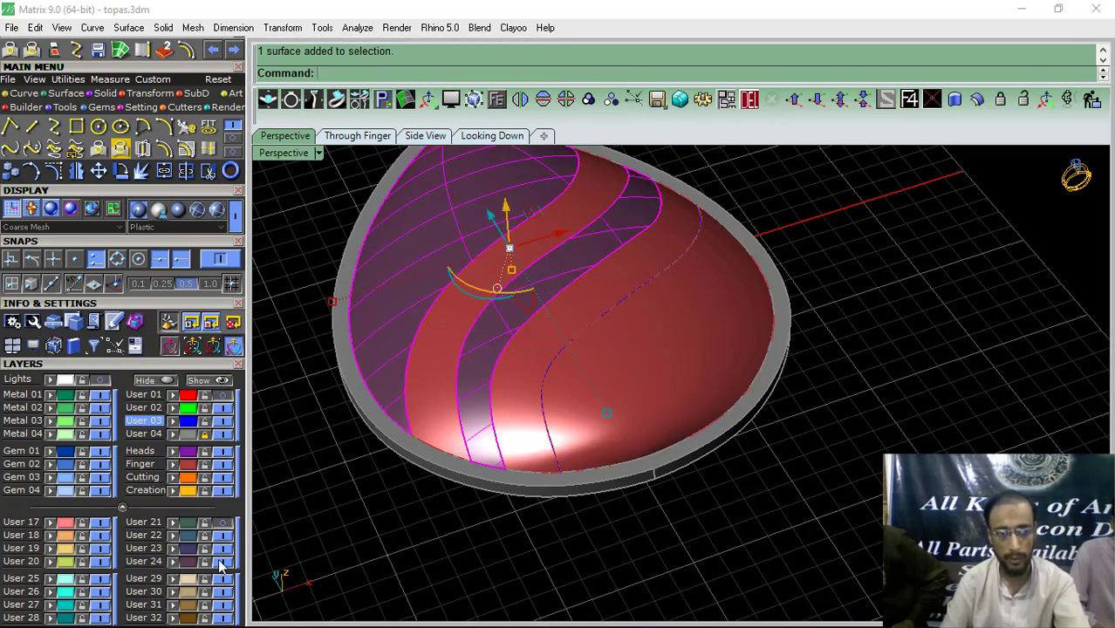
pyautogui.click(221, 563)
# Step: Examine the two S-shaped bands and the rounded end of the dome from several angles, highlighting the bands
pyautogui.moveTo(542, 356); pyautogui.dragTo(649, 292, button='right')
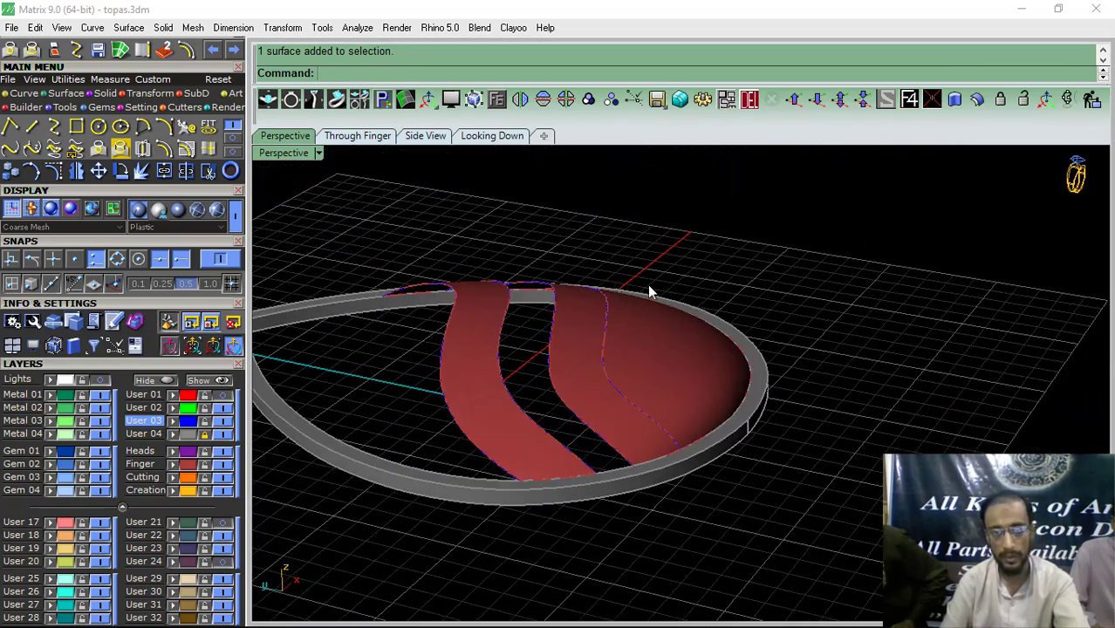
pyautogui.moveTo(441, 395); pyautogui.dragTo(484, 453, button='right')
pyautogui.moveTo(511, 356); pyautogui.dragTo(516, 377, button='right')
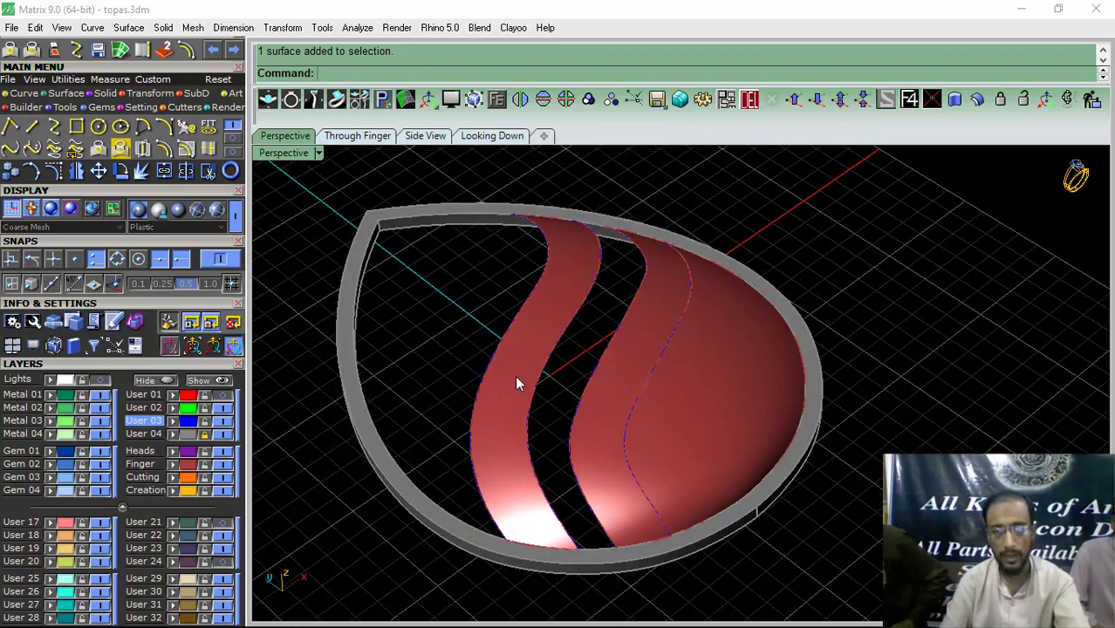
pyautogui.scroll(4, 521, 381)
pyautogui.click(521, 382)
pyautogui.scroll(-3, 675, 380)
pyautogui.moveTo(655, 386); pyautogui.dragTo(623, 362, button='right')
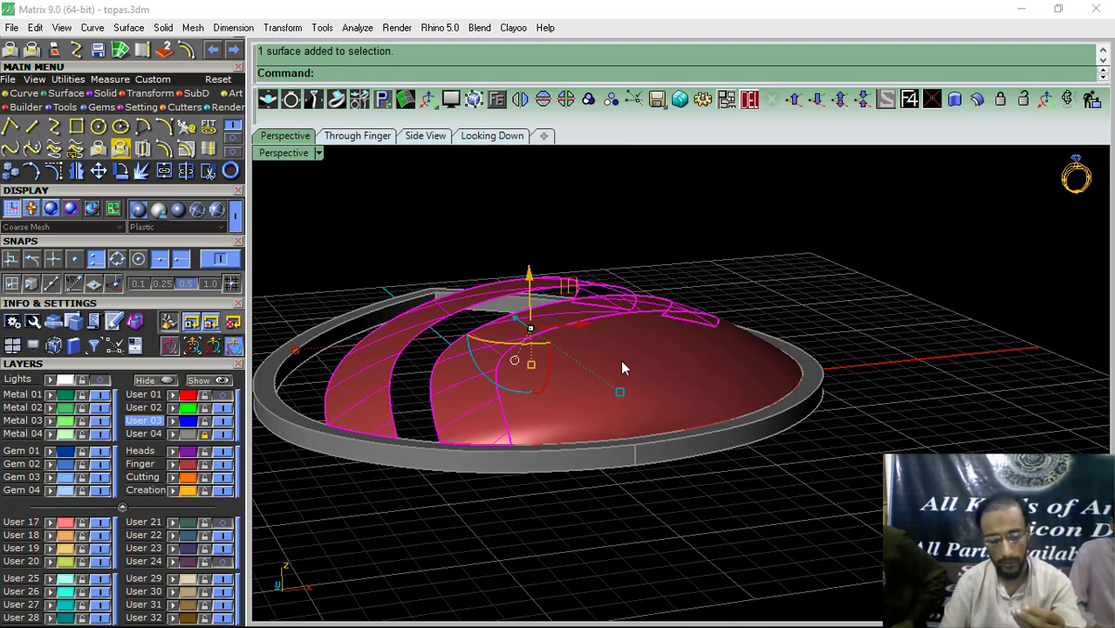
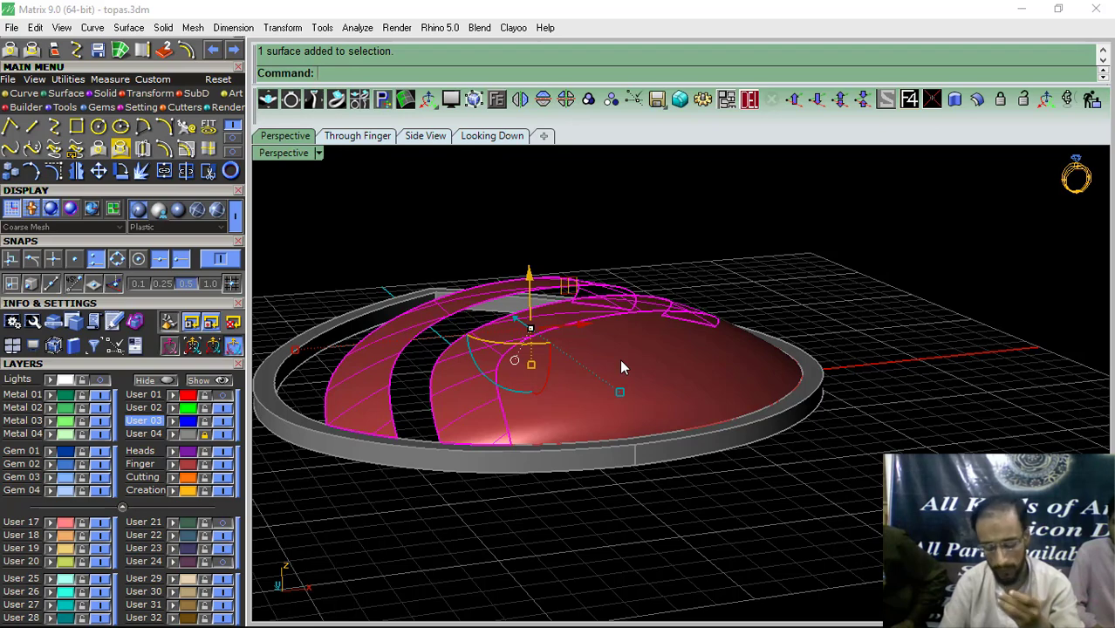
pyautogui.moveTo(621, 367); pyautogui.dragTo(669, 418, button='right')
pyautogui.click(208, 151)
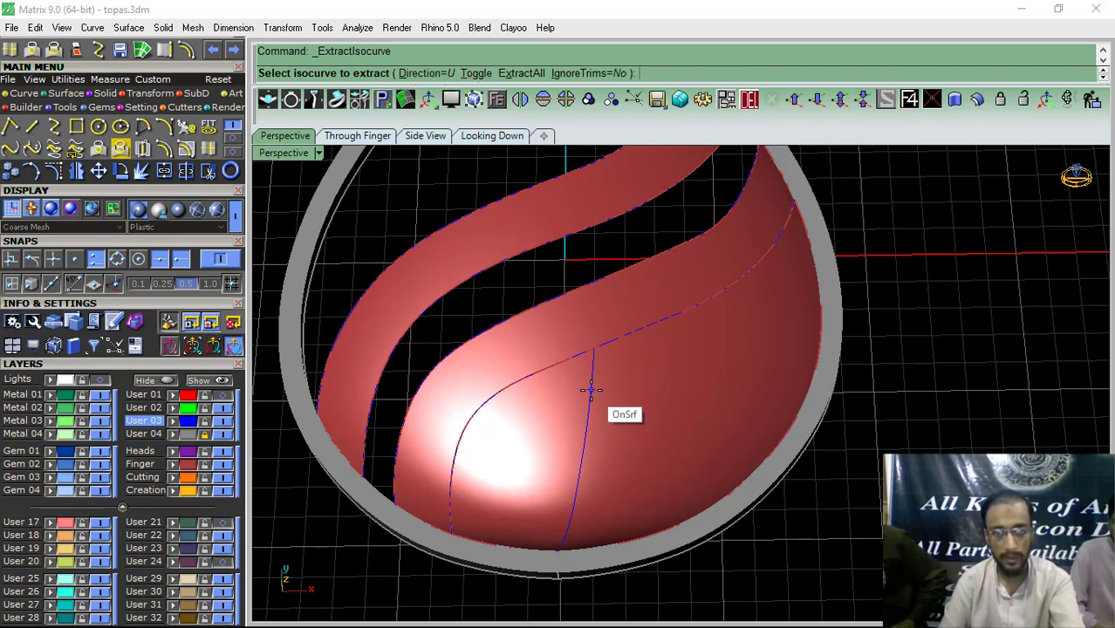
pyautogui.click(477, 73)
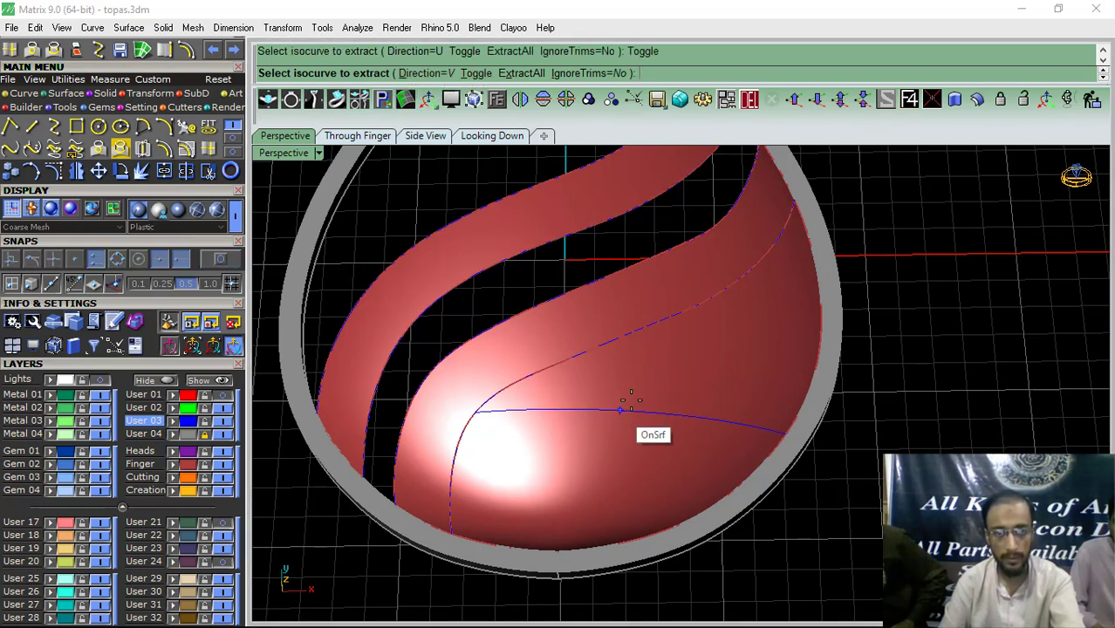
pyautogui.click(604, 347)
pyautogui.press('Return')
# Step: Offset the second band's edge curve by 0.2 across the rounded dome piece, with the direction flipped toward that piece
pyautogui.scroll(3, 596, 360)
pyautogui.click(596, 360)
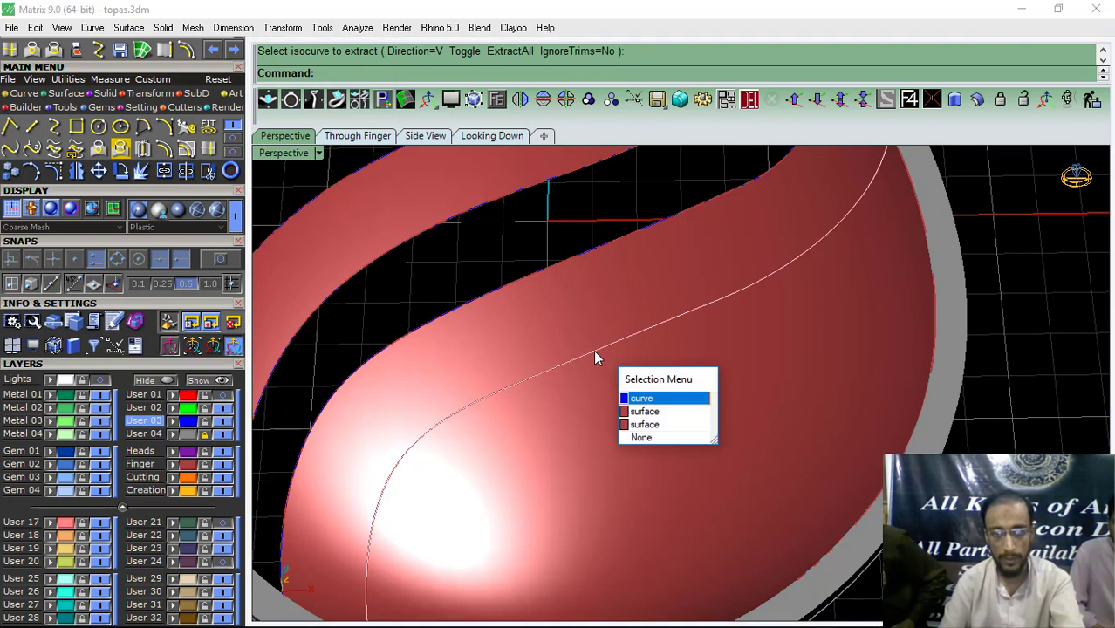
pyautogui.click(641, 397)
pyautogui.click(188, 150)
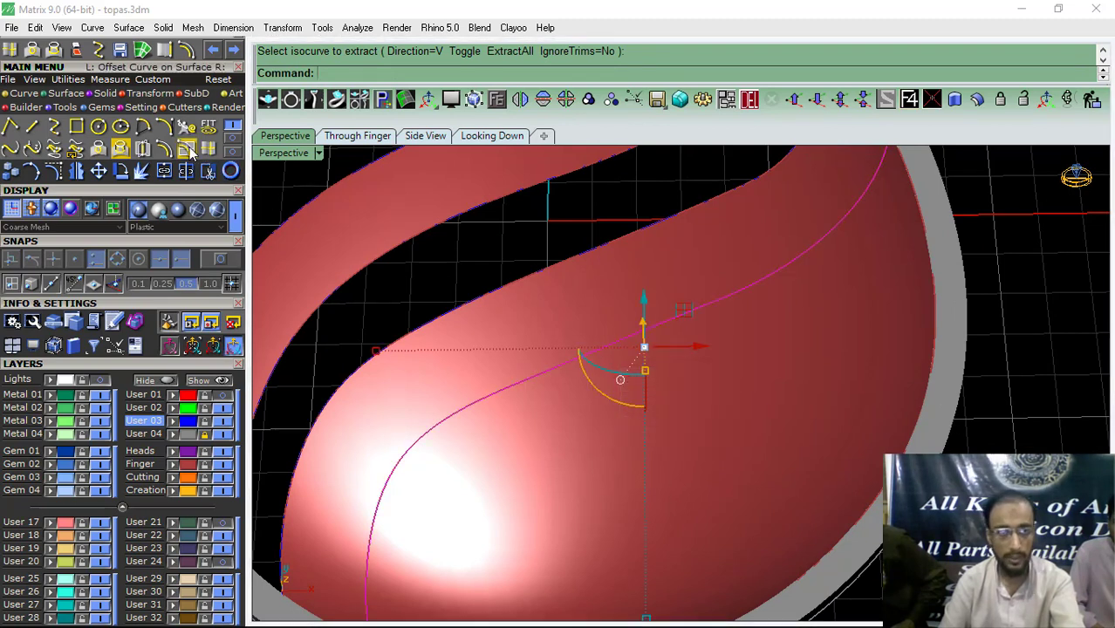
pyautogui.click(581, 437)
pyautogui.click(442, 74)
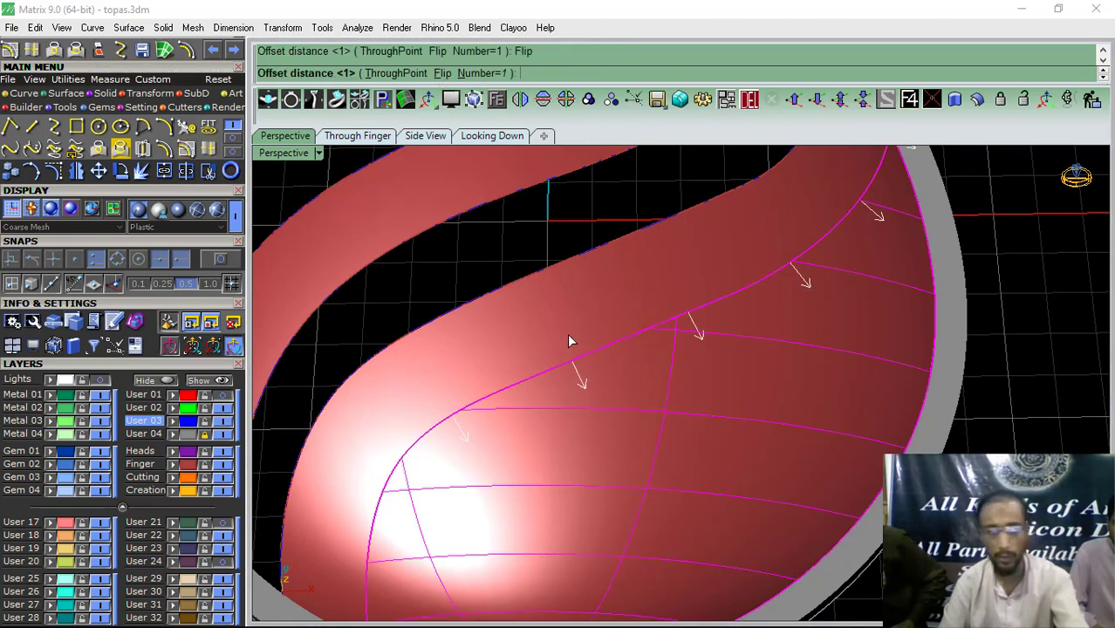
pyautogui.press('Return')
# Step: Split the rounded dome piece with the offset curve
pyautogui.click(538, 477)
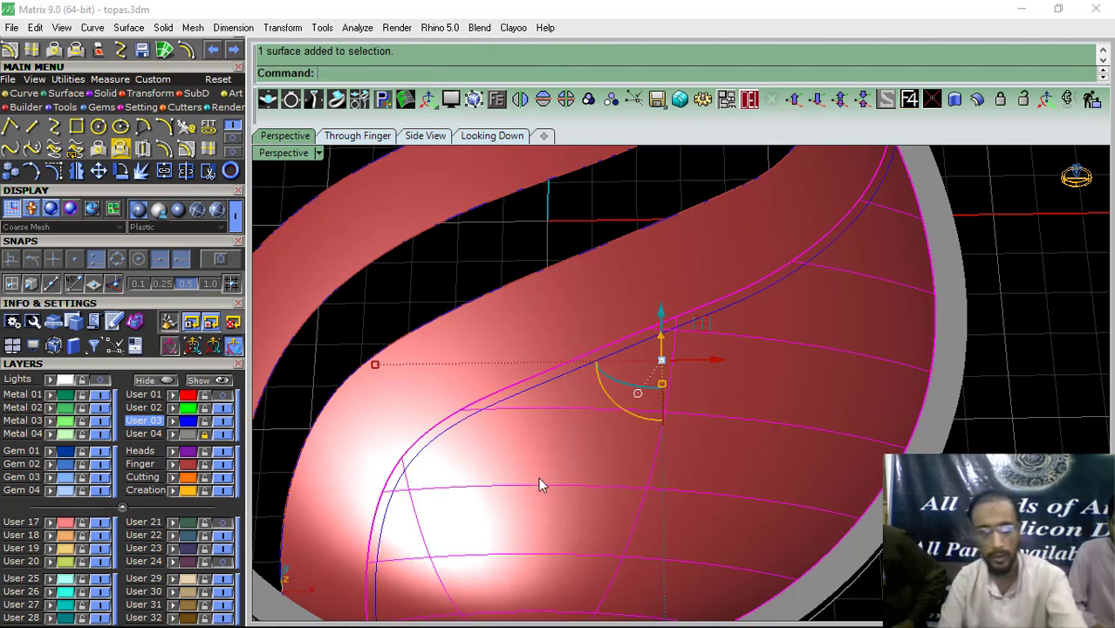
pyautogui.click(187, 171)
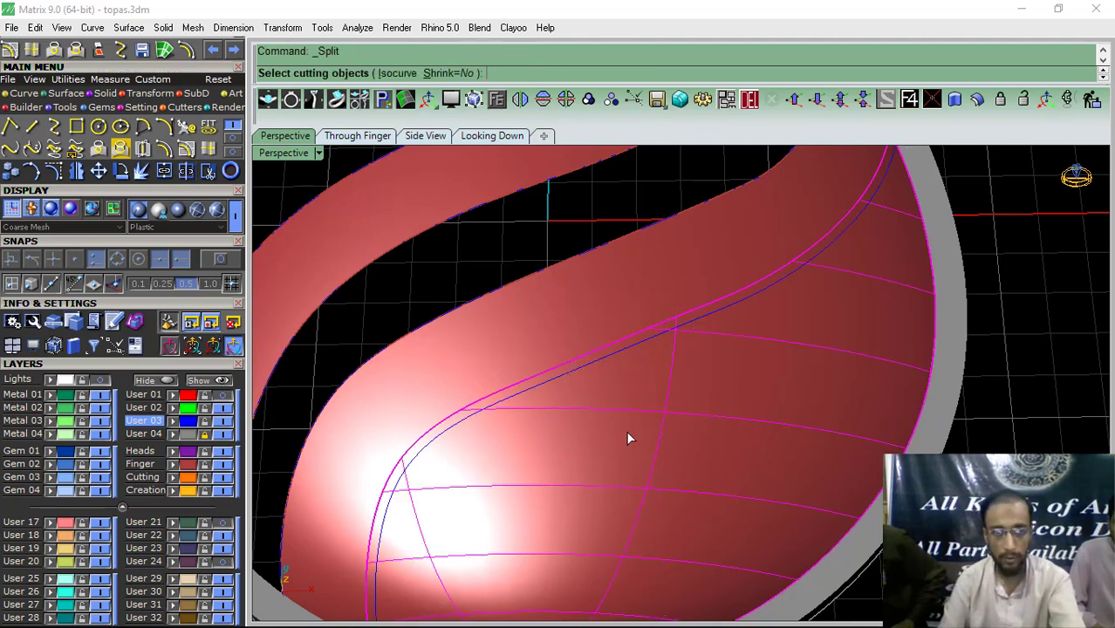
pyautogui.click(559, 375)
pyautogui.press('Return')
# Step: Delete the narrow strip between the second band and the rounded dome piece, and undo the deletion
pyautogui.scroll(5, 549, 390)
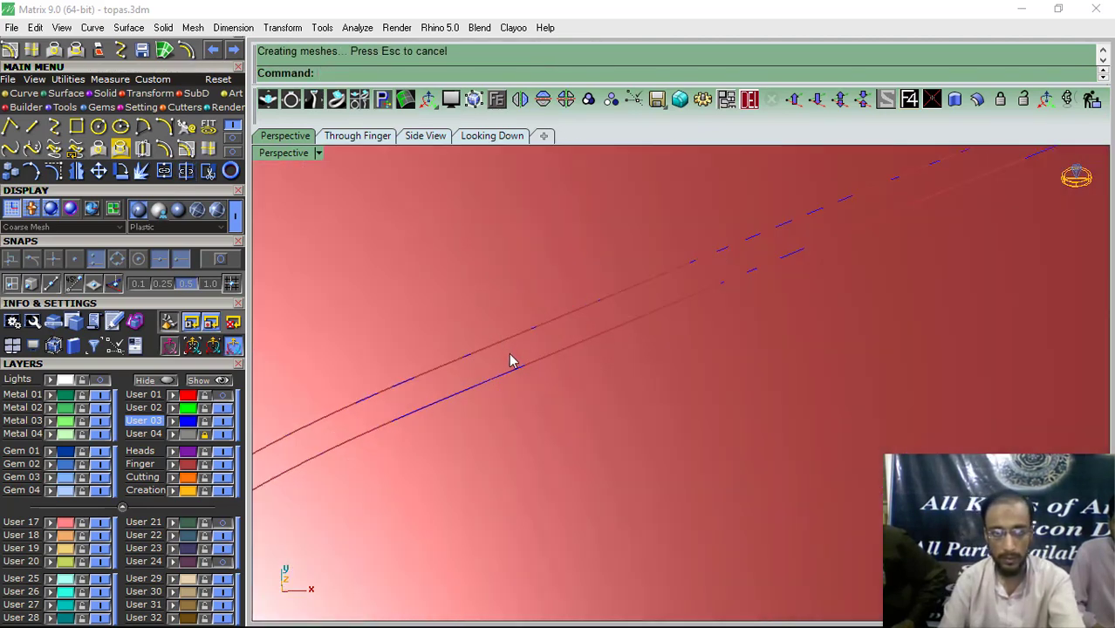
pyautogui.click(510, 359)
pyautogui.press('Delete')
pyautogui.scroll(-5, 510, 369)
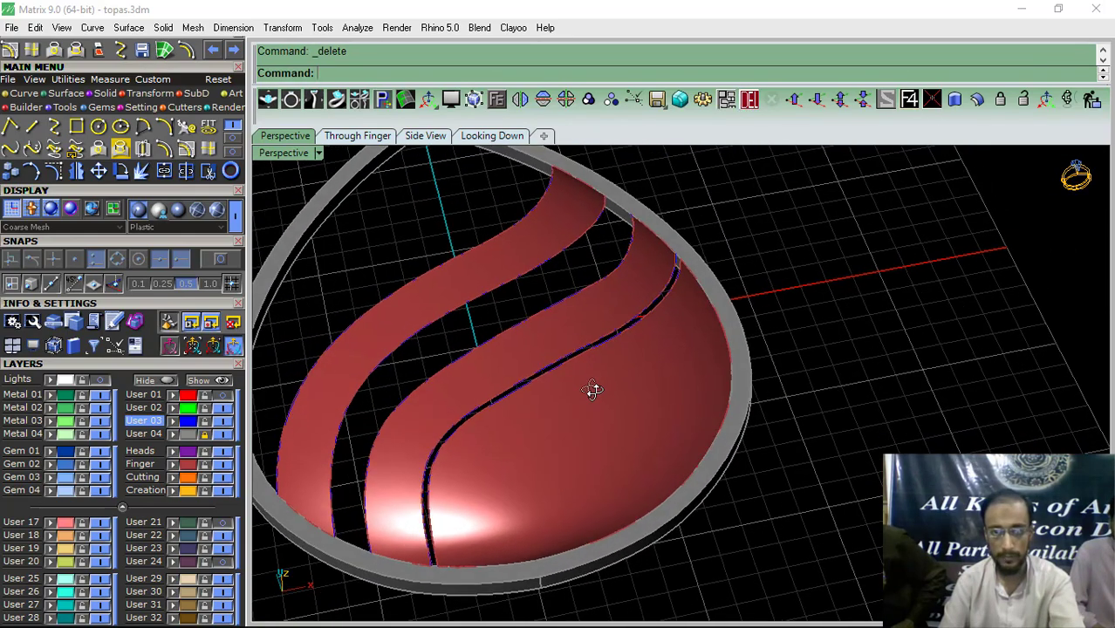
pyautogui.hotkey('ctrl', 'z')
# Step: Move the selected narrow strip beside the second band to layer User 24, and leave that layer hidden
pyautogui.click(175, 561)
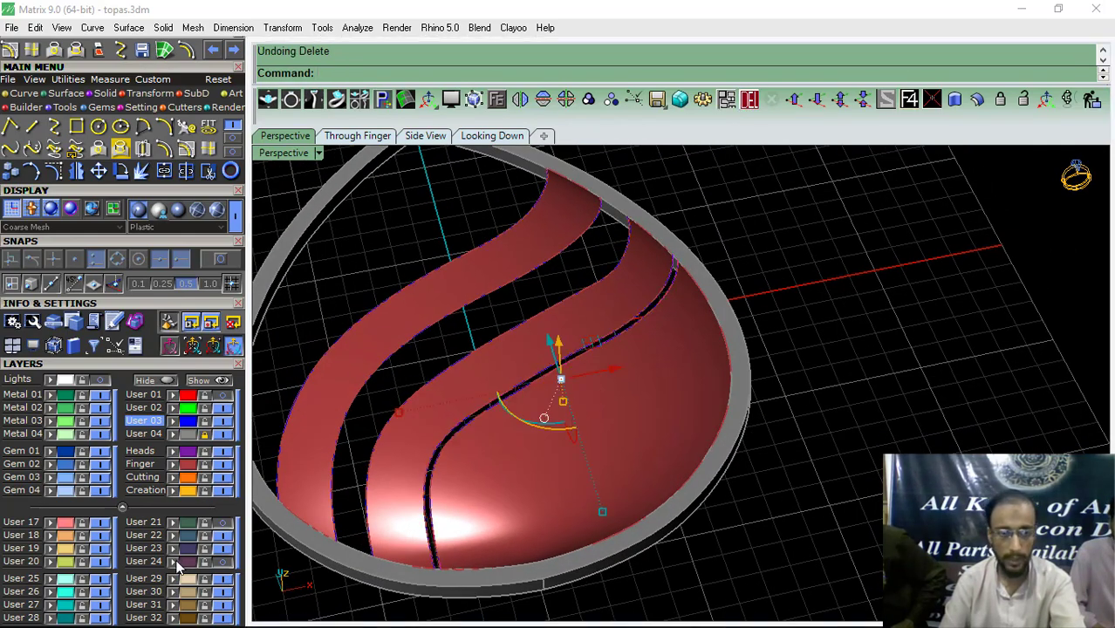
pyautogui.click(222, 563)
pyautogui.click(222, 563)
pyautogui.scroll(-3, 681, 347)
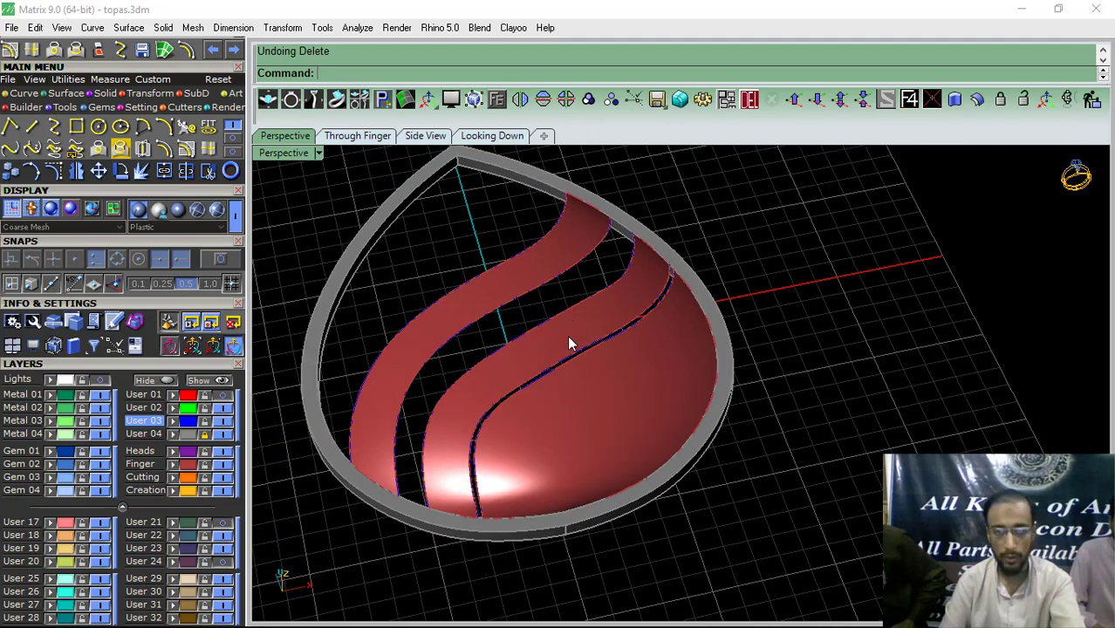
# Step: Thicken both S-shaped bands downward into solids with OffsetSrf at distance 0.6, deleting the input surfaces
pyautogui.moveTo(570, 342); pyautogui.dragTo(583, 306, button='right')
pyautogui.scroll(6, 511, 362)
pyautogui.click(511, 387)
pyautogui.keyDown('shift'); pyautogui.click(378, 334); pyautogui.keyUp('shift')
pyautogui.scroll(-6, 563, 362)
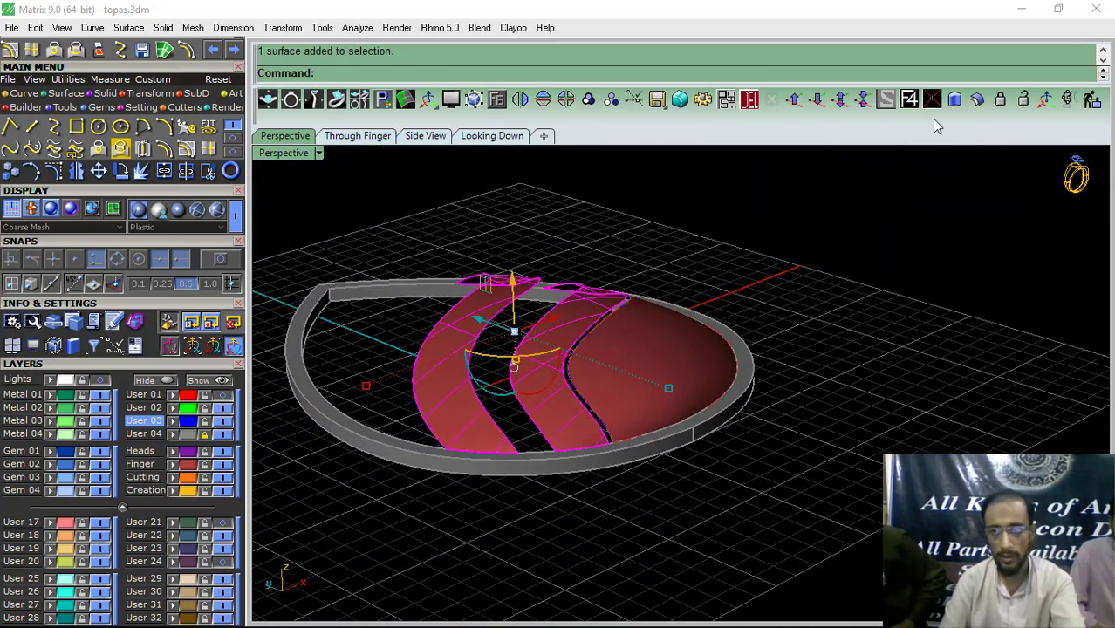
pyautogui.click(977, 100)
pyautogui.keyDown('shift'); pyautogui.moveTo(539, 377); pyautogui.dragTo(602, 355, button='right'); pyautogui.keyUp('shift')
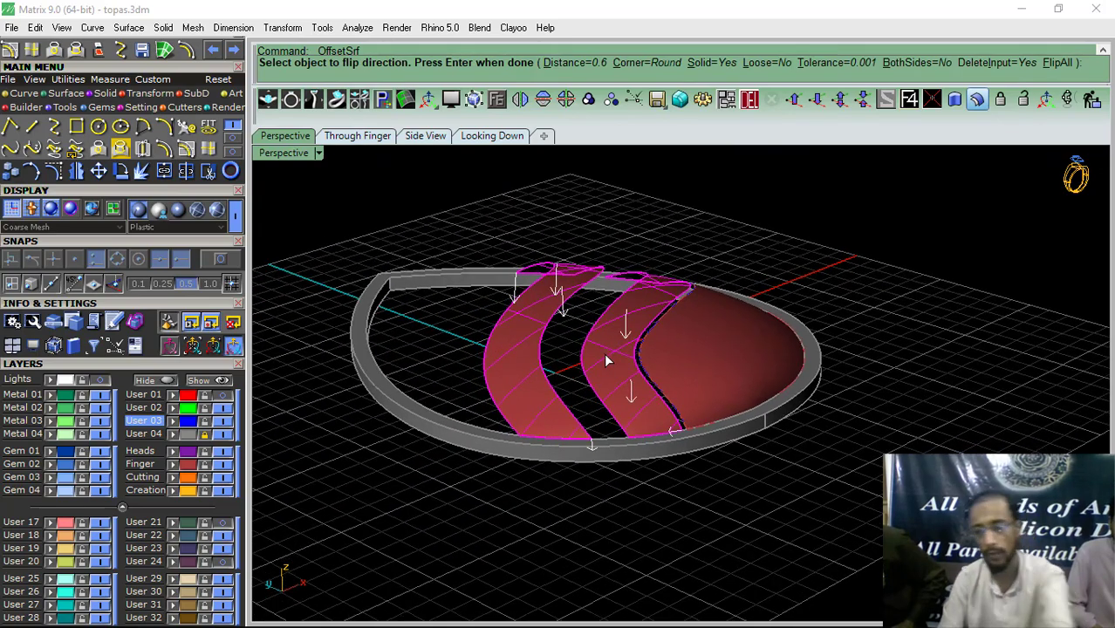
pyautogui.press('Return')
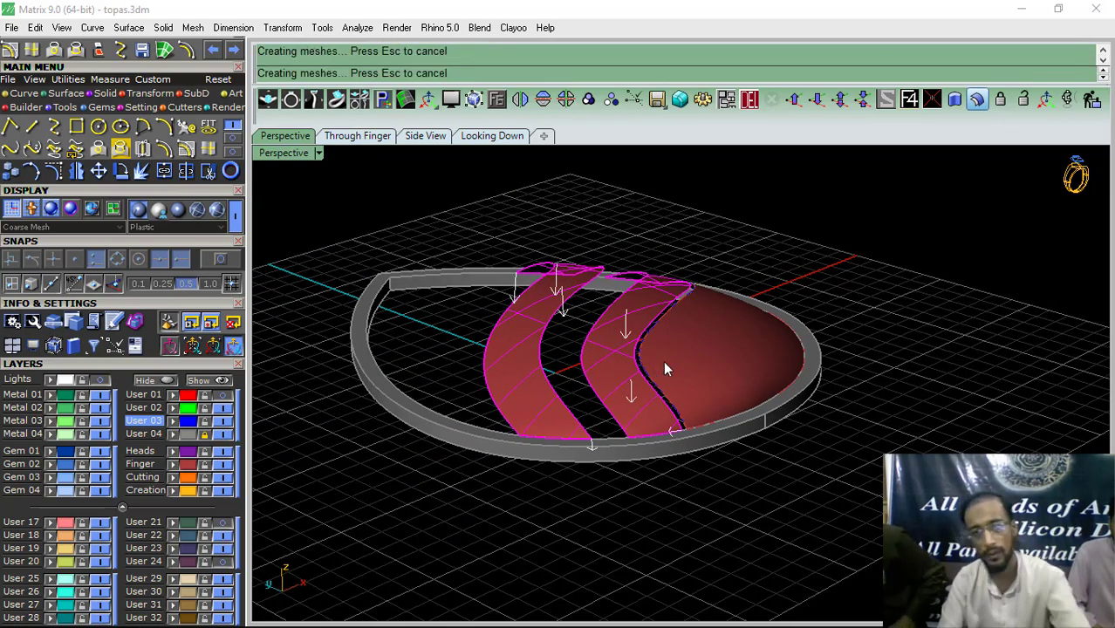
# Step: Thicken the rounded dome piece into a solid with the same surface offset settings
pyautogui.moveTo(667, 329); pyautogui.dragTo(653, 460, button='right')
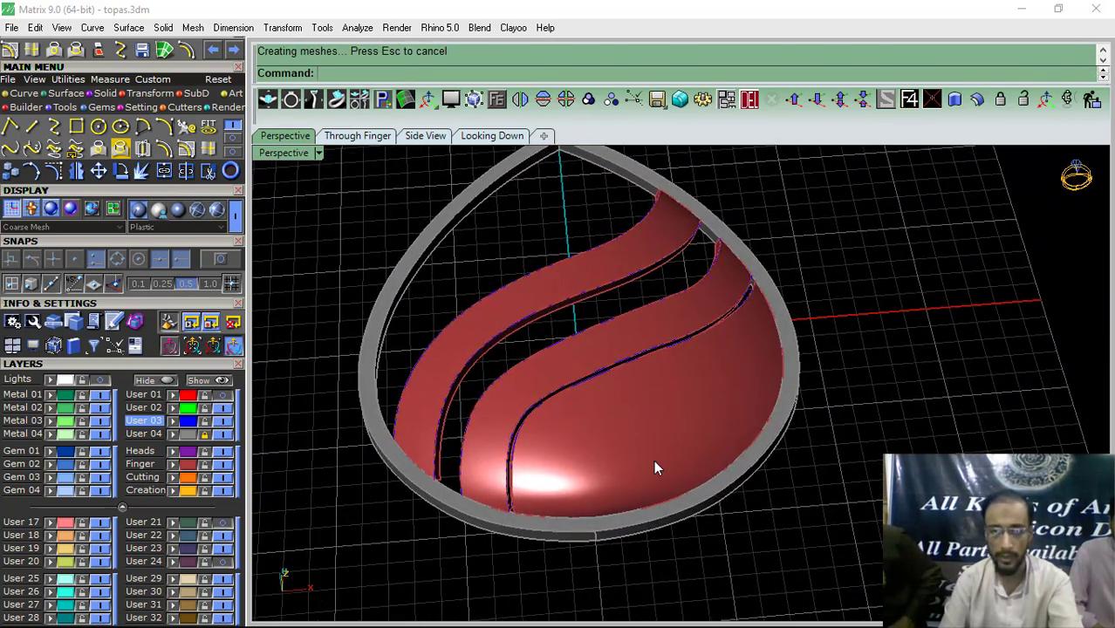
pyautogui.press('Return')
pyautogui.click(654, 460)
pyautogui.press('Return')
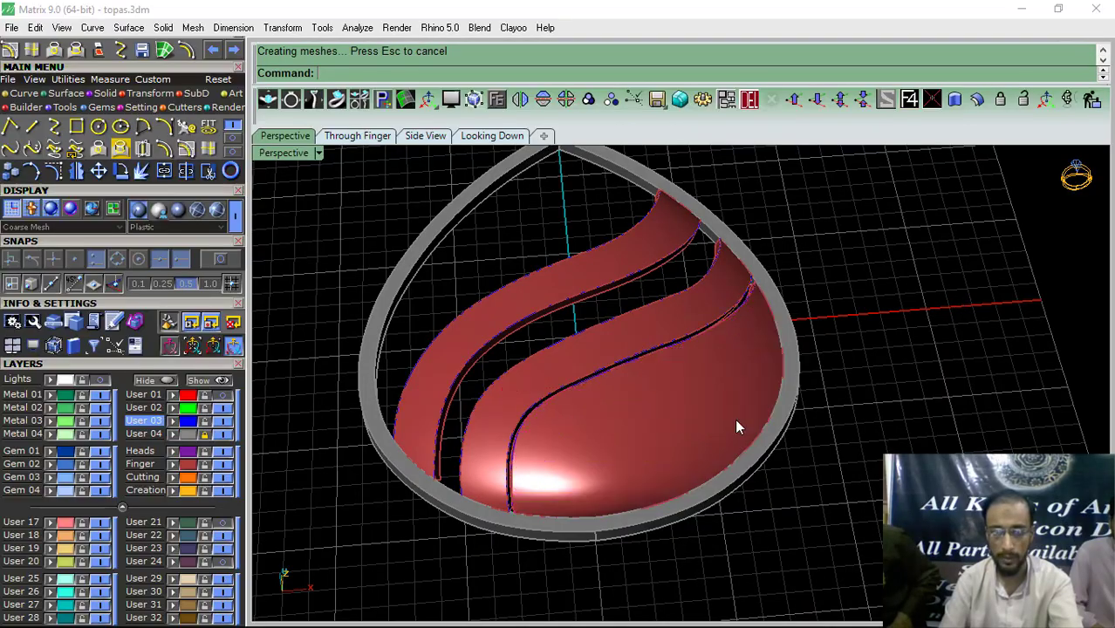
# Step: Create one tween curve midway between the first band's two top edge curves, using the Refit match method
pyautogui.moveTo(736, 423); pyautogui.dragTo(583, 319, button='right')
pyautogui.scroll(5, 628, 327)
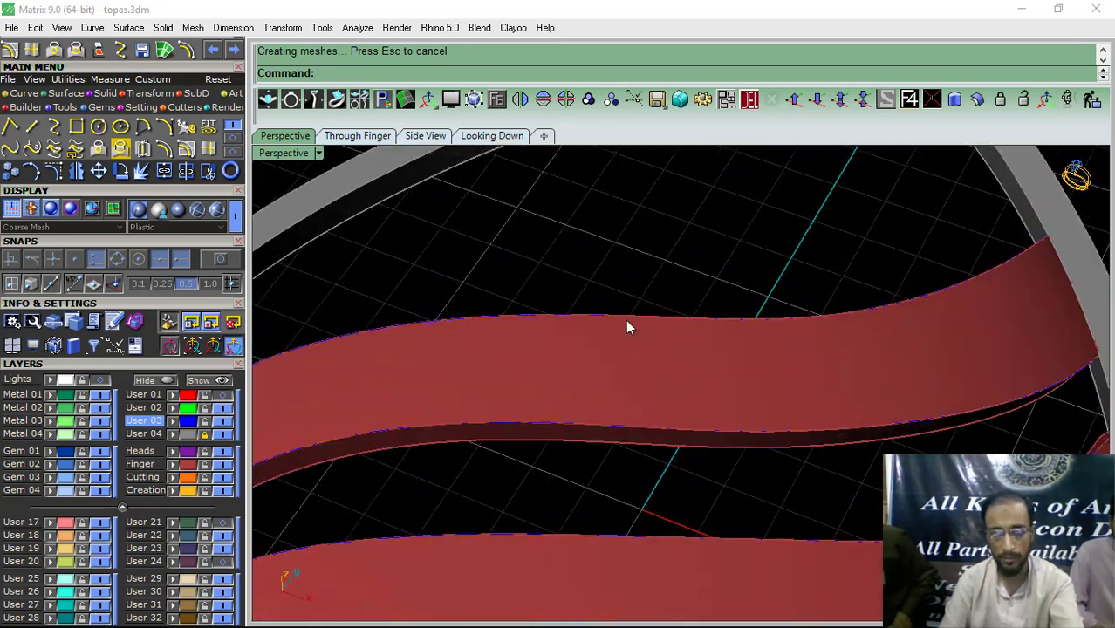
pyautogui.moveTo(514, 480); pyautogui.dragTo(515, 480)
pyautogui.keyDown('ctrl'); pyautogui.click(595, 368); pyautogui.keyUp('ctrl')
pyautogui.moveTo(595, 368); pyautogui.dragTo(649, 331, button='right')
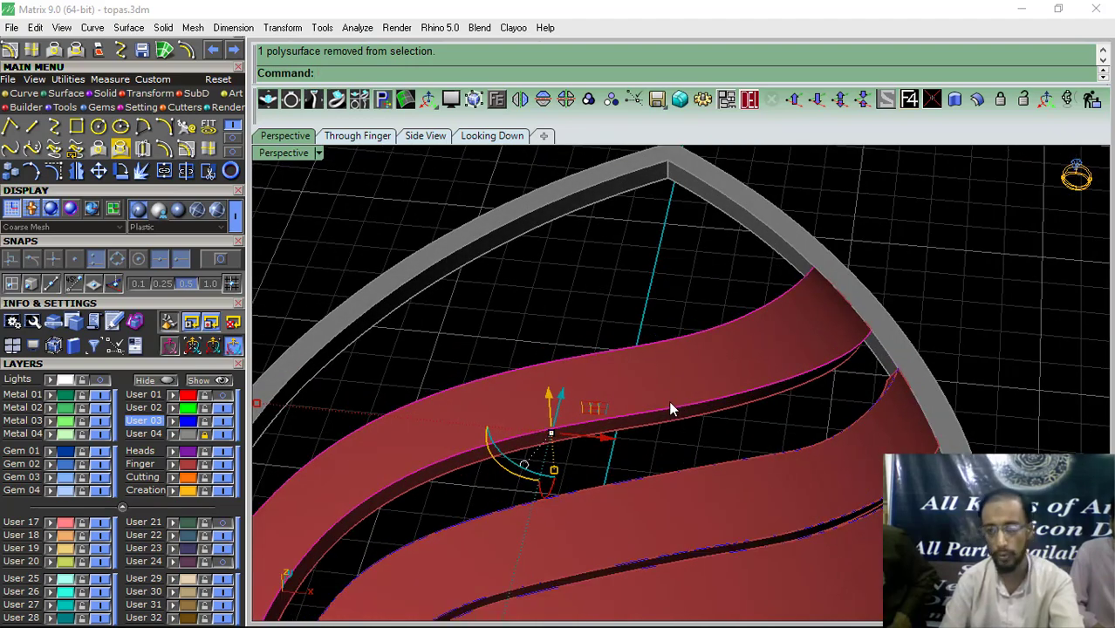
pyautogui.click(232, 142)
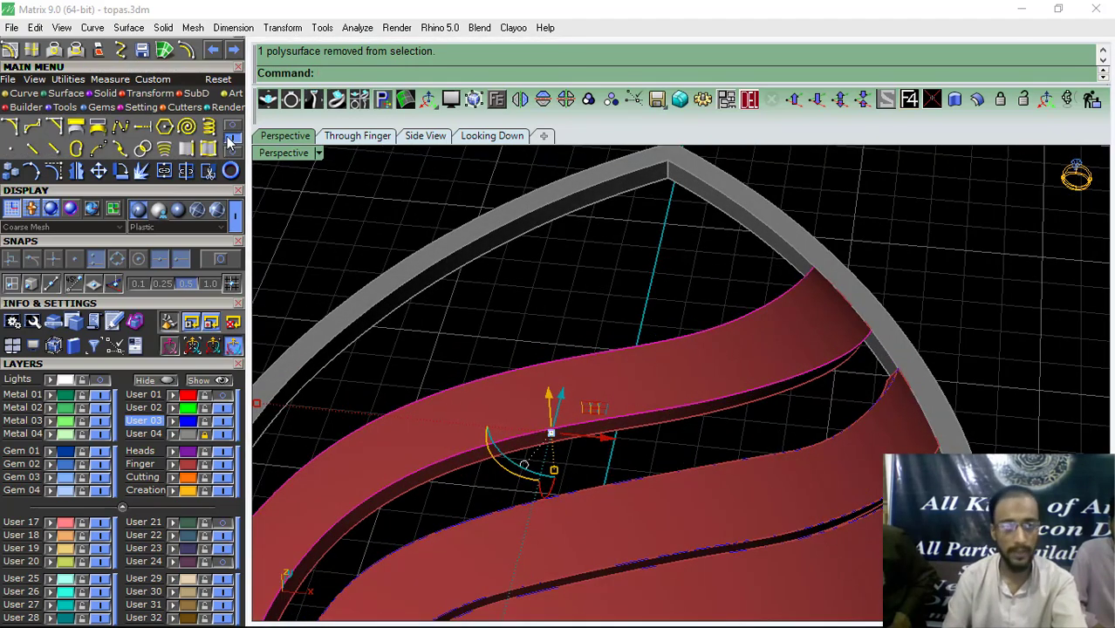
pyautogui.click(166, 152)
pyautogui.scroll(-4, 737, 271)
pyautogui.moveTo(737, 271); pyautogui.dragTo(754, 365, button='right')
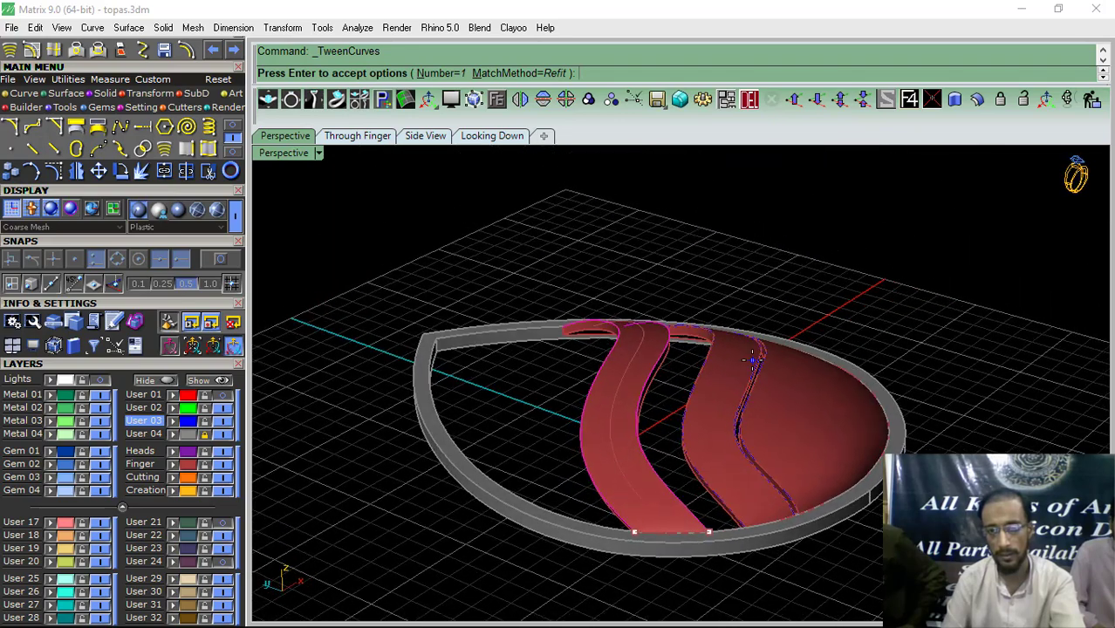
pyautogui.rightClick(752, 359)
pyautogui.click(803, 244)
pyautogui.scroll(3, 645, 347)
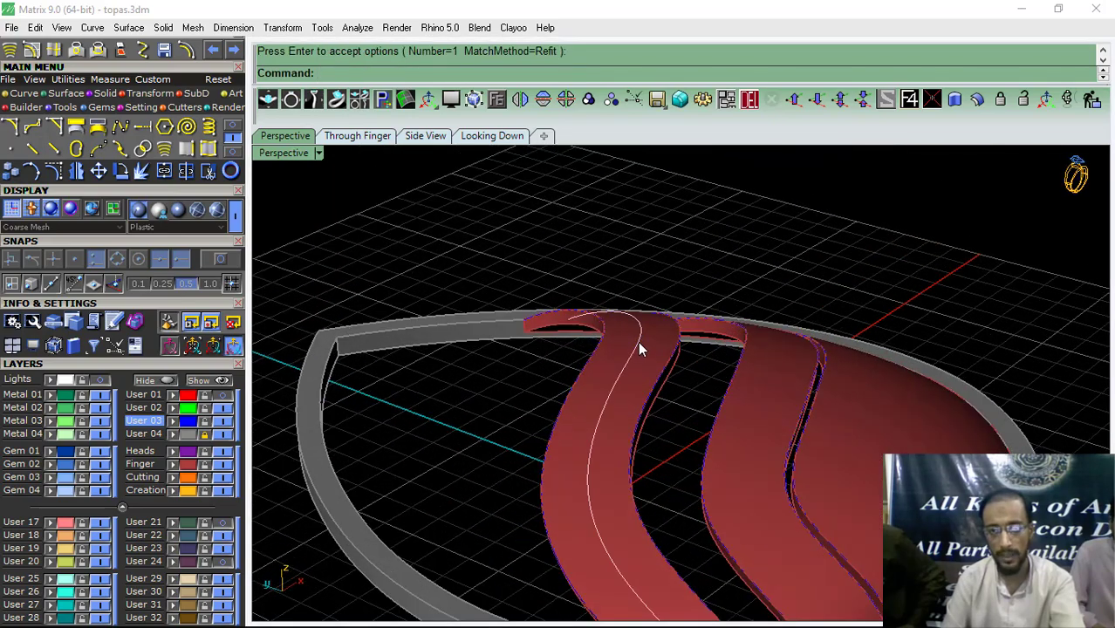
# Step: Pull the tween curve back onto the first band's top surface
pyautogui.click(640, 348)
pyautogui.click(702, 386)
pyautogui.moveTo(703, 386); pyautogui.dragTo(515, 384, button='right')
pyautogui.press('Escape')
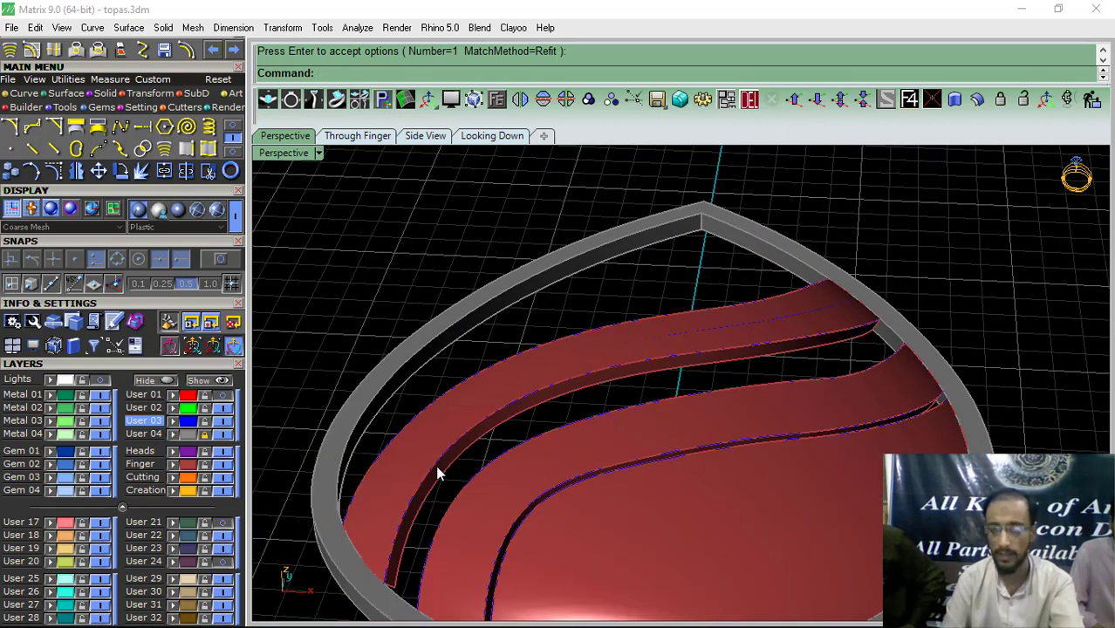
pyautogui.click(804, 318)
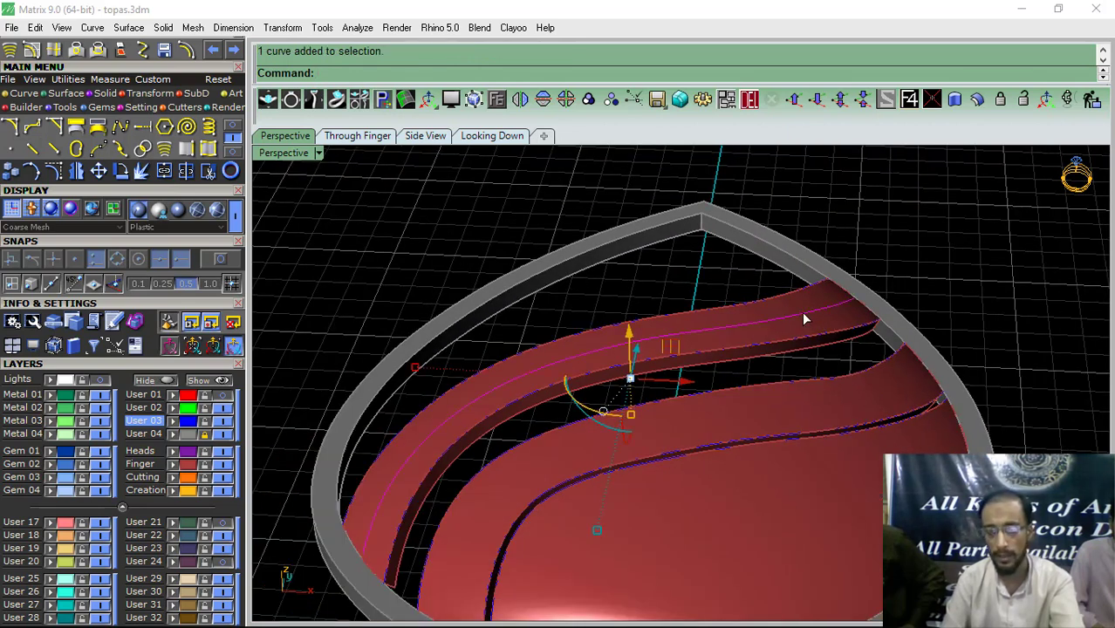
pyautogui.click(234, 132)
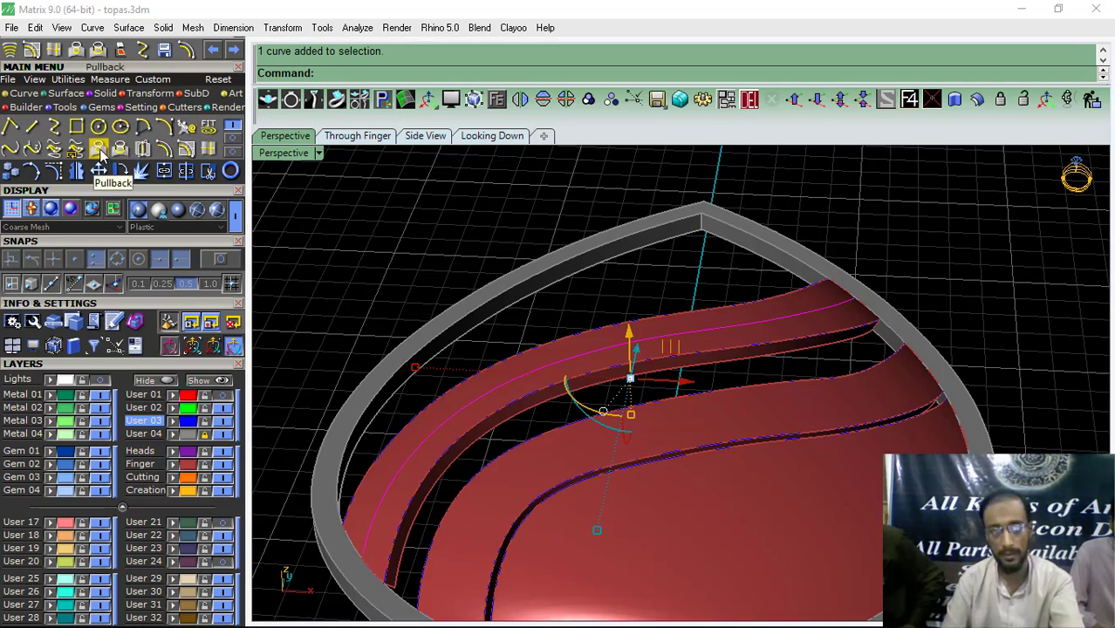
pyautogui.click(99, 150)
pyautogui.scroll(2, 707, 345)
pyautogui.click(695, 340)
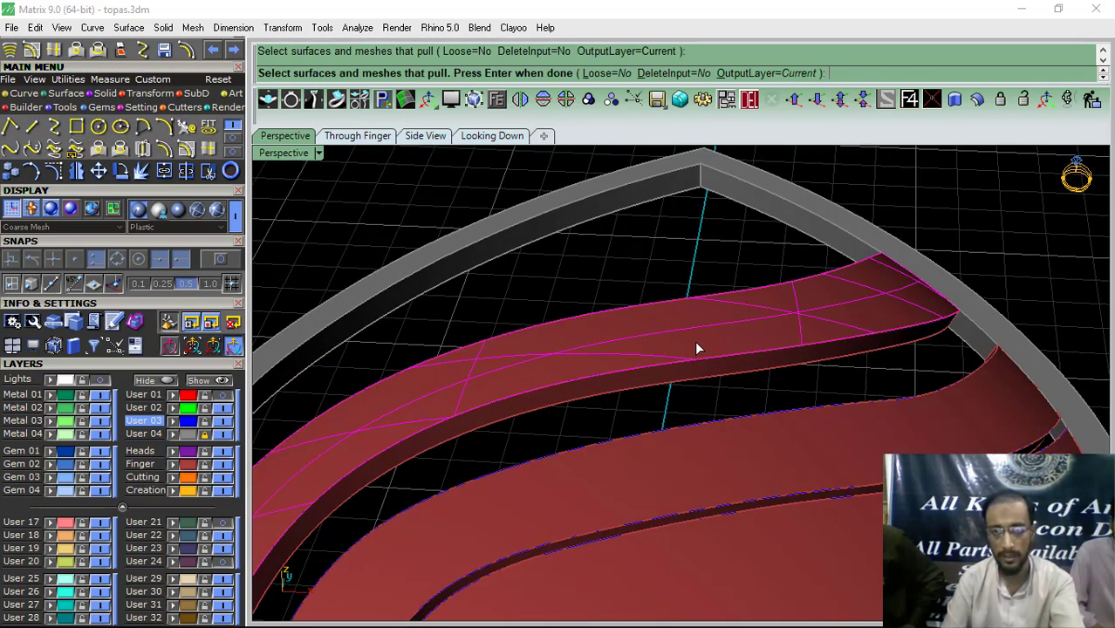
pyautogui.press('Return')
pyautogui.scroll(-8, 657, 290)
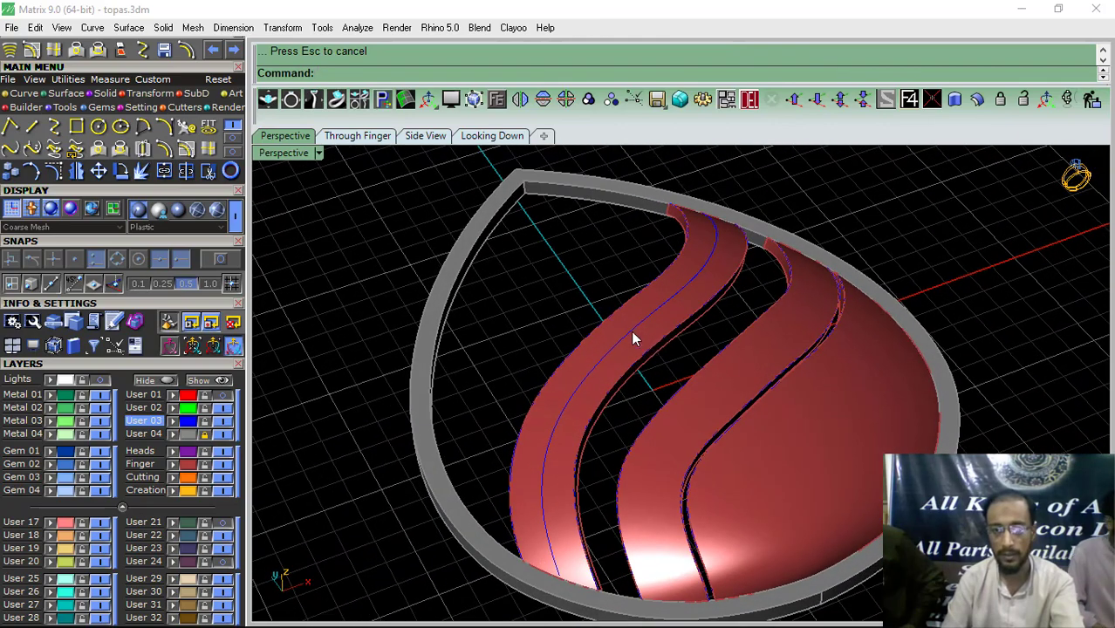
# Step: Delete one of the two overlapping centre curves on the first band and select the remaining one to check it
pyautogui.click(632, 332)
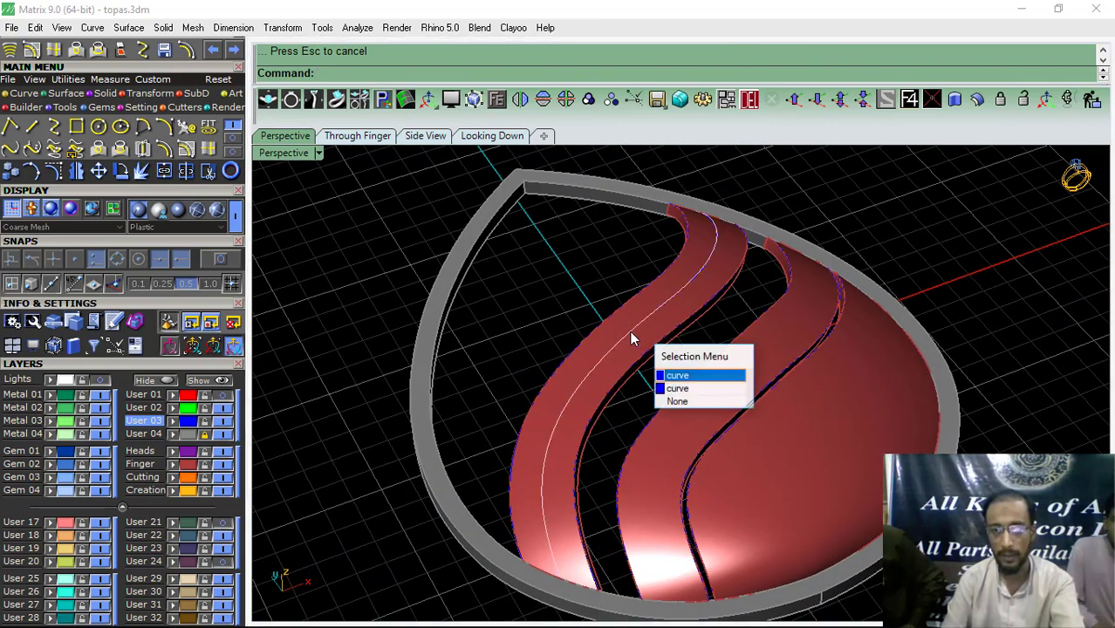
pyautogui.click(684, 390)
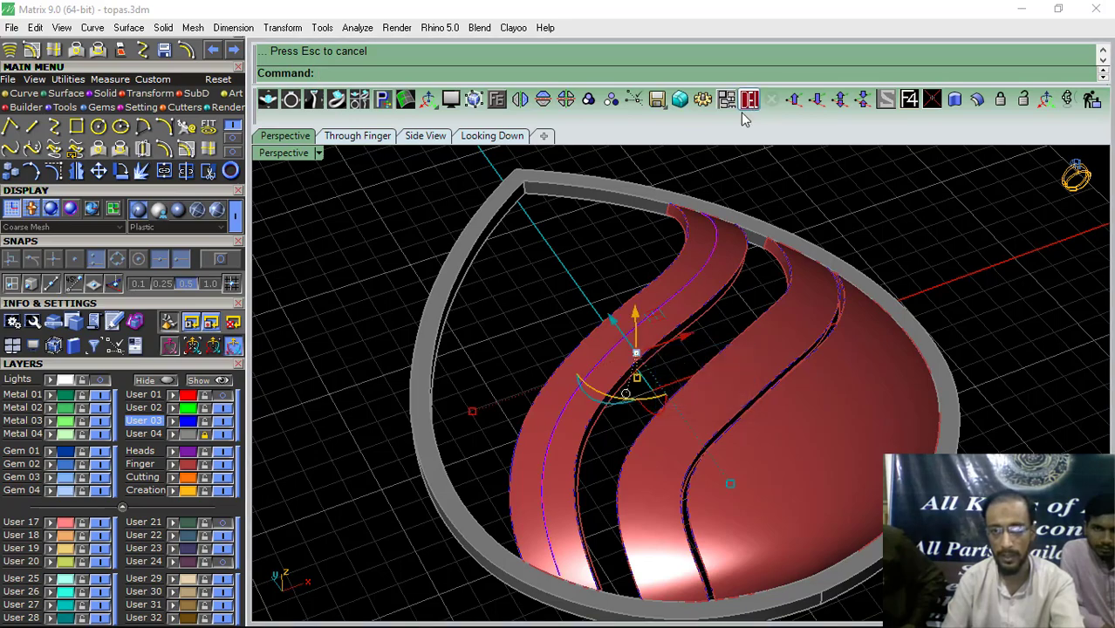
pyautogui.press('Delete')
pyautogui.click(650, 315)
pyautogui.click(698, 359)
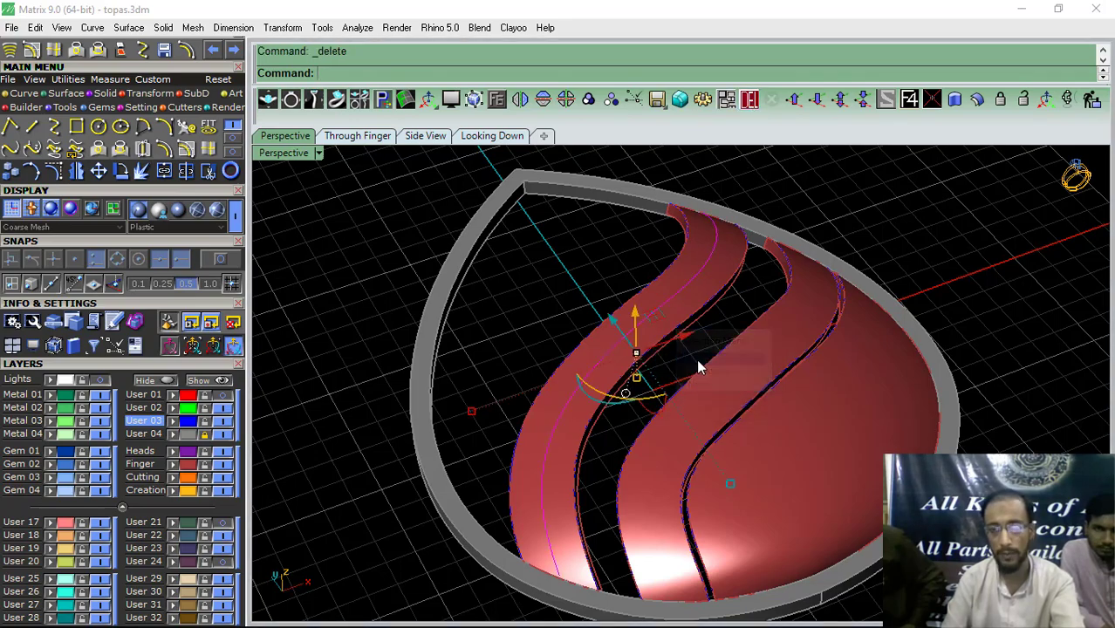
pyautogui.scroll(-4, 589, 338)
pyautogui.moveTo(590, 338); pyautogui.dragTo(857, 357, button='right')
pyautogui.click(858, 358)
# Step: Try a tween curve between the second band's two top edge curves, undo it and clear the selection
pyautogui.scroll(7, 715, 363)
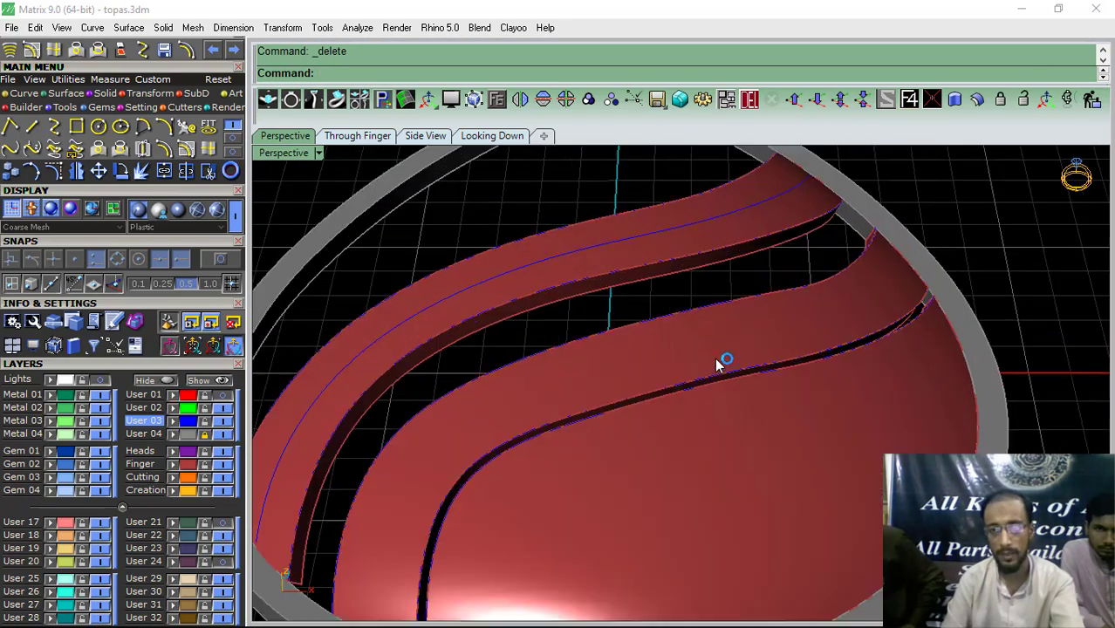
pyautogui.scroll(3, 716, 362)
pyautogui.click(717, 390)
pyautogui.click(744, 427)
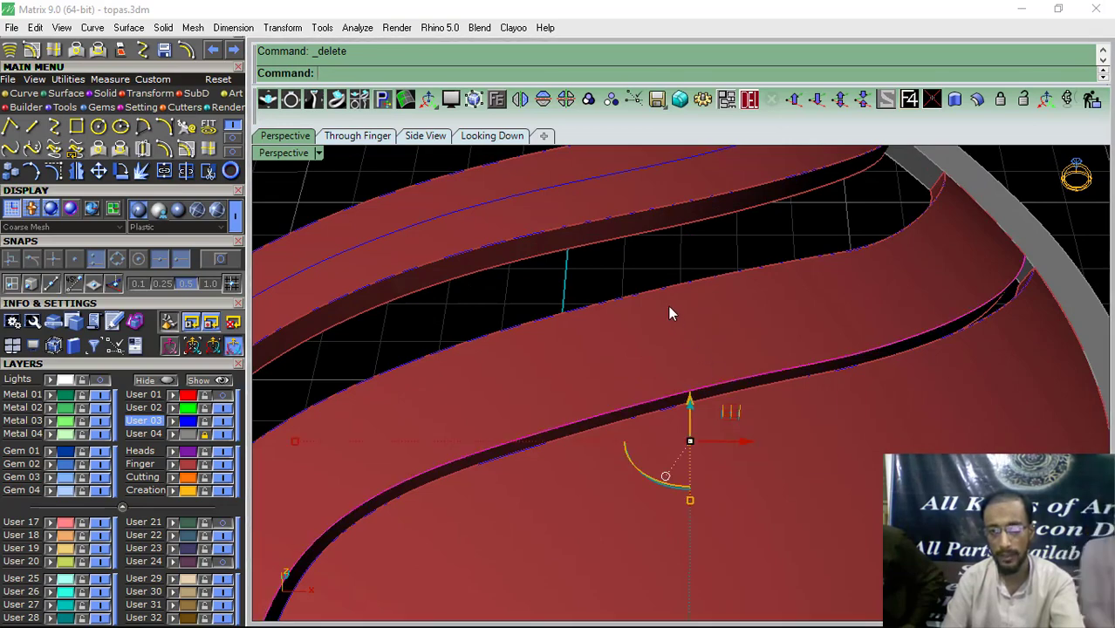
pyautogui.keyDown('shift'); pyautogui.click(652, 292); pyautogui.keyUp('shift')
pyautogui.click(697, 334)
pyautogui.scroll(-6, 701, 316)
pyautogui.moveTo(665, 347); pyautogui.dragTo(695, 368, button='right')
pyautogui.click(232, 139)
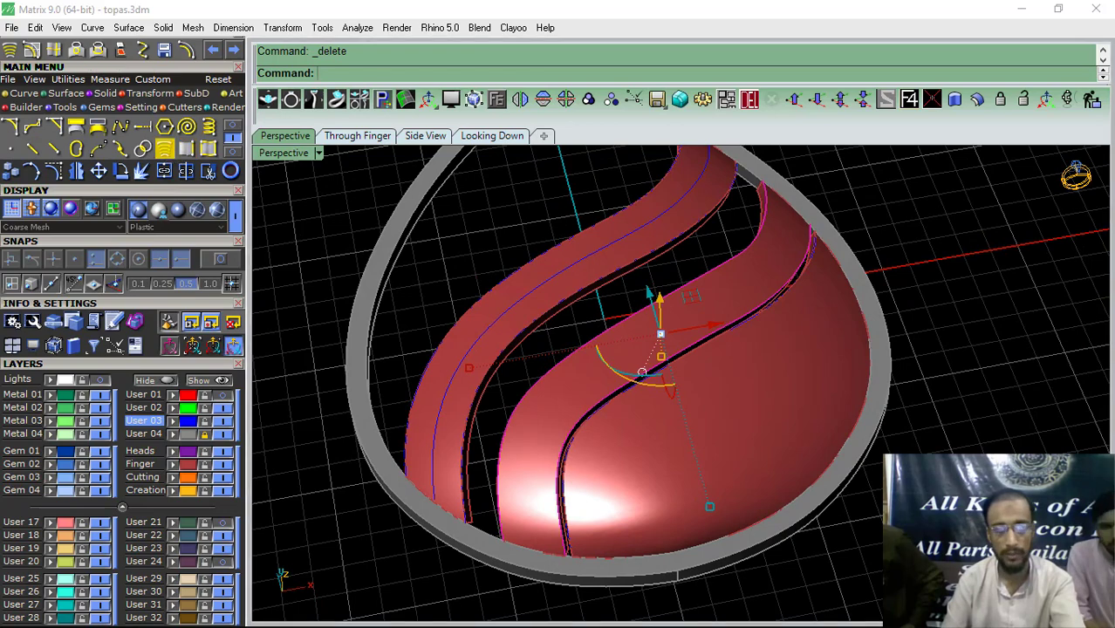
pyautogui.rightClick(731, 303)
pyautogui.rightClick(731, 304)
pyautogui.hotkey('ctrl', 'z')
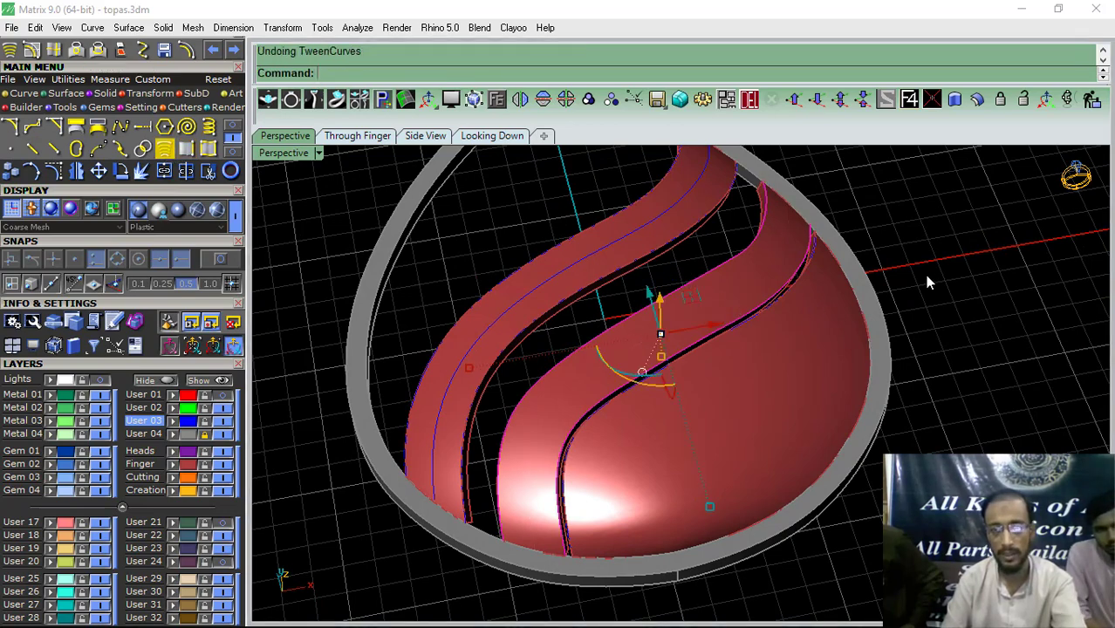
pyautogui.moveTo(925, 275); pyautogui.dragTo(807, 305, button='right')
pyautogui.press('Escape')
# Step: Offset the second band's inner top edge curve on its top surface, flipped inward, to get a centre curve
pyautogui.scroll(3, 670, 351)
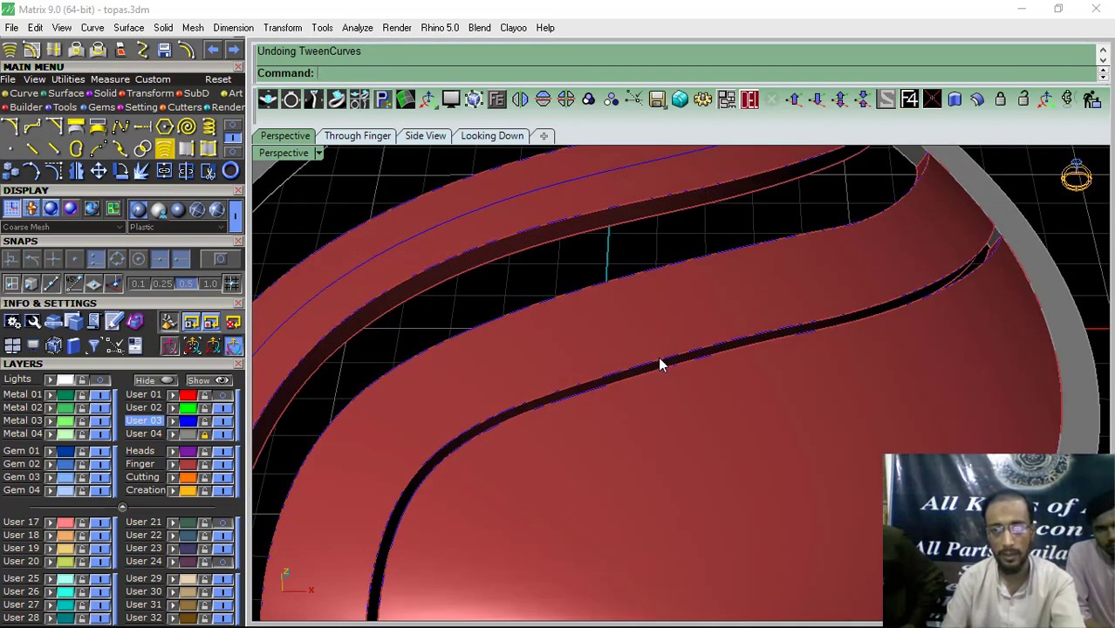
pyautogui.click(659, 359)
pyautogui.click(705, 403)
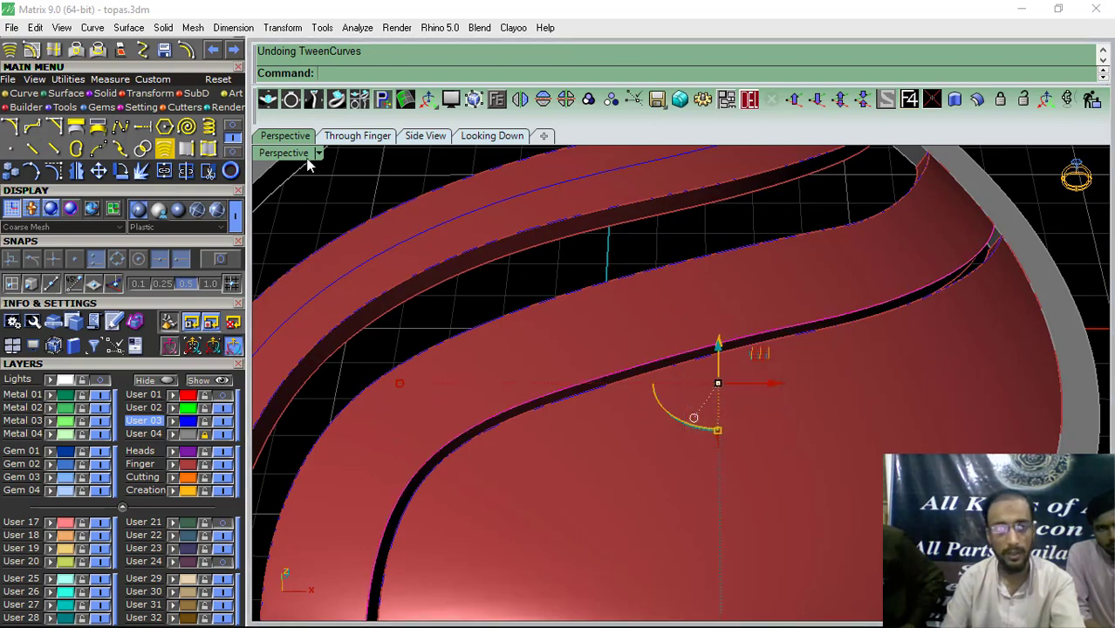
pyautogui.click(233, 125)
pyautogui.click(186, 149)
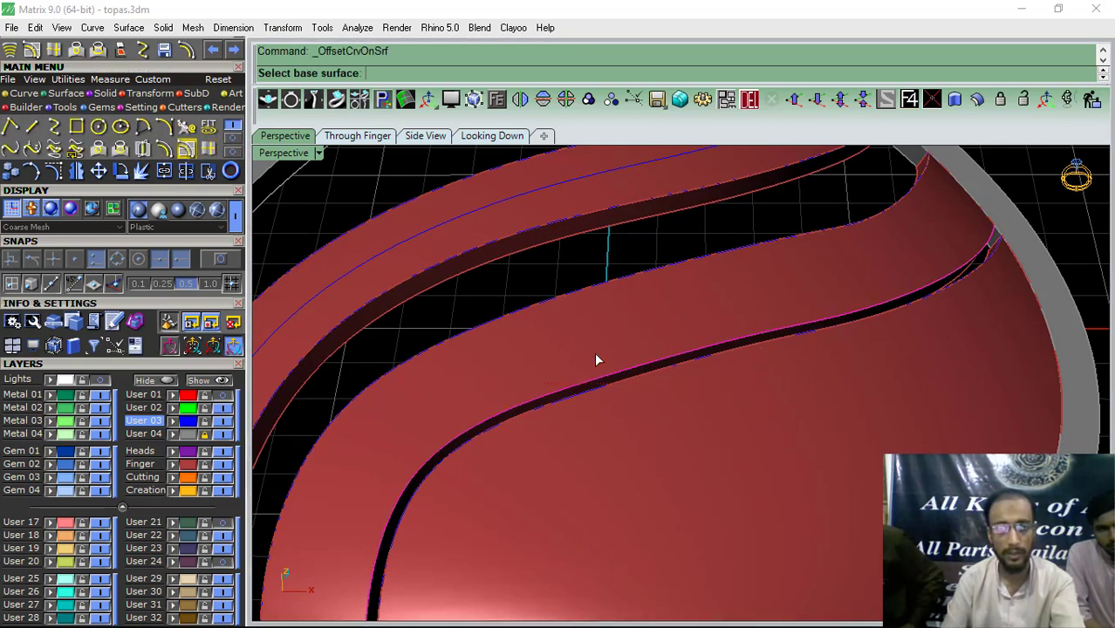
pyautogui.click(596, 353)
pyautogui.moveTo(595, 353); pyautogui.dragTo(564, 378, button='right')
pyautogui.click(451, 73)
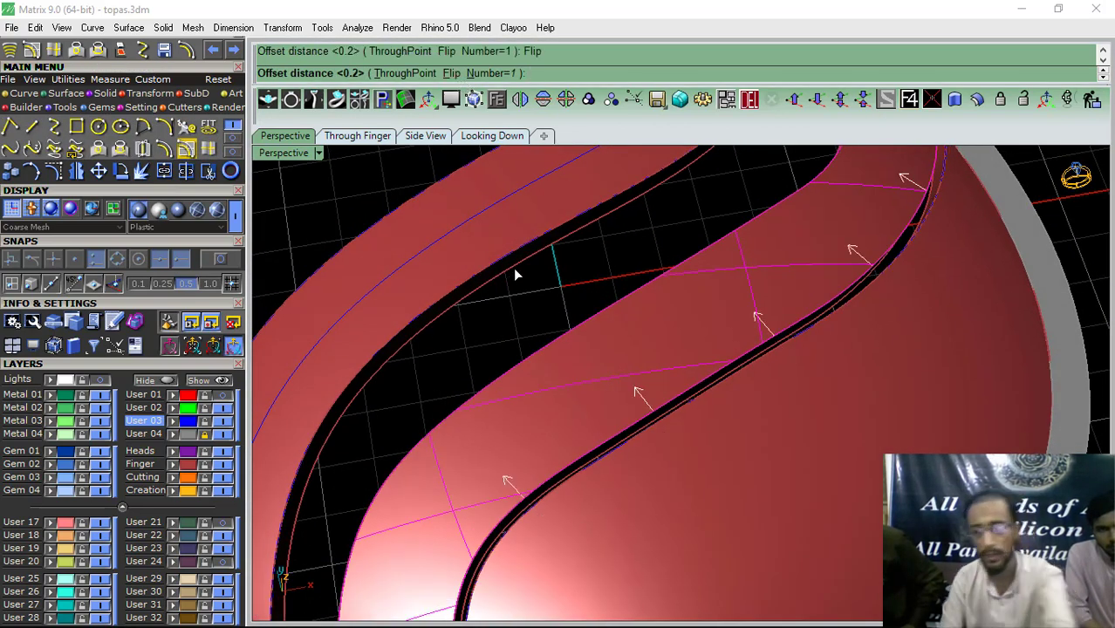
pyautogui.press('Return')
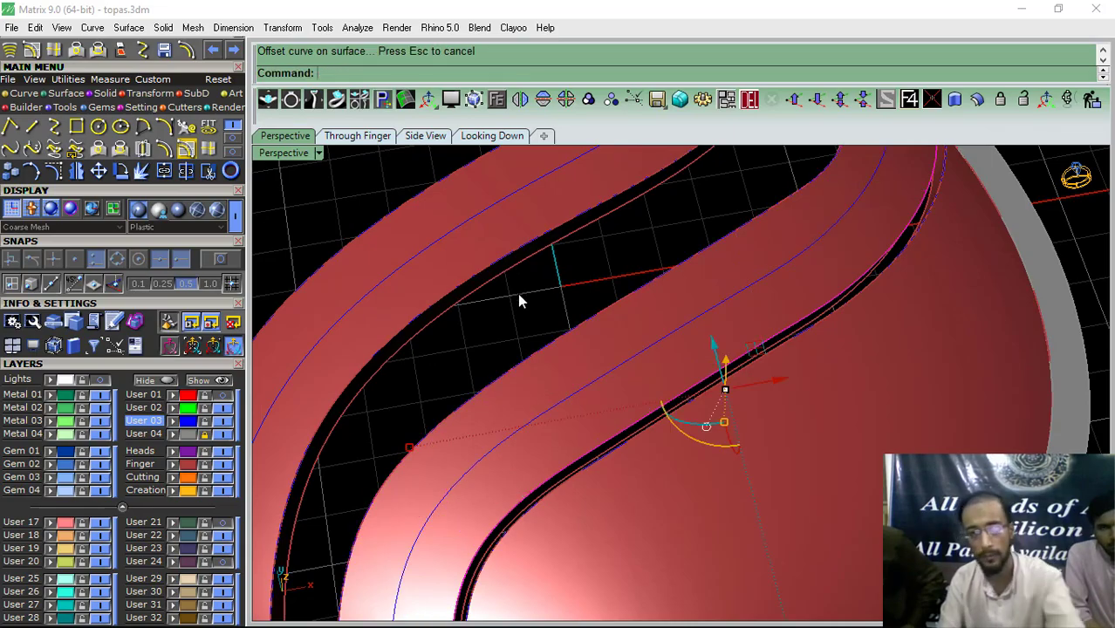
pyautogui.scroll(-5, 521, 293)
pyautogui.click(975, 262)
pyautogui.moveTo(631, 436); pyautogui.dragTo(664, 427, button='right')
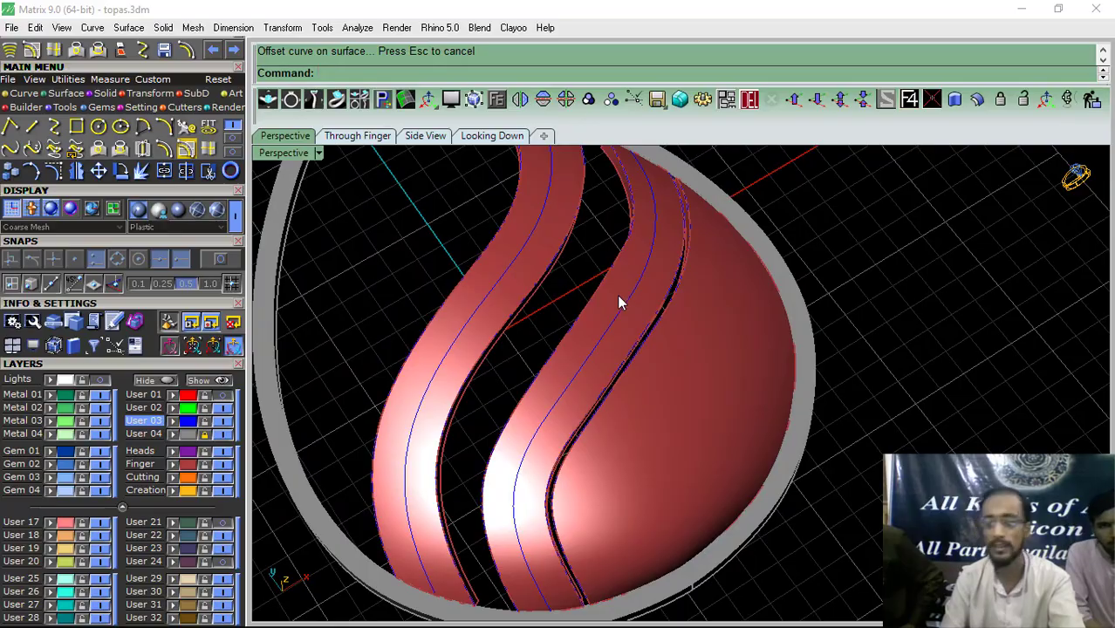
# Step: Place a Gem on Curve row along the first band's centre curve and bring its settings into view
pyautogui.moveTo(620, 301); pyautogui.dragTo(736, 392, button='right')
pyautogui.scroll(5, 674, 431)
pyautogui.scroll(-5, 622, 424)
pyautogui.scroll(2, 595, 311)
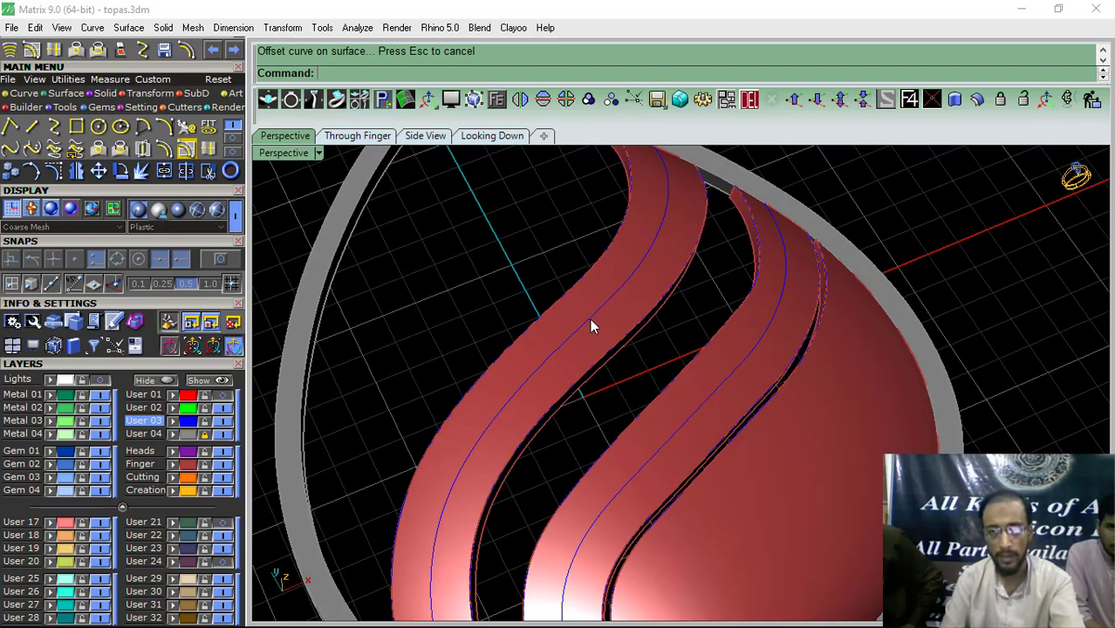
pyautogui.click(588, 322)
pyautogui.click(634, 367)
pyautogui.scroll(-5, 545, 386)
pyautogui.scroll(-2, 546, 393)
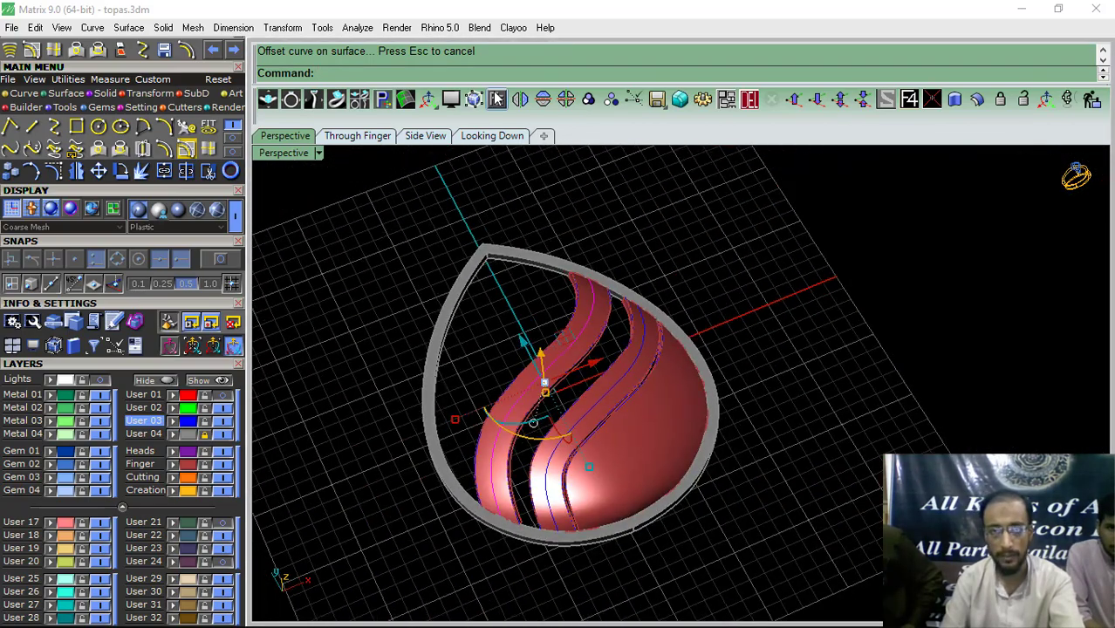
pyautogui.click(496, 101)
pyautogui.click(563, 150)
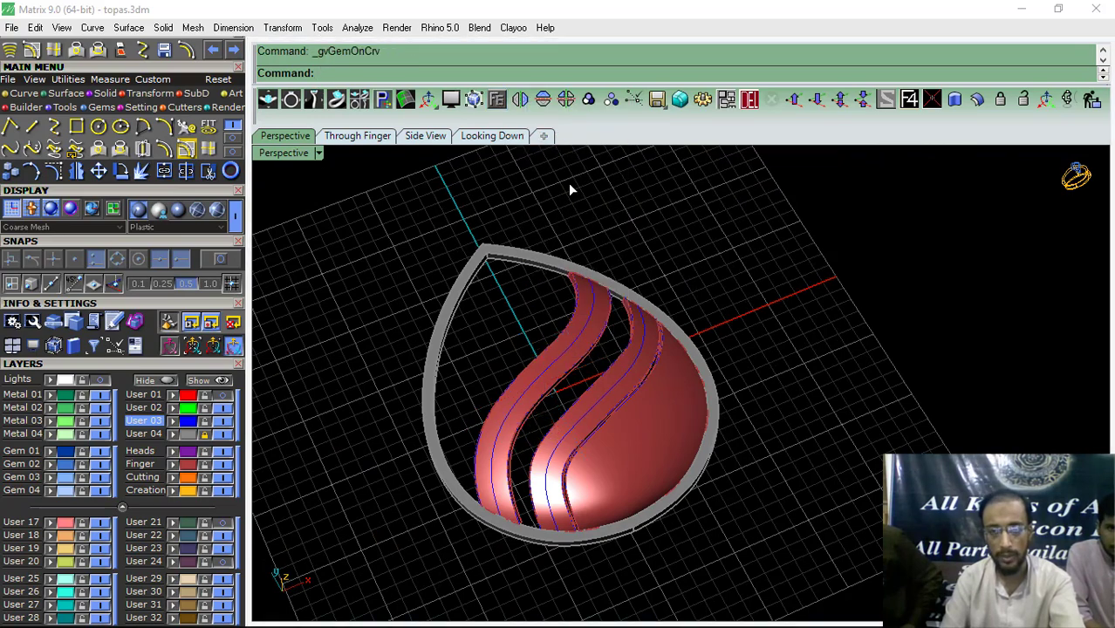
pyautogui.click(124, 360)
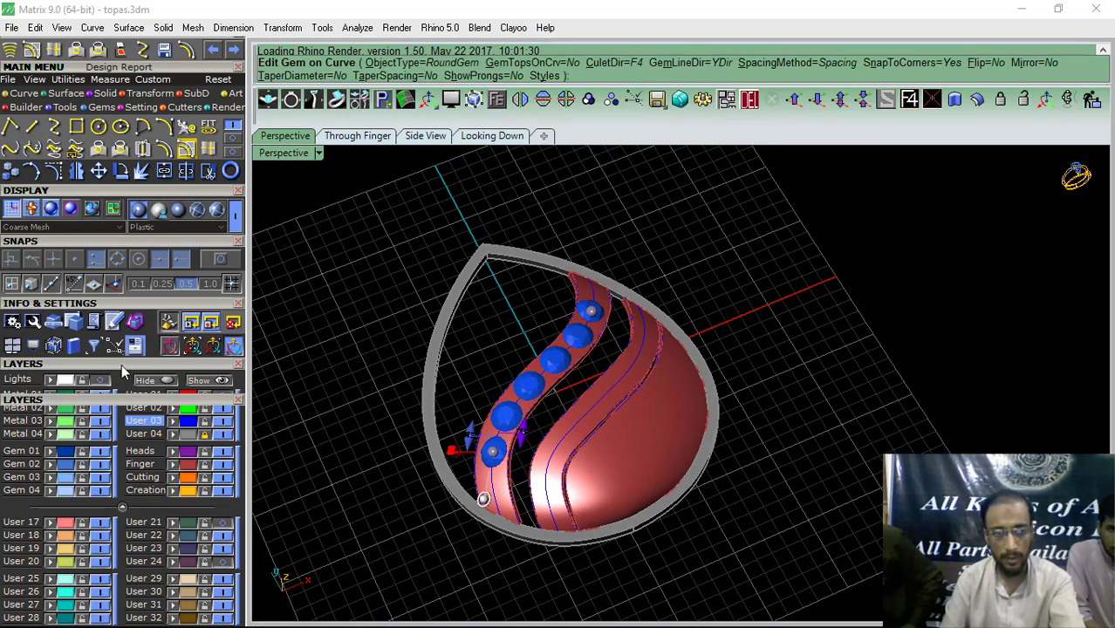
pyautogui.moveTo(122, 363); pyautogui.dragTo(165, 175)
pyautogui.moveTo(295, 382); pyautogui.dragTo(338, 365, button='right')
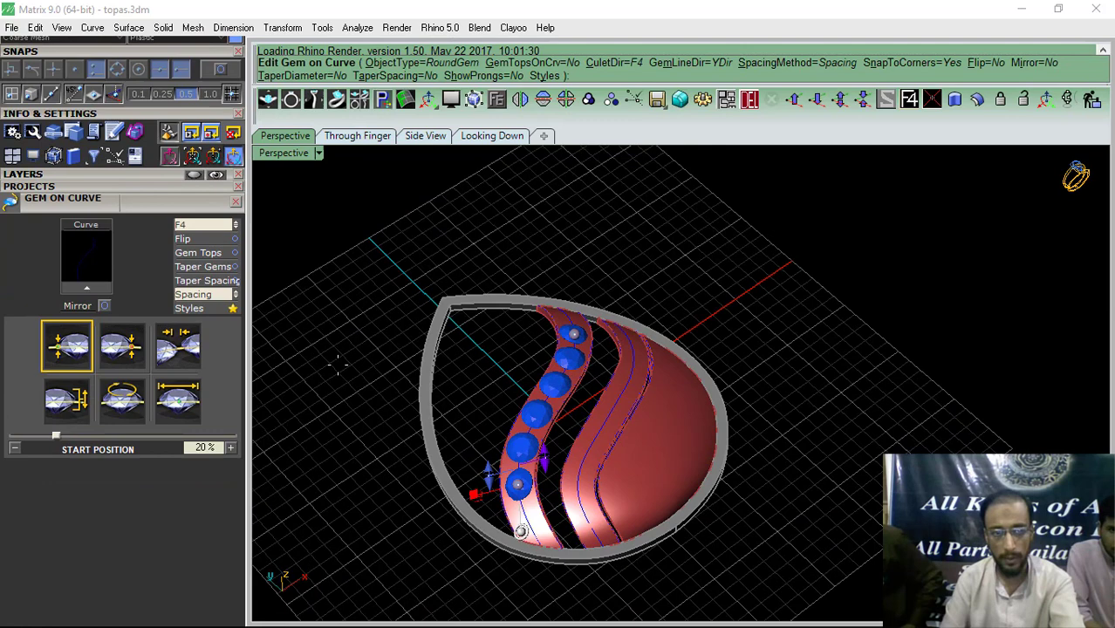
# Step: Set the gem direction to Object, using the first band's top surface as reference
pyautogui.click(202, 227)
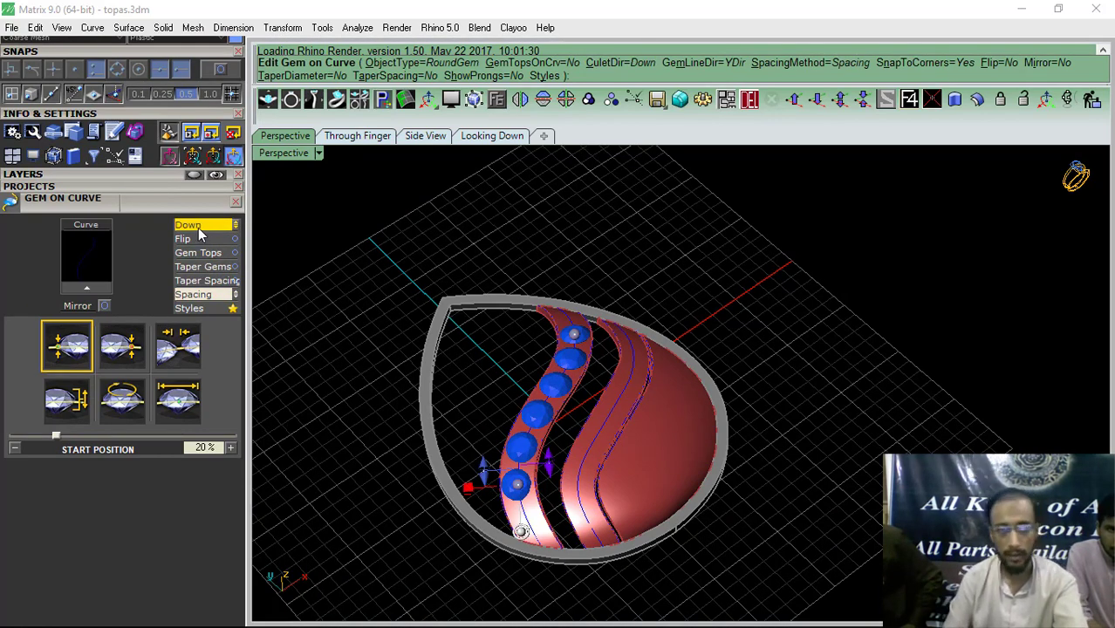
pyautogui.click(199, 228)
pyautogui.scroll(5, 522, 515)
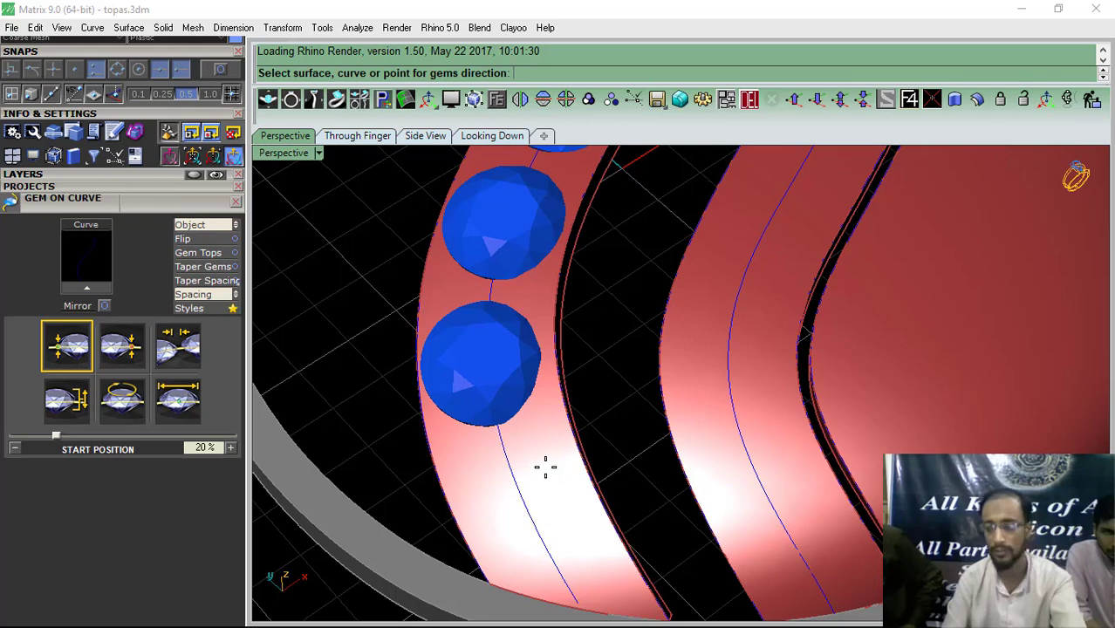
pyautogui.click(544, 467)
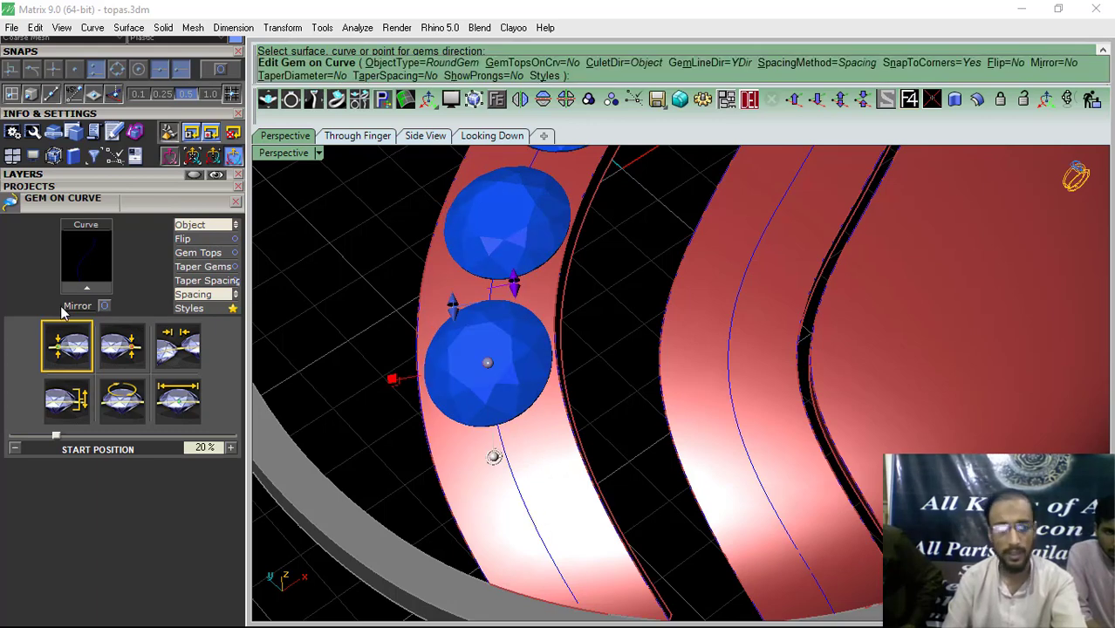
# Step: Stretch the gem row from 0% to 100% of the curve and set the start size to 1.65 mm
pyautogui.moveTo(55, 442); pyautogui.dragTo(2, 456)
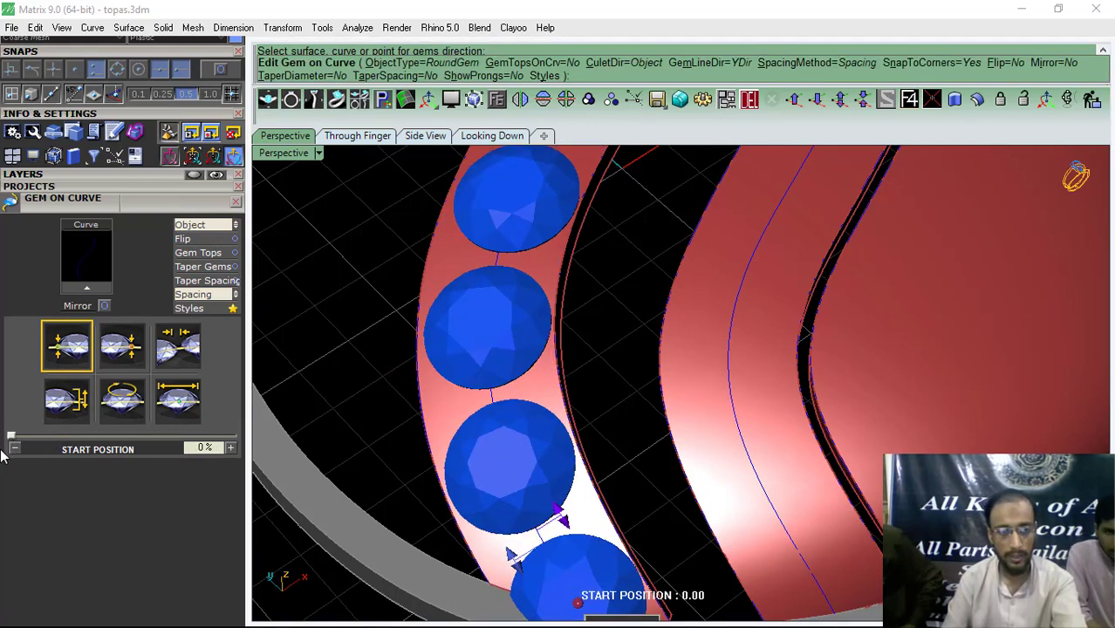
pyautogui.click(106, 347)
pyautogui.moveTo(190, 439); pyautogui.dragTo(246, 441)
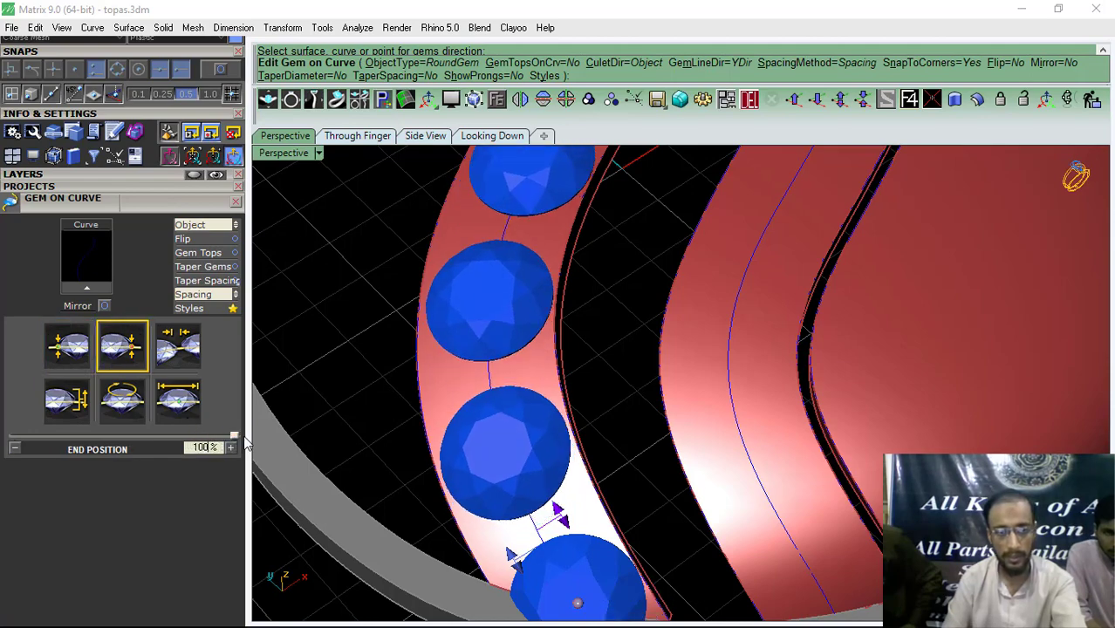
pyautogui.scroll(-10, 510, 362)
pyautogui.moveTo(509, 379); pyautogui.dragTo(541, 450, button='right')
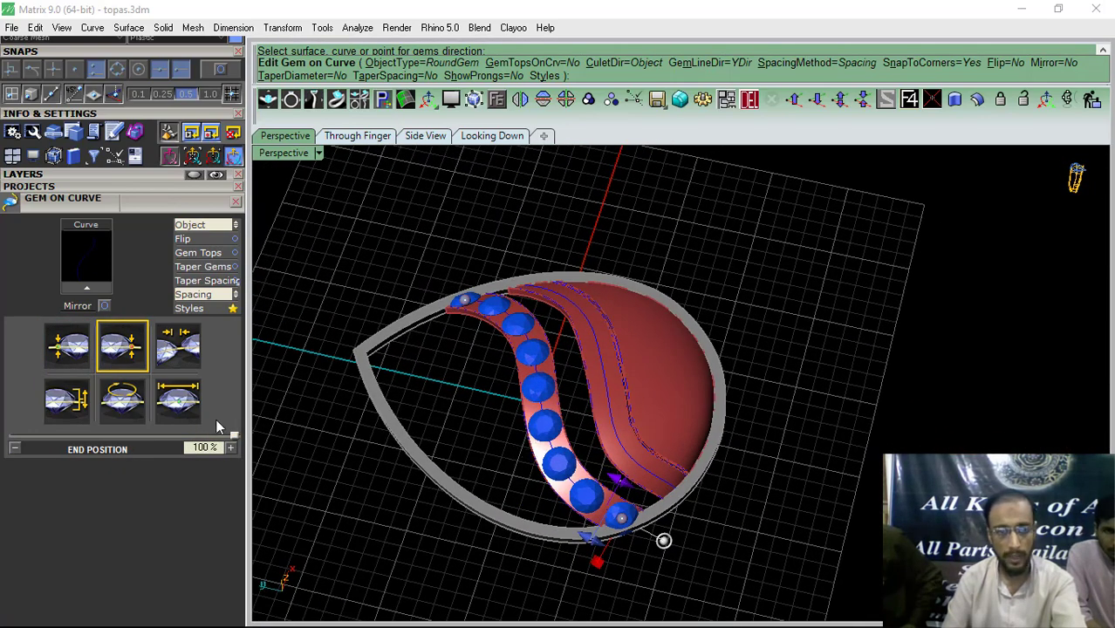
pyautogui.click(186, 416)
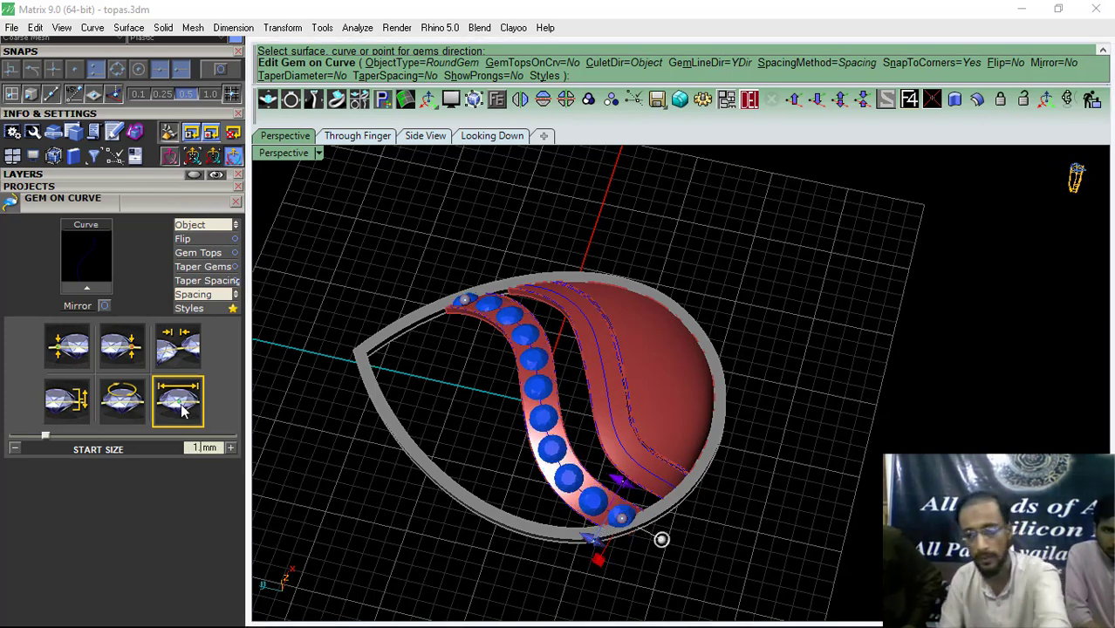
# Step: Move the gem row's start position to 9.3% and pull its end position inward from the rim
pyautogui.moveTo(694, 472); pyautogui.dragTo(611, 502, button='right')
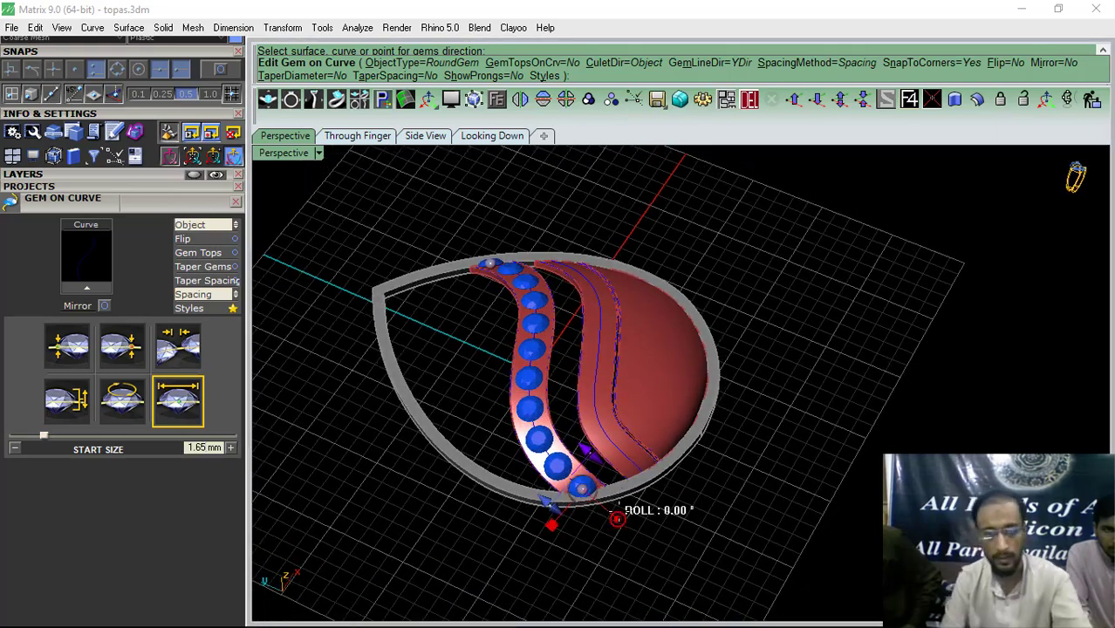
pyautogui.scroll(9, 609, 510)
pyautogui.moveTo(534, 459); pyautogui.dragTo(449, 393)
pyautogui.scroll(-8, 768, 425)
pyautogui.moveTo(754, 430); pyautogui.dragTo(715, 403, button='right')
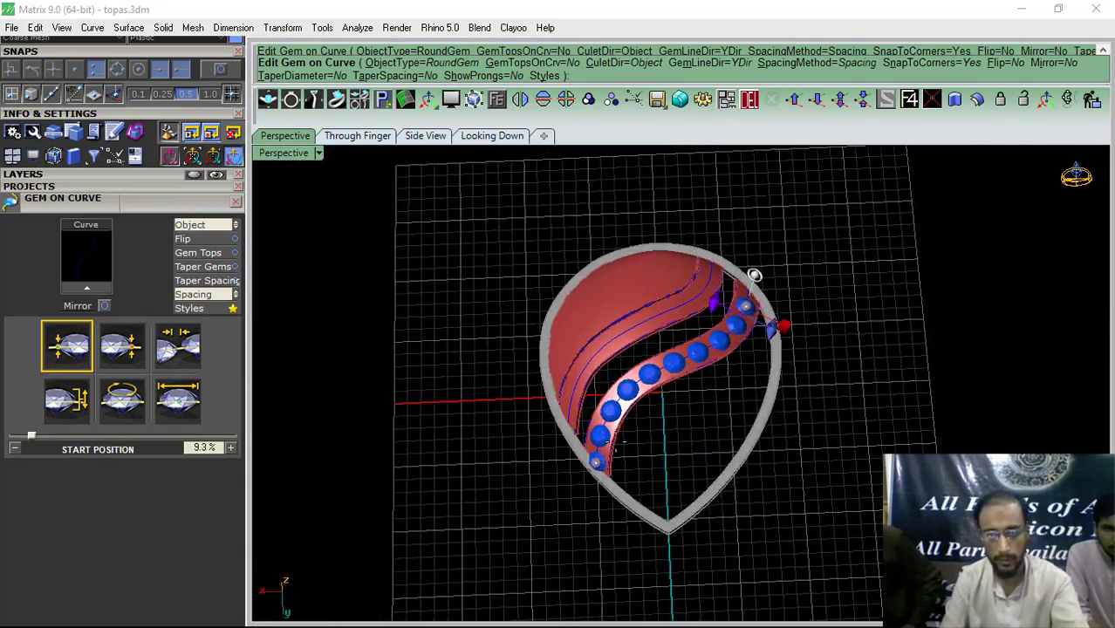
pyautogui.scroll(5, 714, 403)
pyautogui.moveTo(700, 481); pyautogui.dragTo(670, 413)
# Step: Set the gems' start size to 1.6 mm and reduce the spacing between them to 0.05 mm
pyautogui.scroll(-7, 741, 432)
pyautogui.moveTo(741, 432); pyautogui.dragTo(567, 410, button='right')
pyautogui.click(185, 414)
pyautogui.press('BackSpace')
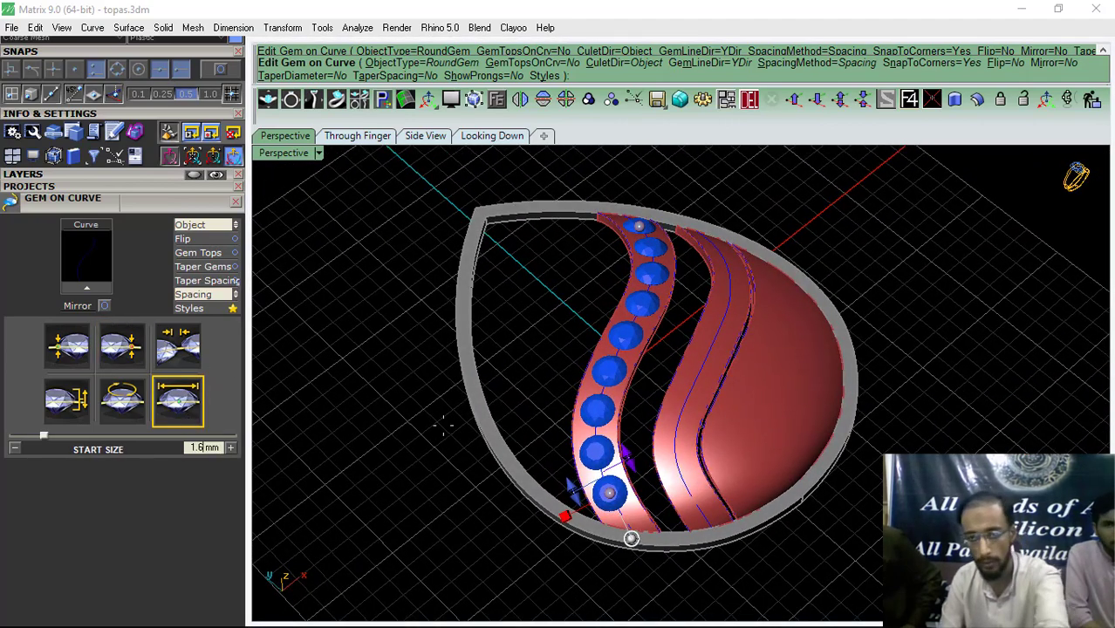
pyautogui.press('Return')
pyautogui.scroll(4, 618, 485)
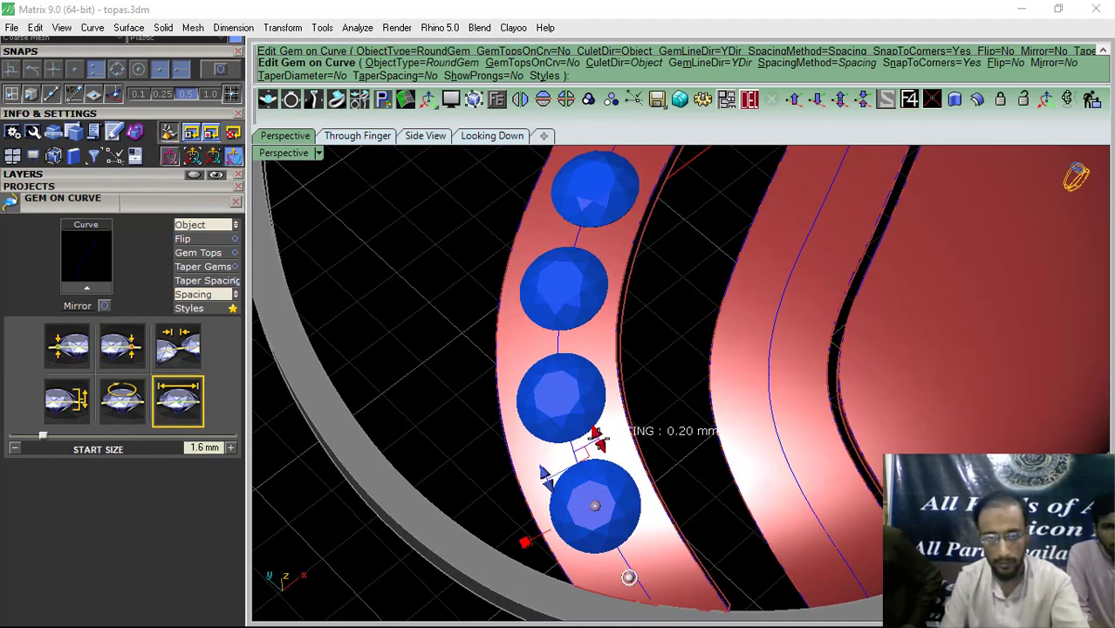
pyautogui.moveTo(592, 490); pyautogui.dragTo(842, 413, button='right')
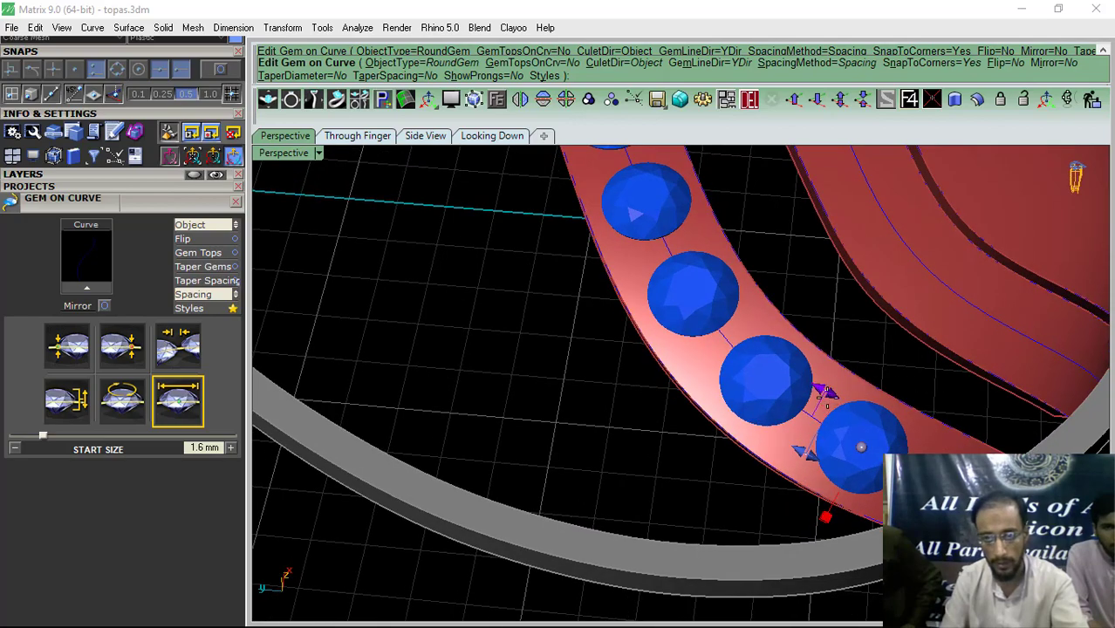
pyautogui.moveTo(828, 390); pyautogui.dragTo(839, 394)
pyautogui.scroll(-4, 715, 406)
pyautogui.moveTo(722, 419); pyautogui.dragTo(759, 412, button='right')
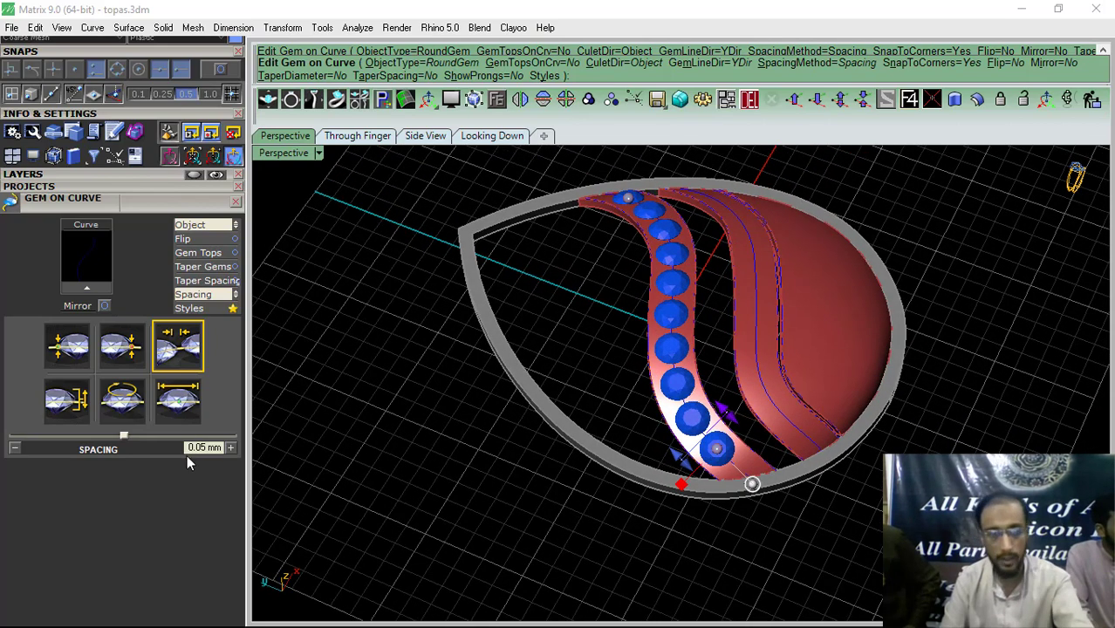
# Step: Set the gems' start size to 1.5 mm
pyautogui.click(186, 410)
pyautogui.write('1.5')
pyautogui.press('Return')
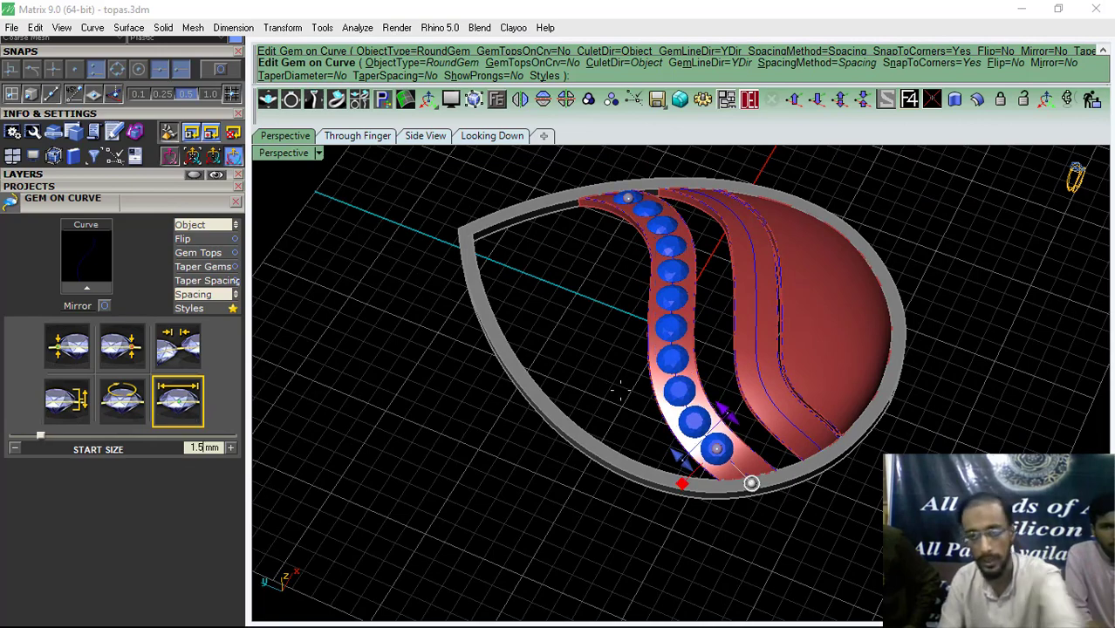
# Step: Fine-tune the row's start, set the end position to about 91.8%, and create the gems on the first band
pyautogui.moveTo(711, 435)
pyautogui.mouseDown(button='right')
pyautogui.moveTo(729, 448)
pyautogui.moveTo(718, 443)
pyautogui.mouseUp(button='right')
pyautogui.moveTo(696, 452); pyautogui.dragTo(703, 460)
pyautogui.moveTo(682, 390); pyautogui.dragTo(677, 385)
pyautogui.scroll(-8, 731, 426)
pyautogui.moveTo(731, 426); pyautogui.dragTo(645, 424, button='right')
pyautogui.scroll(9, 646, 423)
pyautogui.moveTo(584, 395); pyautogui.dragTo(585, 400)
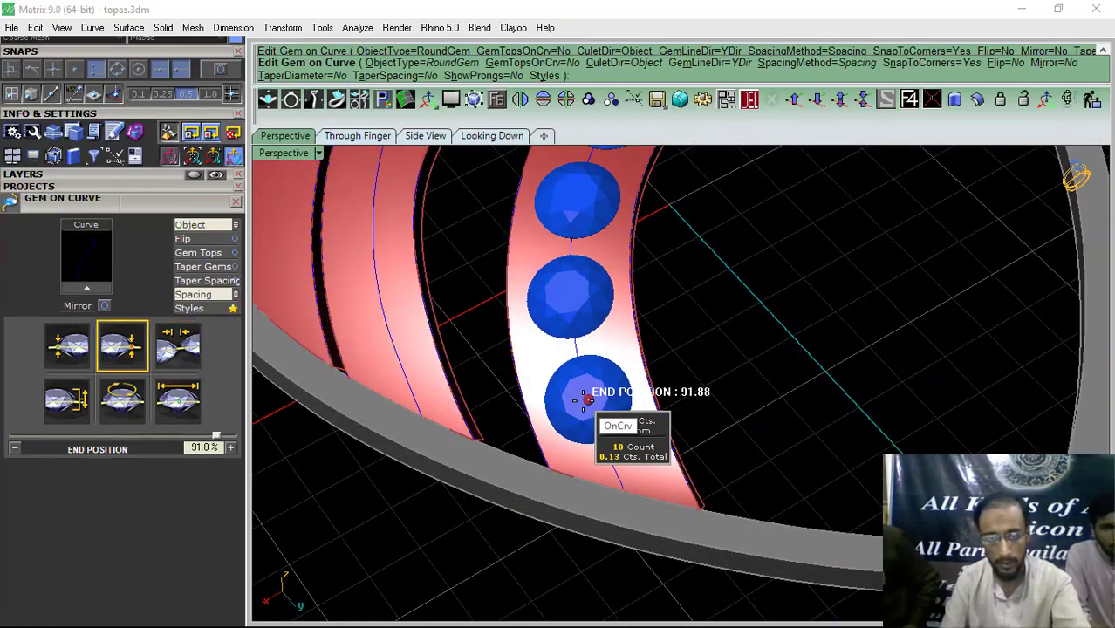
pyautogui.scroll(-9, 752, 439)
pyautogui.moveTo(845, 438); pyautogui.dragTo(806, 422, button='right')
pyautogui.rightClick(806, 423)
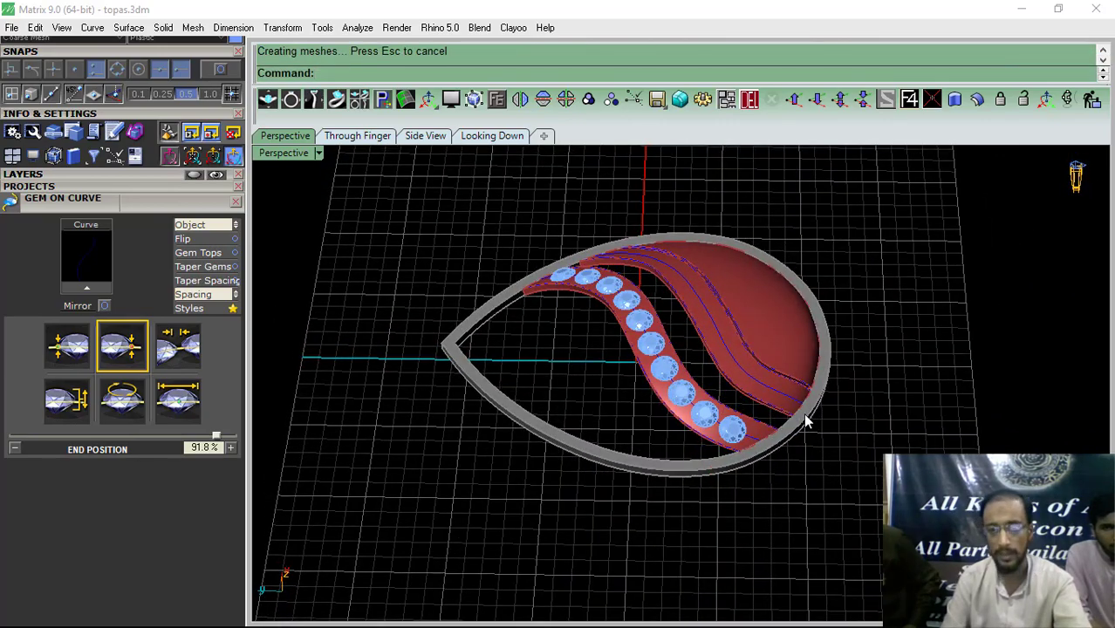
# Step: Create gem cutters in the Pilot Hole Straight style for all gems on the first band
pyautogui.moveTo(620, 352); pyautogui.dragTo(641, 373, button='right')
pyautogui.scroll(9, 637, 380)
pyautogui.click(635, 388)
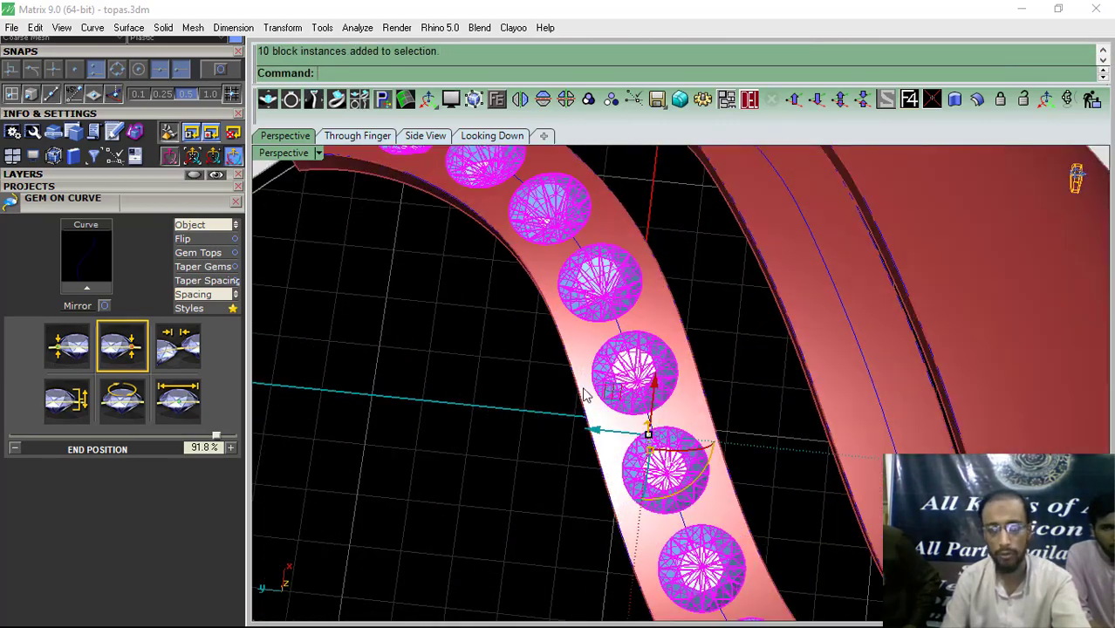
pyautogui.scroll(-5, 632, 391)
pyautogui.click(496, 100)
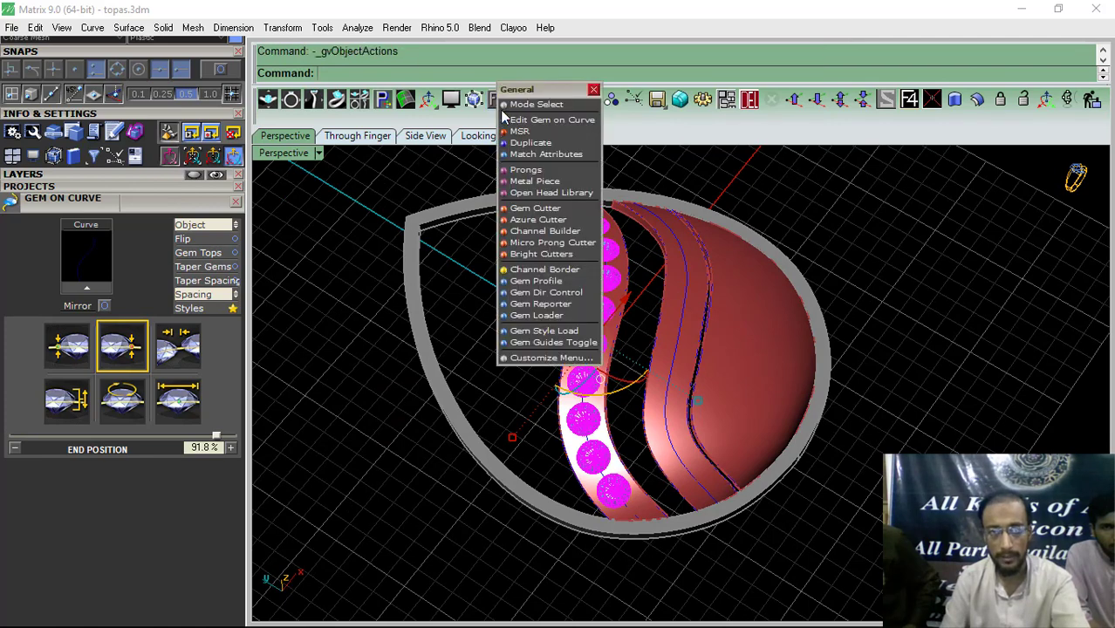
pyautogui.click(537, 213)
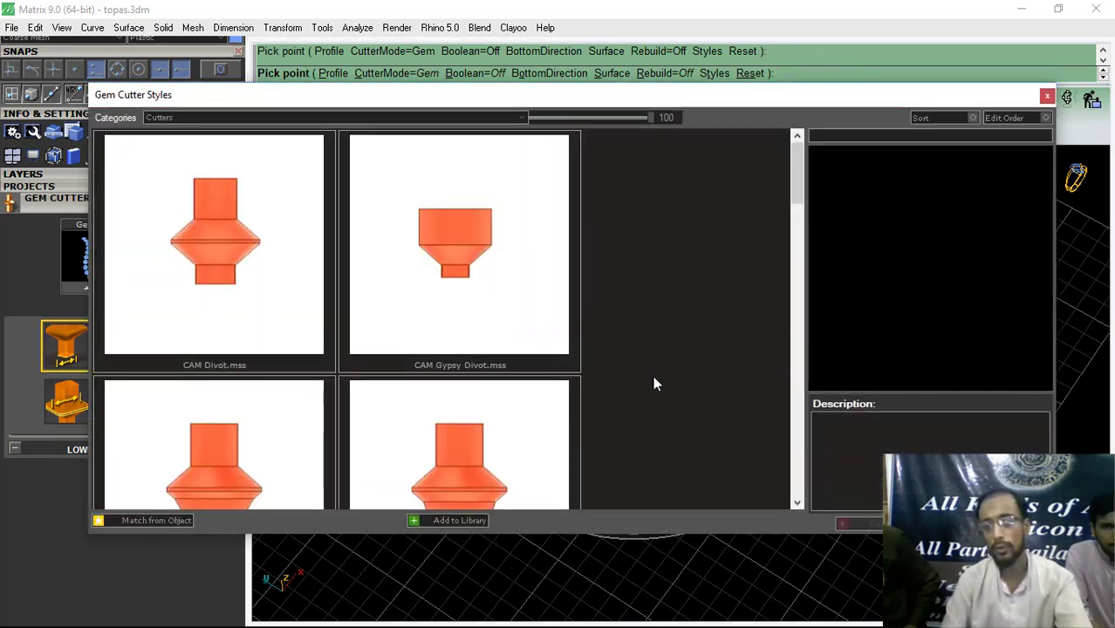
pyautogui.moveTo(794, 202); pyautogui.dragTo(799, 464)
pyautogui.click(316, 280)
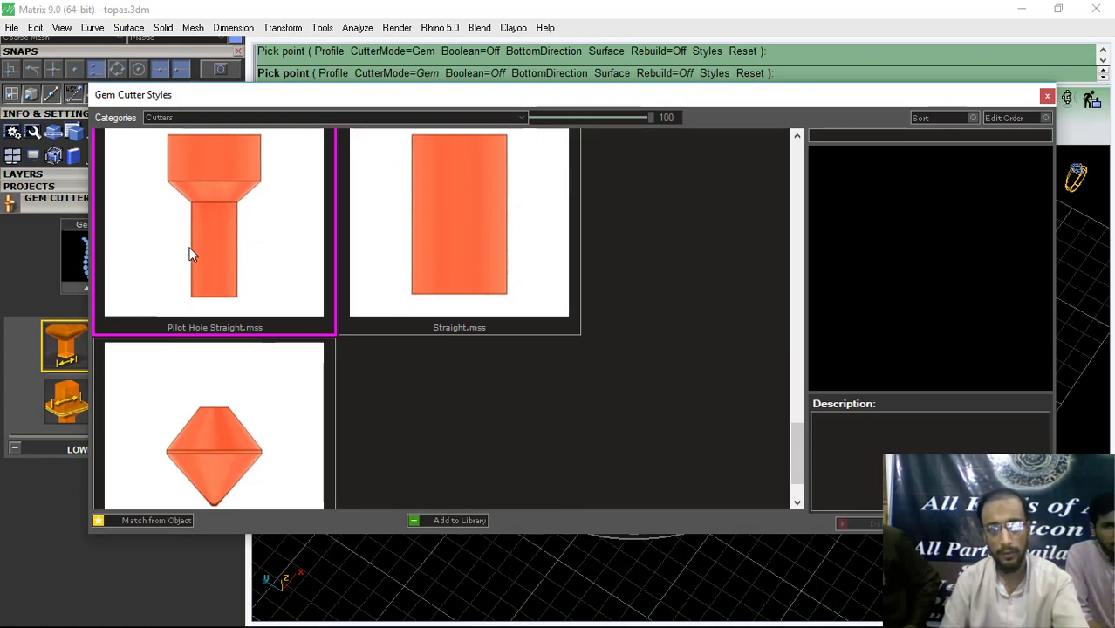
pyautogui.click(218, 224)
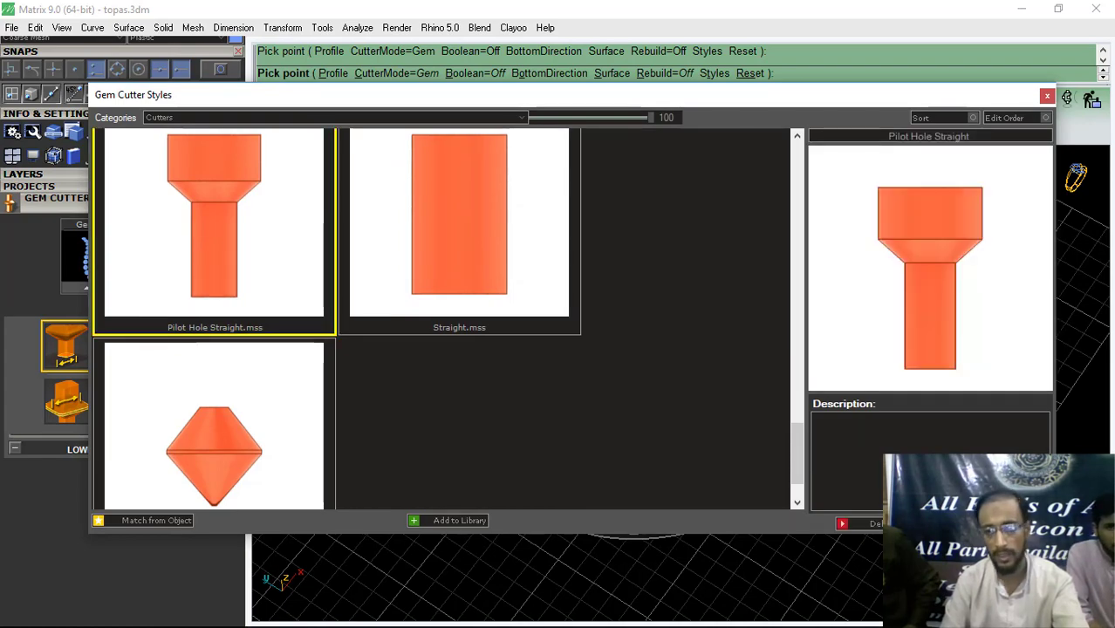
pyautogui.click(1004, 523)
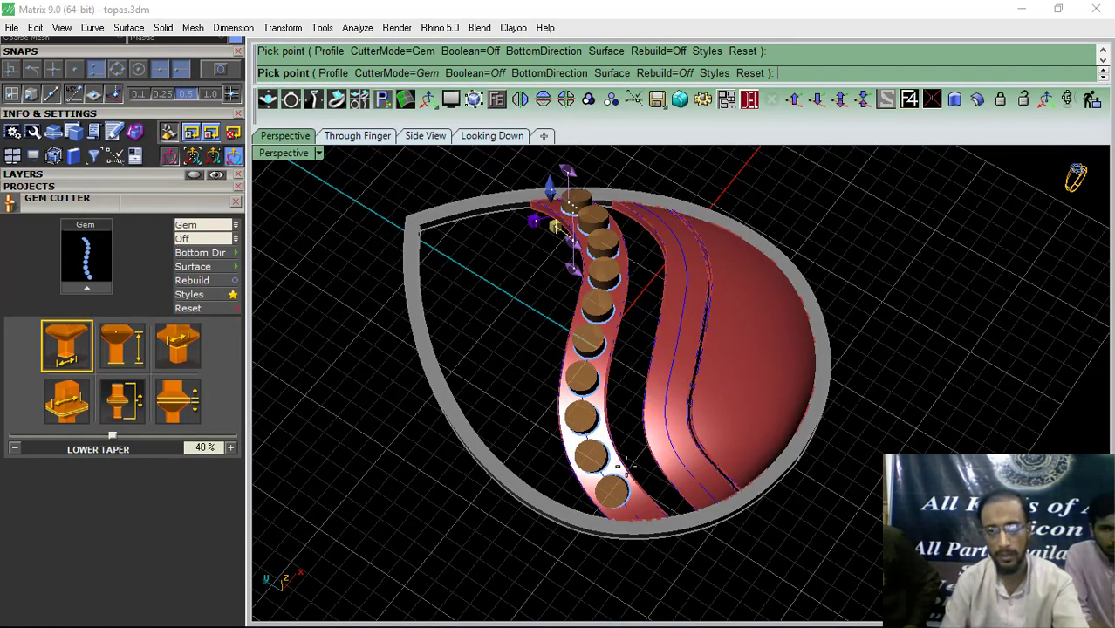
pyautogui.moveTo(627, 466); pyautogui.dragTo(724, 375, button='right')
pyautogui.rightClick(724, 376)
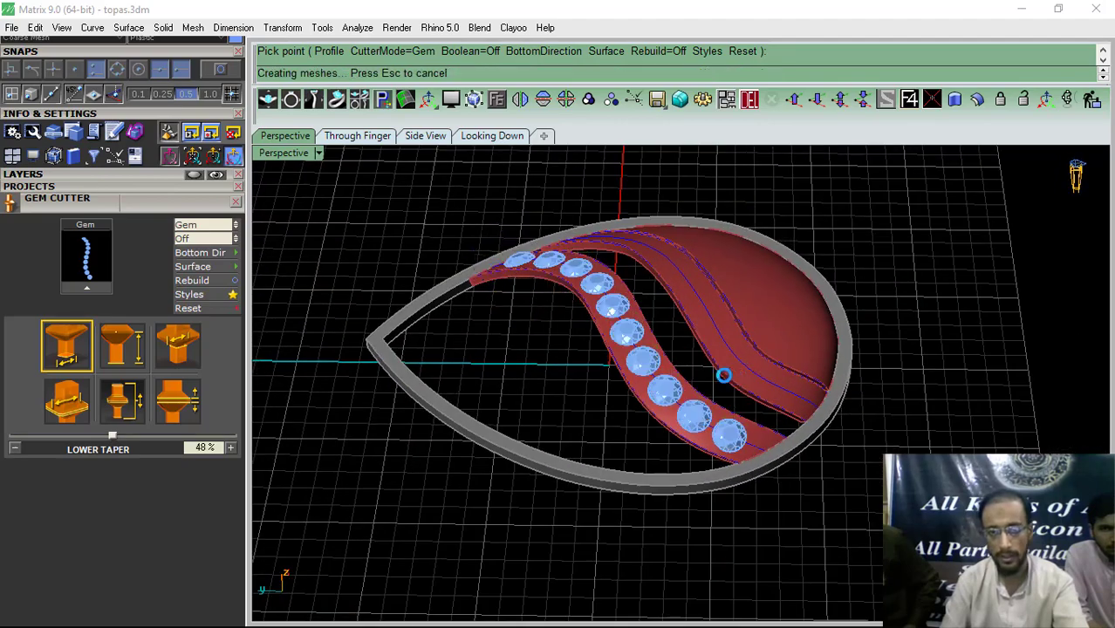
pyautogui.rightClick(724, 376)
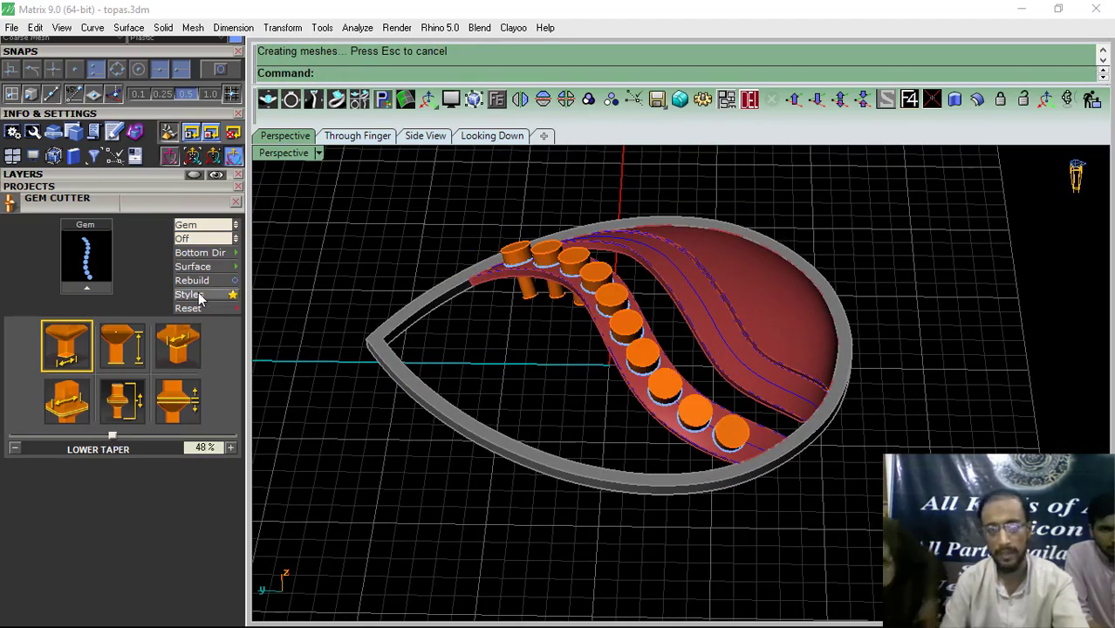
# Step: Subtract all the gem cutters from the first S-shaped band with a Boolean difference
pyautogui.scroll(10, 767, 439)
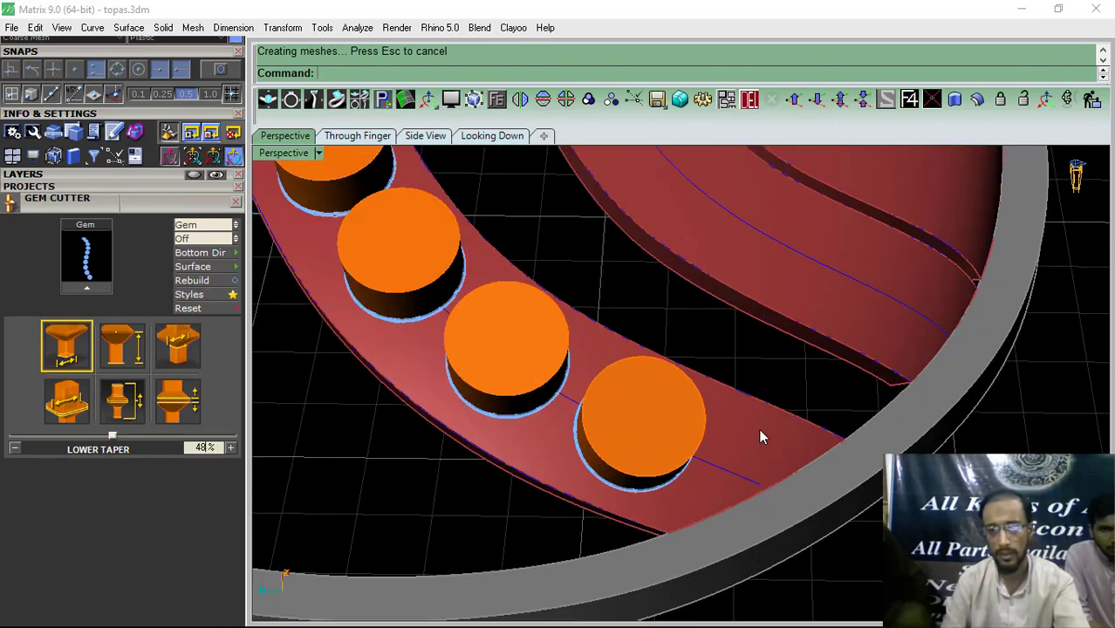
pyautogui.scroll(-8, 697, 418)
pyautogui.moveTo(756, 393)
pyautogui.mouseDown(button='right')
pyautogui.moveTo(720, 498)
pyautogui.moveTo(779, 353)
pyautogui.moveTo(774, 398)
pyautogui.mouseUp(button='right')
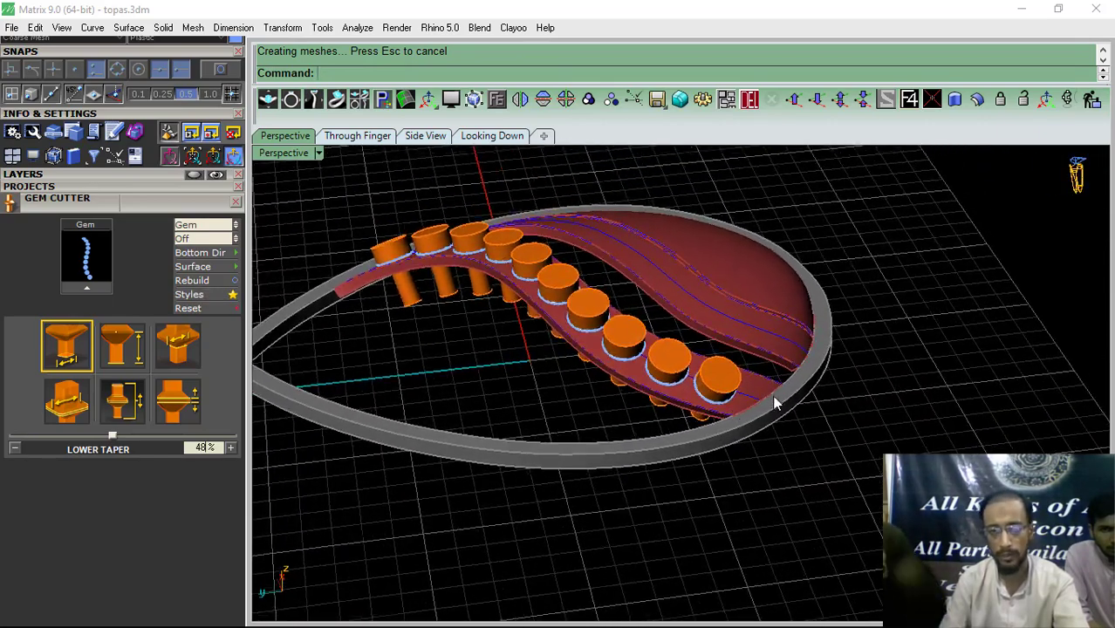
pyautogui.scroll(5, 714, 411)
pyautogui.click(719, 400)
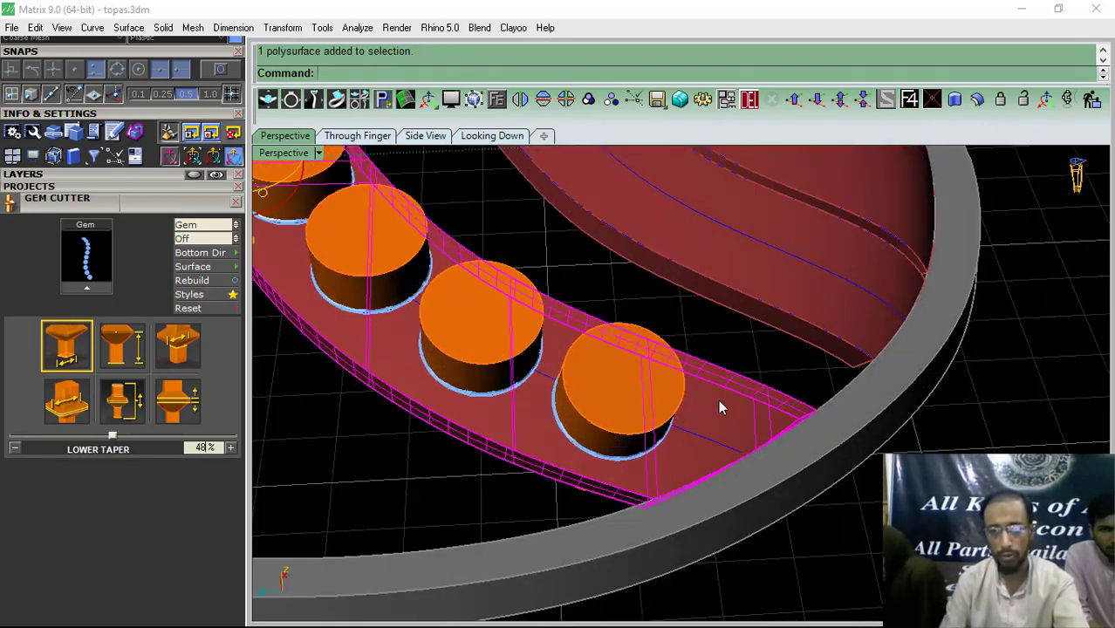
pyautogui.click(235, 202)
pyautogui.scroll(5, 59, 552)
pyautogui.click(101, 216)
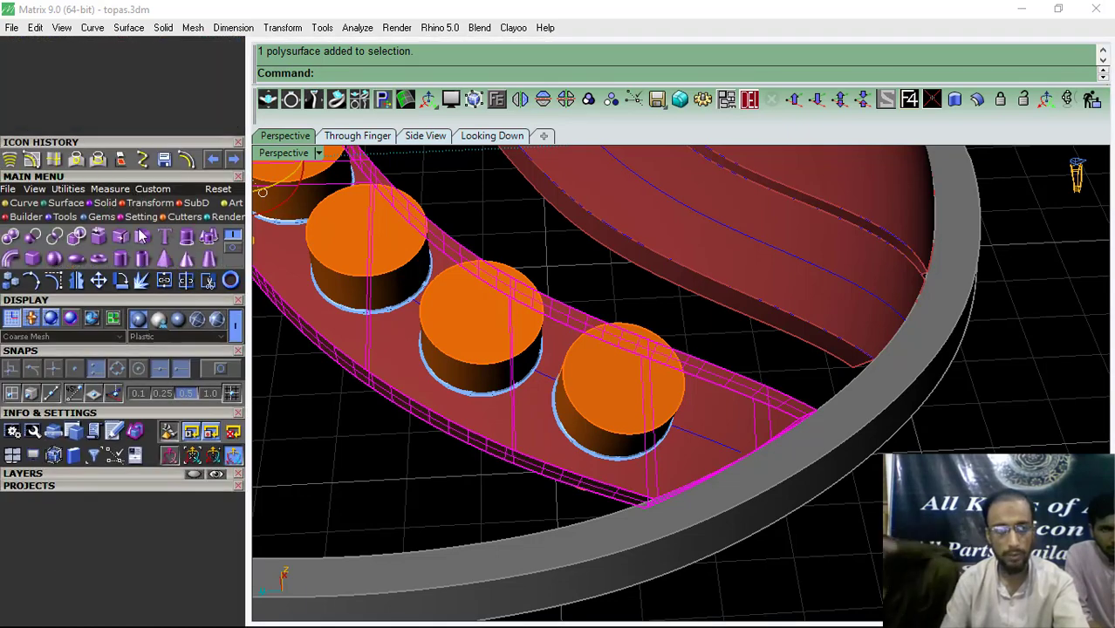
pyautogui.click(32, 237)
pyautogui.scroll(5, 515, 291)
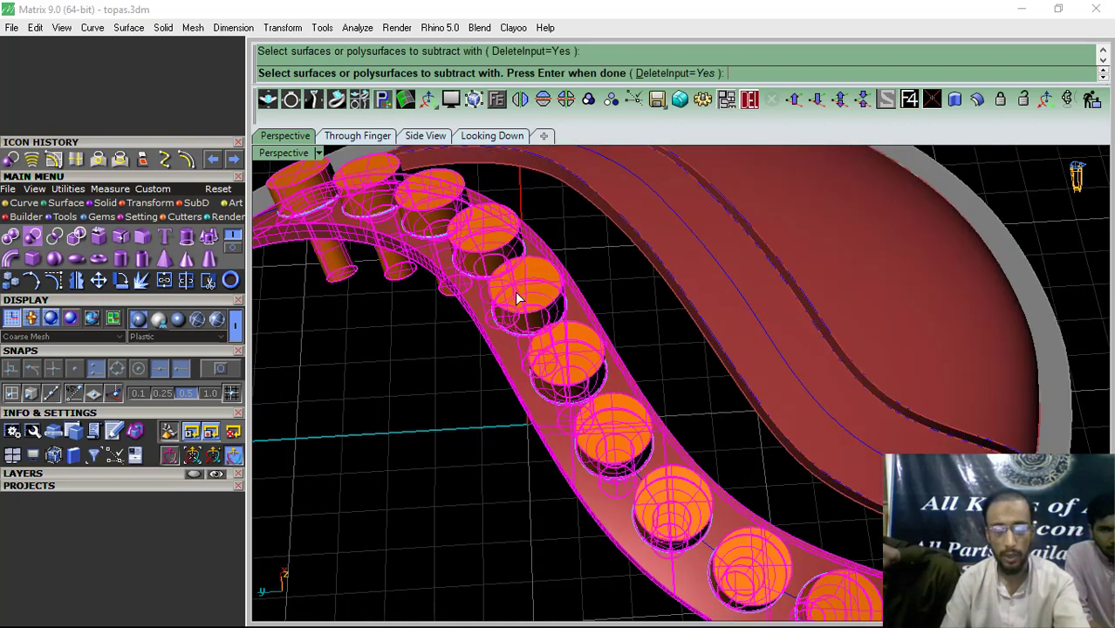
pyautogui.rightClick(521, 301)
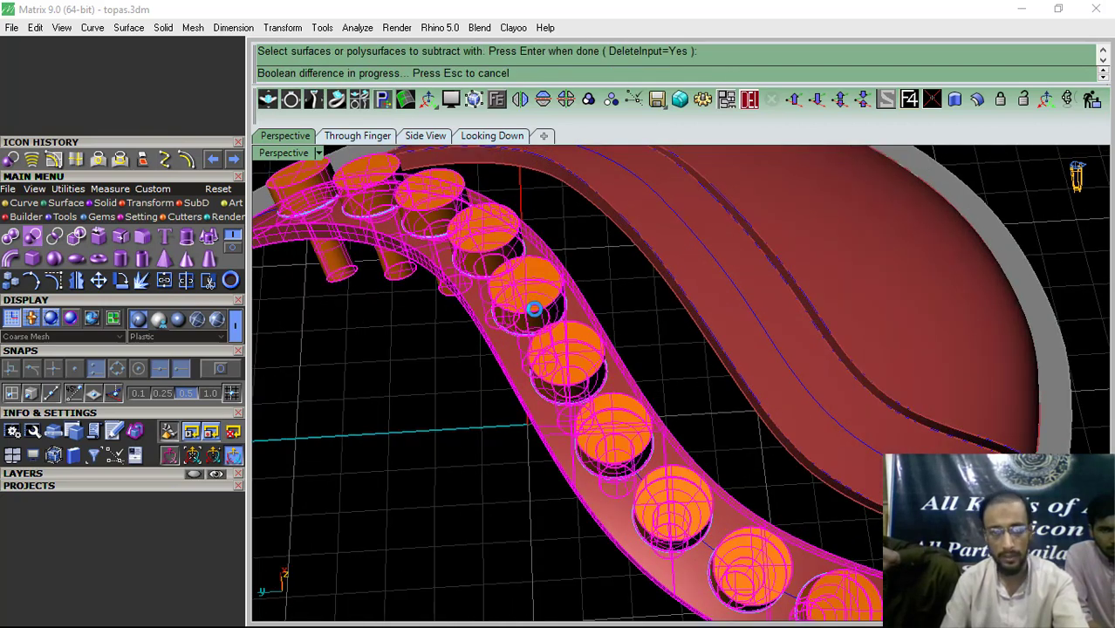
# Step: Delete the centre curve running through the first band's holes, hiding the Gem 03 layer only while doing so
pyautogui.click(116, 474)
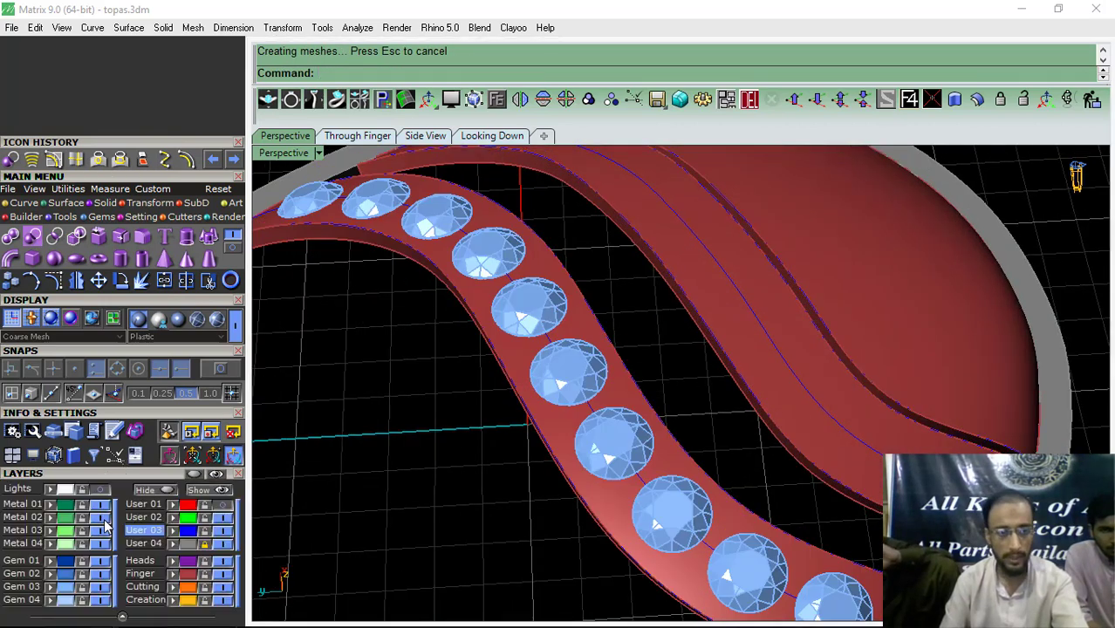
pyautogui.click(102, 591)
pyautogui.scroll(-5, 590, 349)
pyautogui.scroll(8, 575, 428)
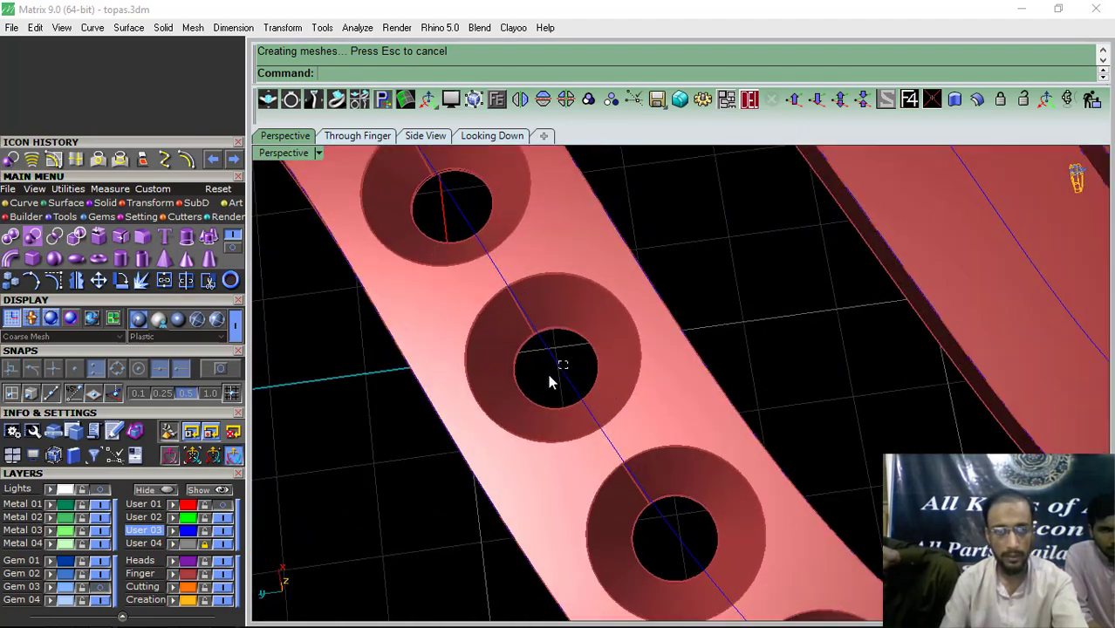
pyautogui.click(563, 369)
pyautogui.scroll(-4, 563, 369)
pyautogui.click(749, 99)
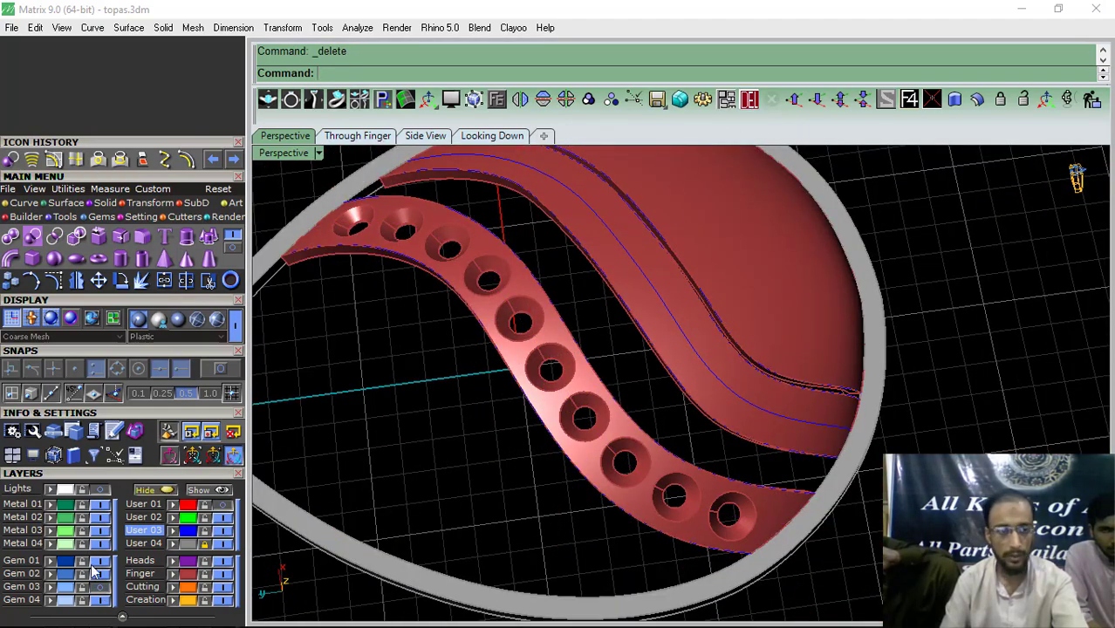
pyautogui.click(102, 591)
# Step: Select all gems on the first band and load them into the Prong Adder with two shared prongs
pyautogui.scroll(5, 575, 358)
pyautogui.click(565, 367)
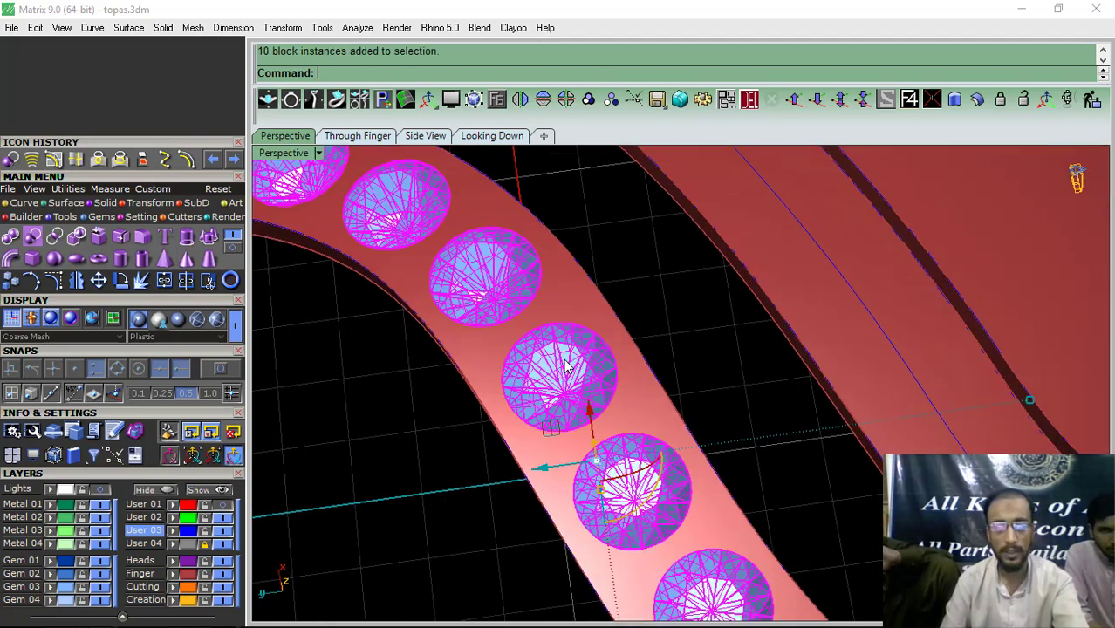
pyautogui.scroll(-6, 578, 369)
pyautogui.moveTo(543, 352); pyautogui.dragTo(581, 367, button='right')
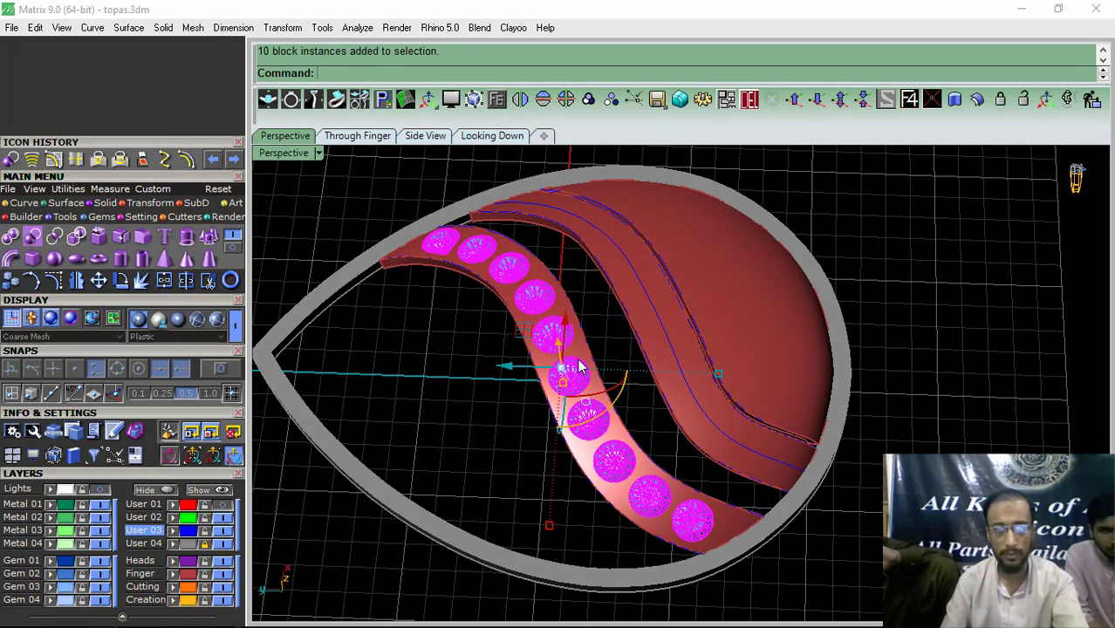
pyautogui.click(131, 218)
pyautogui.click(120, 238)
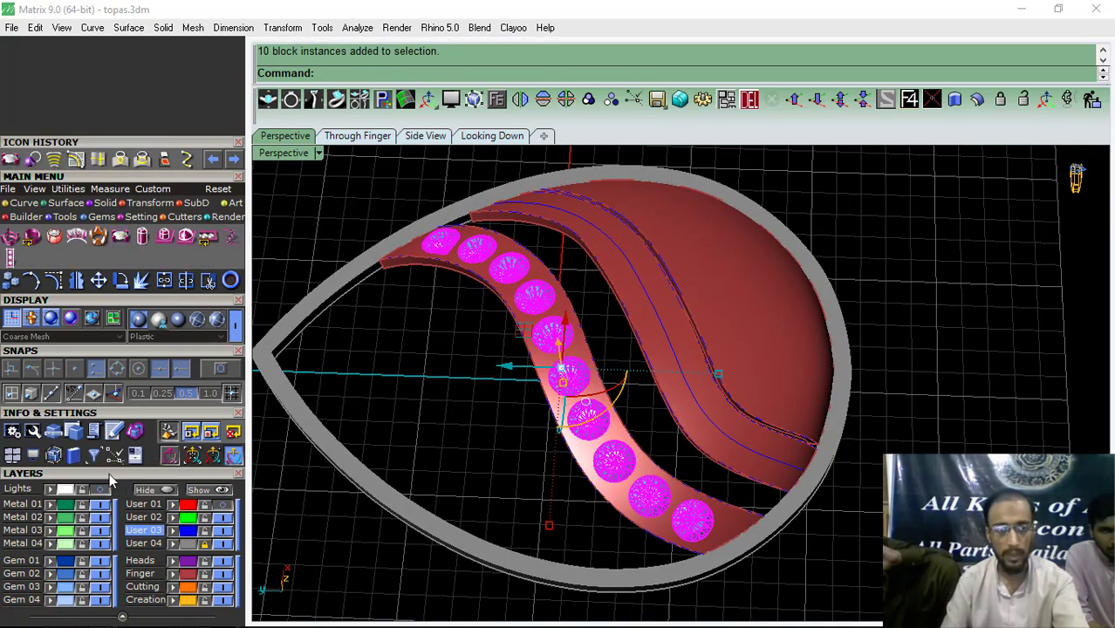
pyautogui.scroll(-1, 122, 287)
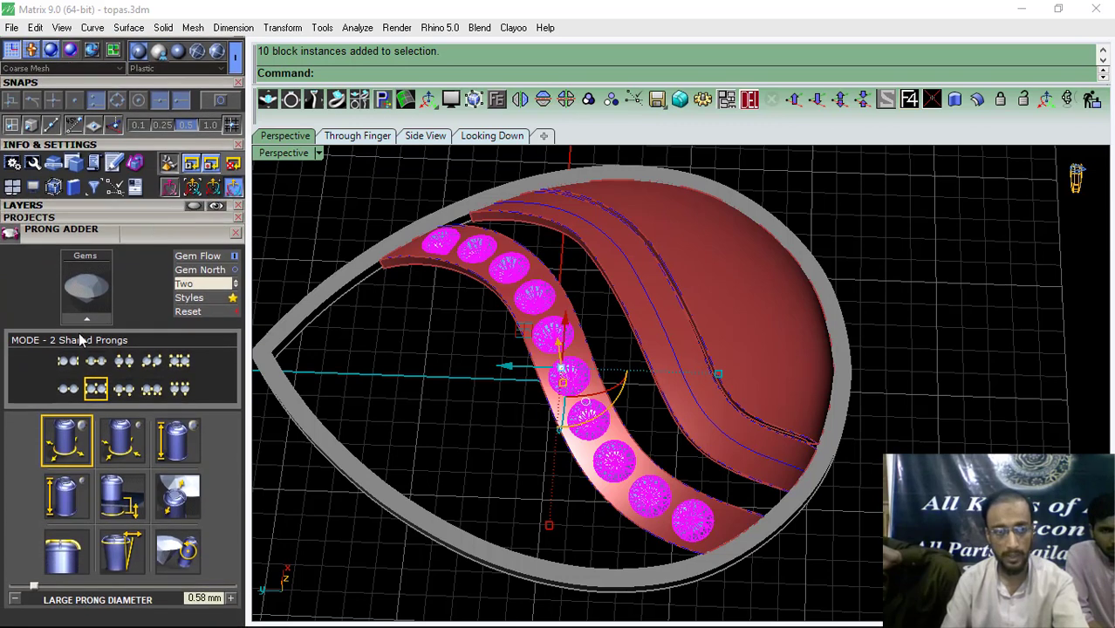
pyautogui.click(84, 321)
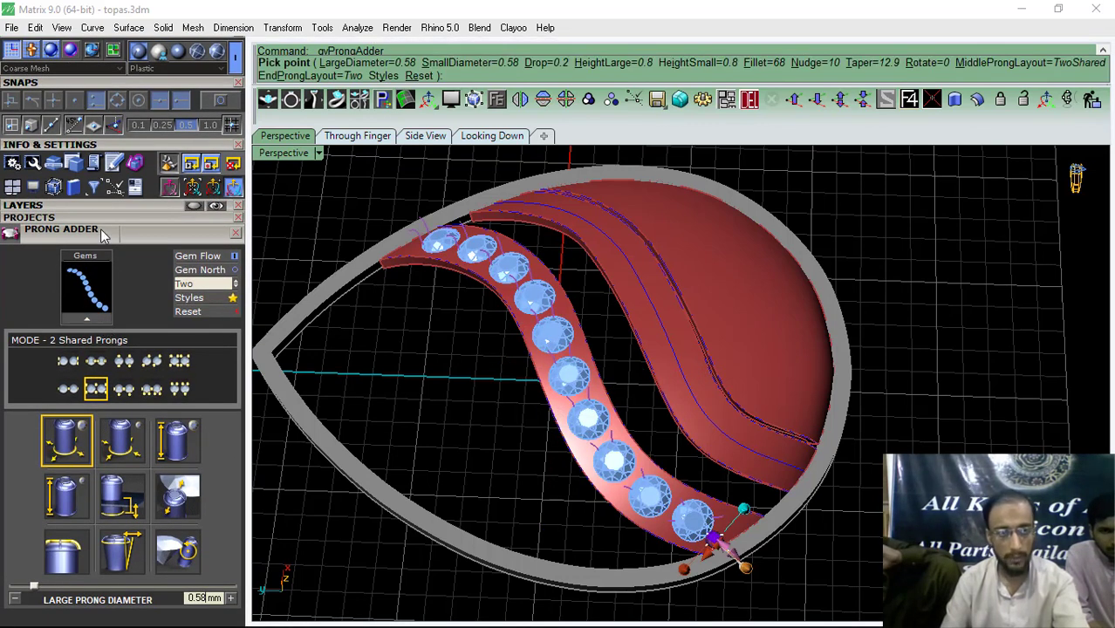
# Step: Cancel the prong preview, reselect the first band's gems and load them into the Prong Adder again
pyautogui.scroll(4, 90, 225)
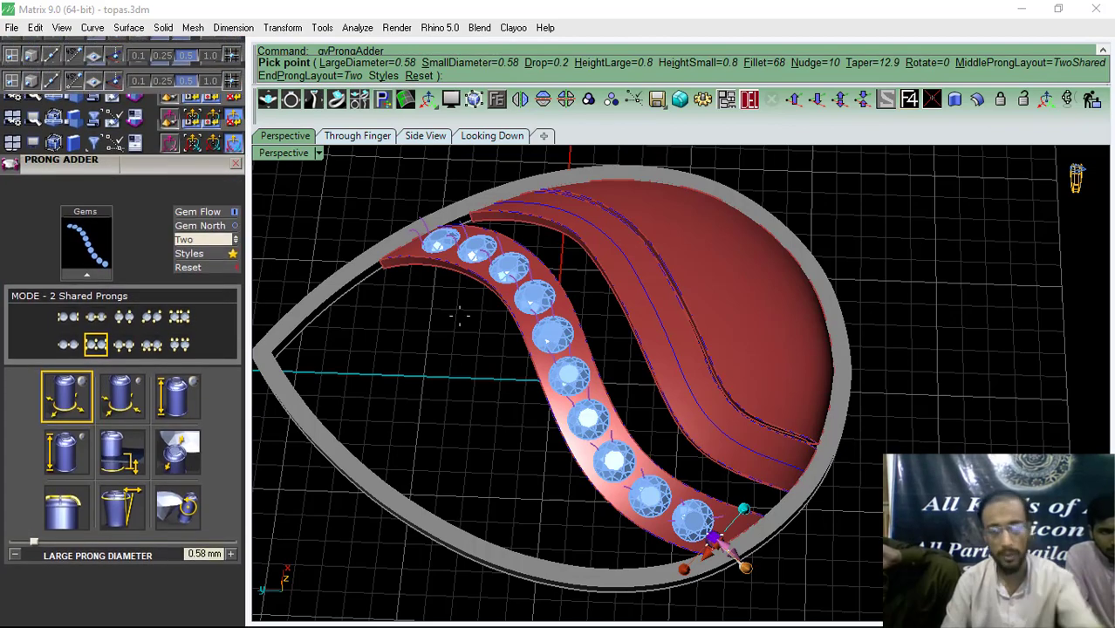
pyautogui.press('Escape')
pyautogui.moveTo(574, 372); pyautogui.dragTo(713, 379, button='right')
pyautogui.scroll(6, 602, 386)
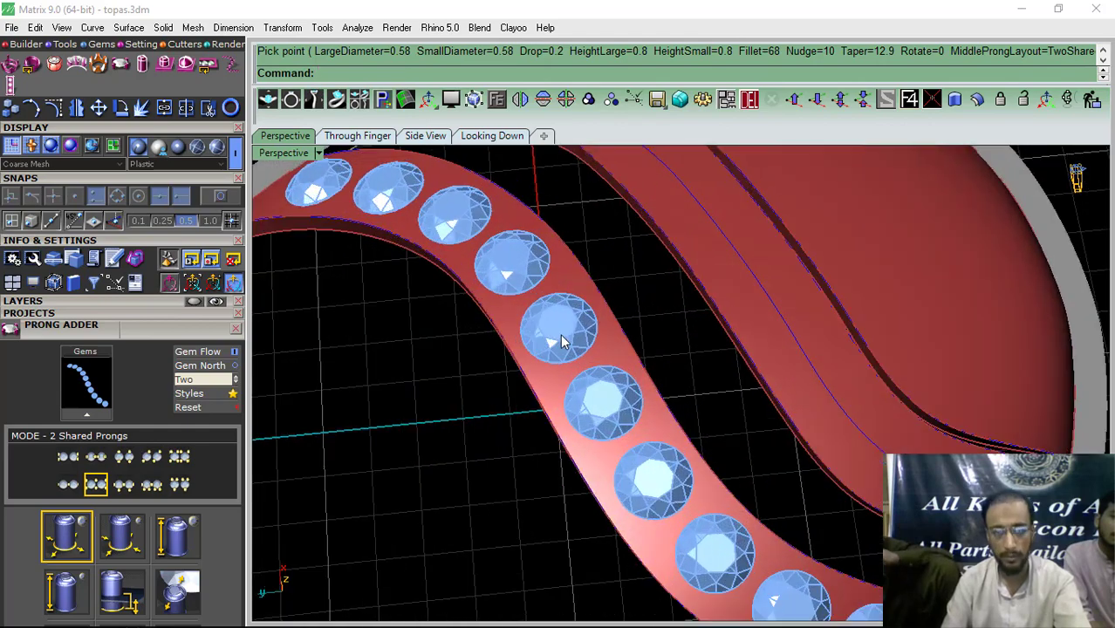
pyautogui.click(561, 342)
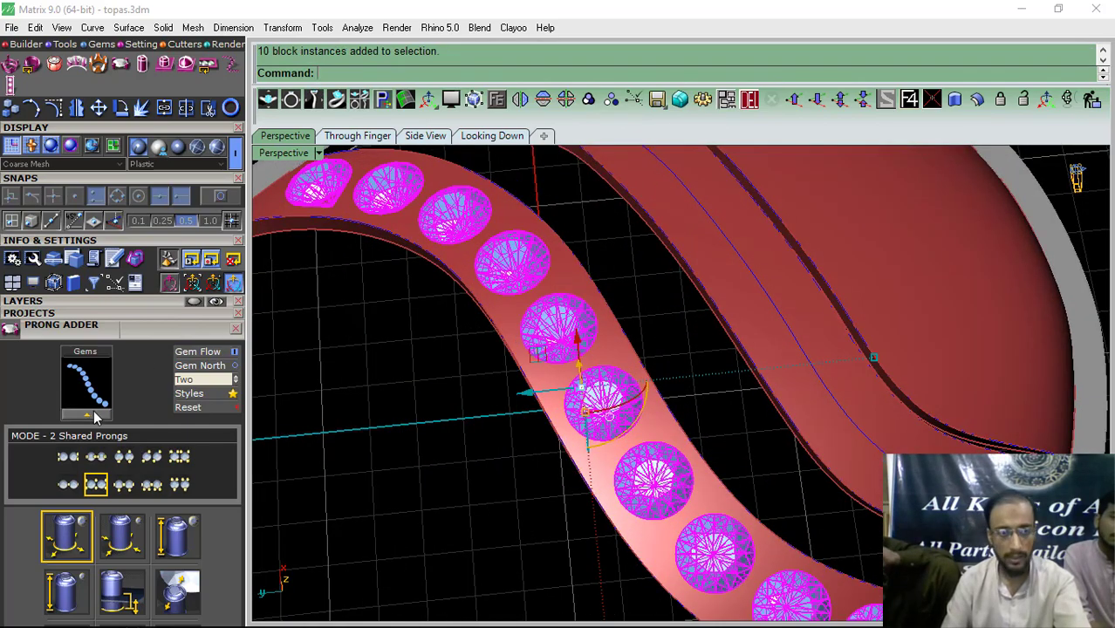
pyautogui.click(93, 414)
pyautogui.scroll(-3, 124, 317)
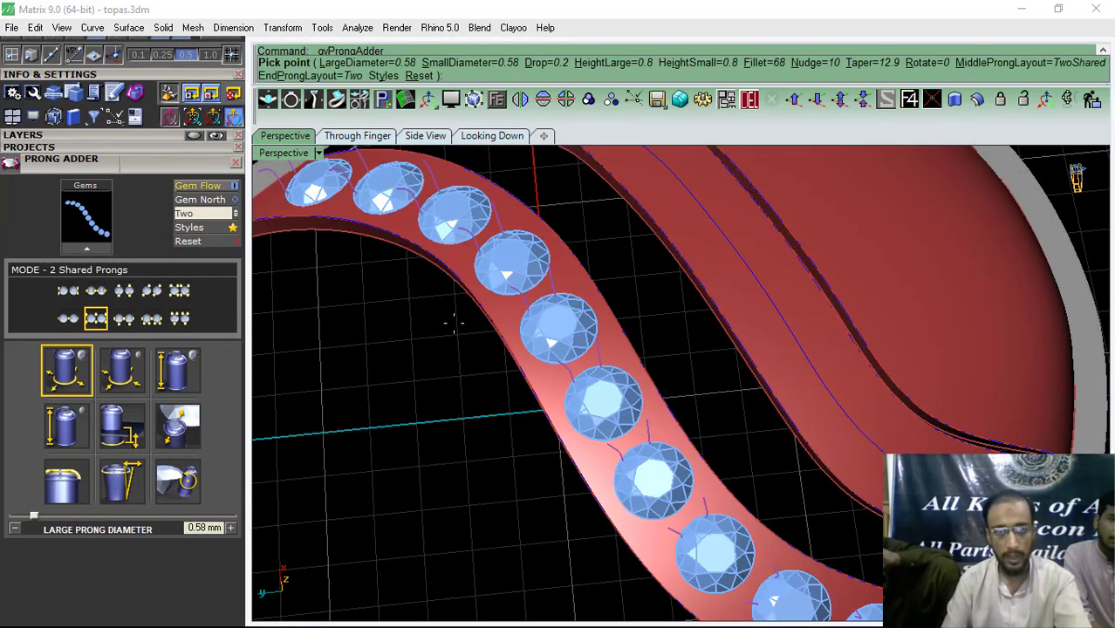
# Step: Set both the large and small prong diameters to 0.55 mm
pyautogui.scroll(-5, 562, 375)
pyautogui.scroll(-1, 562, 375)
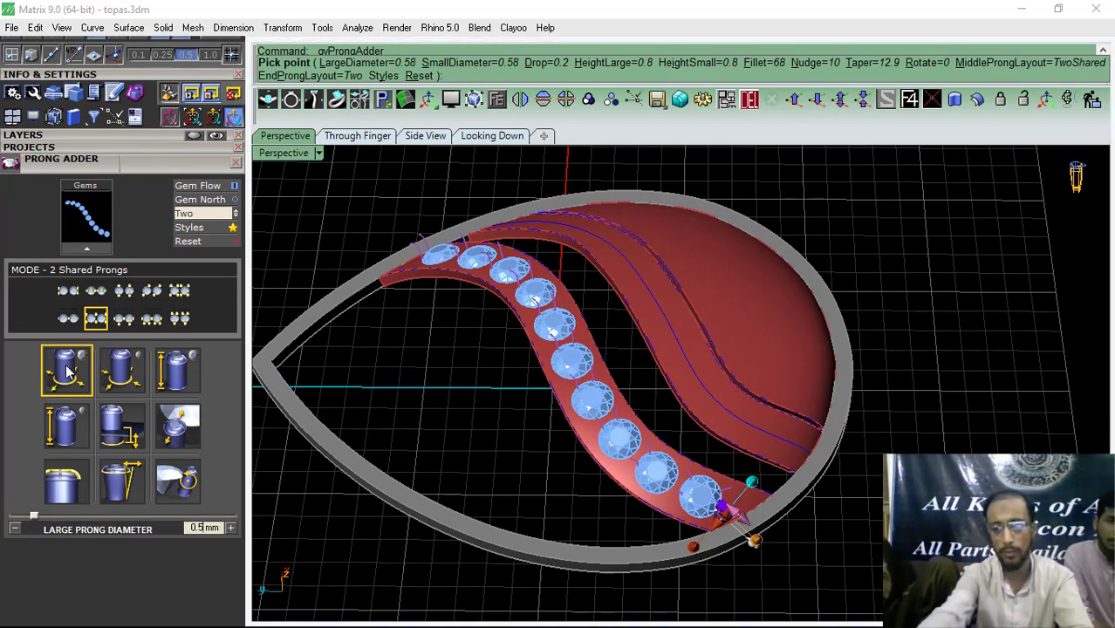
pyautogui.press('Return')
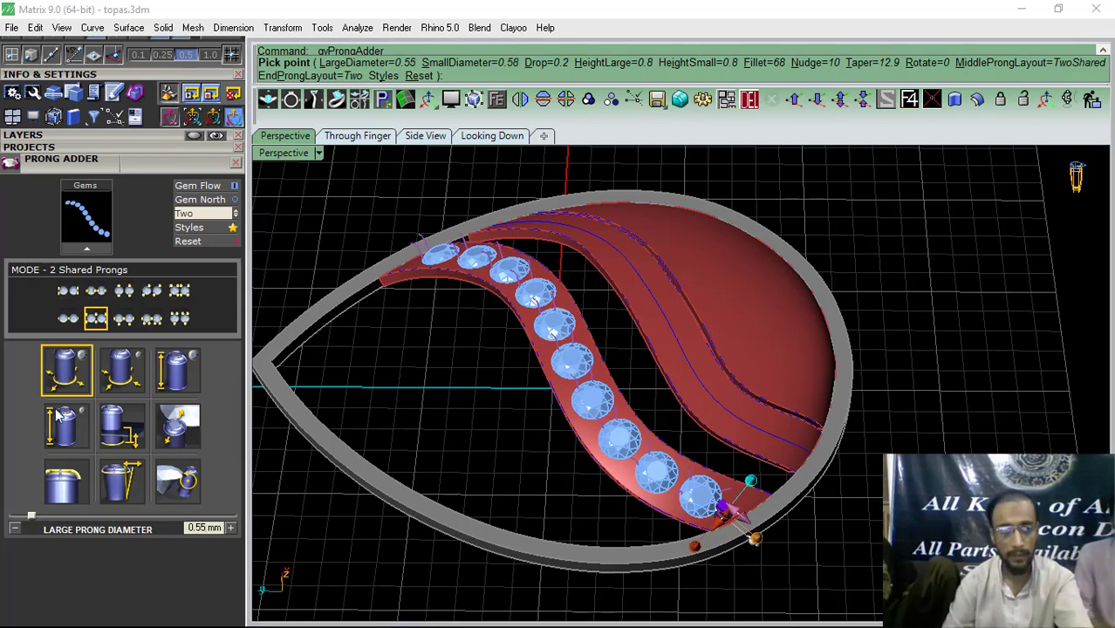
pyautogui.click(132, 370)
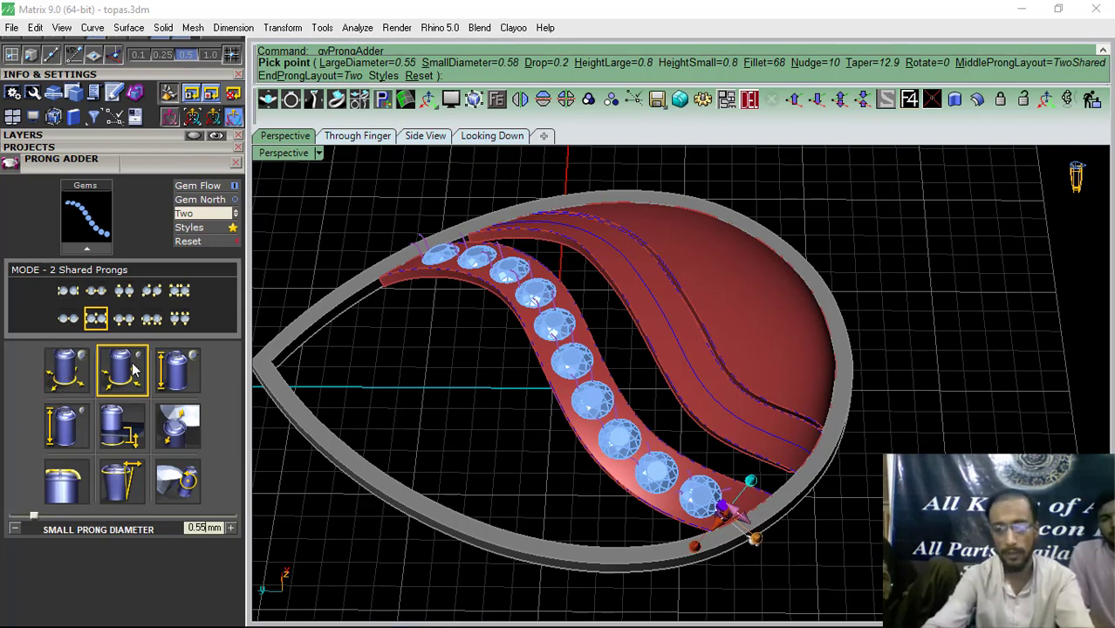
pyautogui.press('Return')
# Step: Set both the large and small prong heights to 0.7 mm
pyautogui.click(183, 375)
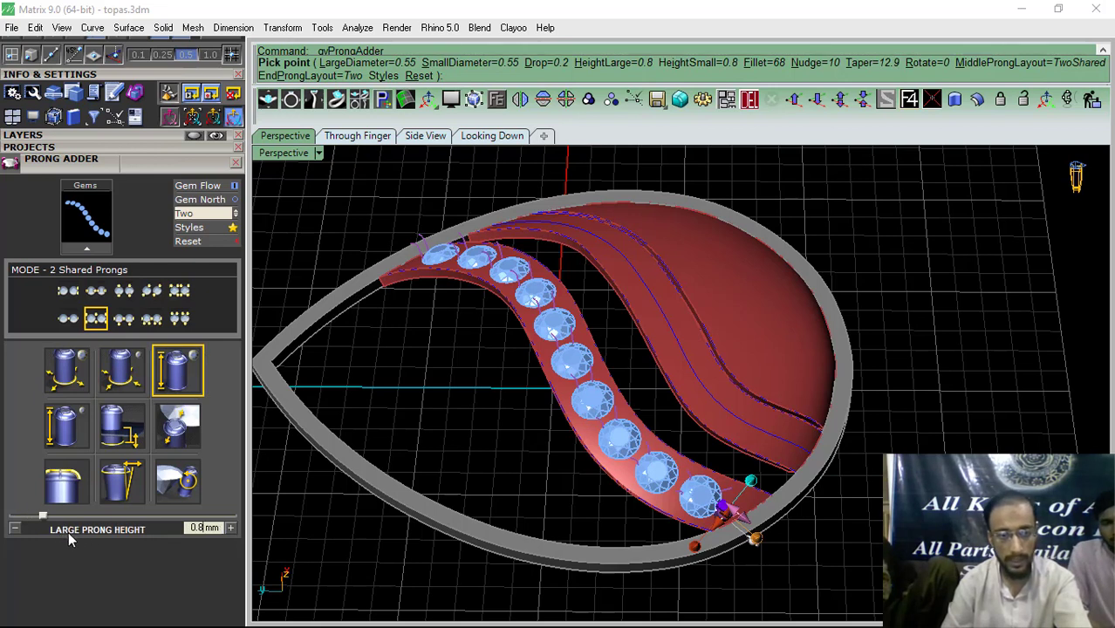
pyautogui.click(15, 530)
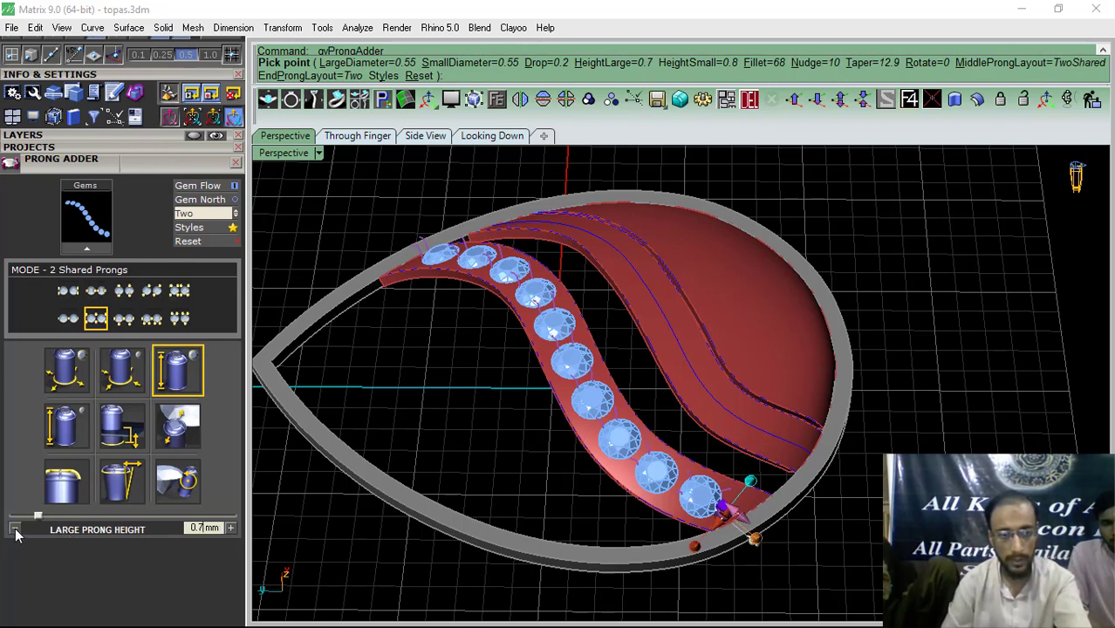
pyautogui.click(68, 427)
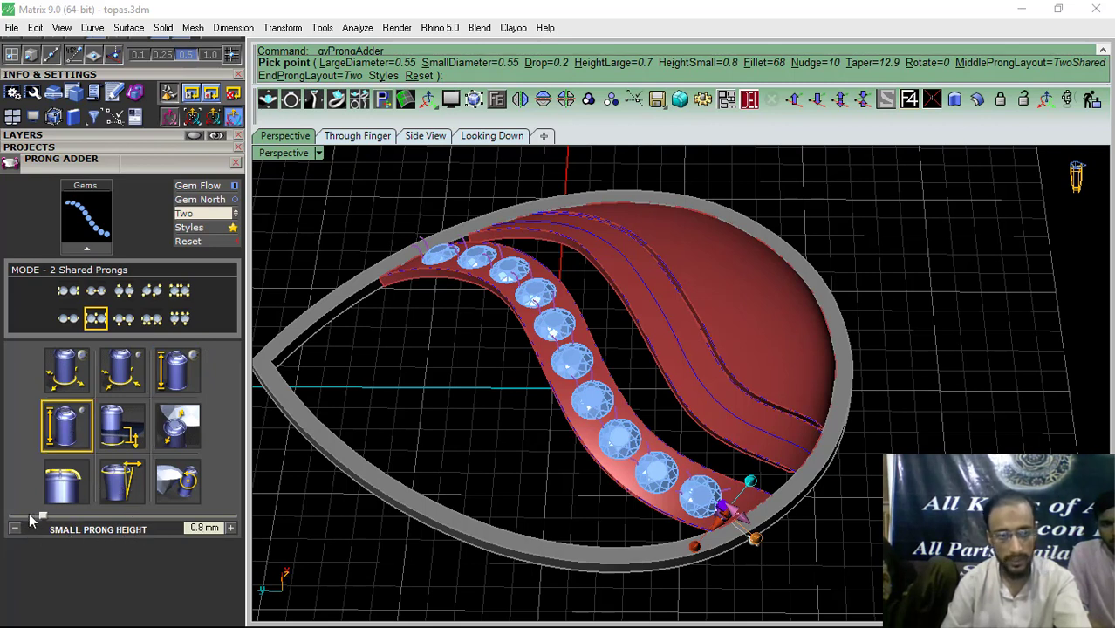
# Step: Open the prongs' drop setting for editing
pyautogui.click(144, 440)
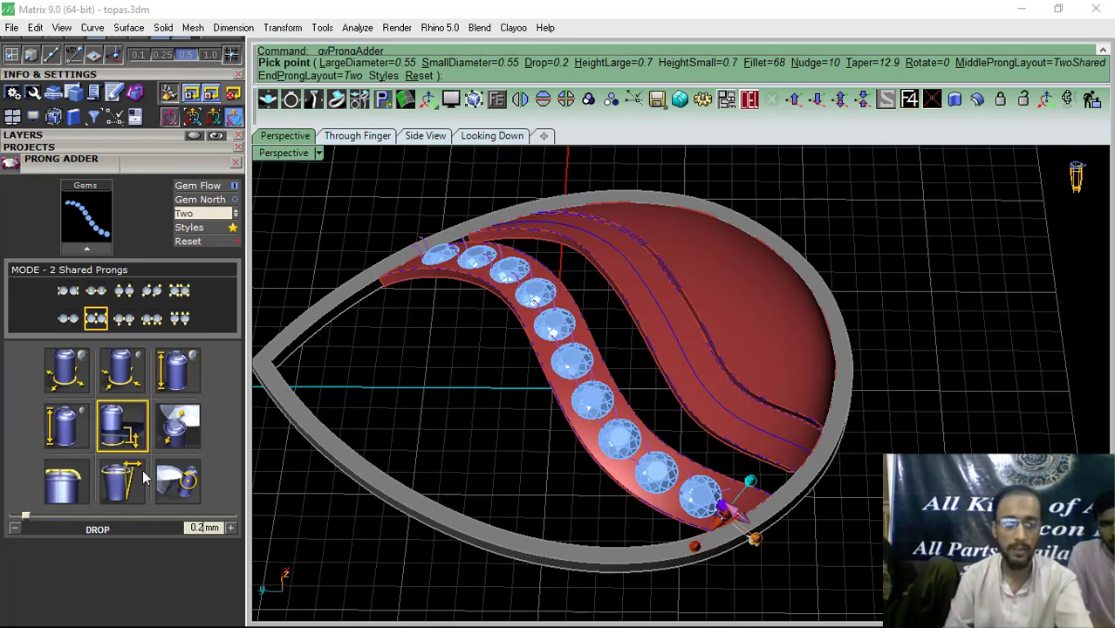
# Step: Set the prong drop to 0.15 mm and the nudge to 0%, and create the two-shared prongs along the gem row
pyautogui.click(15, 530)
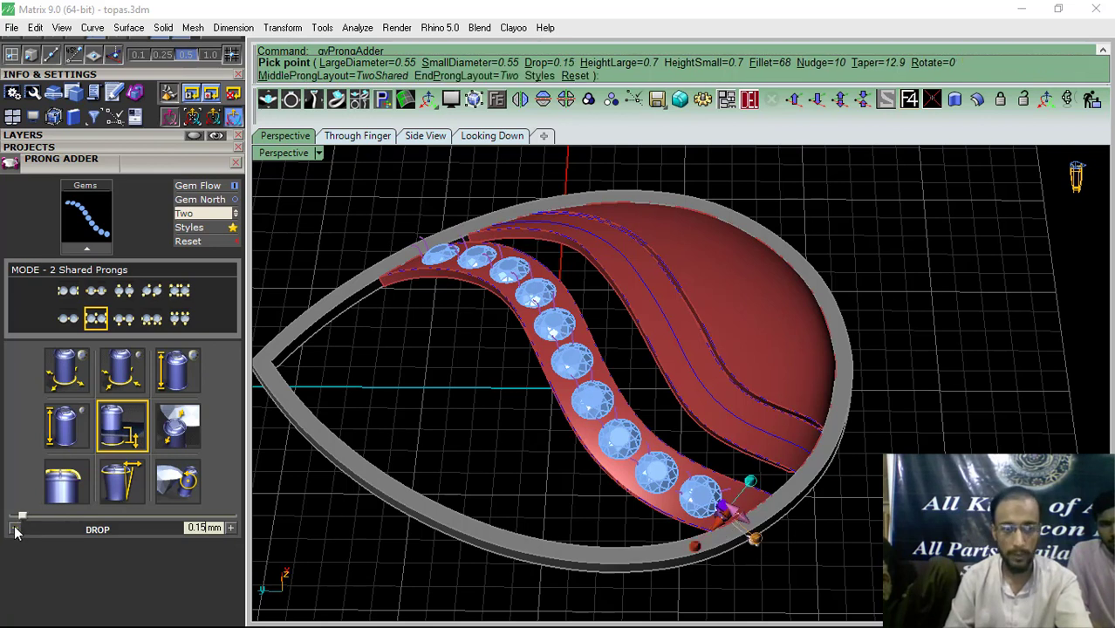
pyautogui.click(196, 433)
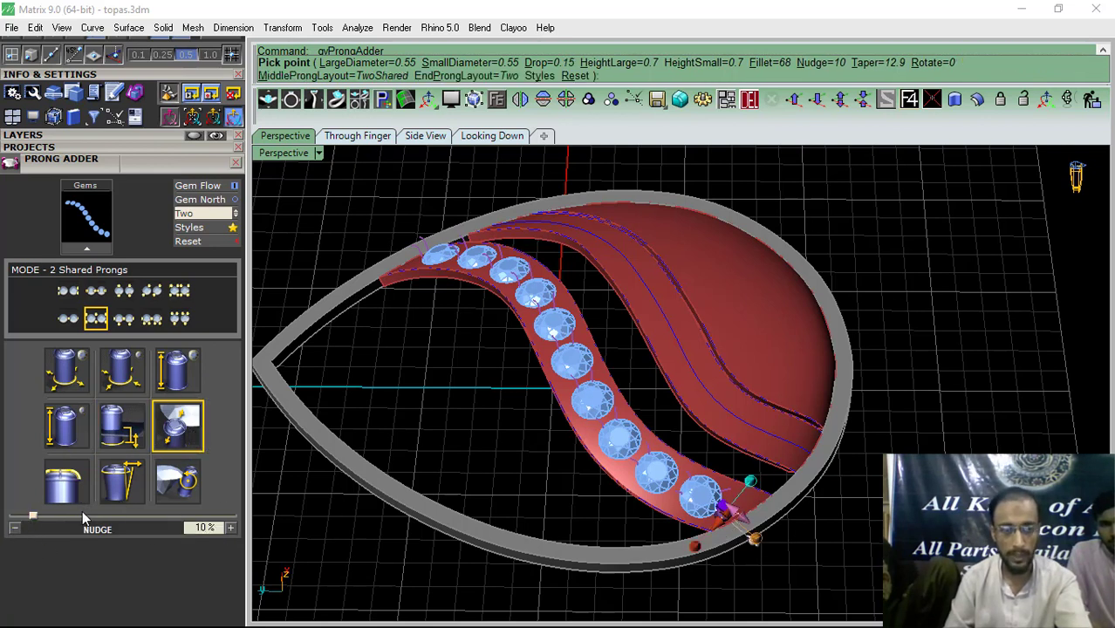
pyautogui.moveTo(32, 519); pyautogui.dragTo(7, 522)
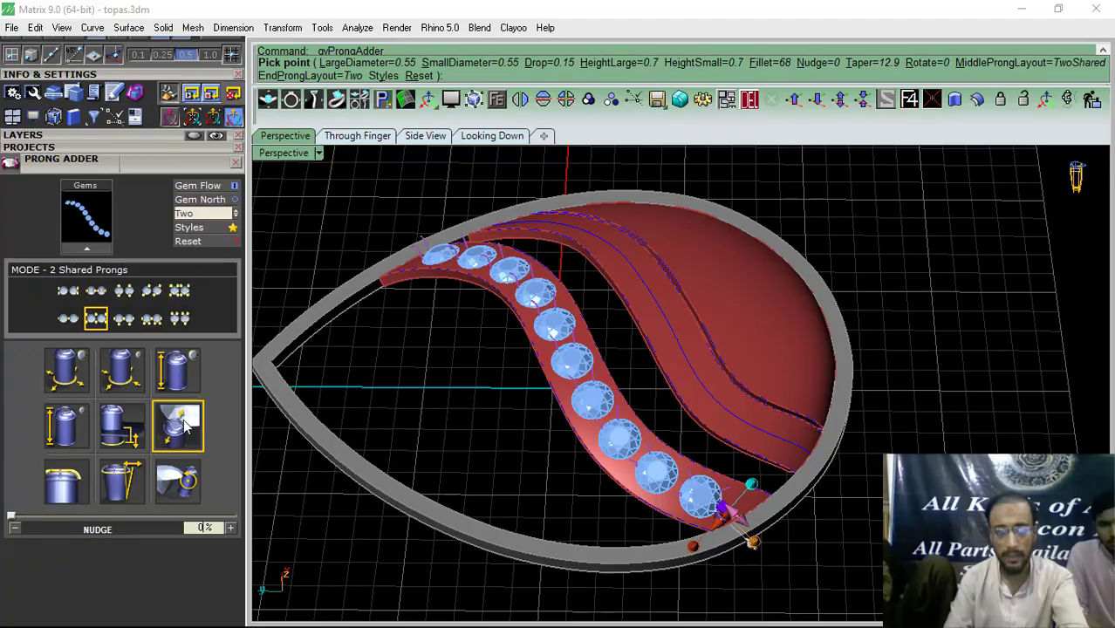
pyautogui.moveTo(556, 500)
pyautogui.mouseDown(button='right')
pyautogui.moveTo(570, 461)
pyautogui.moveTo(565, 496)
pyautogui.mouseUp(button='right')
pyautogui.rightClick(617, 460)
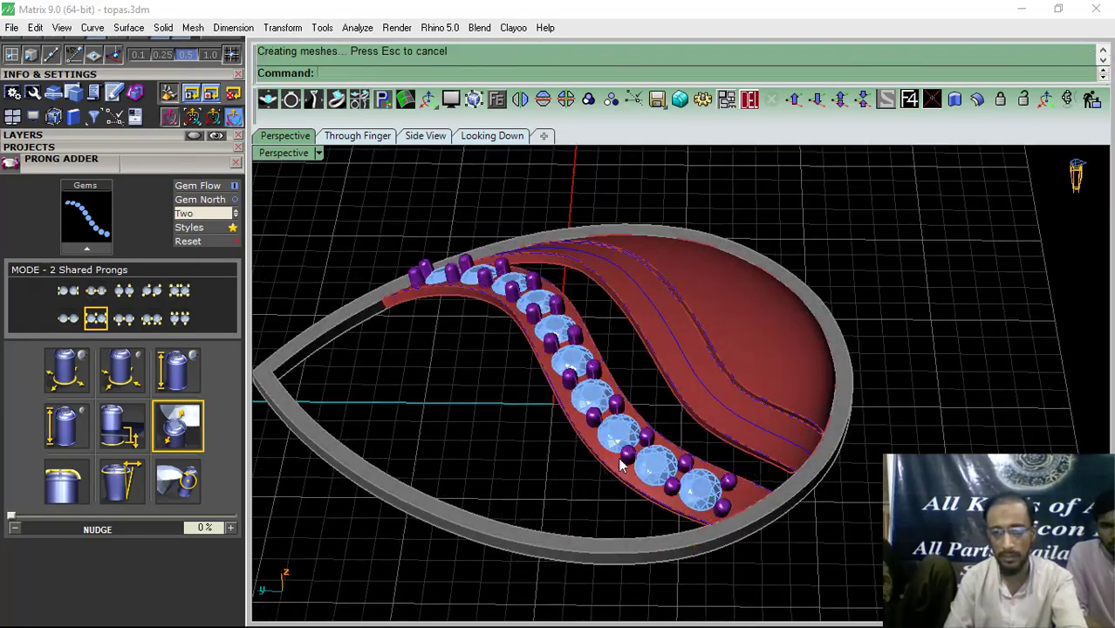
# Step: Inspect the prongs around the gems on the outer band and delete all of them
pyautogui.moveTo(574, 415); pyautogui.dragTo(661, 371, button='right')
pyautogui.scroll(10, 661, 369)
pyautogui.click(693, 421)
pyautogui.scroll(-8, 623, 433)
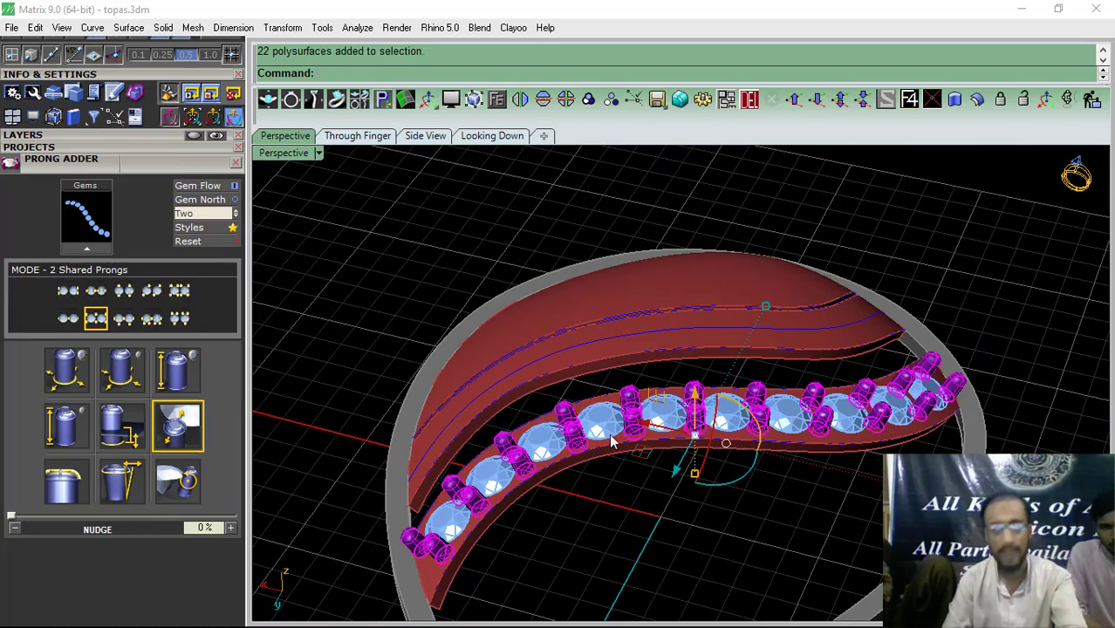
pyautogui.moveTo(613, 441); pyautogui.dragTo(691, 505, button='right')
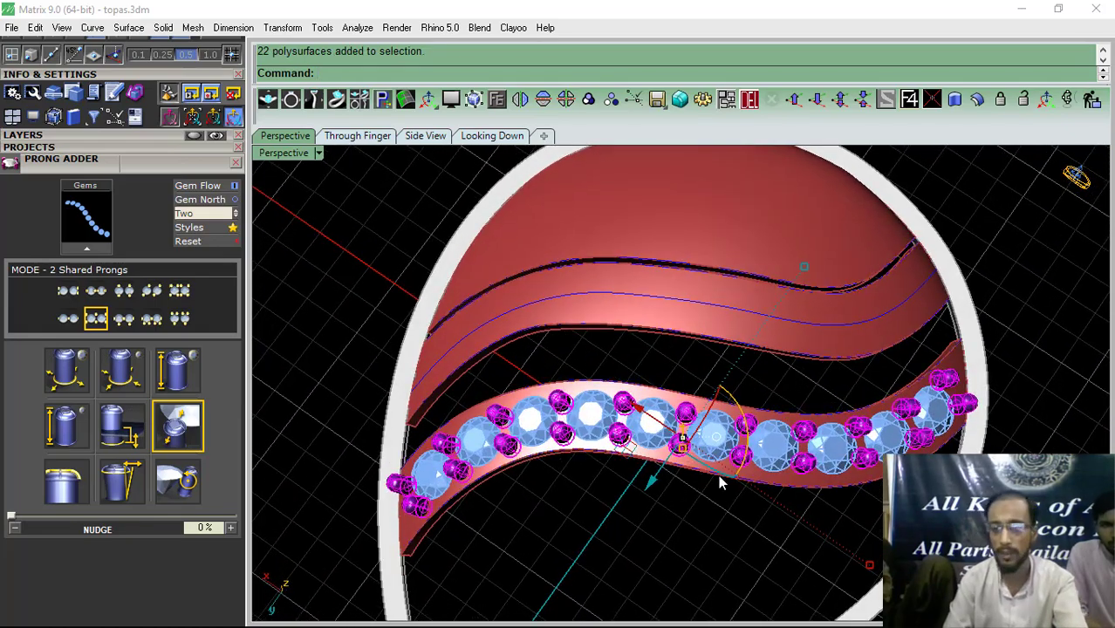
pyautogui.moveTo(714, 443); pyautogui.dragTo(619, 374, button='right')
pyautogui.click(748, 98)
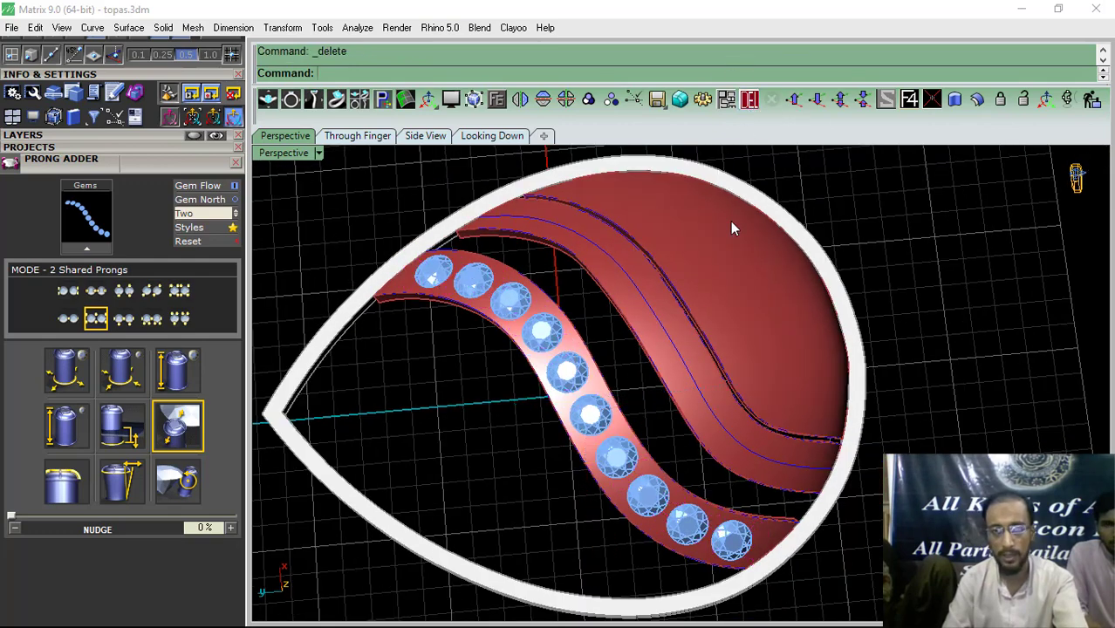
# Step: Close Prong Adder and rebuild the centre curve of the empty band beside the dome with 200 points, degree 3
pyautogui.scroll(5, 604, 353)
pyautogui.click(611, 347)
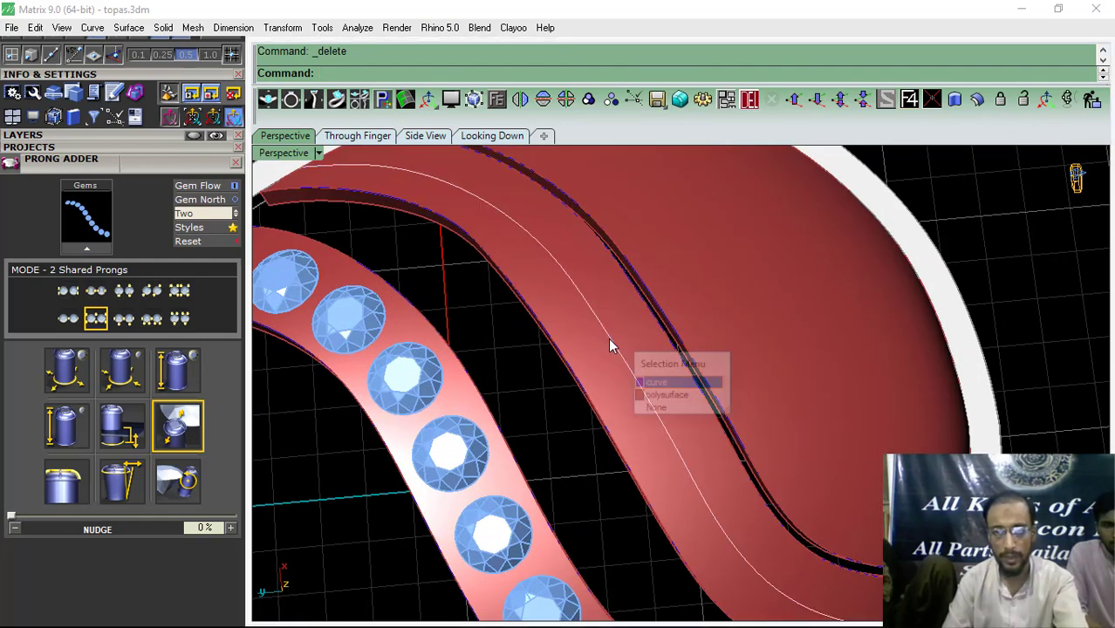
pyautogui.click(669, 381)
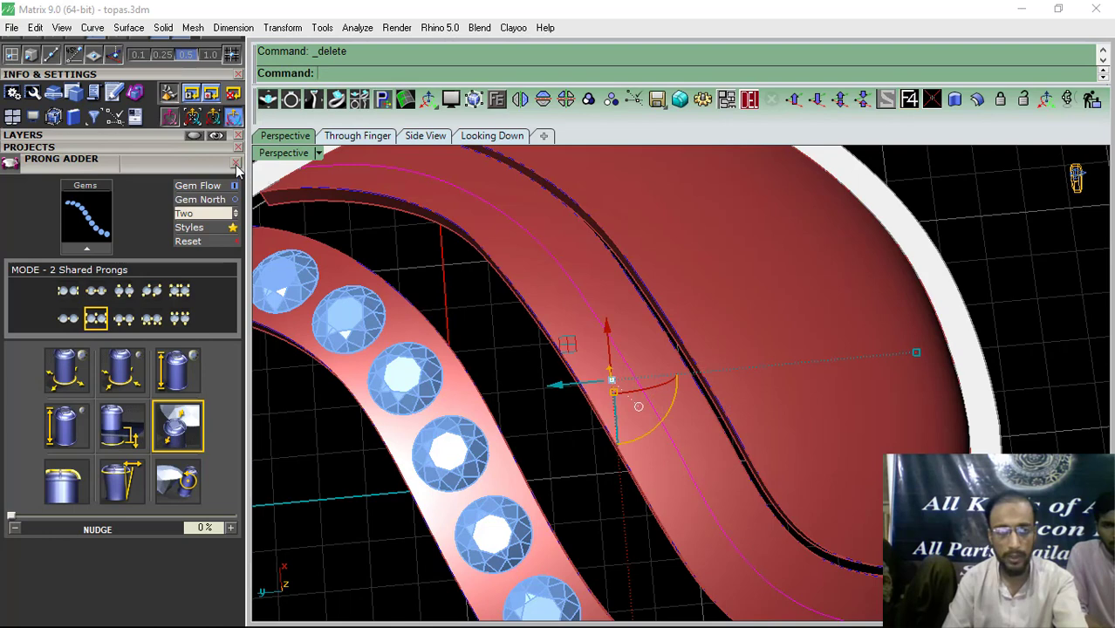
pyautogui.click(236, 164)
pyautogui.click(30, 183)
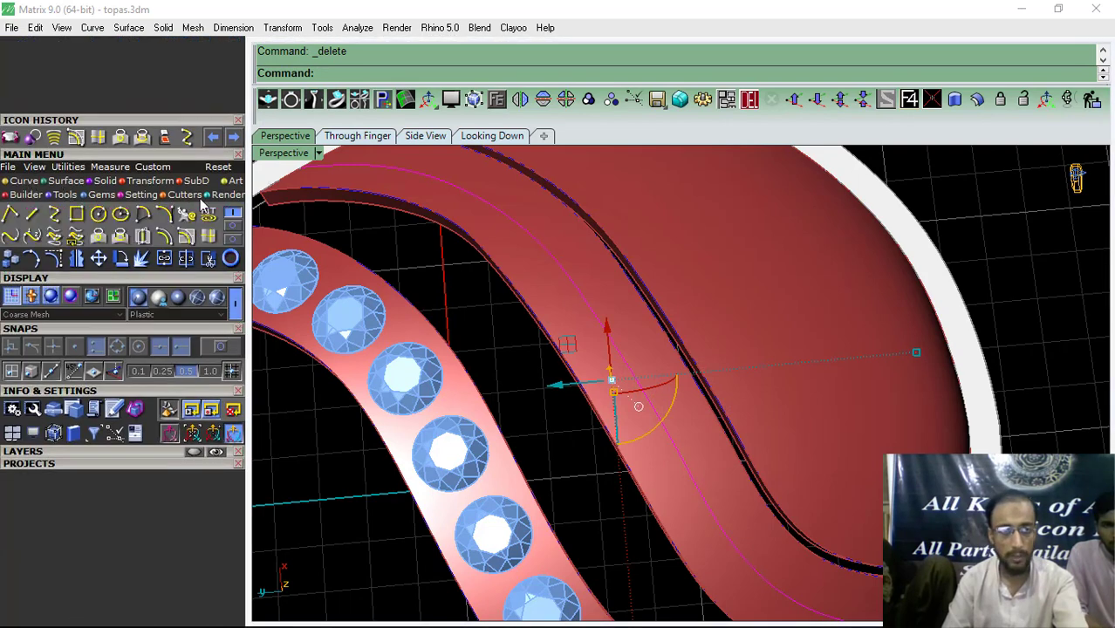
pyautogui.click(208, 213)
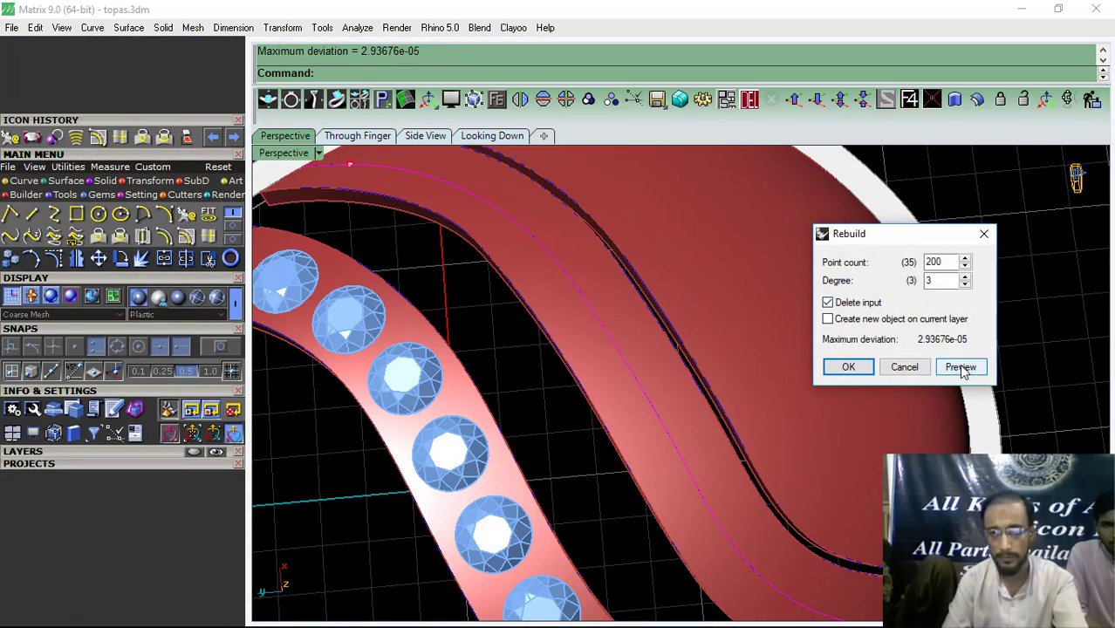
pyautogui.click(850, 367)
# Step: Rebuild the same centre curve again with 10 points, degree 3
pyautogui.rightClick(802, 381)
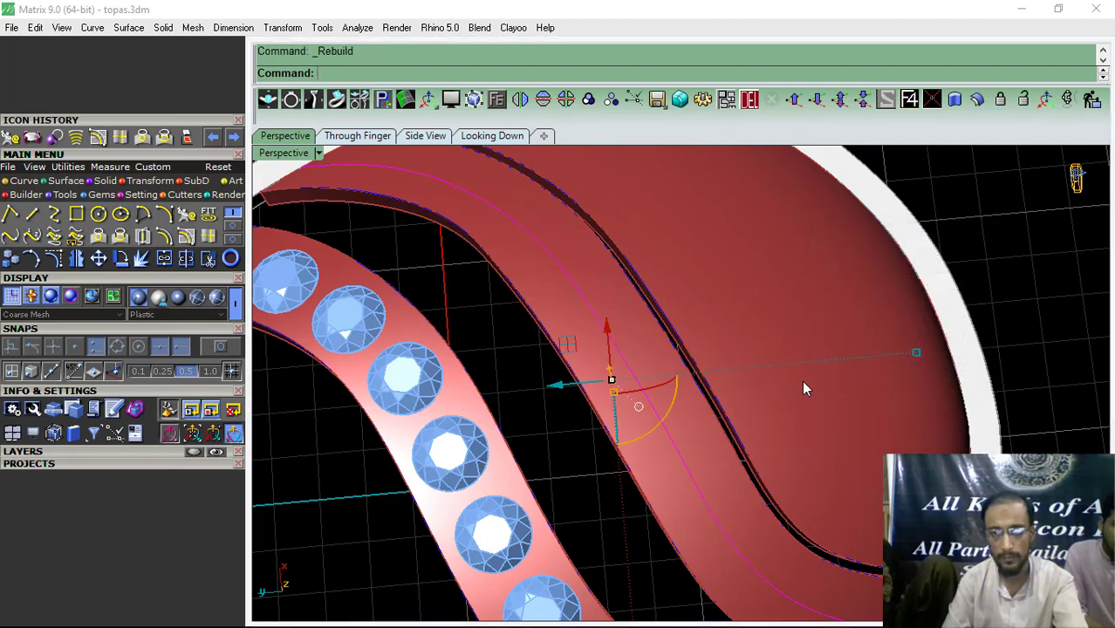
pyautogui.moveTo(948, 262); pyautogui.dragTo(877, 281)
pyautogui.write('10')
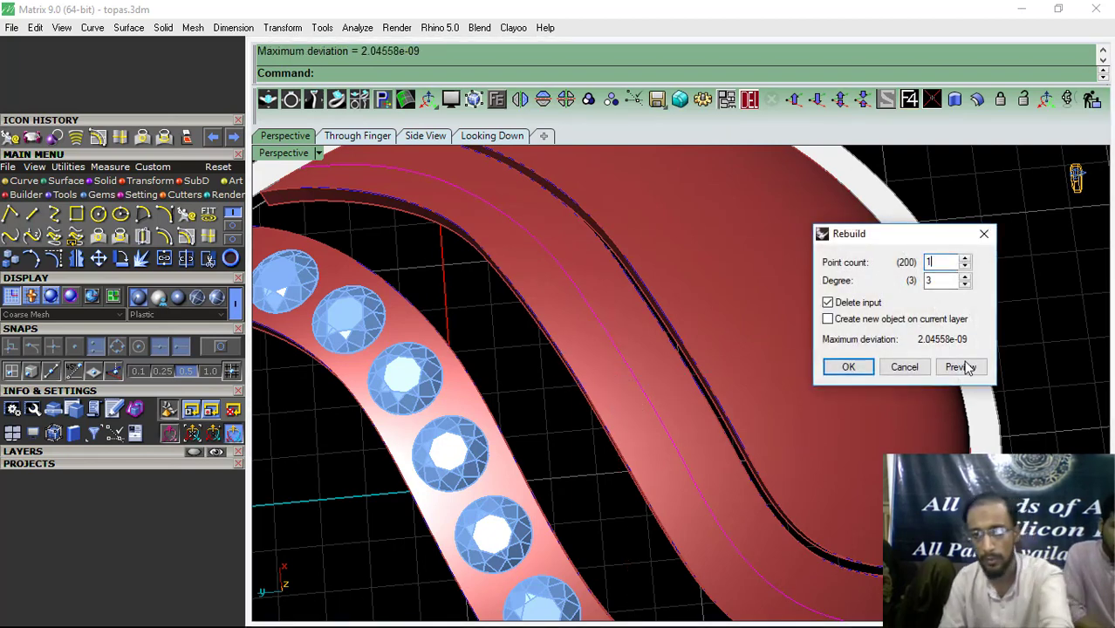
pyautogui.click(961, 366)
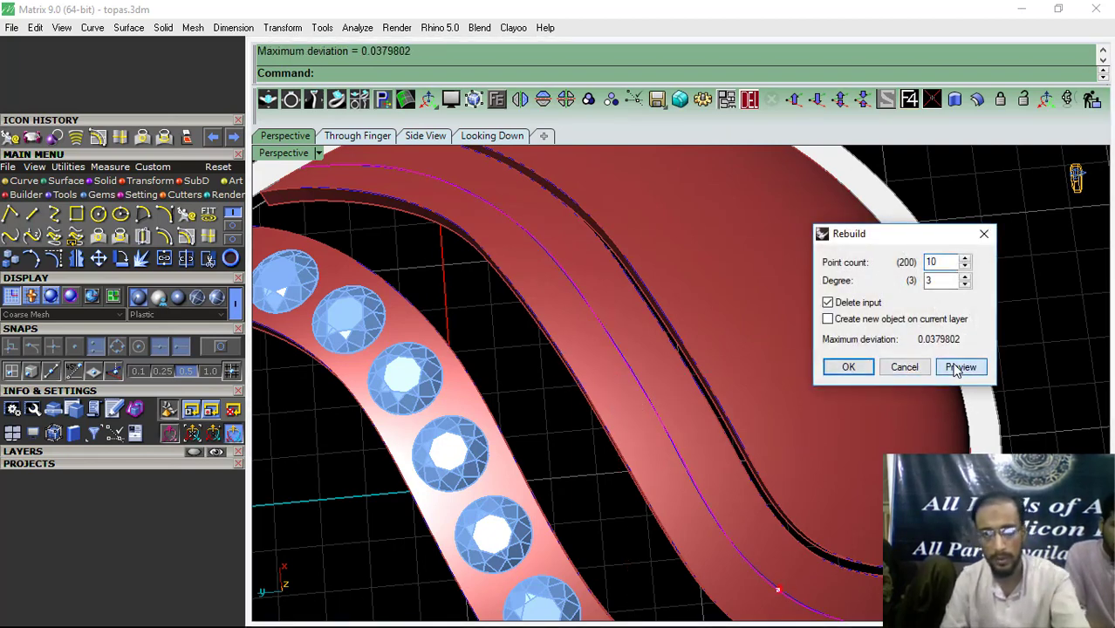
pyautogui.click(848, 367)
# Step: Start Gem on Curve on the rebuilt curve and orient the gems to the band using the Object direction option
pyautogui.moveTo(726, 352); pyautogui.dragTo(707, 432, button='right')
pyautogui.click(497, 103)
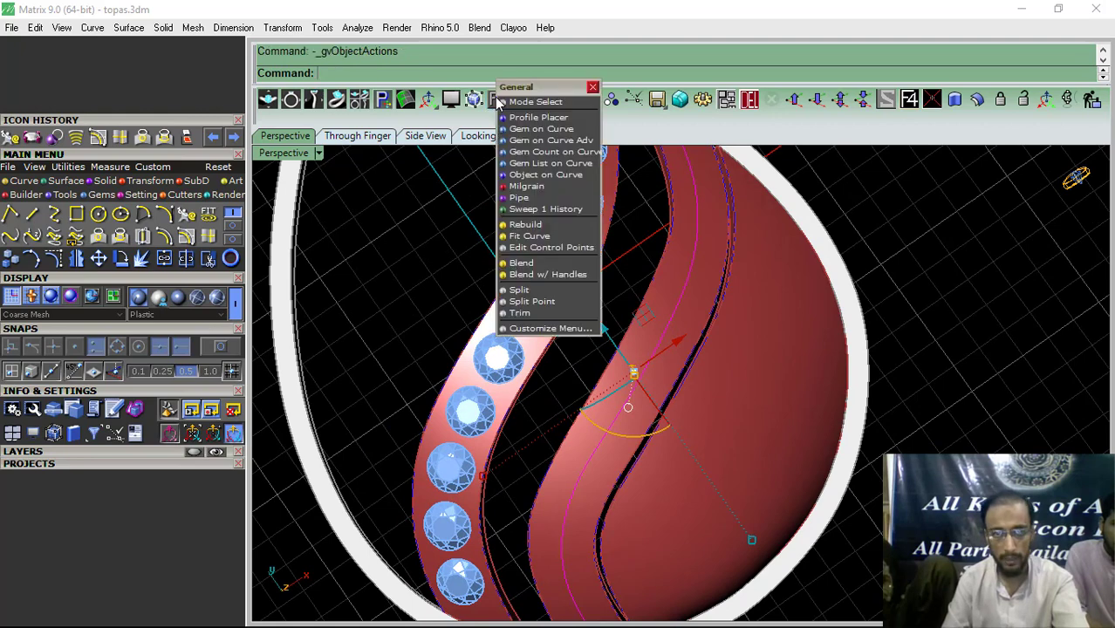
pyautogui.click(536, 131)
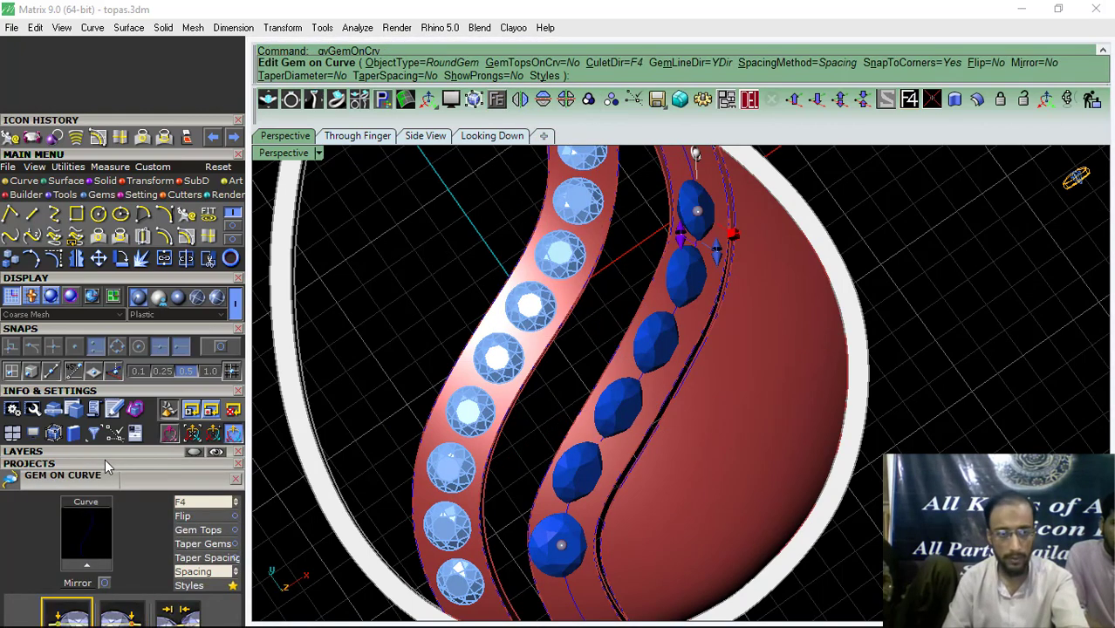
pyautogui.moveTo(105, 460); pyautogui.dragTo(128, 252)
pyautogui.moveTo(131, 452); pyautogui.dragTo(146, 319)
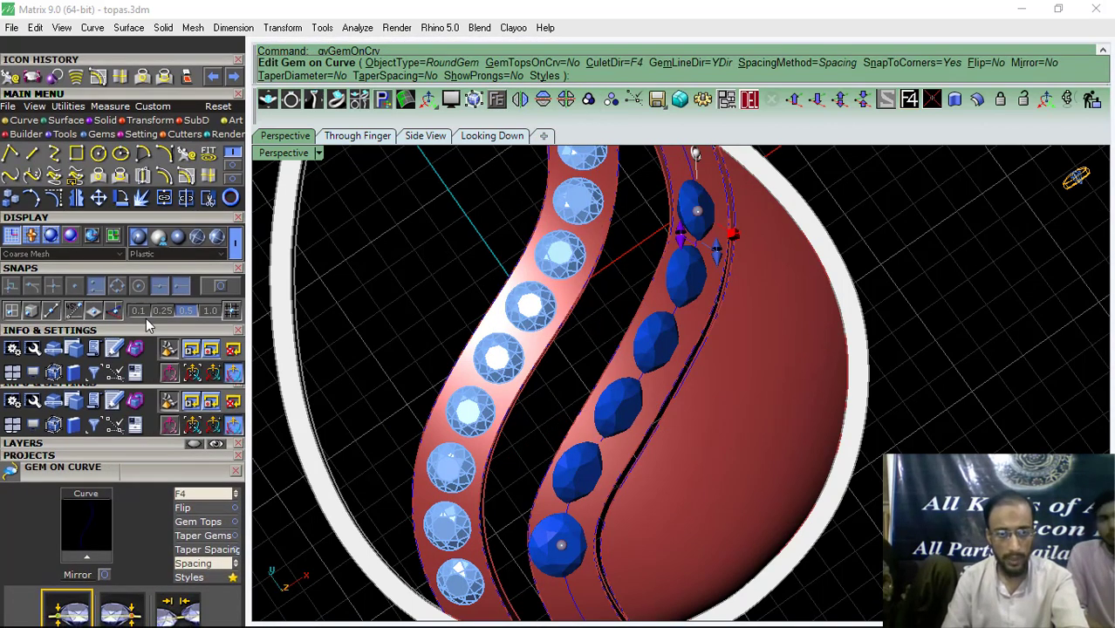
pyautogui.scroll(-5, 146, 324)
pyautogui.click(192, 322)
pyautogui.click(192, 321)
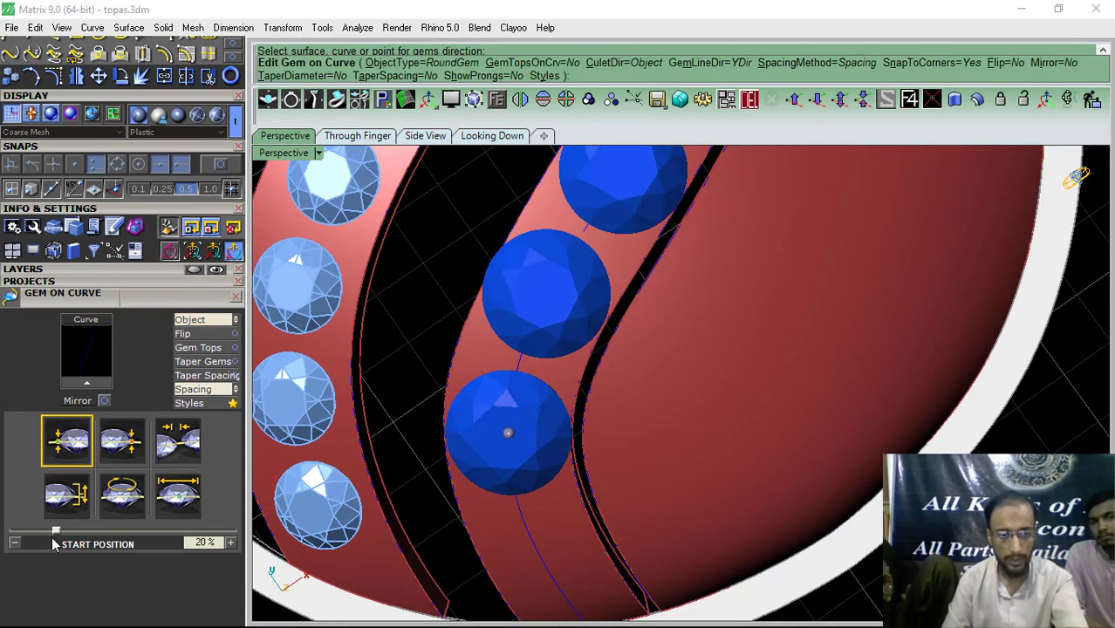
# Step: Extend the end position of the gem row beyond 80% and set the gem start size to 1.5 mm
pyautogui.click(131, 440)
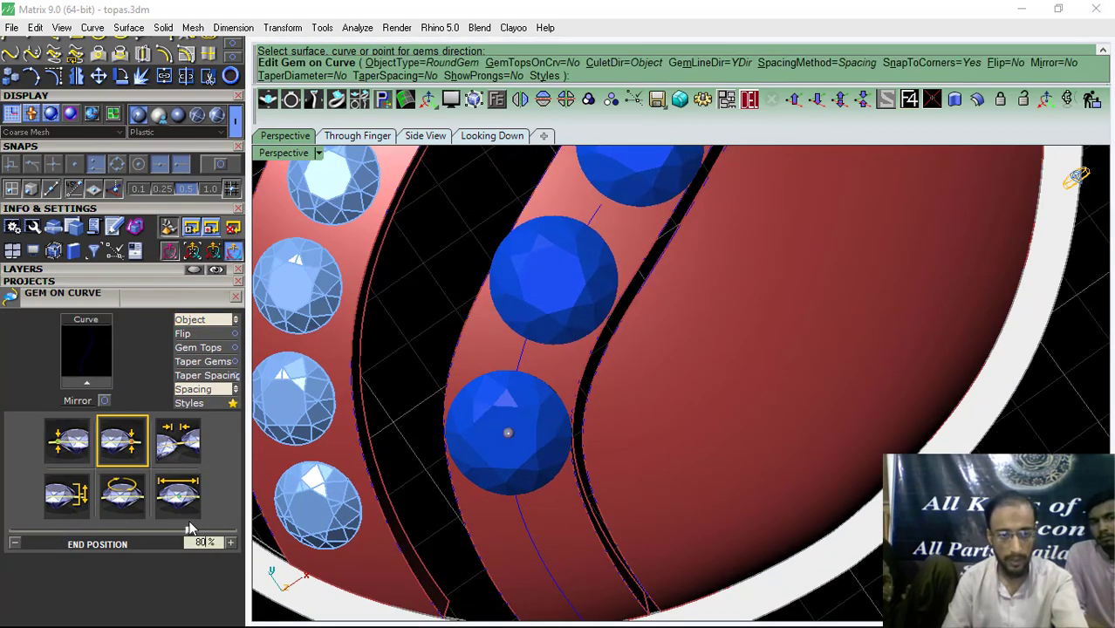
pyautogui.moveTo(191, 528); pyautogui.dragTo(198, 528)
pyautogui.click(180, 494)
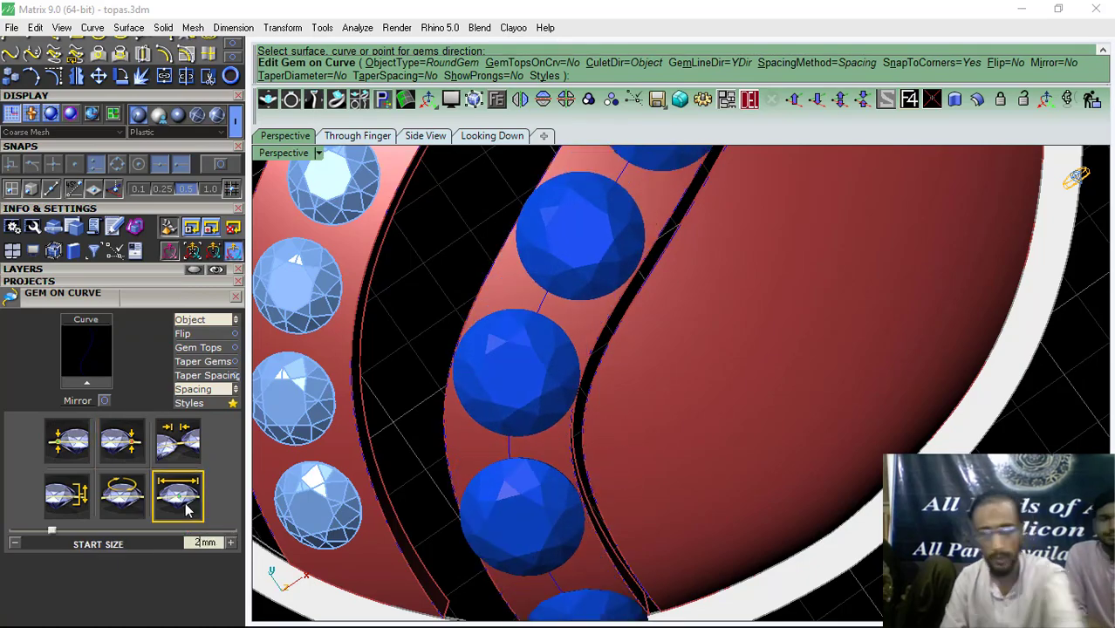
pyautogui.write('1.5')
pyautogui.press('Return')
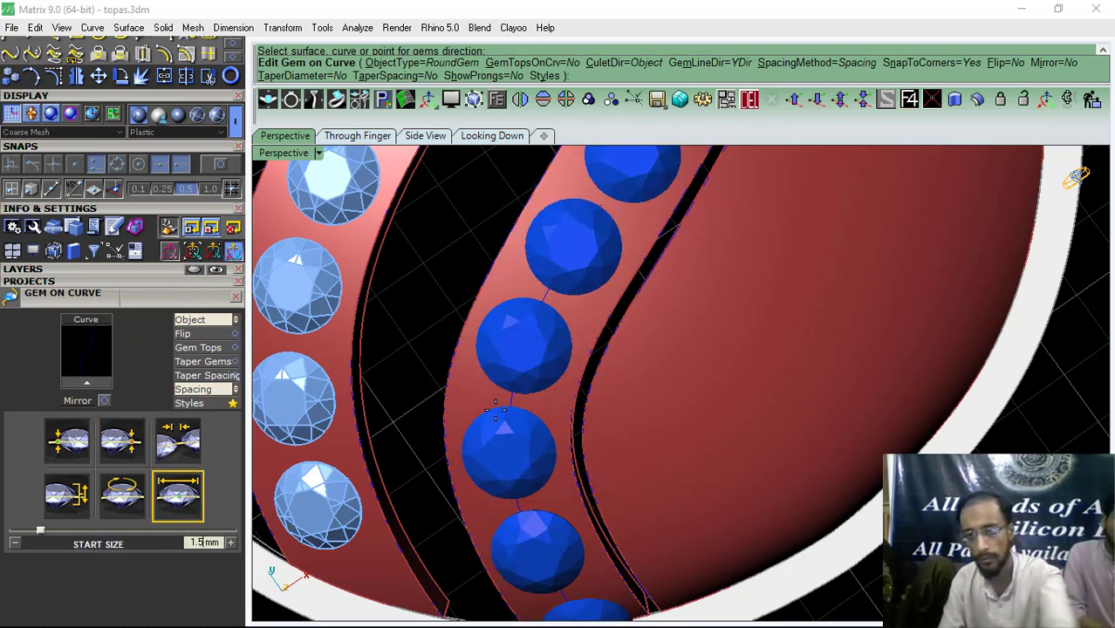
# Step: Pull the end position of the gem row inward so its last gem clears the frame
pyautogui.scroll(-6, 620, 402)
pyautogui.moveTo(650, 459); pyautogui.dragTo(678, 462, button='right')
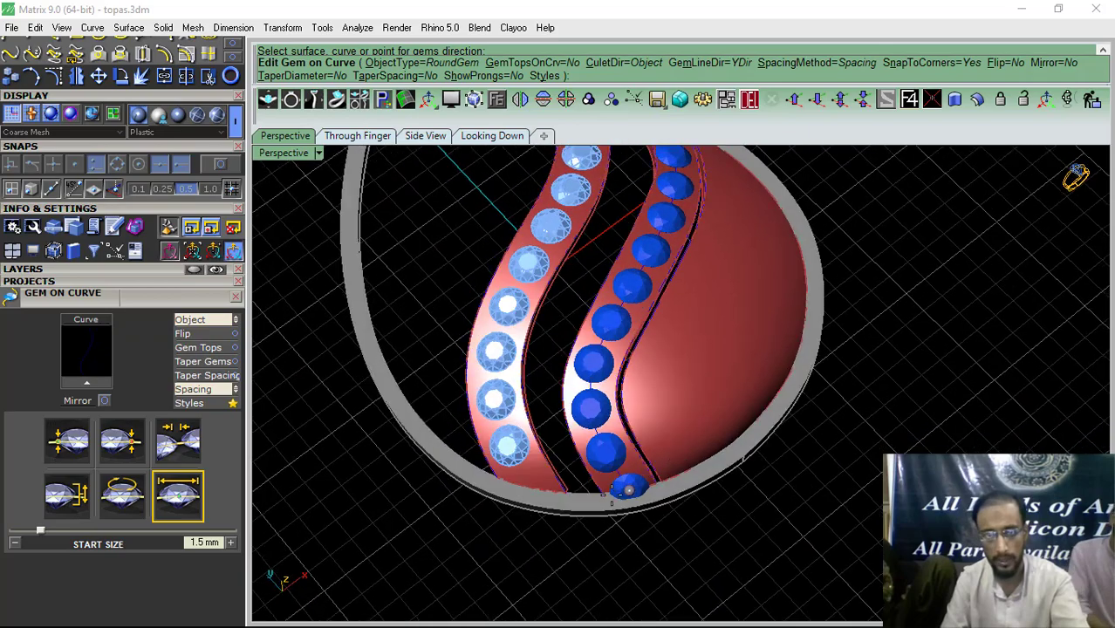
pyautogui.scroll(3, 636, 482)
pyautogui.moveTo(636, 483); pyautogui.dragTo(596, 419)
# Step: Move the start position of the gem row inward to 11.4% and create the gems
pyautogui.scroll(-5, 598, 456)
pyautogui.moveTo(599, 456); pyautogui.dragTo(375, 444, button='right')
pyautogui.scroll(7, 680, 443)
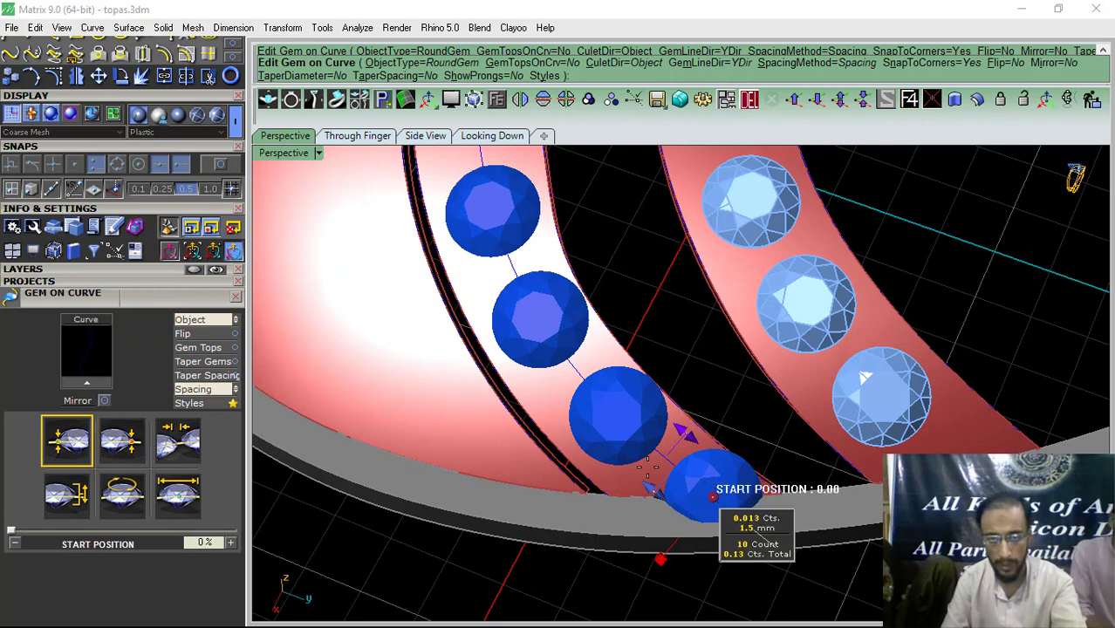
pyautogui.moveTo(711, 493); pyautogui.dragTo(574, 434)
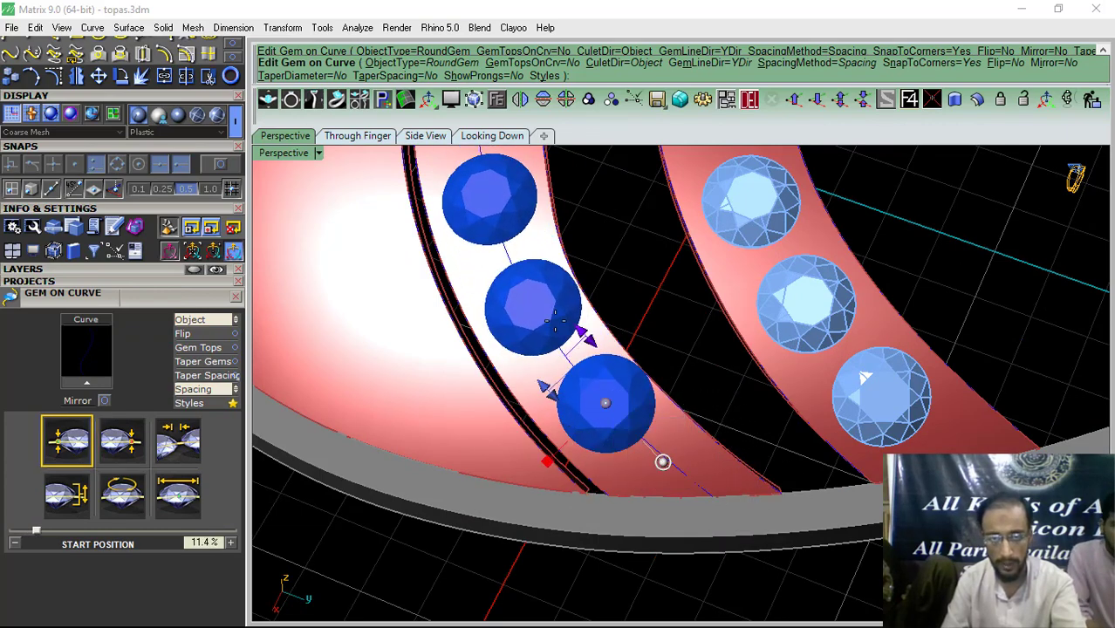
pyautogui.scroll(5, 573, 434)
pyautogui.scroll(-4, 591, 447)
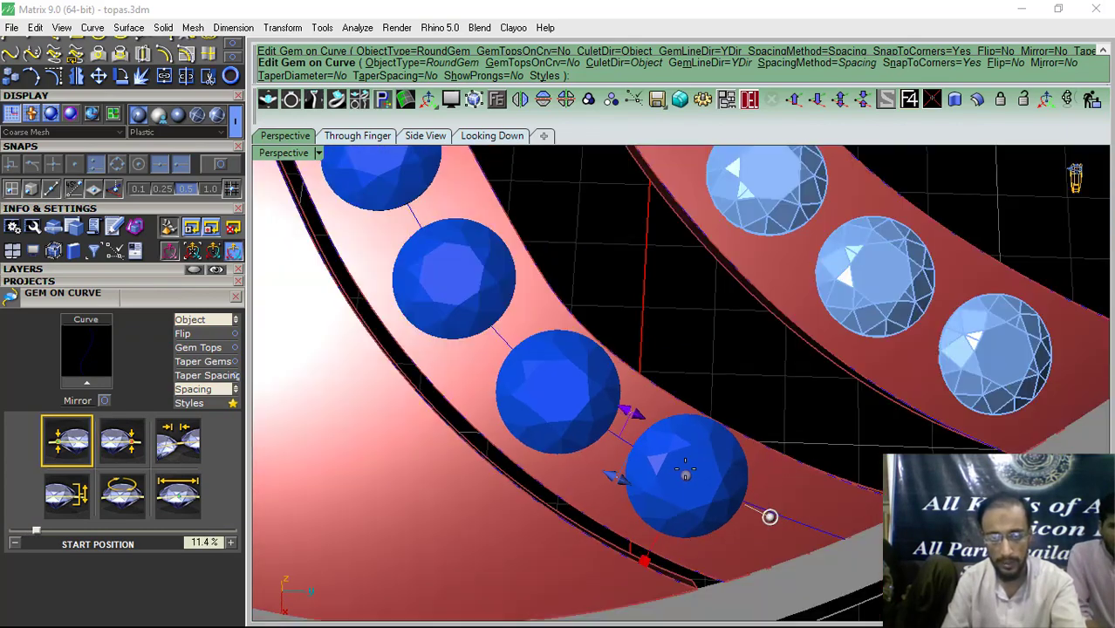
pyautogui.moveTo(591, 447); pyautogui.dragTo(647, 441, button='right')
pyautogui.rightClick(647, 441)
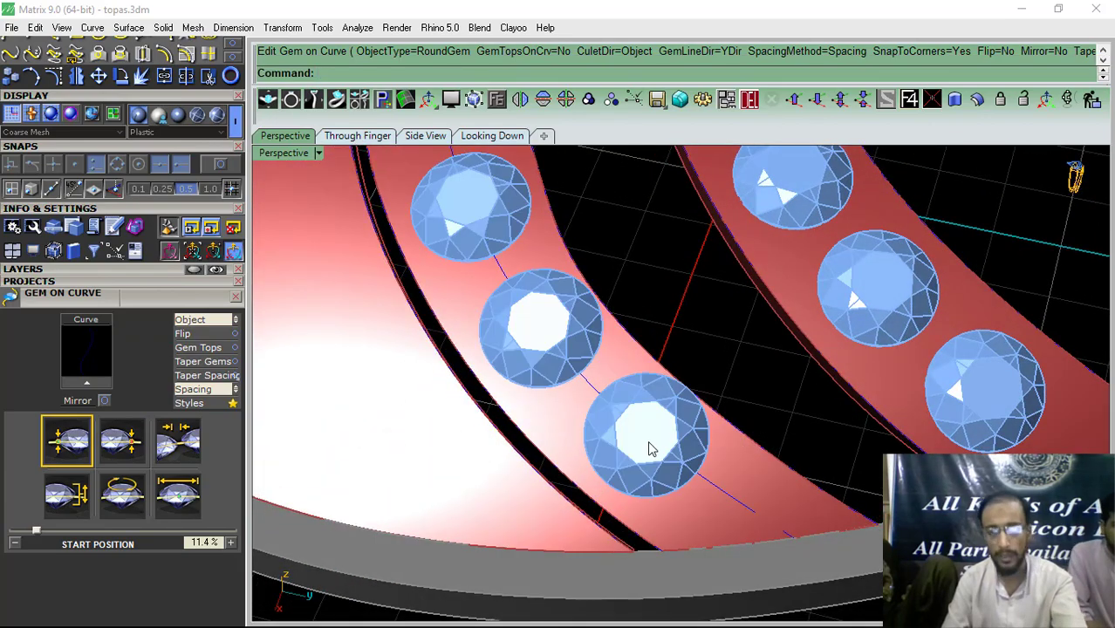
# Step: Check the gem spacing on the new row and ungroup its gems for individual editing
pyautogui.click(658, 438)
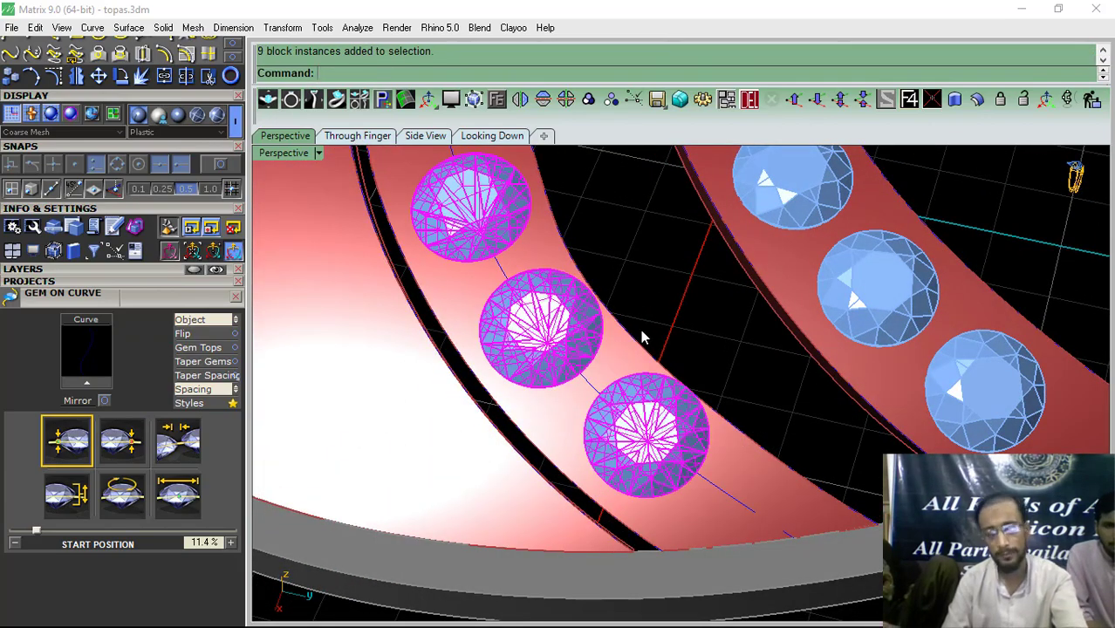
pyautogui.click(681, 321)
pyautogui.scroll(-8, 617, 391)
pyautogui.moveTo(617, 392); pyautogui.dragTo(650, 402, button='right')
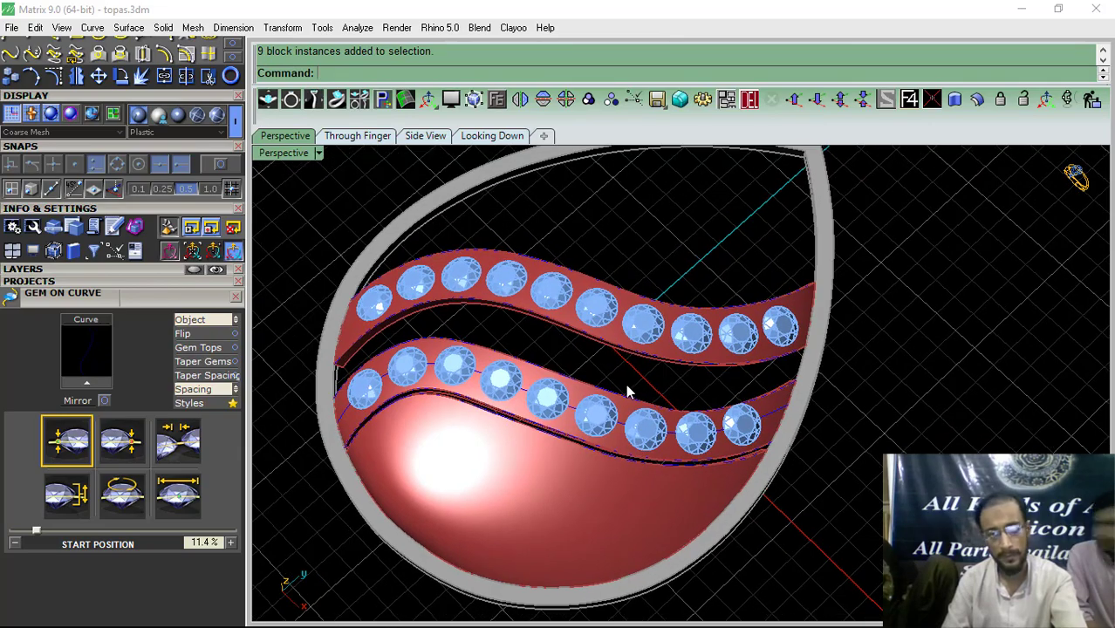
pyautogui.moveTo(735, 455); pyautogui.dragTo(595, 466, button='right')
pyautogui.scroll(5, 595, 466)
pyautogui.click(595, 467)
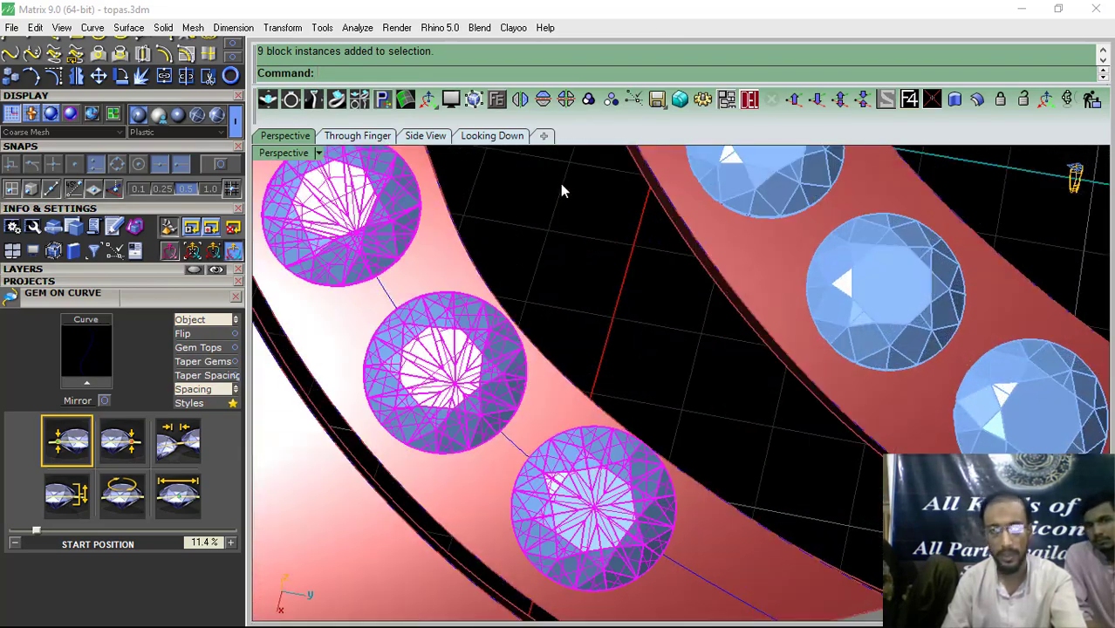
pyautogui.click(610, 98)
# Step: Shift the gem at the start end of the new row slightly toward the dome with Gem Positioner
pyautogui.click(580, 451)
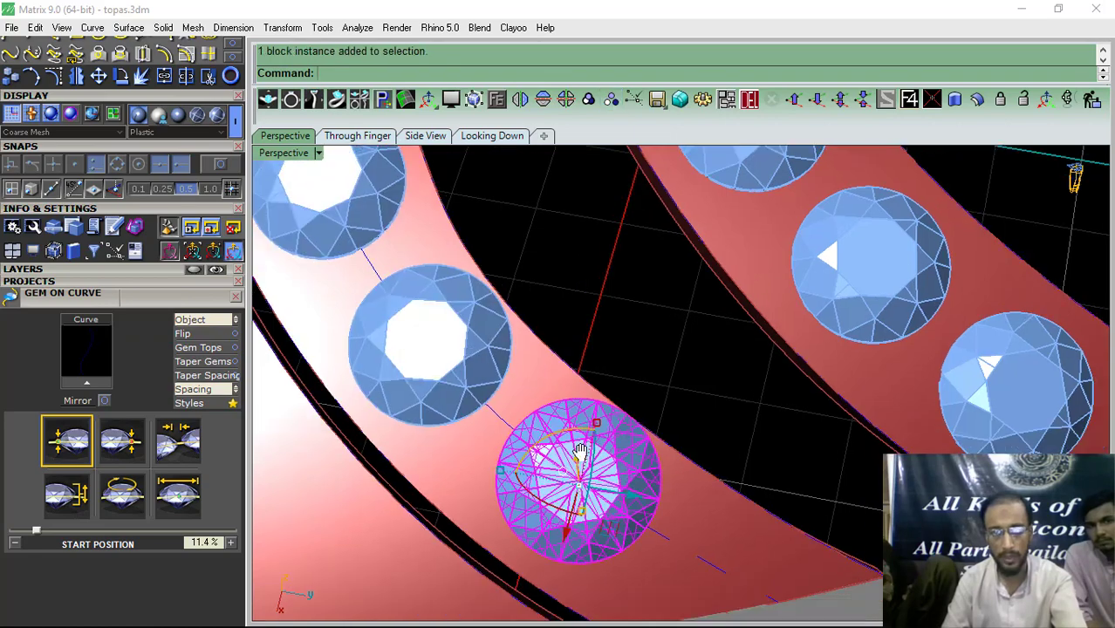
pyautogui.keyDown('shift'); pyautogui.moveTo(580, 451); pyautogui.dragTo(615, 452, button='right'); pyautogui.keyUp('shift')
pyautogui.click(384, 101)
pyautogui.scroll(-4, 565, 419)
pyautogui.moveTo(469, 467); pyautogui.dragTo(463, 473)
pyautogui.rightClick(563, 317)
# Step: Nudge the second gem from the start of the row slightly toward the dome with Gem Positioner
pyautogui.moveTo(563, 317); pyautogui.dragTo(587, 386, button='right')
pyautogui.scroll(4, 532, 371)
pyautogui.doubleClick(505, 386)
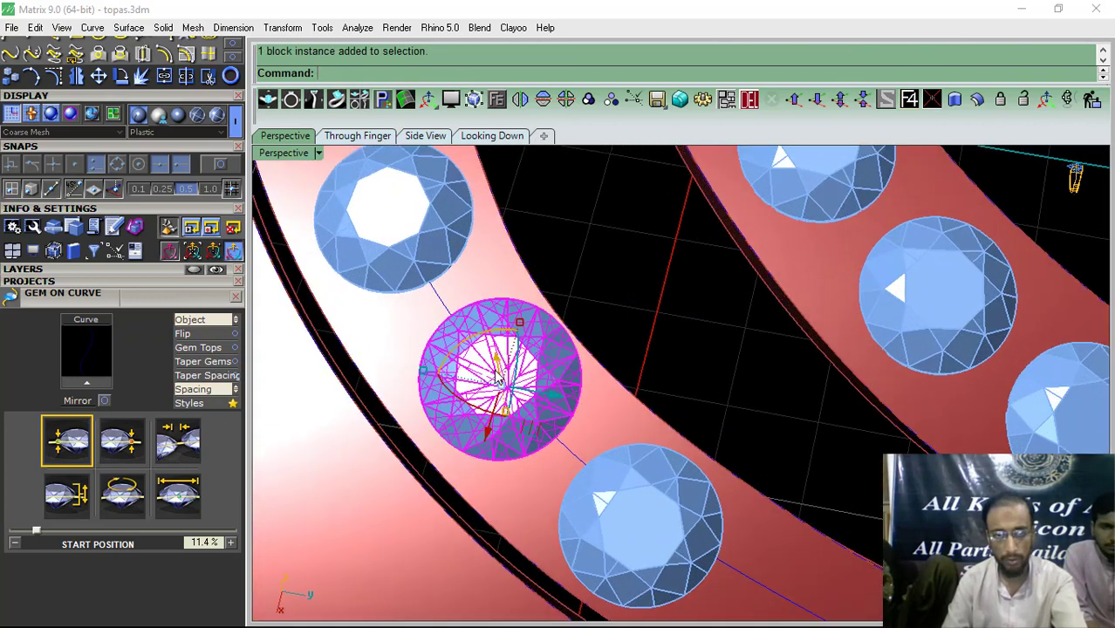
pyautogui.moveTo(352, 502); pyautogui.dragTo(339, 511)
pyautogui.rightClick(531, 467)
# Step: Nudge the next gem along the row slightly toward the dome to centre it on the band, and review both rows
pyautogui.scroll(3, 655, 421)
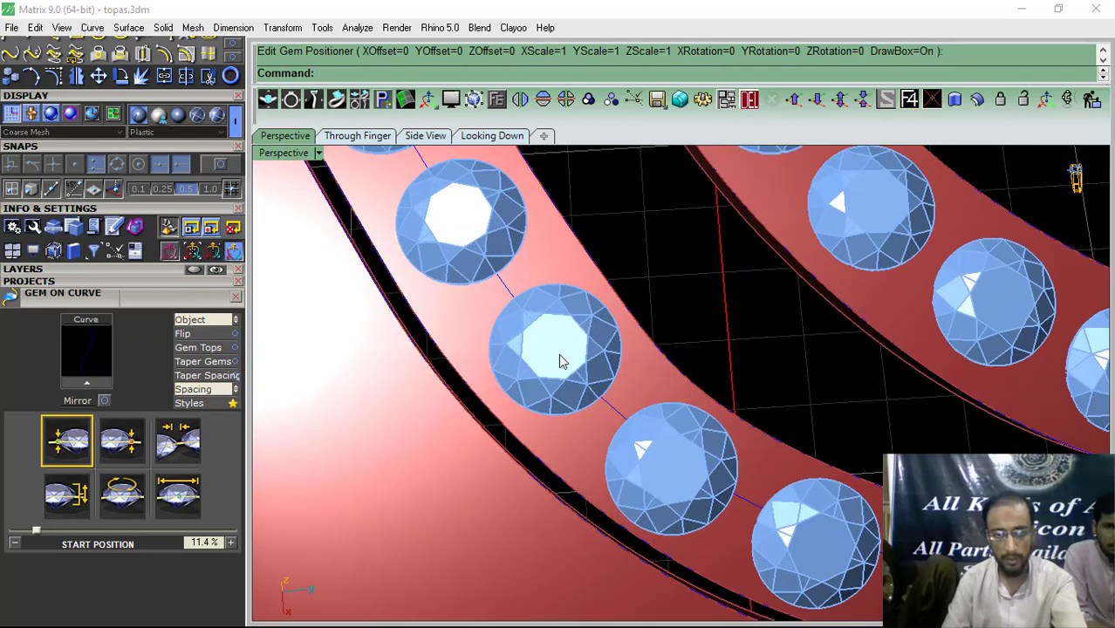
pyautogui.click(559, 360)
pyautogui.moveTo(437, 447); pyautogui.dragTo(429, 455)
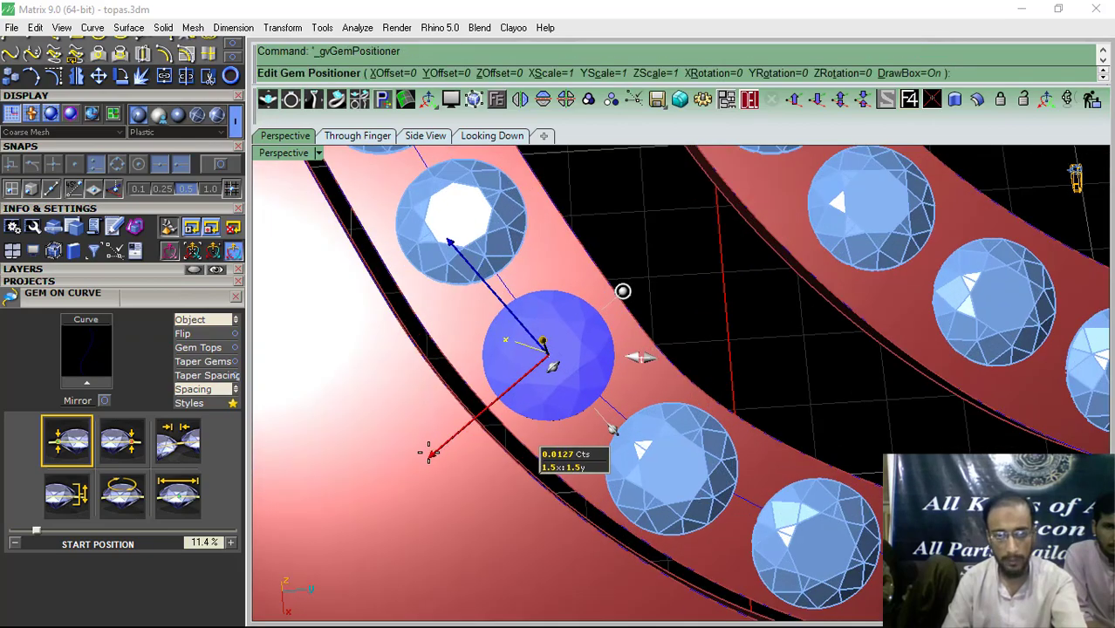
pyautogui.rightClick(447, 461)
pyautogui.scroll(-5, 533, 433)
pyautogui.scroll(-6, 589, 455)
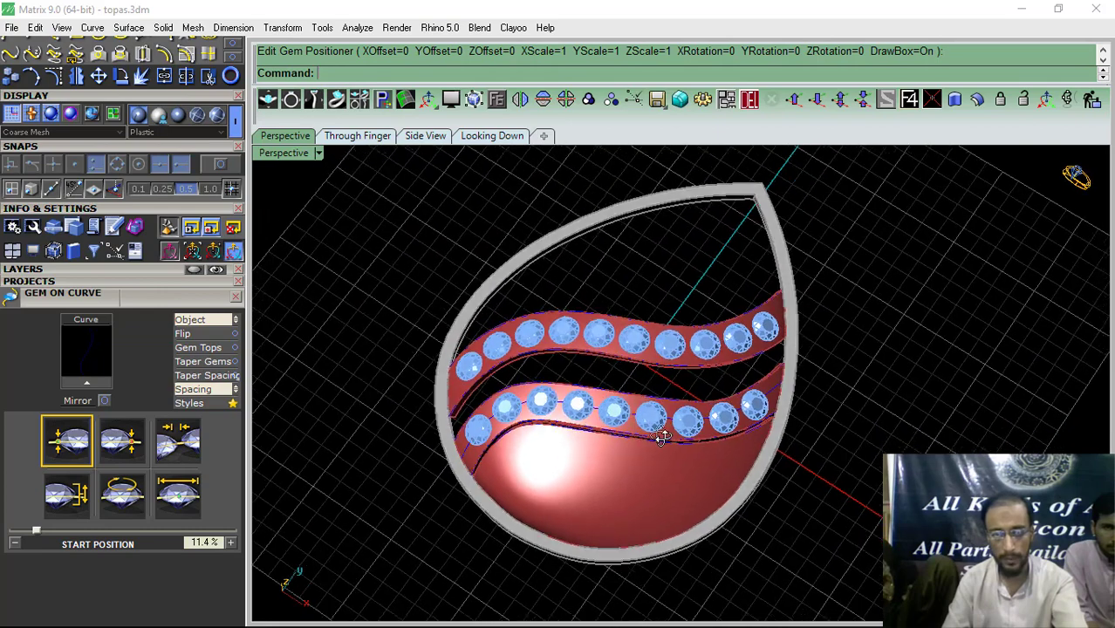
pyautogui.moveTo(660, 436); pyautogui.dragTo(672, 430, button='right')
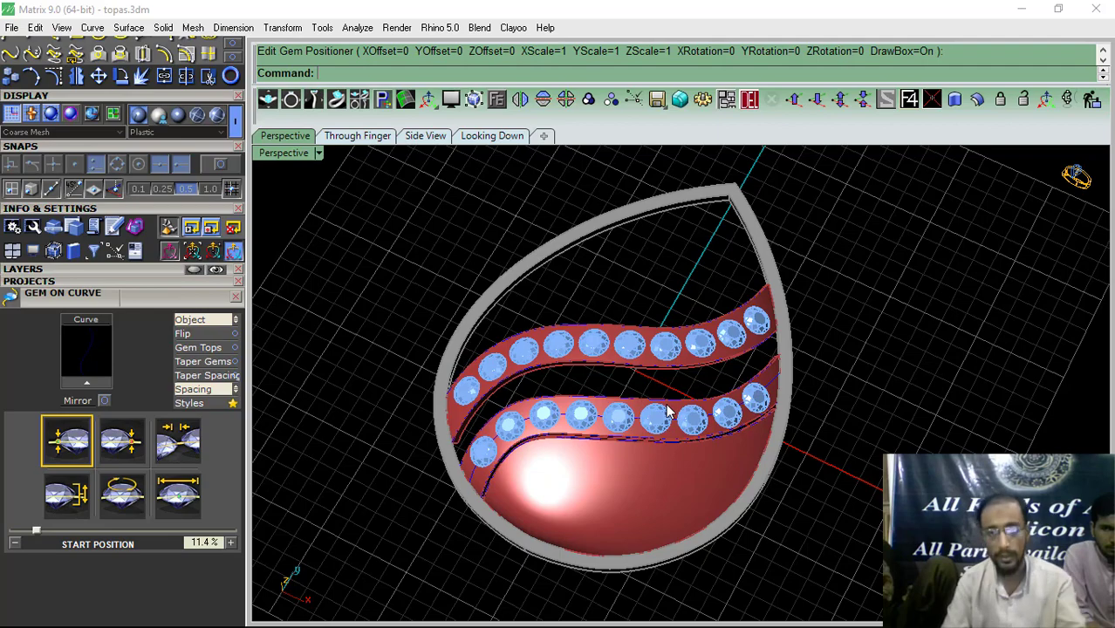
# Step: Undo the Gem Positioner edits and the whole gem row on the band beside the dome
pyautogui.moveTo(639, 405); pyautogui.dragTo(572, 473, button='right')
pyautogui.scroll(3, 478, 498)
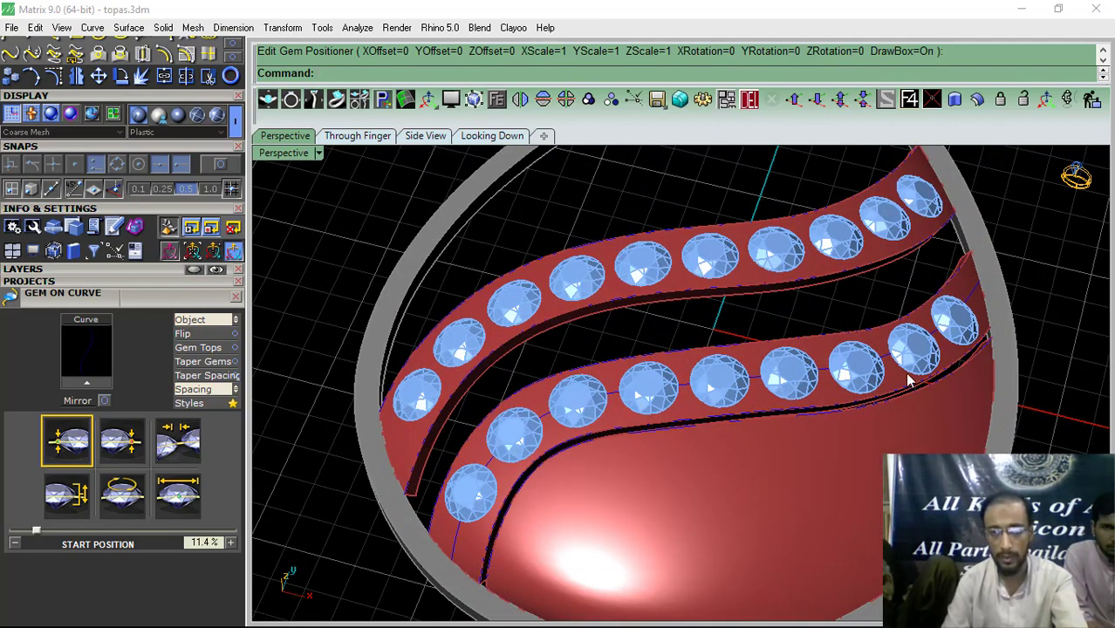
pyautogui.click(964, 321)
pyautogui.hotkey('ctrl', 'z')
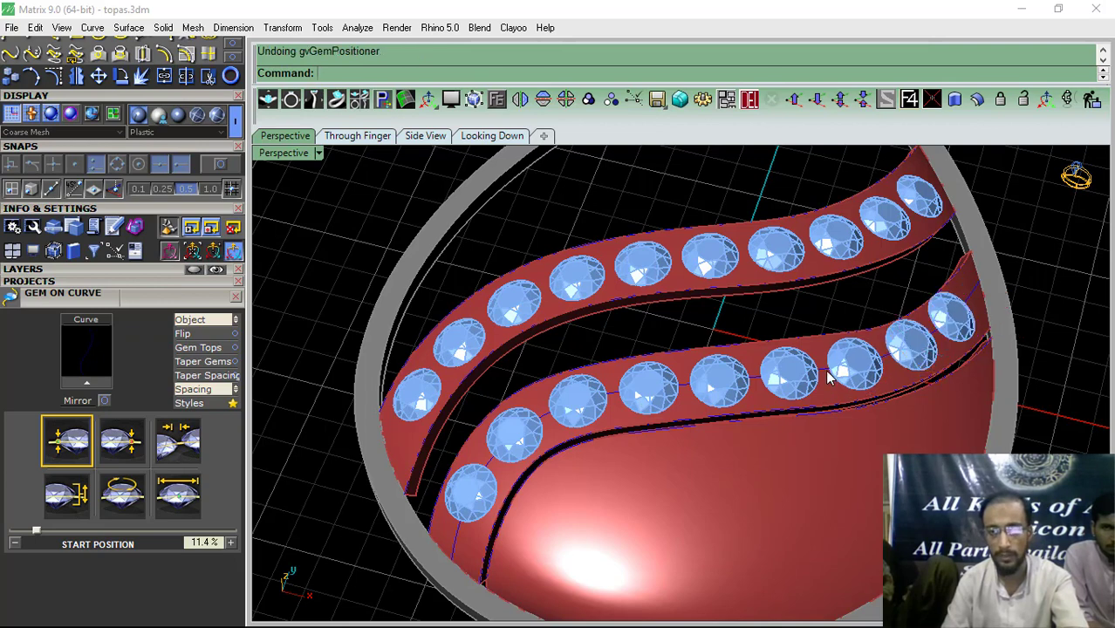
pyautogui.hotkey('ctrl', 'z')
pyautogui.click(828, 389)
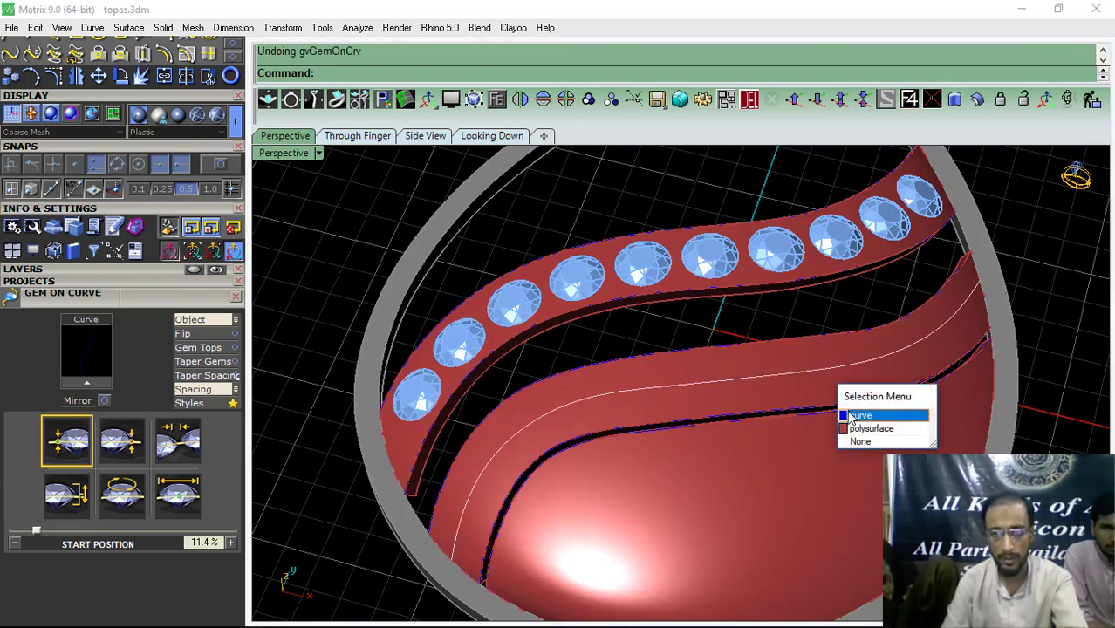
pyautogui.click(851, 417)
pyautogui.click(94, 384)
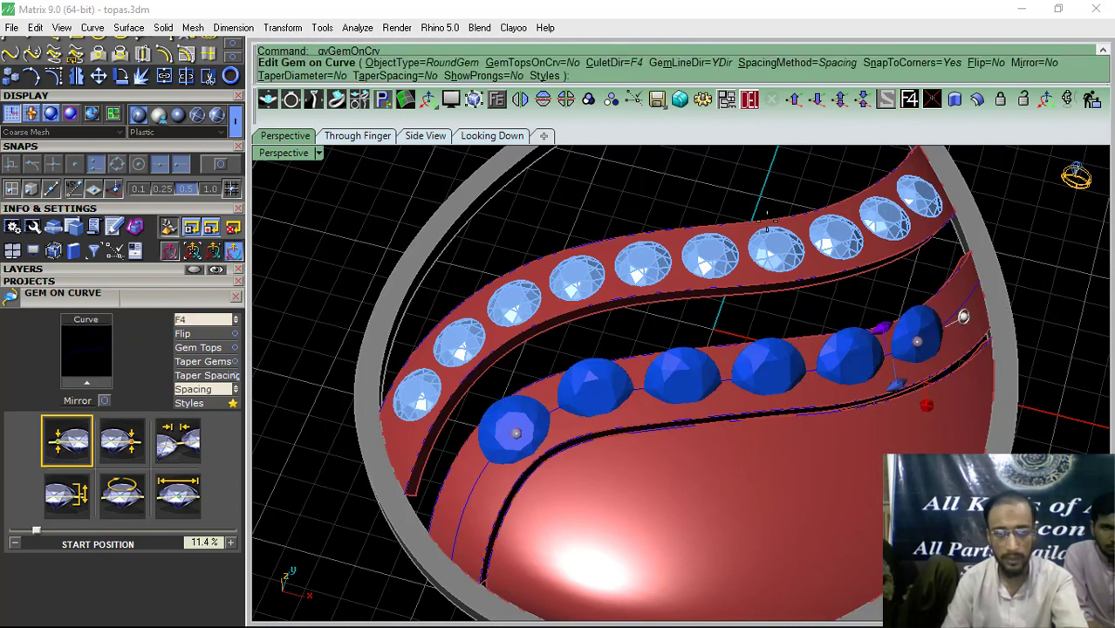
pyautogui.click(188, 321)
pyautogui.scroll(5, 511, 485)
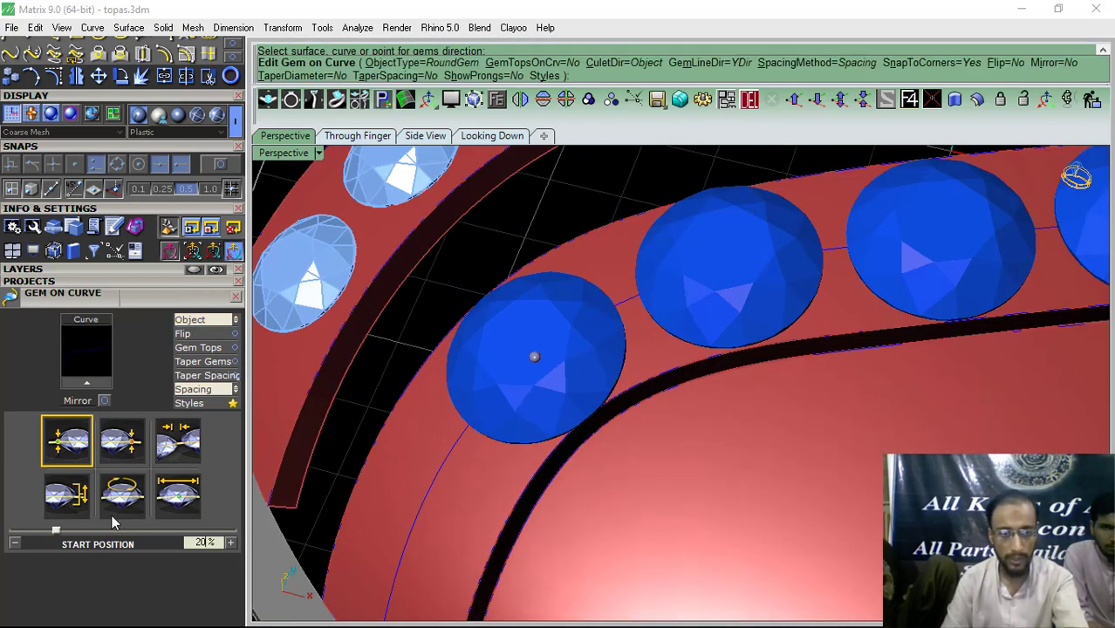
pyautogui.click(178, 495)
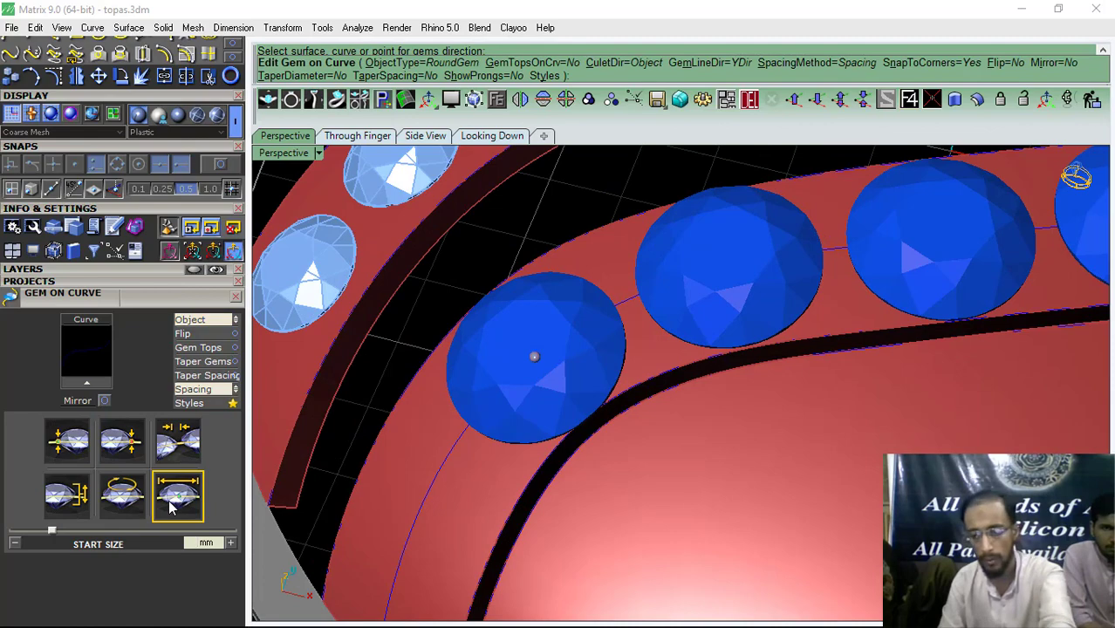
pyautogui.write('1.4')
pyautogui.rightClick(542, 450)
pyautogui.scroll(-6, 602, 311)
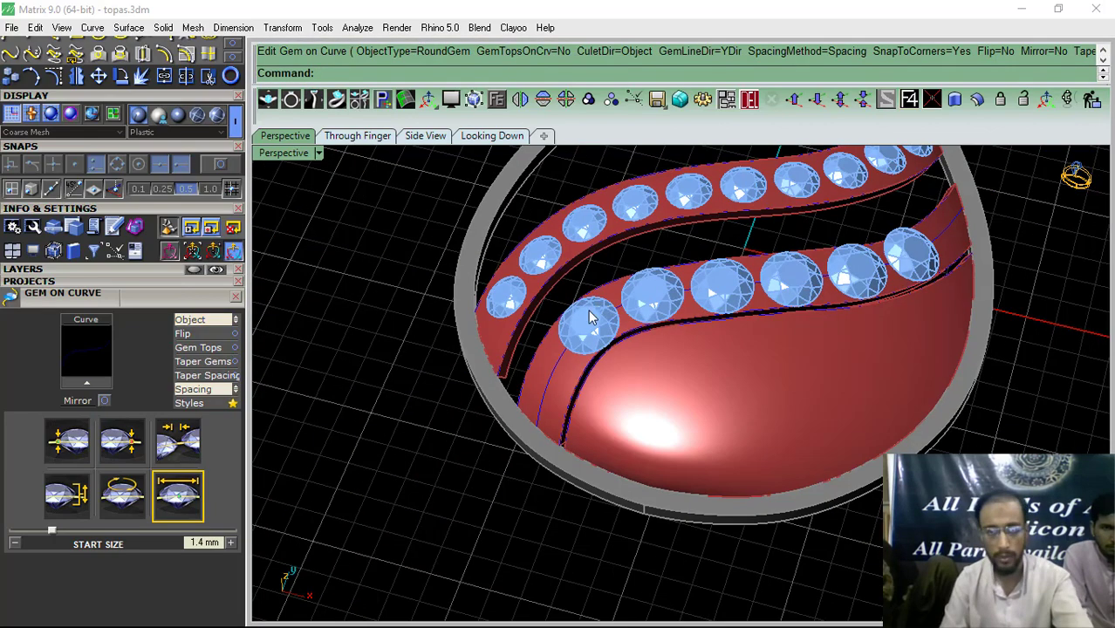
pyautogui.moveTo(590, 316); pyautogui.dragTo(650, 349, button='right')
pyautogui.hotkey('ctrl', 'z')
# Step: Begin a Gem on Curve row on the centre curve of the band beside the dome, orienting the gems to the band surface
pyautogui.scroll(3, 650, 349)
pyautogui.click(633, 321)
pyautogui.rightClick(616, 365)
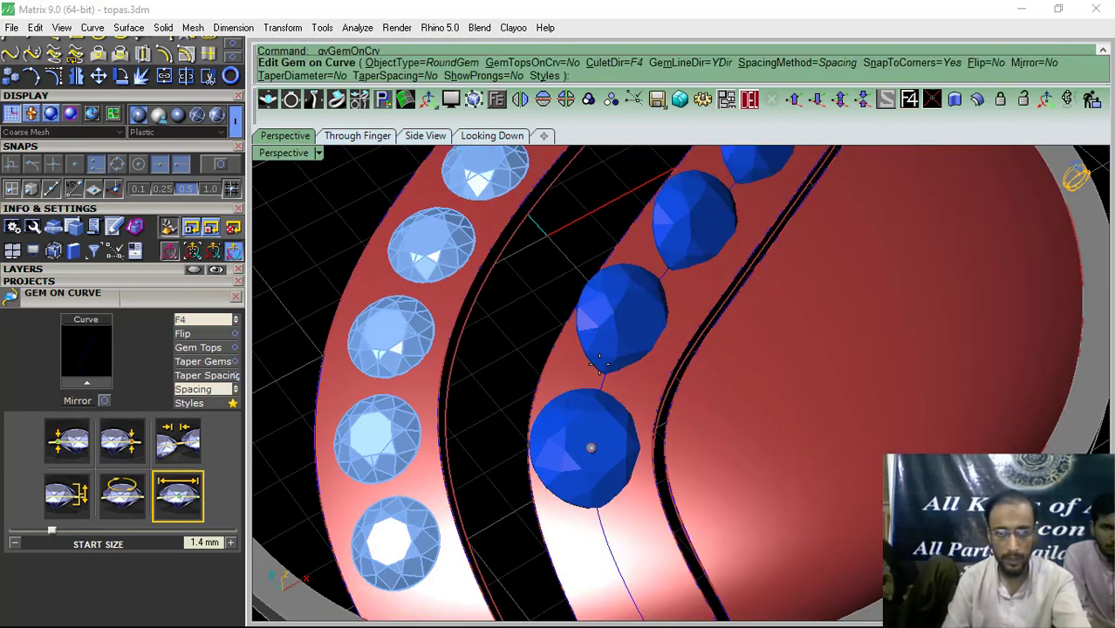
pyautogui.click(188, 320)
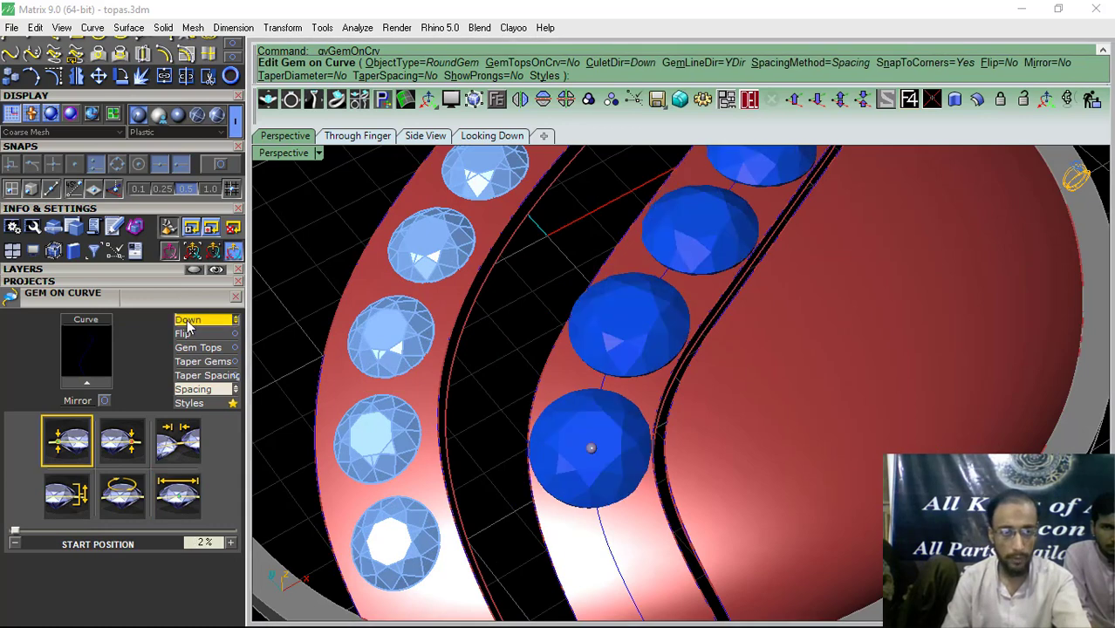
pyautogui.click(189, 321)
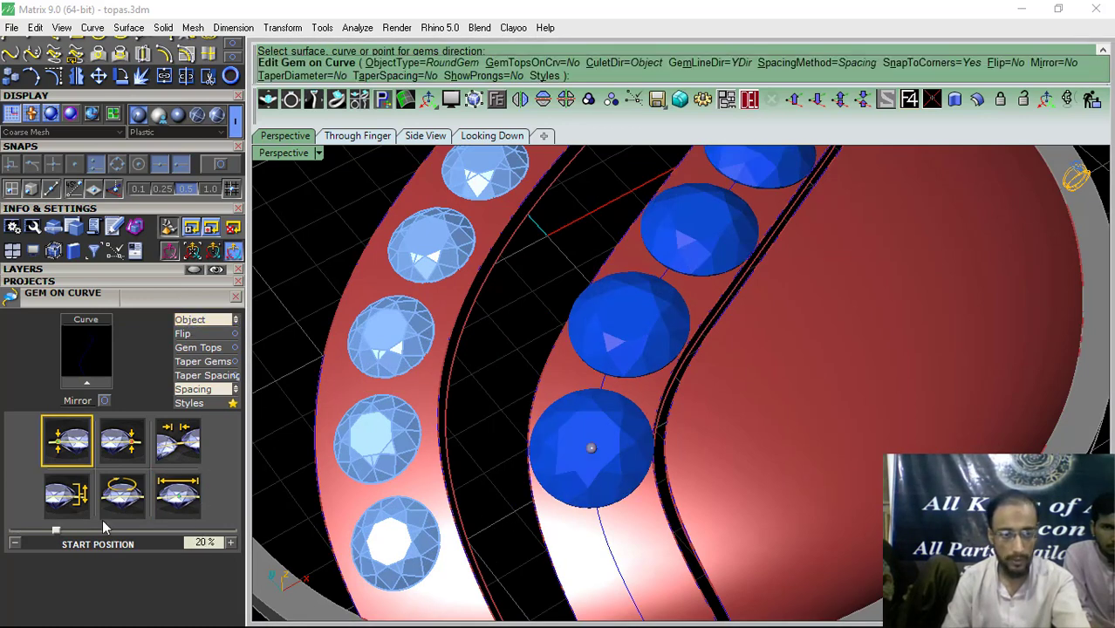
# Step: Extend the gem row from start position 0% to end position 100% and set the start size to 1.5 mm
pyautogui.moveTo(56, 531); pyautogui.dragTo(1, 551)
pyautogui.click(125, 439)
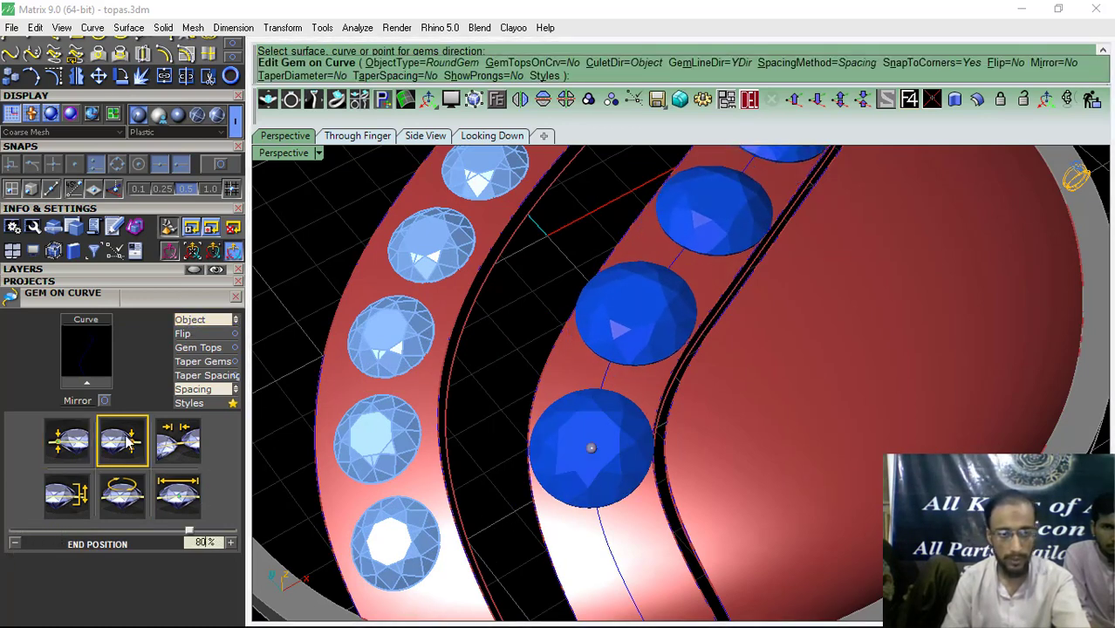
pyautogui.moveTo(189, 533); pyautogui.dragTo(246, 531)
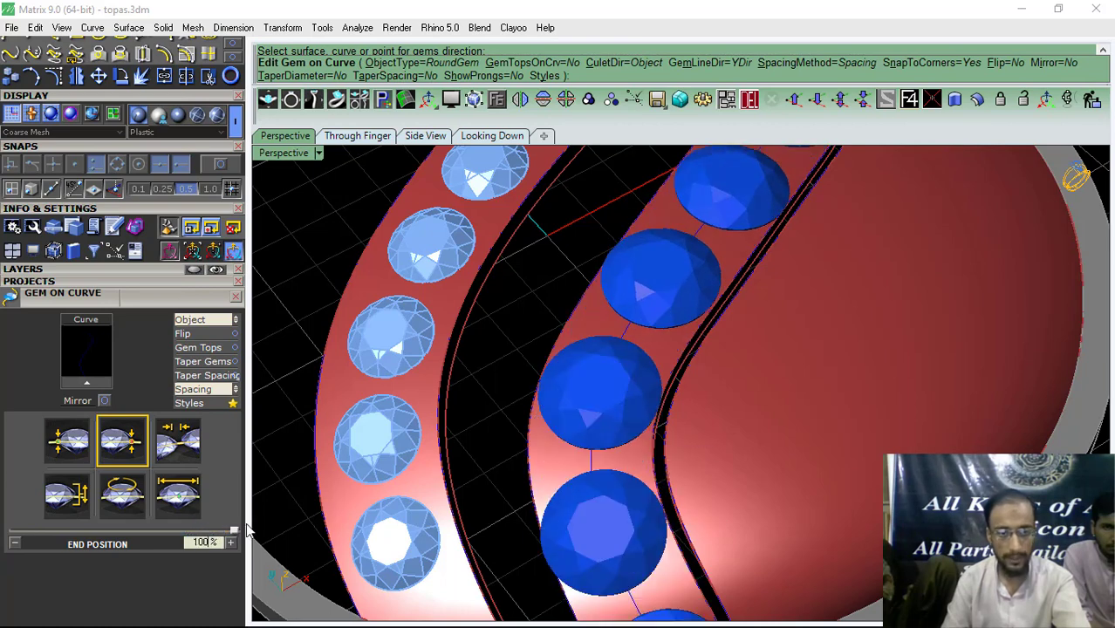
pyautogui.click(179, 496)
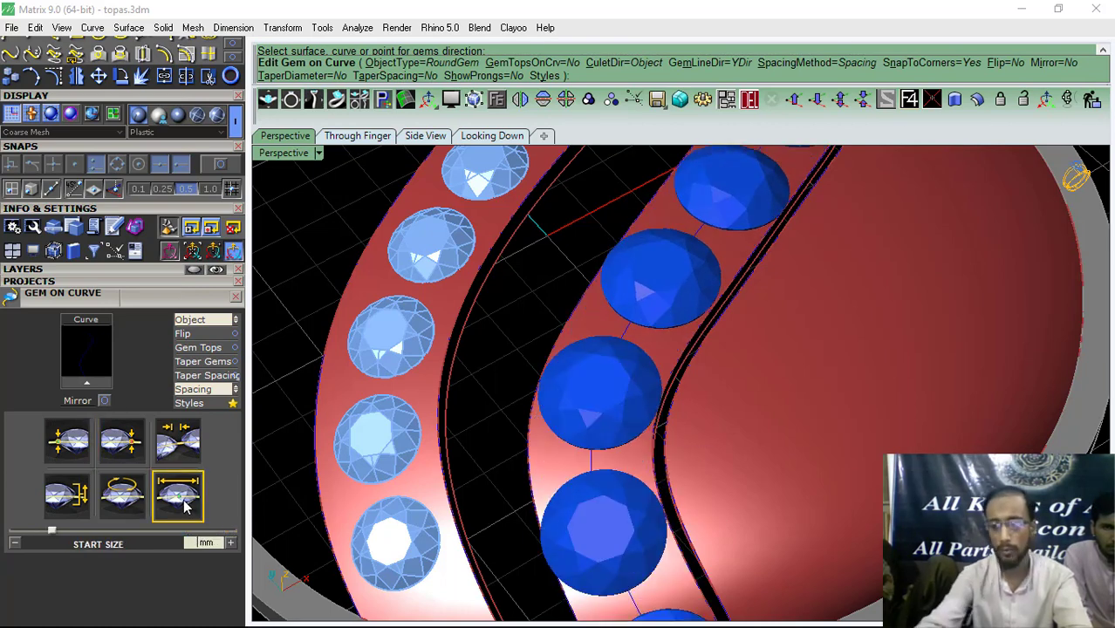
pyautogui.press('Return')
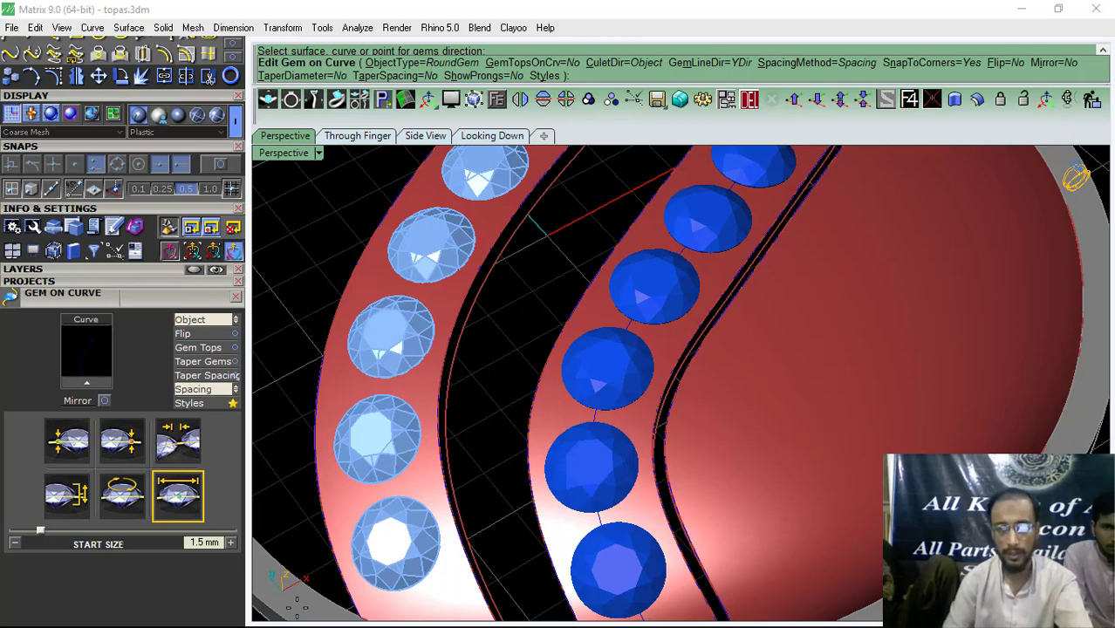
# Step: Pull the last gem of the row in from the frame to an end position of about 93.5%
pyautogui.scroll(-5, 573, 500)
pyautogui.scroll(4, 573, 501)
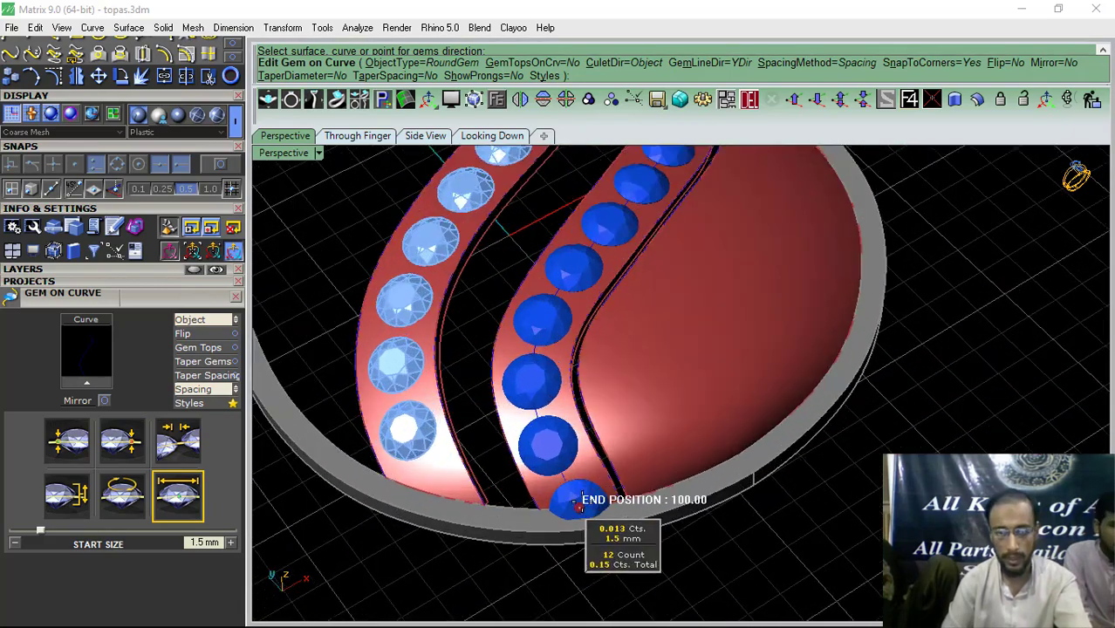
pyautogui.moveTo(580, 504); pyautogui.dragTo(560, 463)
pyautogui.scroll(-6, 648, 480)
# Step: Pull the first gem of the row in from the frame to a start position of about 10.2%
pyautogui.moveTo(648, 480); pyautogui.dragTo(780, 469, button='right')
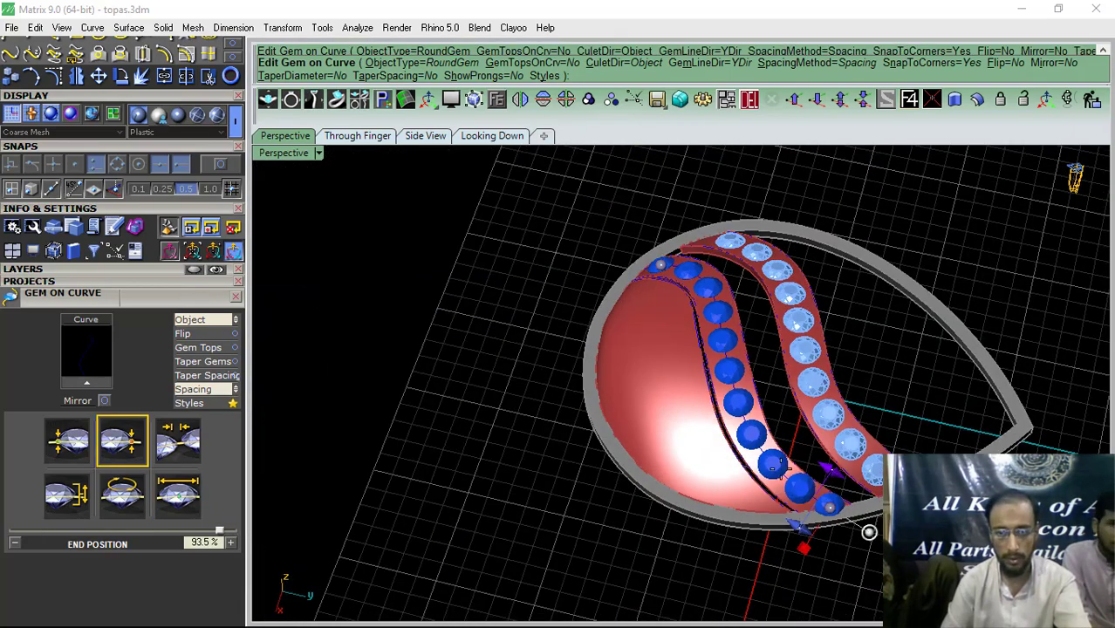
pyautogui.scroll(6, 855, 540)
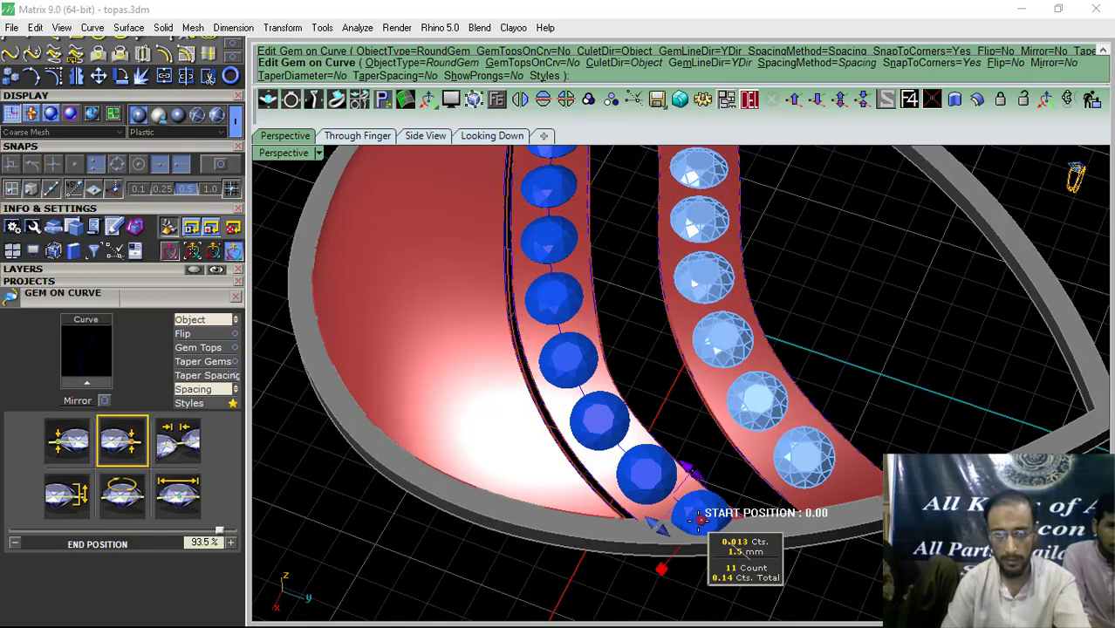
pyautogui.moveTo(700, 520); pyautogui.dragTo(637, 466)
pyautogui.scroll(-4, 597, 507)
pyautogui.moveTo(597, 507); pyautogui.dragTo(406, 498, button='right')
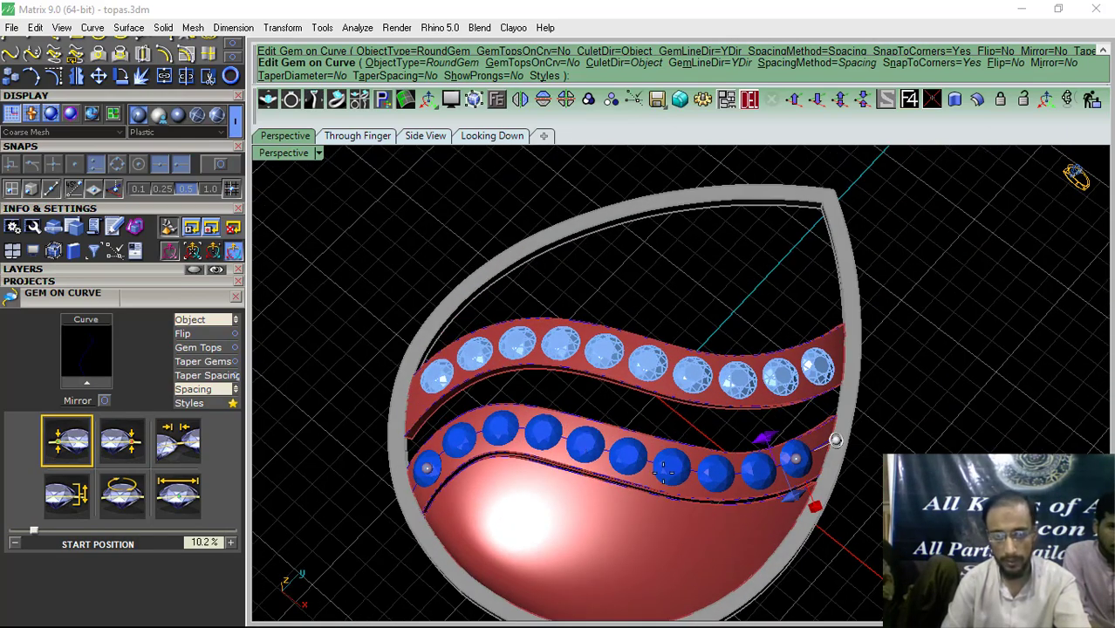
# Step: Reduce the start size of the row's gems to 1.4 mm and check their fit on the band
pyautogui.scroll(6, 817, 470)
pyautogui.moveTo(839, 505); pyautogui.dragTo(616, 459, button='right')
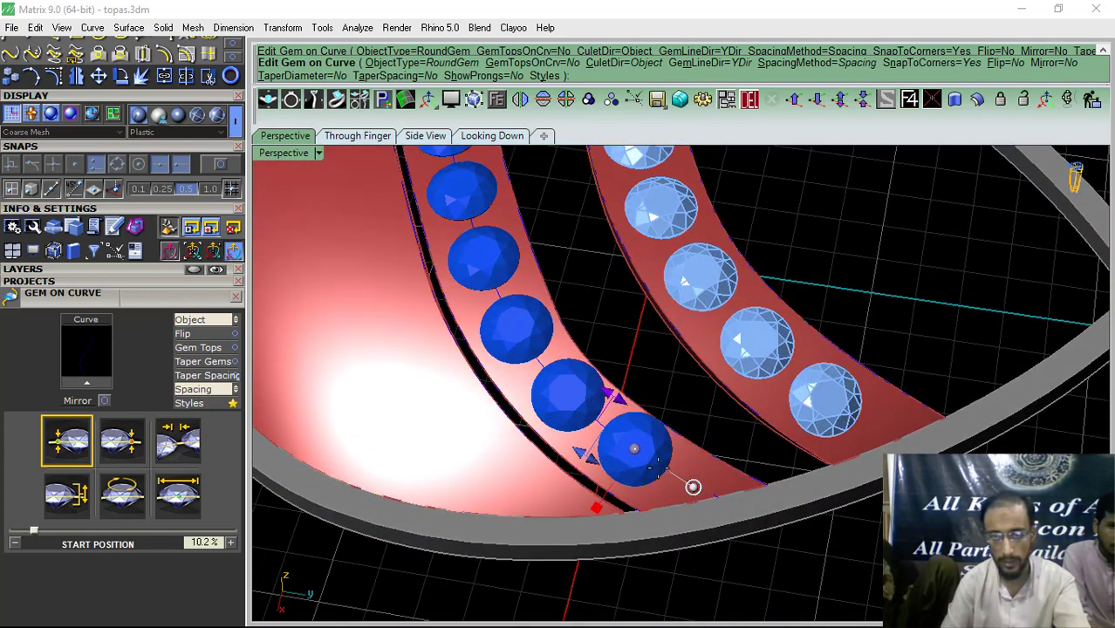
pyautogui.scroll(2, 616, 457)
pyautogui.click(179, 496)
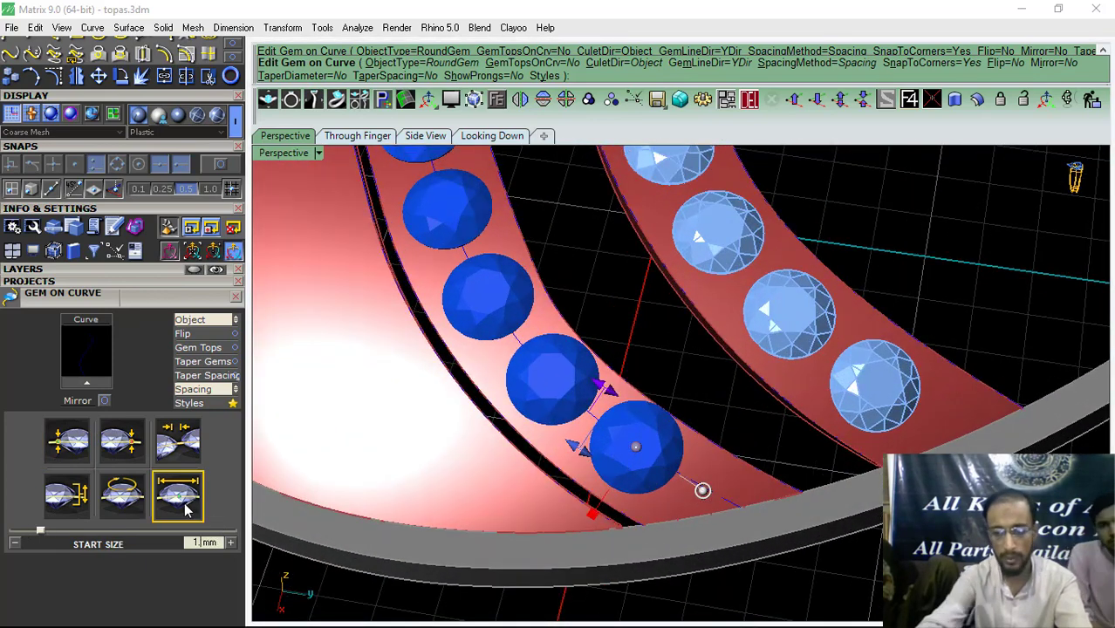
pyautogui.scroll(-5, 473, 515)
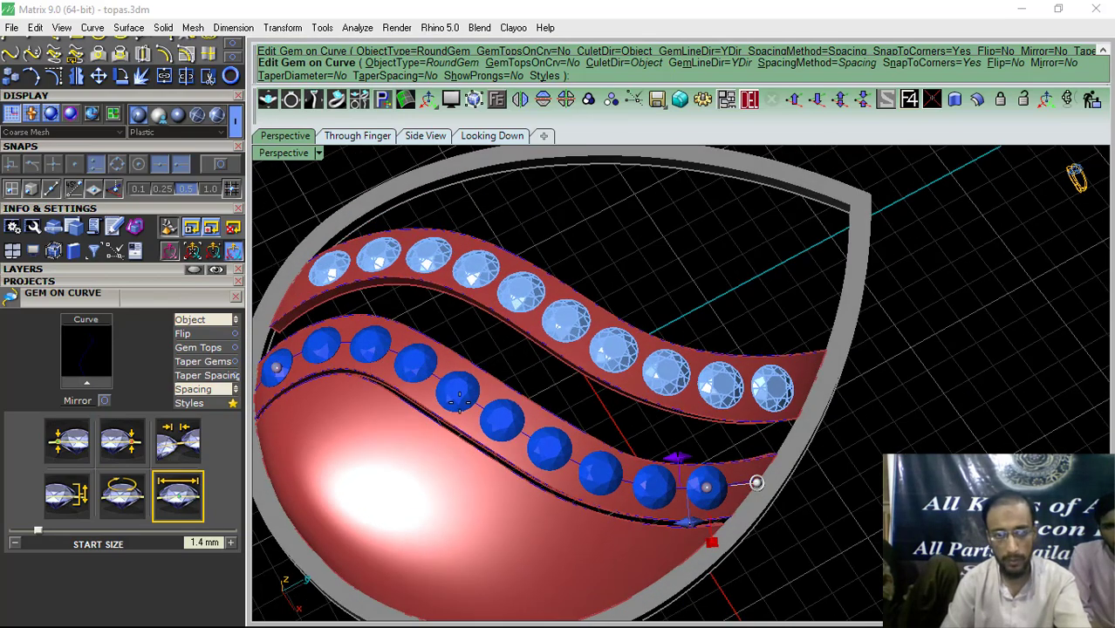
# Step: Tighten the spacing between the gems to 0.11 mm and create the row
pyautogui.scroll(8, 710, 471)
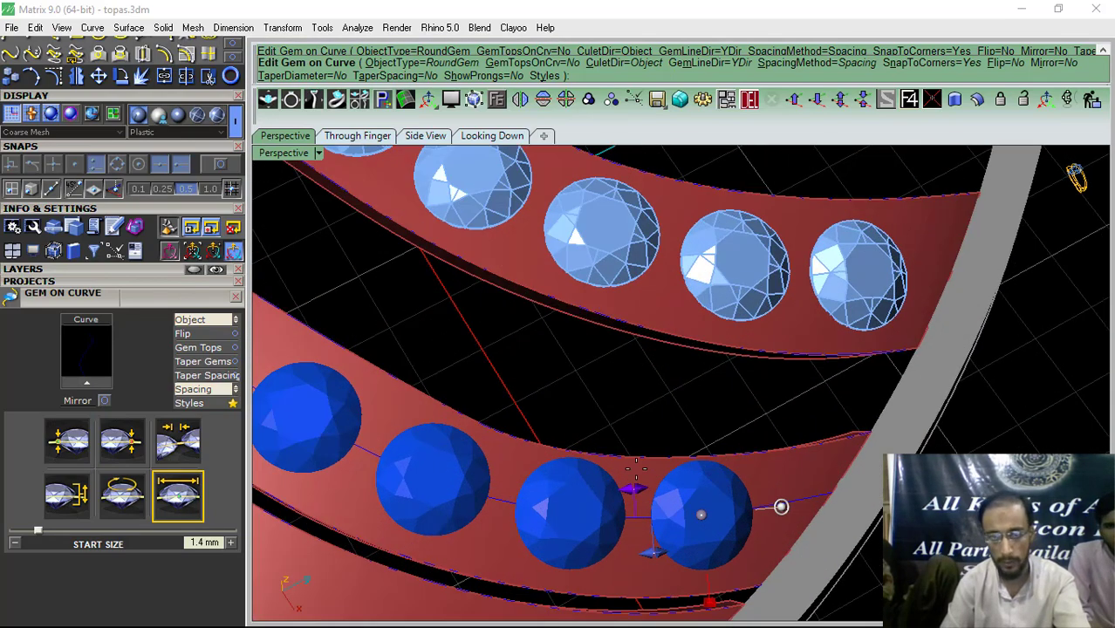
pyautogui.moveTo(637, 488); pyautogui.dragTo(643, 487)
pyautogui.scroll(-4, 732, 490)
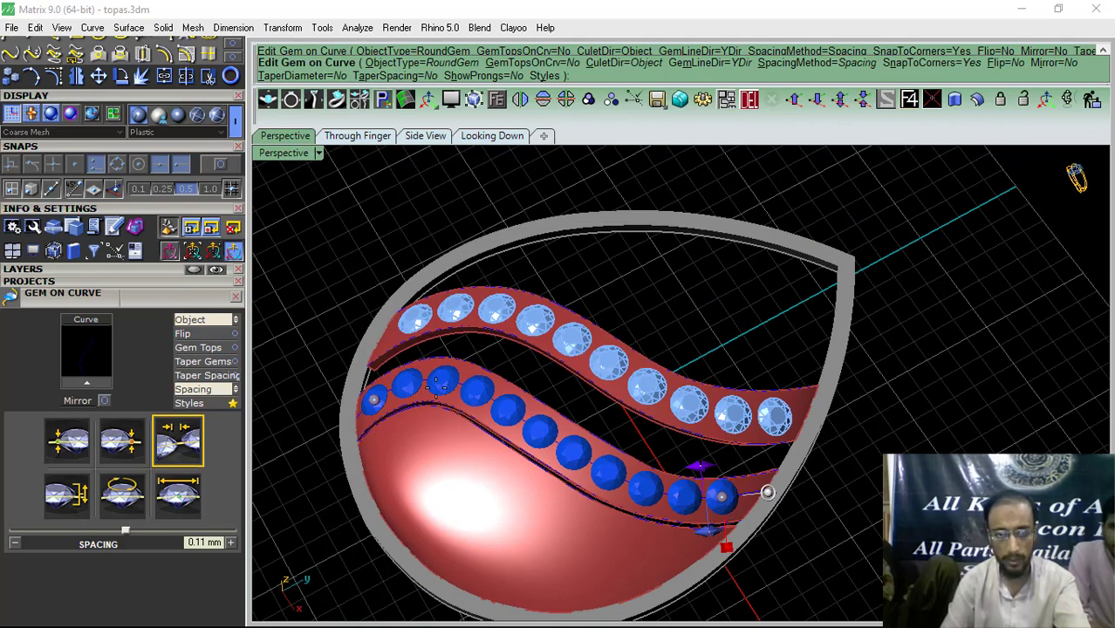
pyautogui.moveTo(406, 429); pyautogui.dragTo(541, 488, button='right')
pyautogui.rightClick(558, 499)
# Step: Ungroup the newly created row of gems and clear the selection
pyautogui.scroll(3, 563, 499)
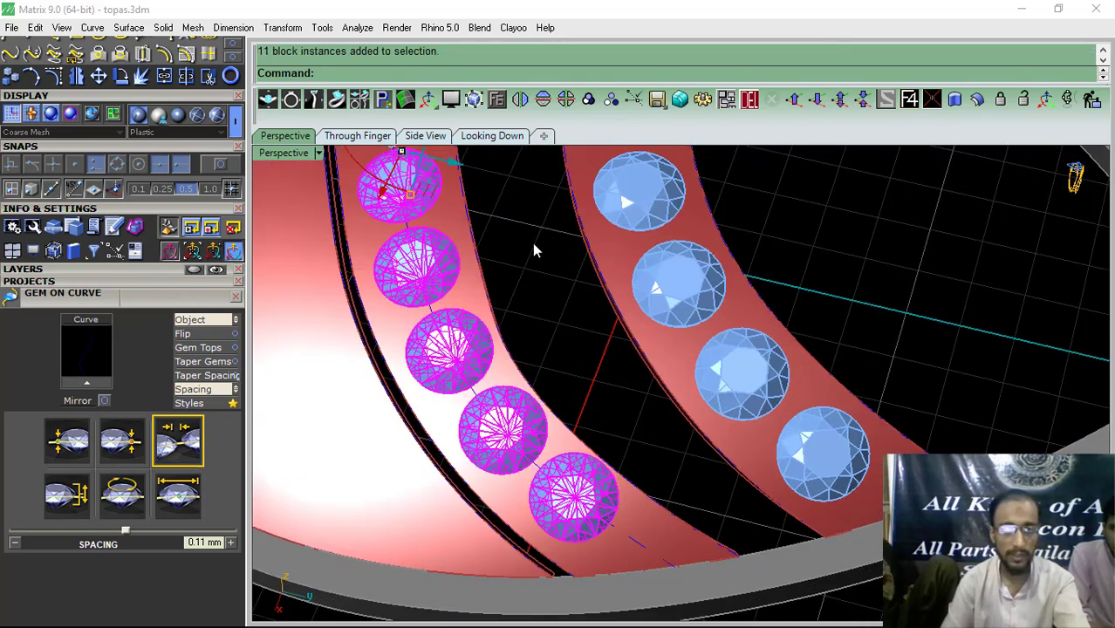
pyautogui.click(611, 98)
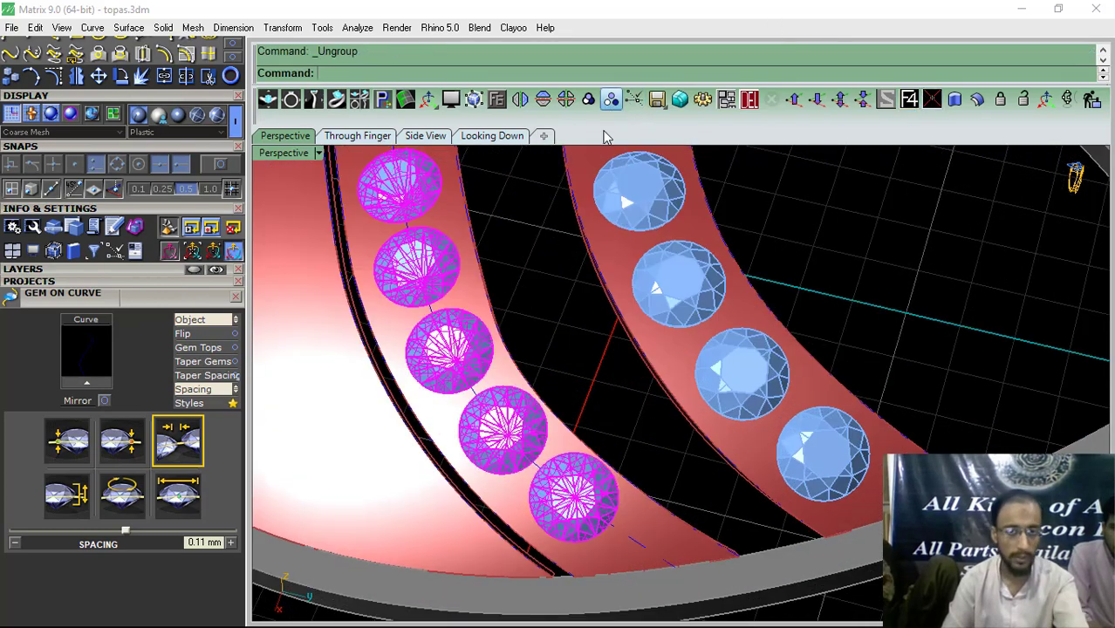
pyautogui.click(581, 382)
# Step: Shift the gem at the start end of the ungrouped row slightly toward the dome with Gem Positioner
pyautogui.keyDown('shift'); pyautogui.moveTo(579, 496); pyautogui.dragTo(579, 426, button='right'); pyautogui.keyUp('shift')
pyautogui.click(579, 425)
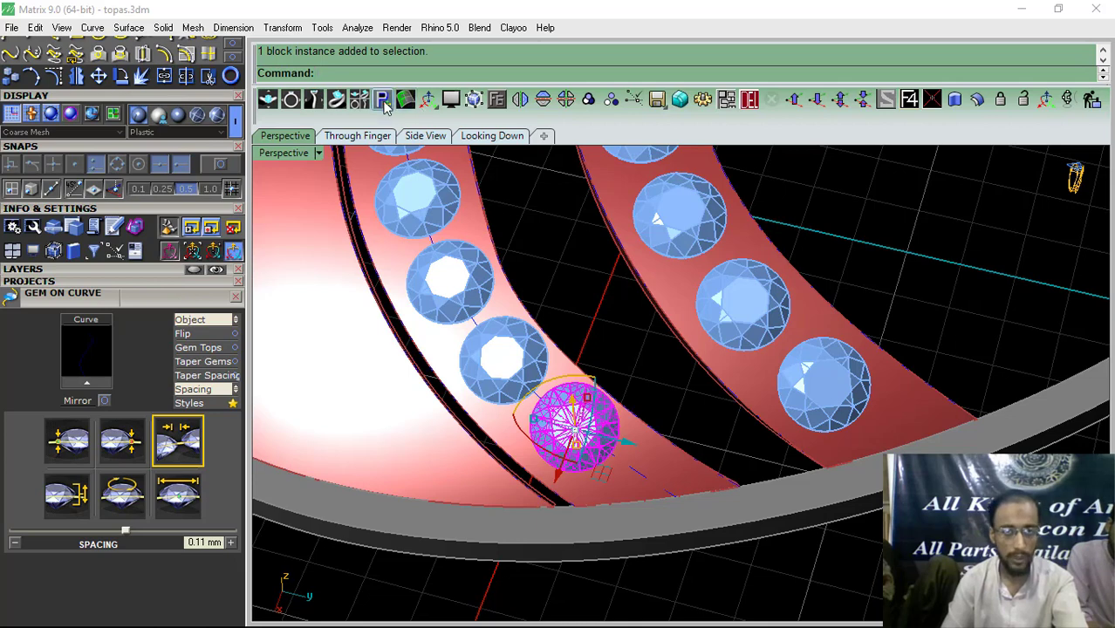
pyautogui.click(382, 100)
pyautogui.moveTo(509, 511); pyautogui.dragTo(504, 520)
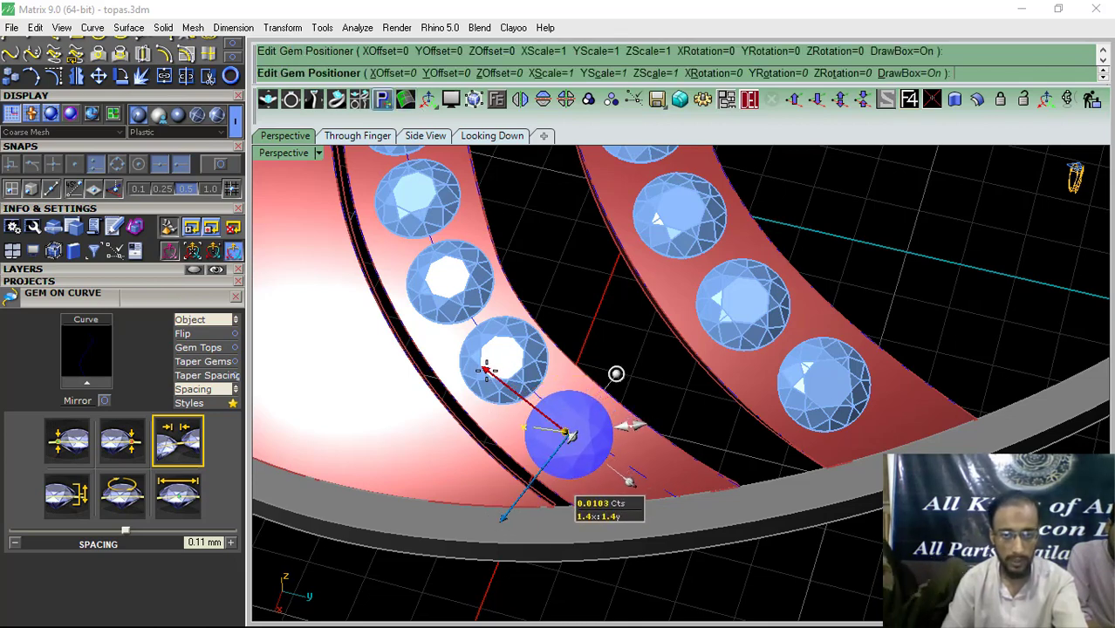
pyautogui.press('Return')
# Step: Shift the second gem from the start slightly toward the dome and adjust it a little along the row with Gem Positioner
pyautogui.scroll(3, 572, 406)
pyautogui.click(572, 406)
pyautogui.press('Return')
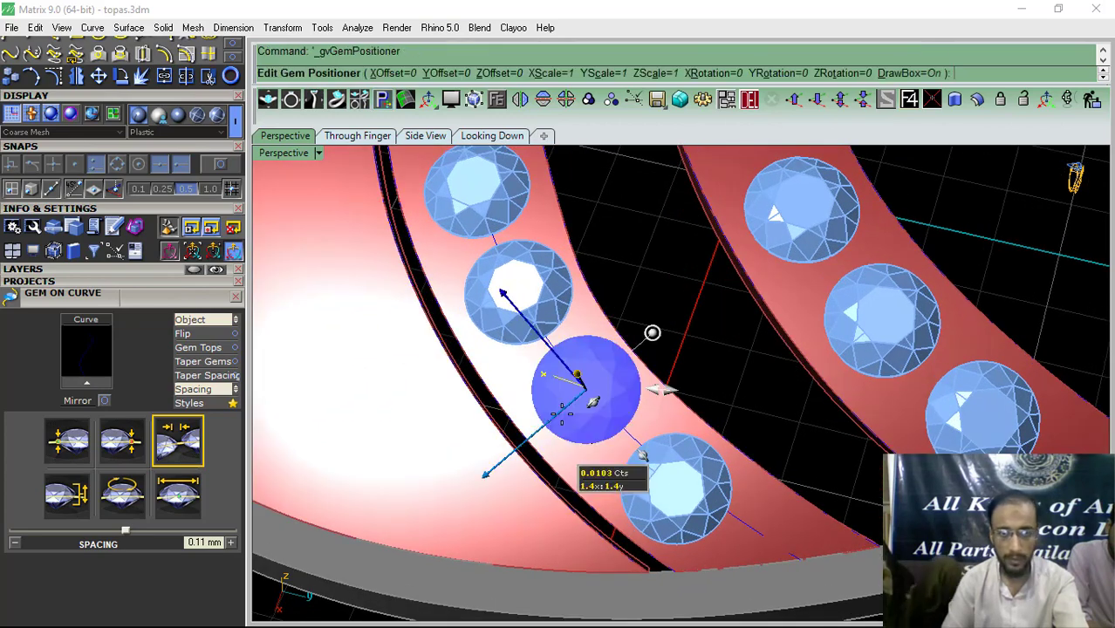
pyautogui.moveTo(484, 475); pyautogui.dragTo(475, 480)
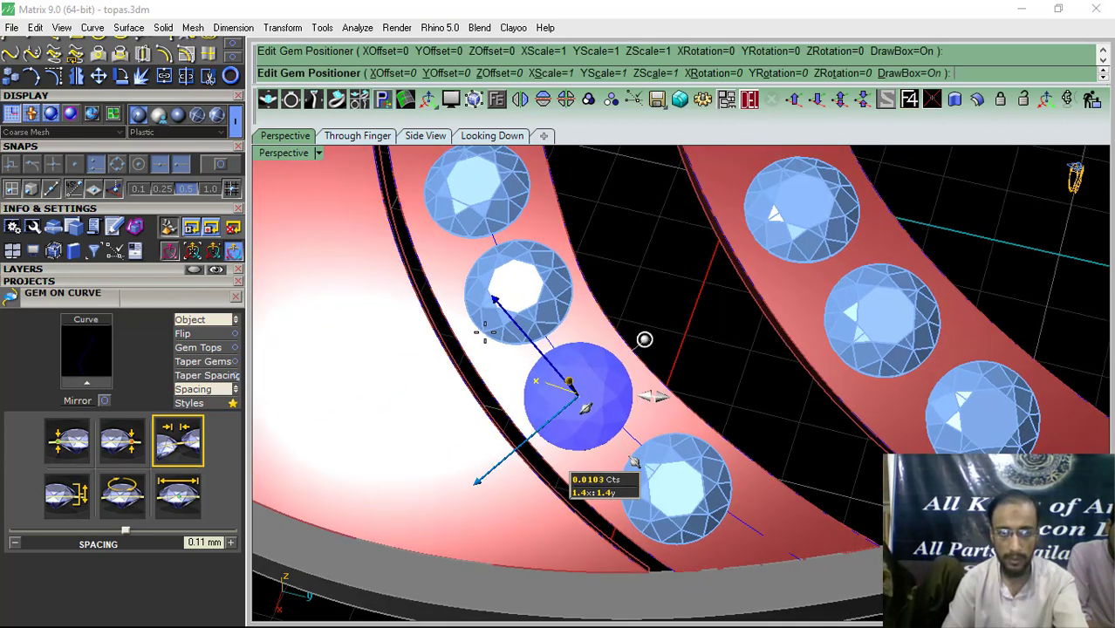
pyautogui.moveTo(495, 302); pyautogui.dragTo(500, 308)
pyautogui.press('Return')
# Step: Nudge the third gem from the start slightly toward the dome and fine-tune its spacing along the row
pyautogui.moveTo(524, 410); pyautogui.dragTo(544, 398, button='right')
pyautogui.click(542, 398)
pyautogui.moveTo(450, 481); pyautogui.dragTo(443, 486)
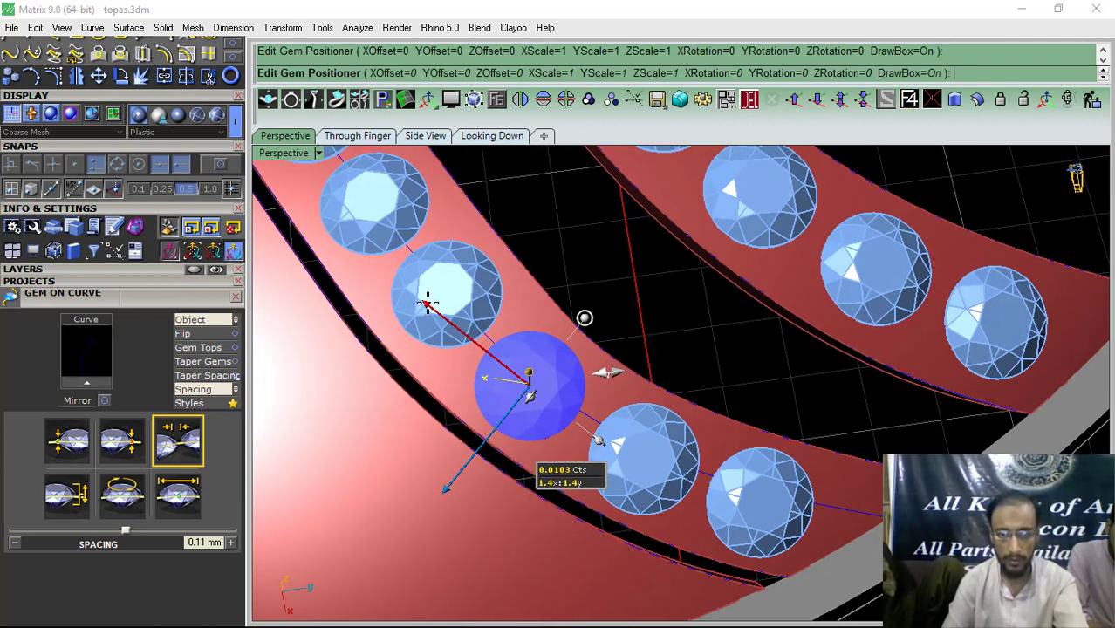
pyautogui.moveTo(428, 303); pyautogui.dragTo(433, 305)
pyautogui.rightClick(500, 349)
# Step: Nudge the fourth gem from the start slightly toward the dome and even out its gap to the neighbouring gems
pyautogui.moveTo(500, 348); pyautogui.dragTo(573, 391, button='right')
pyautogui.click(573, 391)
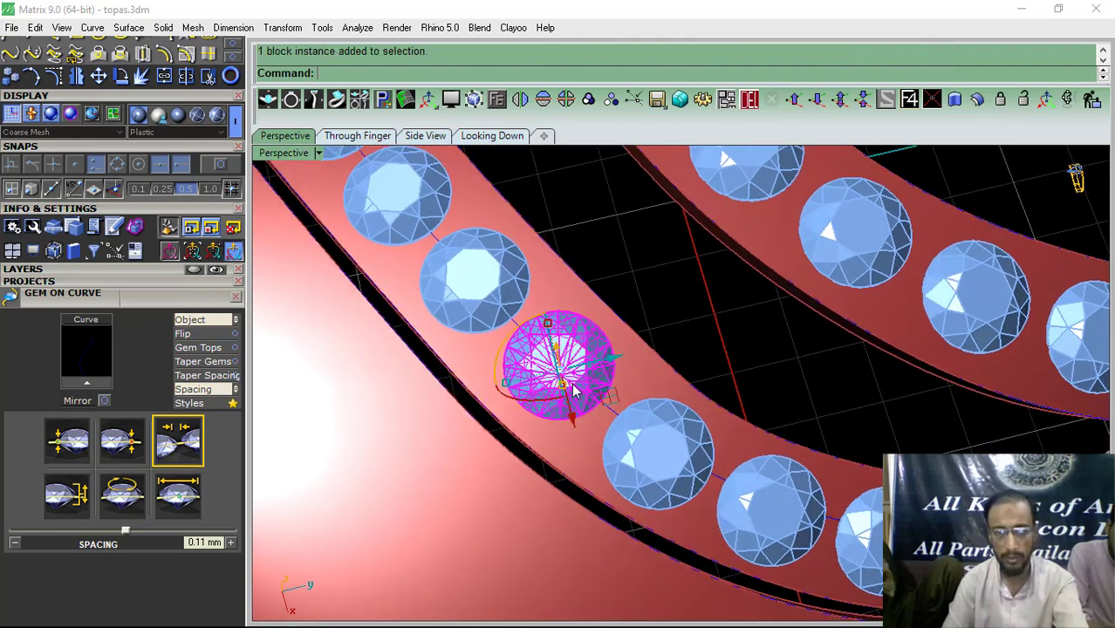
pyautogui.rightClick(573, 390)
pyautogui.moveTo(467, 460); pyautogui.dragTo(461, 465)
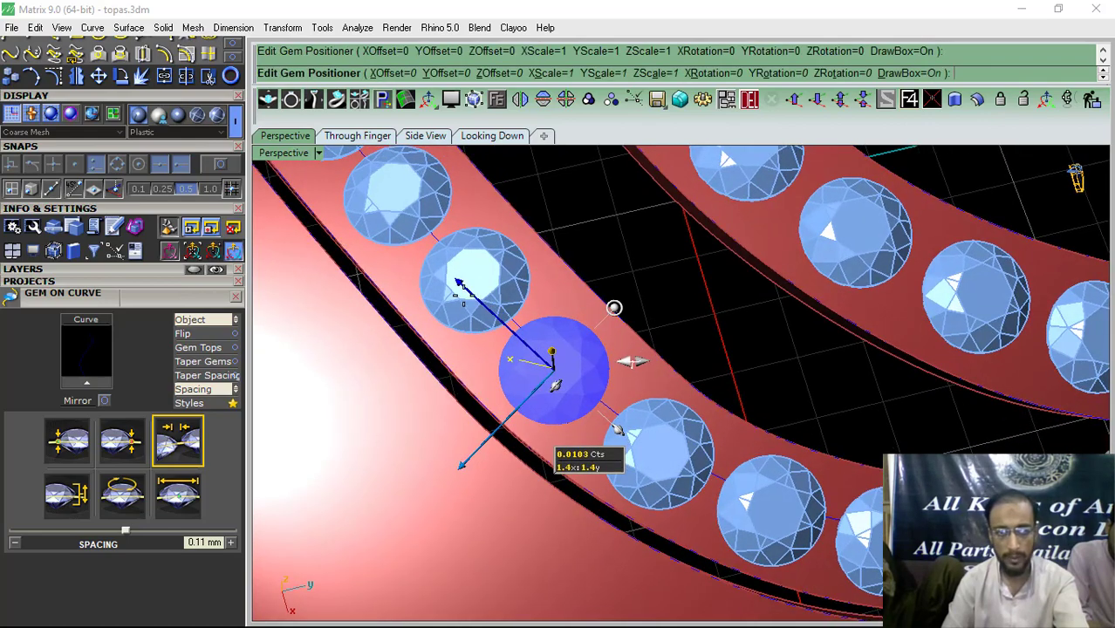
pyautogui.moveTo(458, 279); pyautogui.dragTo(463, 286)
pyautogui.rightClick(523, 336)
# Step: Group all the round gems of the row on the band beside the dome, leaving the other gem row out
pyautogui.scroll(-3, 700, 449)
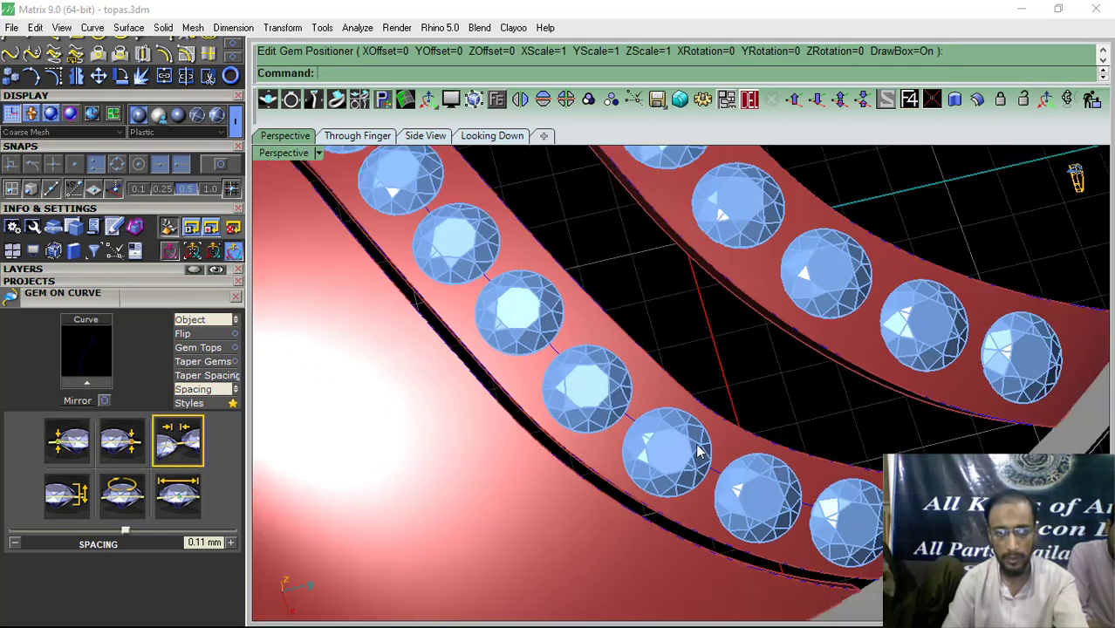
pyautogui.scroll(-4, 664, 427)
pyautogui.moveTo(700, 448); pyautogui.dragTo(667, 417, button='right')
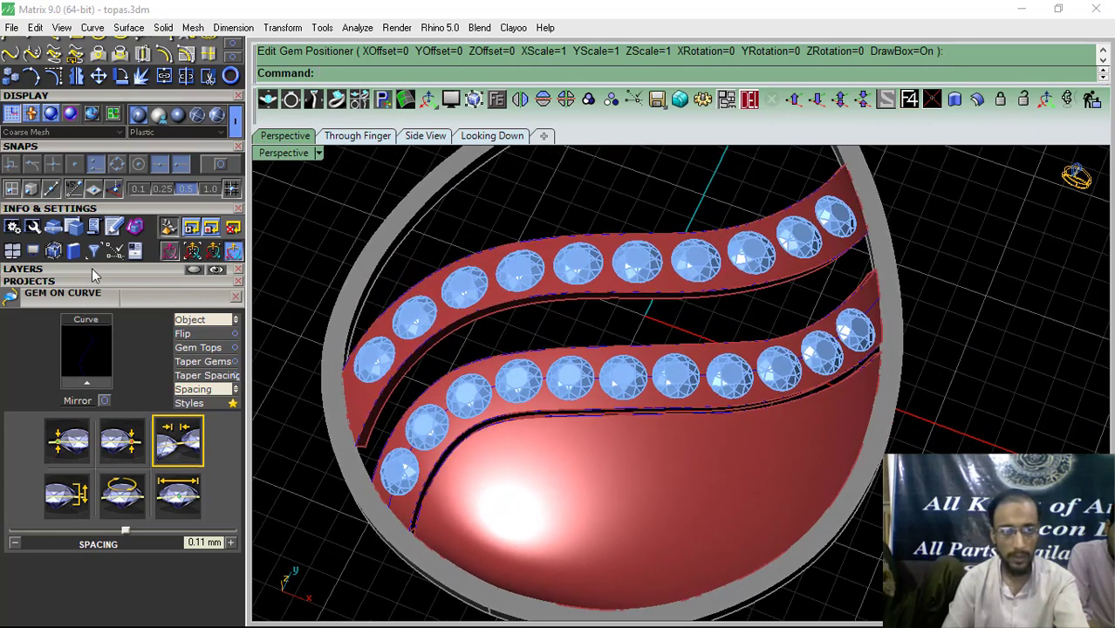
pyautogui.click(52, 270)
pyautogui.click(64, 384)
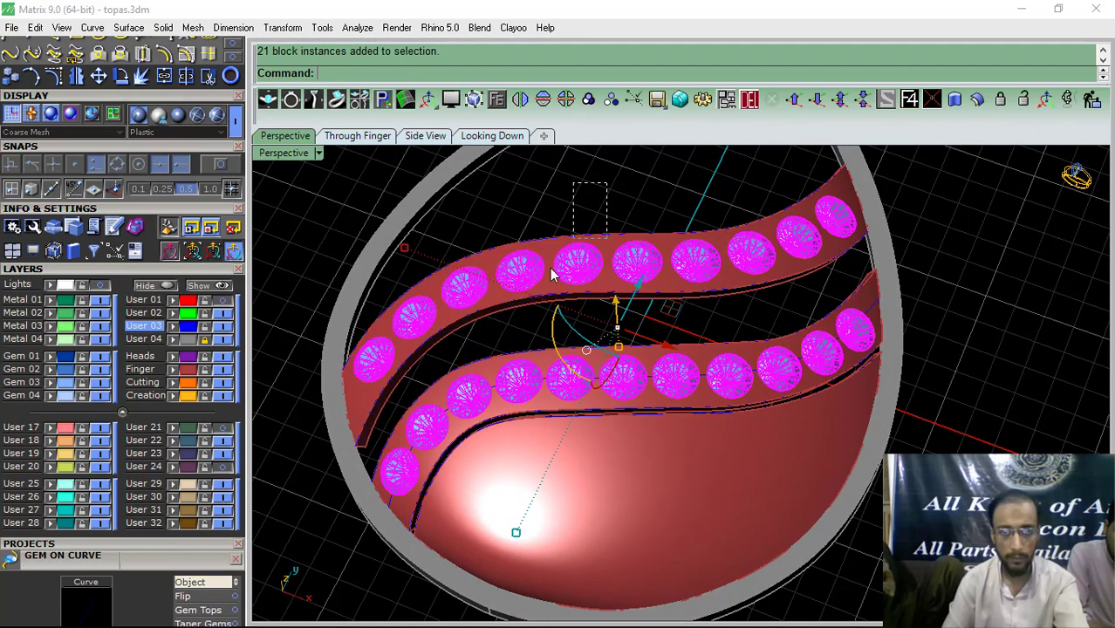
pyautogui.keyDown('ctrl'); pyautogui.click(551, 274); pyautogui.keyUp('ctrl')
pyautogui.click(588, 100)
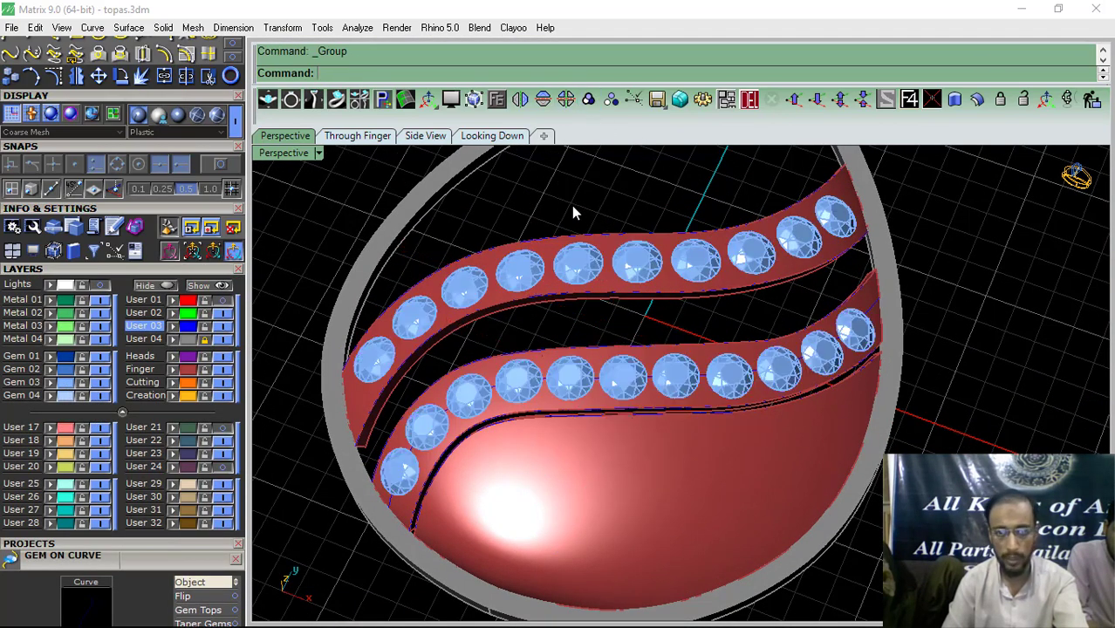
# Step: Create gem cutters for the grouped gem row beside the dome, keeping the default cutter style
pyautogui.click(621, 382)
pyautogui.click(496, 99)
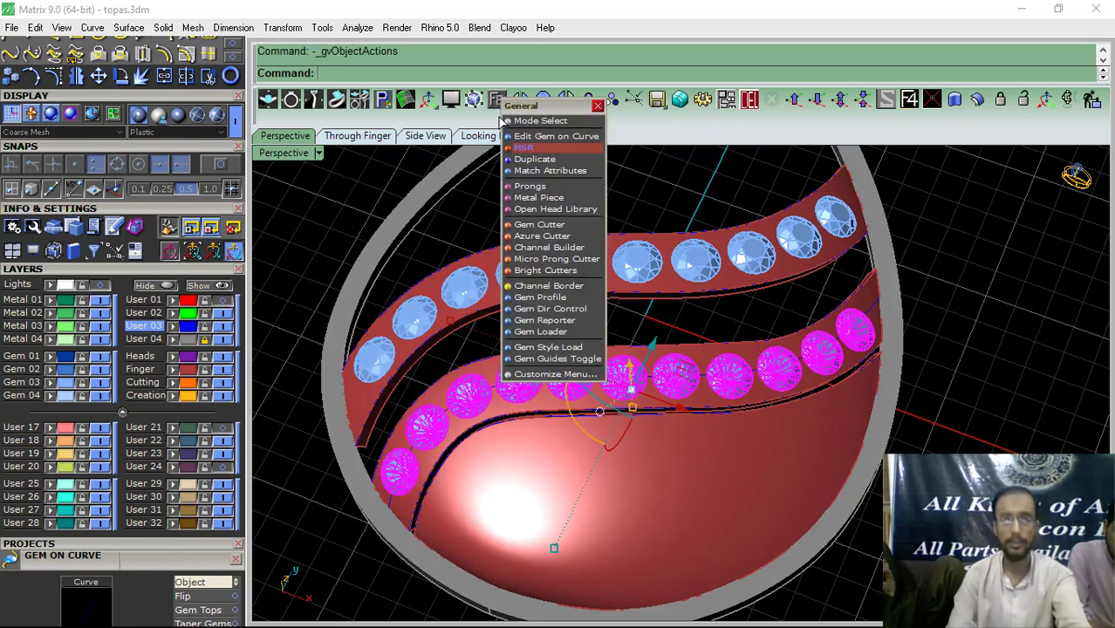
pyautogui.click(537, 225)
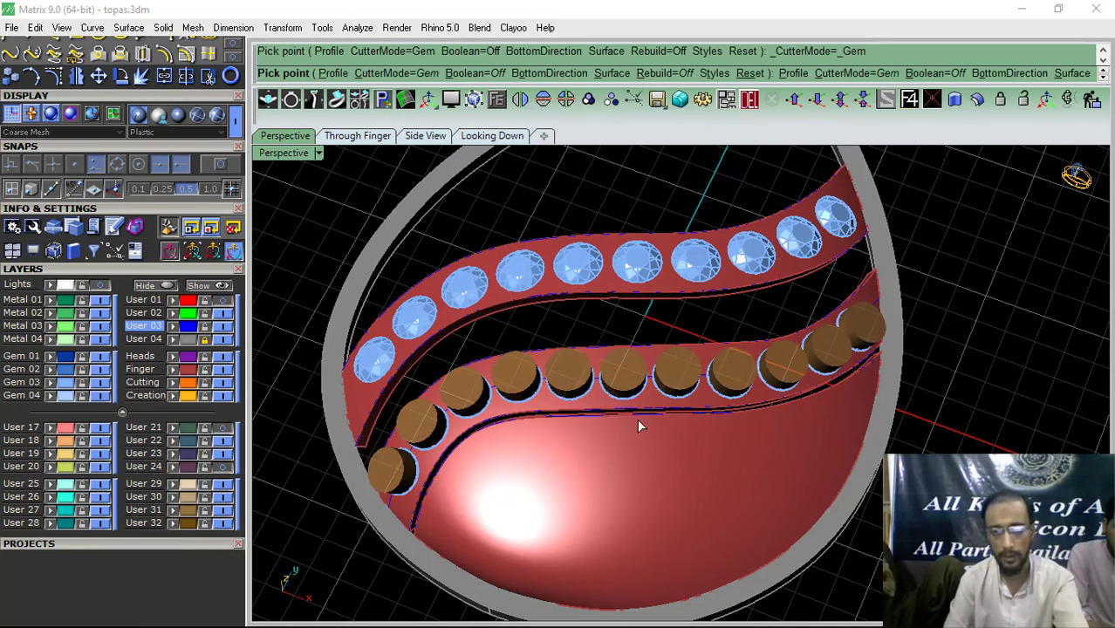
pyautogui.moveTo(639, 426); pyautogui.dragTo(686, 247, button='right')
pyautogui.rightClick(686, 247)
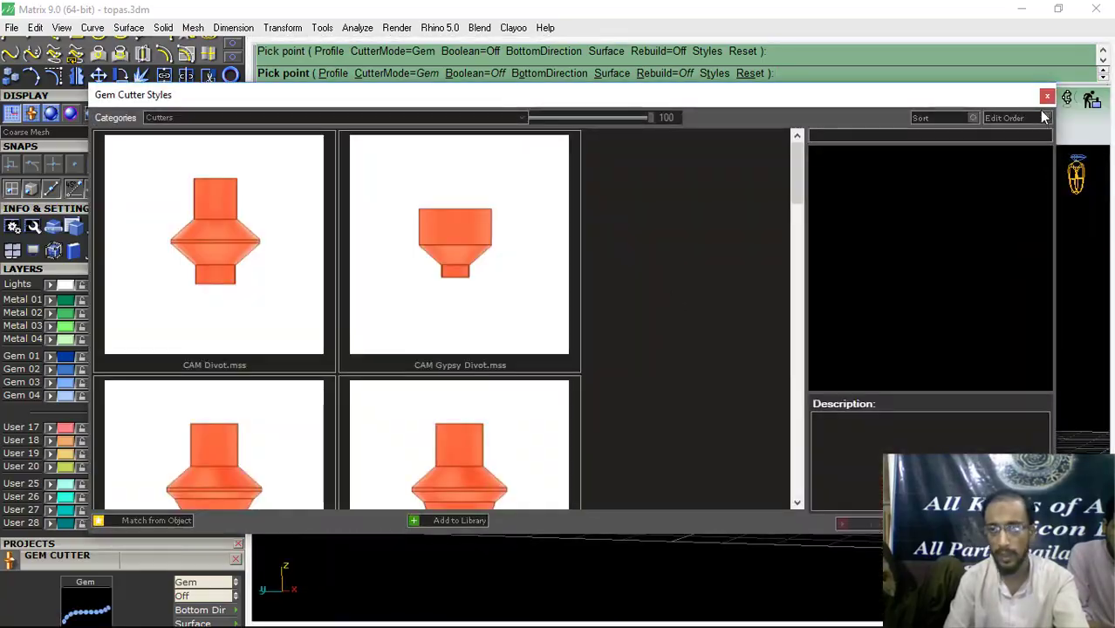
pyautogui.click(1048, 96)
pyautogui.moveTo(696, 389); pyautogui.dragTo(611, 419, button='right')
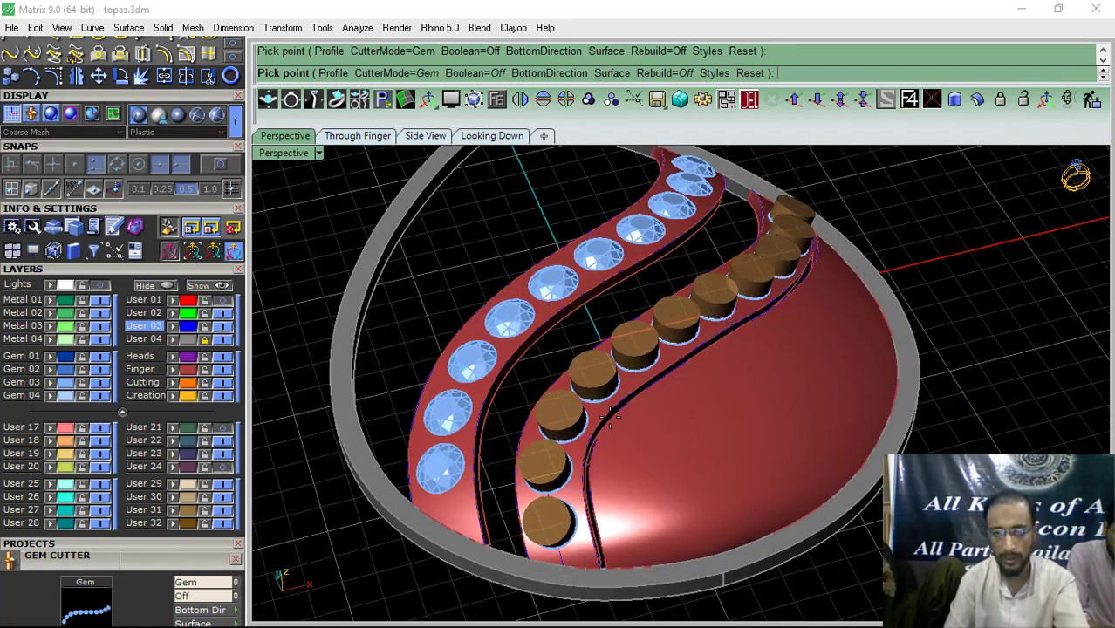
pyautogui.rightClick(610, 418)
# Step: Subtract the gem cutters from the band beside the dome with a Boolean difference
pyautogui.scroll(8, 628, 387)
pyautogui.click(646, 390)
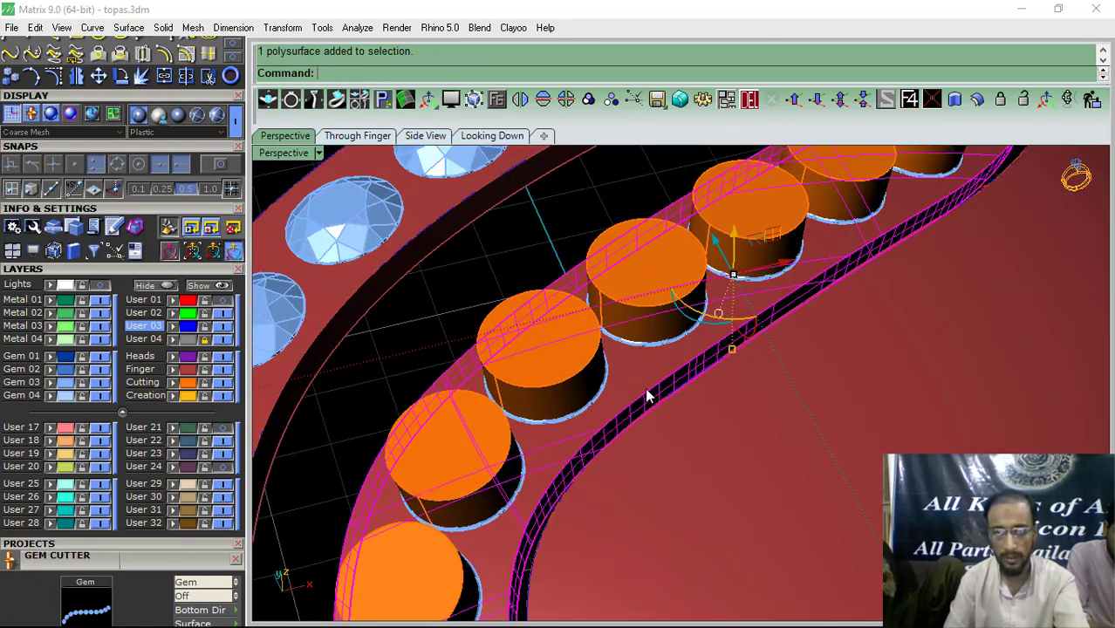
pyautogui.click(109, 268)
pyautogui.click(236, 298)
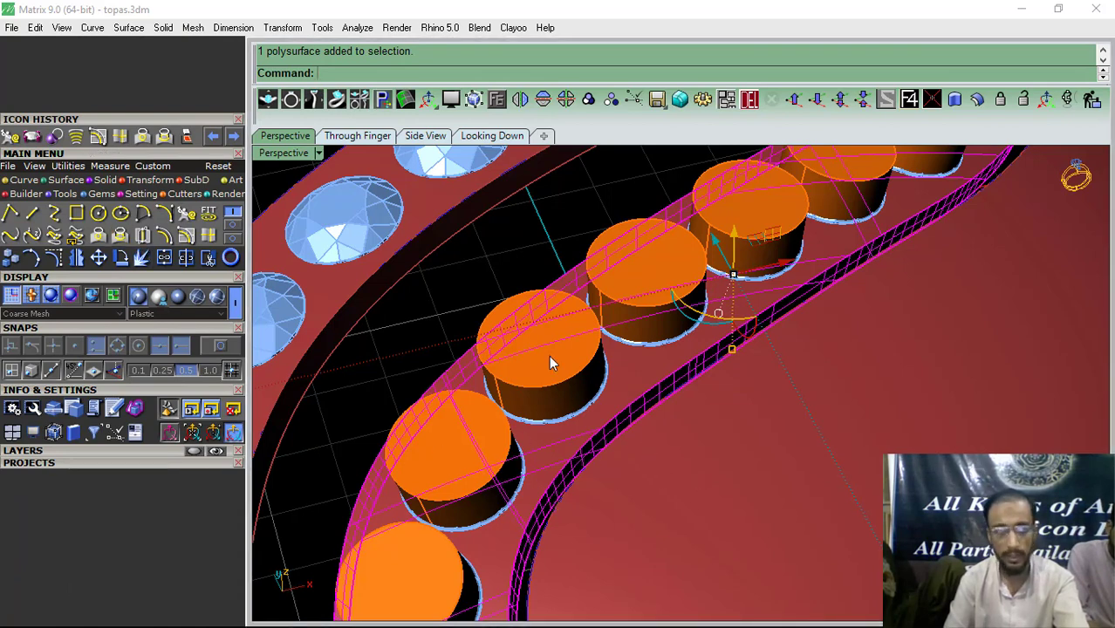
pyautogui.click(97, 184)
pyautogui.click(32, 214)
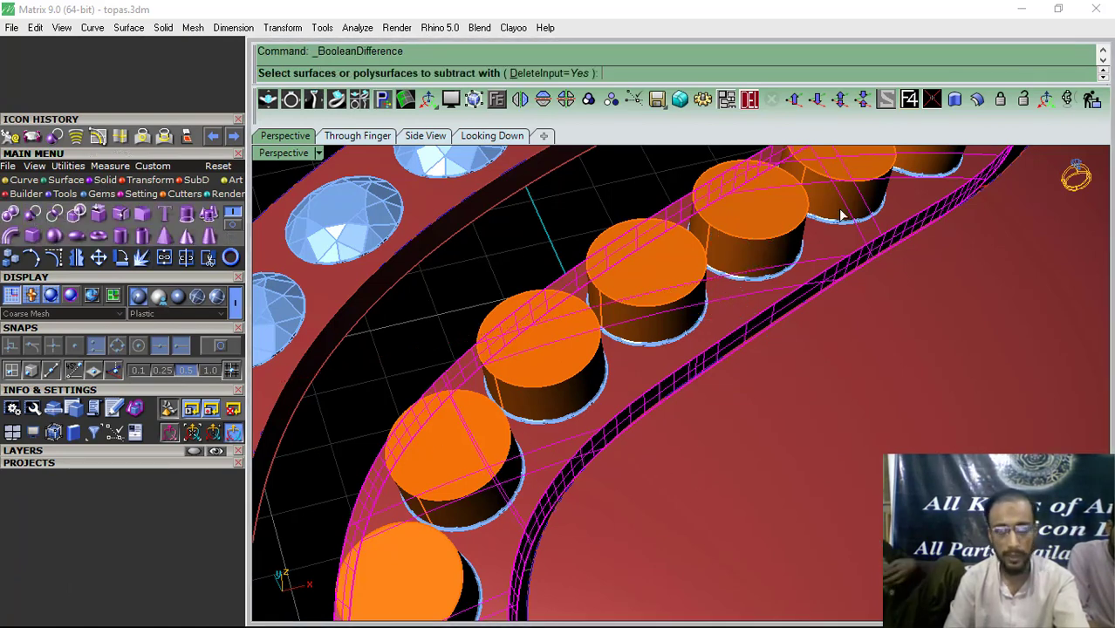
pyautogui.click(650, 295)
pyautogui.press('Return')
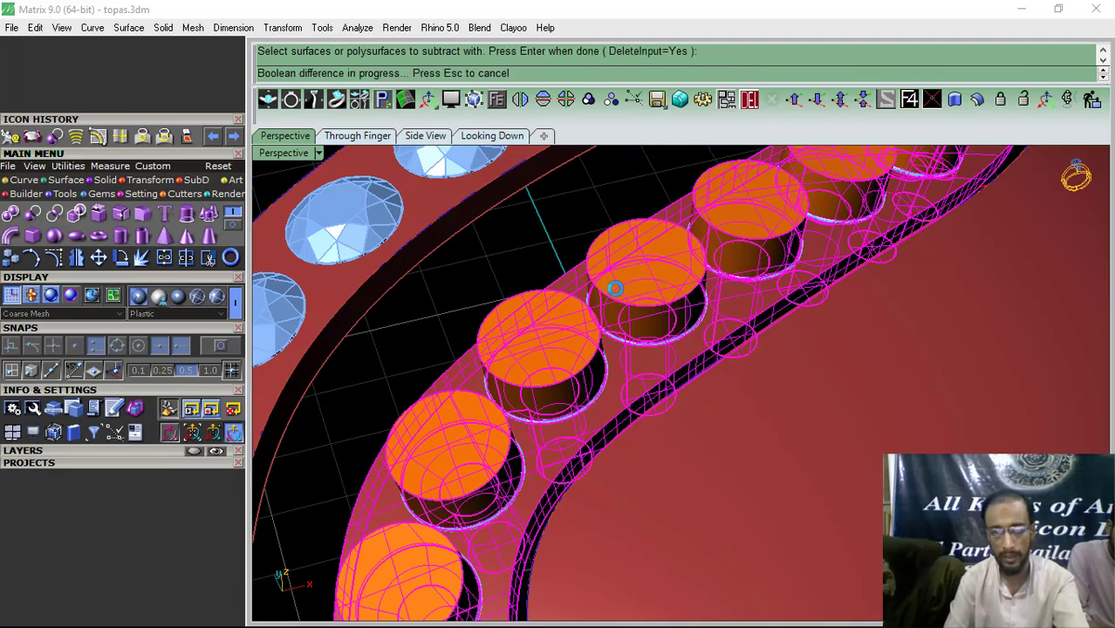
# Step: Toggle the Gem 03 layer off and on to inspect the seats cut into the bands
pyautogui.moveTo(605, 289); pyautogui.dragTo(643, 407, button='right')
pyautogui.click(85, 451)
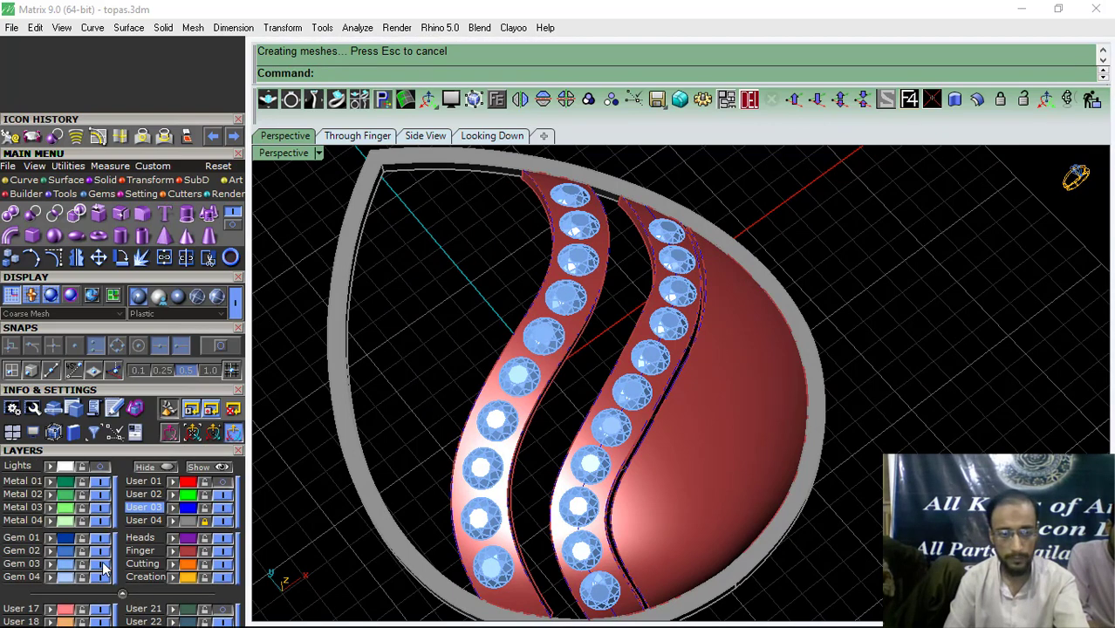
pyautogui.click(102, 566)
pyautogui.click(100, 566)
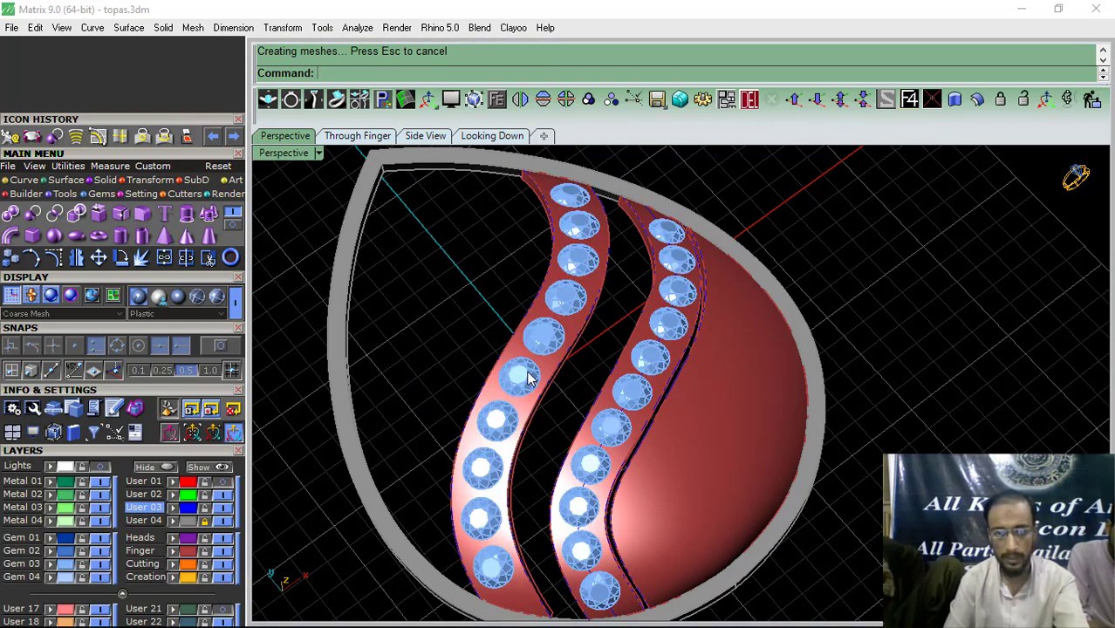
pyautogui.click(420, 612)
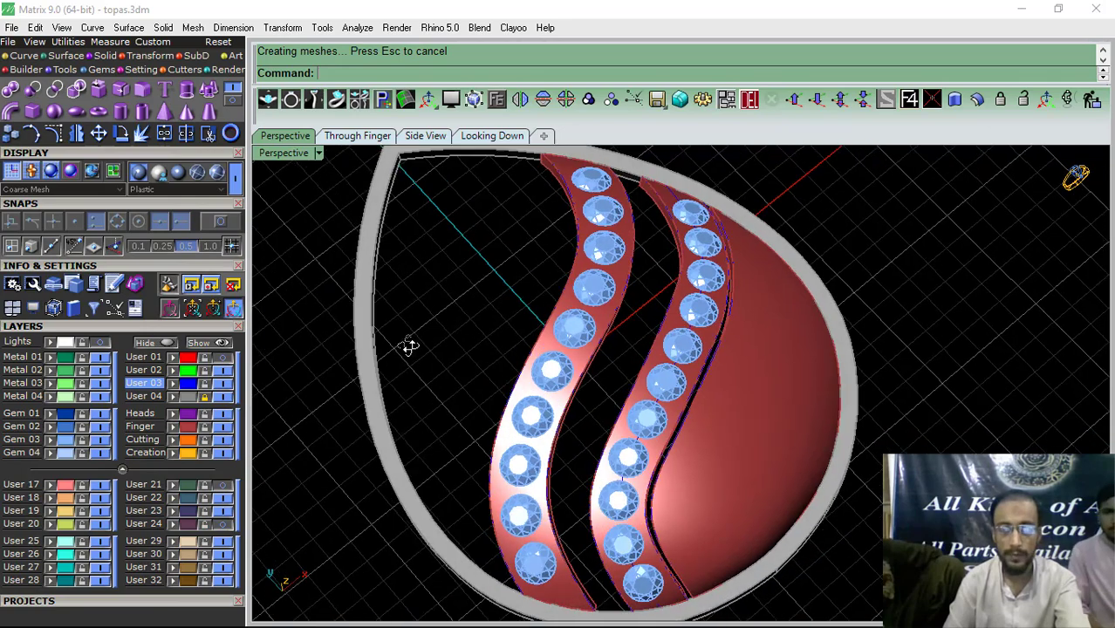
# Step: Delete the grouped row of round gems from the band farther from the dome
pyautogui.moveTo(411, 346); pyautogui.dragTo(610, 381, button='right')
pyautogui.scroll(5, 532, 266)
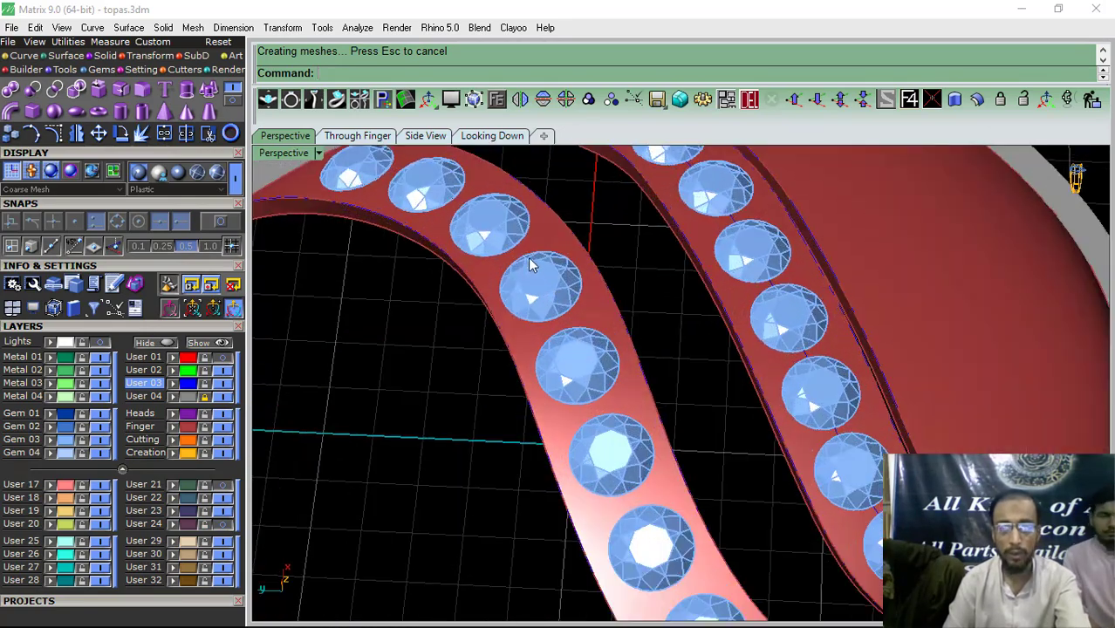
pyautogui.scroll(-4, 532, 266)
pyautogui.scroll(3, 414, 228)
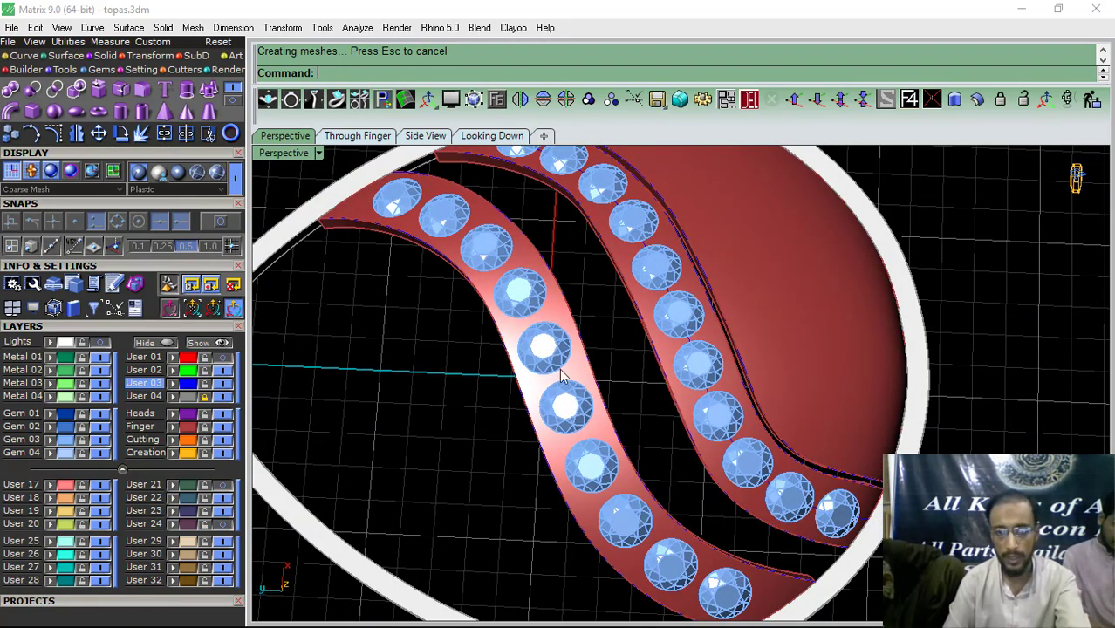
pyautogui.click(561, 415)
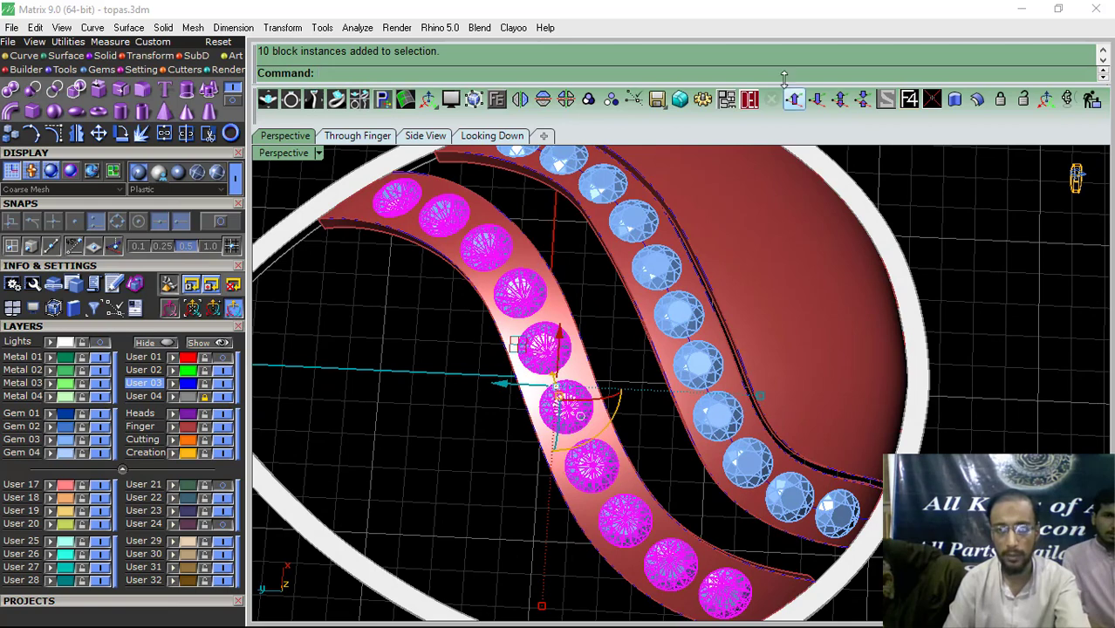
pyautogui.click(751, 102)
pyautogui.keyDown('shift'); pyautogui.moveTo(510, 356); pyautogui.dragTo(582, 370, button='right'); pyautogui.keyUp('shift')
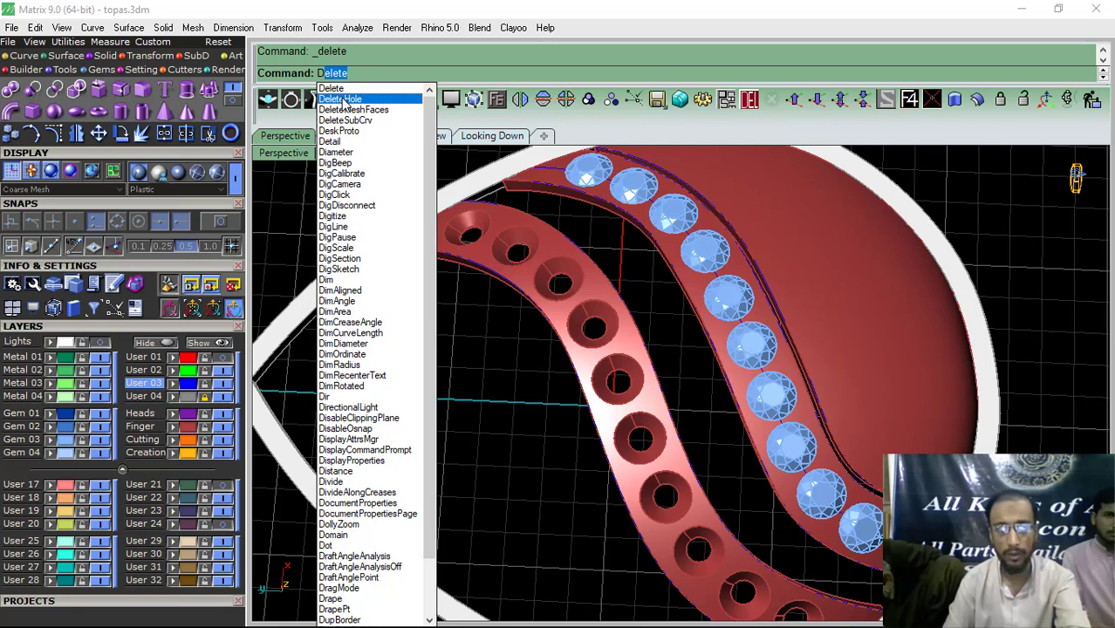
# Step: Try deleting three seat holes one by one with DeleteHole on the band without gems, and undo the deletions
pyautogui.click(342, 100)
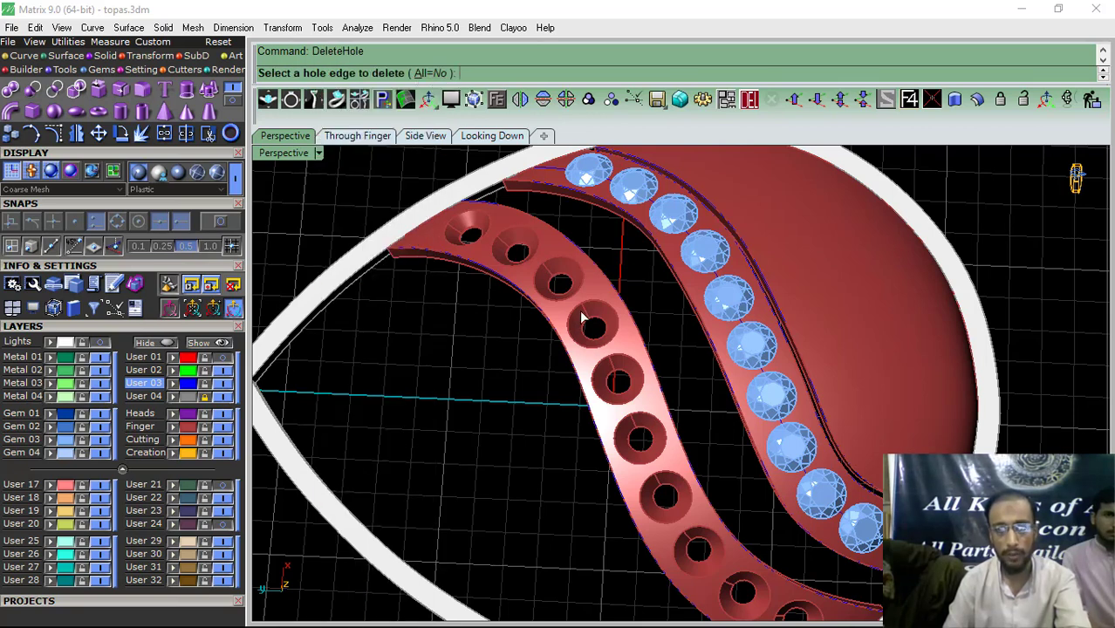
pyautogui.scroll(3, 583, 318)
pyautogui.click(580, 287)
pyautogui.click(493, 229)
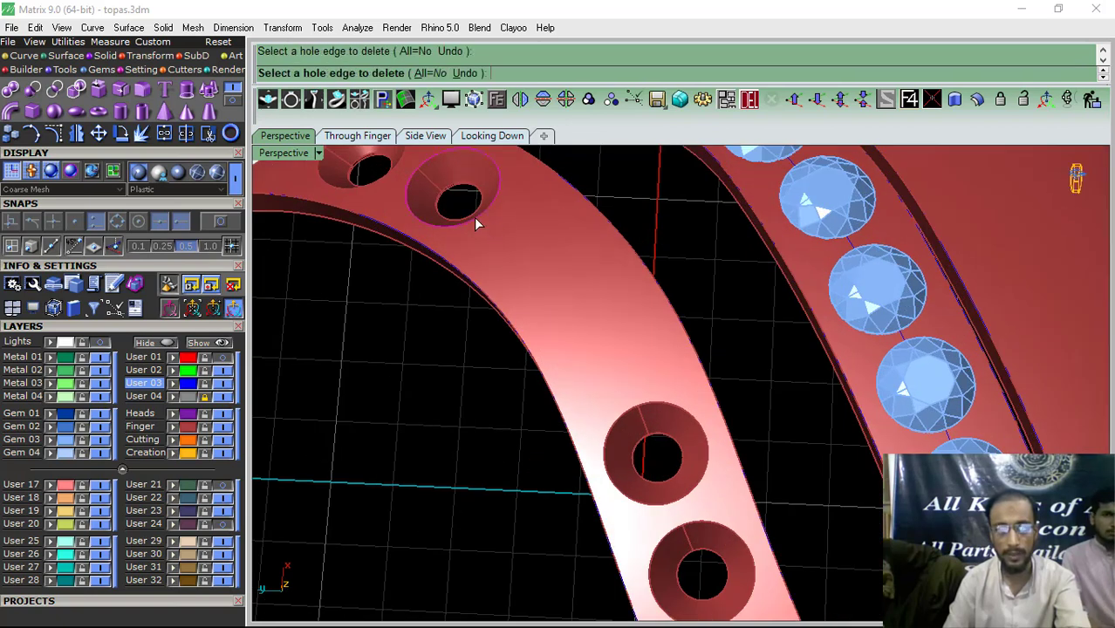
pyautogui.click(476, 224)
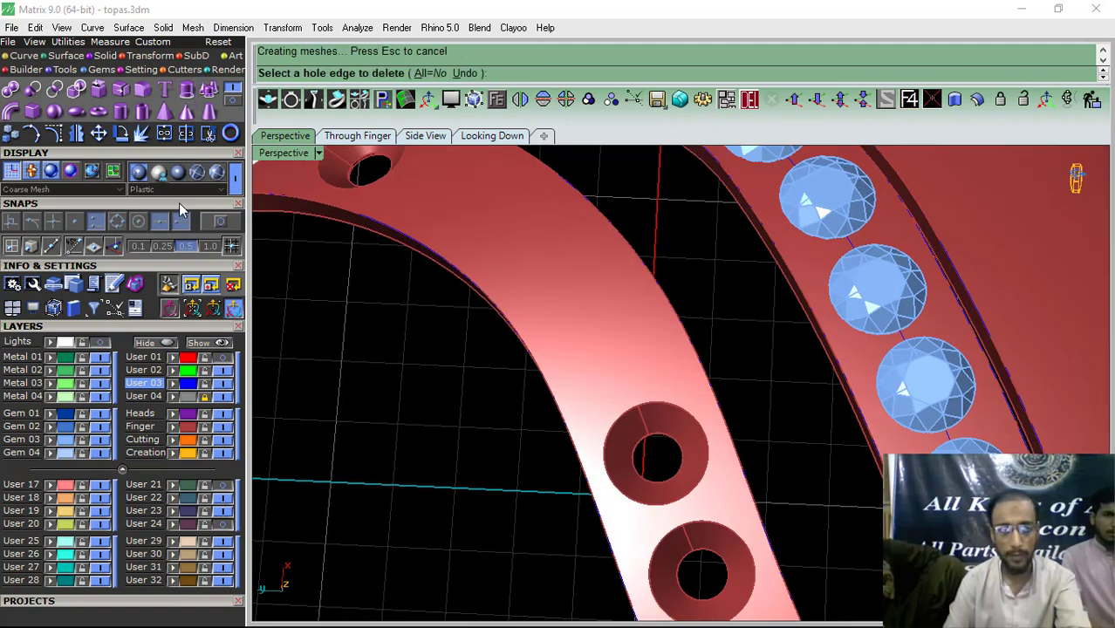
pyautogui.click(213, 110)
pyautogui.click(217, 114)
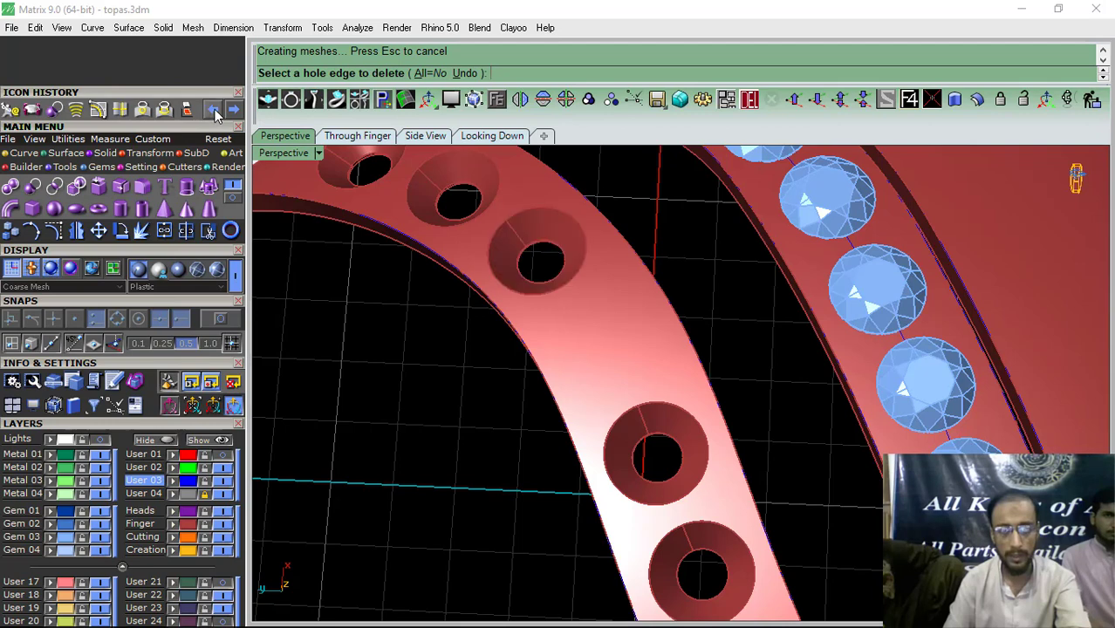
pyautogui.click(216, 114)
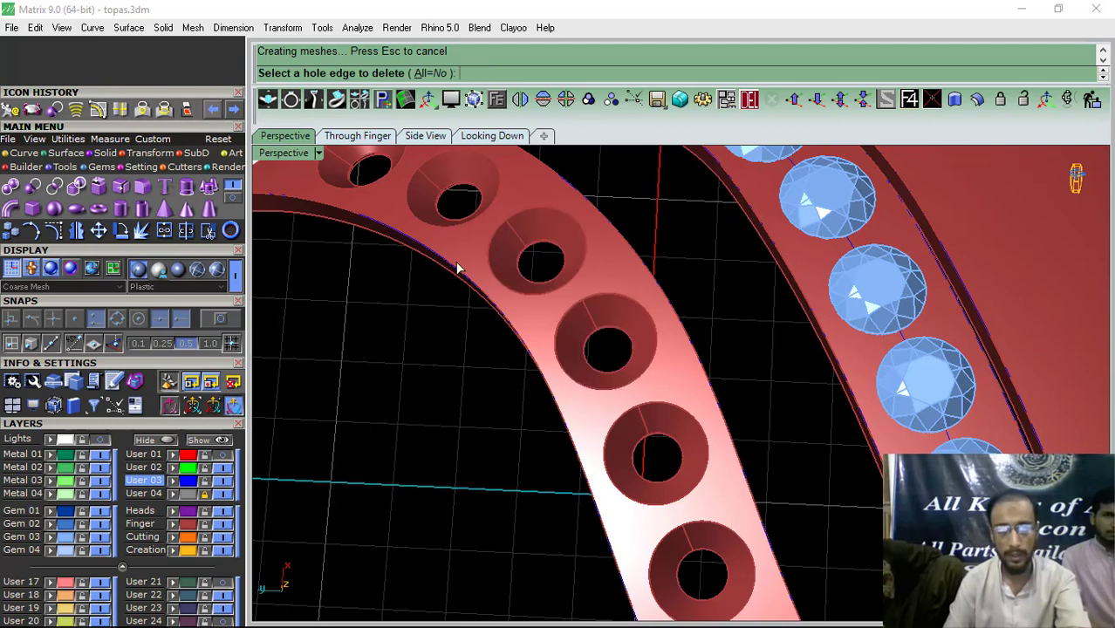
# Step: Delete all the seat holes of the band without gems at once using DeleteHole with All=Yes
pyautogui.click(429, 74)
pyautogui.scroll(-5, 572, 318)
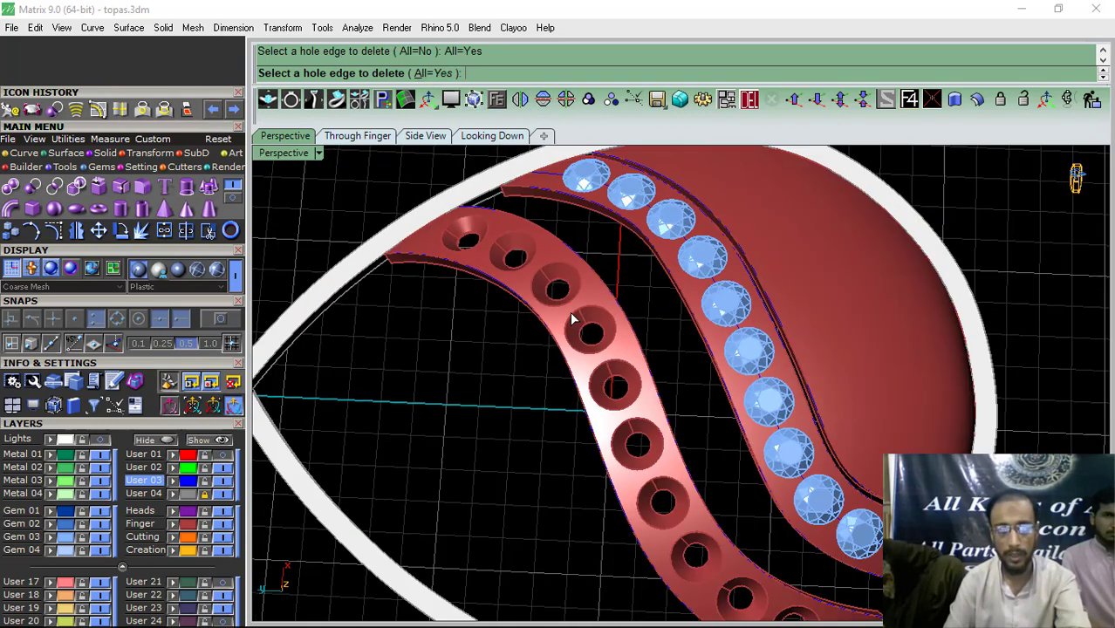
pyautogui.click(473, 251)
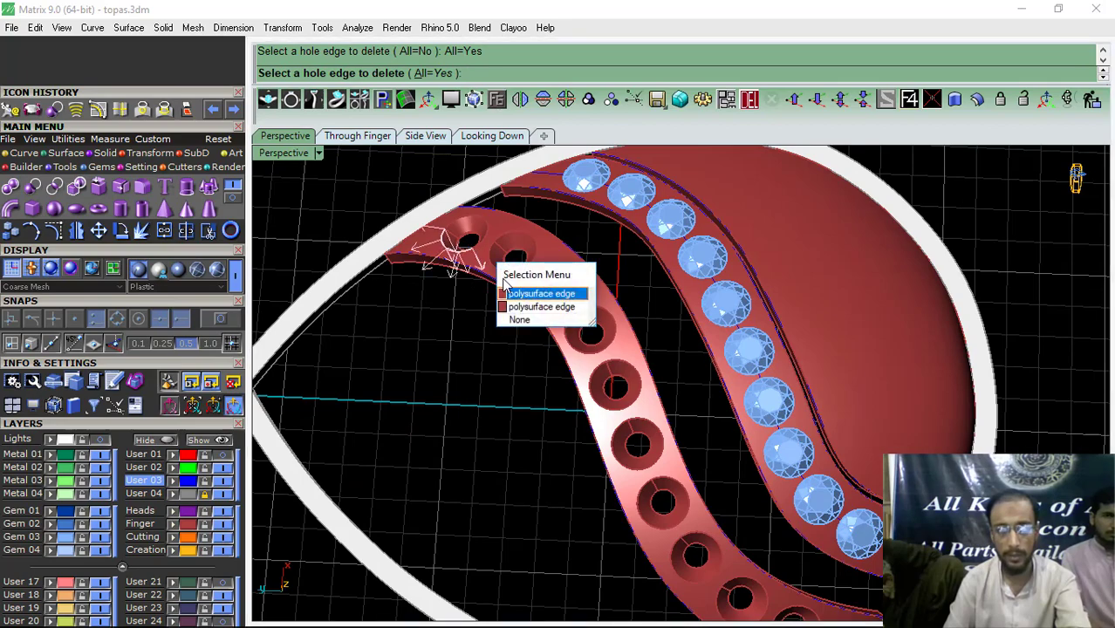
pyautogui.click(522, 298)
pyautogui.moveTo(523, 298); pyautogui.dragTo(561, 387, button='right')
pyautogui.scroll(4, 641, 328)
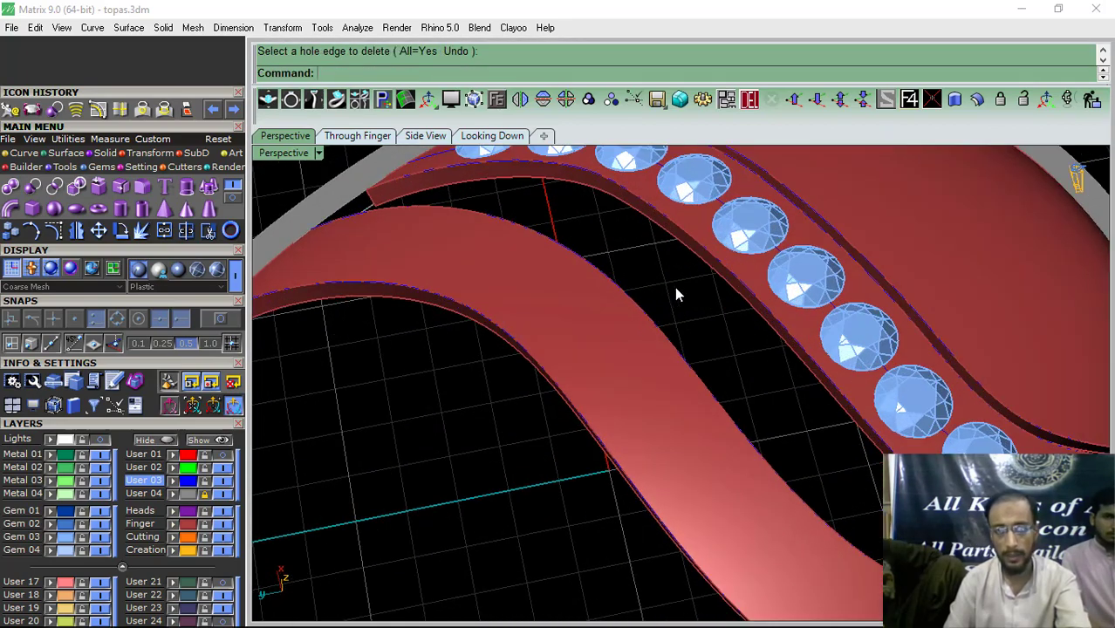
# Step: Create one tween curve midway between the two upper edge curves of the empty band, with the Refit match method
pyautogui.moveTo(672, 292); pyautogui.dragTo(436, 520)
pyautogui.keyDown('ctrl'); pyautogui.click(605, 349); pyautogui.keyUp('ctrl')
pyautogui.moveTo(604, 348); pyautogui.dragTo(503, 332, button='right')
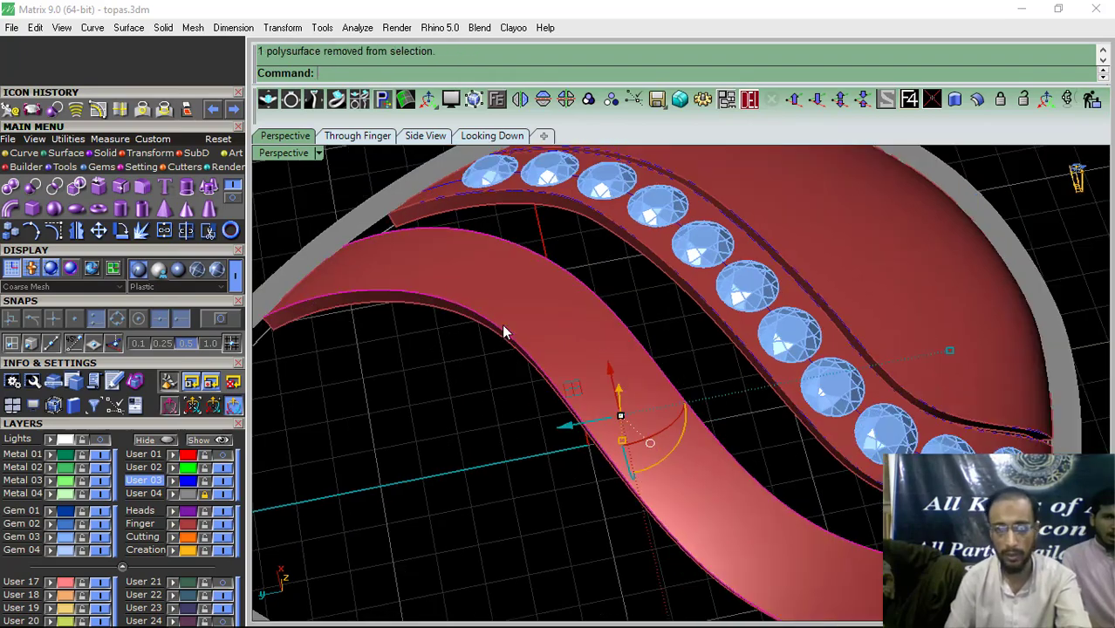
pyautogui.scroll(-2, 503, 332)
pyautogui.moveTo(541, 366); pyautogui.dragTo(576, 377, button='right')
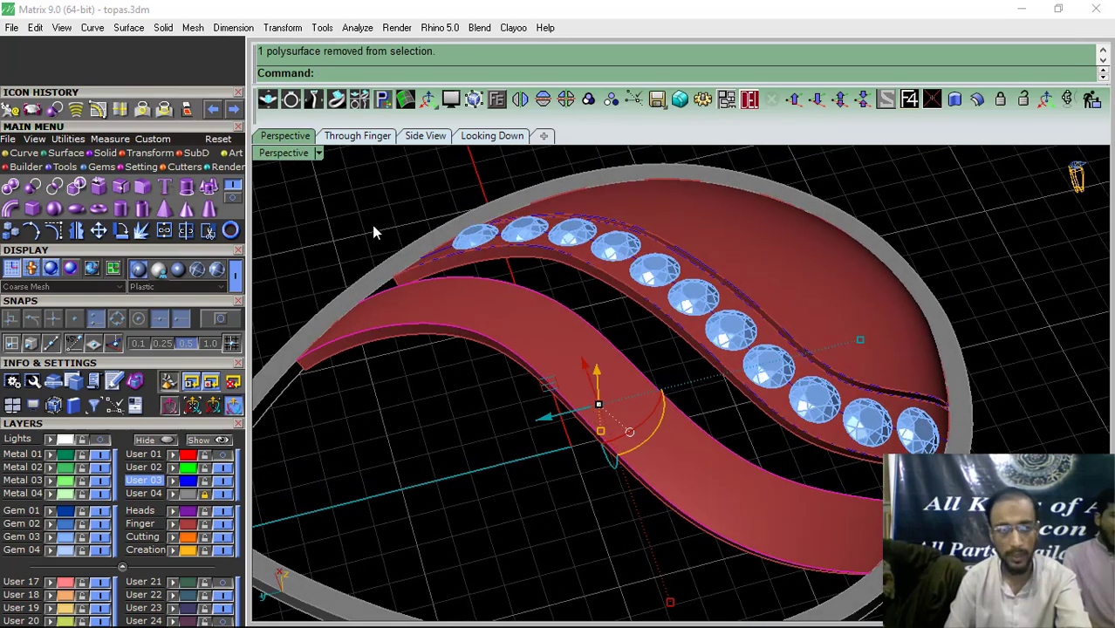
pyautogui.click(78, 111)
pyautogui.press('Return')
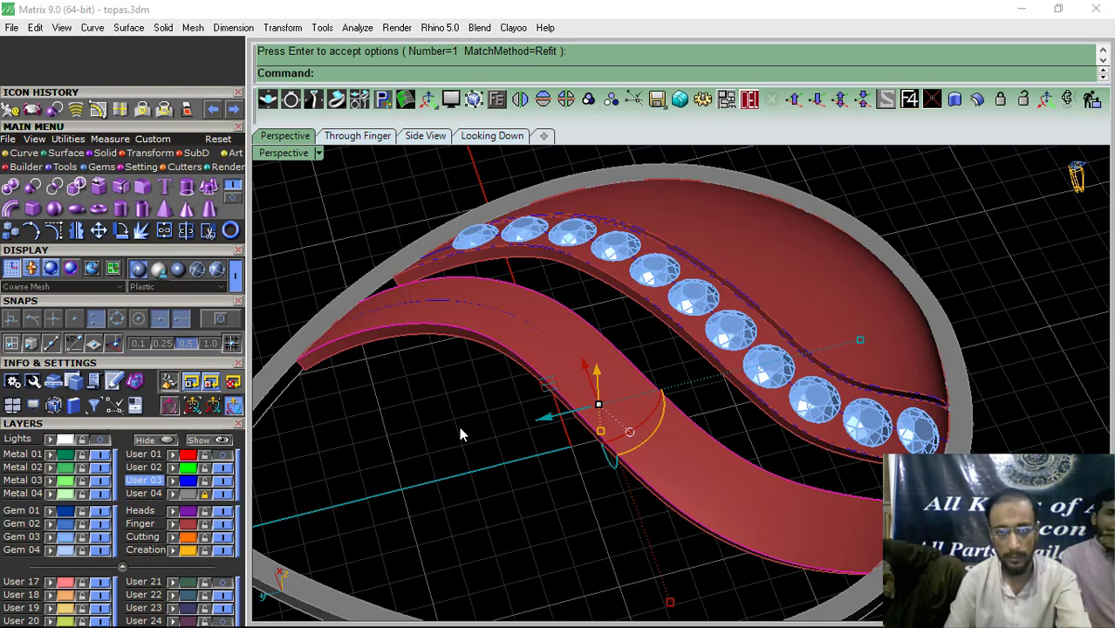
# Step: Pull the middle curve onto the surface of the empty band, keeping the original curve
pyautogui.scroll(5, 567, 318)
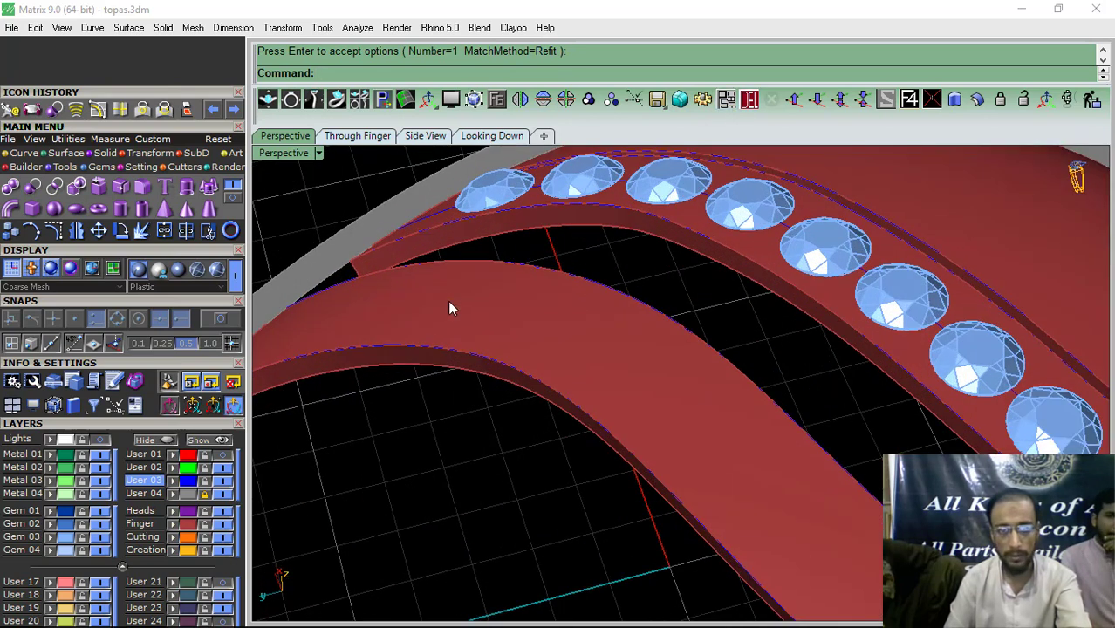
pyautogui.click(454, 320)
pyautogui.click(493, 348)
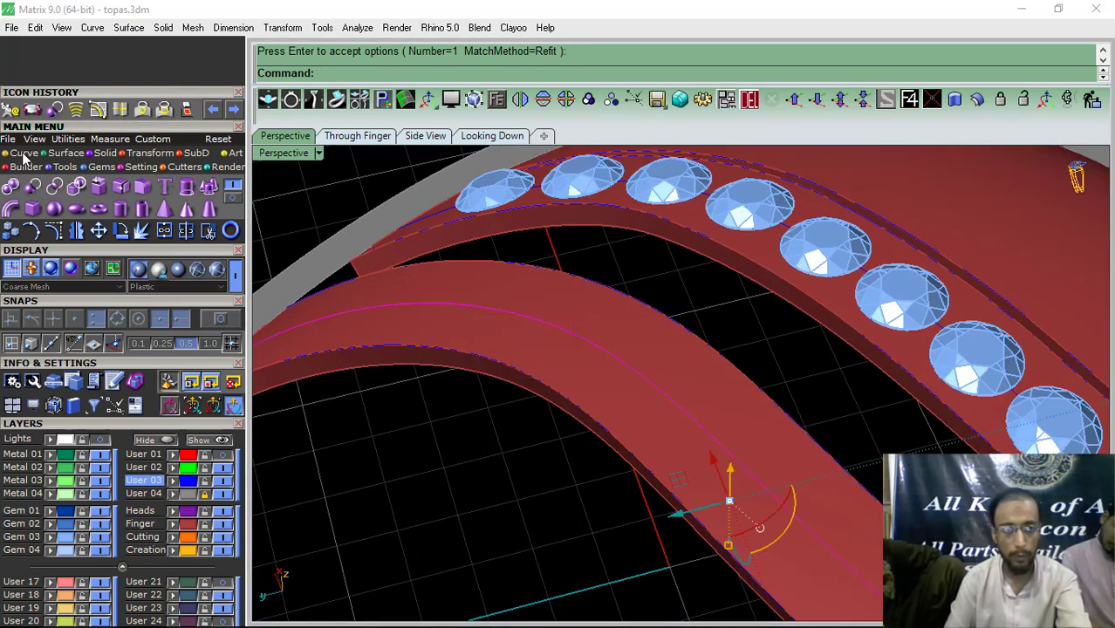
pyautogui.click(99, 208)
pyautogui.click(467, 328)
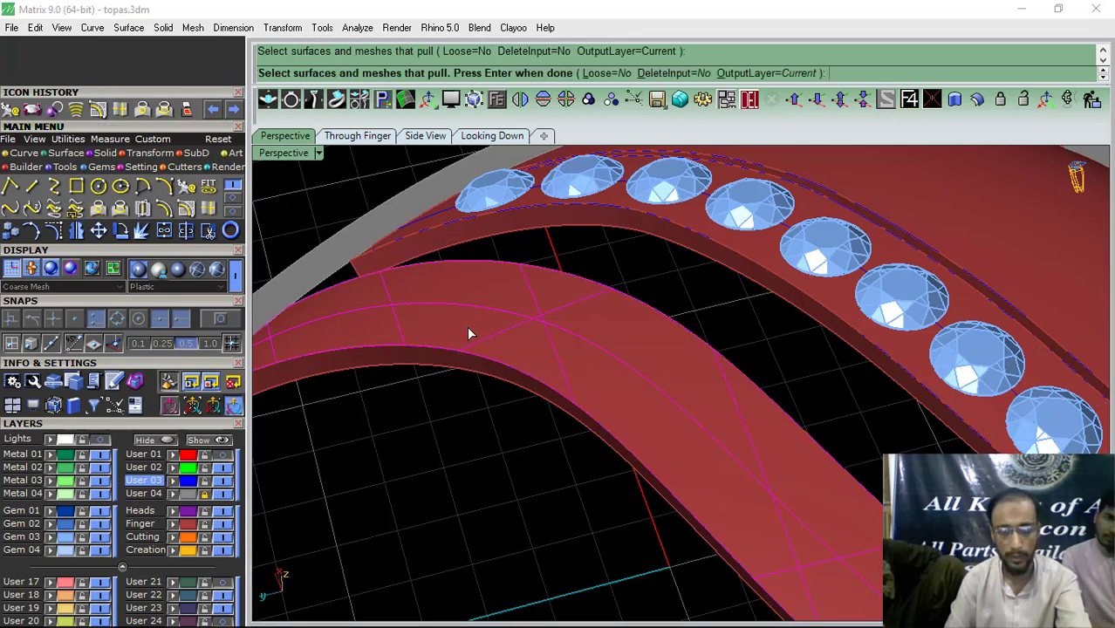
pyautogui.press('Return')
# Step: Delete the original middle curve of the empty band, leaving only the curve pulled onto its surface
pyautogui.click(426, 476)
pyautogui.click(529, 350)
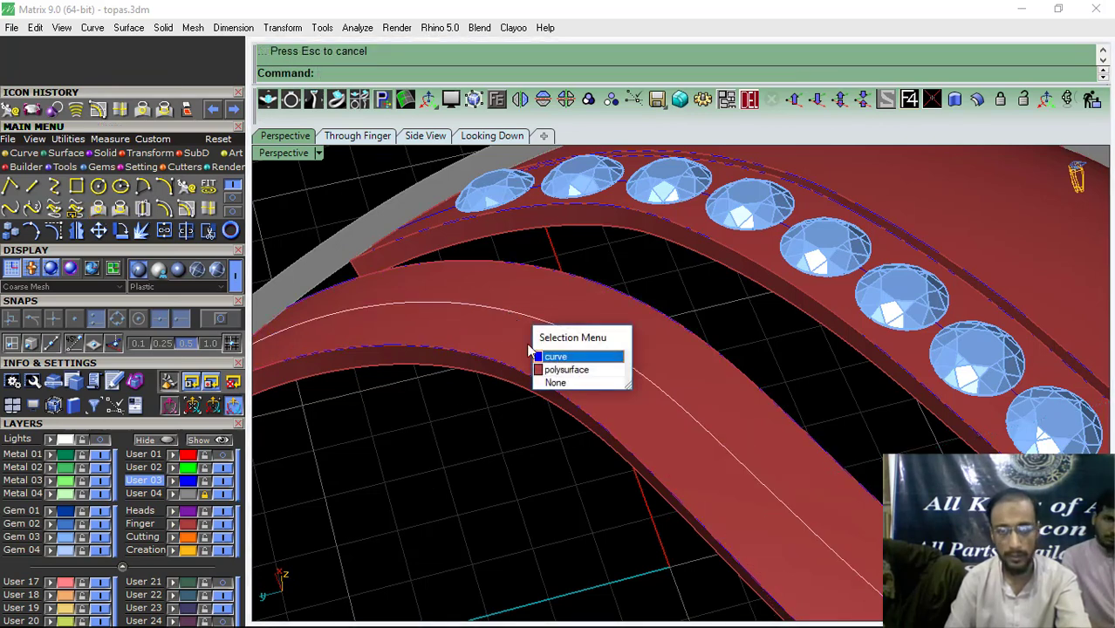
pyautogui.click(552, 356)
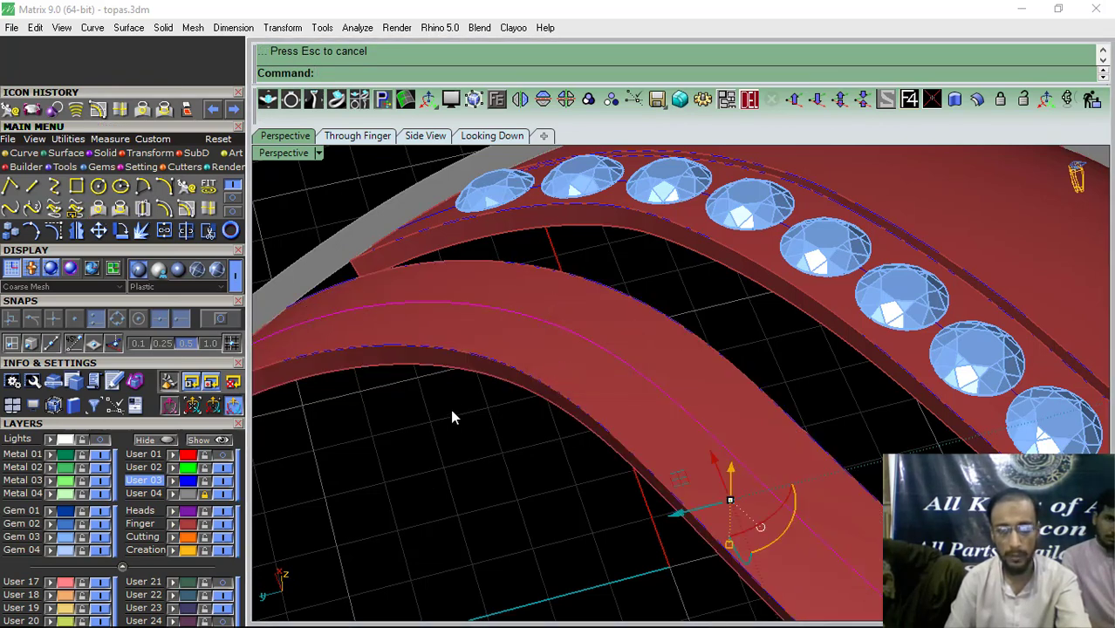
pyautogui.click(476, 447)
pyautogui.click(599, 349)
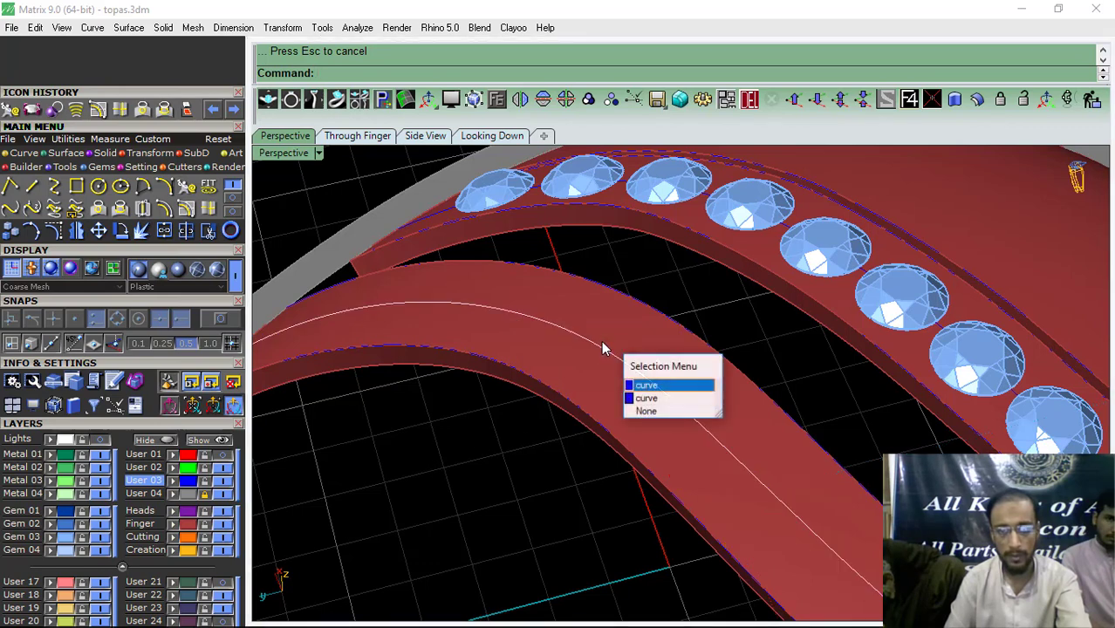
pyautogui.click(646, 394)
pyautogui.click(749, 99)
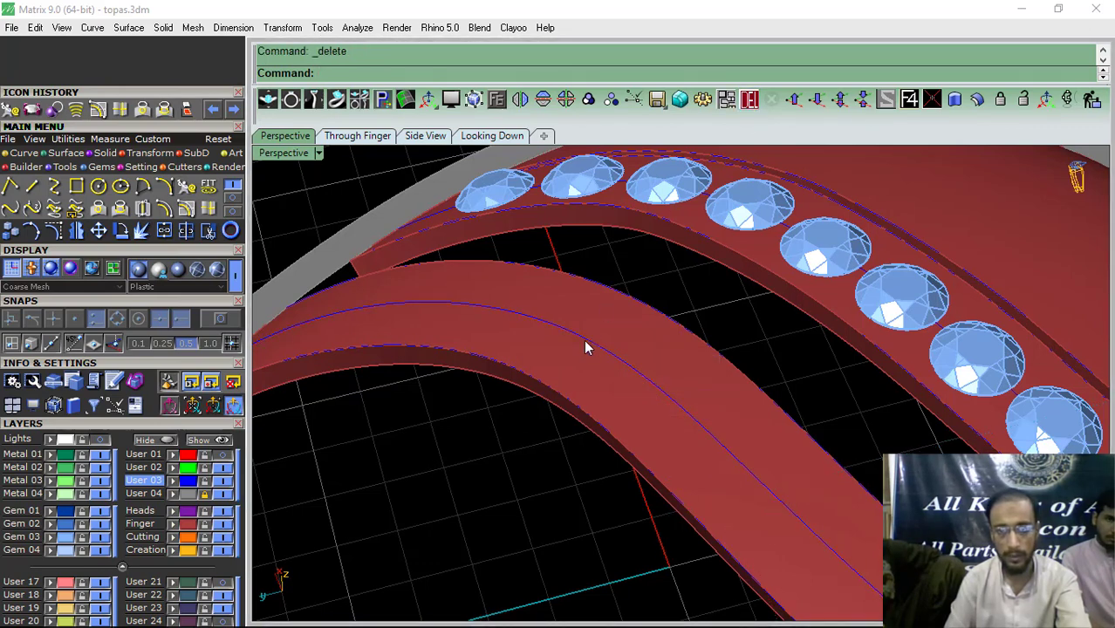
# Step: Run Gem on Curve on the pulled middle curve and orient the gems by Object, using the band's surface as direction
pyautogui.click(592, 345)
pyautogui.click(497, 98)
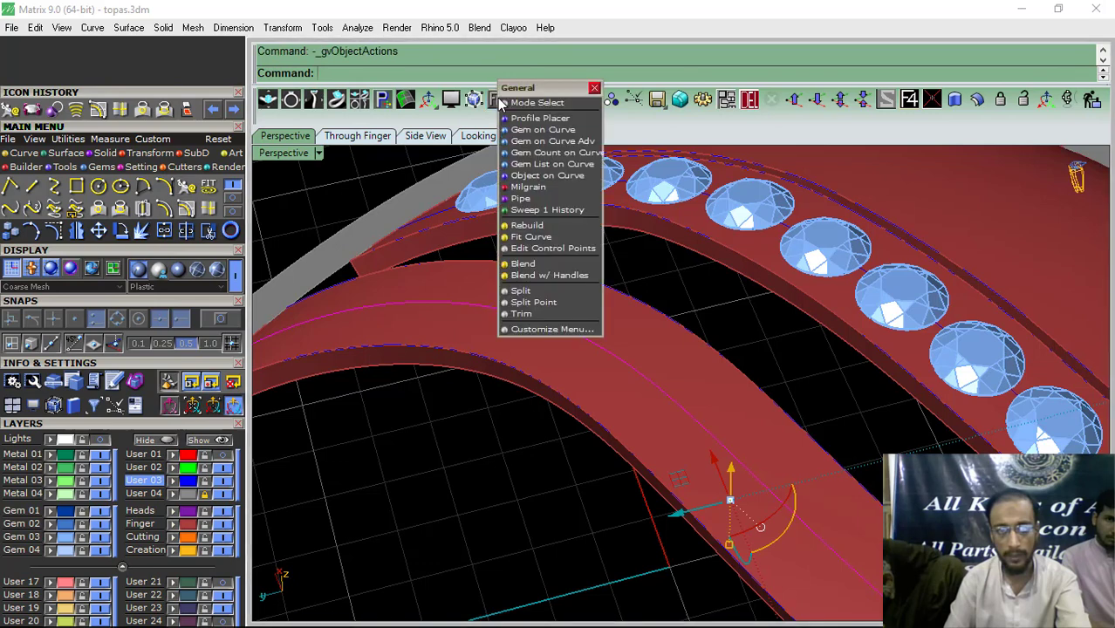
pyautogui.click(541, 135)
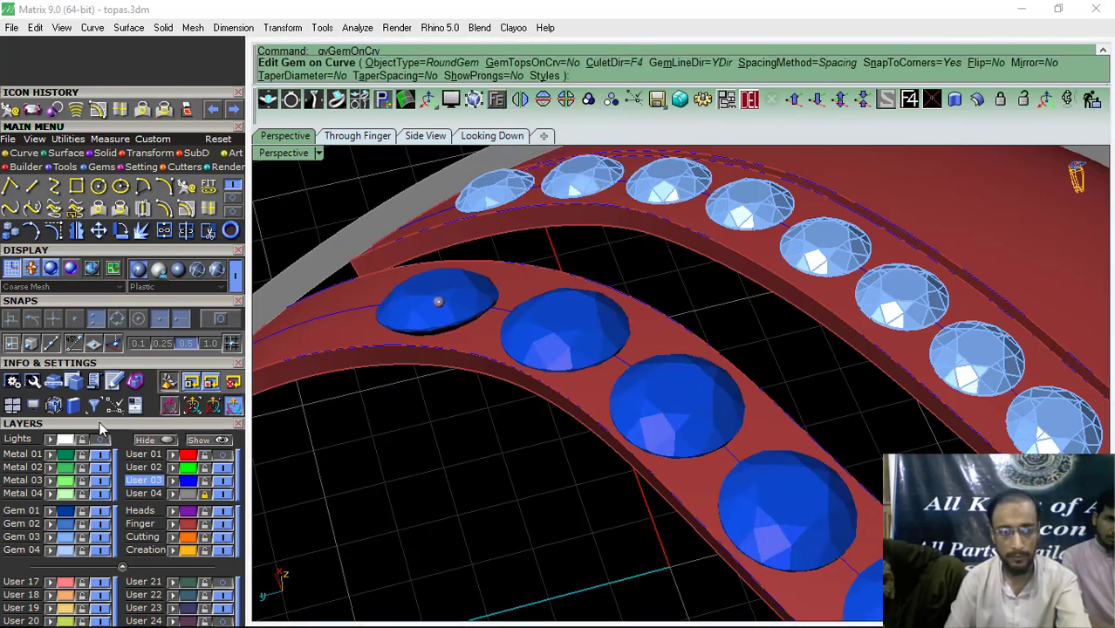
pyautogui.click(190, 195)
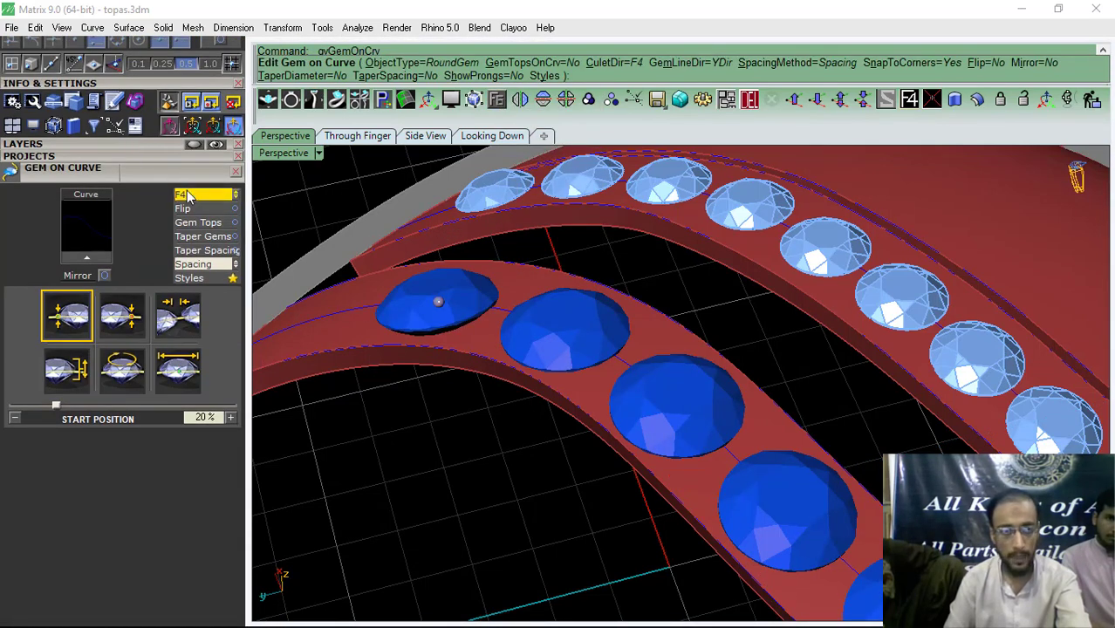
pyautogui.click(188, 199)
pyautogui.scroll(-8, 366, 257)
pyautogui.moveTo(497, 329); pyautogui.dragTo(563, 374, button='right')
pyautogui.scroll(7, 565, 378)
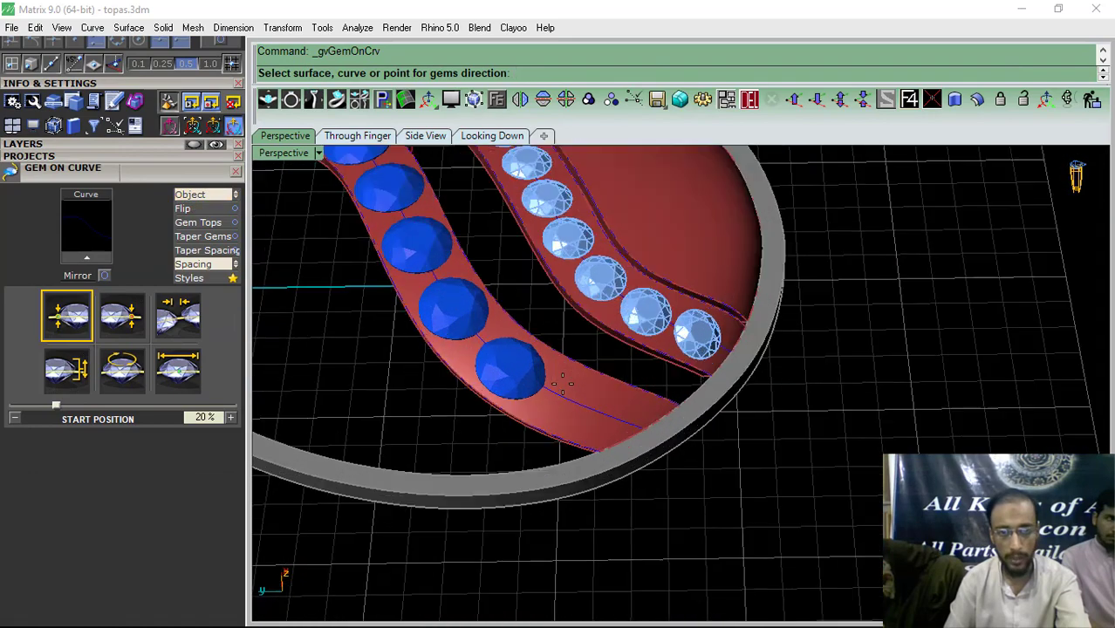
pyautogui.click(549, 428)
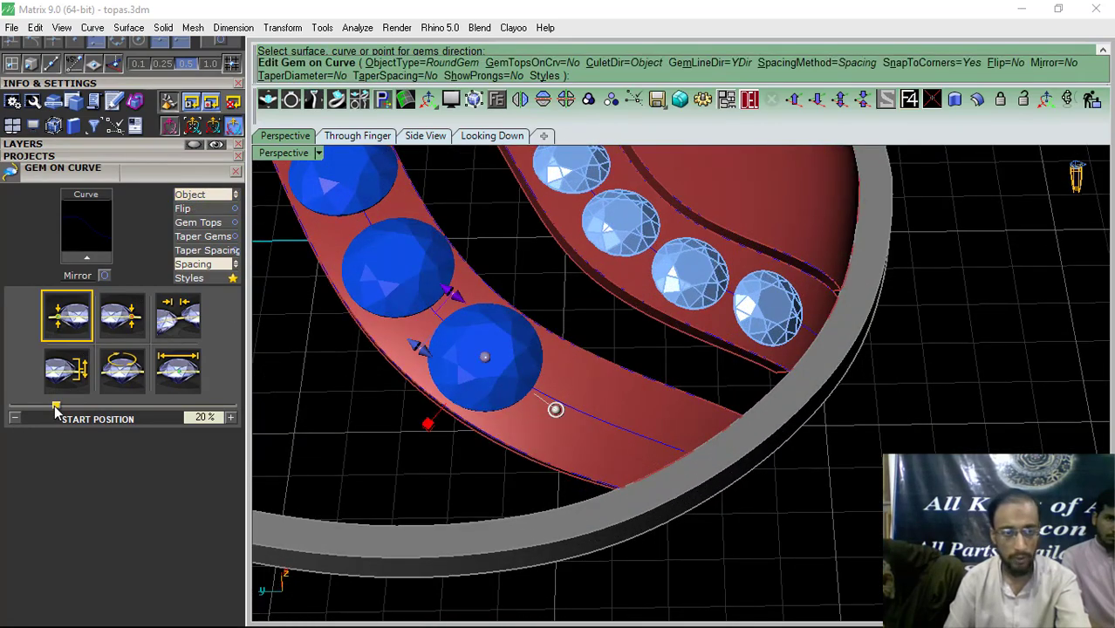
# Step: Stretch the gem row over the whole curve, with start position 0, and set the start size to 1.5 mm
pyautogui.moveTo(55, 412); pyautogui.dragTo(5, 415)
pyautogui.click(116, 309)
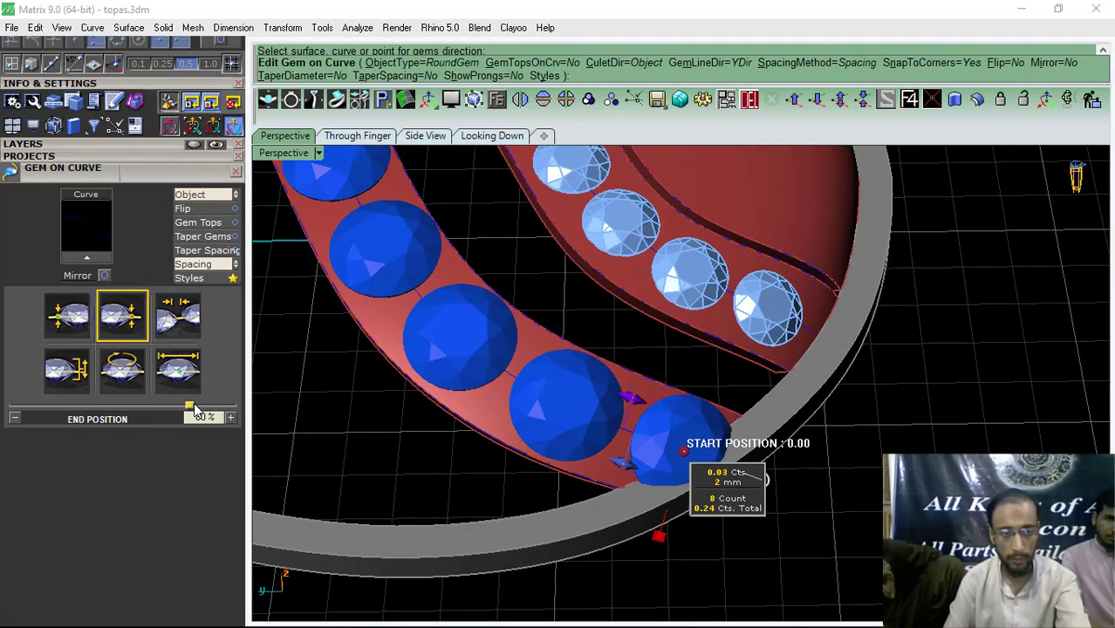
pyautogui.moveTo(192, 406); pyautogui.dragTo(258, 405)
pyautogui.click(192, 384)
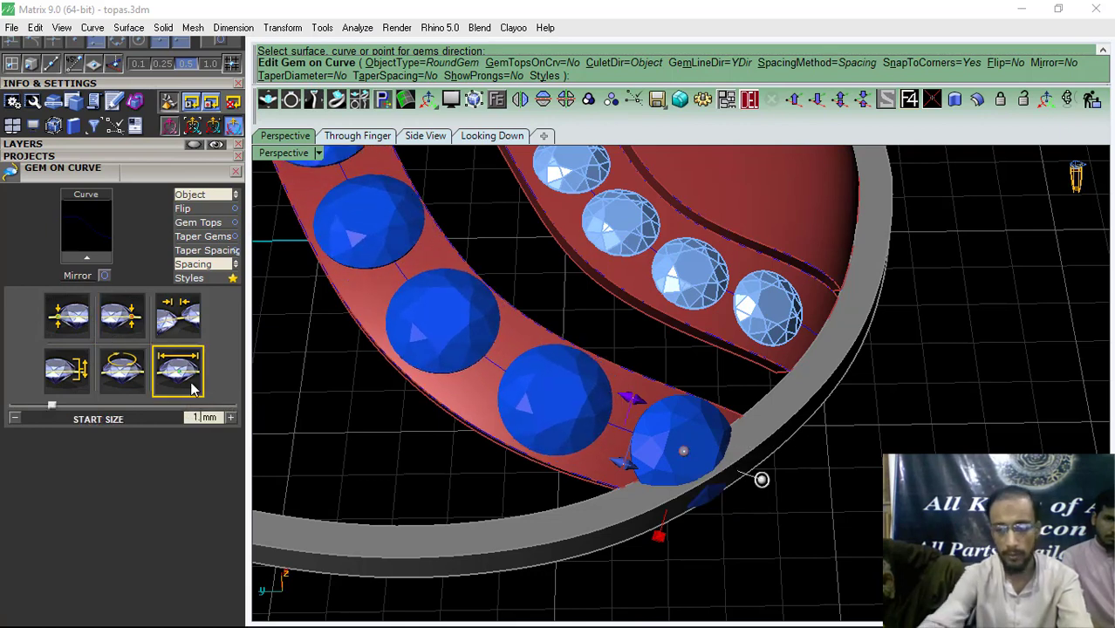
pyautogui.press('Return')
pyautogui.moveTo(551, 375); pyautogui.dragTo(554, 417, button='right')
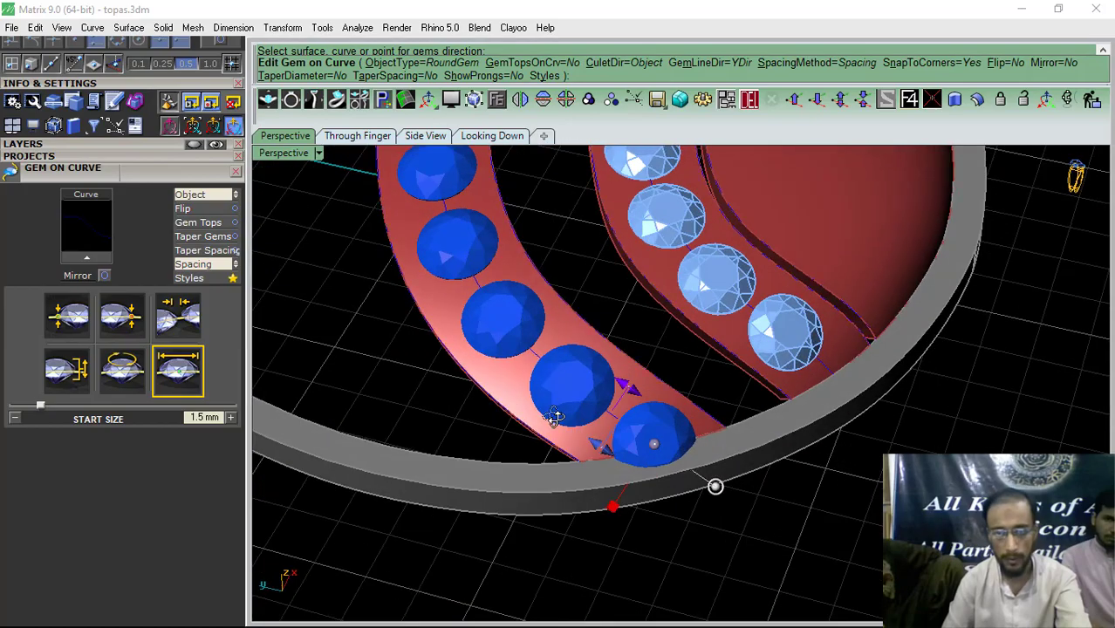
# Step: Pull both end gems inward from the frame, with the start position at 7% and the end position at about 92.6%
pyautogui.moveTo(654, 445); pyautogui.dragTo(589, 399)
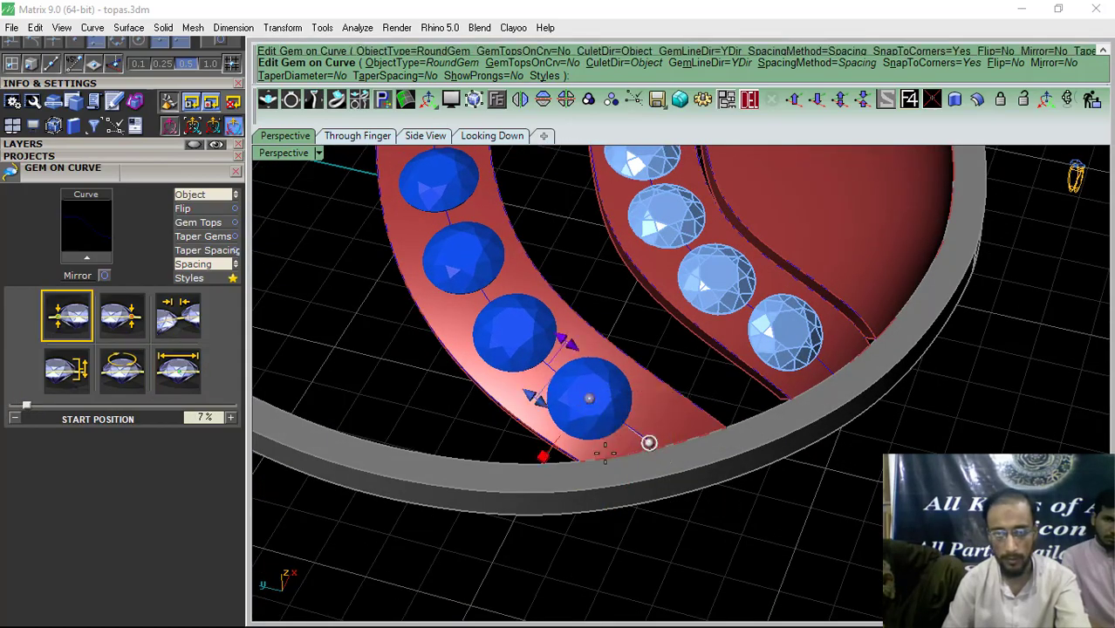
pyautogui.scroll(-5, 605, 453)
pyautogui.moveTo(605, 453); pyautogui.dragTo(684, 493, button='right')
pyautogui.scroll(3, 683, 465)
pyautogui.moveTo(645, 431); pyautogui.dragTo(603, 572, button='right')
pyautogui.scroll(4, 602, 573)
pyautogui.moveTo(567, 575); pyautogui.dragTo(553, 506)
# Step: Set the spacing between the gems of the new row to 0.12 mm
pyautogui.scroll(-4, 506, 480)
pyautogui.moveTo(517, 461); pyautogui.dragTo(672, 369, button='right')
pyautogui.scroll(4, 698, 371)
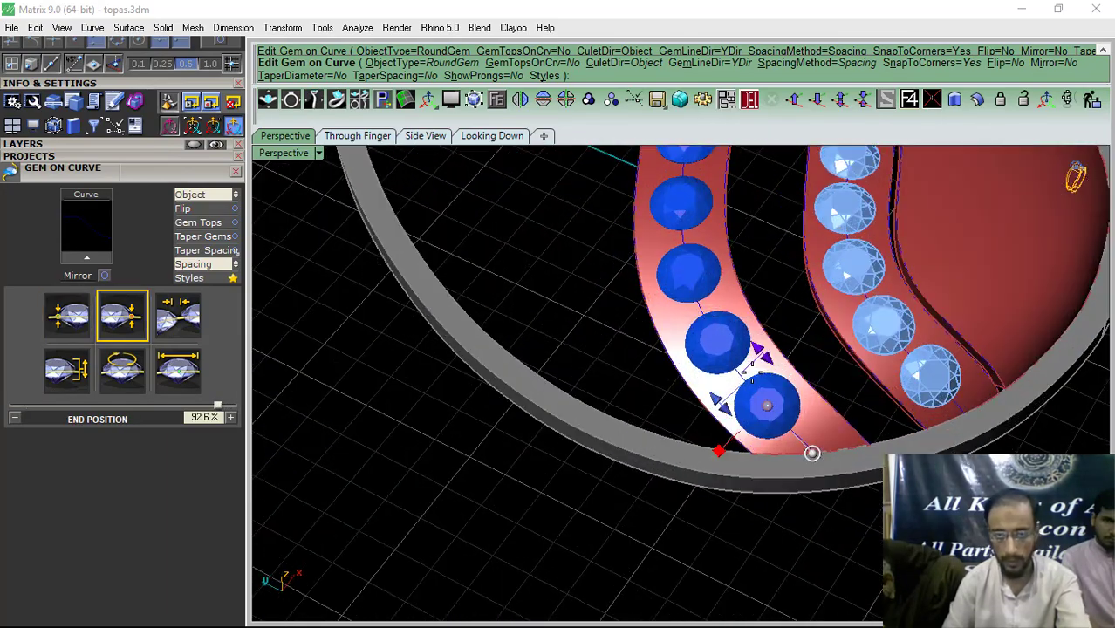
pyautogui.moveTo(765, 353); pyautogui.dragTo(753, 357)
pyautogui.scroll(-4, 691, 405)
pyautogui.moveTo(694, 409); pyautogui.dragTo(822, 382, button='right')
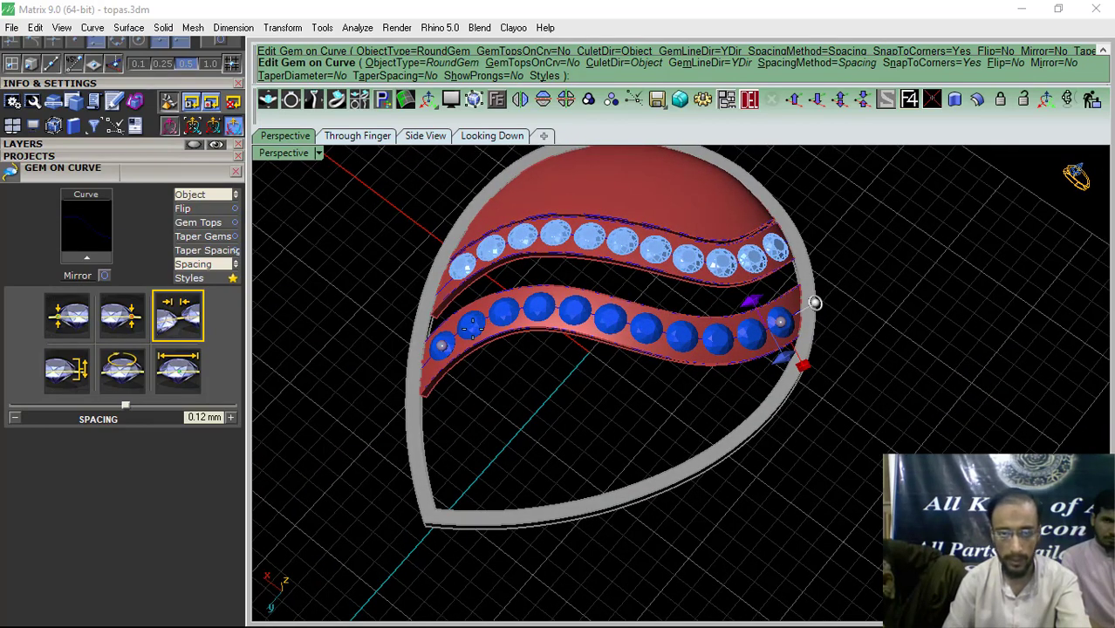
# Step: Fine-tune the positions of the end gems, reduce the gem spacing to 0.04 mm, and finish the row
pyautogui.moveTo(733, 465); pyautogui.dragTo(560, 406, button='right')
pyautogui.scroll(5, 655, 433)
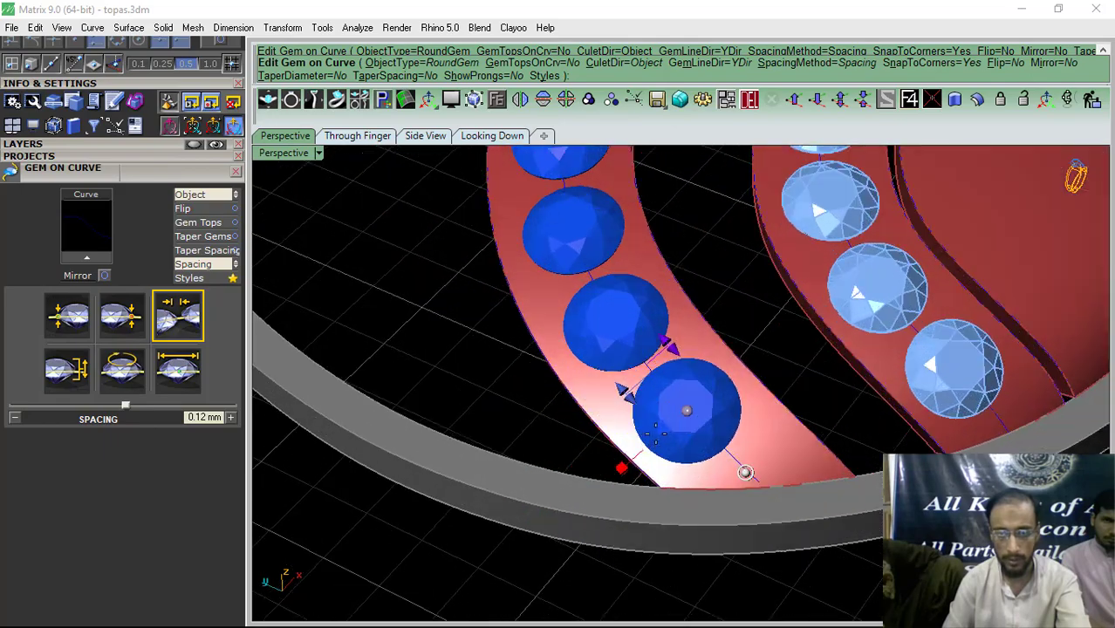
pyautogui.moveTo(689, 414); pyautogui.dragTo(691, 418)
pyautogui.scroll(-5, 692, 420)
pyautogui.moveTo(694, 420); pyautogui.dragTo(657, 514, button='right')
pyautogui.scroll(6, 650, 516)
pyautogui.moveTo(605, 428); pyautogui.dragTo(609, 445)
pyautogui.scroll(-5, 608, 446)
pyautogui.moveTo(710, 498); pyautogui.dragTo(650, 397, button='right')
pyautogui.scroll(5, 653, 394)
pyautogui.moveTo(622, 418); pyautogui.dragTo(627, 423)
pyautogui.scroll(-5, 668, 388)
pyautogui.moveTo(510, 386); pyautogui.dragTo(646, 412, button='right')
pyautogui.rightClick(647, 413)
# Step: Create Gem Cutter bodies for the whole new gem row, leaving the cutter style library without picking a style
pyautogui.click(671, 354)
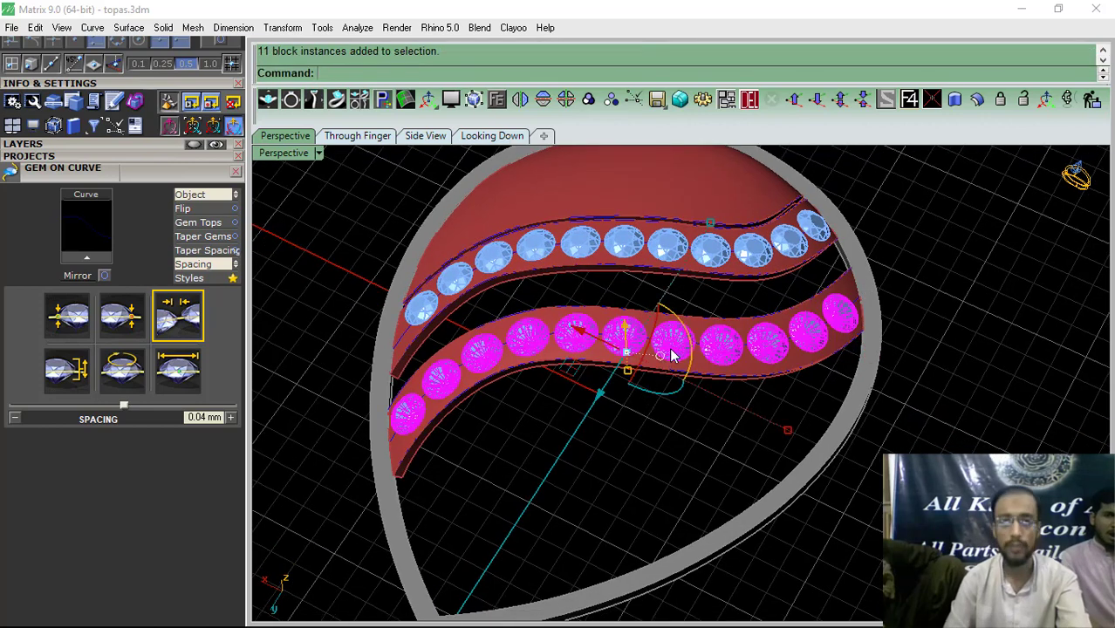
pyautogui.click(498, 98)
pyautogui.click(533, 210)
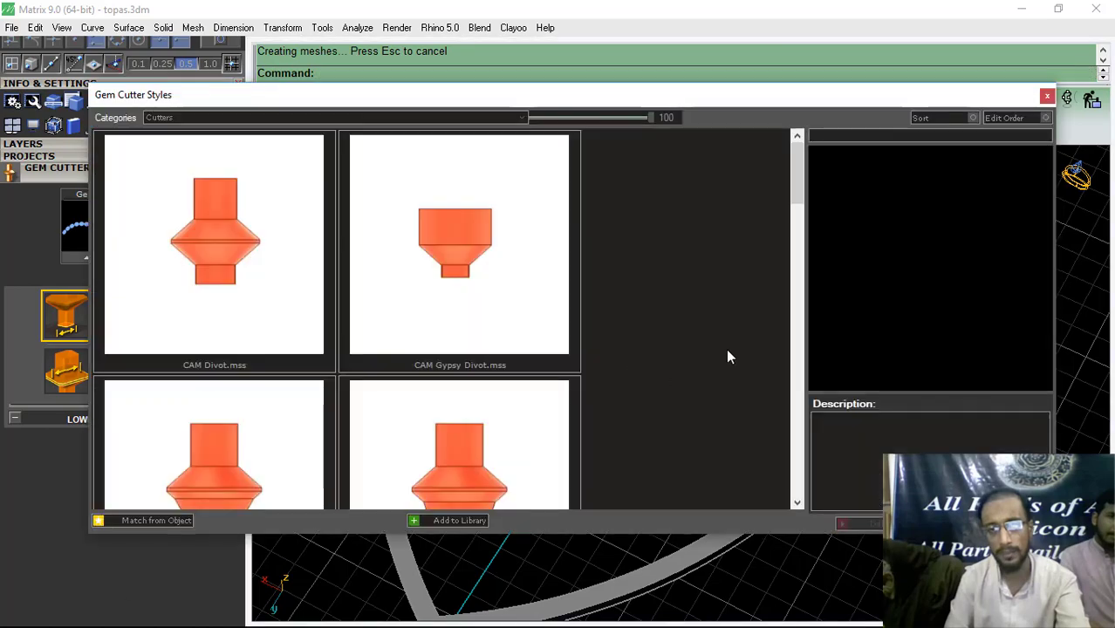
pyautogui.click(1047, 99)
pyautogui.scroll(5, 689, 296)
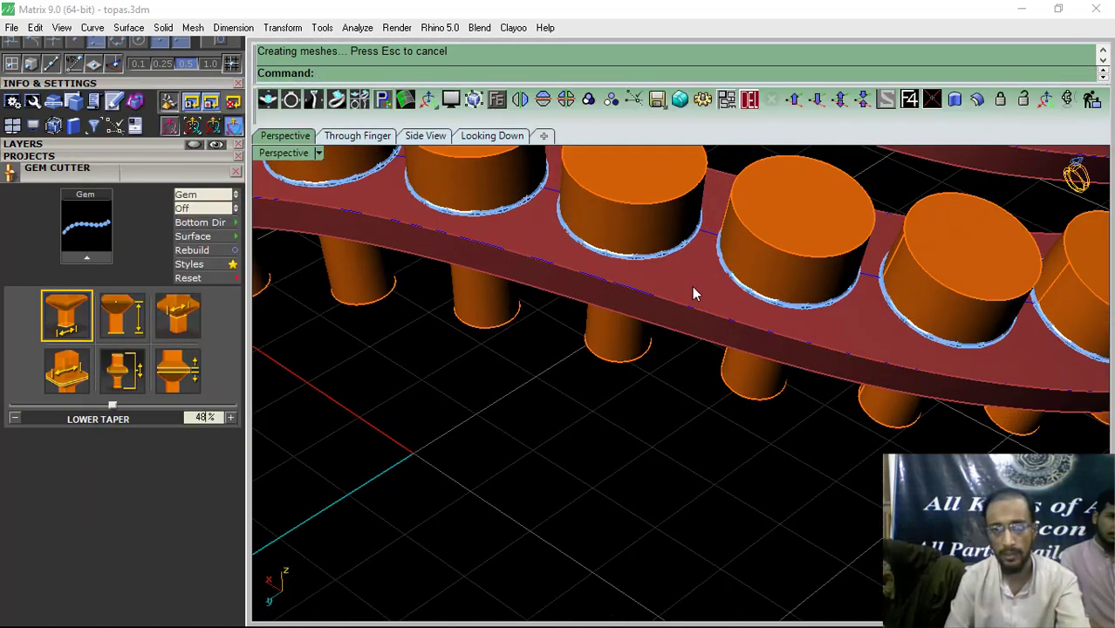
# Step: Subtract all the new gem cutters from the band with Boolean difference, and save the file
pyautogui.click(445, 216)
pyautogui.click(236, 173)
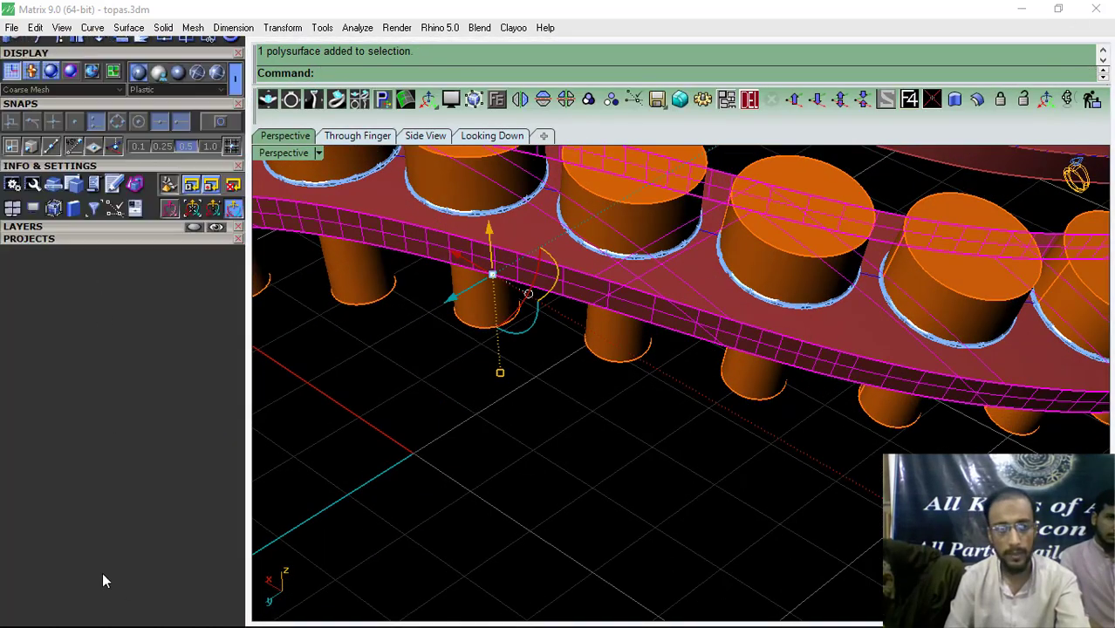
pyautogui.click(106, 187)
pyautogui.click(34, 220)
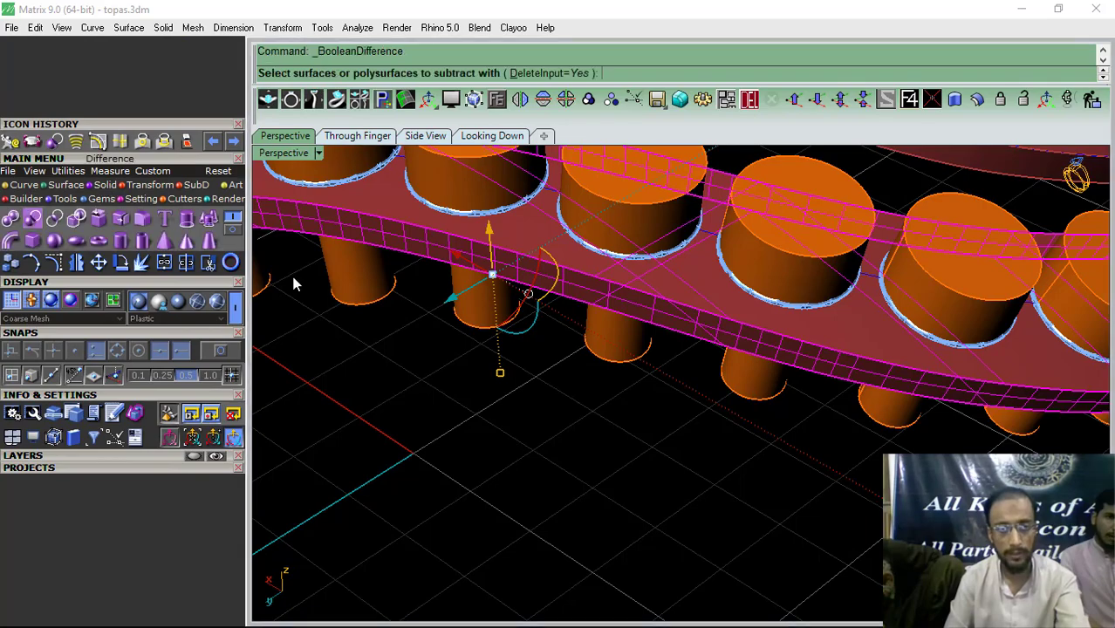
pyautogui.click(640, 199)
pyautogui.scroll(-6, 687, 374)
pyautogui.moveTo(689, 375); pyautogui.dragTo(589, 377, button='right')
pyautogui.press('Return')
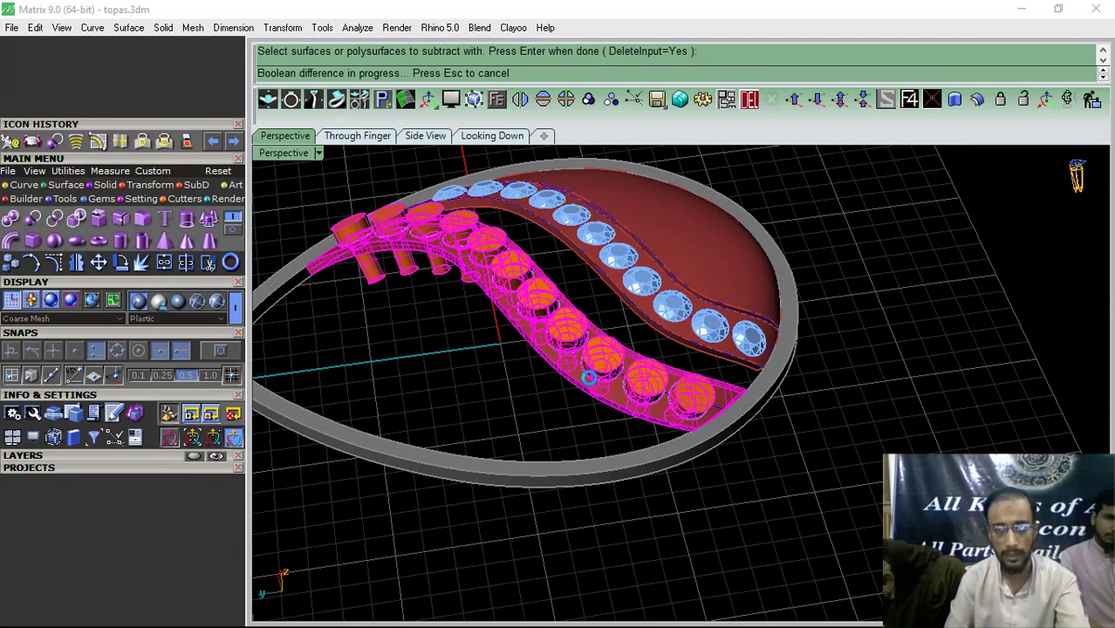
pyautogui.moveTo(510, 368); pyautogui.dragTo(663, 305, button='right')
pyautogui.scroll(-5, 663, 305)
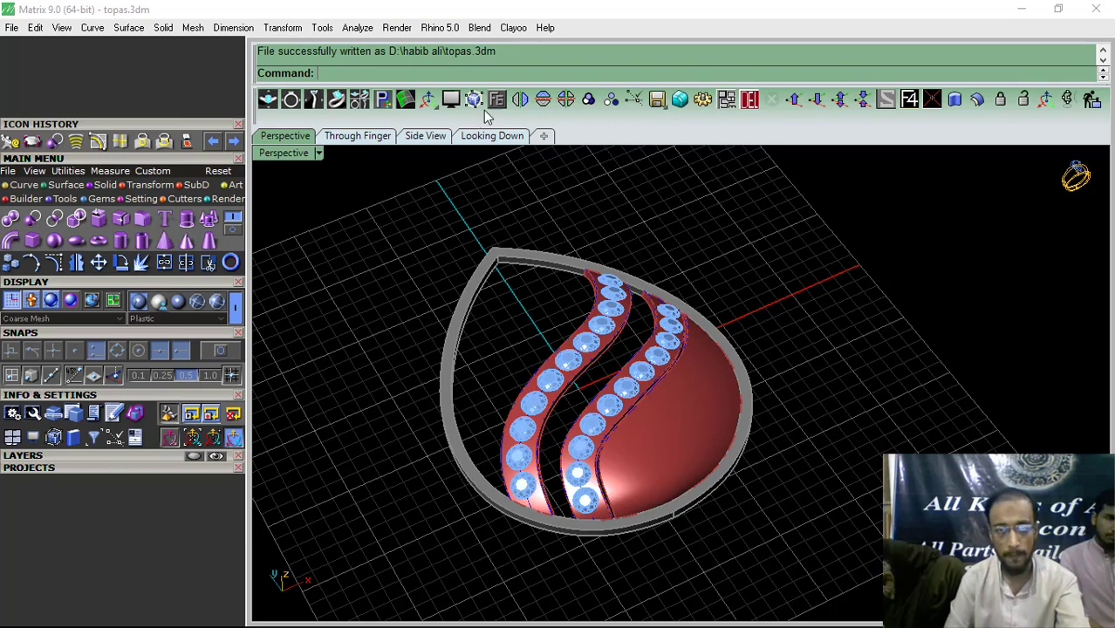
# Step: Show the reference photo on the Lights layer, compare the bands and dome with it from above, and hide the photo again
pyautogui.click(488, 135)
pyautogui.click(99, 455)
pyautogui.click(85, 472)
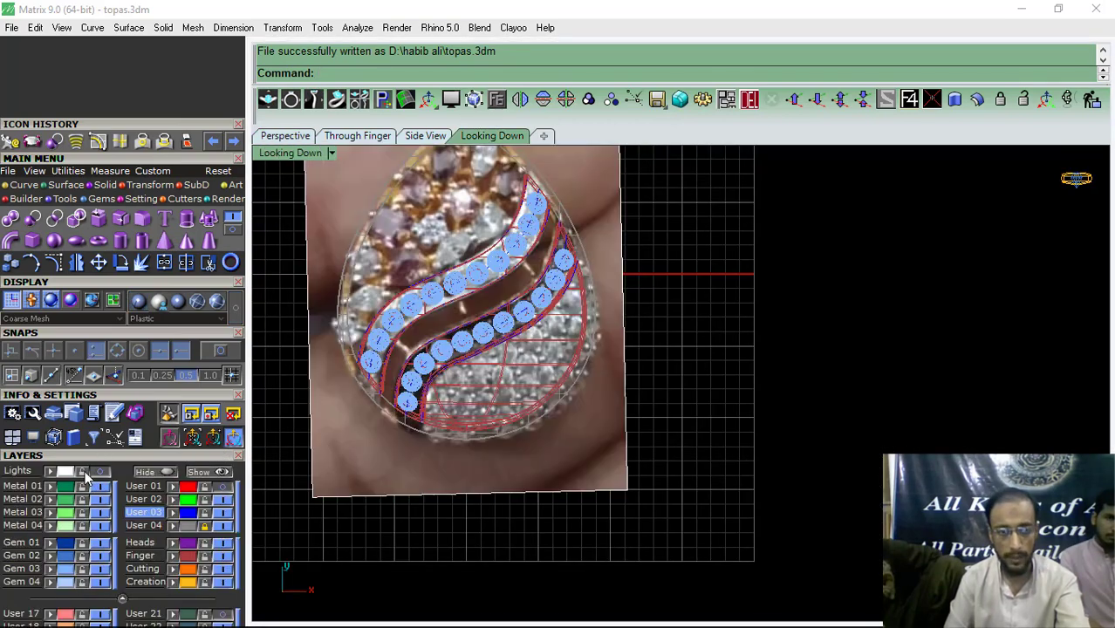
pyautogui.scroll(4, 523, 367)
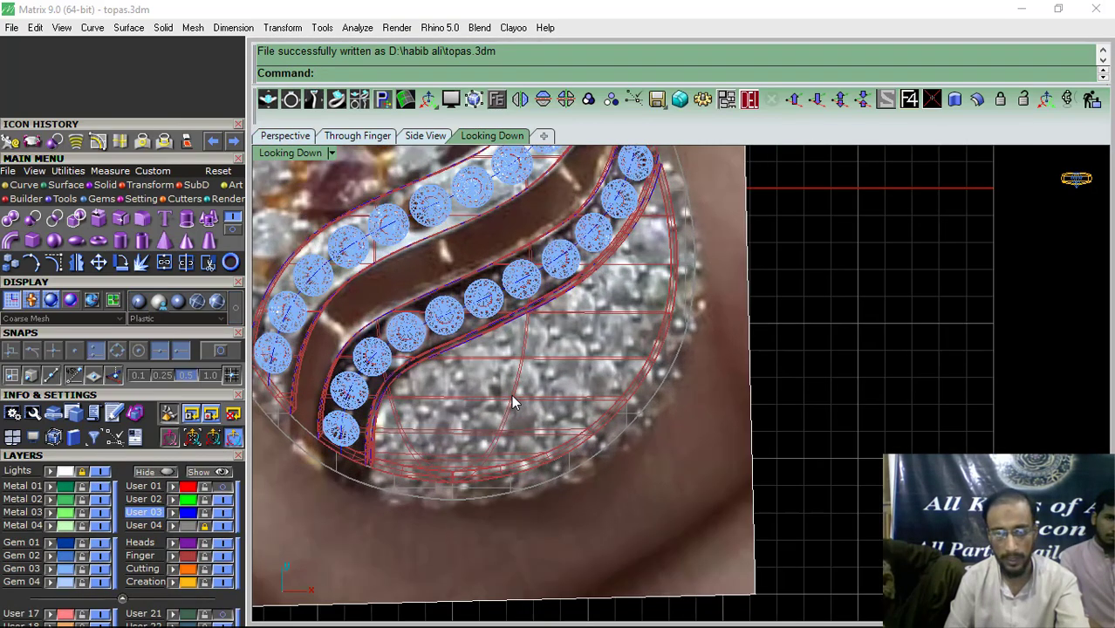
pyautogui.scroll(-1, 651, 272)
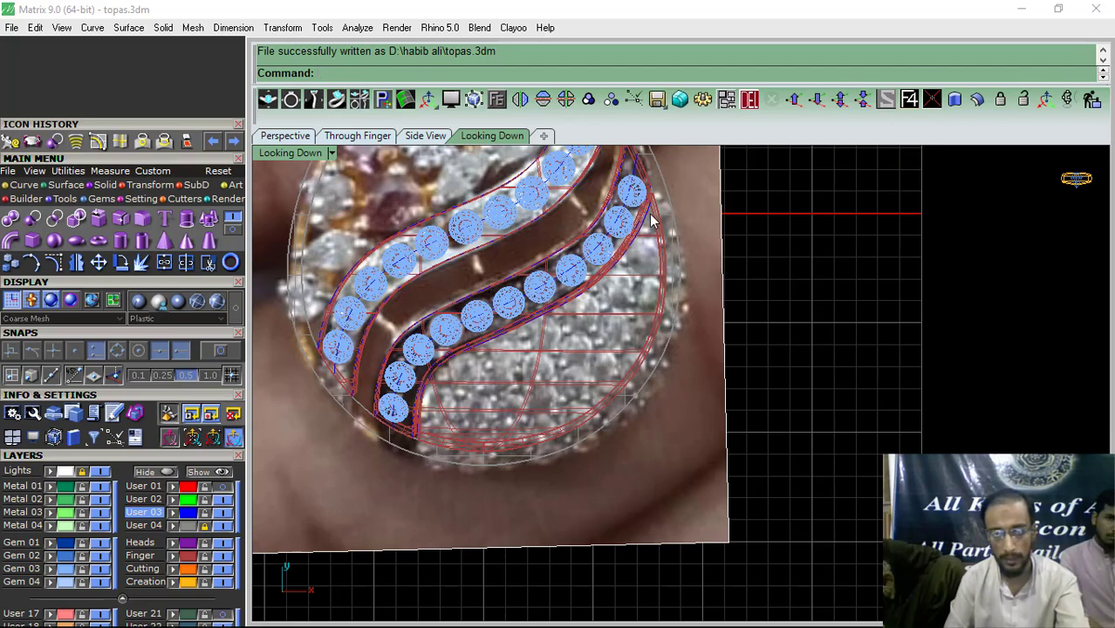
pyautogui.scroll(3, 591, 387)
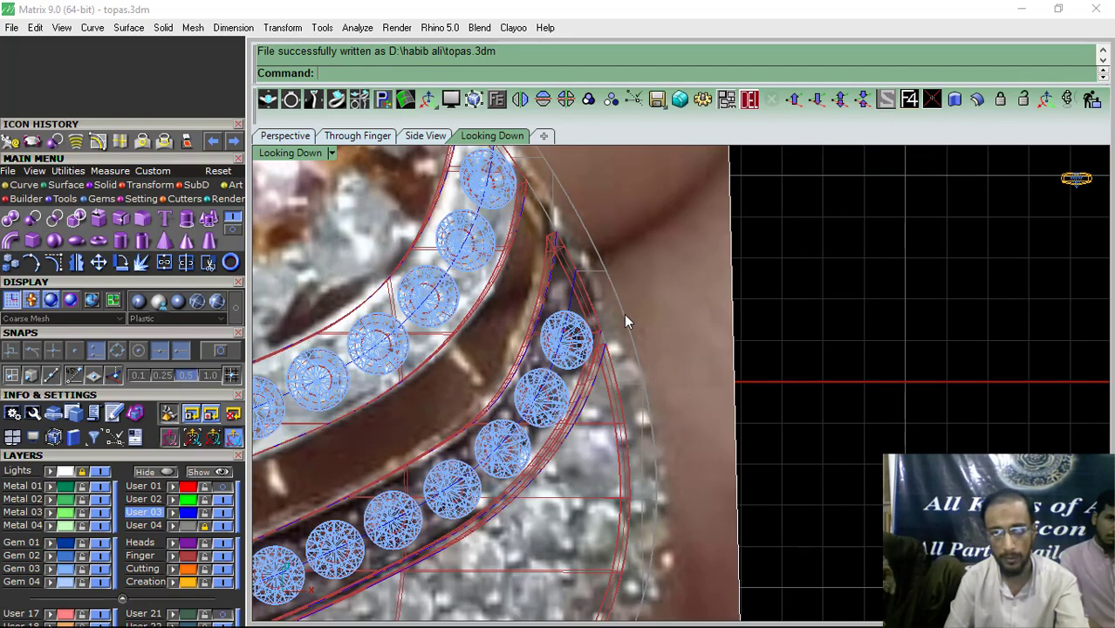
pyautogui.scroll(-3, 625, 321)
pyautogui.click(286, 137)
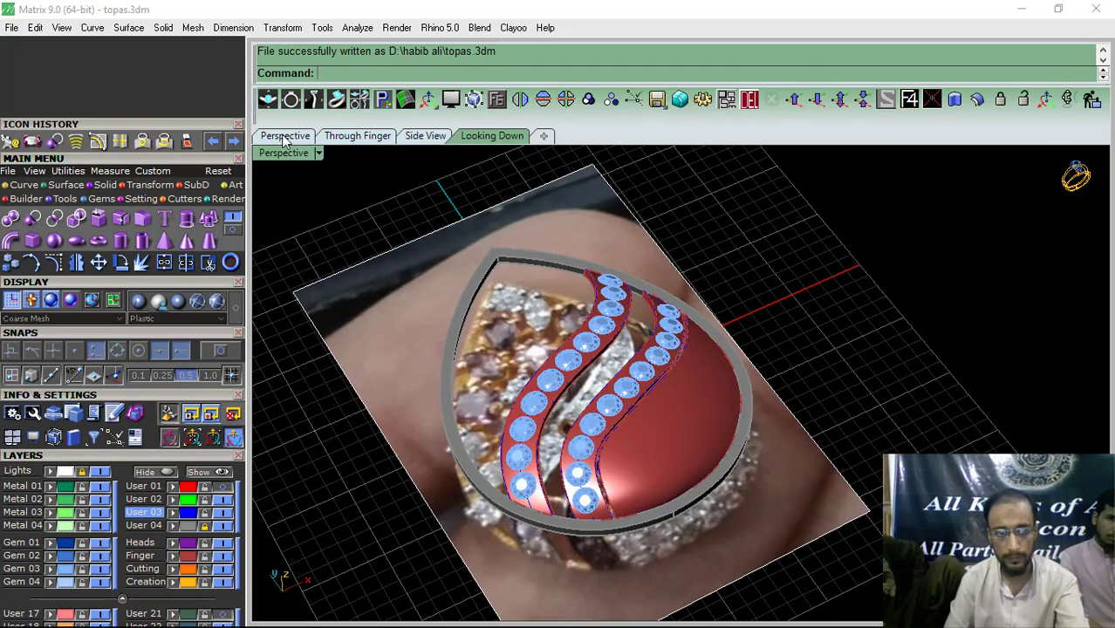
pyautogui.click(102, 472)
# Step: Examine the dome and the two gem-set bands inside the teardrop frame from several angles
pyautogui.moveTo(493, 444); pyautogui.dragTo(590, 509, button='right')
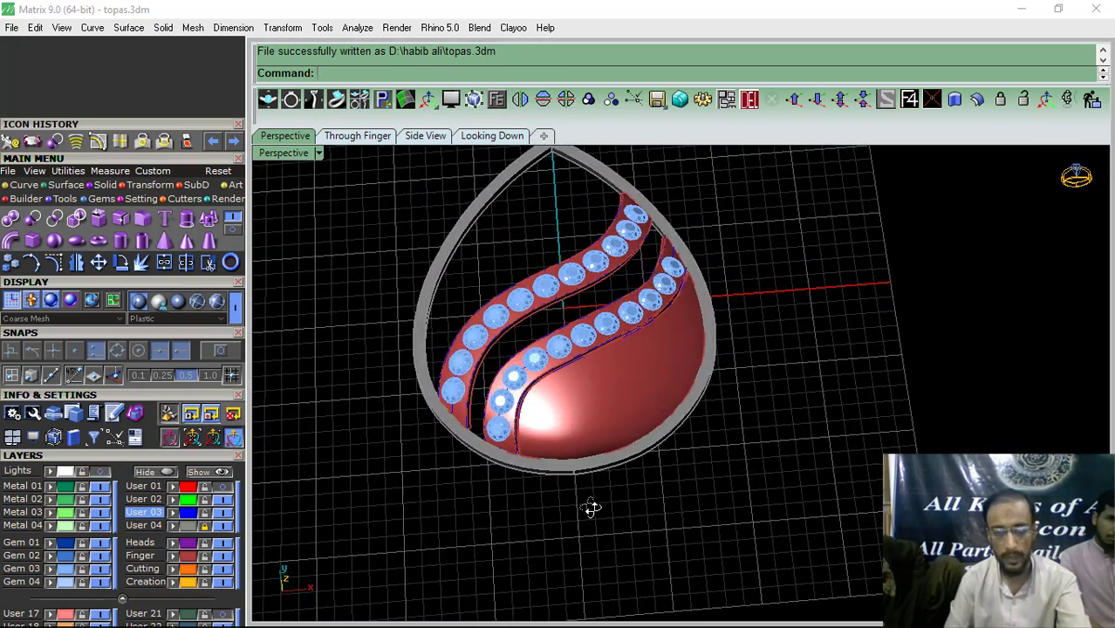
pyautogui.moveTo(379, 602)
pyautogui.moveTo(586, 459); pyautogui.dragTo(624, 360, button='right')
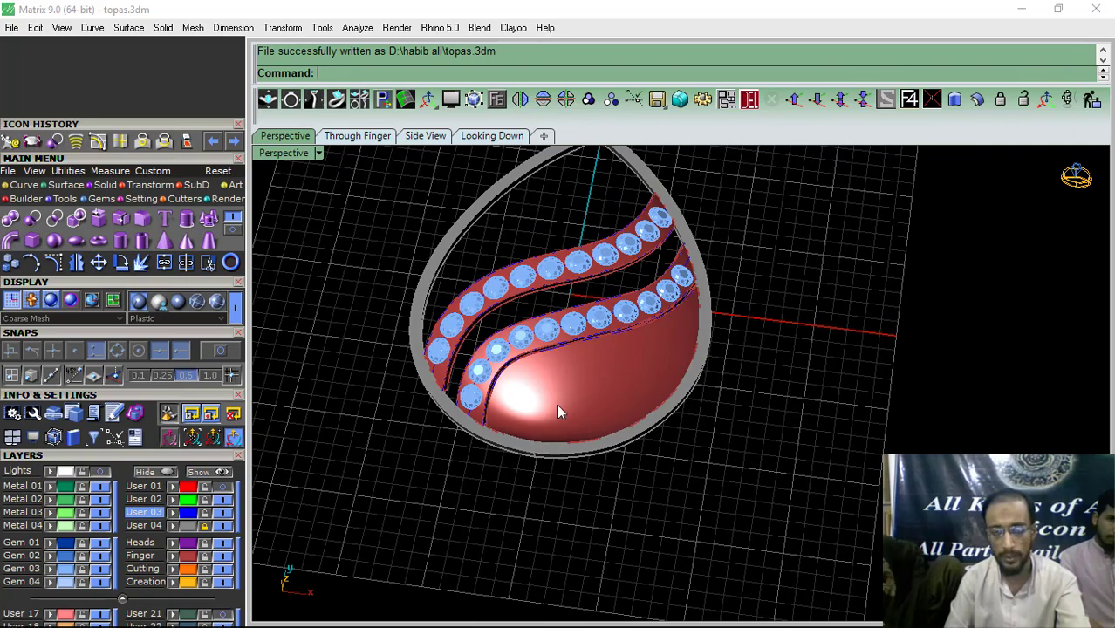
pyautogui.moveTo(465, 471); pyautogui.dragTo(550, 488, button='right')
pyautogui.click(419, 612)
pyautogui.moveTo(583, 342); pyautogui.dragTo(596, 414, button='right')
pyautogui.scroll(5, 596, 407)
pyautogui.scroll(2, 594, 406)
pyautogui.click(594, 406)
pyautogui.scroll(-5, 681, 436)
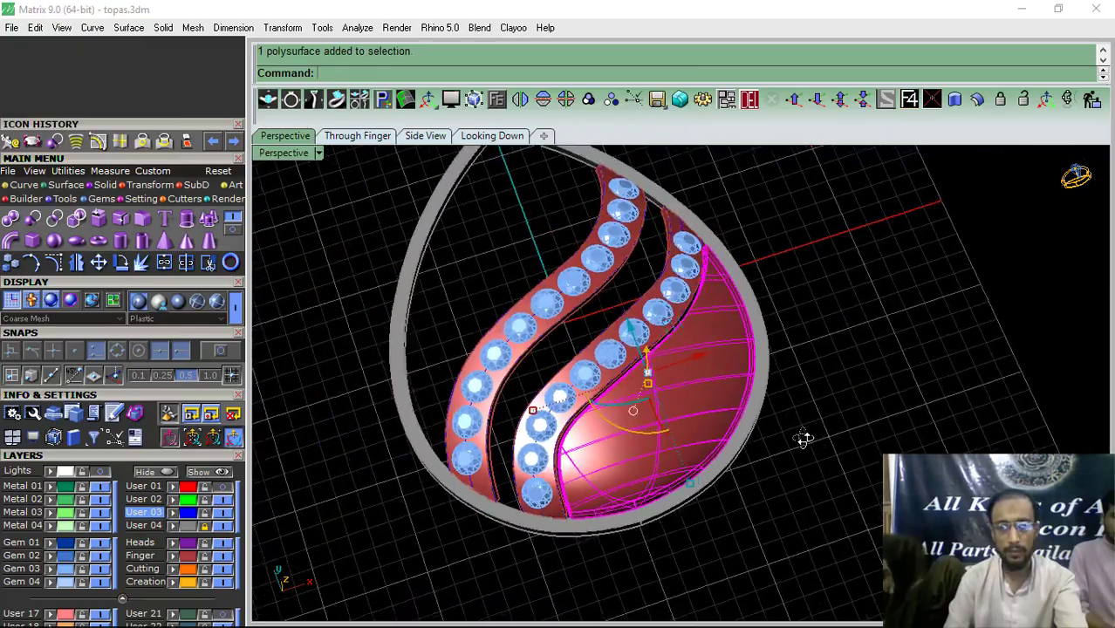
pyautogui.moveTo(804, 438); pyautogui.dragTo(646, 464, button='right')
pyautogui.moveTo(716, 490); pyautogui.dragTo(504, 476, button='right')
pyautogui.click(460, 480)
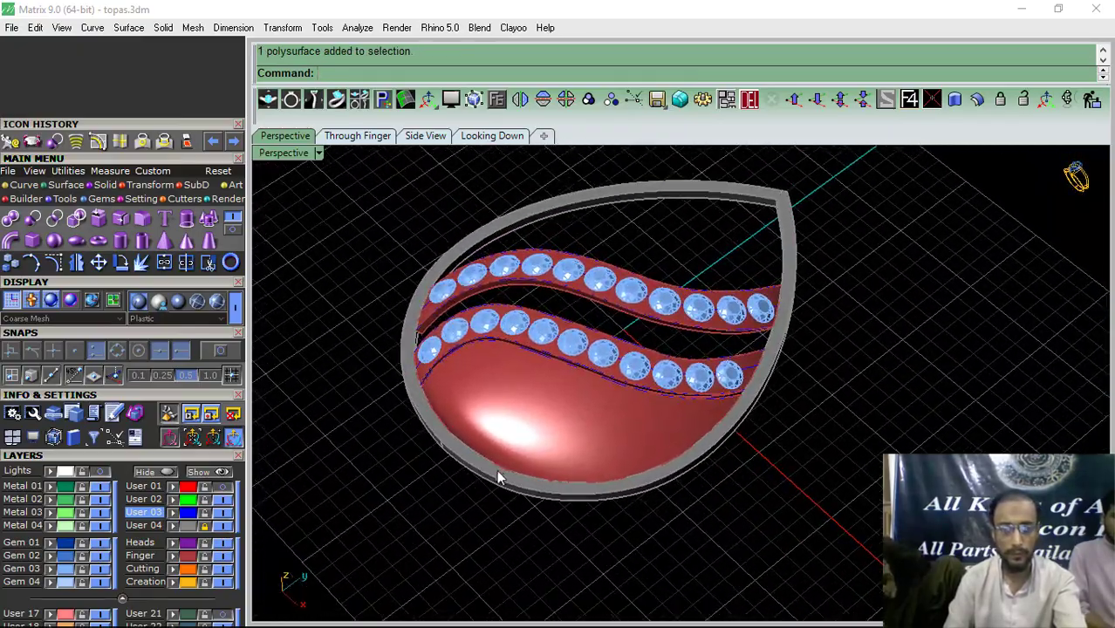
# Step: Show the reference photo in the Looking Down view with its Lights layer locked, and hide the User 04 layer
pyautogui.click(484, 137)
pyautogui.click(83, 473)
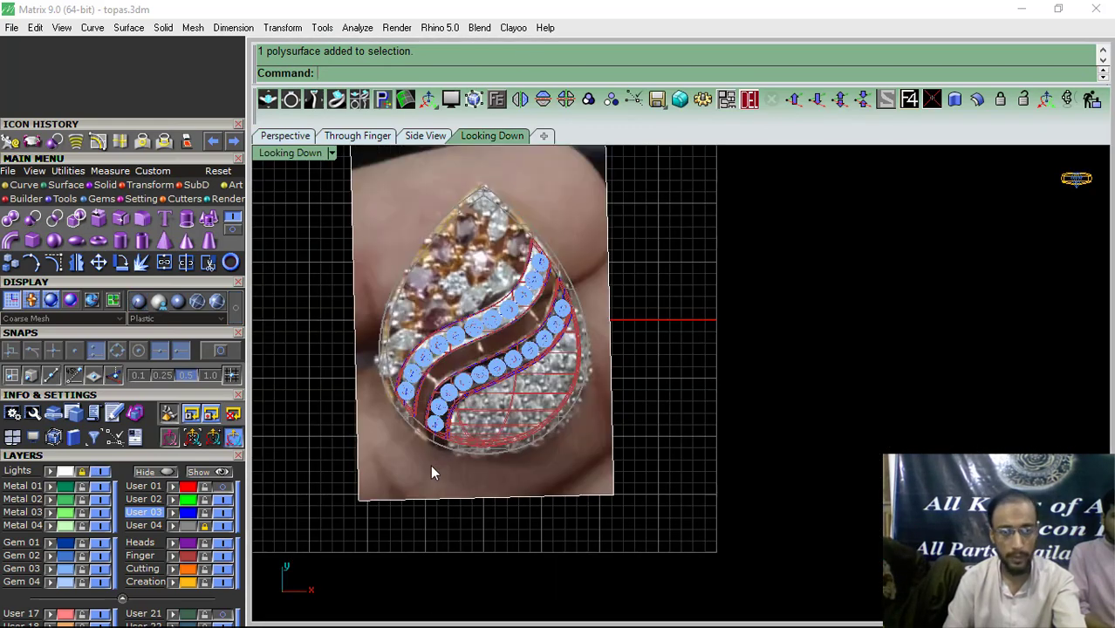
pyautogui.scroll(6, 467, 454)
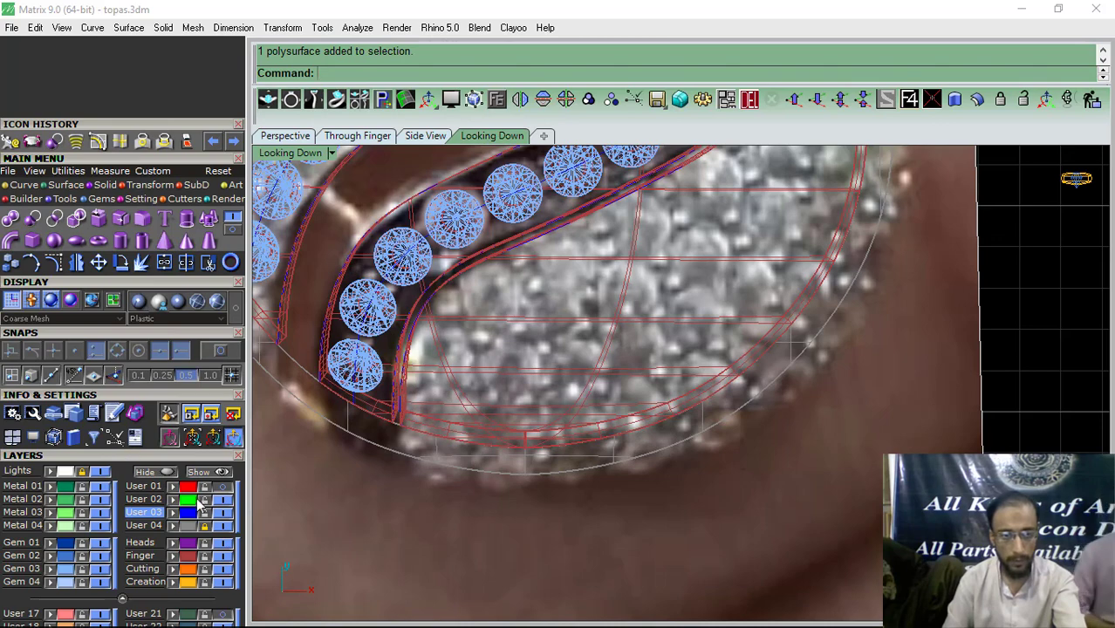
pyautogui.scroll(-5, 533, 454)
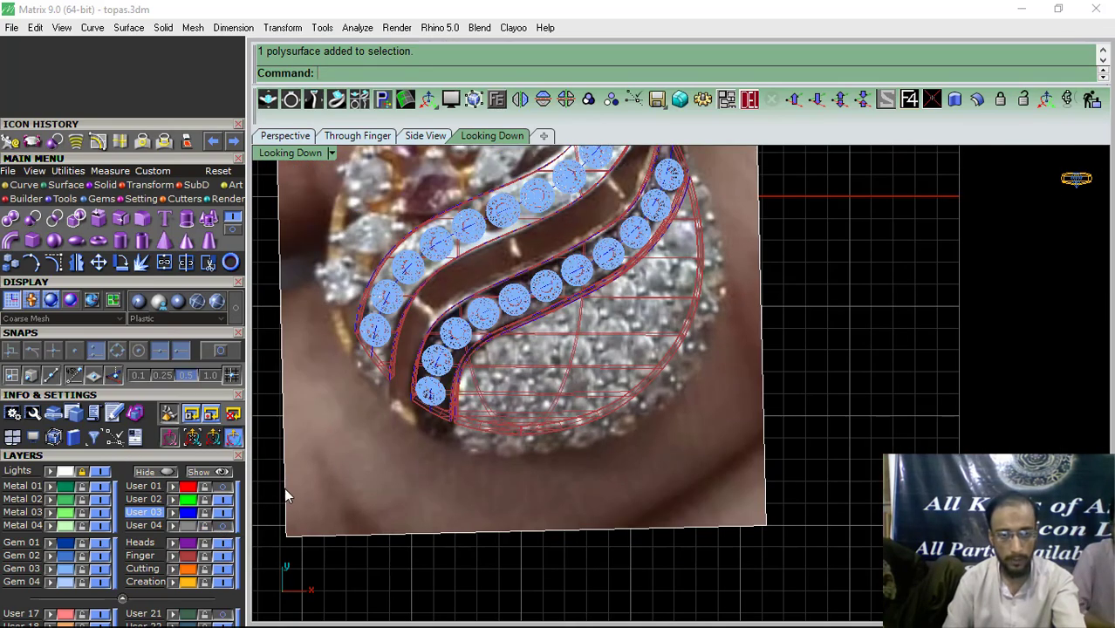
# Step: Show the User 04 layer again and examine the frame, gem-set bands and dome against the reference photo from above and in perspective
pyautogui.click(224, 528)
pyautogui.moveTo(418, 195); pyautogui.dragTo(424, 239, button='right')
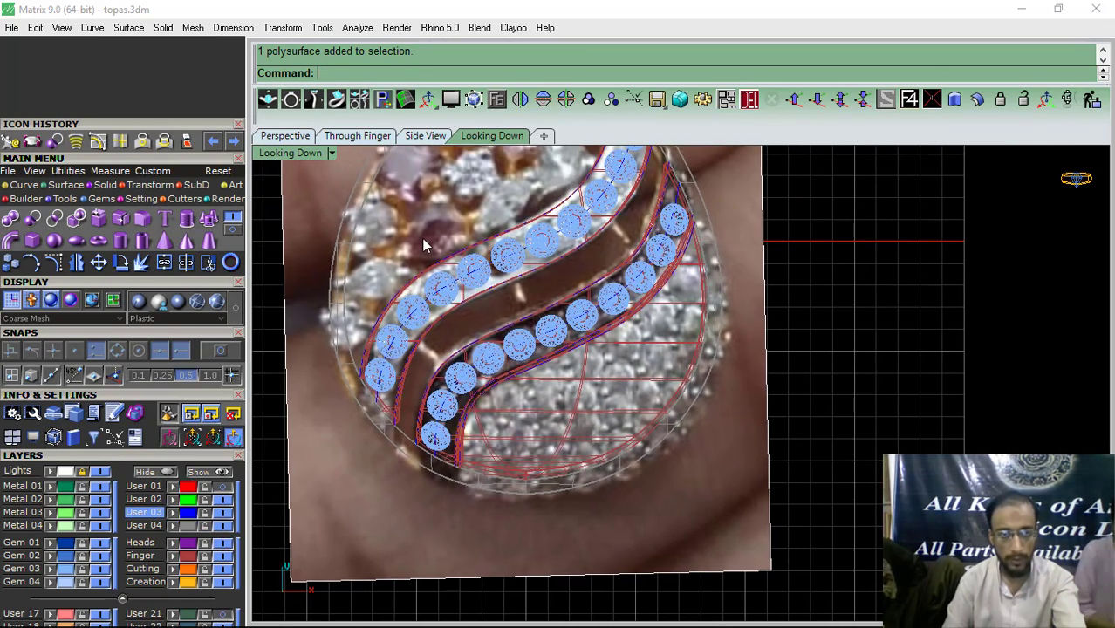
pyautogui.click(286, 136)
pyautogui.moveTo(604, 328); pyautogui.dragTo(664, 475, button='right')
pyautogui.click(491, 136)
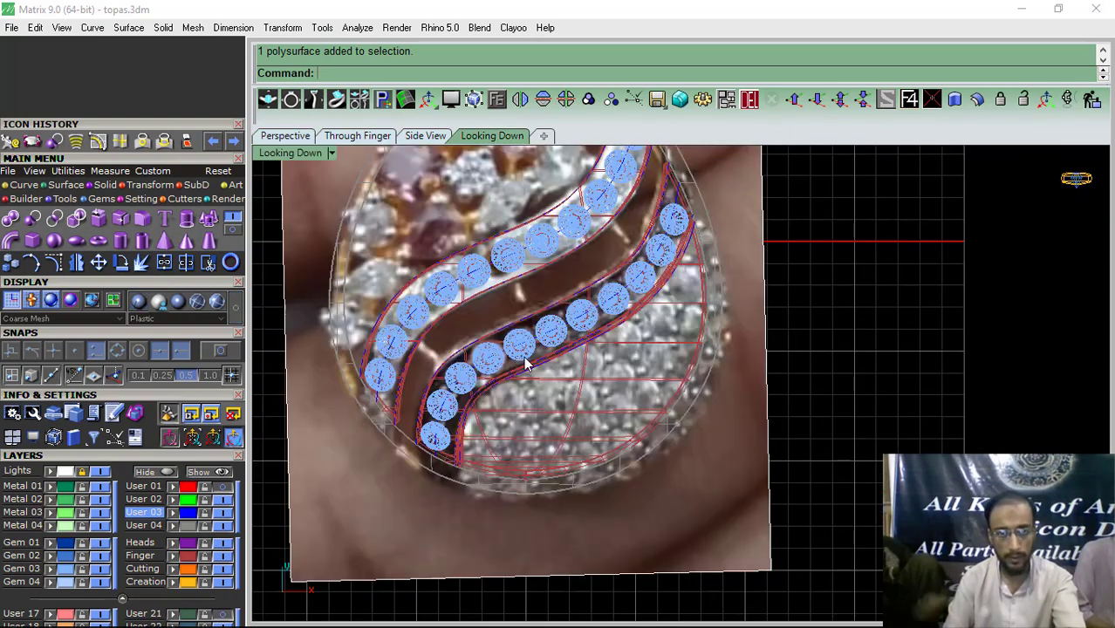
pyautogui.click(280, 138)
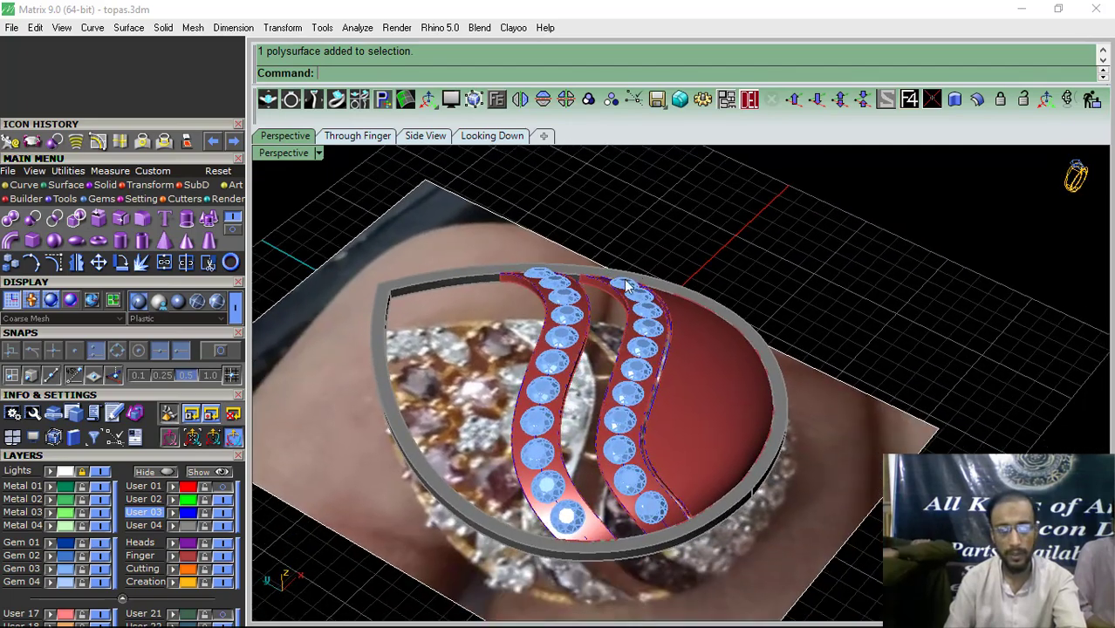
pyautogui.moveTo(632, 486); pyautogui.dragTo(532, 466, button='right')
pyautogui.scroll(8, 531, 466)
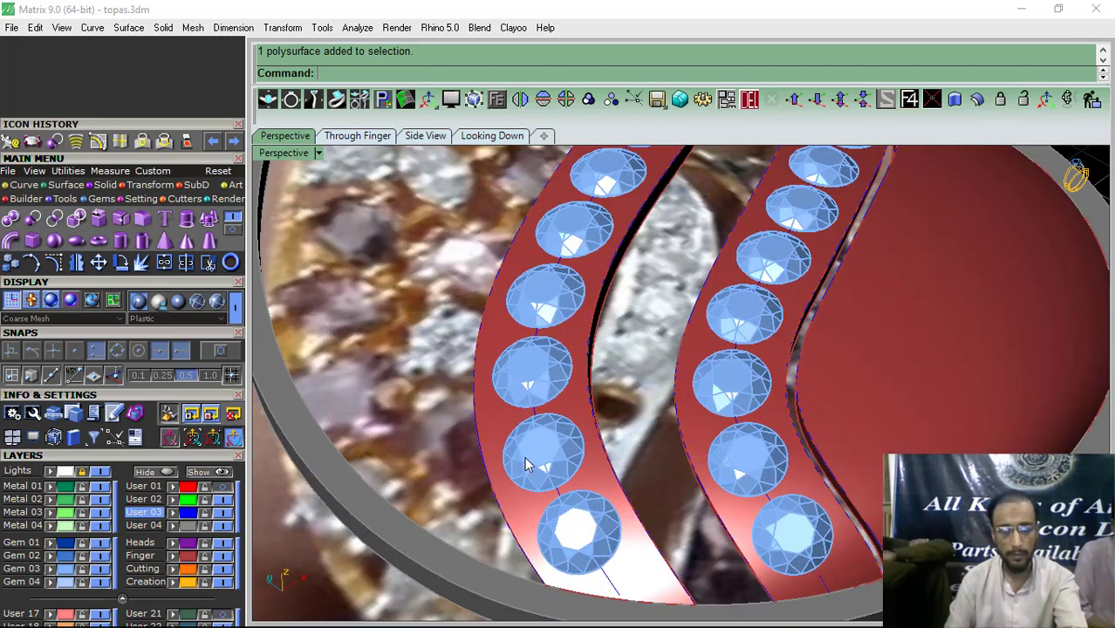
pyautogui.scroll(-6, 579, 436)
pyautogui.moveTo(729, 401); pyautogui.dragTo(670, 493, button='right')
pyautogui.click(604, 460)
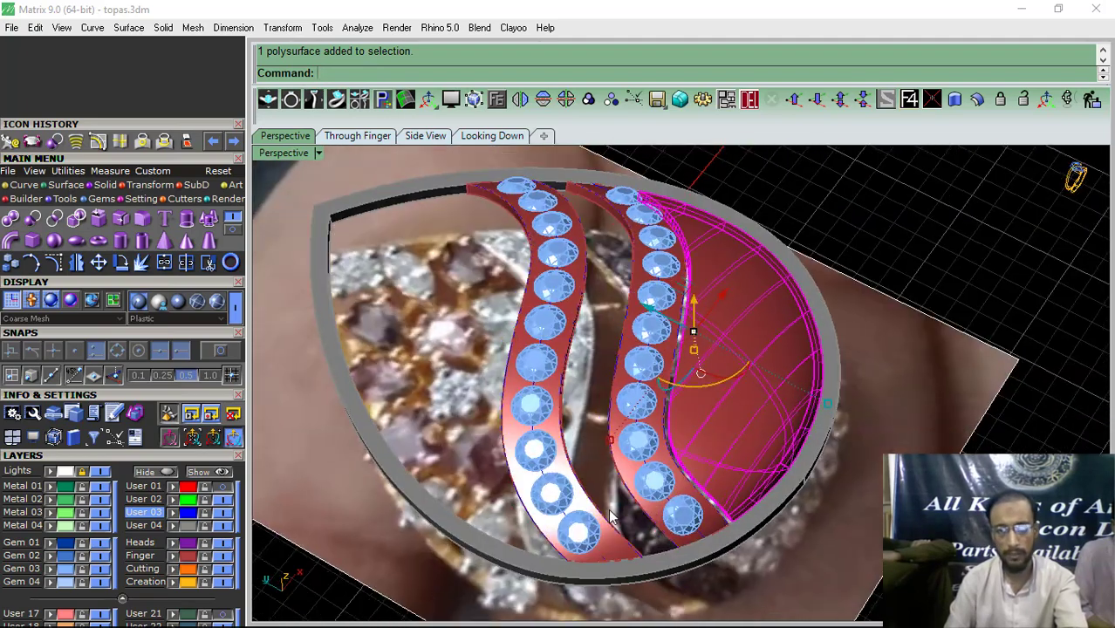
pyautogui.moveTo(583, 515); pyautogui.dragTo(595, 491, button='right')
pyautogui.scroll(5, 610, 484)
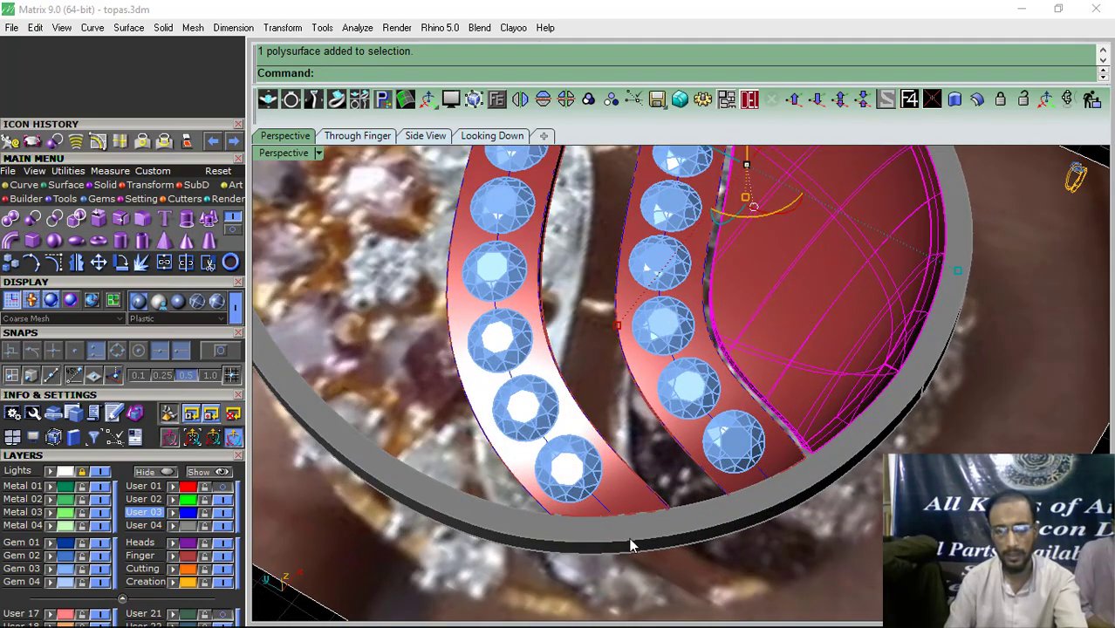
# Step: Delete the round gems from both curved bands
pyautogui.click(576, 482)
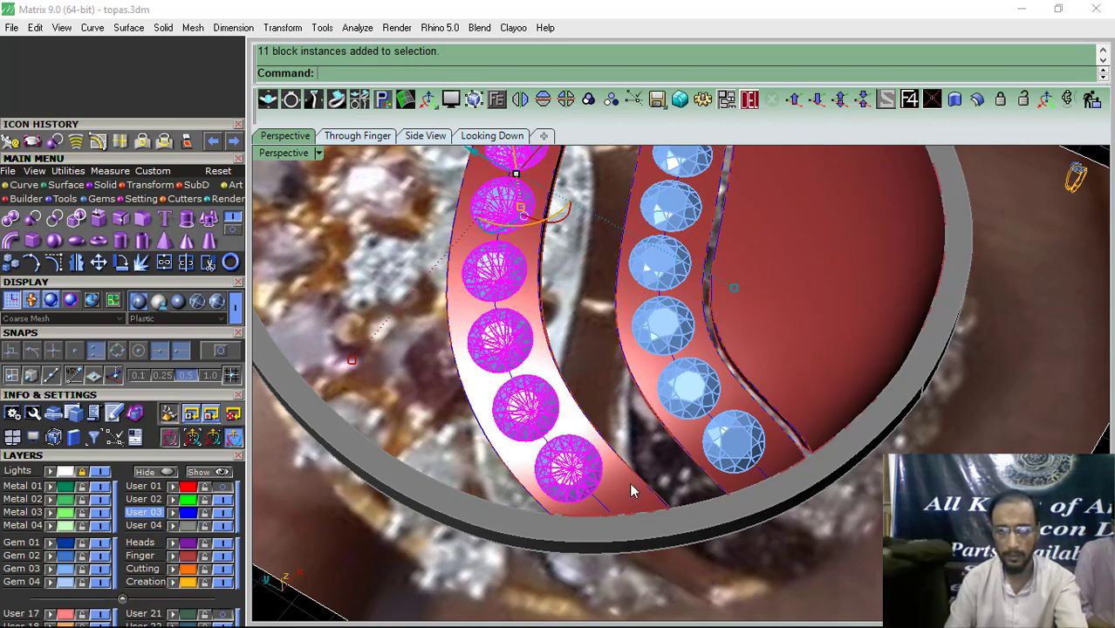
pyautogui.keyDown('shift'); pyautogui.click(663, 339); pyautogui.keyUp('shift')
pyautogui.click(748, 101)
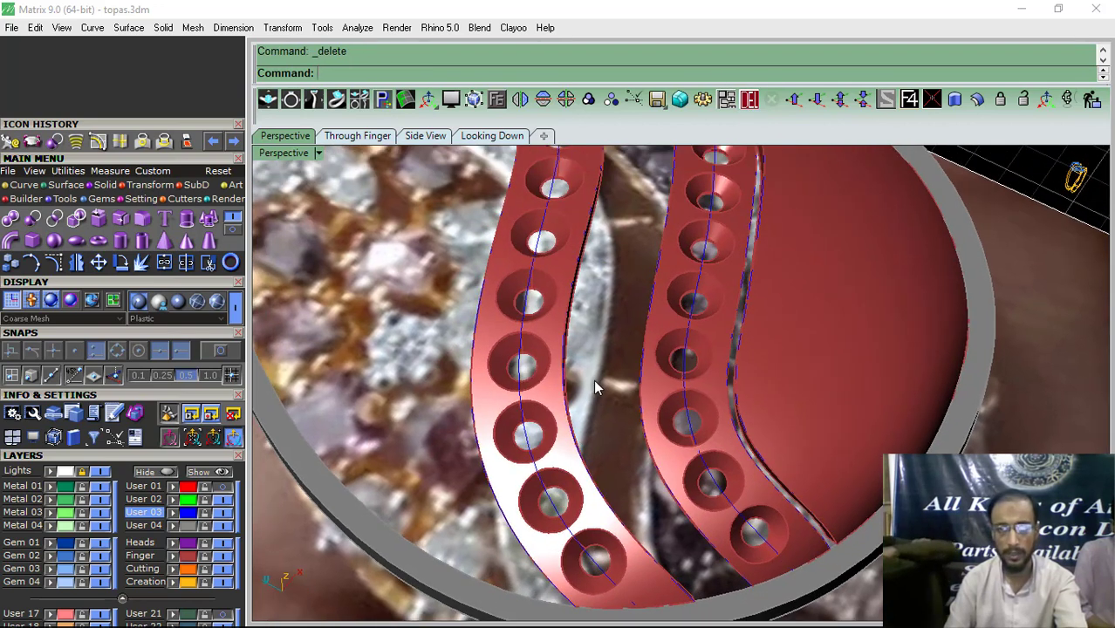
# Step: Remove all the gem seat holes from both curved bands by deleting their hole edges with the All option
pyautogui.write('Delete')
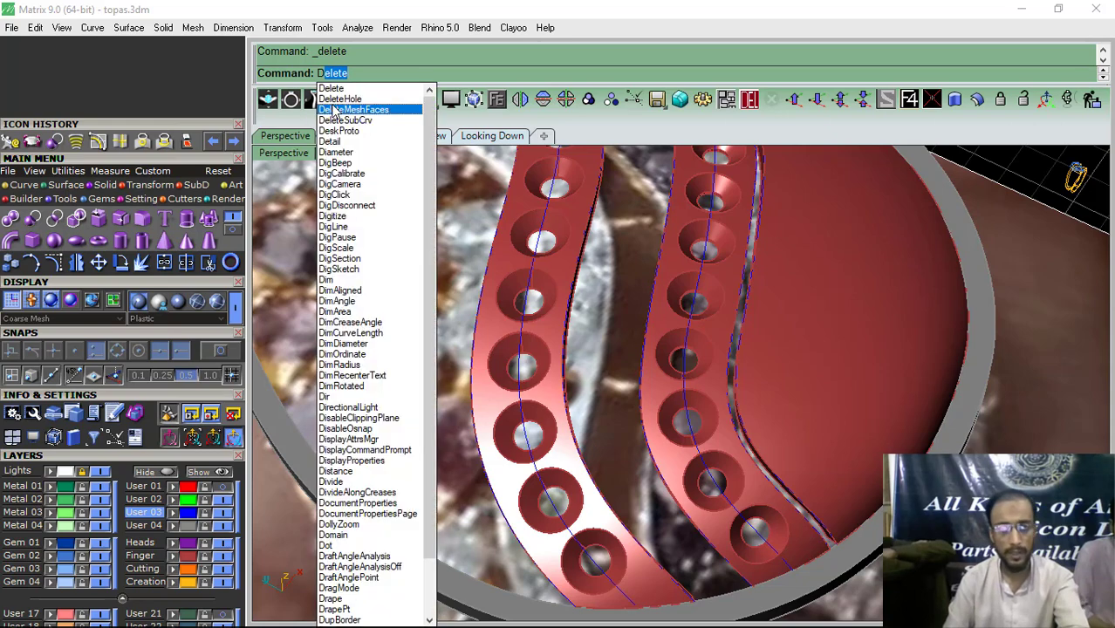
pyautogui.click(336, 110)
pyautogui.click(513, 276)
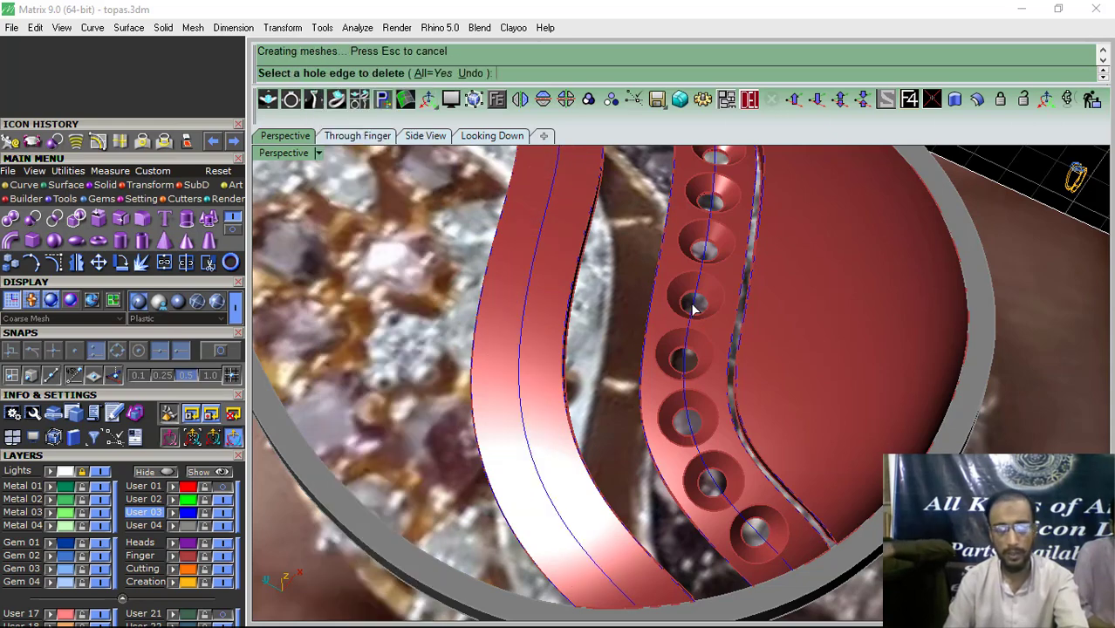
pyautogui.click(680, 277)
pyautogui.rightClick(541, 390)
pyautogui.scroll(-6, 541, 390)
pyautogui.moveTo(543, 390); pyautogui.dragTo(598, 350, button='right')
pyautogui.scroll(5, 599, 349)
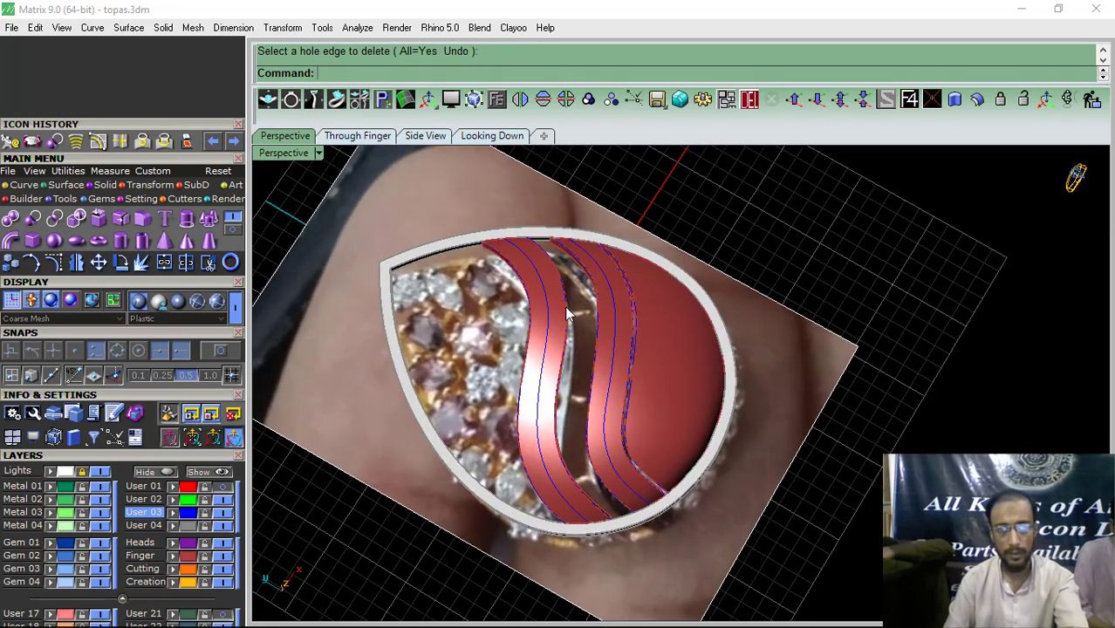
# Step: In the Looking Down view, align the gumball with the slant of the upper band and stretch the band lengthwise to the frame
pyautogui.click(551, 306)
pyautogui.click(490, 137)
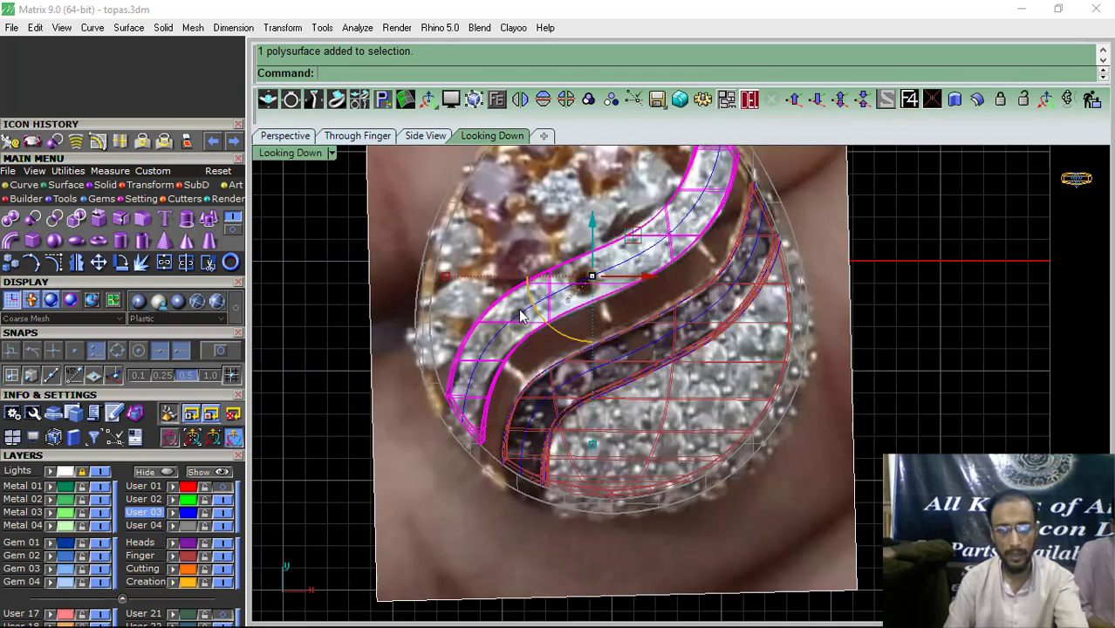
pyautogui.moveTo(577, 339)
pyautogui.keyDown('ctrl'); pyautogui.mouseDown()
pyautogui.moveTo(614, 335)
pyautogui.moveTo(585, 334)
pyautogui.mouseUp(); pyautogui.keyUp('ctrl')
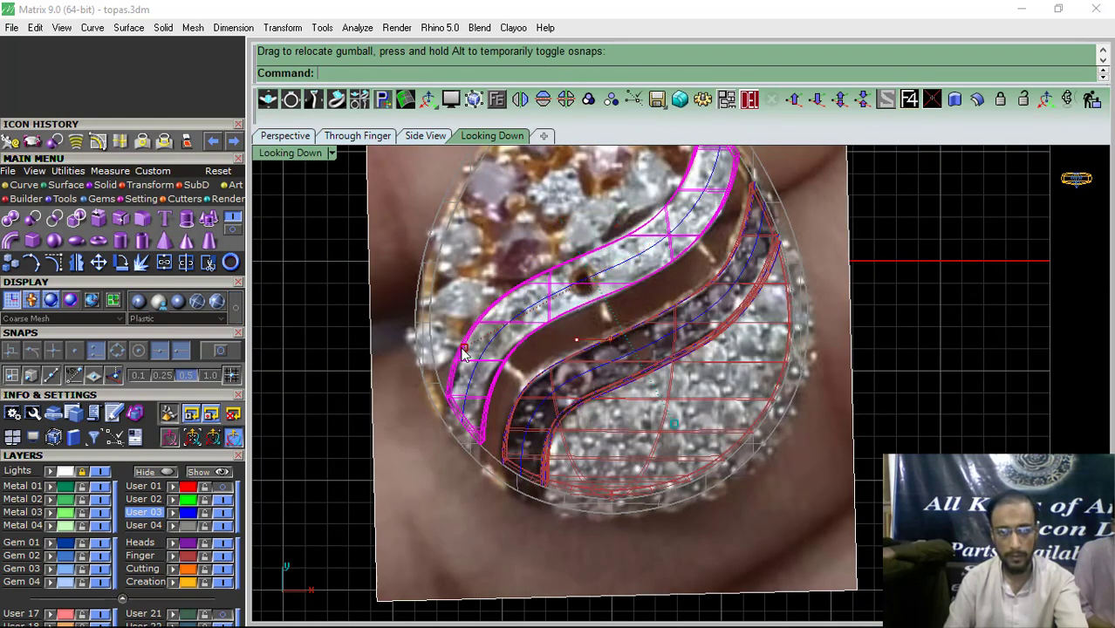
pyautogui.moveTo(463, 352); pyautogui.dragTo(455, 355)
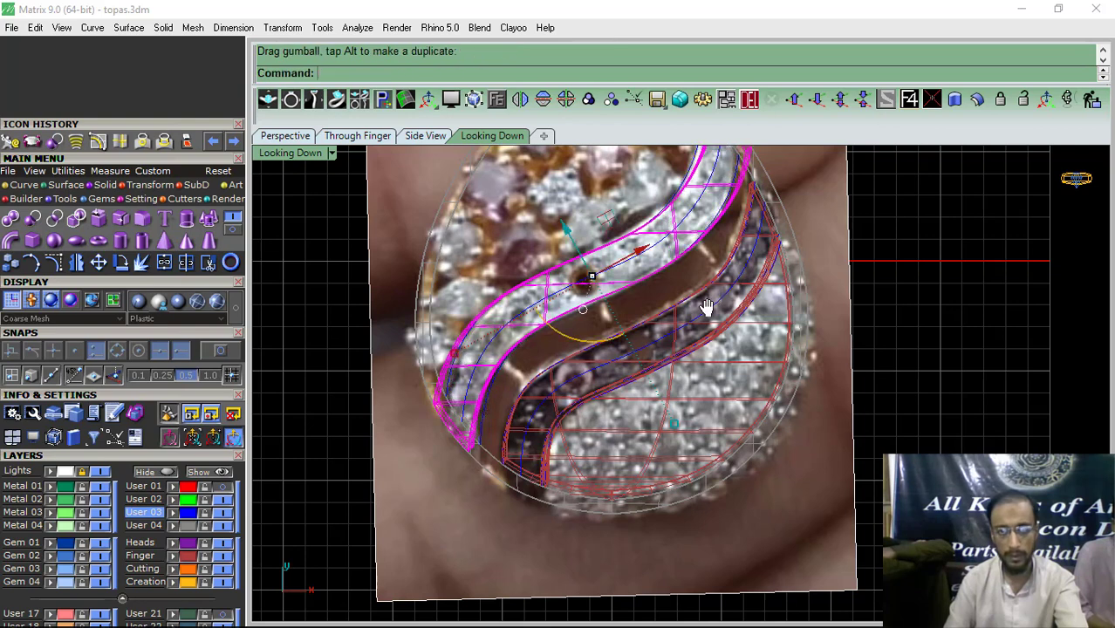
pyautogui.moveTo(712, 295); pyautogui.dragTo(680, 348, button='right')
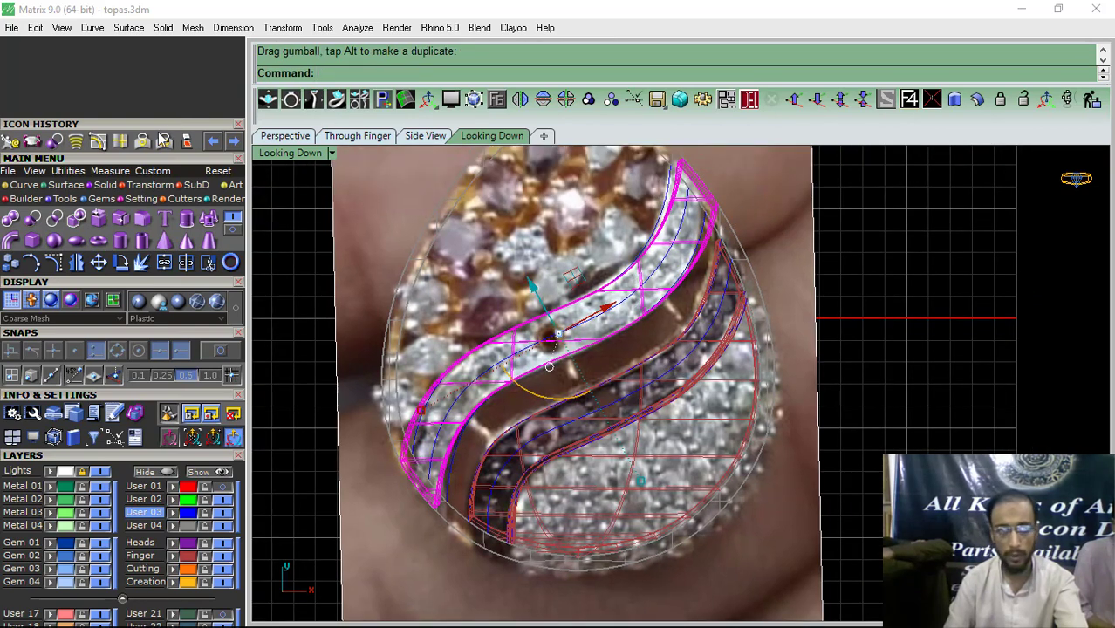
# Step: Try to bend the upper end of the stretched band with the Bend tool
pyautogui.click(142, 189)
pyautogui.click(164, 222)
pyautogui.moveTo(674, 269); pyautogui.dragTo(646, 329, button='right')
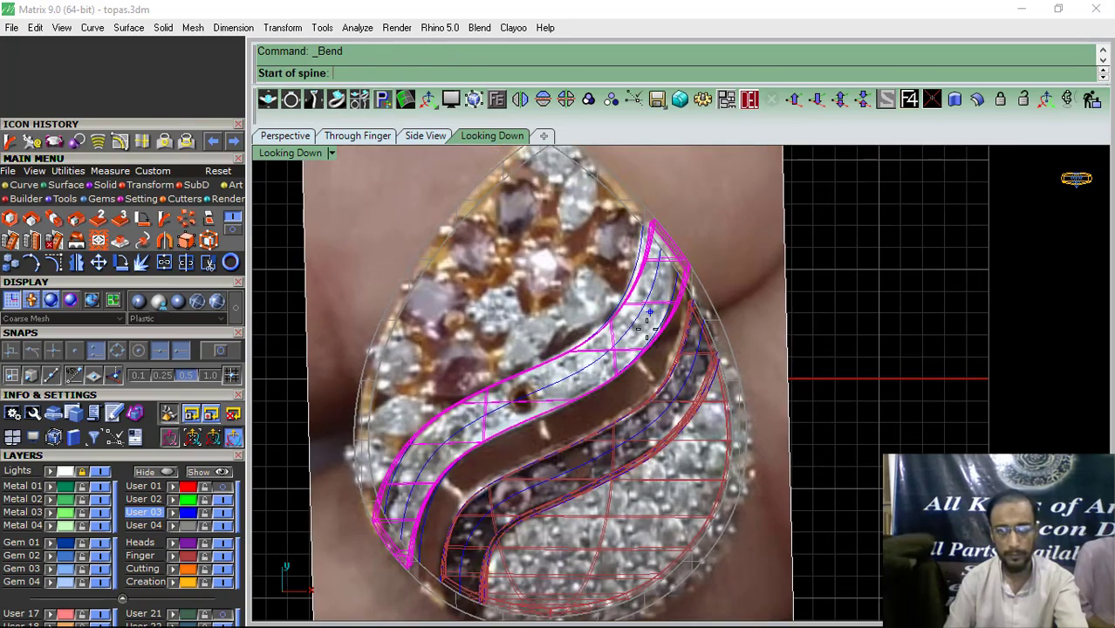
pyautogui.click(629, 329)
pyautogui.scroll(5, 672, 240)
pyautogui.click(684, 226)
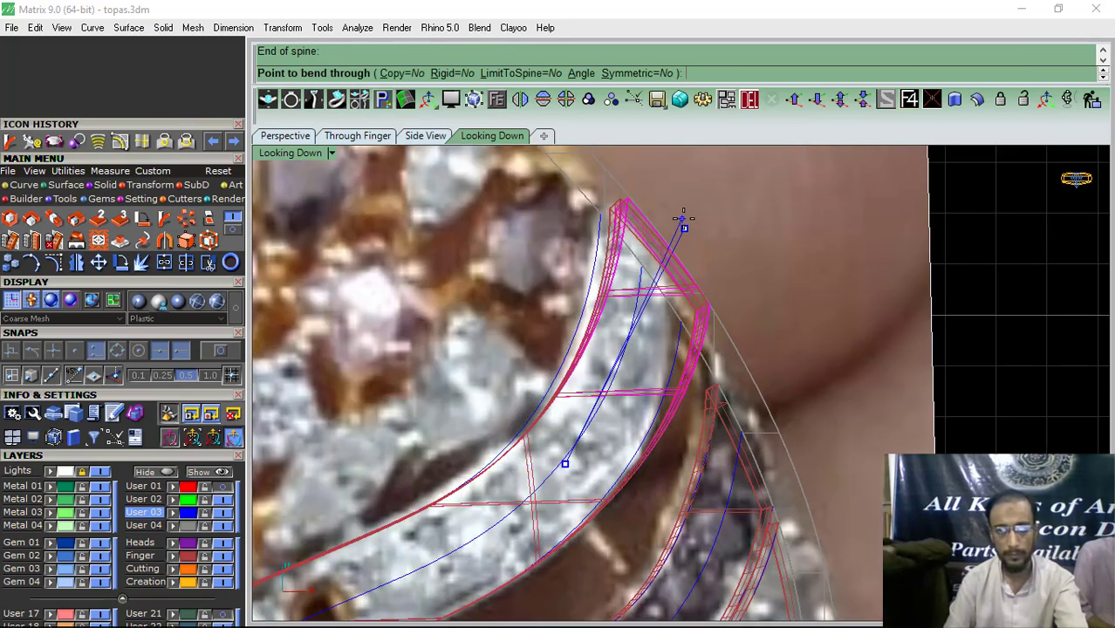
pyautogui.click(686, 223)
pyautogui.hotkey('ctrl', 'z')
pyautogui.scroll(-5, 493, 353)
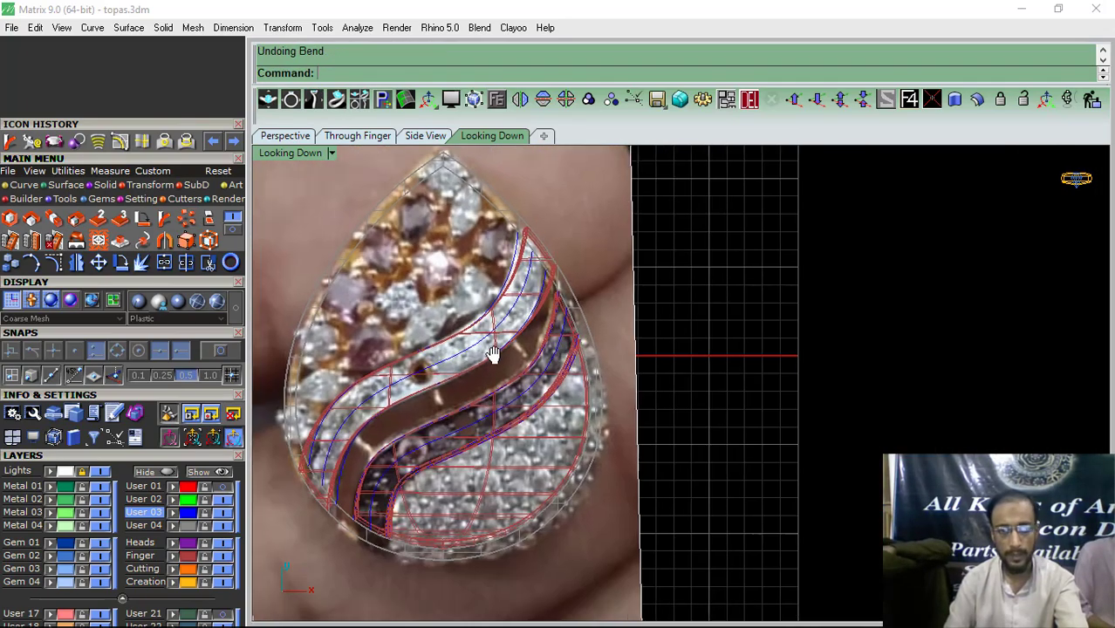
# Step: Start a Cage Edit on the lower band with a bounding-box cage in CPlane coordinates and a global editing region
pyautogui.scroll(3, 493, 353)
pyautogui.click(468, 342)
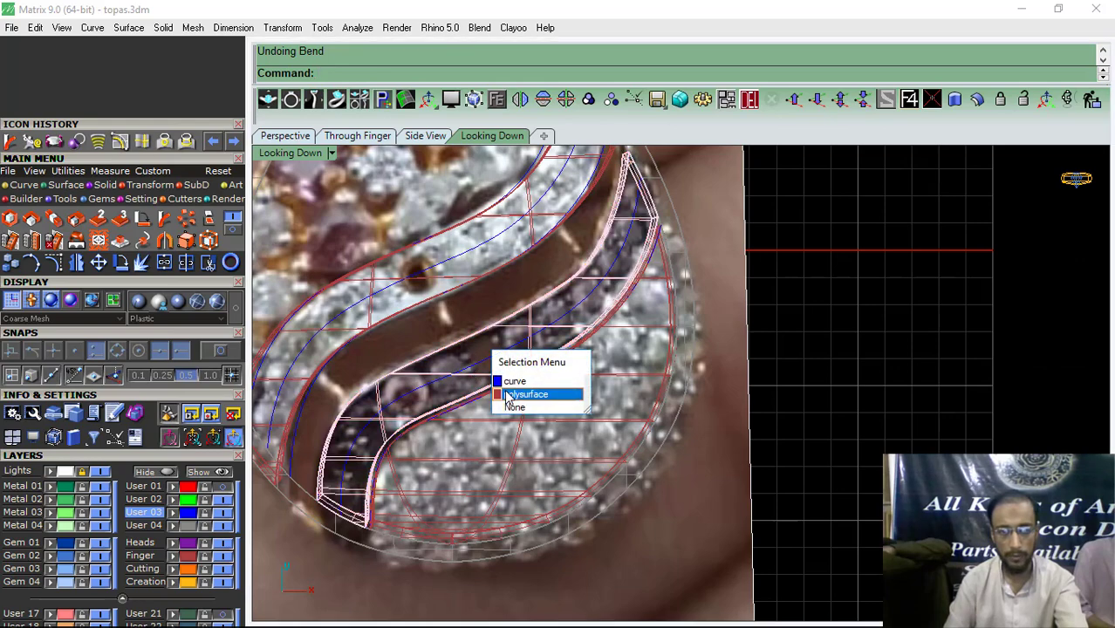
pyautogui.click(526, 395)
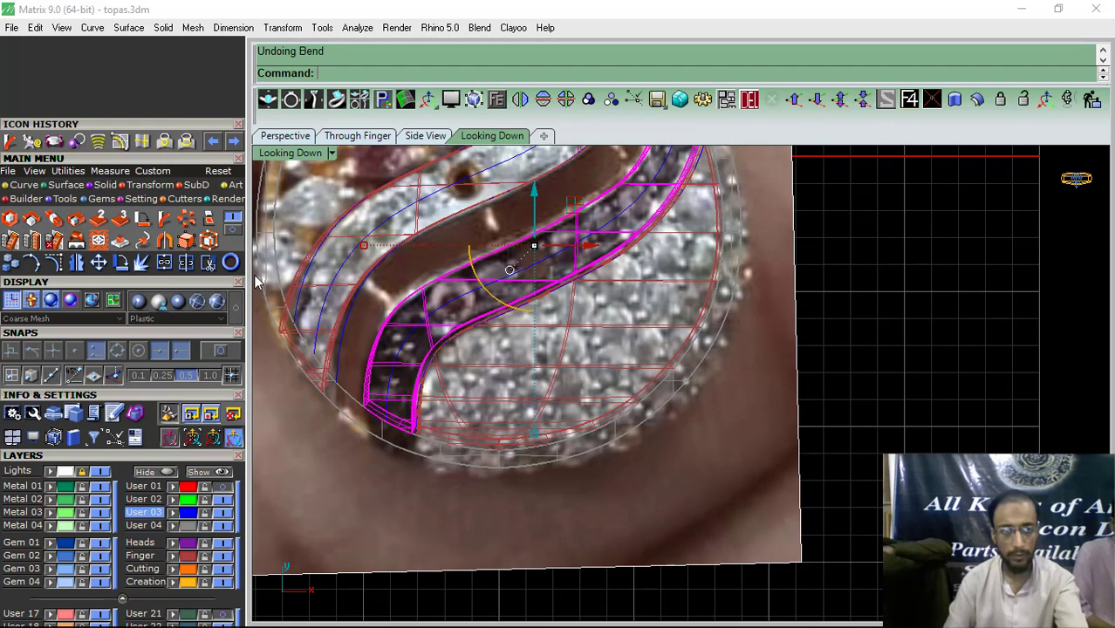
pyautogui.click(209, 240)
pyautogui.click(406, 73)
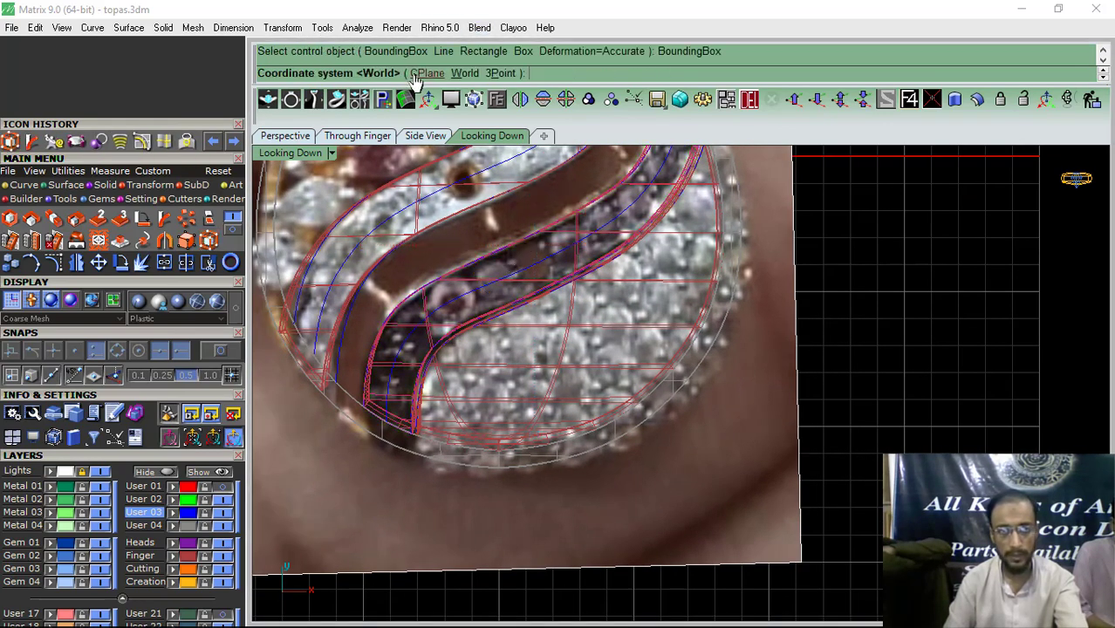
pyautogui.press('Return')
pyautogui.press('Return')
pyautogui.scroll(6, 453, 417)
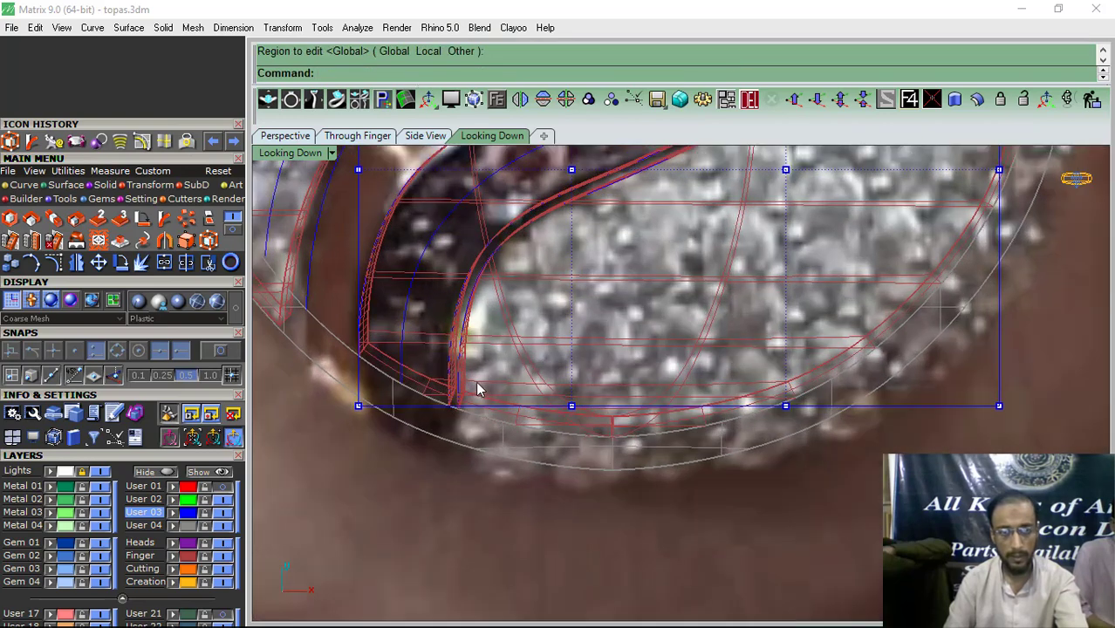
# Step: Move only the lower-left corner cage points outward so the lower band's bottom end reaches into the teardrop frame
pyautogui.moveTo(472, 383); pyautogui.dragTo(354, 454)
pyautogui.hotkey('ctrl', 'z')
pyautogui.moveTo(472, 539); pyautogui.dragTo(353, 420)
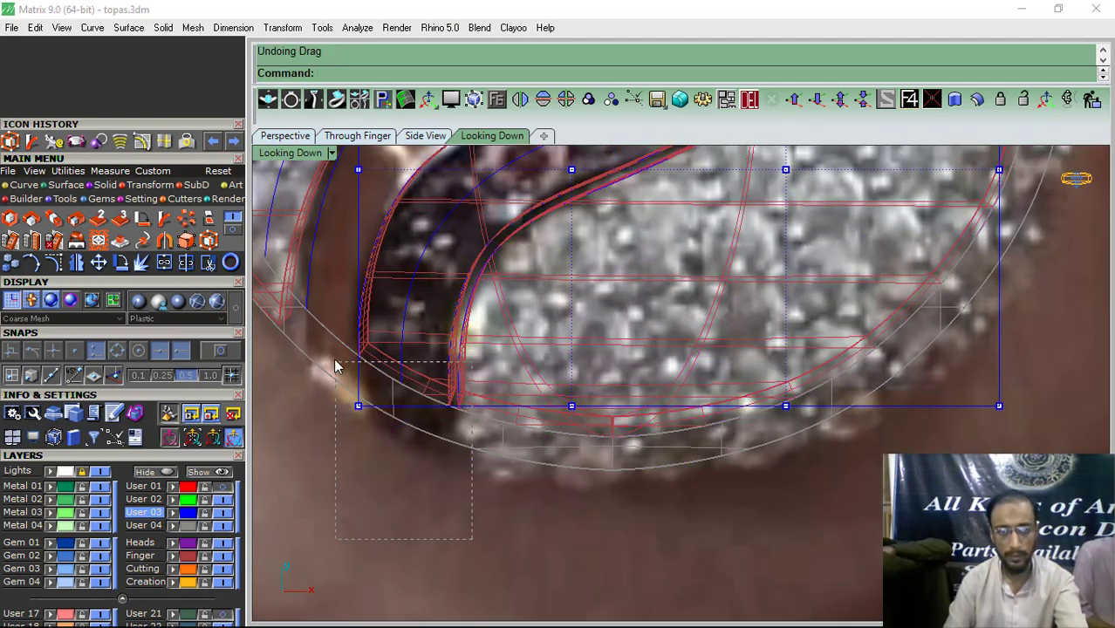
pyautogui.moveTo(335, 367); pyautogui.dragTo(336, 366)
pyautogui.keyDown('ctrl'); pyautogui.click(539, 406); pyautogui.keyUp('ctrl')
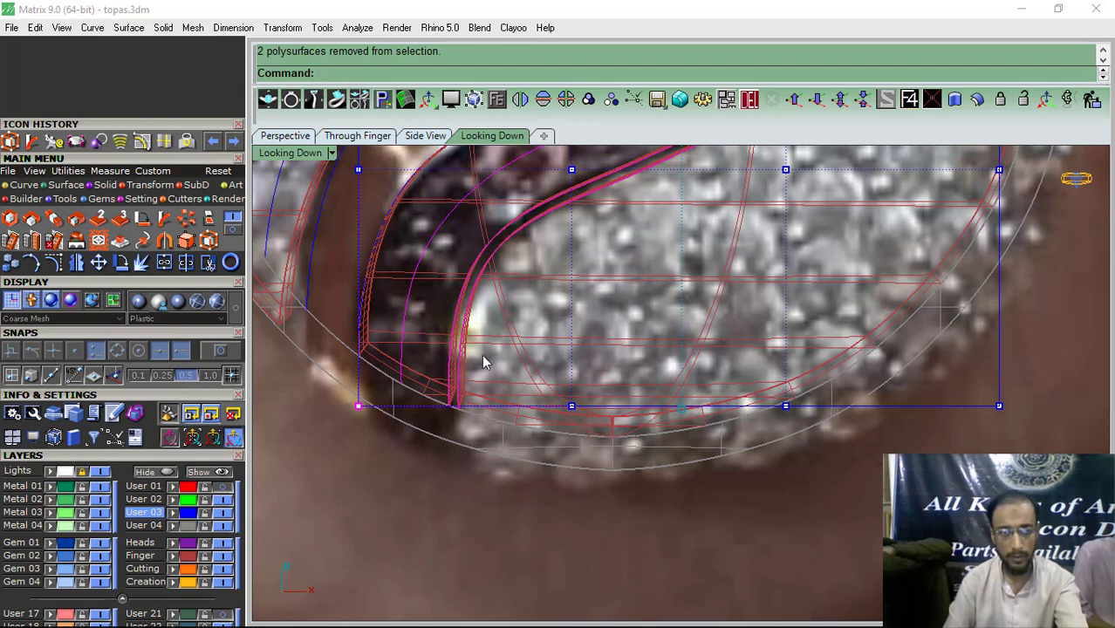
pyautogui.keyDown('ctrl'); pyautogui.moveTo(406, 356); pyautogui.dragTo(385, 407); pyautogui.keyUp('ctrl')
pyautogui.scroll(-8, 400, 438)
# Step: Move only the upper-right corner cage points outward so the lower band's top end reaches into the teardrop frame
pyautogui.moveTo(638, 269); pyautogui.dragTo(594, 428, button='right')
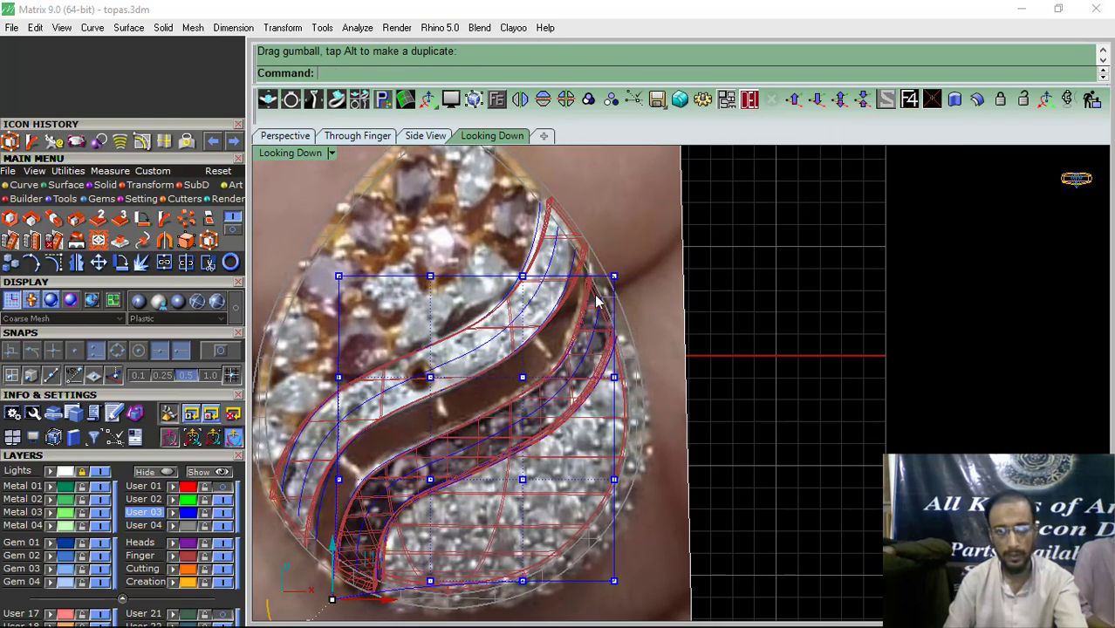
pyautogui.scroll(8, 602, 292)
pyautogui.moveTo(596, 311); pyautogui.dragTo(597, 313)
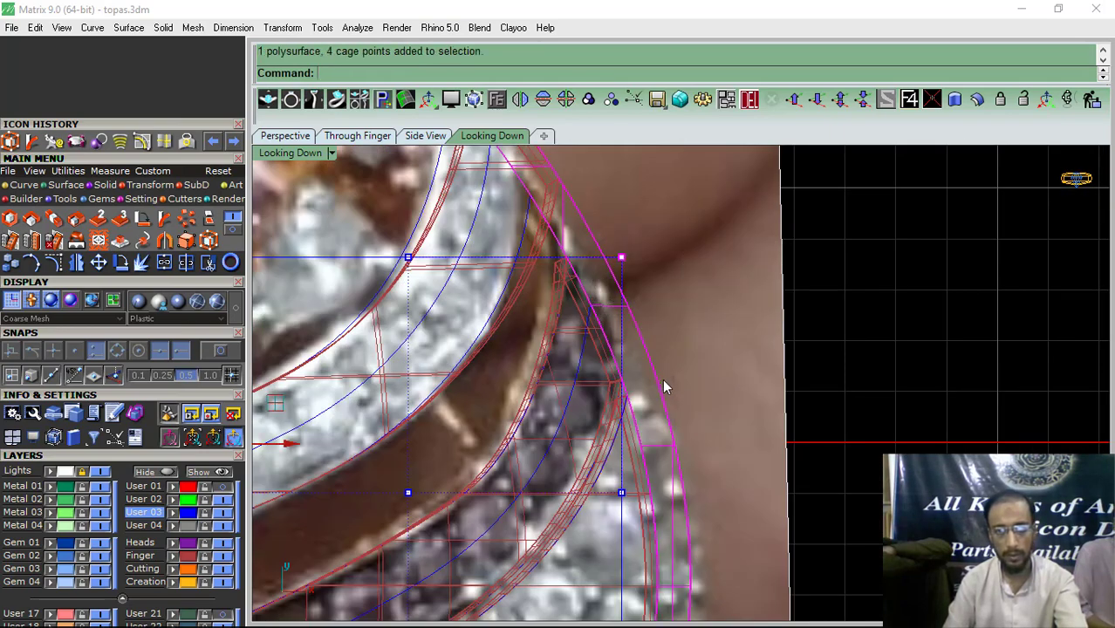
pyautogui.keyDown('ctrl'); pyautogui.click(650, 317); pyautogui.keyUp('ctrl')
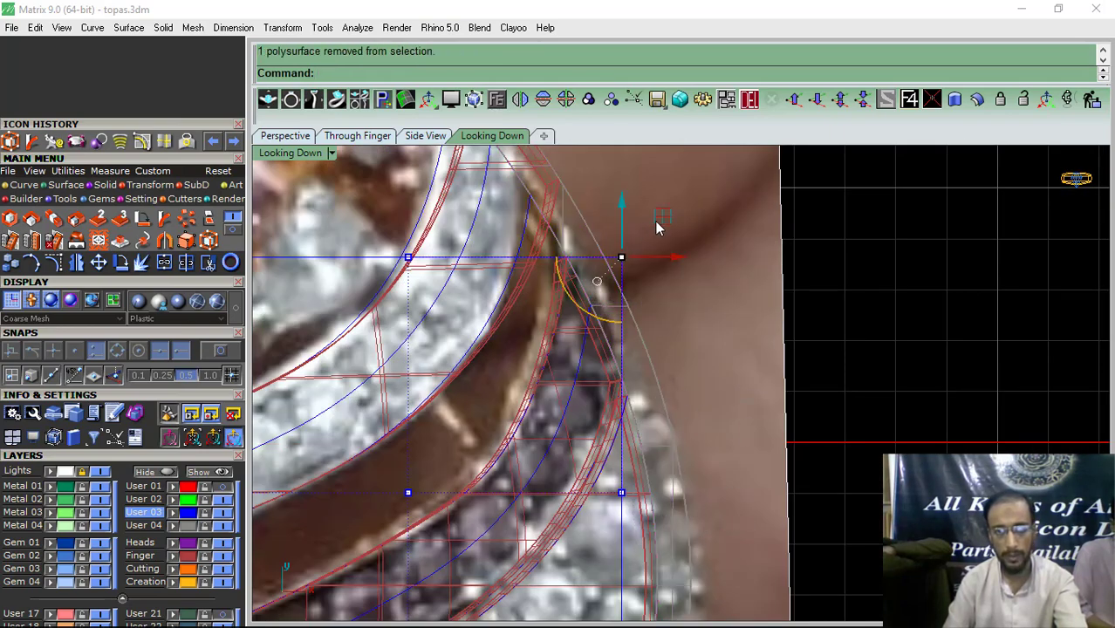
pyautogui.moveTo(658, 229); pyautogui.dragTo(707, 209)
pyautogui.scroll(-6, 621, 272)
pyautogui.scroll(3, 615, 257)
pyautogui.scroll(-2, 613, 288)
# Step: Leave cage point editing and delete the control cage around the lower band
pyautogui.press('Escape')
pyautogui.press('Escape')
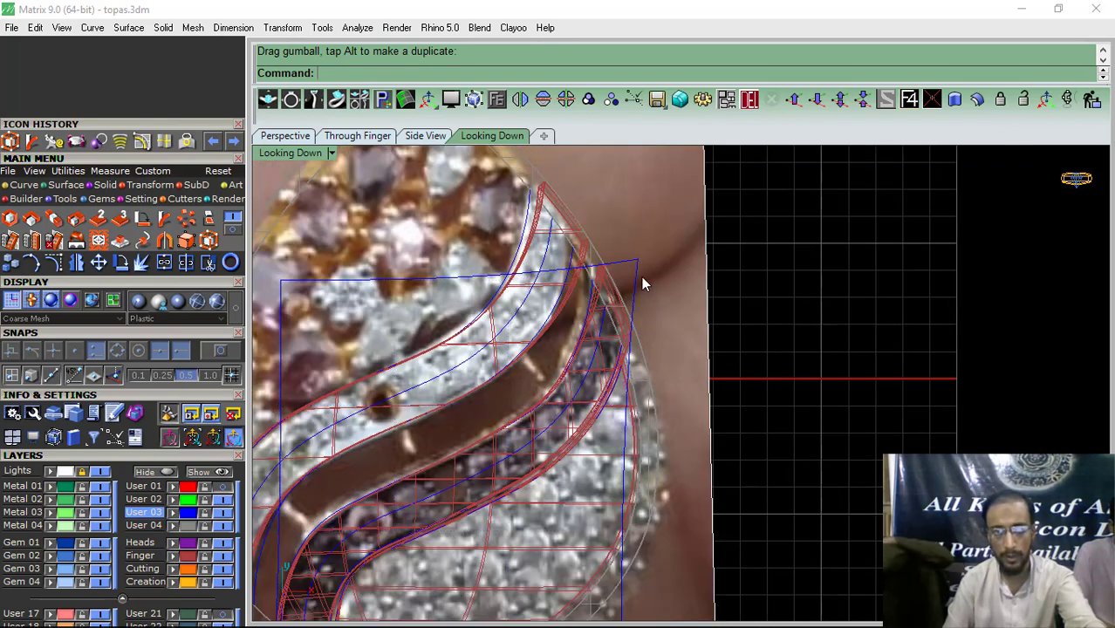
pyautogui.click(638, 262)
pyautogui.click(749, 104)
pyautogui.scroll(-6, 569, 342)
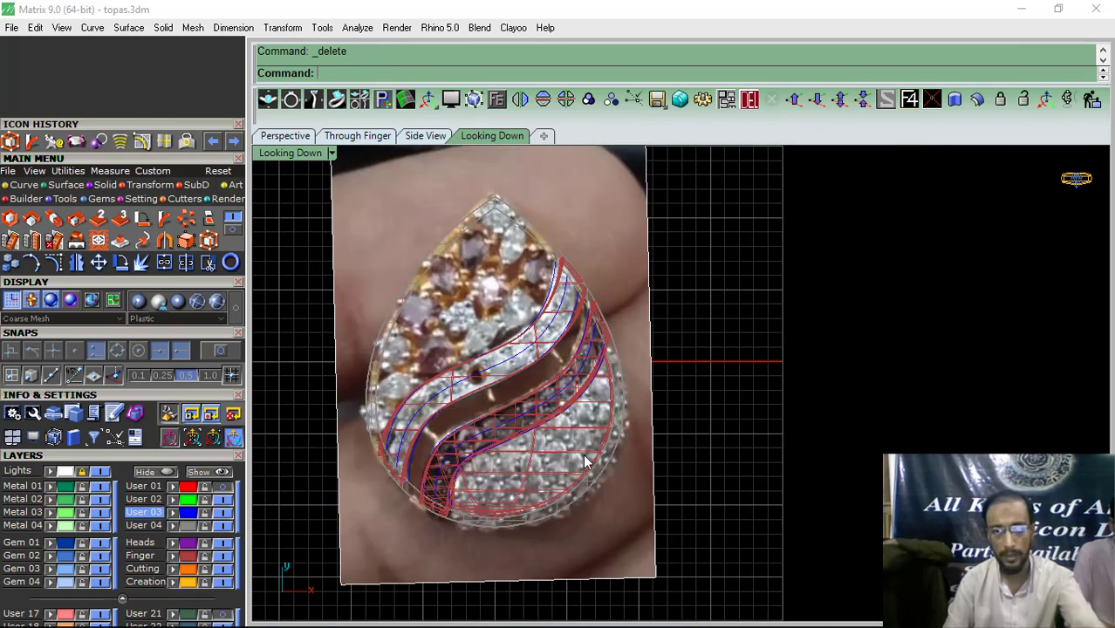
# Step: Start a Cage Edit on the dome with a bounding-box cage in CPlane coordinates and a global editing region
pyautogui.moveTo(519, 493); pyautogui.dragTo(539, 399, button='right')
pyautogui.scroll(6, 538, 397)
pyautogui.click(541, 378)
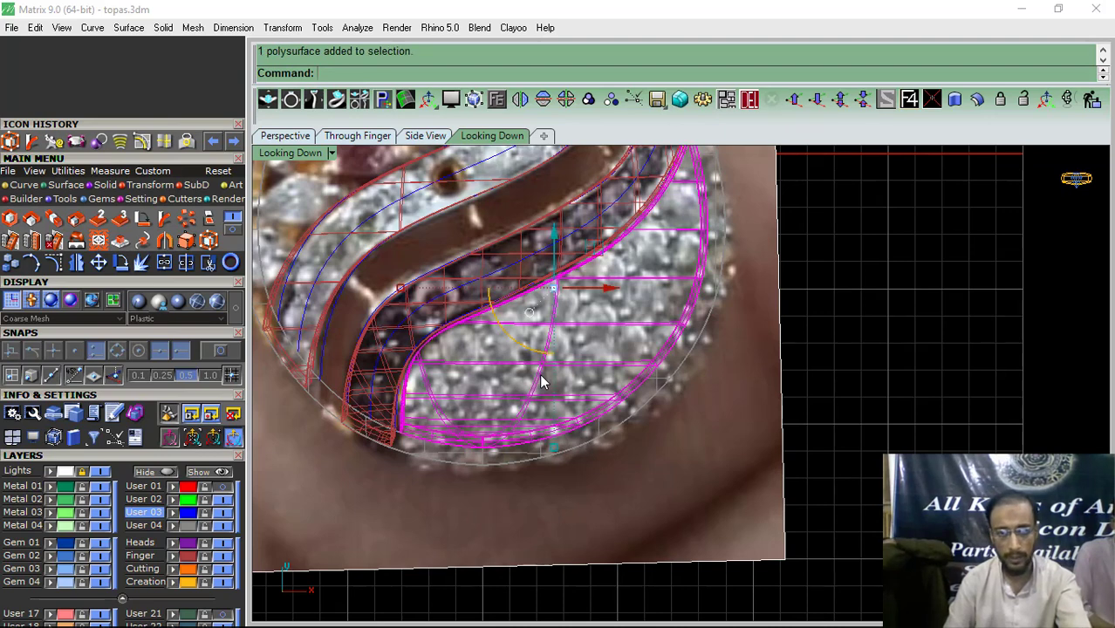
pyautogui.rightClick(541, 381)
pyautogui.click(414, 74)
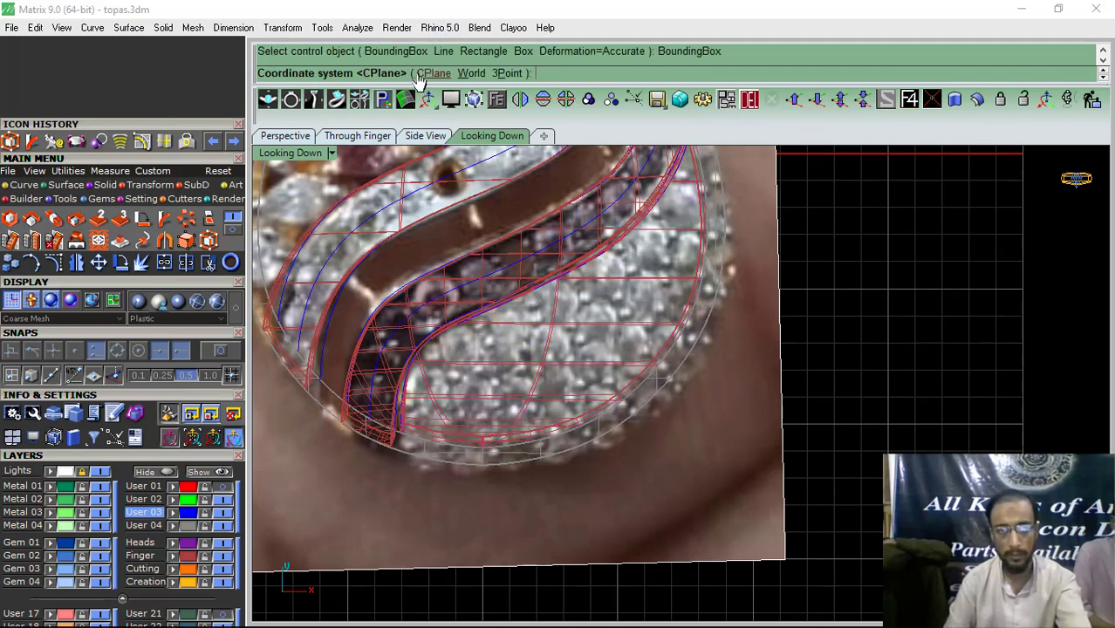
pyautogui.click(433, 74)
pyautogui.rightClick(540, 456)
pyautogui.rightClick(540, 455)
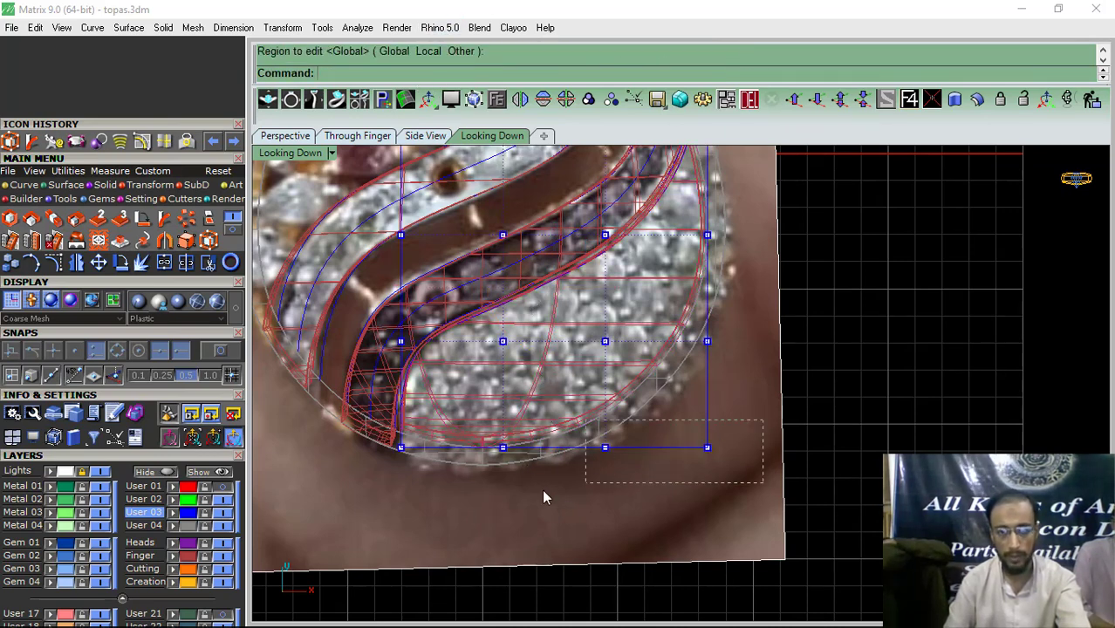
# Step: Move the bottom row of the dome's cage points down so its lower edge reaches into the frame
pyautogui.moveTo(401, 528); pyautogui.dragTo(401, 532)
pyautogui.keyDown('ctrl'); pyautogui.click(325, 393); pyautogui.keyUp('ctrl')
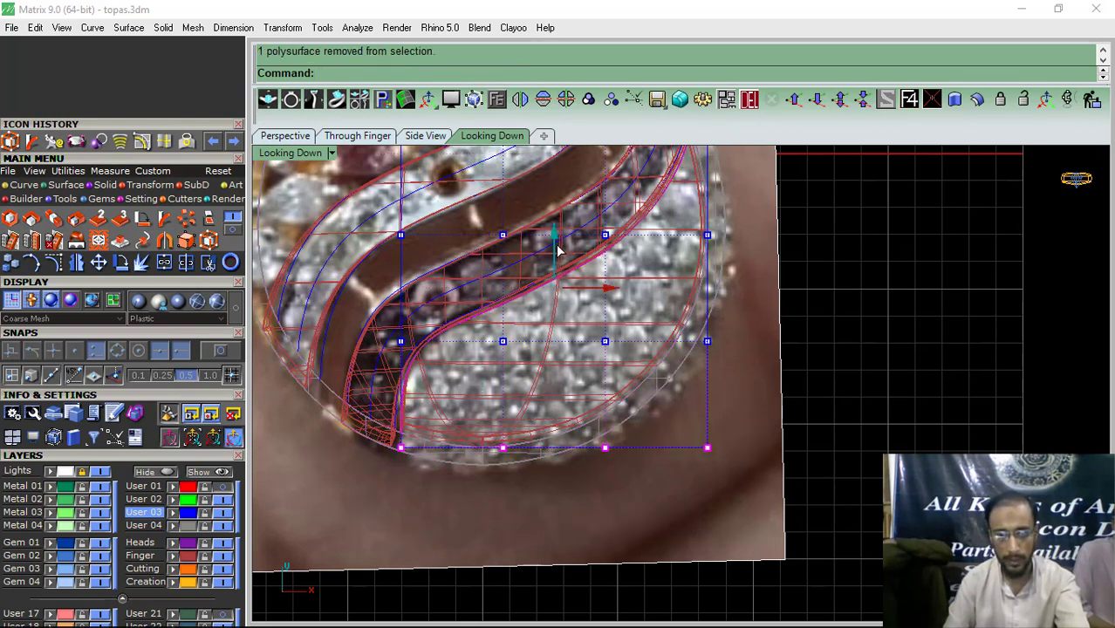
pyautogui.moveTo(558, 251); pyautogui.dragTo(558, 266)
pyautogui.scroll(5, 611, 439)
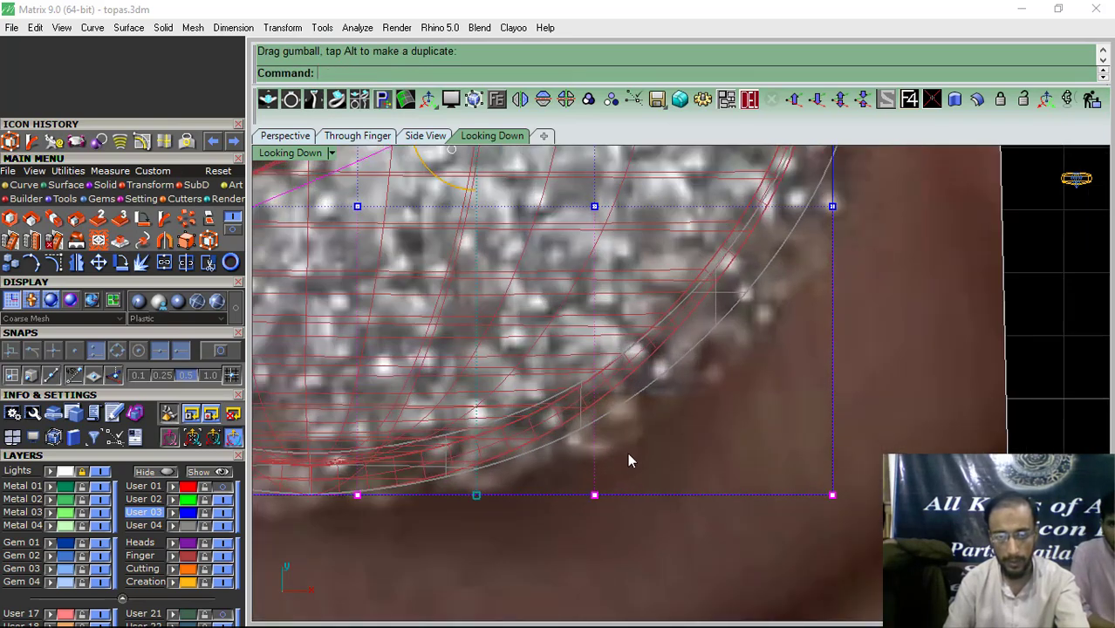
# Step: Move the dome cage's bottom-row point beside the right corner and the lower-middle points of its right side outward toward the frame
pyautogui.moveTo(628, 455); pyautogui.dragTo(576, 516)
pyautogui.moveTo(639, 460); pyautogui.dragTo(671, 474)
pyautogui.moveTo(900, 194); pyautogui.dragTo(840, 297, button='right')
pyautogui.moveTo(820, 291); pyautogui.dragTo(761, 344)
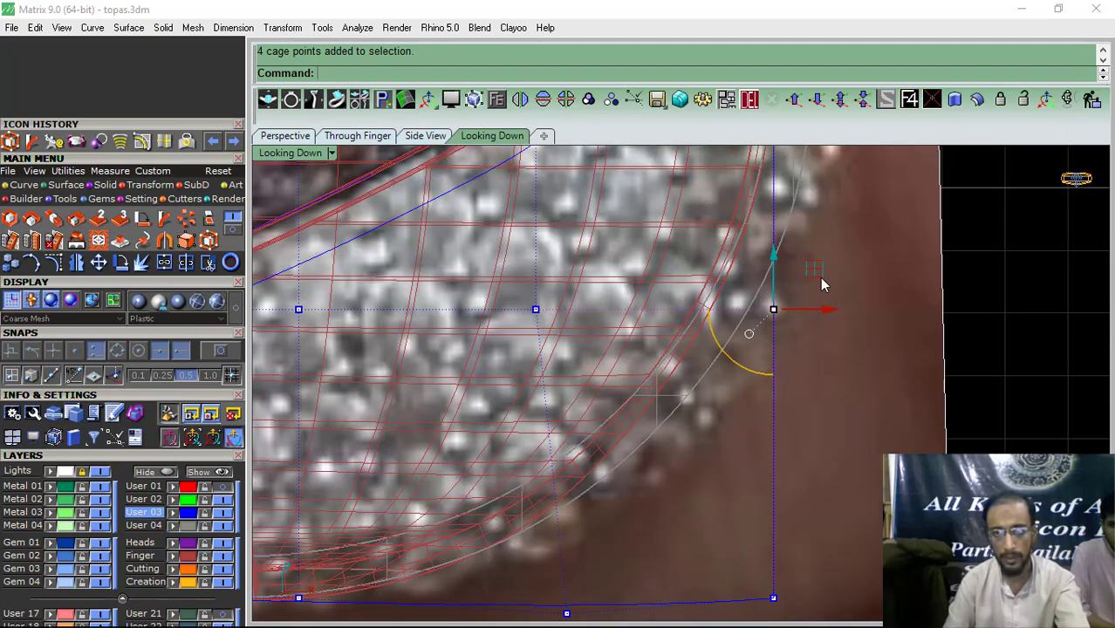
pyautogui.moveTo(819, 267); pyautogui.dragTo(913, 299)
# Step: Move only the upper-middle cage points on the dome's right side outward so its edge meets the frame
pyautogui.scroll(-6, 712, 370)
pyautogui.moveTo(770, 279); pyautogui.dragTo(727, 350, button='right')
pyautogui.scroll(3, 726, 349)
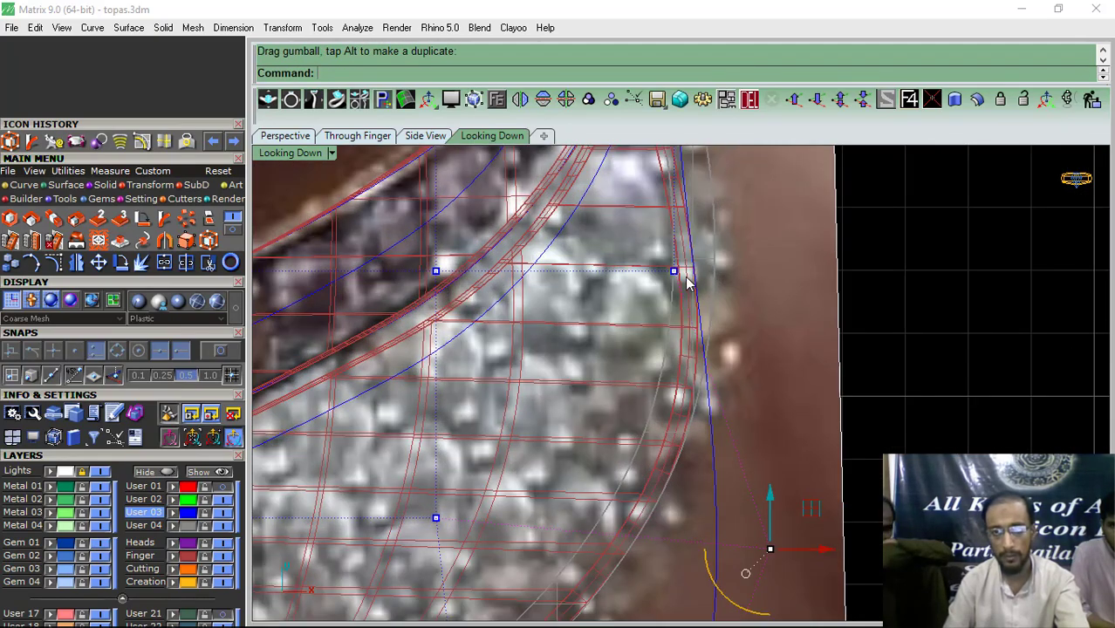
pyautogui.moveTo(665, 286); pyautogui.dragTo(662, 289)
pyautogui.moveTo(741, 199); pyautogui.dragTo(728, 289, button='right')
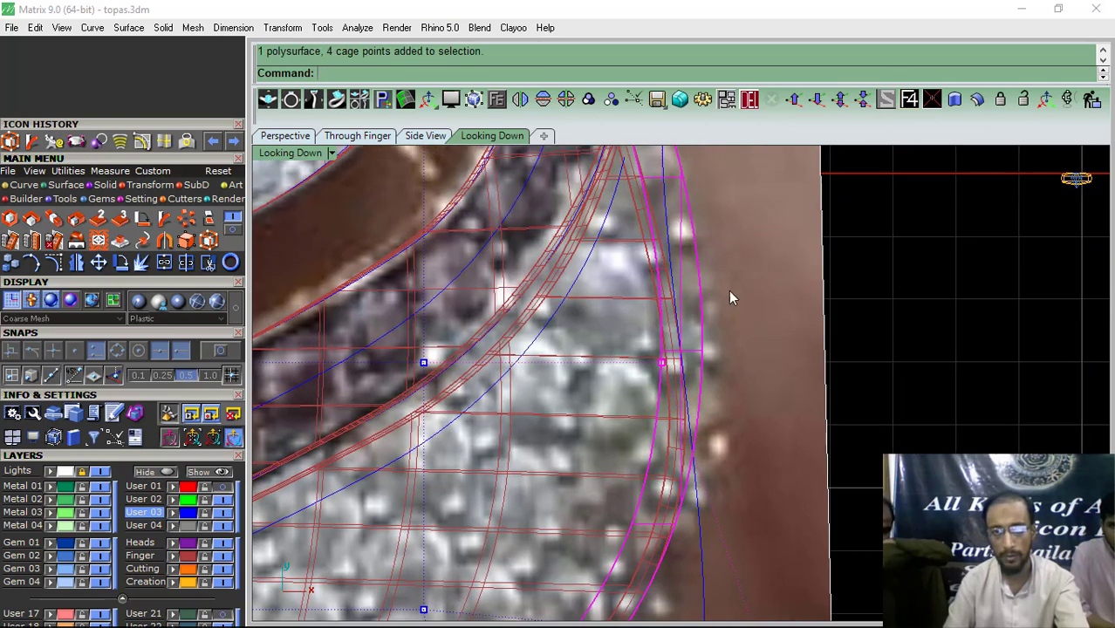
pyautogui.keyDown('ctrl'); pyautogui.click(671, 281); pyautogui.keyUp('ctrl')
pyautogui.moveTo(707, 323); pyautogui.dragTo(747, 304)
pyautogui.scroll(-2, 740, 261)
pyautogui.scroll(2, 677, 279)
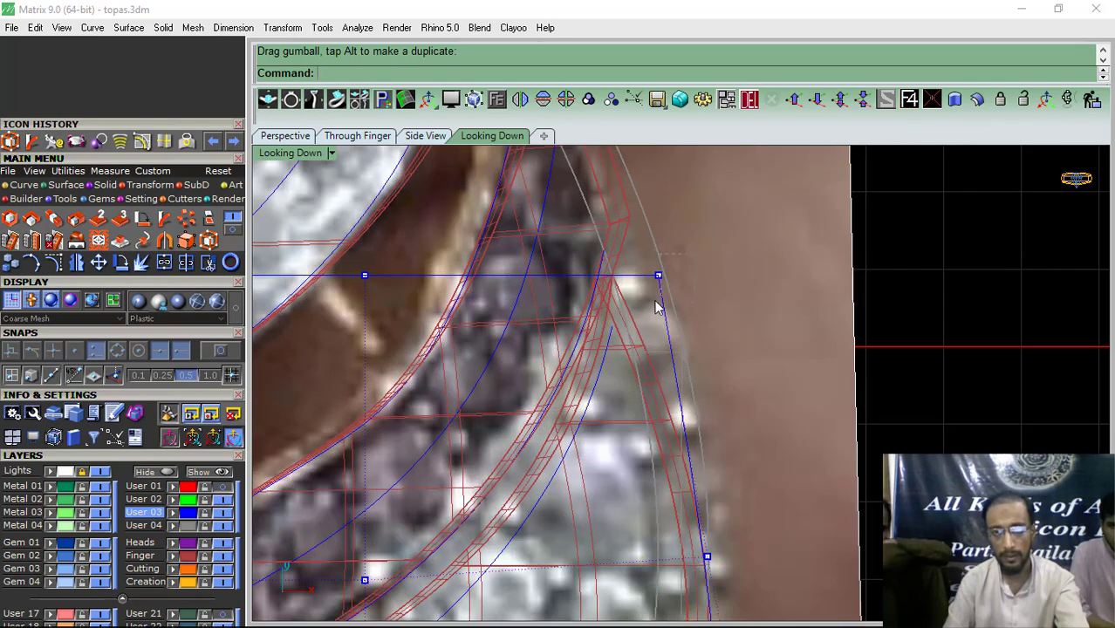
# Step: Move only the dome cage's upper-right corner points up and outward so the dome's top end reaches into the frame
pyautogui.click(652, 328)
pyautogui.keyDown('ctrl'); pyautogui.click(680, 414); pyautogui.keyUp('ctrl')
pyautogui.moveTo(694, 243); pyautogui.dragTo(739, 194)
pyautogui.scroll(-8, 658, 244)
# Step: Nudge the upper-middle and lower-middle points on the cage's right side slightly inward to refine the dome's outer edge
pyautogui.moveTo(670, 370); pyautogui.dragTo(676, 315, button='right')
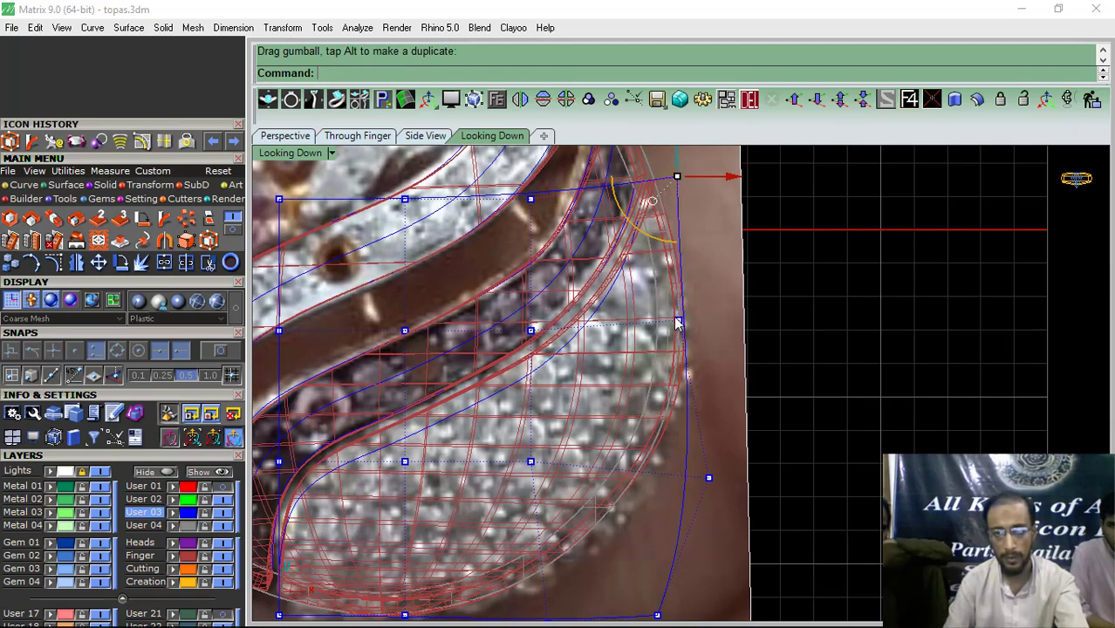
pyautogui.scroll(10, 675, 316)
pyautogui.moveTo(664, 356); pyautogui.dragTo(660, 359)
pyautogui.keyDown('ctrl'); pyautogui.moveTo(764, 424); pyautogui.dragTo(584, 486); pyautogui.keyUp('ctrl')
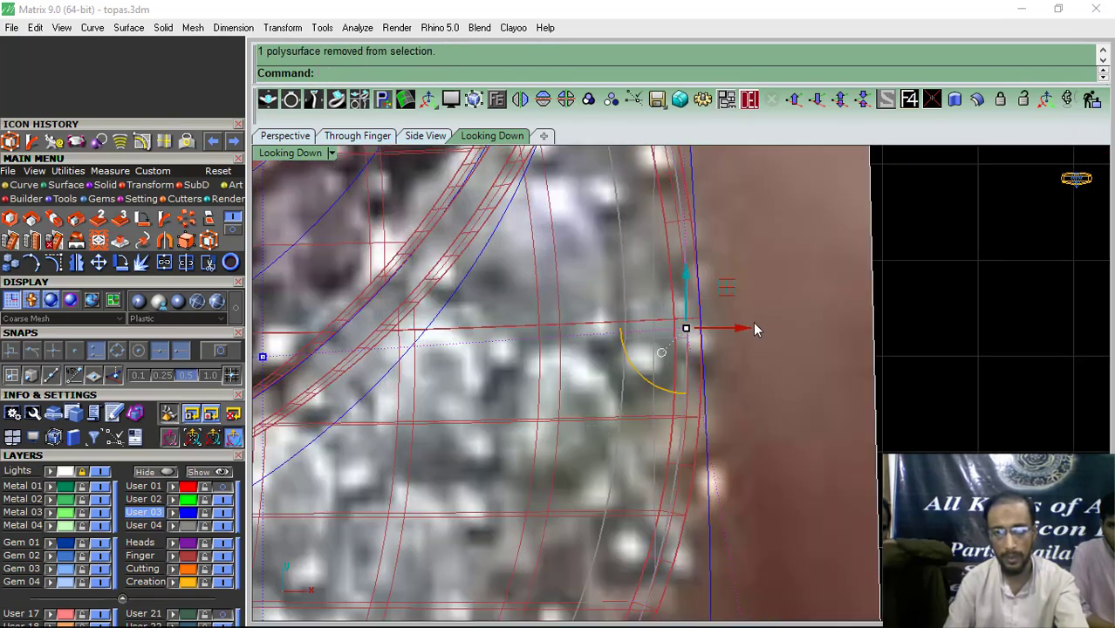
pyautogui.moveTo(742, 327); pyautogui.dragTo(733, 328)
pyautogui.scroll(-10, 632, 330)
pyautogui.moveTo(620, 471); pyautogui.dragTo(675, 424, button='right')
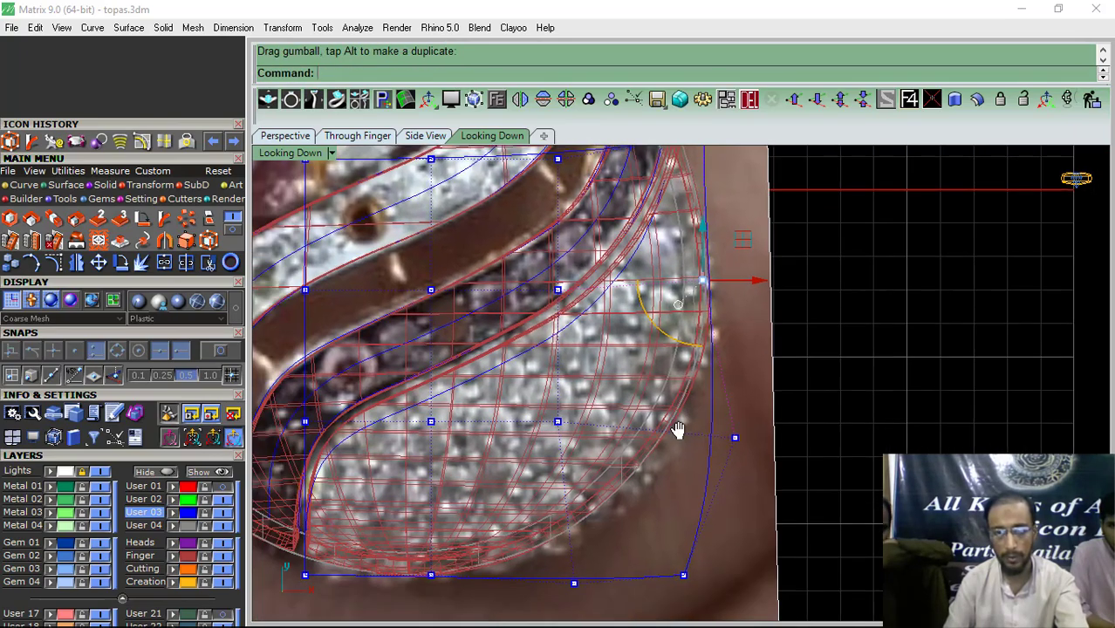
pyautogui.scroll(6, 722, 421)
pyautogui.moveTo(761, 422); pyautogui.dragTo(724, 486)
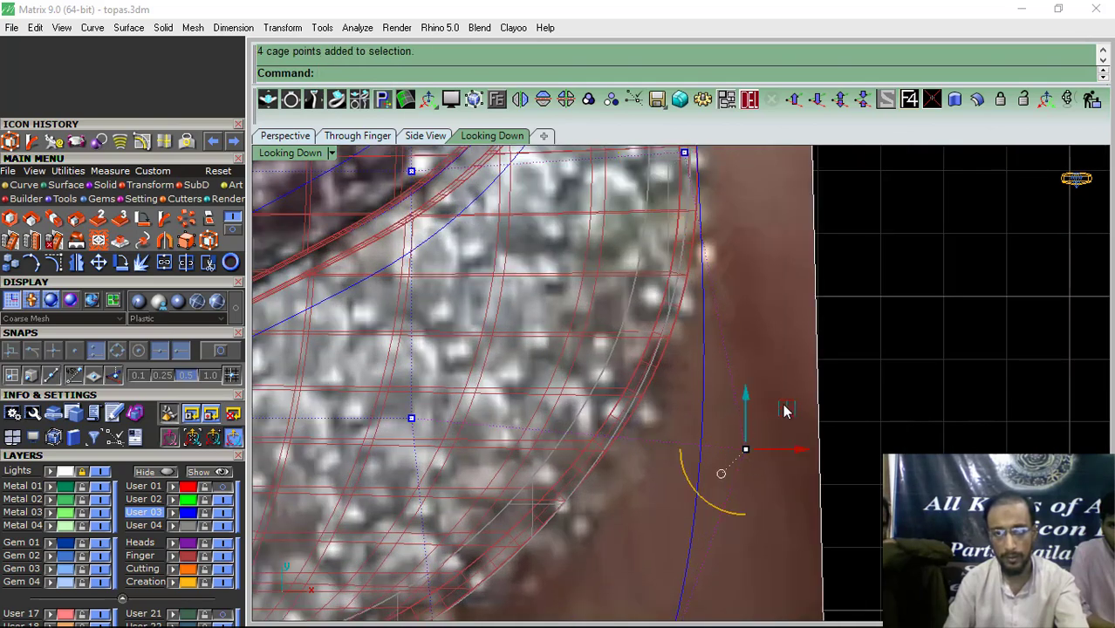
pyautogui.moveTo(783, 409); pyautogui.dragTo(776, 405)
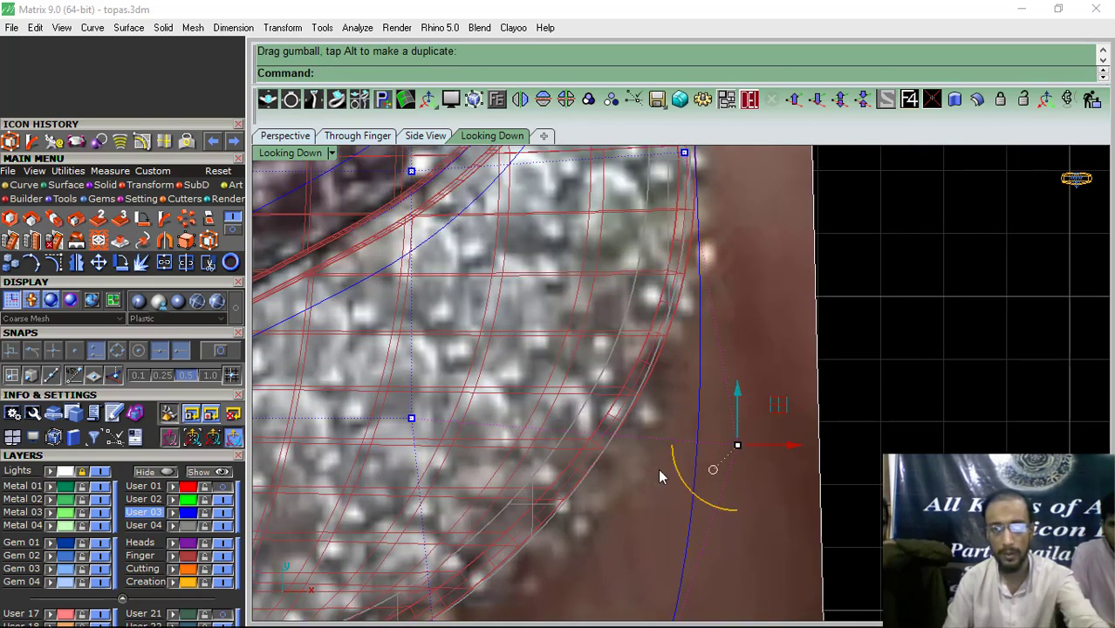
# Step: Leave cage point editing and delete the control cage around the dome
pyautogui.scroll(-8, 637, 361)
pyautogui.moveTo(584, 491); pyautogui.dragTo(629, 465, button='right')
pyautogui.press('Escape')
pyautogui.press('Escape')
pyautogui.moveTo(720, 446); pyautogui.dragTo(682, 516)
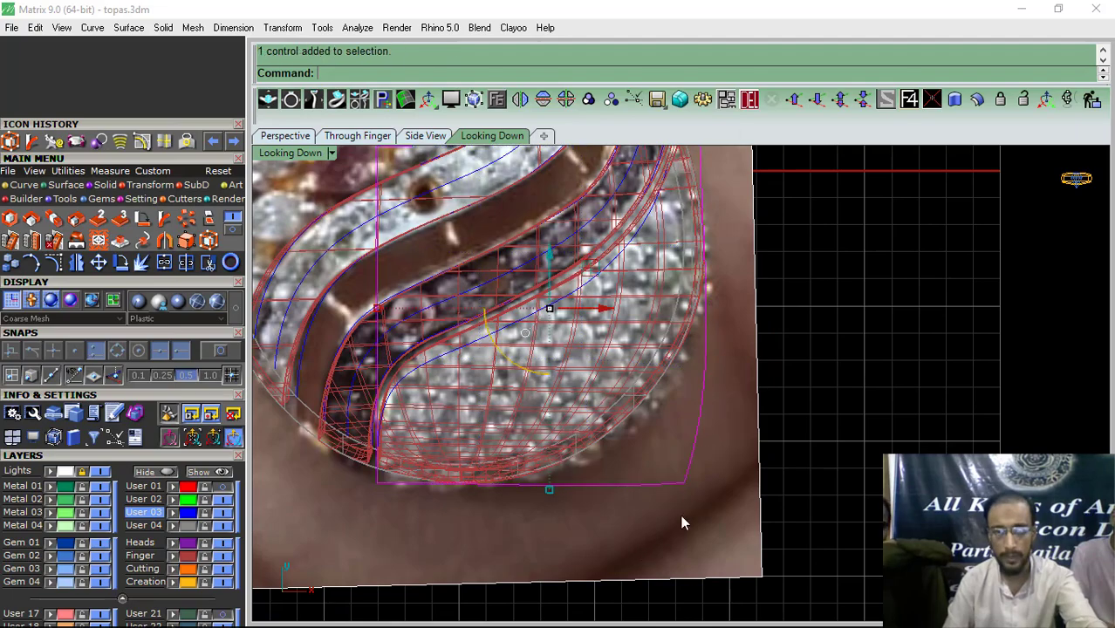
pyautogui.click(750, 99)
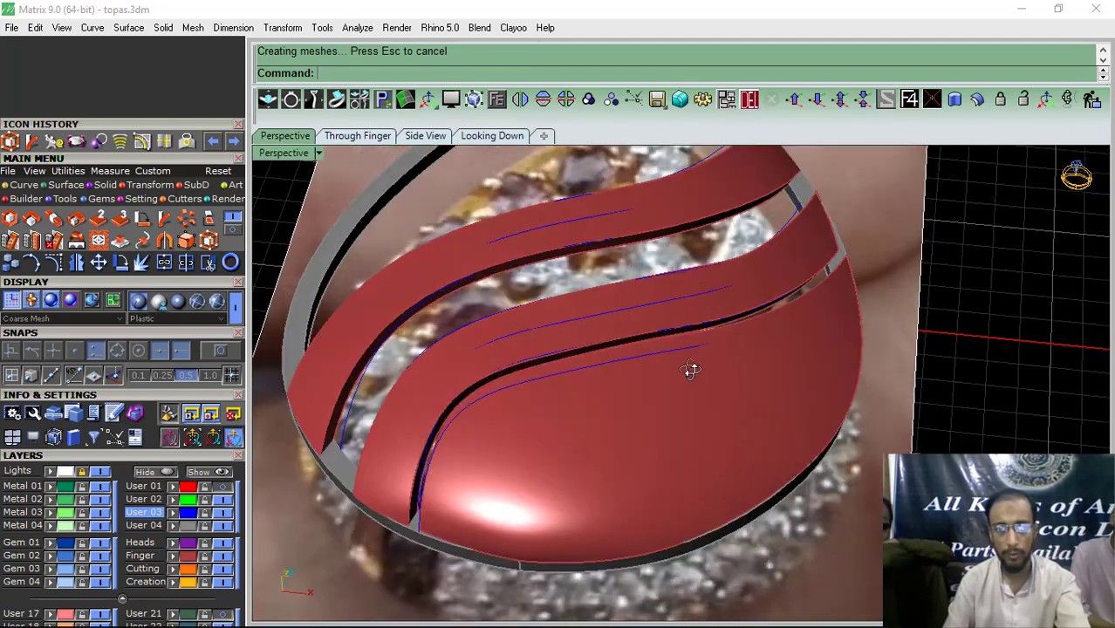
# Step: Pull the existing centre curve onto the upper band's surface in the perspective view
pyautogui.moveTo(690, 370); pyautogui.dragTo(740, 535, button='right')
pyautogui.moveTo(508, 429); pyautogui.dragTo(607, 361, button='right')
pyautogui.click(600, 368)
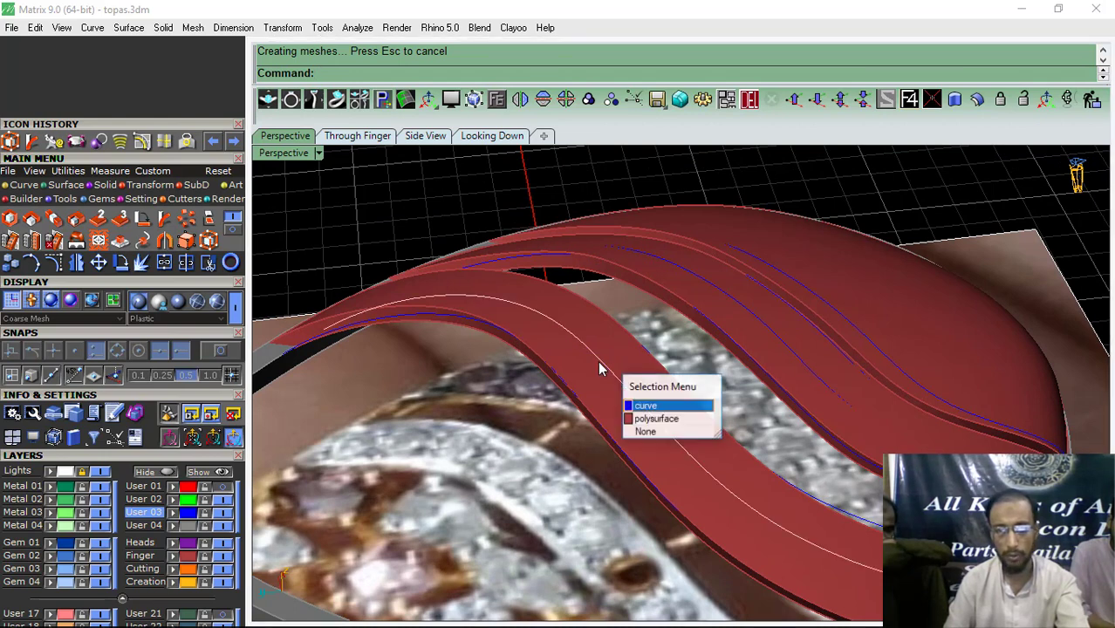
pyautogui.click(647, 417)
pyautogui.press('Escape')
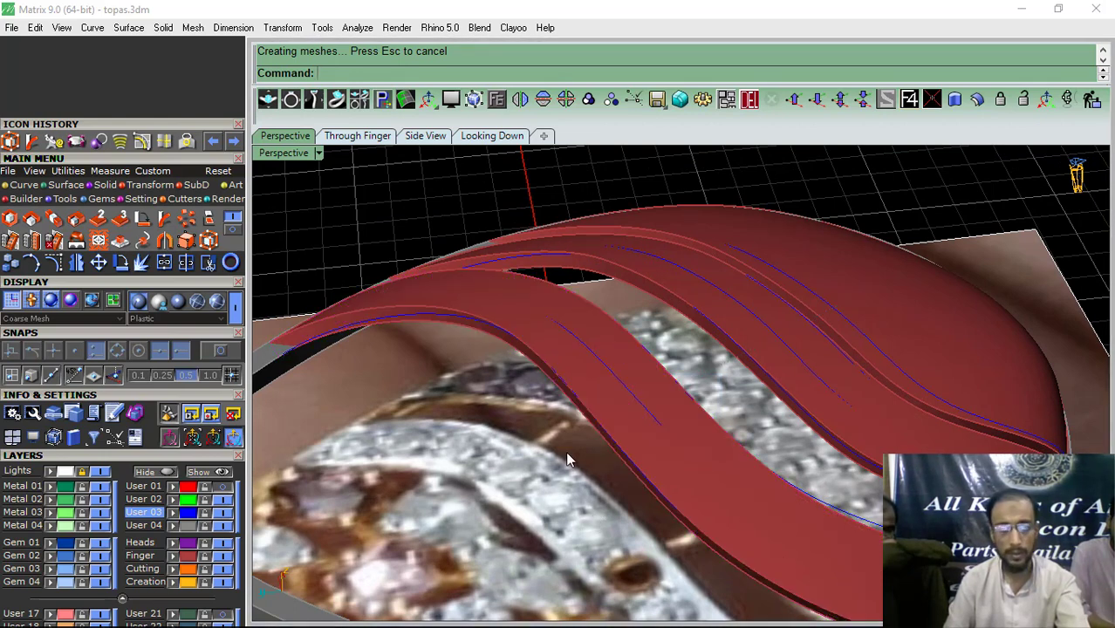
pyautogui.click(623, 380)
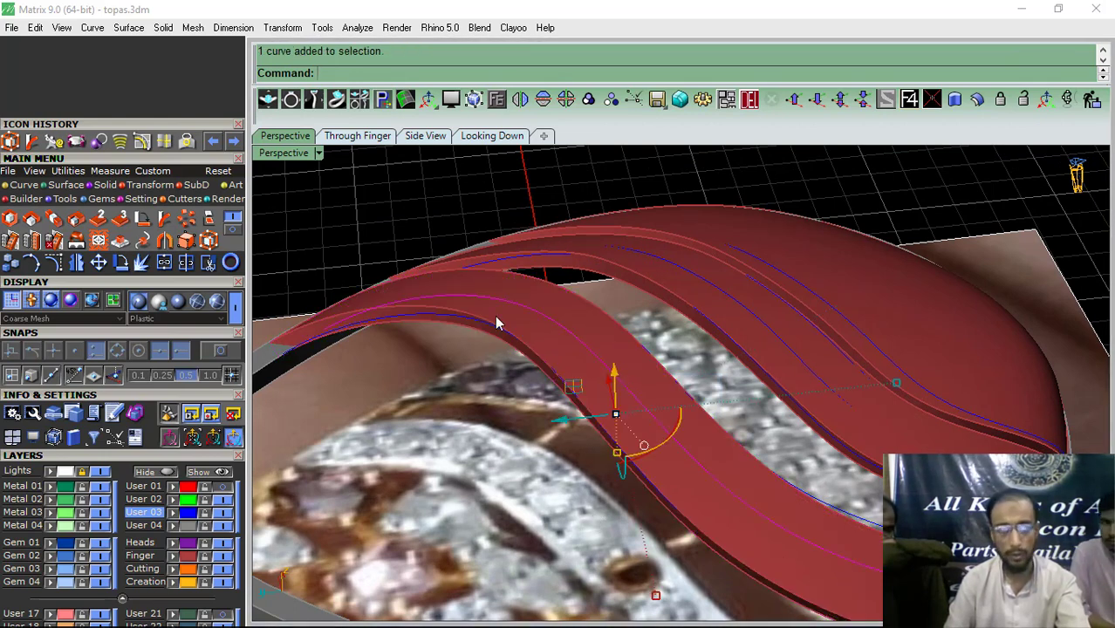
pyautogui.click(24, 186)
pyautogui.click(97, 242)
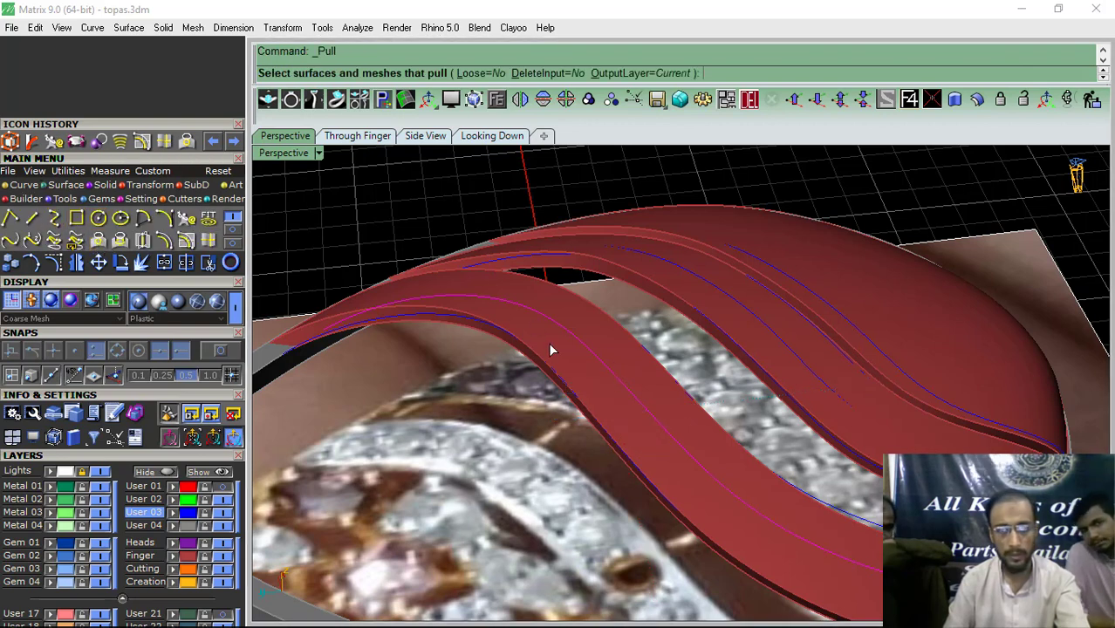
pyautogui.click(550, 344)
pyautogui.rightClick(550, 344)
pyautogui.press('Escape')
pyautogui.click(616, 375)
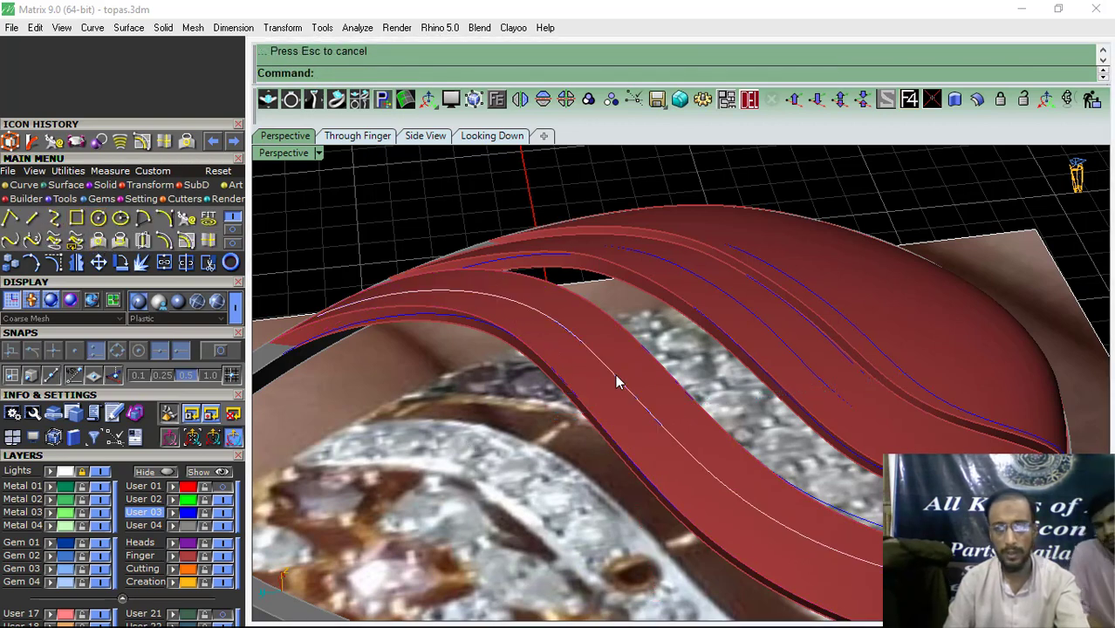
# Step: Delete both the original centre curve and its pulled copy from the upper band
pyautogui.click(616, 382)
pyautogui.click(668, 428)
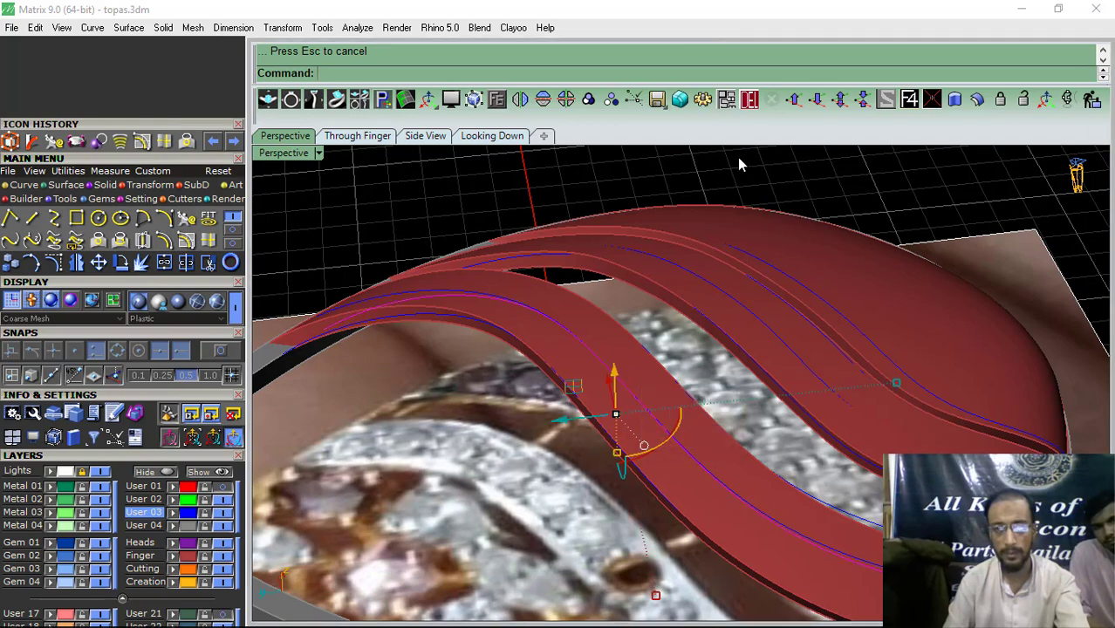
pyautogui.click(752, 96)
pyautogui.click(582, 357)
pyautogui.click(622, 315)
pyautogui.scroll(-2, 612, 345)
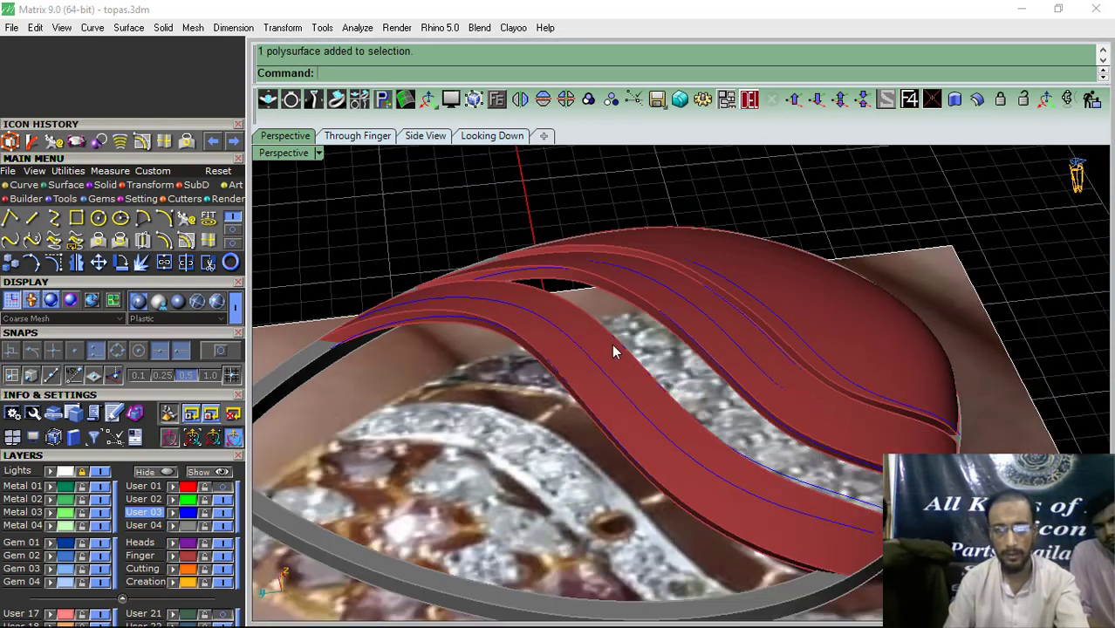
pyautogui.moveTo(611, 352); pyautogui.dragTo(534, 364, button='right')
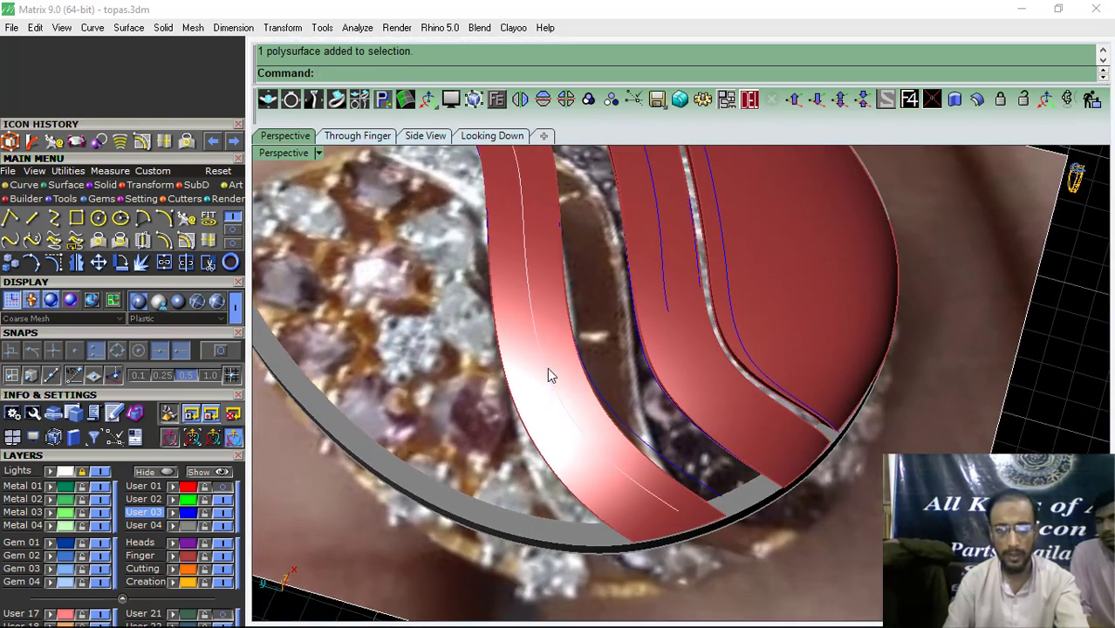
pyautogui.click(574, 384)
pyautogui.click(598, 412)
pyautogui.click(751, 102)
# Step: Delete the old guide curves along both long edges of the upper band, keeping the band itself
pyautogui.moveTo(580, 327); pyautogui.dragTo(653, 347, button='right')
pyautogui.scroll(4, 653, 367)
pyautogui.click(776, 415)
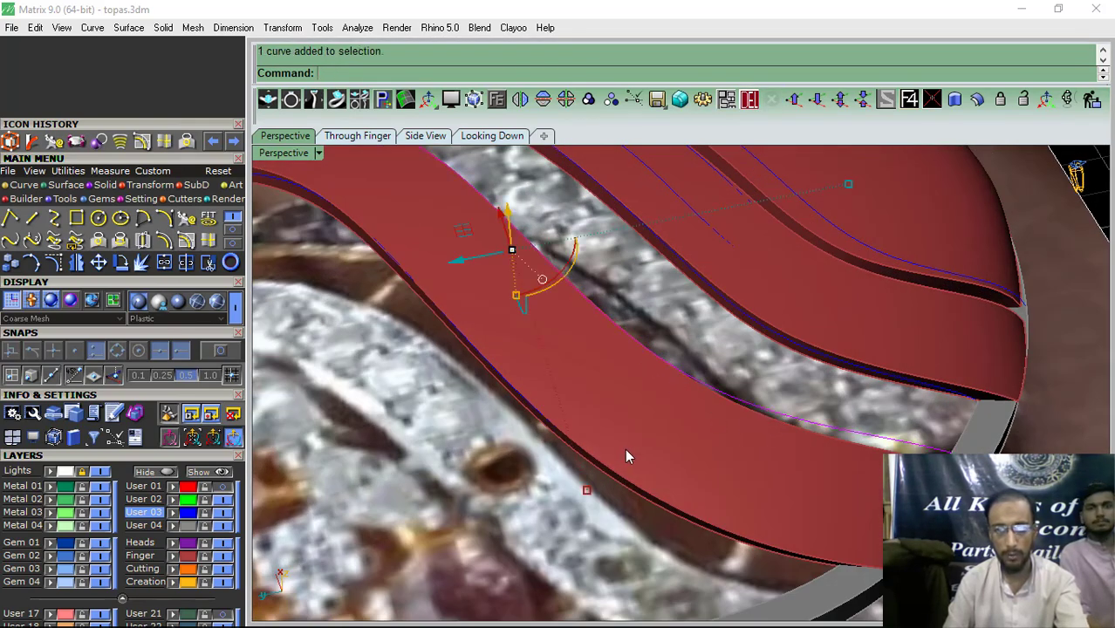
pyautogui.keyDown('shift'); pyautogui.click(687, 456); pyautogui.keyUp('shift')
pyautogui.keyDown('ctrl'); pyautogui.click(682, 460); pyautogui.keyUp('ctrl')
pyautogui.scroll(-3, 682, 460)
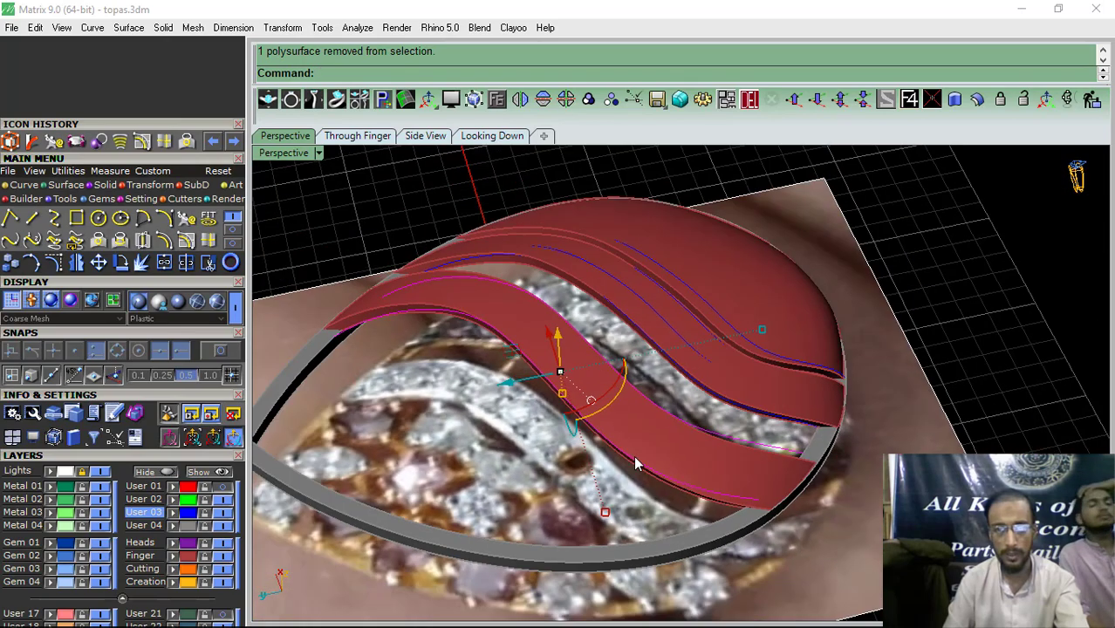
pyautogui.click(751, 102)
# Step: Duplicate the two long top edges of the upper band as curves
pyautogui.moveTo(583, 331); pyautogui.dragTo(550, 337, button='right')
pyautogui.click(26, 192)
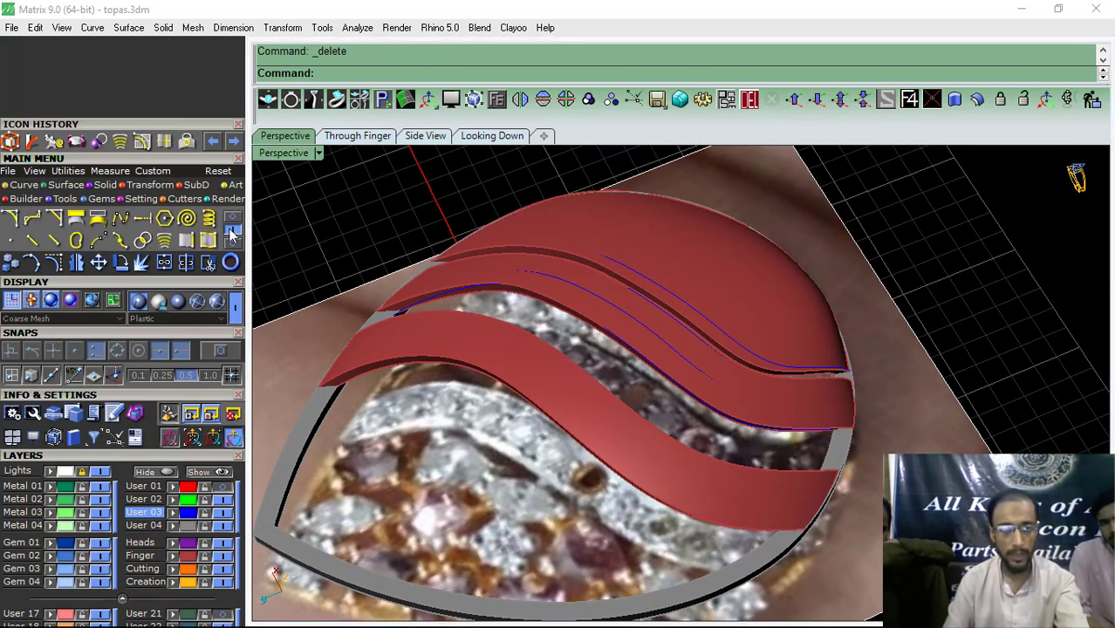
pyautogui.click(186, 241)
pyautogui.scroll(2, 482, 365)
pyautogui.click(474, 370)
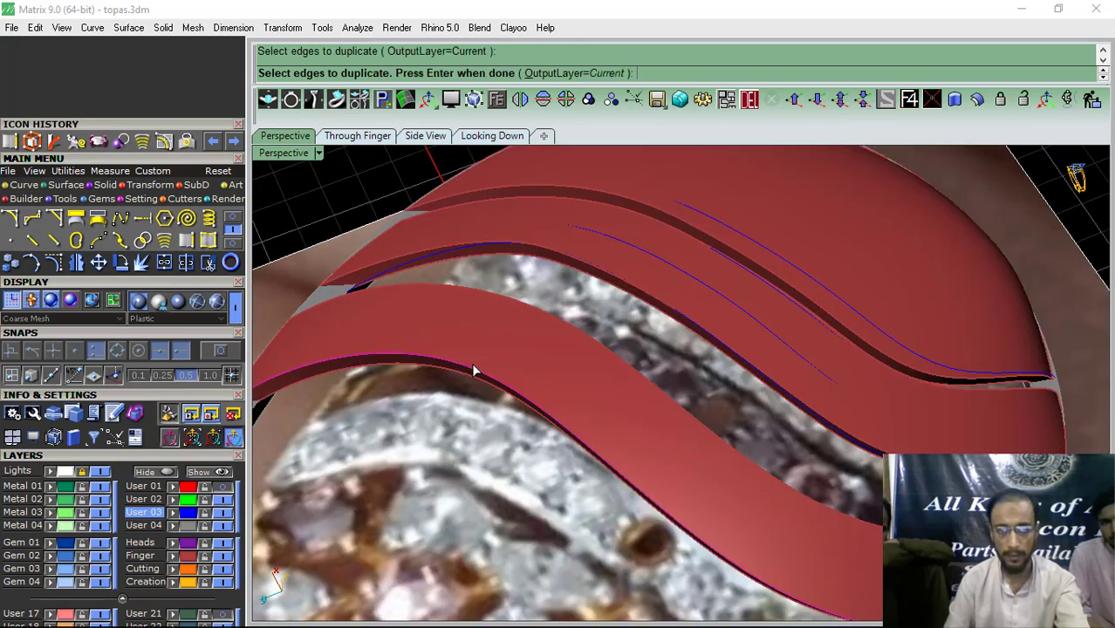
pyautogui.scroll(-4, 534, 370)
pyautogui.scroll(1, 636, 359)
pyautogui.press('Return')
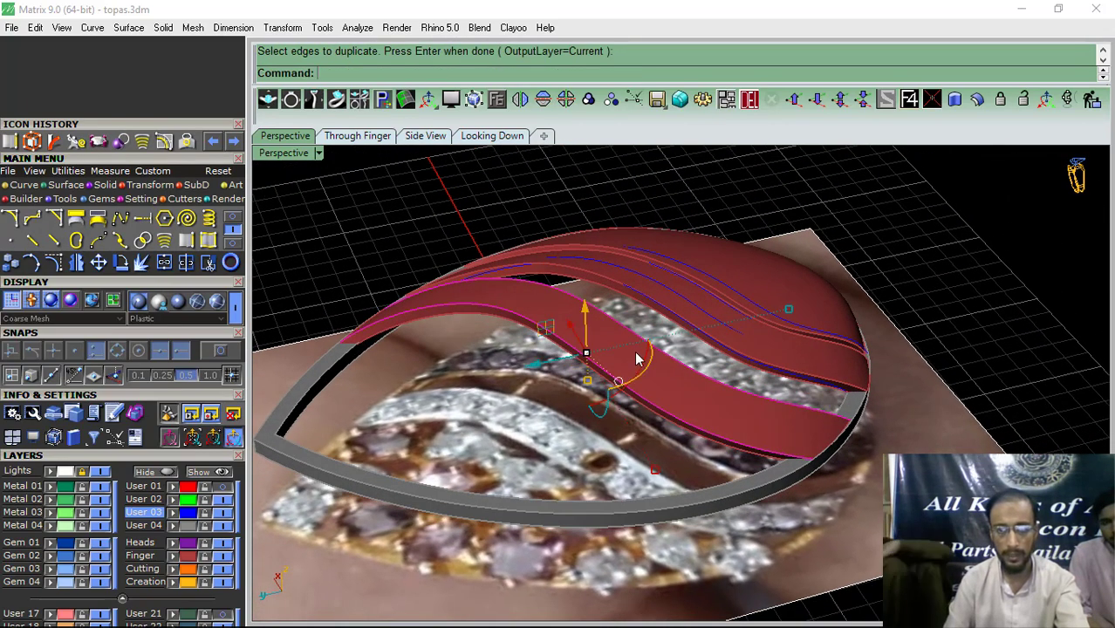
# Step: Create one tween curve between the duplicated edges with the Refit match method, and delete the two edge curves
pyautogui.click(167, 246)
pyautogui.moveTo(733, 284); pyautogui.dragTo(593, 305, button='right')
pyautogui.press('Return')
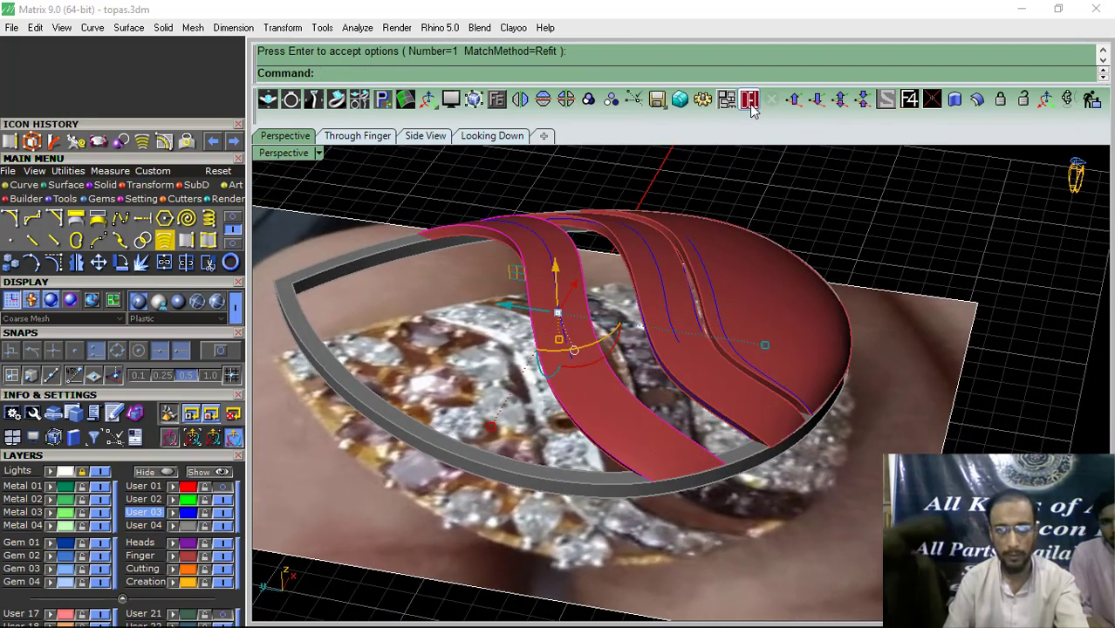
pyautogui.press('Delete')
# Step: Pull the new centre tween curve onto the upper band's surface
pyautogui.scroll(3, 528, 260)
pyautogui.click(530, 261)
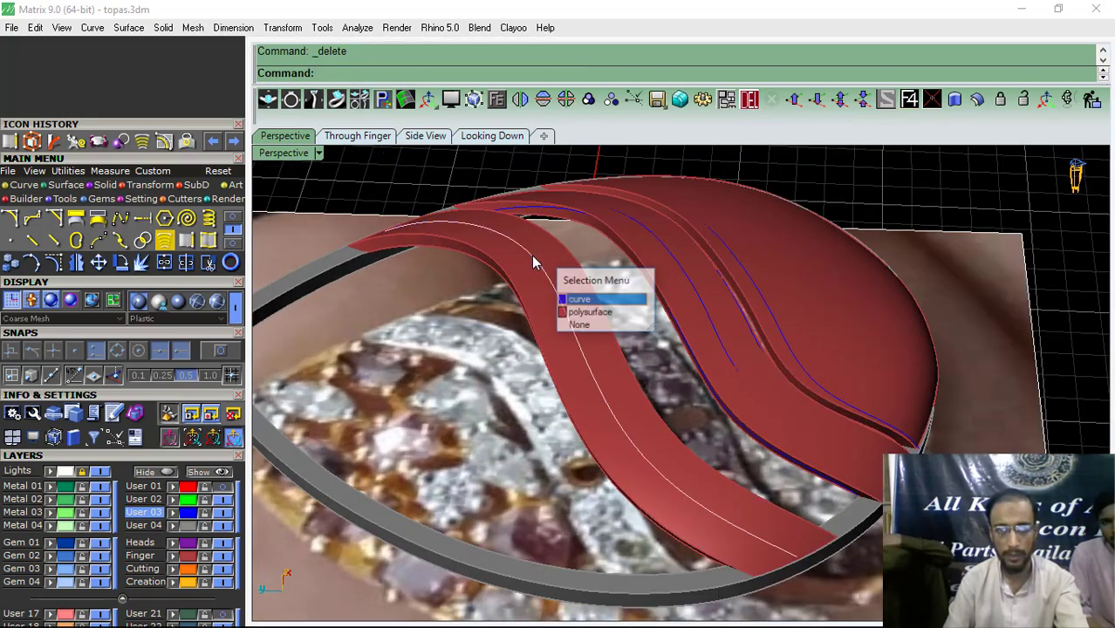
pyautogui.click(591, 297)
pyautogui.click(232, 216)
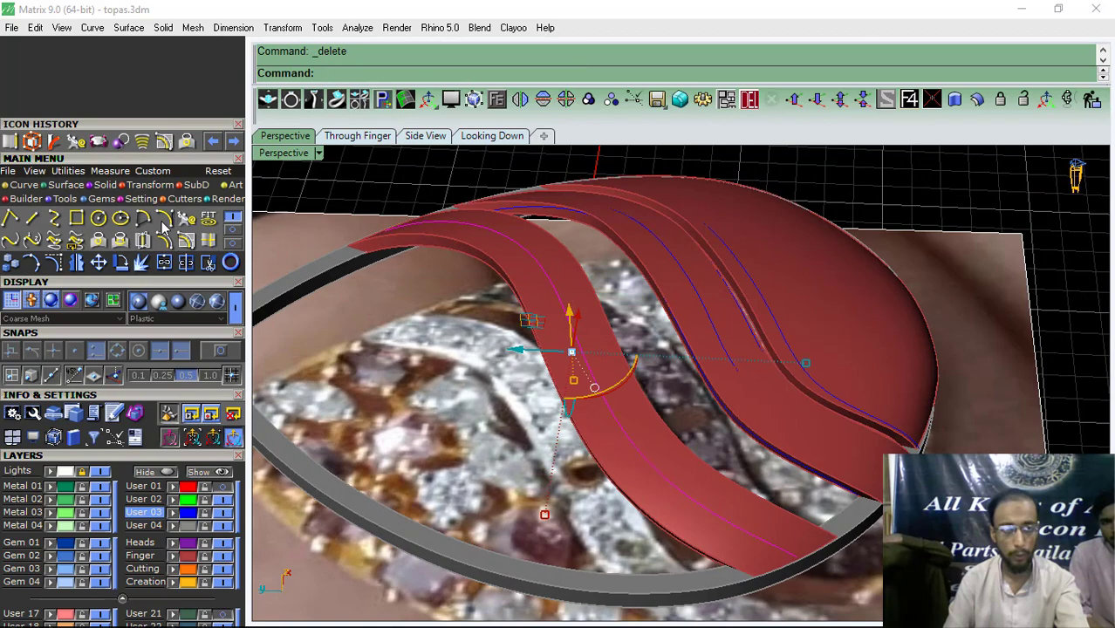
pyautogui.click(100, 242)
pyautogui.scroll(4, 569, 307)
pyautogui.click(568, 287)
pyautogui.rightClick(569, 286)
pyautogui.click(679, 285)
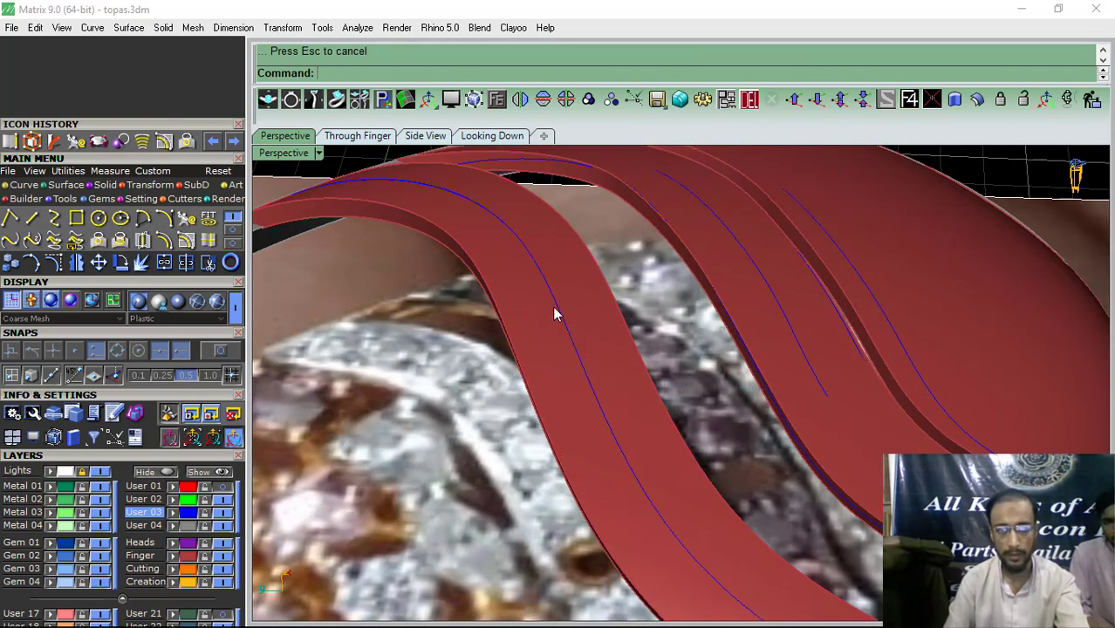
# Step: Delete the unpulled tween curve, keeping the copy that lies on the upper band
pyautogui.click(572, 327)
pyautogui.click(600, 351)
pyautogui.moveTo(491, 369); pyautogui.dragTo(460, 430, button='right')
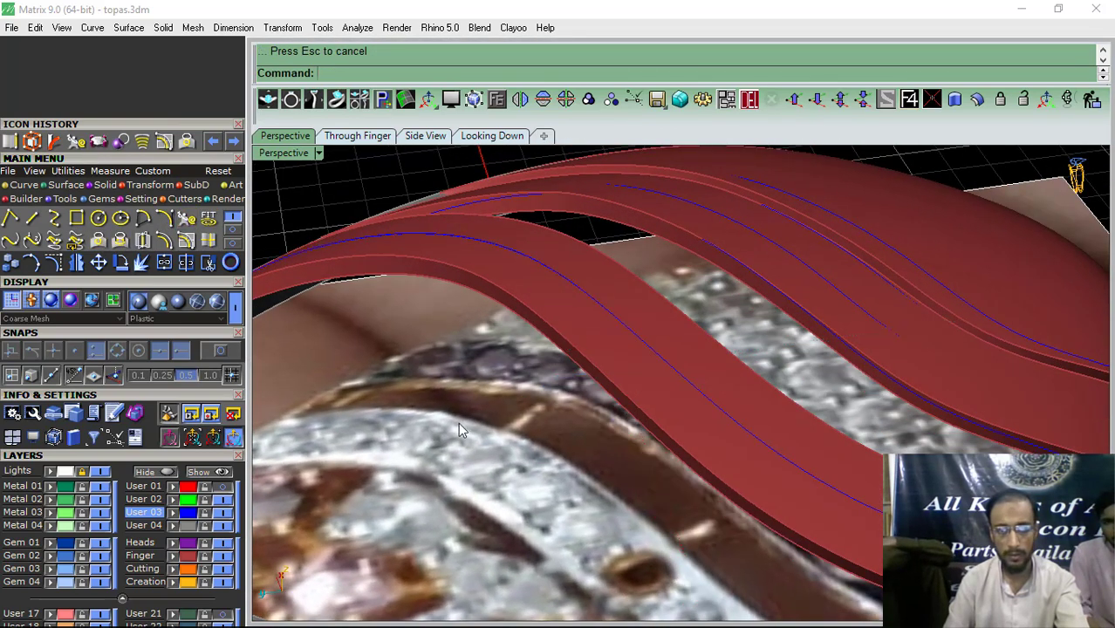
pyautogui.click(580, 294)
pyautogui.click(625, 344)
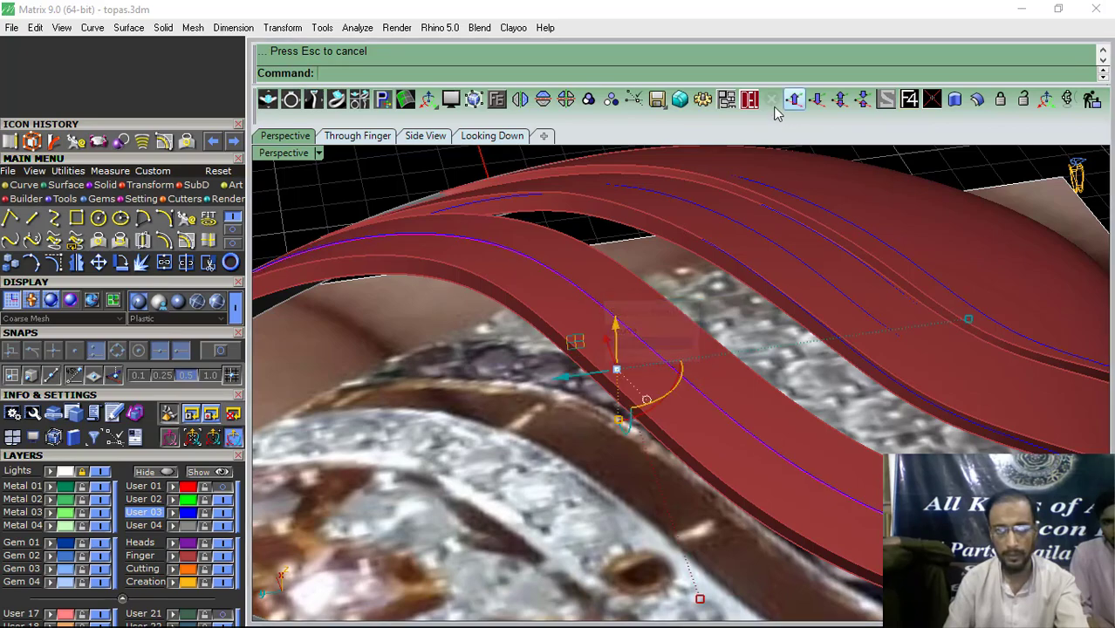
pyautogui.click(748, 98)
# Step: Place a row of round gems along the upper band's pulled centre curve with Gem on Curve
pyautogui.click(611, 332)
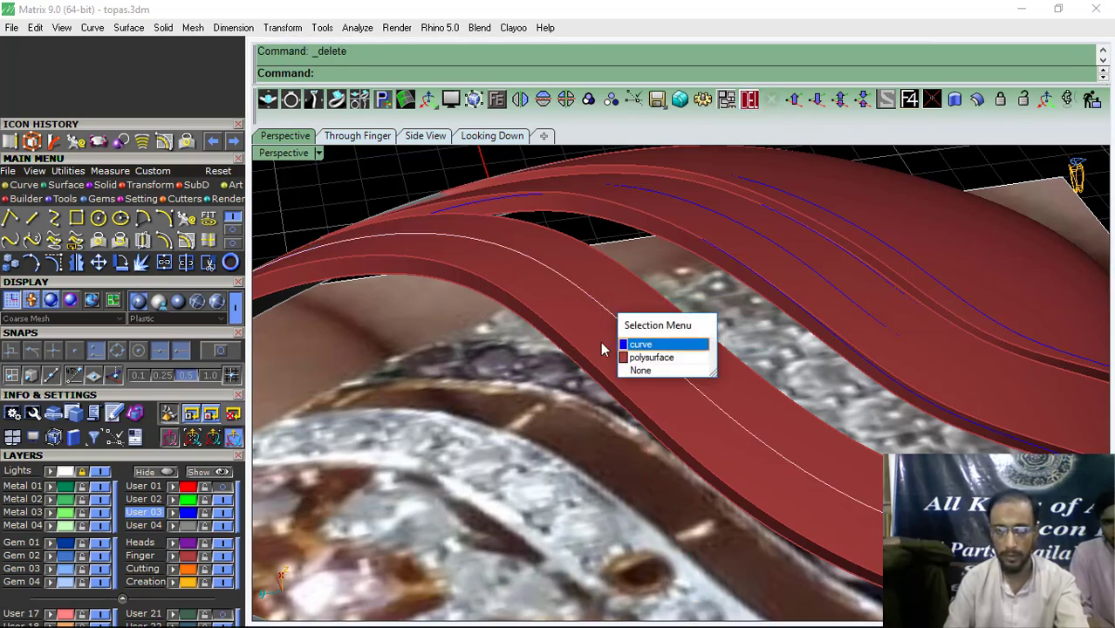
pyautogui.click(602, 349)
pyautogui.scroll(-8, 573, 316)
pyautogui.moveTo(573, 316); pyautogui.dragTo(592, 419, button='right')
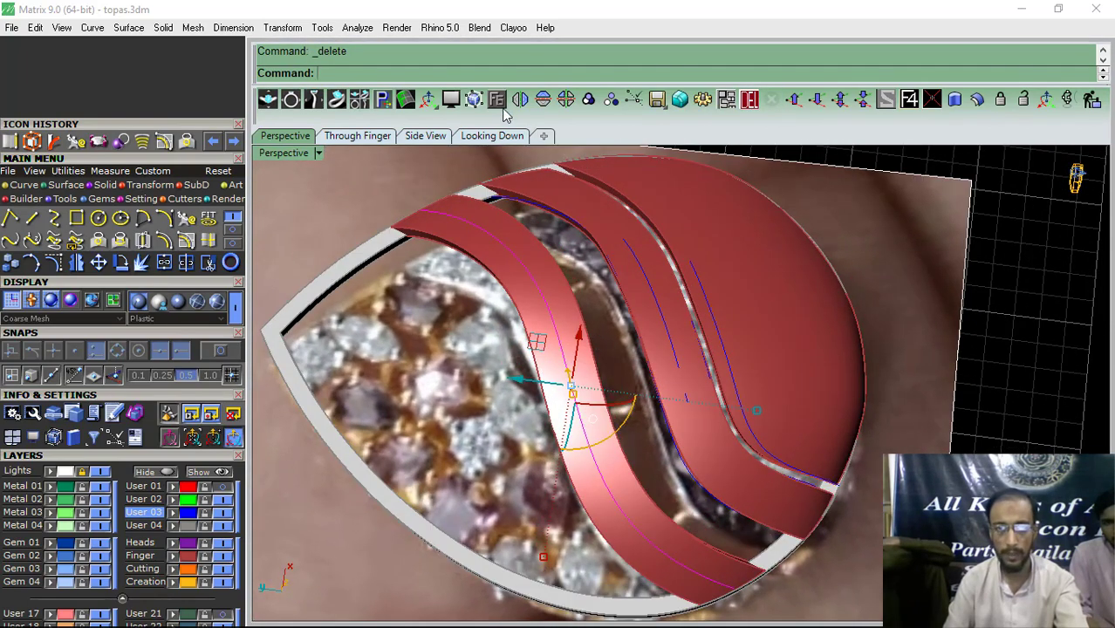
pyautogui.click(497, 100)
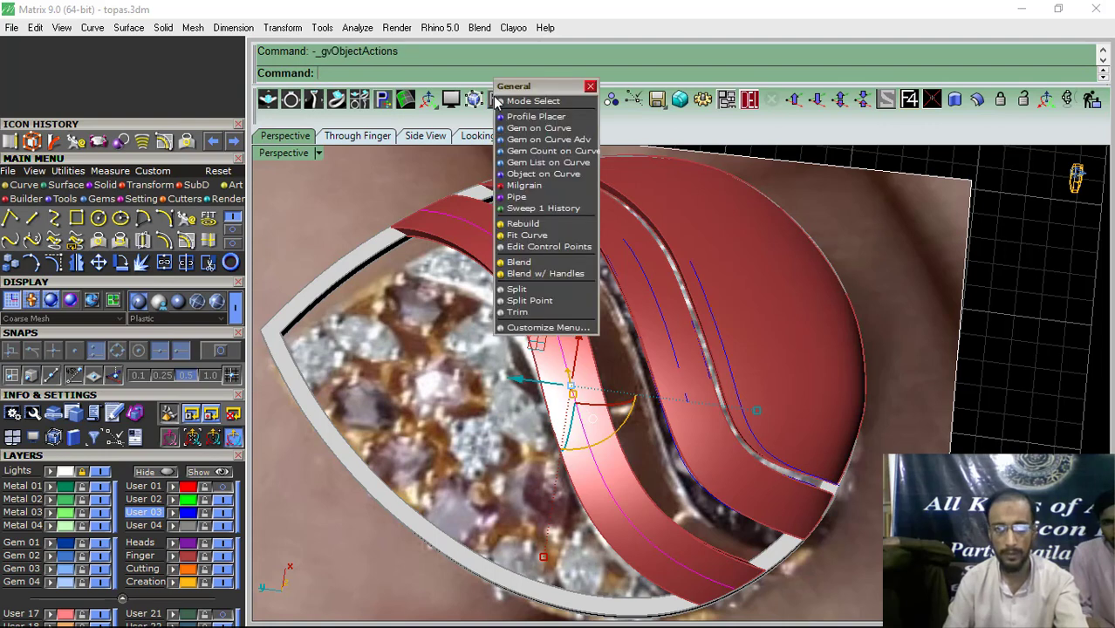
pyautogui.click(537, 128)
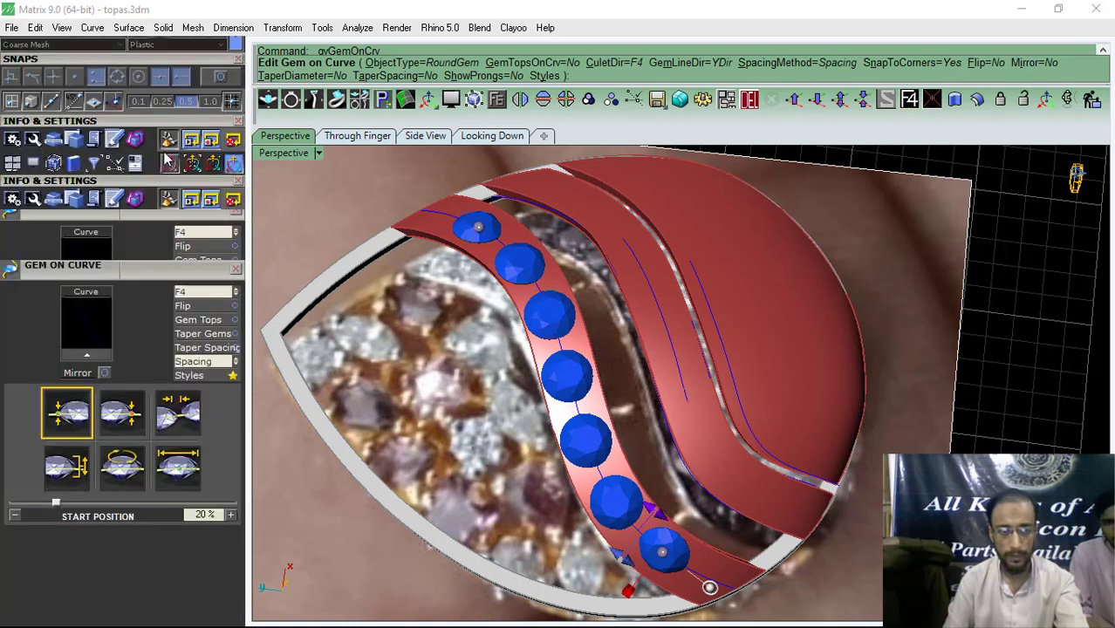
# Step: Set the gem row's start size to 1.5 mm and orient the gems to the band's surface
pyautogui.click(179, 375)
pyautogui.press('BackSpace')
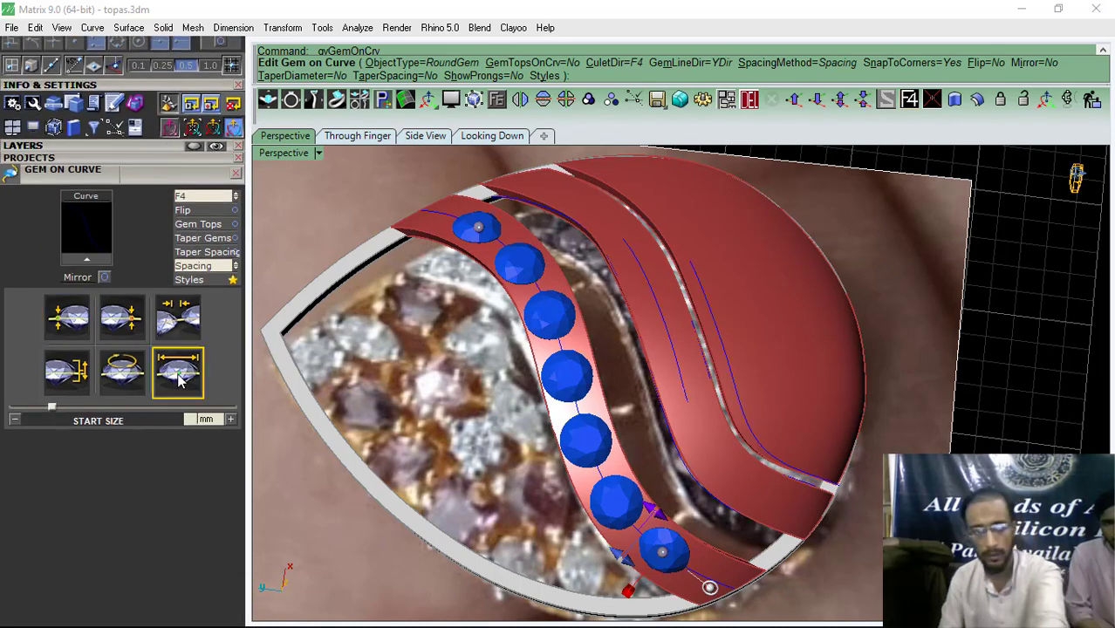
pyautogui.press('Return')
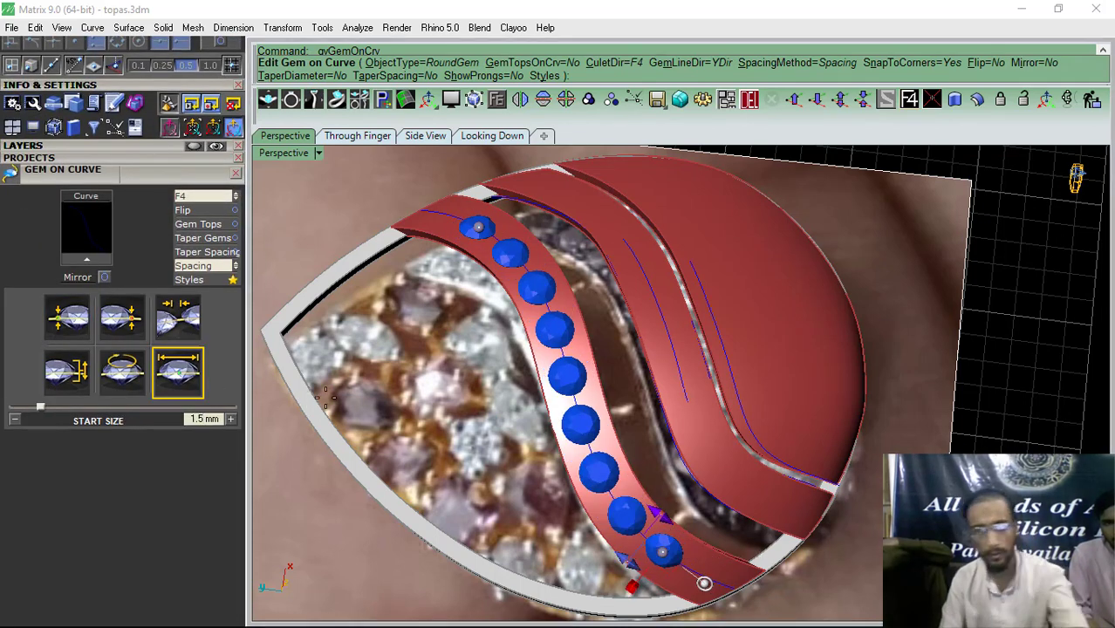
pyautogui.click(195, 199)
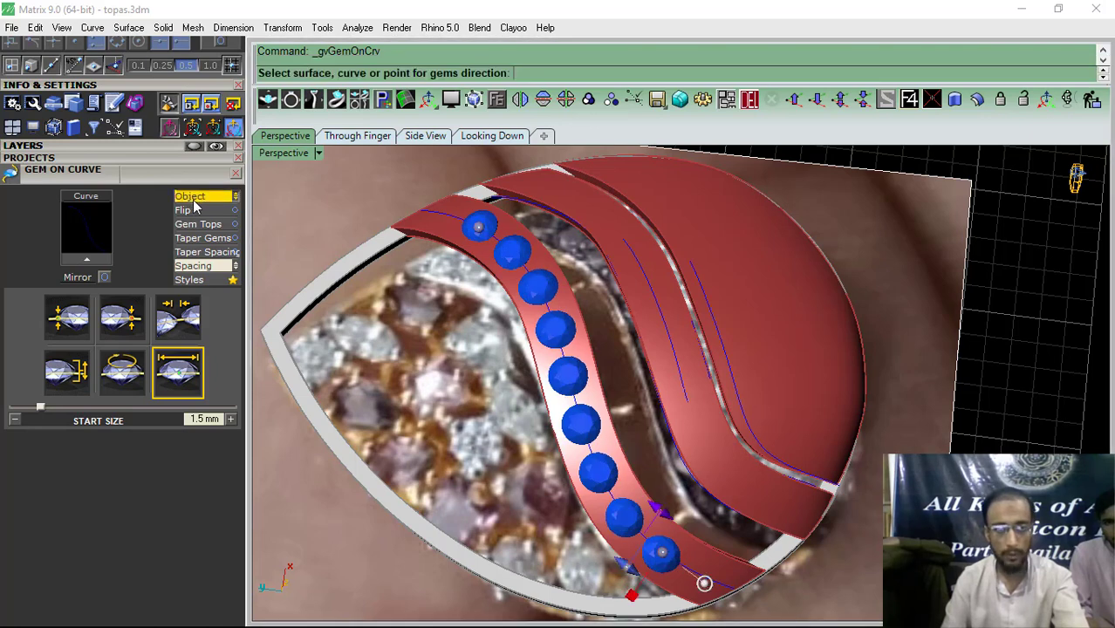
pyautogui.scroll(5, 568, 345)
pyautogui.click(568, 345)
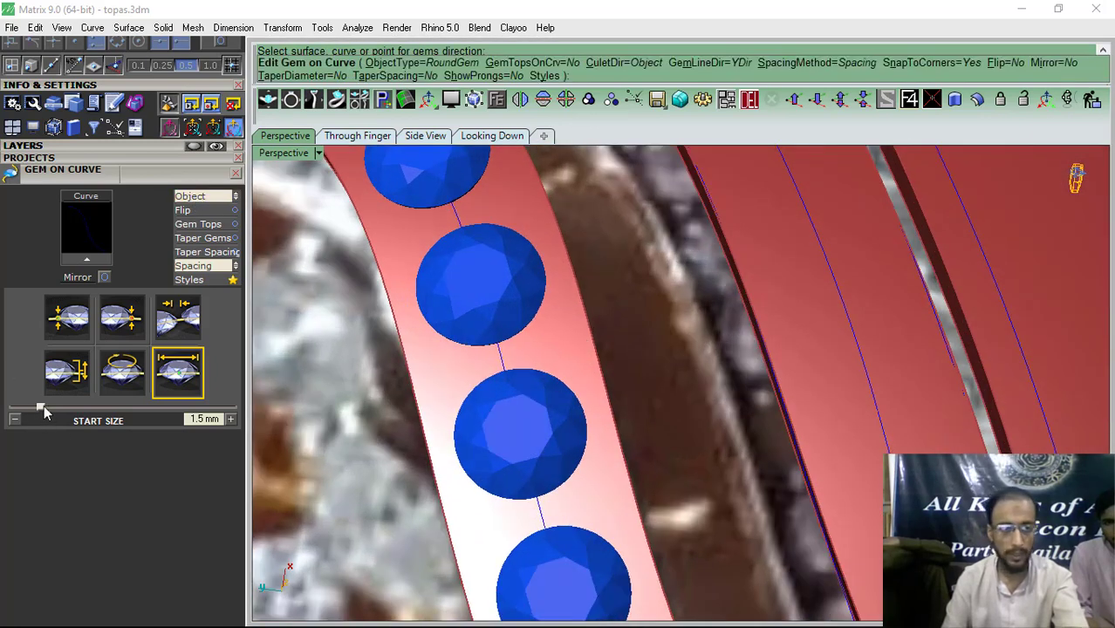
# Step: Stretch the gem row toward both ends of the centre curve, setting the end position to 100 %
pyautogui.click(70, 327)
pyautogui.moveTo(56, 410); pyautogui.dragTo(12, 419)
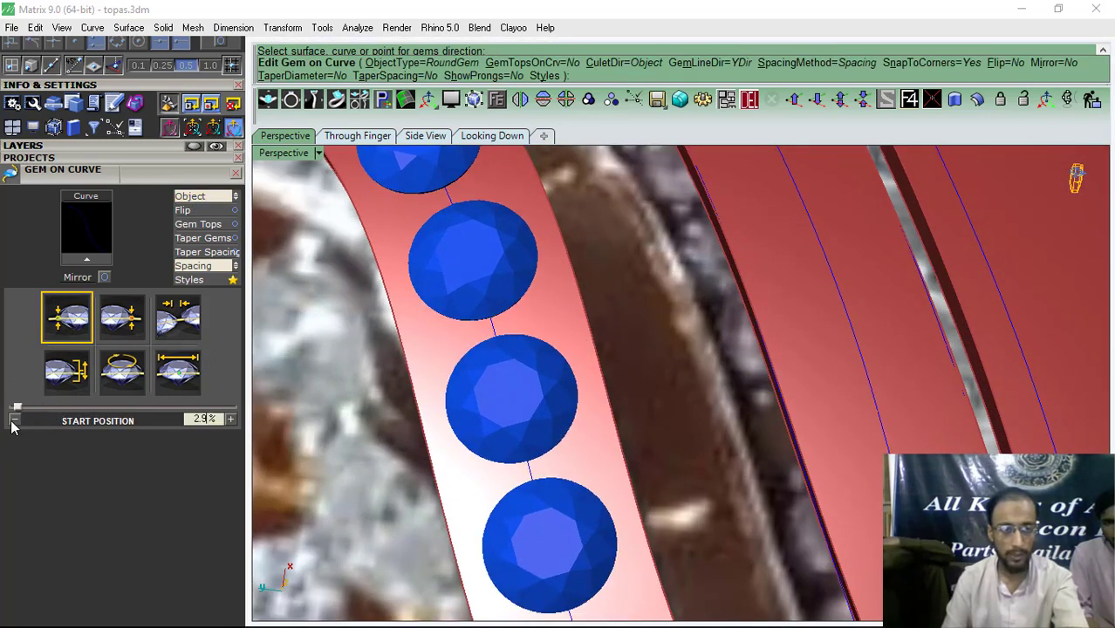
pyautogui.click(124, 321)
pyautogui.moveTo(180, 406); pyautogui.dragTo(235, 407)
pyautogui.scroll(-10, 559, 410)
pyautogui.scroll(8, 559, 410)
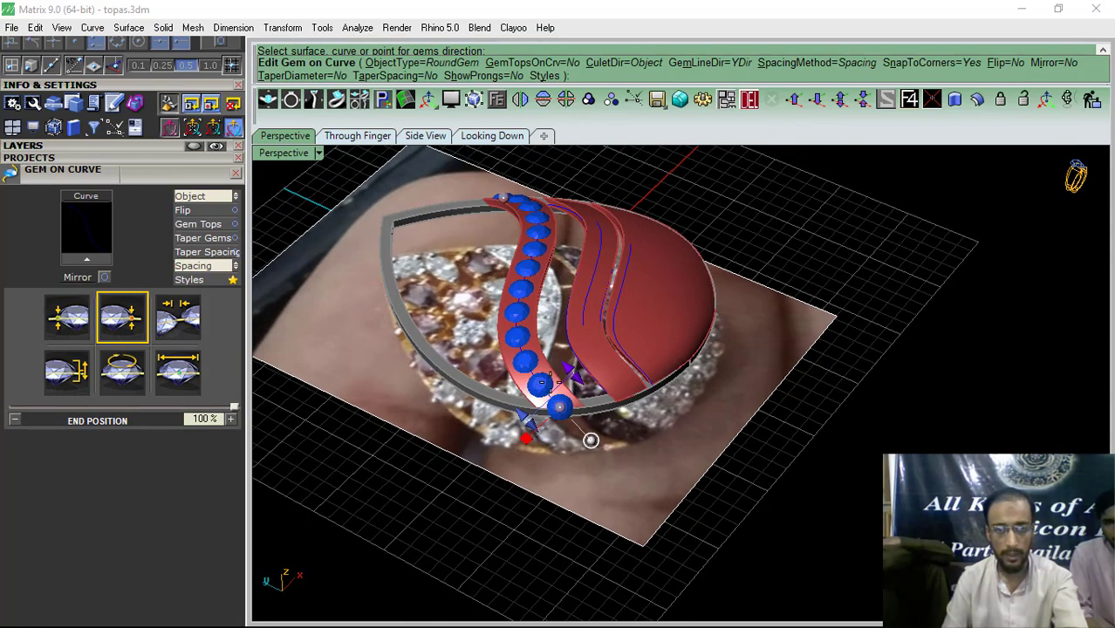
# Step: Pull the gem row's end gems back inside the frame, with the end position at about 89.8 %
pyautogui.moveTo(581, 452); pyautogui.dragTo(527, 397)
pyautogui.scroll(-8, 527, 397)
pyautogui.moveTo(527, 397); pyautogui.dragTo(695, 435, button='right')
pyautogui.scroll(9, 642, 517)
pyautogui.moveTo(681, 475); pyautogui.dragTo(653, 404)
pyautogui.scroll(-8, 645, 418)
pyautogui.moveTo(635, 432); pyautogui.dragTo(630, 453, button='right')
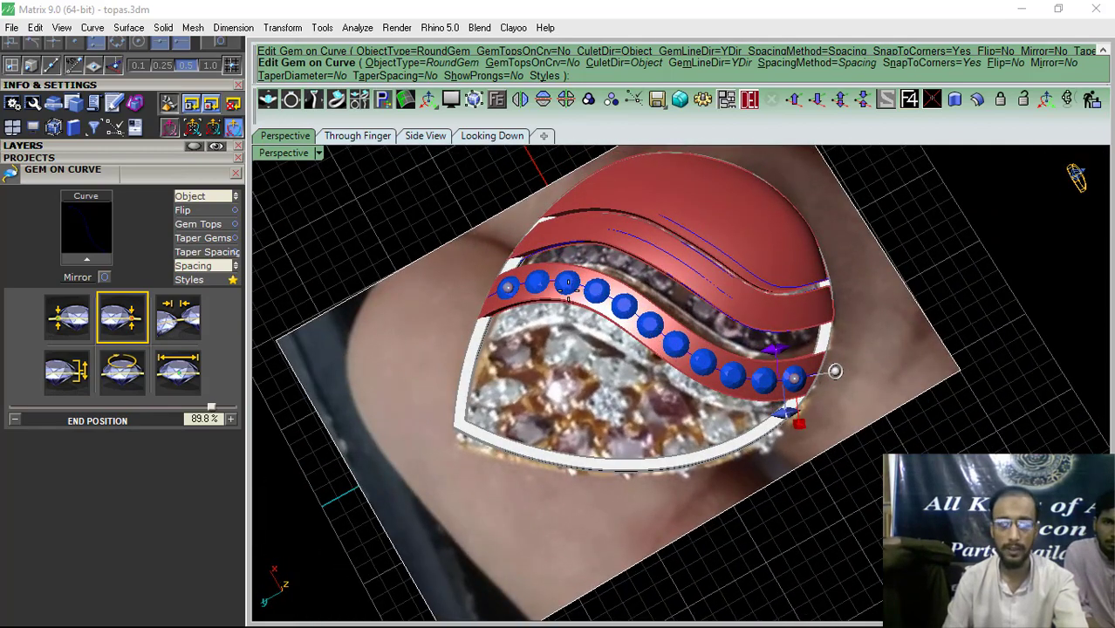
# Step: Tighten the gem spacing to 0.1 mm and shift the last gem to an end position of about 91.2 %
pyautogui.moveTo(540, 291); pyautogui.dragTo(732, 392, button='right')
pyautogui.scroll(10, 730, 419)
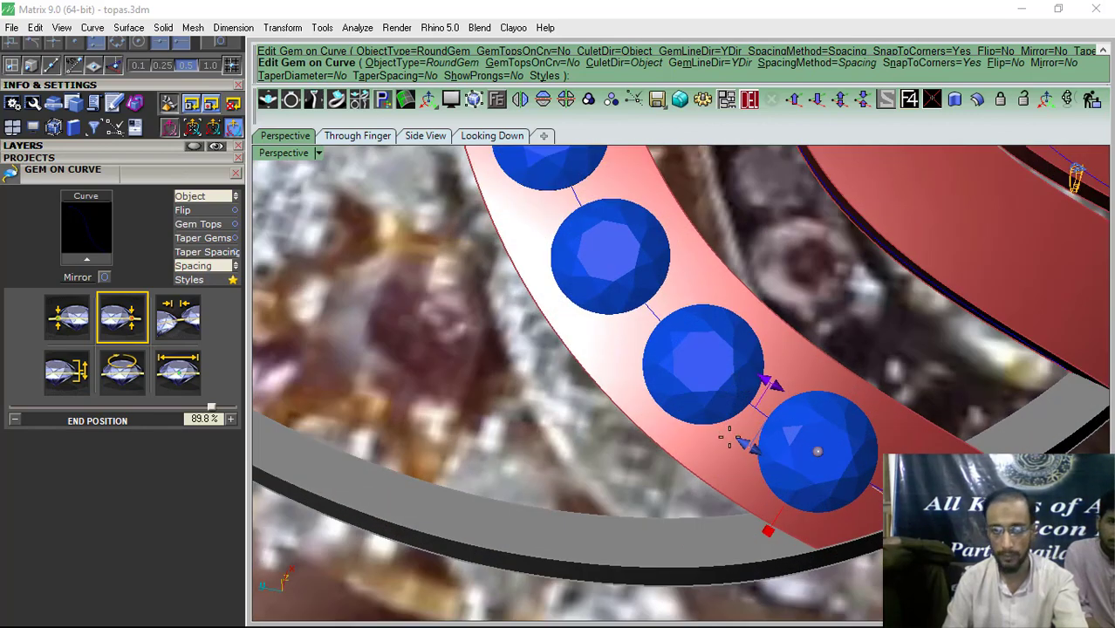
pyautogui.moveTo(774, 383); pyautogui.dragTo(778, 389)
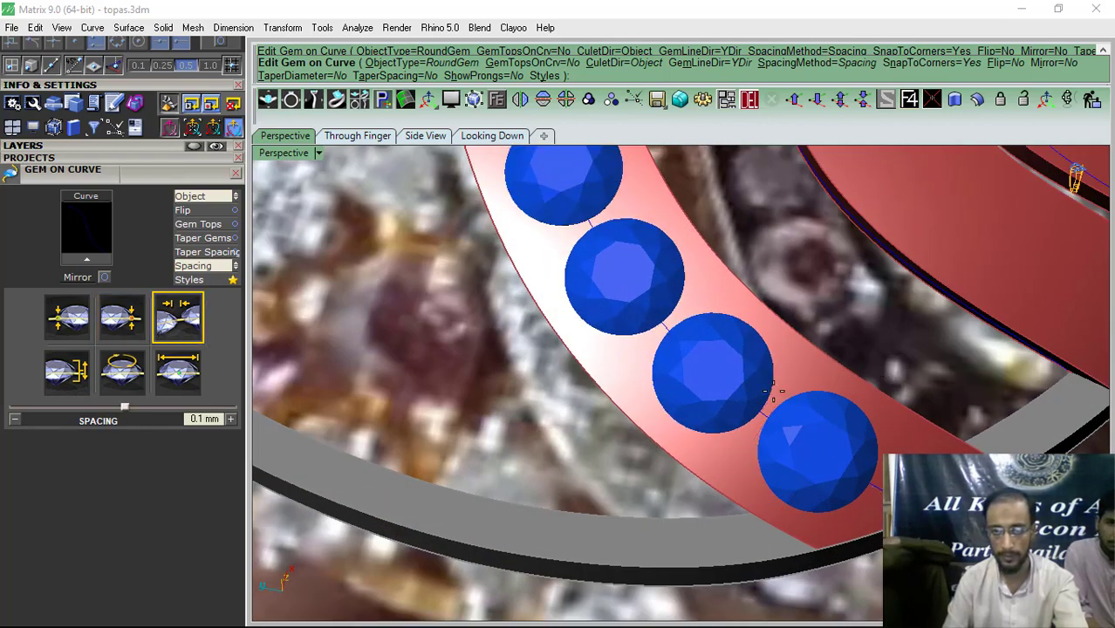
pyautogui.moveTo(819, 452); pyautogui.dragTo(839, 465)
pyautogui.scroll(-9, 837, 465)
# Step: Nudge the first gem toward the frame at the other end of the band and finish the gem row
pyautogui.moveTo(663, 454); pyautogui.dragTo(803, 482, button='right')
pyautogui.moveTo(541, 502); pyautogui.dragTo(642, 423, button='right')
pyautogui.scroll(6, 638, 419)
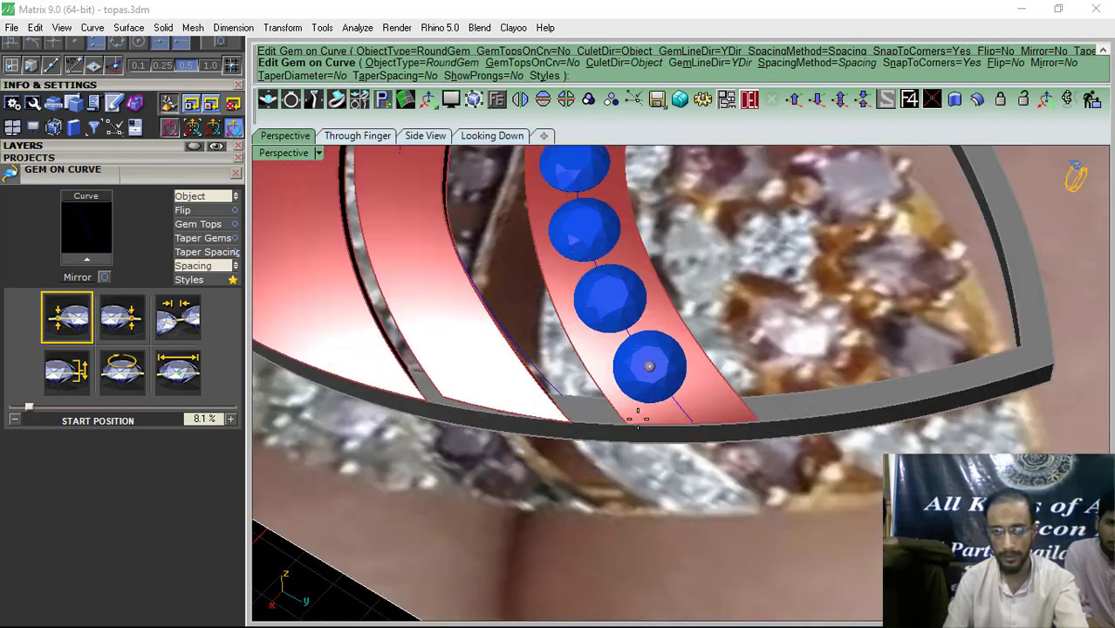
pyautogui.scroll(2, 638, 419)
pyautogui.moveTo(651, 352); pyautogui.dragTo(661, 359)
pyautogui.scroll(-7, 742, 417)
pyautogui.moveTo(811, 414); pyautogui.dragTo(698, 467, button='right')
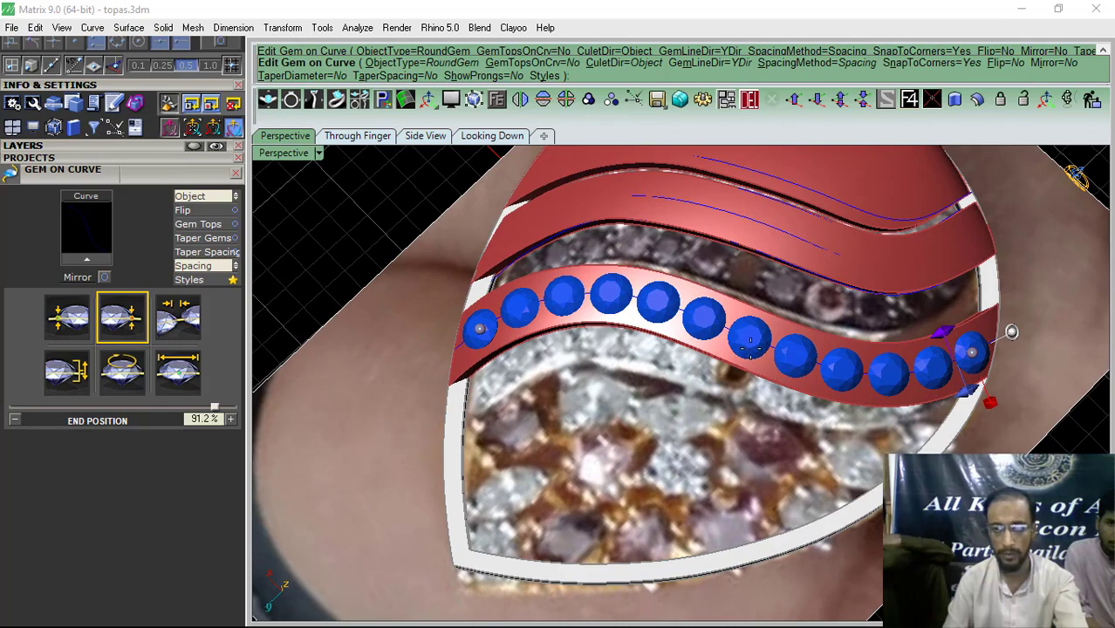
pyautogui.scroll(-2, 554, 424)
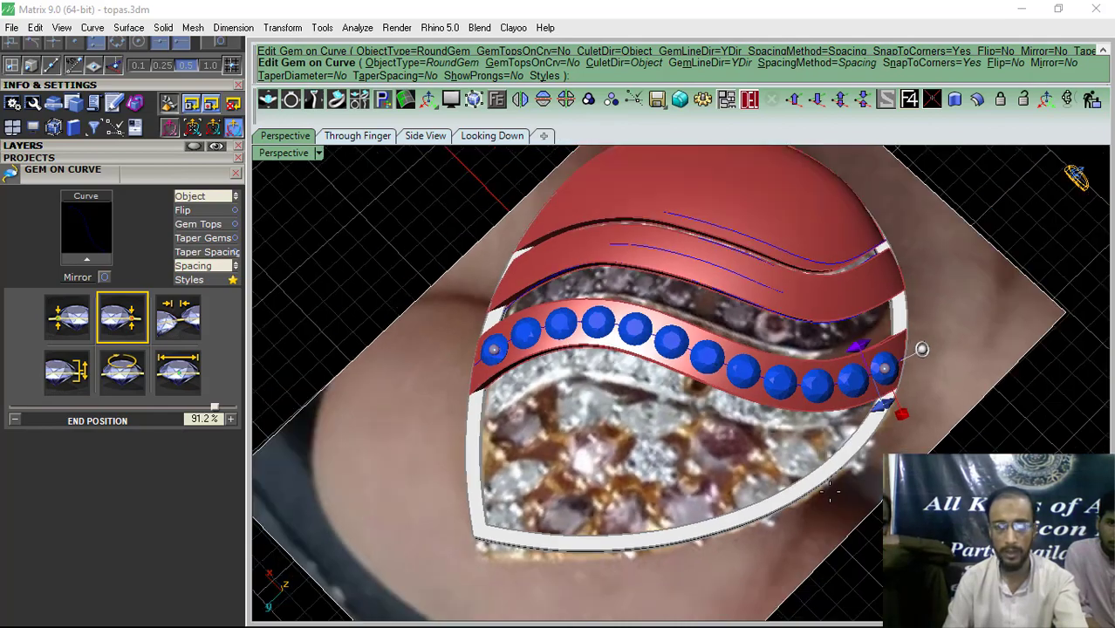
pyautogui.moveTo(759, 497); pyautogui.dragTo(686, 440, button='right')
pyautogui.rightClick(686, 440)
# Step: Delete the old curves lying on the middle band, leaving the band solid and the dome out of the selection
pyautogui.moveTo(596, 363); pyautogui.dragTo(655, 315, button='right')
pyautogui.scroll(5, 655, 315)
pyautogui.click(655, 315)
pyautogui.press('Escape')
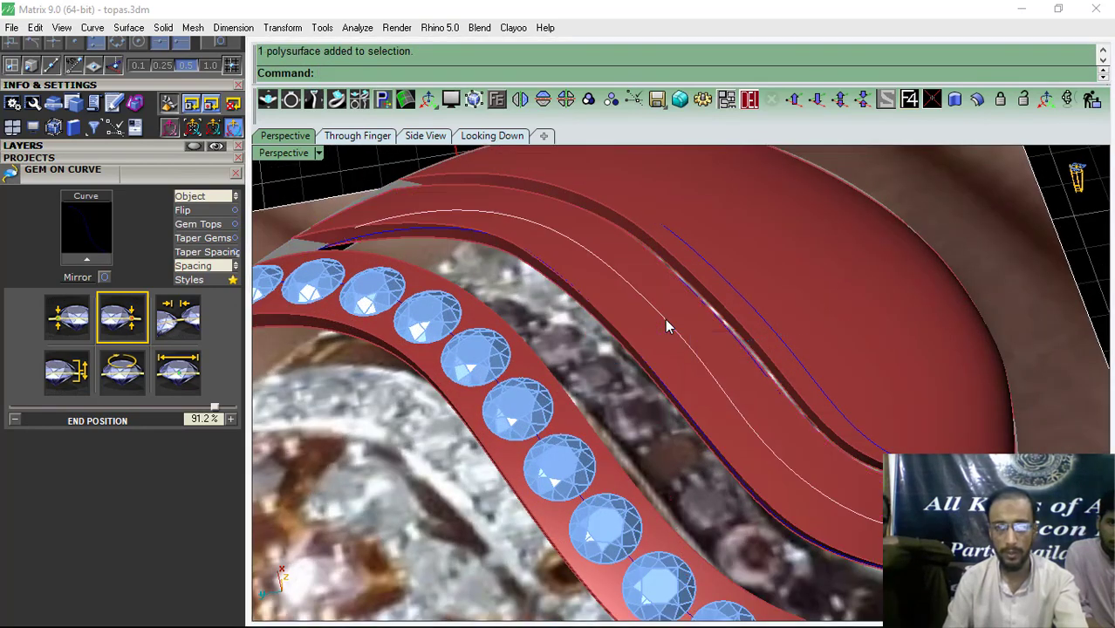
pyautogui.click(691, 333)
pyautogui.moveTo(998, 236); pyautogui.dragTo(645, 451)
pyautogui.keyDown('ctrl'); pyautogui.moveTo(853, 431); pyautogui.dragTo(854, 432); pyautogui.keyUp('ctrl')
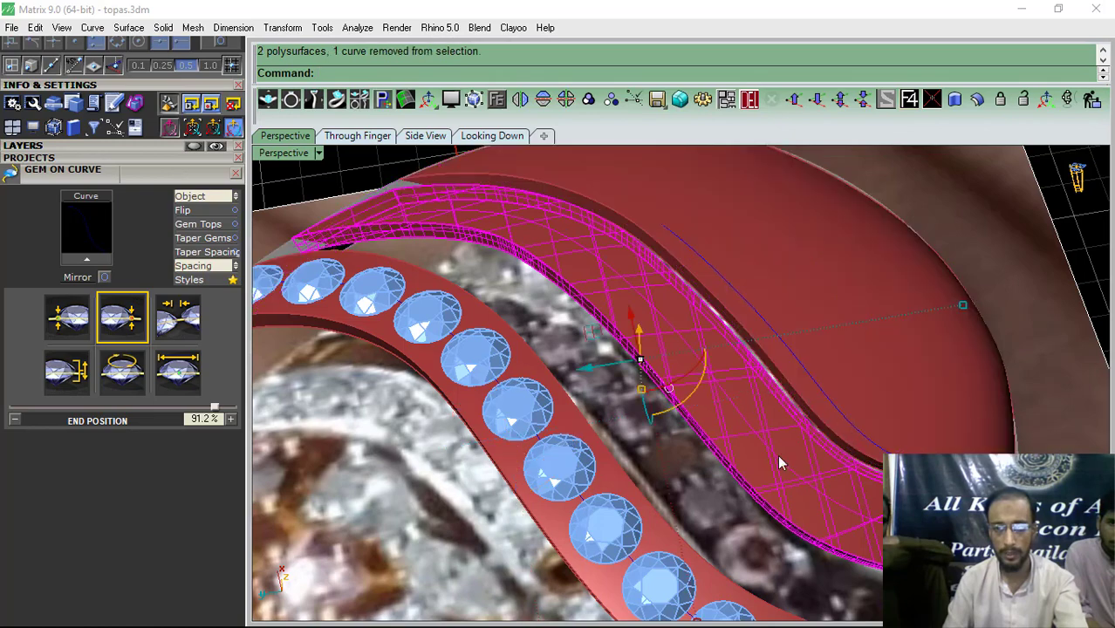
pyautogui.keyDown('ctrl'); pyautogui.click(787, 438); pyautogui.keyUp('ctrl')
pyautogui.scroll(-4, 782, 407)
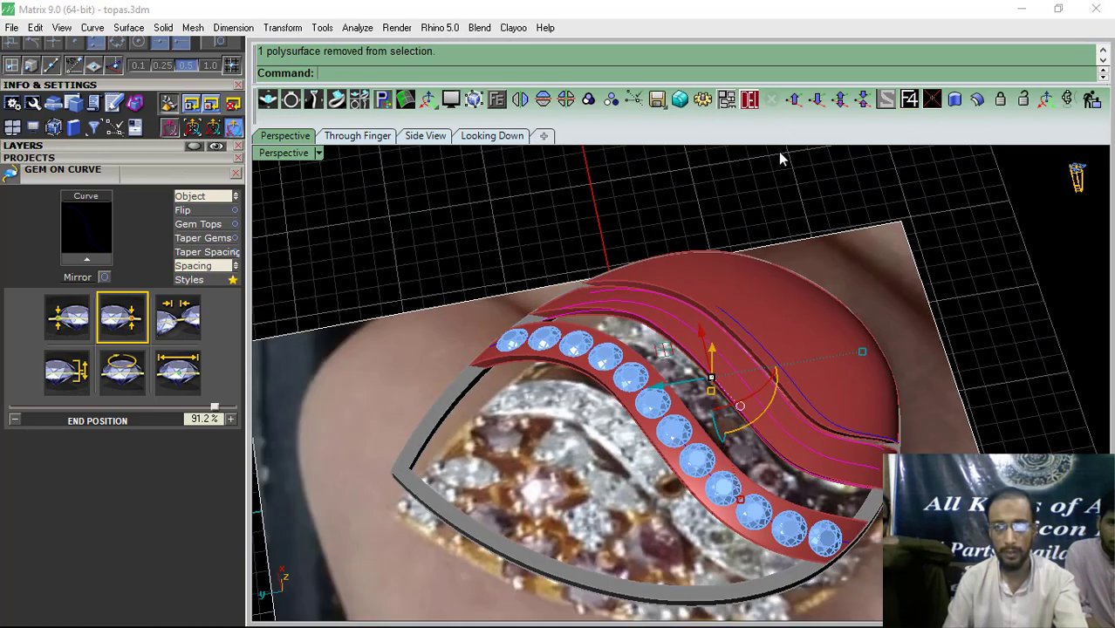
pyautogui.click(749, 98)
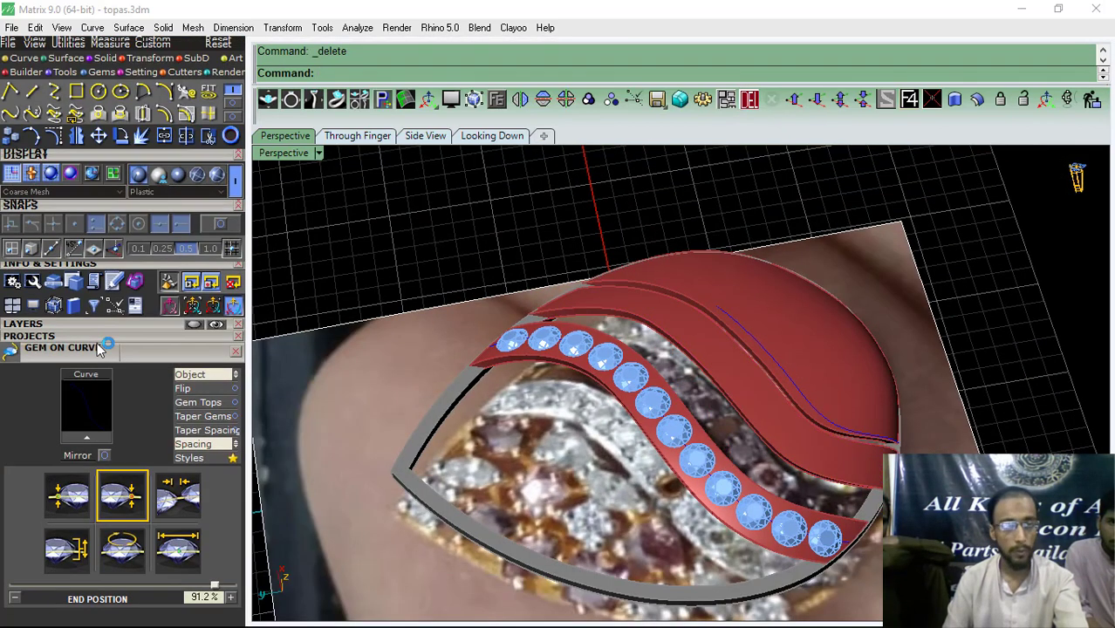
# Step: Duplicate the two long top edges of the middle band as curves
pyautogui.click(232, 104)
pyautogui.click(186, 113)
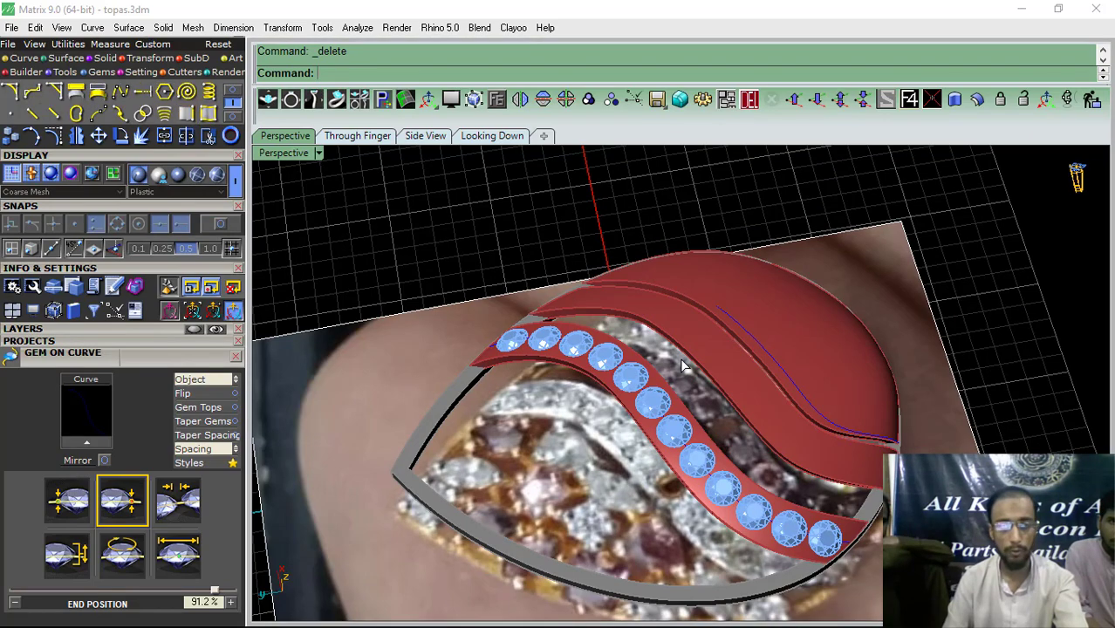
pyautogui.scroll(7, 693, 349)
pyautogui.click(685, 351)
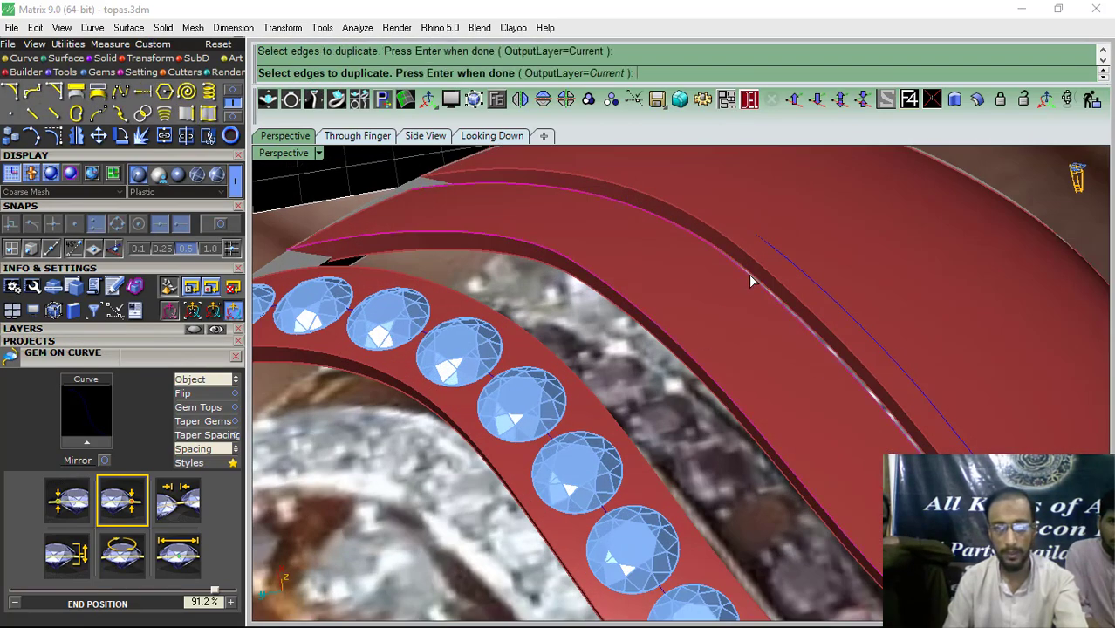
pyautogui.scroll(-4, 584, 305)
pyautogui.moveTo(583, 305); pyautogui.dragTo(548, 442, button='right')
pyautogui.rightClick(553, 438)
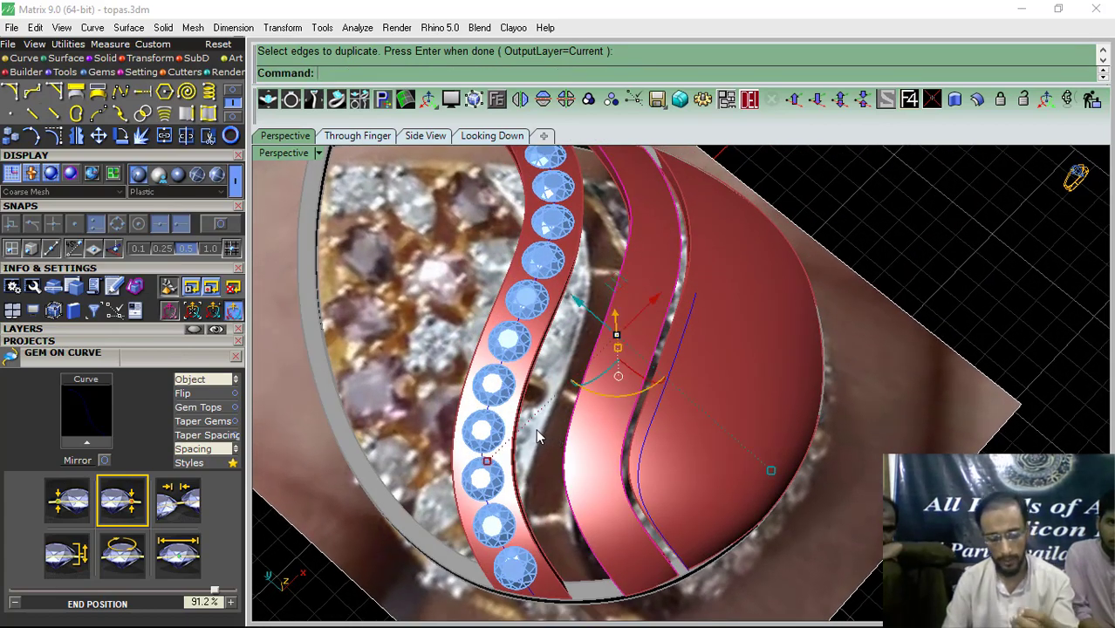
# Step: Create a tween curve midway between the middle band's duplicated edges, and delete the two edge curves
pyautogui.click(492, 135)
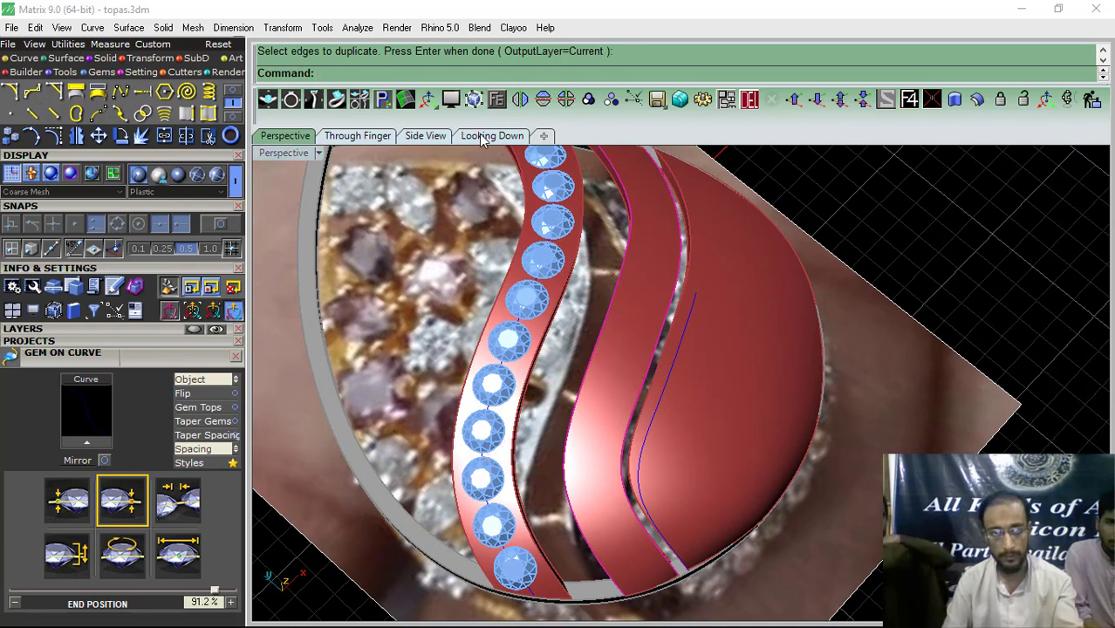
pyautogui.moveTo(558, 350); pyautogui.dragTo(565, 406, button='right')
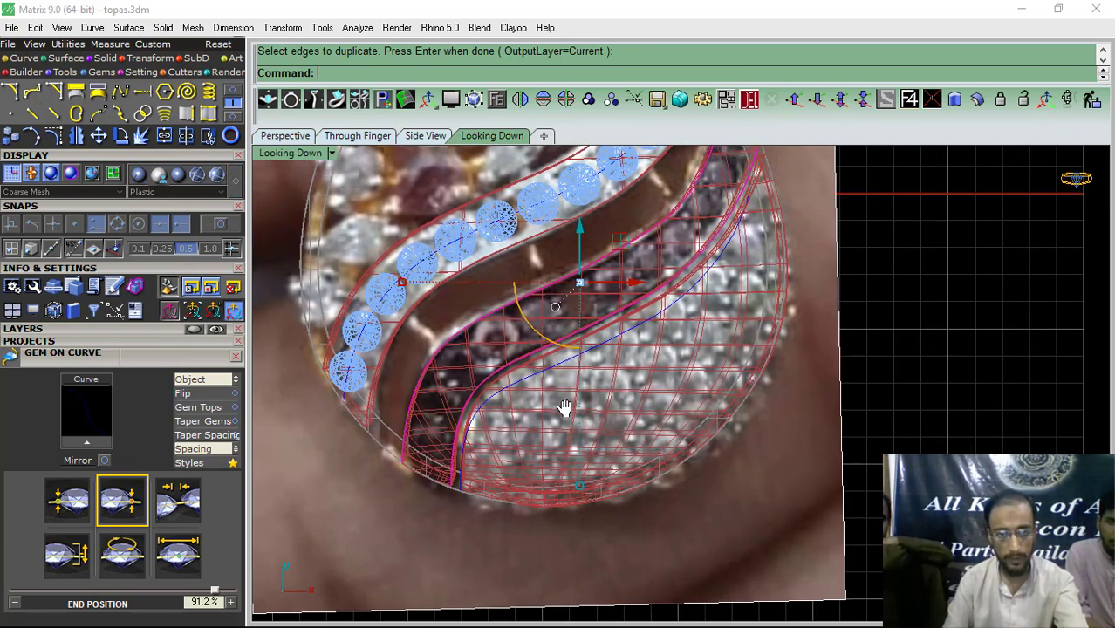
pyautogui.click(286, 135)
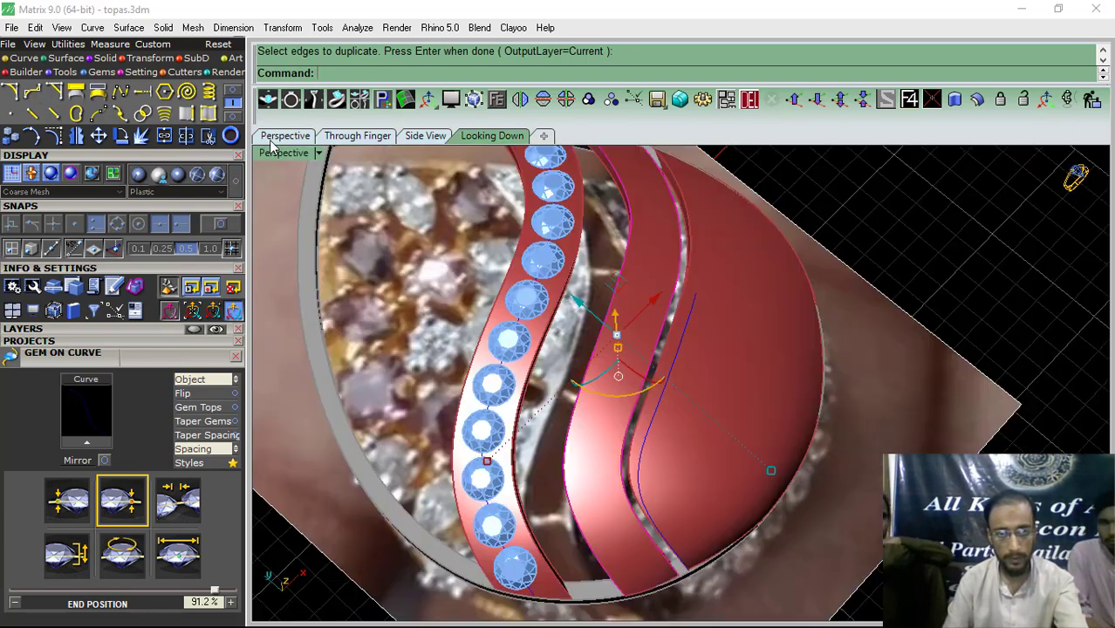
pyautogui.click(164, 114)
pyautogui.moveTo(611, 366)
pyautogui.mouseDown(button='right')
pyautogui.moveTo(654, 319)
pyautogui.moveTo(635, 240)
pyautogui.moveTo(621, 363)
pyautogui.mouseUp(button='right')
pyautogui.rightClick(737, 201)
pyautogui.click(752, 100)
# Step: Pull the middle band's tween curve onto the band's surface, keeping the input curve
pyautogui.moveTo(608, 465); pyautogui.dragTo(634, 379, button='right')
pyautogui.scroll(2, 637, 278)
pyautogui.click(642, 281)
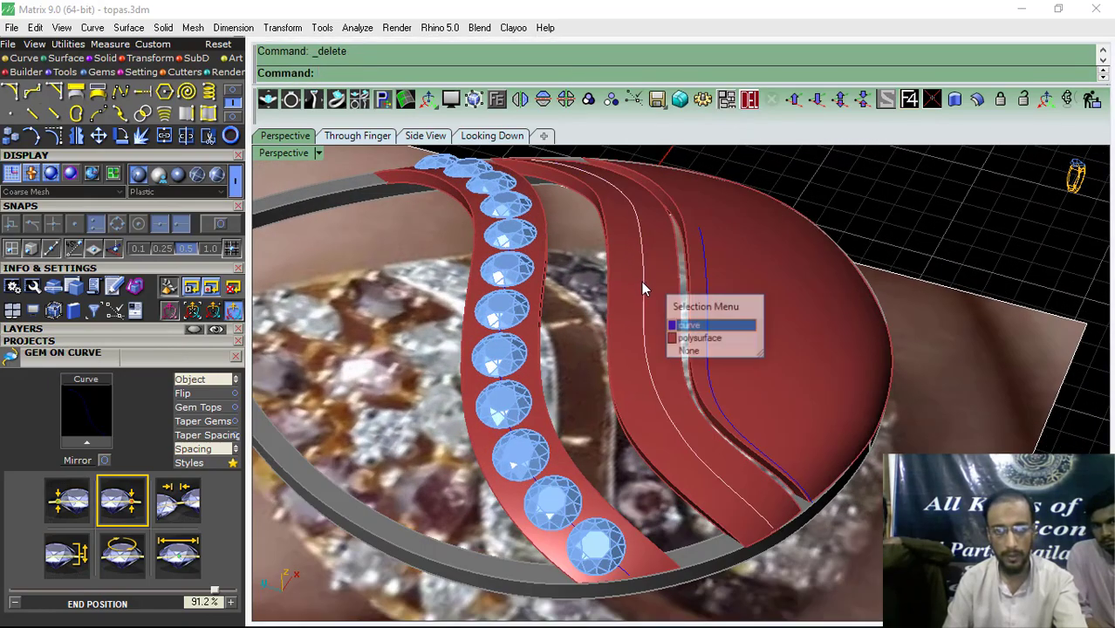
pyautogui.click(698, 325)
pyautogui.click(233, 96)
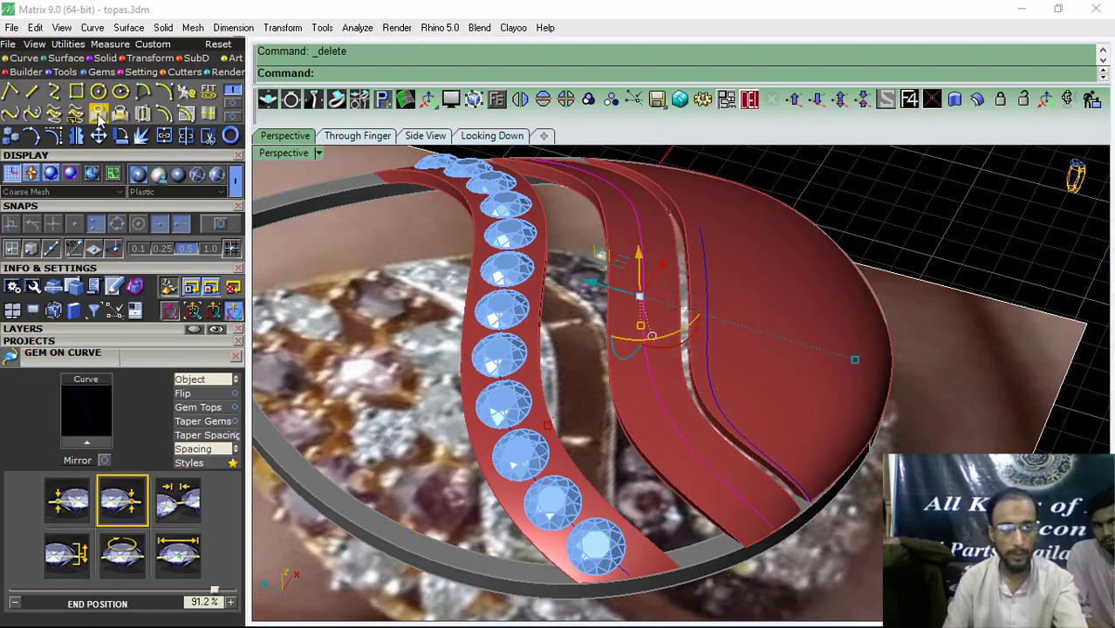
pyautogui.click(99, 118)
pyautogui.moveTo(517, 303); pyautogui.dragTo(620, 260, button='right')
pyautogui.scroll(4, 621, 259)
pyautogui.click(629, 257)
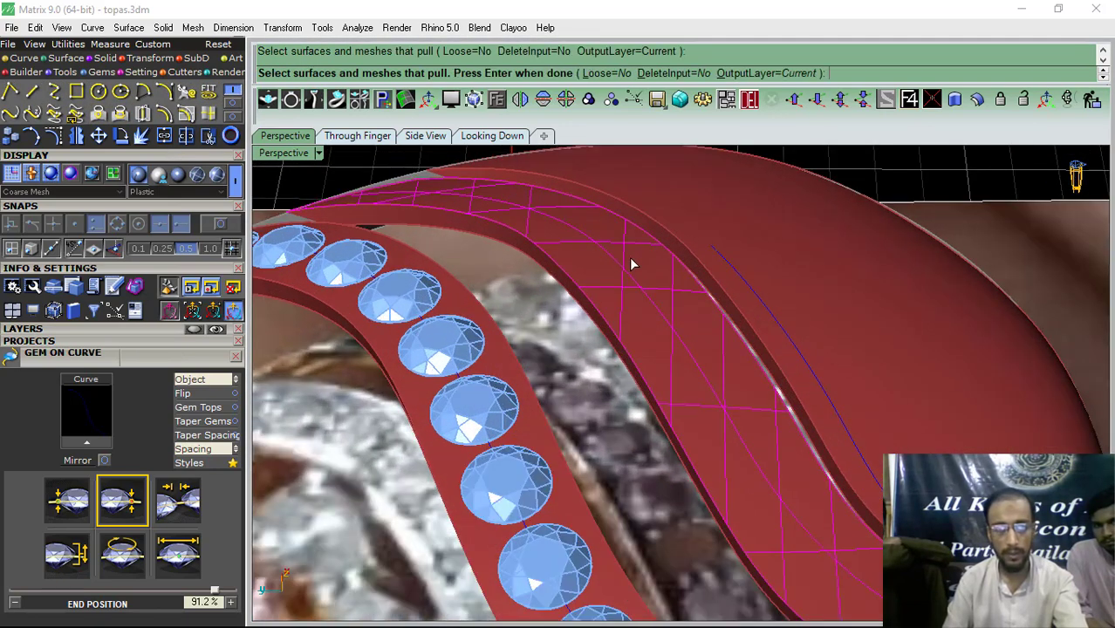
pyautogui.press('Return')
# Step: Delete the unpulled tween curve over the middle band, keeping the copy that lies on its surface
pyautogui.click(641, 293)
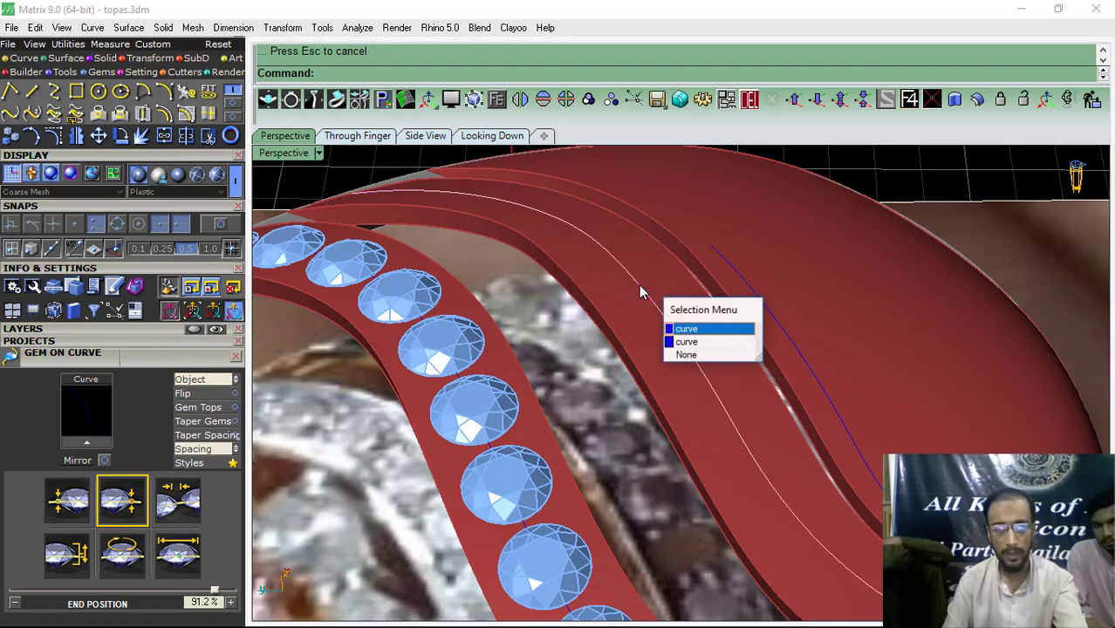
pyautogui.click(680, 341)
pyautogui.click(748, 99)
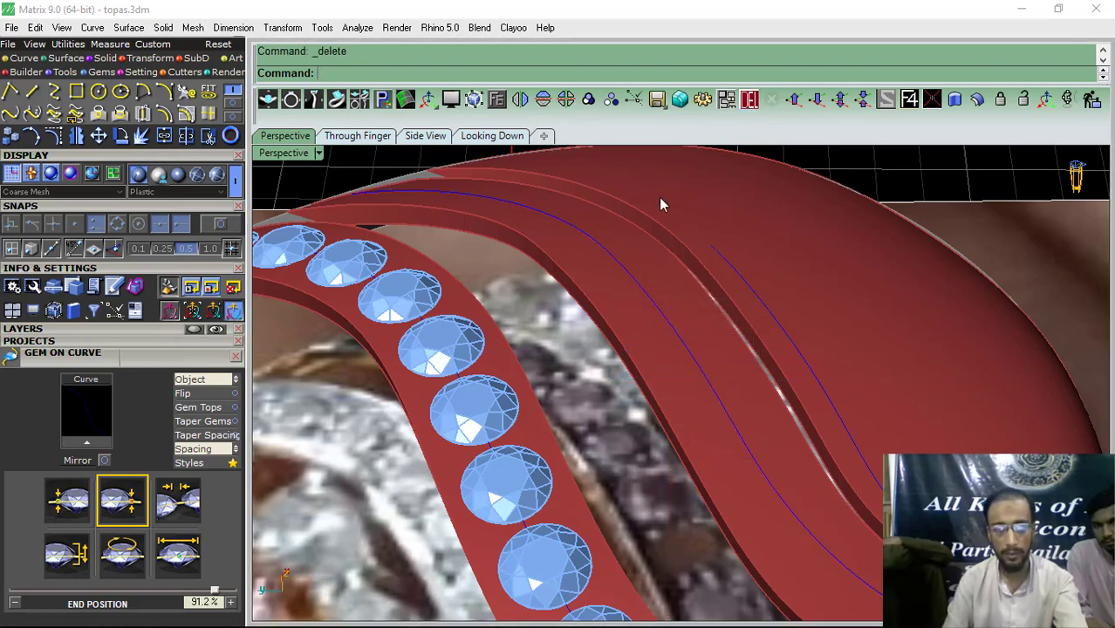
# Step: Reorient the gumball across the middle band and move the band slightly toward the gem-set band in the top view
pyautogui.click(606, 253)
pyautogui.moveTo(590, 323); pyautogui.dragTo(576, 342, button='right')
pyautogui.click(467, 138)
pyautogui.moveTo(485, 281); pyautogui.dragTo(465, 333, button='right')
pyautogui.scroll(1, 541, 359)
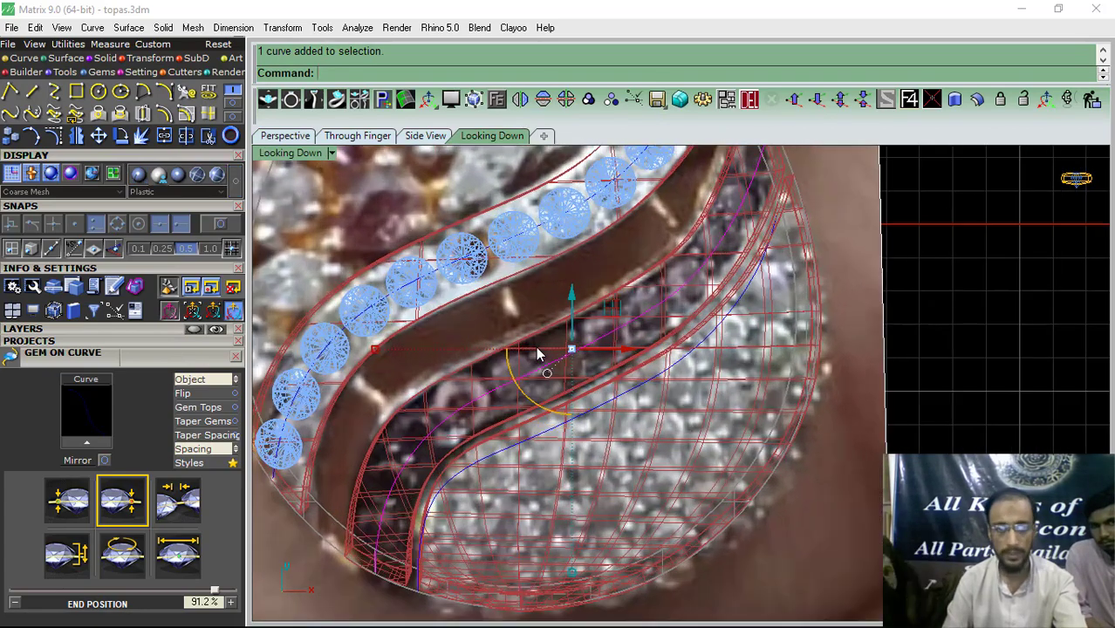
pyautogui.click(288, 135)
pyautogui.scroll(2, 549, 319)
pyautogui.click(637, 255)
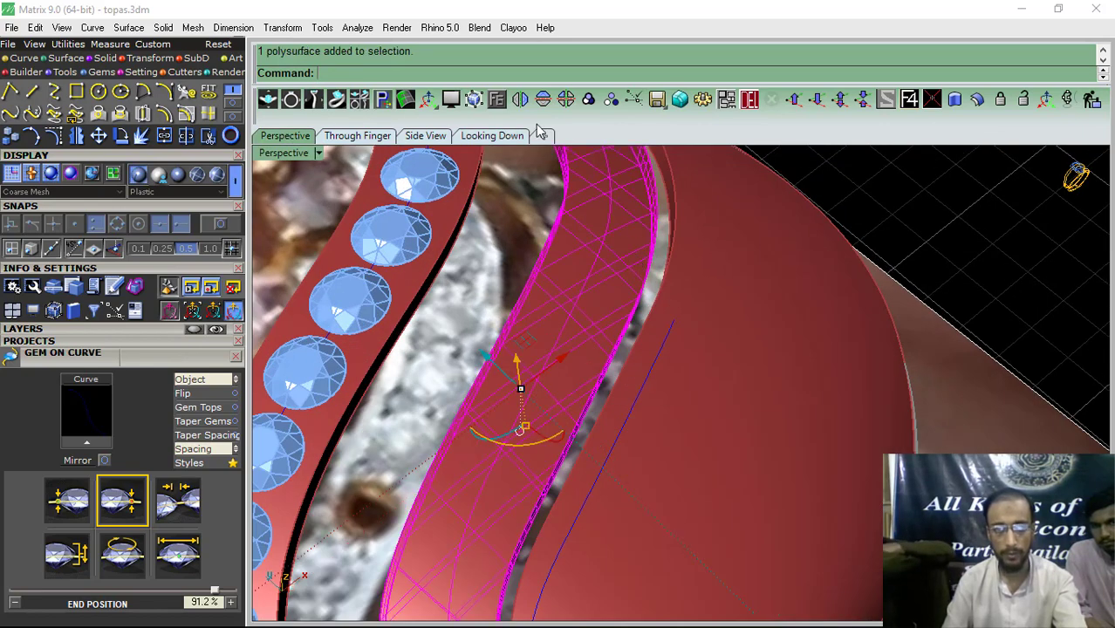
pyautogui.click(492, 136)
pyautogui.keyDown('ctrl'); pyautogui.moveTo(537, 399); pyautogui.dragTo(574, 402); pyautogui.keyUp('ctrl')
pyautogui.moveTo(539, 295)
pyautogui.mouseDown()
pyautogui.moveTo(527, 295)
pyautogui.moveTo(535, 314)
pyautogui.mouseUp()
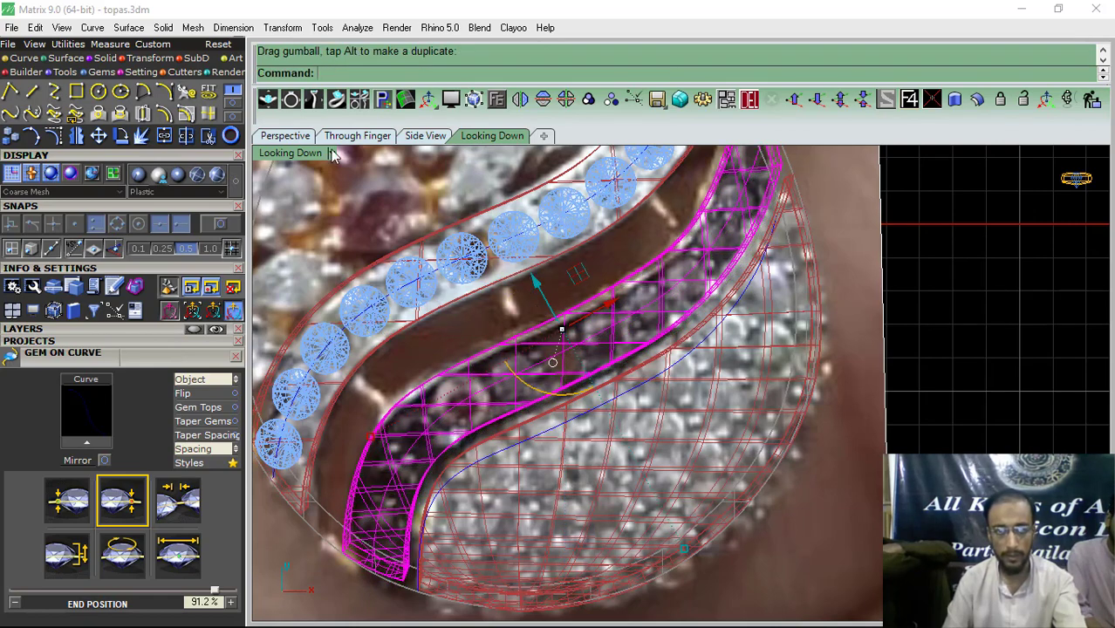
pyautogui.click(281, 138)
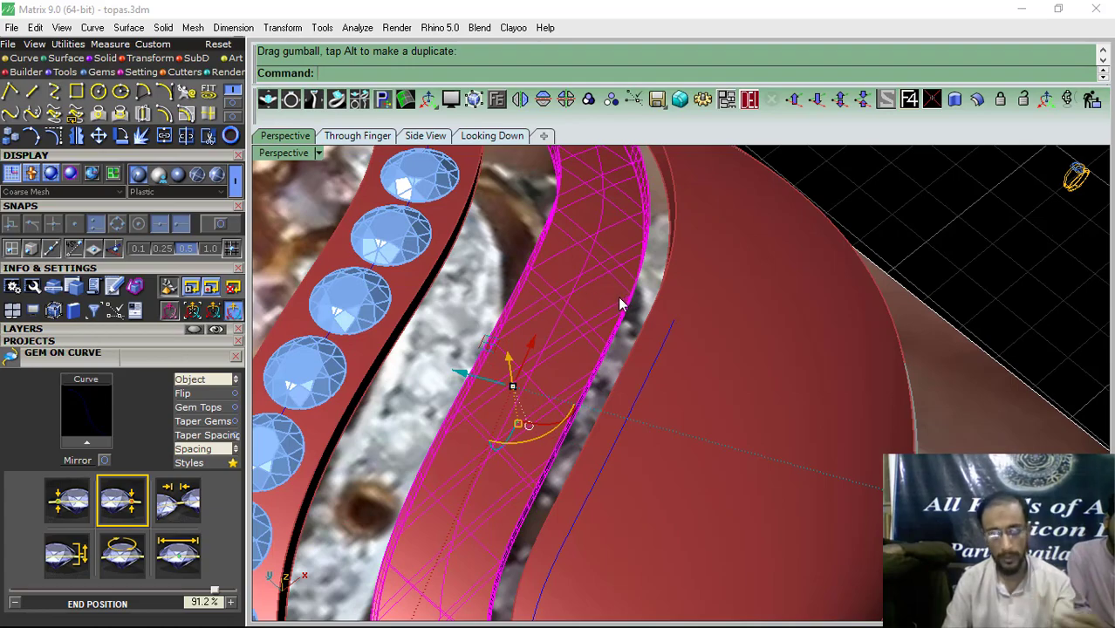
# Step: Measure the gap between the gem-set band and the middle band at their lower ends with an aligned dimension in the top view
pyautogui.scroll(-4, 620, 303)
pyautogui.moveTo(611, 314); pyautogui.dragTo(558, 408, button='right')
pyautogui.scroll(-4, 555, 411)
pyautogui.click(758, 277)
pyautogui.moveTo(679, 280); pyautogui.dragTo(575, 210, button='right')
pyautogui.click(492, 135)
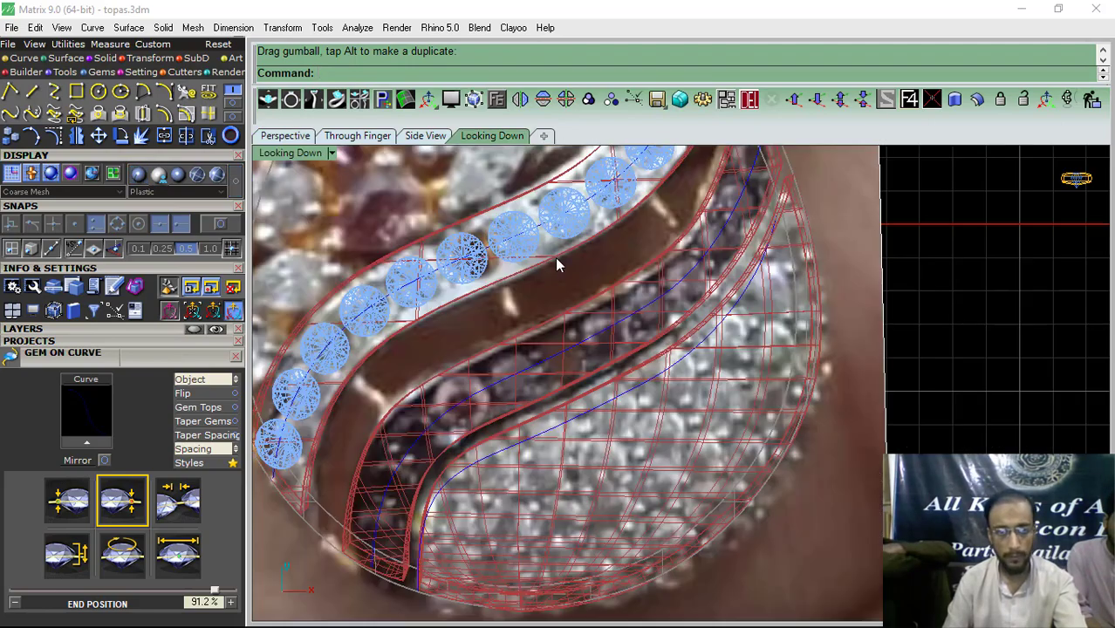
pyautogui.scroll(-2, 550, 279)
pyautogui.click(233, 27)
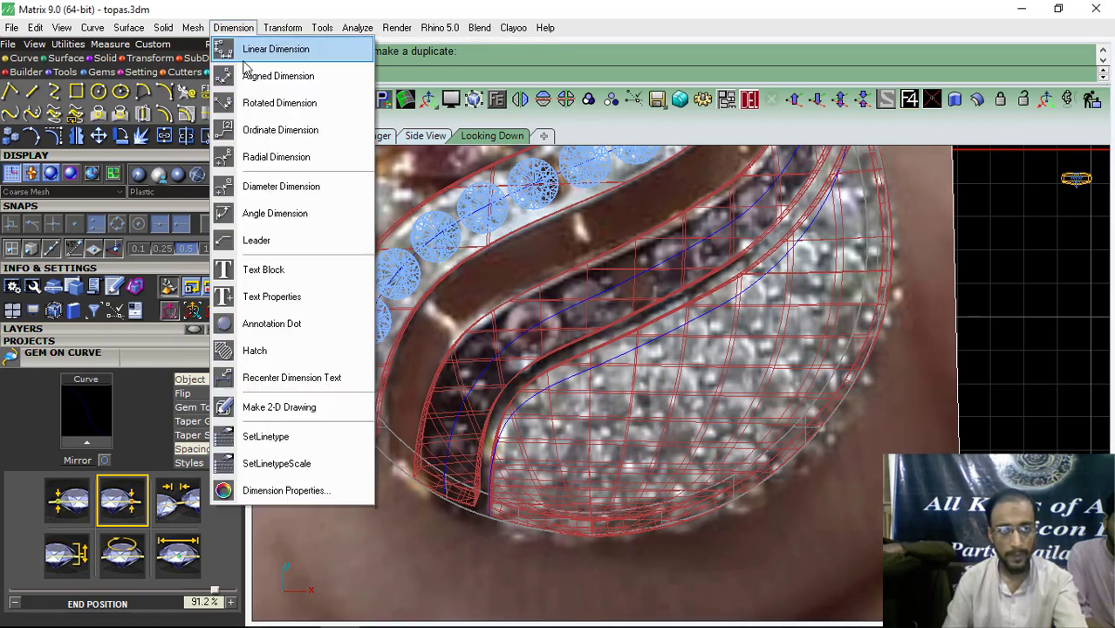
pyautogui.click(274, 75)
pyautogui.click(223, 224)
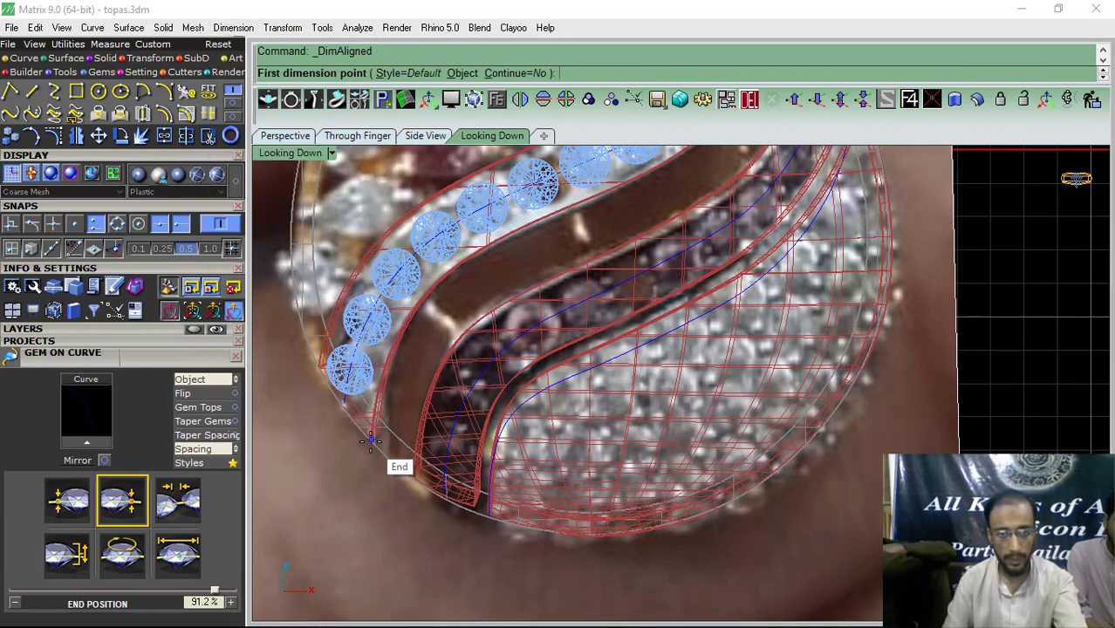
pyautogui.click(370, 442)
pyautogui.click(414, 487)
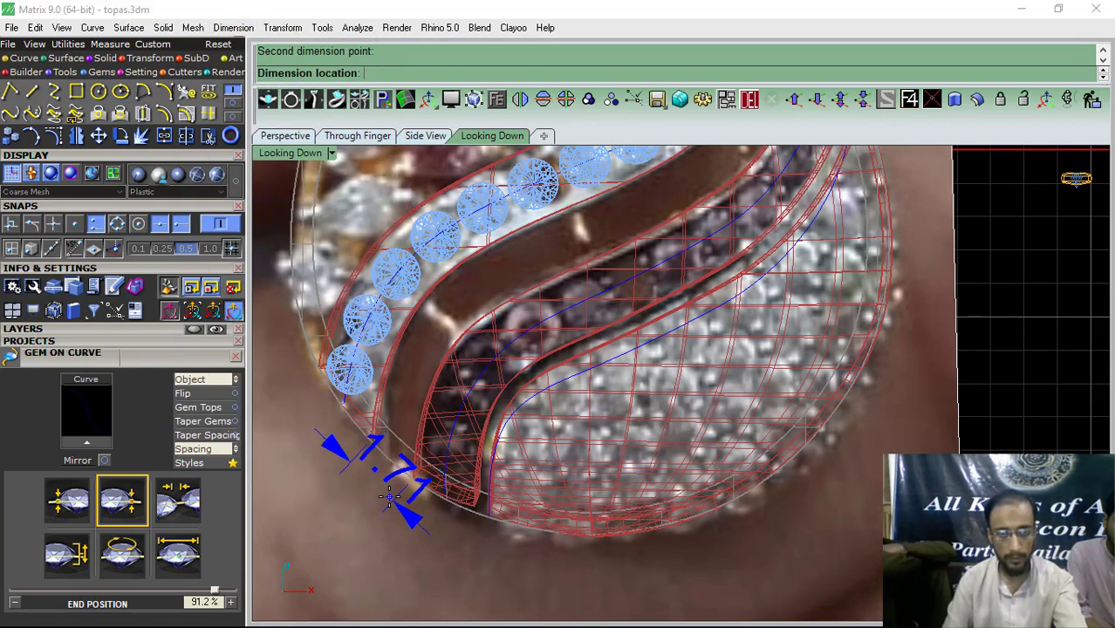
pyautogui.click(389, 497)
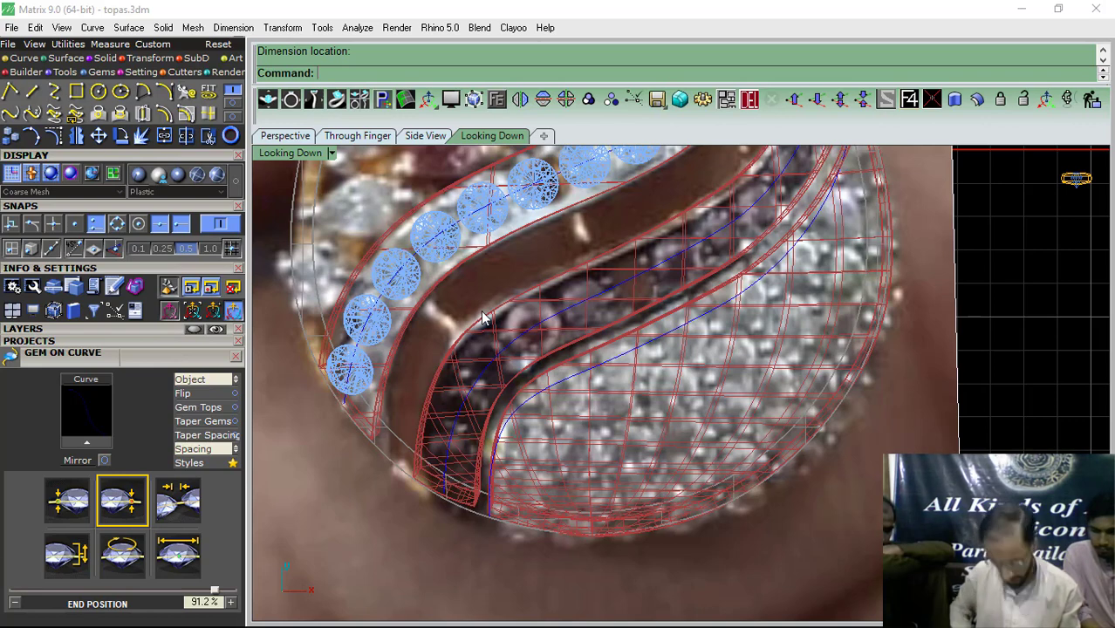
# Step: Measure the gap between the gem-set band and the middle band near mid-length with an aligned dimension
pyautogui.moveTo(478, 358); pyautogui.dragTo(497, 384, button='right')
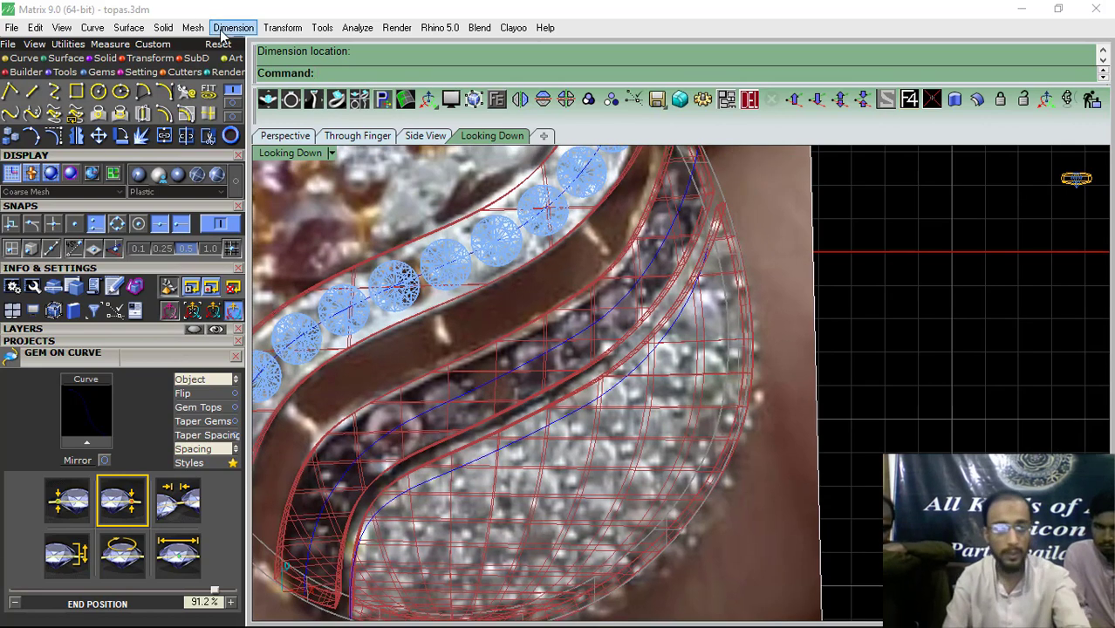
pyautogui.click(233, 27)
pyautogui.click(278, 76)
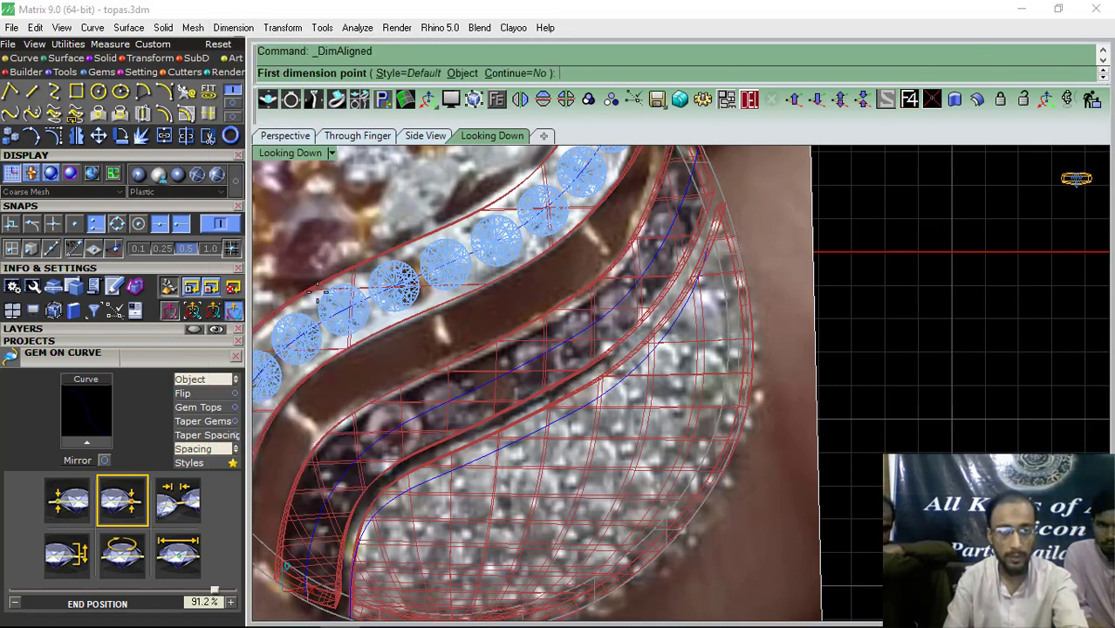
pyautogui.scroll(3, 524, 305)
pyautogui.click(495, 283)
pyautogui.click(540, 353)
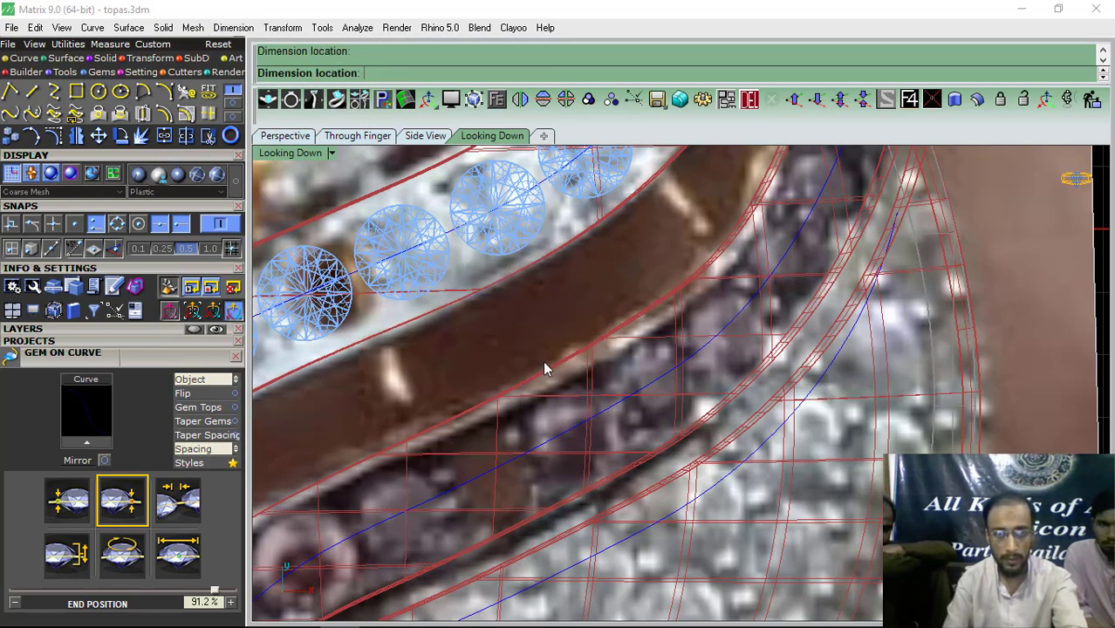
# Step: Try Gem on Curve along the middle band's centre curve, with the gems oriented to the band's surface
pyautogui.click(297, 140)
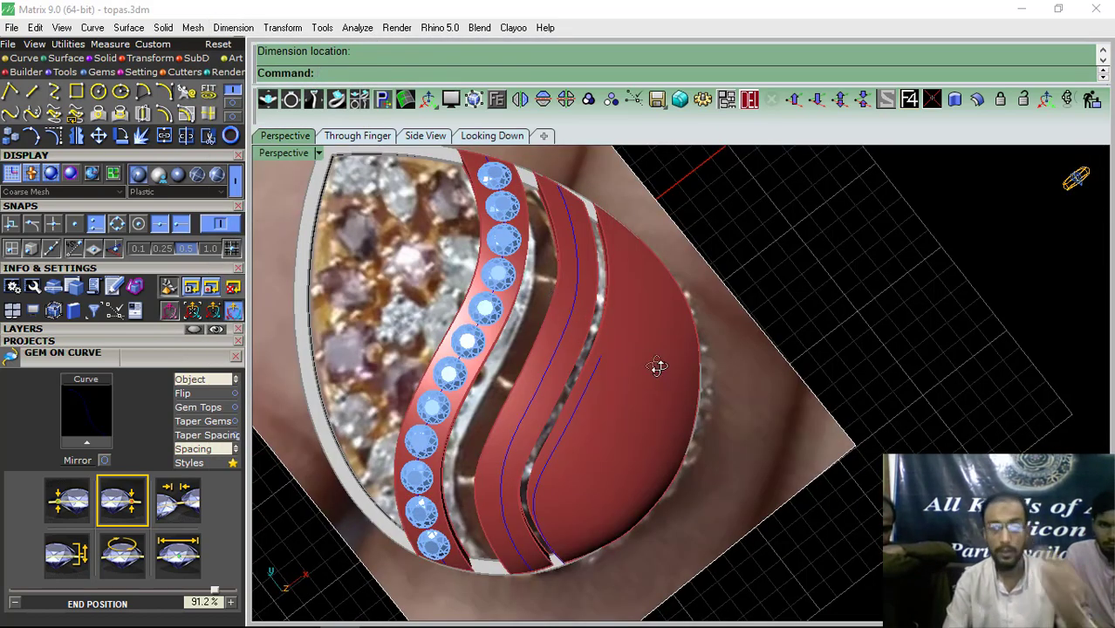
pyautogui.scroll(5, 657, 367)
pyautogui.click(587, 294)
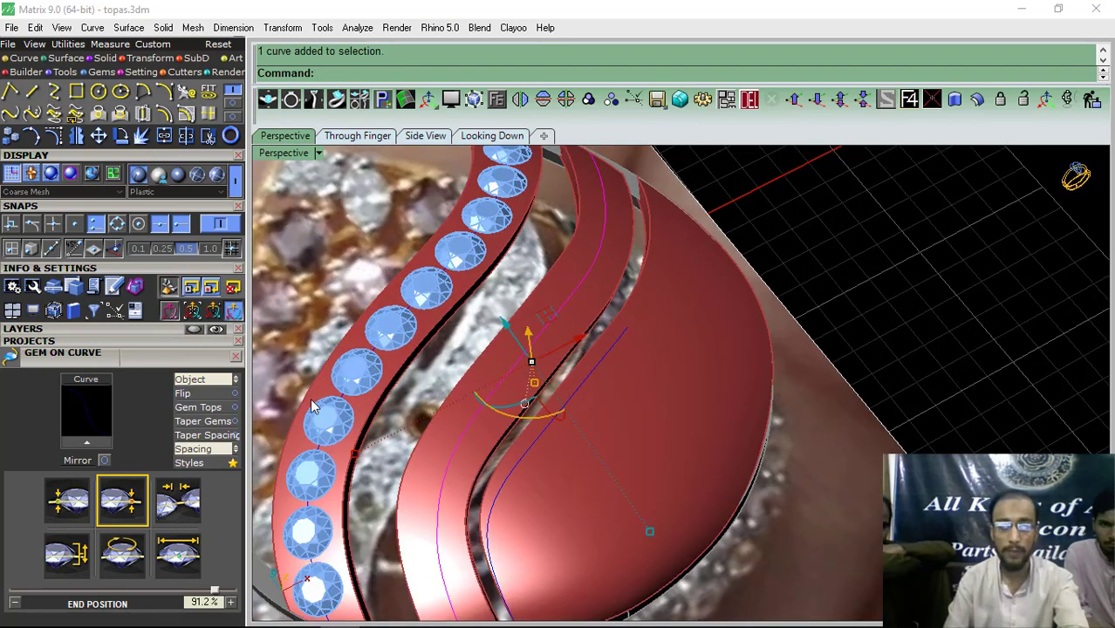
pyautogui.click(85, 446)
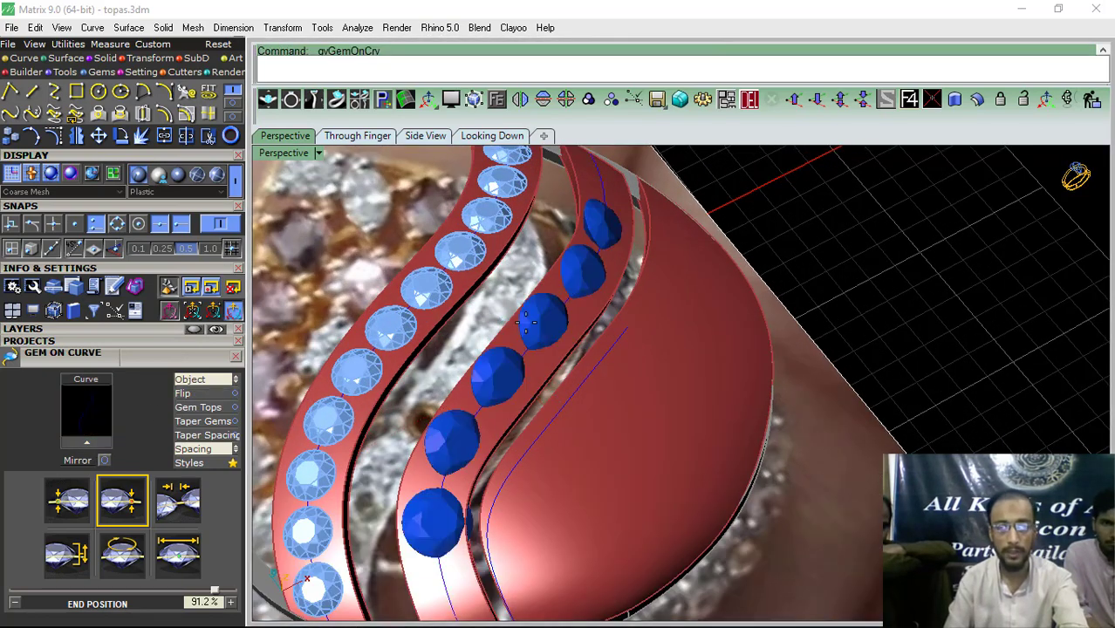
pyautogui.click(199, 382)
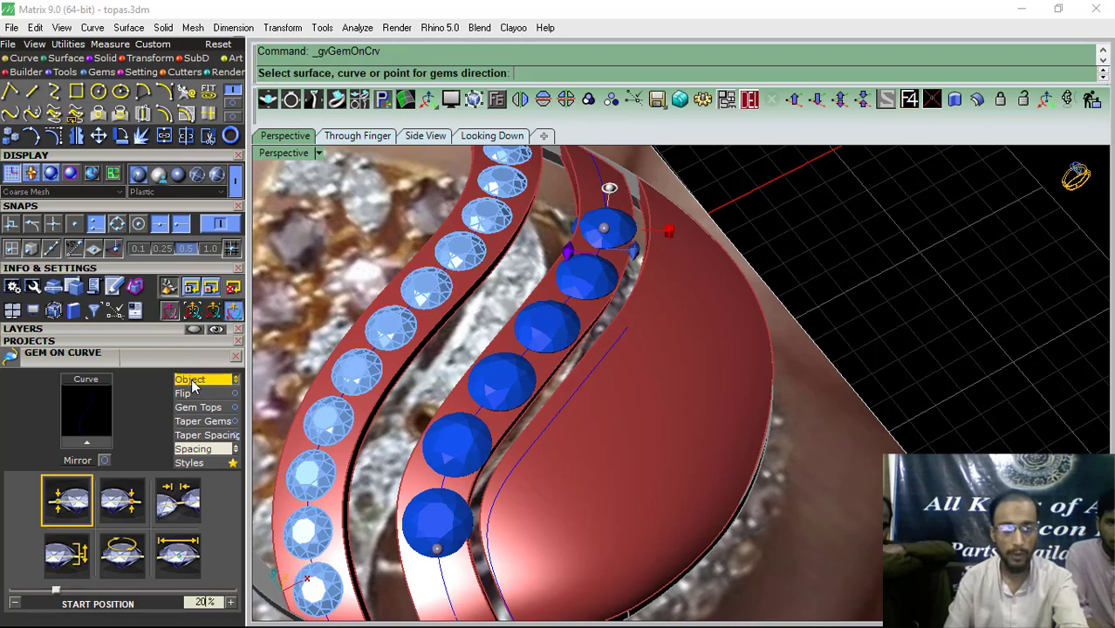
pyautogui.scroll(5, 589, 366)
pyautogui.click(589, 367)
pyautogui.scroll(-5, 567, 278)
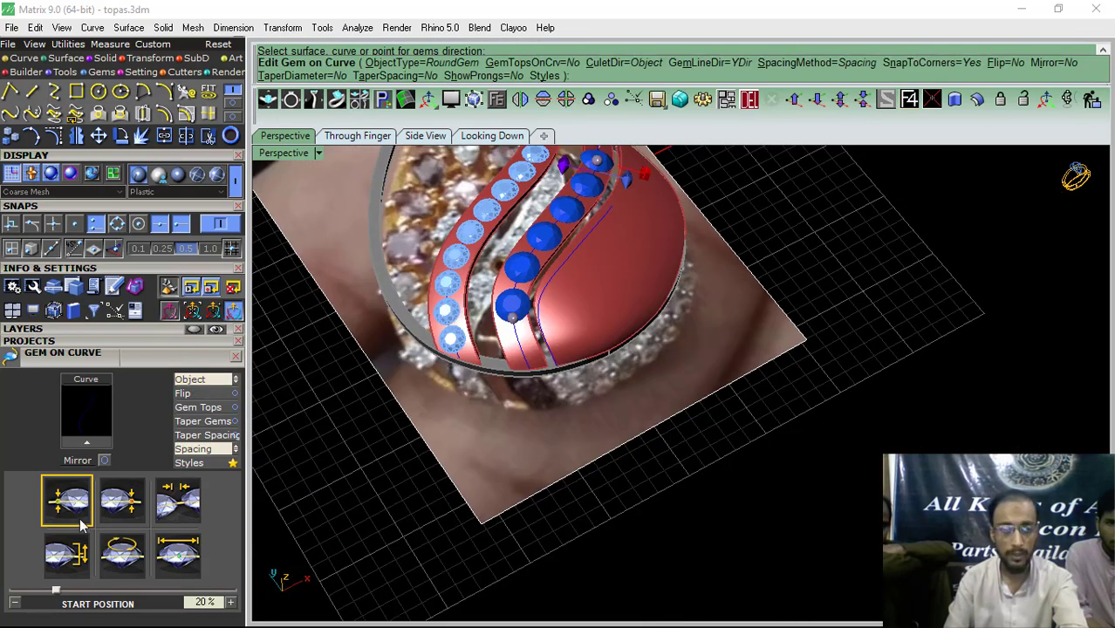
# Step: Extend the middle band's gem row to both curve ends, with end position 100 %, and set the gem start size to 1.5 mm
pyautogui.scroll(-3, 98, 336)
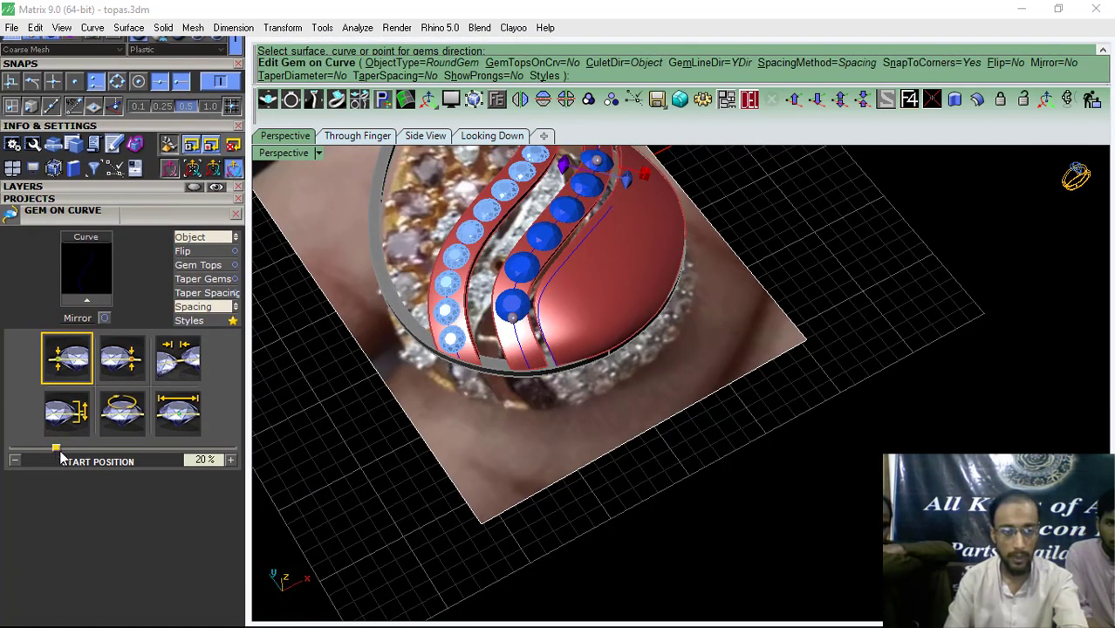
pyautogui.moveTo(60, 454); pyautogui.dragTo(3, 479)
pyautogui.click(131, 371)
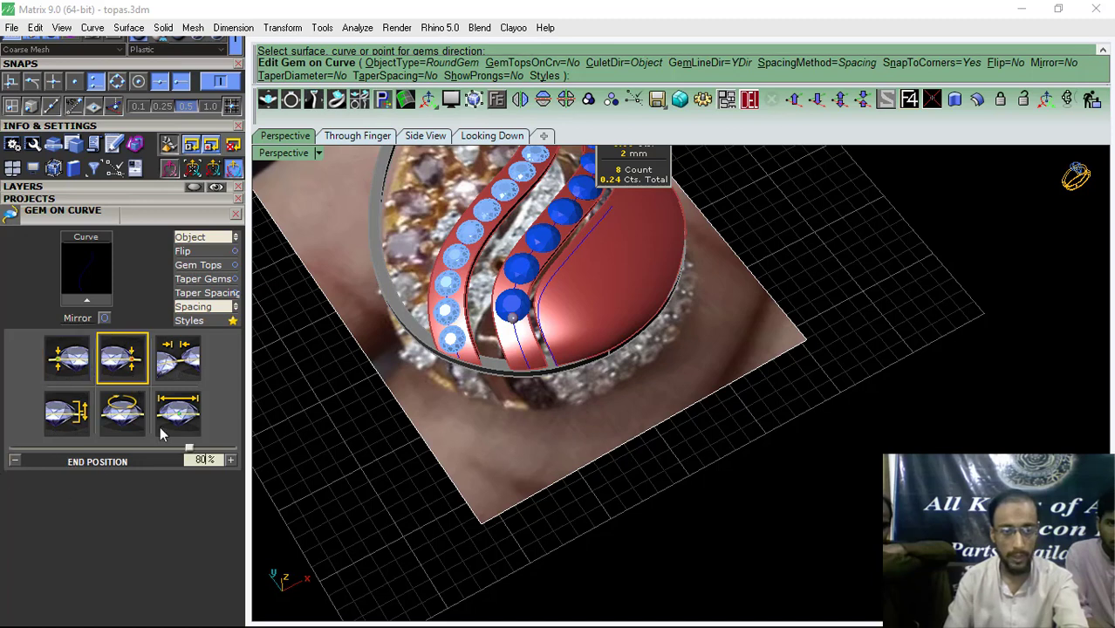
pyautogui.moveTo(189, 450); pyautogui.dragTo(261, 451)
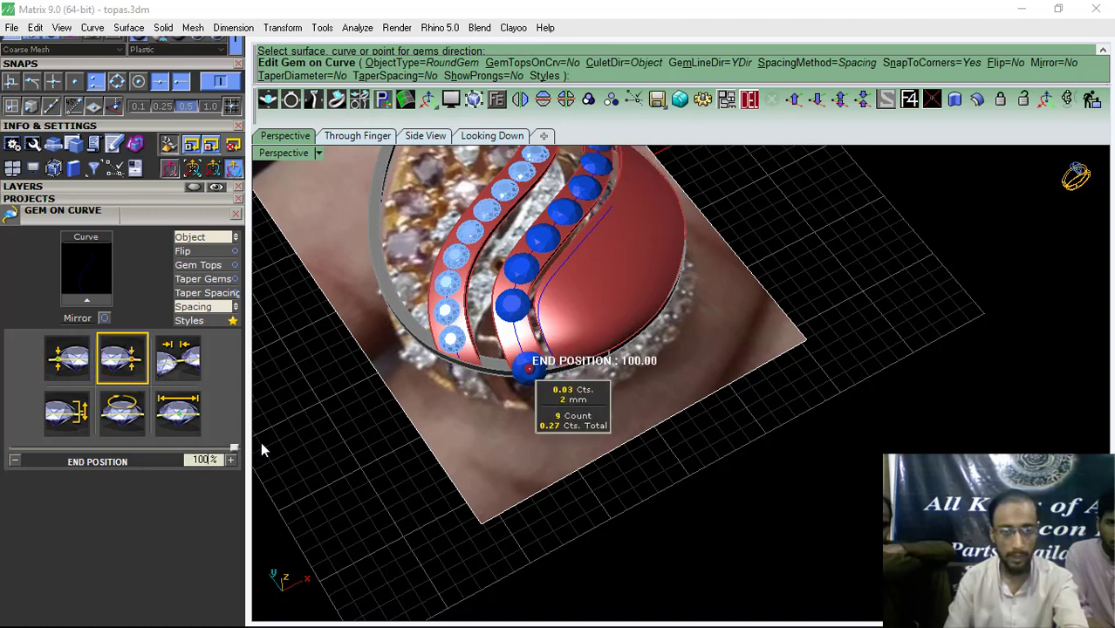
pyautogui.click(179, 413)
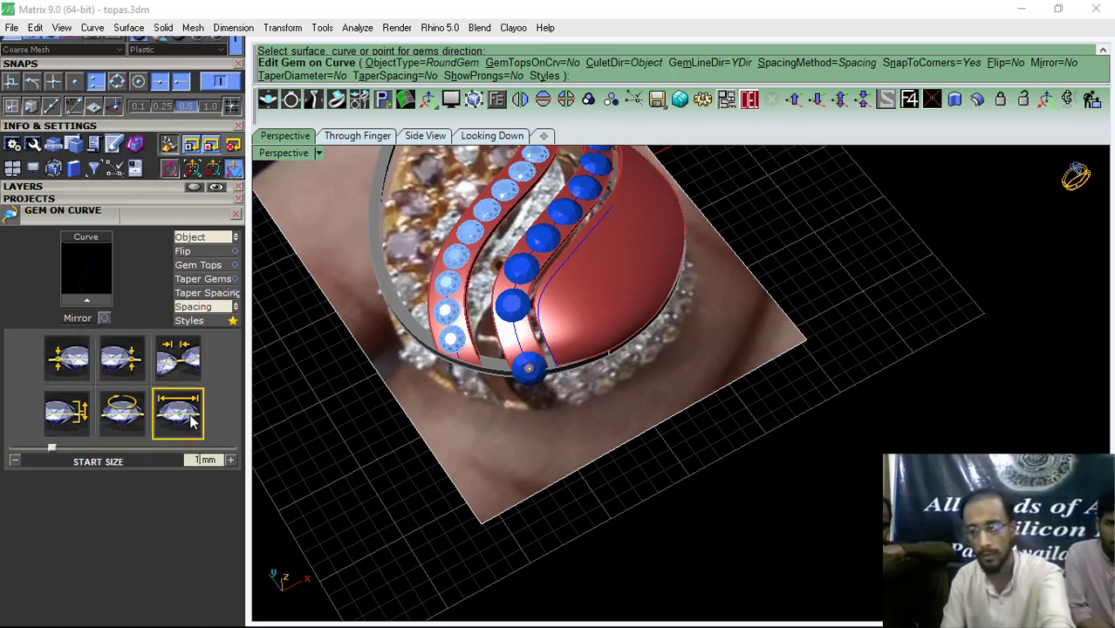
pyautogui.scroll(5, 545, 419)
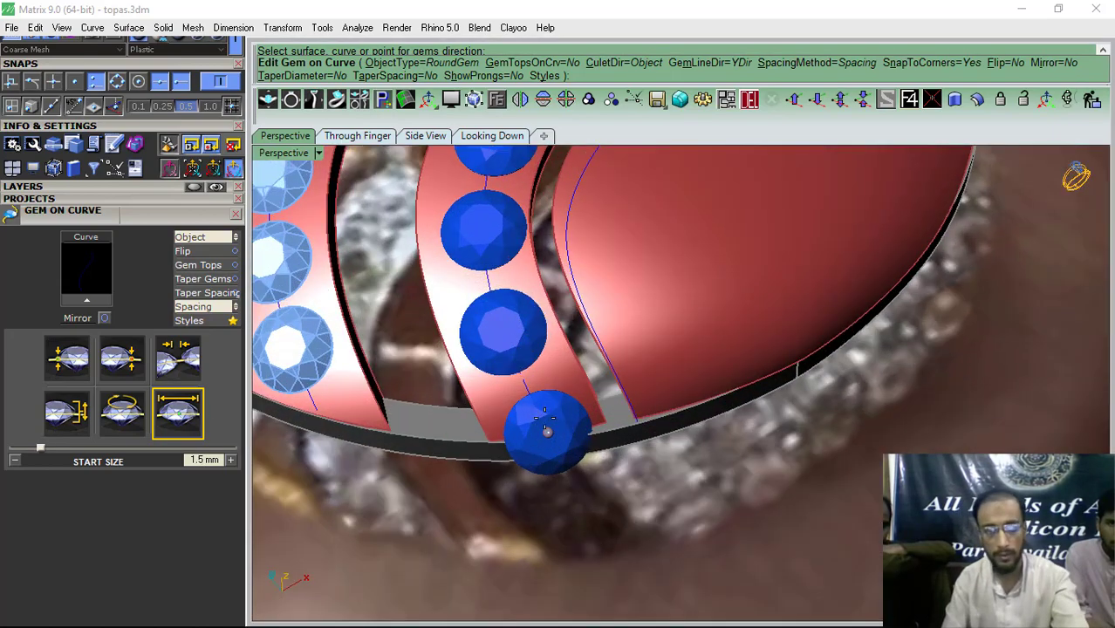
# Step: Slide both end gems of the row inward onto the middle band, with end position 89.1 %, and leave the gem row command
pyautogui.moveTo(546, 419); pyautogui.dragTo(523, 325)
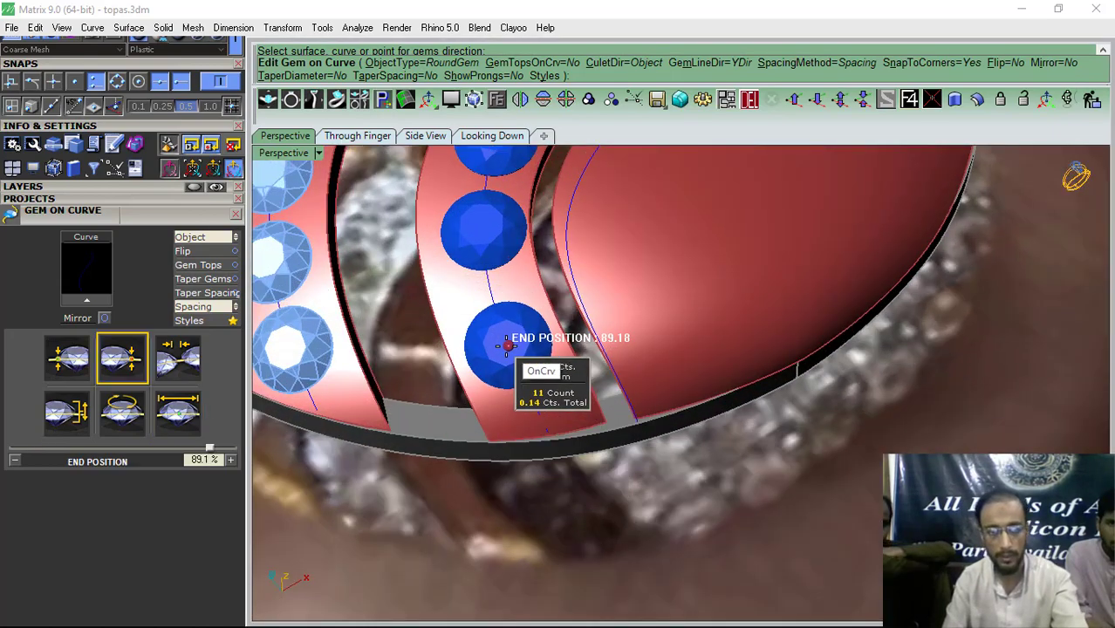
pyautogui.scroll(-5, 821, 400)
pyautogui.moveTo(821, 400); pyautogui.dragTo(767, 459, button='right')
pyautogui.scroll(5, 767, 459)
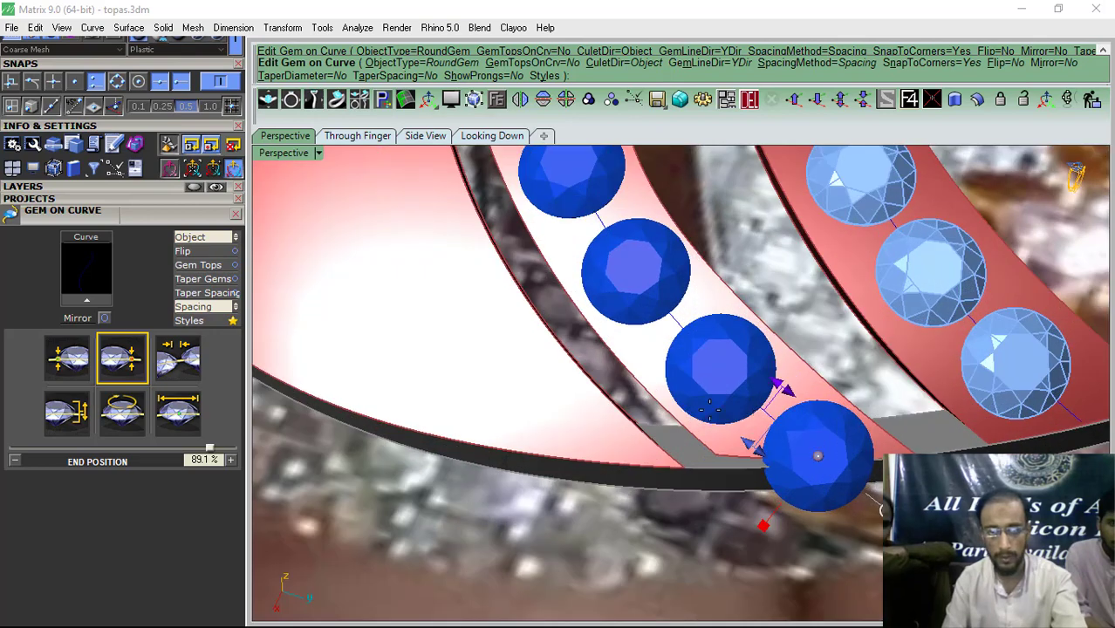
pyautogui.moveTo(810, 453); pyautogui.dragTo(690, 370)
pyautogui.click(183, 426)
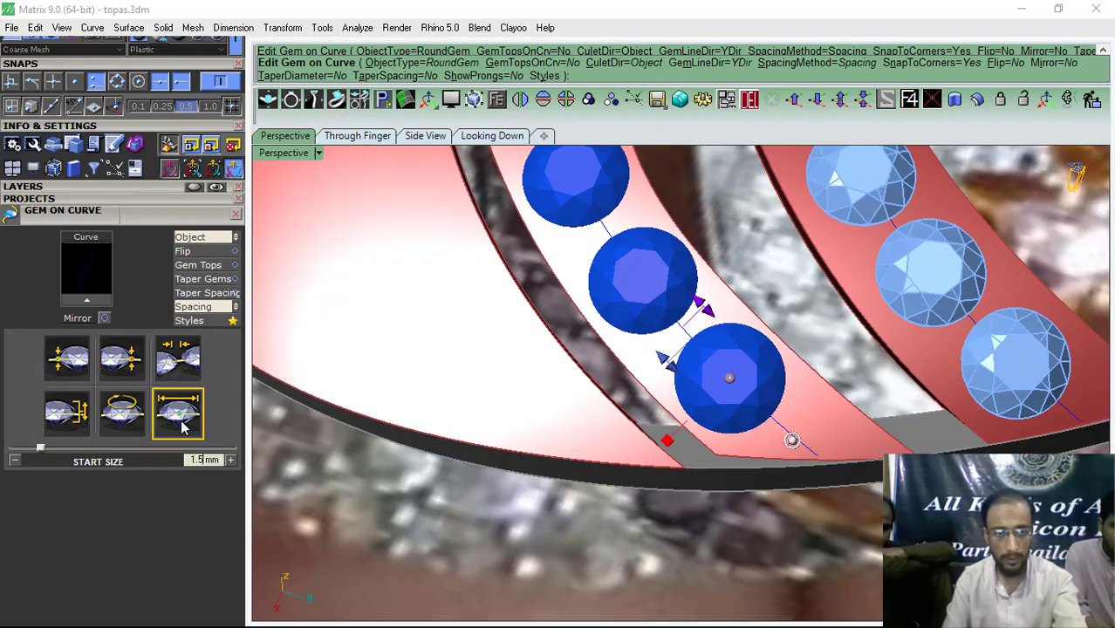
pyautogui.scroll(-8, 514, 458)
pyautogui.moveTo(514, 458); pyautogui.dragTo(649, 444, button='right')
pyautogui.scroll(-4, 643, 462)
pyautogui.scroll(3, 649, 444)
pyautogui.scroll(6, 650, 444)
pyautogui.rightClick(653, 450)
# Step: Rebuild the middle band's centre curve with 10 points and degree 3, deleting the input curve
pyautogui.click(653, 467)
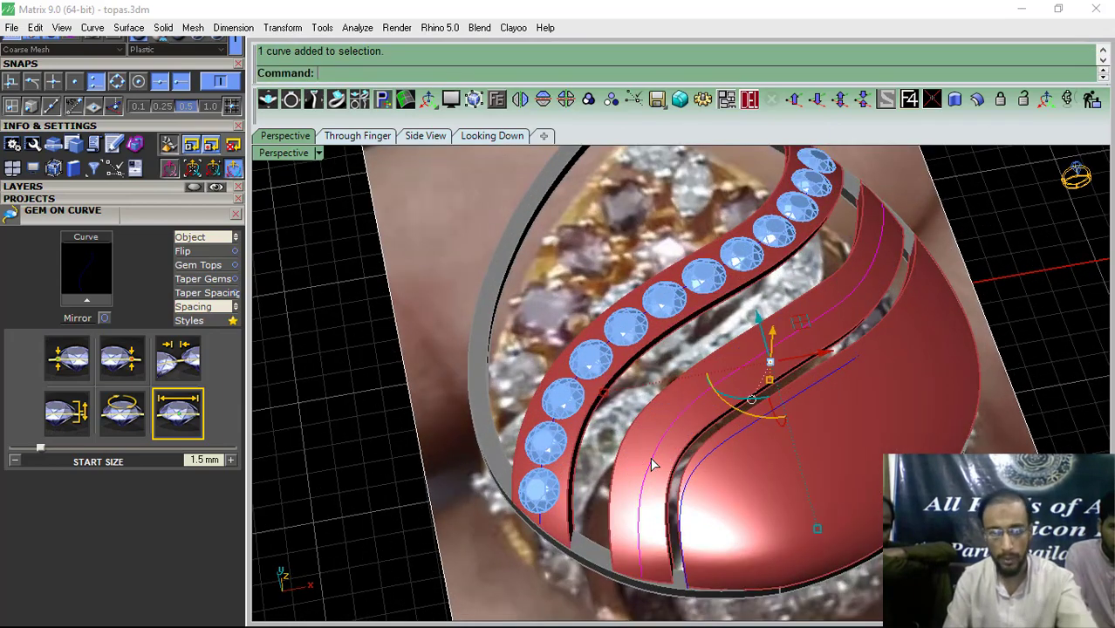
pyautogui.keyDown('shift'); pyautogui.moveTo(684, 483); pyautogui.dragTo(614, 449, button='right'); pyautogui.keyUp('shift')
pyautogui.scroll(3, 120, 192)
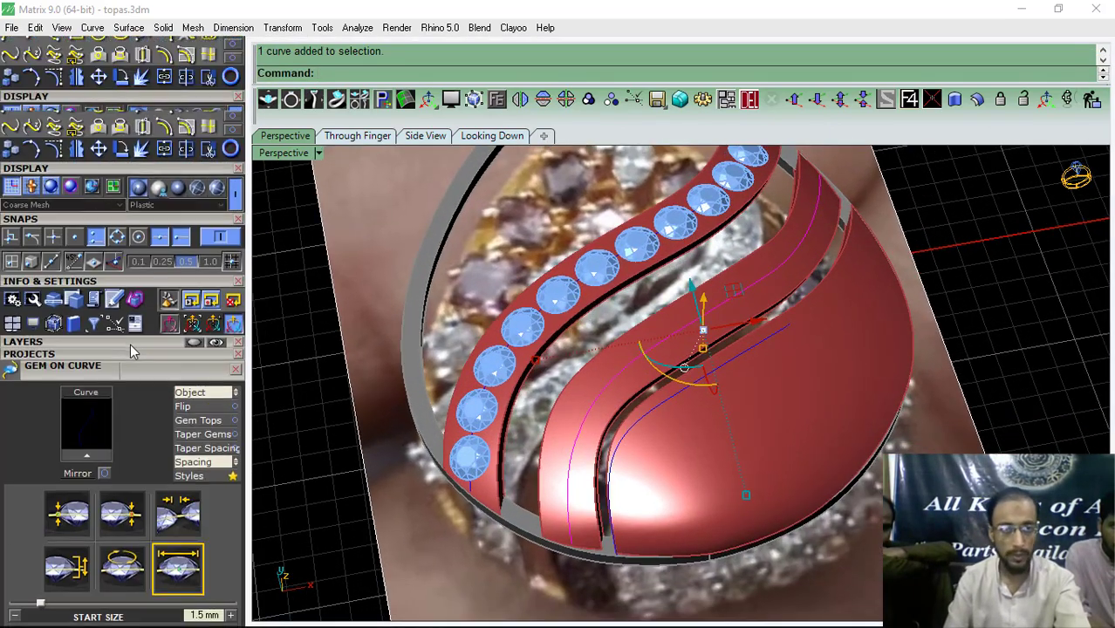
pyautogui.click(186, 107)
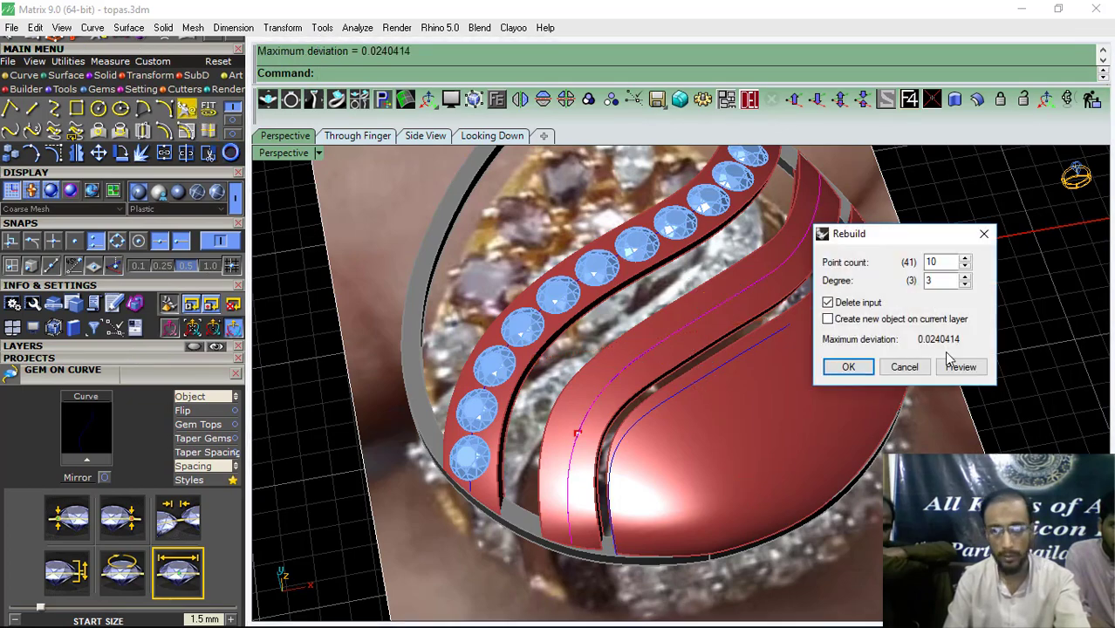
pyautogui.click(853, 369)
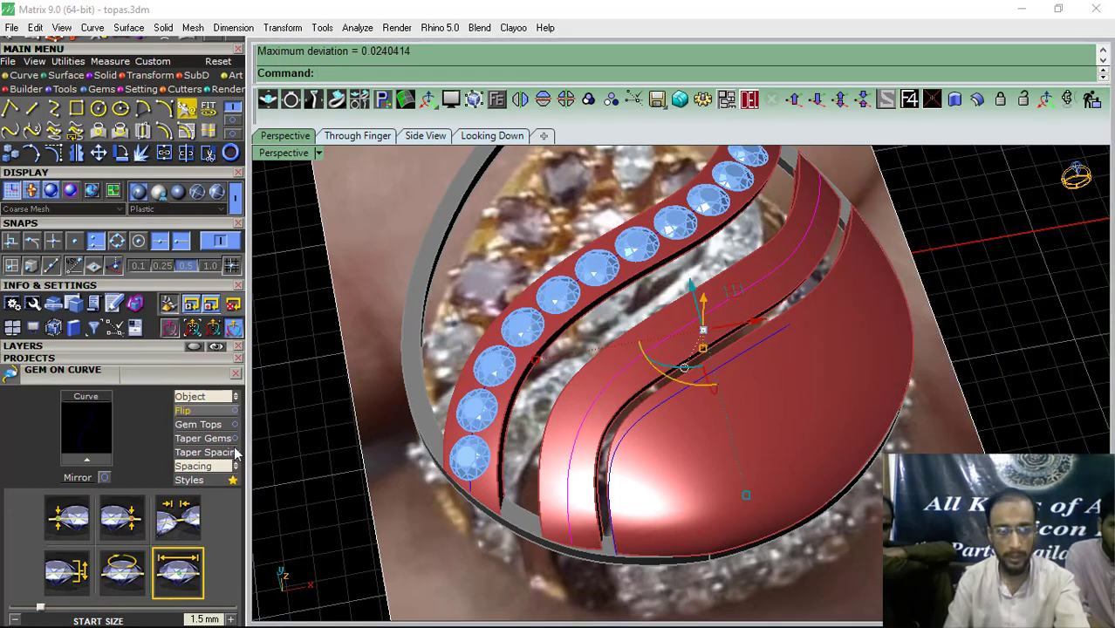
# Step: Start a Gem on Curve row along the middle band's rebuilt centre curve, with gems oriented to the band's surface
pyautogui.click(93, 462)
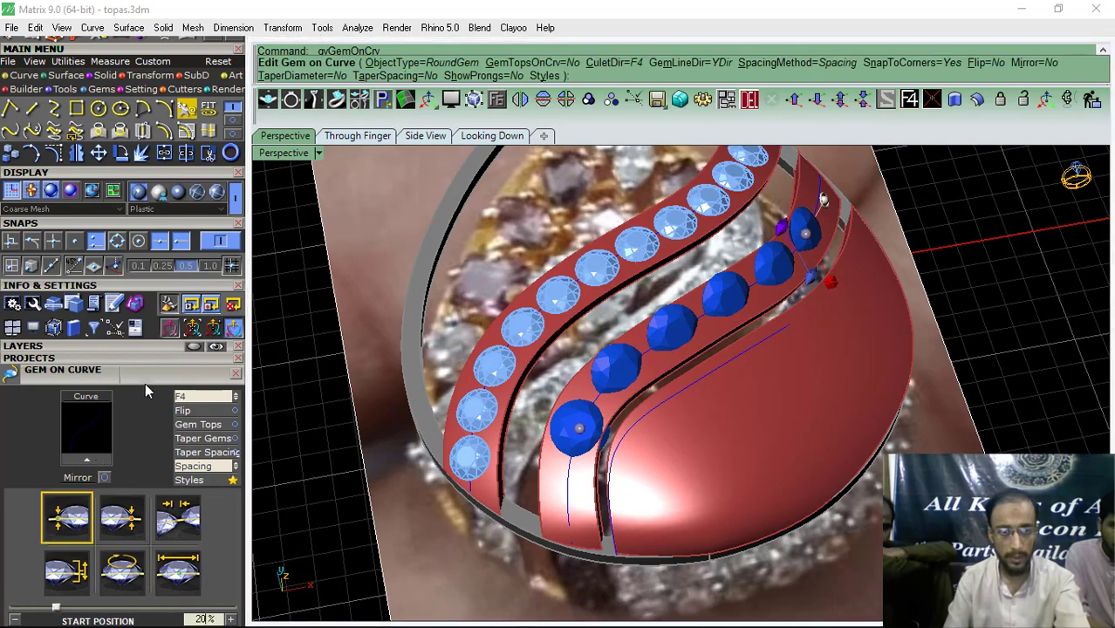
pyautogui.click(198, 396)
pyautogui.scroll(3, 559, 445)
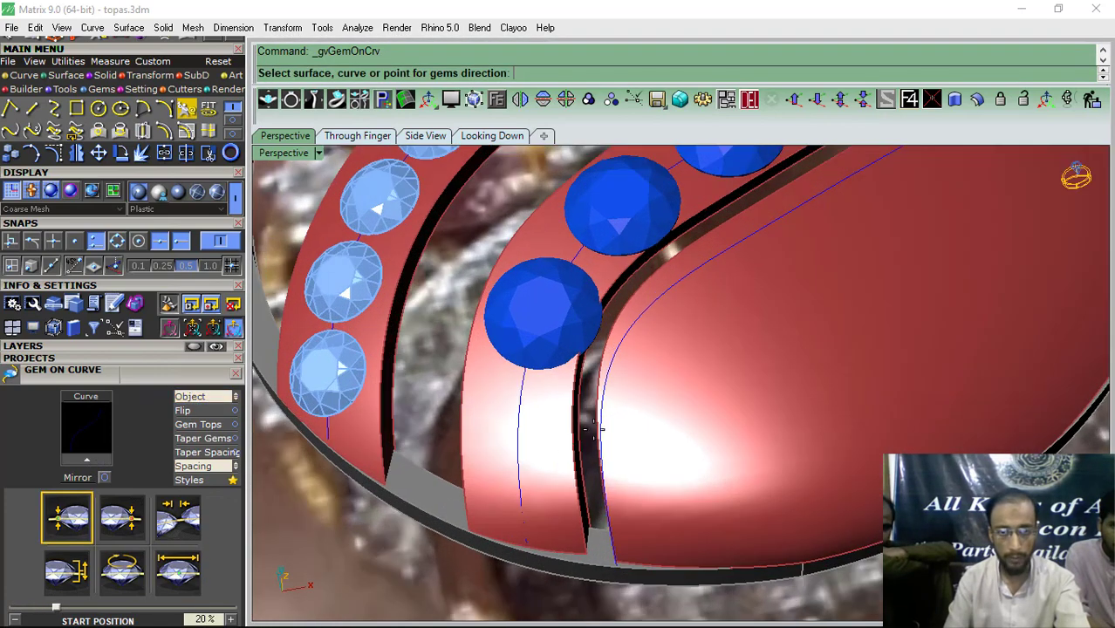
pyautogui.scroll(-3, 85, 360)
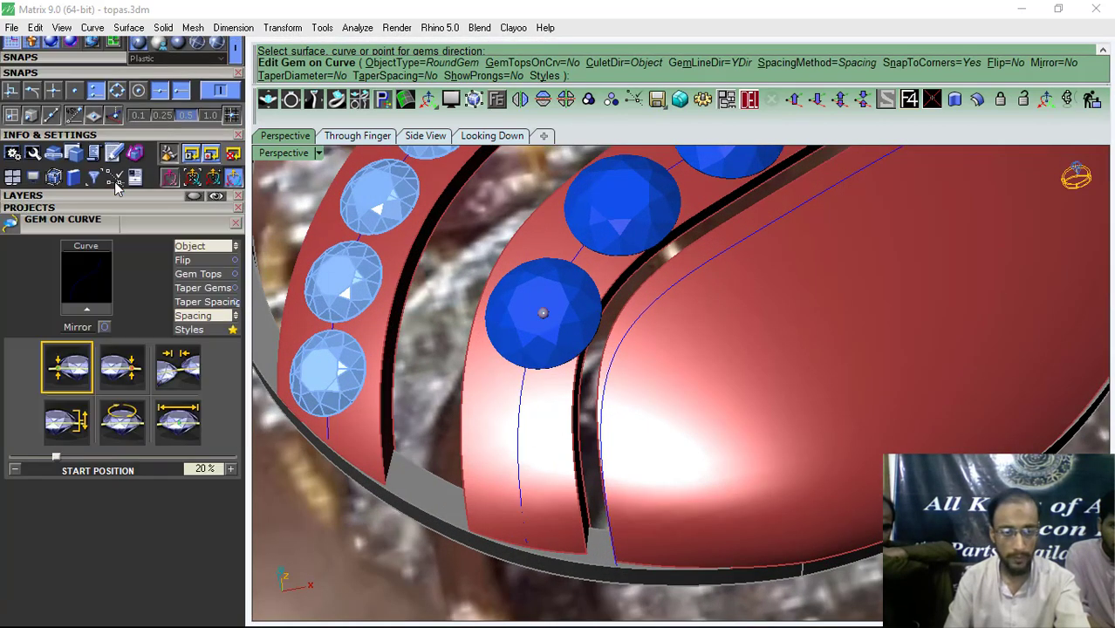
# Step: Set the row's gem start size to 1.4 mm and extend its end position to 93.9 % along the curve
pyautogui.click(176, 413)
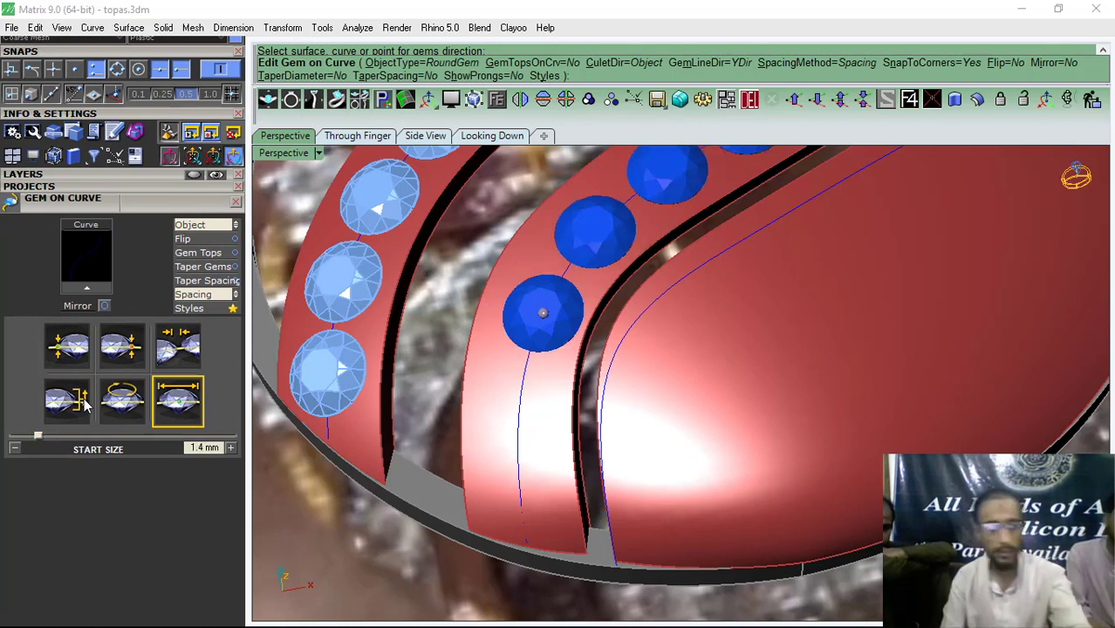
pyautogui.click(77, 357)
pyautogui.click(123, 349)
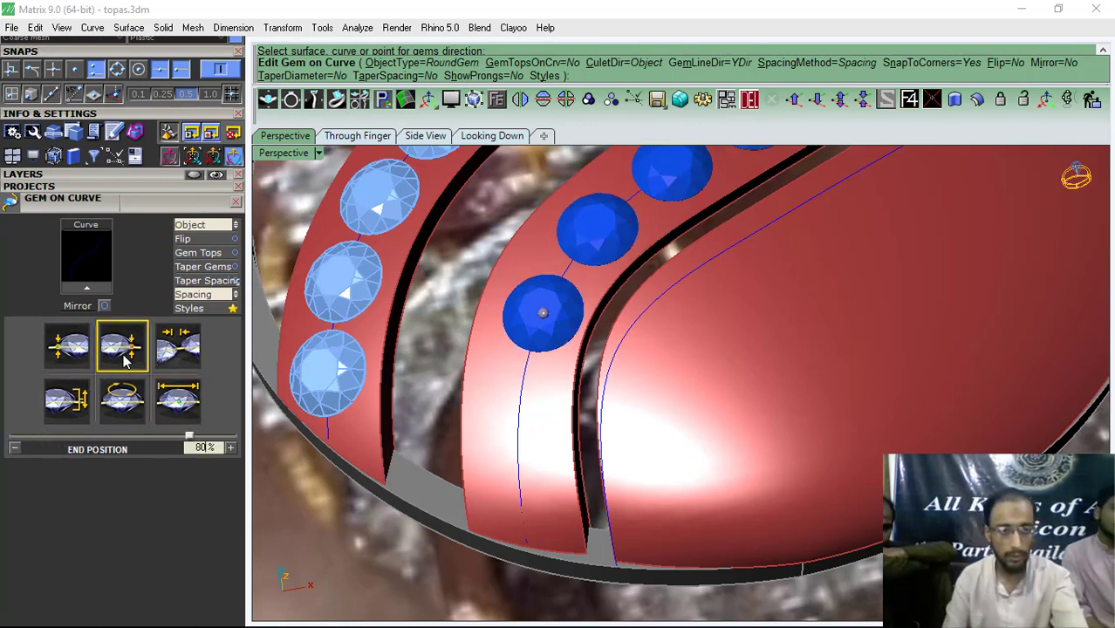
pyautogui.moveTo(543, 312); pyautogui.dragTo(522, 470)
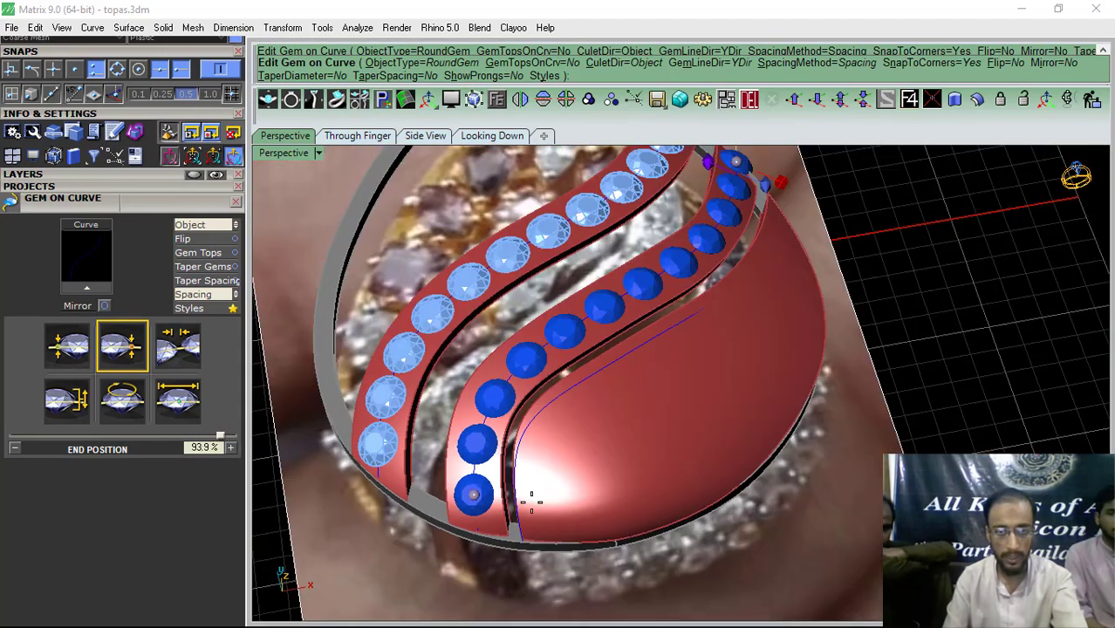
# Step: Slide the row's first gem inward onto the middle band, to start position 7.9 %
pyautogui.moveTo(532, 502); pyautogui.dragTo(323, 375, button='right')
pyautogui.scroll(8, 807, 493)
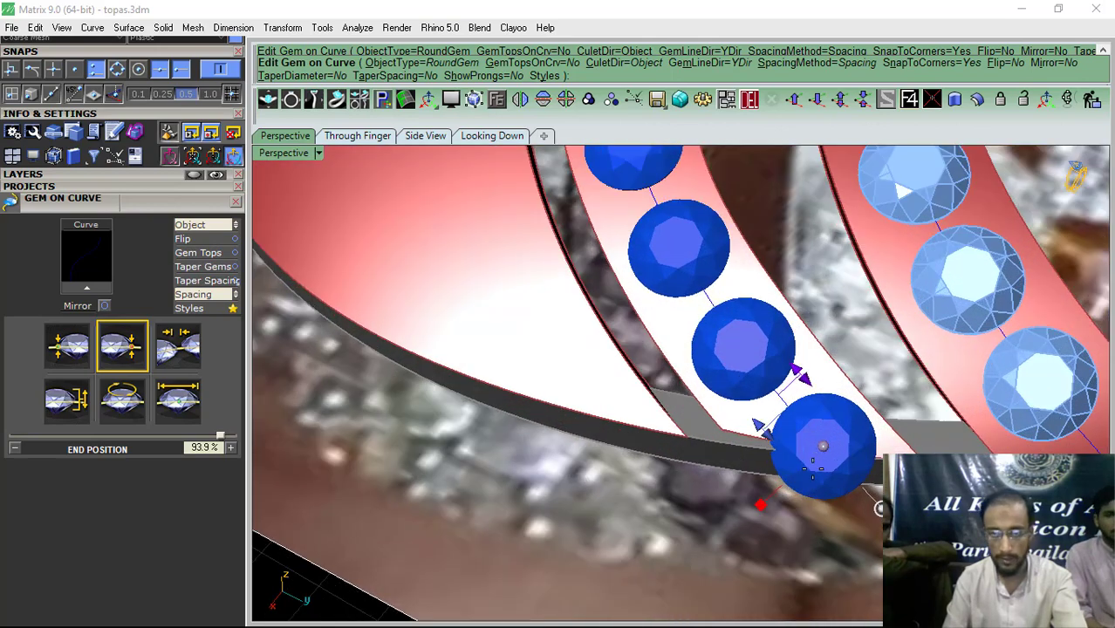
pyautogui.moveTo(818, 450); pyautogui.dragTo(745, 359)
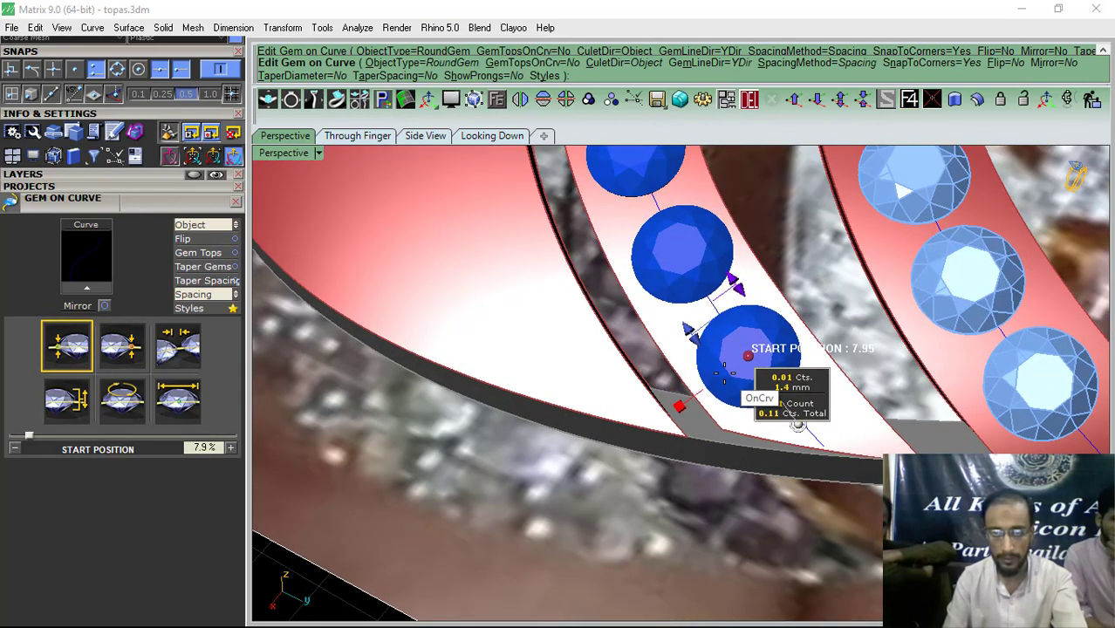
# Step: Set the spacing between the middle band's gems to 0.08 mm and check the row's fit on the band
pyautogui.scroll(-2, 626, 415)
pyautogui.moveTo(625, 415); pyautogui.dragTo(685, 427, button='right')
pyautogui.moveTo(756, 326); pyautogui.dragTo(755, 332)
pyautogui.scroll(-6, 759, 336)
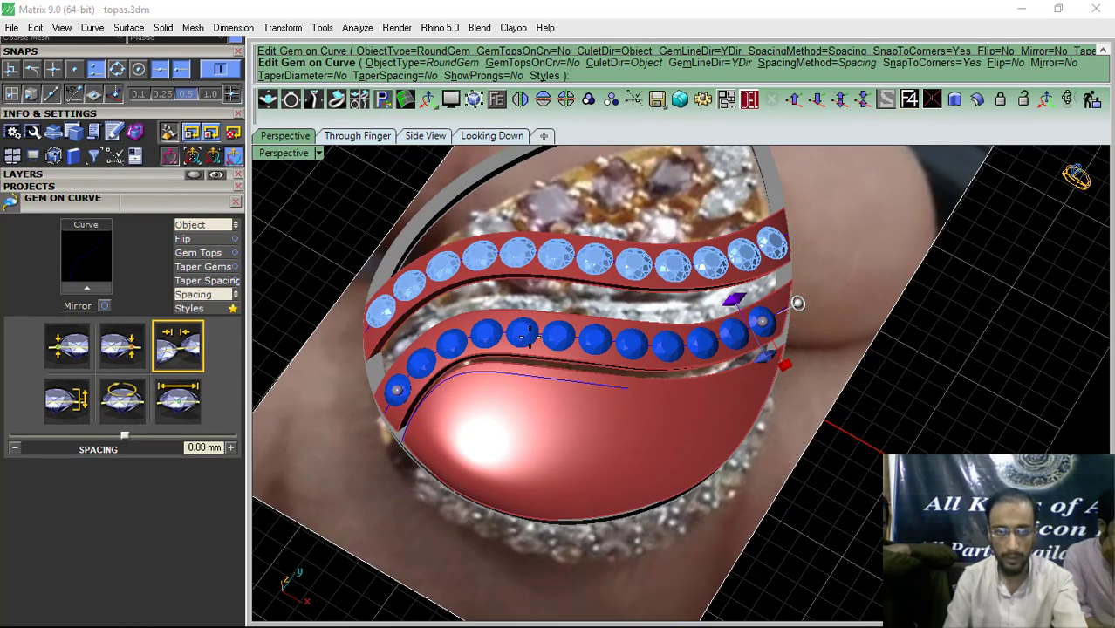
pyautogui.moveTo(421, 438); pyautogui.dragTo(576, 462, button='right')
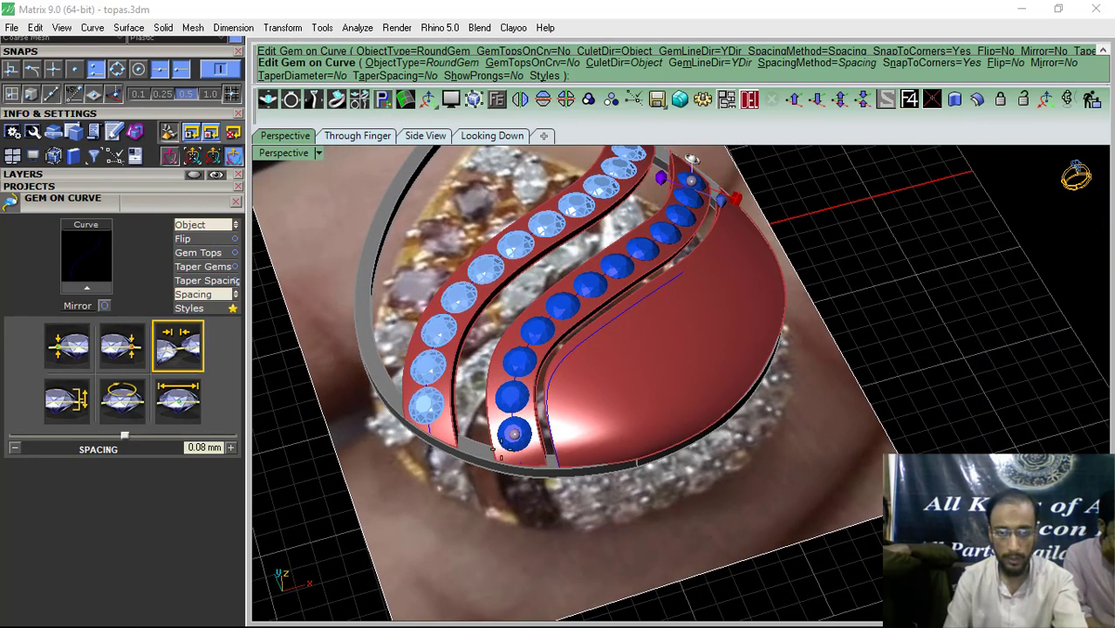
# Step: Accept the middle band's gem row and ungroup it into individual gems
pyautogui.scroll(5, 509, 445)
pyautogui.scroll(-3, 523, 427)
pyautogui.moveTo(541, 423); pyautogui.dragTo(608, 441, button='right')
pyautogui.rightClick(608, 443)
pyautogui.scroll(5, 602, 440)
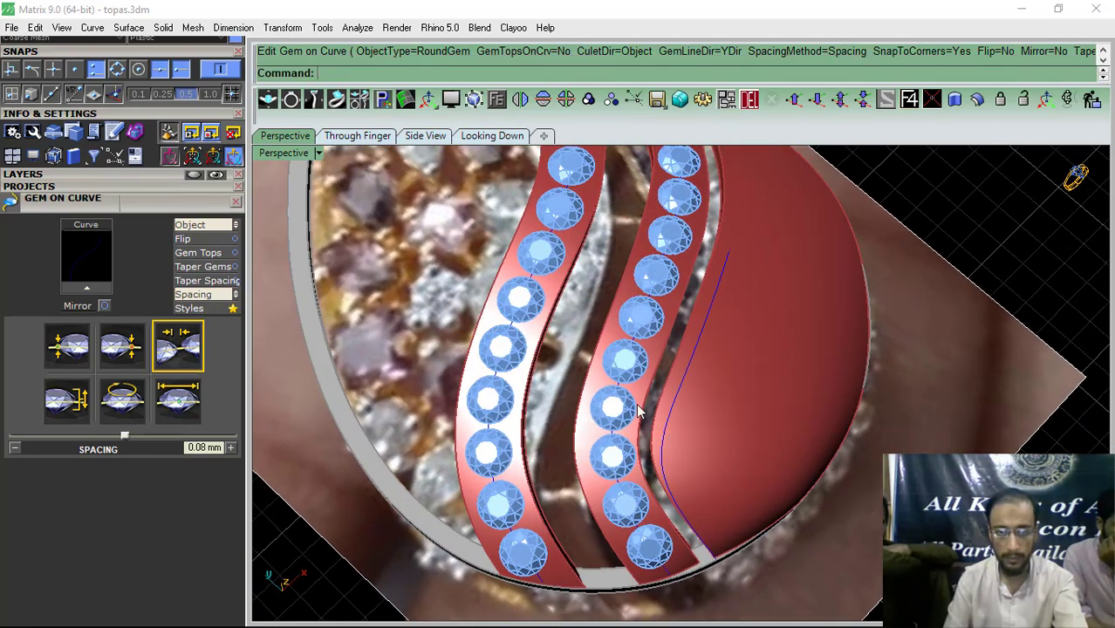
pyautogui.click(611, 100)
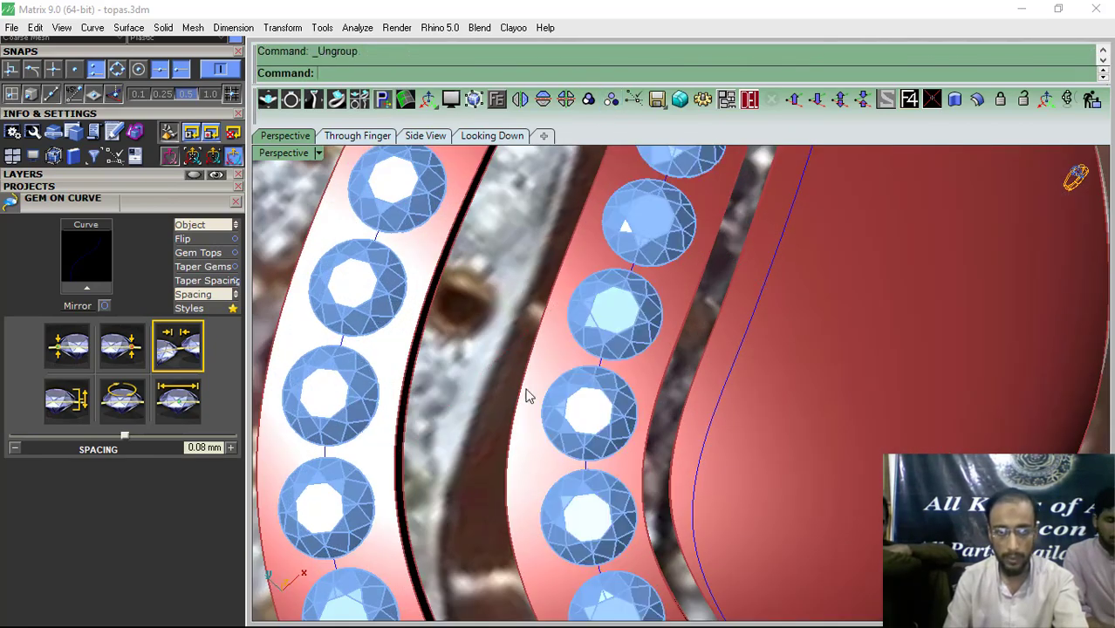
# Step: Shift one gem in the middle band's bend slightly away from the dome with Gem Positioner, centring it across the band
pyautogui.moveTo(527, 391); pyautogui.dragTo(514, 358, button='right')
pyautogui.moveTo(544, 441); pyautogui.dragTo(530, 429, button='right')
pyautogui.click(529, 429)
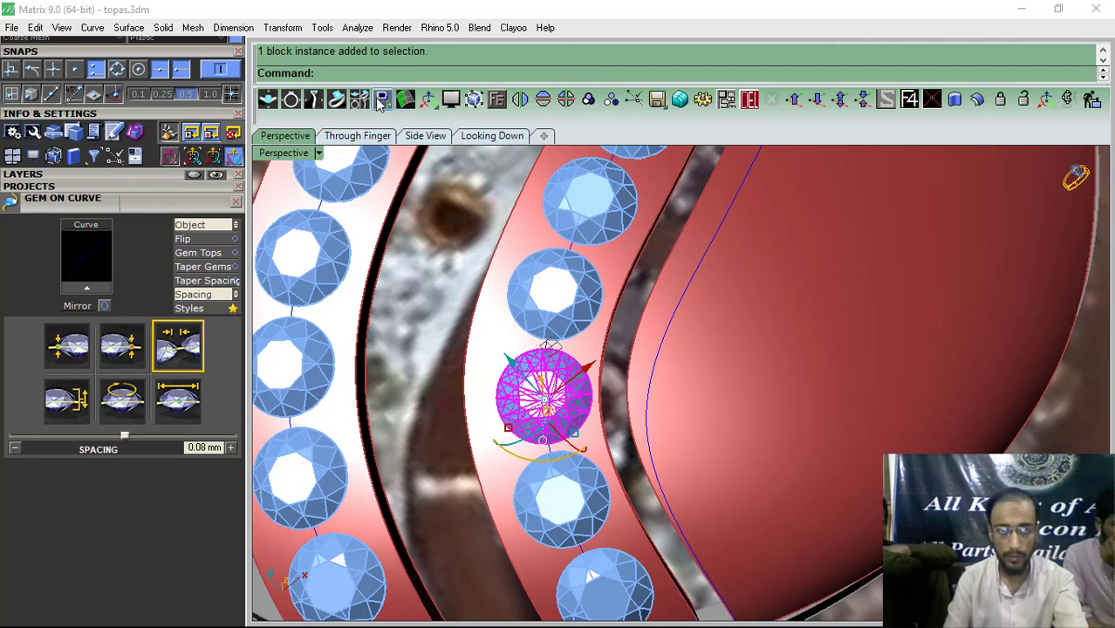
pyautogui.click(382, 99)
pyautogui.moveTo(660, 391); pyautogui.dragTo(646, 392)
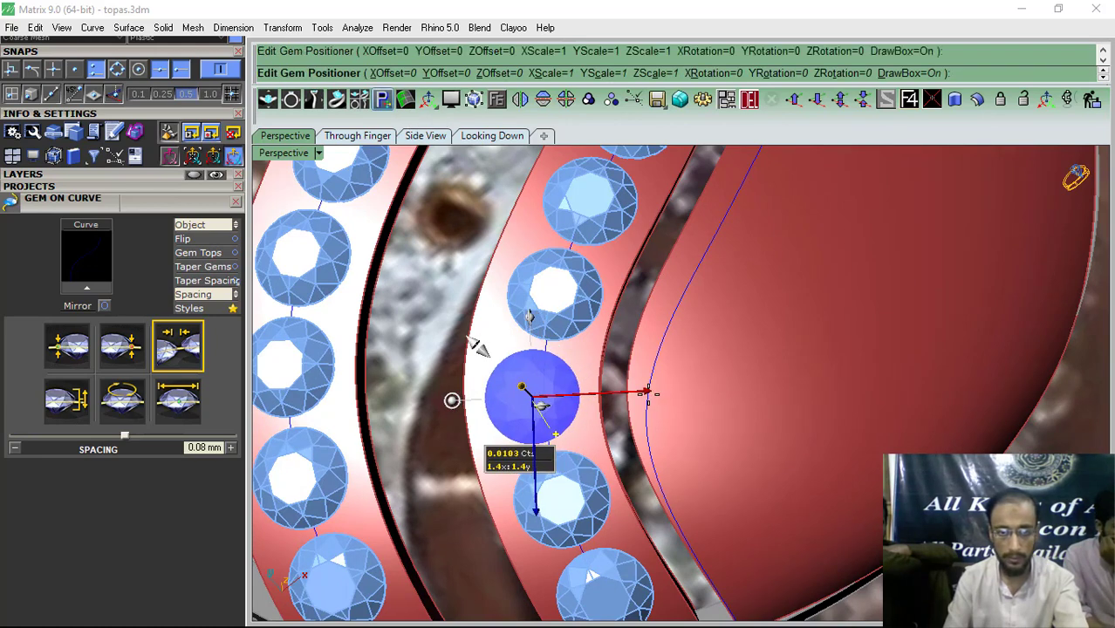
pyautogui.rightClick(616, 446)
# Step: Nudge the neighbouring gem nearer the band's end slightly away from the dome with Gem Positioner
pyautogui.moveTo(560, 460); pyautogui.dragTo(545, 439, button='right')
pyautogui.click(527, 449)
pyautogui.rightClick(529, 448)
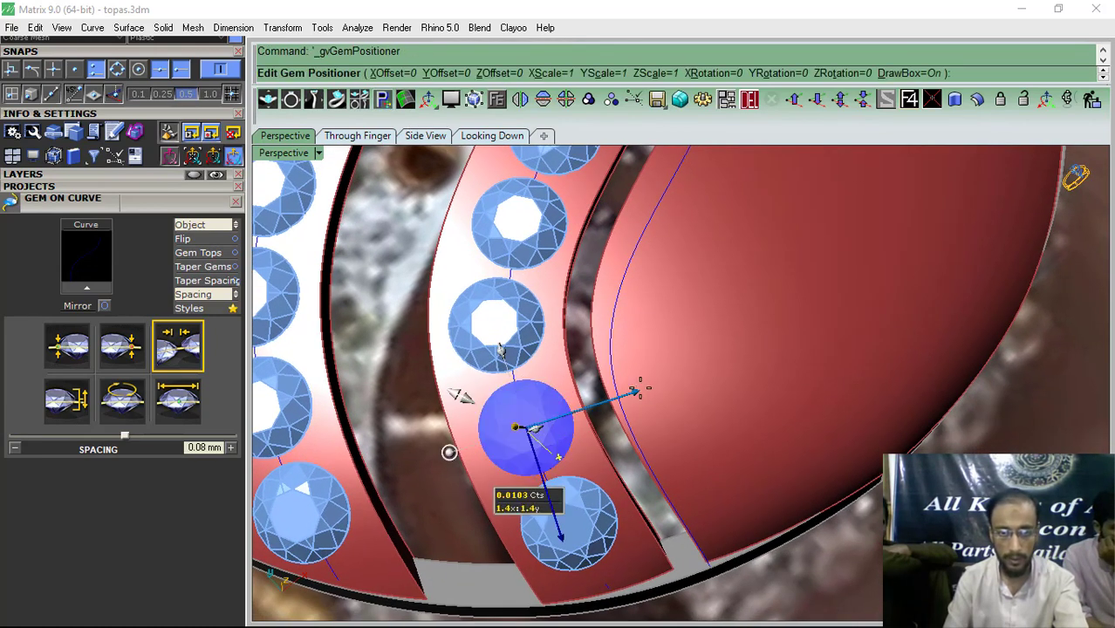
pyautogui.moveTo(634, 390); pyautogui.dragTo(630, 392)
pyautogui.rightClick(611, 395)
# Step: Move the next gem farther from the band's end sideways, away from the dome, so it sits centred on the middle band
pyautogui.moveTo(532, 382); pyautogui.dragTo(568, 414, button='right')
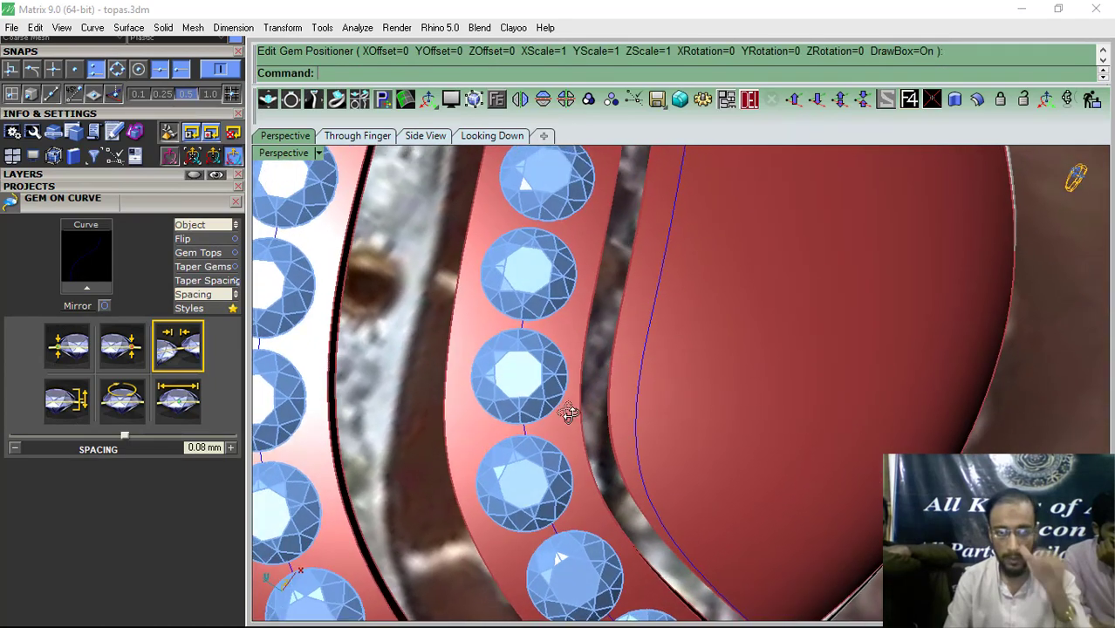
pyautogui.scroll(6, 534, 385)
pyautogui.click(534, 385)
pyautogui.rightClick(534, 385)
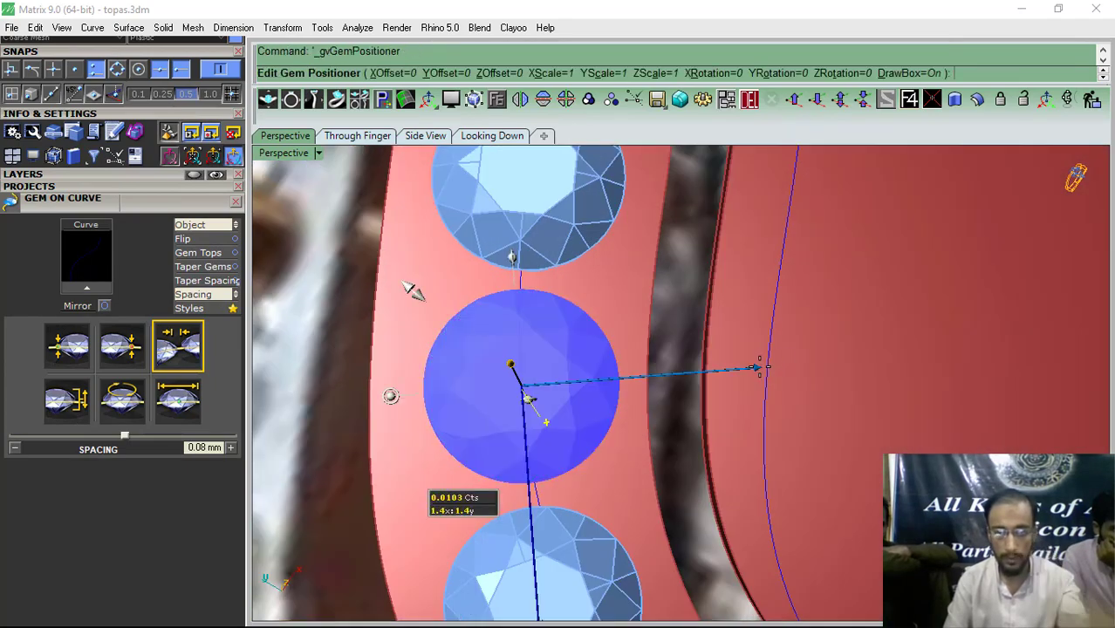
pyautogui.moveTo(761, 367); pyautogui.dragTo(747, 371)
pyautogui.rightClick(567, 431)
pyautogui.scroll(-7, 501, 459)
pyautogui.moveTo(503, 441); pyautogui.dragTo(520, 399, button='right')
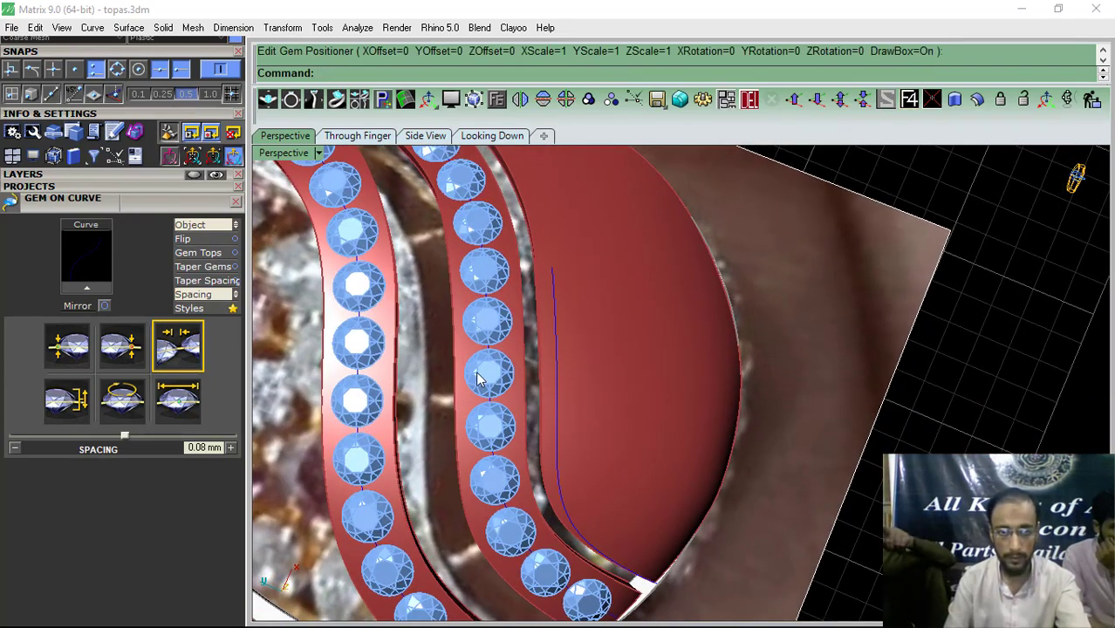
pyautogui.scroll(6, 520, 398)
pyautogui.click(493, 392)
pyautogui.rightClick(493, 393)
pyautogui.rightClick(510, 446)
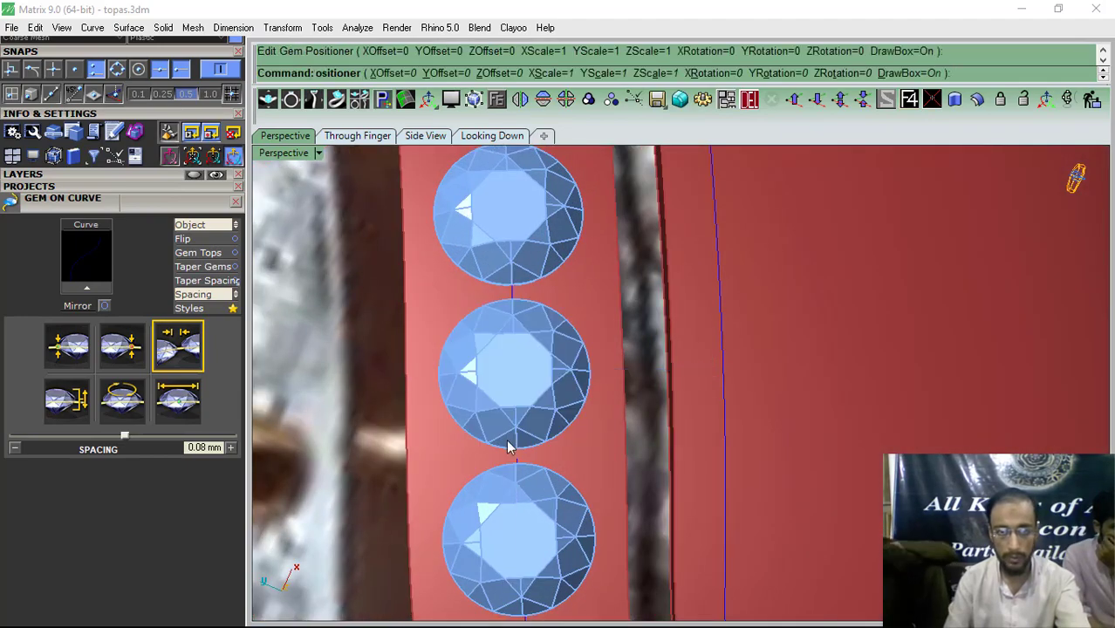
# Step: Shift a gem near the middle band's opposite end slightly toward the dome with Gem Positioner
pyautogui.scroll(-7, 511, 446)
pyautogui.moveTo(655, 421); pyautogui.dragTo(514, 435, button='right')
pyautogui.scroll(6, 515, 441)
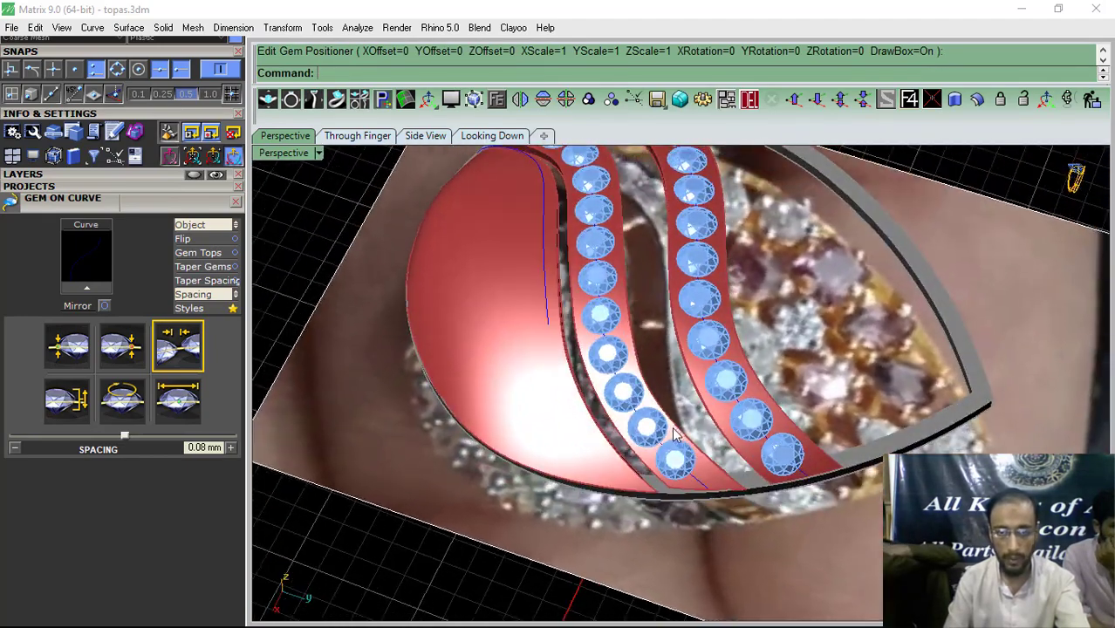
pyautogui.click(576, 437)
pyautogui.rightClick(586, 504)
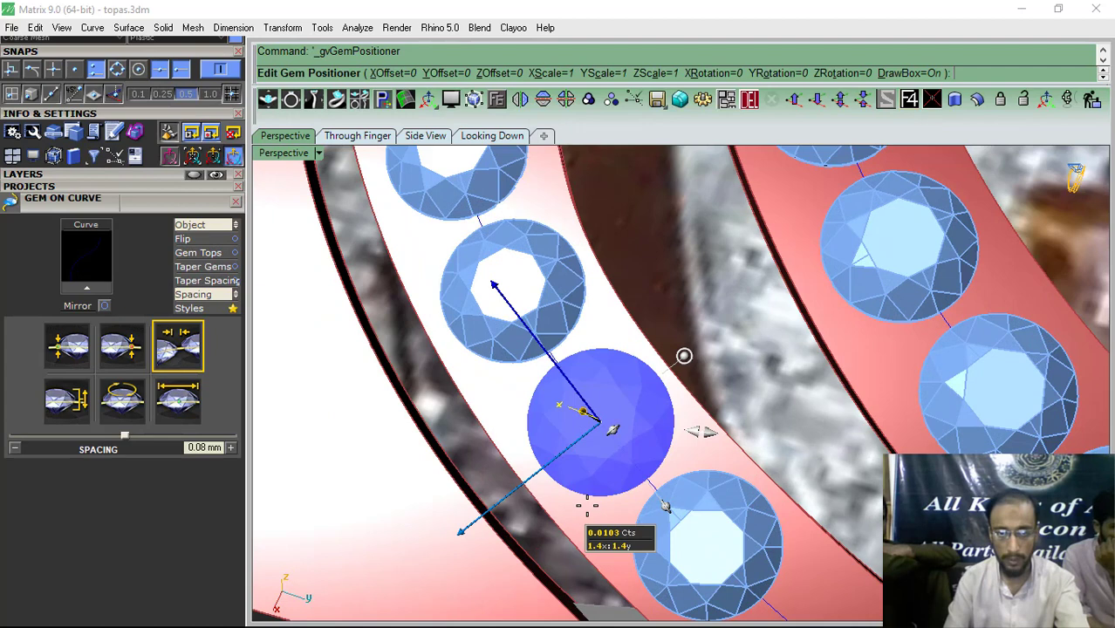
pyautogui.moveTo(461, 534); pyautogui.dragTo(453, 538)
pyautogui.rightClick(454, 535)
pyautogui.moveTo(602, 493); pyautogui.dragTo(573, 450, button='right')
pyautogui.click(595, 458)
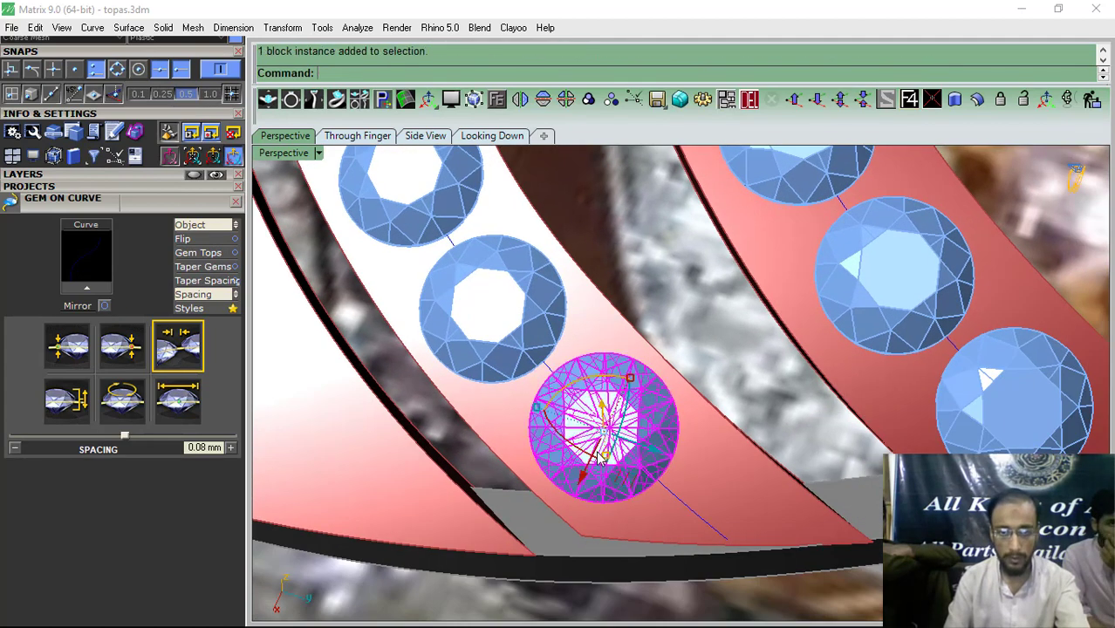
pyautogui.rightClick(589, 453)
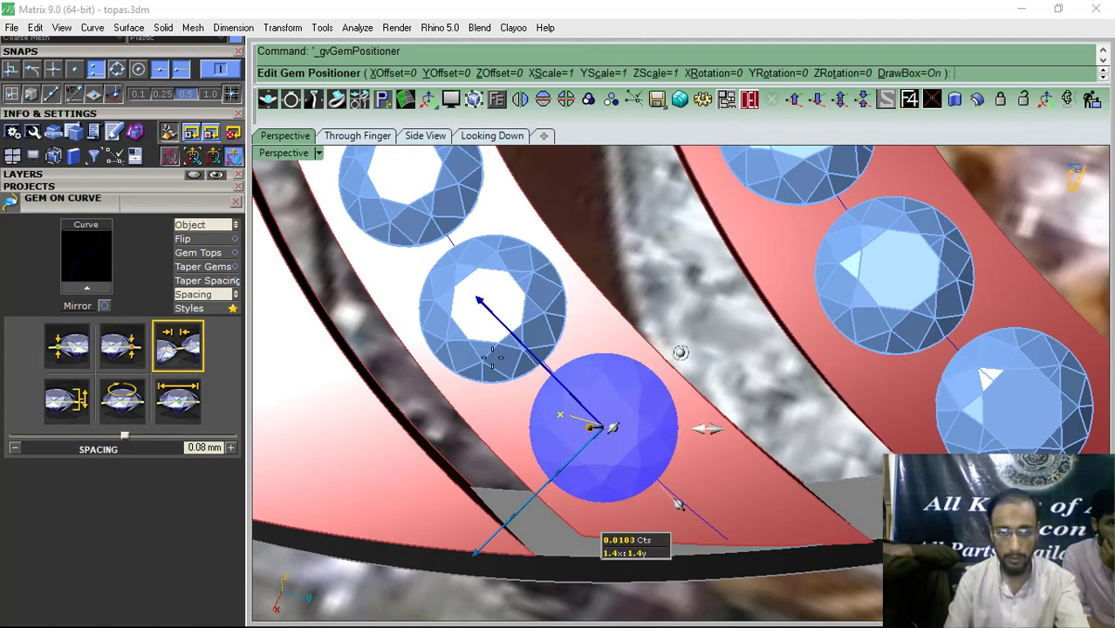
pyautogui.rightClick(482, 305)
# Step: Slide the gem beside the row's end gem slightly along the middle band toward that end gem
pyautogui.click(484, 310)
pyautogui.rightClick(464, 292)
pyautogui.moveTo(388, 171); pyautogui.dragTo(394, 179)
pyautogui.rightClick(395, 182)
# Step: Nudge a gem farther up the middle band along the row toward the band's end and slightly toward the dome
pyautogui.scroll(-4, 493, 335)
pyautogui.moveTo(493, 335); pyautogui.dragTo(600, 411, button='right')
pyautogui.scroll(4, 583, 363)
pyautogui.click(581, 361)
pyautogui.rightClick(571, 351)
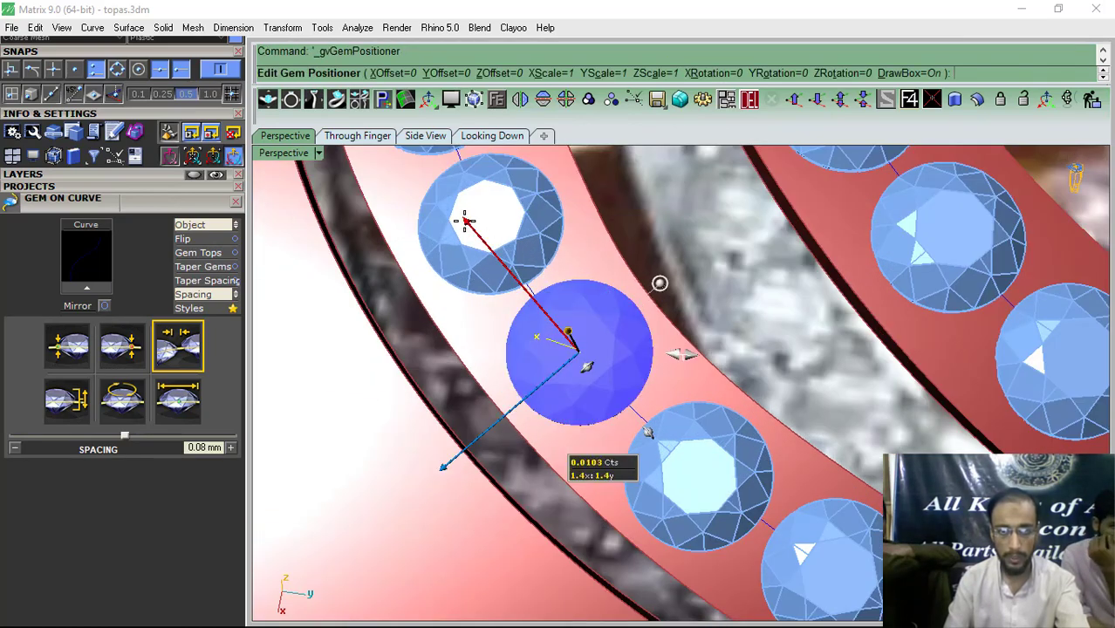
pyautogui.moveTo(464, 221); pyautogui.dragTo(469, 227)
pyautogui.moveTo(448, 473); pyautogui.dragTo(445, 476)
pyautogui.rightClick(446, 476)
# Step: Slide the following gem slightly along the middle band to even out the gap to its neighbours
pyautogui.scroll(-4, 602, 499)
pyautogui.moveTo(602, 499); pyautogui.dragTo(578, 420, button='right')
pyautogui.scroll(5, 578, 424)
pyautogui.click(575, 425)
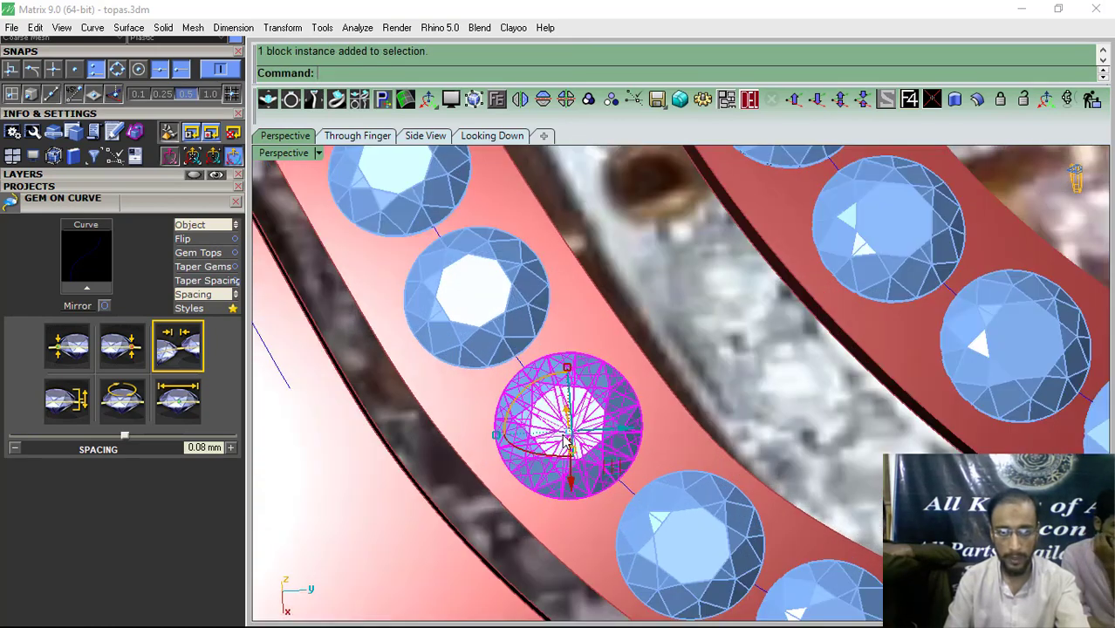
pyautogui.rightClick(572, 434)
pyautogui.moveTo(454, 290); pyautogui.dragTo(459, 296)
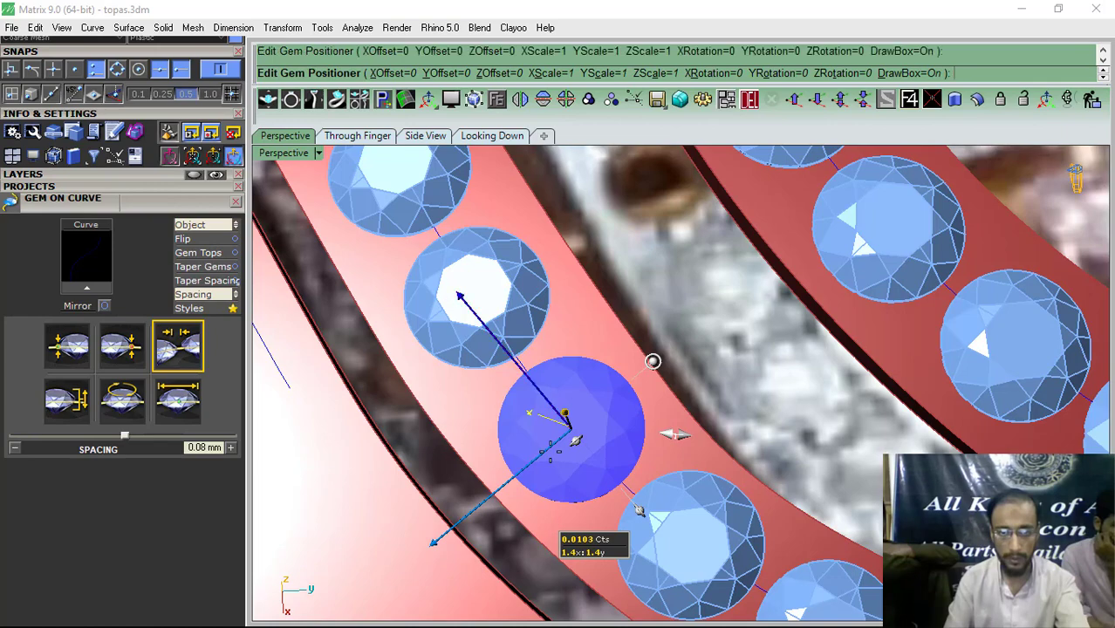
pyautogui.scroll(-6, 593, 499)
pyautogui.rightClick(592, 499)
# Step: Select only the middle band's 12 gems, group them, and check them by toggling the Gem 03 layer's visibility
pyautogui.click(94, 178)
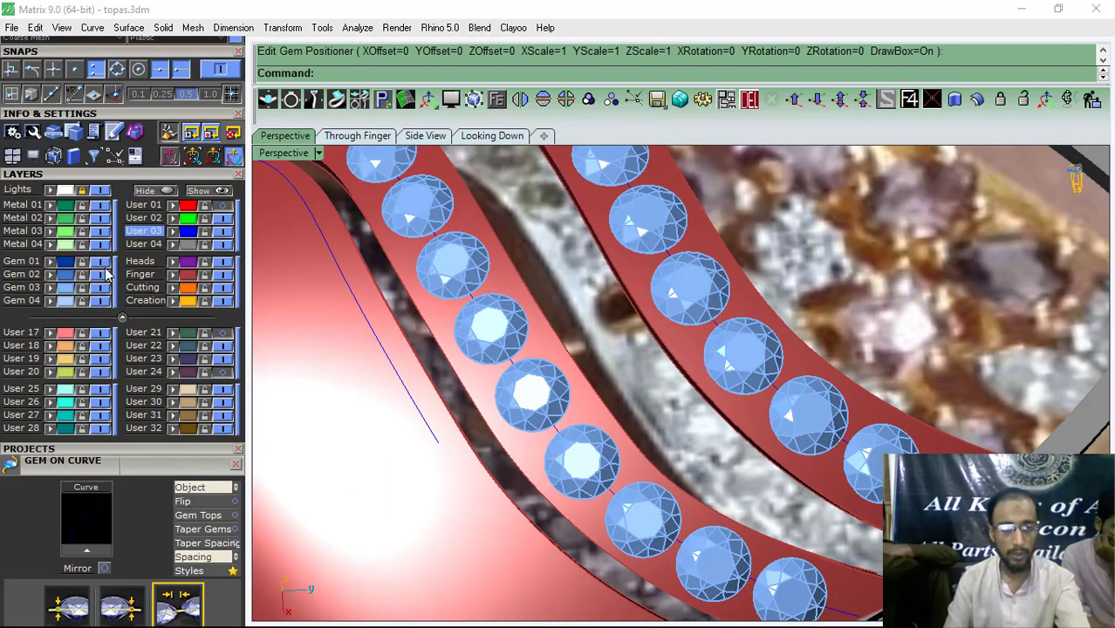
pyautogui.click(144, 230)
pyautogui.keyDown('ctrl'); pyautogui.click(694, 303); pyautogui.keyUp('ctrl')
pyautogui.scroll(-4, 630, 164)
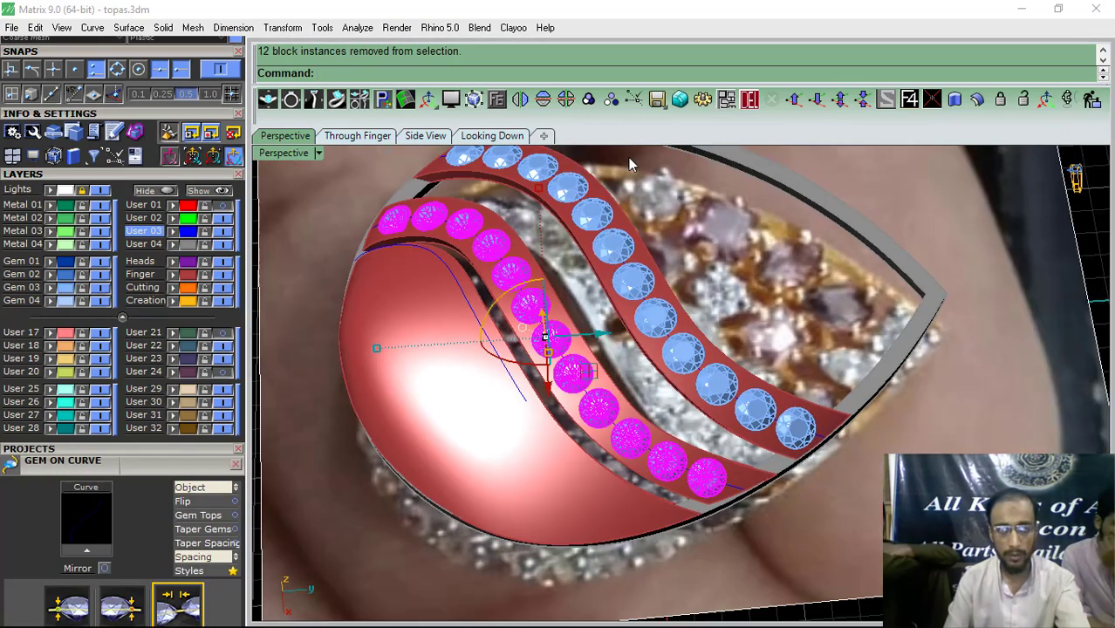
pyautogui.click(588, 99)
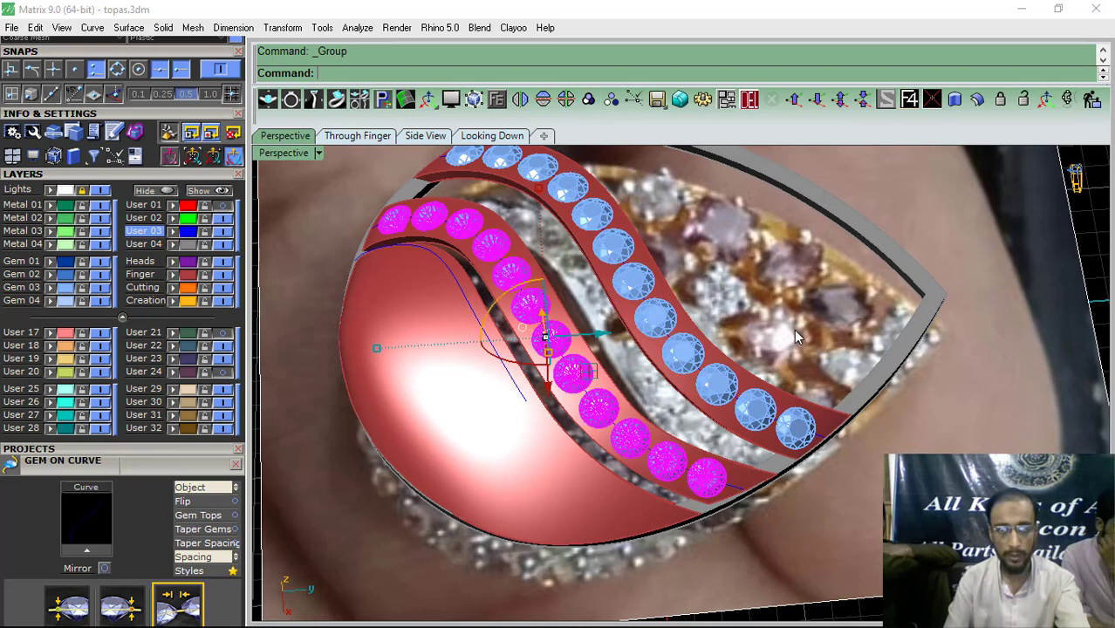
pyautogui.click(97, 291)
pyautogui.click(98, 290)
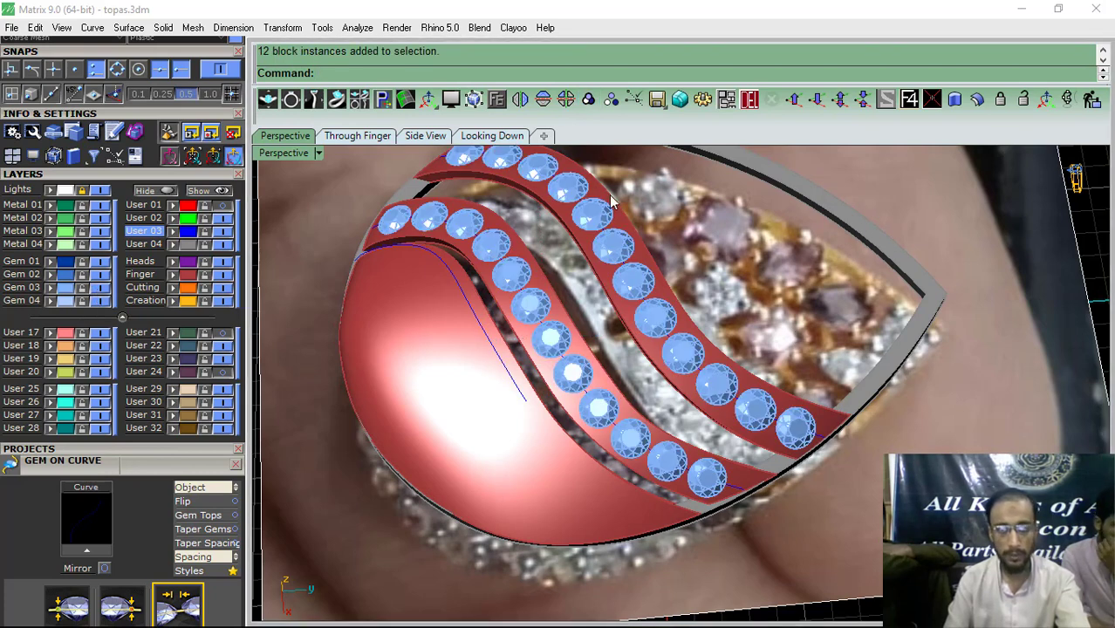
# Step: Create gem cutters for both bands' gem rows, keeping the default style and closing the cutter styles library
pyautogui.click(618, 253)
pyautogui.keyDown('shift'); pyautogui.click(535, 316); pyautogui.keyUp('shift')
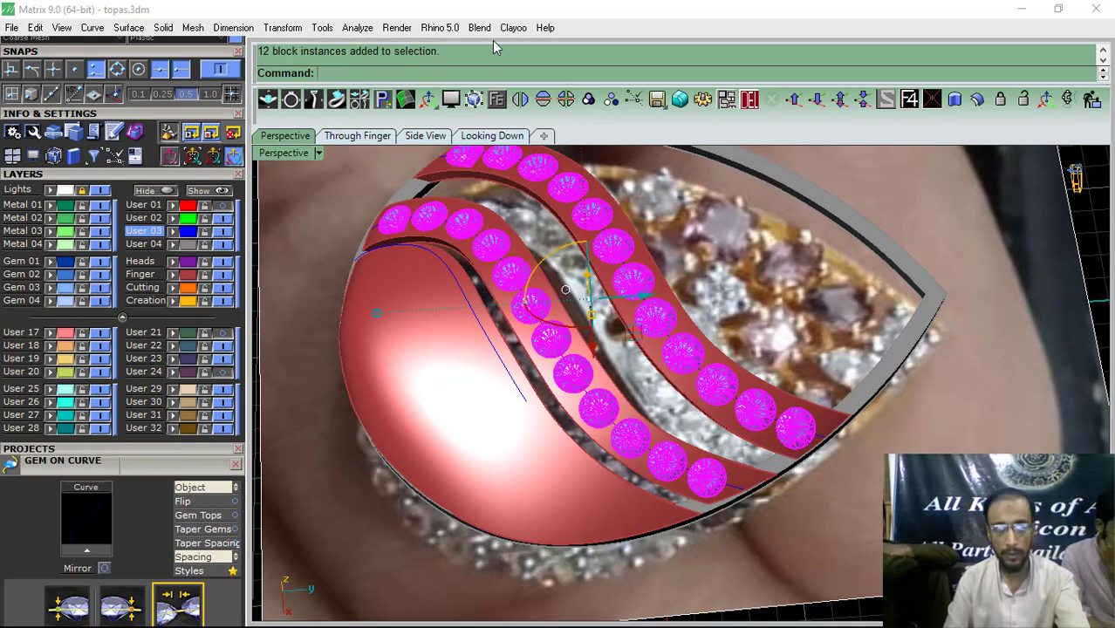
pyautogui.click(497, 100)
pyautogui.click(534, 215)
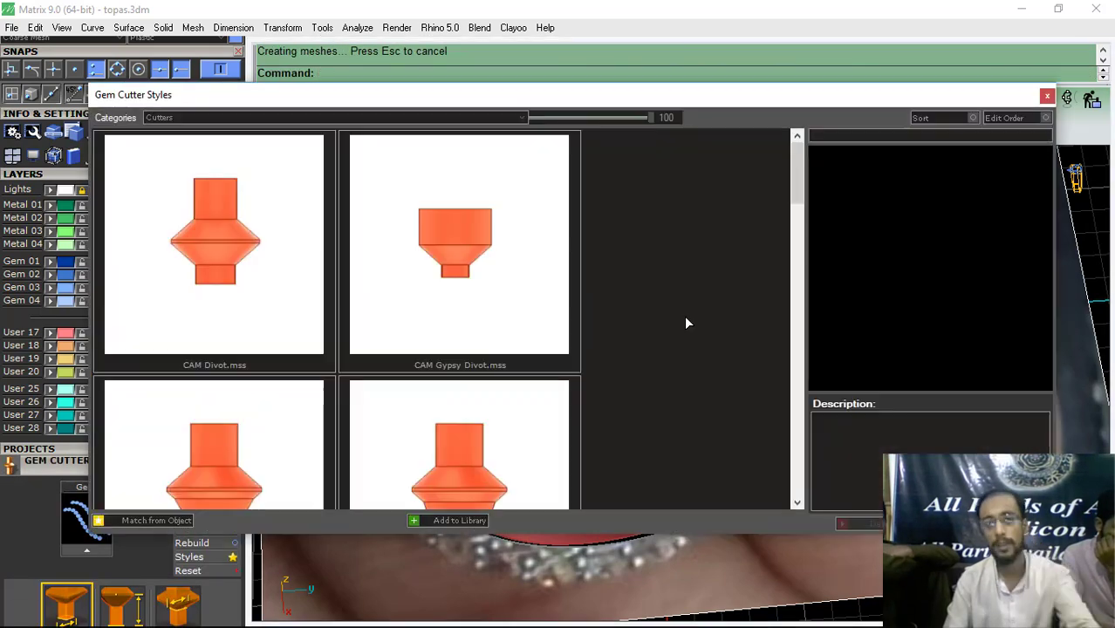
pyautogui.click(1048, 98)
pyautogui.moveTo(576, 463); pyautogui.dragTo(571, 398, button='right')
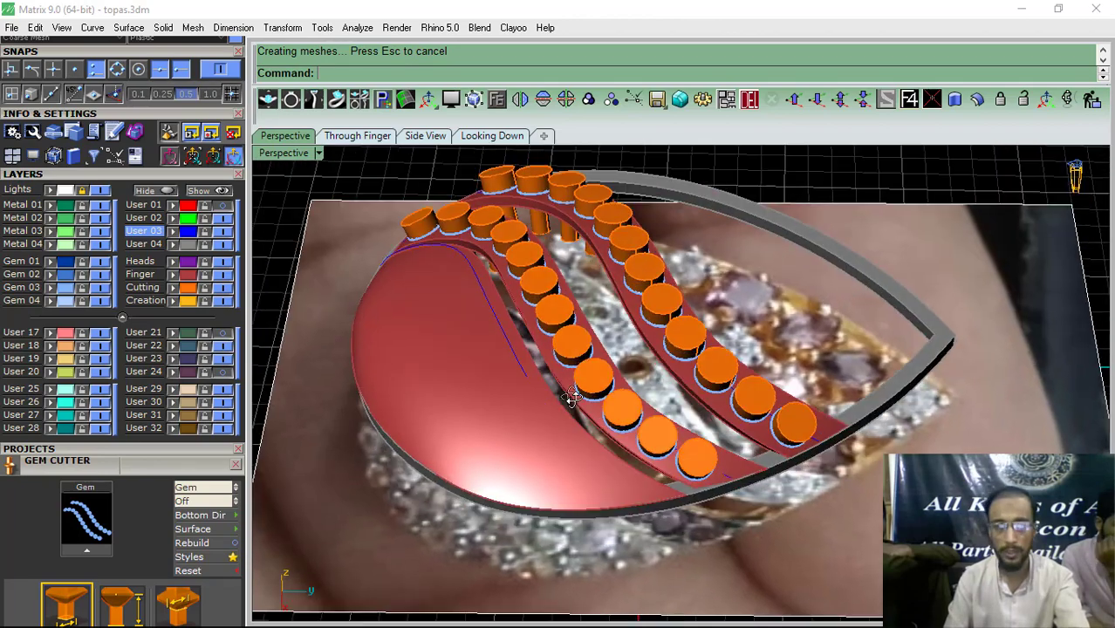
# Step: Subtract the gem cutters from both curved bands with a Boolean difference
pyautogui.scroll(10, 586, 403)
pyautogui.click(583, 410)
pyautogui.keyDown('shift'); pyautogui.click(925, 238); pyautogui.keyUp('shift')
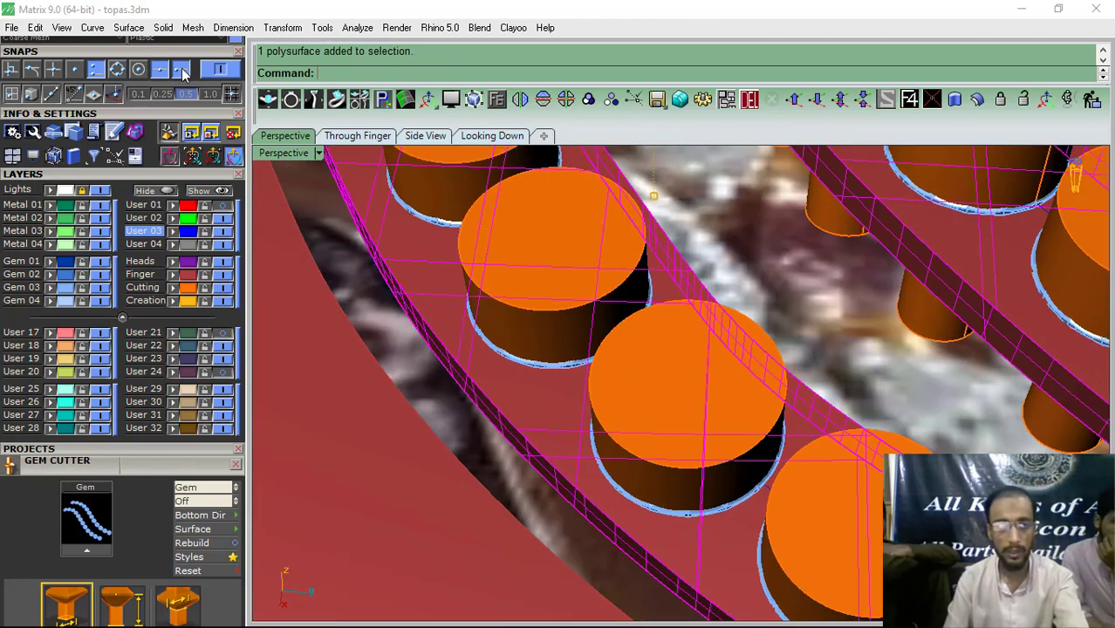
pyautogui.click(102, 174)
pyautogui.click(235, 202)
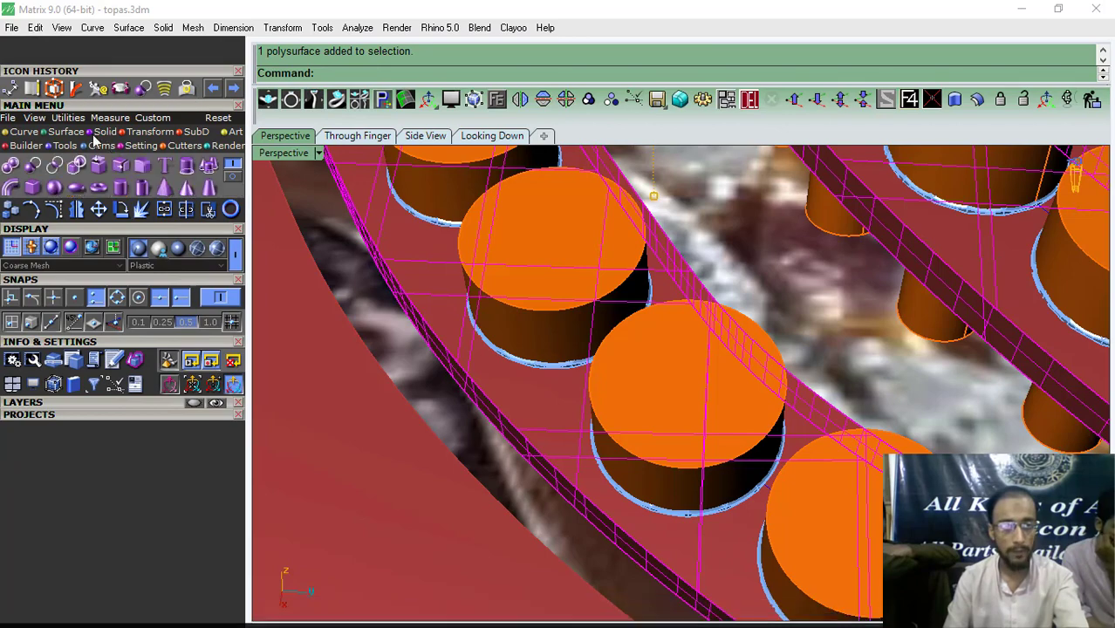
pyautogui.click(32, 166)
pyautogui.scroll(-5, 545, 296)
pyautogui.press('Return')
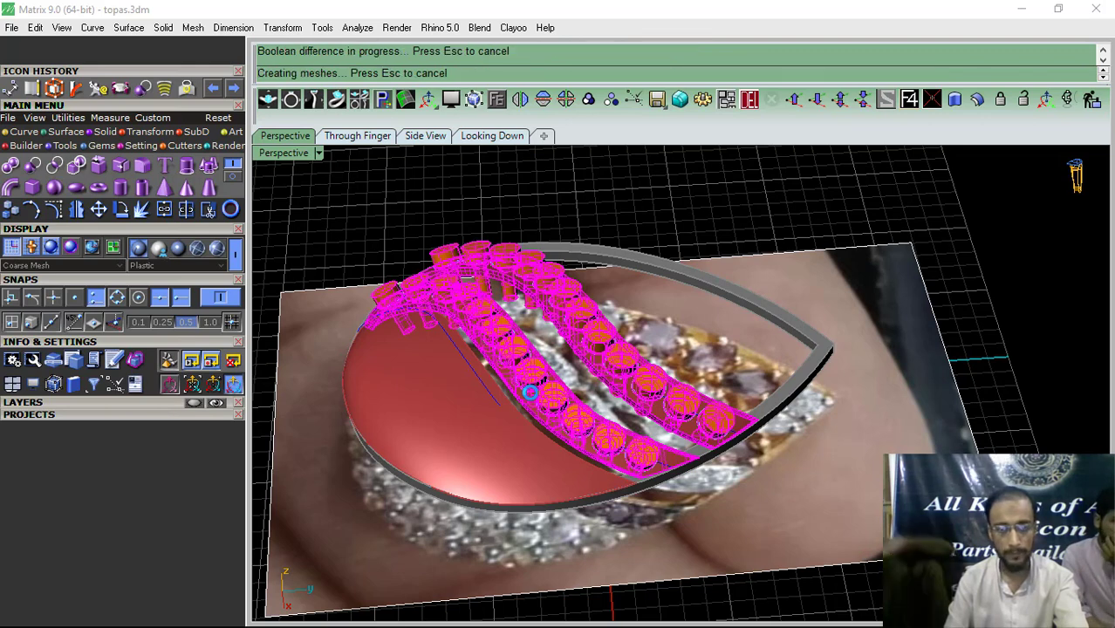
# Step: Check the gem seats by toggling the Gem 03 layer's visibility, and delete the guide curves on layer User 03
pyautogui.click(65, 401)
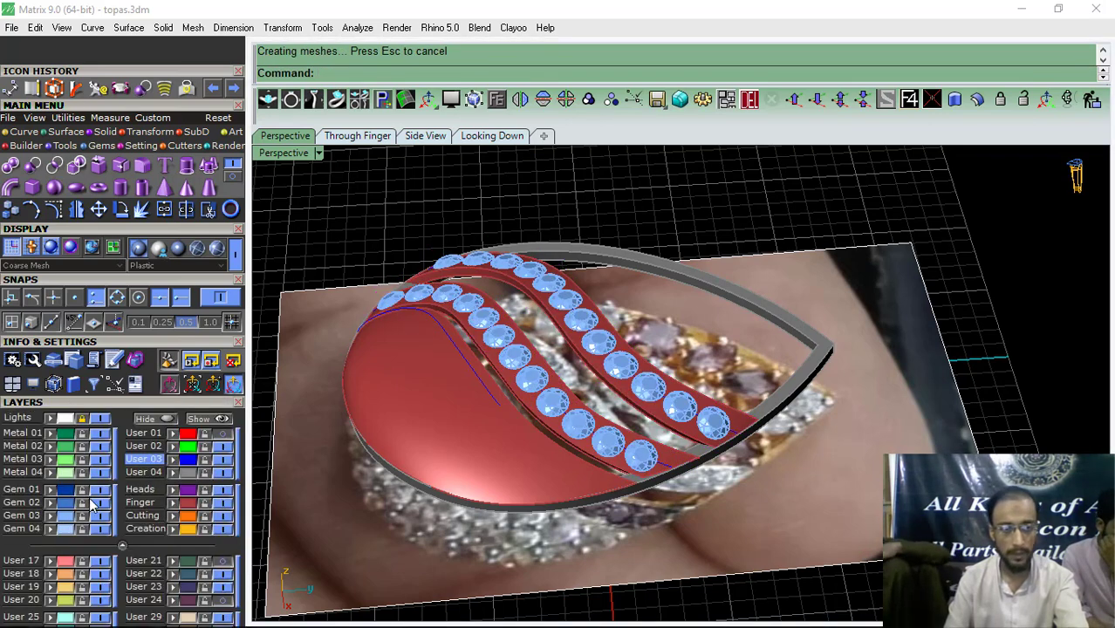
pyautogui.click(99, 516)
pyautogui.click(99, 518)
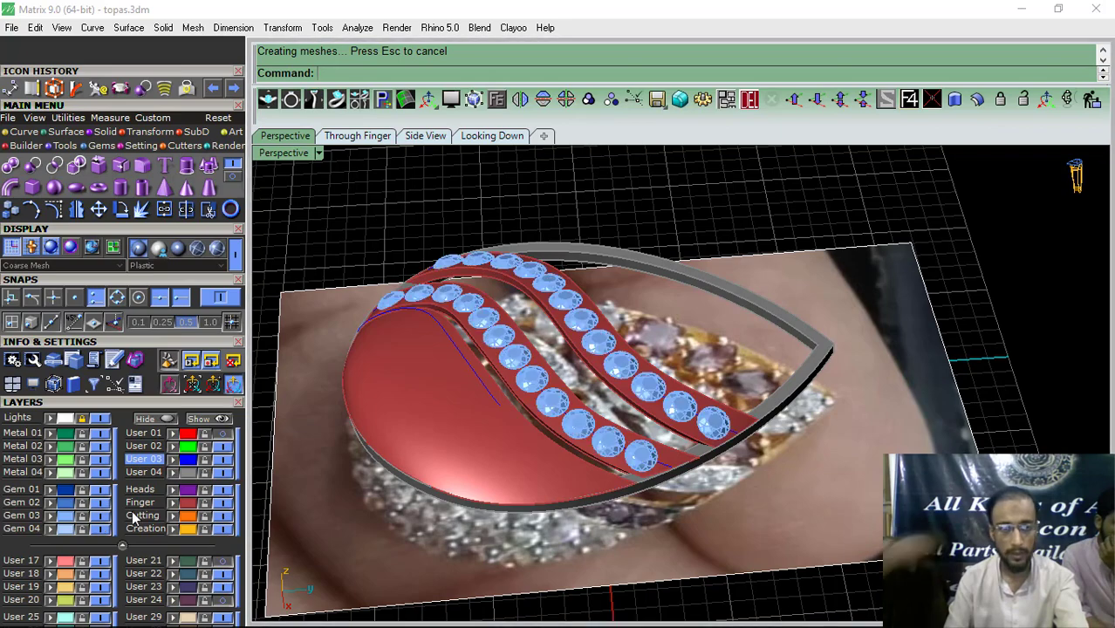
pyautogui.click(190, 461)
pyautogui.scroll(-5, 583, 324)
pyautogui.moveTo(583, 325); pyautogui.dragTo(584, 382, button='right')
pyautogui.click(749, 99)
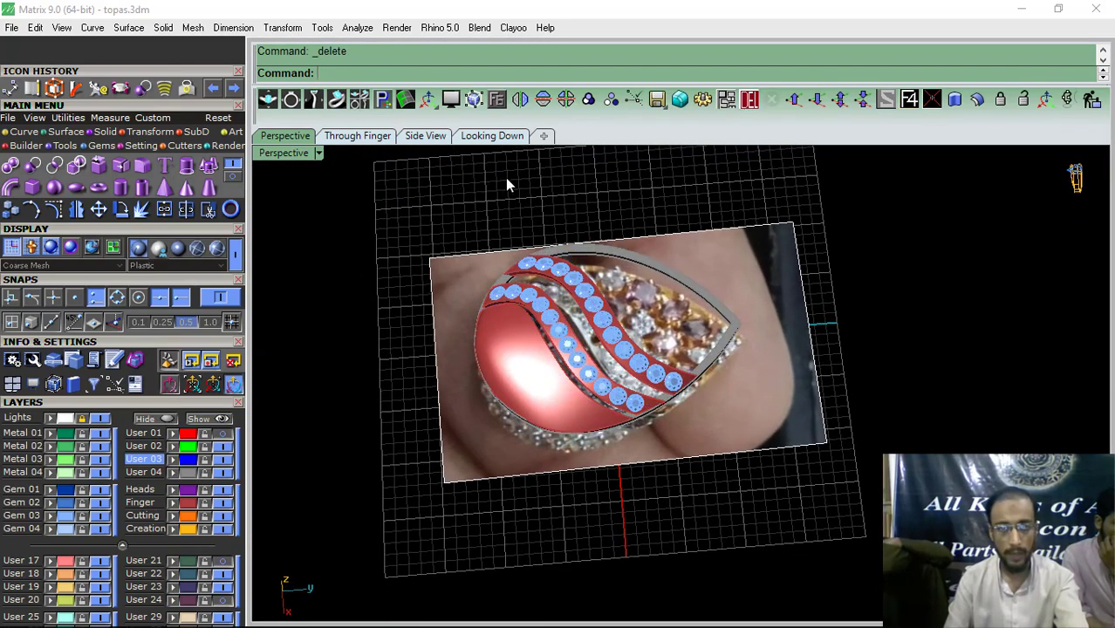
# Step: Measure the gap between the middle band and the dome with a dimension in the Looking Down view
pyautogui.click(492, 135)
pyautogui.scroll(-3, 472, 271)
pyautogui.scroll(5, 557, 366)
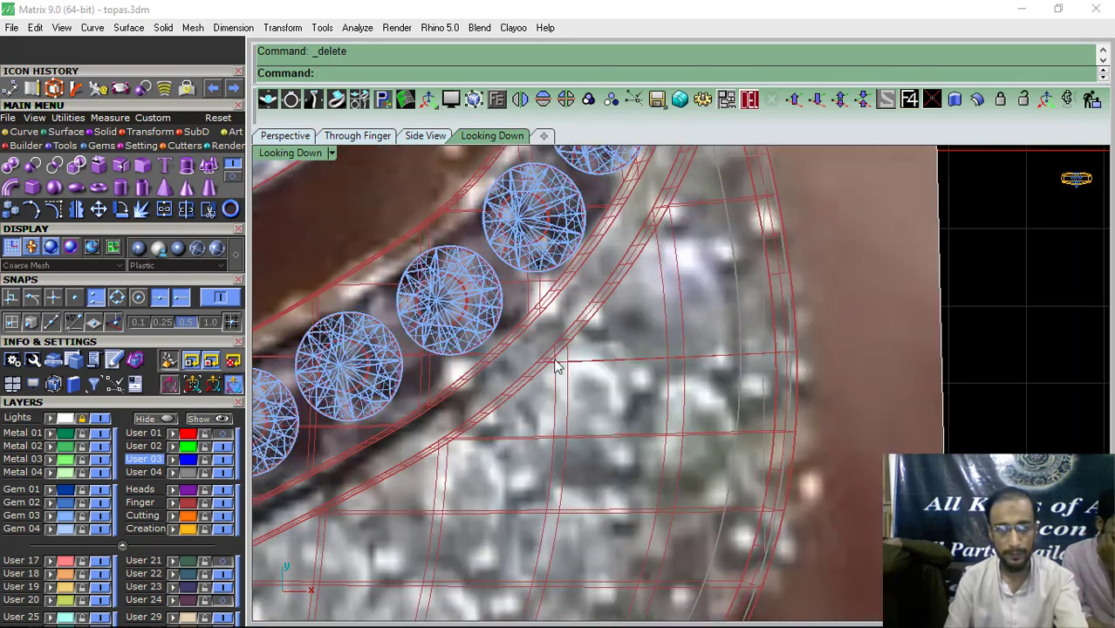
pyautogui.click(233, 27)
pyautogui.click(261, 75)
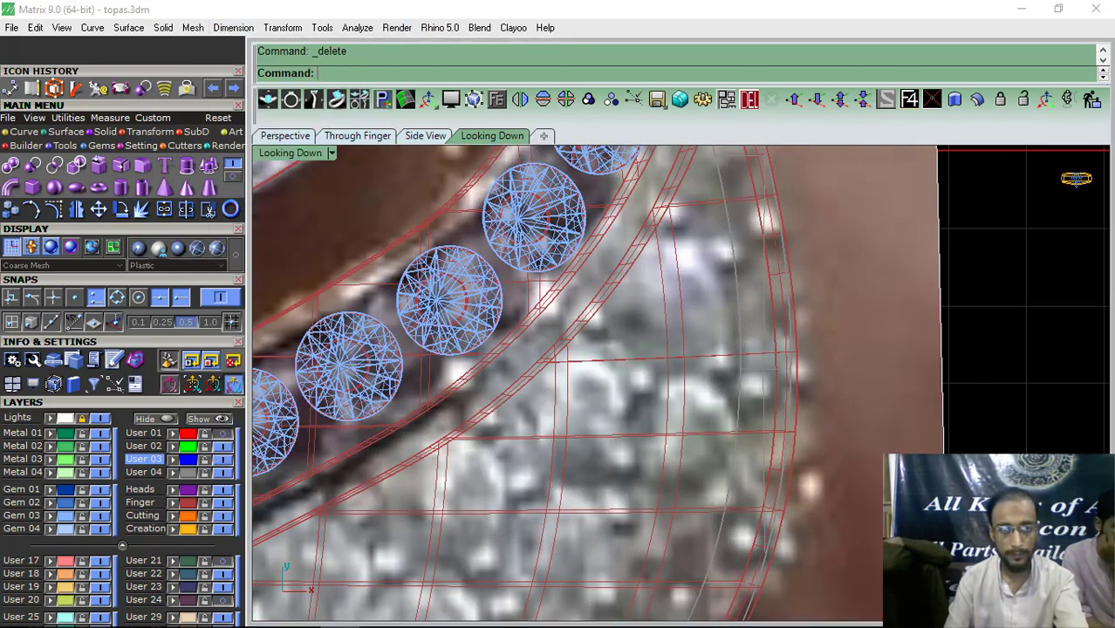
pyautogui.click(567, 353)
pyautogui.scroll(2, 567, 353)
pyautogui.click(541, 313)
pyautogui.press('Escape')
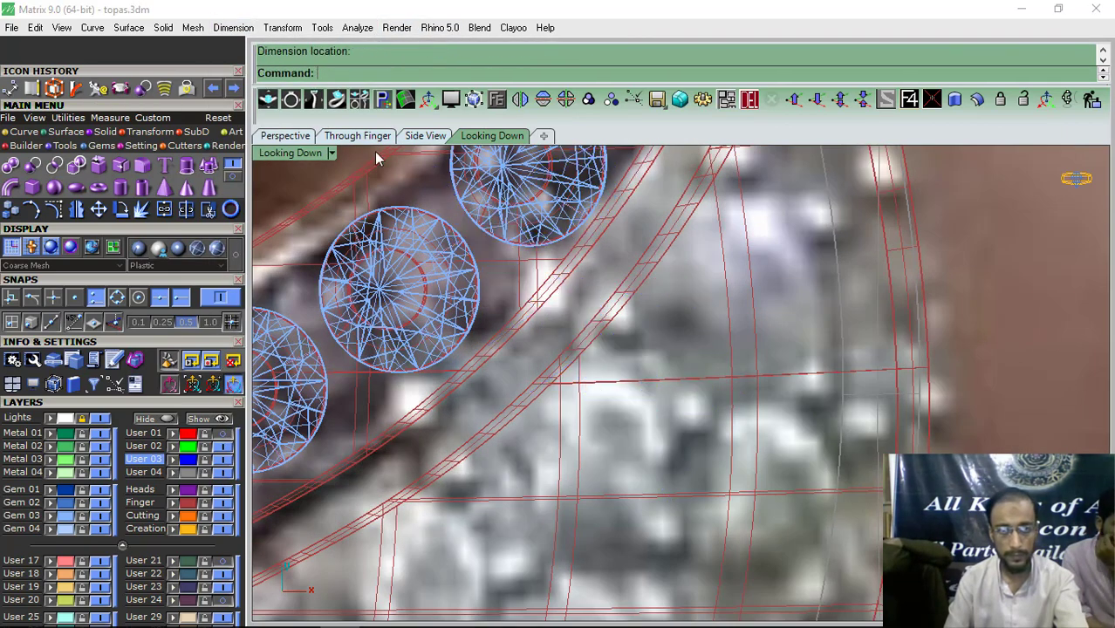
# Step: Show the User 24 layer in the Perspective view to bring back the surface beneath the bands
pyautogui.click(292, 136)
pyautogui.moveTo(563, 390); pyautogui.dragTo(545, 335, button='right')
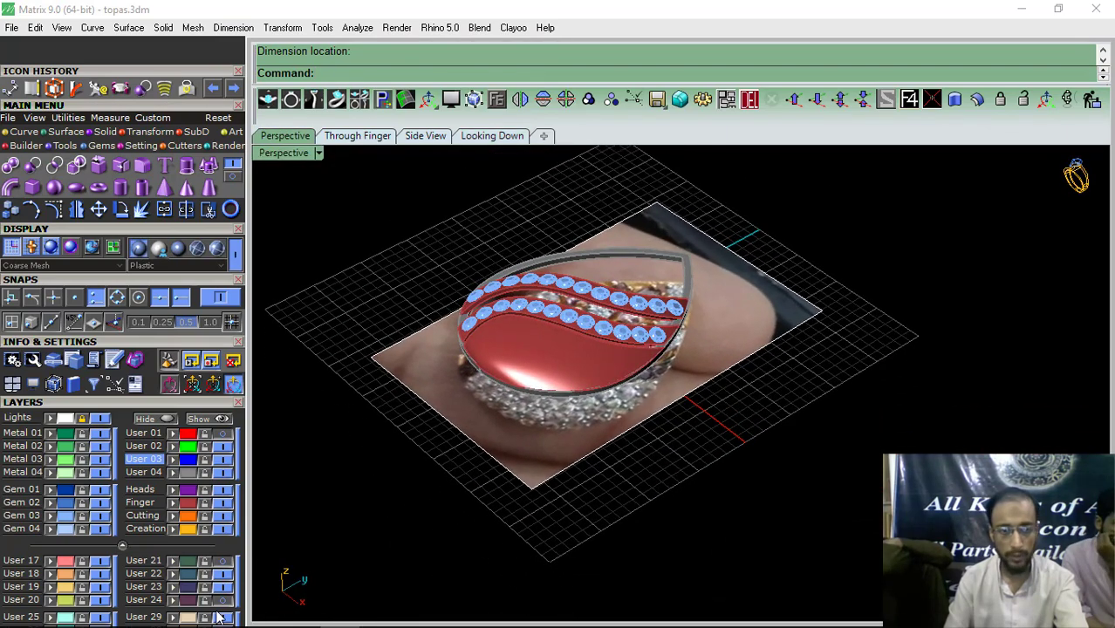
pyautogui.click(217, 604)
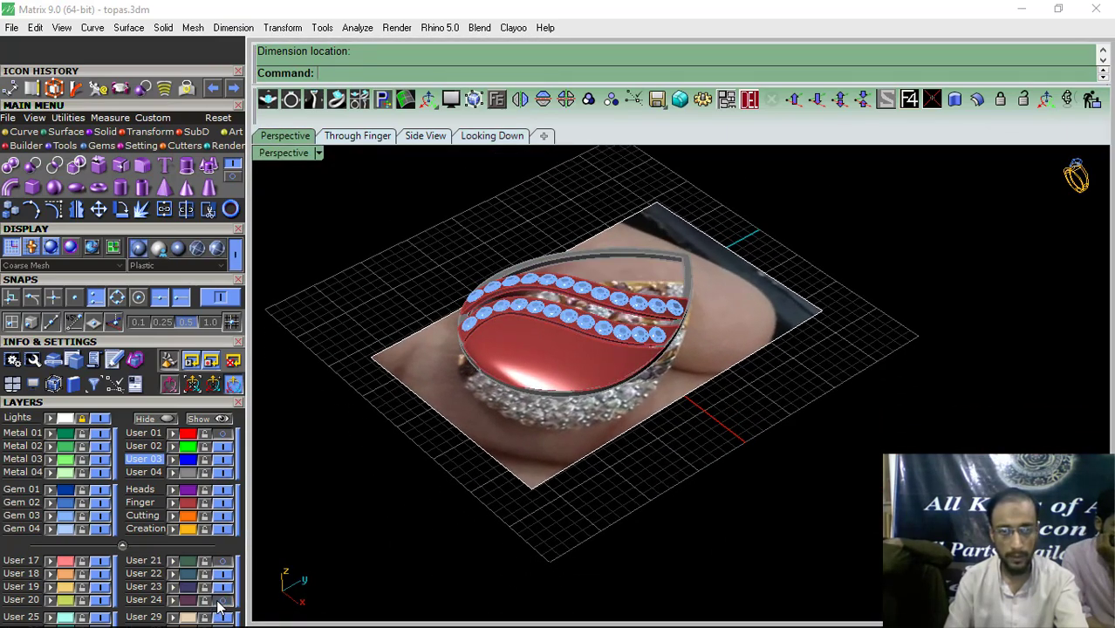
pyautogui.moveTo(567, 321)
pyautogui.mouseDown(button='right')
pyautogui.moveTo(632, 374)
pyautogui.moveTo(564, 315)
pyautogui.mouseUp(button='right')
pyautogui.scroll(3, 515, 356)
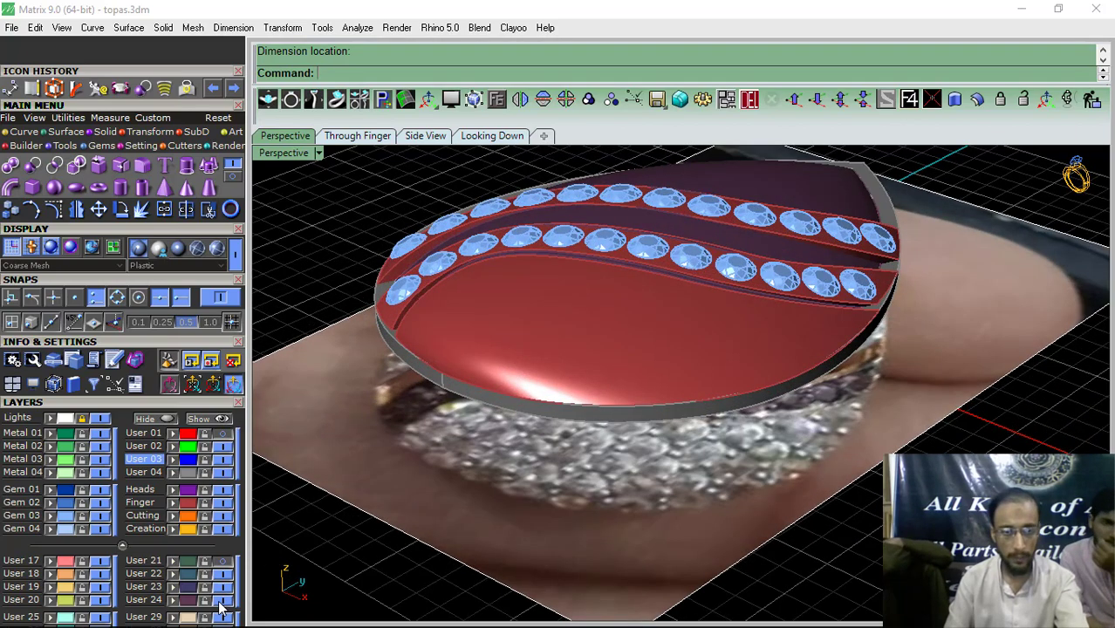
# Step: Extract the top surface of the dome from its polysurface
pyautogui.moveTo(567, 419); pyautogui.dragTo(614, 374, button='right')
pyautogui.click(613, 375)
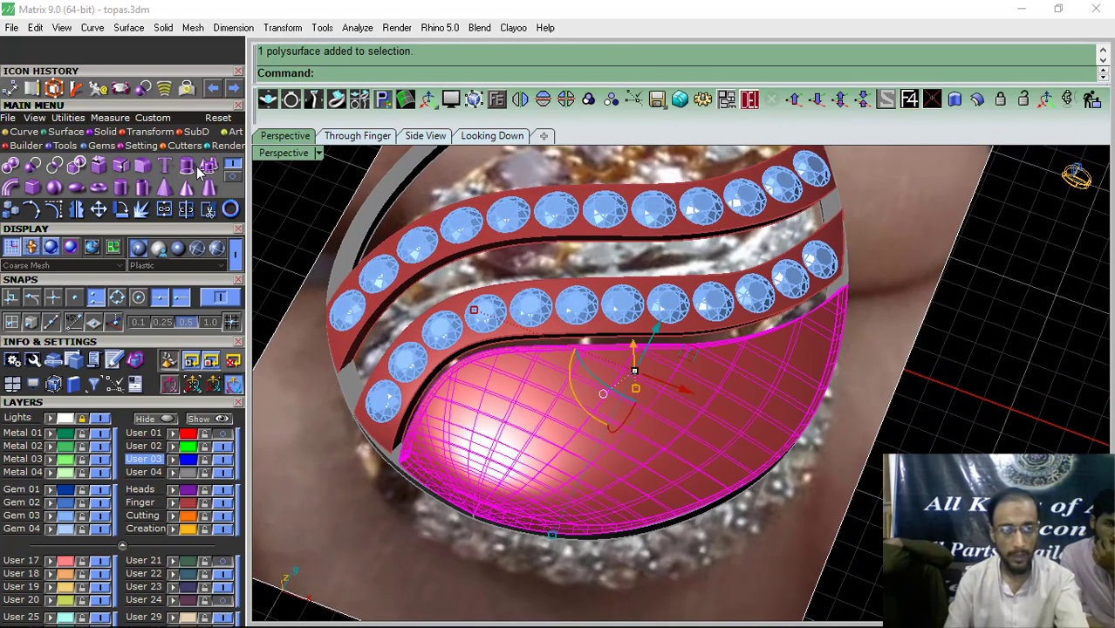
pyautogui.click(123, 166)
pyautogui.click(597, 440)
pyautogui.press('Return')
# Step: Hide the Lights layer holding the reference photo and clear away the leftover dome polysurface
pyautogui.moveTo(993, 370); pyautogui.dragTo(611, 281, button='right')
pyautogui.click(103, 420)
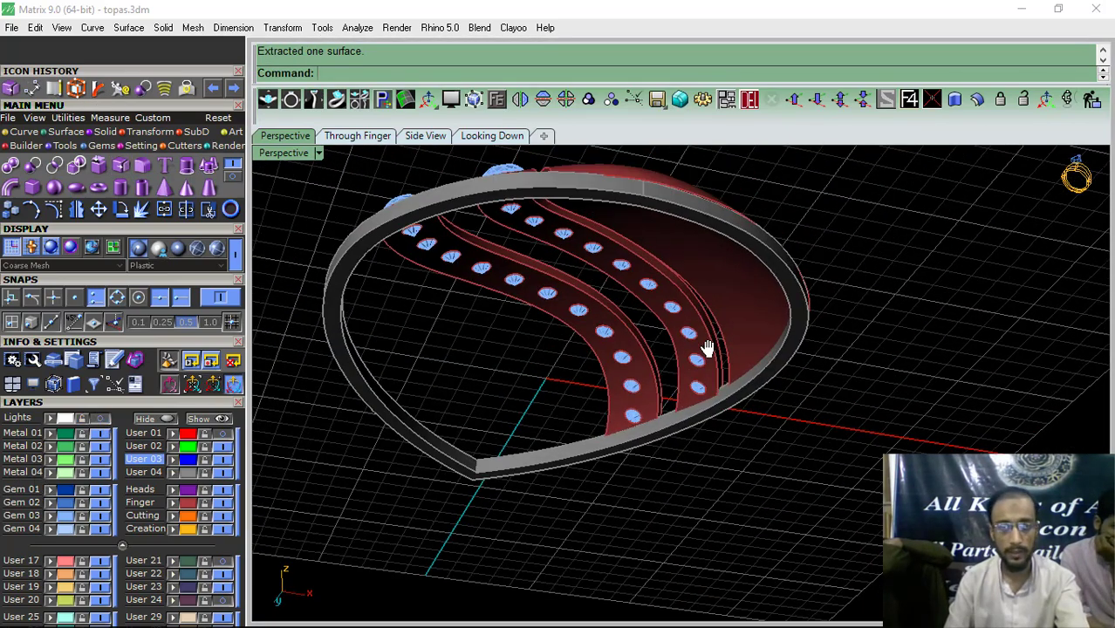
pyautogui.click(719, 305)
pyautogui.click(753, 97)
# Step: Move the extracted dome surface out of the teardrop frame for a check, and undo the move
pyautogui.moveTo(717, 248); pyautogui.dragTo(692, 342, button='right')
pyautogui.click(676, 404)
pyautogui.moveTo(772, 340); pyautogui.dragTo(925, 384)
pyautogui.click(857, 240)
pyautogui.moveTo(858, 240); pyautogui.dragTo(709, 397, button='right')
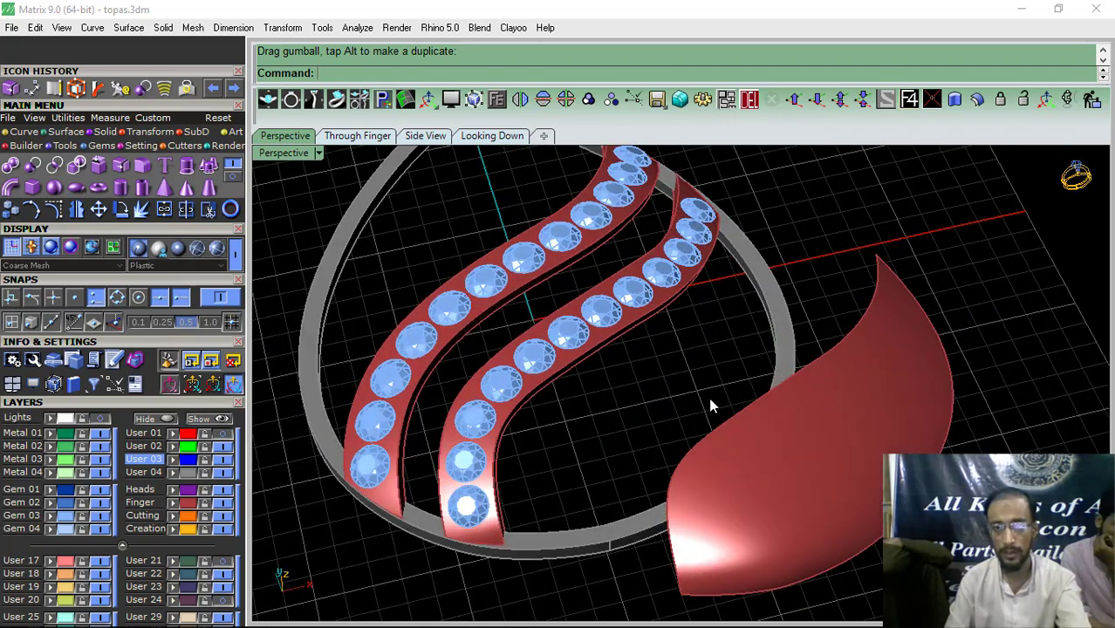
pyautogui.hotkey('ctrl', 'z')
# Step: Turn on the dome surface's control points in the Looking Down view and pull an edge point toward the gem band beside it
pyautogui.click(492, 135)
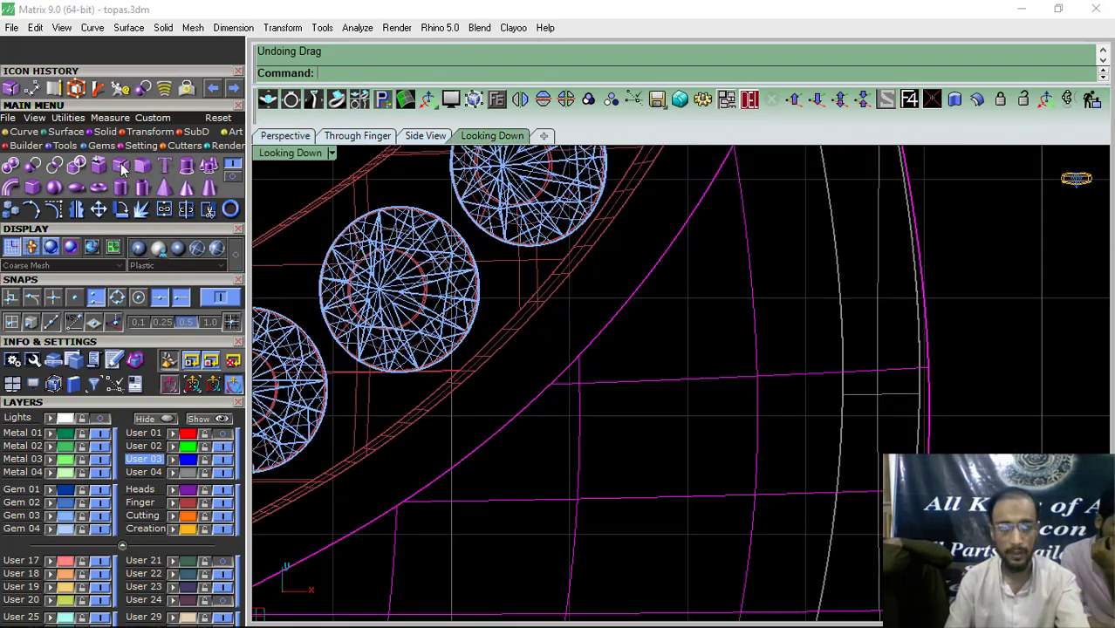
pyautogui.click(54, 209)
pyautogui.scroll(-3, 567, 245)
pyautogui.scroll(3, 583, 278)
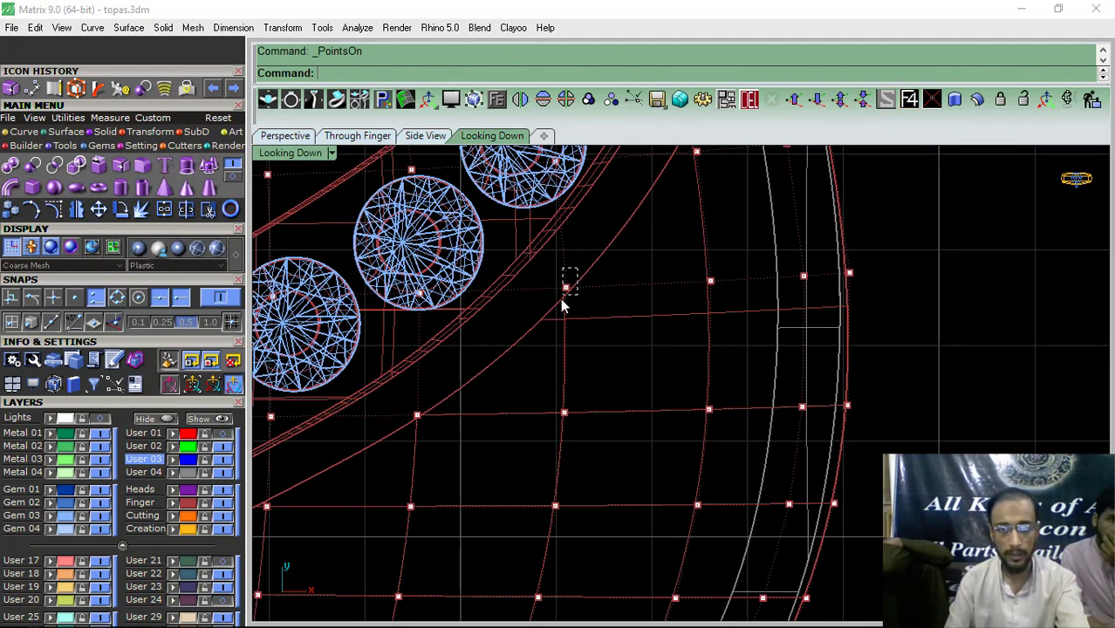
pyautogui.moveTo(561, 299); pyautogui.dragTo(554, 315)
pyautogui.moveTo(615, 288); pyautogui.dragTo(604, 320, button='right')
pyautogui.moveTo(593, 284); pyautogui.dragTo(568, 261)
pyautogui.moveTo(416, 444); pyautogui.dragTo(386, 467)
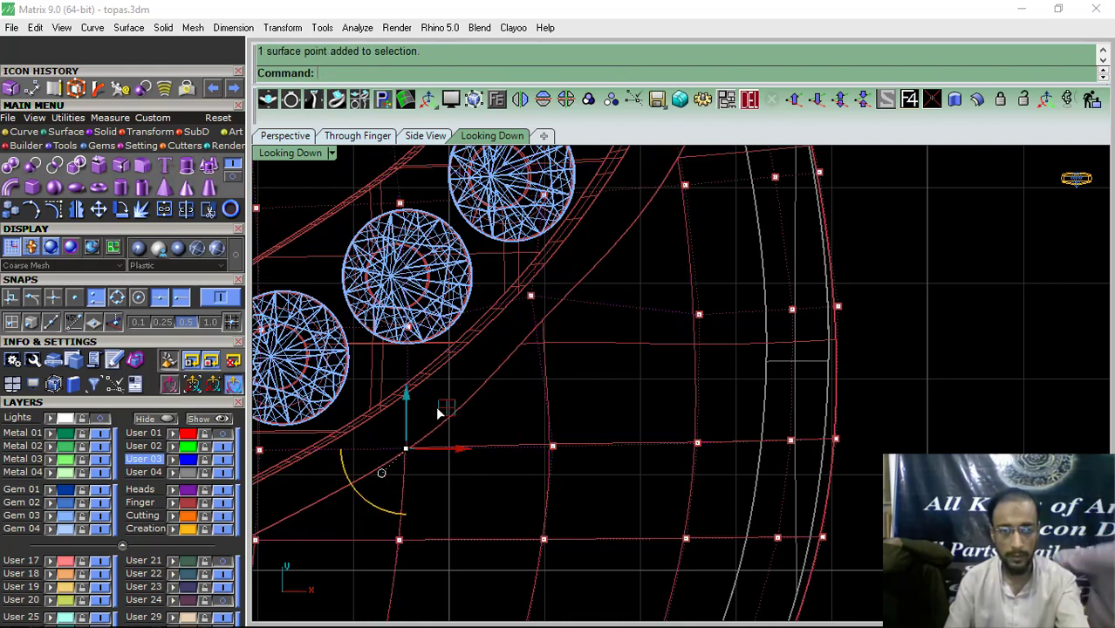
# Step: Move further control points along the dome's inner edge toward the gem band to narrow the gap
pyautogui.moveTo(441, 409); pyautogui.dragTo(416, 375)
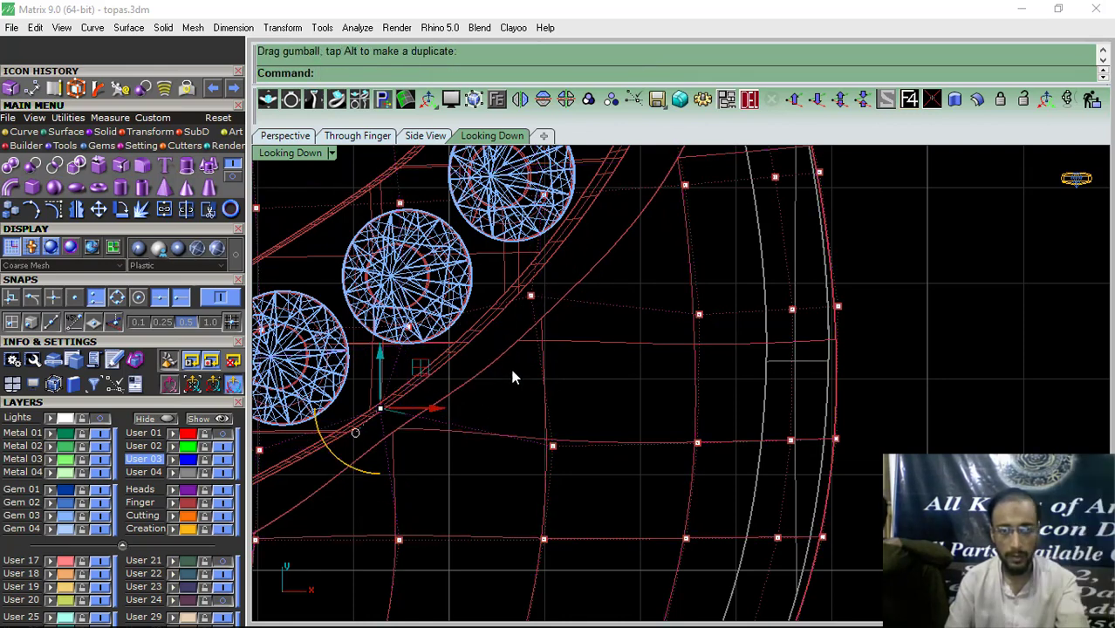
pyautogui.scroll(3, 530, 383)
pyautogui.moveTo(568, 338); pyautogui.dragTo(558, 279)
pyautogui.moveTo(686, 253); pyautogui.dragTo(633, 411, button='right')
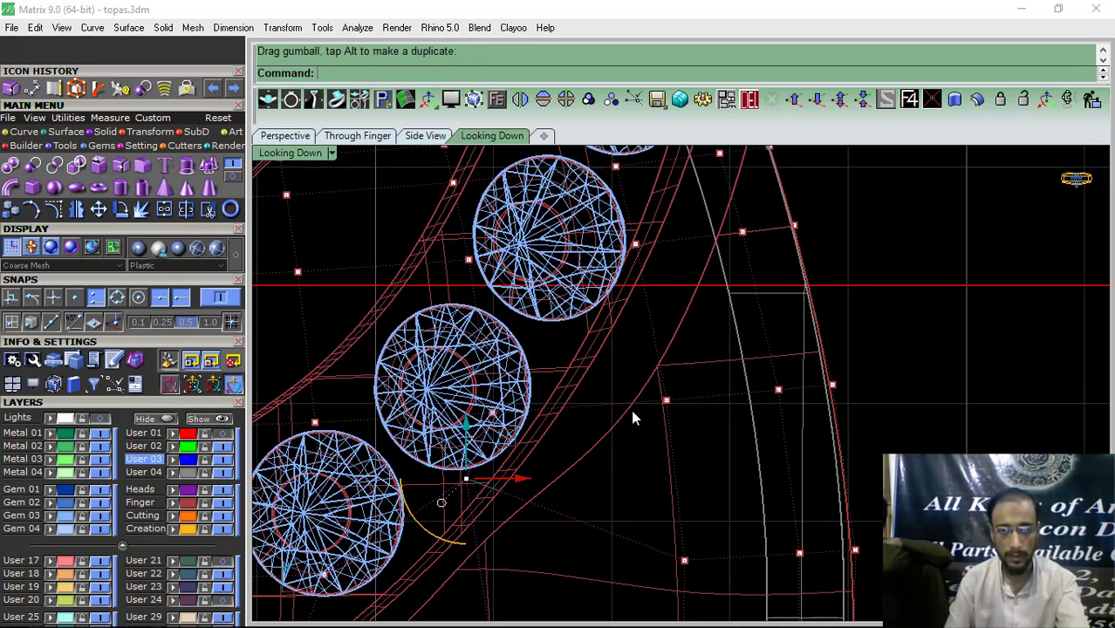
pyautogui.click(678, 388)
pyautogui.moveTo(697, 356); pyautogui.dragTo(687, 339)
pyautogui.moveTo(666, 314); pyautogui.dragTo(666, 313)
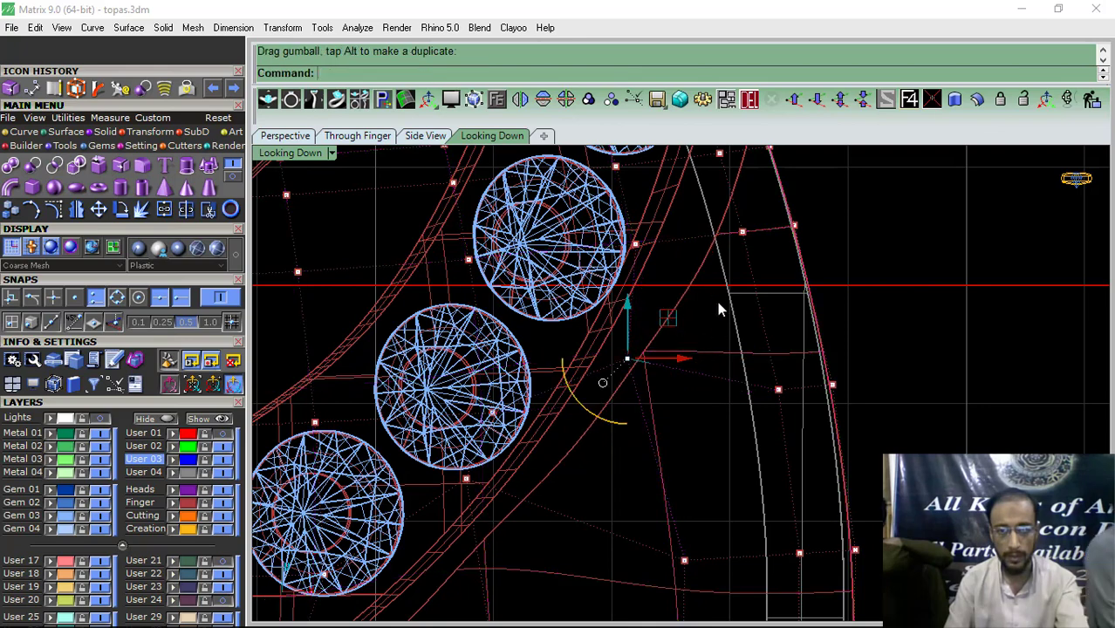
# Step: Shift the edge control point near the dome's pointed end, try moving the tip point and undo that, and turn the points off
pyautogui.moveTo(707, 288); pyautogui.dragTo(673, 399, button='right')
pyautogui.click(705, 350)
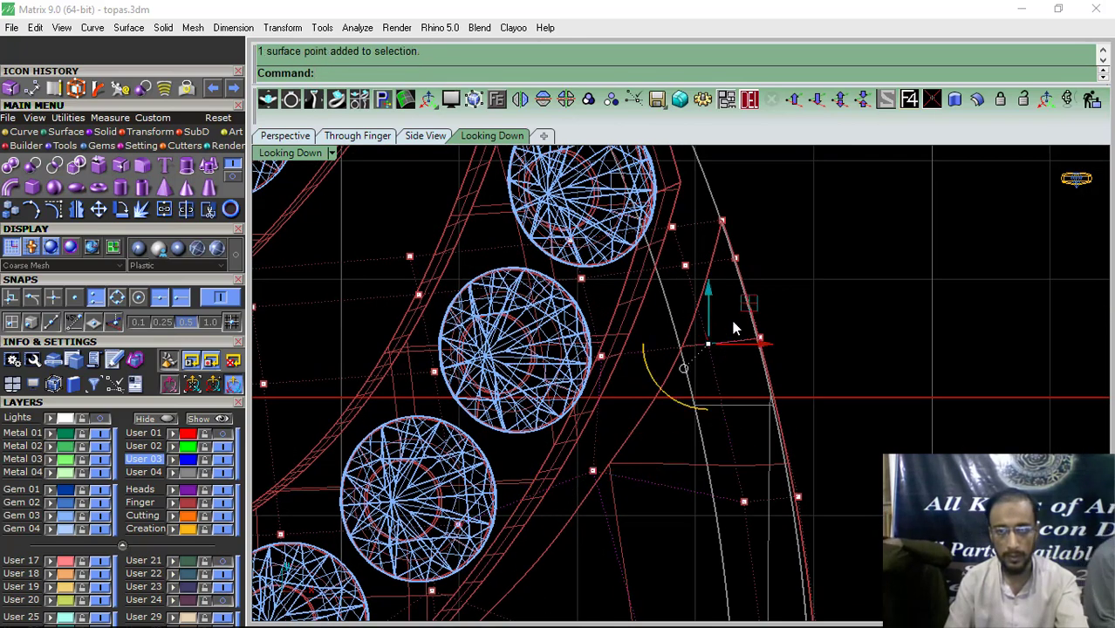
pyautogui.moveTo(747, 305); pyautogui.dragTo(737, 297)
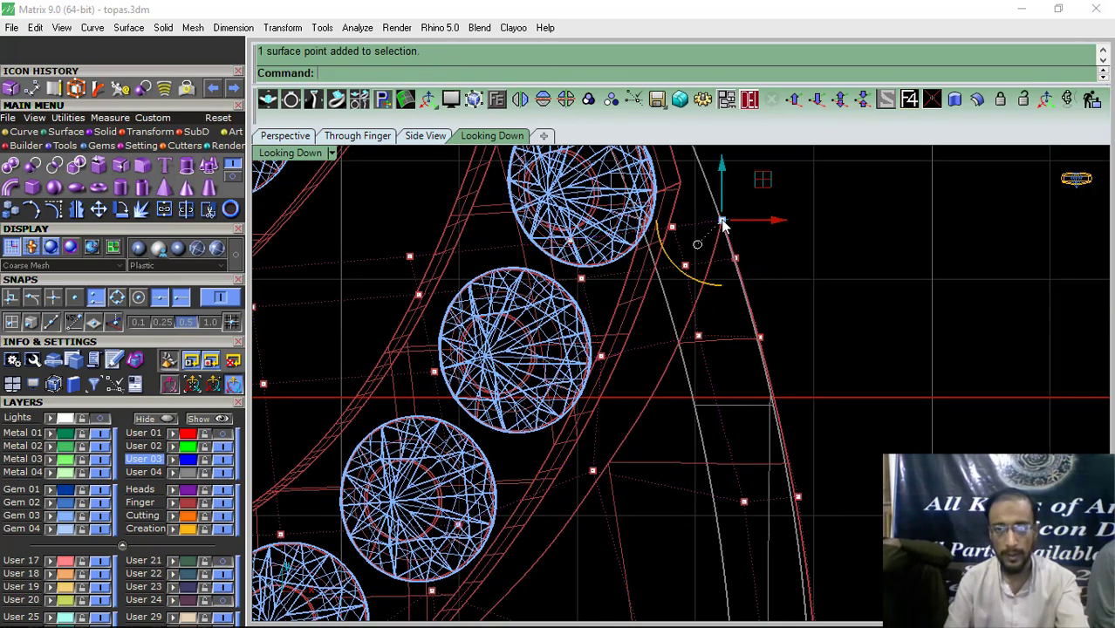
pyautogui.moveTo(772, 191); pyautogui.dragTo(752, 170)
pyautogui.scroll(-10, 760, 245)
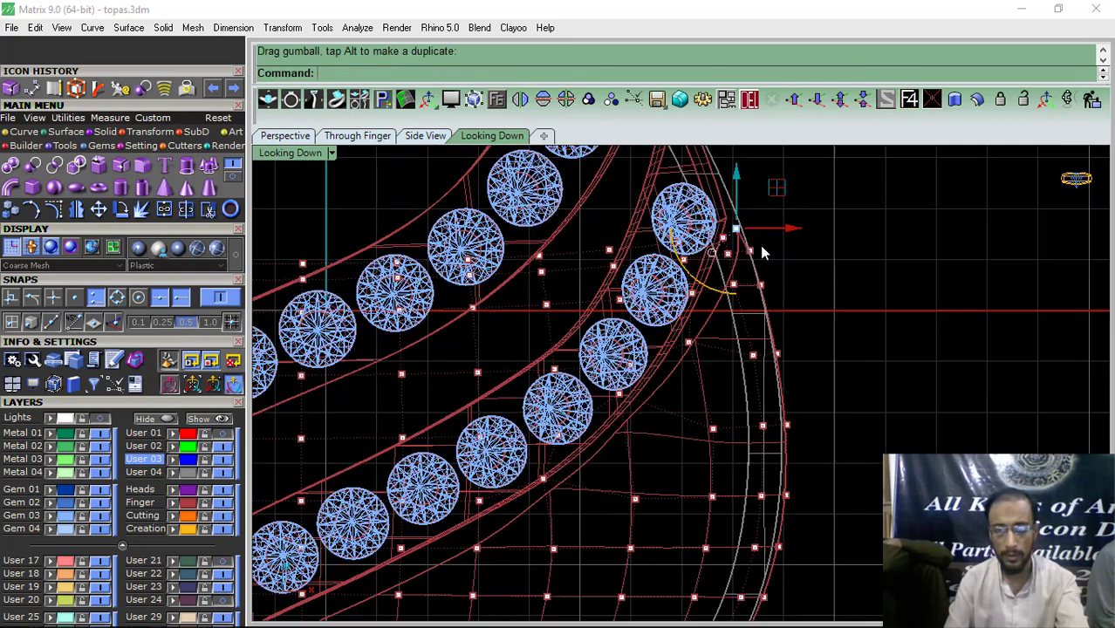
pyautogui.hotkey('ctrl', 'z')
pyautogui.scroll(-8, 608, 312)
pyautogui.press('Escape')
pyautogui.press('Escape')
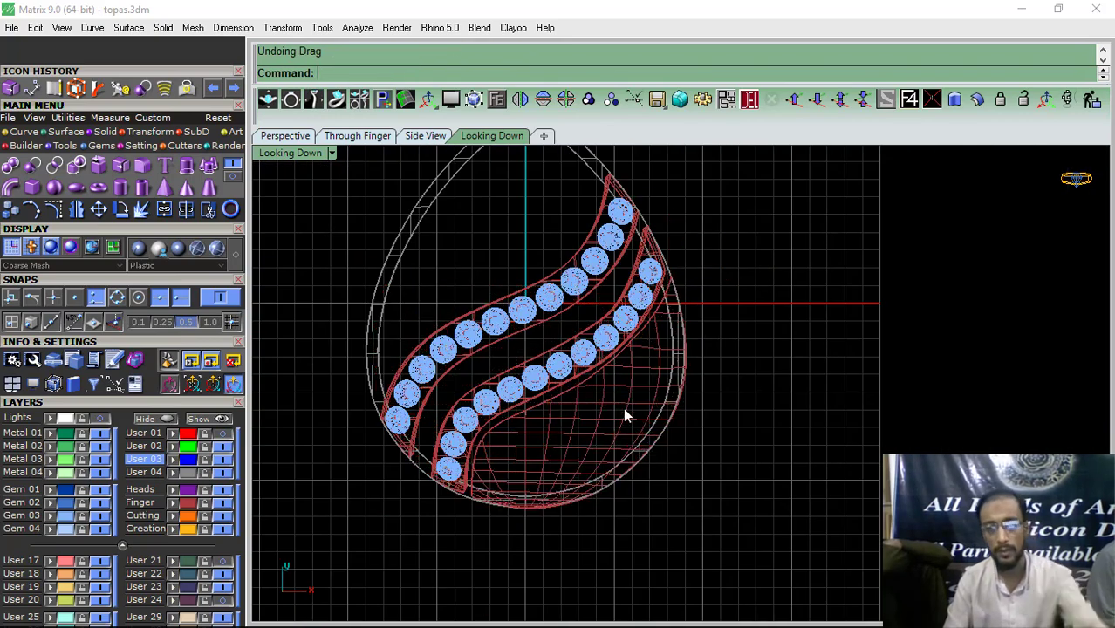
pyautogui.scroll(3, 537, 413)
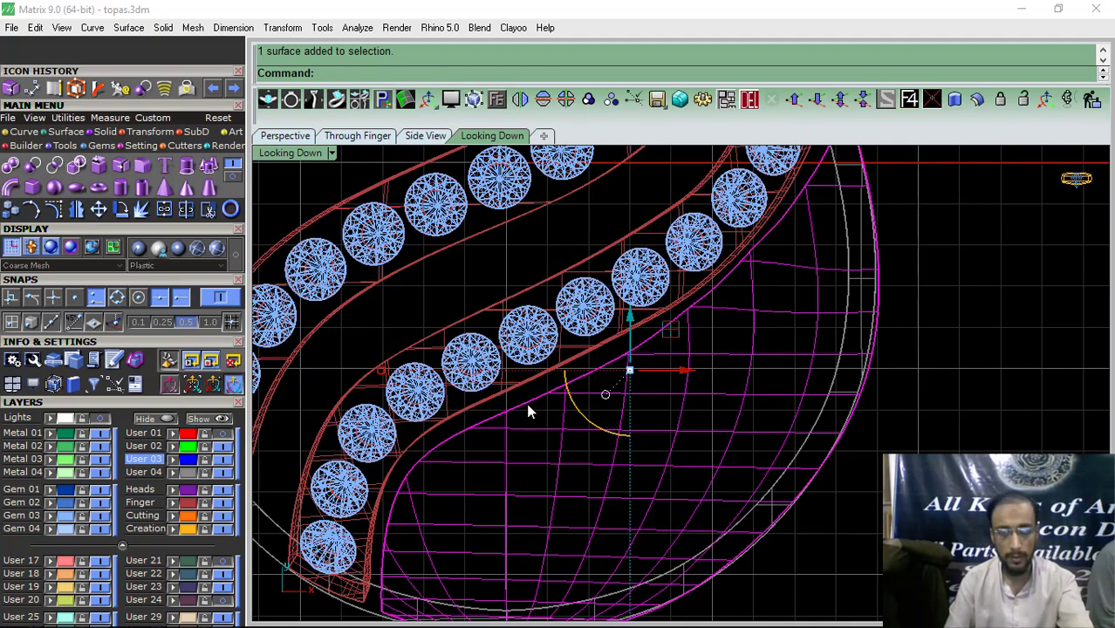
pyautogui.press('F10')
pyautogui.moveTo(485, 485); pyautogui.dragTo(523, 492, button='right')
pyautogui.press('Escape')
pyautogui.scroll(-3, 543, 445)
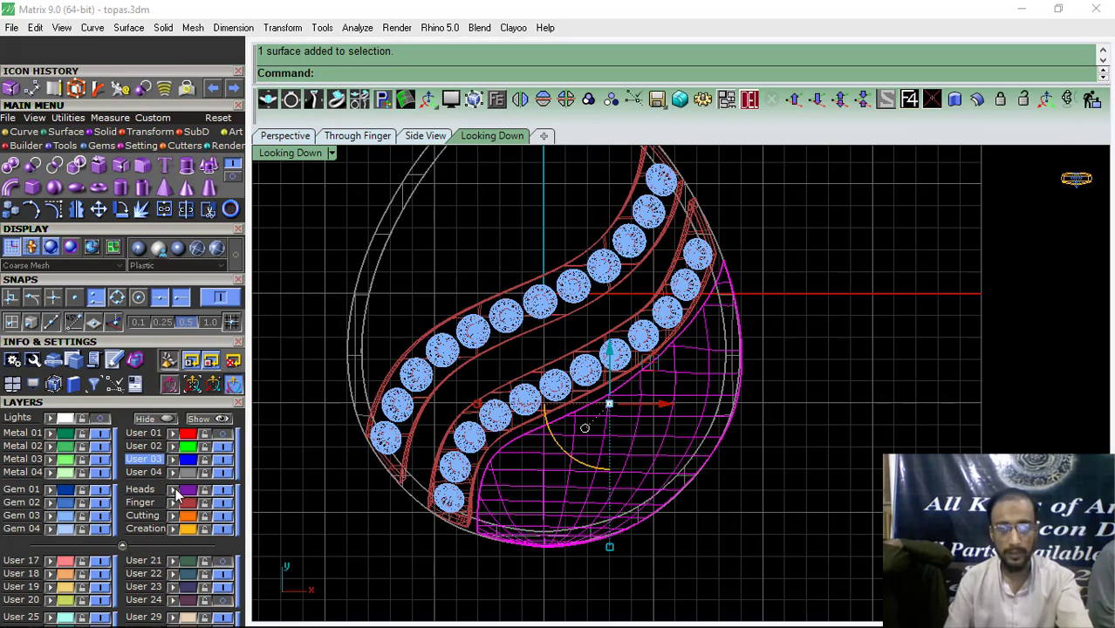
# Step: Put the dome surface on the Heads layer and give it a bounding-box Cage Edit with the Global region
pyautogui.click(140, 136)
pyautogui.click(212, 188)
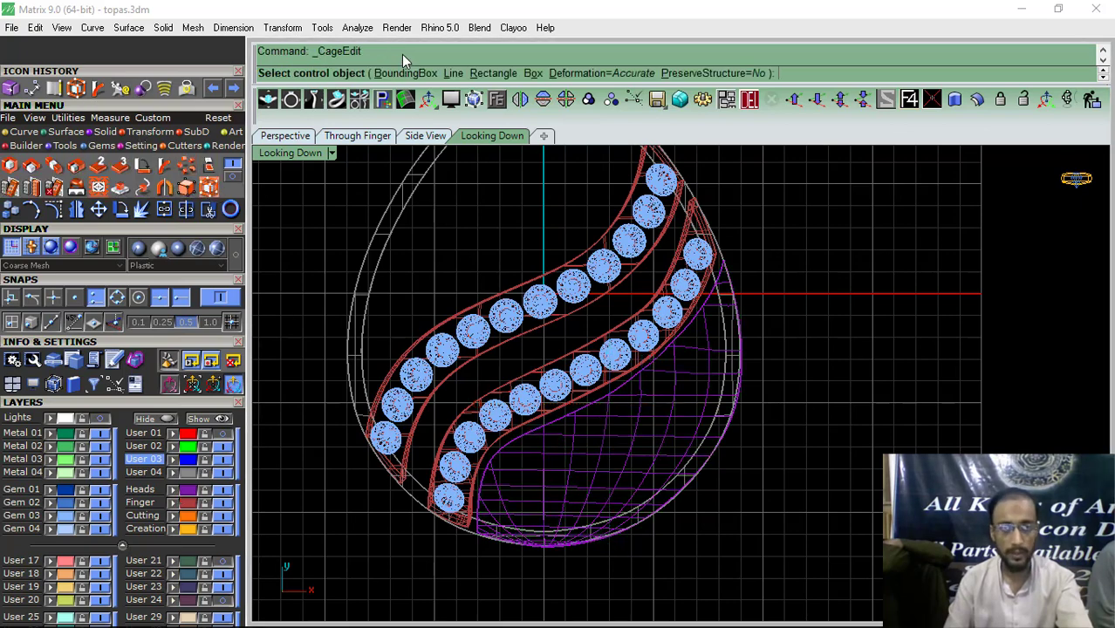
pyautogui.click(407, 74)
pyautogui.click(421, 74)
pyautogui.press('Return')
pyautogui.press('Return')
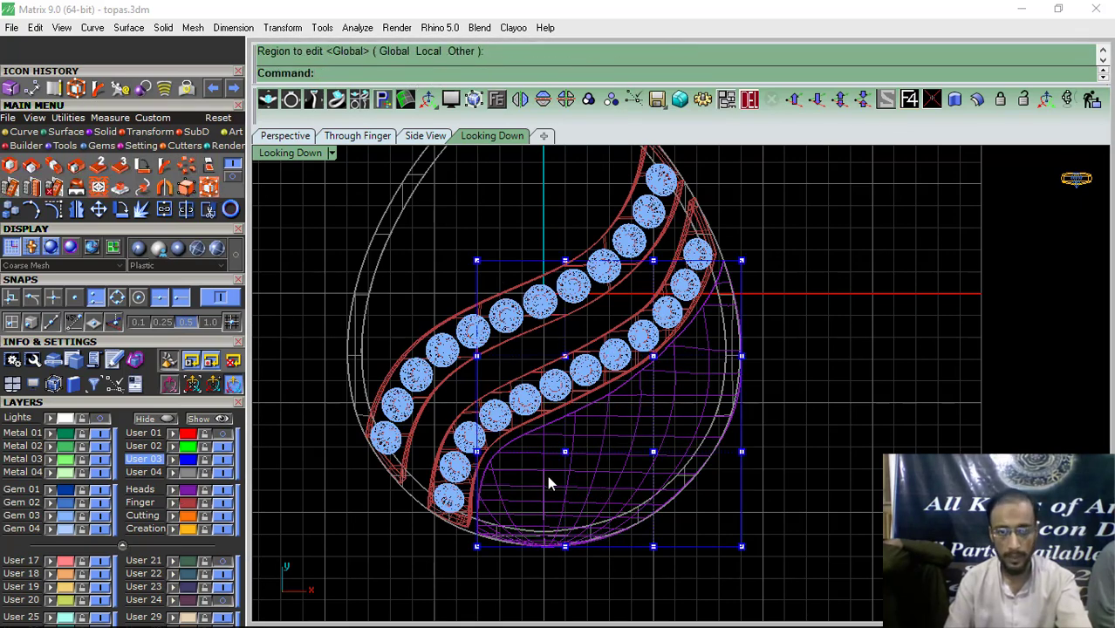
# Step: Lock the Gem 03 and Finger layers and move the cage points to push the dome's edge against the neighbouring gem band
pyautogui.scroll(4, 370, 445)
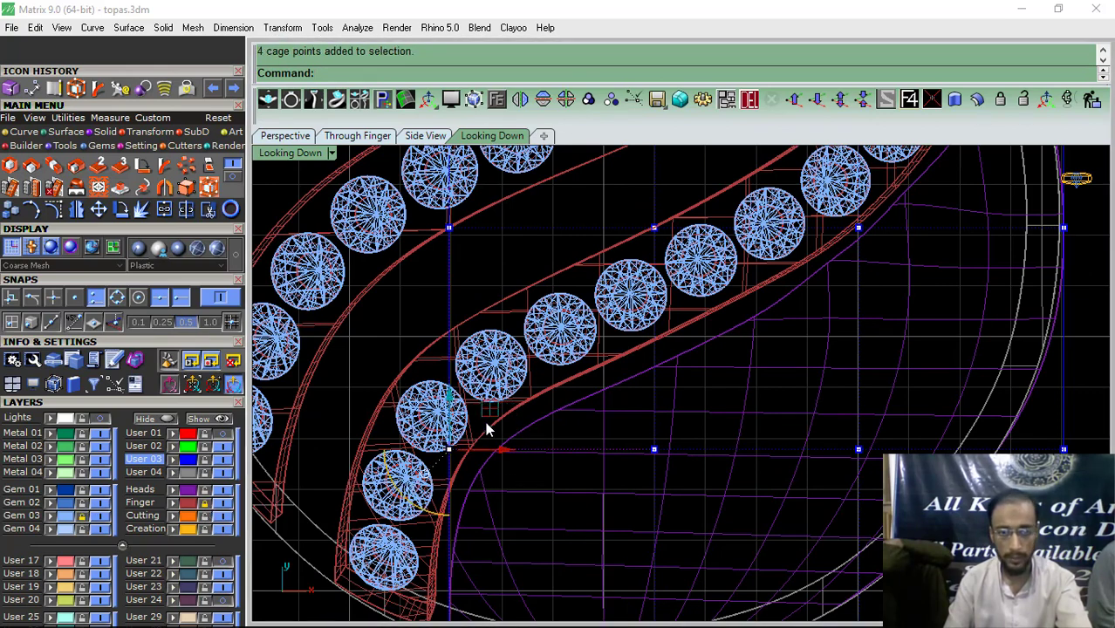
pyautogui.scroll(4, 486, 423)
pyautogui.moveTo(475, 419); pyautogui.dragTo(461, 408)
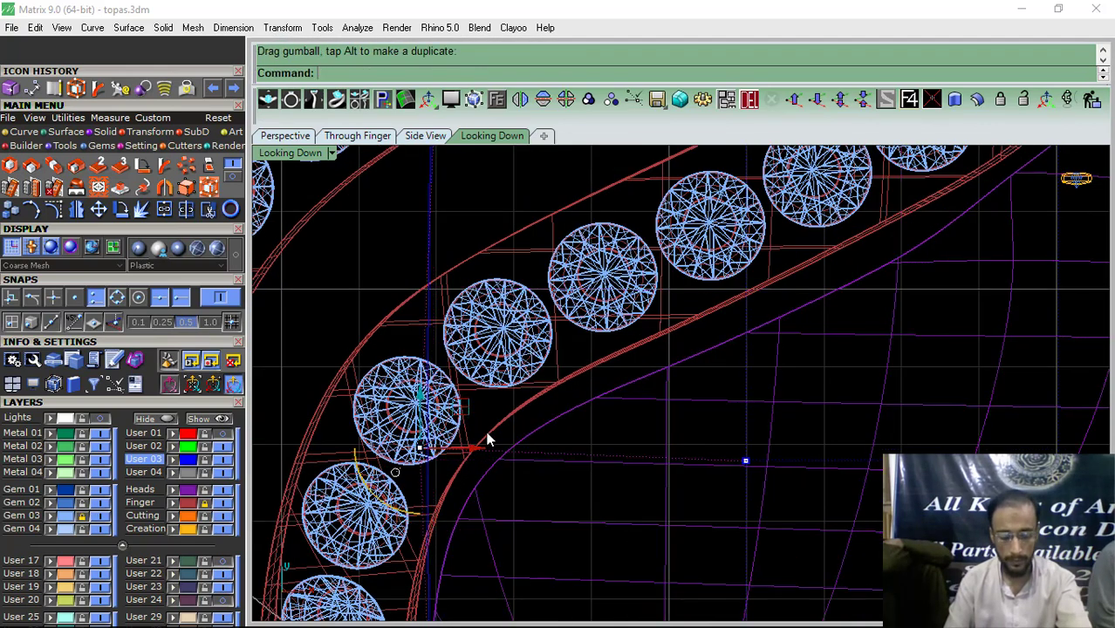
pyautogui.moveTo(684, 515); pyautogui.dragTo(681, 518)
pyautogui.moveTo(683, 515); pyautogui.dragTo(600, 537, button='right')
pyautogui.moveTo(704, 446); pyautogui.dragTo(673, 364)
pyautogui.scroll(-4, 698, 358)
pyautogui.moveTo(780, 345); pyautogui.dragTo(646, 449, button='right')
pyautogui.moveTo(349, 611)
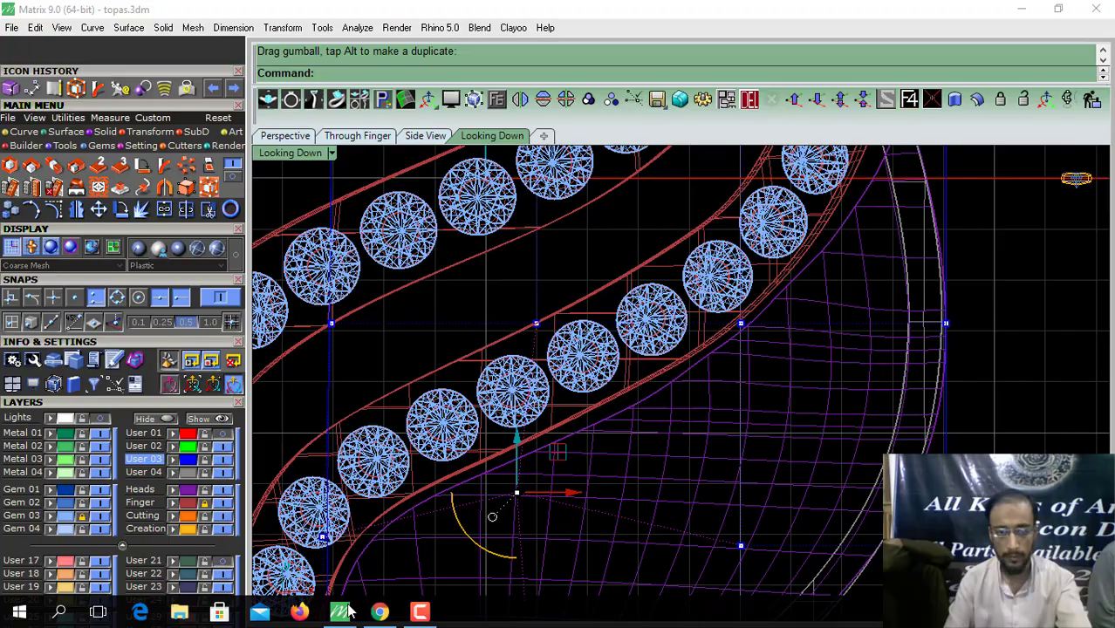
pyautogui.click(423, 613)
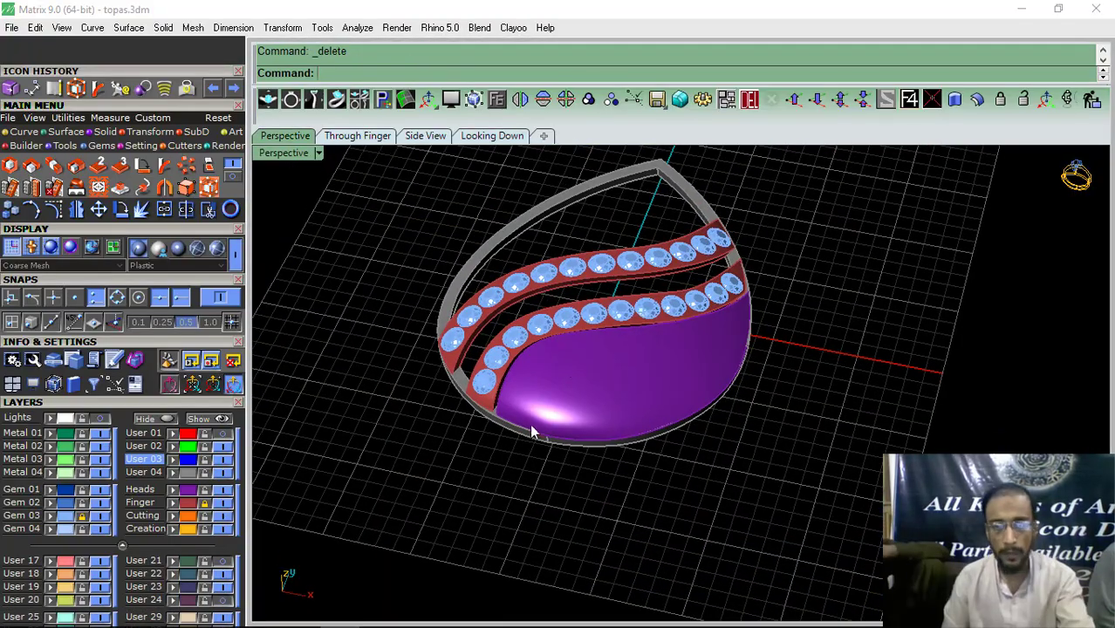
# Step: Offset the reshaped dome surface into a solid in the Perspective view and check the resulting body
pyautogui.moveTo(578, 403); pyautogui.dragTo(642, 358, button='right')
pyautogui.click(641, 358)
pyautogui.click(977, 99)
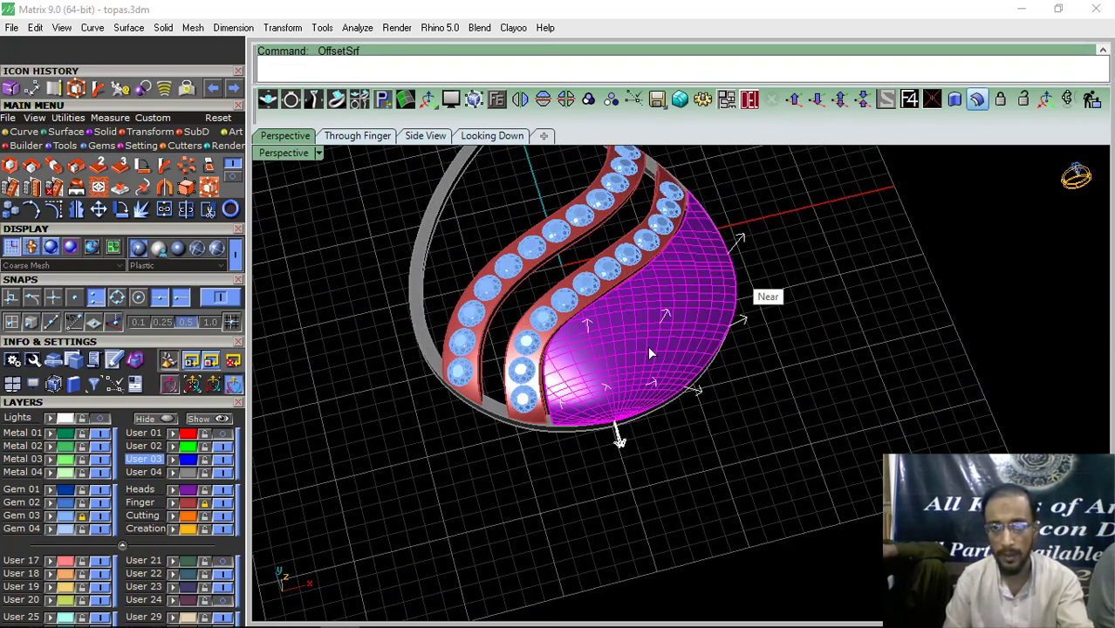
pyautogui.rightClick(622, 353)
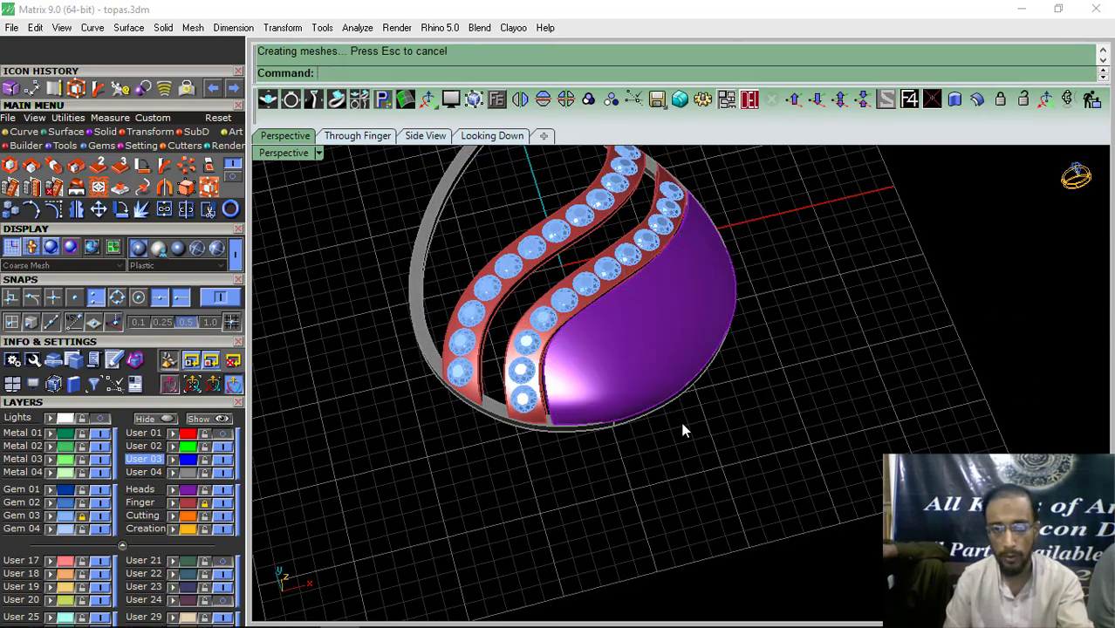
pyautogui.moveTo(685, 419); pyautogui.dragTo(617, 408, button='right')
pyautogui.click(630, 366)
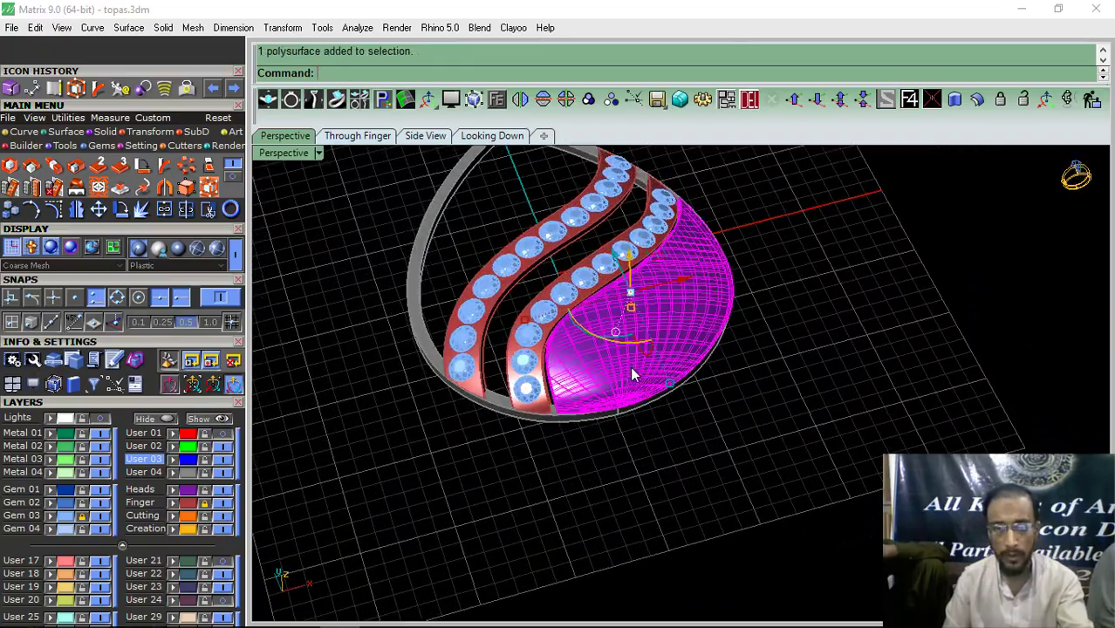
pyautogui.click(755, 362)
pyautogui.moveTo(755, 362); pyautogui.dragTo(549, 467, button='right')
pyautogui.click(543, 468)
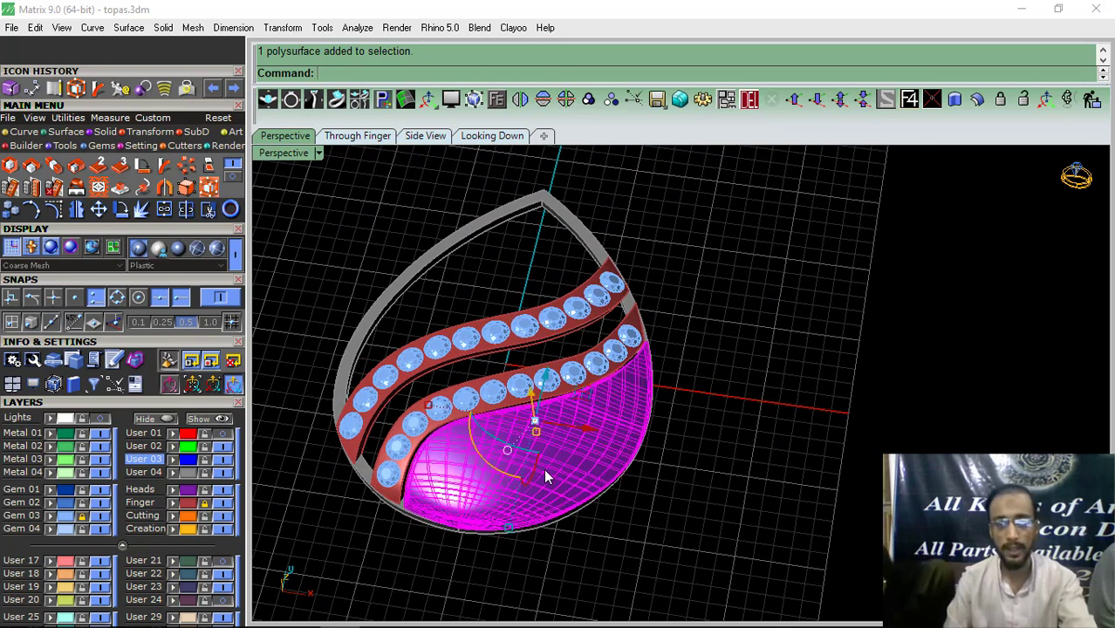
pyautogui.click(496, 99)
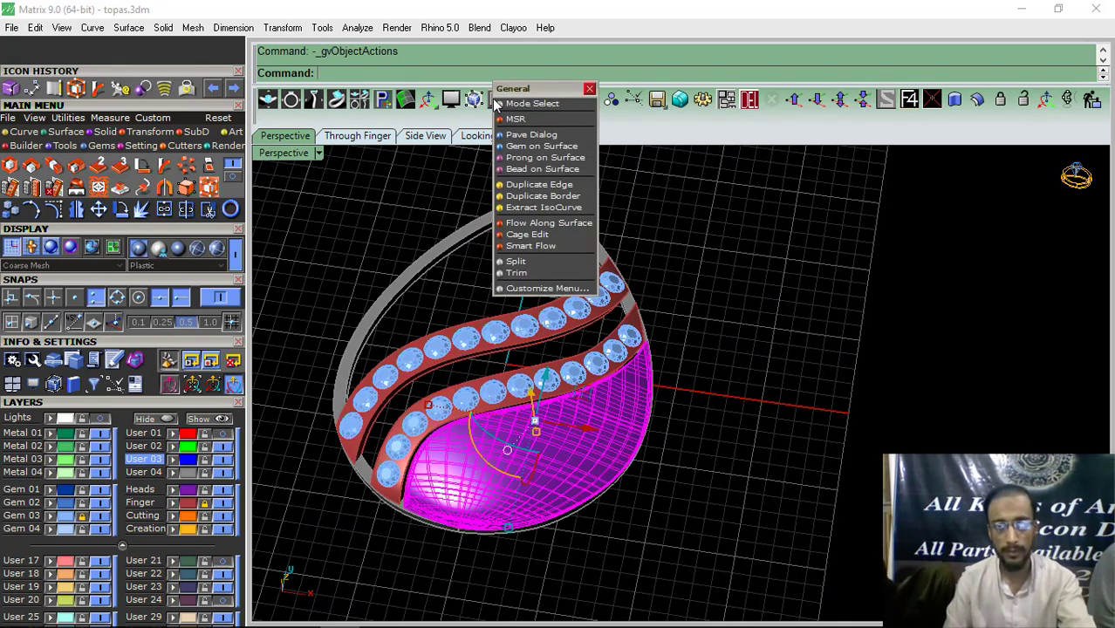
pyautogui.click(524, 146)
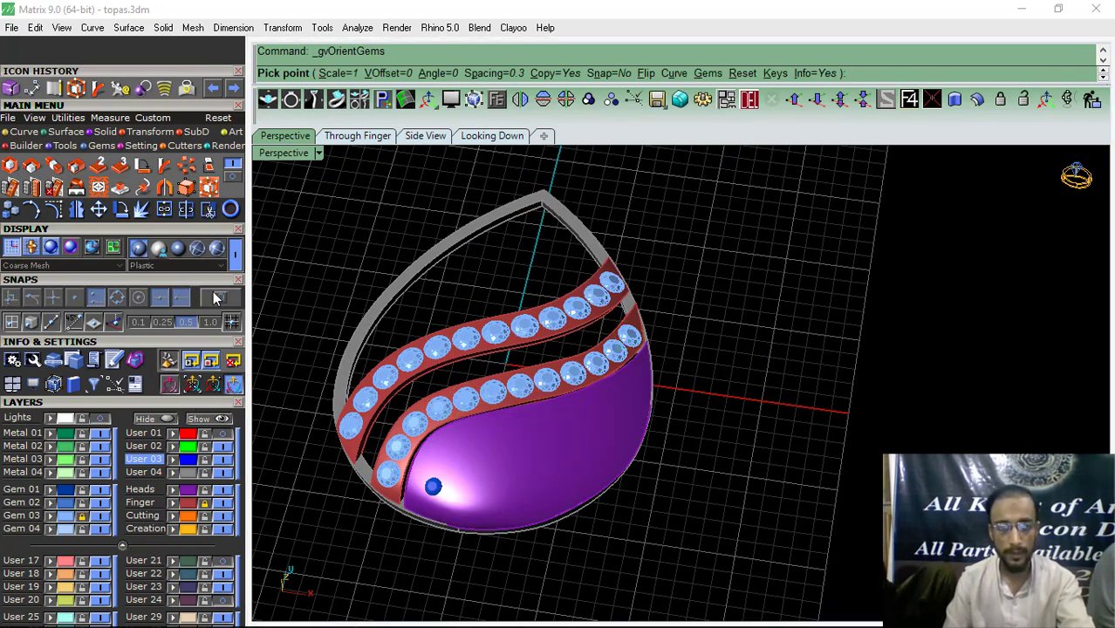
pyautogui.click(106, 399)
pyautogui.scroll(-2, 106, 400)
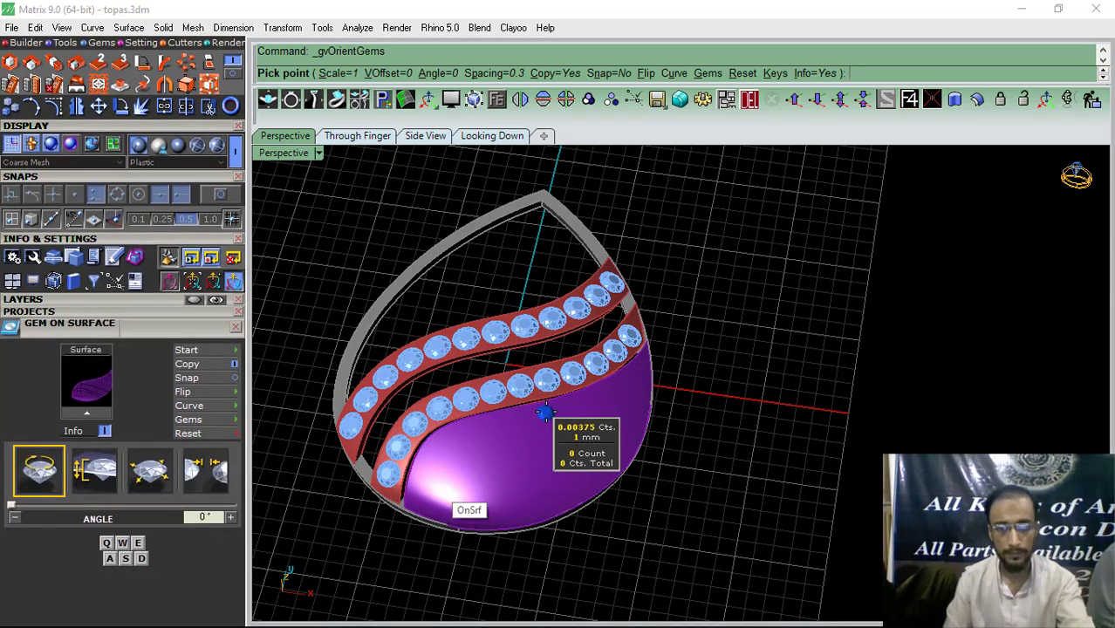
pyautogui.press('Escape')
# Step: Place a 1.8 mm gem (scale 180%) with Gem on Surface on the dome's rounded end, near its inner corner
pyautogui.keyDown('shift'); pyautogui.moveTo(474, 463); pyautogui.dragTo(538, 397, button='right'); pyautogui.keyUp('shift')
pyautogui.scroll(6, 539, 398)
pyautogui.click(506, 393)
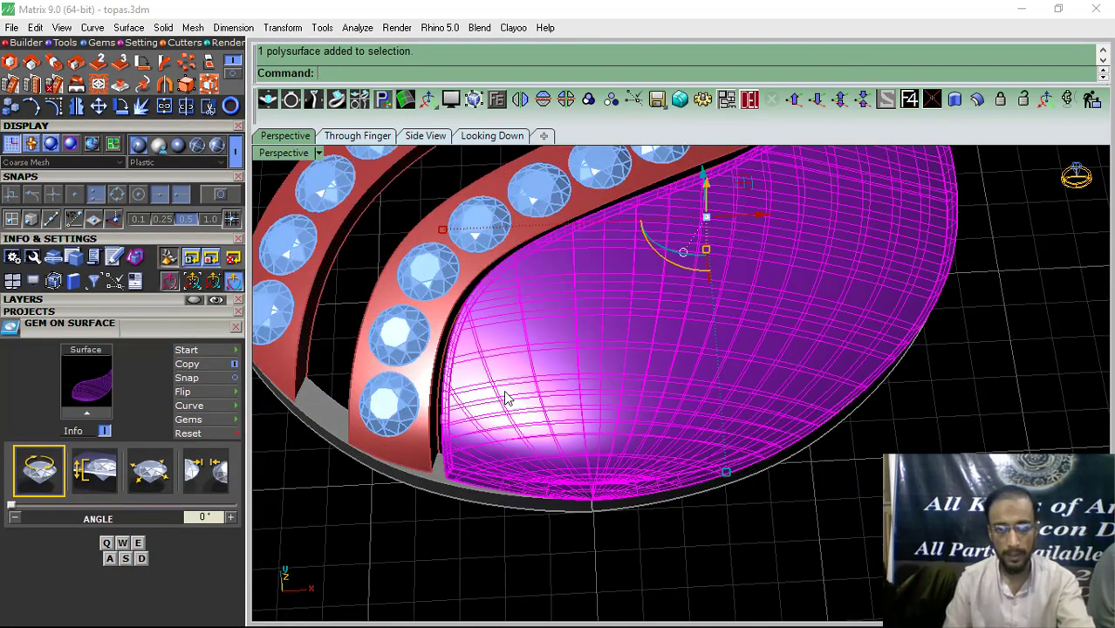
pyautogui.rightClick(505, 393)
pyautogui.press('w')
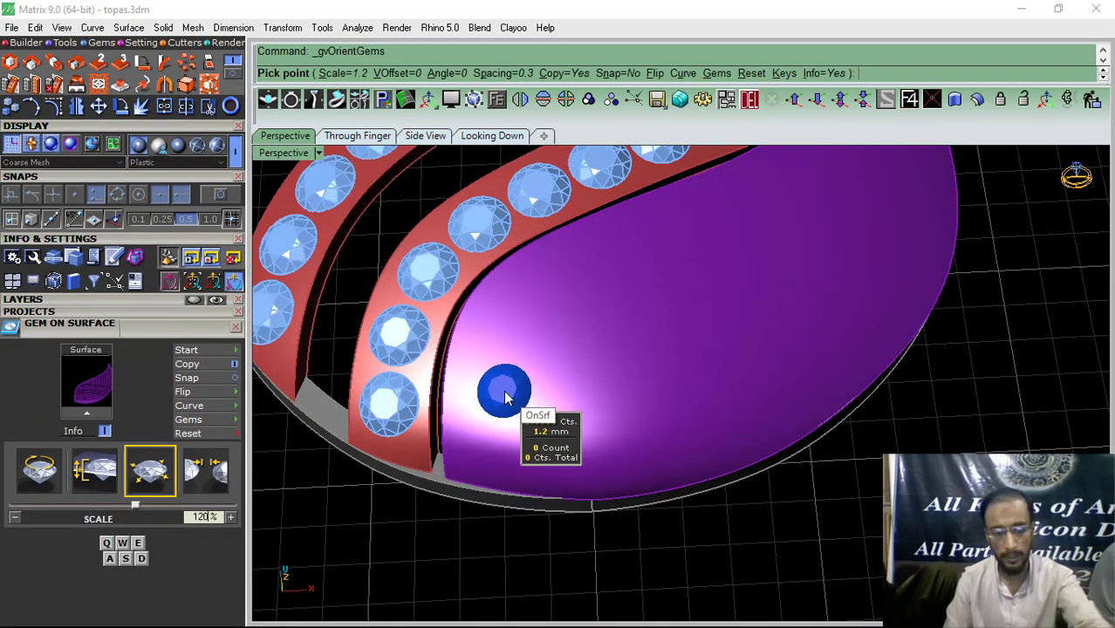
pyautogui.press('w')
pyautogui.press('w')
pyautogui.press('w')
pyautogui.press('w')
pyautogui.press('w')
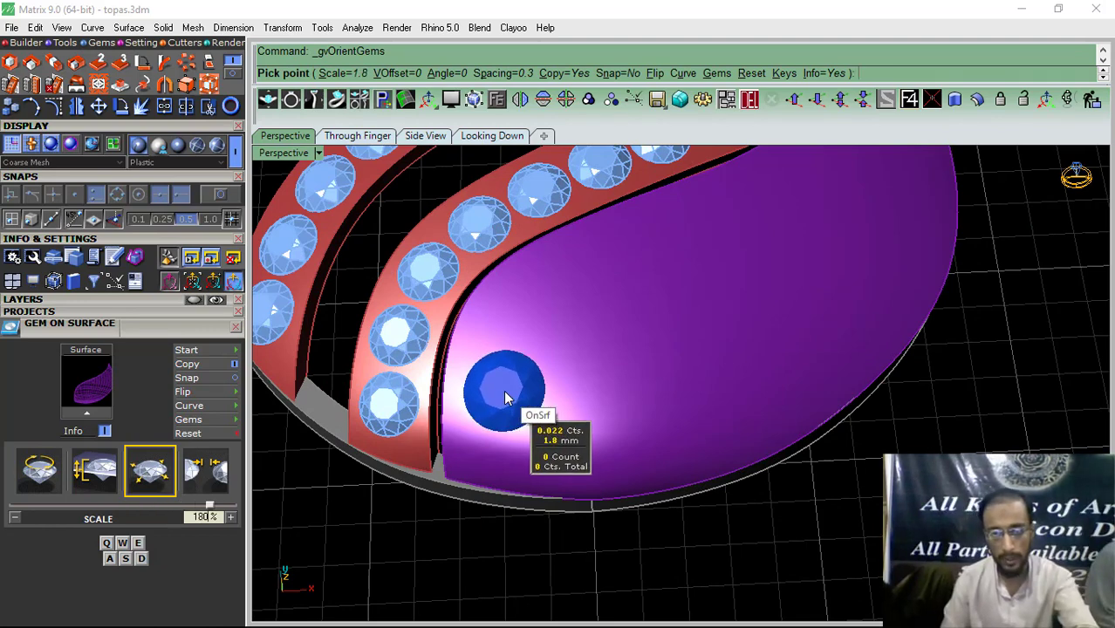
pyautogui.press('w')
pyautogui.press('w')
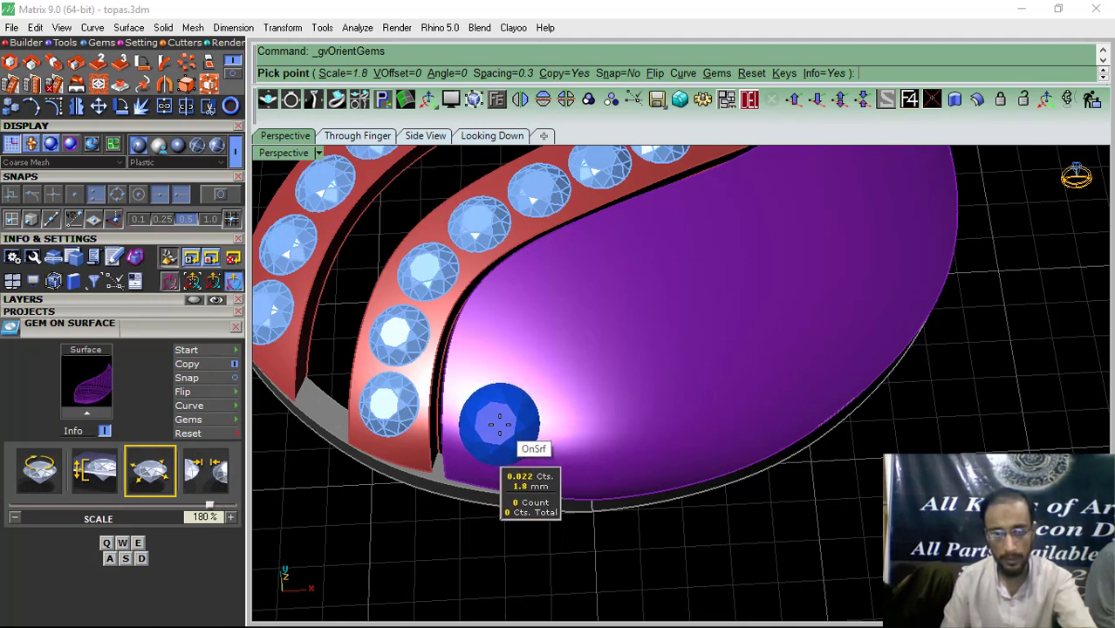
pyautogui.click(500, 425)
pyautogui.moveTo(515, 362); pyautogui.dragTo(534, 366, button='right')
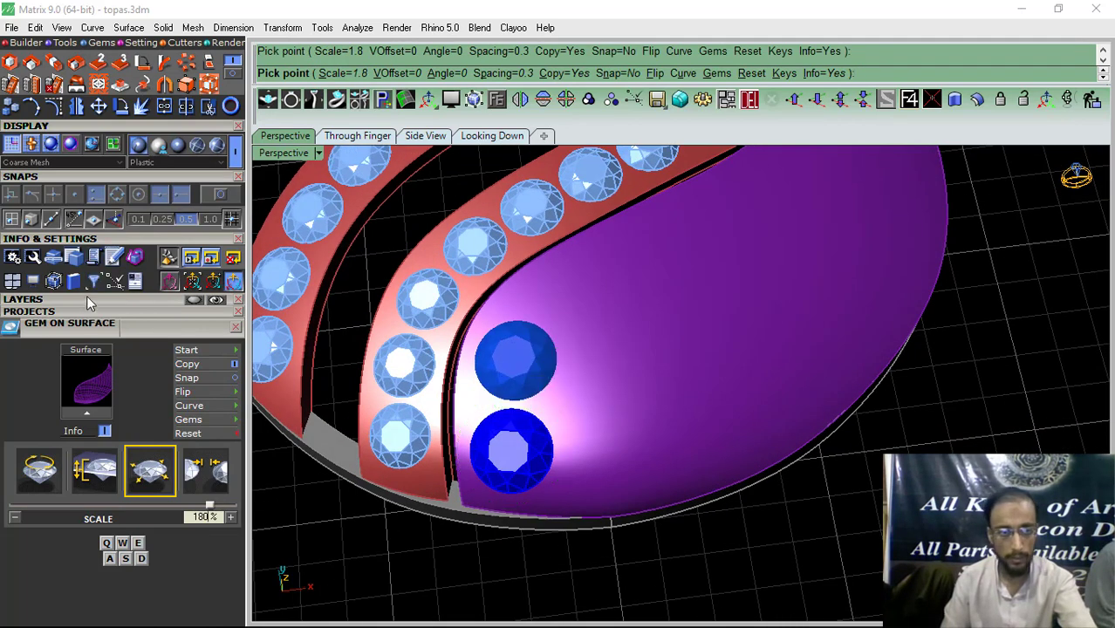
# Step: End the gem placement and assign the placed gem to the Gem 03 layer
pyautogui.click(86, 298)
pyautogui.click(85, 415)
pyautogui.press('Escape')
pyautogui.click(535, 459)
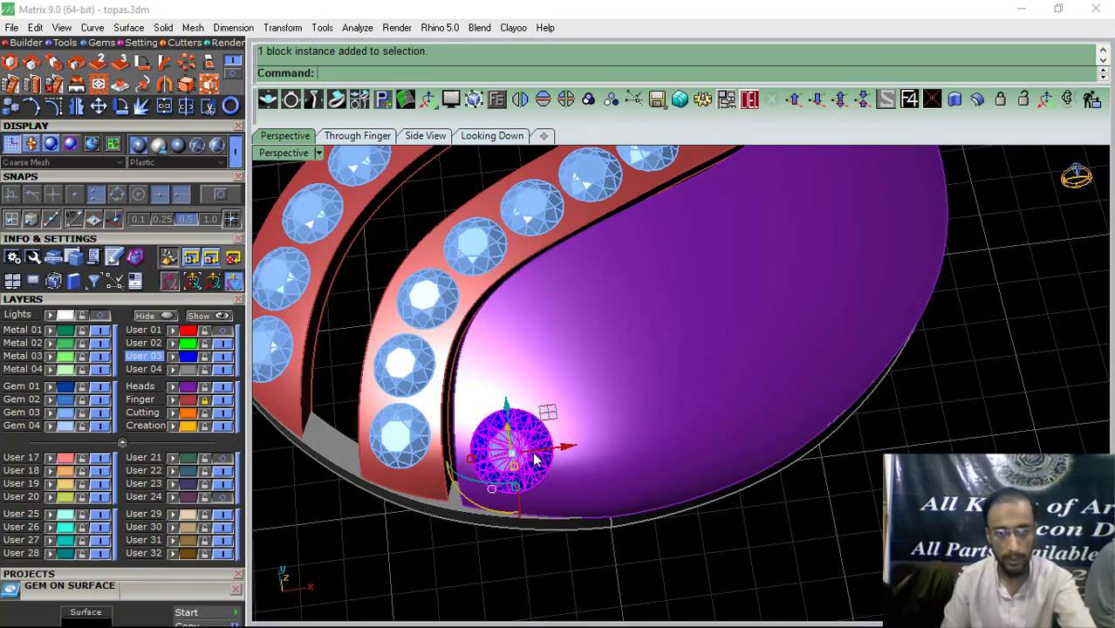
pyautogui.click(54, 413)
pyautogui.click(411, 536)
pyautogui.scroll(-7, 570, 501)
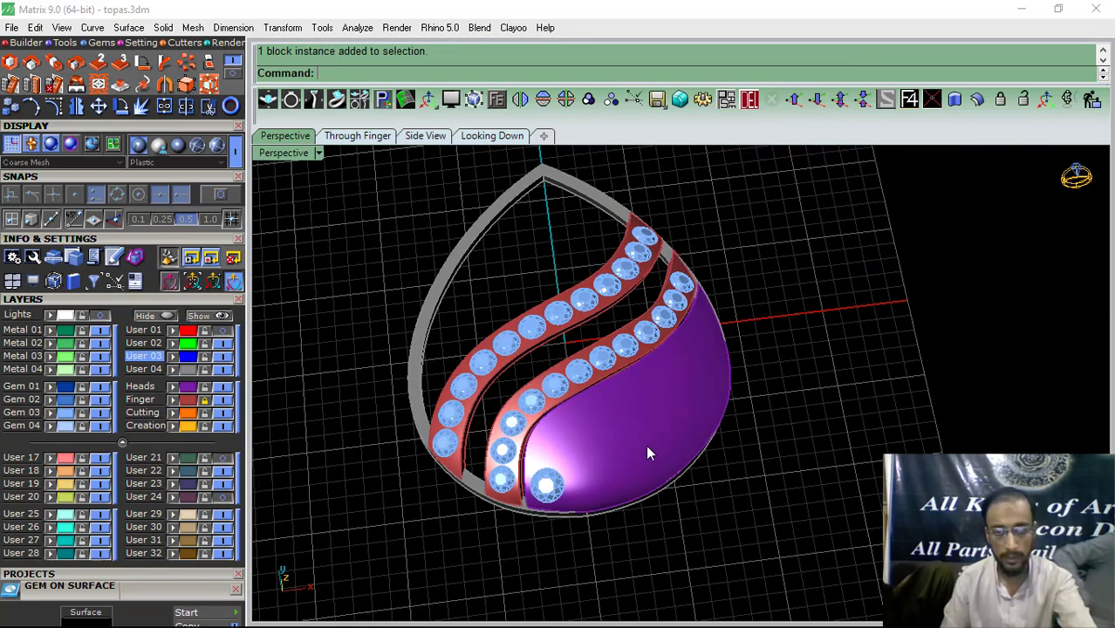
# Step: Load the dome as the Gem on Surface target and place two 1.8 mm gems along its band-side edge, starting beside the existing gem
pyautogui.scroll(10, 555, 478)
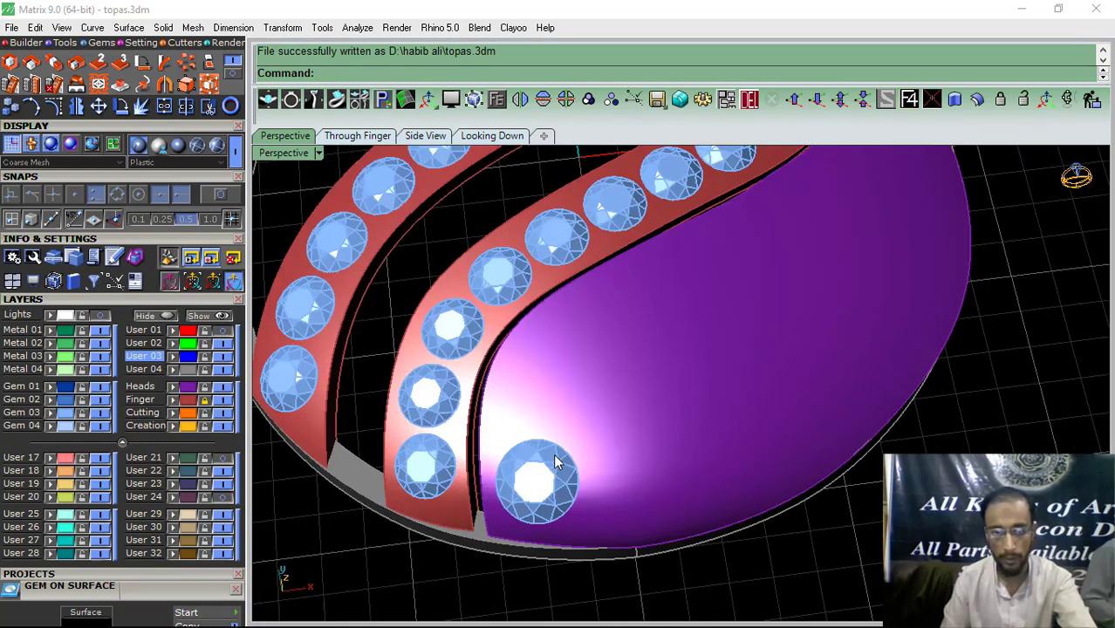
pyautogui.click(572, 410)
pyautogui.click(74, 301)
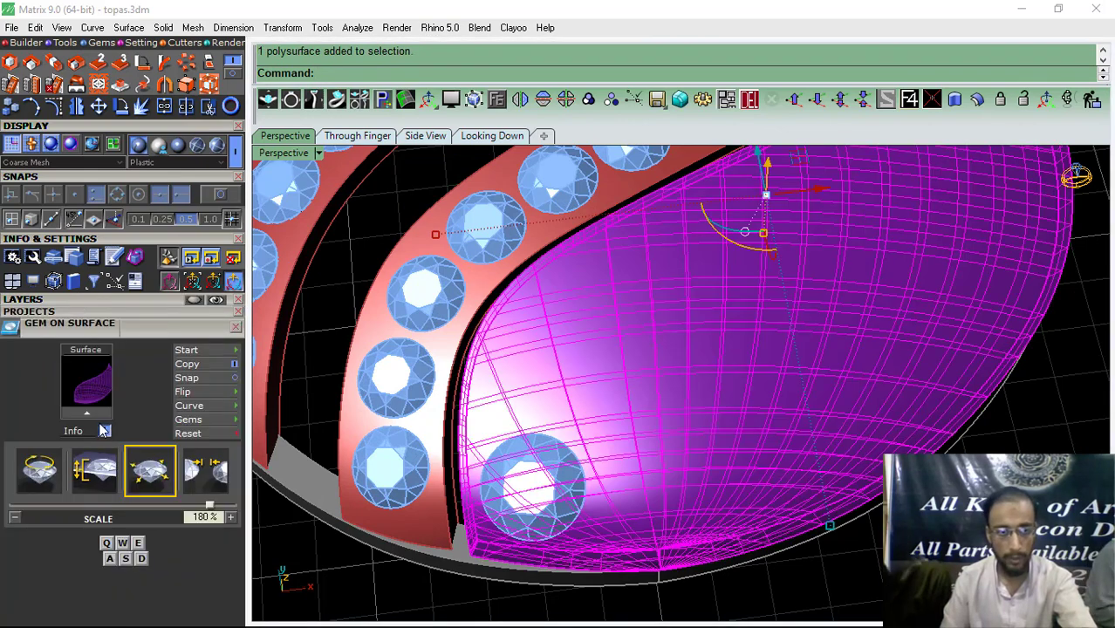
pyautogui.click(87, 413)
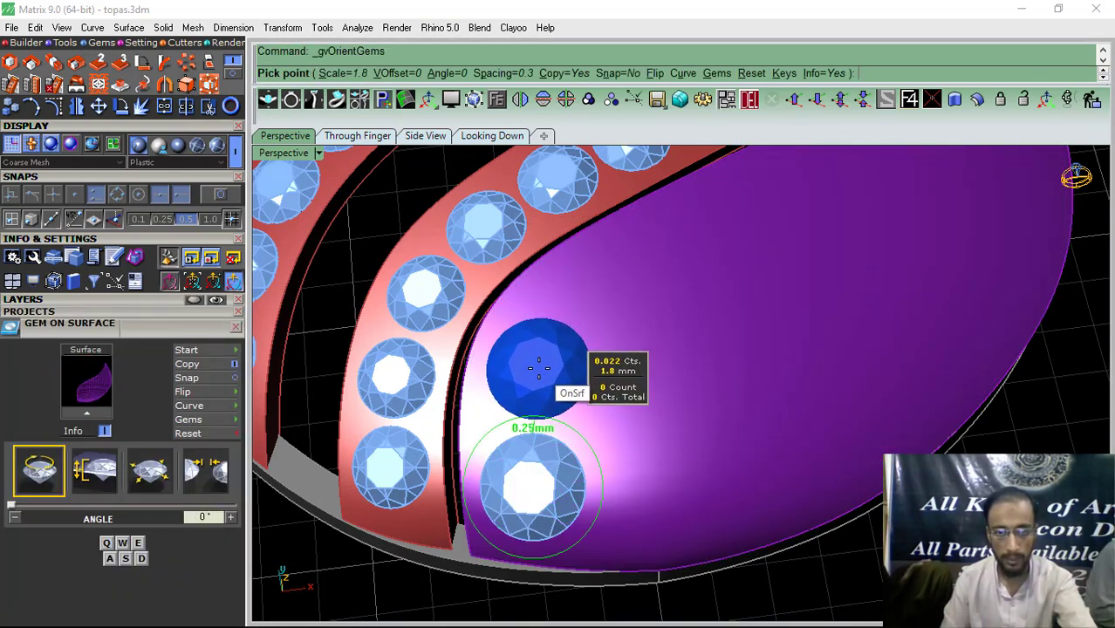
pyautogui.click(538, 368)
pyautogui.scroll(3, 635, 386)
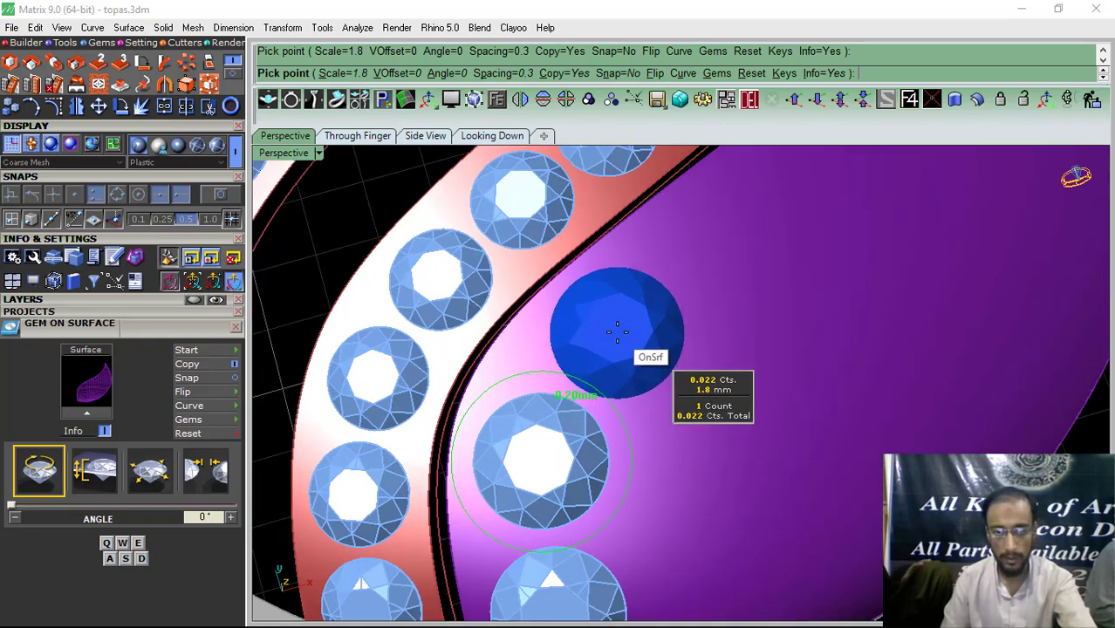
pyautogui.click(617, 332)
# Step: Add two more 1.8 mm gems to the first row, following the dome's edge along the gem-set band
pyautogui.scroll(-4, 640, 488)
pyautogui.moveTo(790, 476); pyautogui.dragTo(615, 483, button='right')
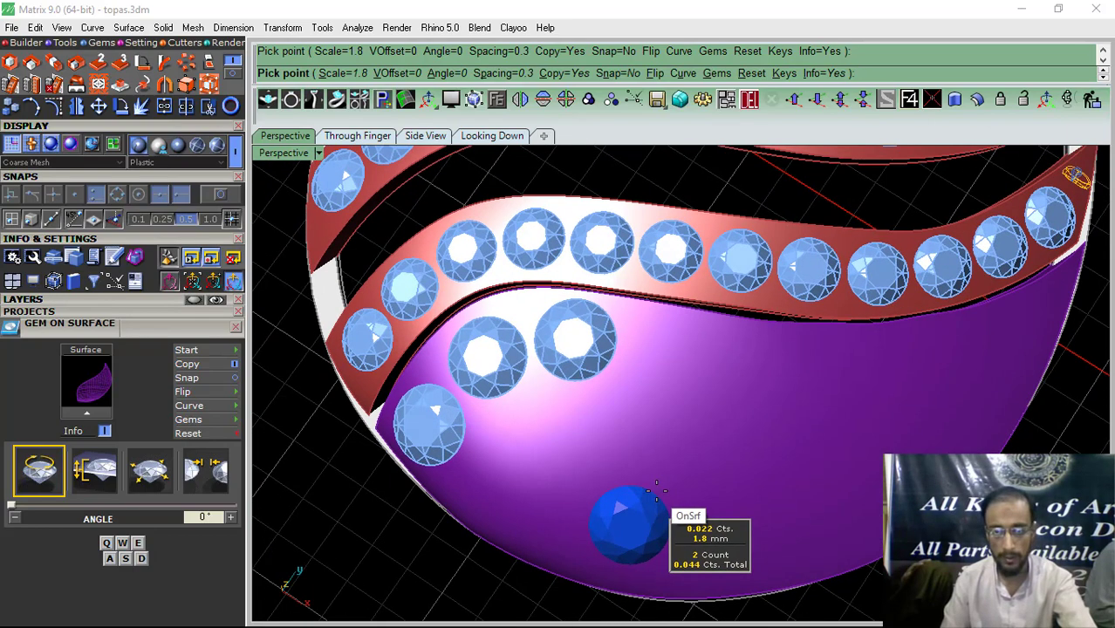
pyautogui.scroll(5, 701, 326)
pyautogui.scroll(2, 679, 351)
pyautogui.click(618, 387)
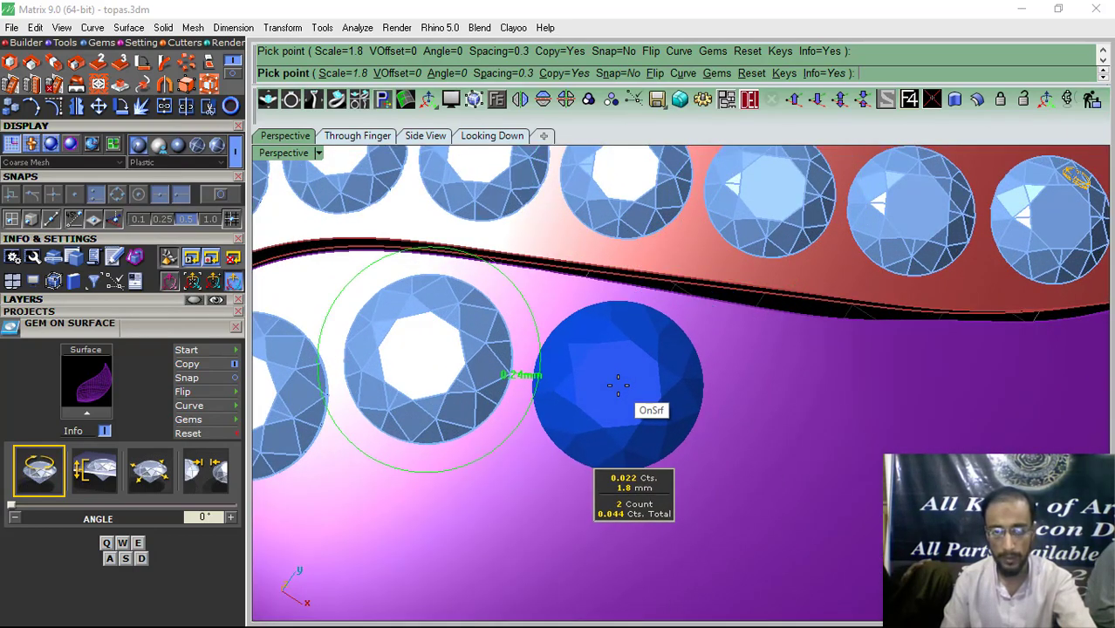
pyautogui.scroll(-4, 458, 427)
pyautogui.moveTo(687, 461); pyautogui.dragTo(630, 433, button='right')
pyautogui.scroll(4, 601, 386)
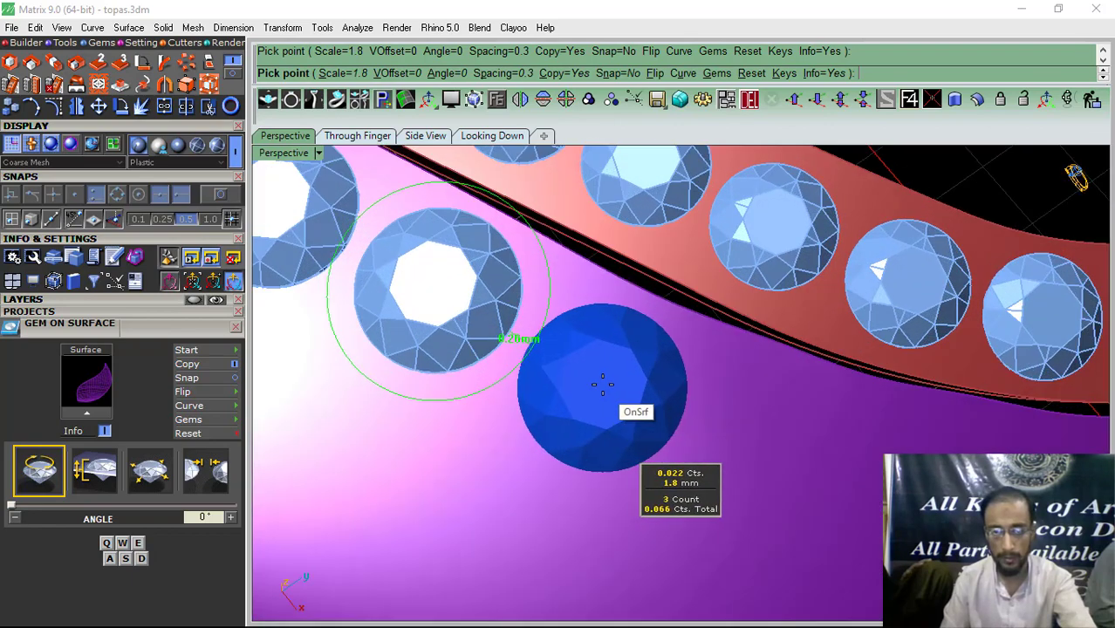
pyautogui.click(601, 386)
# Step: Complete the dome's first row with three more 1.8 mm gems up to its narrow tip and end the placement
pyautogui.scroll(-3, 573, 472)
pyautogui.moveTo(572, 472); pyautogui.dragTo(622, 442, button='right')
pyautogui.scroll(4, 609, 398)
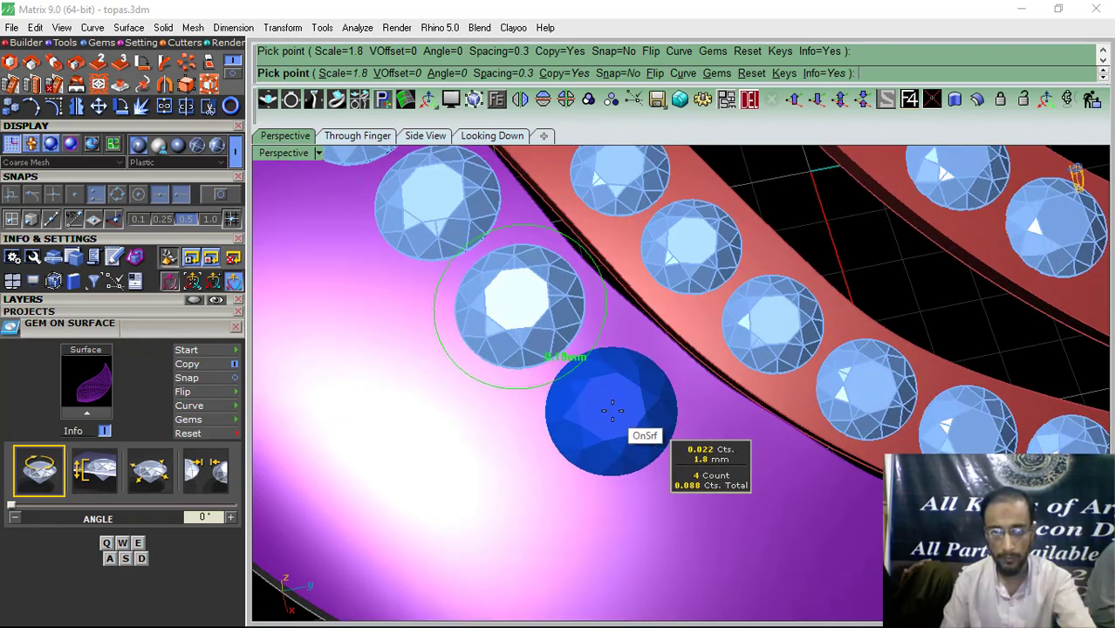
pyautogui.click(619, 403)
pyautogui.scroll(-4, 578, 398)
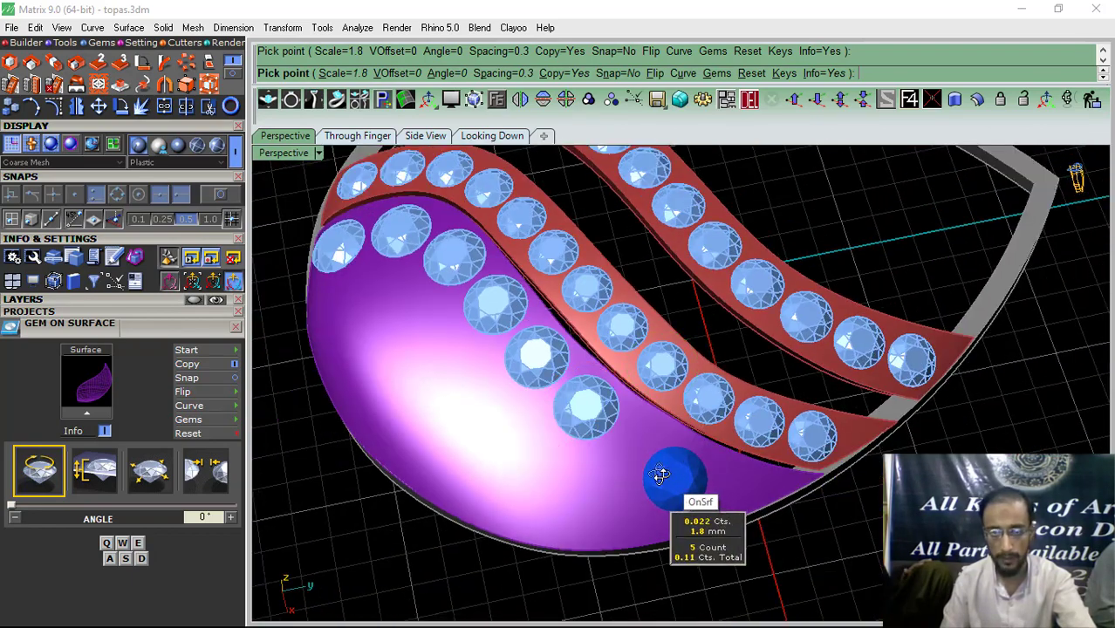
pyautogui.scroll(3, 623, 447)
pyautogui.scroll(2, 622, 448)
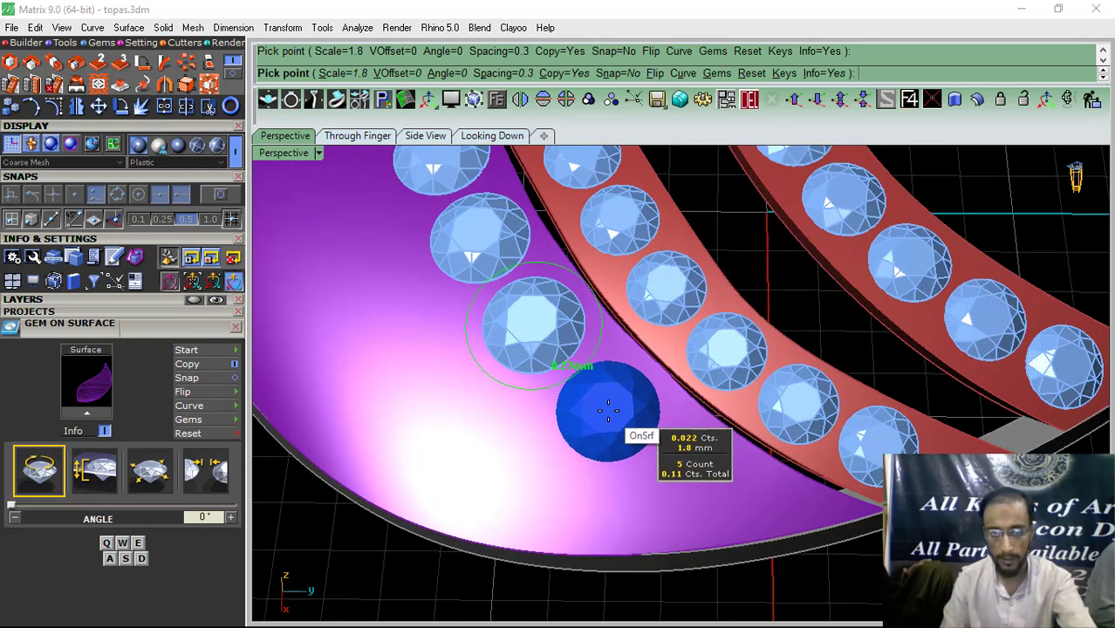
pyautogui.click(608, 410)
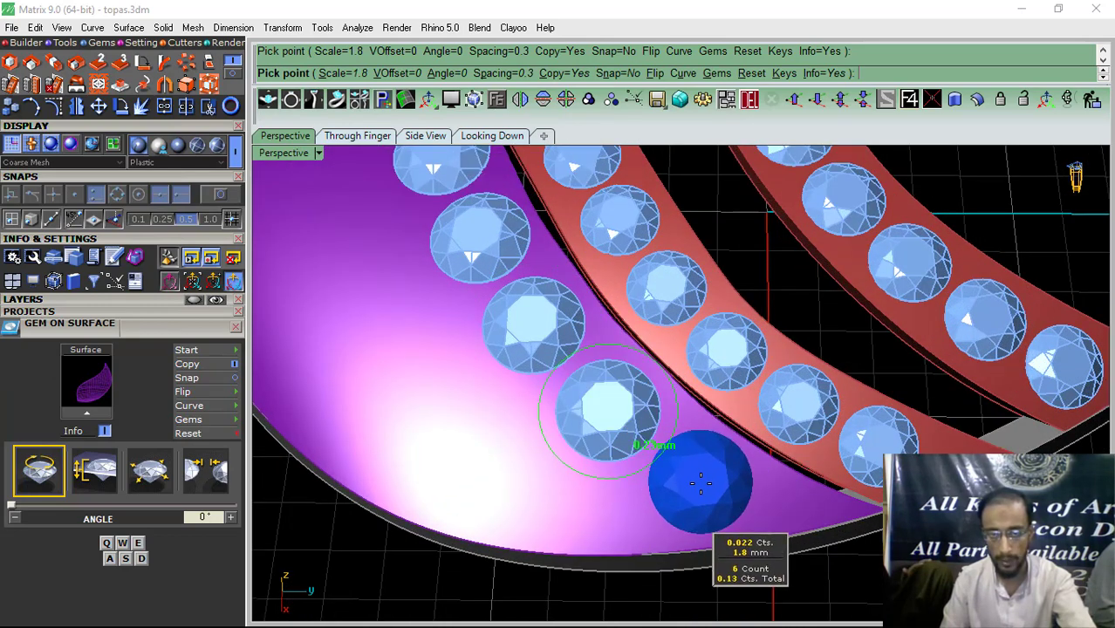
pyautogui.click(700, 486)
pyautogui.rightClick(700, 485)
# Step: Restart gem placement at 1.7 mm (scale 170%) and start a second row beside the corner gem at the dome's rounded end
pyautogui.scroll(-6, 700, 486)
pyautogui.moveTo(494, 507); pyautogui.dragTo(659, 510, button='right')
pyautogui.scroll(7, 666, 468)
pyautogui.keyDown('shift'); pyautogui.moveTo(665, 466); pyautogui.dragTo(522, 484, button='right'); pyautogui.keyUp('shift')
pyautogui.click(491, 465)
pyautogui.rightClick(488, 460)
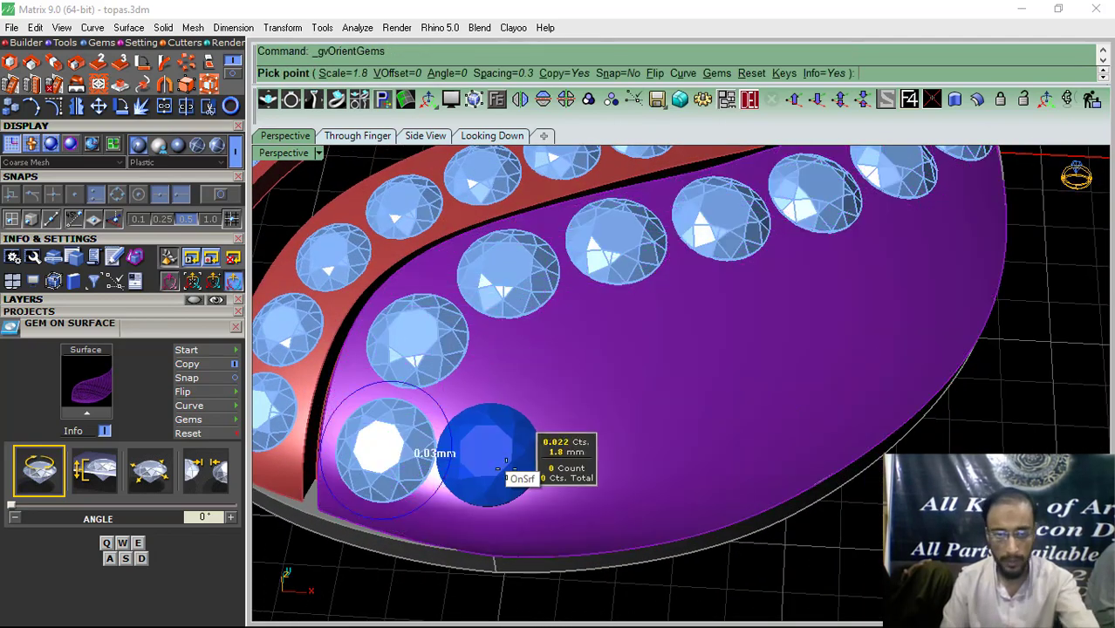
pyautogui.press('s')
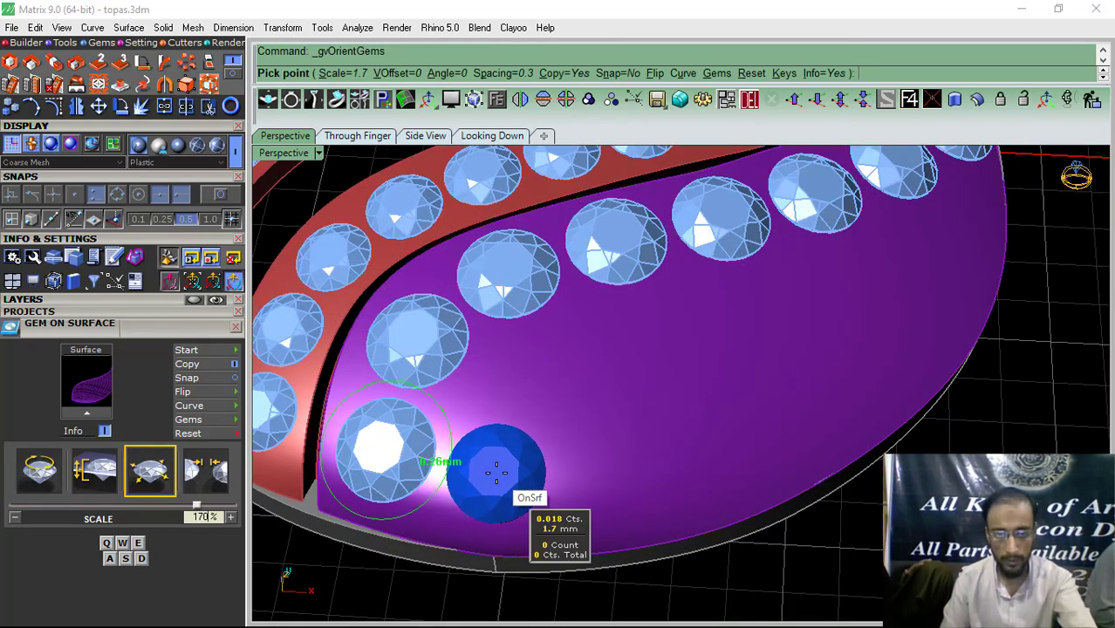
pyautogui.click(496, 472)
# Step: Place three more 1.7 mm gems in the second row, nesting them against the gaps of the first row
pyautogui.scroll(4, 502, 445)
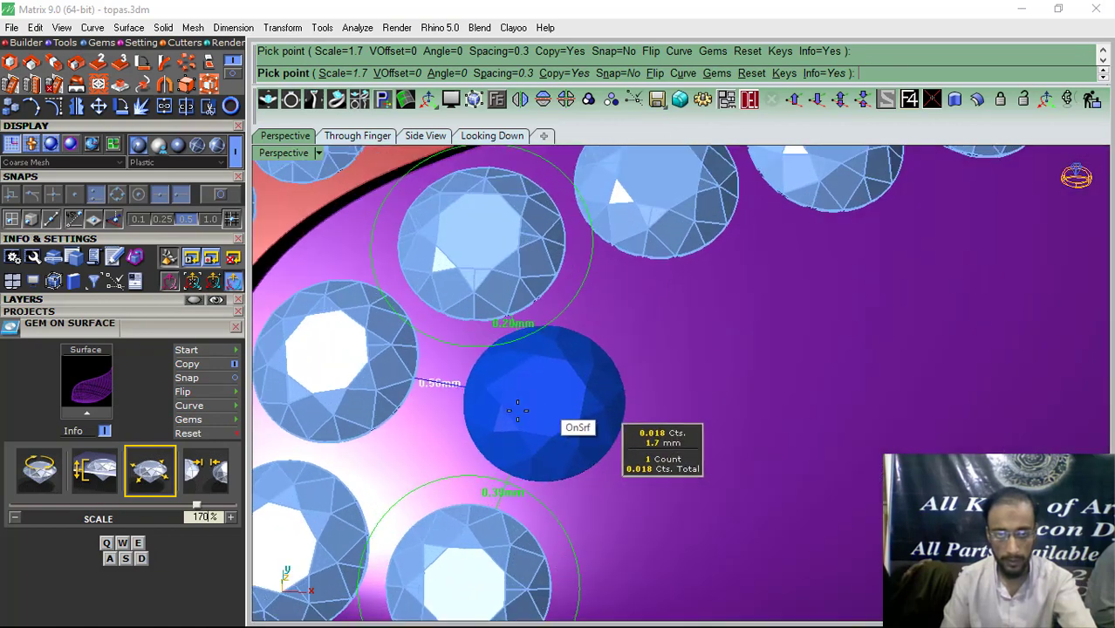
pyautogui.click(511, 413)
pyautogui.scroll(-5, 523, 436)
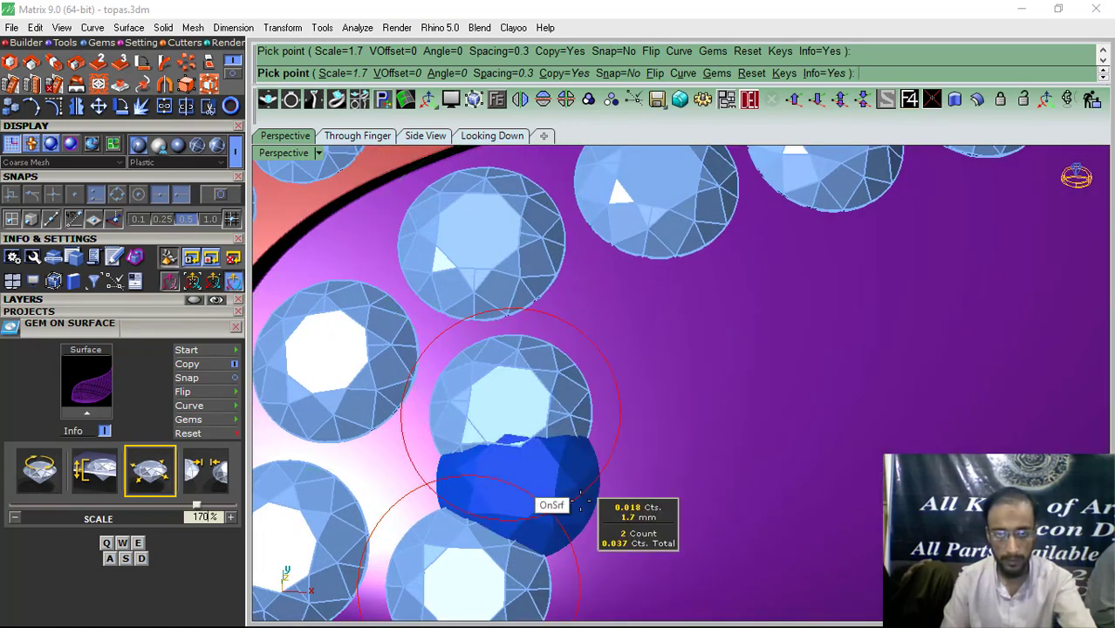
pyautogui.scroll(5, 637, 427)
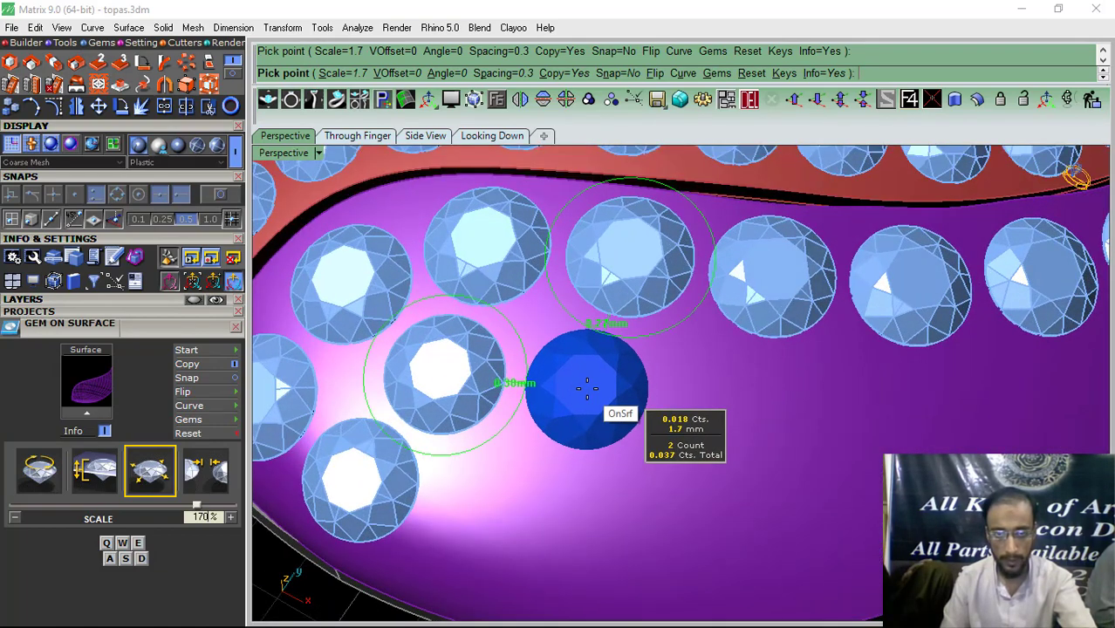
pyautogui.click(582, 381)
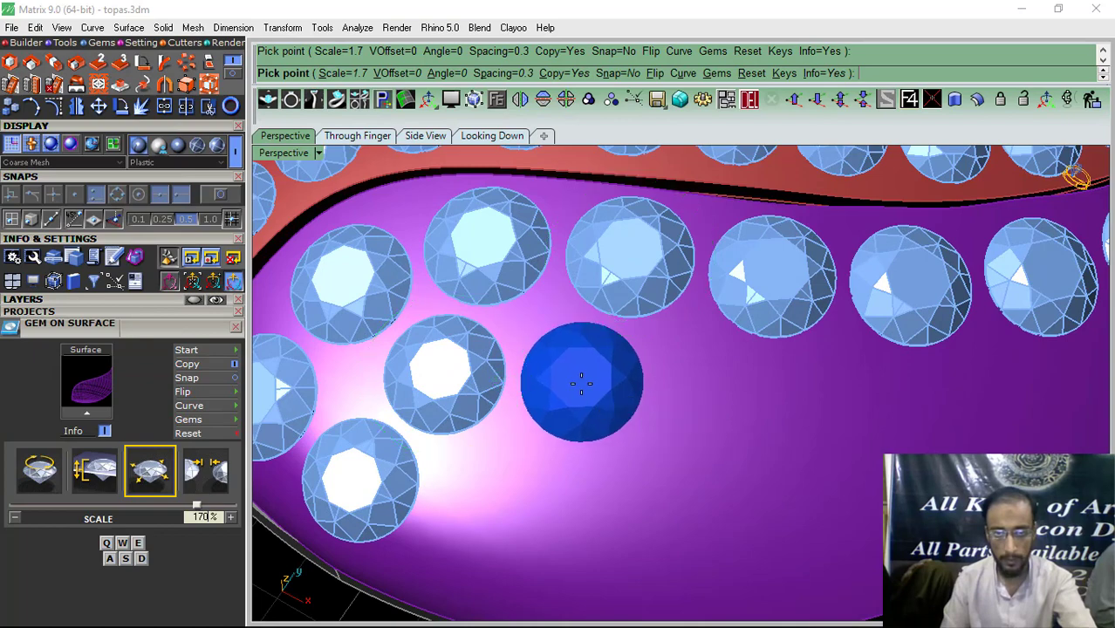
pyautogui.scroll(-5, 690, 453)
pyautogui.scroll(5, 653, 449)
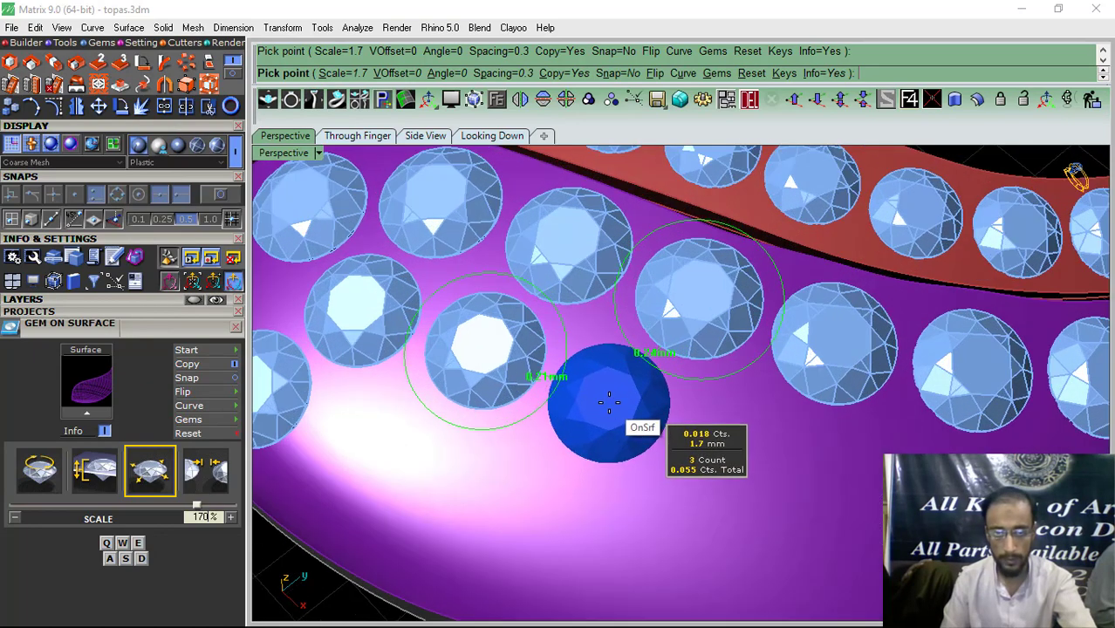
pyautogui.click(609, 400)
# Step: Add two more 1.7 mm gems to the second row and finish it near the narrow tip with a 1.5 mm gem
pyautogui.scroll(-5, 637, 432)
pyautogui.scroll(5, 655, 445)
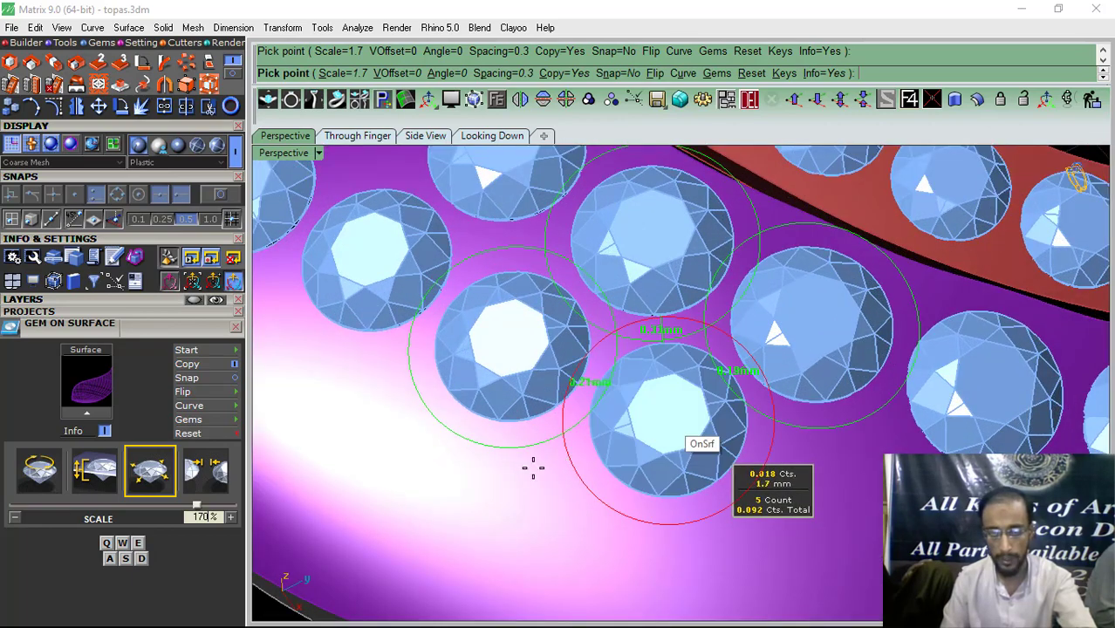
pyautogui.scroll(-5, 534, 468)
pyautogui.scroll(5, 715, 506)
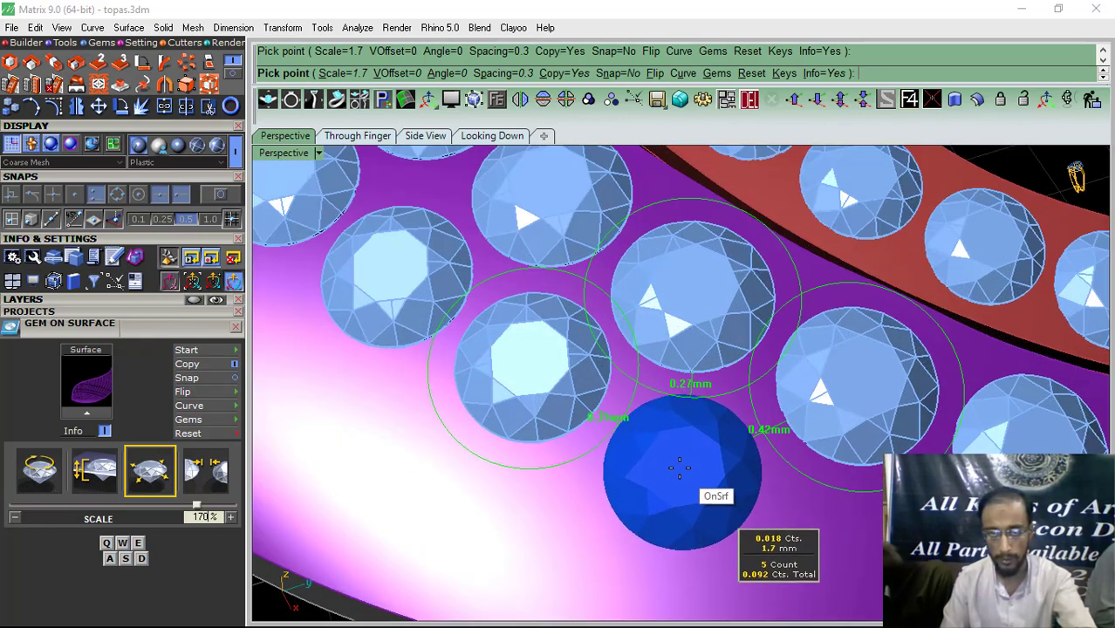
pyautogui.click(673, 460)
pyautogui.scroll(-5, 670, 489)
pyautogui.scroll(5, 652, 506)
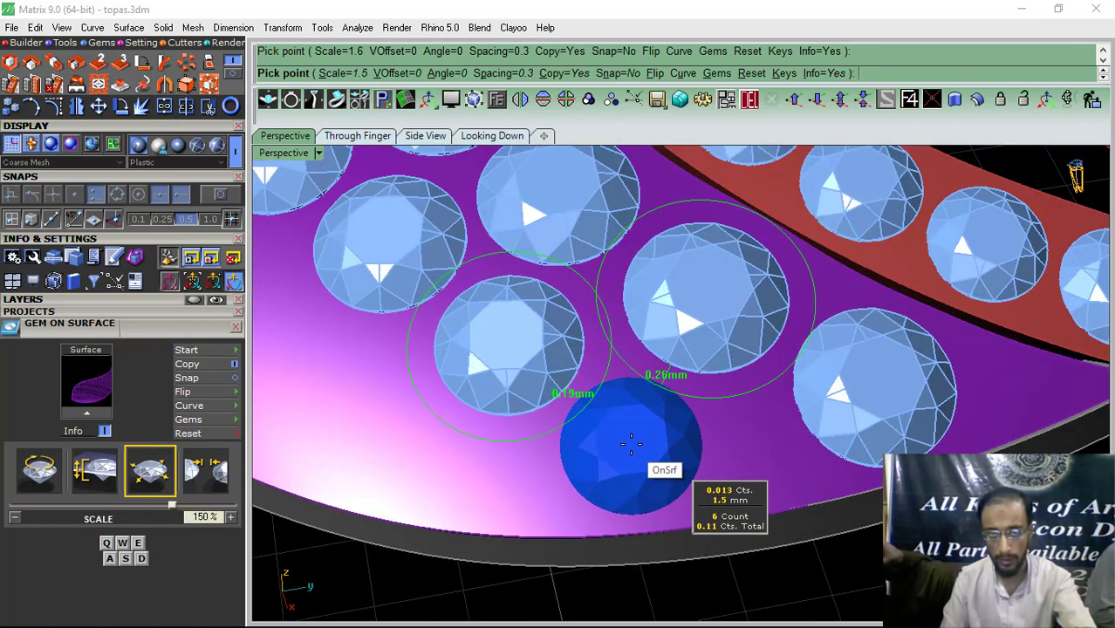
pyautogui.click(635, 439)
# Step: Set the gem scale to 160% and begin a third row from the rounded end with three 1.6 mm gems
pyautogui.scroll(-5, 523, 479)
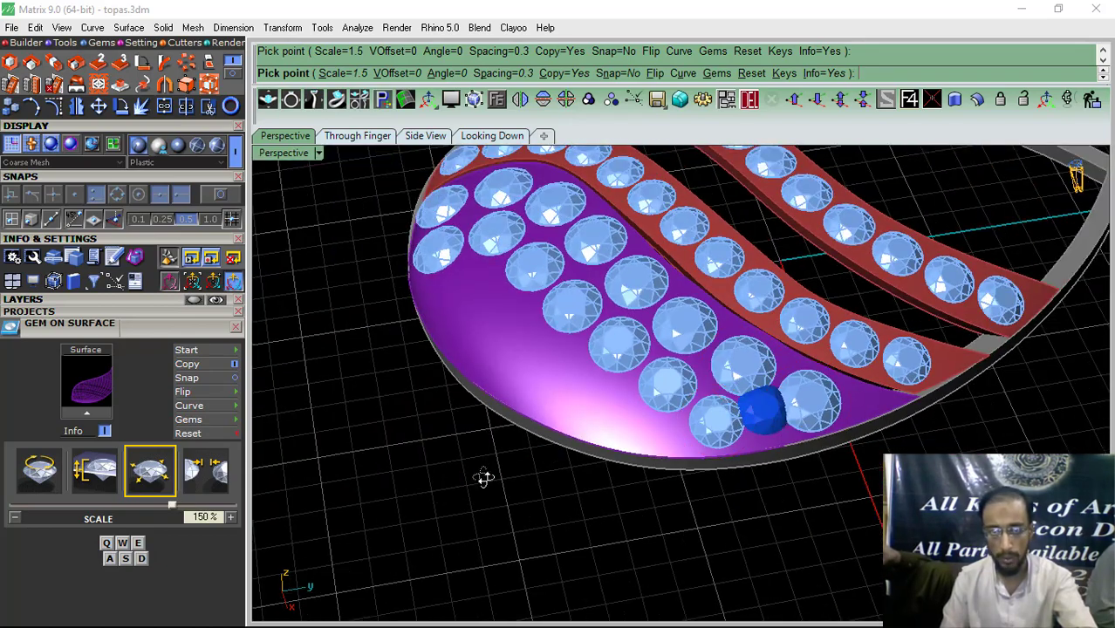
pyautogui.scroll(5, 536, 492)
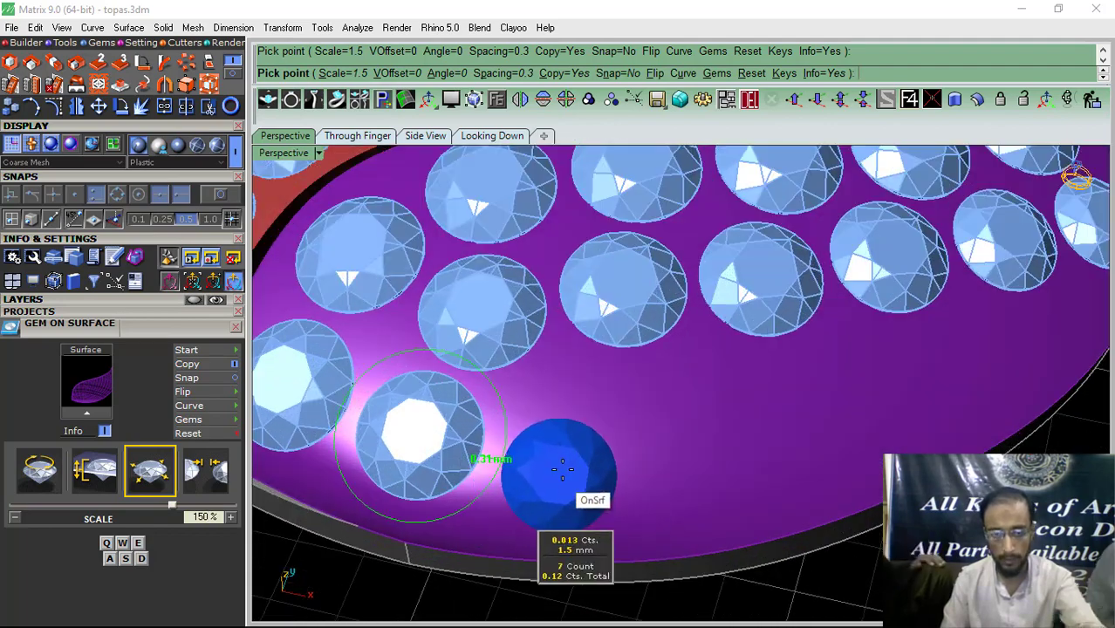
pyautogui.press('w')
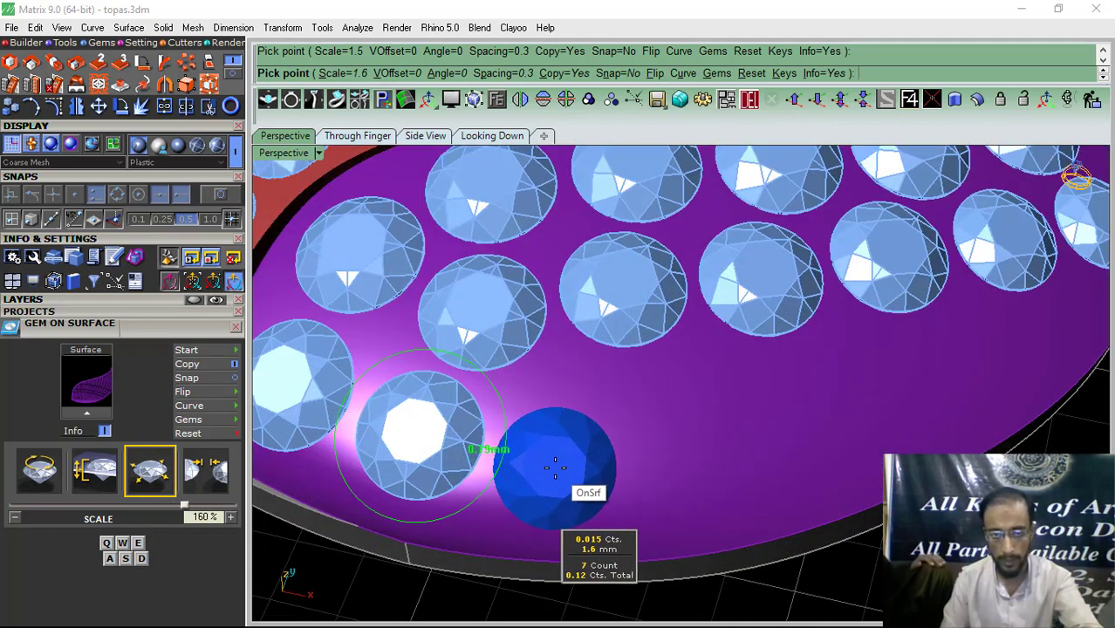
pyautogui.click(555, 468)
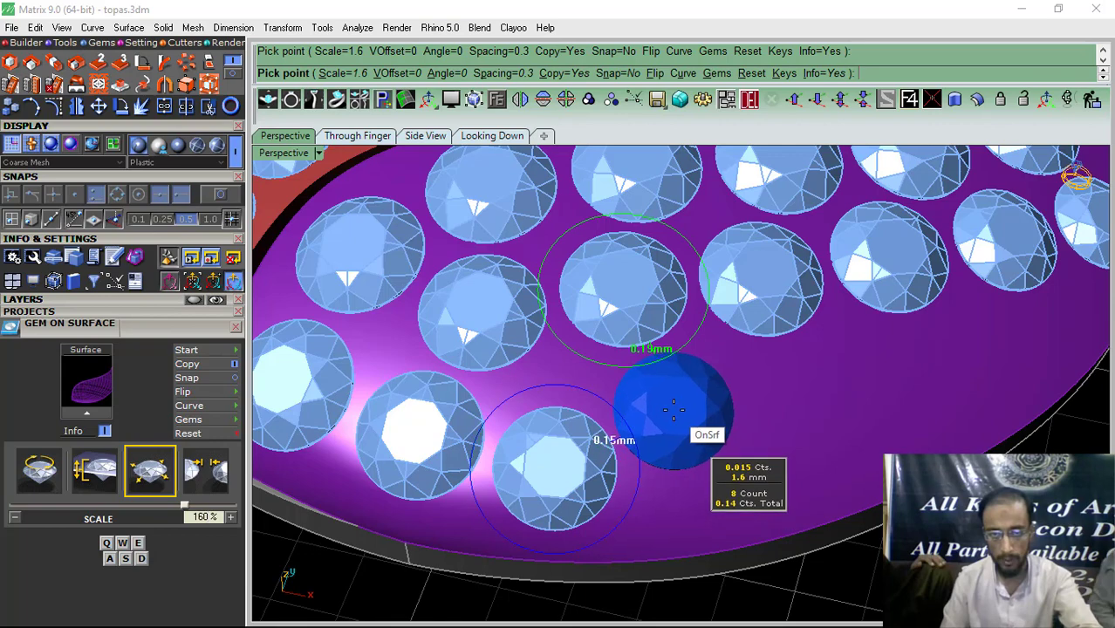
pyautogui.scroll(-4, 673, 408)
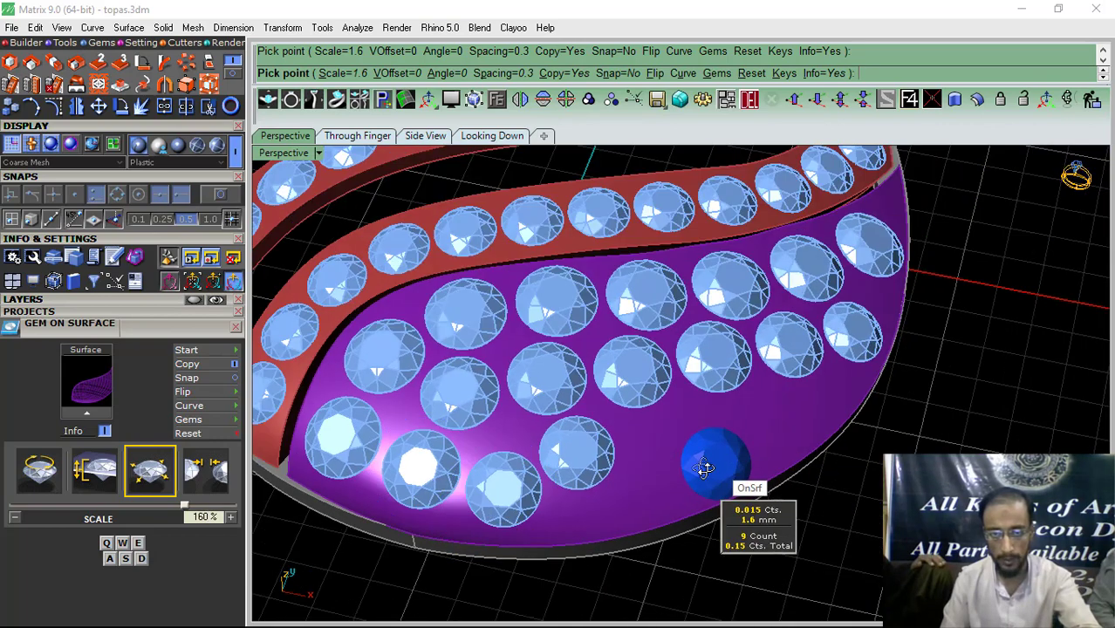
pyautogui.scroll(4, 659, 460)
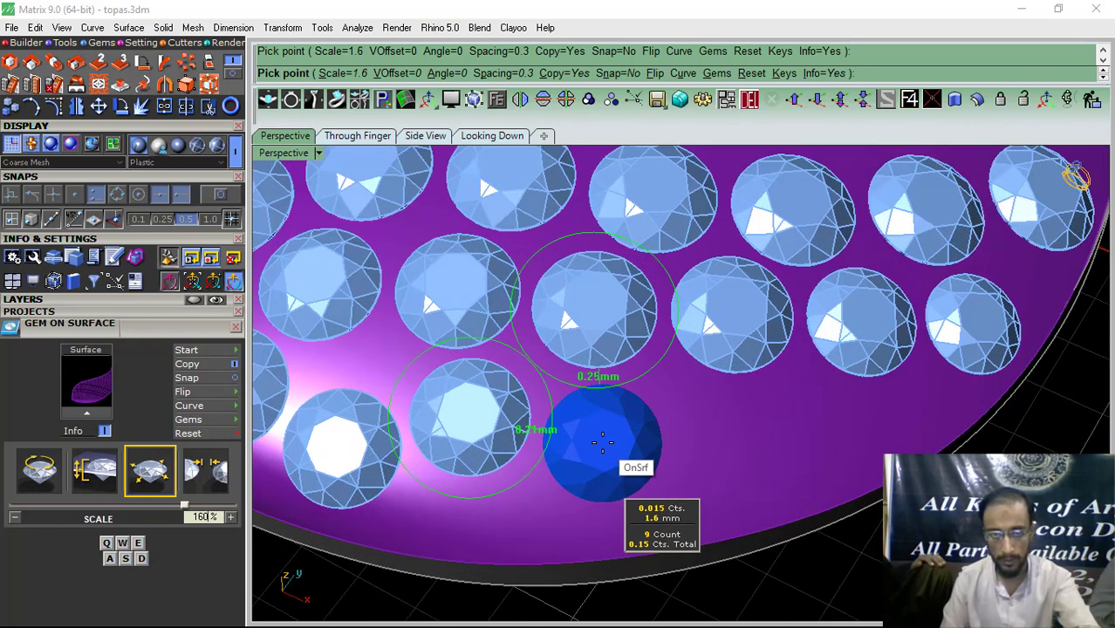
pyautogui.click(603, 433)
# Step: Finish the third row with one 1.5 mm and one 1.4 mm gem, end the placement and show the layers list
pyautogui.moveTo(708, 483); pyautogui.dragTo(656, 471, button='right')
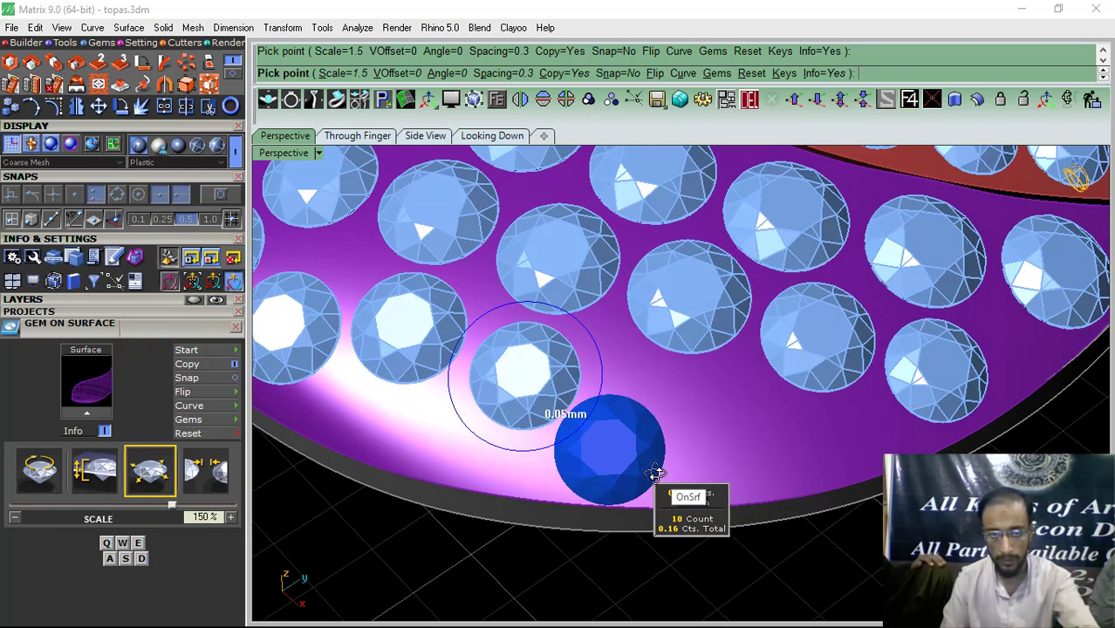
pyautogui.click(643, 413)
pyautogui.press('s')
pyautogui.scroll(2, 760, 446)
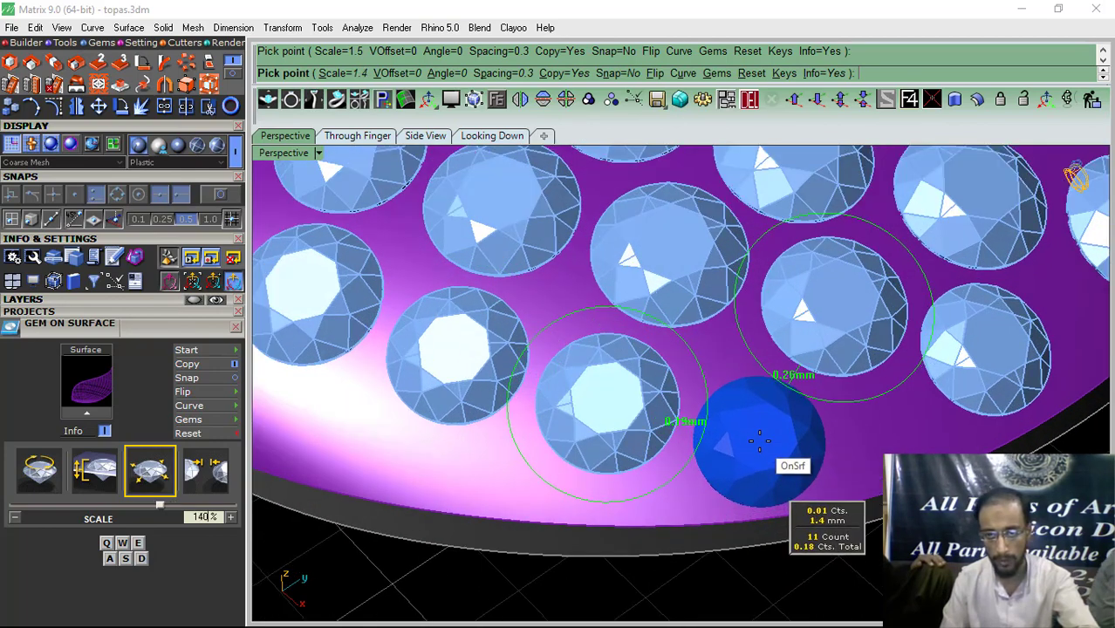
pyautogui.click(760, 441)
pyautogui.rightClick(758, 441)
pyautogui.scroll(-5, 587, 445)
pyautogui.moveTo(588, 445); pyautogui.dragTo(628, 482, button='right')
pyautogui.click(76, 298)
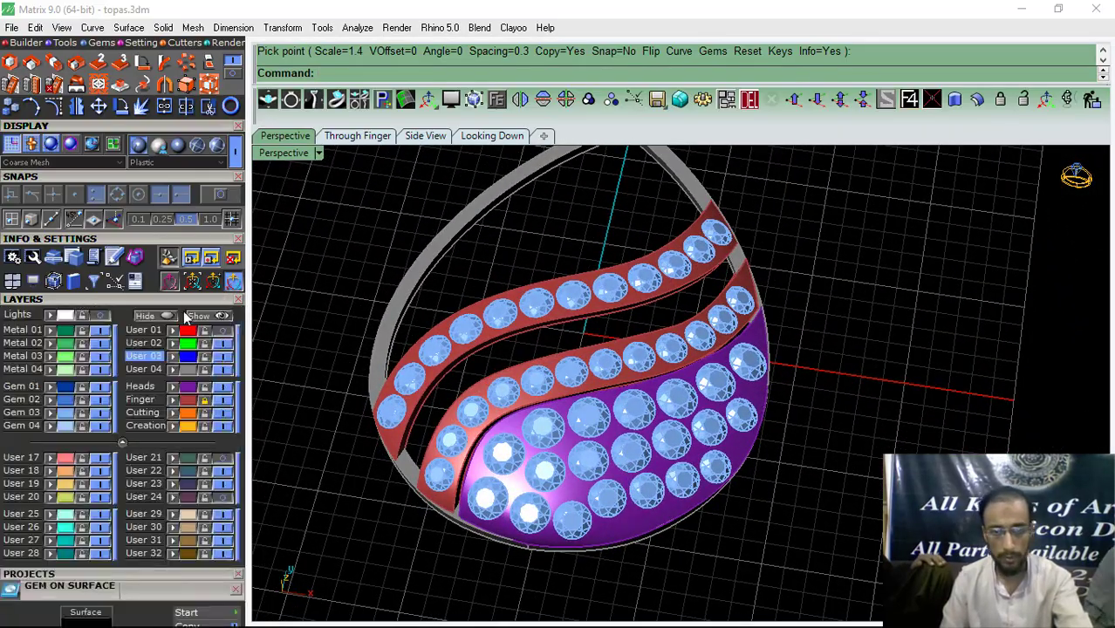
pyautogui.moveTo(532, 437); pyautogui.dragTo(559, 453, button='right')
pyautogui.scroll(6, 561, 453)
pyautogui.click(565, 460)
pyautogui.rightClick(565, 461)
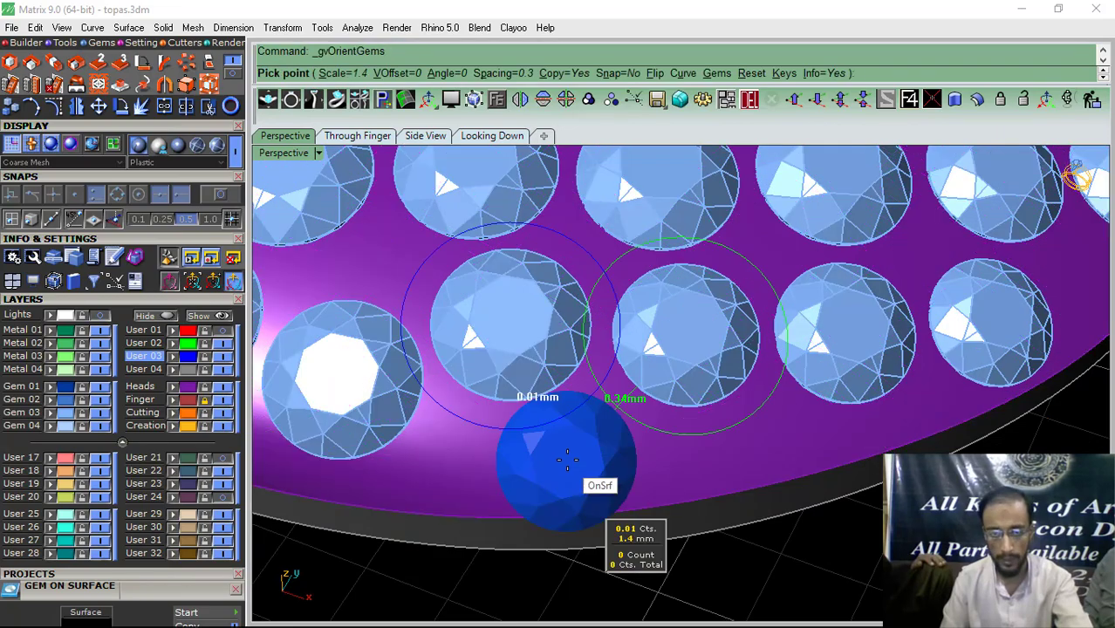
pyautogui.press('s')
pyautogui.press('s')
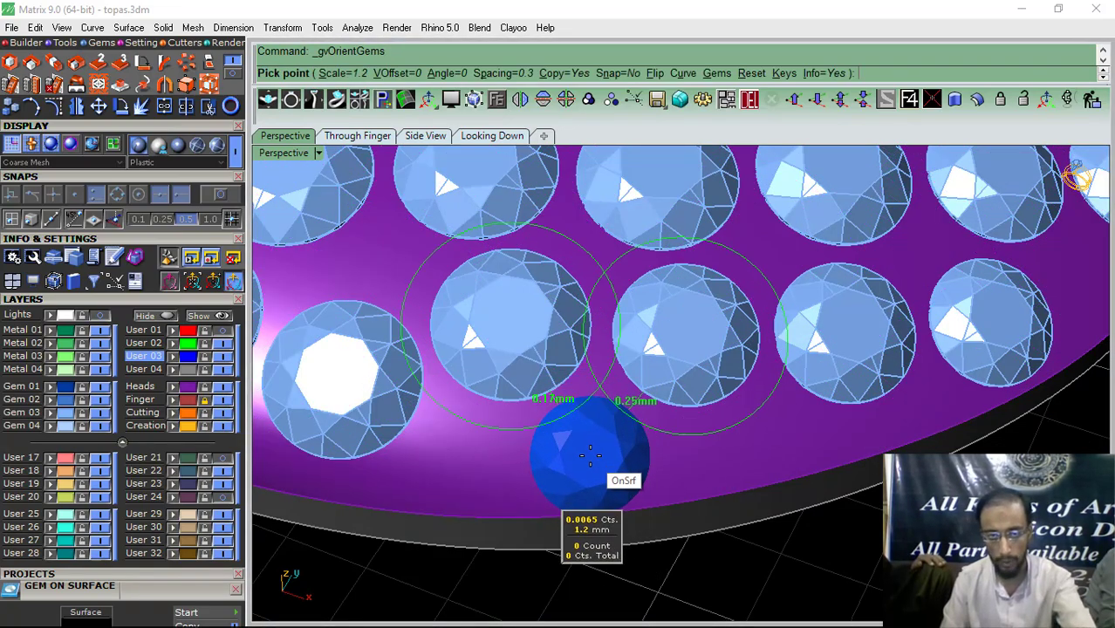
pyautogui.rightClick(596, 460)
# Step: End the gem placement and delete all the gems on the purple dome, keeping the gems on the two bands
pyautogui.scroll(-6, 597, 461)
pyautogui.moveTo(597, 461); pyautogui.dragTo(661, 487, button='right')
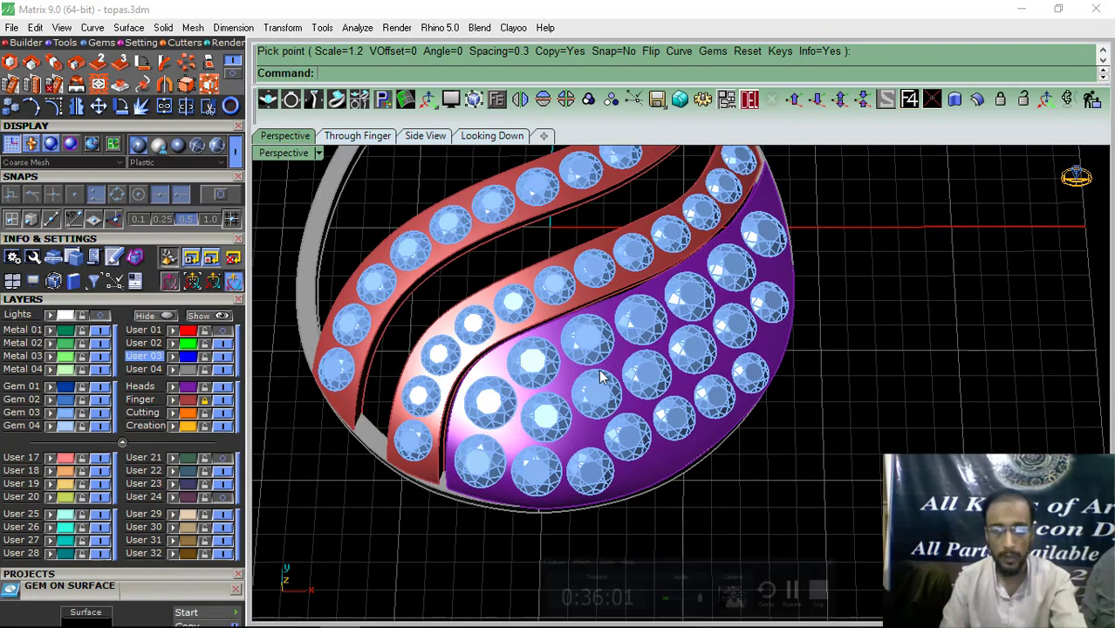
pyautogui.moveTo(601, 377)
pyautogui.mouseDown(button='right')
pyautogui.moveTo(557, 303)
pyautogui.moveTo(602, 370)
pyautogui.mouseUp(button='right')
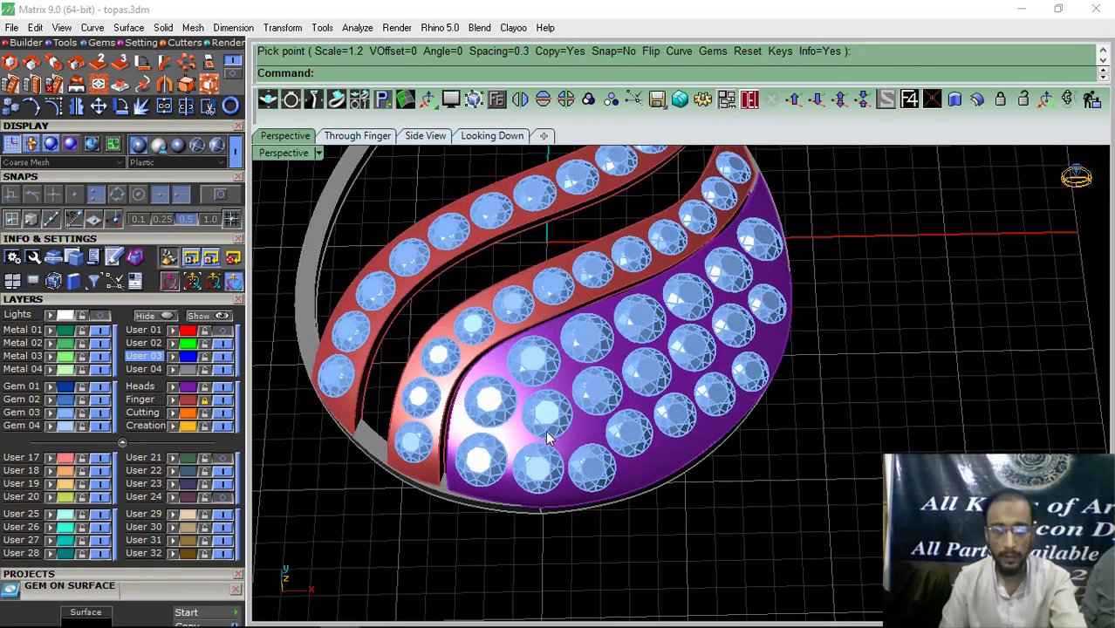
pyautogui.click(549, 424)
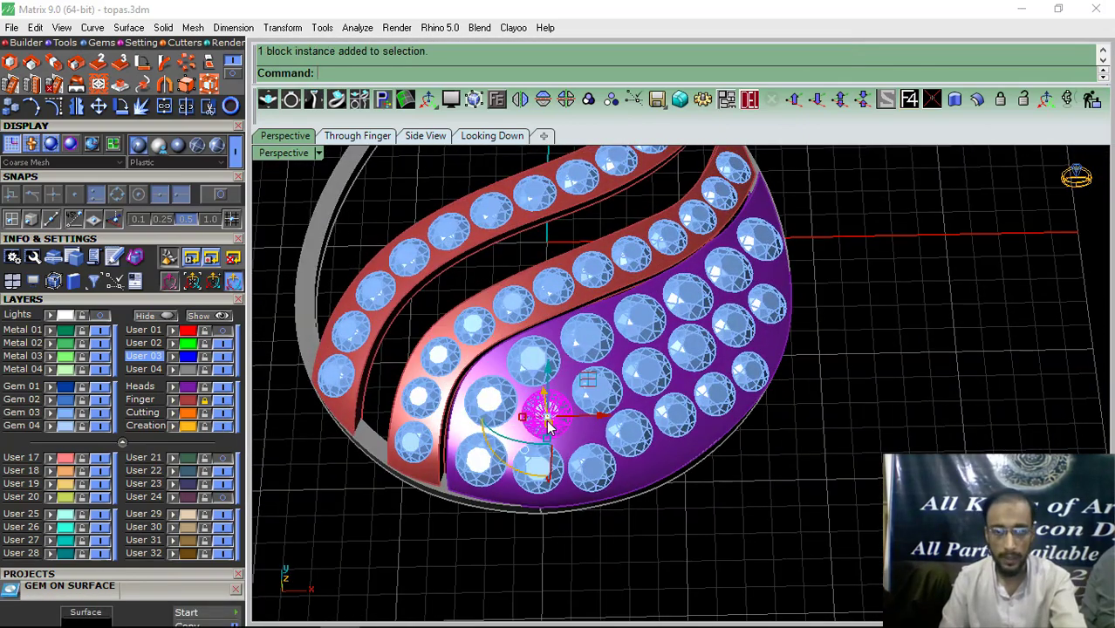
pyautogui.click(68, 413)
pyautogui.keyDown('shift'); pyautogui.moveTo(577, 324); pyautogui.dragTo(559, 467, button='right'); pyautogui.keyUp('shift')
pyautogui.keyDown('ctrl'); pyautogui.click(604, 317); pyautogui.keyUp('ctrl')
pyautogui.scroll(-7, 685, 284)
pyautogui.moveTo(719, 306); pyautogui.dragTo(724, 362, button='right')
pyautogui.press('Delete')
# Step: Start Gem on Surface with the purple dome as the surface and set the gem scale to 160%
pyautogui.scroll(5, 605, 398)
pyautogui.click(569, 410)
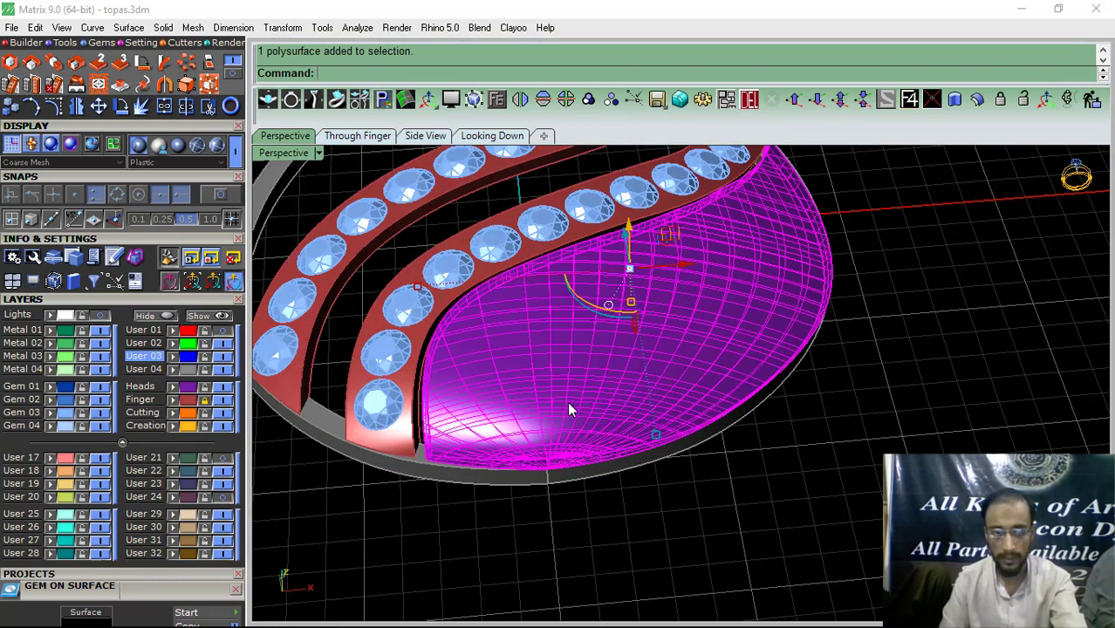
pyautogui.click(115, 298)
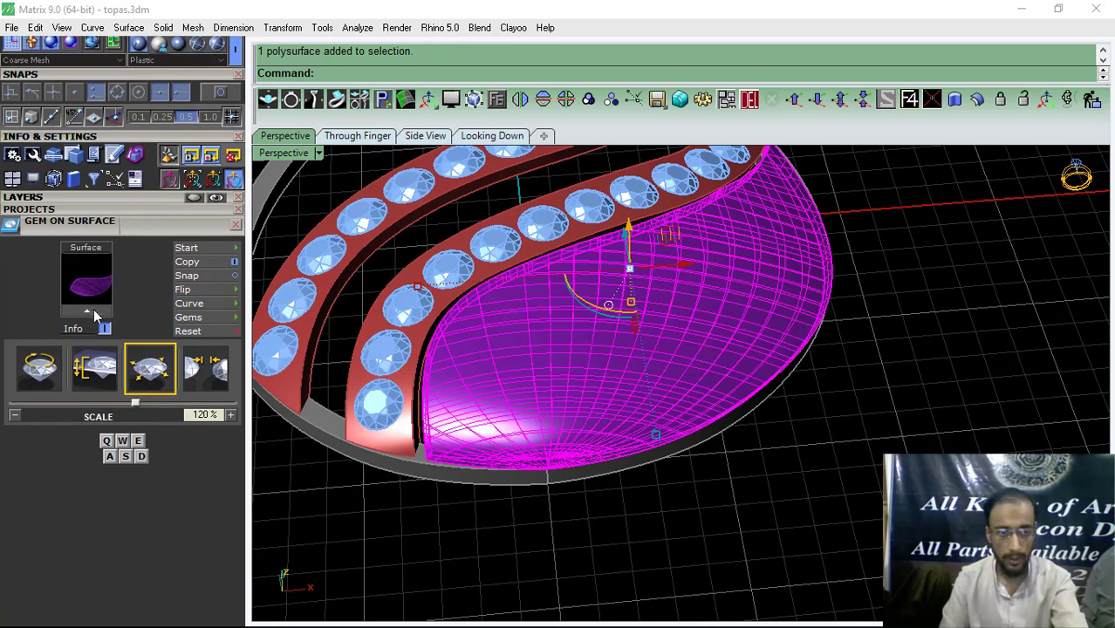
pyautogui.click(94, 308)
pyautogui.scroll(5, 490, 455)
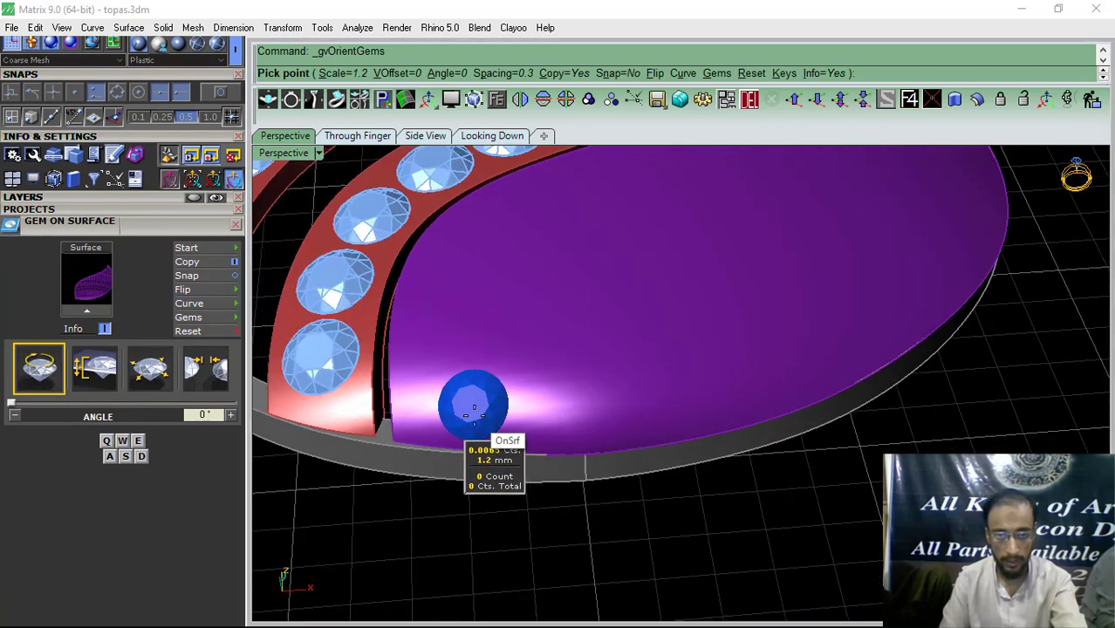
pyautogui.press('w')
pyautogui.press('w')
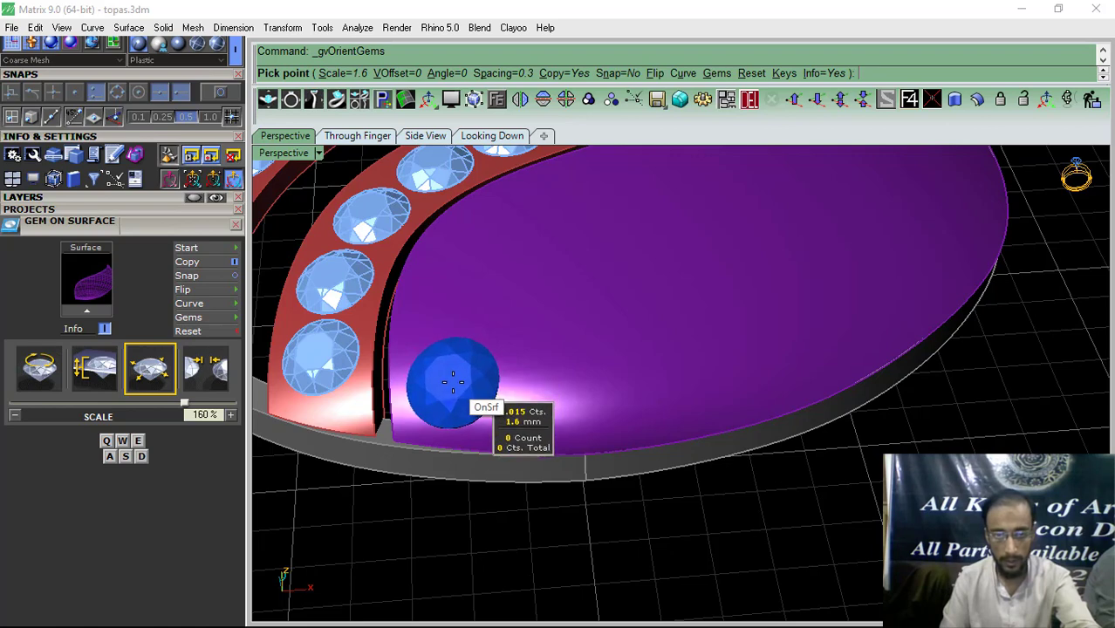
# Step: Place the first three 1.6 mm gems along the dome's outer edge, starting at the rounded end beside the inner band
pyautogui.click(453, 384)
pyautogui.scroll(3, 489, 388)
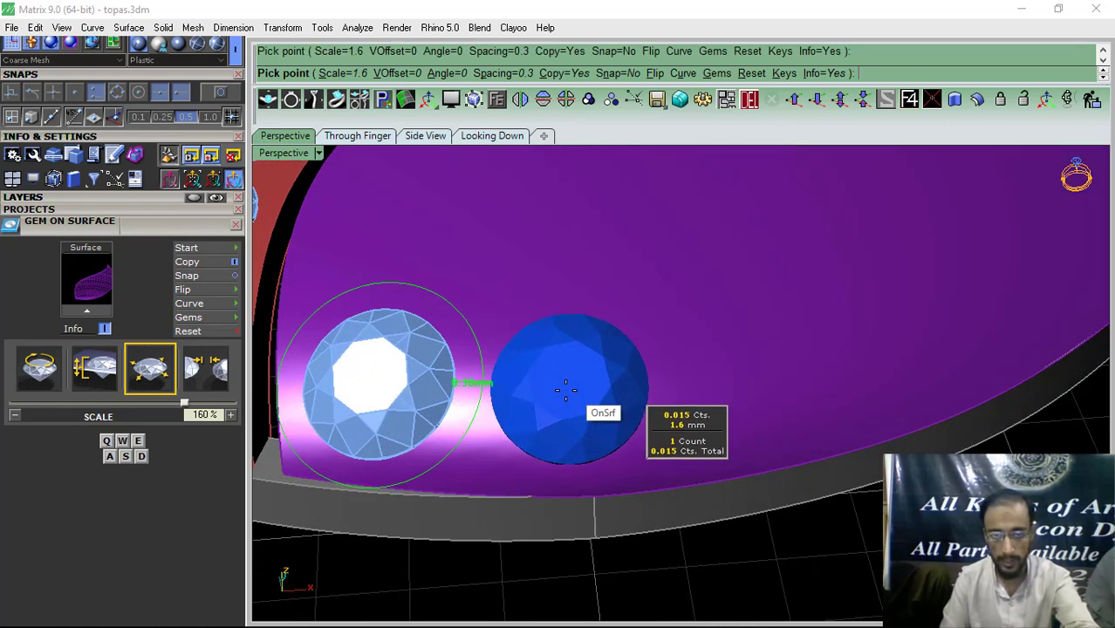
pyautogui.click(551, 393)
pyautogui.scroll(-3, 558, 397)
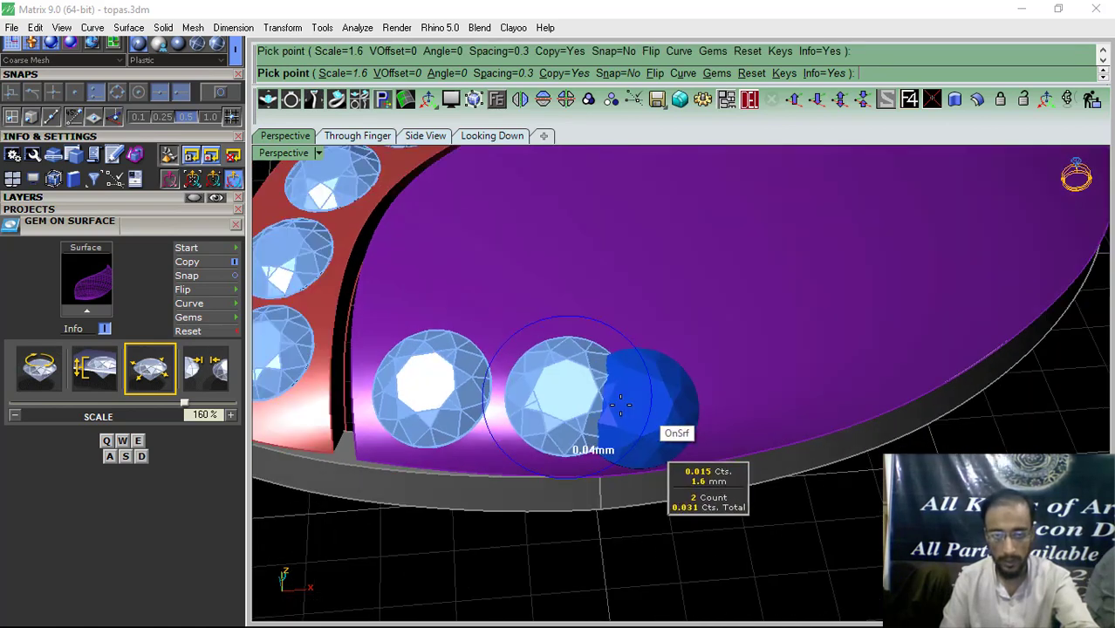
pyautogui.scroll(3, 680, 415)
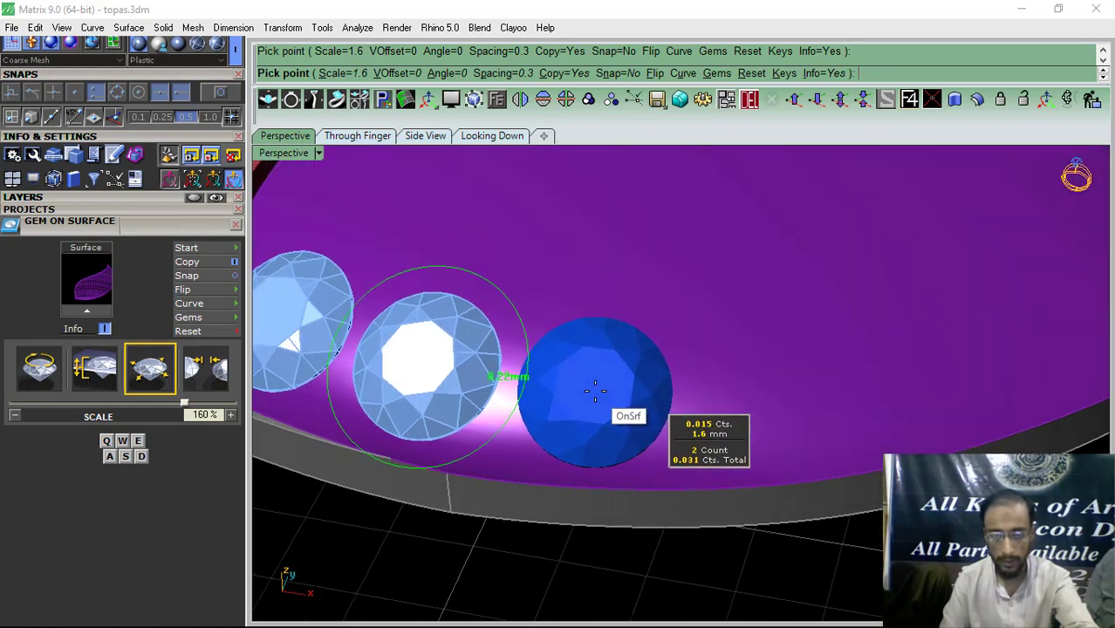
pyautogui.click(595, 392)
pyautogui.scroll(-3, 611, 406)
# Step: Continue the outer-edge row with four more evenly spaced 1.6 mm gems, following the curve of the rim
pyautogui.scroll(3, 646, 419)
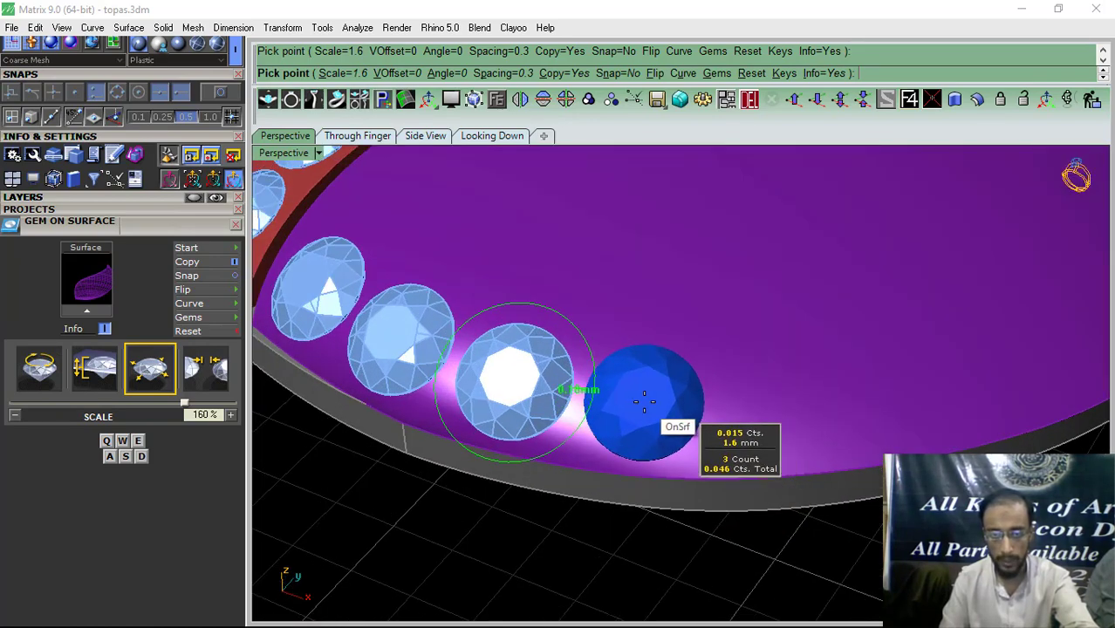
pyautogui.click(644, 401)
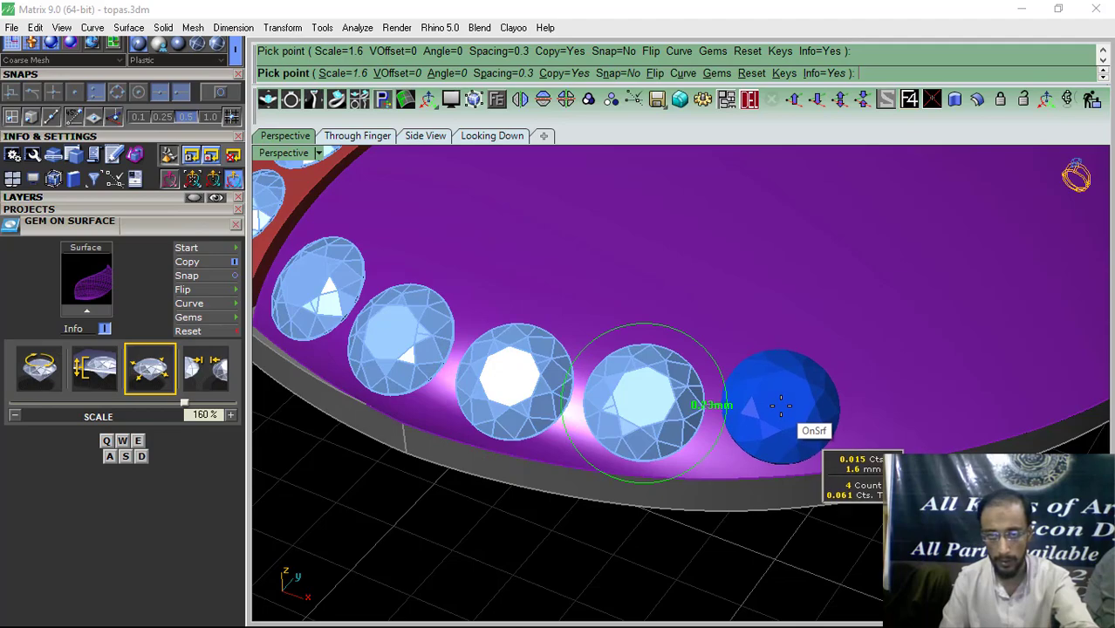
pyautogui.click(781, 404)
pyautogui.scroll(-3, 781, 404)
pyautogui.scroll(3, 648, 441)
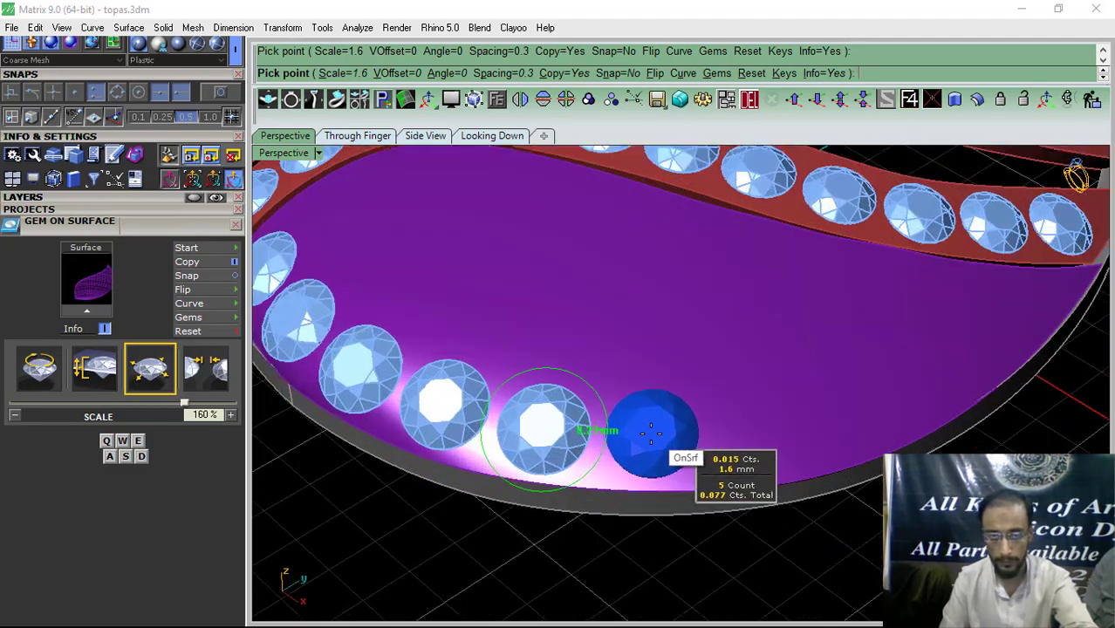
pyautogui.scroll(-3, 538, 492)
pyautogui.scroll(3, 632, 451)
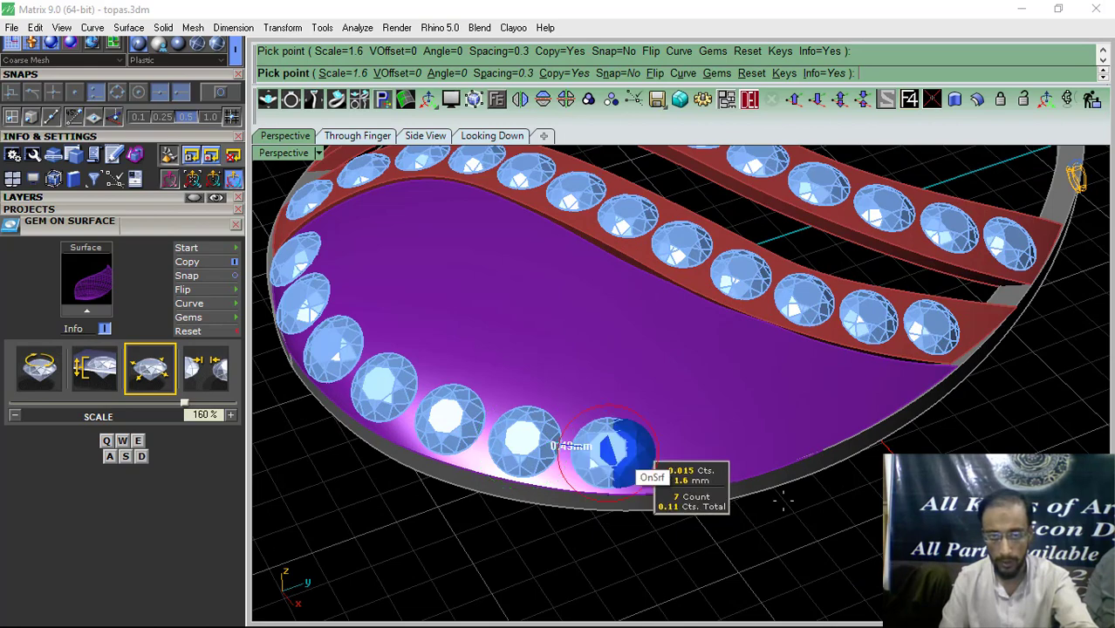
# Step: Add three more 1.6 mm gems to complete the outer-edge row up to the dome's narrow tip
pyautogui.scroll(-3, 785, 498)
pyautogui.scroll(4, 670, 450)
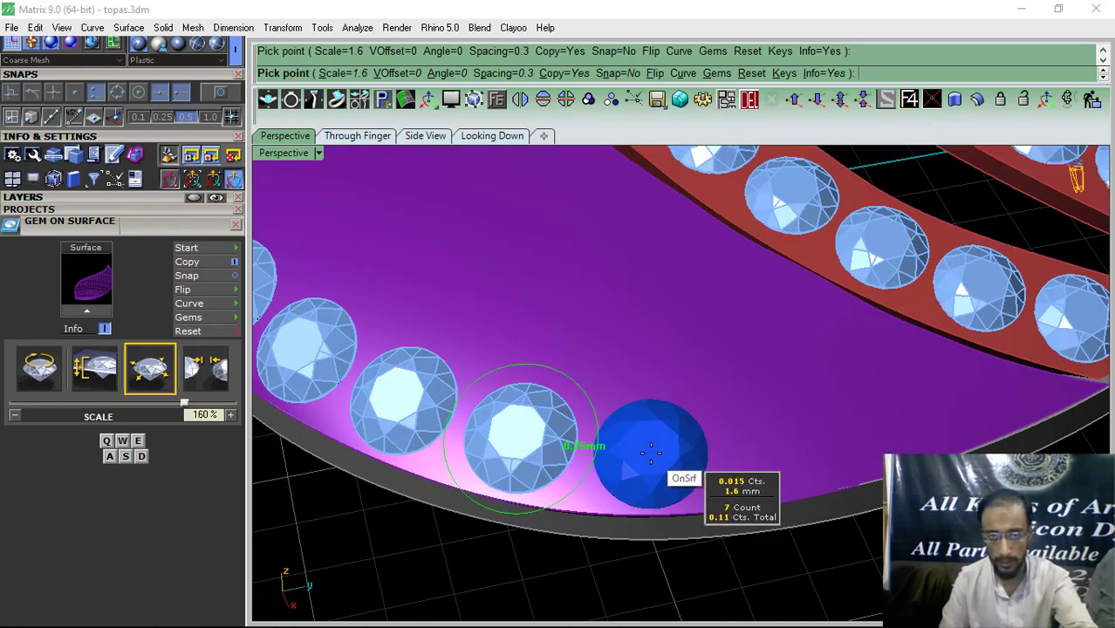
pyautogui.click(650, 449)
pyautogui.scroll(-3, 650, 448)
pyautogui.scroll(4, 667, 506)
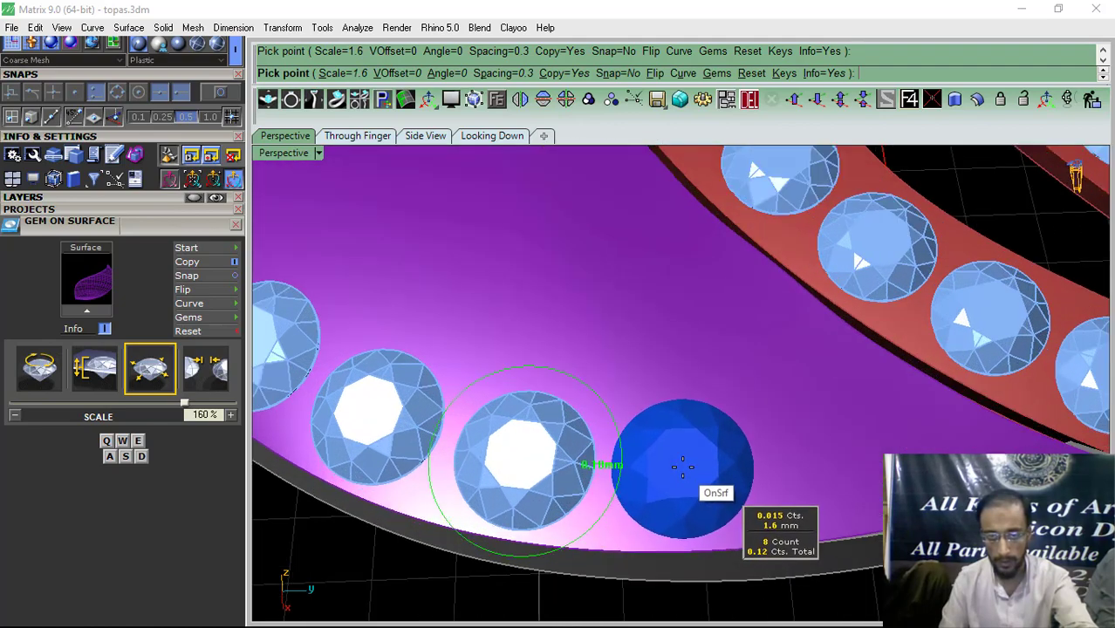
pyautogui.click(682, 467)
pyautogui.scroll(-3, 682, 467)
pyautogui.scroll(4, 744, 474)
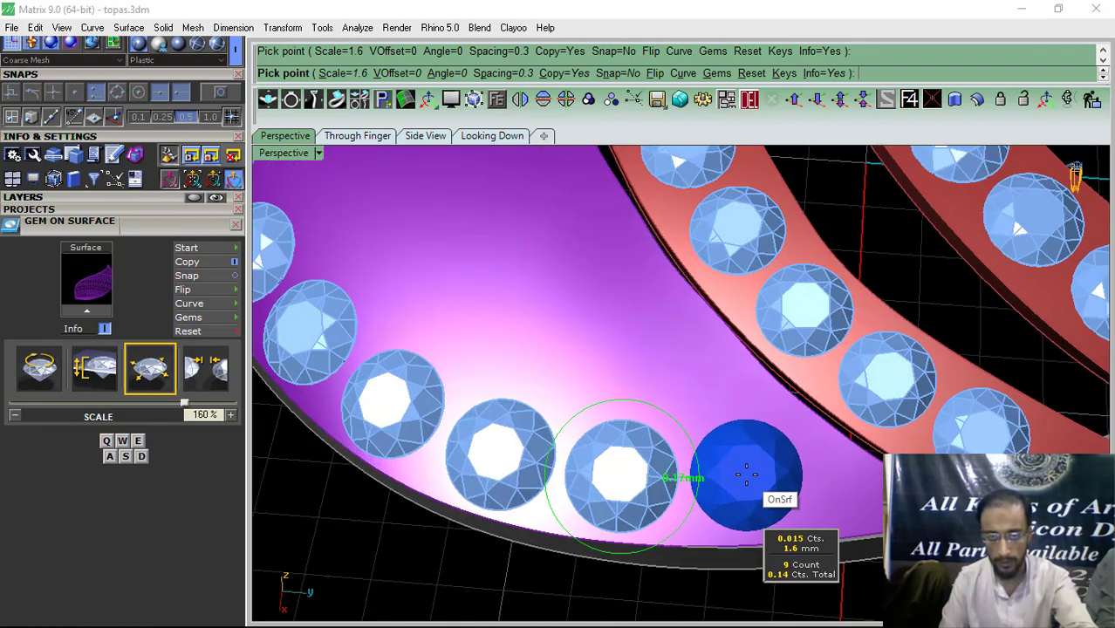
pyautogui.scroll(-4, 836, 454)
# Step: Begin a second row at the rounded end with a 1.6 mm gem inside the first gem of the outer-edge row
pyautogui.moveTo(642, 483); pyautogui.dragTo(890, 515, button='right')
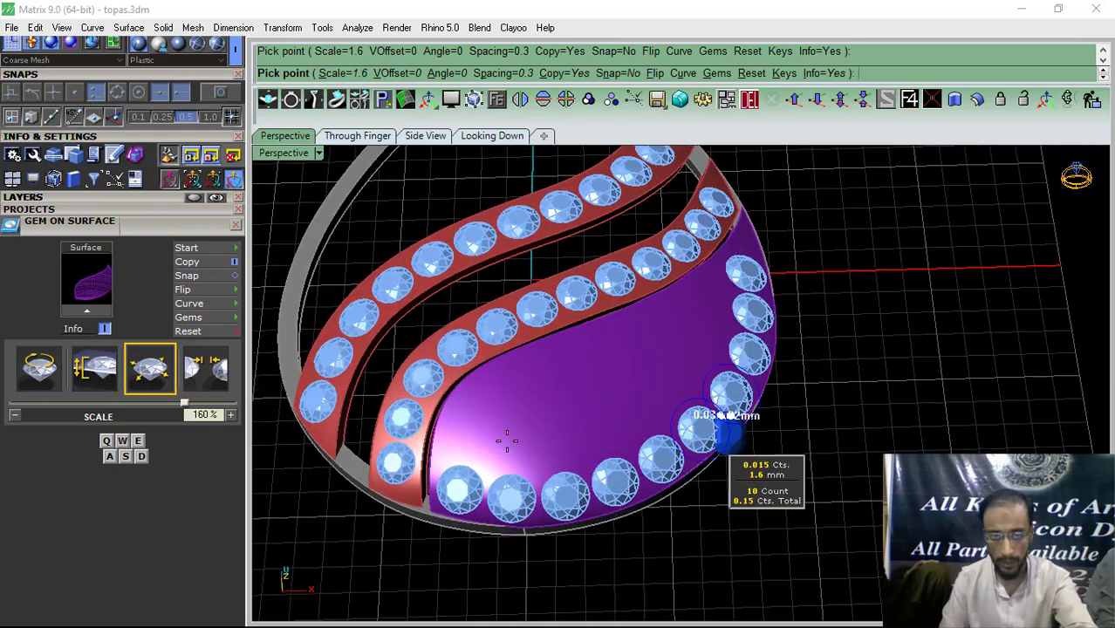
pyautogui.scroll(5, 421, 444)
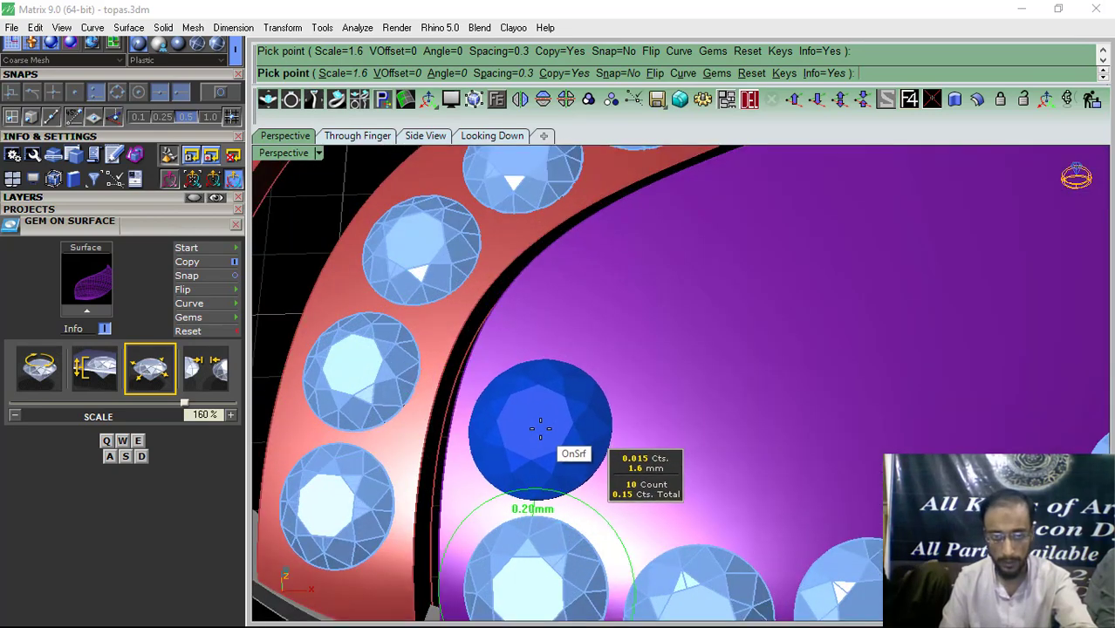
pyautogui.click(542, 428)
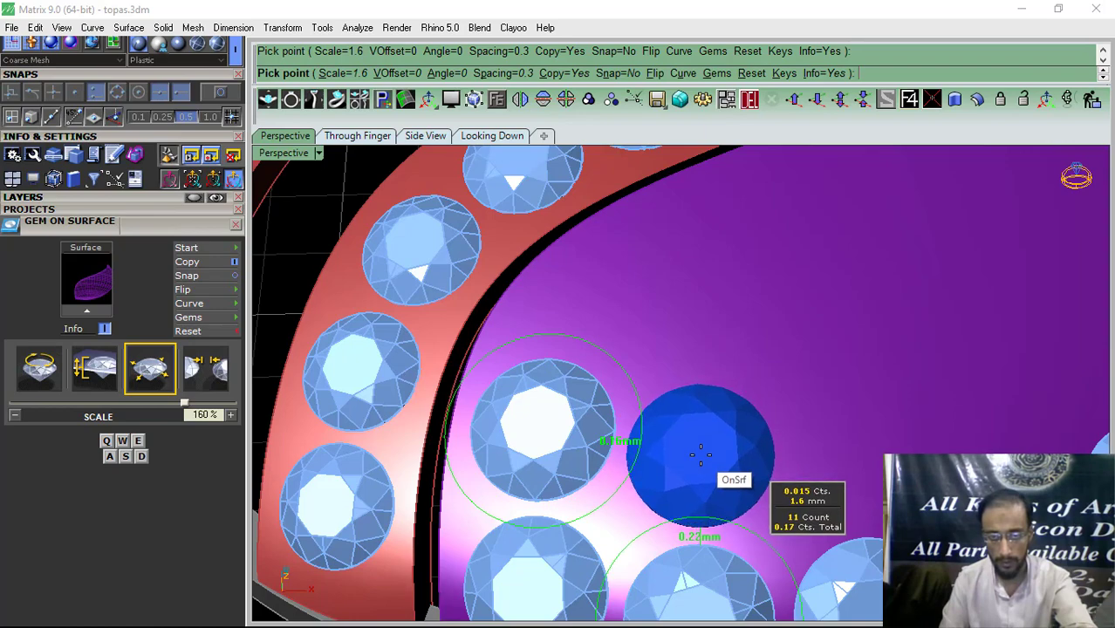
# Step: Place three 1.6 mm gems in the second row on the purple surface and reduce the gem size to 1.5 mm
pyautogui.scroll(-4, 568, 456)
pyautogui.scroll(2, 698, 426)
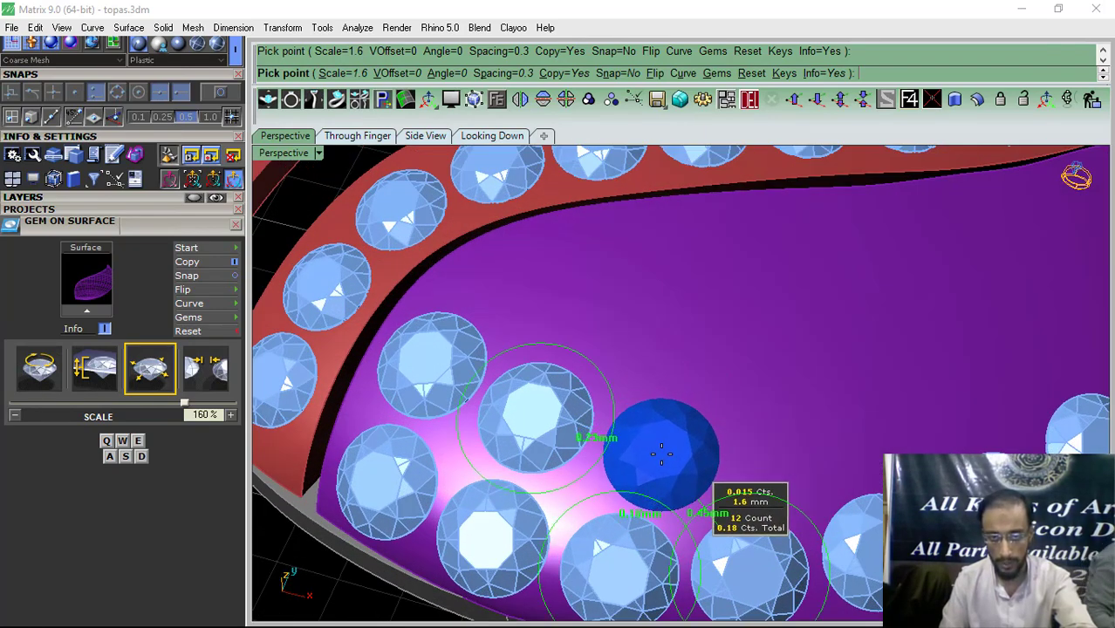
pyautogui.scroll(-3, 559, 463)
pyautogui.scroll(5, 647, 470)
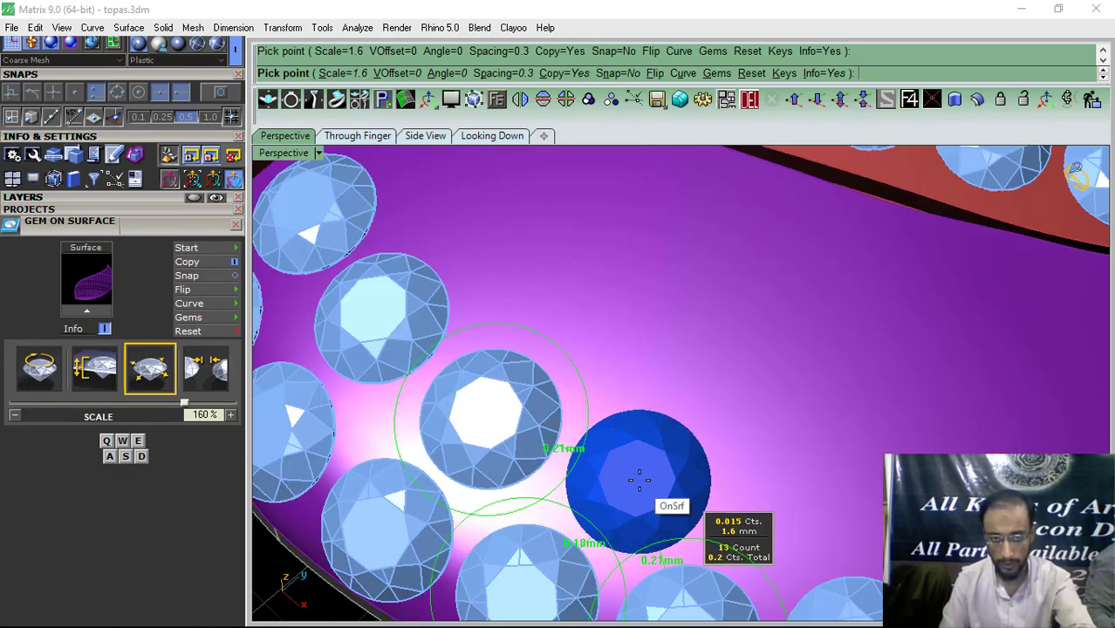
pyautogui.scroll(-4, 689, 480)
pyautogui.scroll(3, 671, 447)
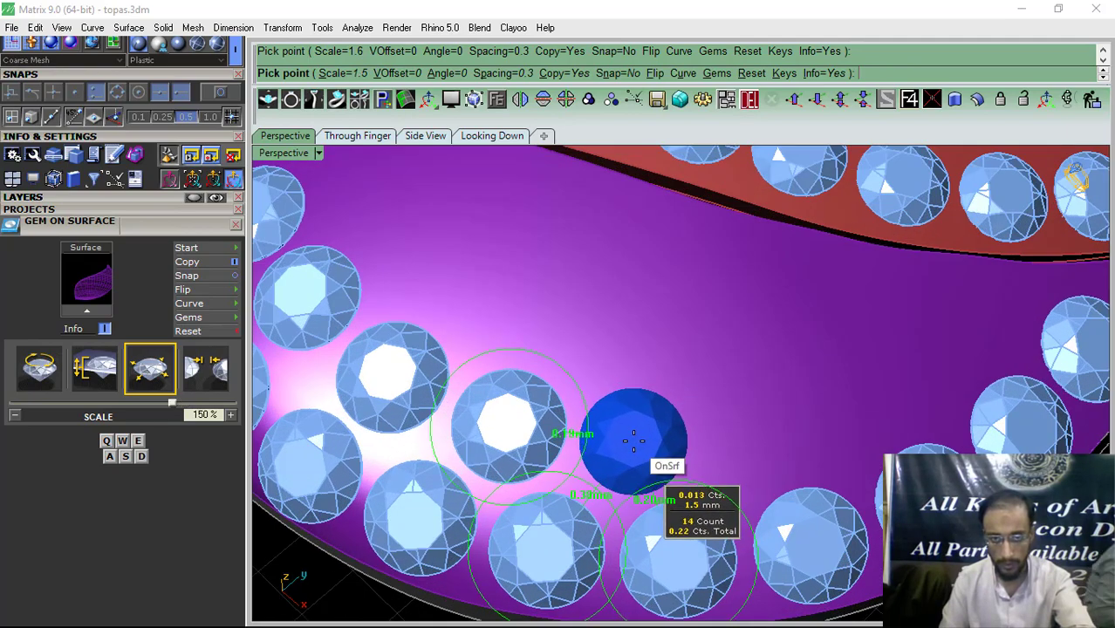
# Step: Place four 1.5 mm gems to complete the second row, following the curved outer row of gems on the purple surface
pyautogui.click(635, 448)
pyautogui.scroll(-5, 611, 458)
pyautogui.moveTo(587, 466); pyautogui.dragTo(650, 469, button='right')
pyautogui.scroll(5, 627, 454)
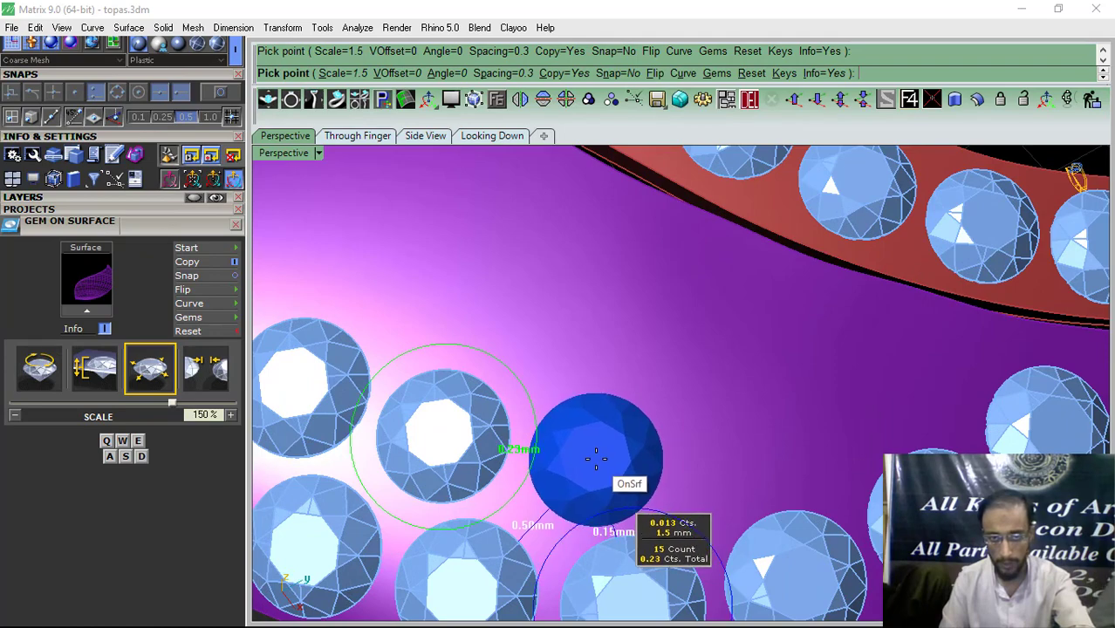
pyautogui.click(591, 459)
pyautogui.scroll(-6, 596, 468)
pyautogui.moveTo(599, 473); pyautogui.dragTo(651, 475, button='right')
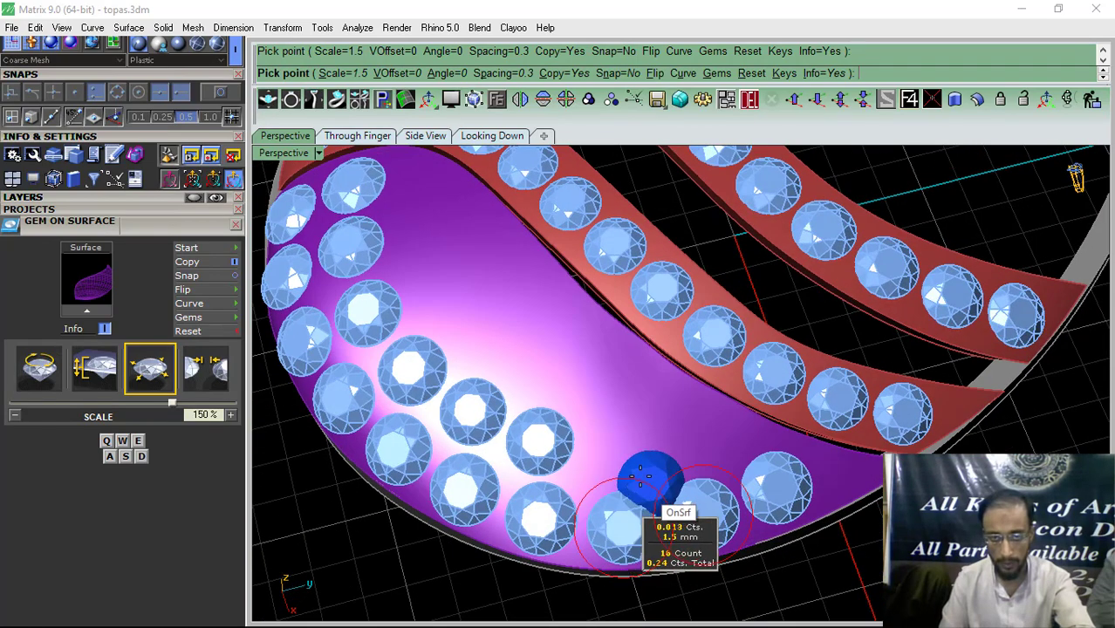
pyautogui.scroll(4, 630, 447)
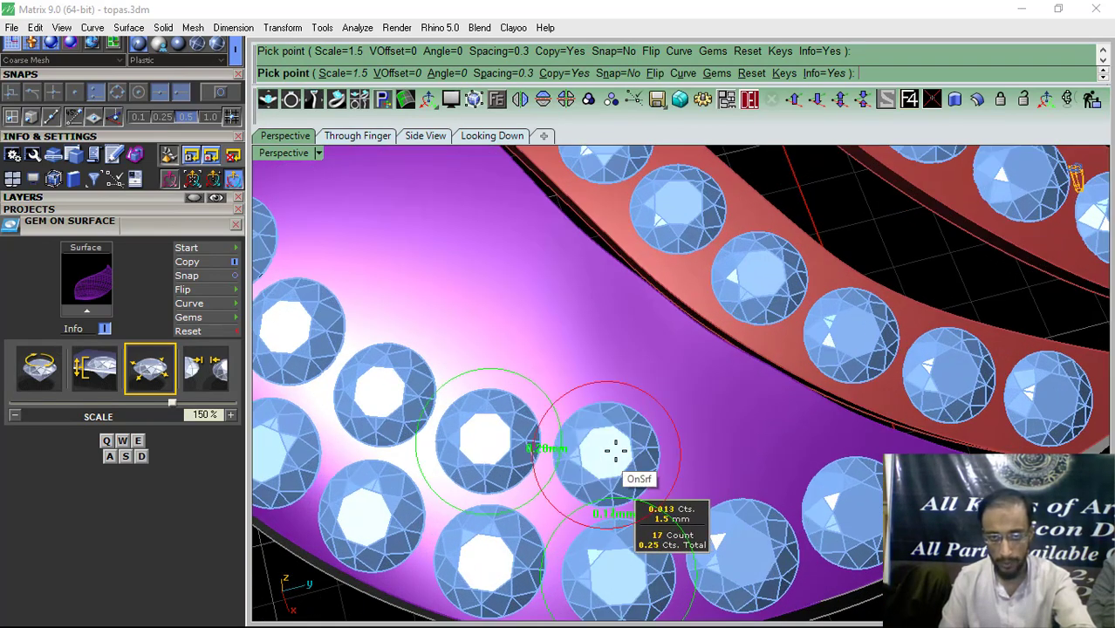
pyautogui.scroll(-4, 748, 431)
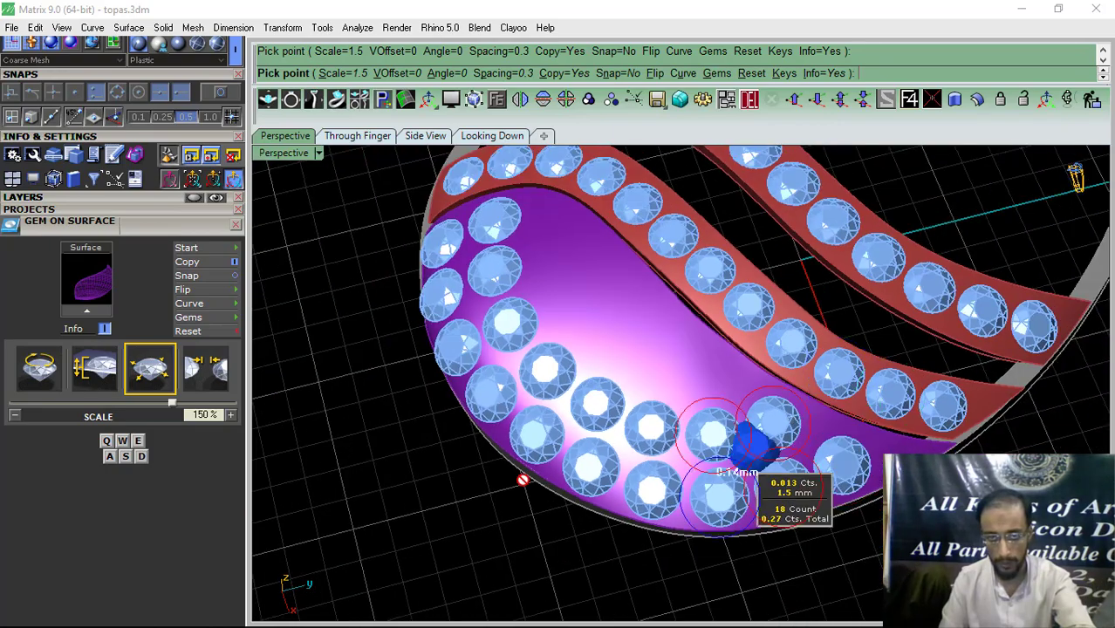
# Step: Place three 1.5 mm gems as the start of the third row on the purple surface and end the gem placement
pyautogui.scroll(4, 562, 451)
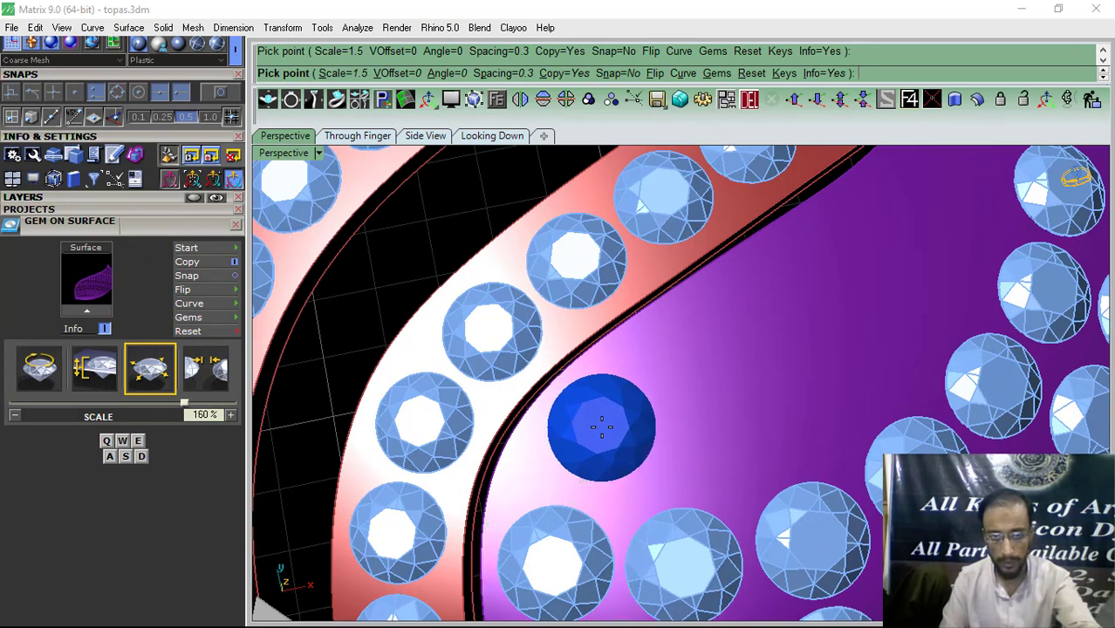
pyautogui.press('w')
pyautogui.press('s')
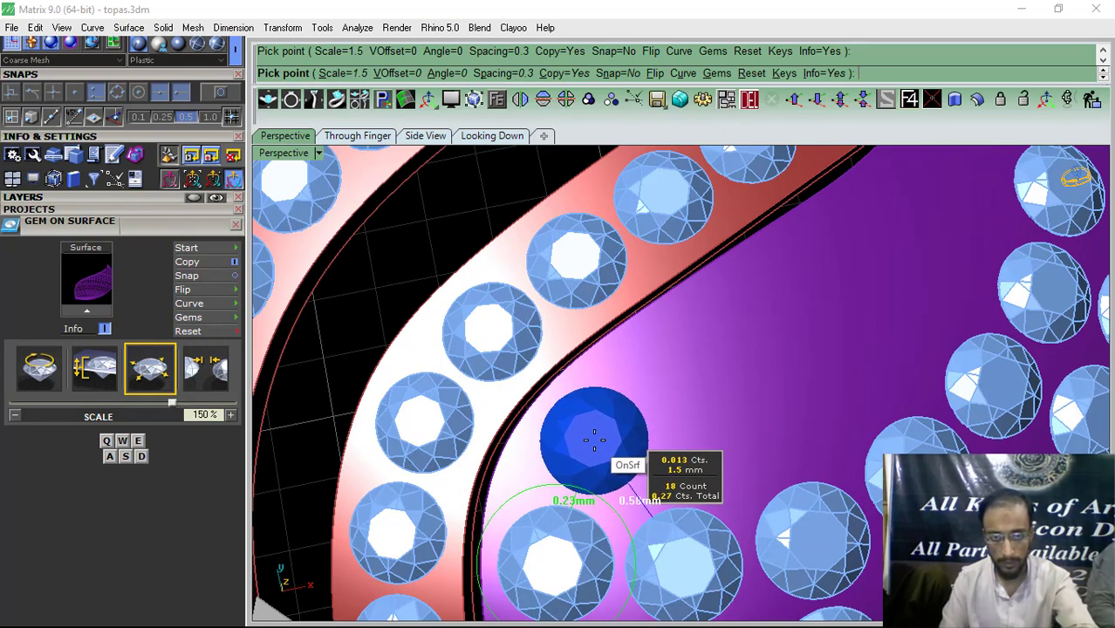
pyautogui.click(590, 438)
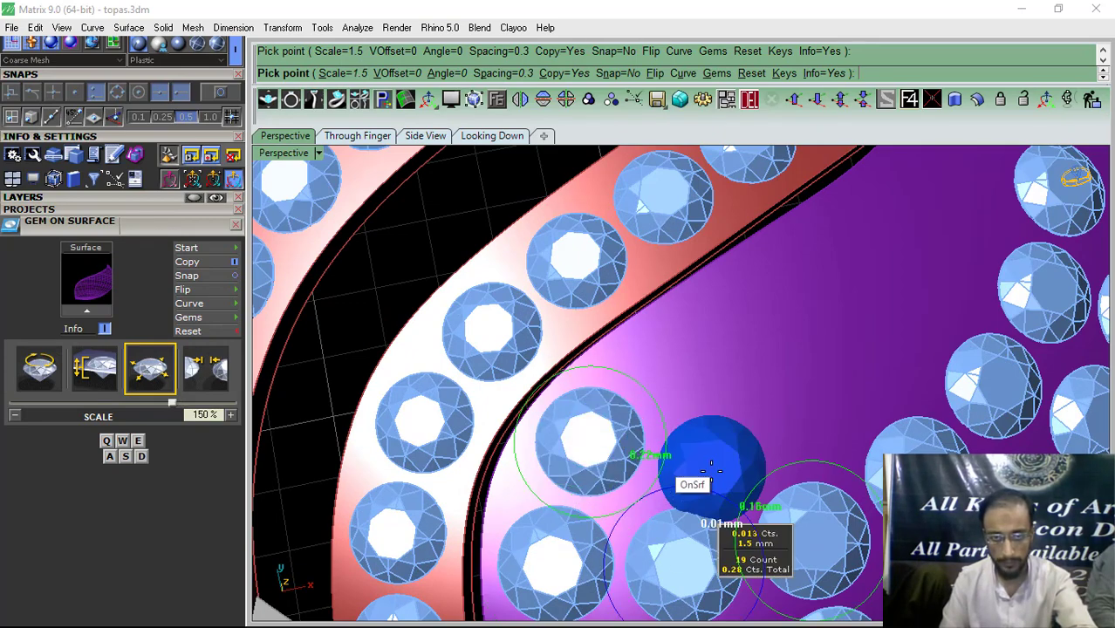
pyautogui.moveTo(709, 465); pyautogui.dragTo(643, 467, button='right')
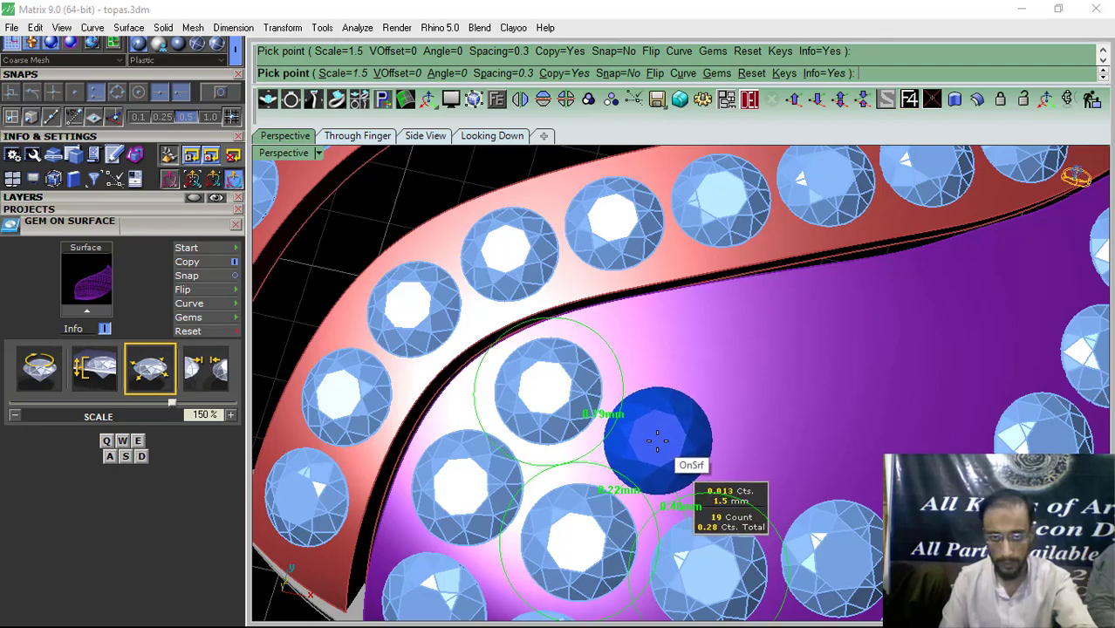
pyautogui.click(656, 445)
pyautogui.scroll(-6, 517, 473)
pyautogui.moveTo(517, 473); pyautogui.dragTo(617, 453, button='right')
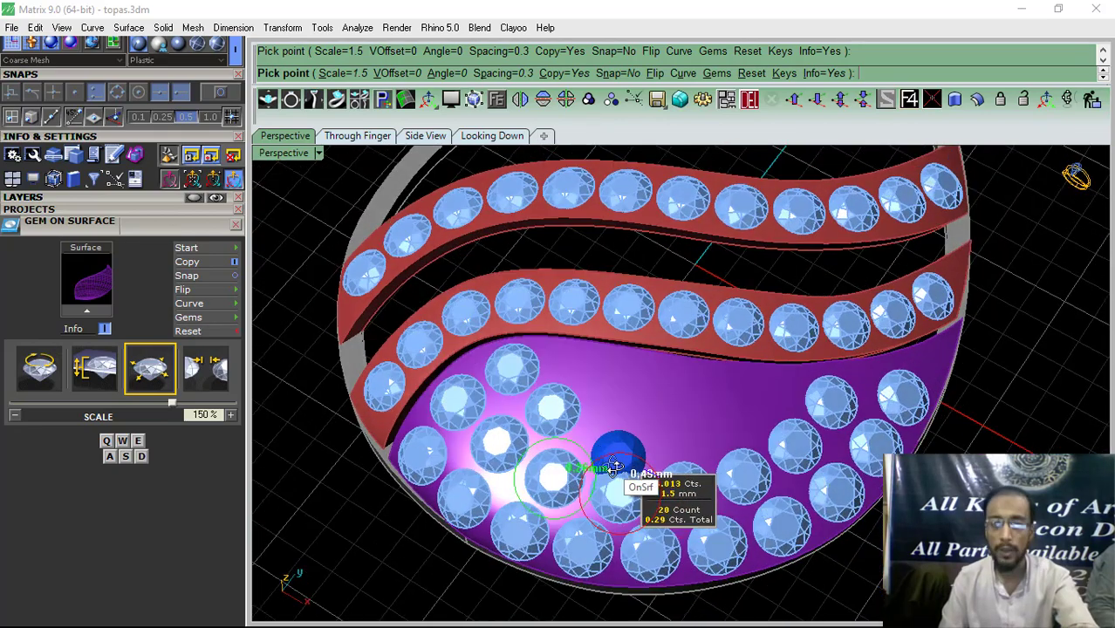
pyautogui.scroll(7, 619, 442)
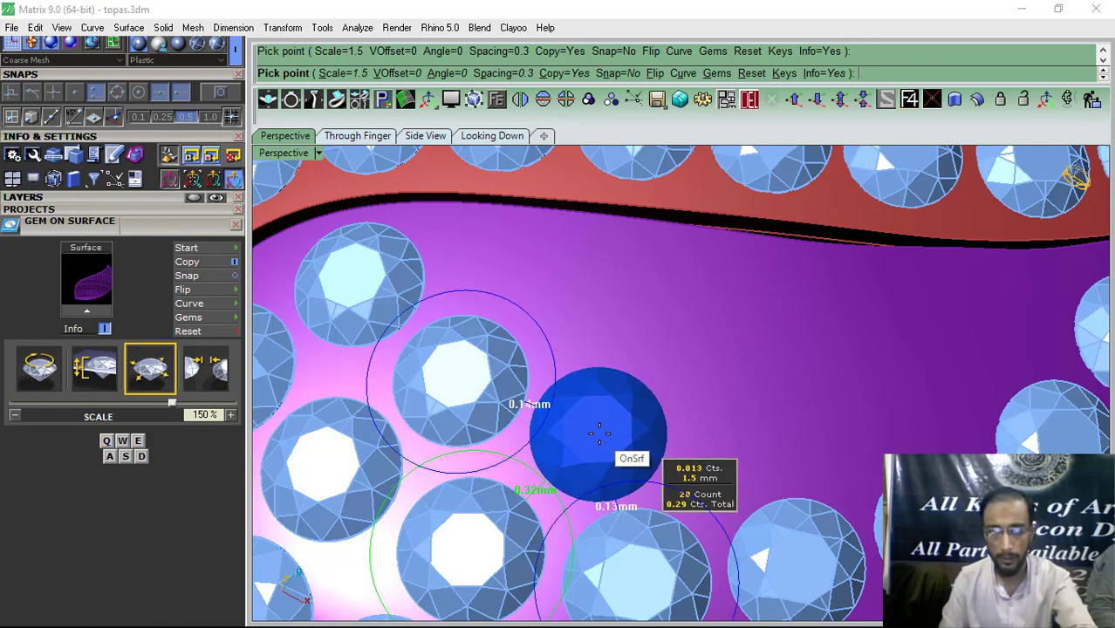
pyautogui.click(601, 429)
pyautogui.scroll(-5, 535, 436)
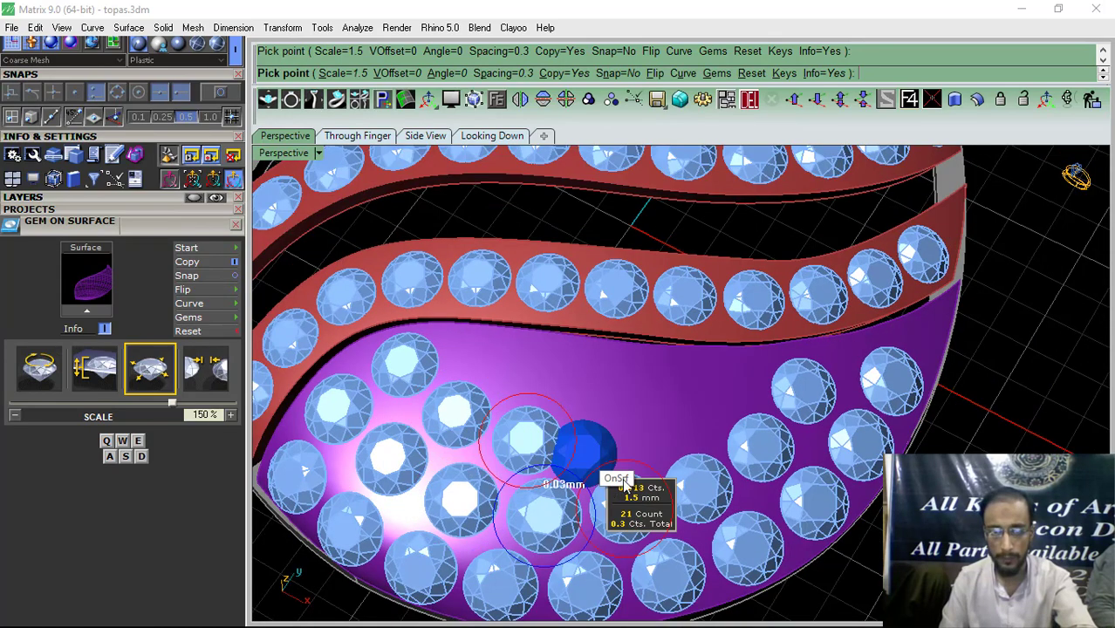
pyautogui.rightClick(602, 519)
# Step: Restart gem placement on the purple surface and extend the third row with three 1.4 mm gems
pyautogui.scroll(-4, 615, 389)
pyautogui.moveTo(627, 388); pyautogui.dragTo(641, 436, button='right')
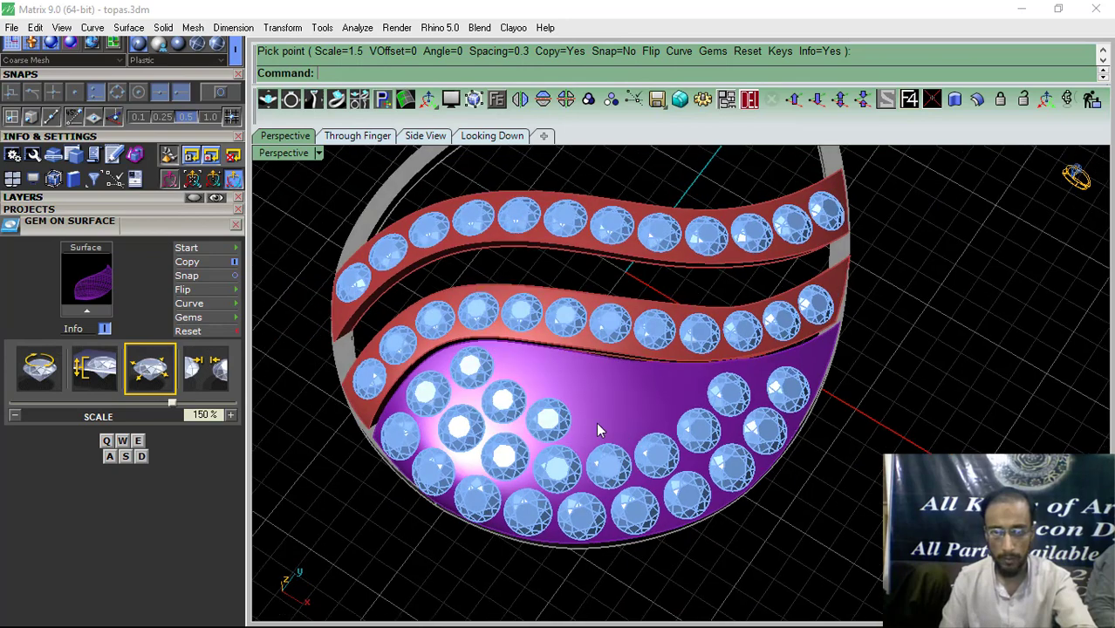
pyautogui.scroll(10, 599, 419)
pyautogui.click(603, 417)
pyautogui.rightClick(603, 418)
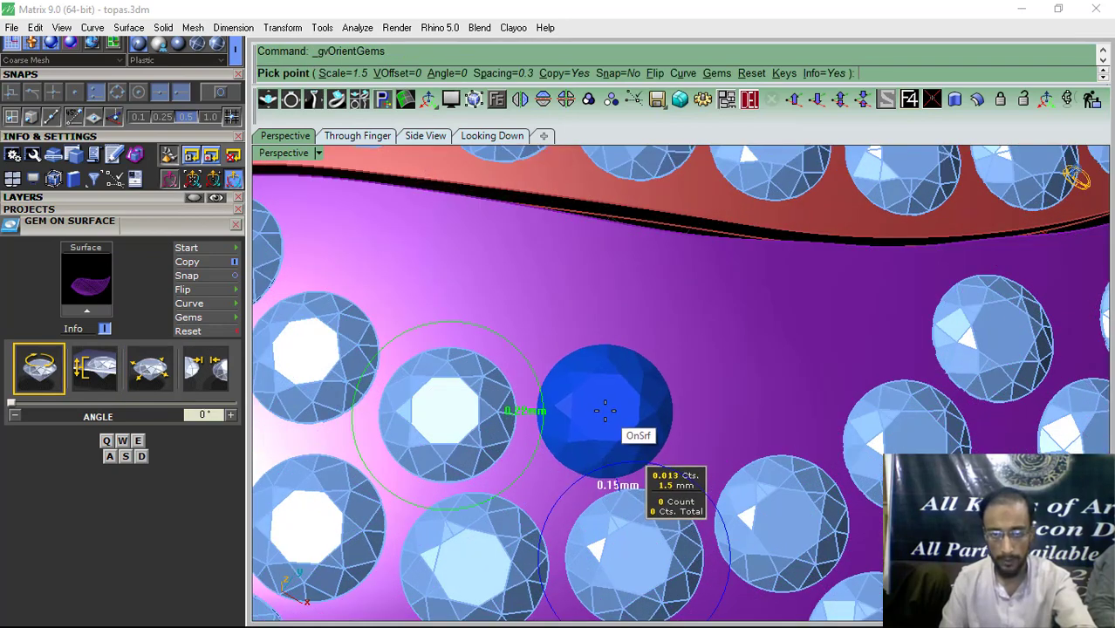
pyautogui.press('s')
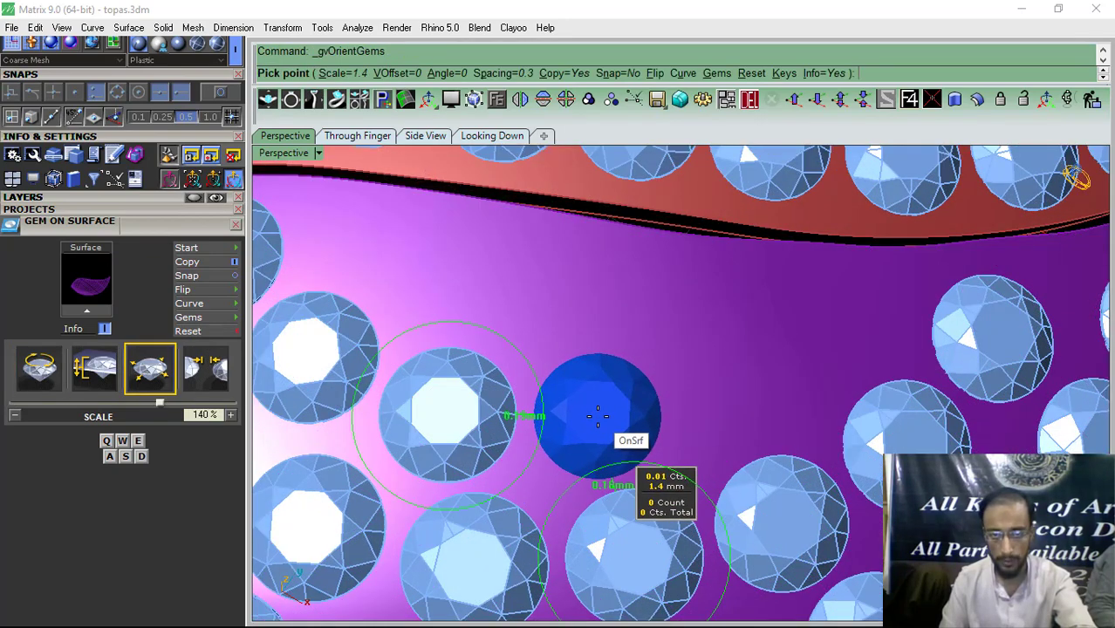
pyautogui.click(601, 412)
pyautogui.scroll(-2, 634, 488)
pyautogui.scroll(4, 634, 489)
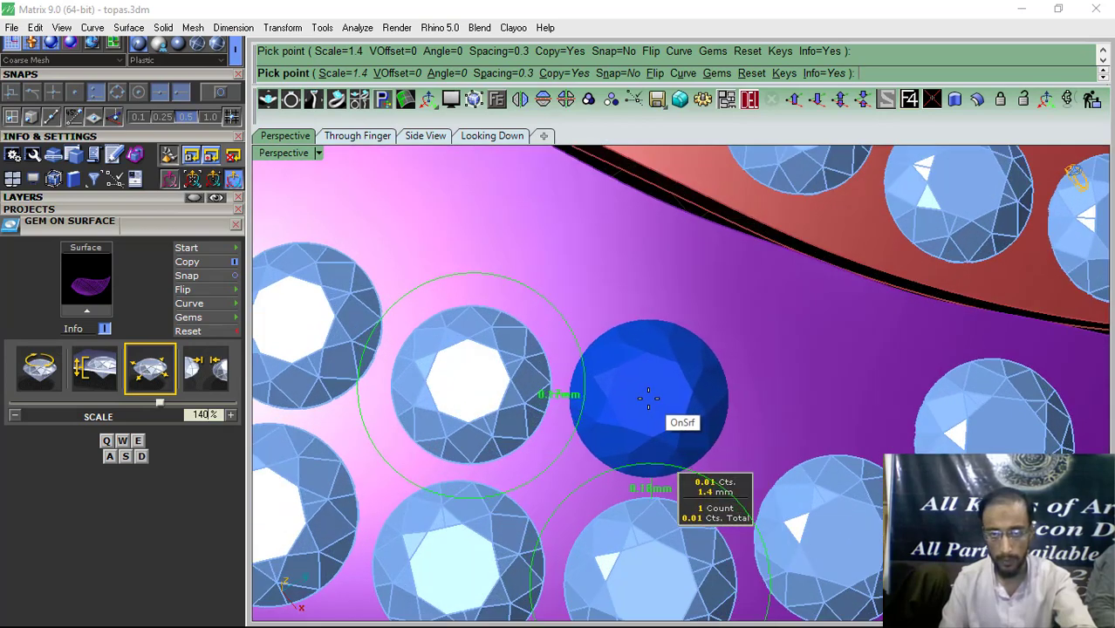
pyautogui.click(648, 398)
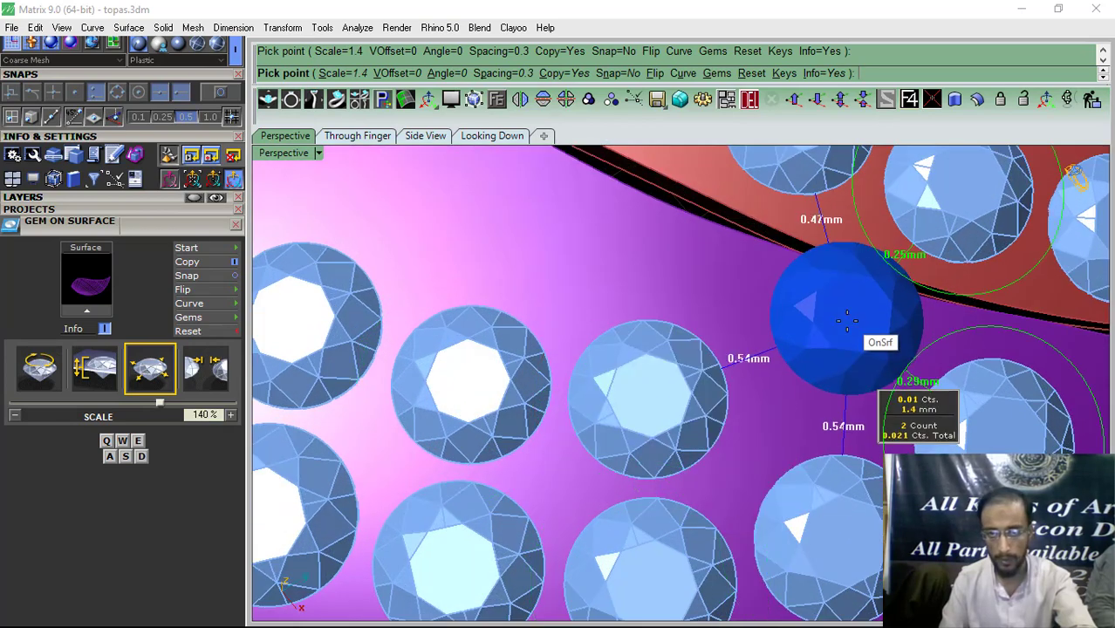
pyautogui.click(820, 357)
# Step: Try a 1.3 mm gem in the gap below the lower red band, beside the third row, and remove it
pyautogui.scroll(-4, 818, 401)
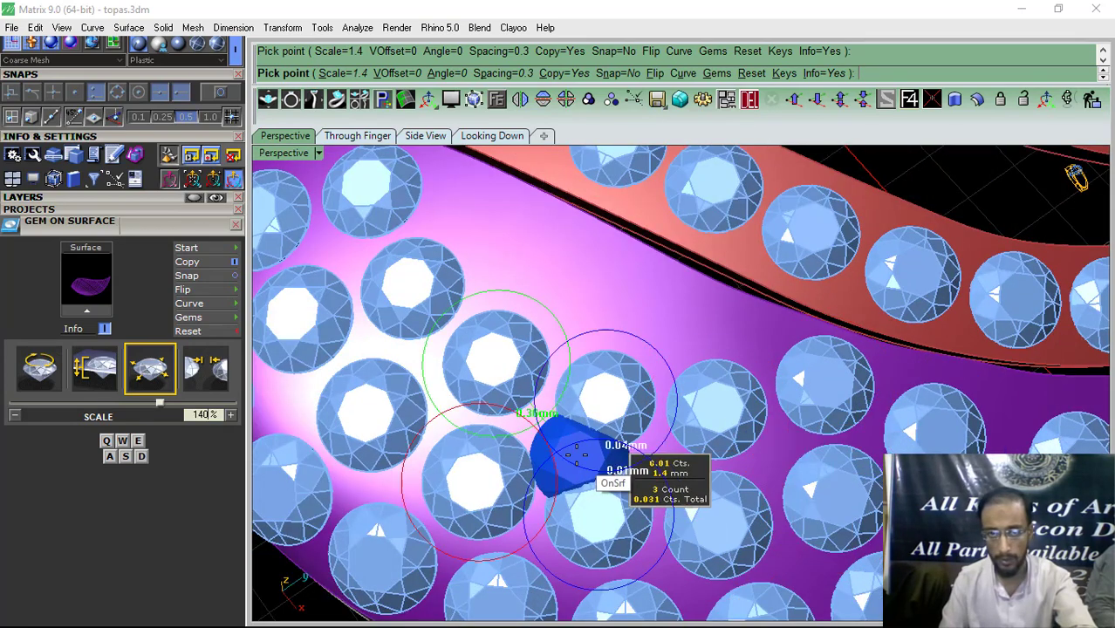
pyautogui.moveTo(571, 458); pyautogui.dragTo(685, 502, button='right')
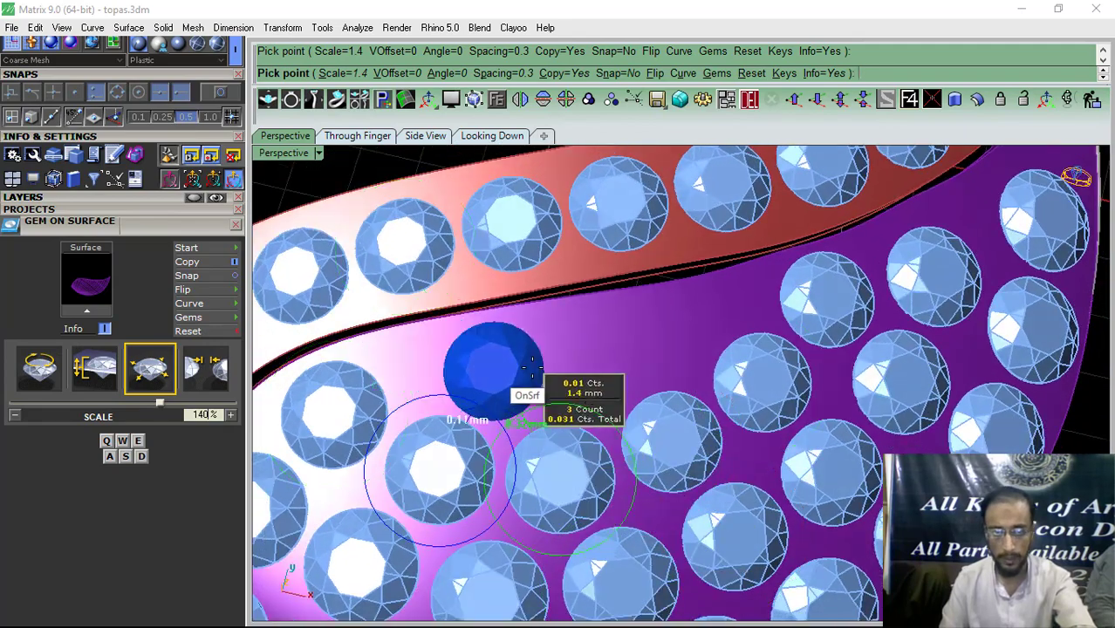
pyautogui.press('s')
pyautogui.scroll(3, 438, 367)
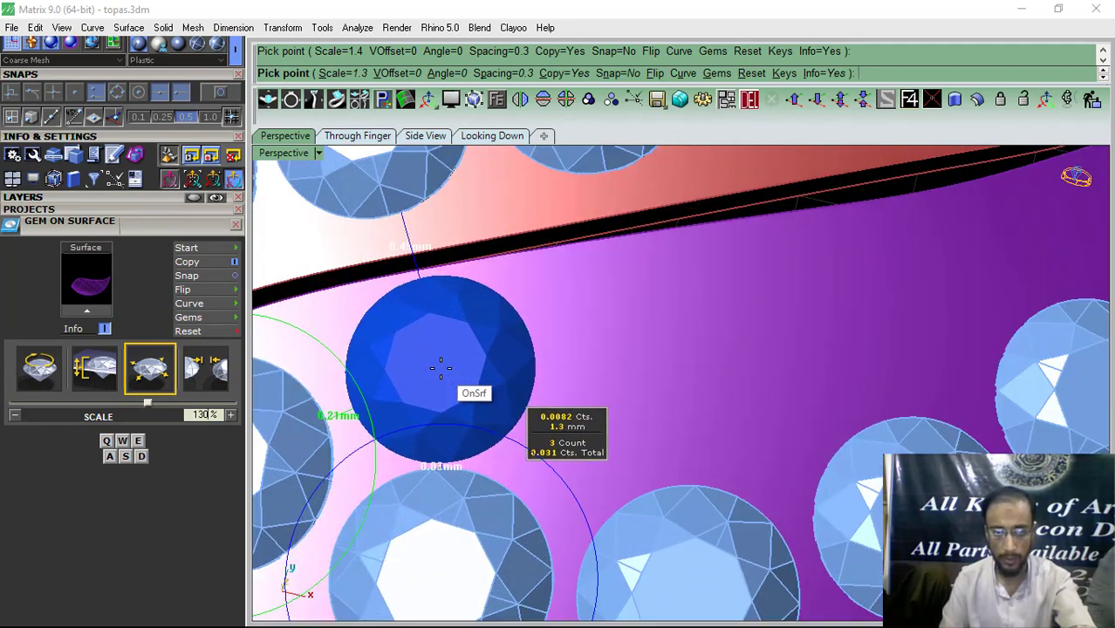
pyautogui.click(438, 367)
pyautogui.scroll(-2, 438, 367)
pyautogui.scroll(-2, 552, 385)
pyautogui.press('Escape')
pyautogui.click(441, 378)
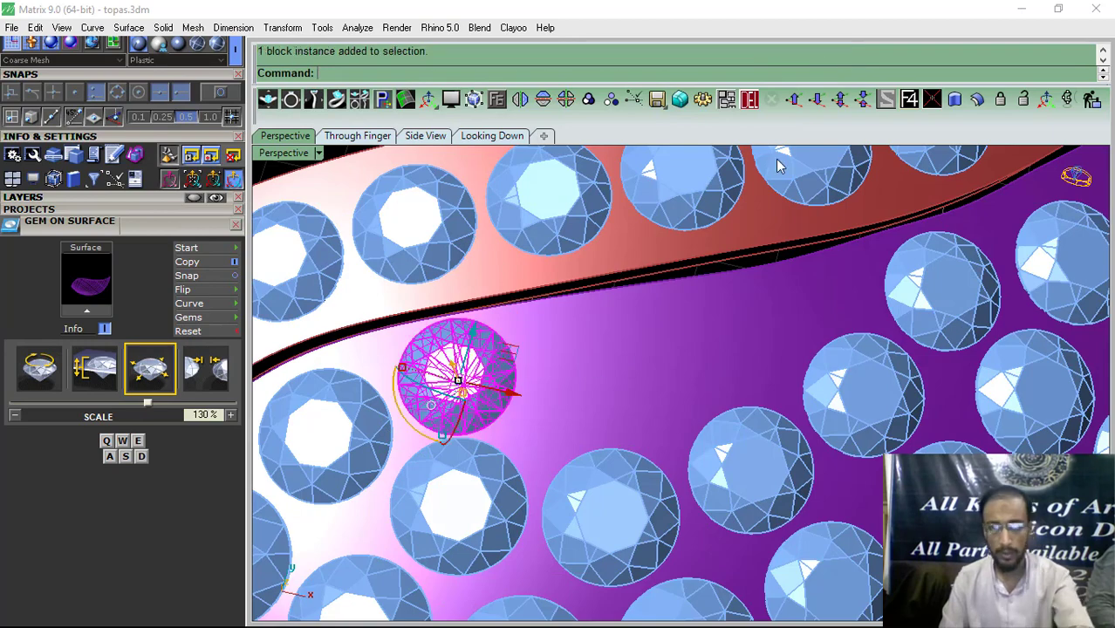
pyautogui.click(753, 104)
# Step: Fill the gap along the lower red band with one 1.2 mm gem followed by two 1.3 mm gems
pyautogui.keyDown('shift'); pyautogui.moveTo(459, 388); pyautogui.dragTo(552, 391, button='right'); pyautogui.keyUp('shift')
pyautogui.rightClick(552, 391)
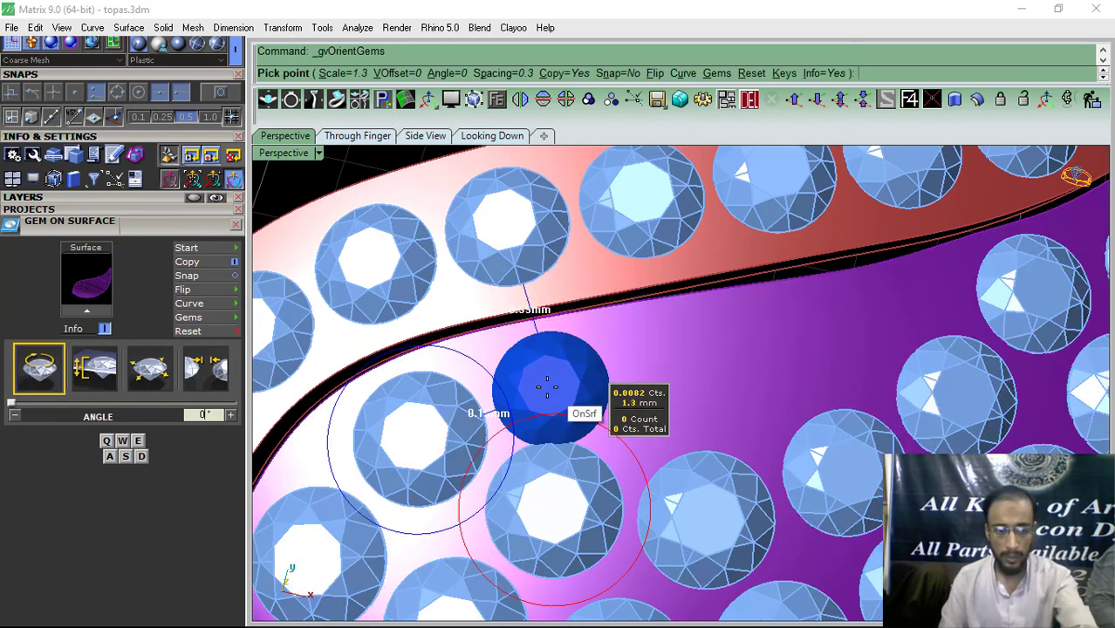
pyautogui.press('s')
pyautogui.press('s')
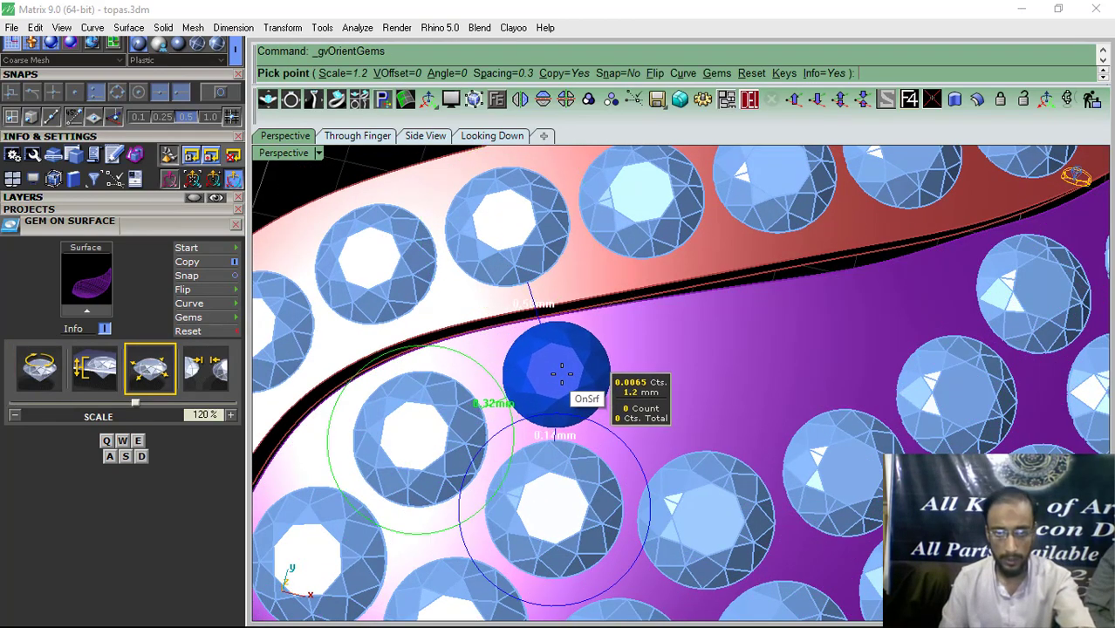
pyautogui.click(570, 373)
pyautogui.moveTo(702, 415); pyautogui.dragTo(660, 408, button='right')
pyautogui.press('w')
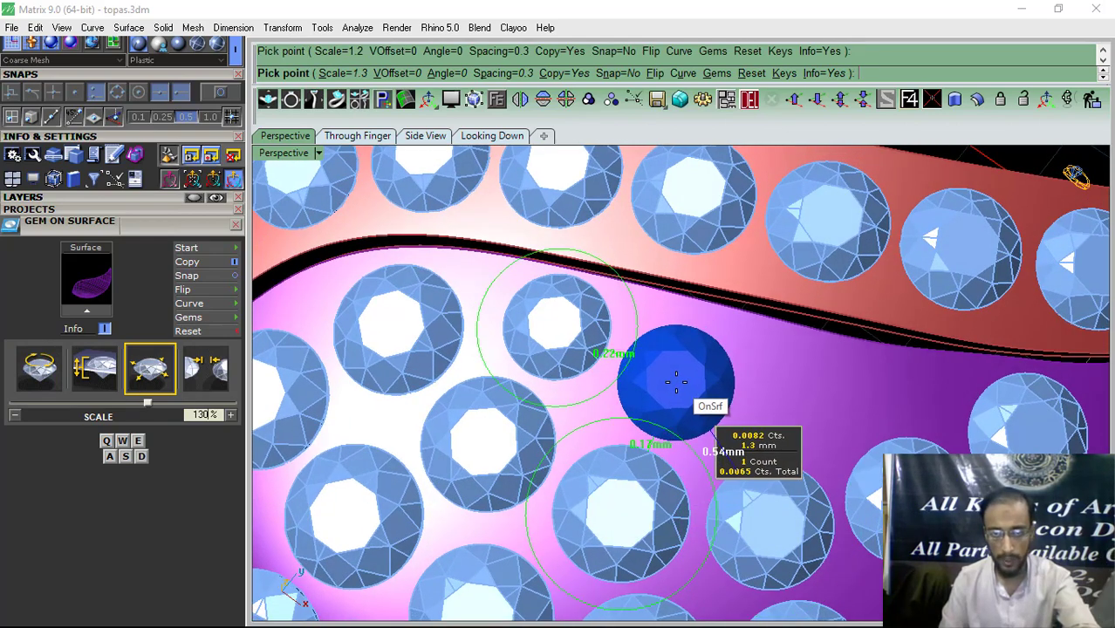
pyautogui.click(669, 381)
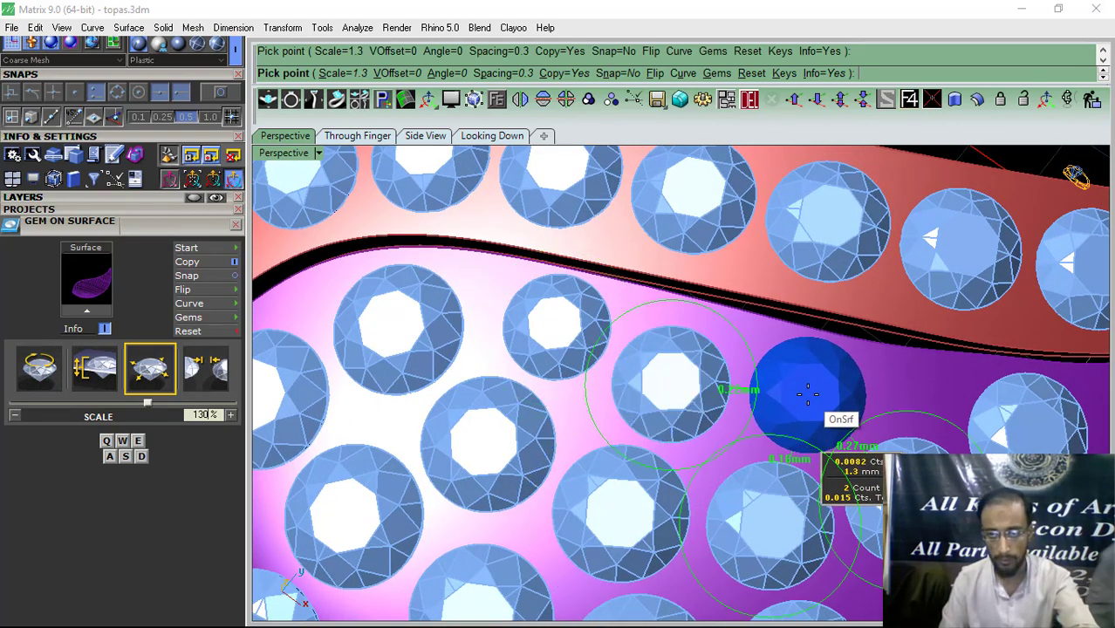
pyautogui.click(807, 394)
pyautogui.rightClick(767, 418)
# Step: Group all gems of the Gem 03 layer that lie on the purple surface, excluding those on the red bands
pyautogui.scroll(-10, 523, 489)
pyautogui.moveTo(540, 530); pyautogui.dragTo(652, 415, button='right')
pyautogui.click(73, 199)
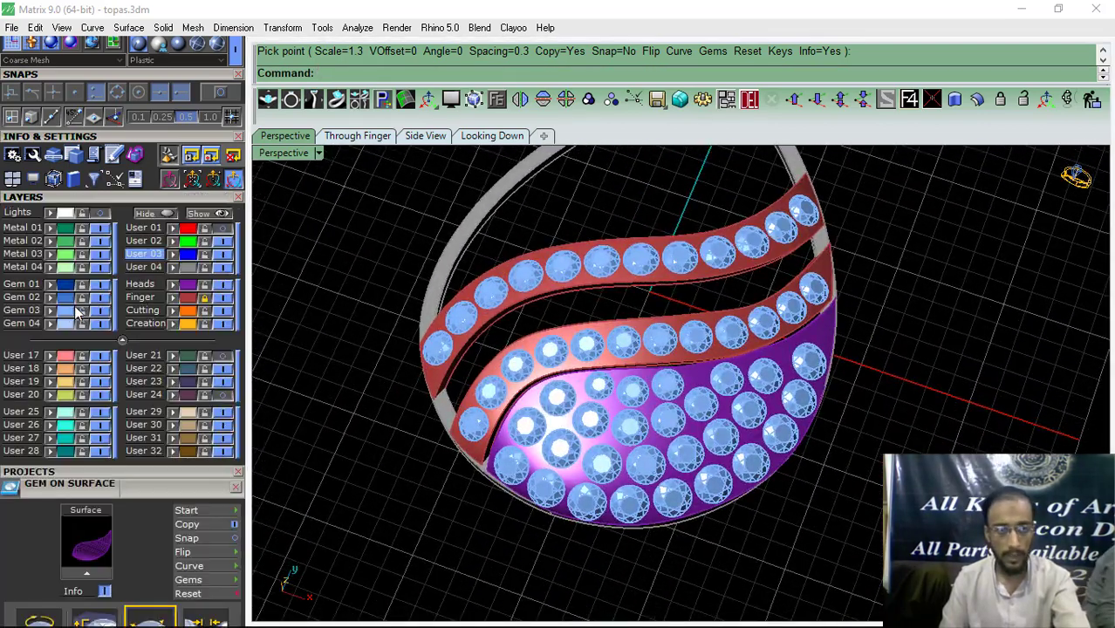
pyautogui.rightClick(51, 310)
pyautogui.keyDown('ctrl'); pyautogui.moveTo(505, 345); pyautogui.dragTo(506, 345); pyautogui.keyUp('ctrl')
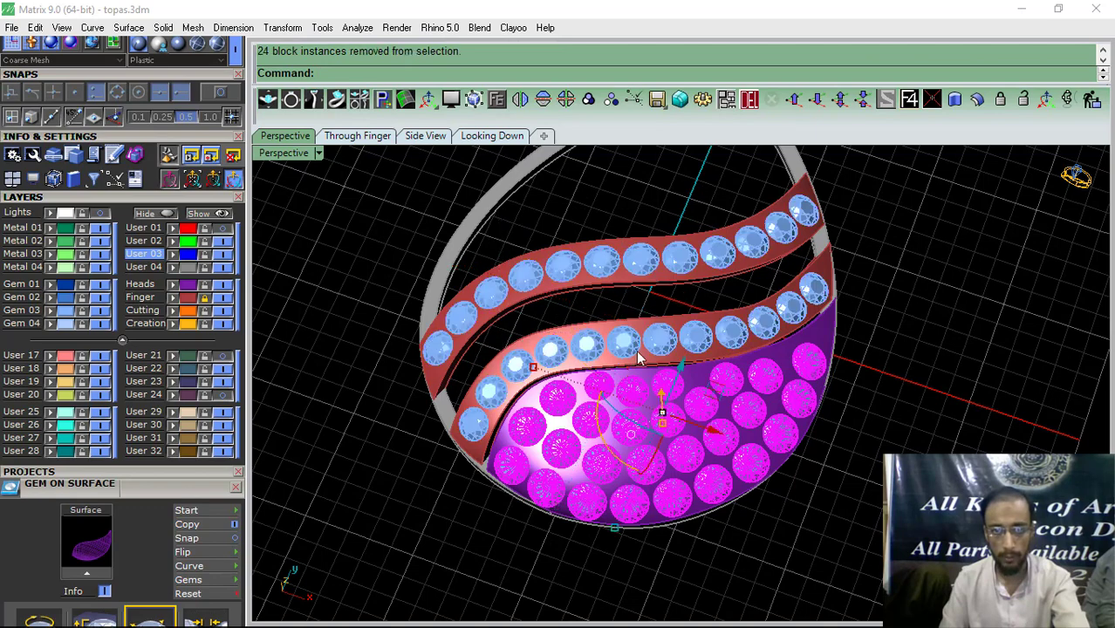
pyautogui.click(611, 100)
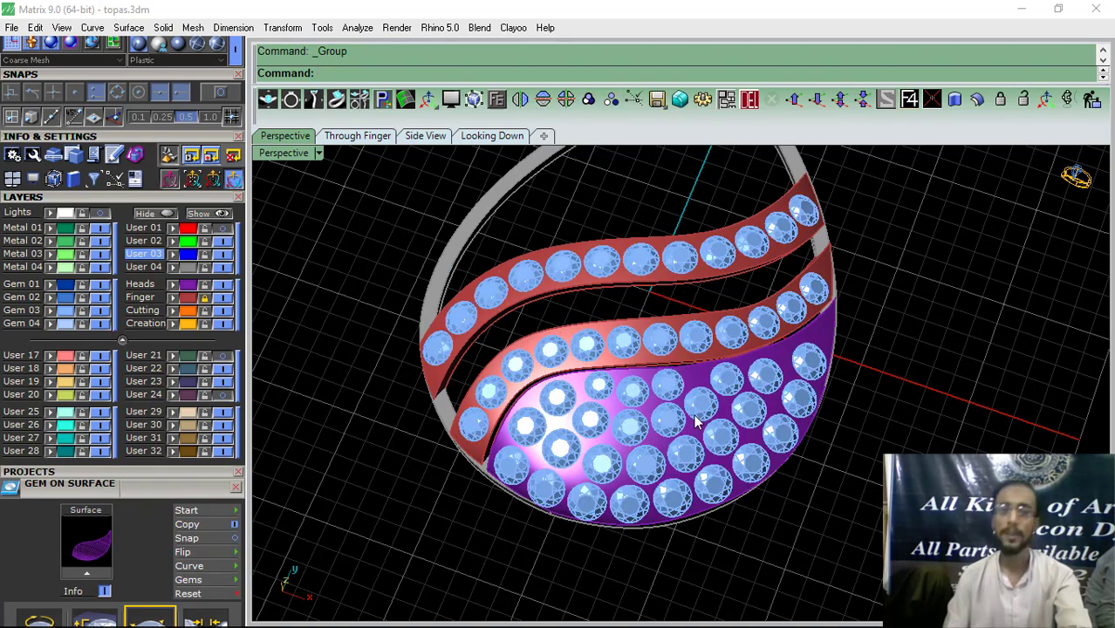
# Step: Create cutters for the grouped gems with Gem Cutter, opening the cutter styles library and closing it again
pyautogui.click(698, 452)
pyautogui.click(484, 100)
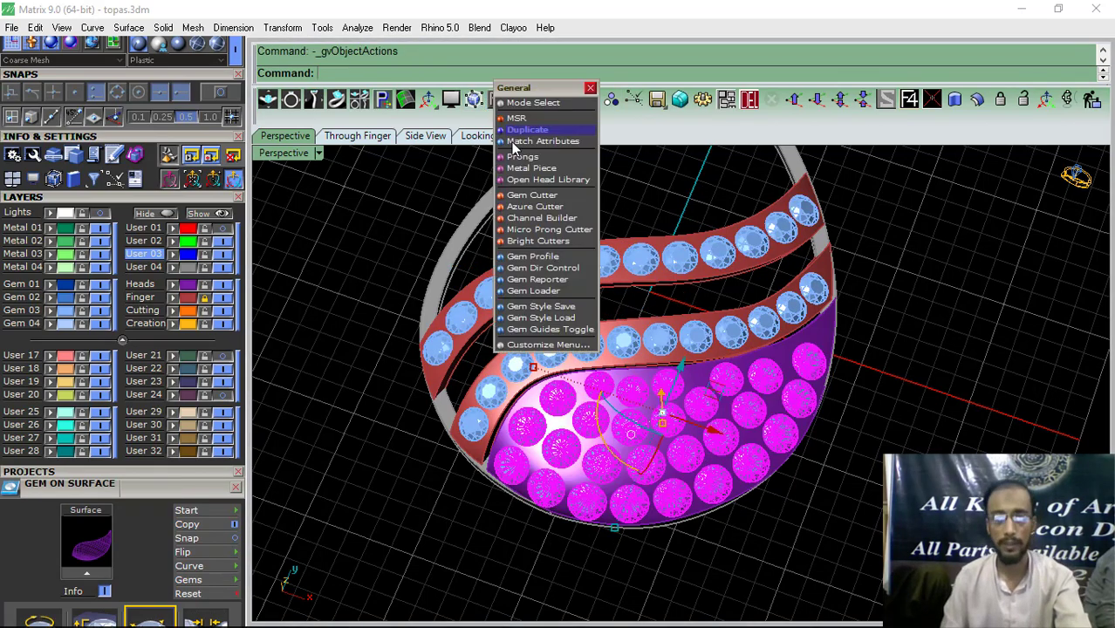
pyautogui.click(528, 206)
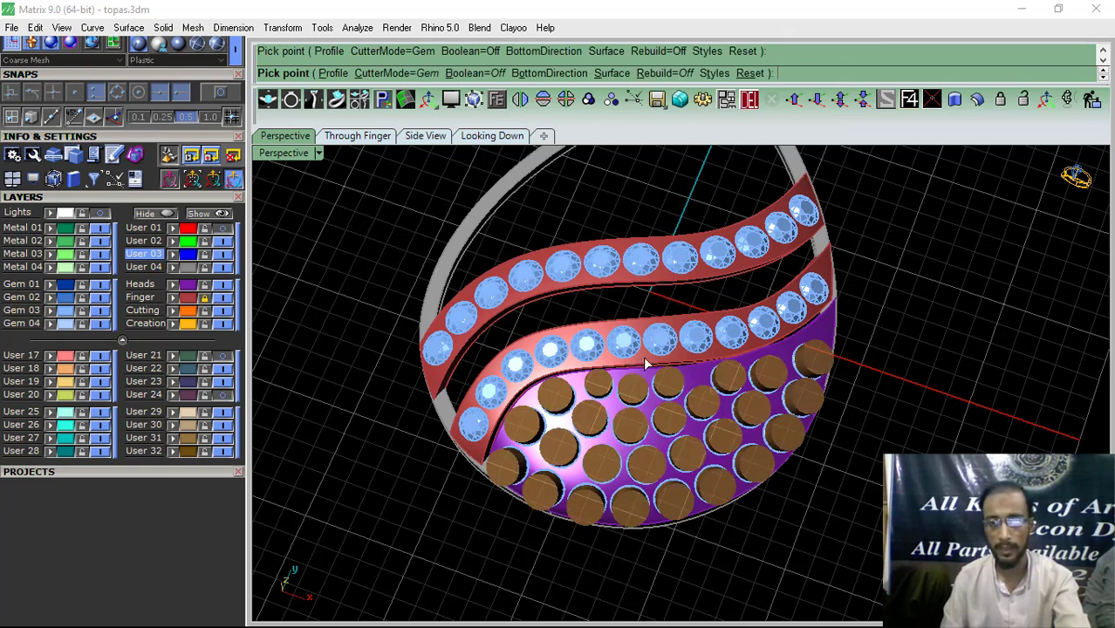
pyautogui.click(714, 72)
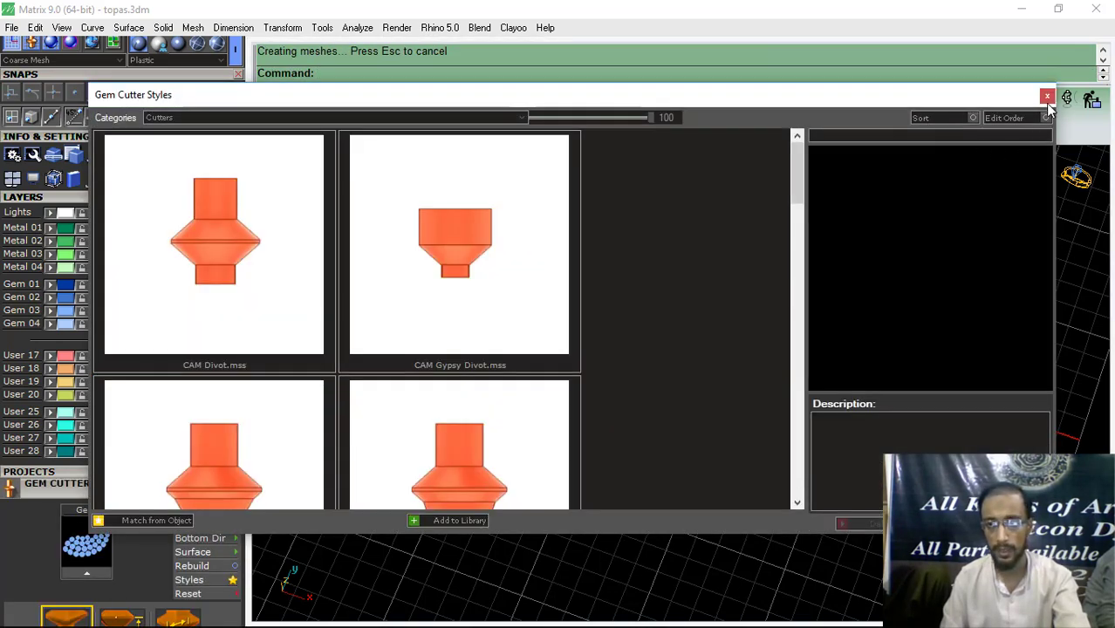
pyautogui.click(1047, 96)
# Step: Subtract the gem cutters from the purple polysurface with Boolean Difference, closing the Gem Cutter builder beforehand
pyautogui.scroll(6, 795, 359)
pyautogui.click(775, 348)
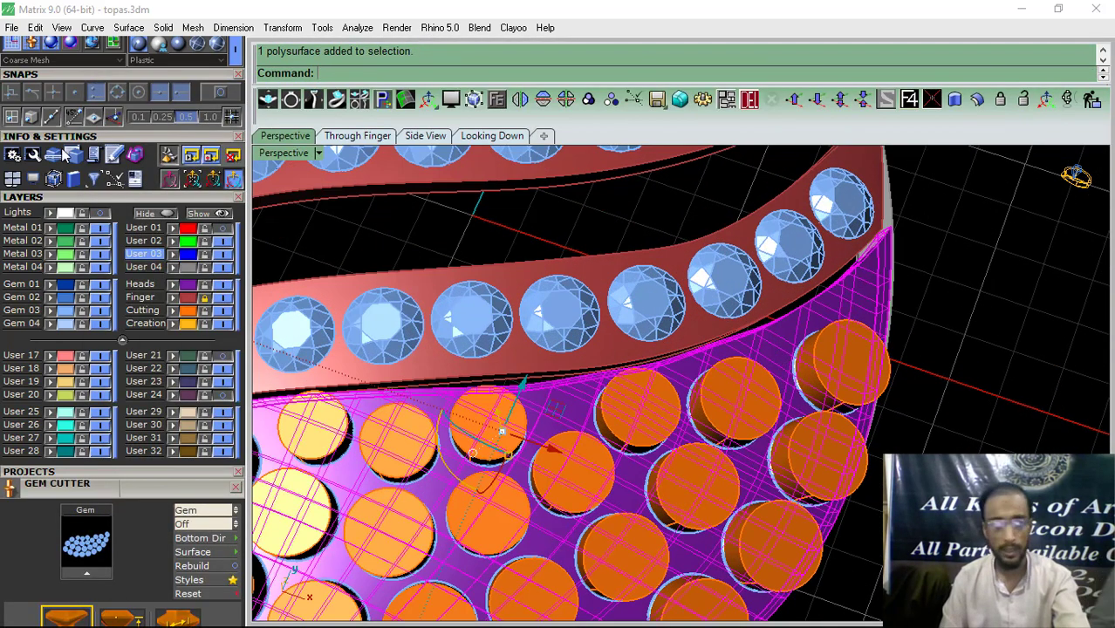
pyautogui.click(76, 197)
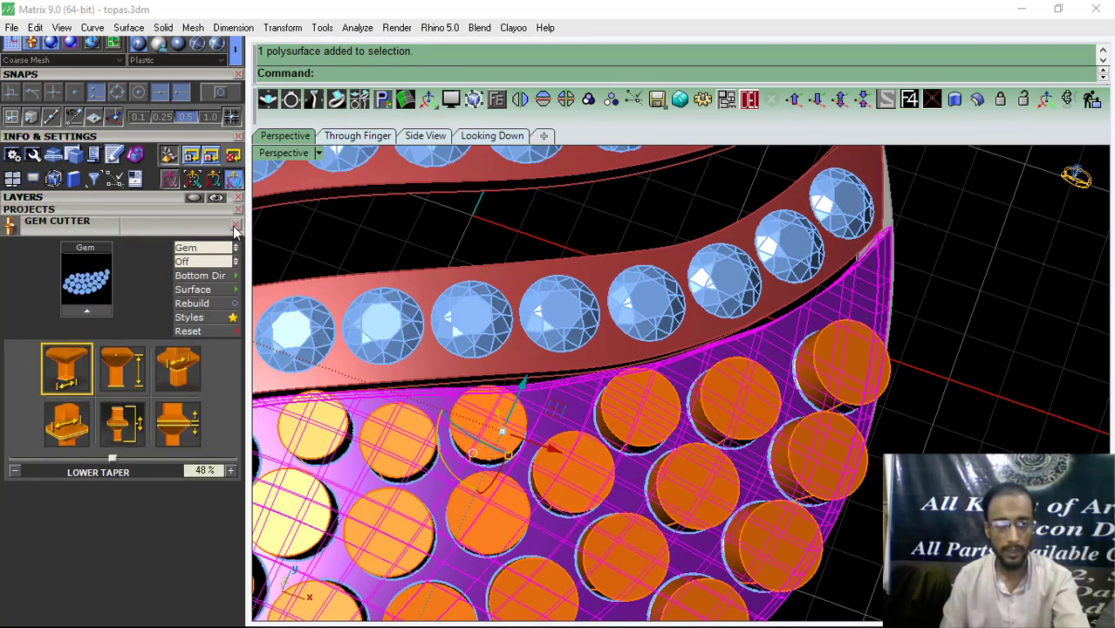
pyautogui.click(236, 227)
pyautogui.moveTo(54, 349); pyautogui.dragTo(52, 502)
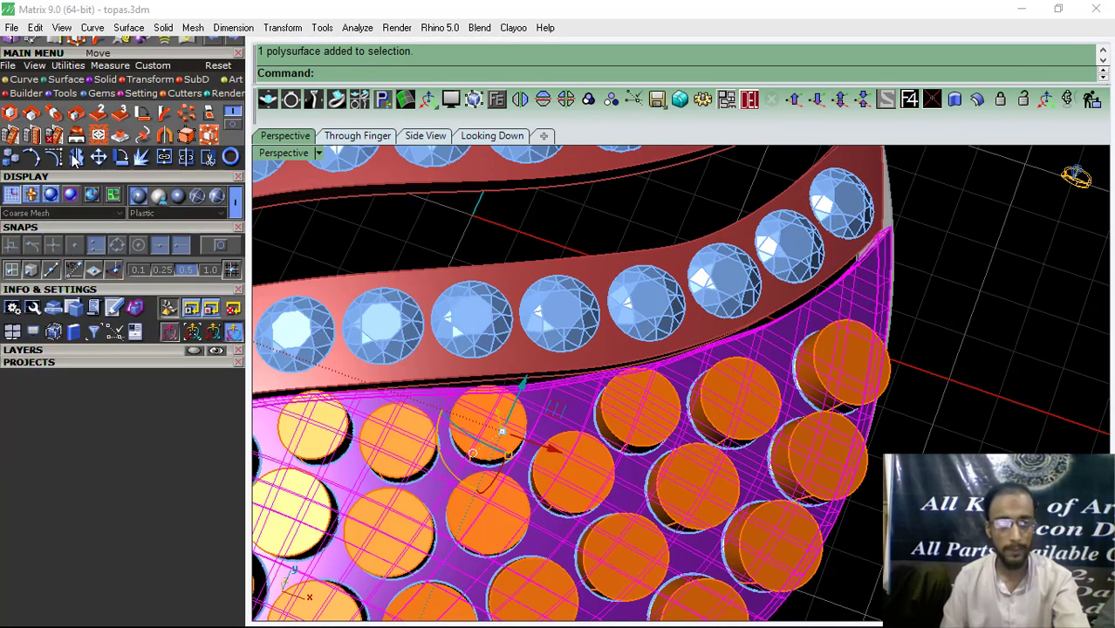
pyautogui.click(140, 43)
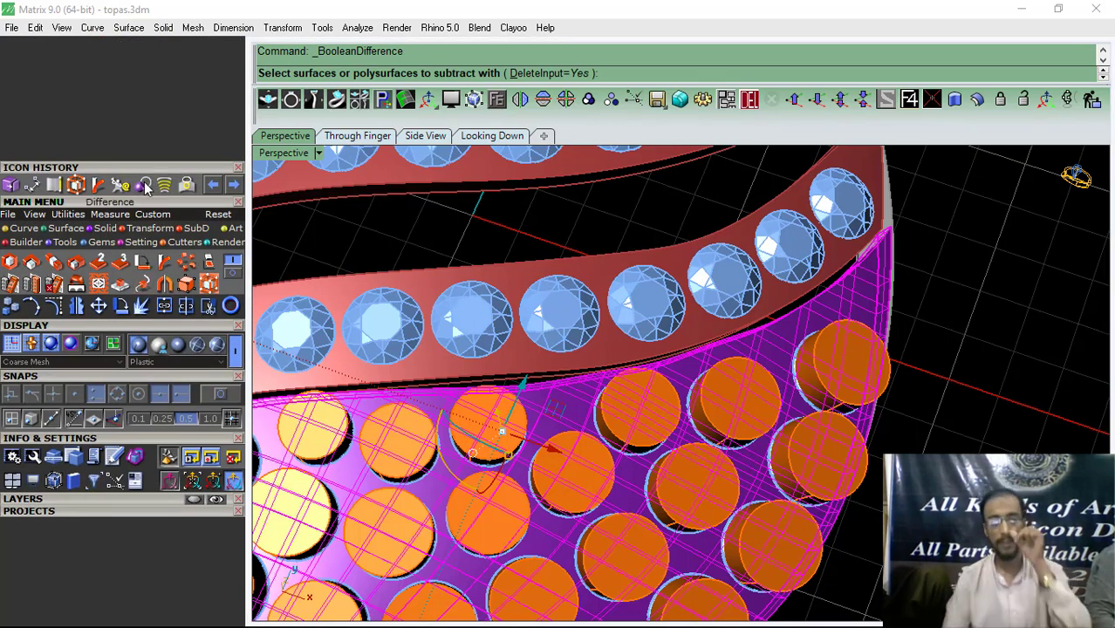
pyautogui.click(645, 417)
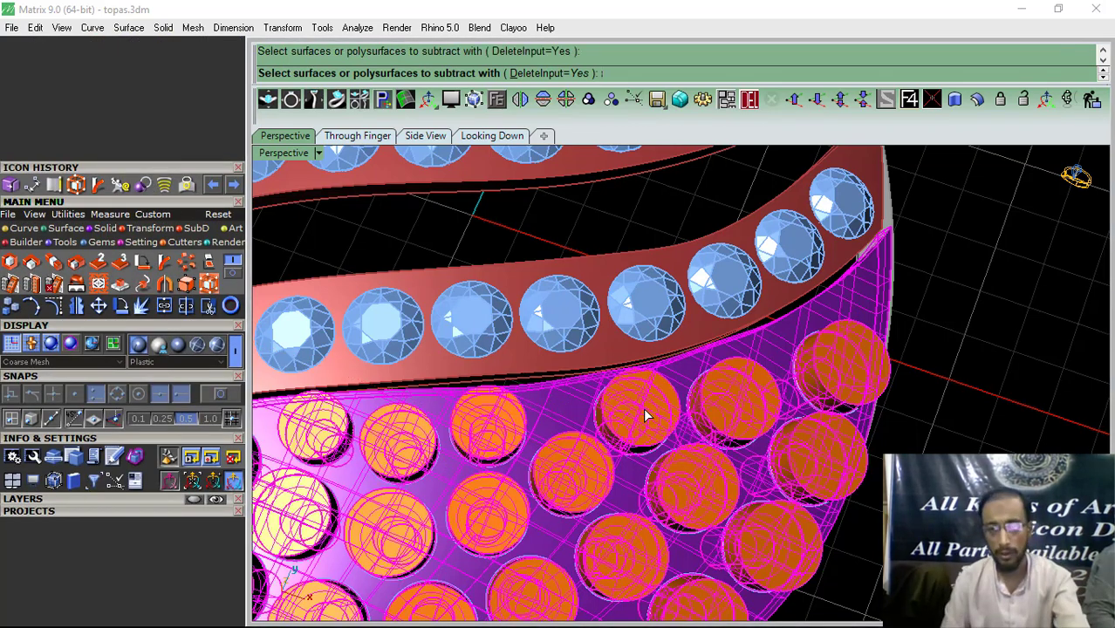
pyautogui.press('Return')
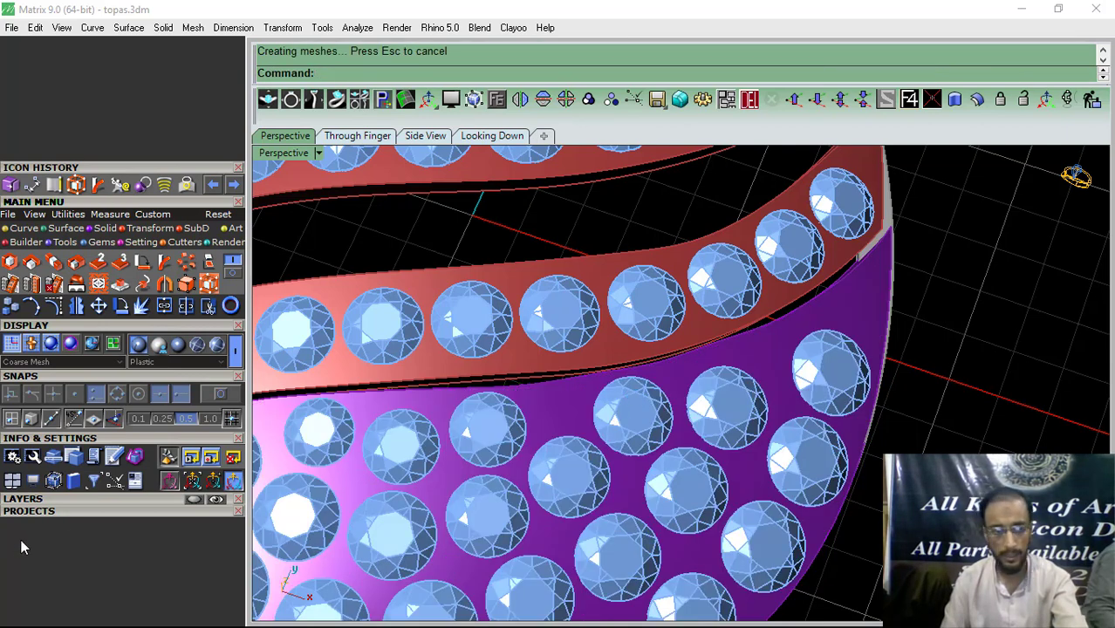
# Step: Inspect the cut seats in the purple surface by hiding the Gem 03 layer and showing it again
pyautogui.click(72, 500)
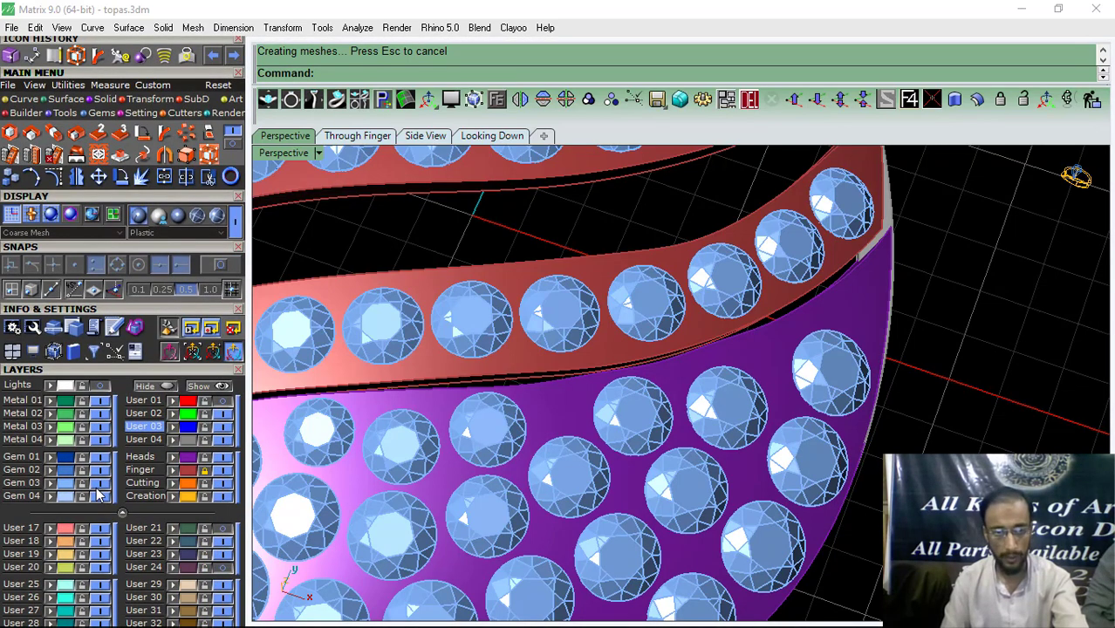
pyautogui.click(99, 484)
pyautogui.scroll(-6, 804, 298)
pyautogui.moveTo(703, 342); pyautogui.dragTo(714, 401, button='right')
pyautogui.click(100, 484)
pyautogui.moveTo(505, 468); pyautogui.dragTo(610, 449, button='right')
pyautogui.scroll(8, 570, 430)
# Step: Run Prong on Surface on the purple polysurface with prong diameter 0.55 mm, drop 0.15 mm and height 0.75 mm
pyautogui.click(524, 392)
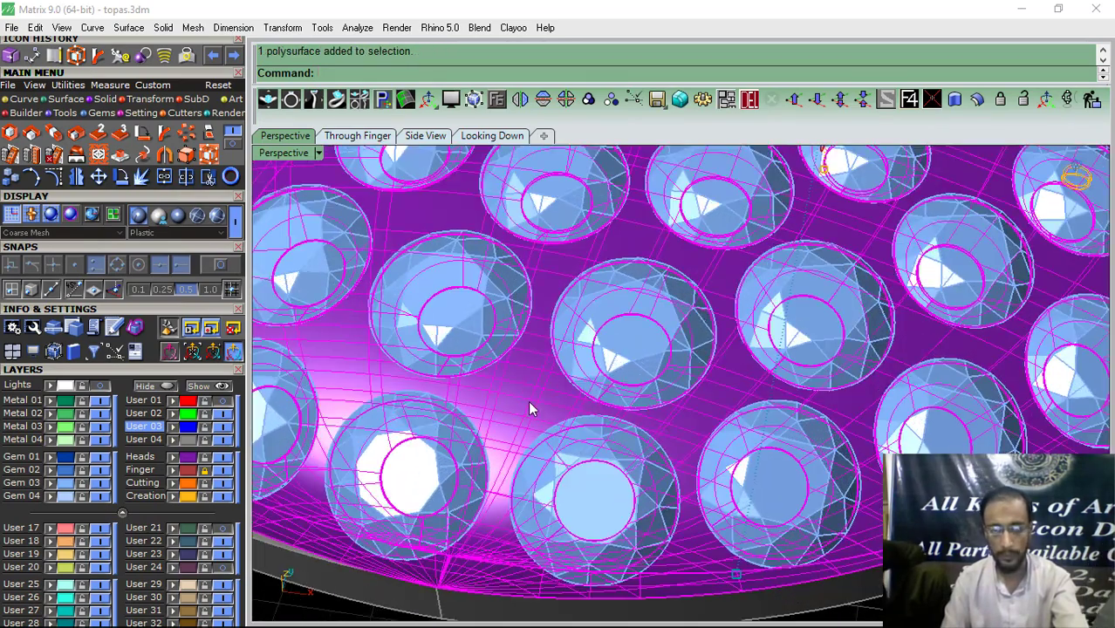
pyautogui.scroll(-5, 532, 409)
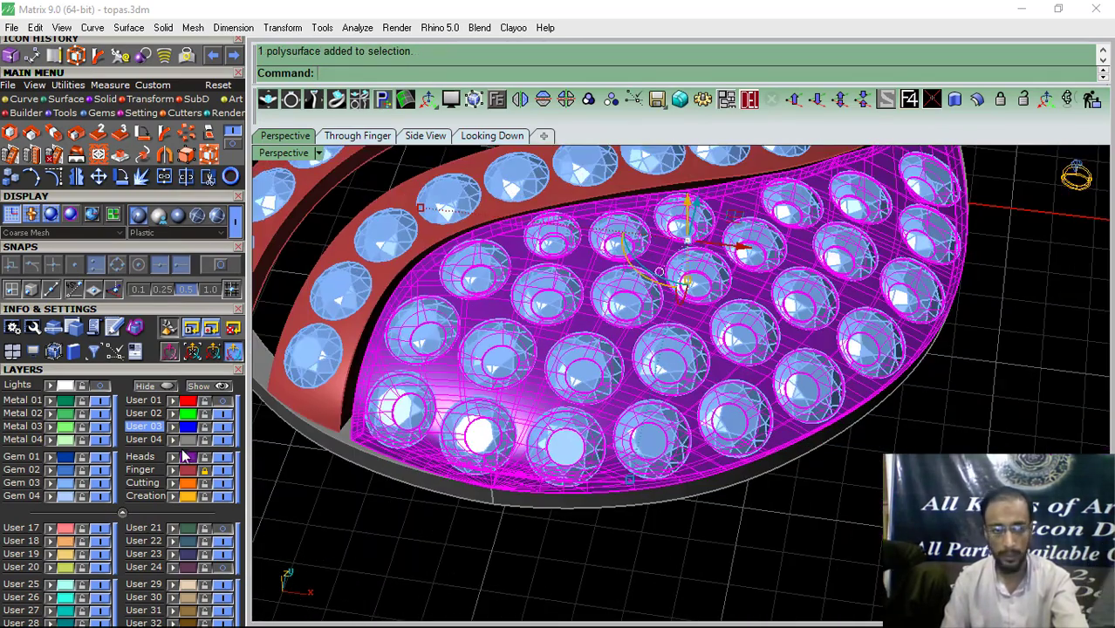
pyautogui.click(497, 99)
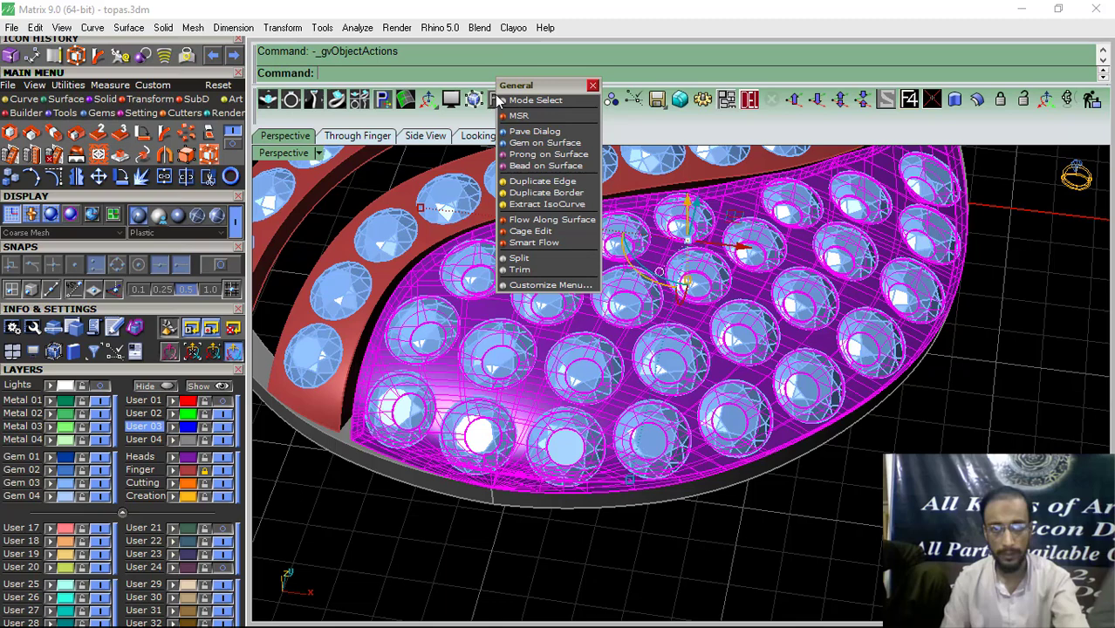
pyautogui.click(532, 154)
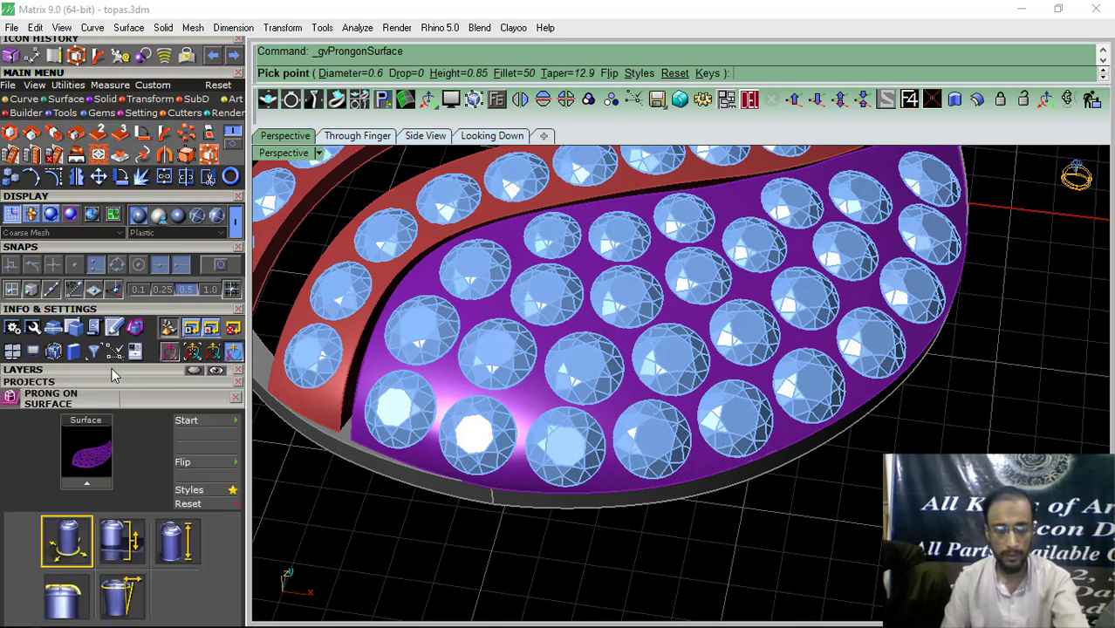
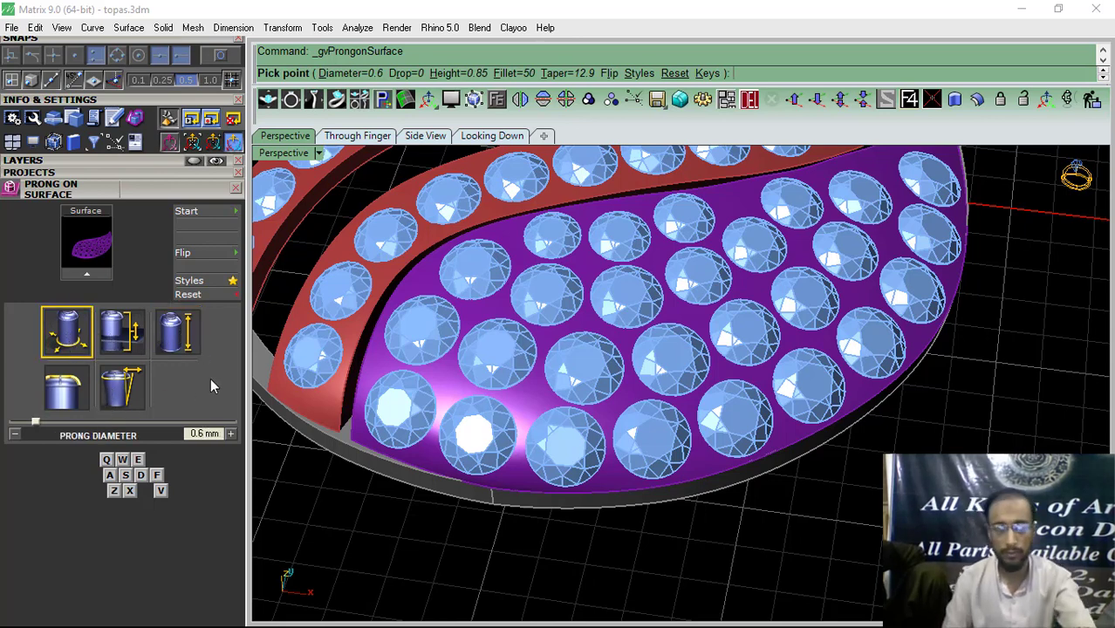
pyautogui.click(15, 434)
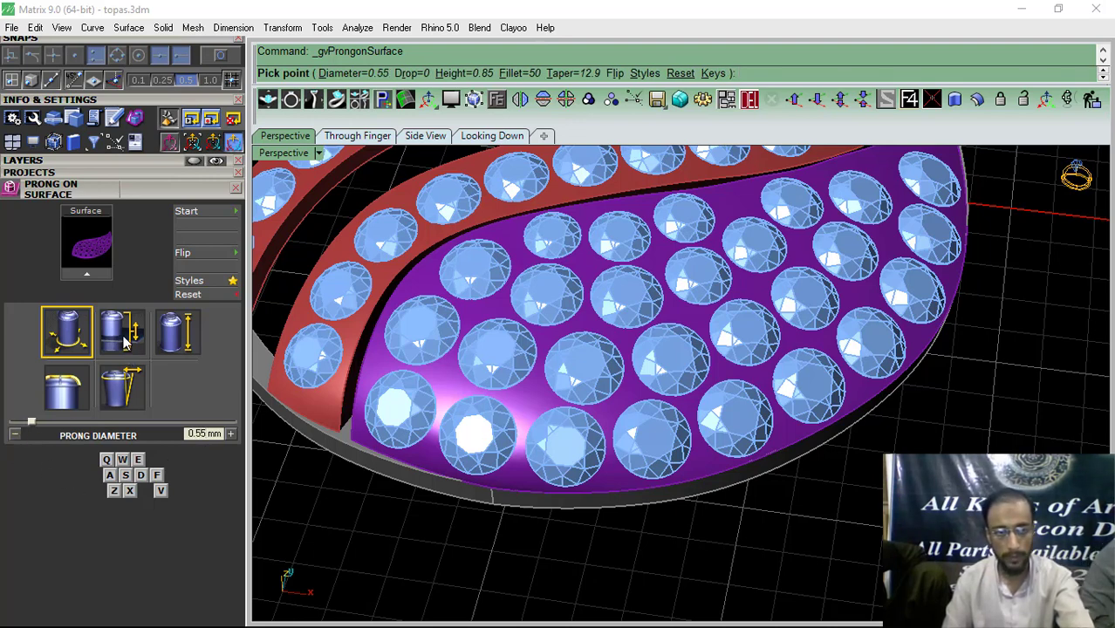
pyautogui.click(231, 434)
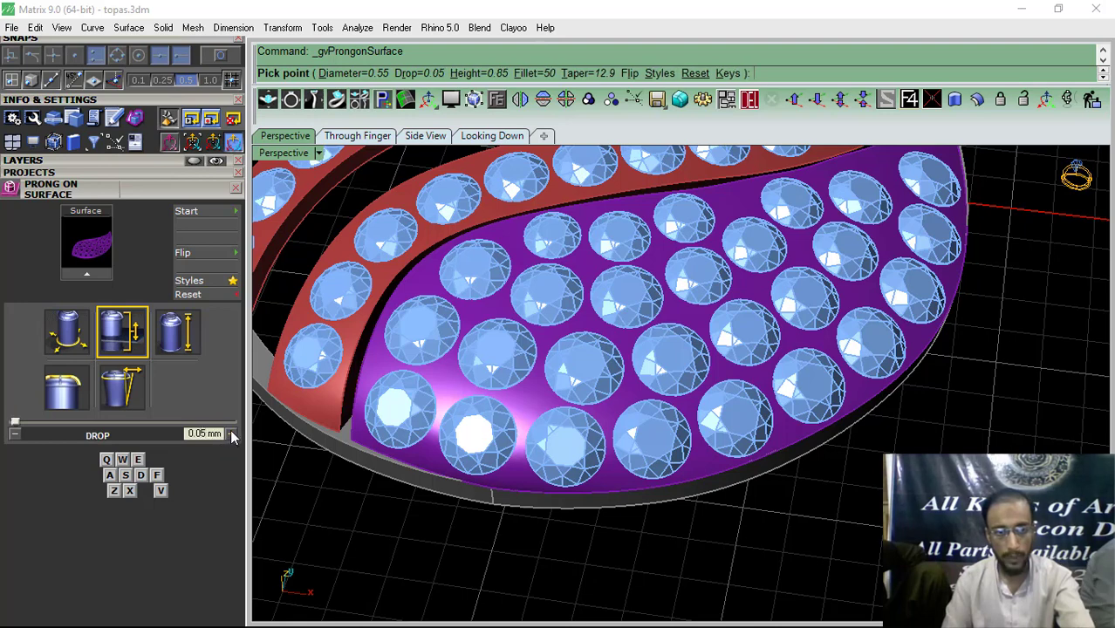
pyautogui.click(231, 434)
pyautogui.click(232, 434)
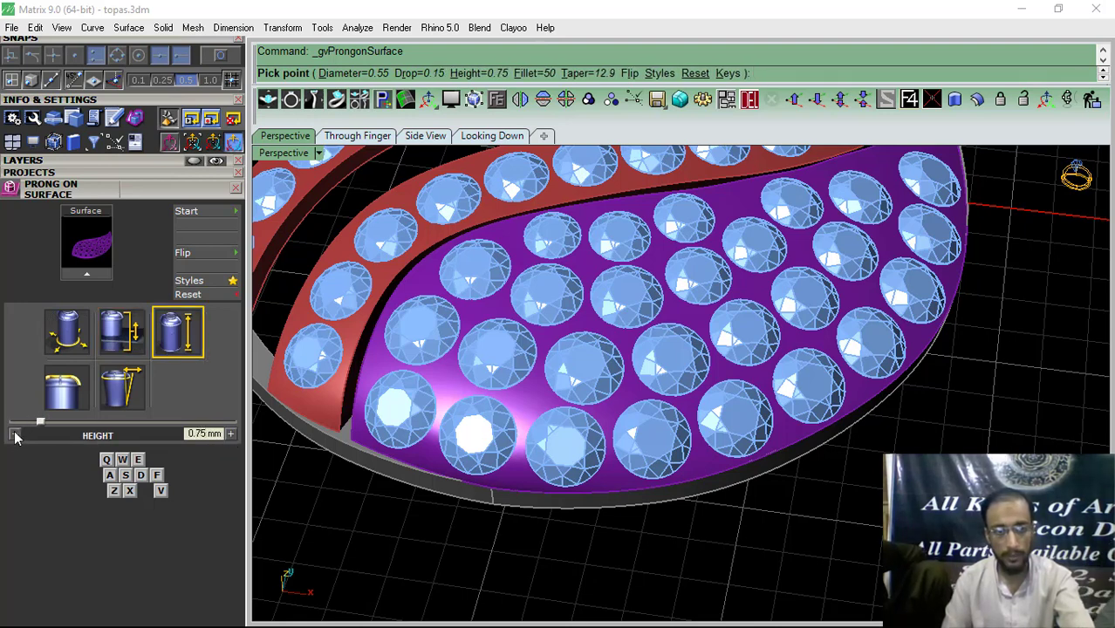
# Step: Flip the prong direction and place prongs in the first two gaps between gems along the purple surface's outer edge
pyautogui.moveTo(466, 393); pyautogui.dragTo(489, 450, button='right')
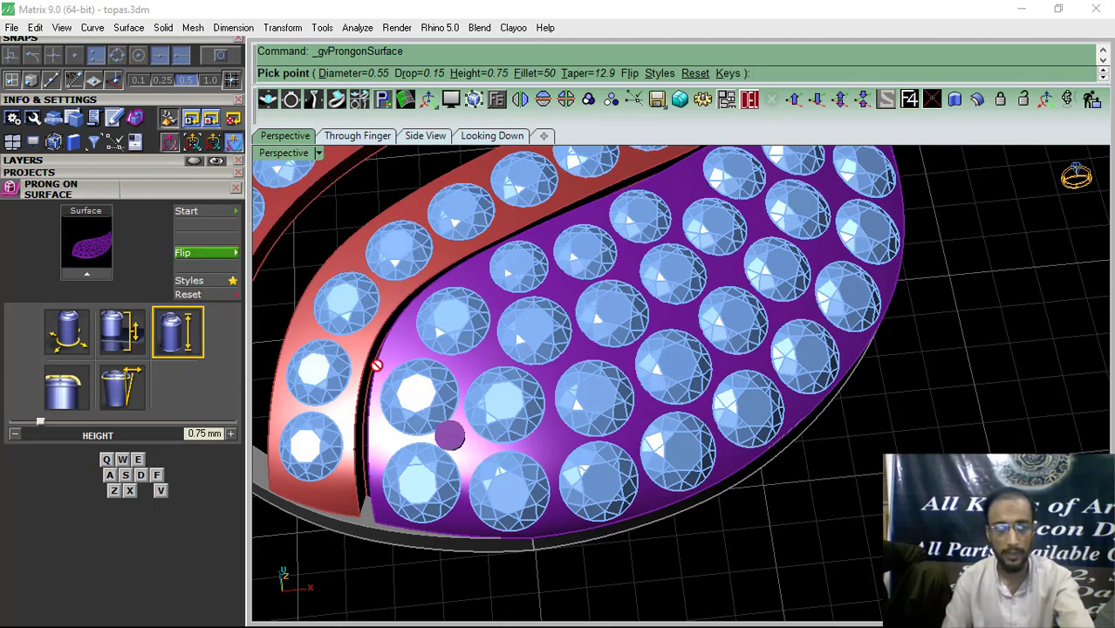
pyautogui.scroll(3, 534, 436)
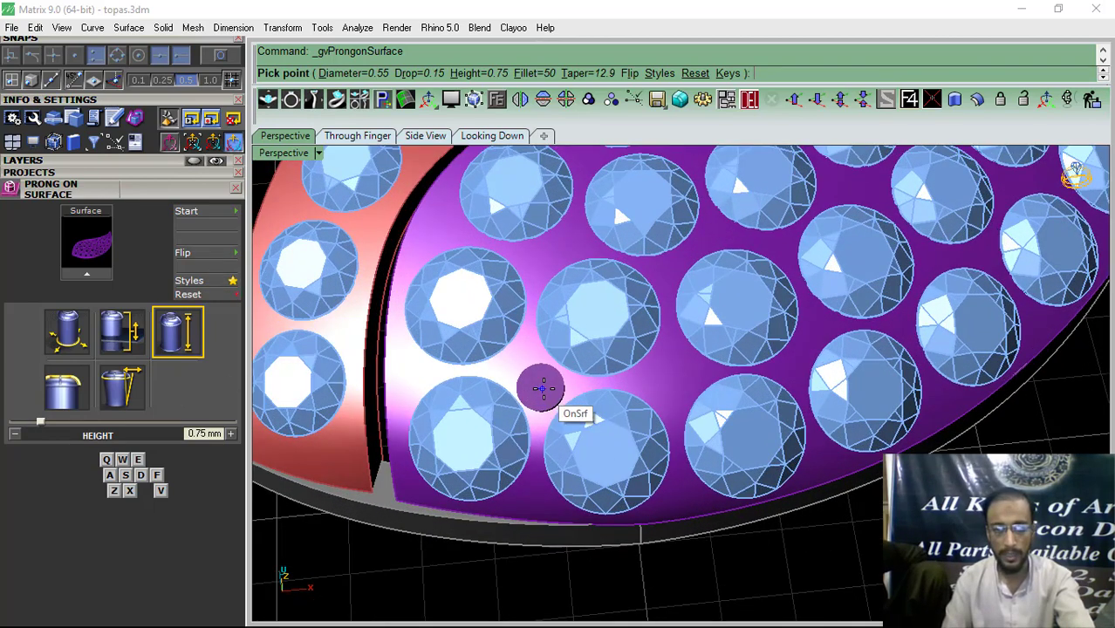
pyautogui.click(186, 254)
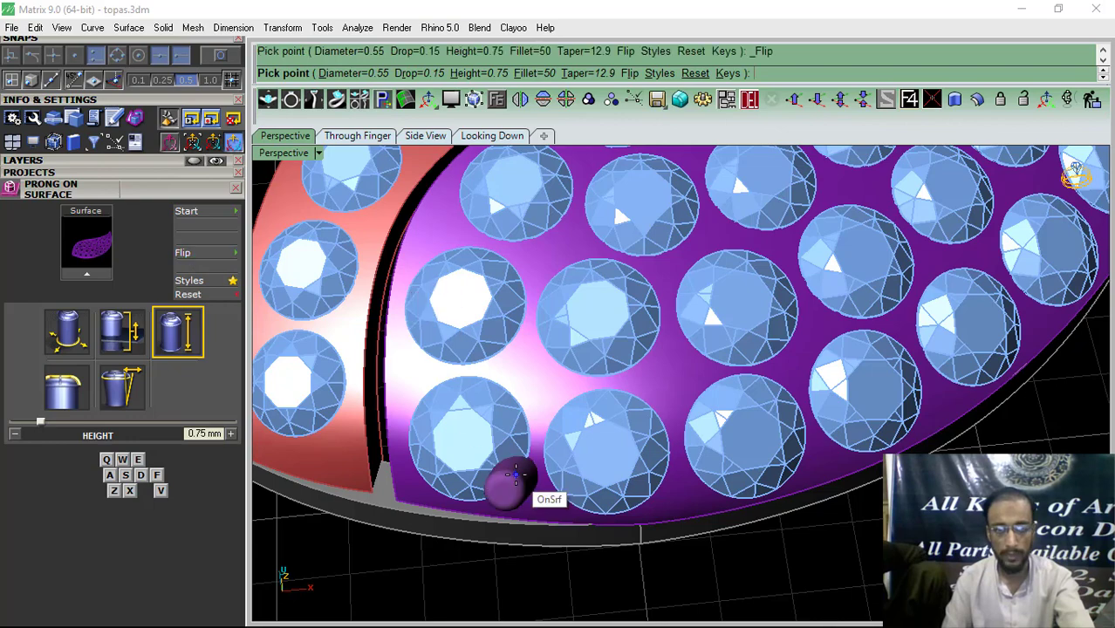
pyautogui.scroll(3, 550, 524)
pyautogui.scroll(2, 554, 476)
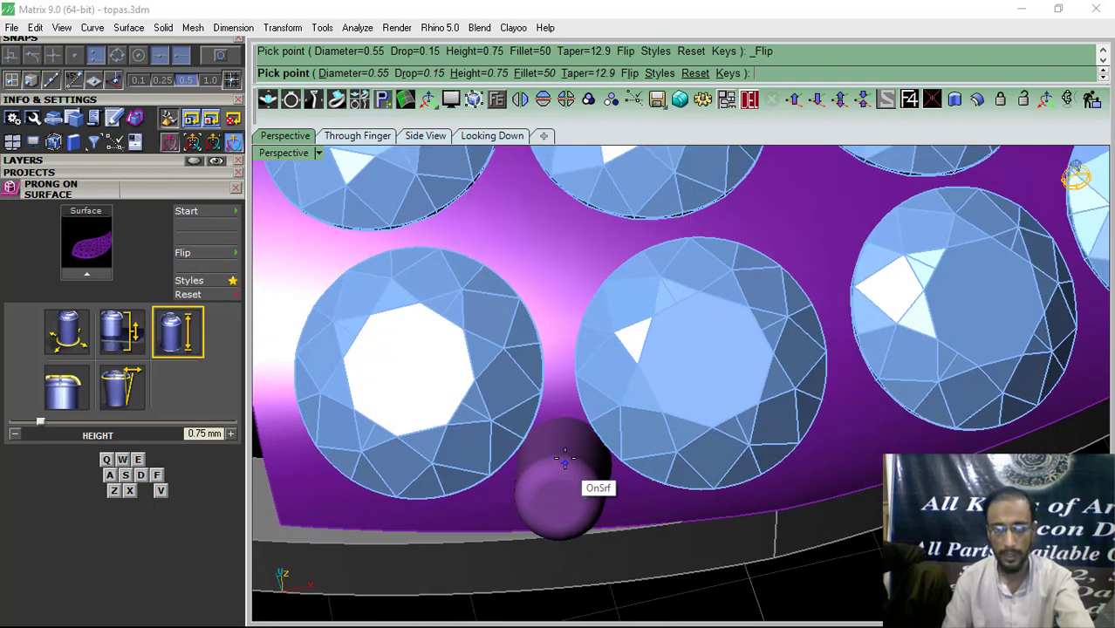
pyautogui.click(563, 448)
pyautogui.scroll(-4, 641, 435)
pyautogui.moveTo(713, 456); pyautogui.dragTo(690, 441, button='right')
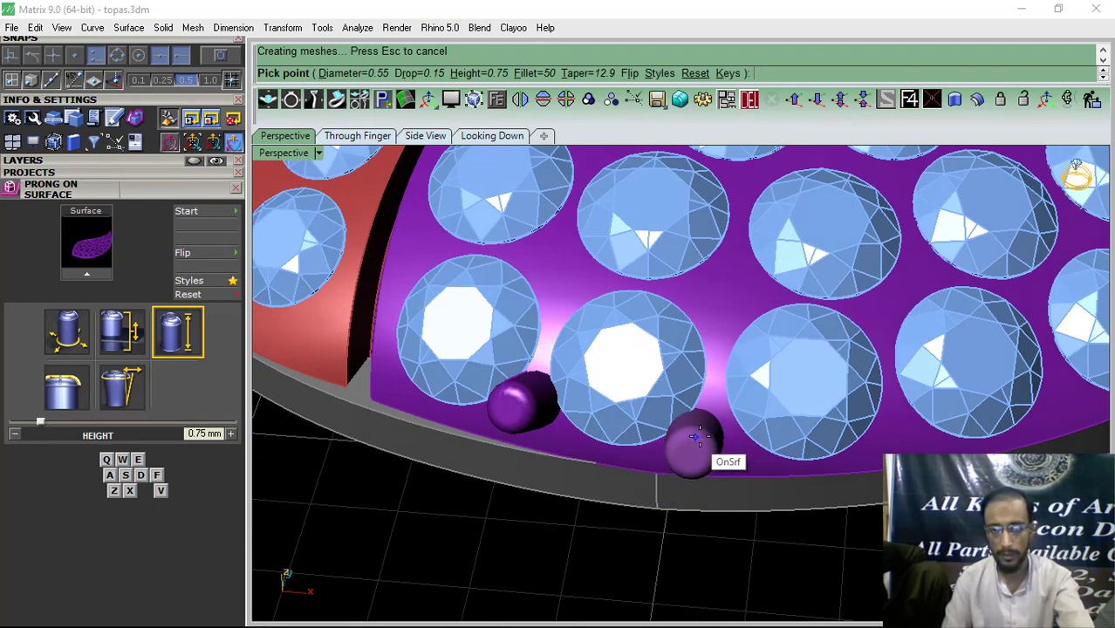
pyautogui.scroll(1, 692, 439)
pyautogui.click(715, 429)
# Step: Place one prong at the purple surface's outer corner and one beside the groove, between the first gems of the two outer rows
pyautogui.scroll(-4, 606, 428)
pyautogui.moveTo(589, 447); pyautogui.dragTo(553, 457, button='right')
pyautogui.scroll(3, 554, 457)
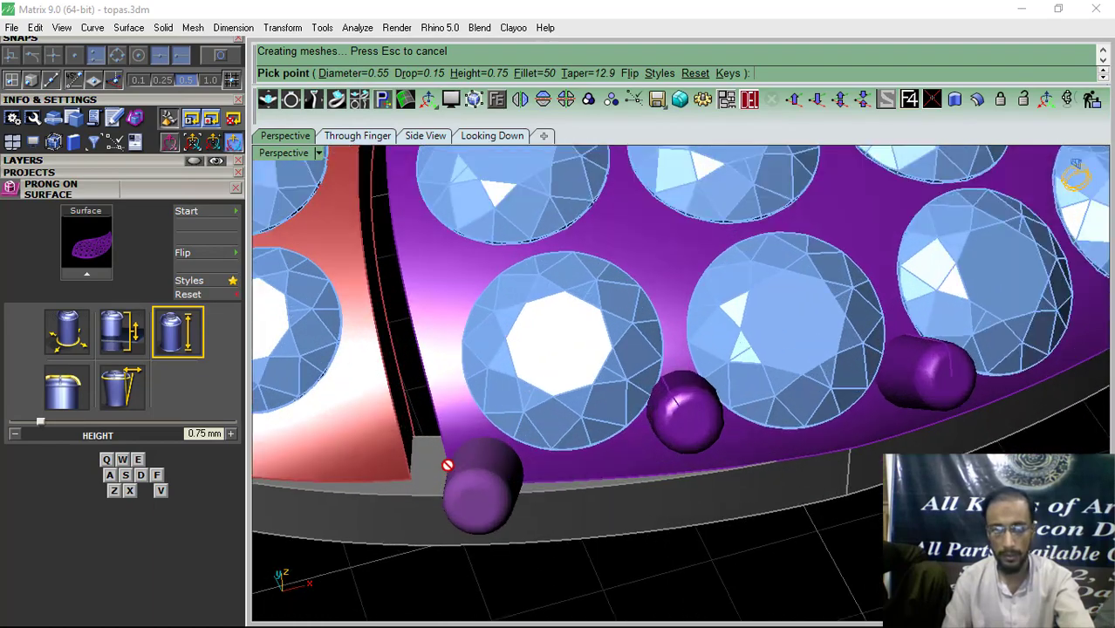
pyautogui.moveTo(568, 408); pyautogui.dragTo(481, 403, button='right')
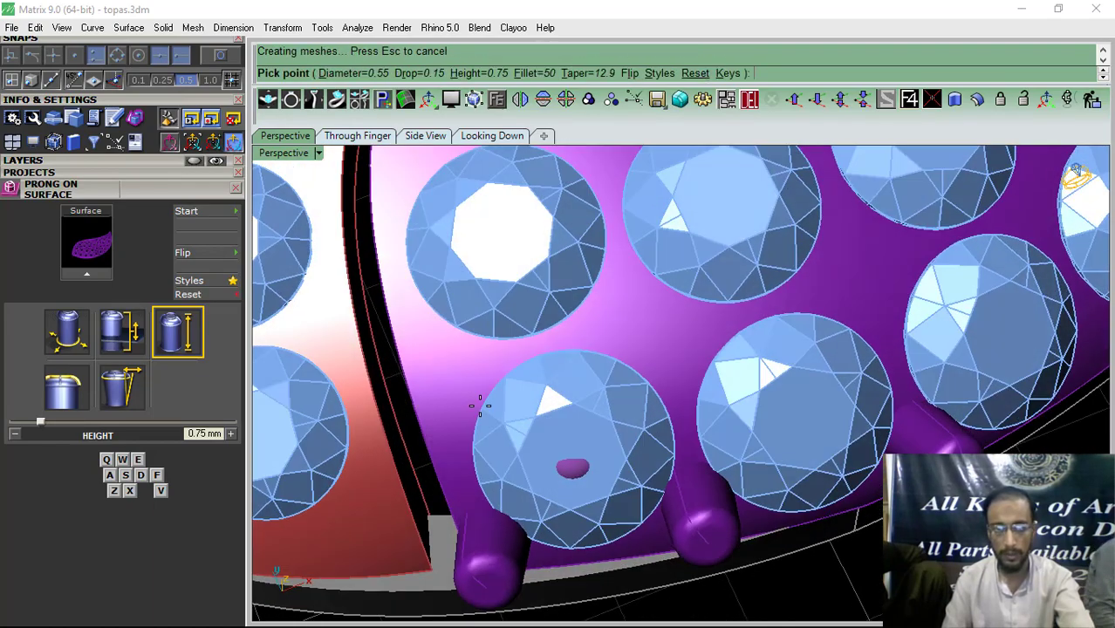
pyautogui.click(467, 364)
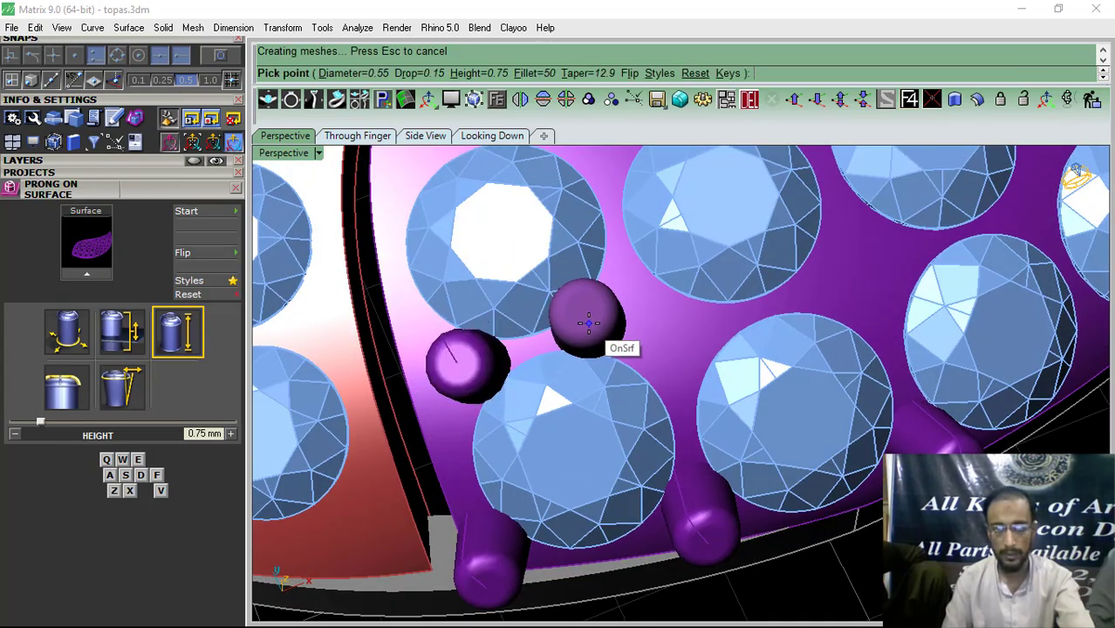
# Step: Place two pairs of prongs in the space between the first two gems of the outermost row and the neighbouring row
pyautogui.click(590, 321)
pyautogui.click(624, 249)
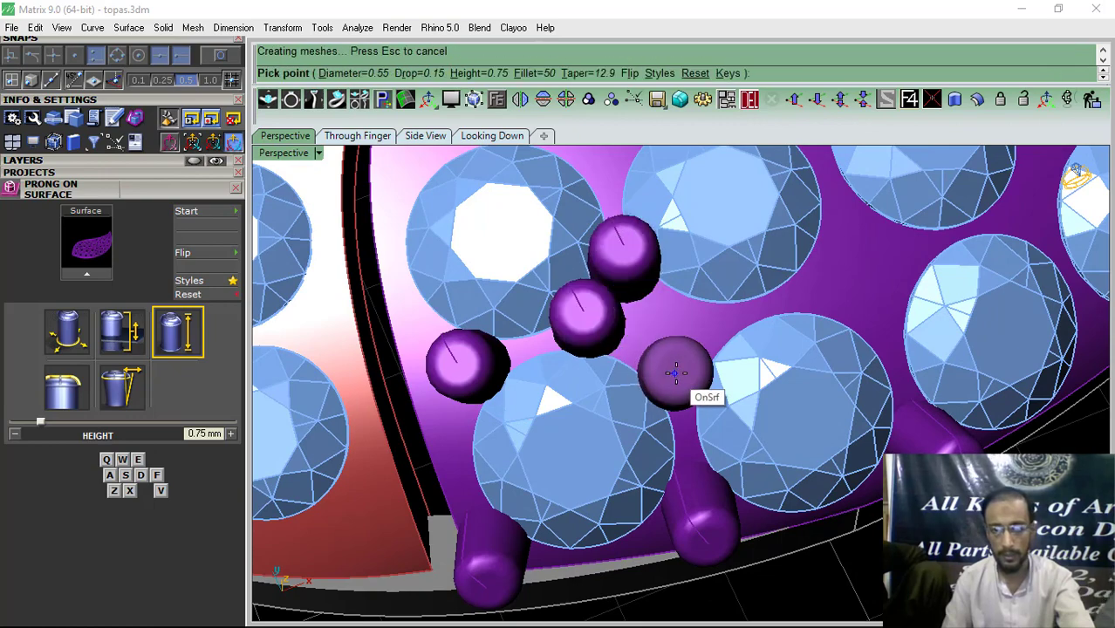
pyautogui.click(677, 371)
pyautogui.click(701, 311)
# Step: Place prongs in the next gaps between gems along the purple surface's outer edge, starting after the third gem
pyautogui.scroll(-4, 553, 414)
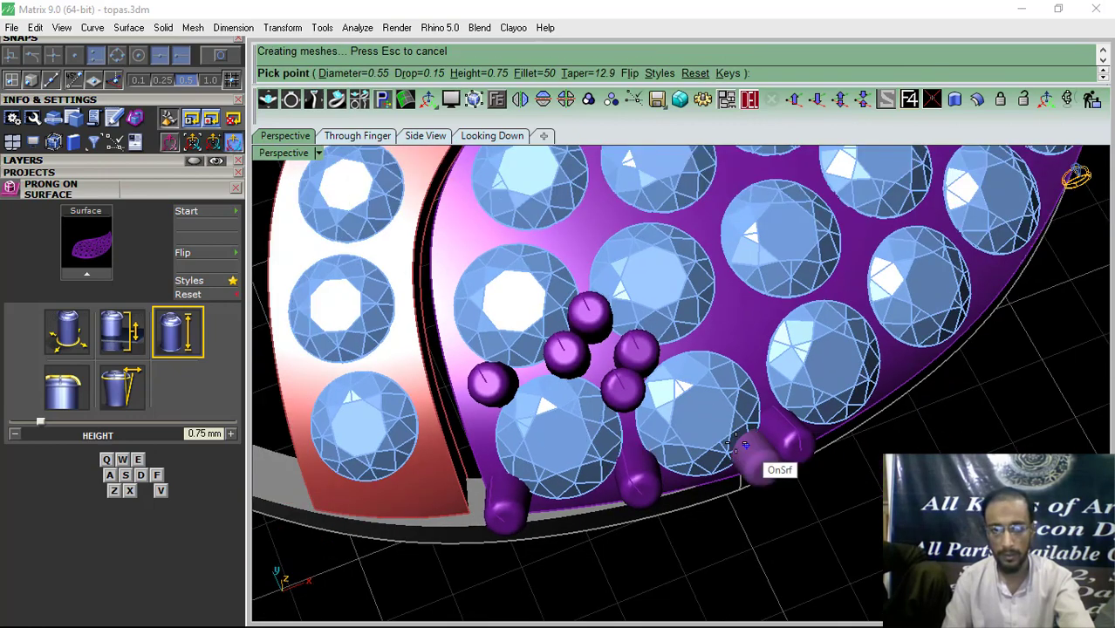
pyautogui.moveTo(754, 445); pyautogui.dragTo(605, 399, button='right')
pyautogui.scroll(4, 809, 432)
pyautogui.click(811, 448)
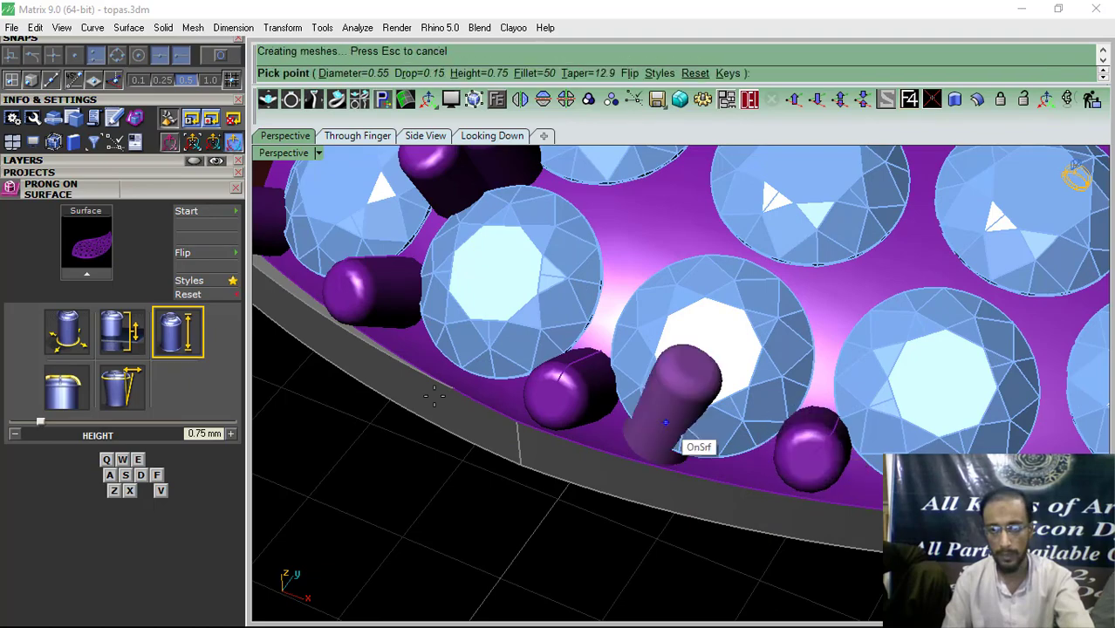
pyautogui.scroll(-7, 445, 397)
pyautogui.scroll(4, 567, 417)
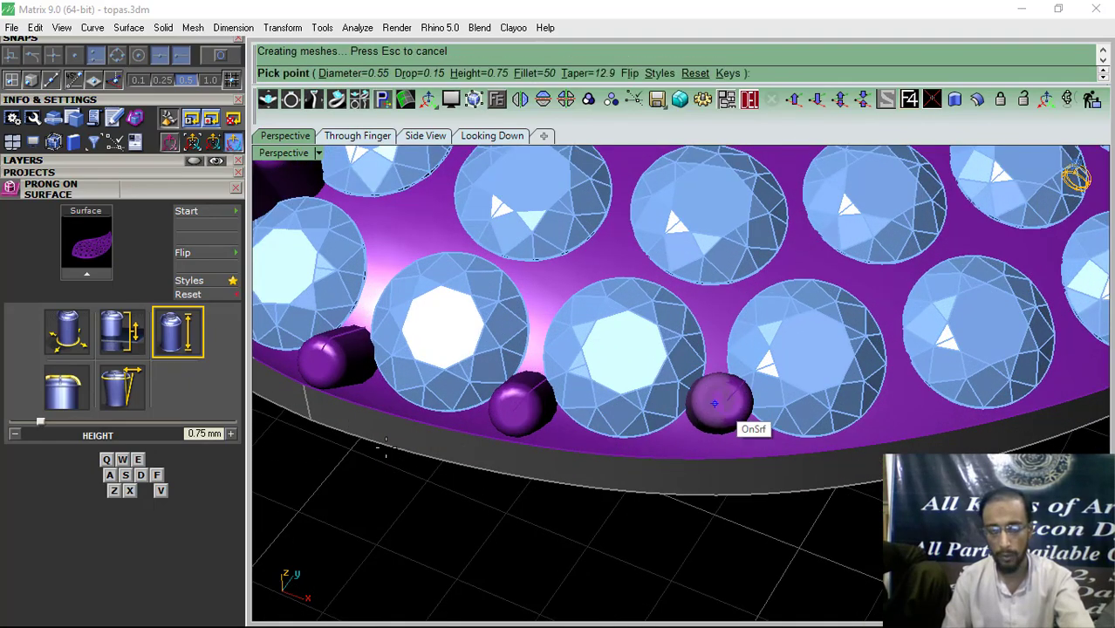
pyautogui.scroll(-4, 715, 403)
pyautogui.scroll(4, 659, 456)
pyautogui.scroll(-4, 633, 408)
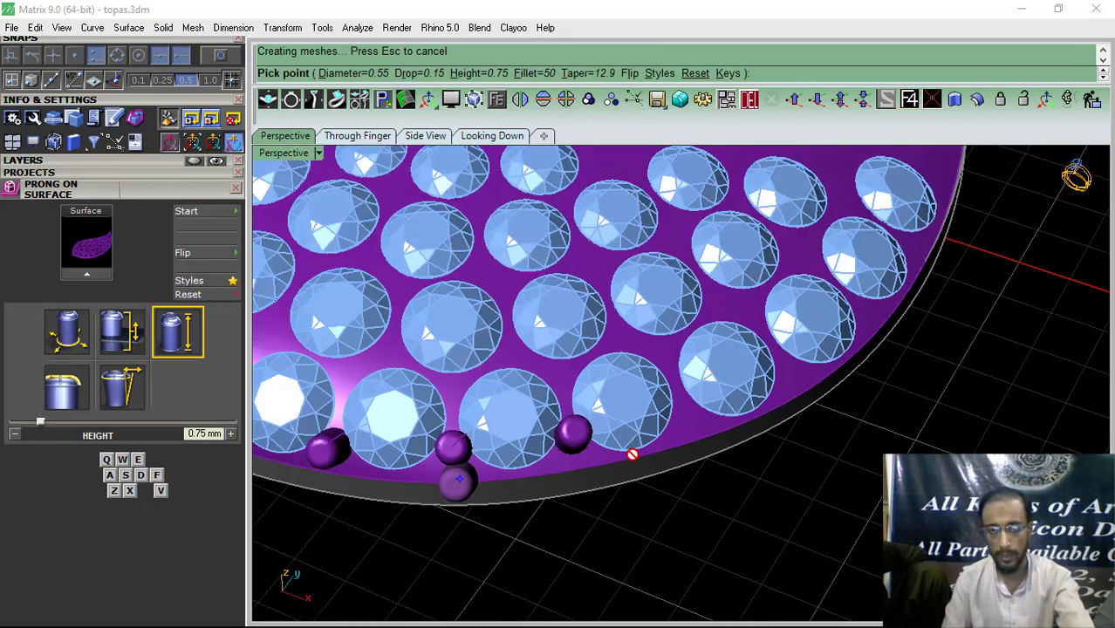
# Step: Place prongs in the remaining gaps between gems along the purple surface's outer edge, plus two beyond the row's last gem
pyautogui.scroll(5, 630, 453)
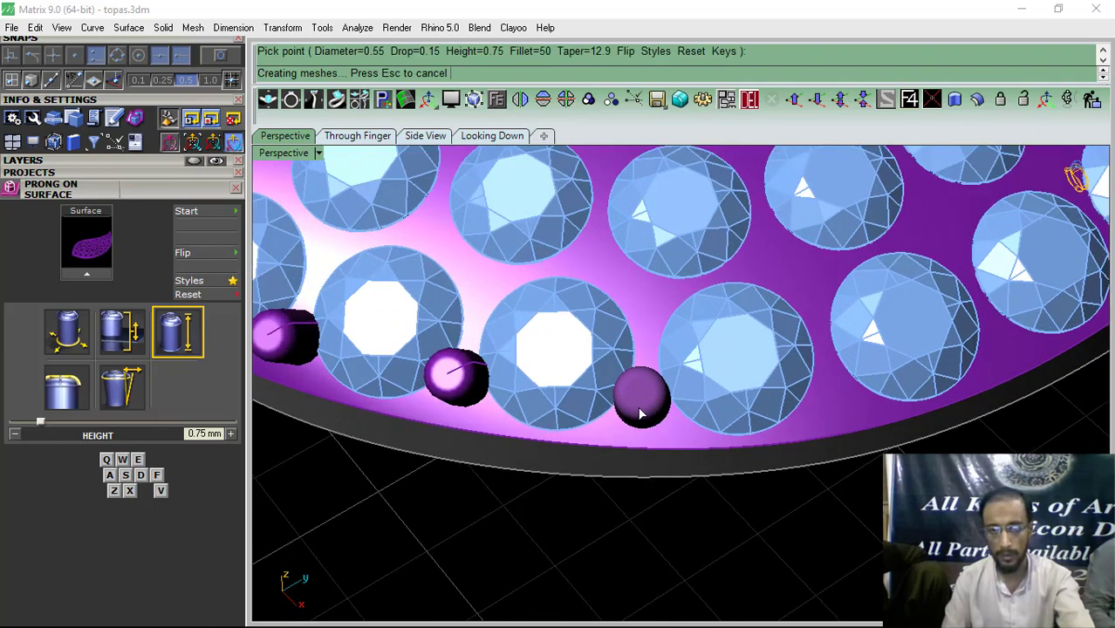
pyautogui.scroll(-4, 637, 393)
pyautogui.scroll(4, 667, 458)
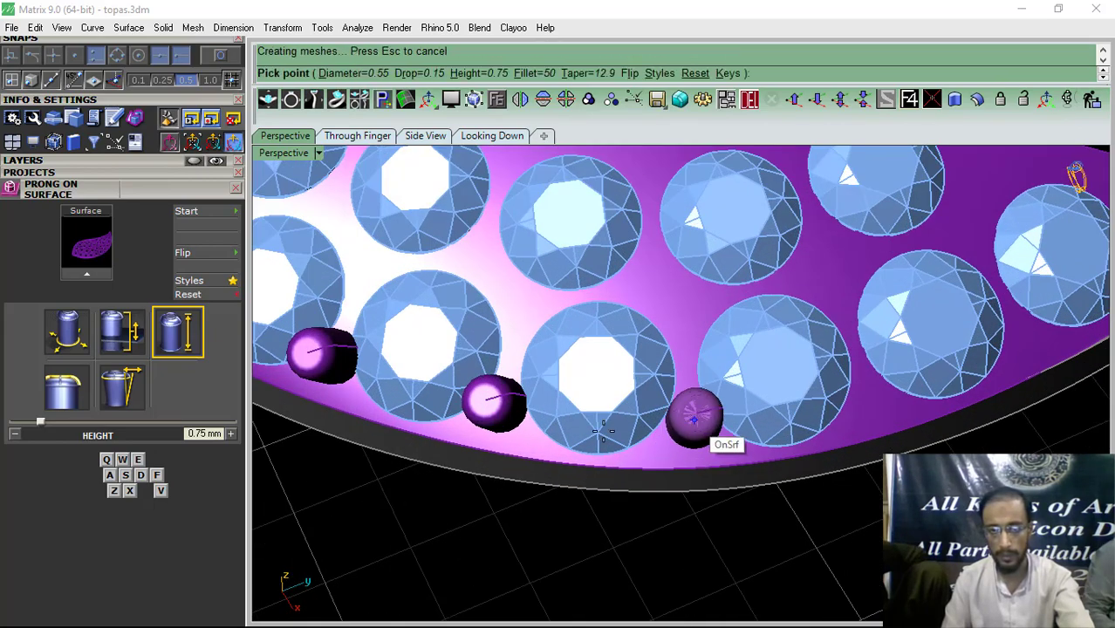
pyautogui.scroll(-4, 602, 429)
pyautogui.scroll(4, 646, 445)
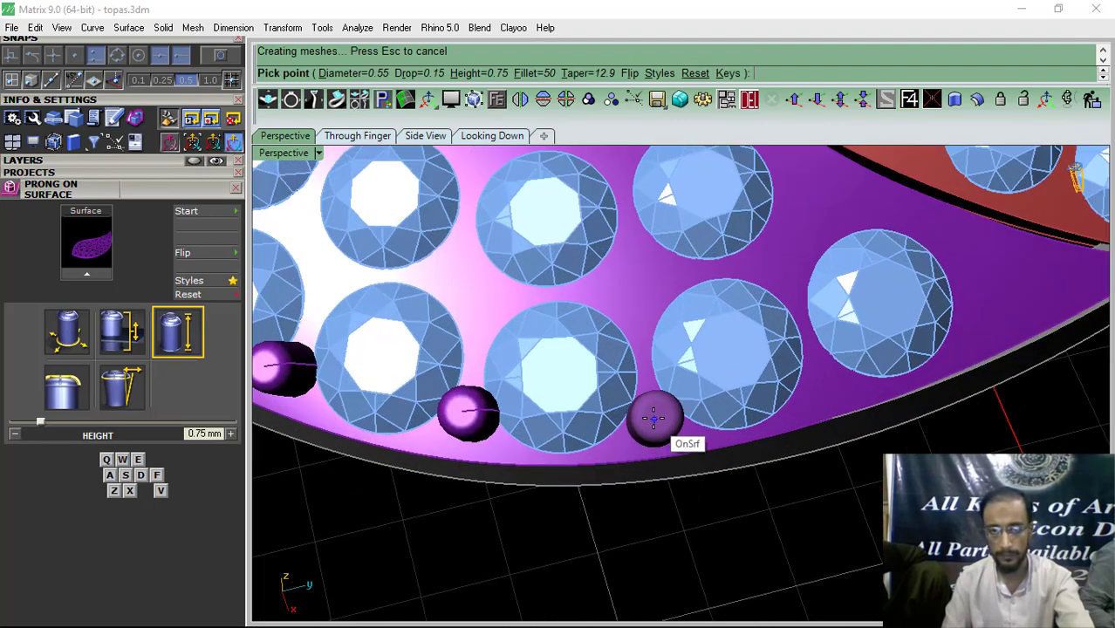
pyautogui.scroll(-4, 654, 420)
pyautogui.scroll(4, 665, 427)
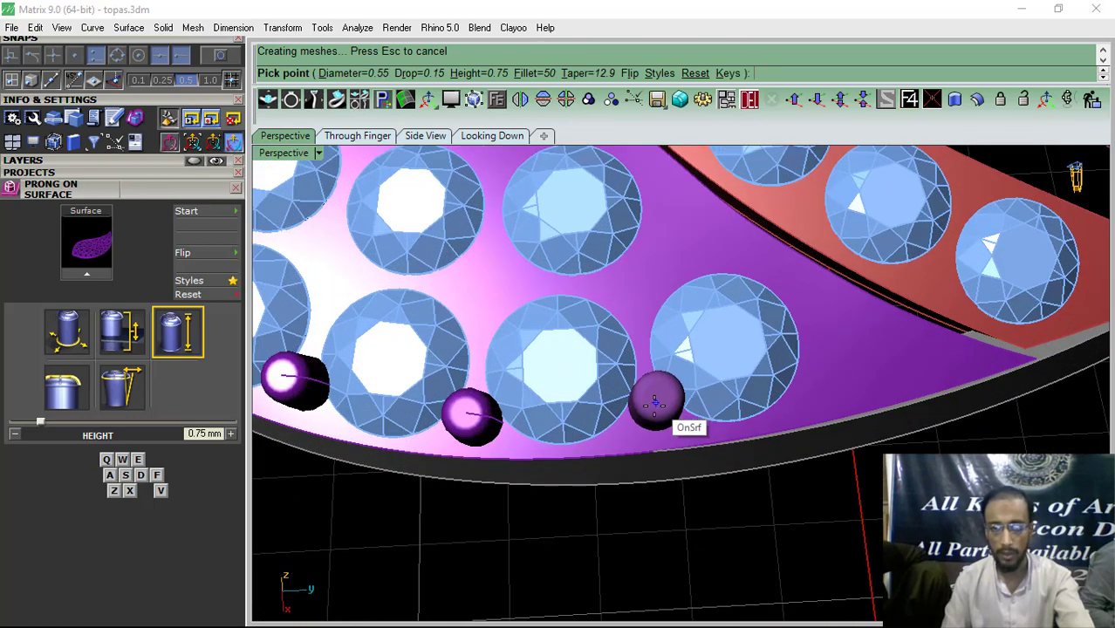
pyautogui.click(654, 403)
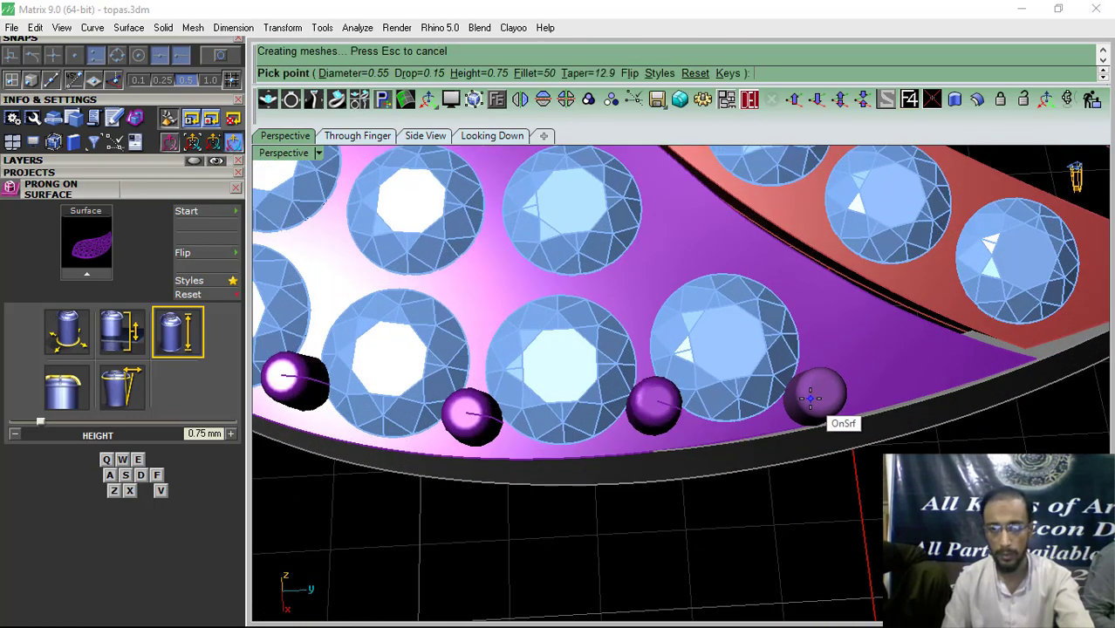
pyautogui.click(815, 305)
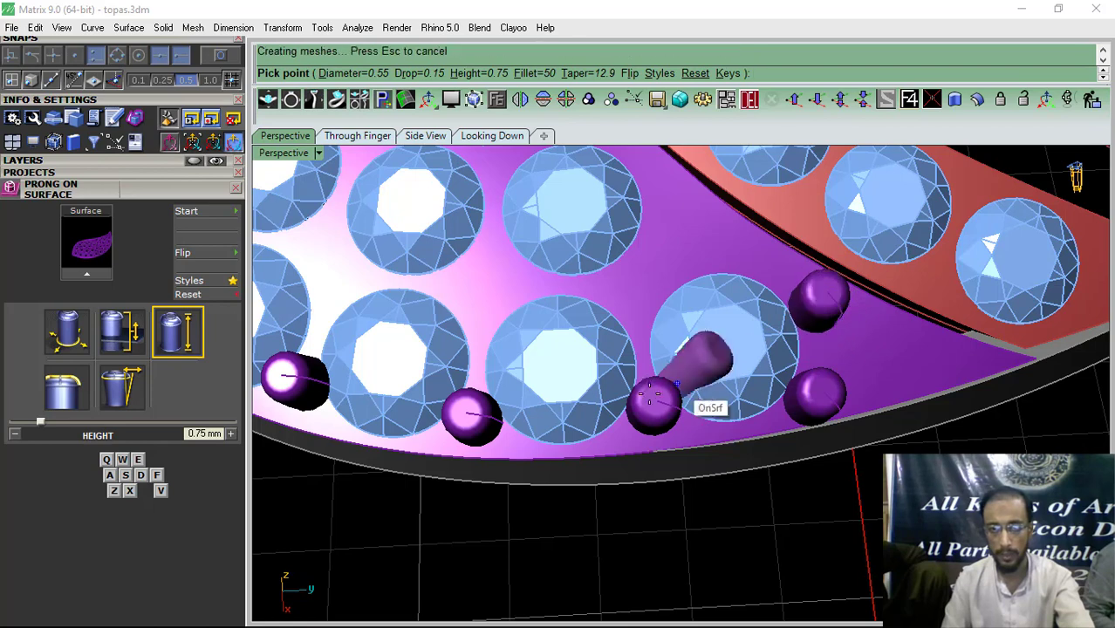
# Step: Set the prong diameter to 0.5 mm and place two prongs between the outer row's last gem and the neighbouring gems
pyautogui.scroll(3, 668, 401)
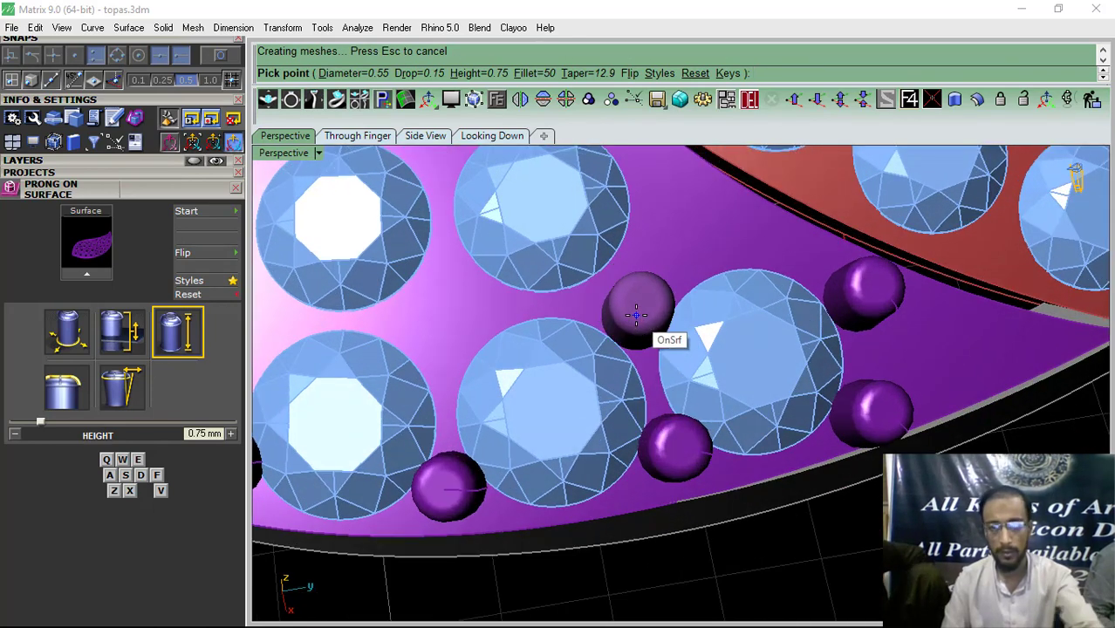
pyautogui.press('q')
pyautogui.click(641, 330)
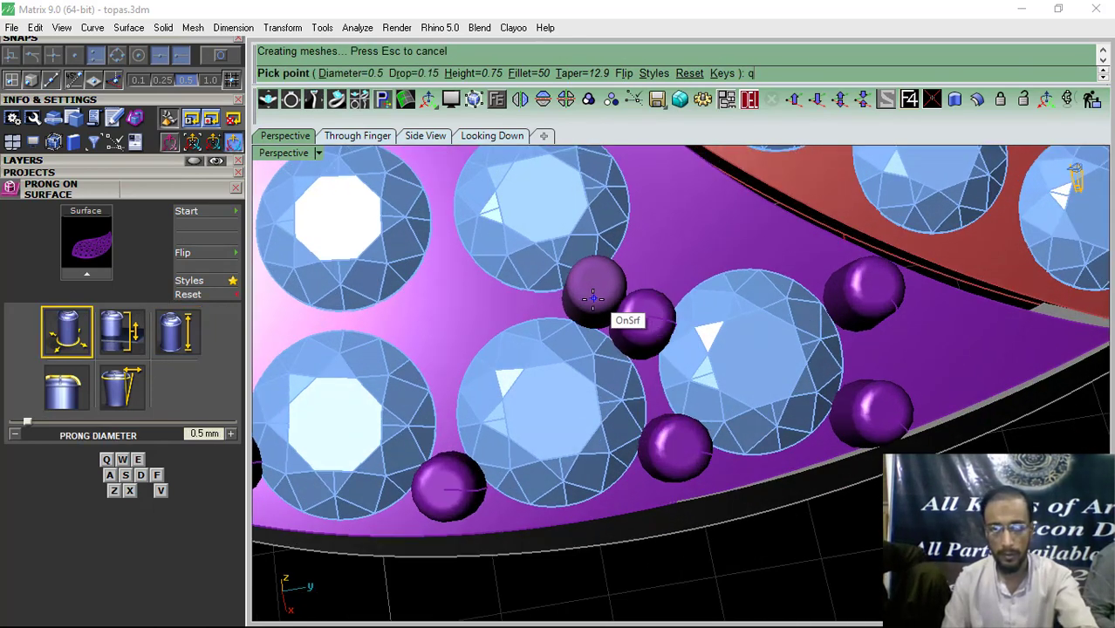
pyautogui.click(587, 297)
# Step: Set the prong diameter to 0.55 mm and place four prongs around the groove side of the second row's last gem
pyautogui.scroll(-4, 723, 422)
pyautogui.scroll(3, 694, 408)
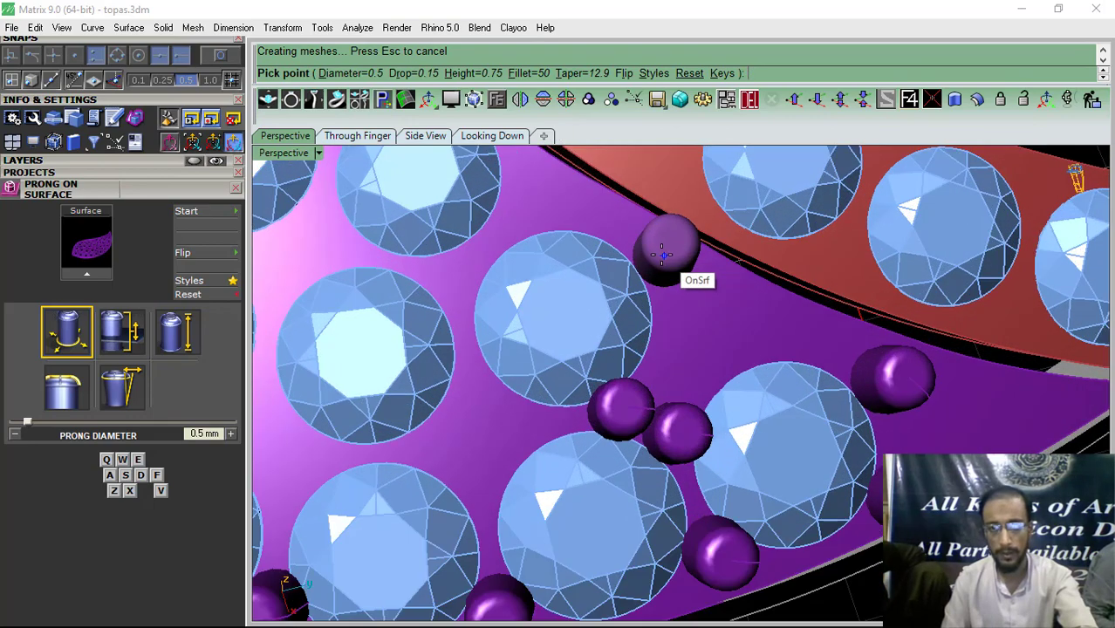
pyautogui.press('e')
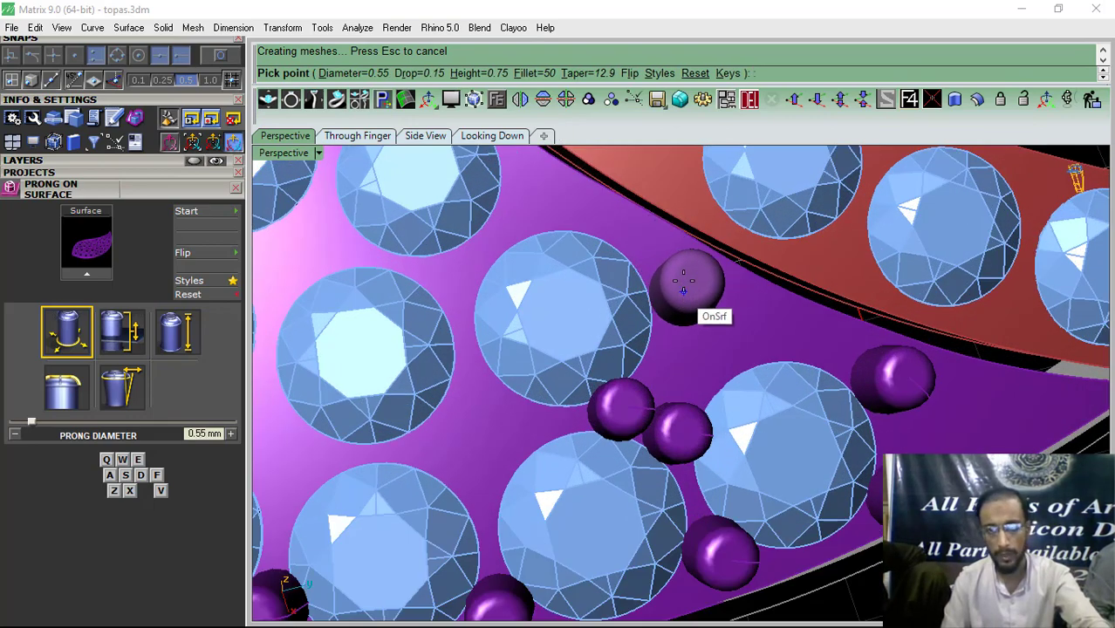
pyautogui.click(673, 272)
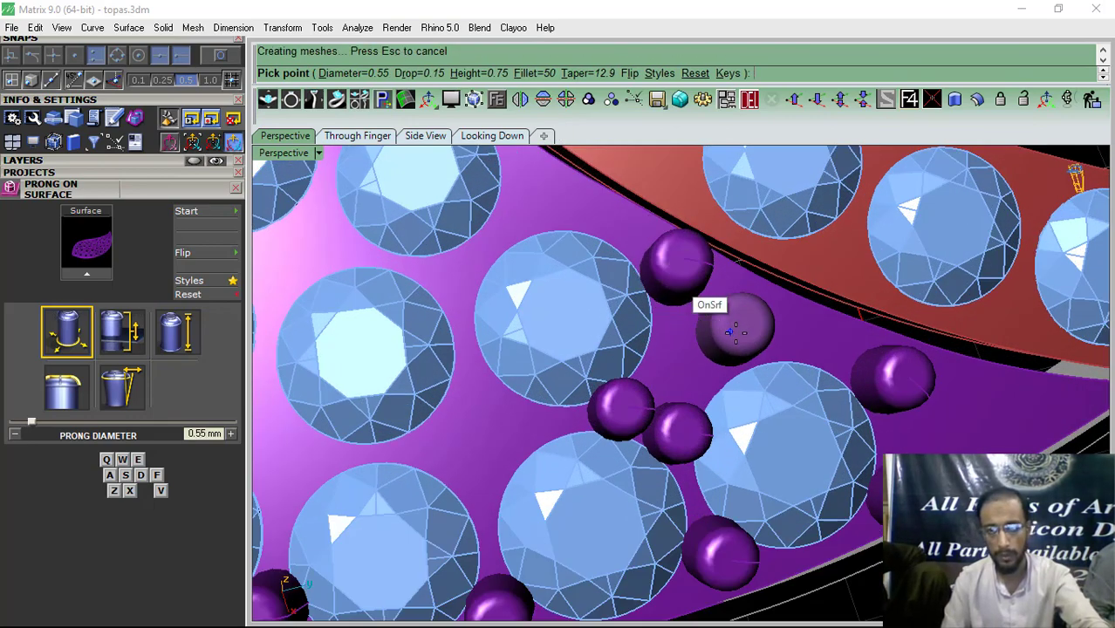
pyautogui.scroll(-2, 746, 385)
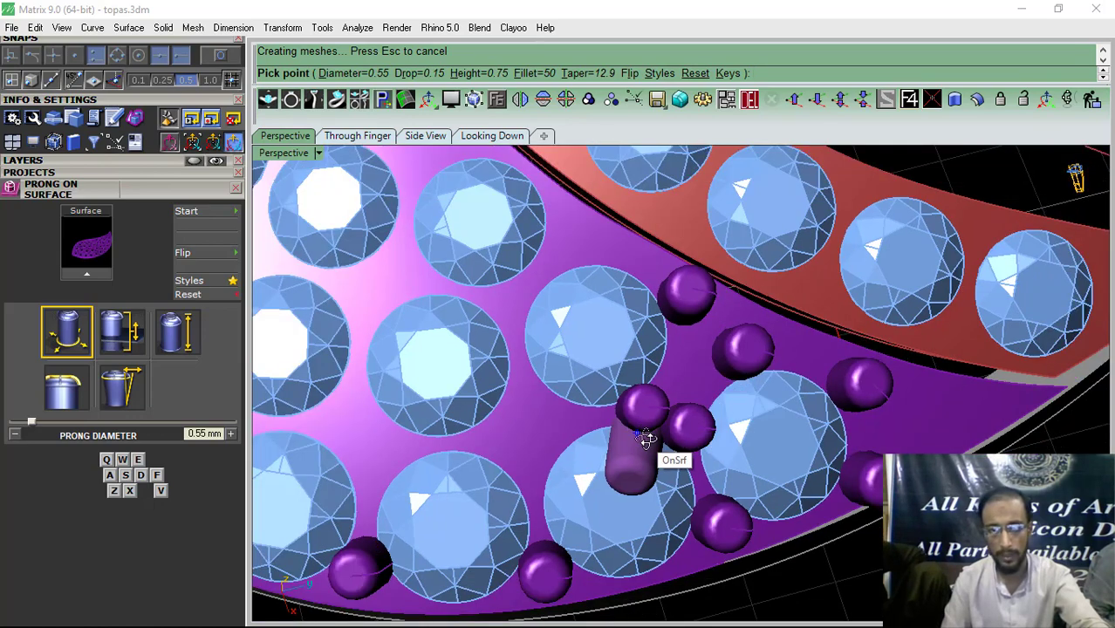
pyautogui.moveTo(646, 436); pyautogui.dragTo(679, 445, button='right')
pyautogui.scroll(4, 467, 361)
pyautogui.click(533, 327)
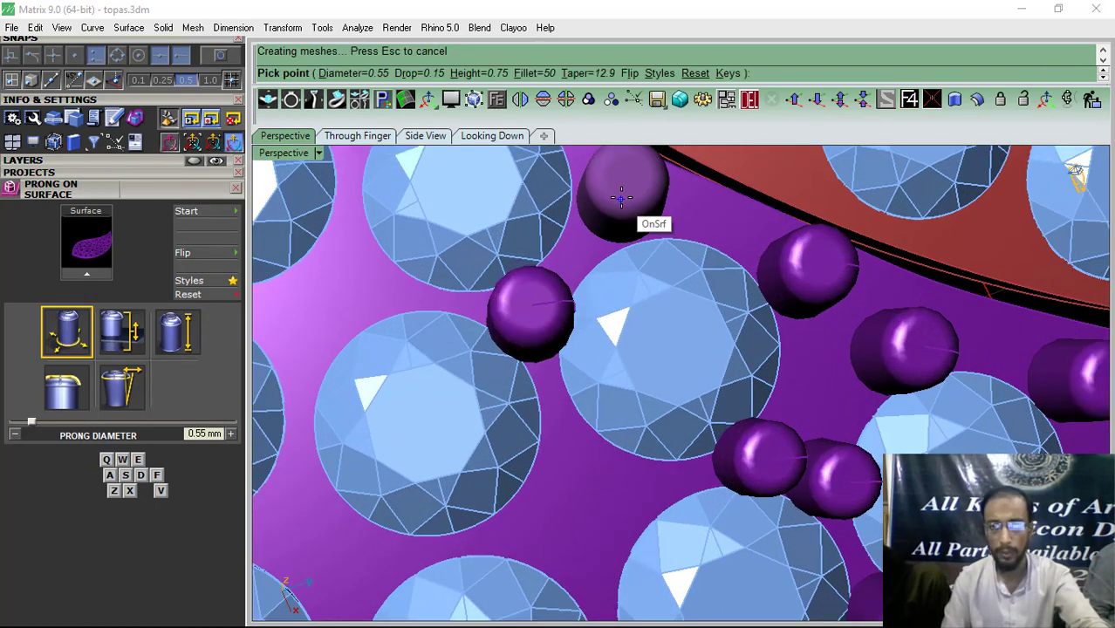
pyautogui.scroll(-2, 612, 253)
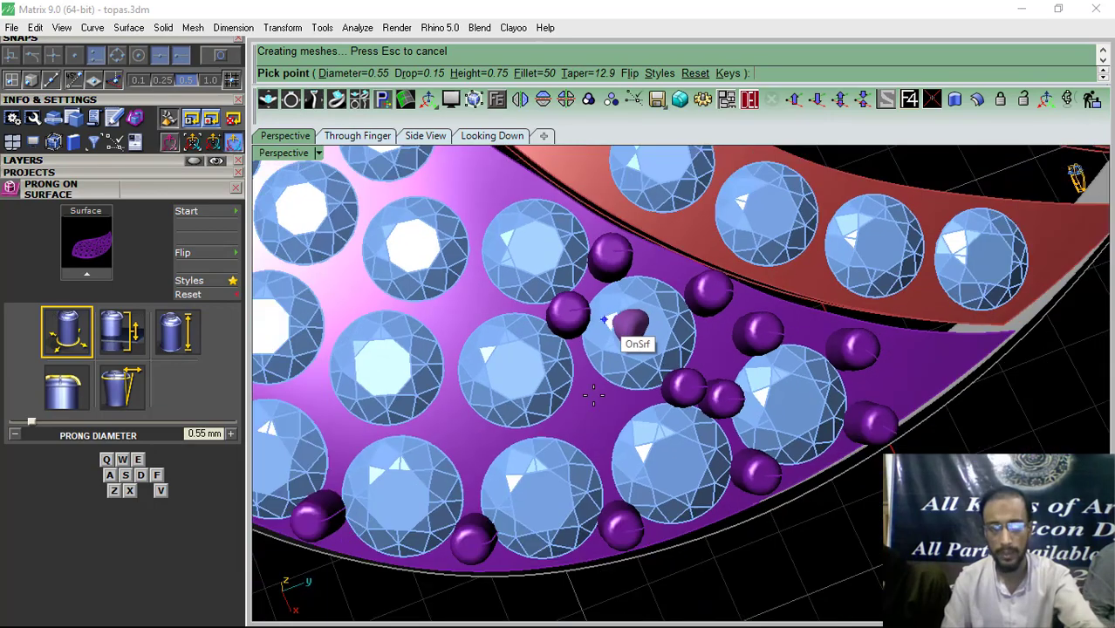
# Step: Set the prong diameter to 0.5 mm and place four prongs in the space between the last gems of the two outer rows
pyautogui.scroll(4, 567, 392)
pyautogui.press('a')
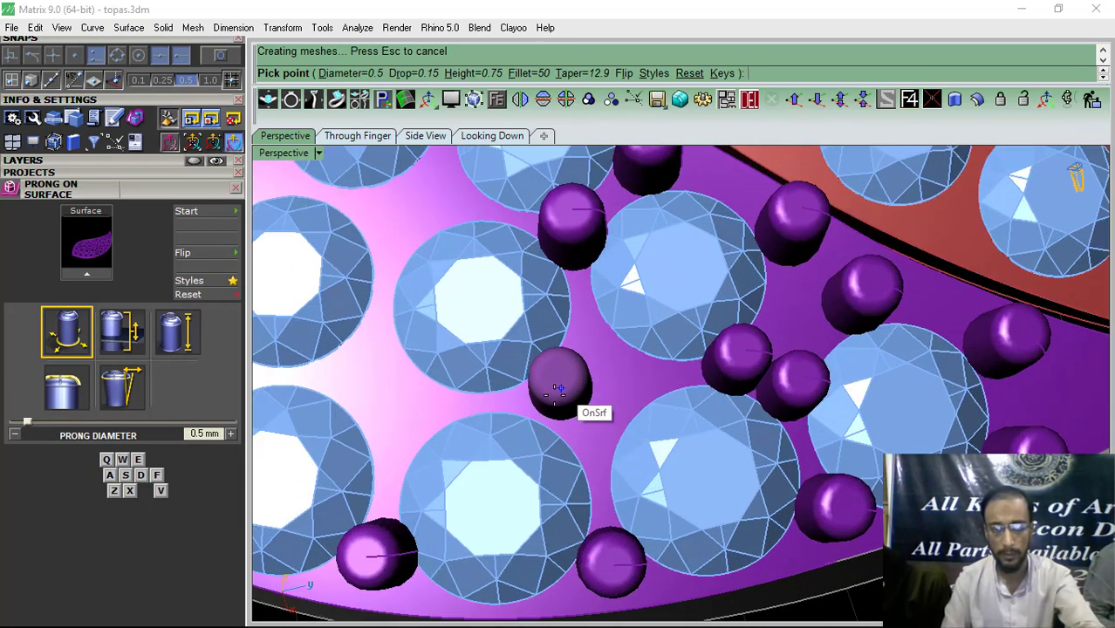
pyautogui.click(548, 398)
pyautogui.click(586, 341)
pyautogui.click(586, 340)
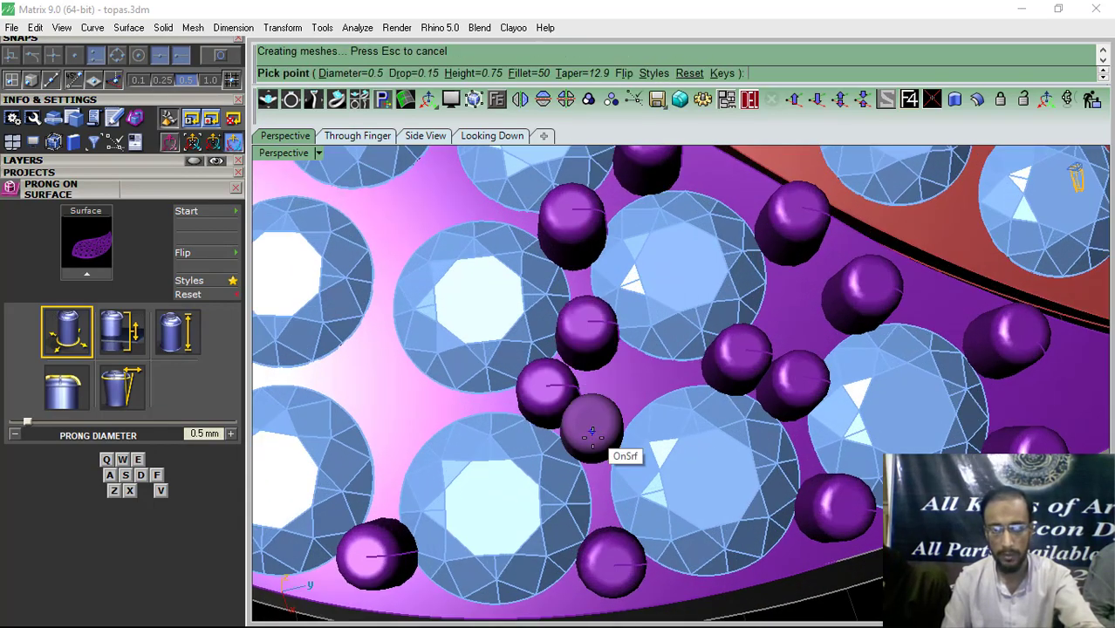
pyautogui.click(594, 434)
pyautogui.click(635, 377)
# Step: Place two pairs of 0.5 mm prongs in the next space between the two outer rows, moving away from the tip
pyautogui.scroll(-2, 689, 401)
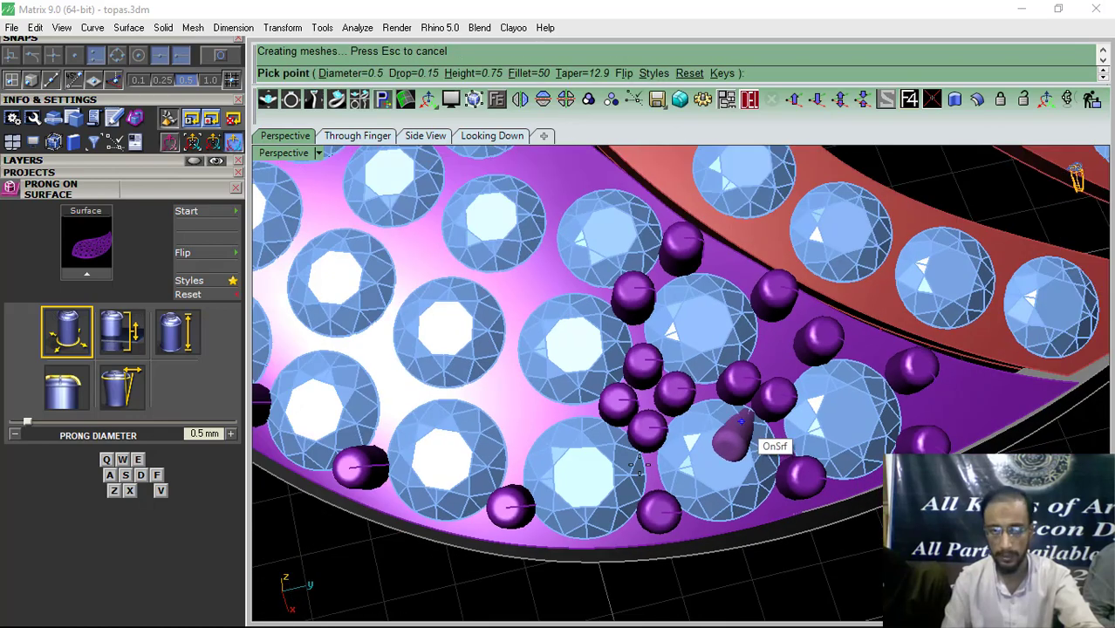
pyautogui.scroll(2, 602, 462)
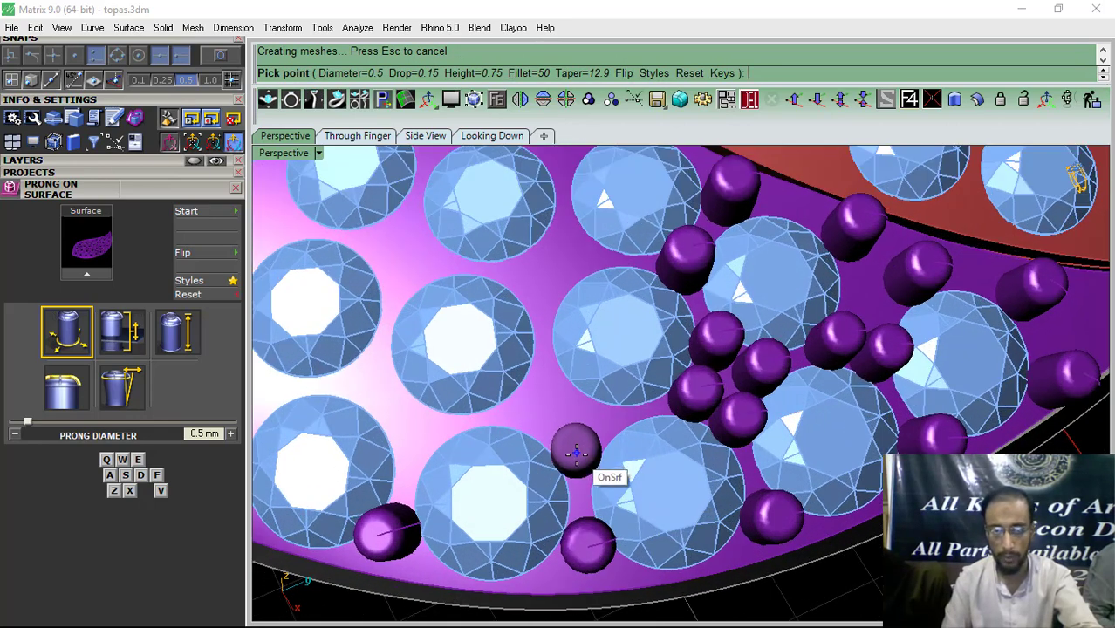
pyautogui.click(576, 452)
pyautogui.click(608, 417)
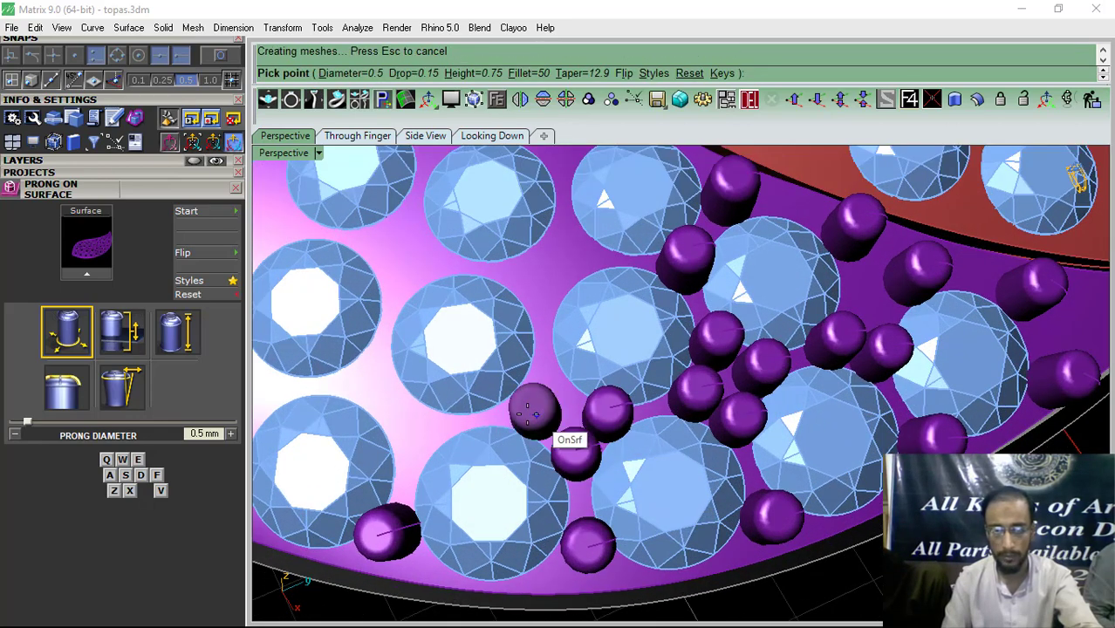
pyautogui.click(513, 403)
pyautogui.click(546, 367)
# Step: Set the prong diameter to 0.6 mm and place a pair of prongs in each of the next two spaces between the outer rows
pyautogui.scroll(-2, 689, 380)
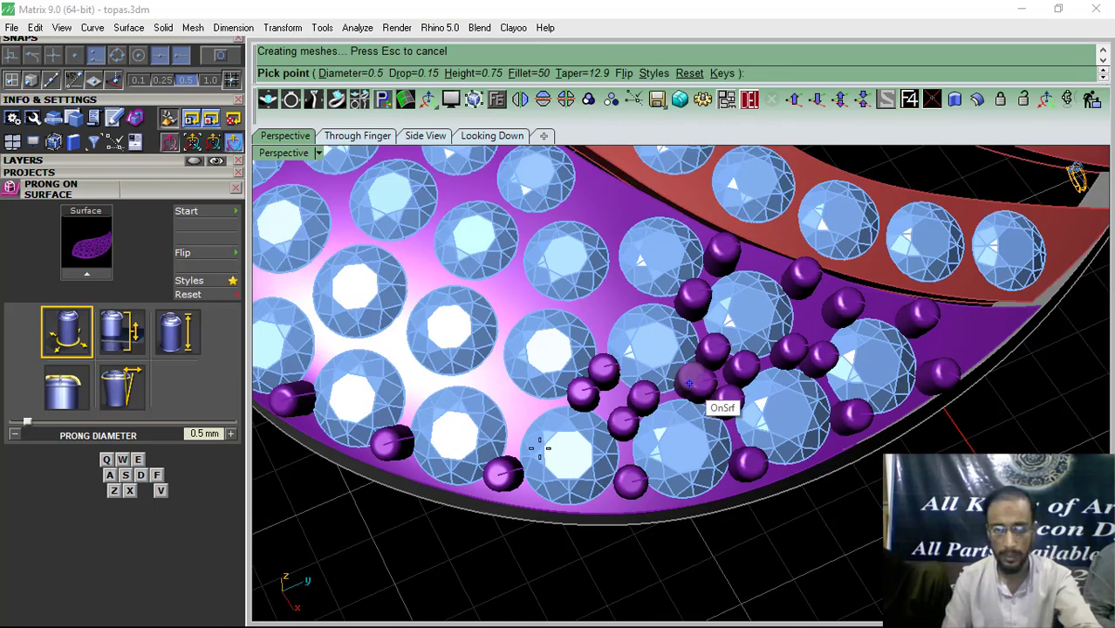
pyautogui.scroll(3, 545, 451)
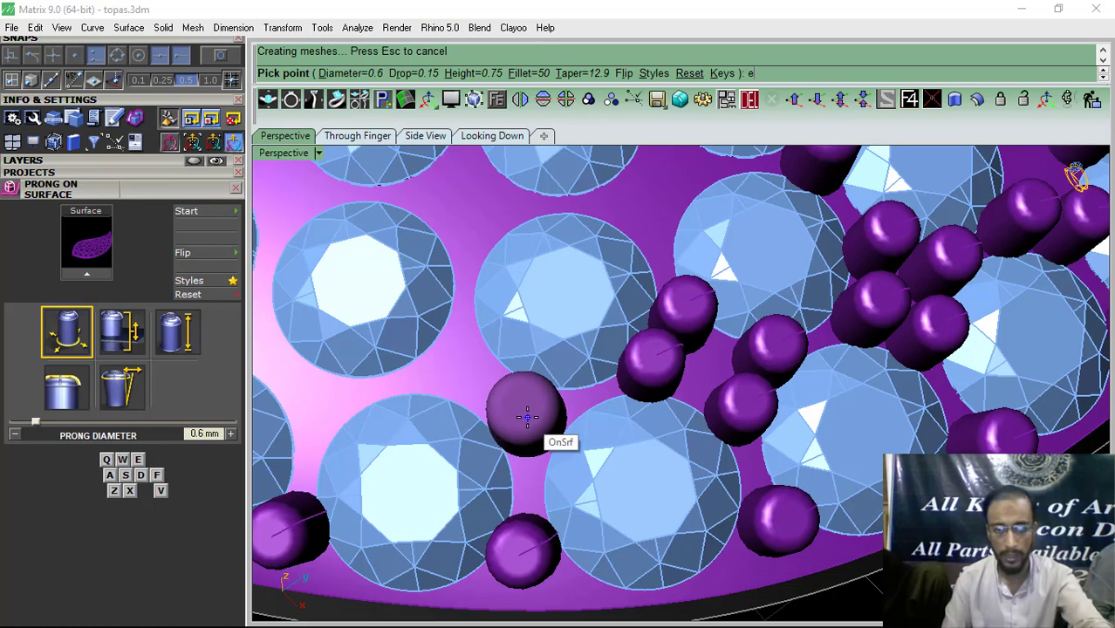
pyautogui.moveTo(454, 487); pyautogui.dragTo(528, 506, button='right')
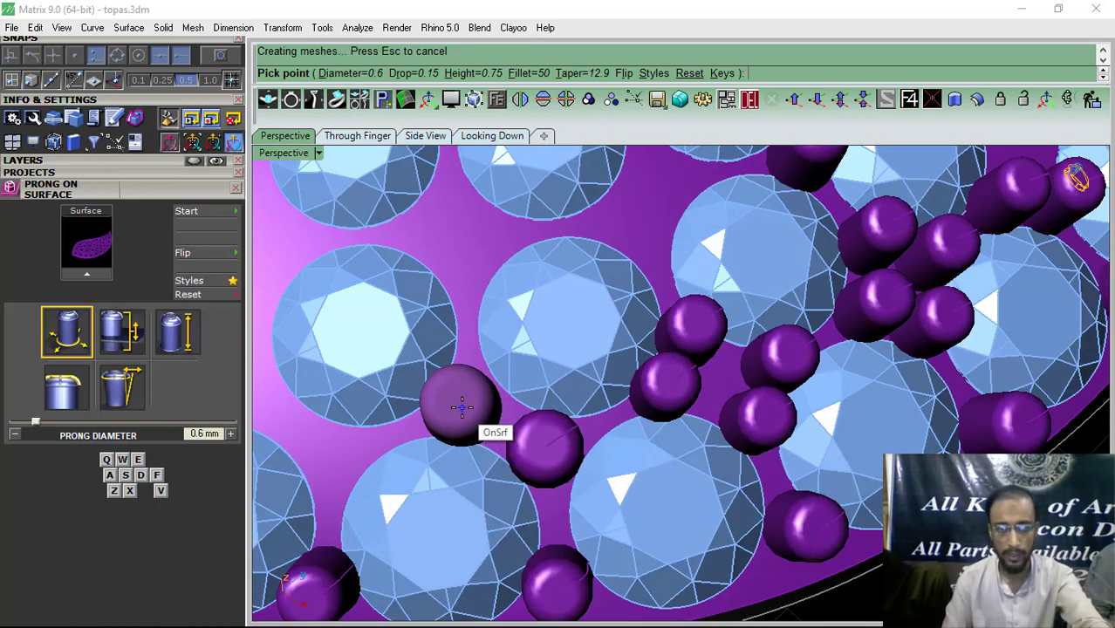
pyautogui.scroll(-3, 616, 406)
pyautogui.scroll(3, 523, 398)
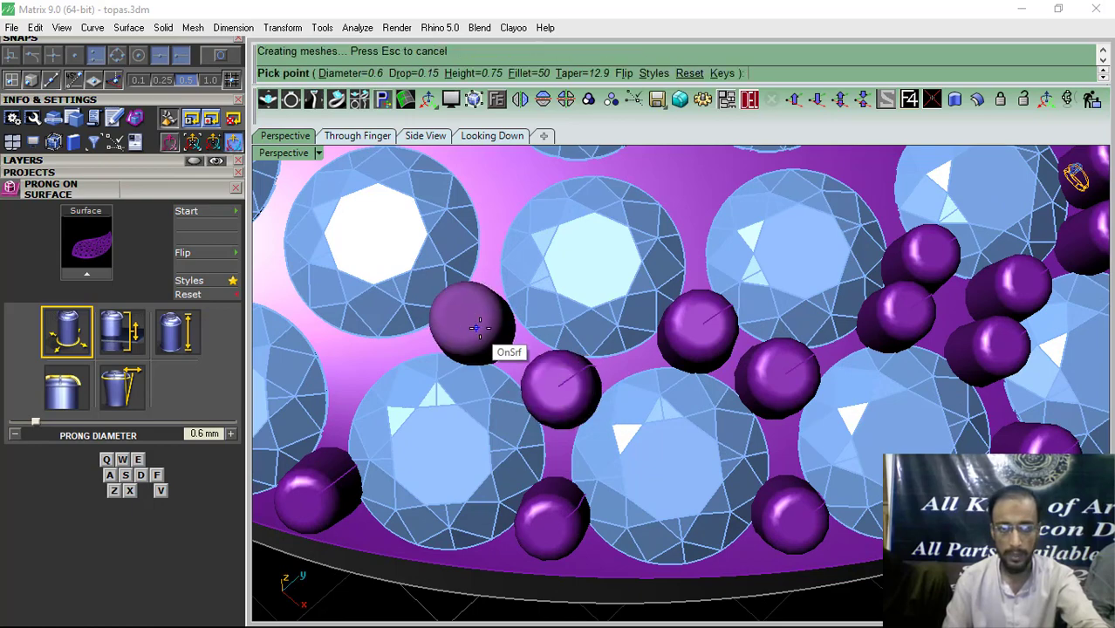
pyautogui.click(478, 327)
# Step: Place another 0.6 mm prong between the outer rows, then set the diameter to 0.55 mm and fill in the neighbouring gaps
pyautogui.scroll(-5, 689, 338)
pyautogui.moveTo(537, 454); pyautogui.dragTo(495, 474, button='right')
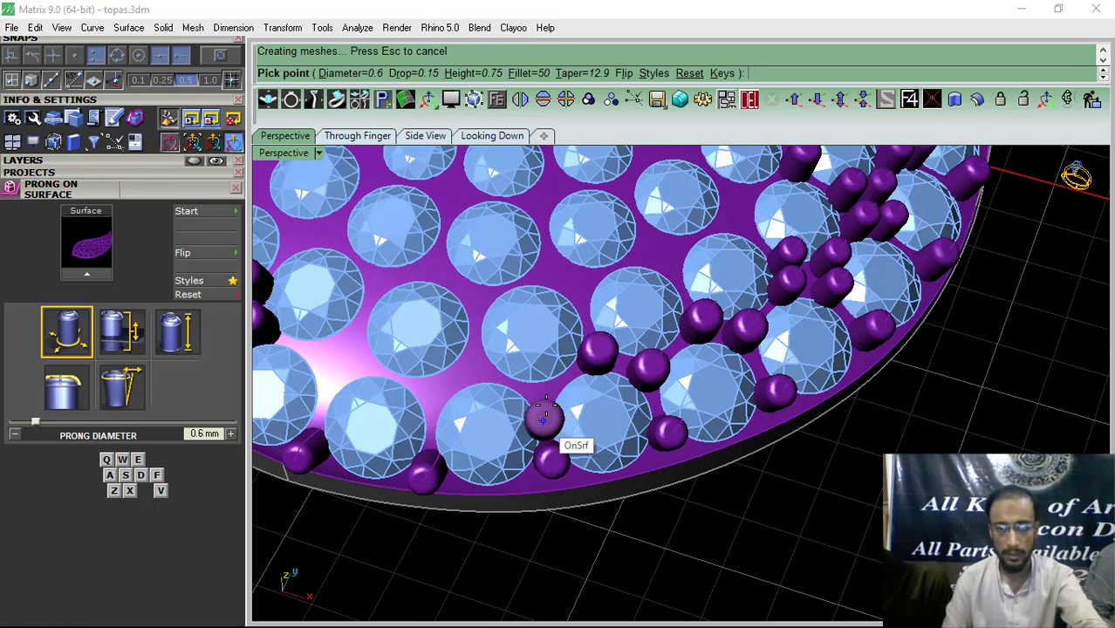
pyautogui.scroll(3, 544, 382)
pyautogui.click(541, 392)
pyautogui.write('q')
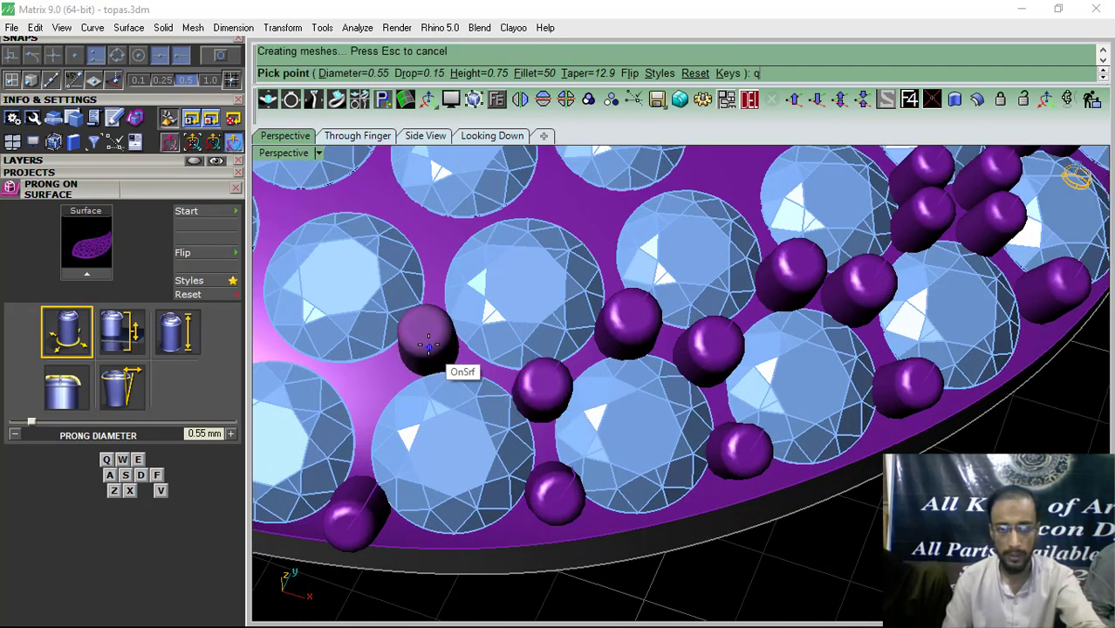
pyautogui.click(432, 343)
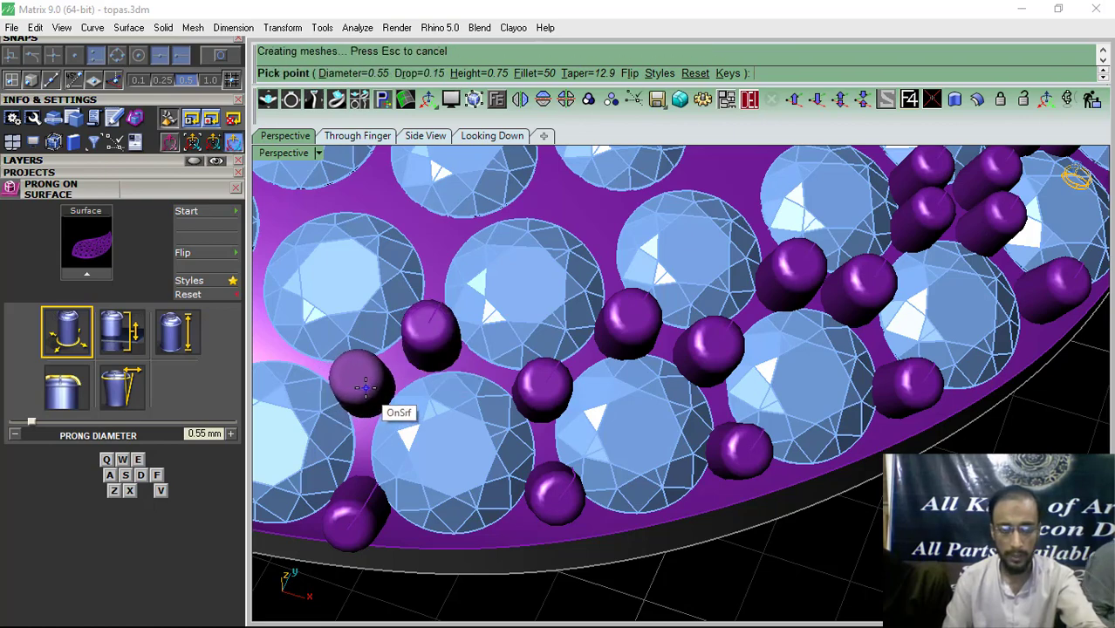
# Step: Set the prong diameter to 0.5 mm and place two prongs beside the existing pair near the second gem of the outer row
pyautogui.scroll(-3, 611, 419)
pyautogui.scroll(4, 598, 468)
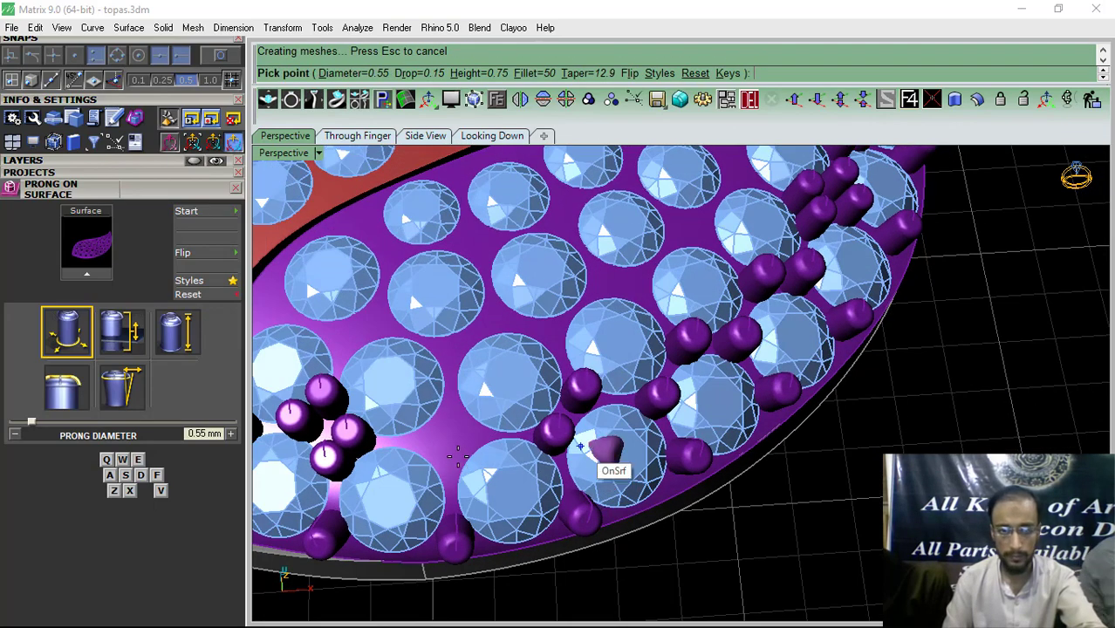
pyautogui.press('q')
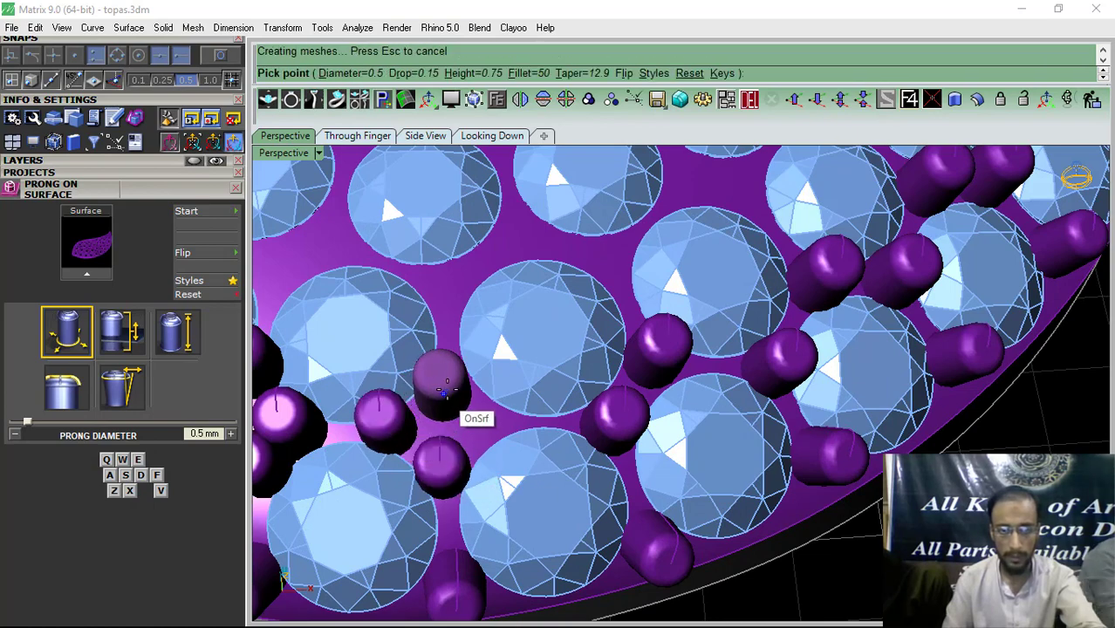
pyautogui.click(447, 384)
pyautogui.click(492, 421)
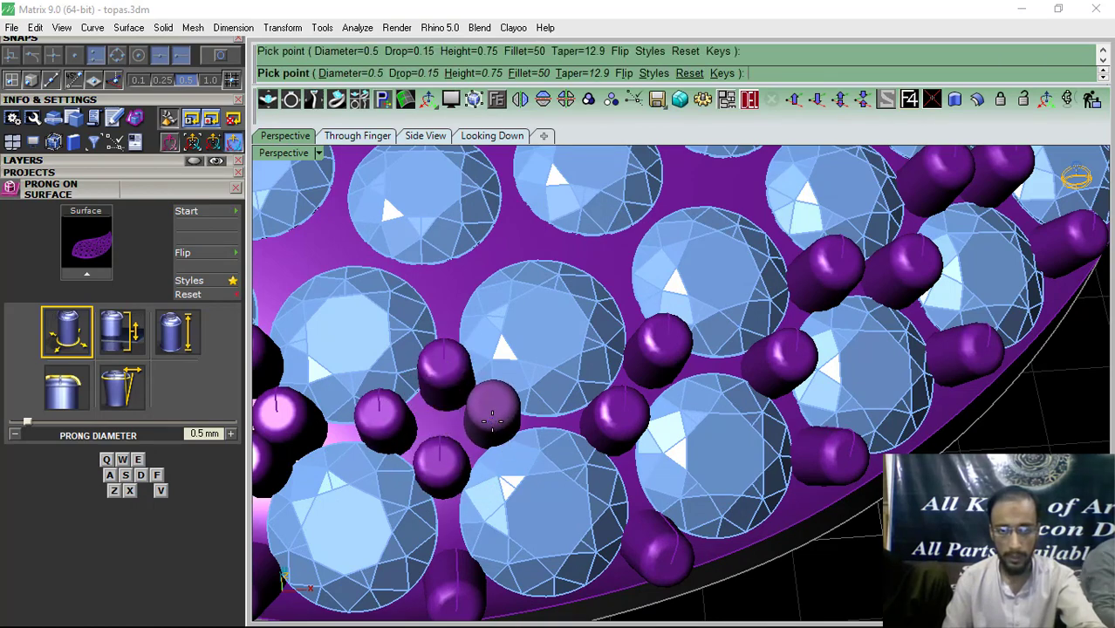
# Step: Set the prong diameter to 0.55 mm and place one prong where three gems of the second and third rows meet
pyautogui.scroll(-4, 683, 399)
pyautogui.scroll(-3, 685, 400)
pyautogui.moveTo(590, 425); pyautogui.dragTo(601, 468, button='right')
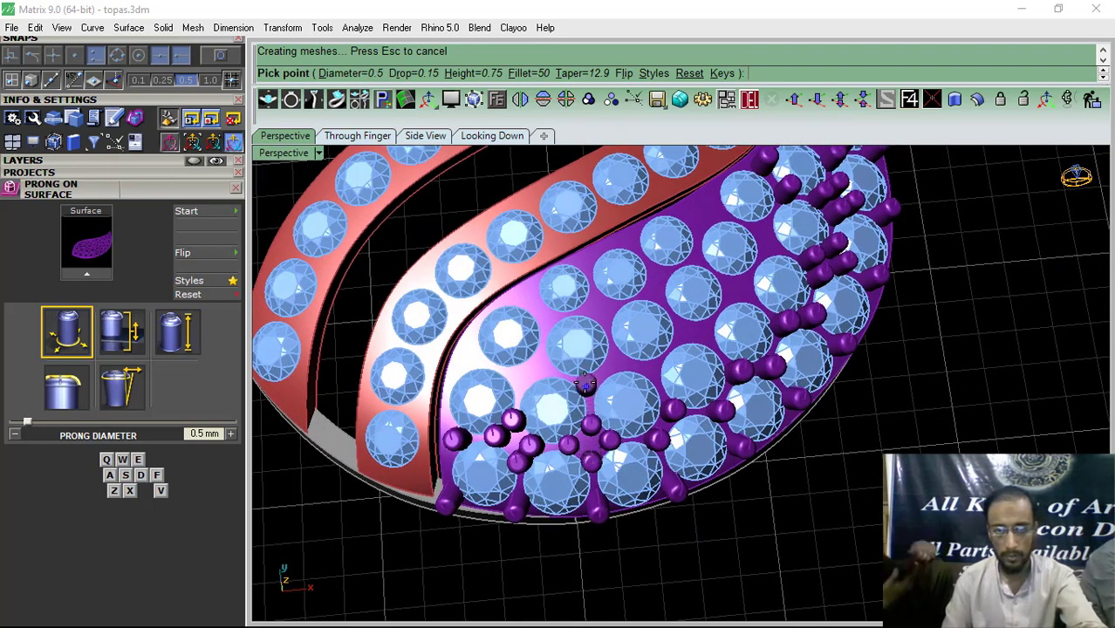
pyautogui.scroll(6, 594, 390)
pyautogui.press('e')
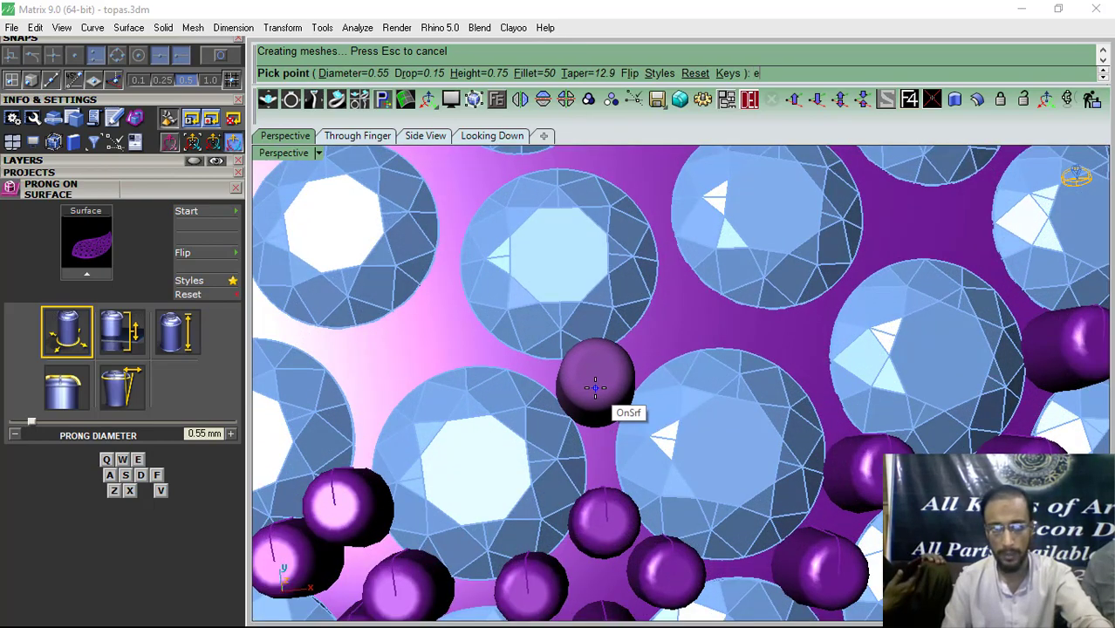
pyautogui.click(592, 389)
# Step: Delete the four prongs crowded between the first two gems of the outermost row and the neighbouring row
pyautogui.scroll(-5, 563, 383)
pyautogui.moveTo(457, 483); pyautogui.dragTo(491, 471, button='right')
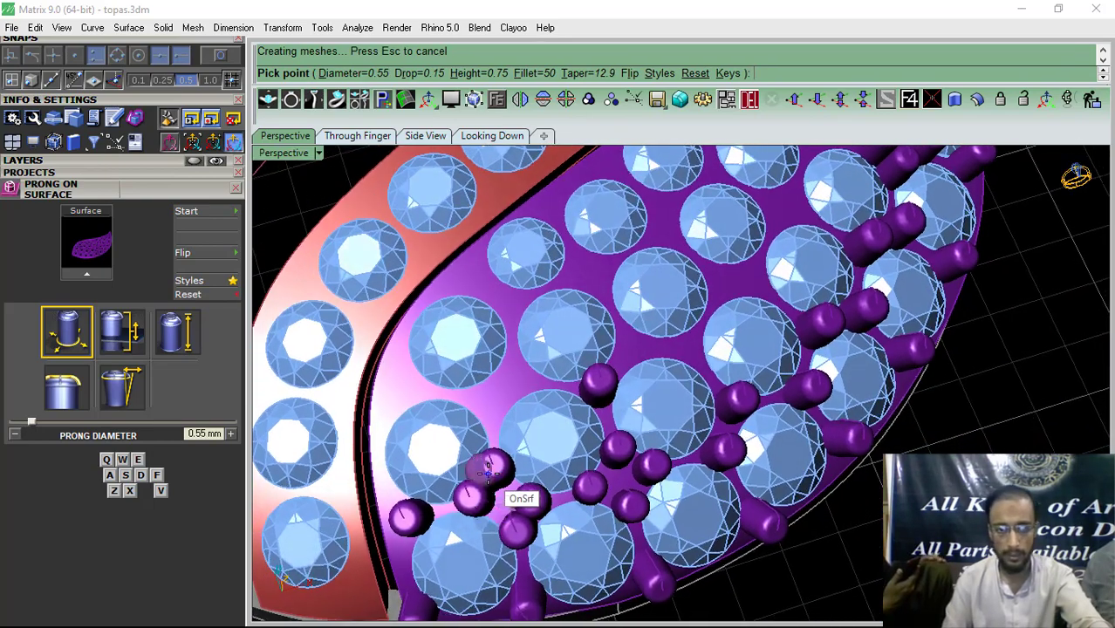
pyautogui.rightClick(489, 471)
pyautogui.scroll(5, 494, 476)
pyautogui.click(497, 479)
pyautogui.scroll(-3, 617, 316)
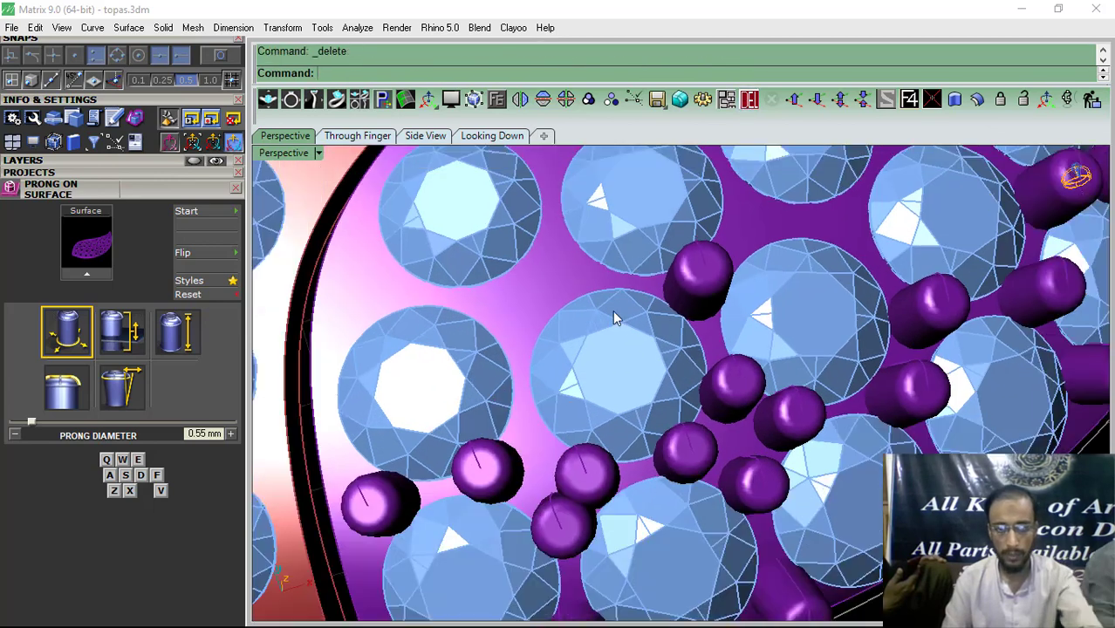
pyautogui.scroll(5, 554, 417)
pyautogui.click(749, 100)
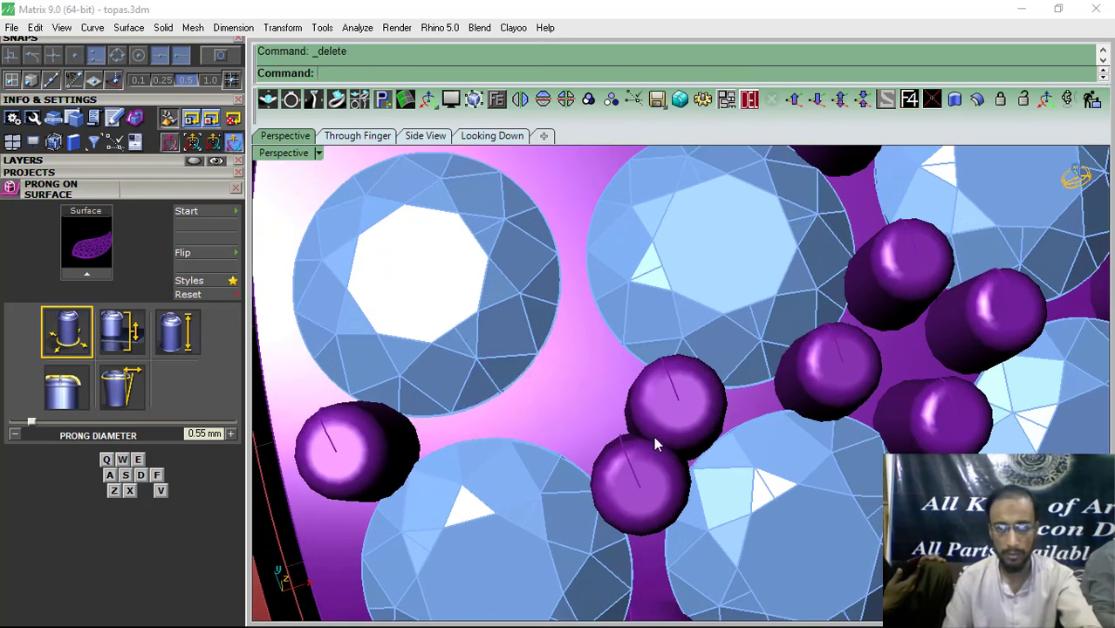
pyautogui.click(750, 100)
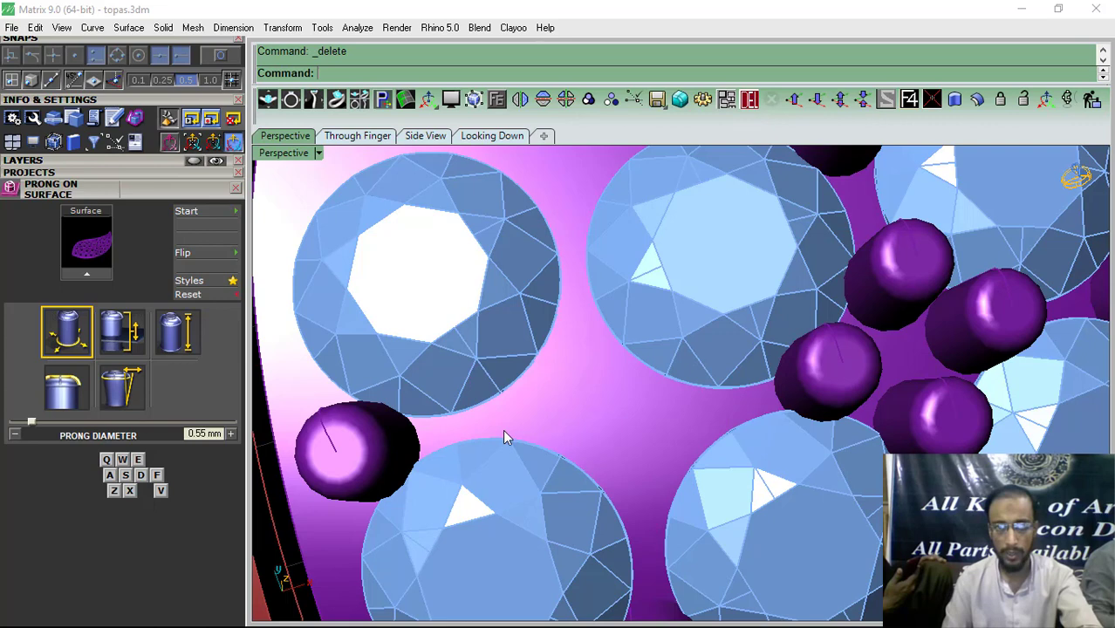
# Step: Set the prong diameter to 0.5 mm and place four prongs in the gap between the first gems of the two rows
pyautogui.rightClick(571, 400)
pyautogui.press('a')
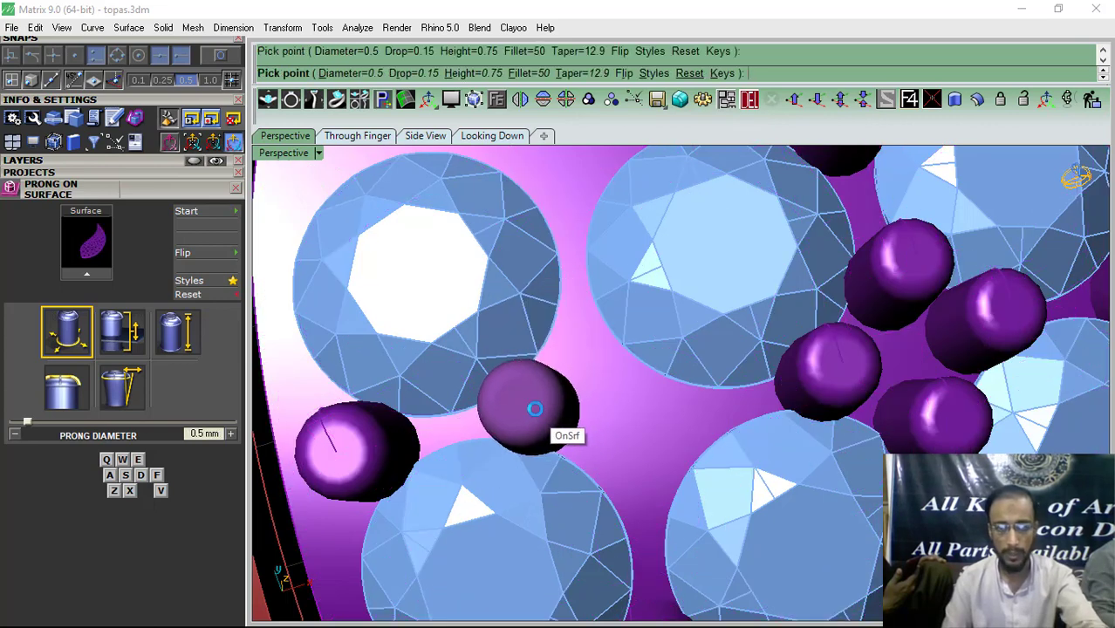
pyautogui.click(535, 408)
pyautogui.click(579, 331)
pyautogui.click(635, 482)
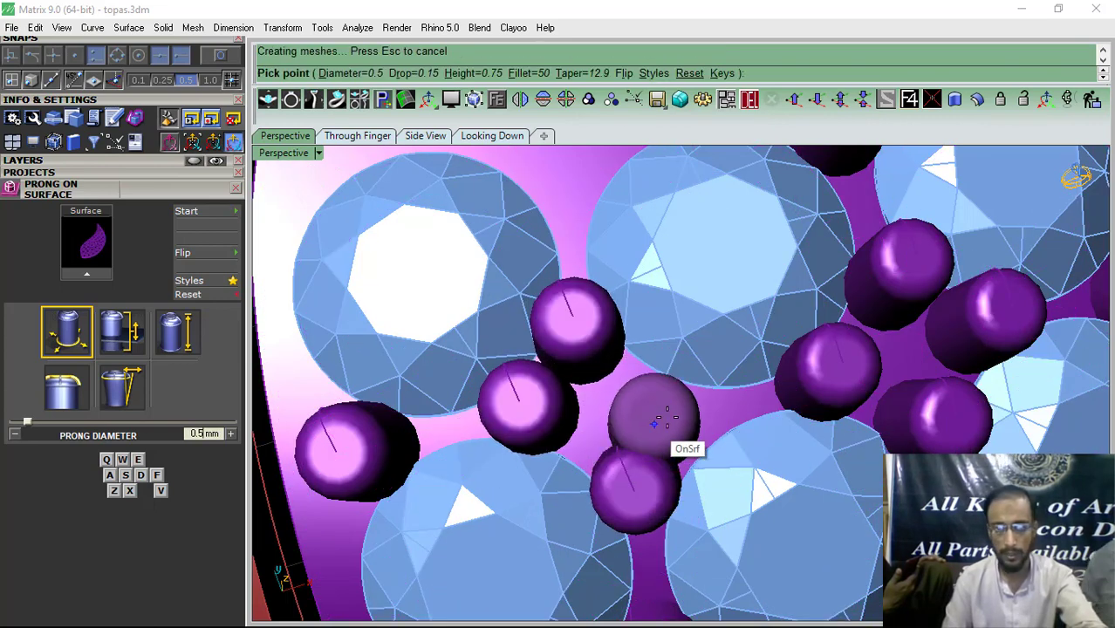
pyautogui.click(689, 416)
# Step: Place one prong at the surface's outer edge, then set the diameter to 0.6 mm and add two prongs in the adjacent gap between gems
pyautogui.scroll(-4, 623, 467)
pyautogui.moveTo(668, 444); pyautogui.dragTo(670, 462, button='right')
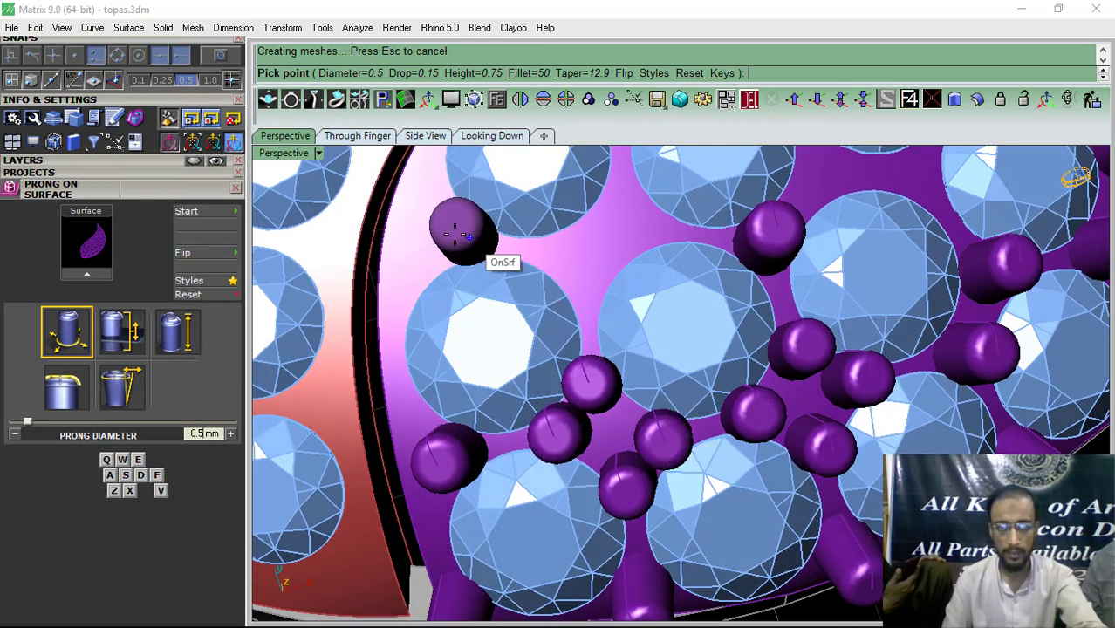
pyautogui.scroll(2, 454, 229)
pyautogui.press('e')
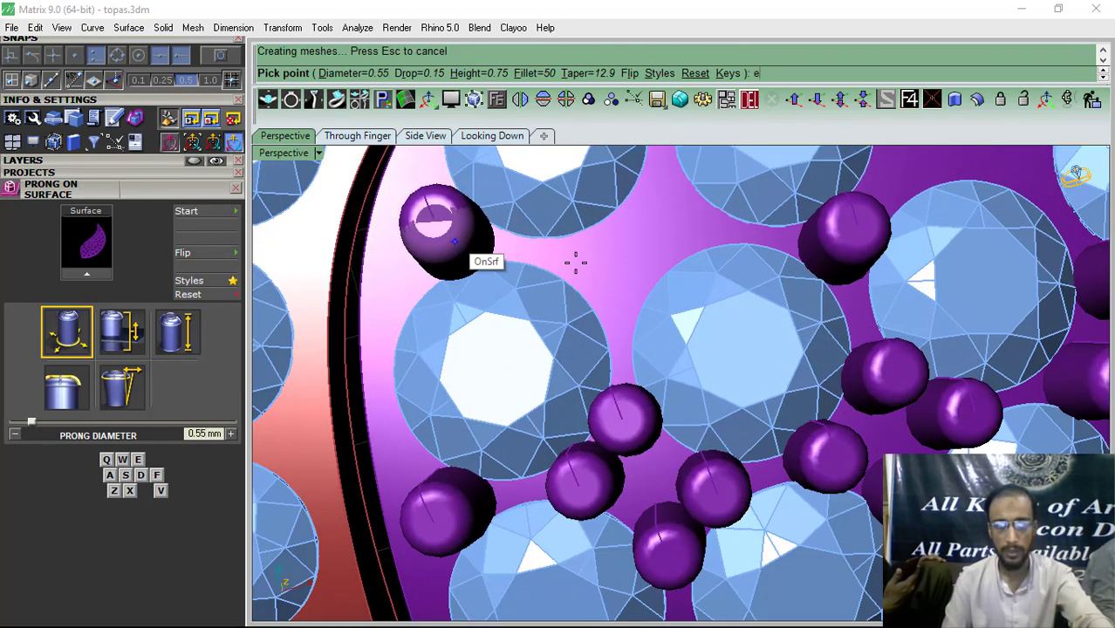
pyautogui.press('e')
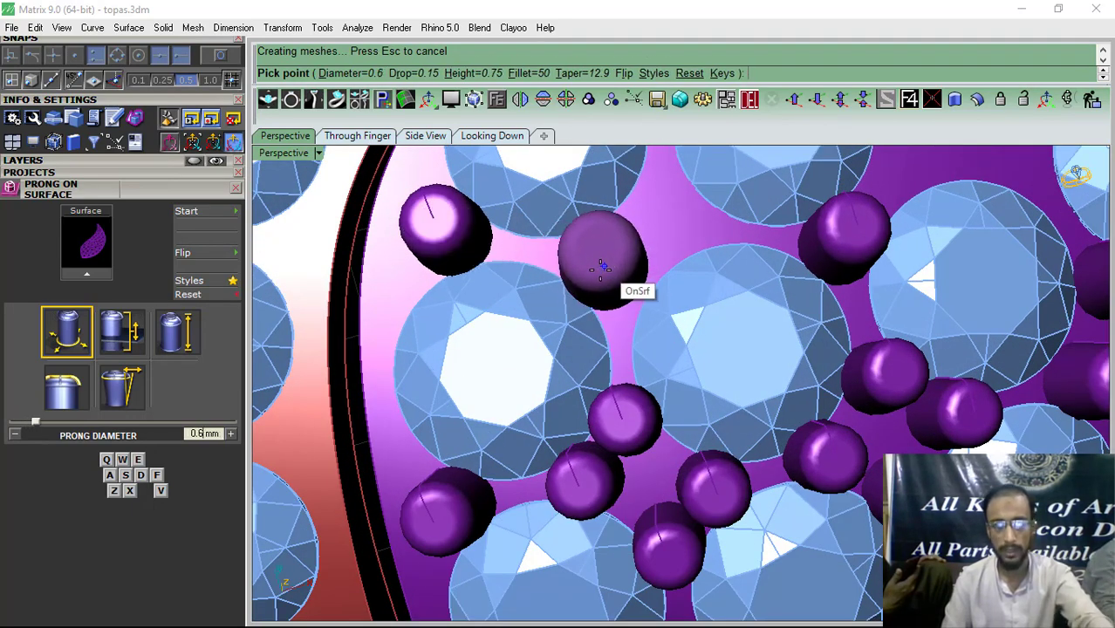
pyautogui.click(621, 250)
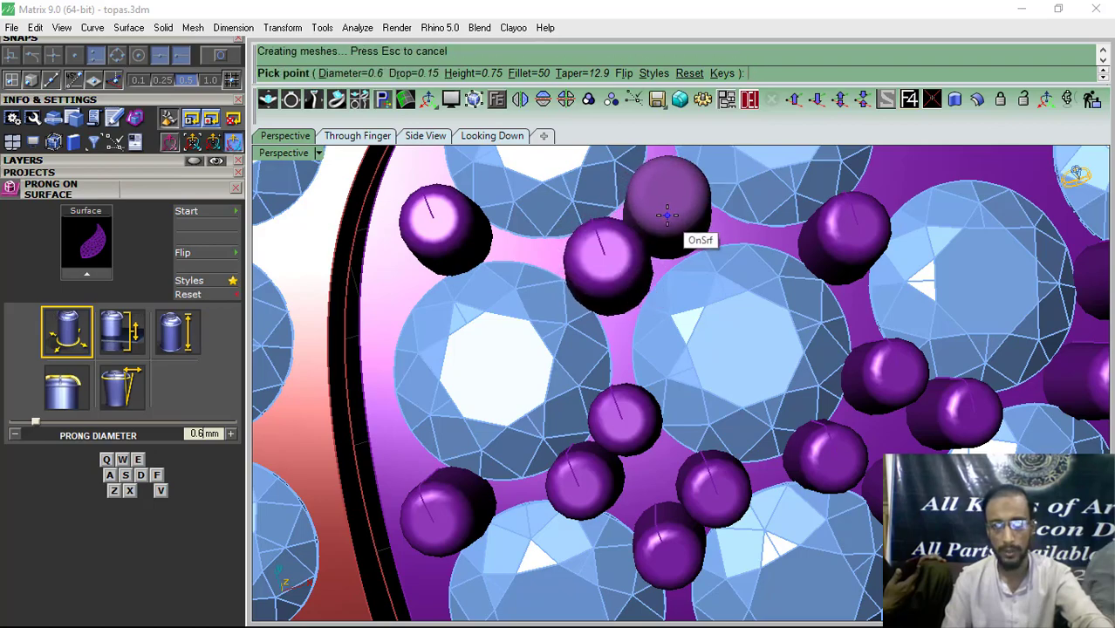
pyautogui.click(670, 219)
pyautogui.rightClick(670, 219)
# Step: Place two 0.6 mm prongs around the next gem near the curved edge beside the red band
pyautogui.scroll(-5, 491, 357)
pyautogui.moveTo(613, 328); pyautogui.dragTo(598, 419, button='right')
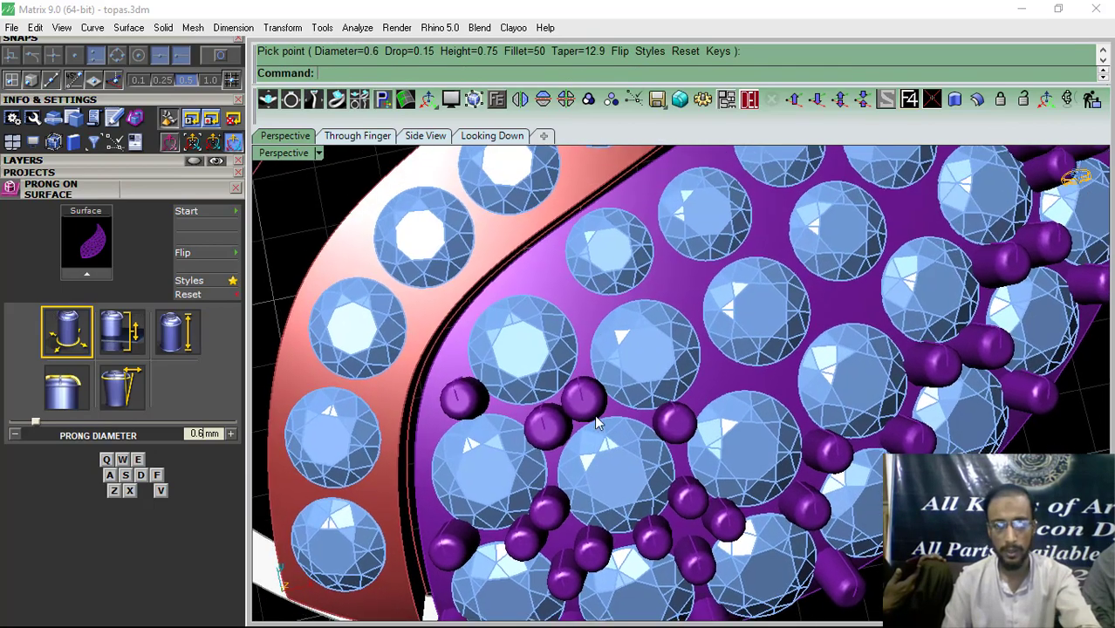
pyautogui.scroll(6, 580, 314)
pyautogui.rightClick(579, 320)
pyautogui.click(578, 317)
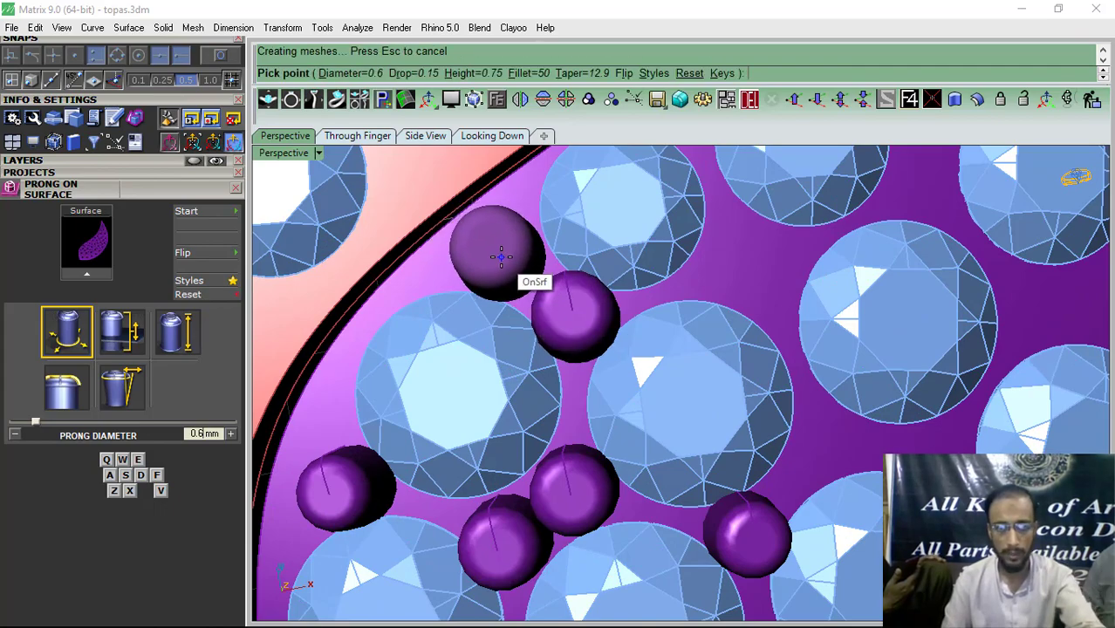
pyautogui.click(501, 256)
pyautogui.rightClick(500, 262)
# Step: Place a pair of 0.6 mm prongs in the empty inner gap where the neighbouring gem rows meet
pyautogui.scroll(-7, 488, 353)
pyautogui.moveTo(567, 380); pyautogui.dragTo(541, 437, button='right')
pyautogui.scroll(5, 550, 364)
pyautogui.rightClick(550, 364)
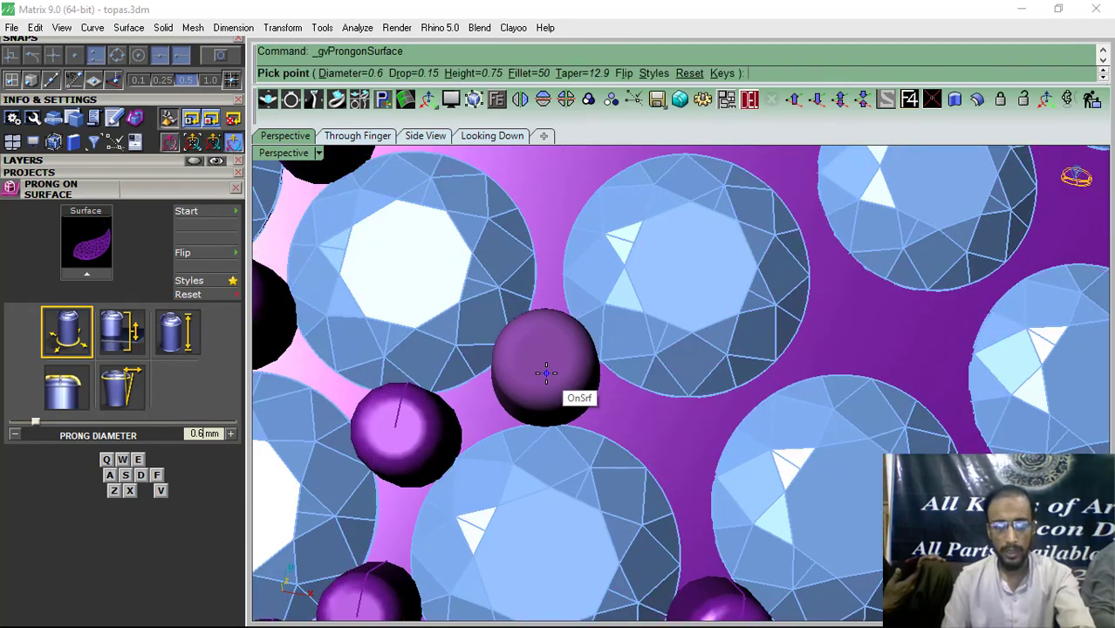
pyautogui.click(543, 368)
pyautogui.click(683, 442)
pyautogui.rightClick(623, 441)
# Step: Set the prong diameter to 0.55 mm and place two prongs between the upper-row gems along the edge facing the red band
pyautogui.scroll(-9, 620, 437)
pyautogui.moveTo(618, 419); pyautogui.dragTo(562, 288, button='right')
pyautogui.scroll(6, 598, 342)
pyautogui.scroll(-4, 599, 346)
pyautogui.scroll(6, 555, 282)
pyautogui.rightClick(553, 282)
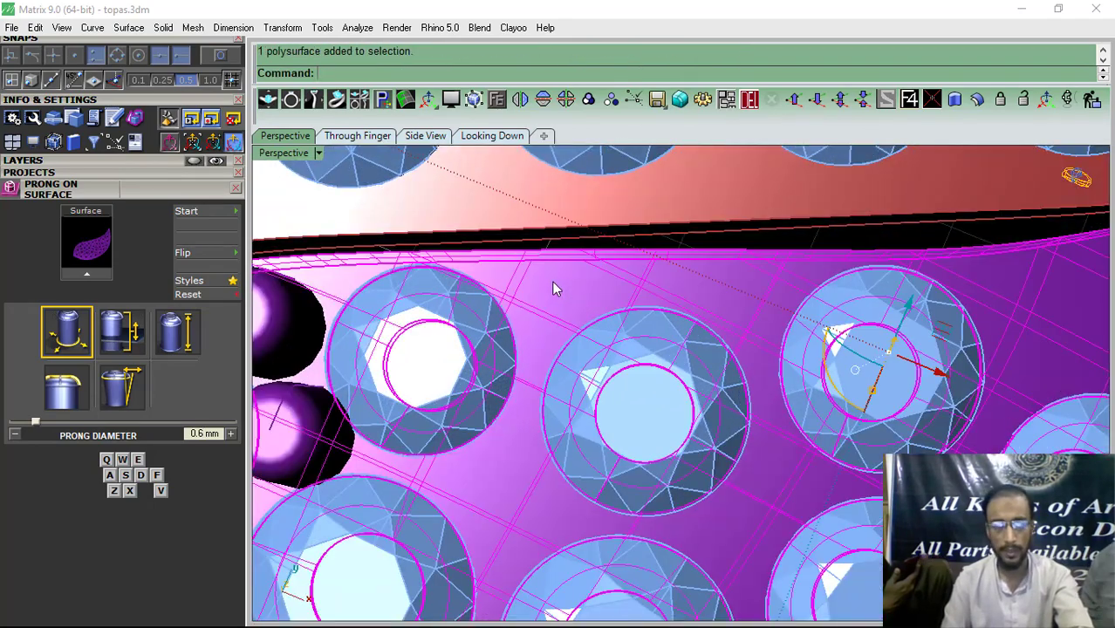
pyautogui.press('q')
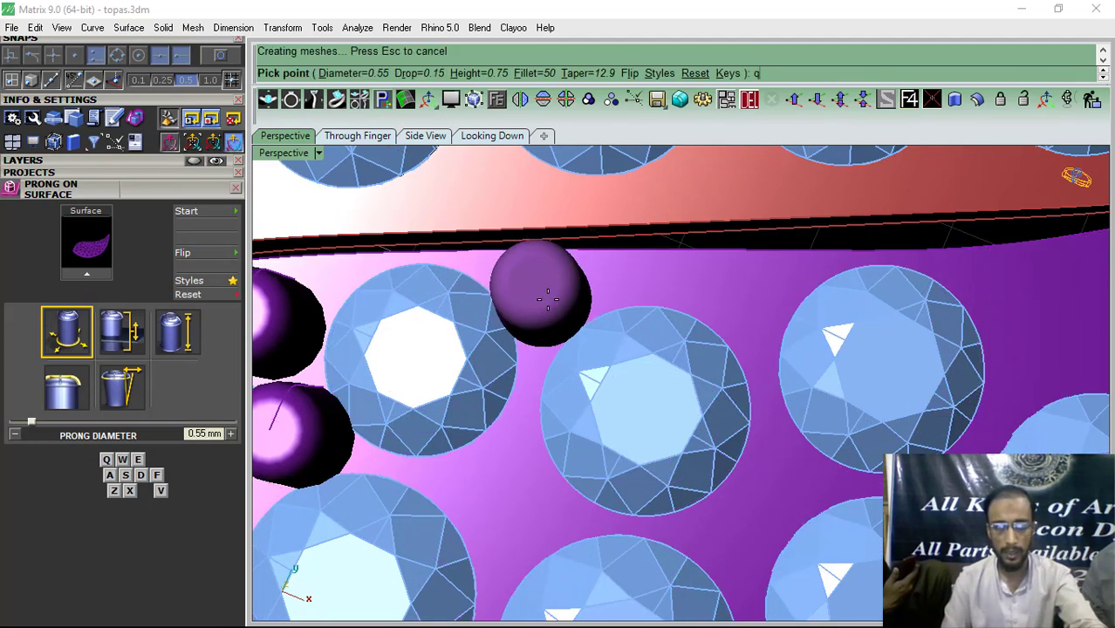
pyautogui.click(548, 299)
pyautogui.click(746, 301)
pyautogui.scroll(-2, 567, 383)
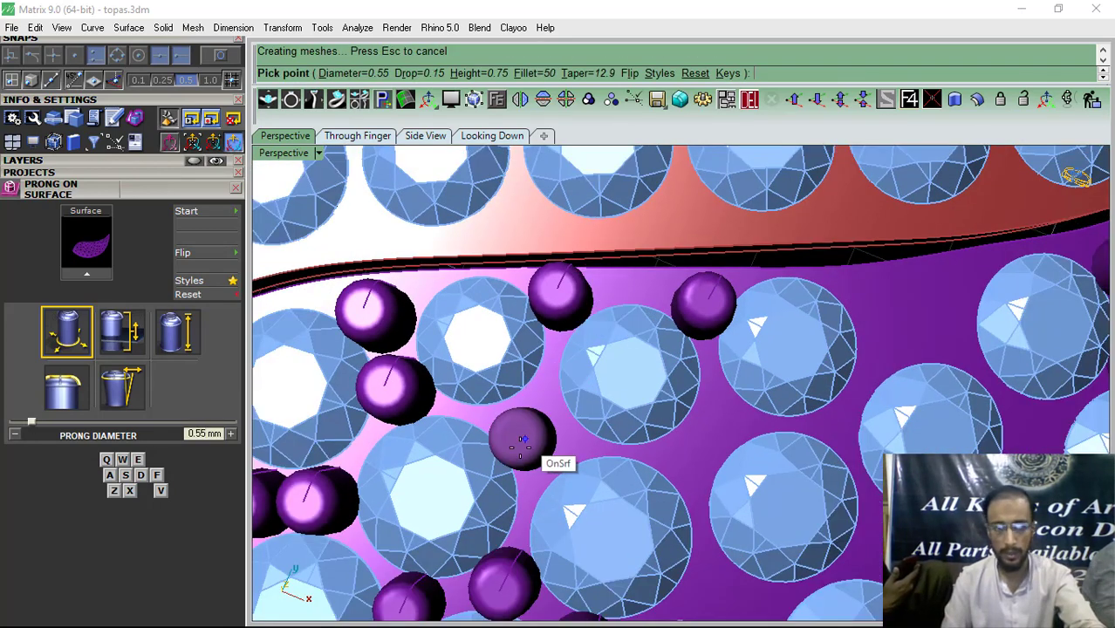
# Step: Set the prong diameter to 0.45 mm and cluster four prongs in the gap below the first upper-row gems
pyautogui.scroll(2, 521, 445)
pyautogui.press('q')
pyautogui.press('q')
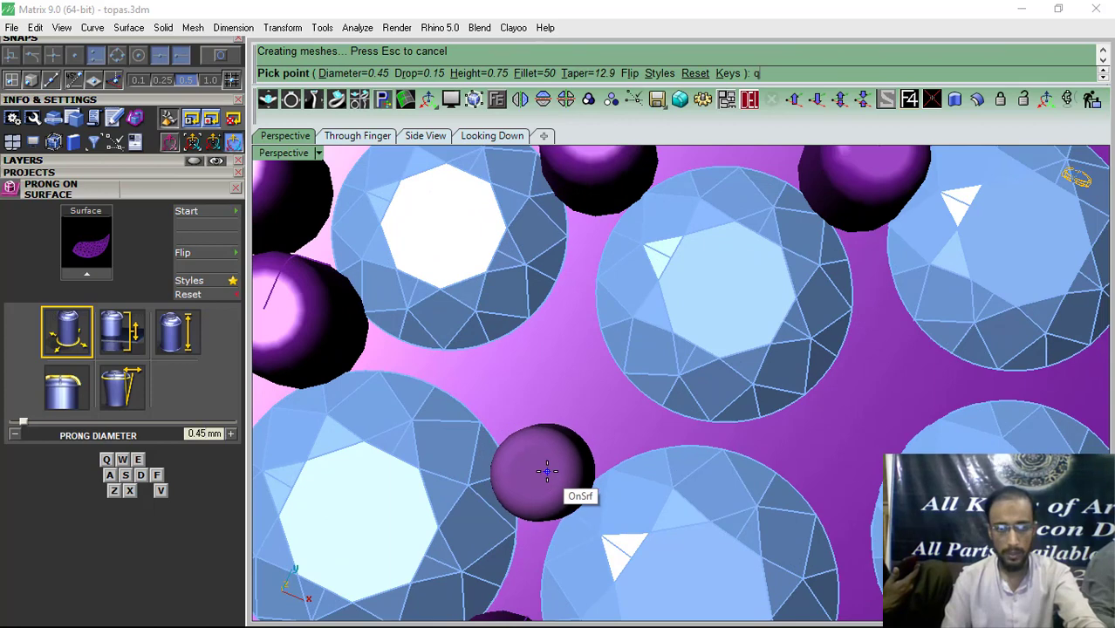
pyautogui.click(547, 472)
pyautogui.click(472, 375)
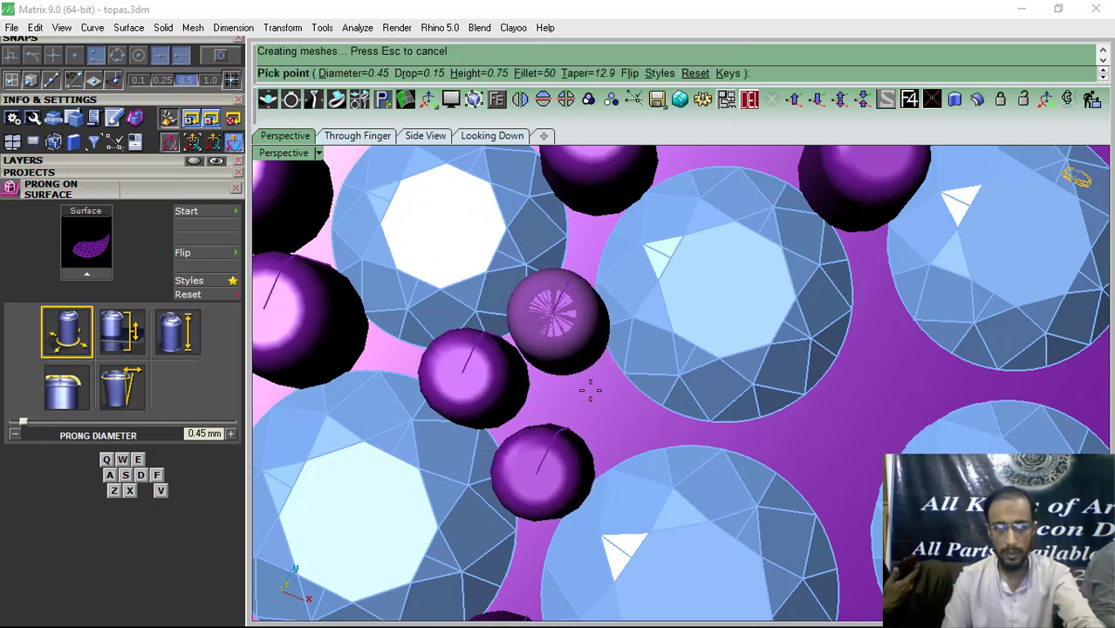
pyautogui.click(621, 415)
# Step: Place a 0.45 mm prong in the next gap, then set the diameter to 0.55 mm and add a second prong beside it
pyautogui.scroll(-2, 523, 400)
pyautogui.scroll(2, 635, 412)
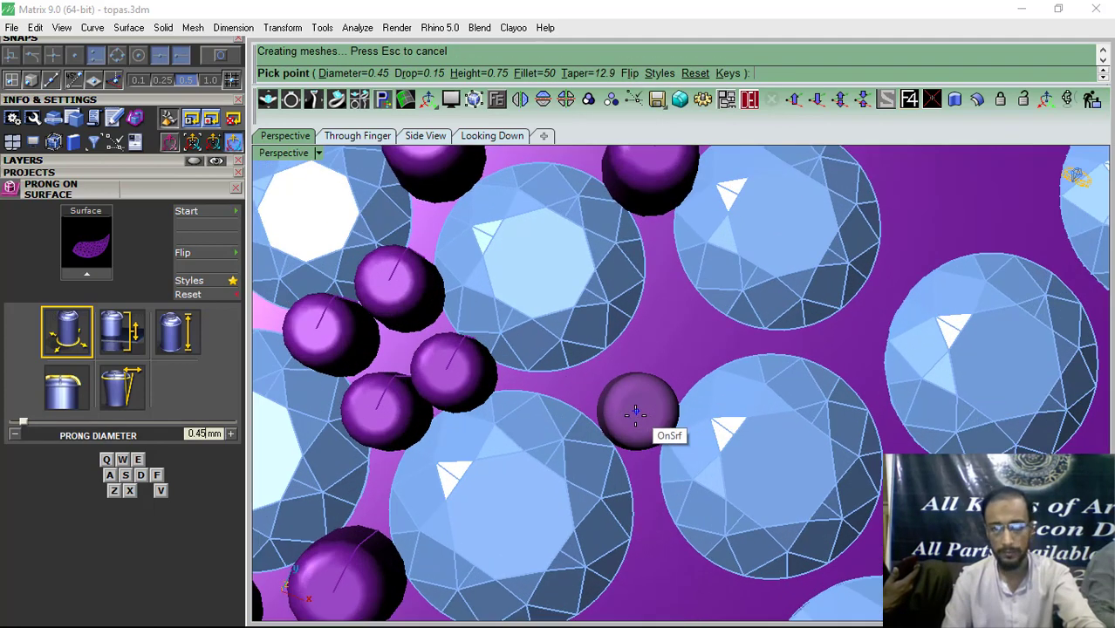
pyautogui.click(635, 412)
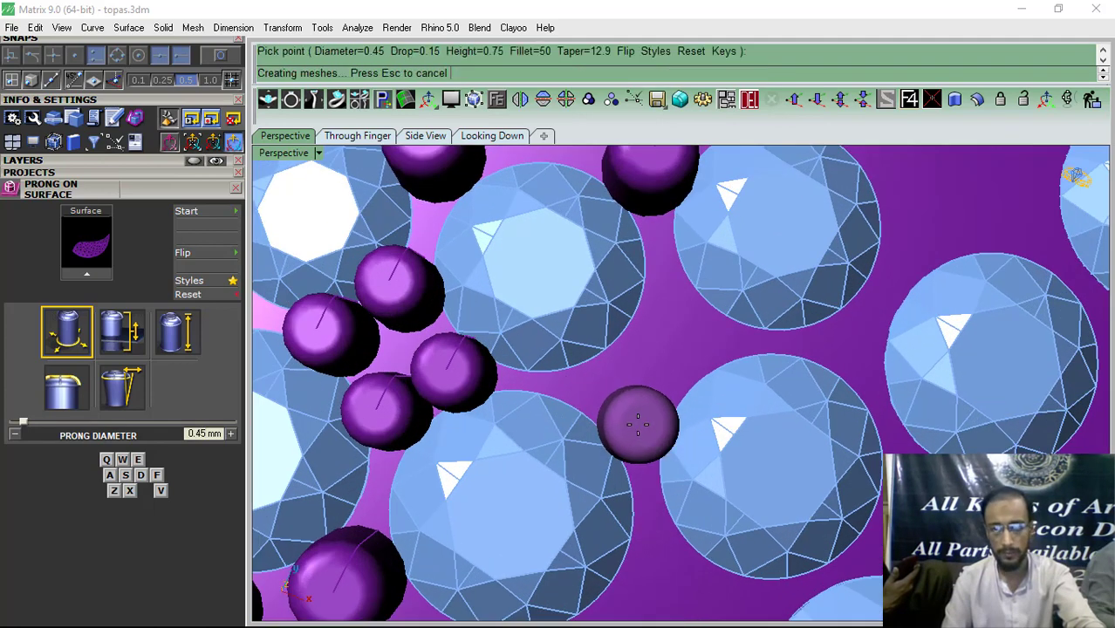
pyautogui.press('e')
pyautogui.click(677, 334)
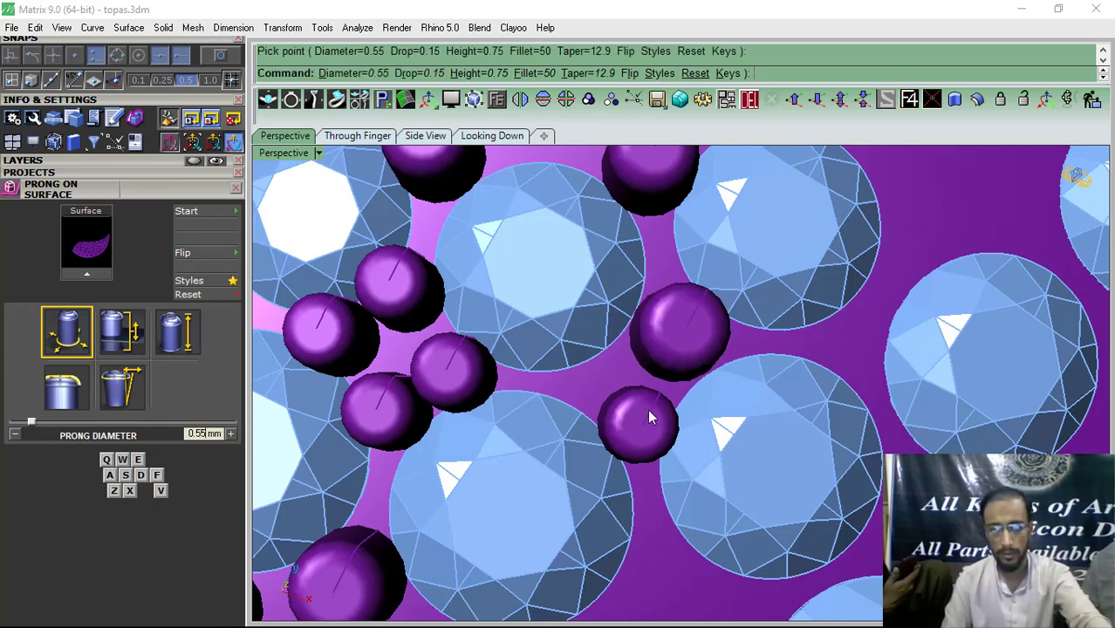
# Step: Delete the 0.45 mm prong beside the new one and place a 0.55 mm prong in the same gap
pyautogui.press('Return')
pyautogui.click(646, 421)
pyautogui.press('Delete')
pyautogui.press('Return')
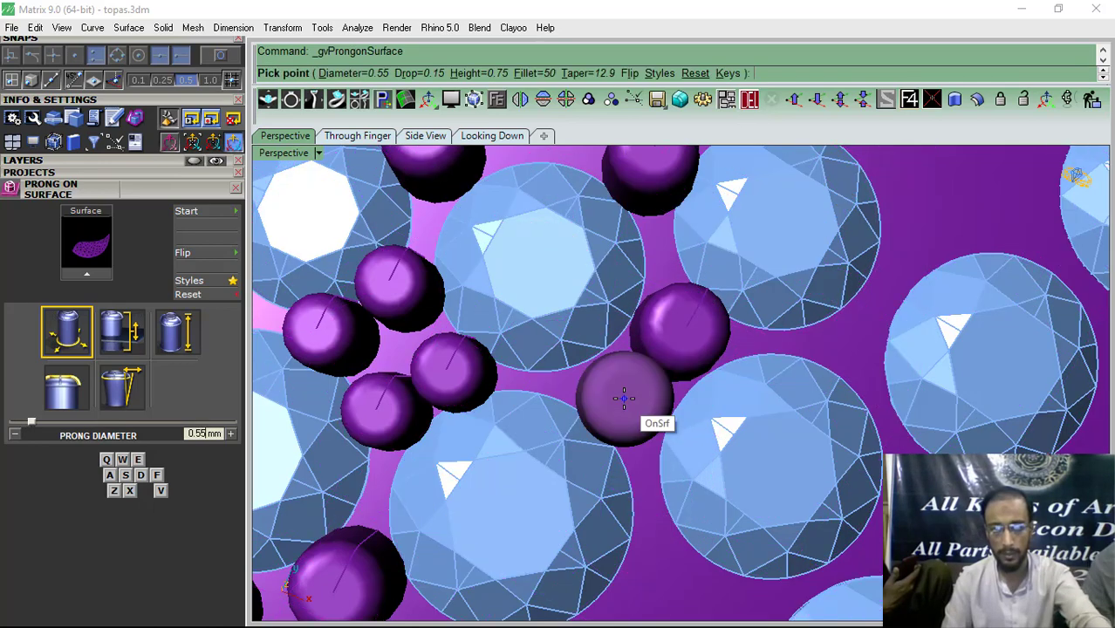
pyautogui.click(613, 394)
# Step: Place two 0.55 mm prongs in the gap one row further down, between the second and third rows
pyautogui.scroll(-3, 541, 510)
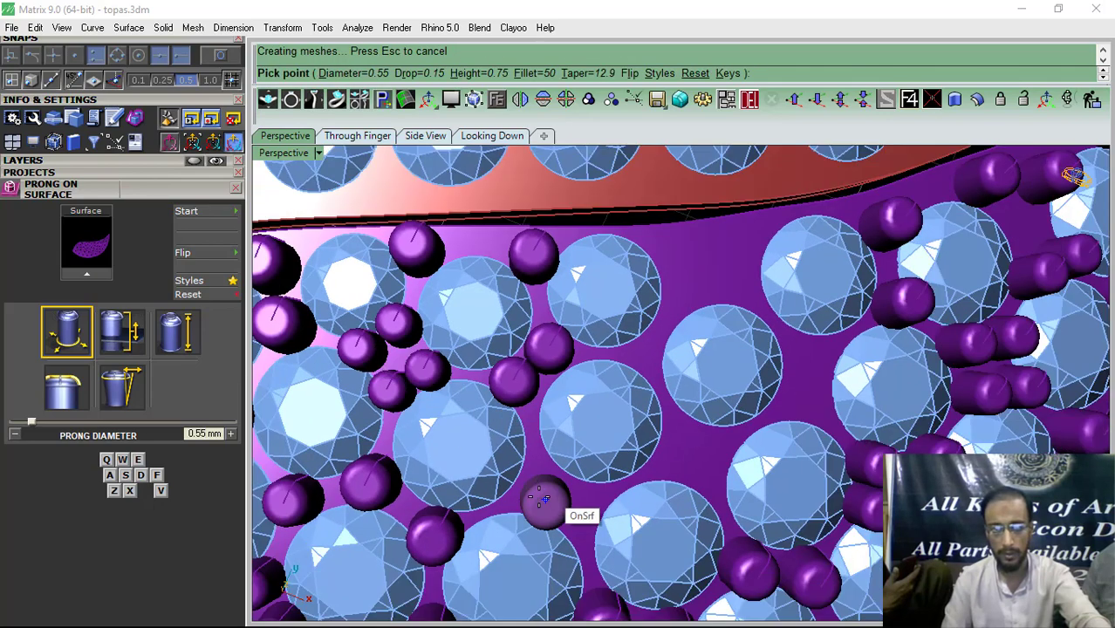
pyautogui.scroll(3, 532, 484)
pyautogui.scroll(2, 539, 496)
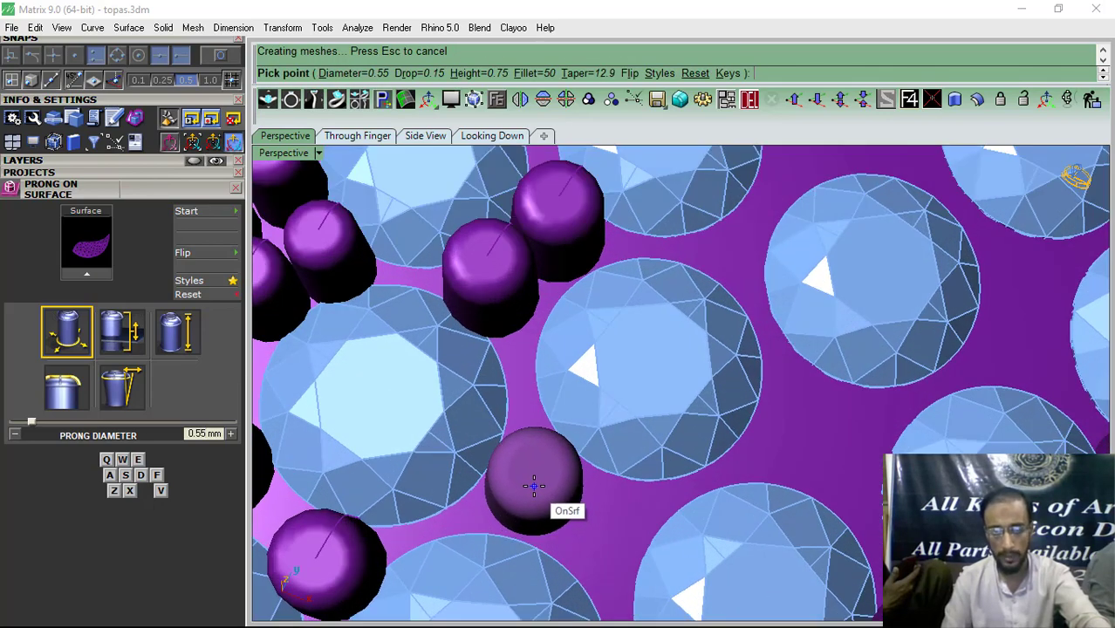
pyautogui.click(534, 486)
pyautogui.click(609, 547)
pyautogui.rightClick(609, 548)
# Step: Place three 0.55 mm prongs around the upper-row gems, one in the inner gap and two in the wide space by the edge
pyautogui.scroll(-6, 421, 419)
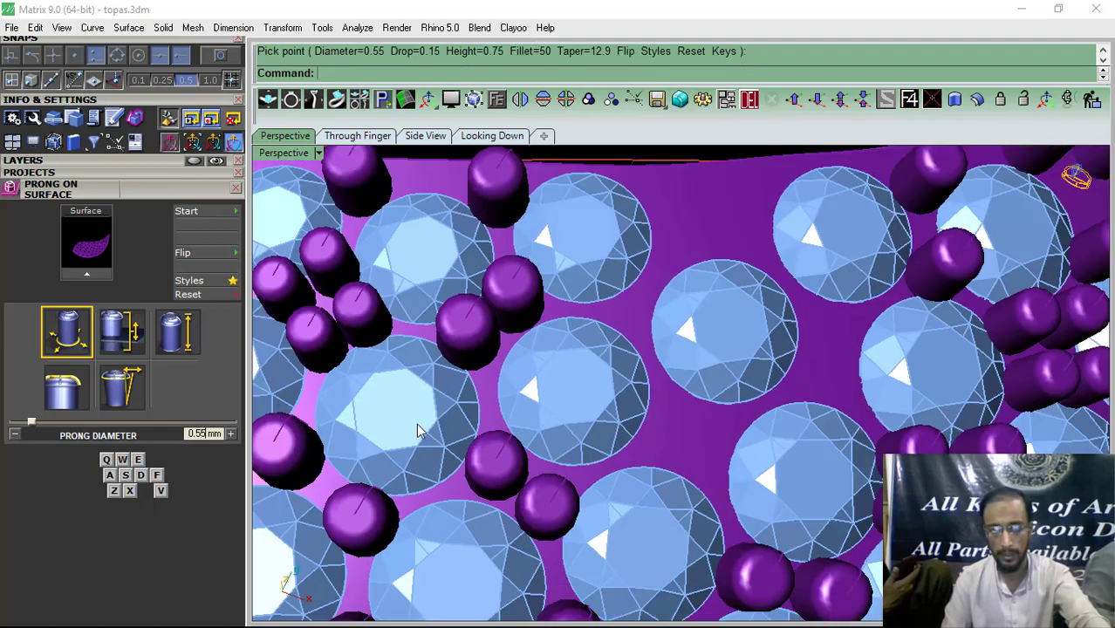
pyautogui.scroll(5, 558, 410)
pyautogui.click(500, 398)
pyautogui.press('Return')
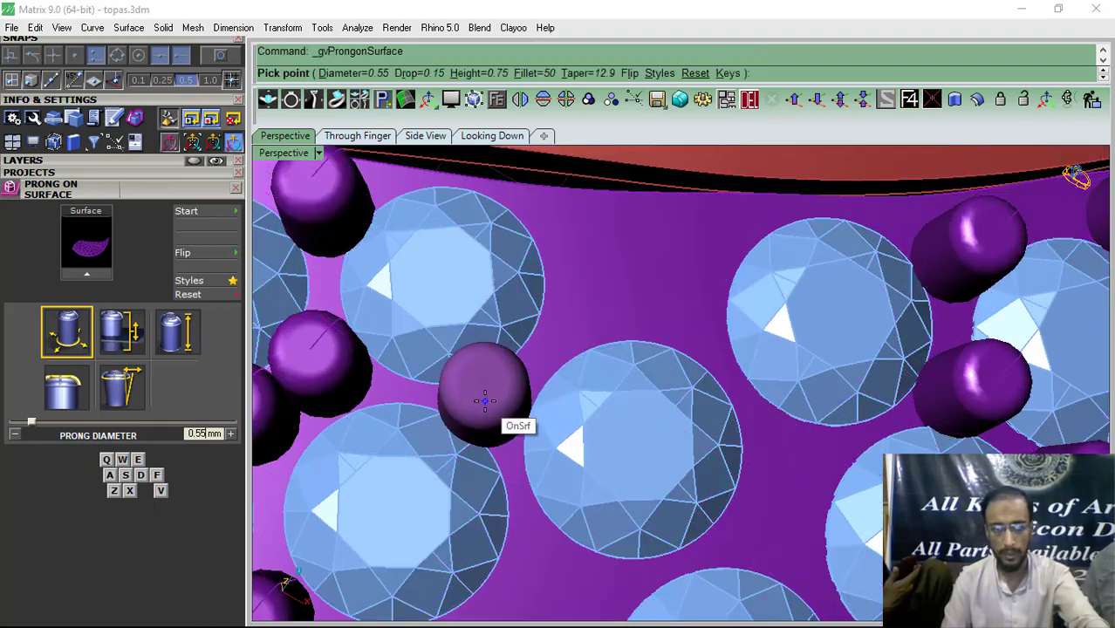
pyautogui.click(491, 399)
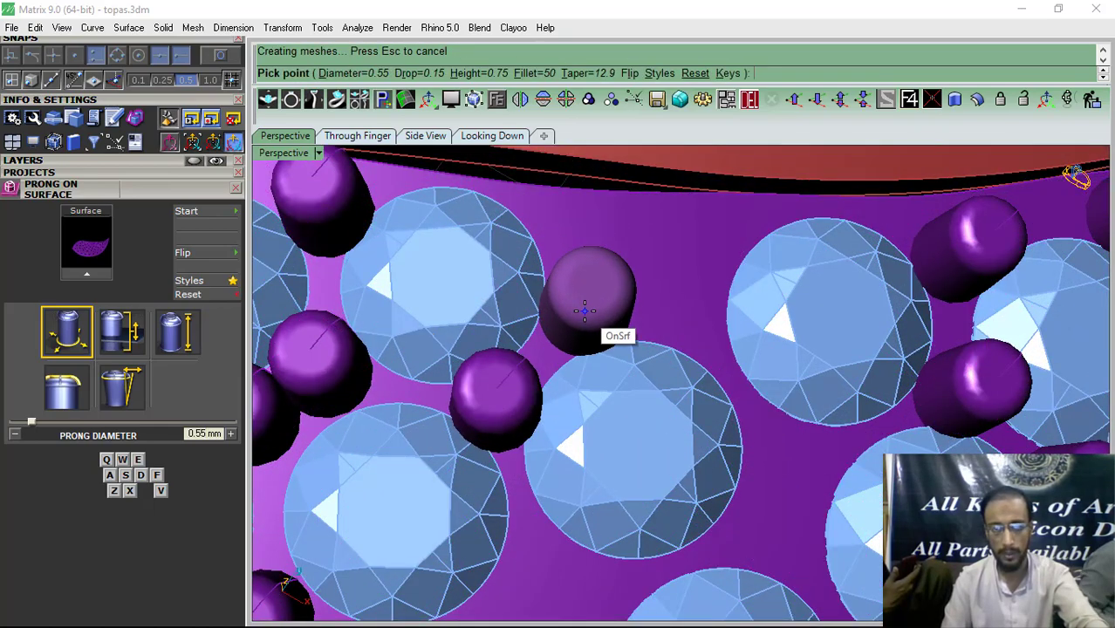
pyautogui.click(586, 299)
pyautogui.click(690, 319)
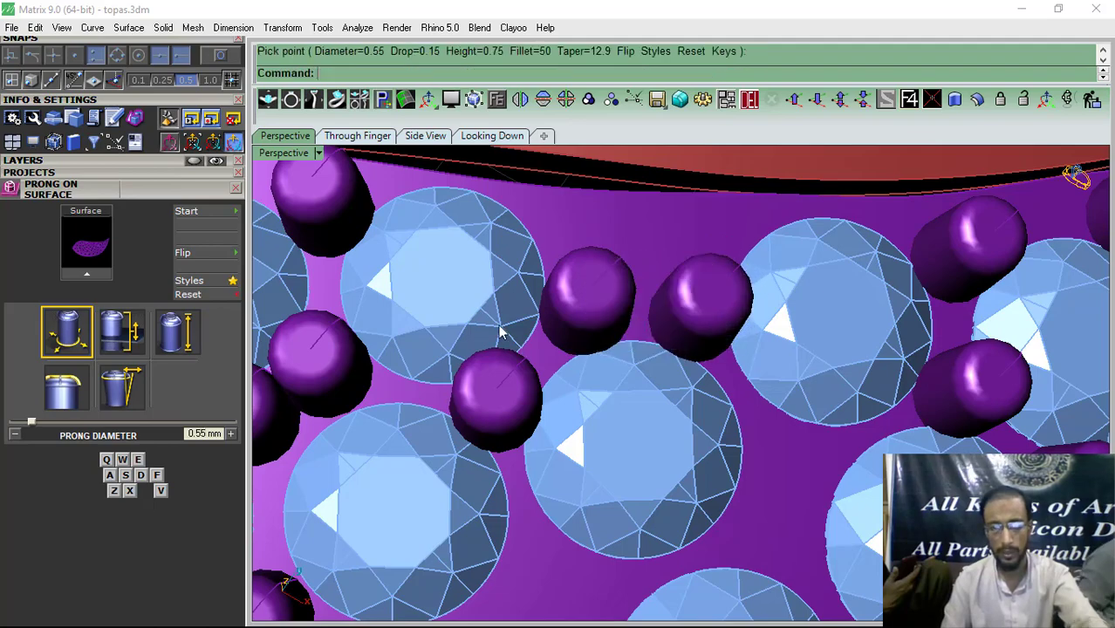
# Step: Set the prong diameter to 0.5 mm and place four prongs in the open space where four middle gems meet
pyautogui.scroll(-5, 527, 411)
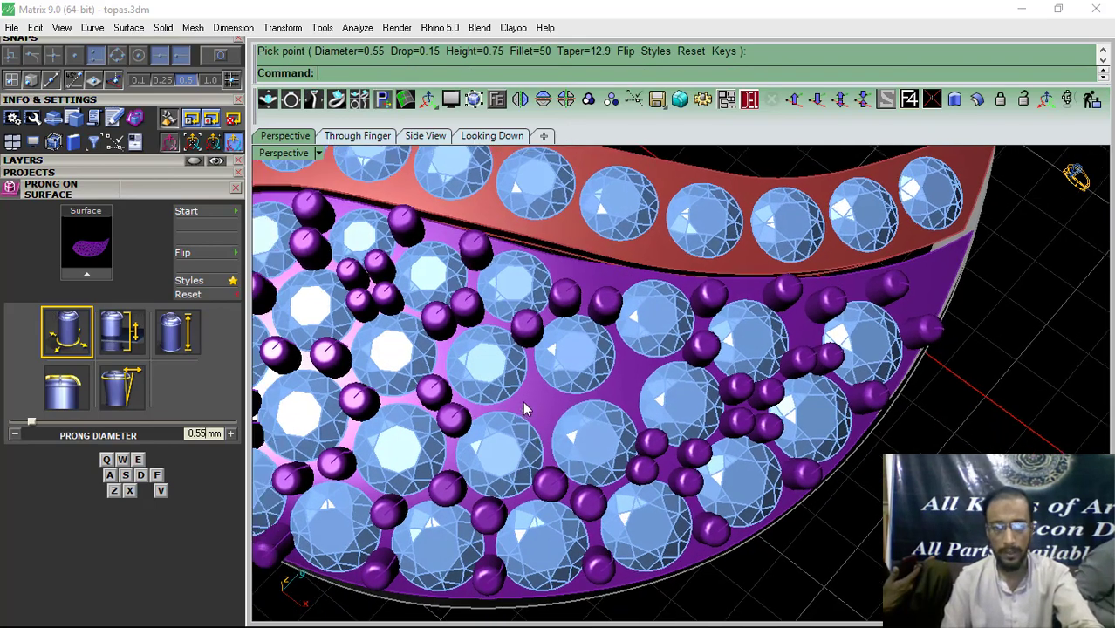
pyautogui.scroll(6, 525, 407)
pyautogui.click(565, 407)
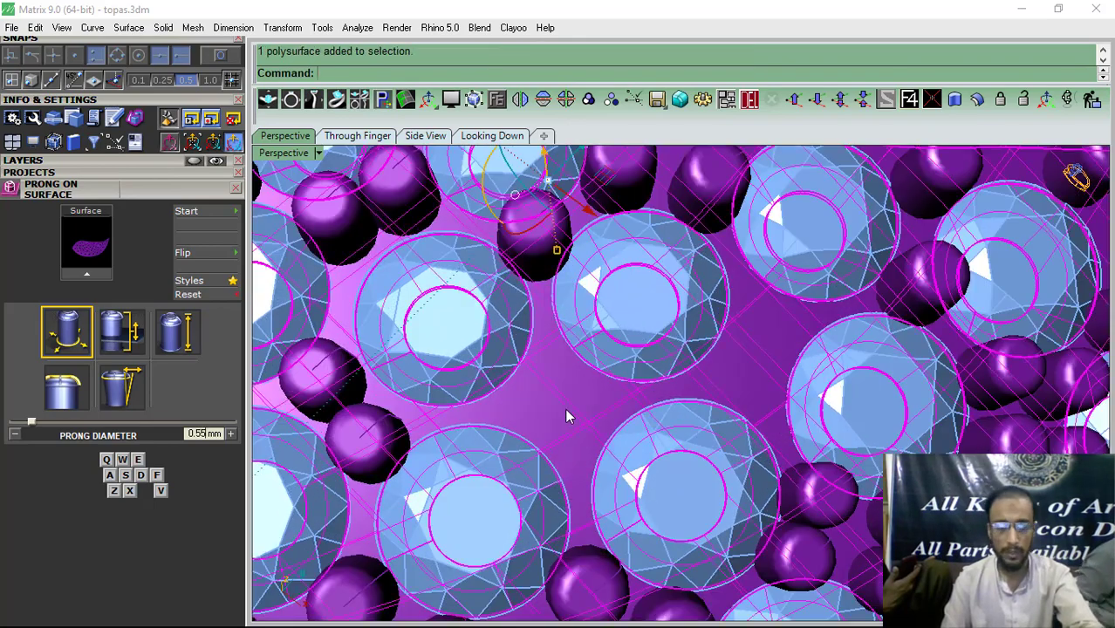
pyautogui.press('Return')
pyautogui.press('q')
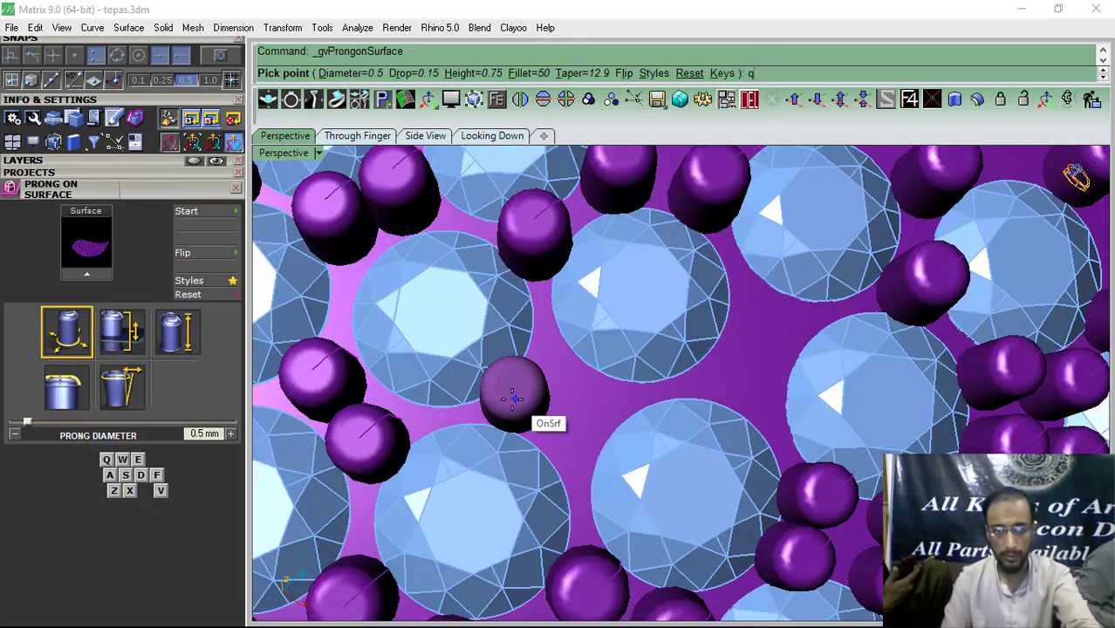
pyautogui.click(509, 401)
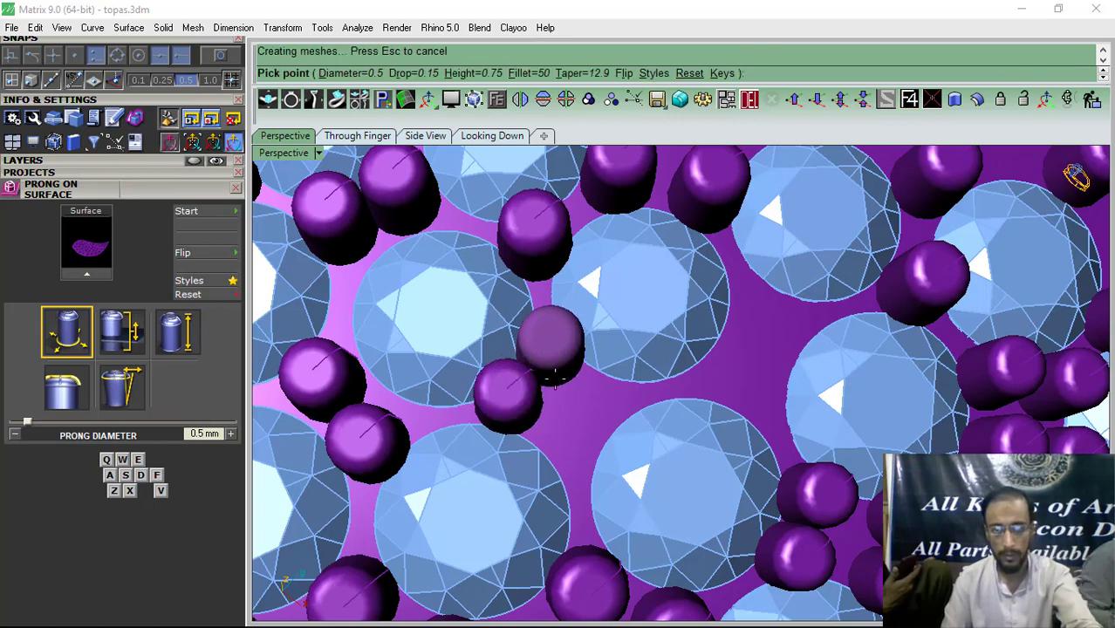
pyautogui.click(551, 342)
pyautogui.click(576, 440)
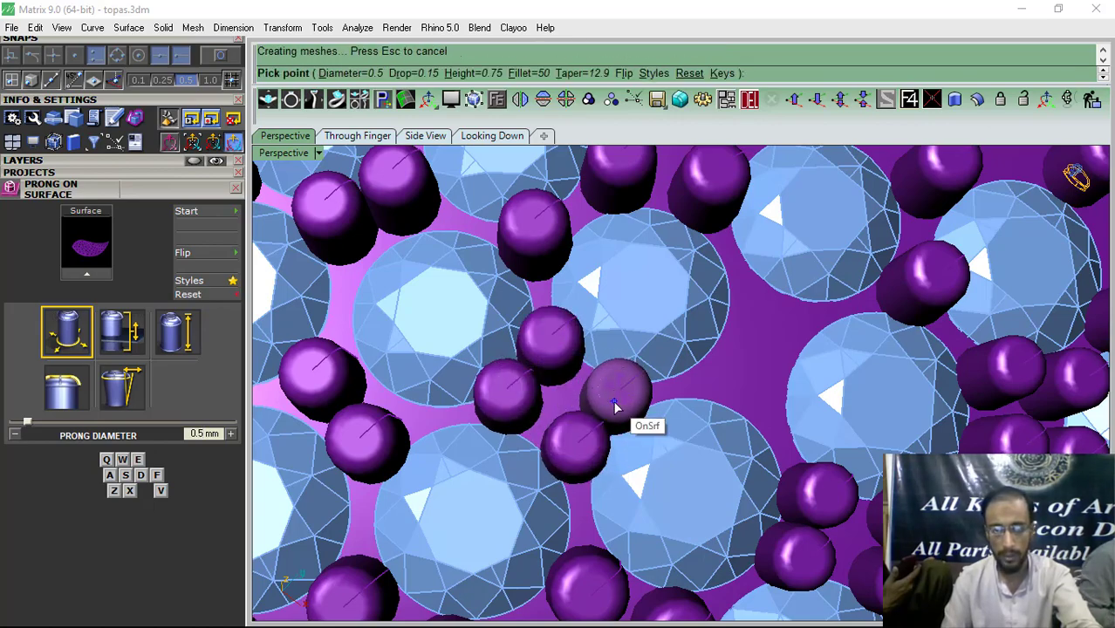
pyautogui.click(614, 401)
pyautogui.rightClick(614, 401)
# Step: Fill the last empty gap between the central gems with four 0.5 mm prongs
pyautogui.scroll(-5, 558, 399)
pyautogui.moveTo(512, 398); pyautogui.dragTo(606, 371, button='right')
pyautogui.scroll(3, 613, 346)
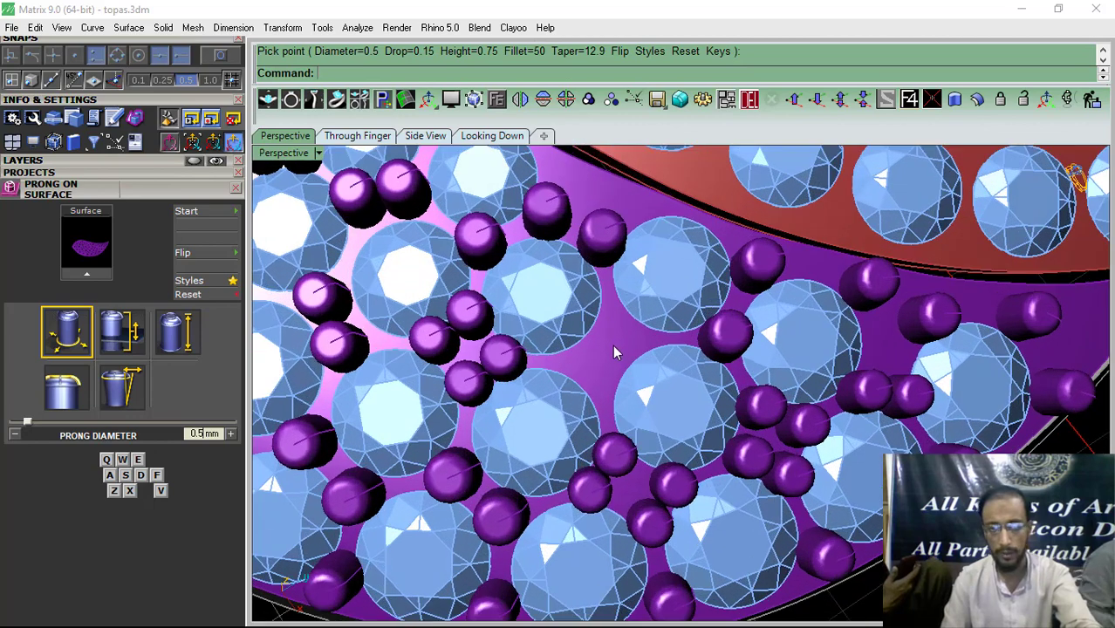
pyautogui.scroll(5, 613, 346)
pyautogui.click(593, 368)
pyautogui.rightClick(594, 367)
pyautogui.click(596, 412)
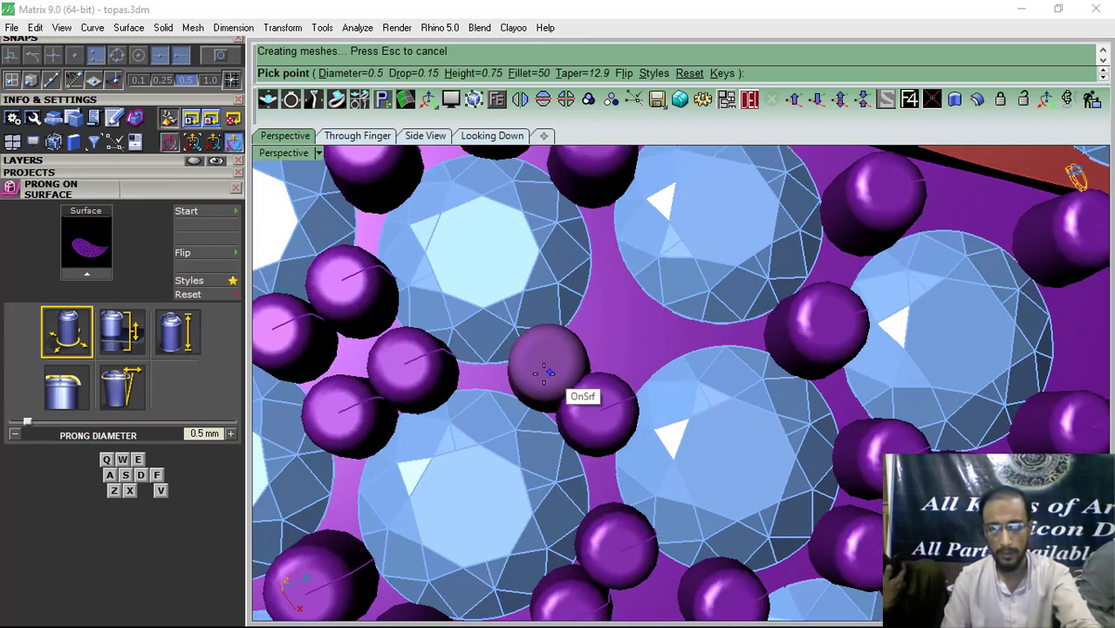
pyautogui.click(534, 374)
pyautogui.click(602, 289)
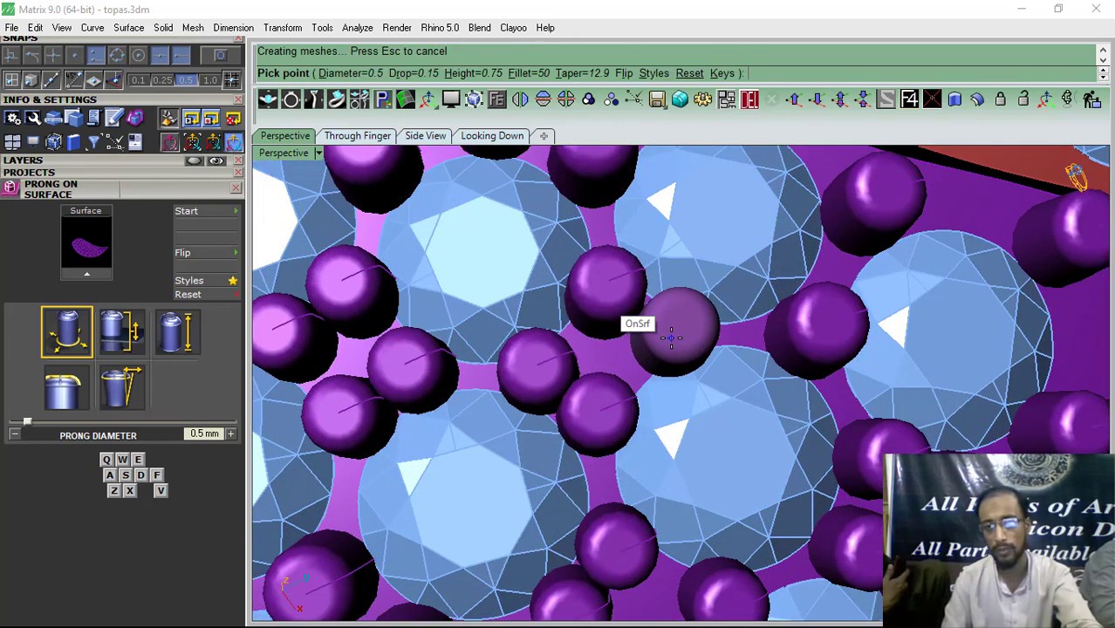
pyautogui.click(671, 337)
pyautogui.rightClick(624, 342)
# Step: Select everything on the Heads layer except the purple surface, group the prongs, and select the purple surface
pyautogui.scroll(-7, 618, 358)
pyautogui.moveTo(597, 403); pyautogui.dragTo(261, 288, button='right')
pyautogui.click(158, 161)
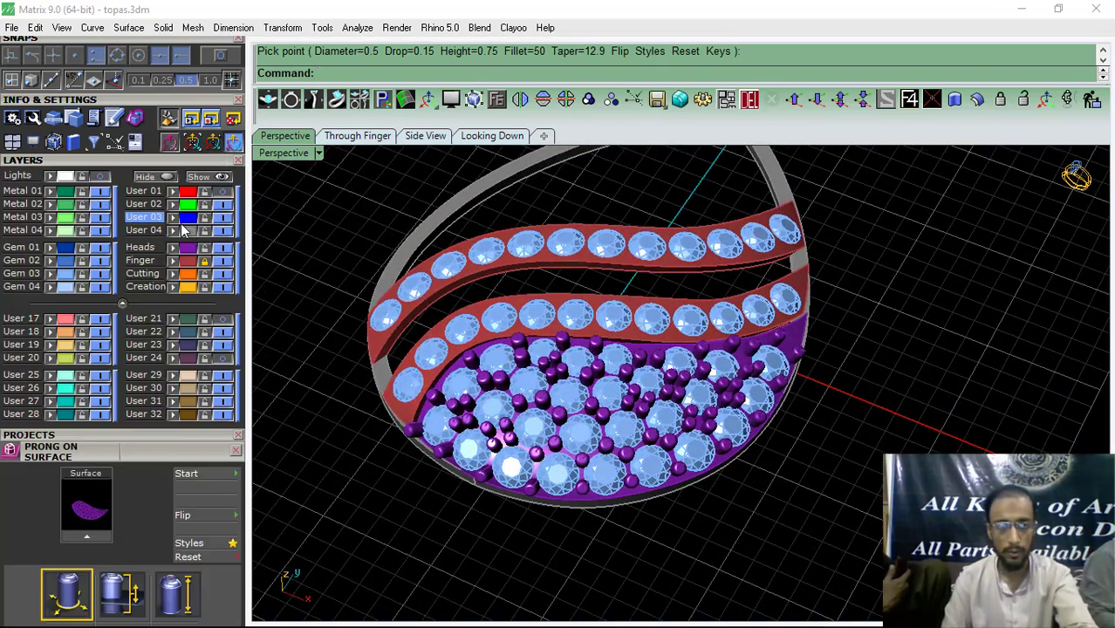
pyautogui.click(187, 250)
pyautogui.scroll(5, 809, 299)
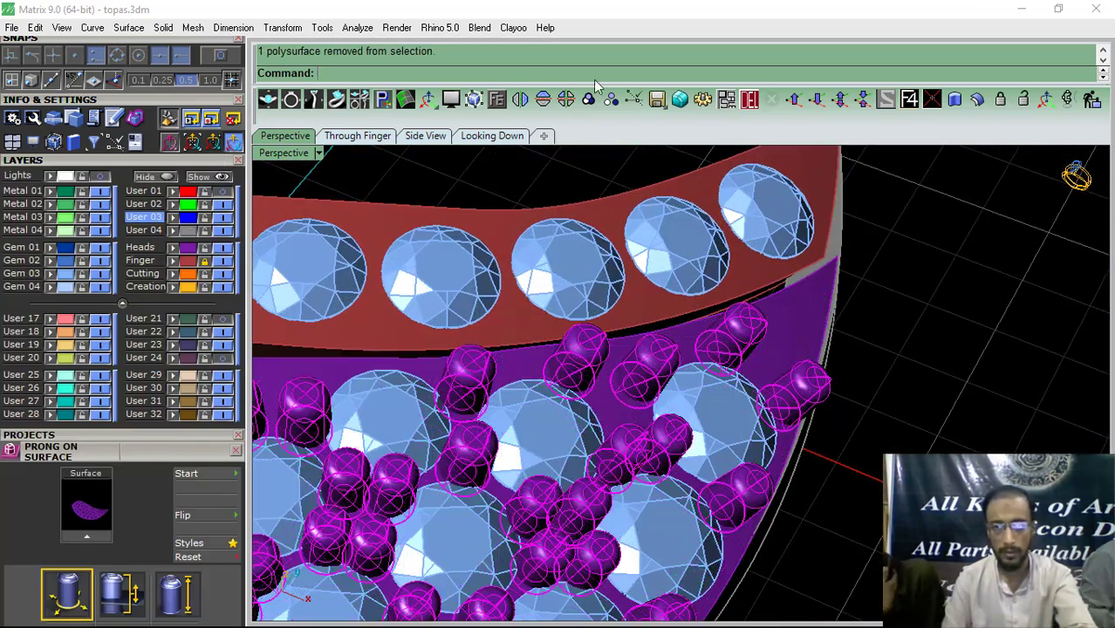
pyautogui.keyDown('shift'); pyautogui.click(798, 320); pyautogui.keyUp('shift')
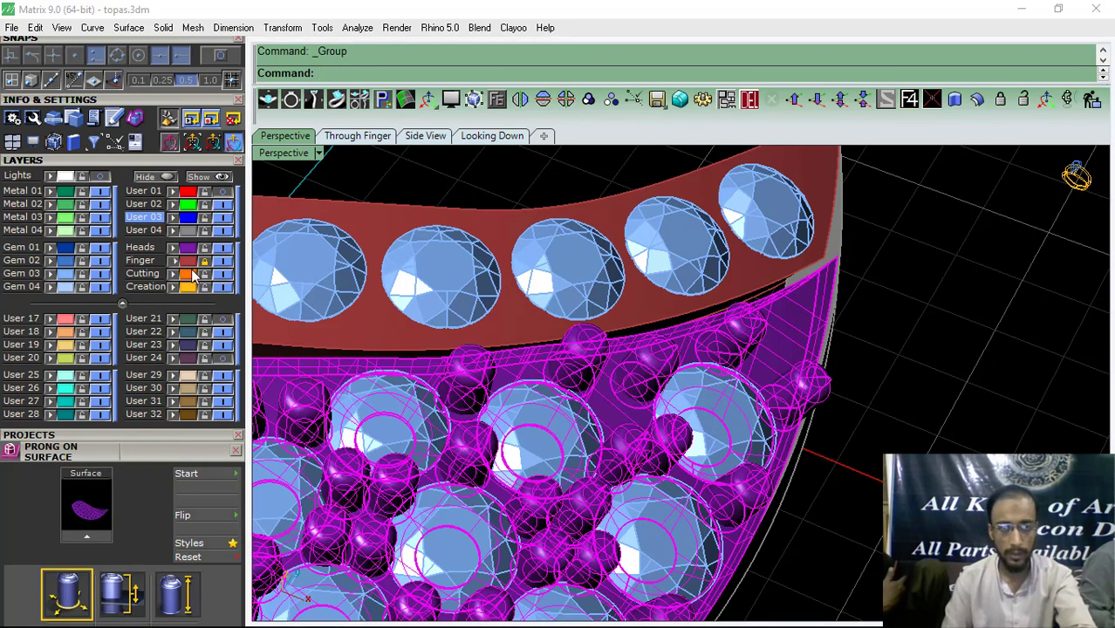
# Step: Show and lock the Lights layer with the reference photo in the Looking Down view, and display the model shaded
pyautogui.click(952, 353)
pyautogui.scroll(-5, 646, 449)
pyautogui.keyDown('shift'); pyautogui.moveTo(602, 441); pyautogui.dragTo(701, 392, button='right'); pyautogui.keyUp('shift')
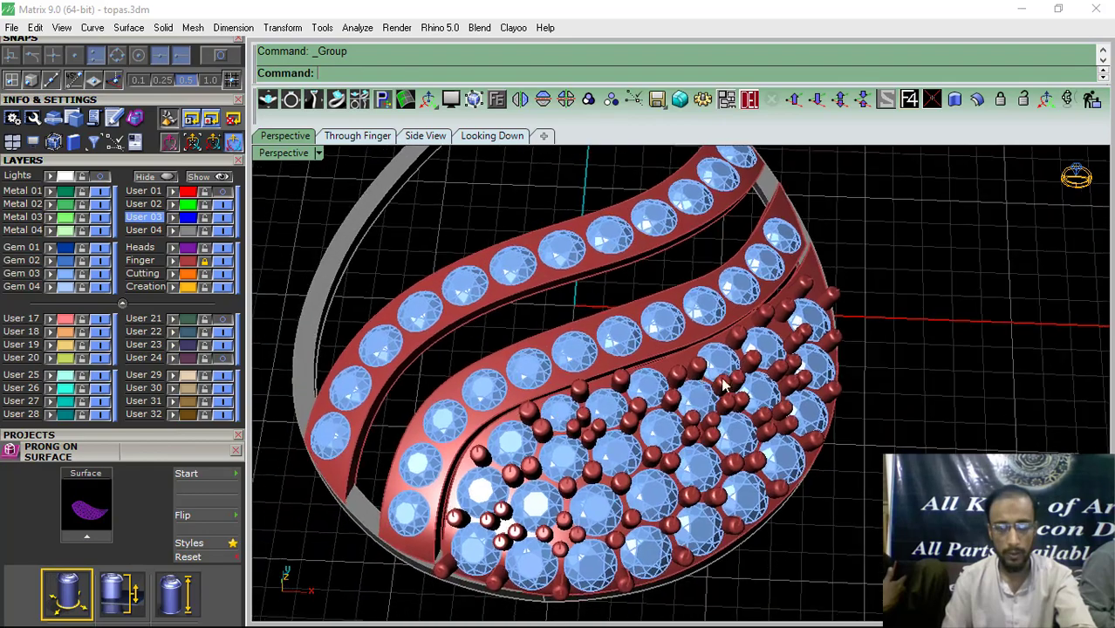
pyautogui.scroll(-6, 534, 433)
pyautogui.moveTo(534, 433); pyautogui.dragTo(486, 190, button='right')
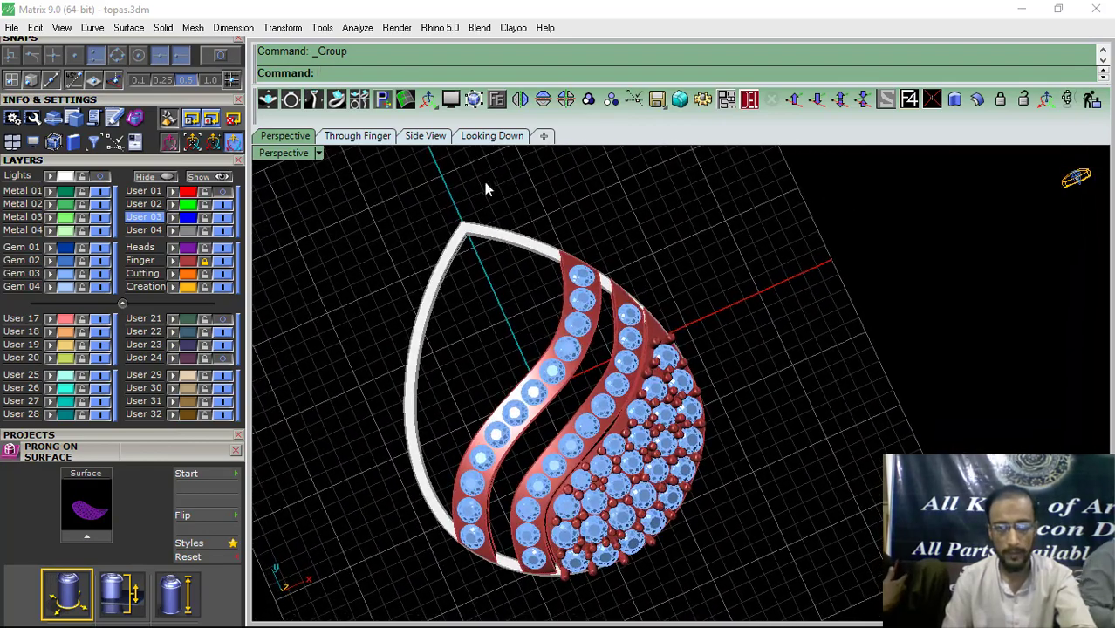
pyautogui.click(492, 136)
pyautogui.click(84, 178)
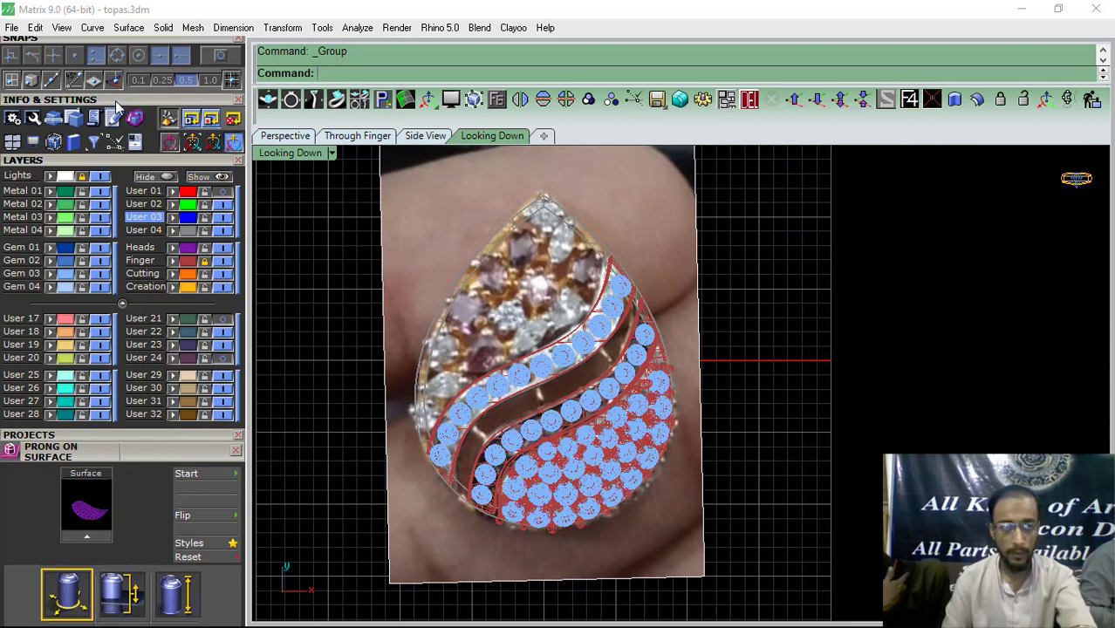
pyautogui.scroll(5, 118, 105)
pyautogui.click(139, 238)
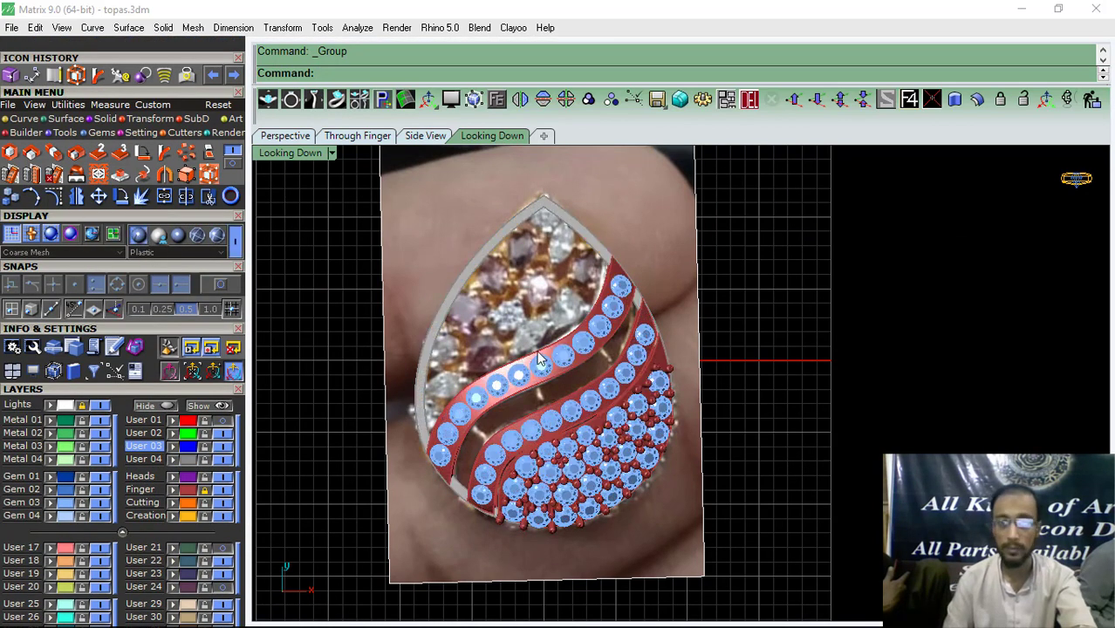
# Step: Save the ring file with the pavé prongs in place
pyautogui.moveTo(677, 356); pyautogui.dragTo(646, 370, button='right')
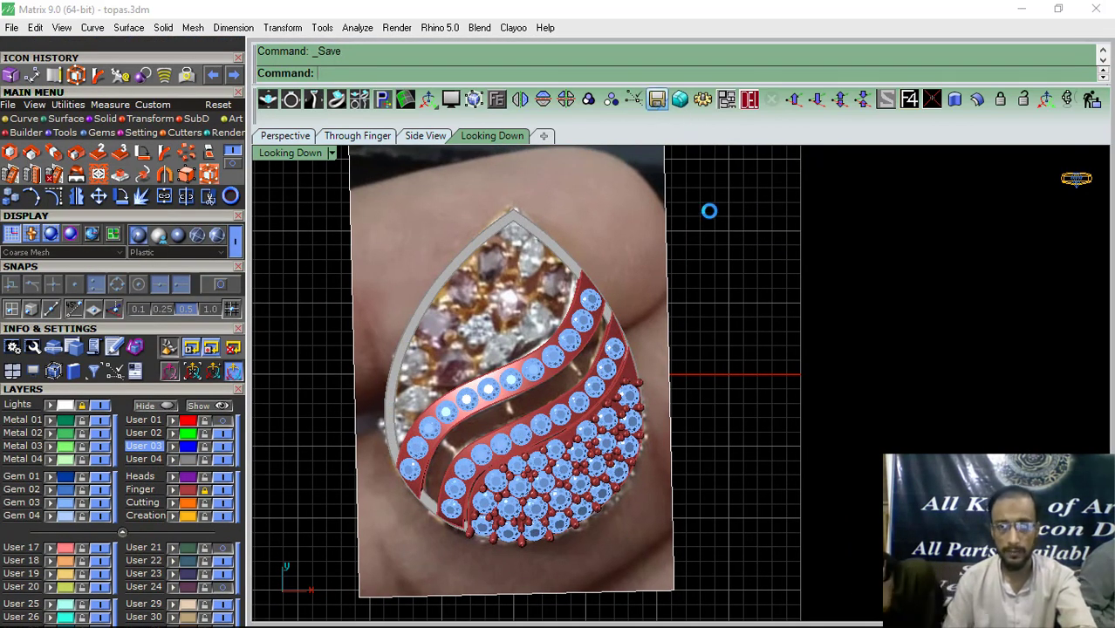
pyautogui.moveTo(513, 298); pyautogui.dragTo(530, 284, button='right')
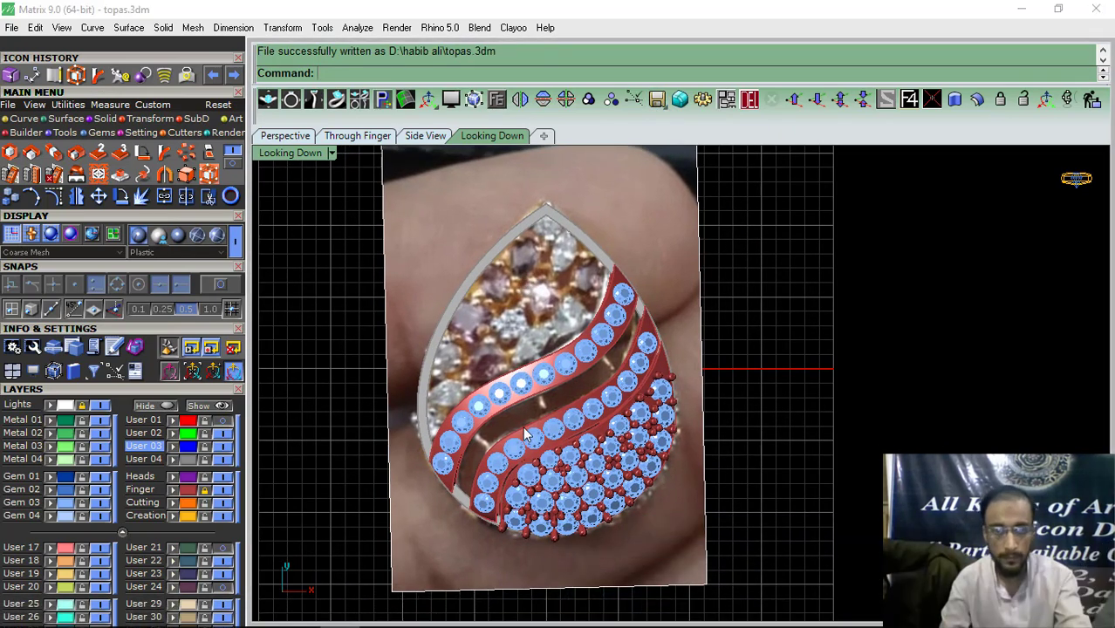
pyautogui.moveTo(507, 427); pyautogui.dragTo(537, 445, button='right')
# Step: Load a 1.8 mm round diamond and move it onto the stones in the open upper area of the reference photo
pyautogui.click(113, 389)
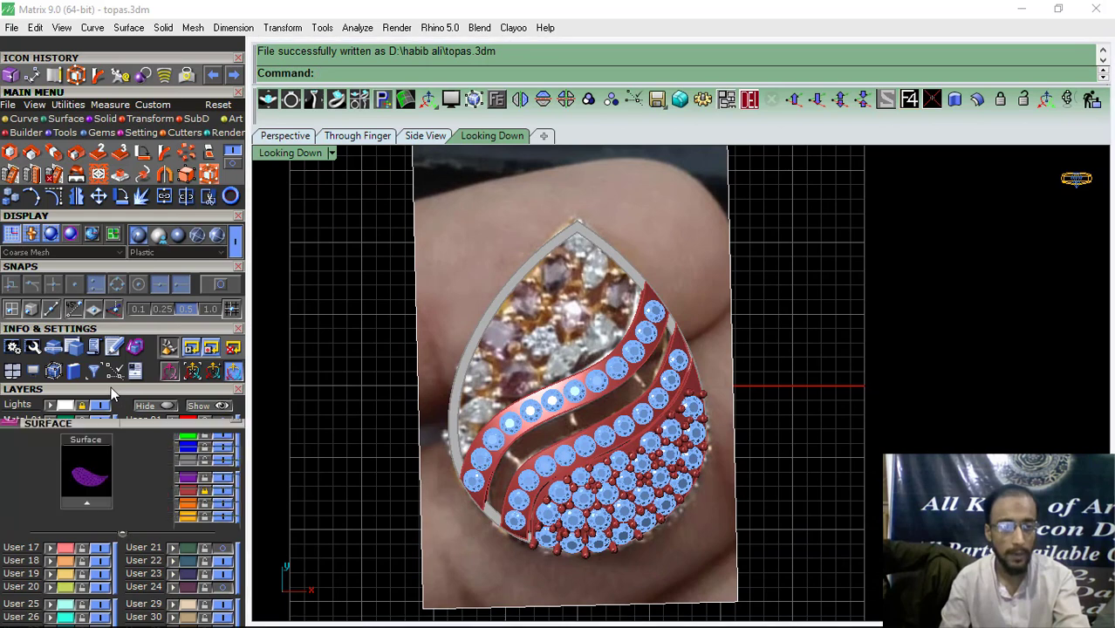
pyautogui.moveTo(111, 387); pyautogui.dragTo(139, 388)
pyautogui.click(235, 416)
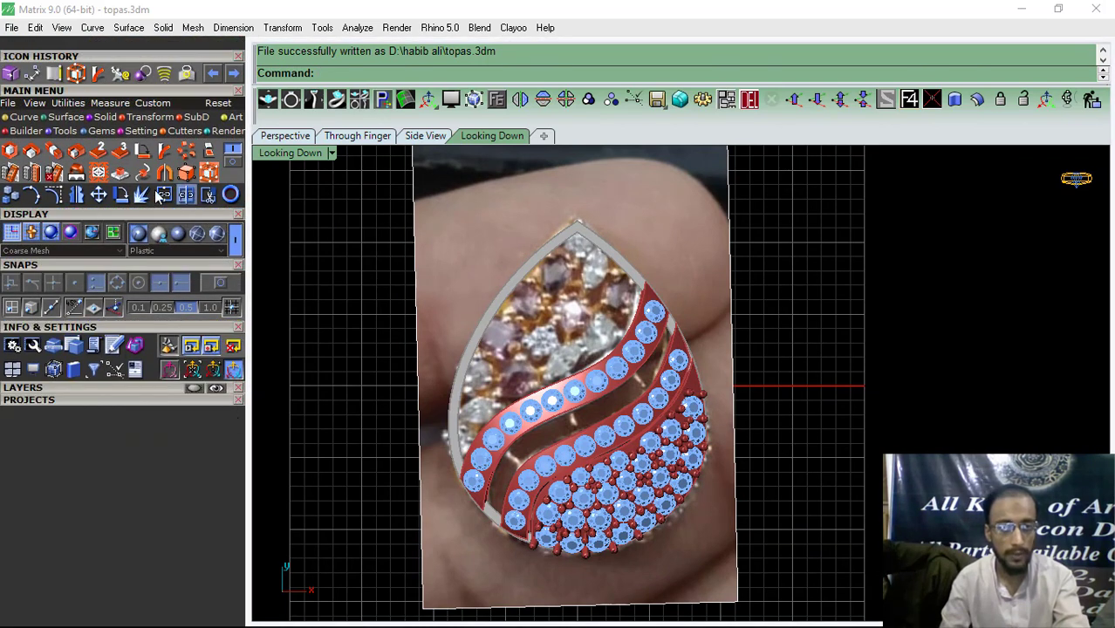
pyautogui.click(102, 132)
pyautogui.click(9, 151)
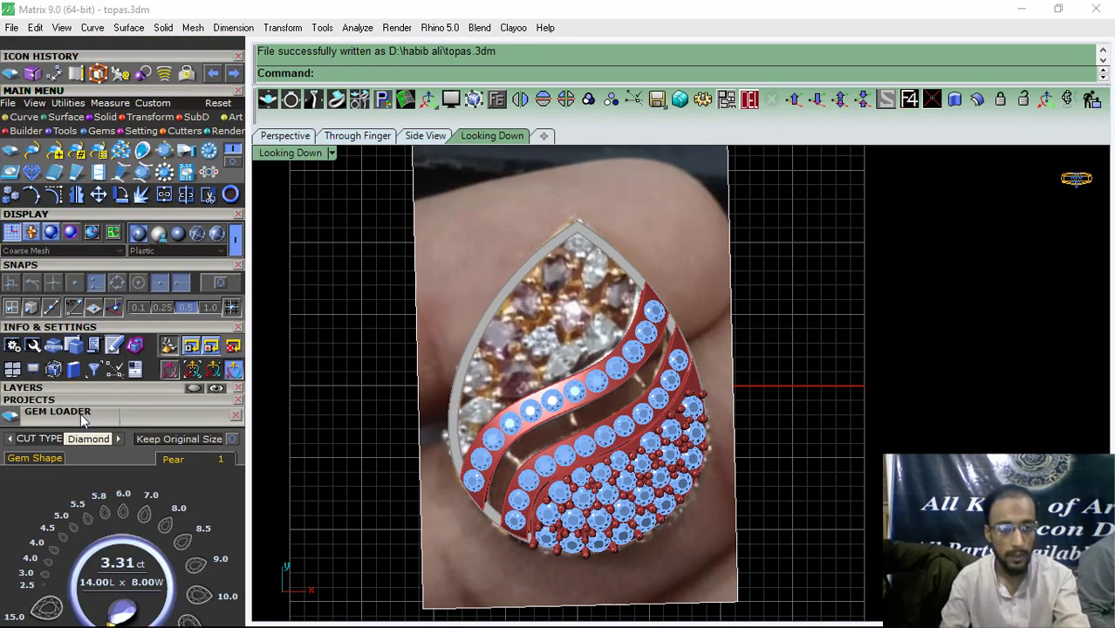
pyautogui.click(27, 323)
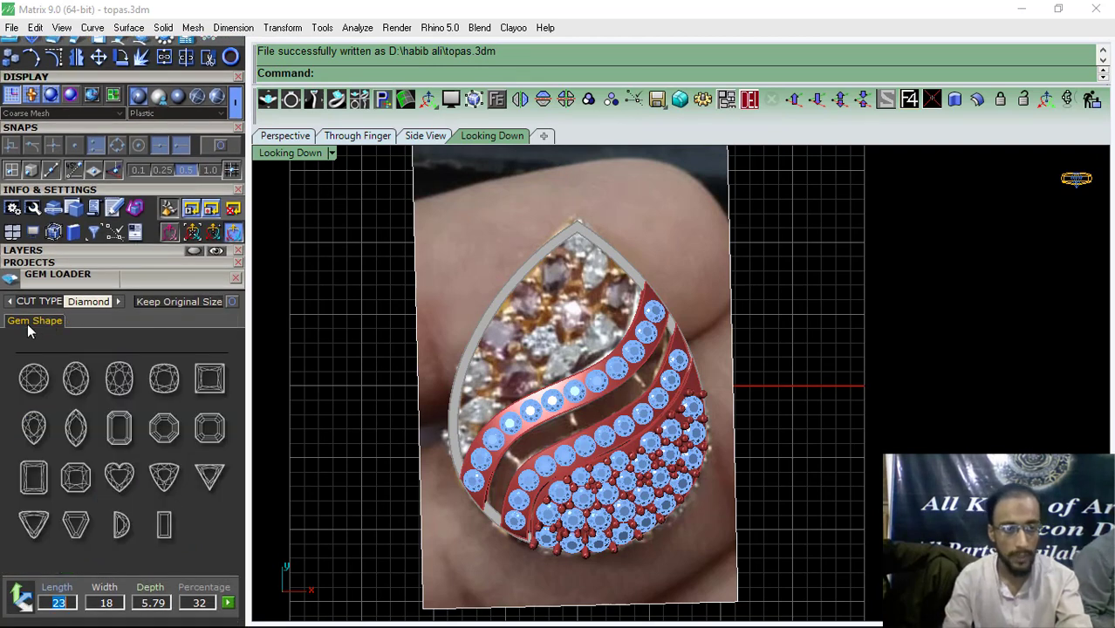
pyautogui.click(34, 378)
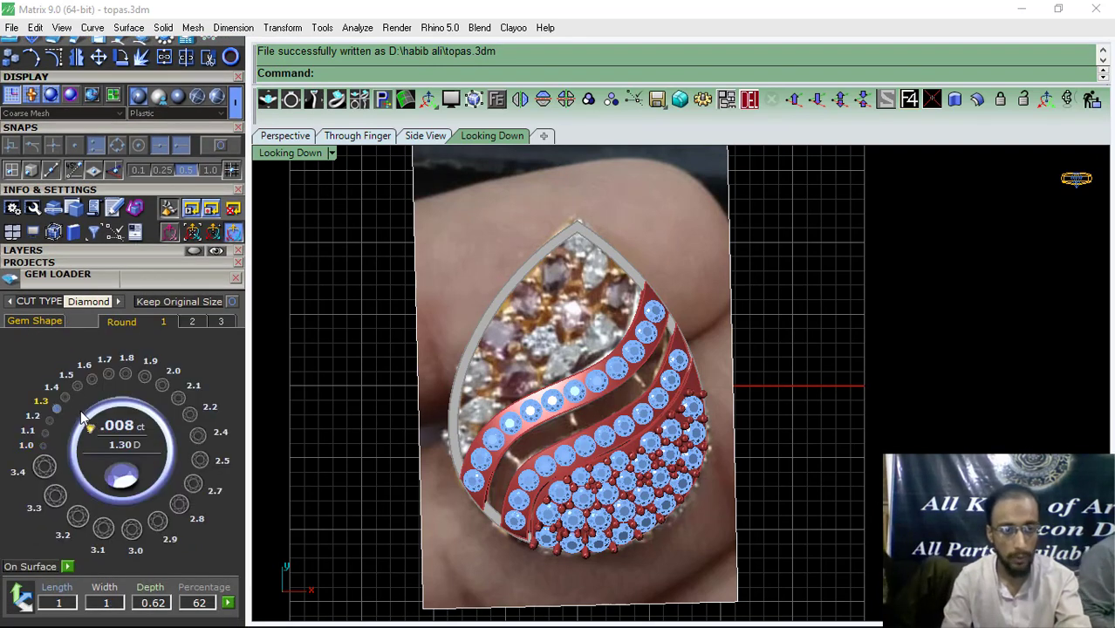
pyautogui.click(145, 376)
pyautogui.scroll(3, 531, 398)
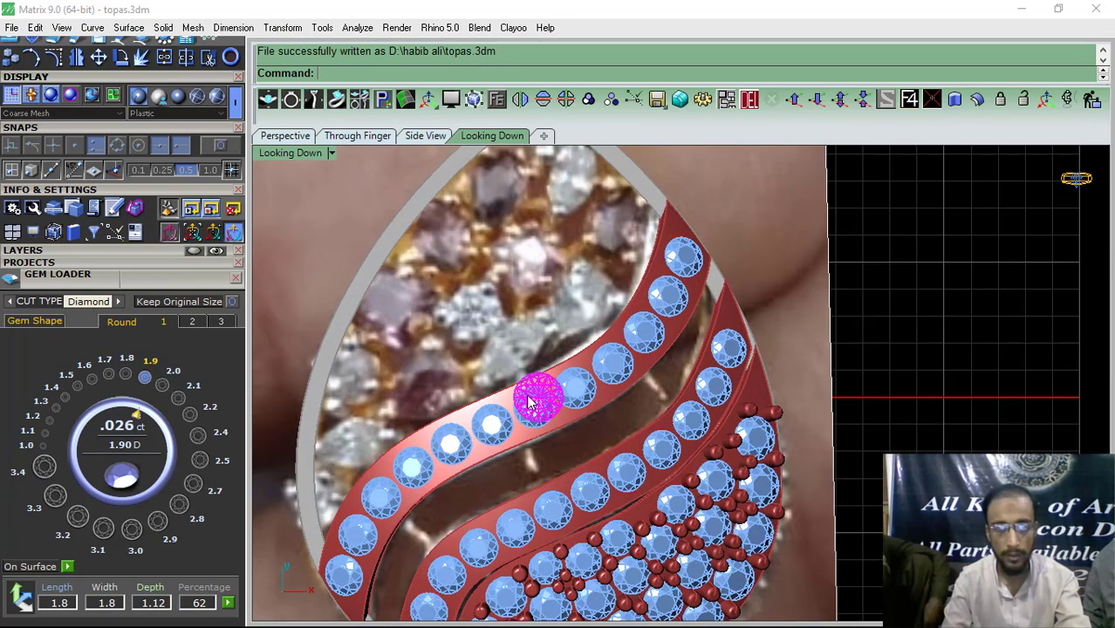
pyautogui.moveTo(530, 398); pyautogui.dragTo(536, 266)
pyautogui.moveTo(590, 308); pyautogui.dragTo(566, 383, button='right')
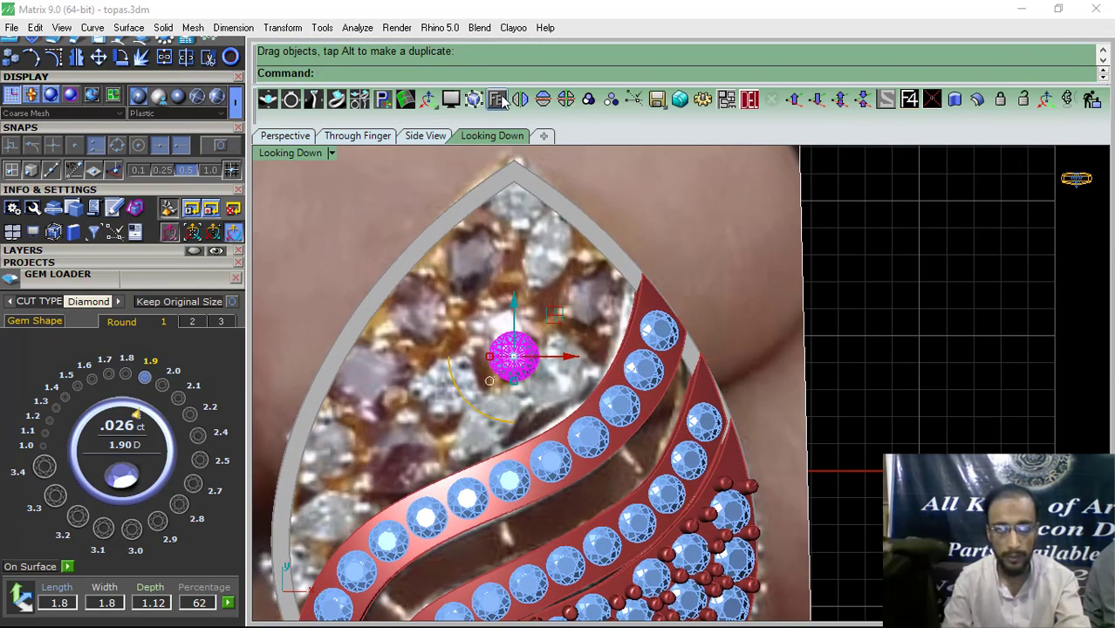
# Step: Create the new diamond's outline curve with Gem Profile, hide the Gem 03 layer, and select the curve
pyautogui.click(499, 100)
pyautogui.click(530, 297)
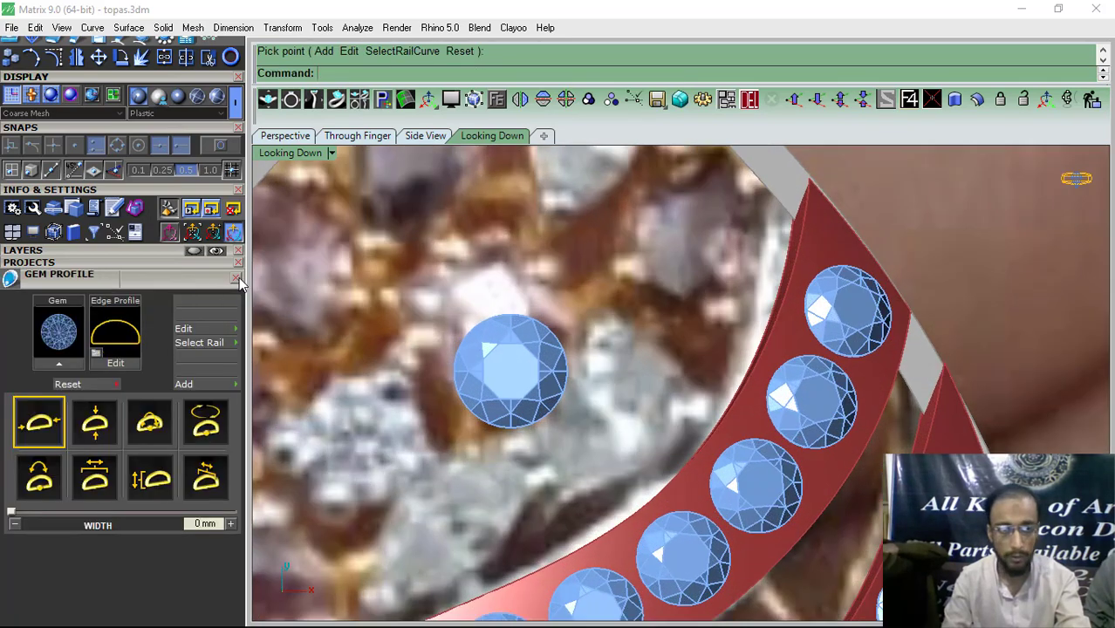
pyautogui.click(236, 279)
pyautogui.click(137, 251)
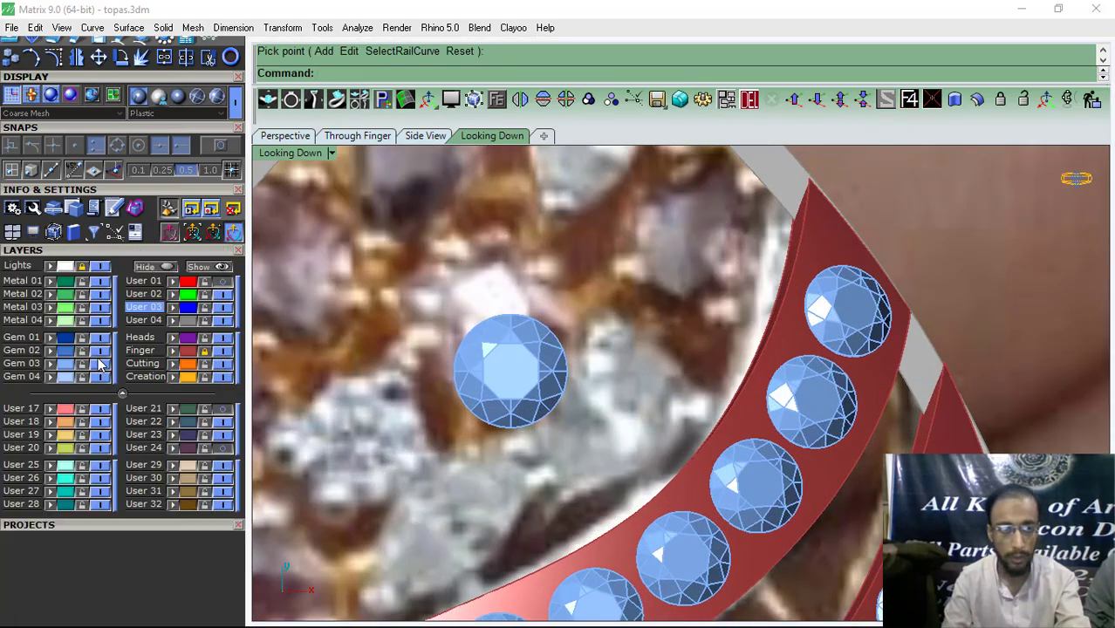
pyautogui.click(100, 364)
pyautogui.click(100, 251)
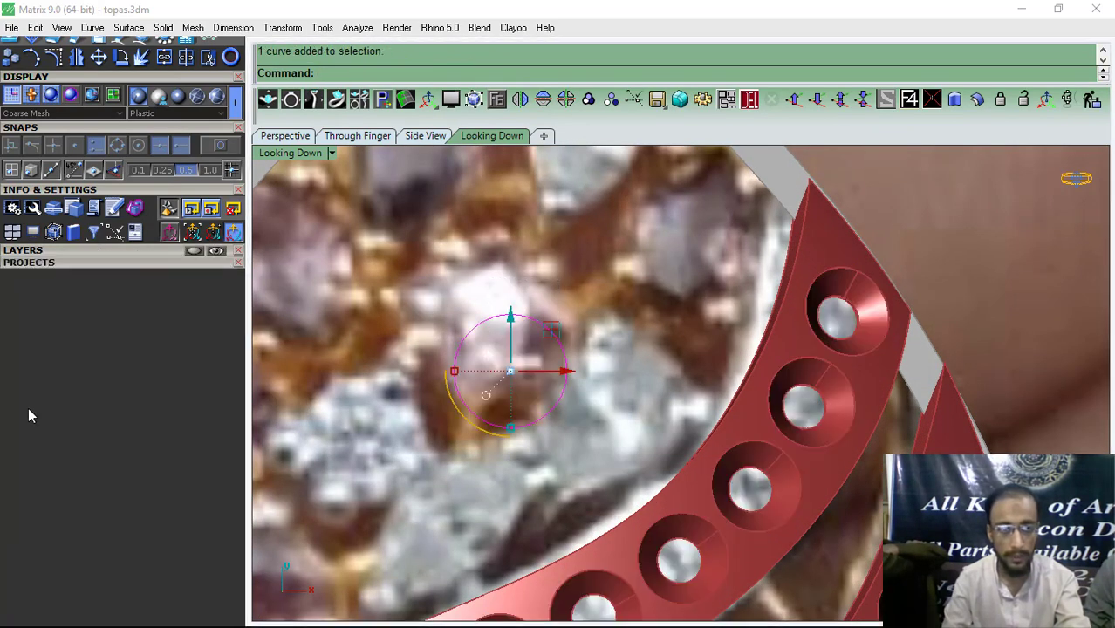
# Step: Hide the Lights layer with the reference photo and offset the gem outline curve 0.35 mm inward
pyautogui.click(75, 425)
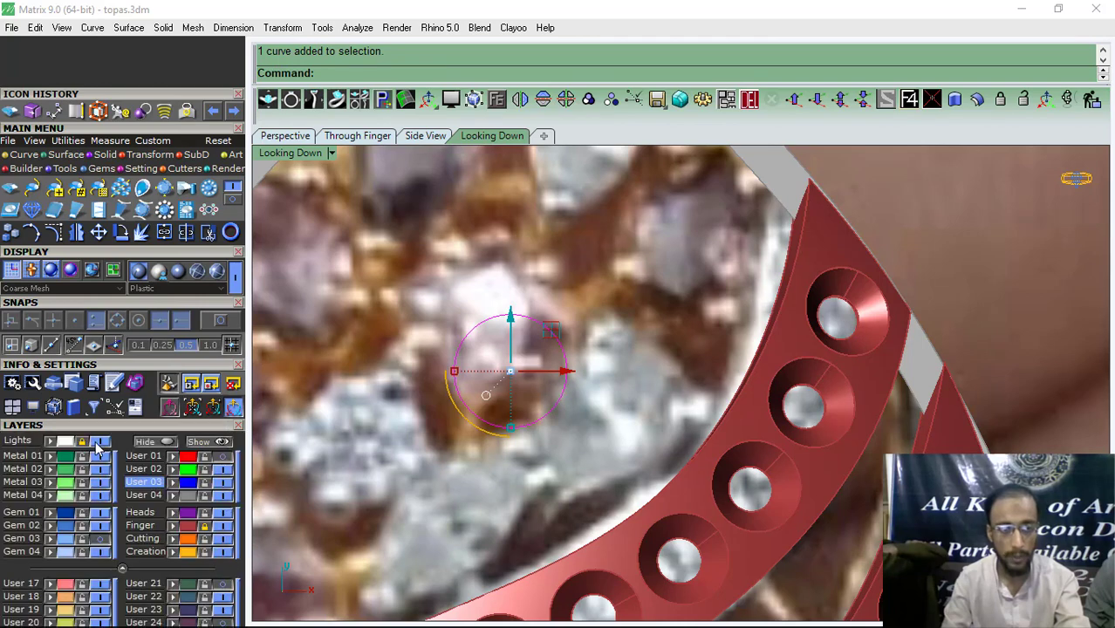
pyautogui.click(96, 443)
pyautogui.click(86, 423)
pyautogui.click(63, 170)
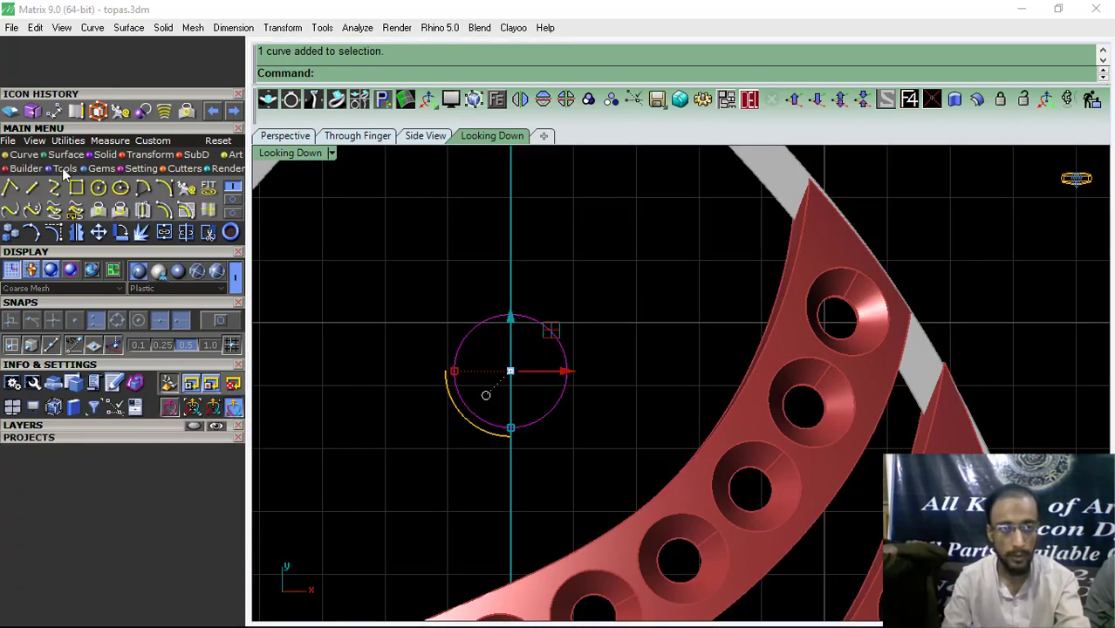
pyautogui.click(164, 212)
pyautogui.scroll(3, 471, 351)
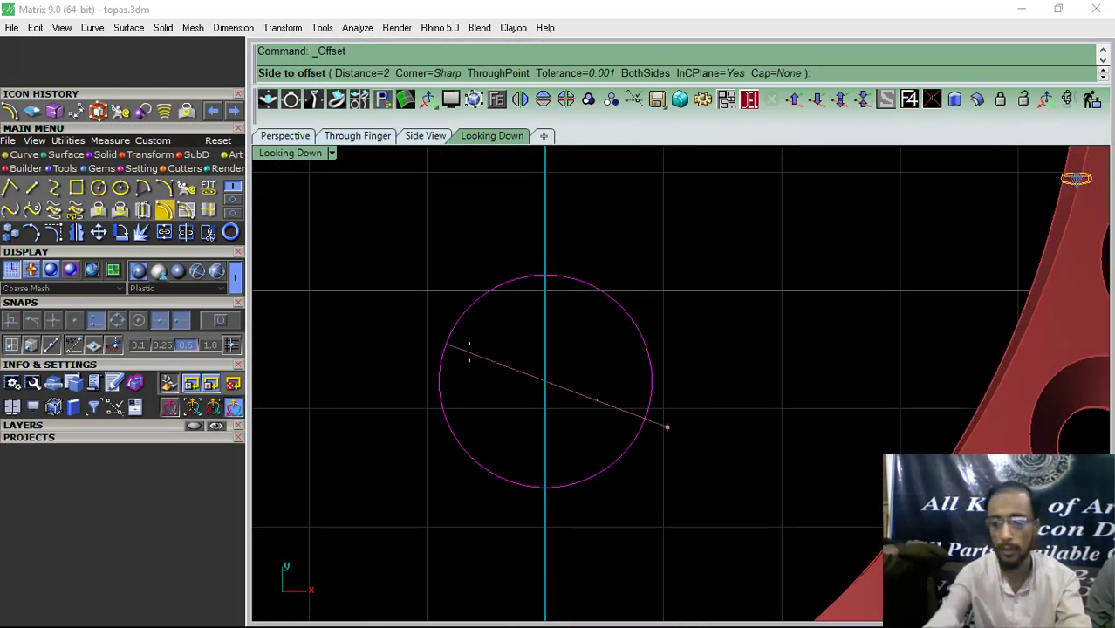
pyautogui.write('.35')
pyautogui.press('Return')
pyautogui.click(471, 353)
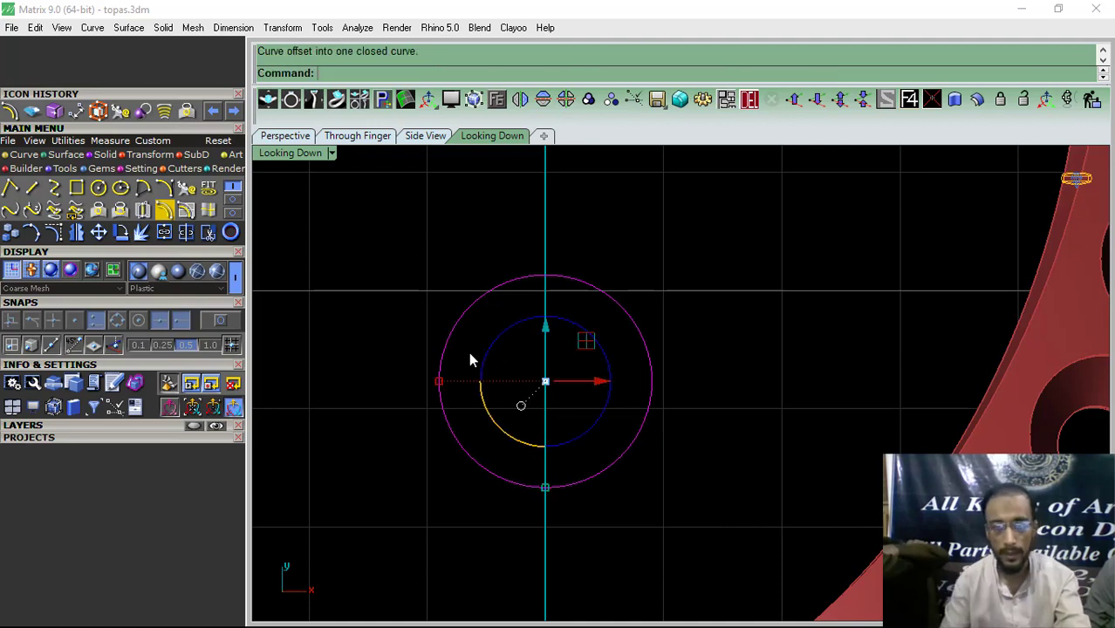
# Step: Fill the two concentric circles with a surface and trim away the inner disc to leave a flat ring
pyautogui.moveTo(744, 230); pyautogui.dragTo(497, 384)
pyautogui.click(63, 156)
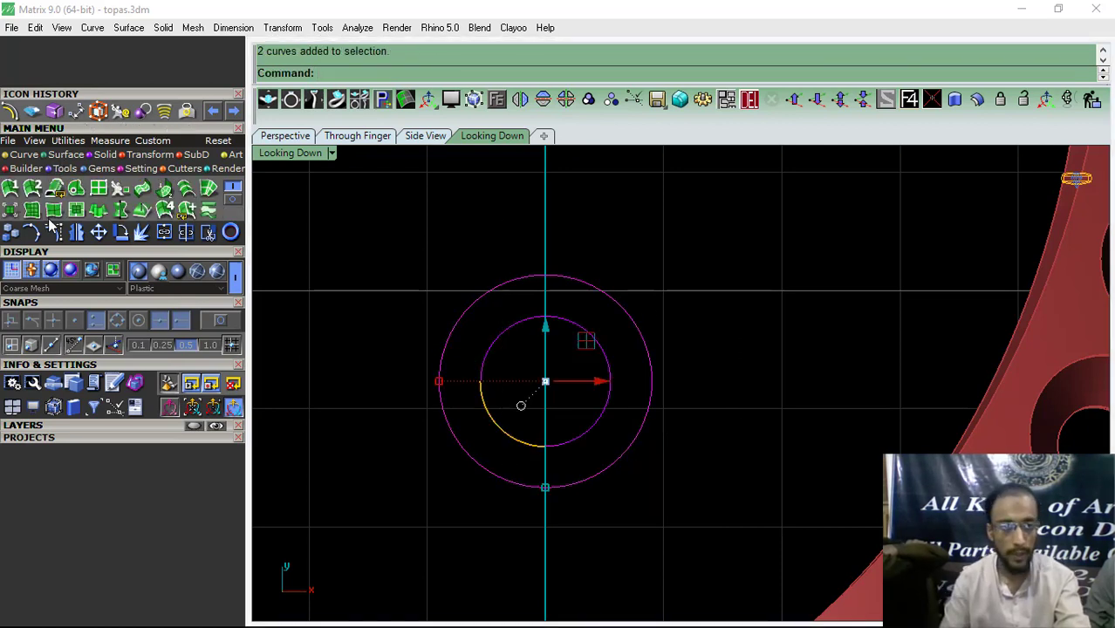
pyautogui.click(32, 209)
pyautogui.click(208, 234)
pyautogui.click(540, 391)
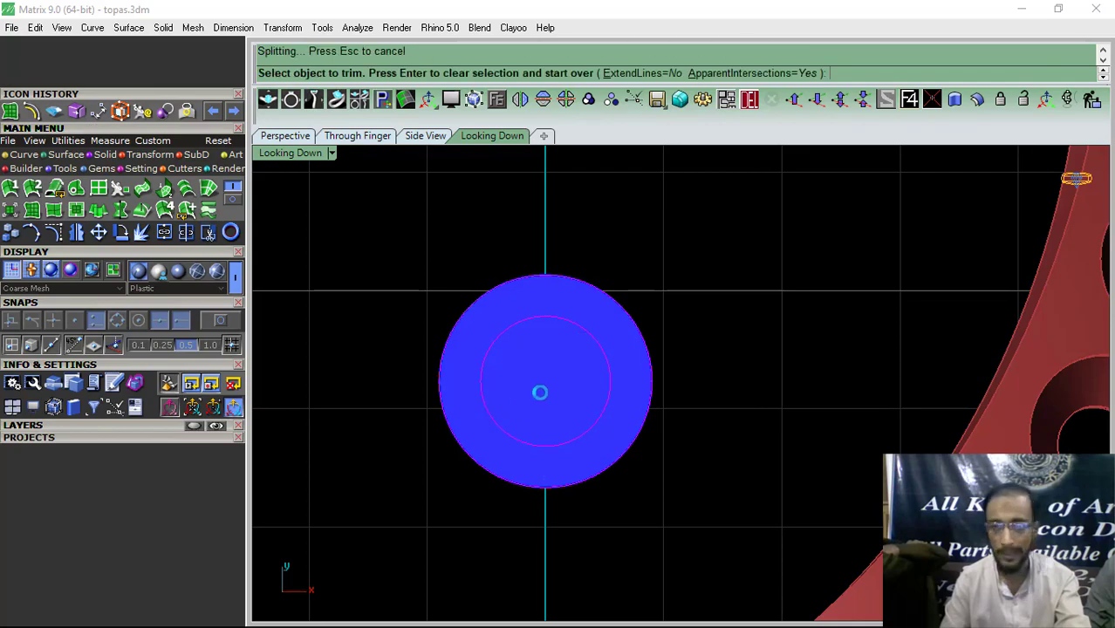
pyautogui.rightClick(542, 389)
# Step: Offset the flat ring surface upward by 0.6 mm as a solid
pyautogui.click(751, 103)
pyautogui.moveTo(736, 278); pyautogui.dragTo(549, 348)
pyautogui.click(266, 137)
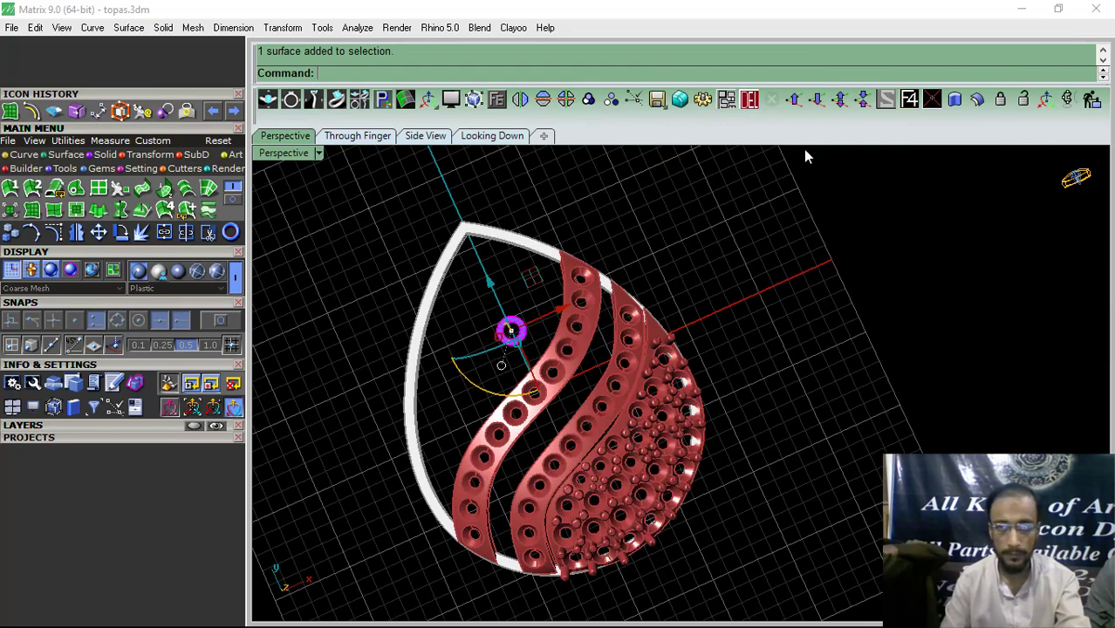
pyautogui.click(978, 100)
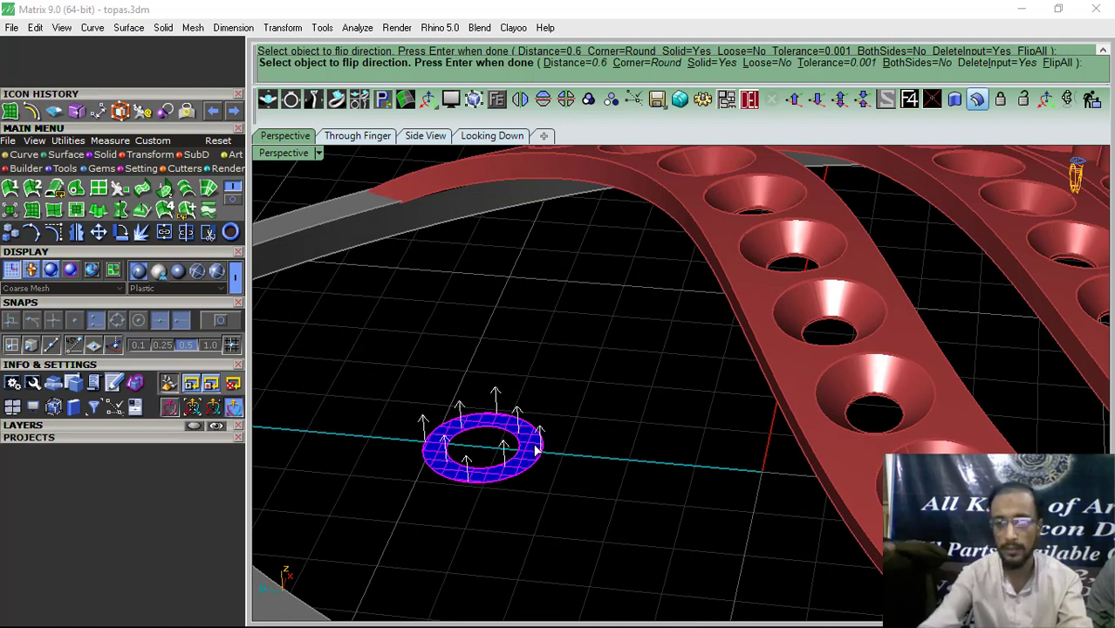
pyautogui.press('Return')
pyautogui.click(623, 408)
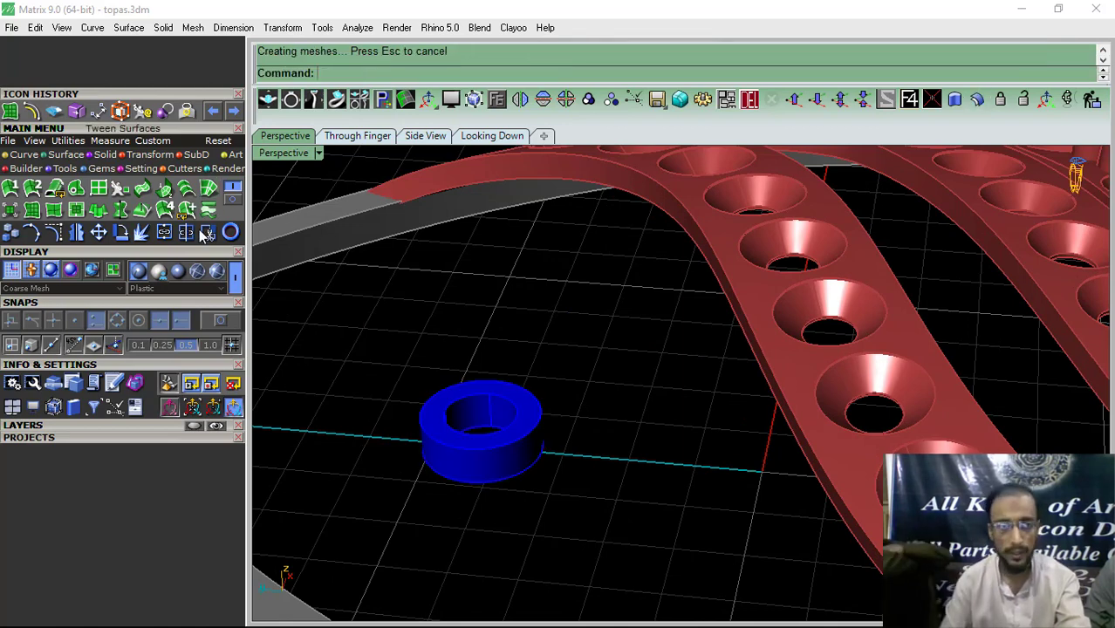
# Step: Start a vertical solid cylinder 0.55 mm in diameter, centred on the lower outer edge of the blue ring
pyautogui.click(102, 167)
pyautogui.keyDown('shift'); pyautogui.moveTo(509, 431); pyautogui.dragTo(735, 358, button='right'); pyautogui.keyUp('shift')
pyautogui.click(125, 214)
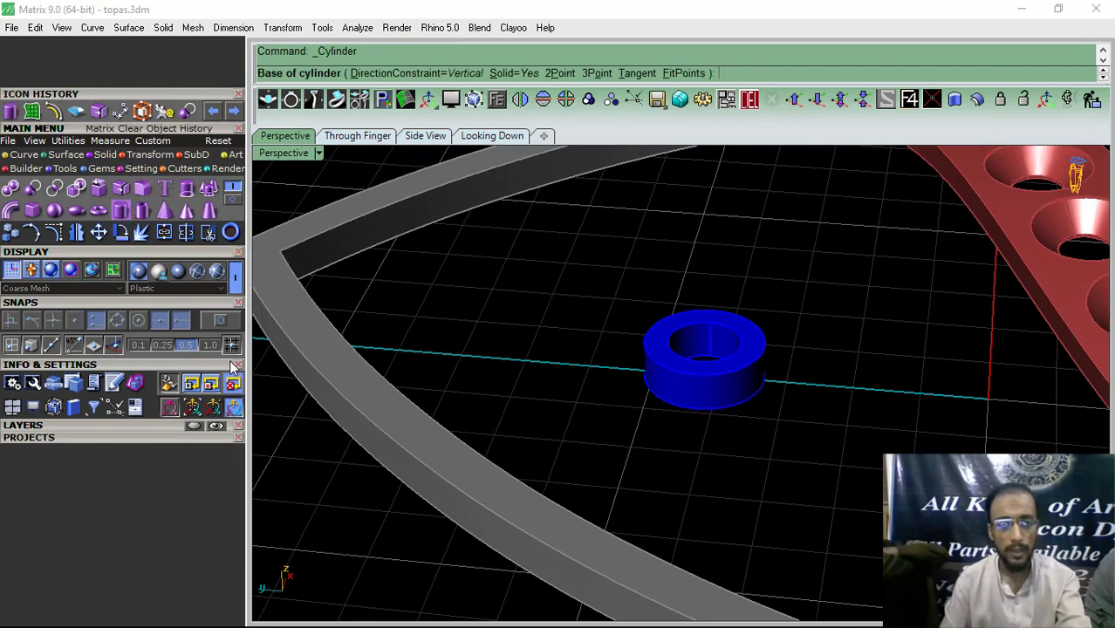
pyautogui.moveTo(565, 366); pyautogui.dragTo(846, 419, button='right')
pyautogui.moveTo(846, 418); pyautogui.dragTo(717, 449, button='right')
pyautogui.scroll(5, 692, 366)
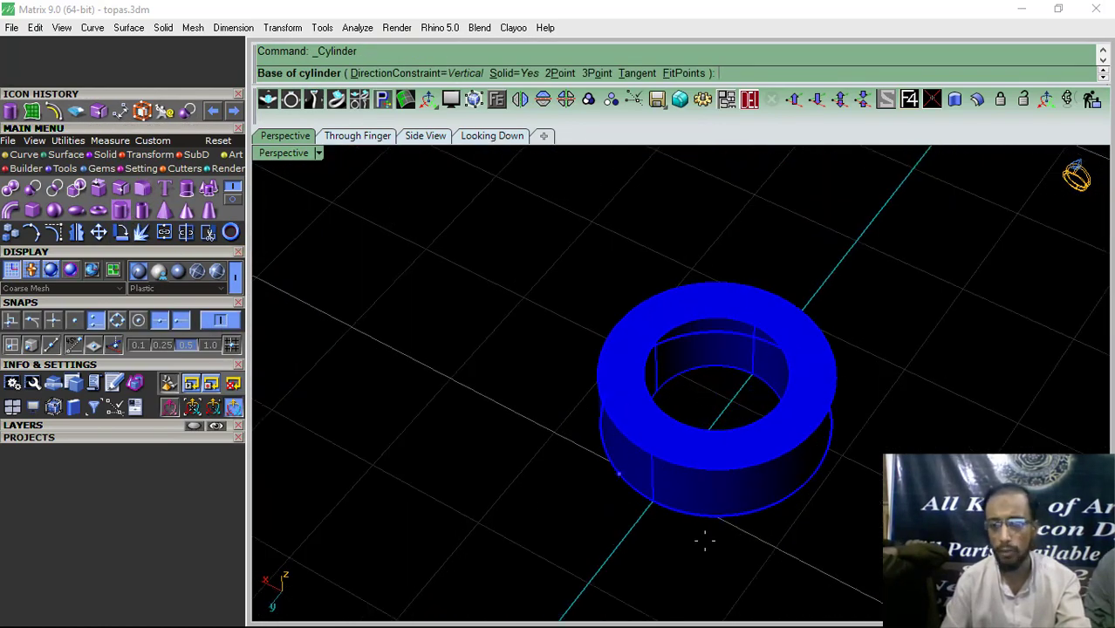
pyautogui.click(650, 507)
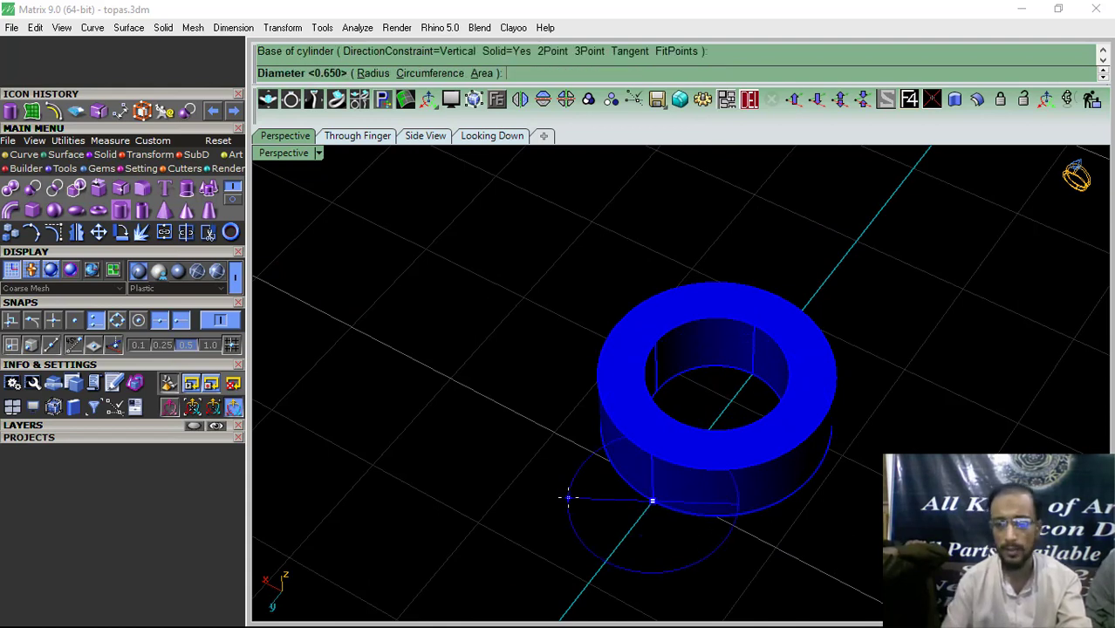
pyautogui.press('Return')
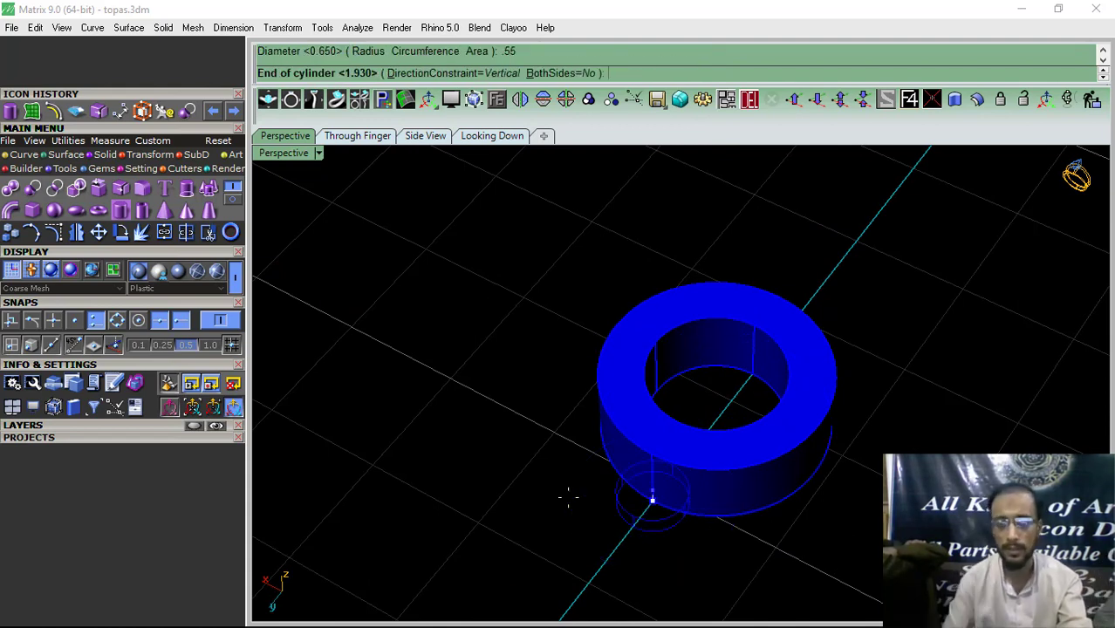
# Step: Show the Gem 03 layer in the side view and finish the cylinder at the default 1.93 mm height
pyautogui.click(421, 138)
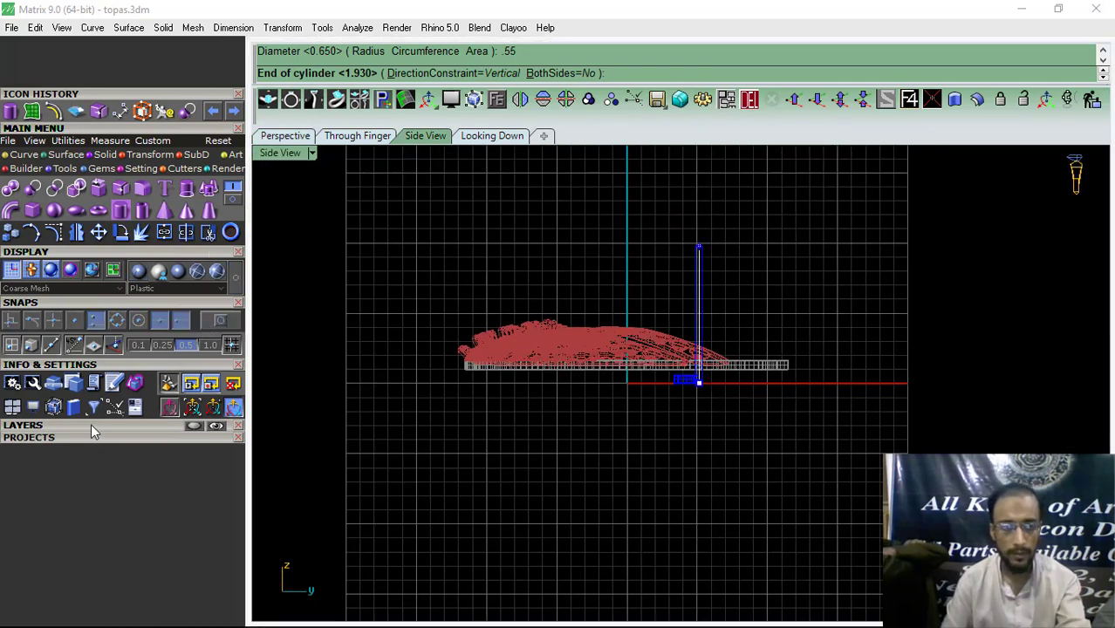
pyautogui.click(91, 425)
pyautogui.click(102, 542)
pyautogui.scroll(10, 717, 373)
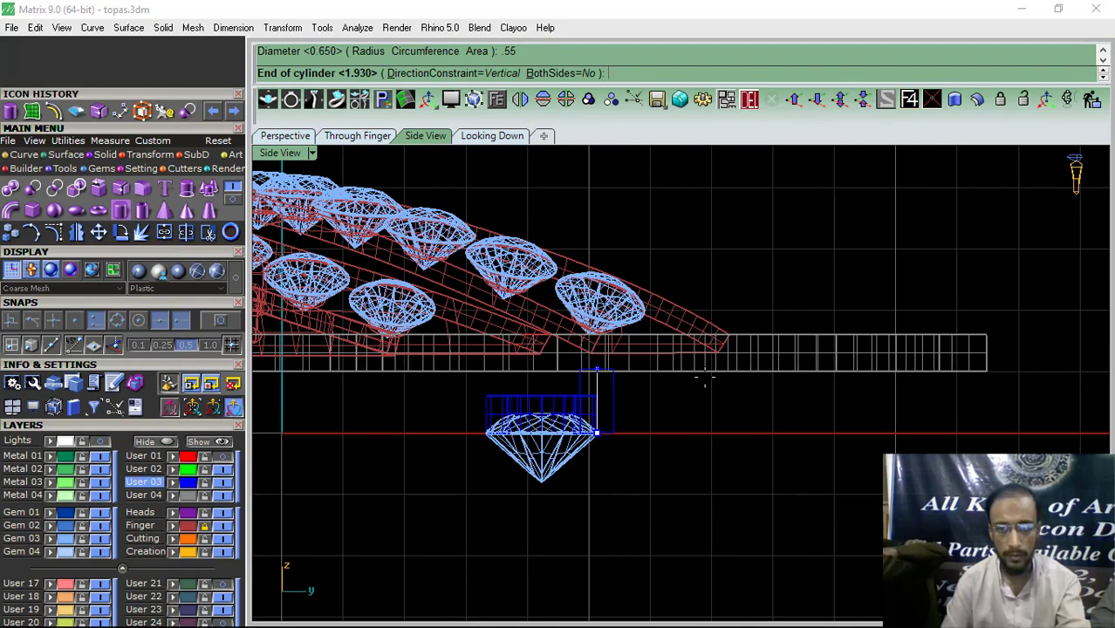
pyautogui.press('Escape')
# Step: Raise the diamond vertically until its girdle sits just above the blue ring's top face, and hide the User 04 layer
pyautogui.scroll(5, 542, 461)
pyautogui.click(541, 566)
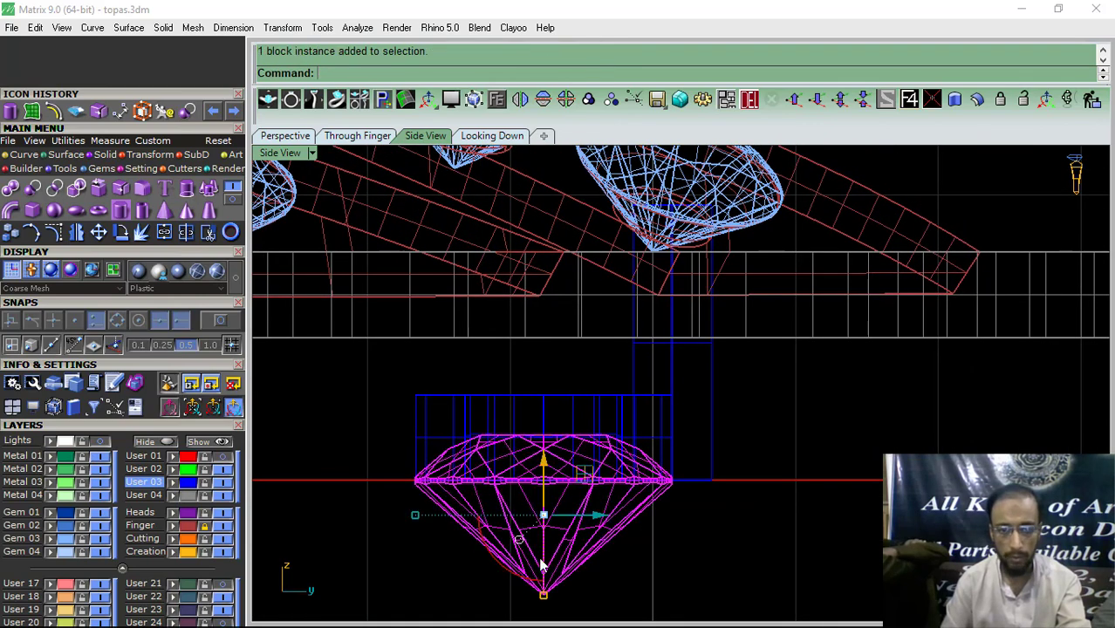
pyautogui.moveTo(542, 461); pyautogui.dragTo(544, 370)
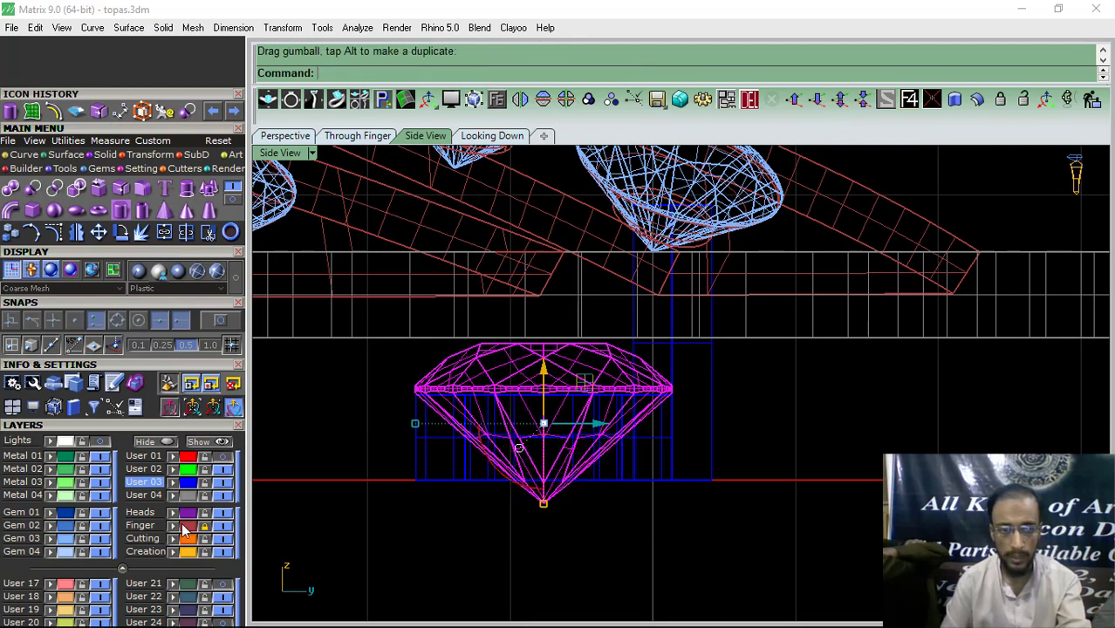
pyautogui.click(223, 497)
# Step: Shorten the prong cylinder with a vertical 1D scale from its base until its top ends slightly above the diamond's table
pyautogui.moveTo(728, 326); pyautogui.dragTo(696, 416, button='right')
pyautogui.click(680, 509)
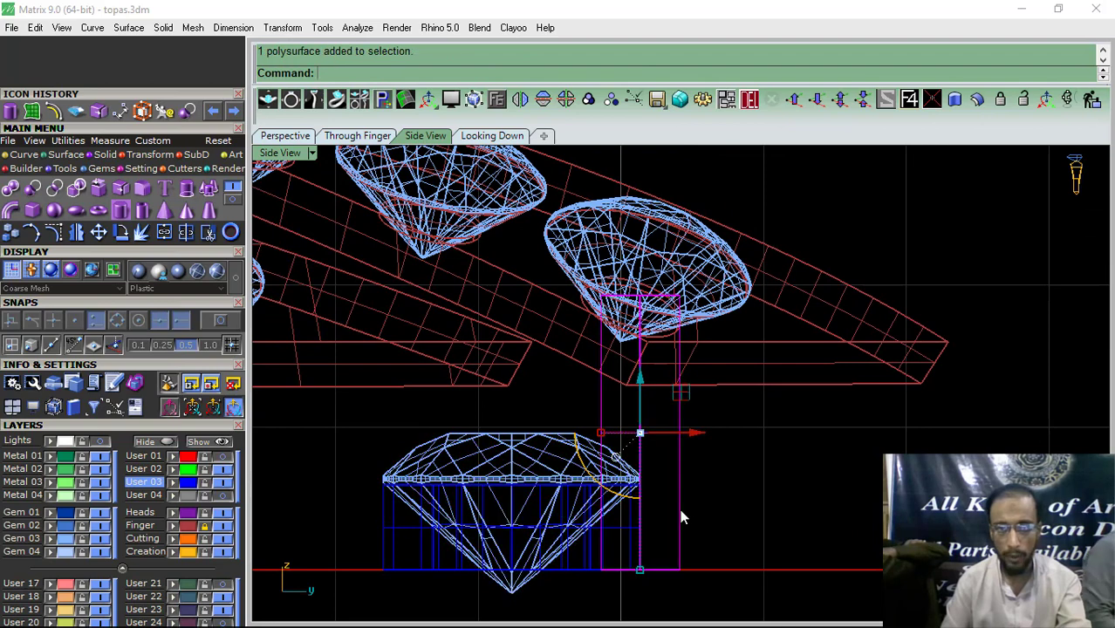
pyautogui.click(141, 156)
pyautogui.click(55, 190)
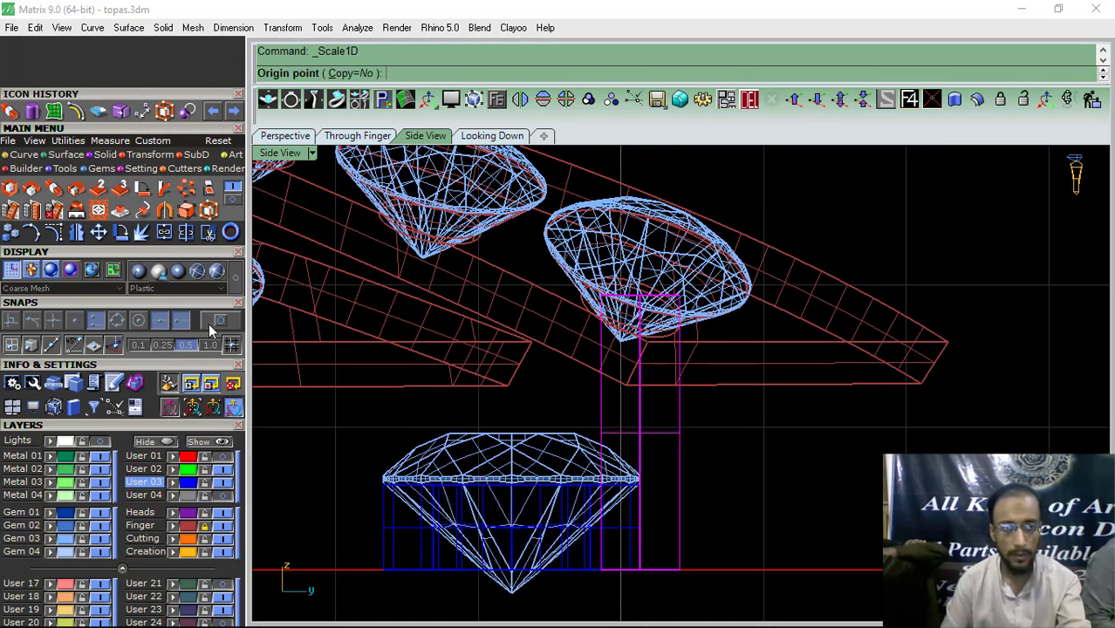
pyautogui.click(680, 570)
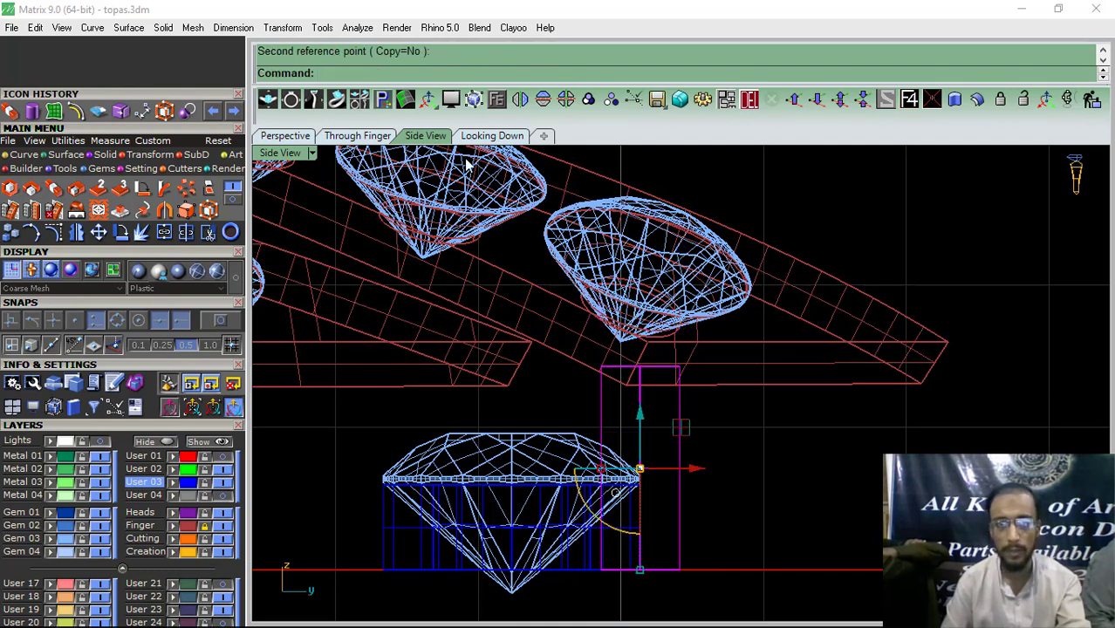
# Step: Fillet the top circular edge of the prong cylinder with a radius of 0.24 mm for all handles
pyautogui.click(490, 136)
pyautogui.click(285, 137)
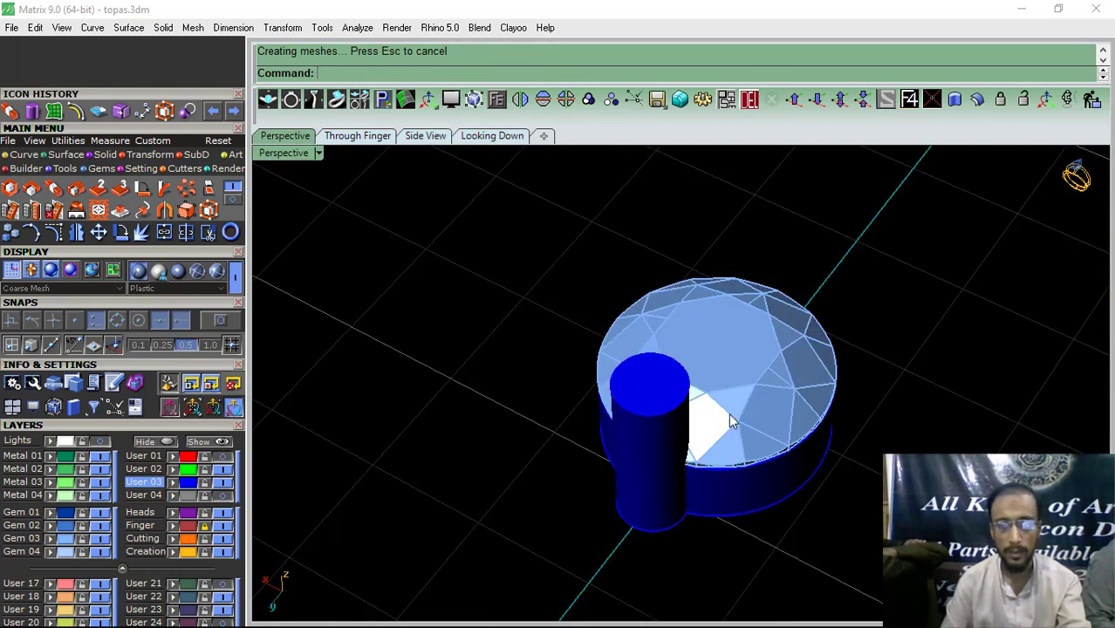
pyautogui.moveTo(729, 413); pyautogui.dragTo(311, 361, button='right')
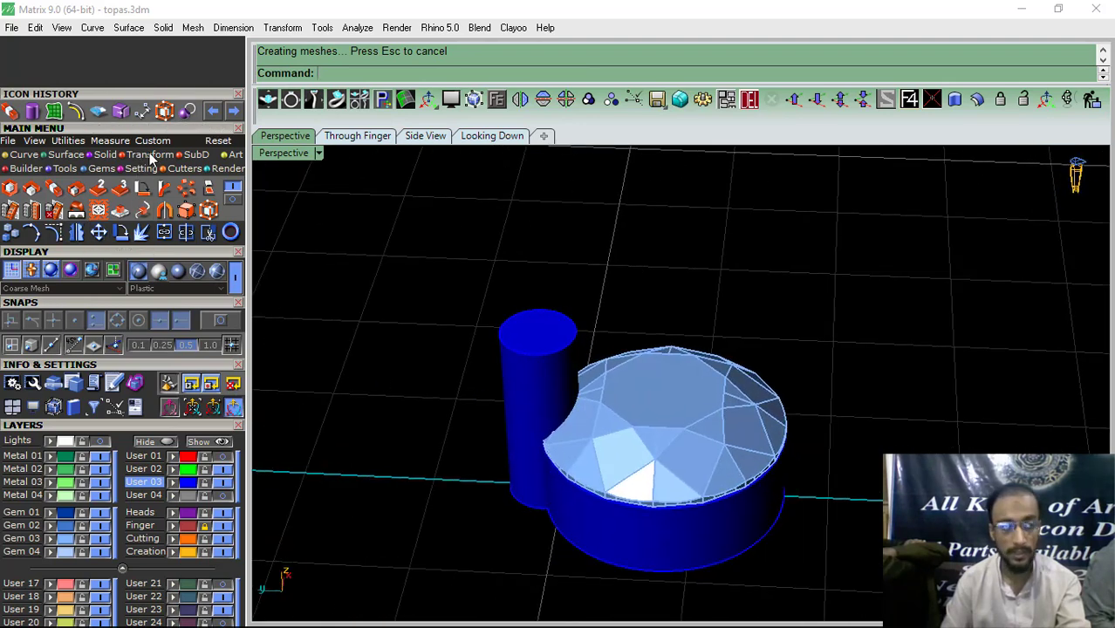
pyautogui.click(105, 155)
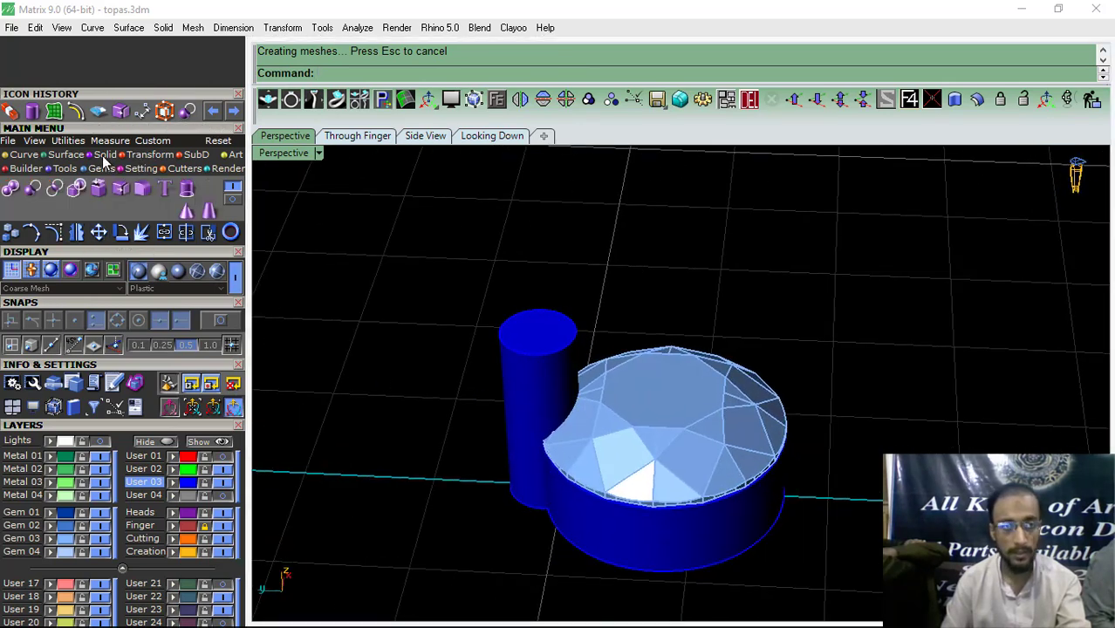
pyautogui.click(554, 352)
pyautogui.click(141, 190)
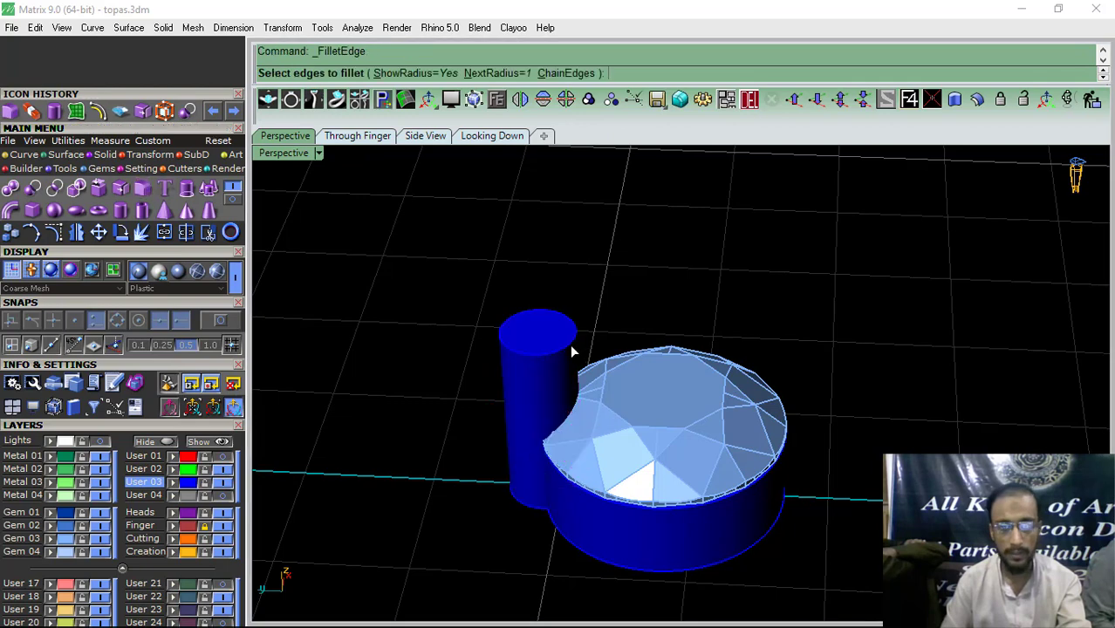
pyautogui.rightClick(675, 278)
pyautogui.click(646, 73)
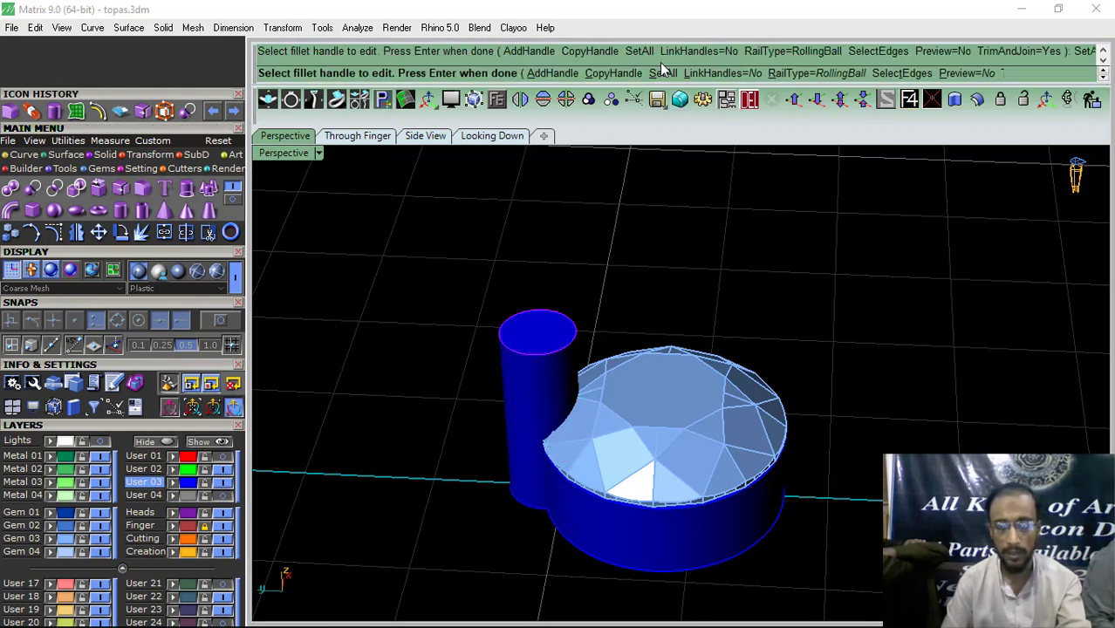
pyautogui.write('2')
pyautogui.press('Return')
pyautogui.press('Return')
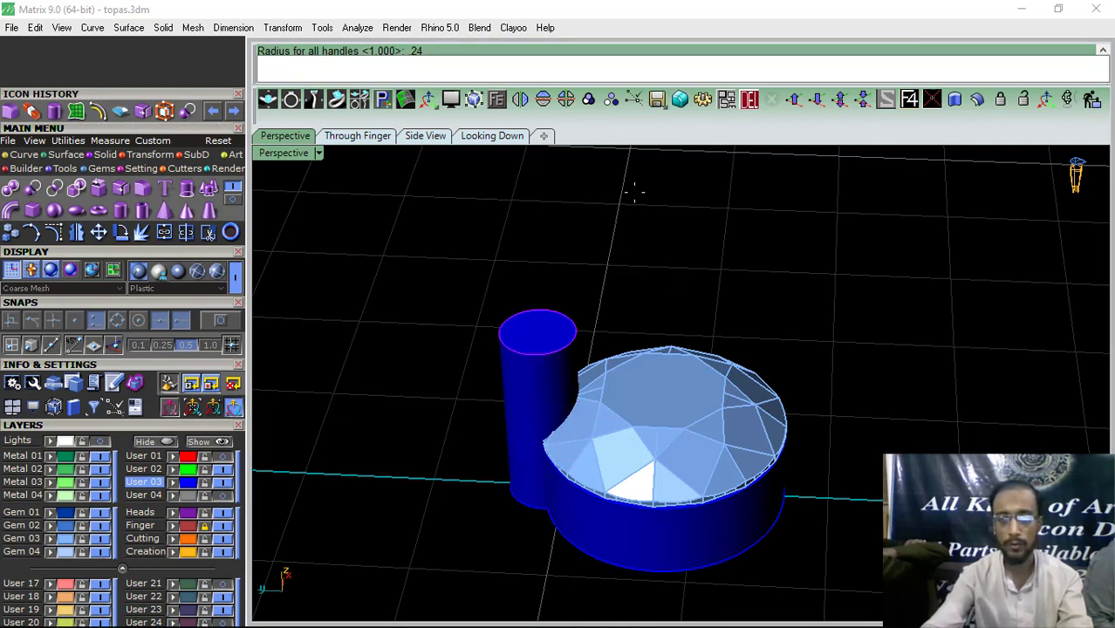
# Step: Move the rounded prong slightly outward along the Y axis, away from the diamond's girdle
pyautogui.moveTo(551, 468); pyautogui.dragTo(555, 398, button='right')
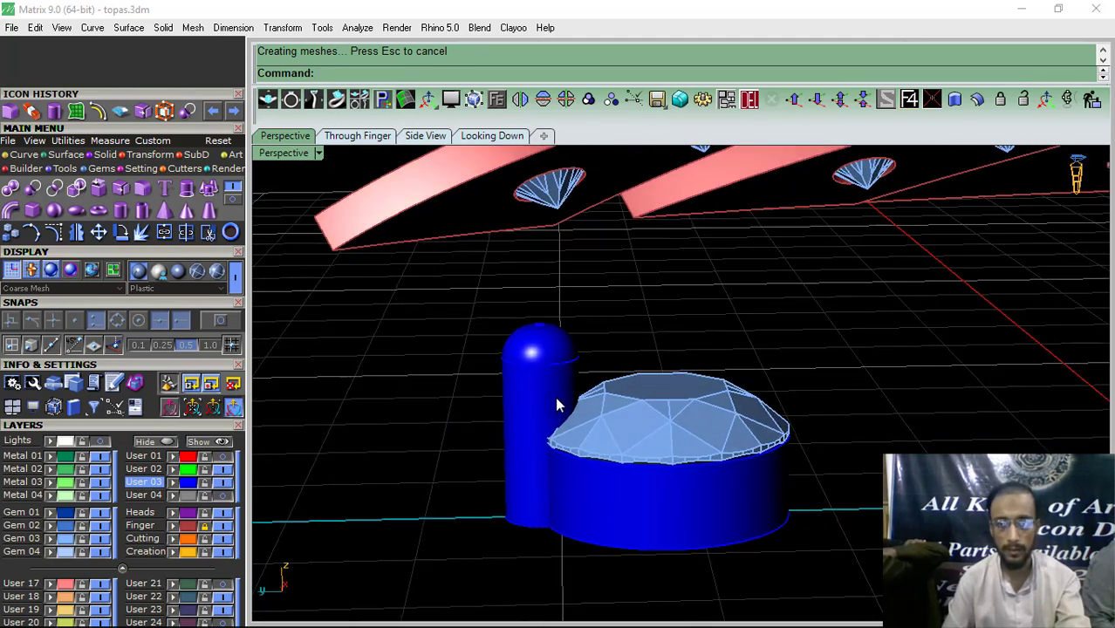
pyautogui.click(555, 397)
pyautogui.moveTo(491, 422)
pyautogui.mouseDown()
pyautogui.moveTo(480, 427)
pyautogui.moveTo(501, 423)
pyautogui.mouseUp()
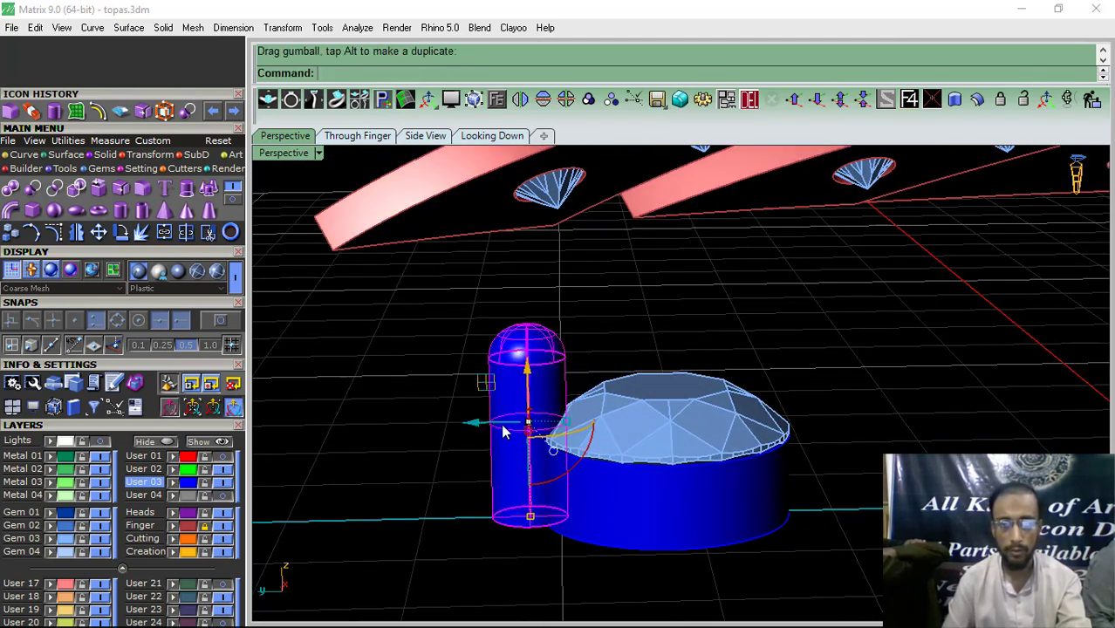
# Step: Hide the Gem 03 layer and polar-array the prong around the seat ring's centre with 4 items over 360 degrees
pyautogui.click(150, 154)
pyautogui.click(187, 188)
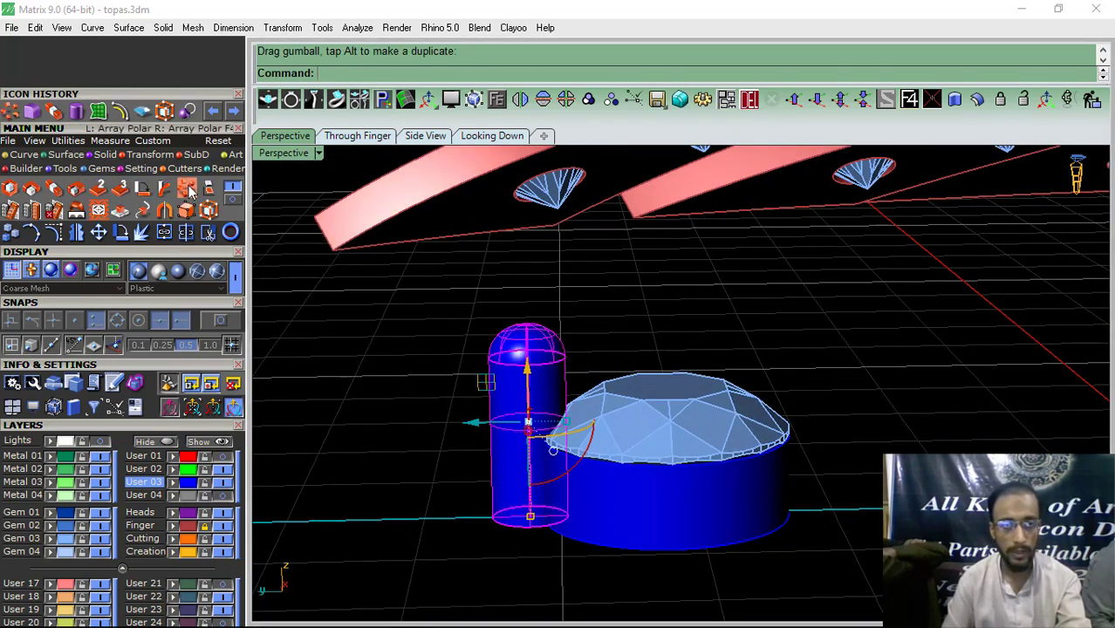
pyautogui.click(100, 540)
pyautogui.moveTo(583, 395); pyautogui.dragTo(531, 602, button='right')
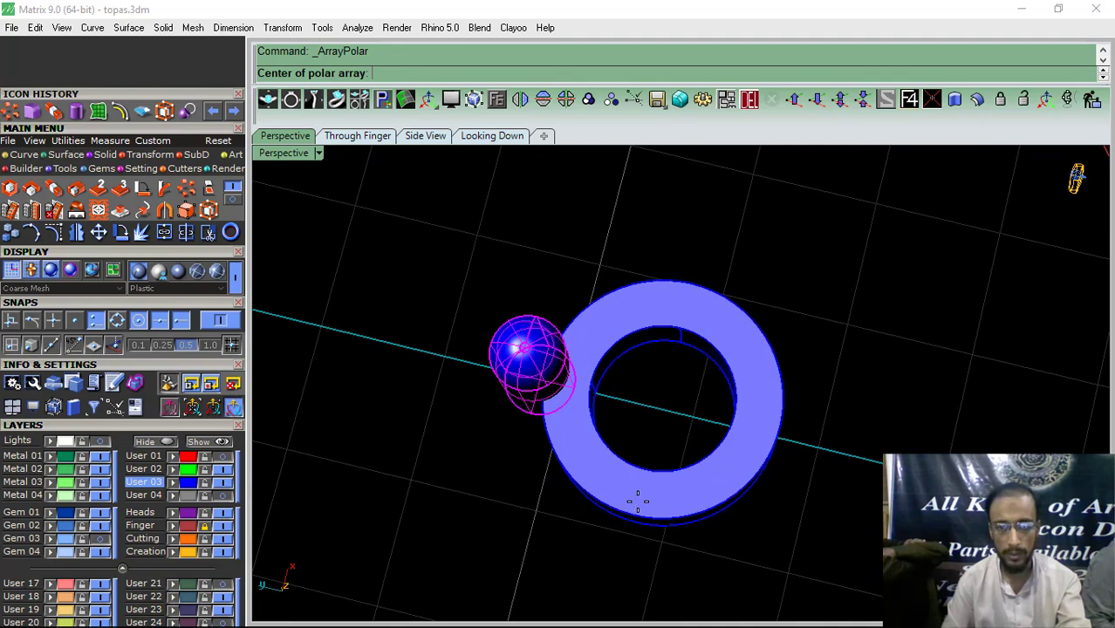
pyautogui.click(638, 500)
pyautogui.write('4')
pyautogui.press('Return')
pyautogui.press('Return')
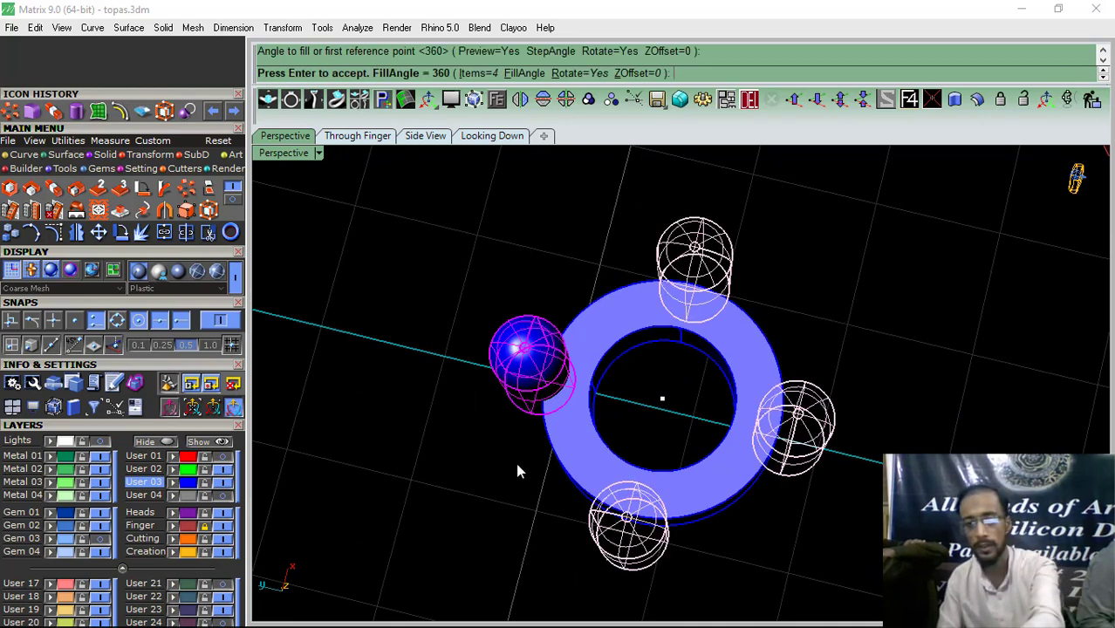
pyautogui.press('Return')
# Step: Group the four prongs with the seat ring, show the Gem 03 layer again, and add the diamond to the selection
pyautogui.scroll(-3, 778, 289)
pyautogui.moveTo(778, 272); pyautogui.dragTo(498, 482)
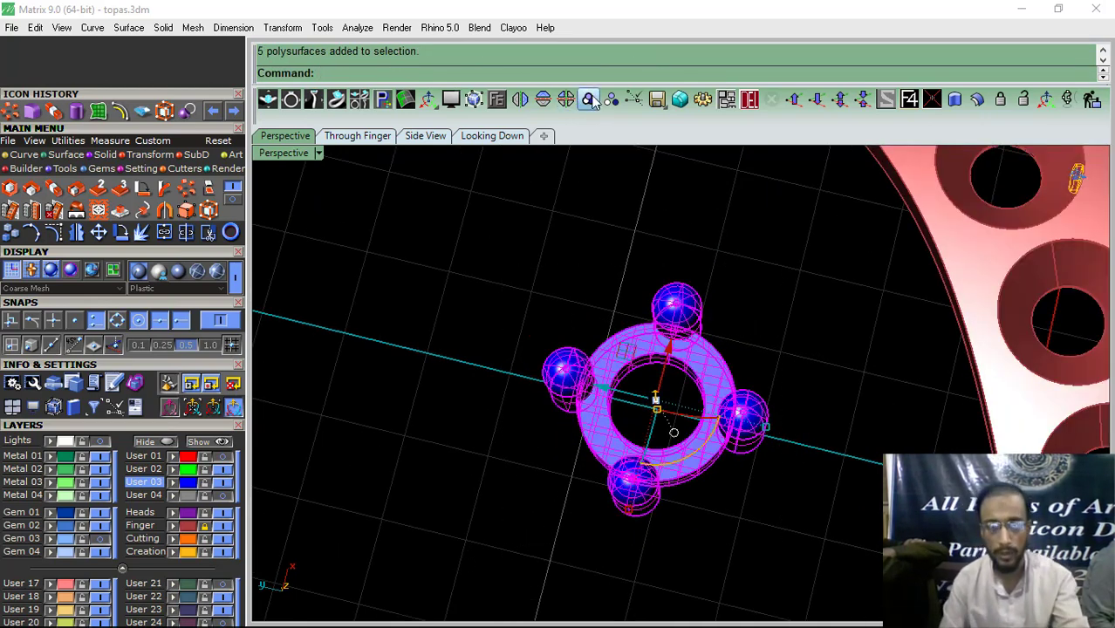
pyautogui.click(590, 98)
pyautogui.click(102, 538)
pyautogui.keyDown('shift'); pyautogui.click(593, 472); pyautogui.keyUp('shift')
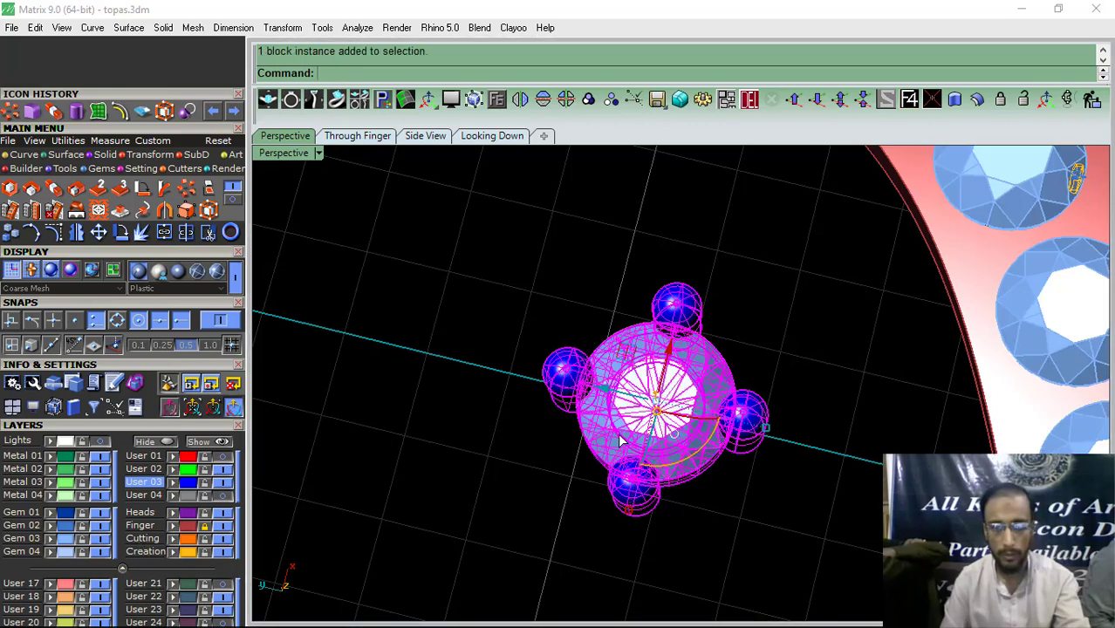
# Step: Group the diamond with its setting in the top view, and show the locked Lights layer containing the reference photo
pyautogui.click(492, 135)
pyautogui.scroll(-3, 490, 231)
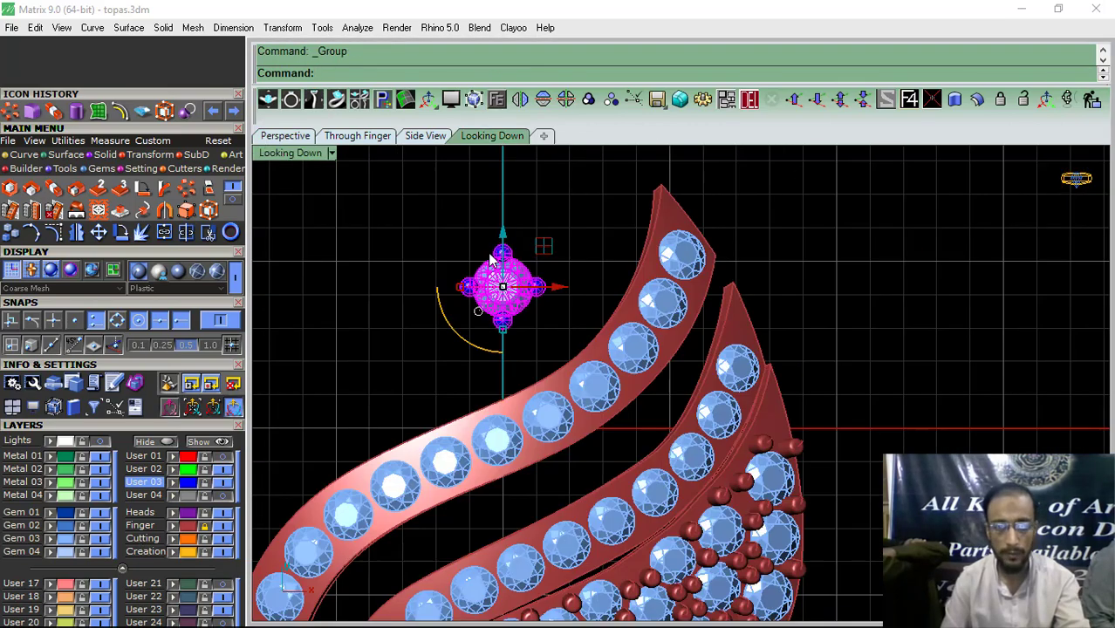
pyautogui.scroll(1, 479, 340)
pyautogui.click(83, 440)
pyautogui.click(100, 441)
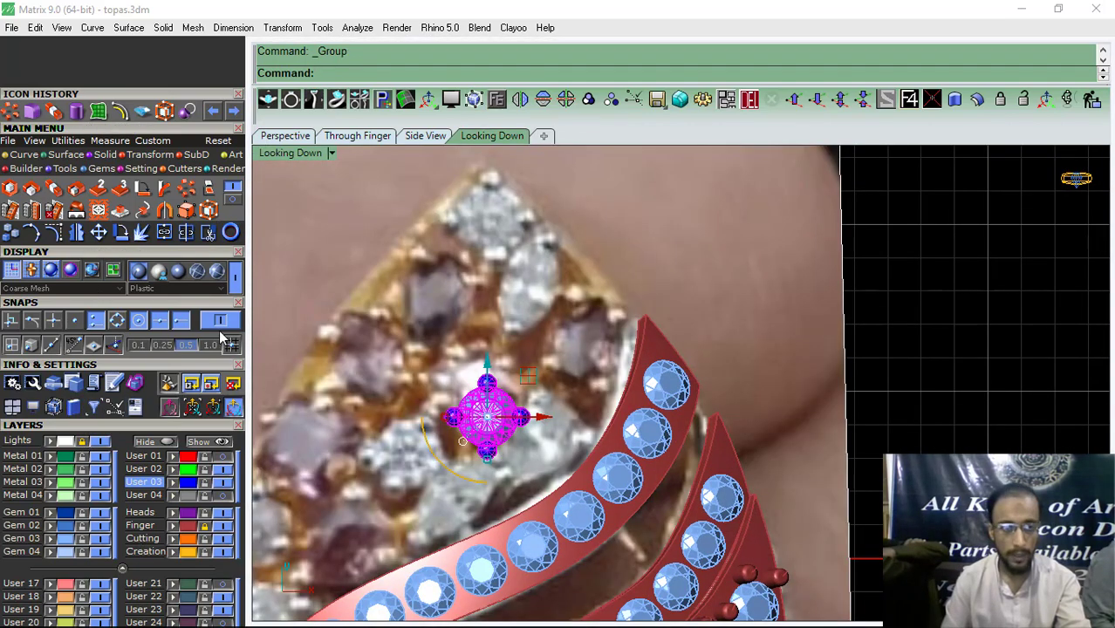
# Step: Move the grouped setting along Y onto the round stone at the photo's pointed tip, and show the grey rim on User 04
pyautogui.scroll(-4, 418, 301)
pyautogui.moveTo(418, 301); pyautogui.dragTo(419, 413, button='right')
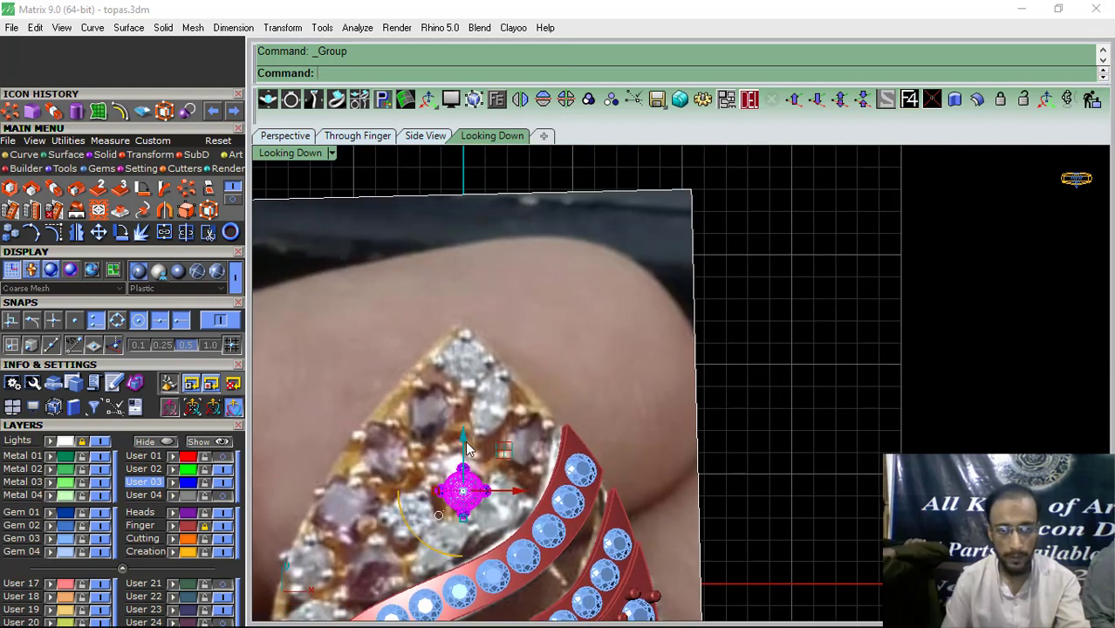
pyautogui.moveTo(467, 447); pyautogui.dragTo(485, 316)
pyautogui.scroll(4, 470, 342)
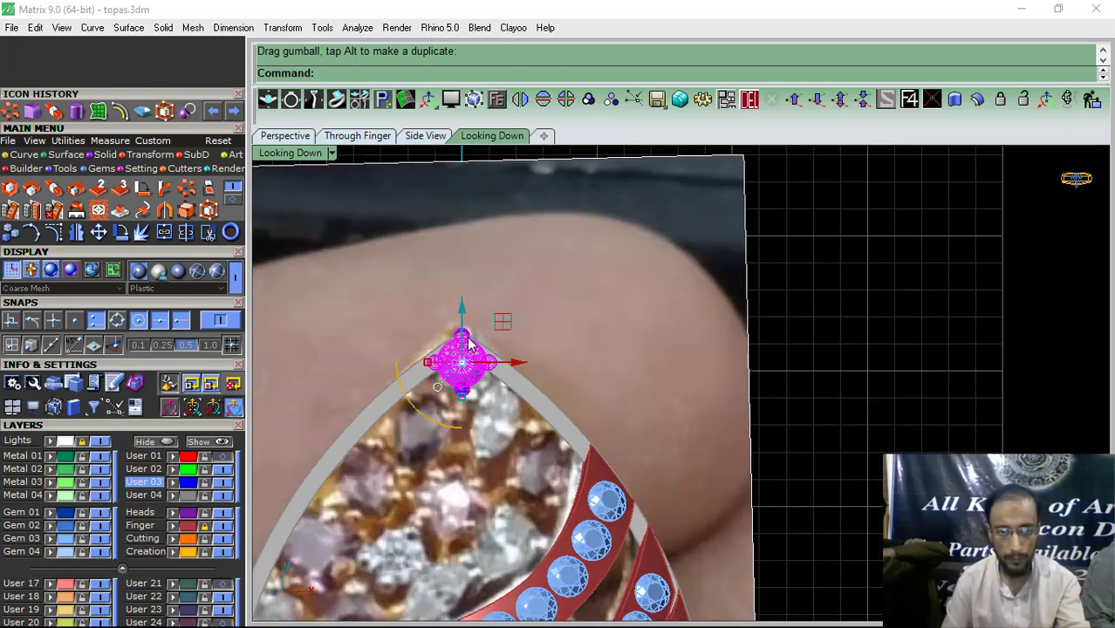
# Step: Raise the grouped setting onto the grey rim's top face and nudge it slightly along Y at the rim's pointed tip
pyautogui.click(279, 137)
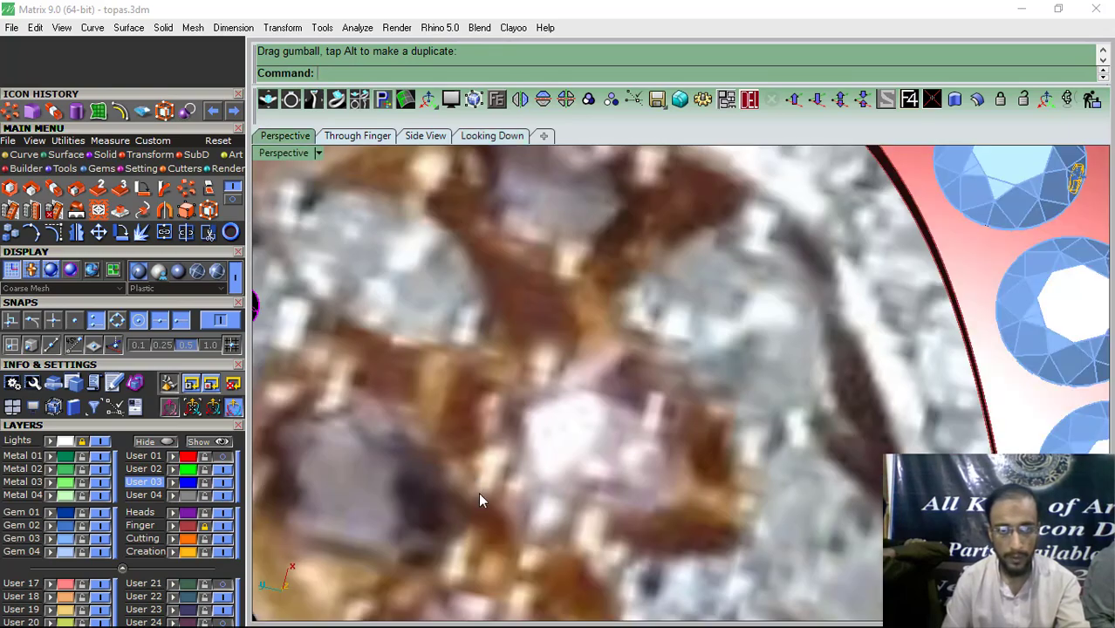
pyautogui.scroll(-8, 478, 492)
pyautogui.scroll(3, 551, 368)
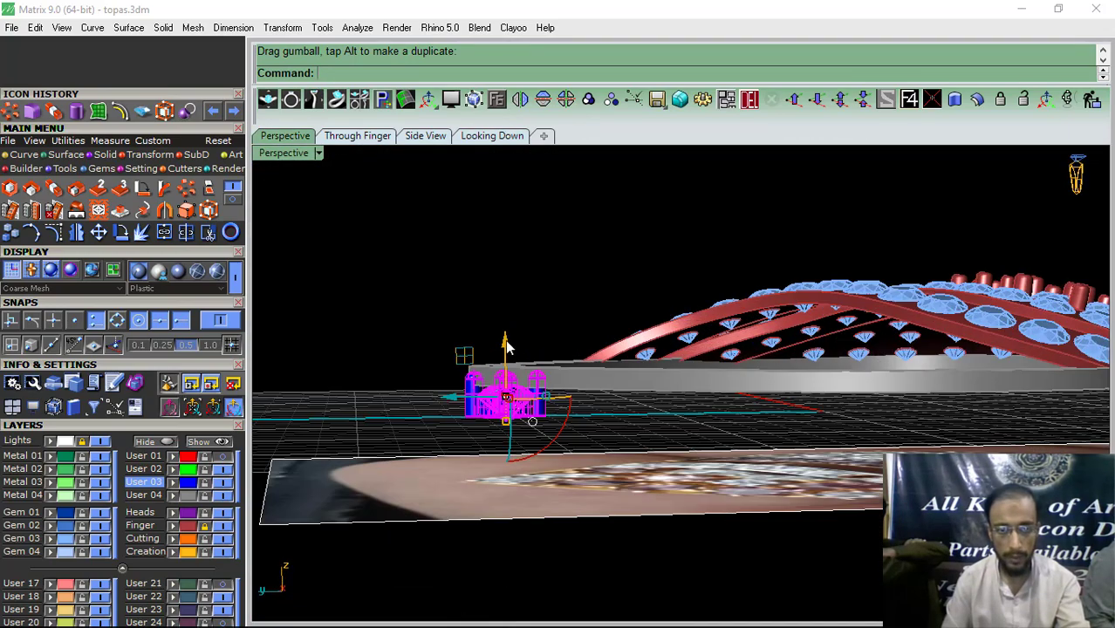
pyautogui.moveTo(506, 353); pyautogui.dragTo(527, 287)
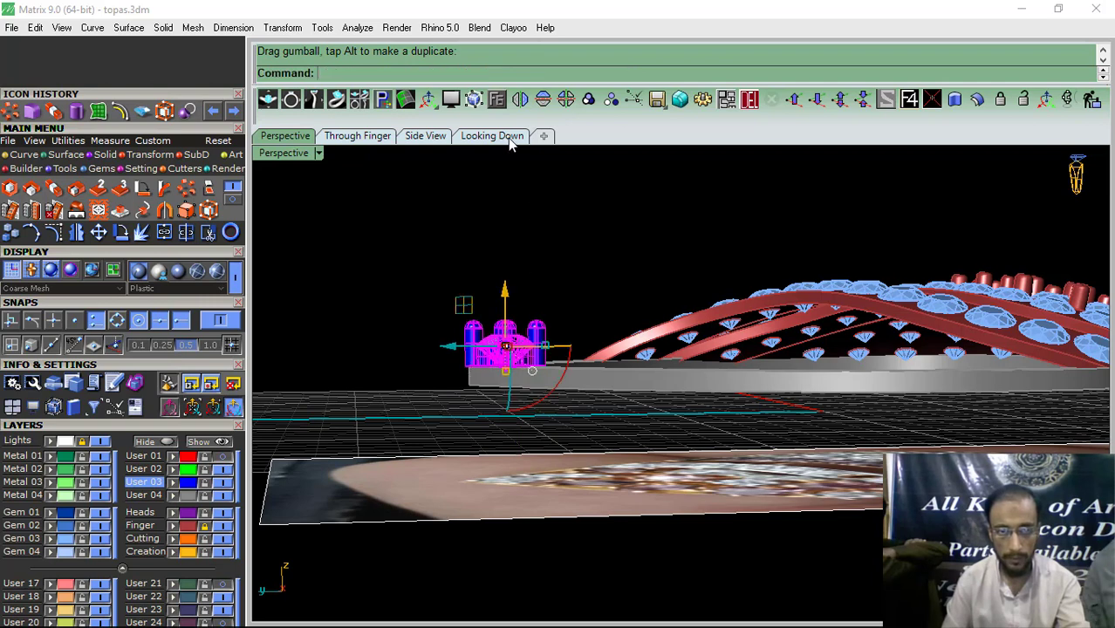
pyautogui.click(492, 135)
pyautogui.click(471, 365)
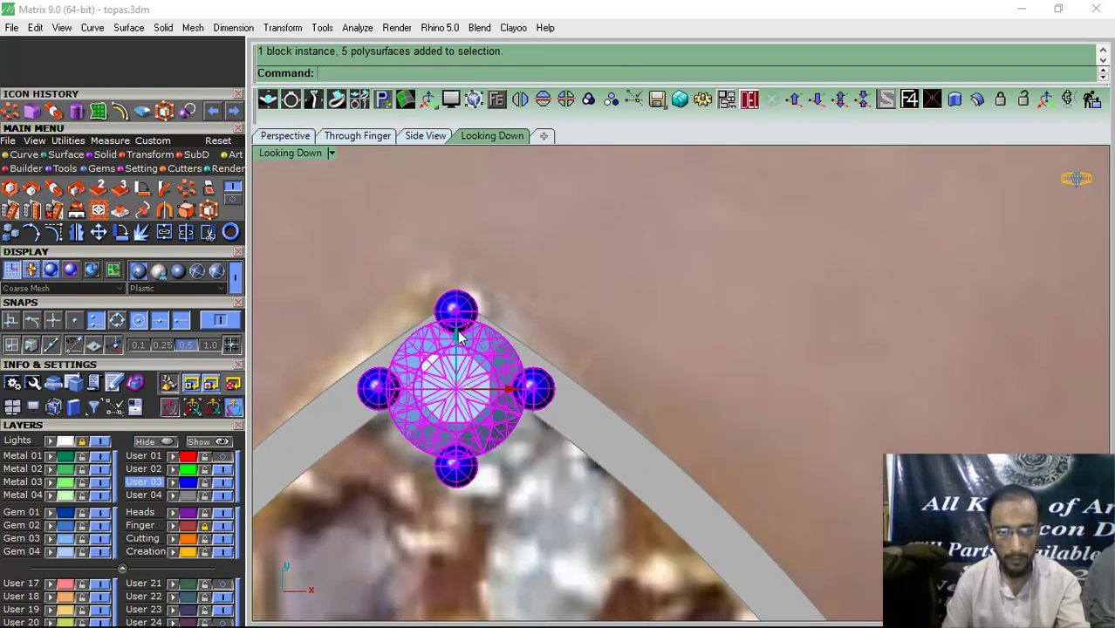
pyautogui.moveTo(457, 332); pyautogui.dragTo(458, 340)
# Step: Check the setting's height against the domed surface by temporarily showing the User 24 layer, and inspect the whole ring top
pyautogui.click(302, 137)
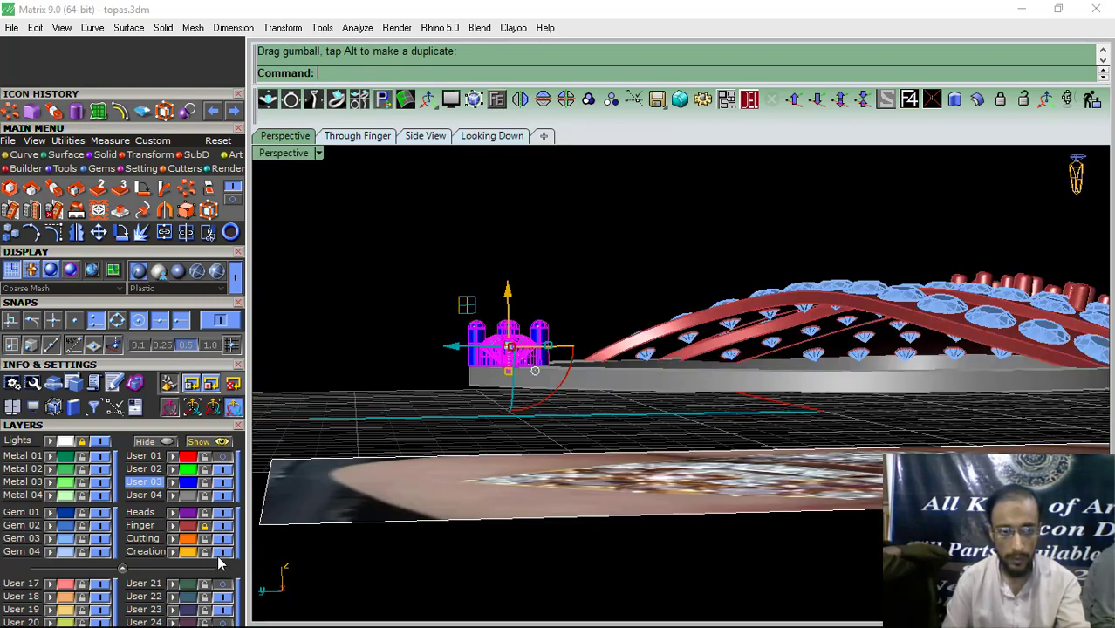
pyautogui.click(225, 623)
pyautogui.click(421, 318)
pyautogui.moveTo(502, 348); pyautogui.dragTo(295, 414, button='right')
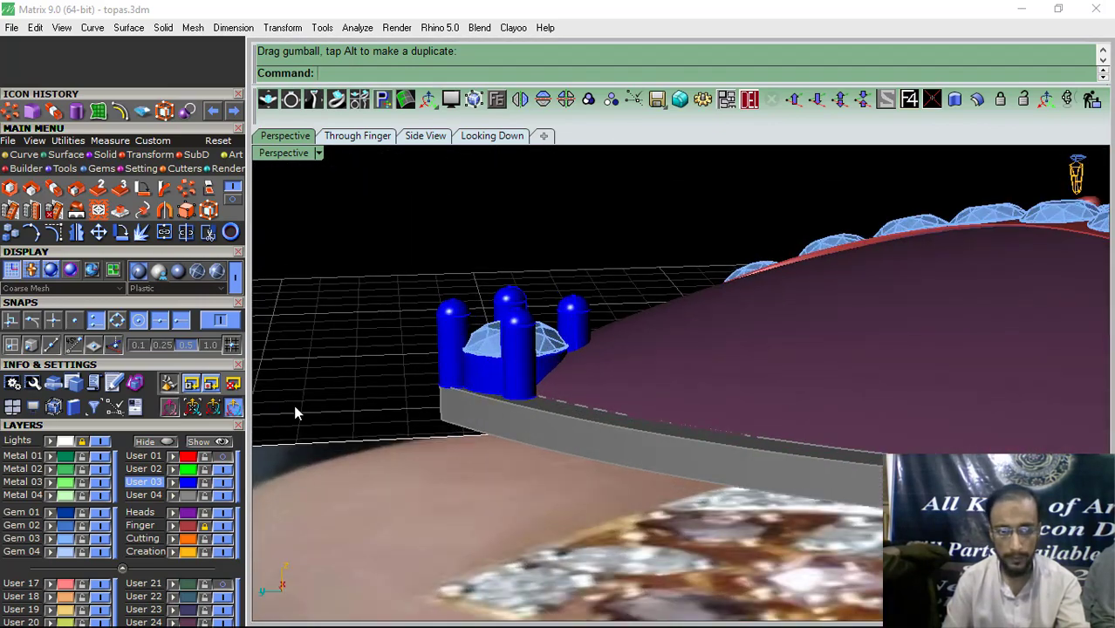
pyautogui.click(224, 624)
pyautogui.click(471, 135)
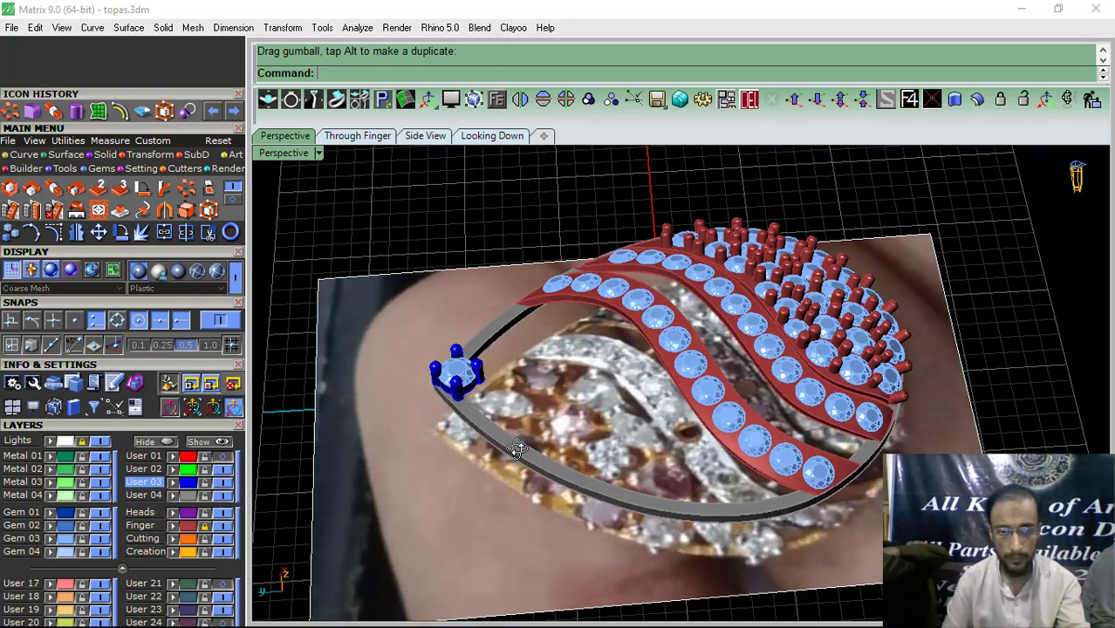
pyautogui.moveTo(504, 478); pyautogui.dragTo(477, 471, button='right')
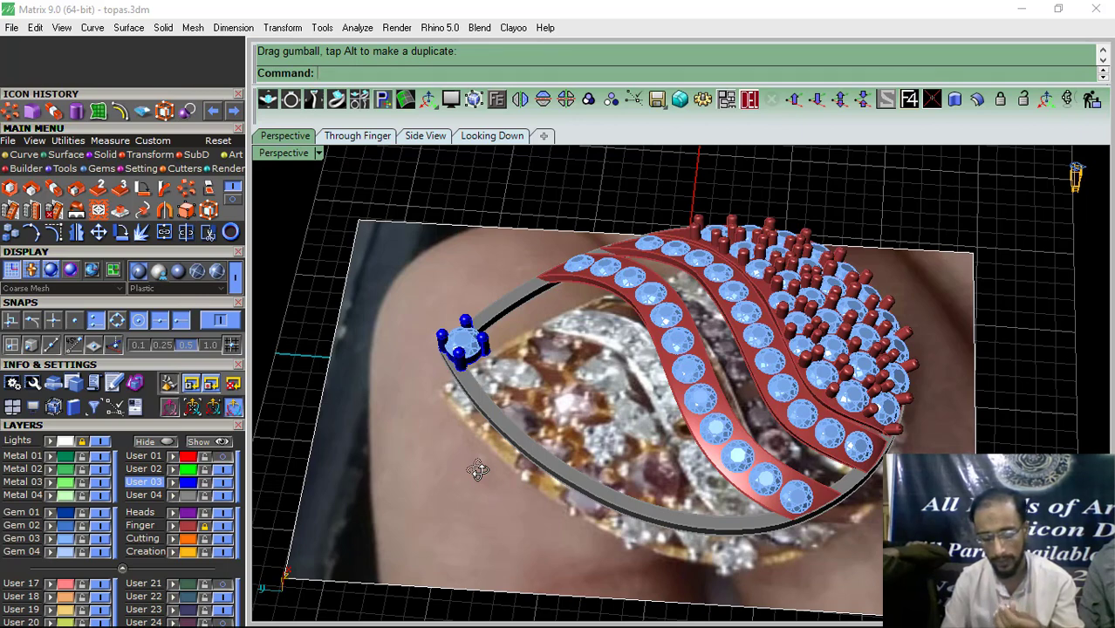
pyautogui.moveTo(477, 471); pyautogui.dragTo(493, 477, button='right')
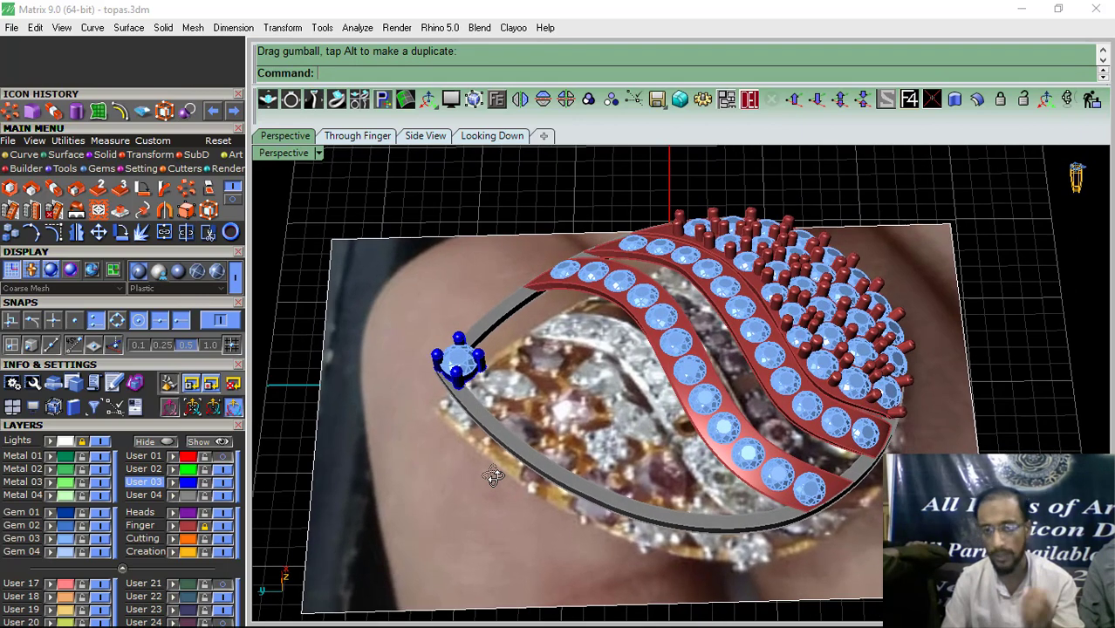
# Step: Load a marquise diamond 3 mm long and 1.5 mm wide in the top view
pyautogui.click(492, 136)
pyautogui.scroll(-4, 541, 358)
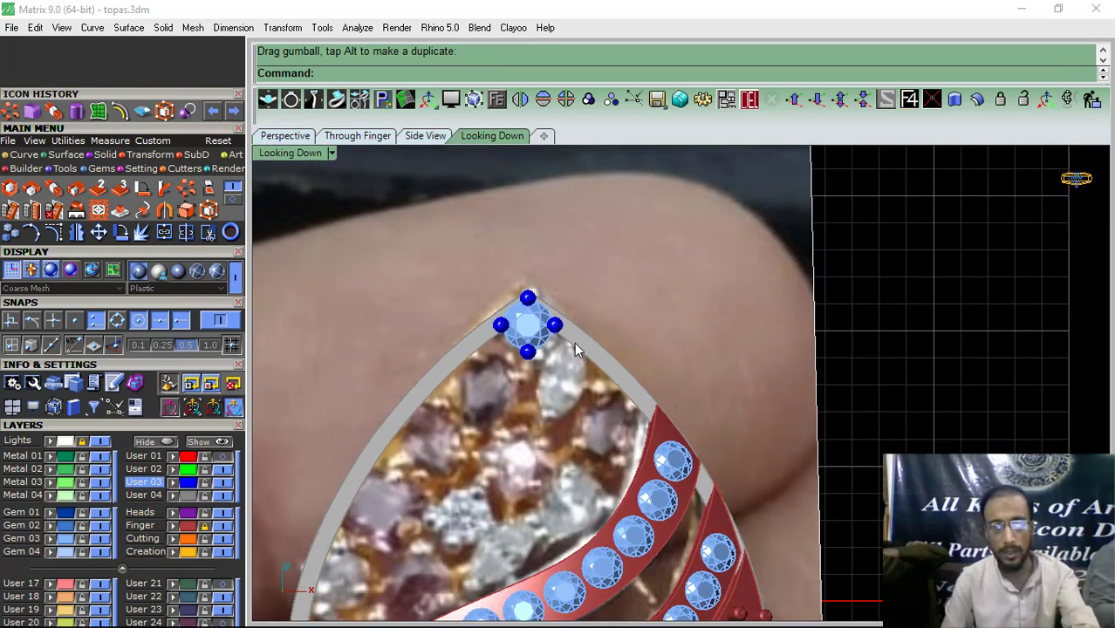
pyautogui.scroll(3, 563, 397)
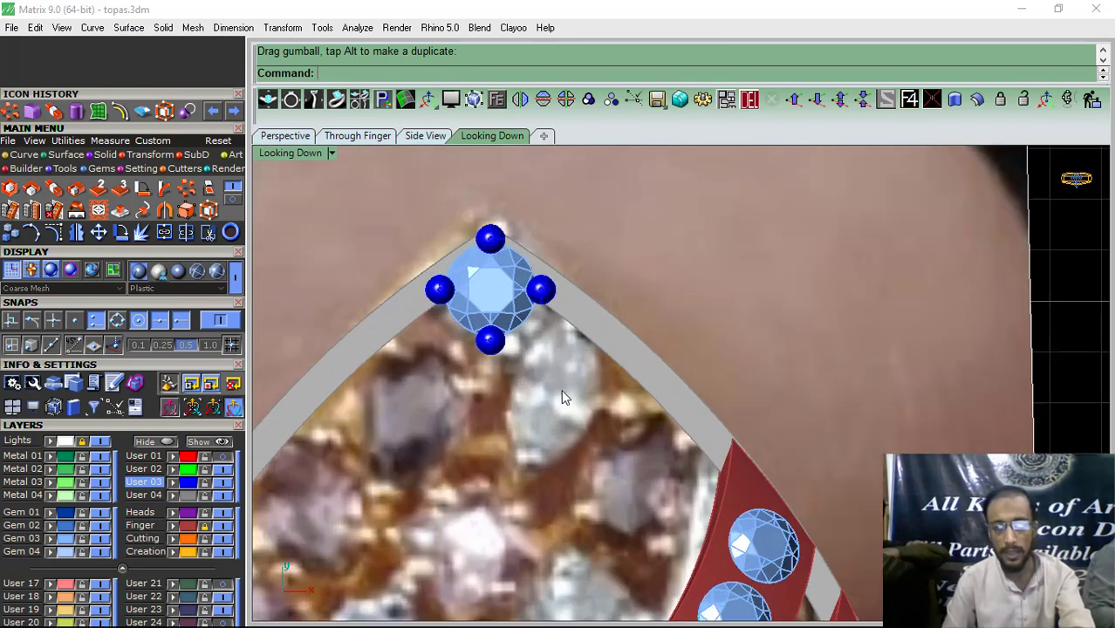
pyautogui.click(101, 170)
pyautogui.click(78, 428)
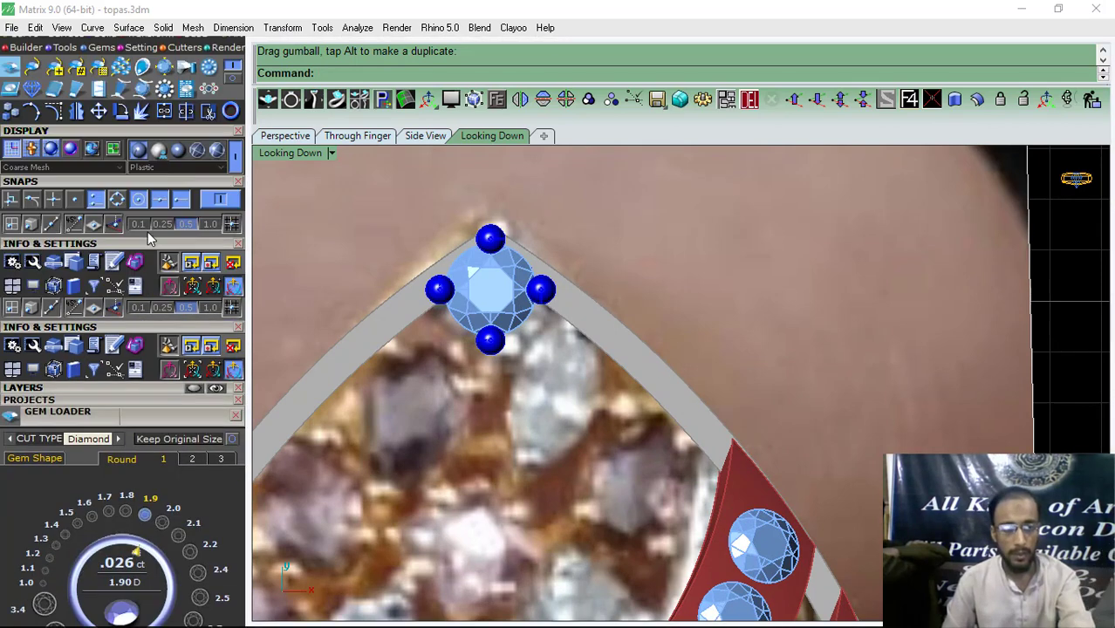
pyautogui.click(35, 274)
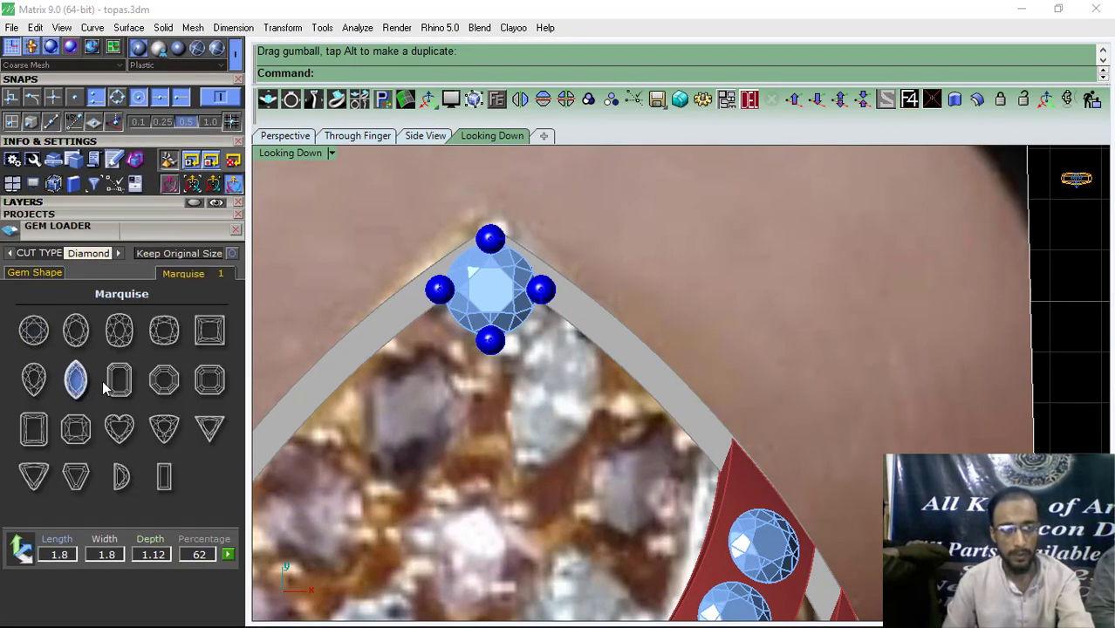
pyautogui.click(105, 382)
pyautogui.click(43, 389)
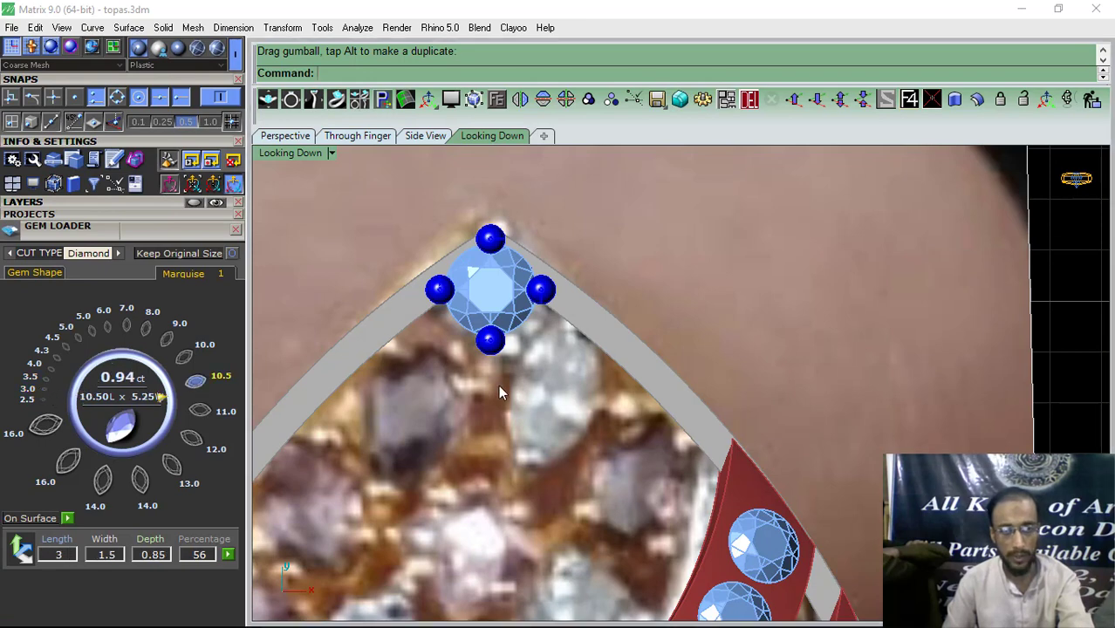
pyautogui.moveTo(118, 81); pyautogui.dragTo(118, 202)
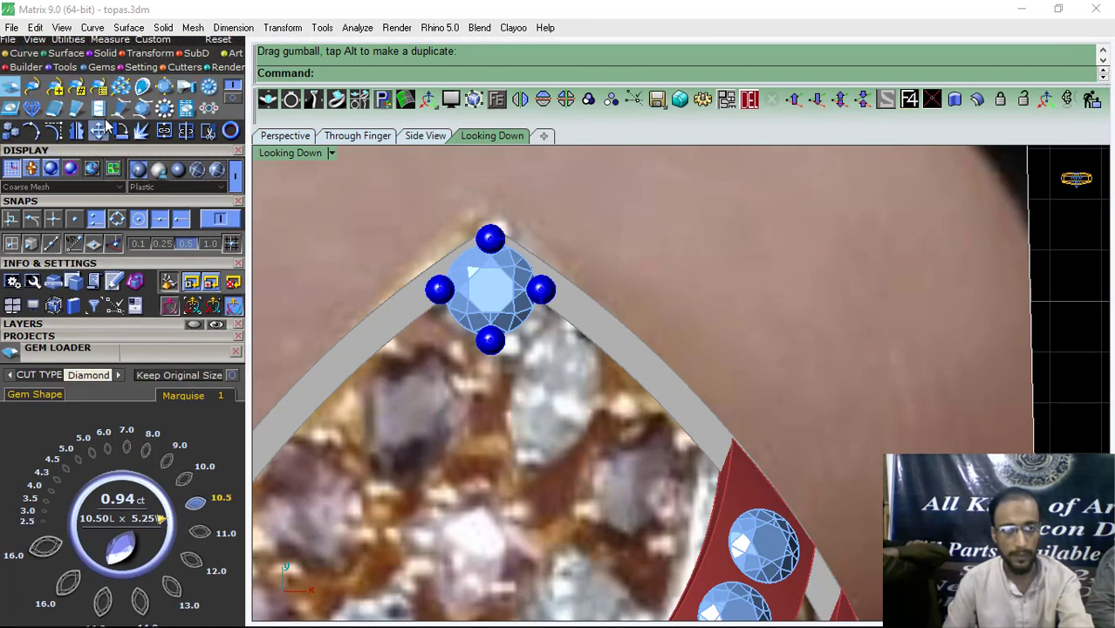
# Step: Try to place and tilt the marquise gem on the photo's marquise stone beside the round setting, and undo the placement
pyautogui.click(100, 131)
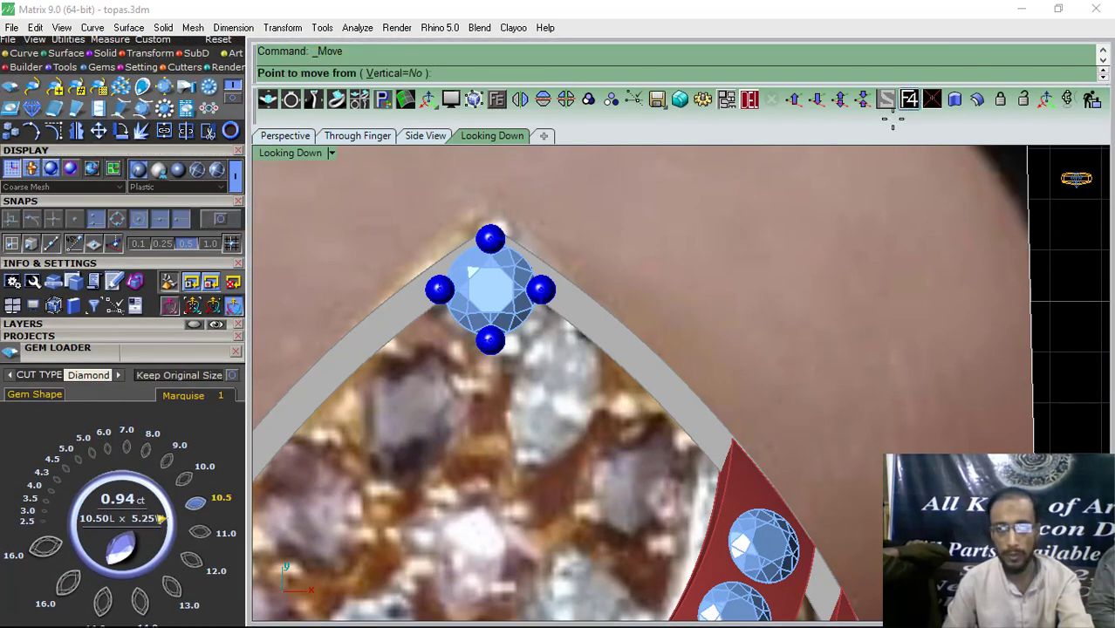
pyautogui.click(909, 101)
pyautogui.click(559, 390)
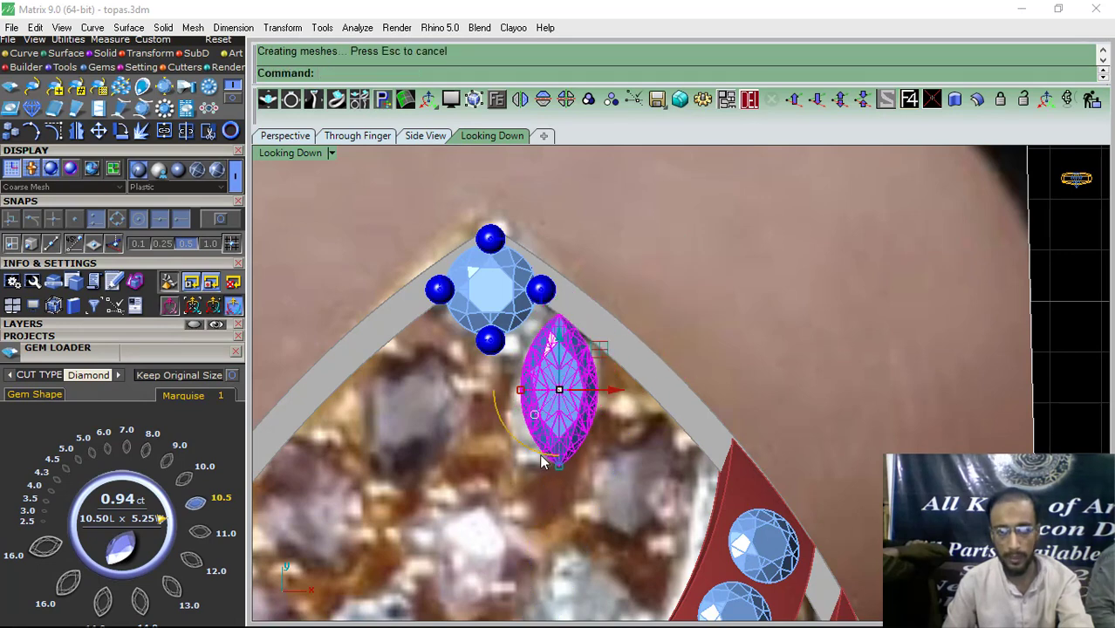
pyautogui.moveTo(541, 463); pyautogui.dragTo(512, 459)
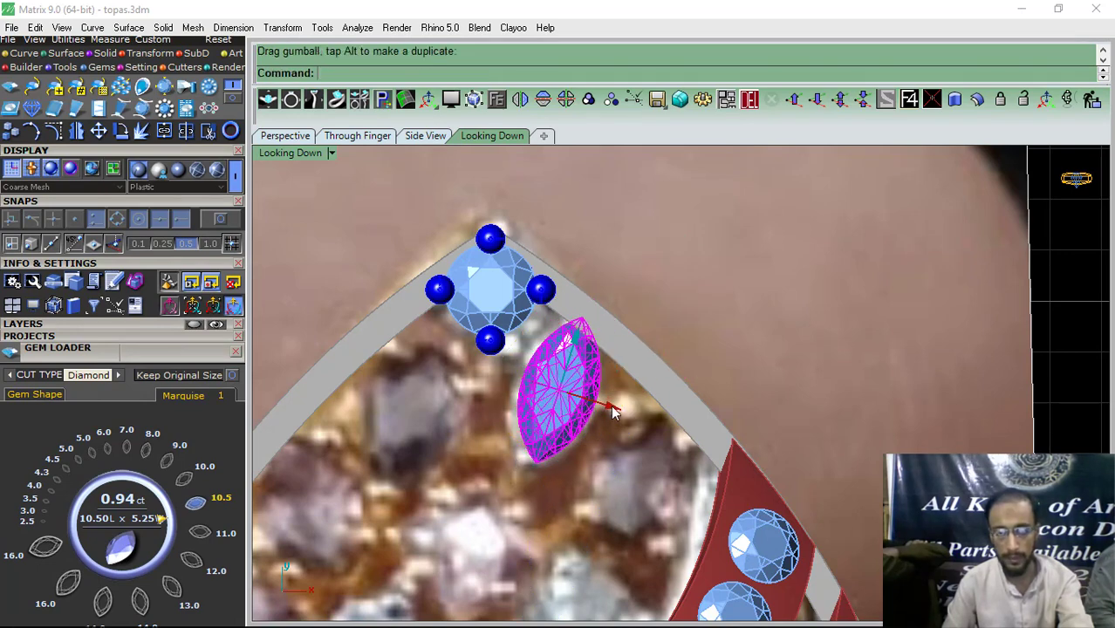
pyautogui.moveTo(613, 407); pyautogui.dragTo(606, 406)
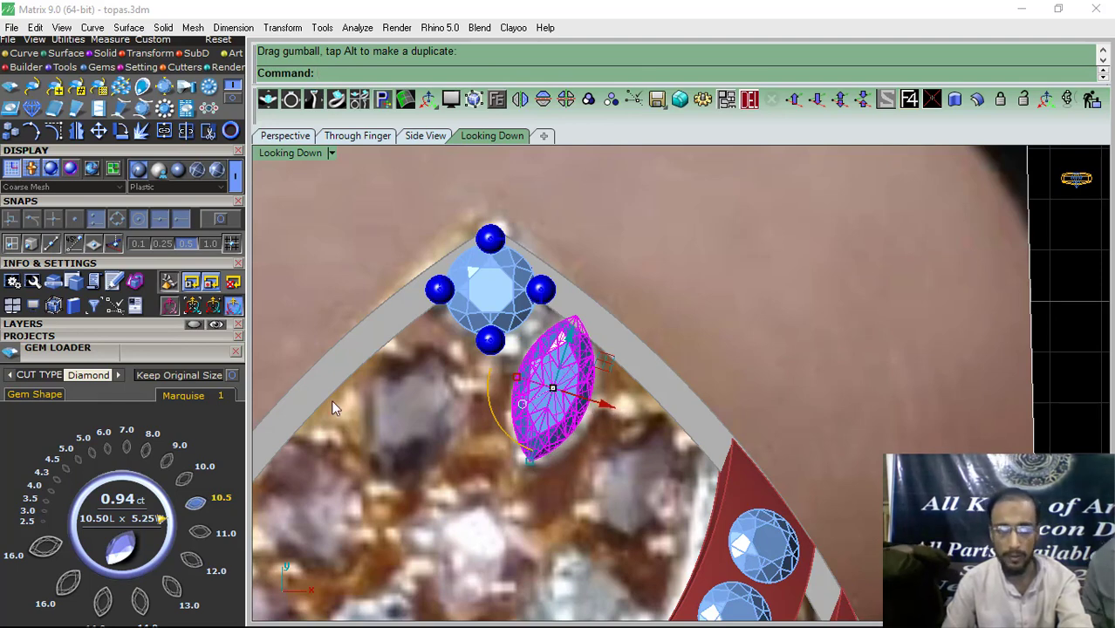
pyautogui.scroll(-5, 530, 375)
pyautogui.hotkey('ctrl', 'z')
pyautogui.hotkey('ctrl', 'z')
pyautogui.hotkey('ctrl', 'z')
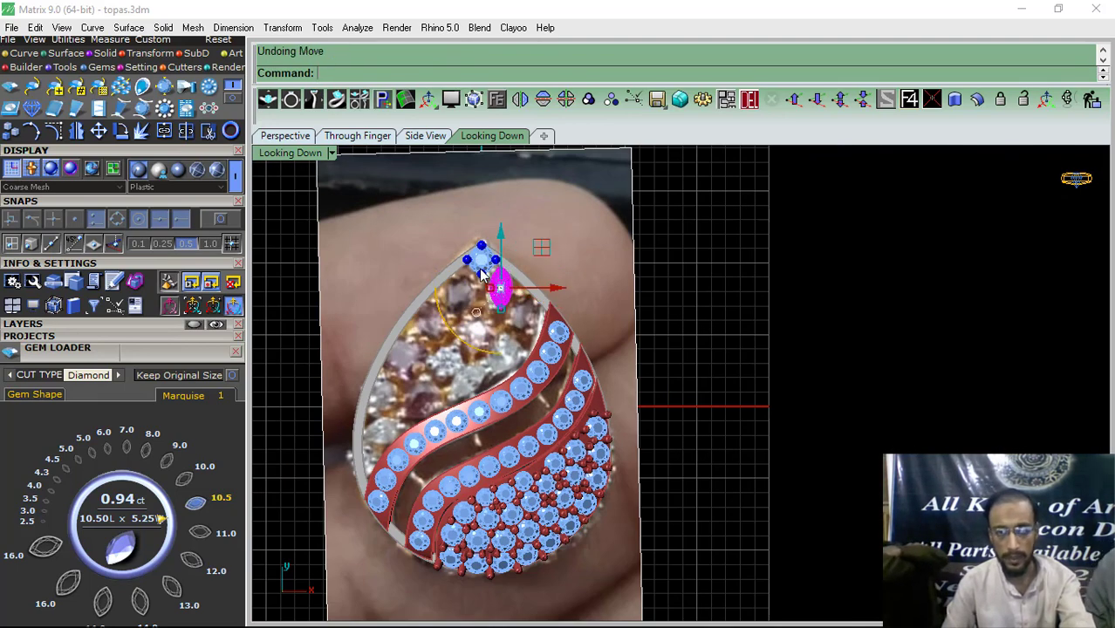
# Step: Move the marquise gem from 0,0,0 onto the photo's marquise stone just below the round prong setting
pyautogui.click(99, 131)
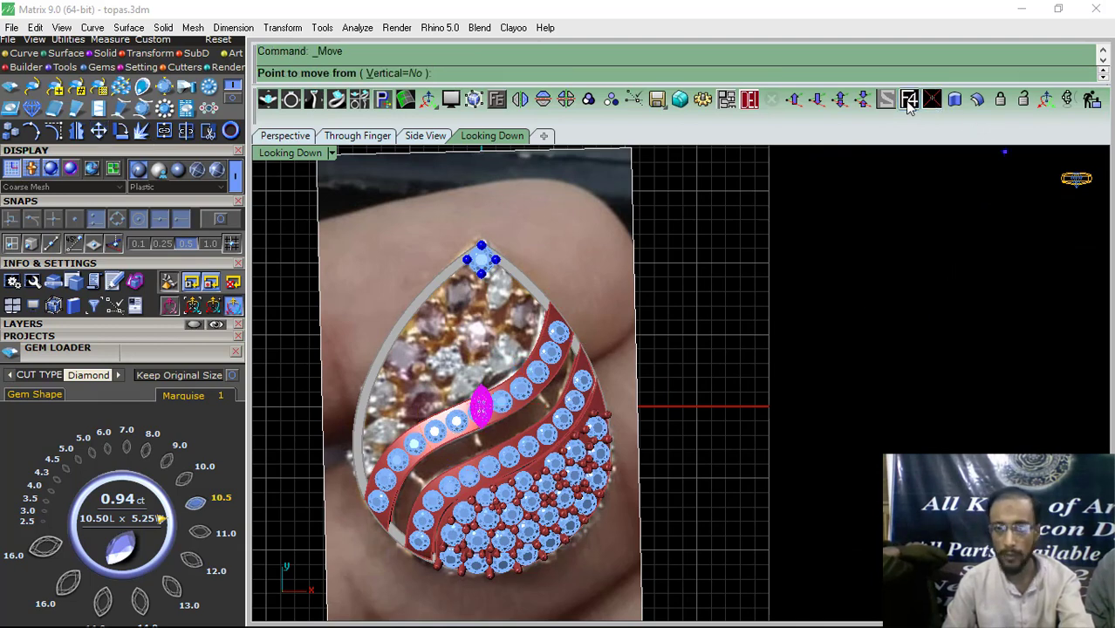
pyautogui.click(908, 100)
pyautogui.scroll(4, 514, 283)
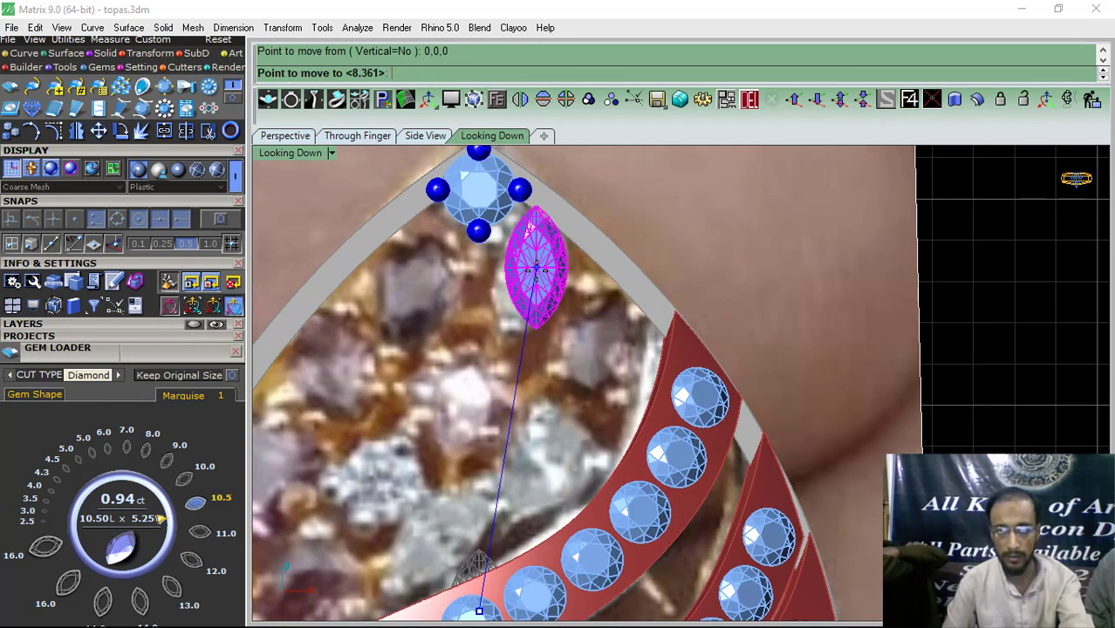
pyautogui.click(535, 272)
# Step: Rotate the marquise gem to follow the tilt of the photo's stone and enlarge it slightly
pyautogui.scroll(2, 508, 305)
pyautogui.moveTo(524, 332); pyautogui.dragTo(592, 292)
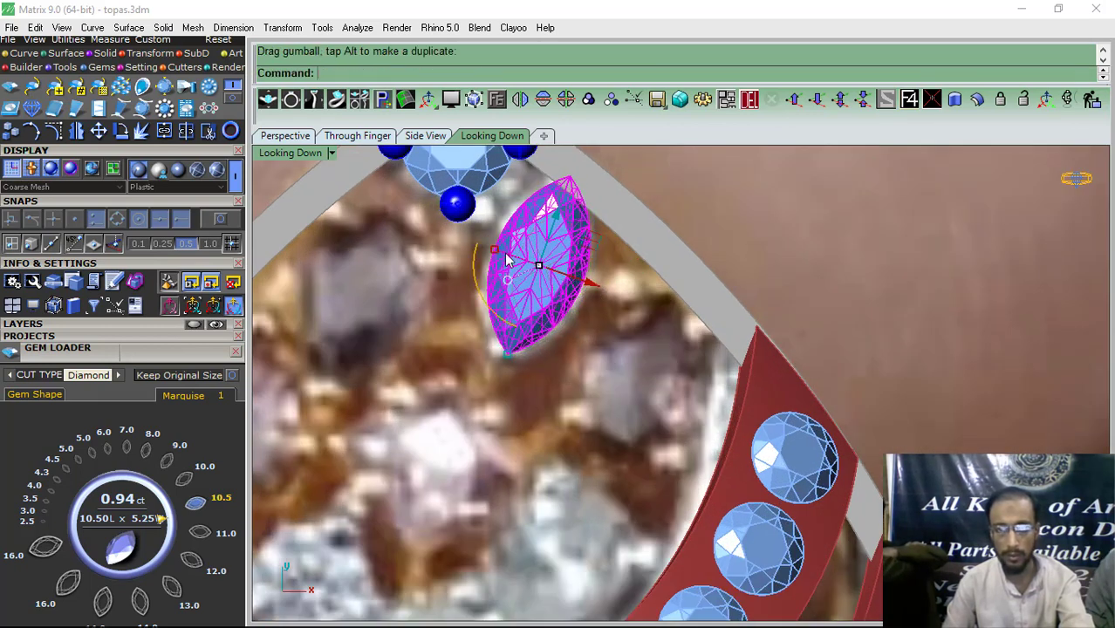
pyautogui.keyDown('shift'); pyautogui.moveTo(497, 252); pyautogui.dragTo(493, 253); pyautogui.keyUp('shift')
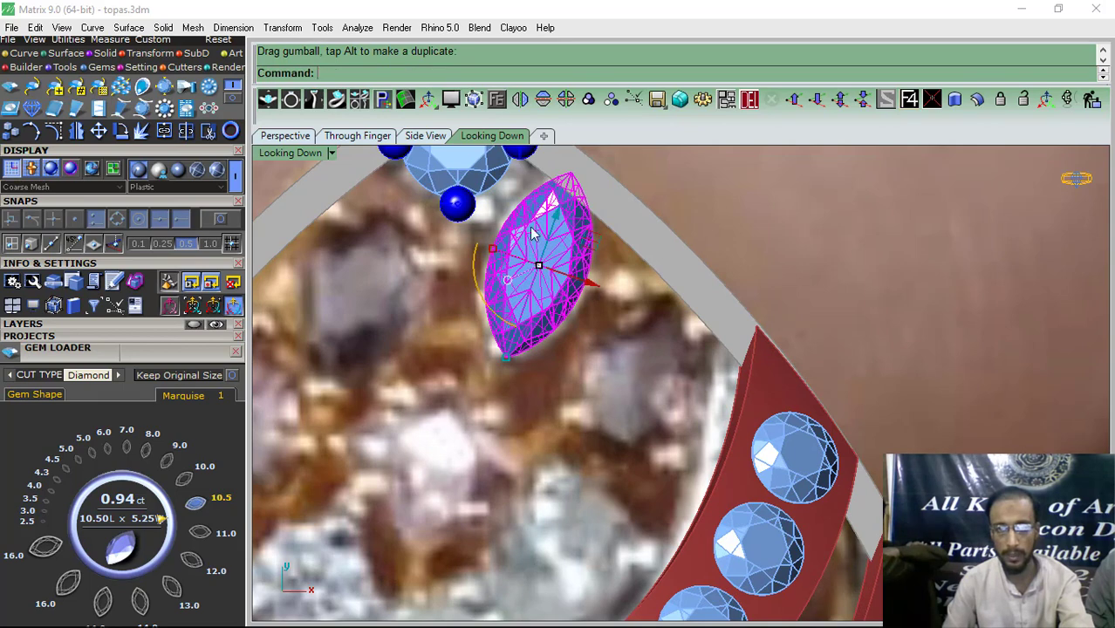
# Step: Create the marquise gem's Gem Profile curve and hide the Lights and Gem 02 layers
pyautogui.click(497, 99)
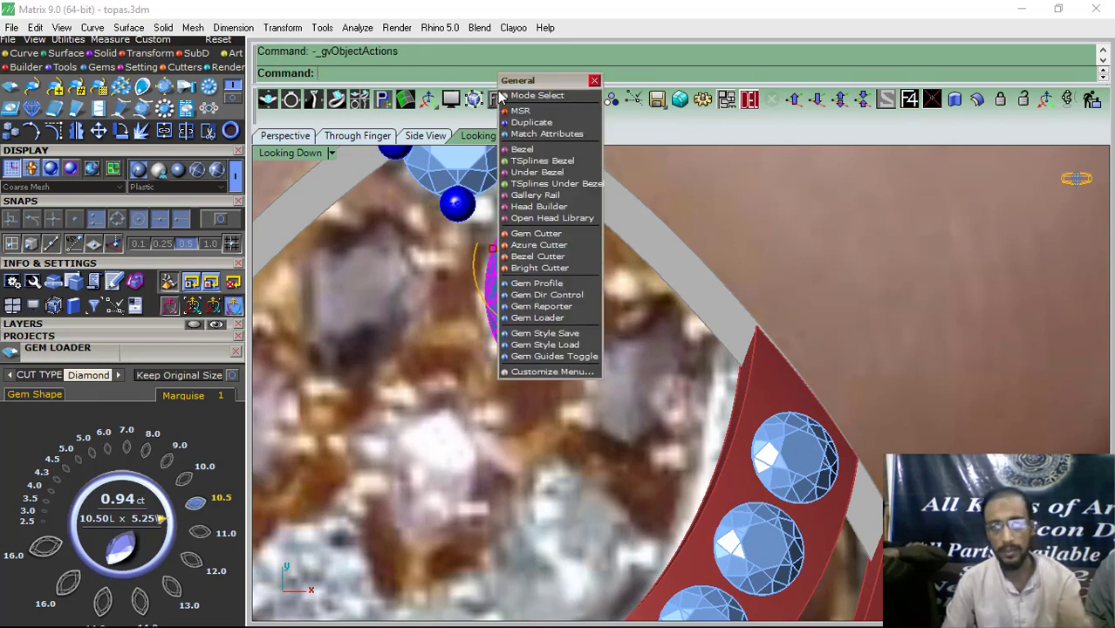
pyautogui.click(530, 284)
pyautogui.click(237, 354)
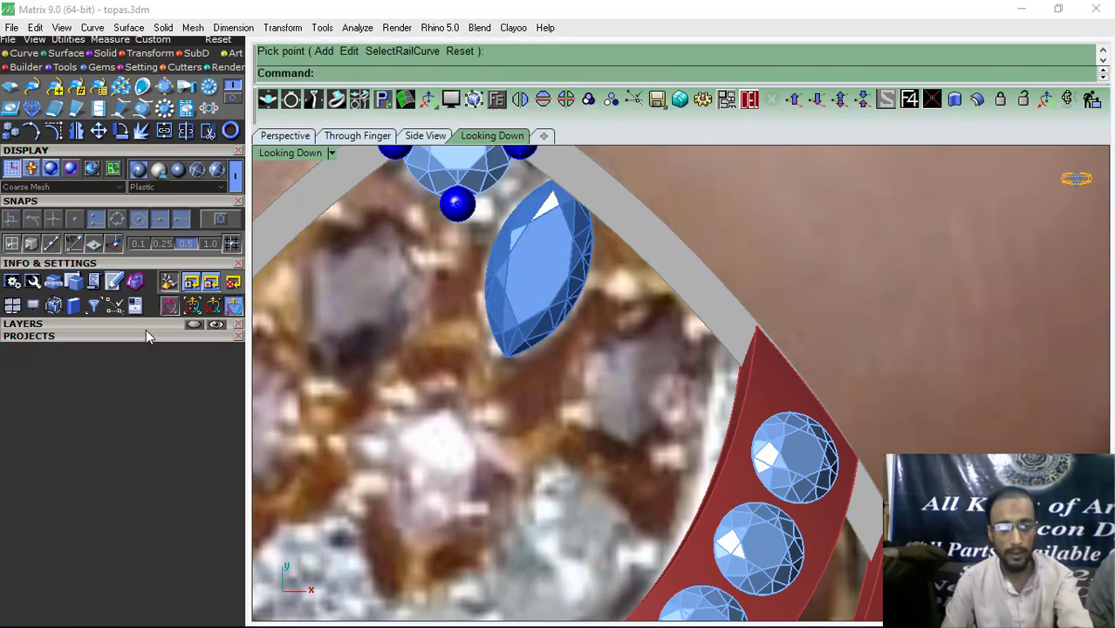
pyautogui.click(144, 326)
pyautogui.click(103, 341)
pyautogui.click(104, 439)
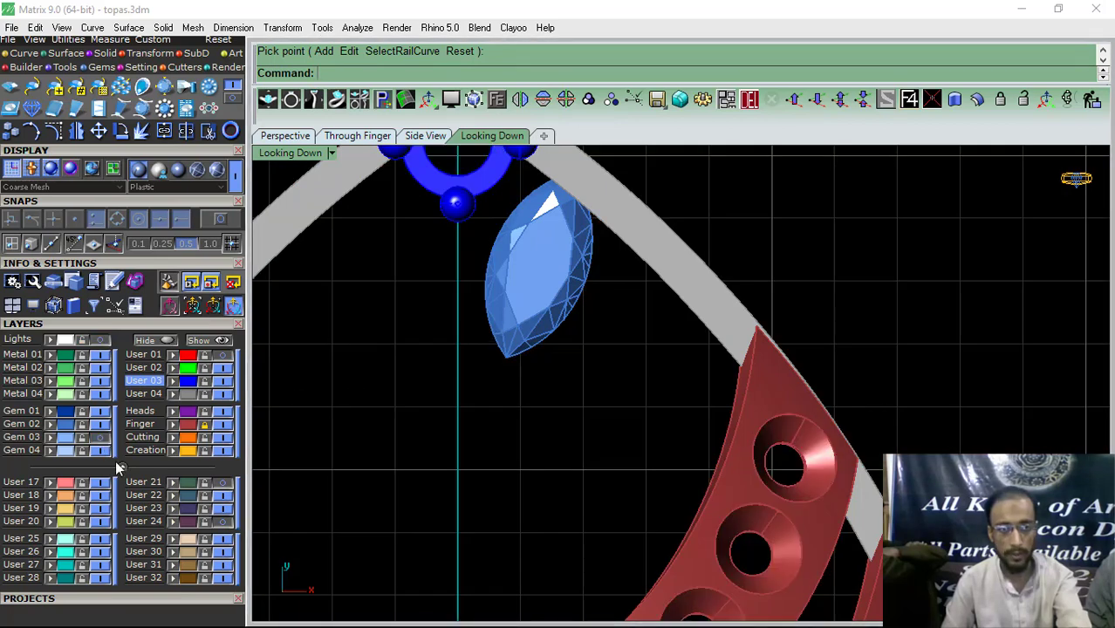
pyautogui.click(101, 439)
pyautogui.click(101, 425)
# Step: Offset the marquise profile curve inward by 0.35 with sharp corners
pyautogui.click(492, 300)
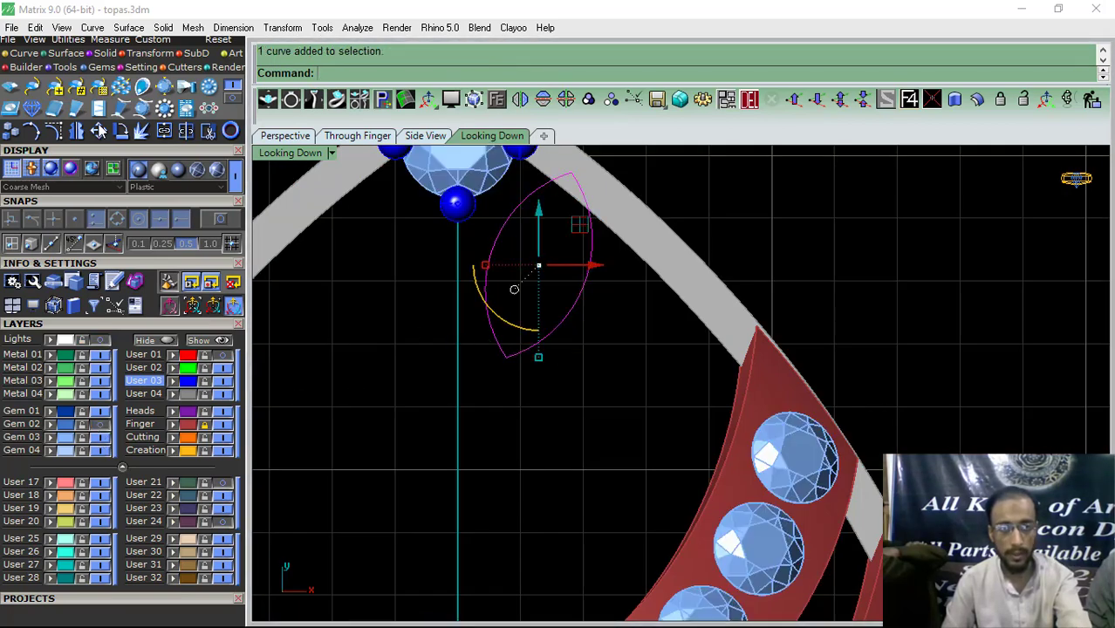
pyautogui.click(23, 56)
pyautogui.click(185, 110)
pyautogui.moveTo(517, 283); pyautogui.dragTo(492, 340, button='right')
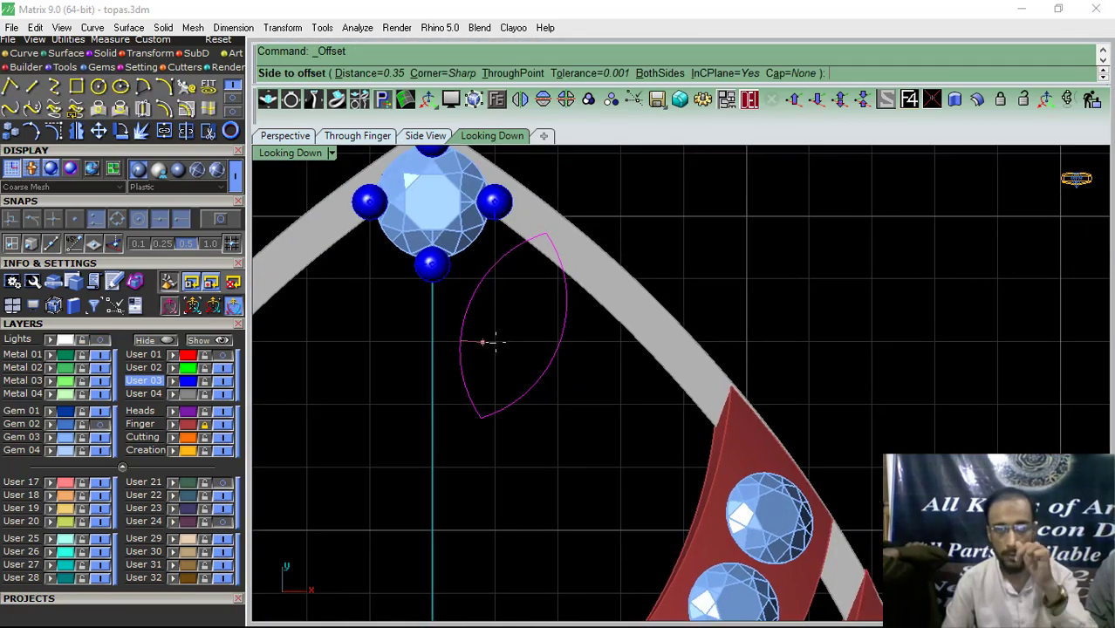
pyautogui.scroll(6, 494, 339)
pyautogui.click(493, 338)
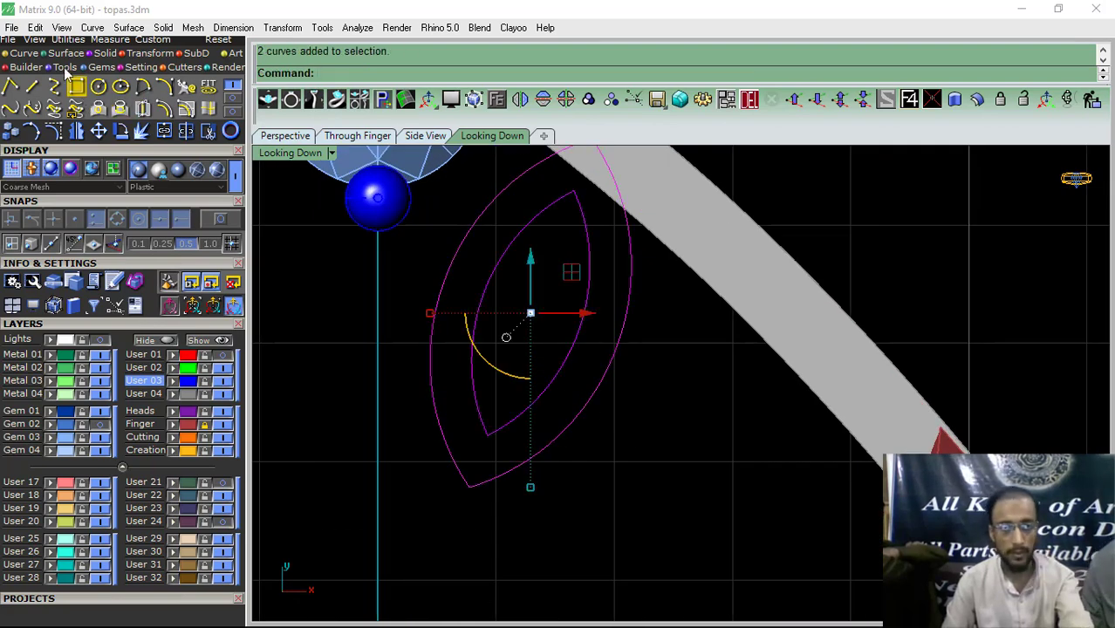
# Step: Fill the outer marquise profile with a flat surface and trim away the area inside the inner curve
pyautogui.click(36, 107)
pyautogui.click(210, 130)
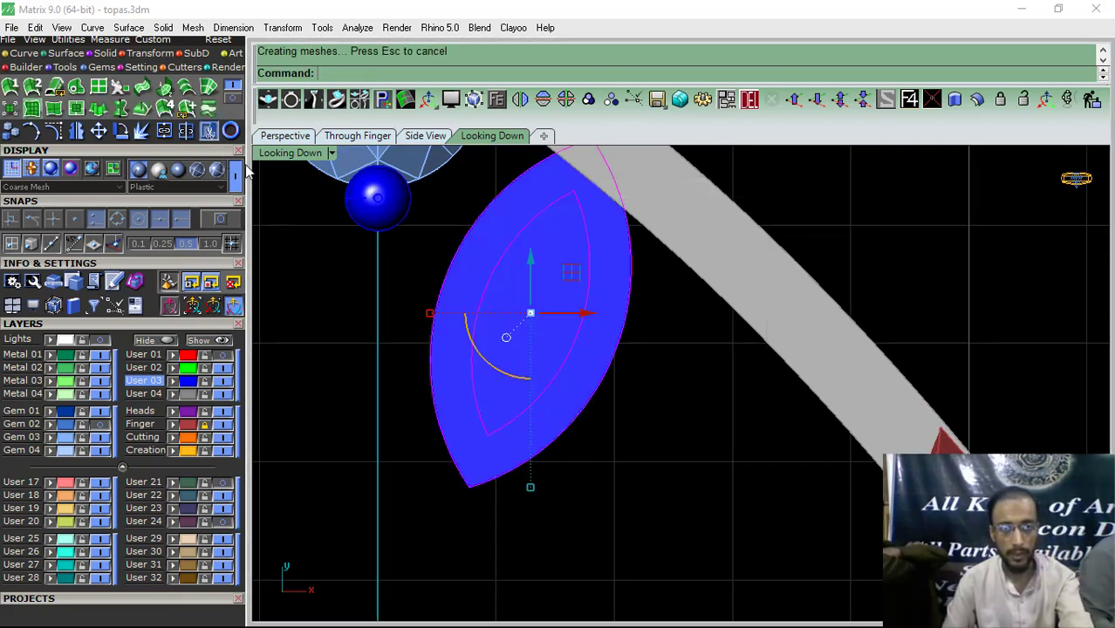
pyautogui.click(544, 320)
pyautogui.rightClick(545, 322)
pyautogui.click(750, 103)
# Step: Offset the marquise ring surface upward by 0.6 as a solid, deleting the input surface
pyautogui.click(545, 433)
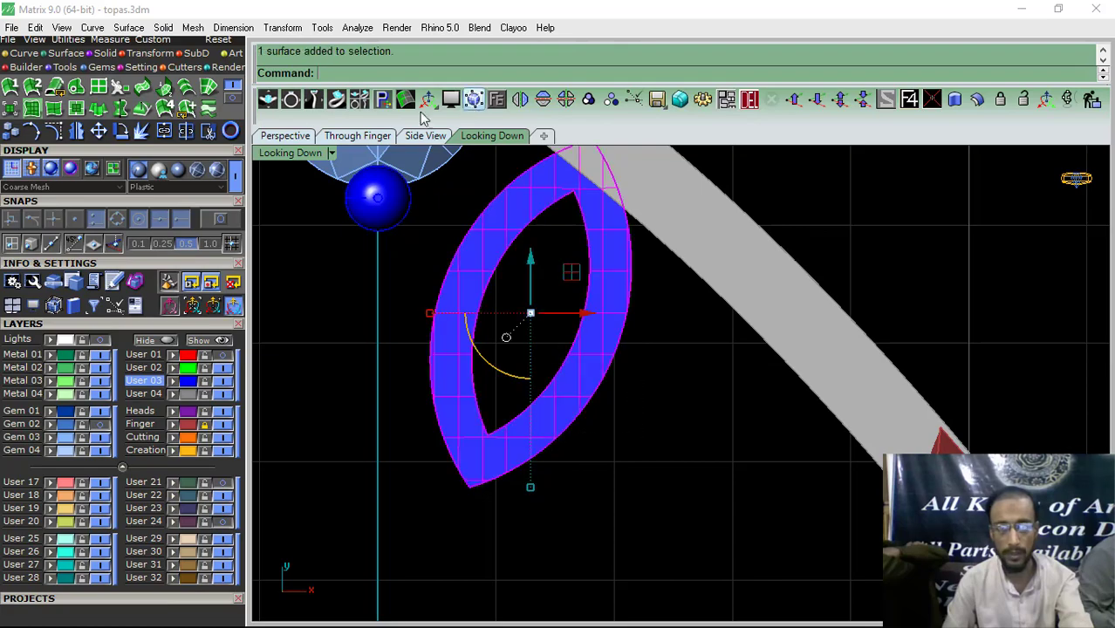
pyautogui.click(288, 137)
pyautogui.click(978, 99)
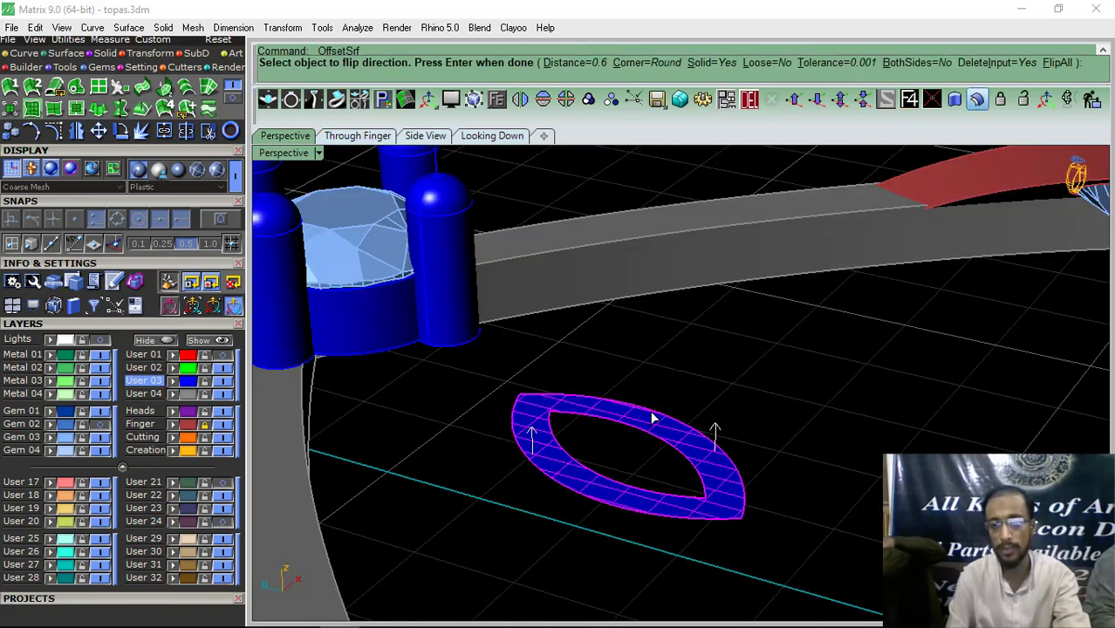
pyautogui.press('Return')
pyautogui.moveTo(954, 379); pyautogui.dragTo(628, 446, button='right')
pyautogui.click(629, 447)
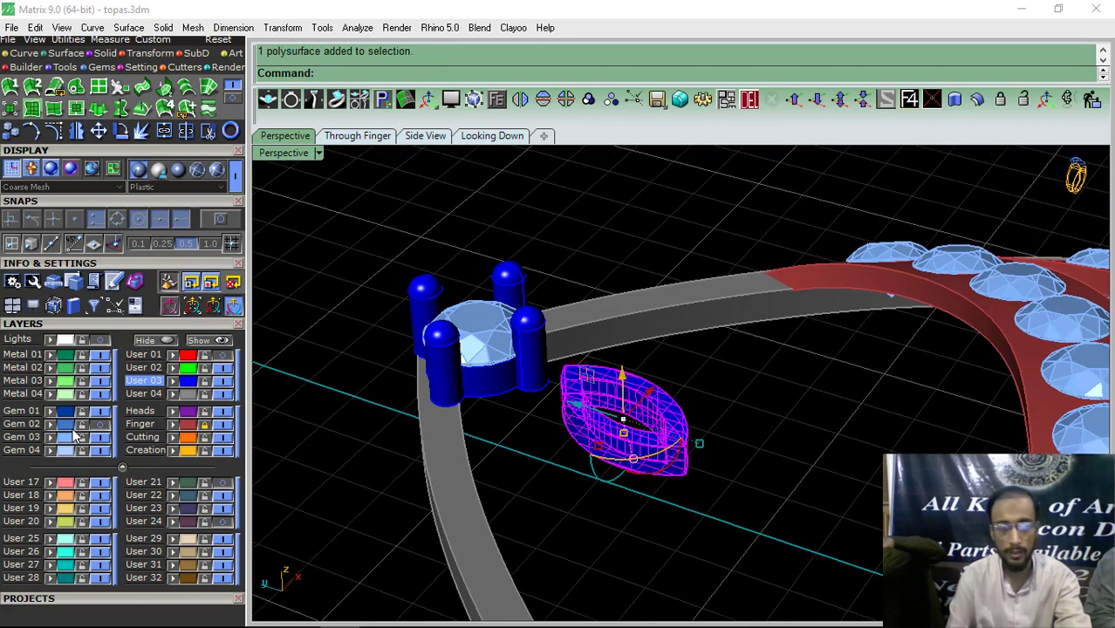
# Step: Show the Gem 02 layer and raise the marquise gem so it sits on top of the marquise ring
pyautogui.click(102, 426)
pyautogui.click(629, 518)
pyautogui.scroll(2, 622, 401)
pyautogui.click(622, 404)
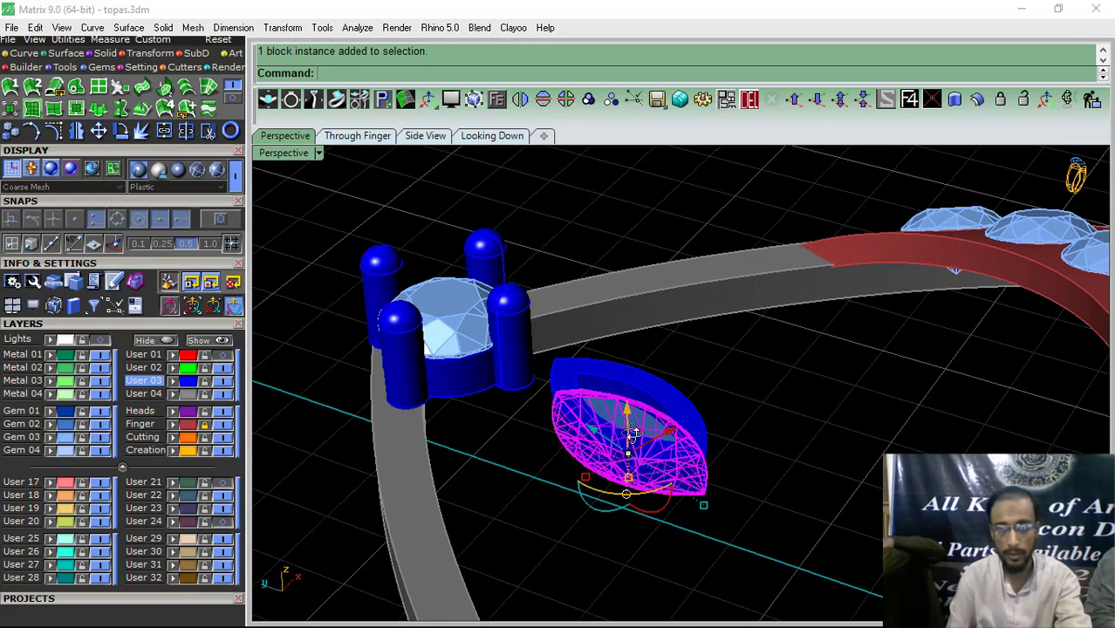
pyautogui.moveTo(625, 454); pyautogui.dragTo(630, 427, button='right')
pyautogui.moveTo(628, 426); pyautogui.dragTo(628, 384)
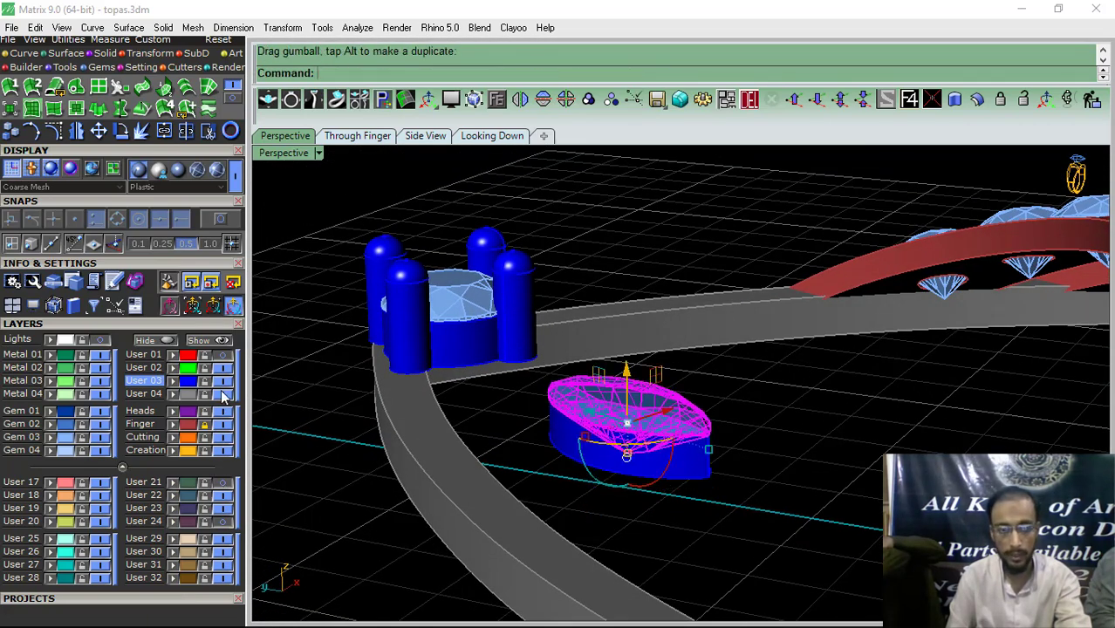
# Step: Fine-tune the marquise gem's height on its ring in the side view by nudging it slightly along Z
pyautogui.click(425, 136)
pyautogui.scroll(-3, 405, 473)
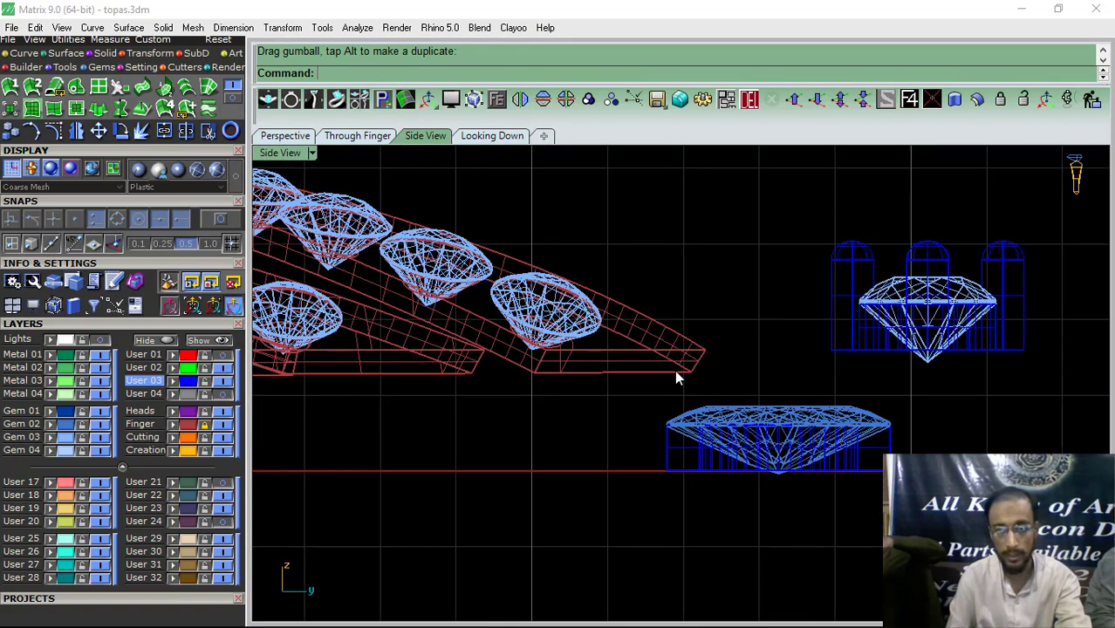
pyautogui.scroll(5, 675, 370)
pyautogui.click(761, 450)
pyautogui.moveTo(756, 478); pyautogui.dragTo(755, 474)
pyautogui.click(488, 136)
pyautogui.click(285, 136)
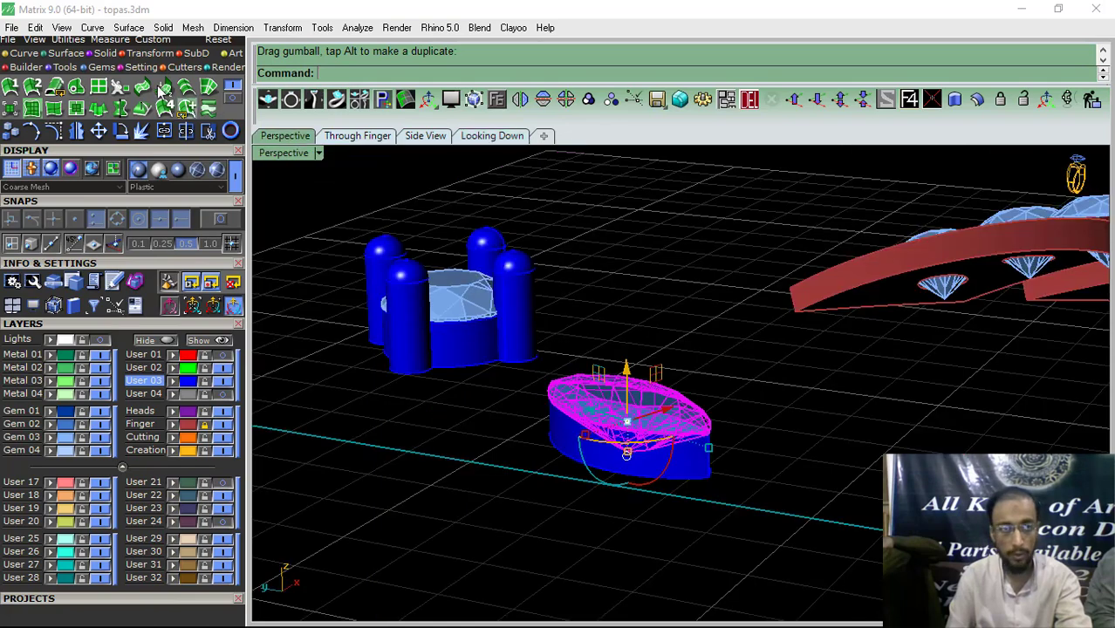
# Step: Build a vertical solid prong cylinder of 0.55 diameter from the marquise ring's bottom tip corner to well above the gem
pyautogui.click(102, 68)
pyautogui.click(123, 112)
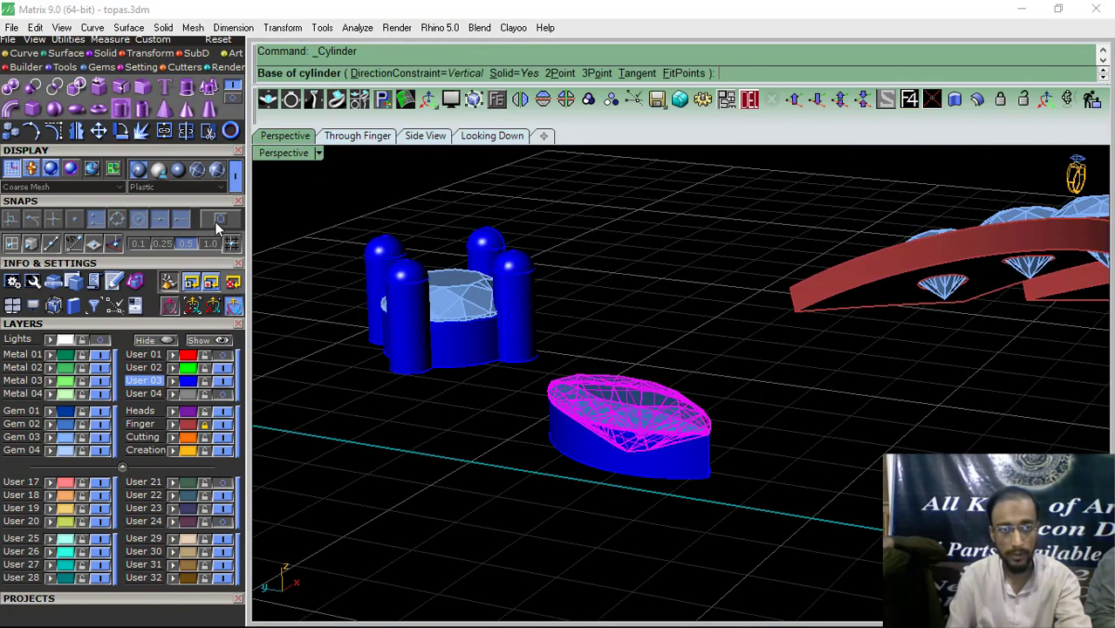
pyautogui.click(220, 223)
pyautogui.click(140, 221)
pyautogui.moveTo(628, 358); pyautogui.dragTo(692, 536, button='right')
pyautogui.scroll(8, 698, 536)
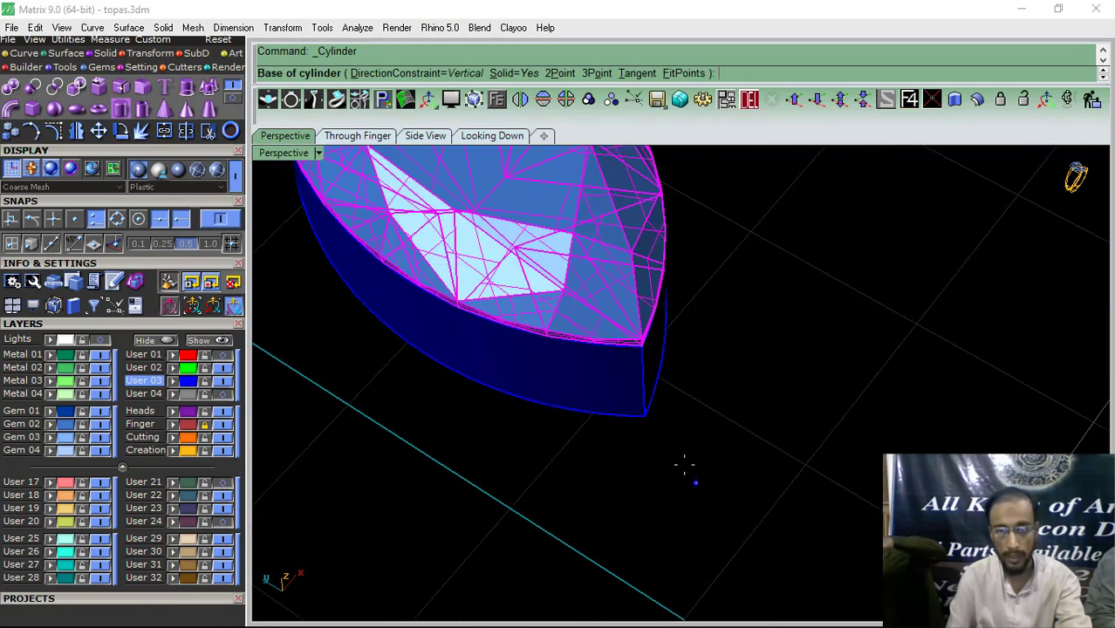
pyautogui.click(646, 417)
pyautogui.rightClick(731, 431)
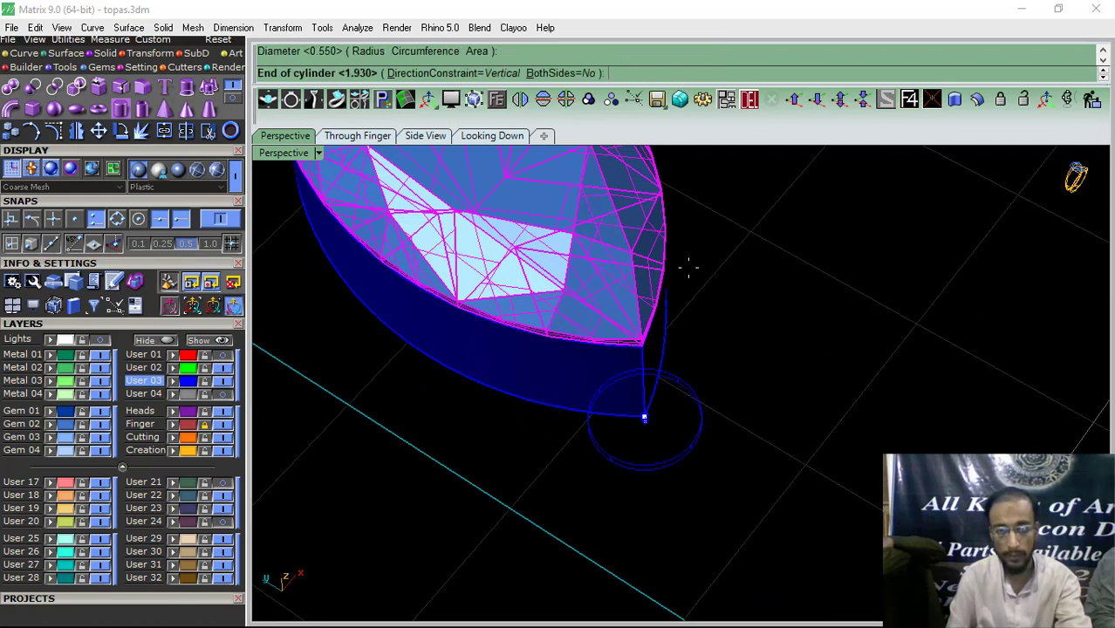
pyautogui.click(425, 135)
pyautogui.click(223, 220)
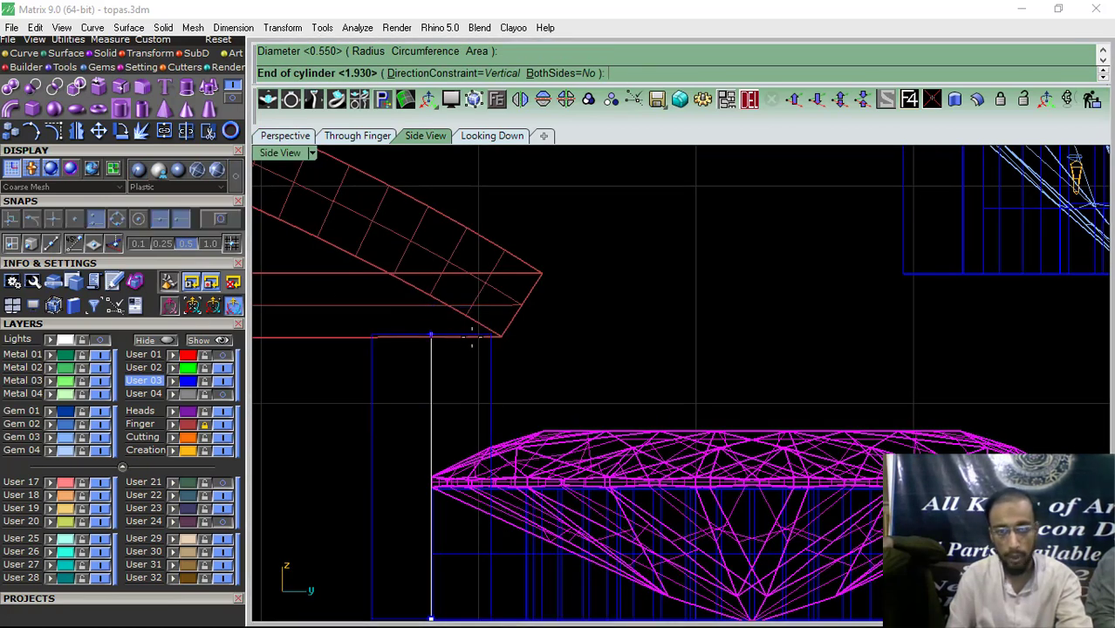
pyautogui.scroll(-2, 473, 337)
pyautogui.click(454, 301)
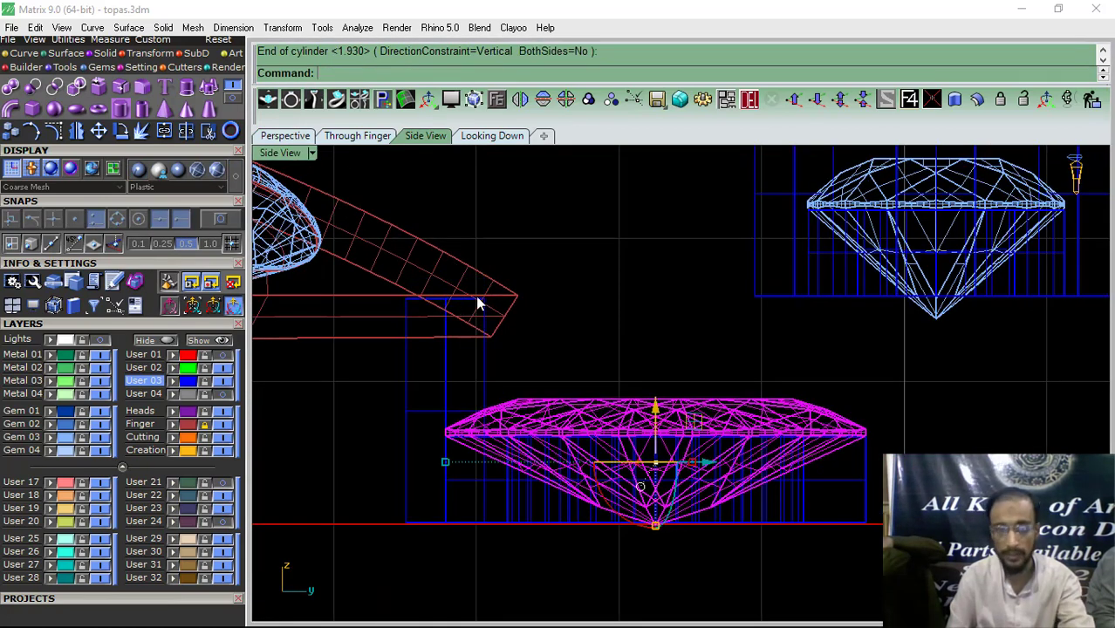
# Step: Hide the Finger layer and round the top edge of the new marquise prong with a 0.24 fillet
pyautogui.click(222, 425)
pyautogui.click(141, 85)
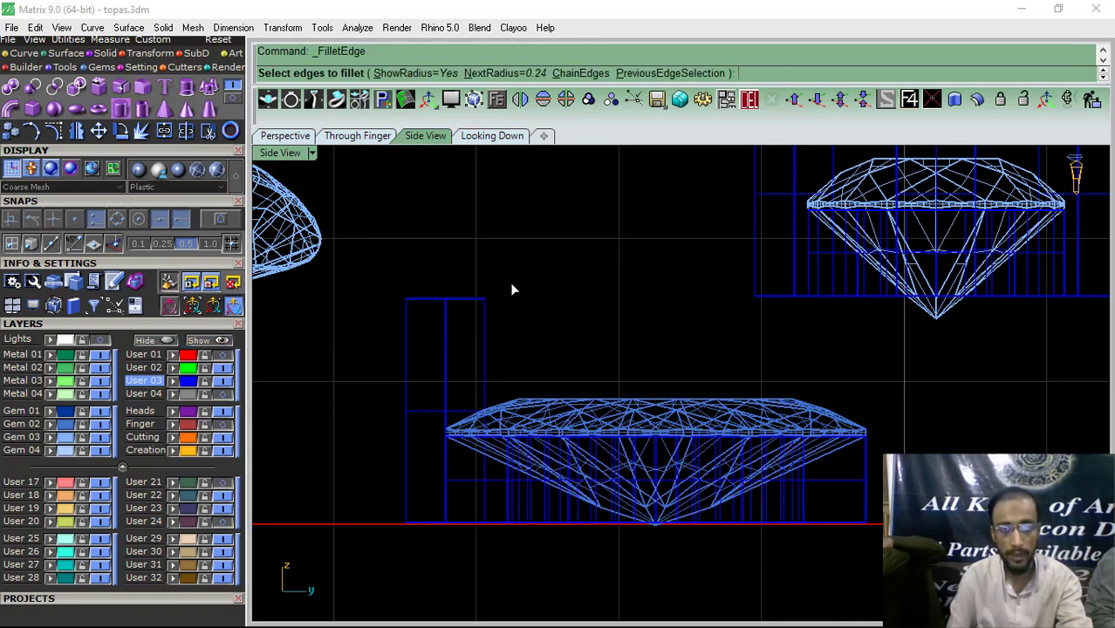
pyautogui.moveTo(510, 283); pyautogui.dragTo(411, 329)
pyautogui.press('Return')
pyautogui.press('Return')
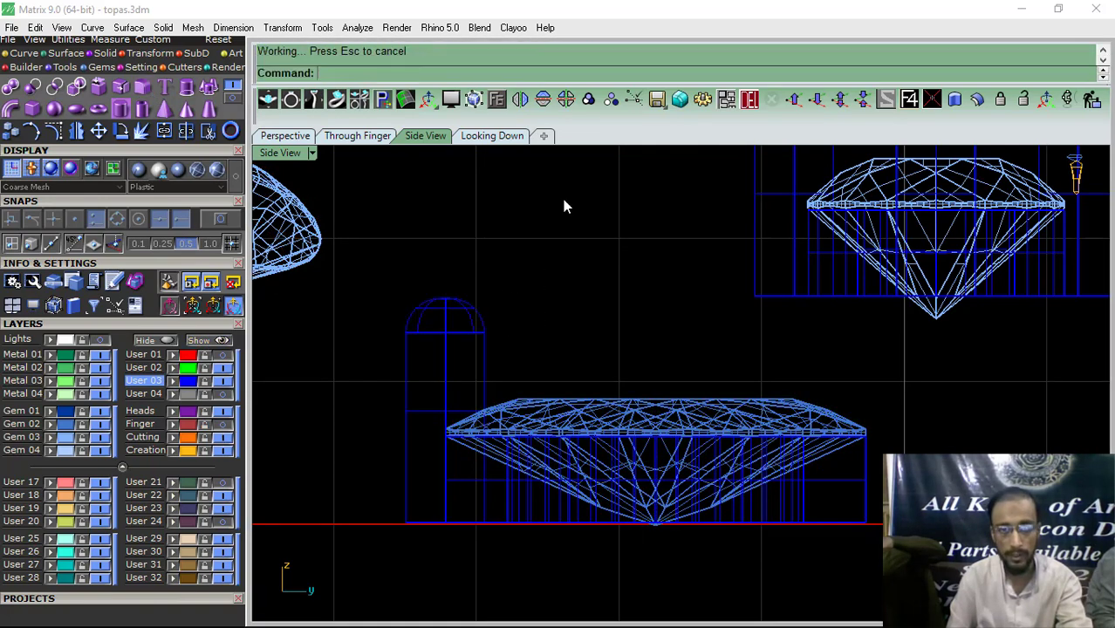
# Step: Hide the Gem 02 layer and mirror the rounded prong across the marquise ring's edge midpoints to its opposite tip
pyautogui.click(282, 140)
pyautogui.scroll(-4, 724, 388)
pyautogui.moveTo(720, 384)
pyautogui.mouseDown(button='right')
pyautogui.moveTo(721, 284)
pyautogui.moveTo(750, 257)
pyautogui.mouseUp(button='right')
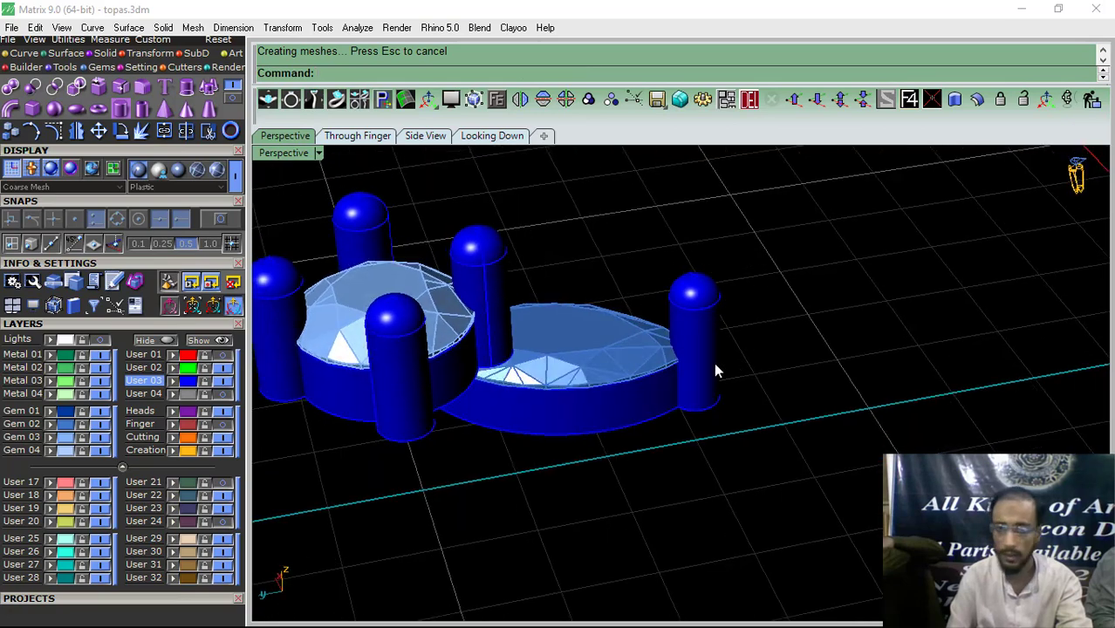
pyautogui.click(723, 362)
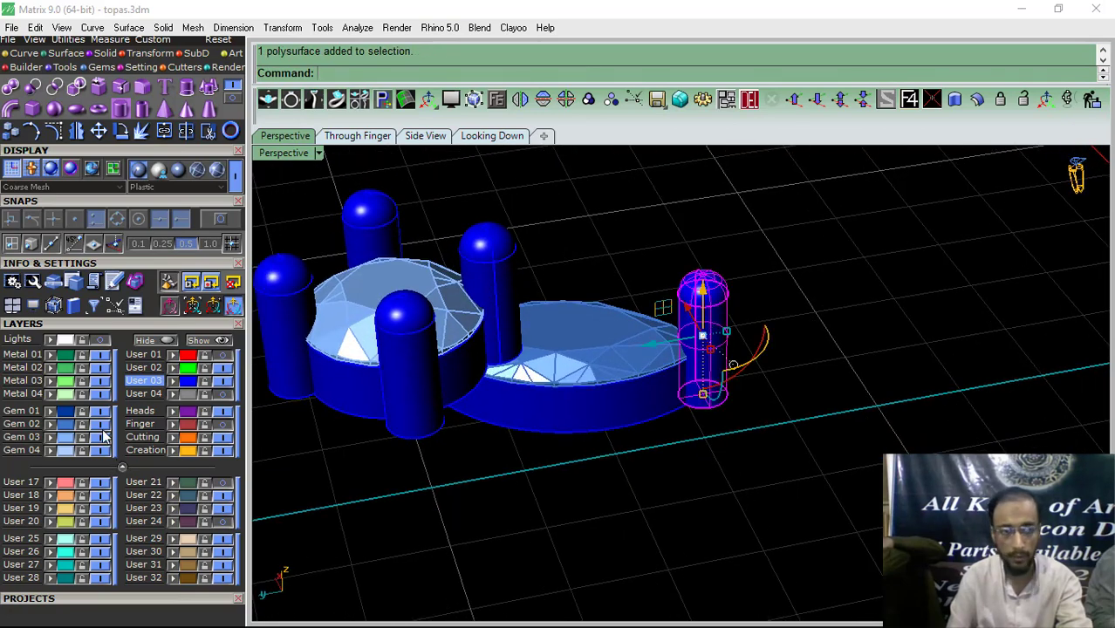
pyautogui.moveTo(608, 341); pyautogui.dragTo(602, 489, button='right')
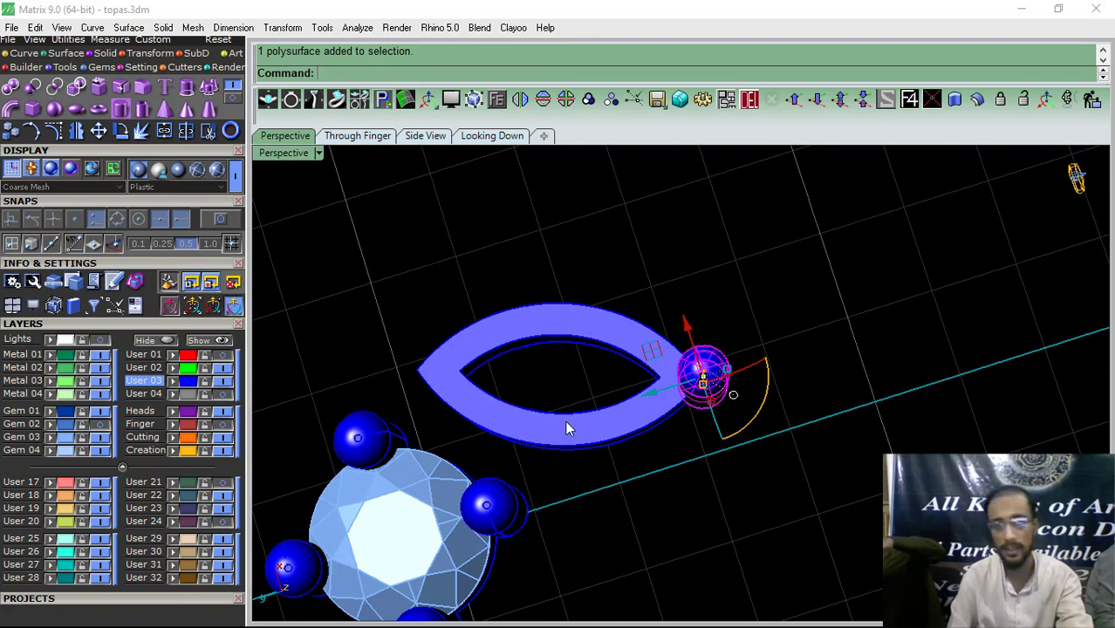
pyautogui.click(225, 222)
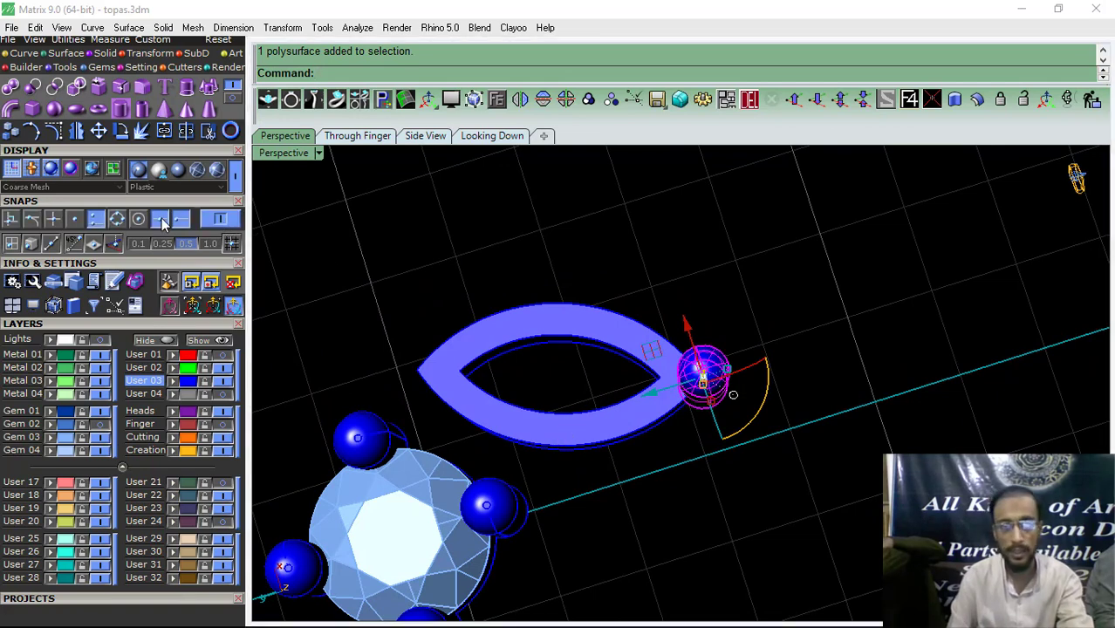
pyautogui.click(78, 131)
pyautogui.scroll(3, 559, 410)
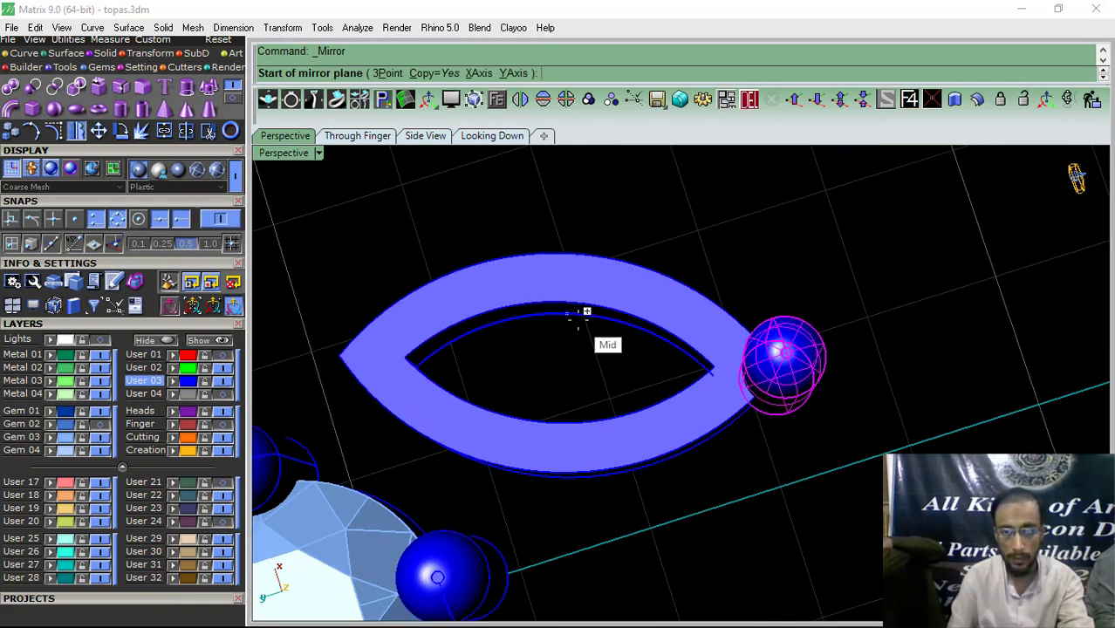
pyautogui.click(566, 314)
pyautogui.click(558, 419)
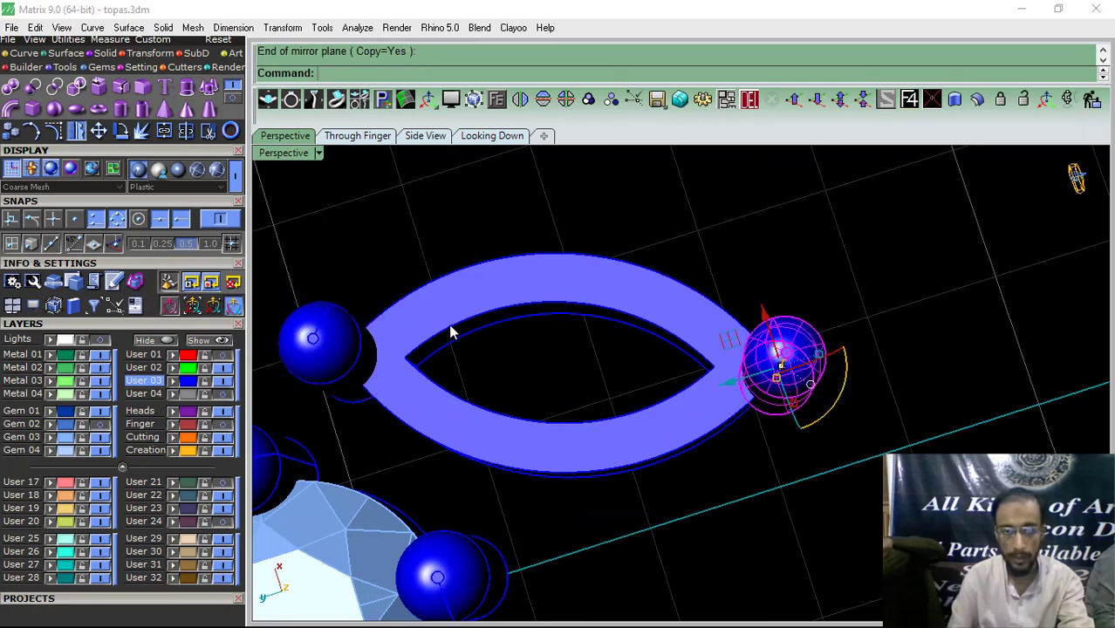
# Step: Show the Gem 02 layer again and group the marquise gem, its ring and both prongs as one setting
pyautogui.moveTo(439, 267); pyautogui.dragTo(690, 375, button='right')
pyautogui.moveTo(754, 249); pyautogui.dragTo(563, 527)
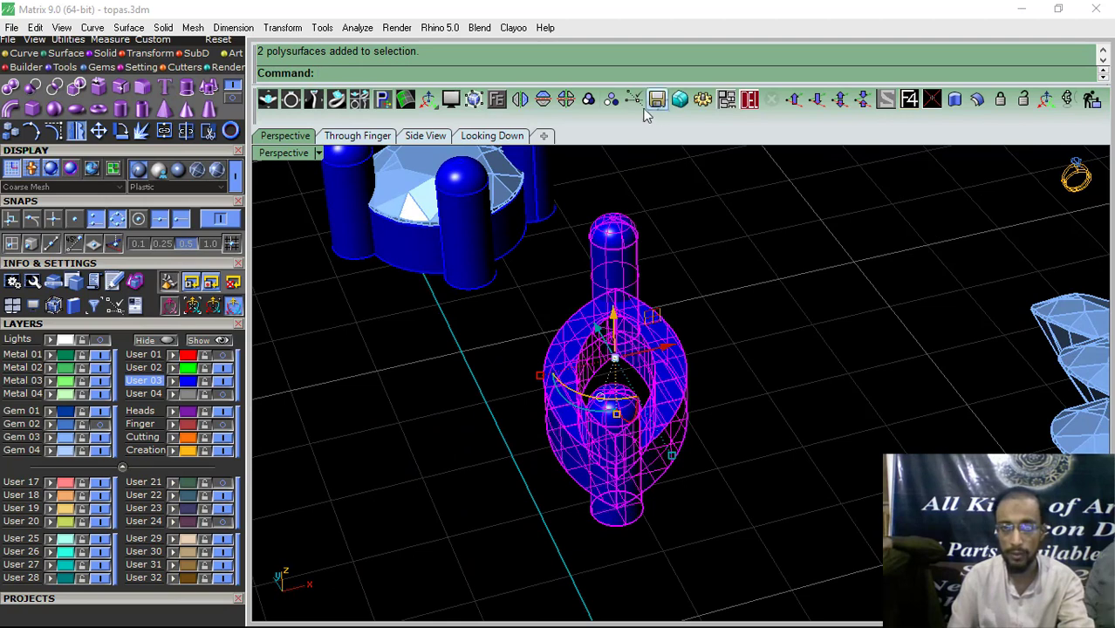
pyautogui.click(588, 99)
pyautogui.click(102, 425)
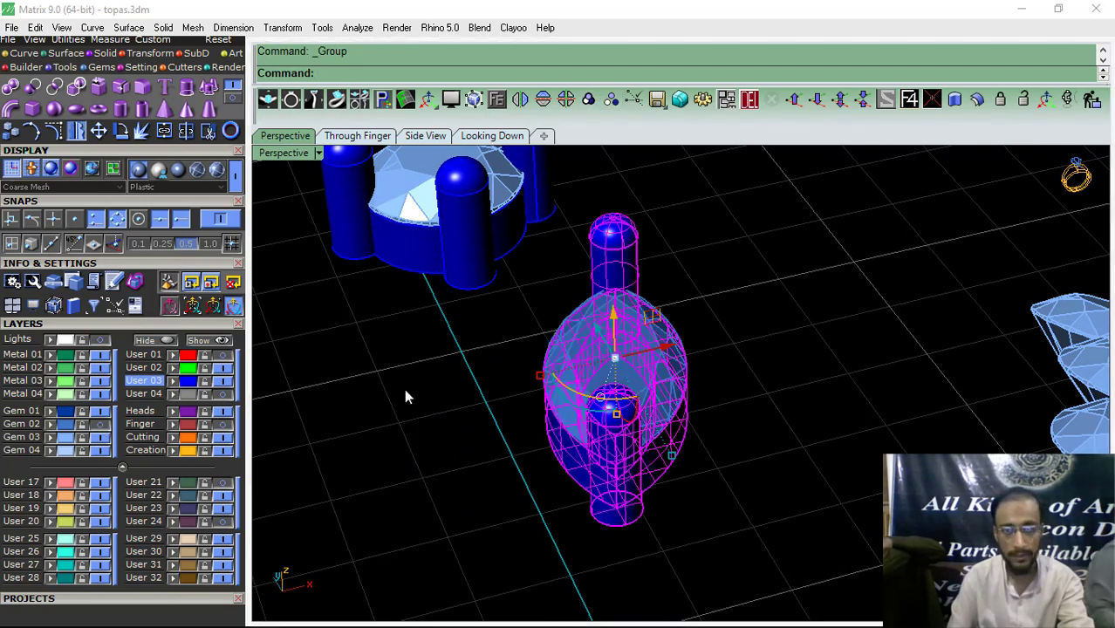
pyautogui.keyDown('shift'); pyautogui.click(572, 375); pyautogui.keyUp('shift')
pyautogui.click(491, 136)
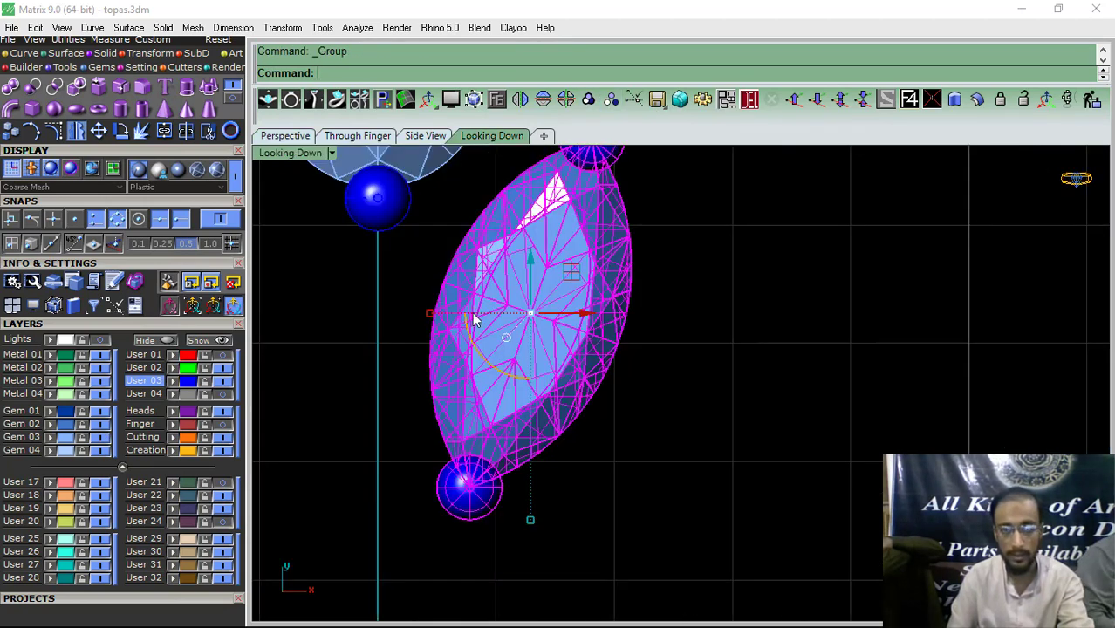
pyautogui.press('Escape')
# Step: Display the reference photo on the locked Lights layer and the grey border on the locked User 04 layer
pyautogui.click(82, 341)
pyautogui.click(209, 220)
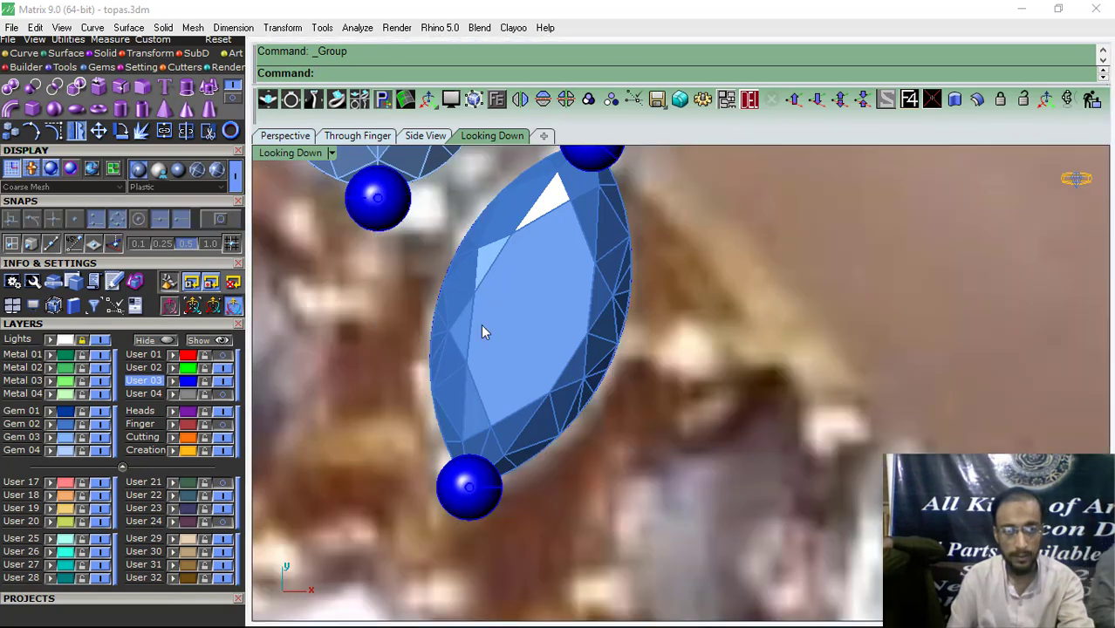
pyautogui.scroll(-6, 531, 316)
pyautogui.moveTo(552, 322); pyautogui.dragTo(546, 386, button='right')
pyautogui.click(203, 397)
pyautogui.scroll(-6, 570, 261)
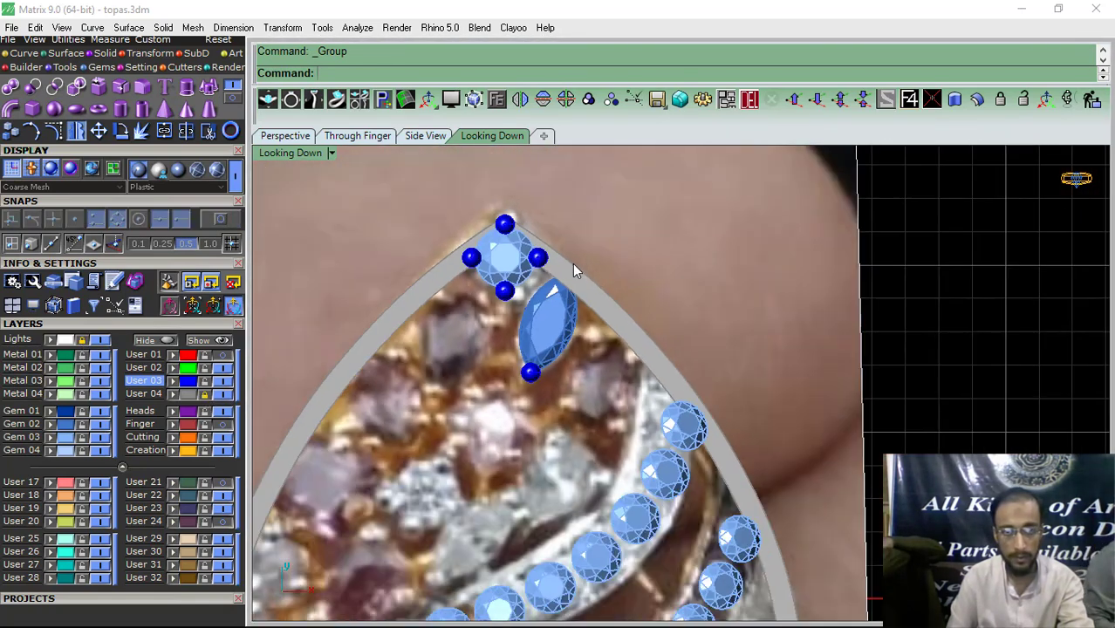
# Step: Raise the grouped marquise setting along Z to the height of the round setting on the grey border
pyautogui.moveTo(572, 264); pyautogui.dragTo(563, 294, button='right')
pyautogui.click(551, 328)
pyautogui.click(283, 137)
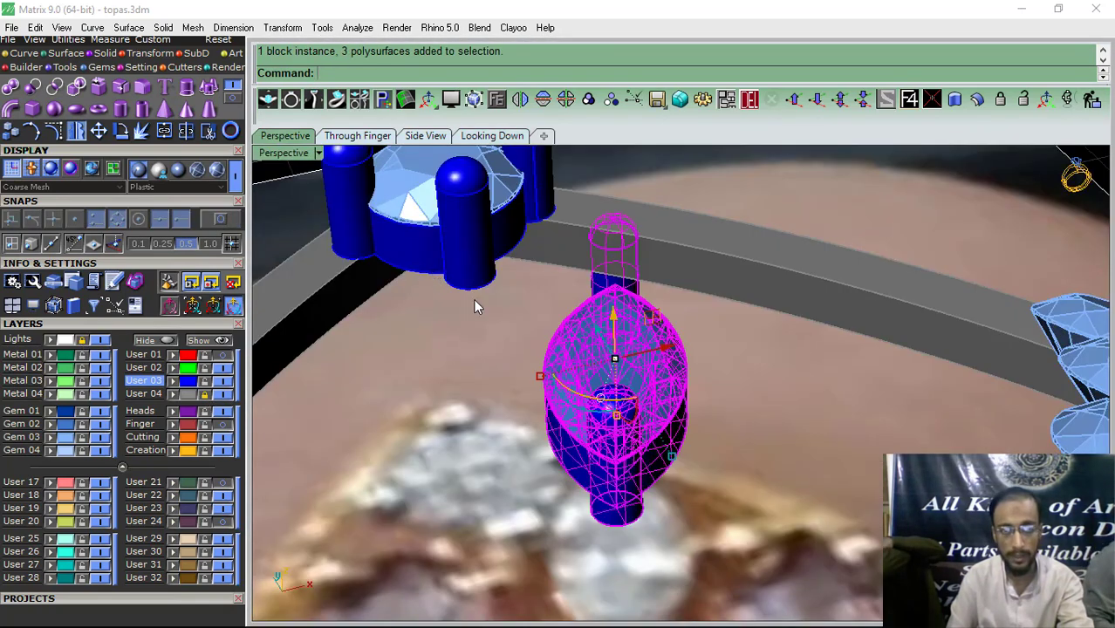
pyautogui.moveTo(531, 483); pyautogui.dragTo(714, 376, button='right')
pyautogui.moveTo(688, 352); pyautogui.dragTo(703, 229)
pyautogui.moveTo(524, 306); pyautogui.dragTo(767, 338, button='right')
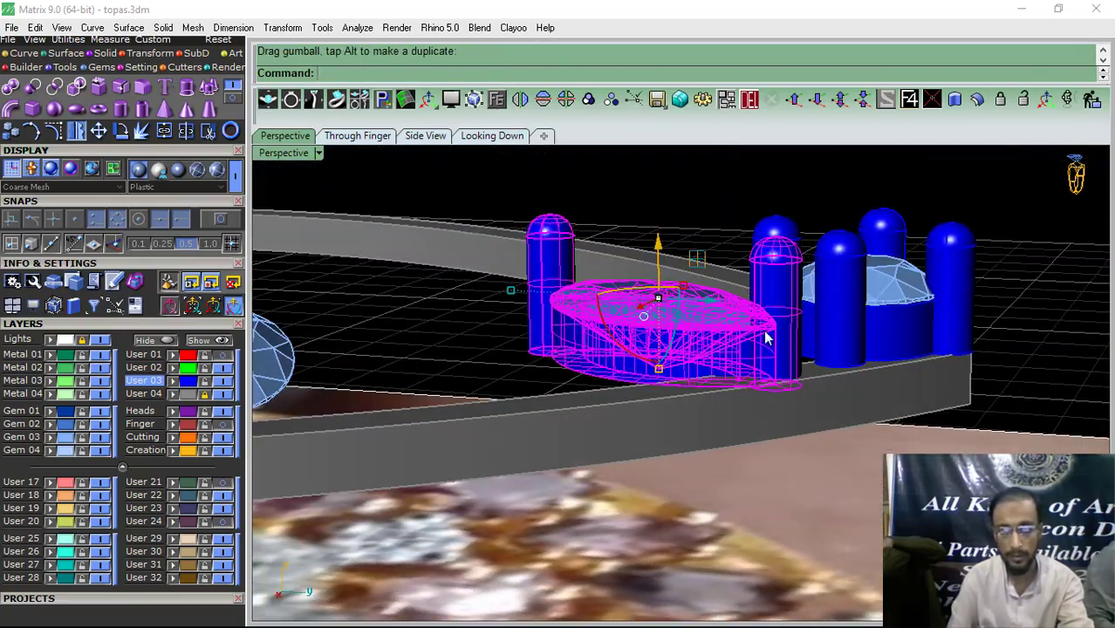
pyautogui.moveTo(661, 244); pyautogui.dragTo(673, 237)
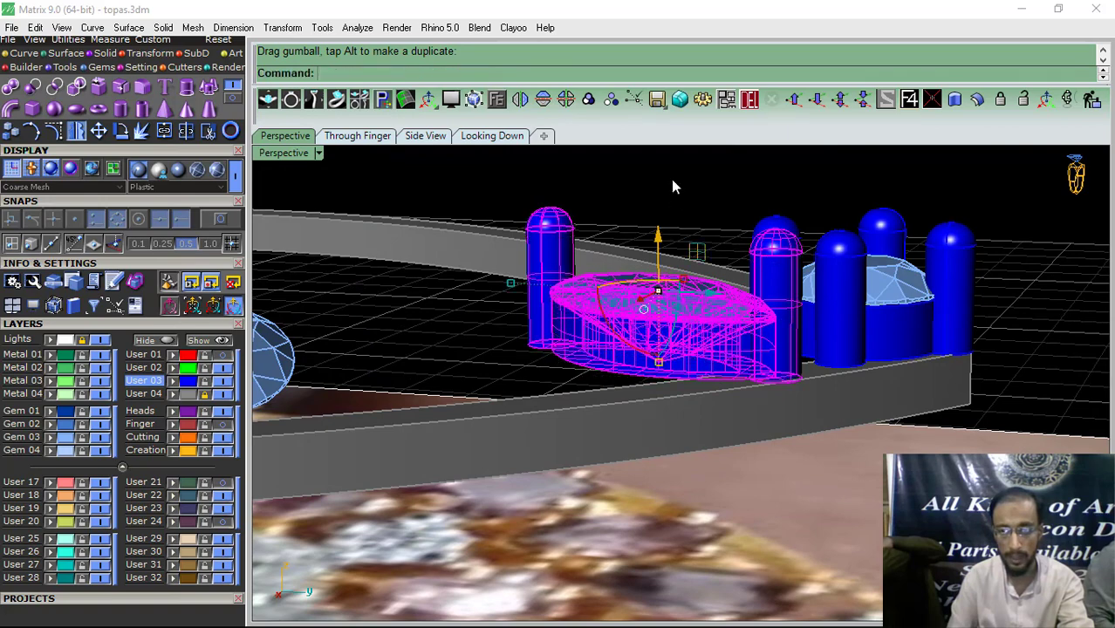
pyautogui.click(671, 179)
# Step: Show the Finger layer's red gem bands around the open area in the Looking Down view
pyautogui.scroll(-5, 698, 262)
pyautogui.moveTo(761, 267); pyautogui.dragTo(781, 274, button='right')
pyautogui.click(492, 136)
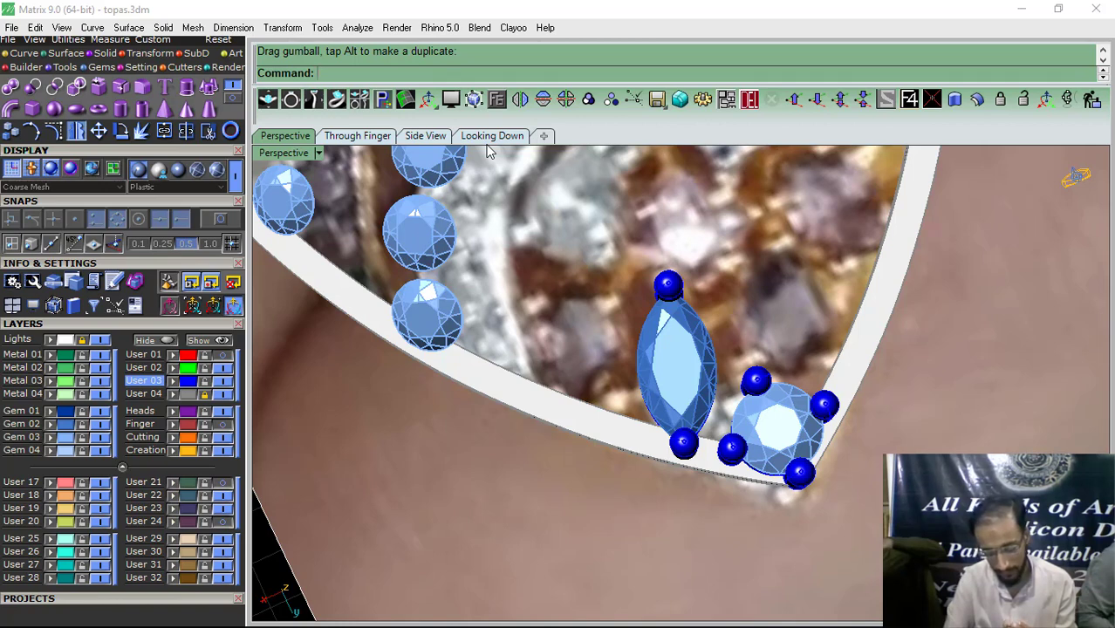
pyautogui.click(502, 138)
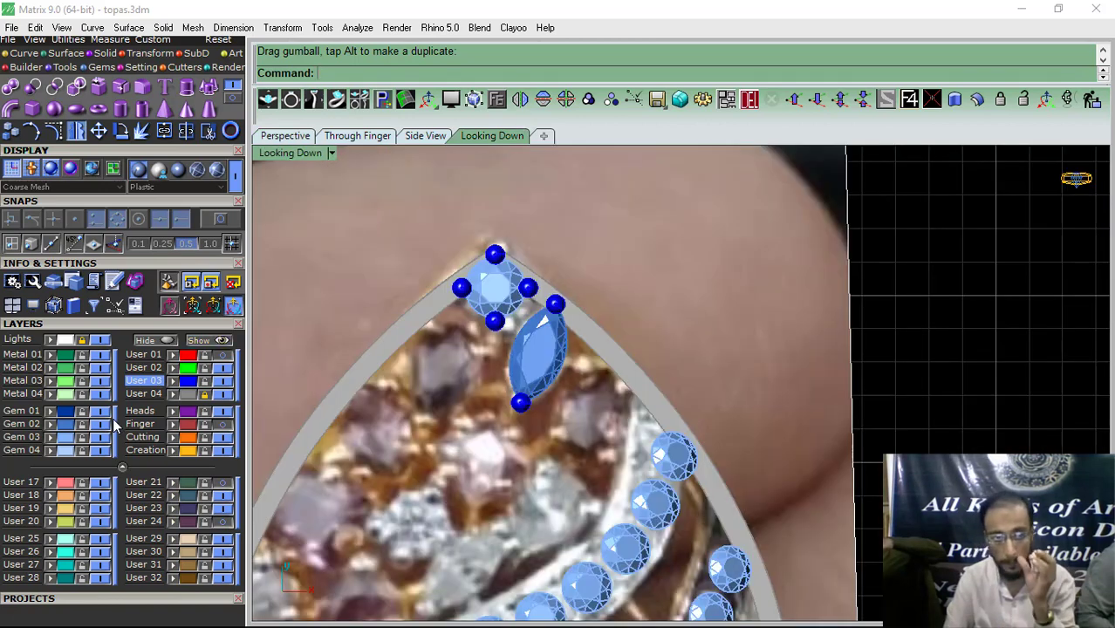
pyautogui.click(206, 426)
pyautogui.scroll(-2, 579, 342)
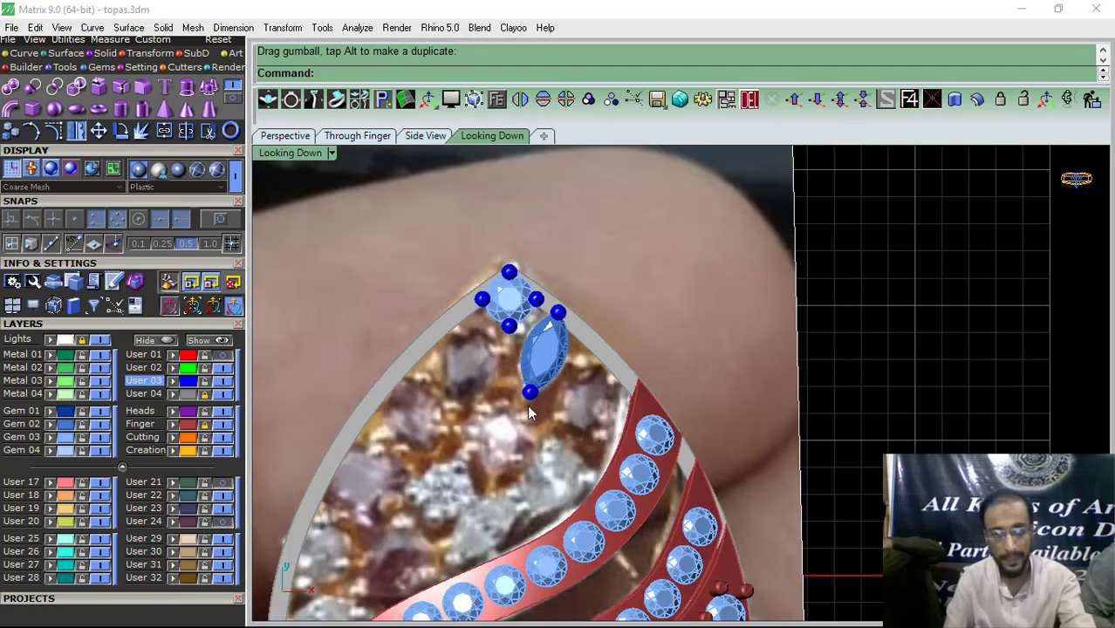
pyautogui.moveTo(527, 404); pyautogui.dragTo(566, 370, button='right')
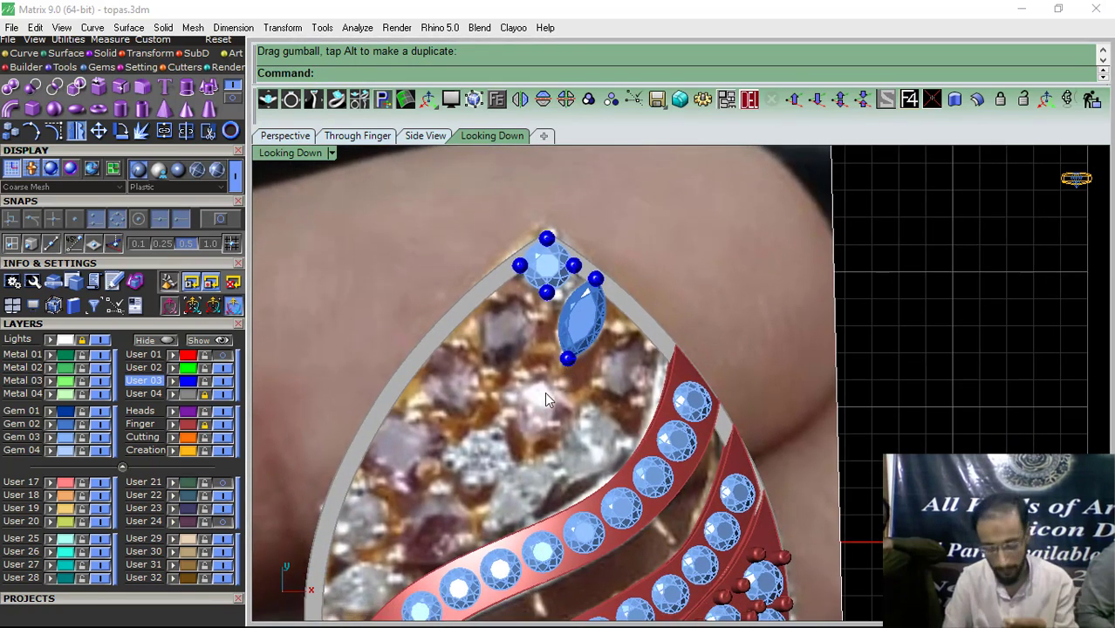
# Step: Copy the round setting from the ring's tip onto the round stone lower in the photo and rotate it to match its prongs
pyautogui.click(539, 279)
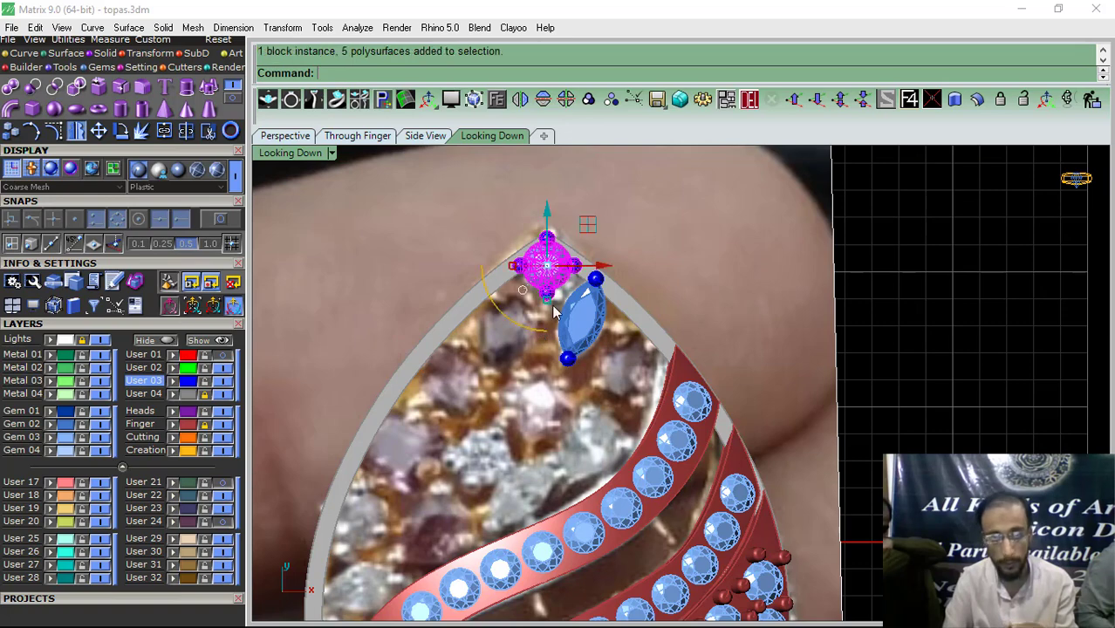
pyautogui.click(11, 131)
pyautogui.click(546, 265)
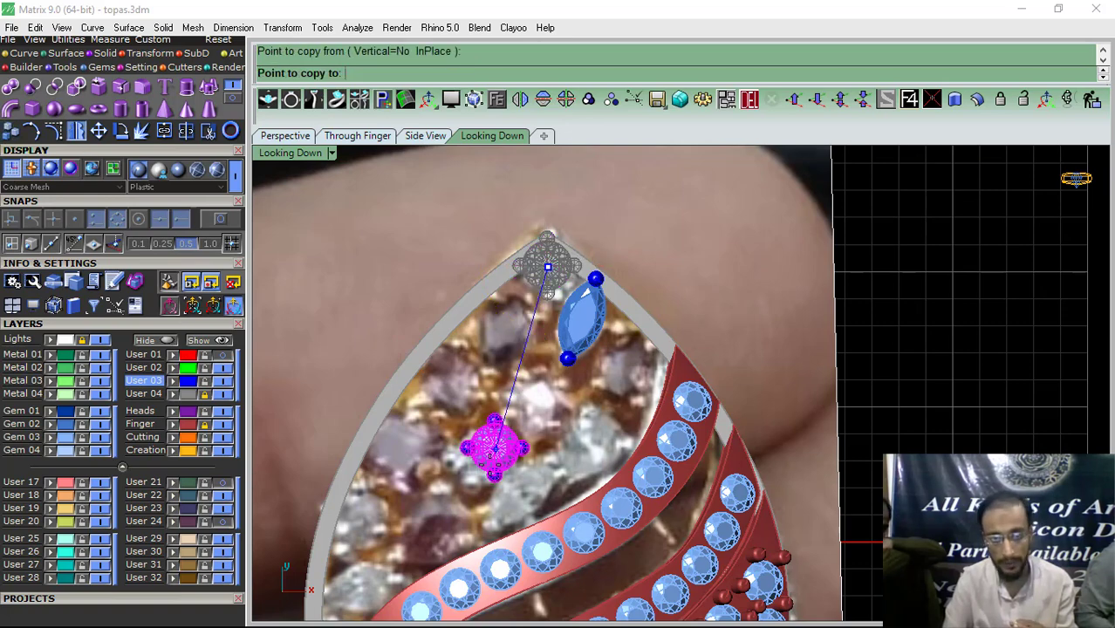
pyautogui.scroll(3, 478, 449)
pyautogui.click(477, 446)
pyautogui.rightClick(478, 446)
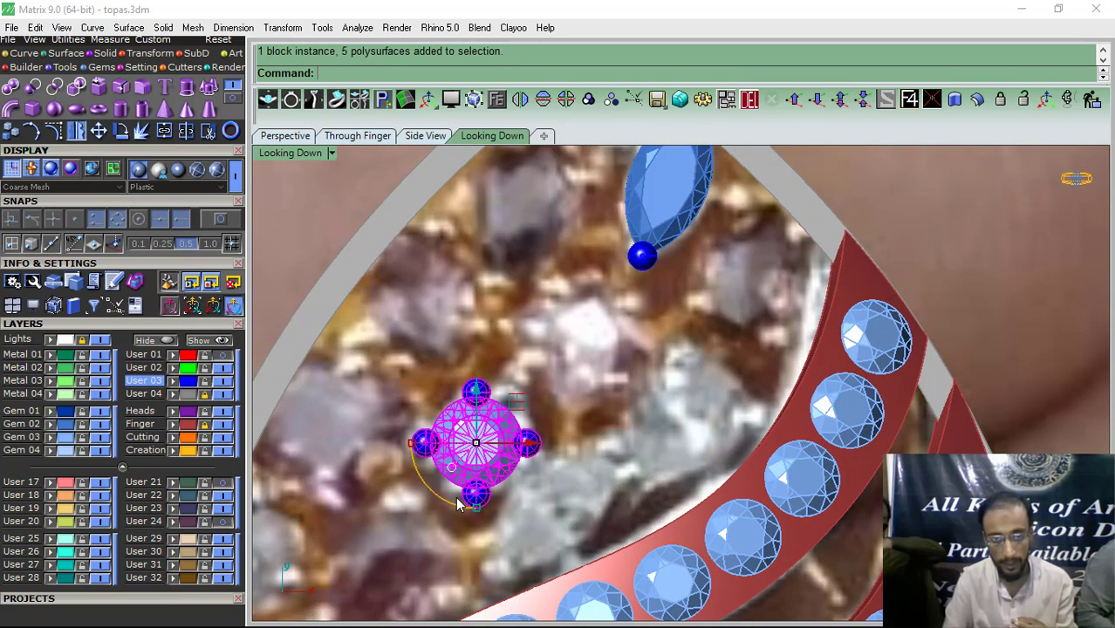
pyautogui.moveTo(451, 502); pyautogui.dragTo(423, 506)
pyautogui.click(609, 393)
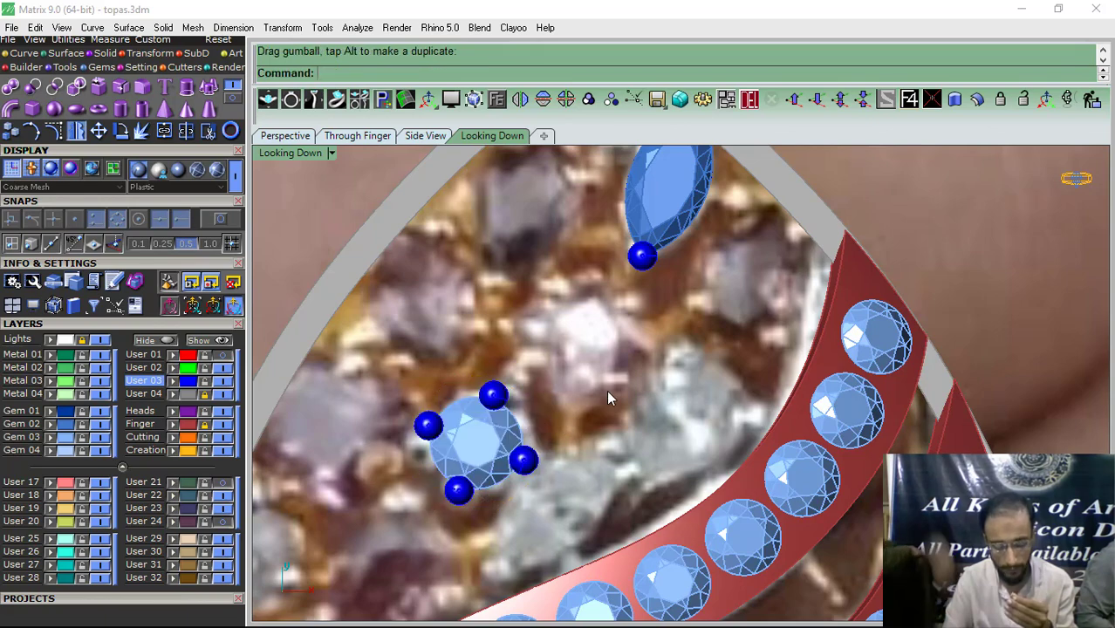
# Step: Copy the marquise setting to the spot between the new round setting and the red gem band
pyautogui.scroll(-6, 521, 383)
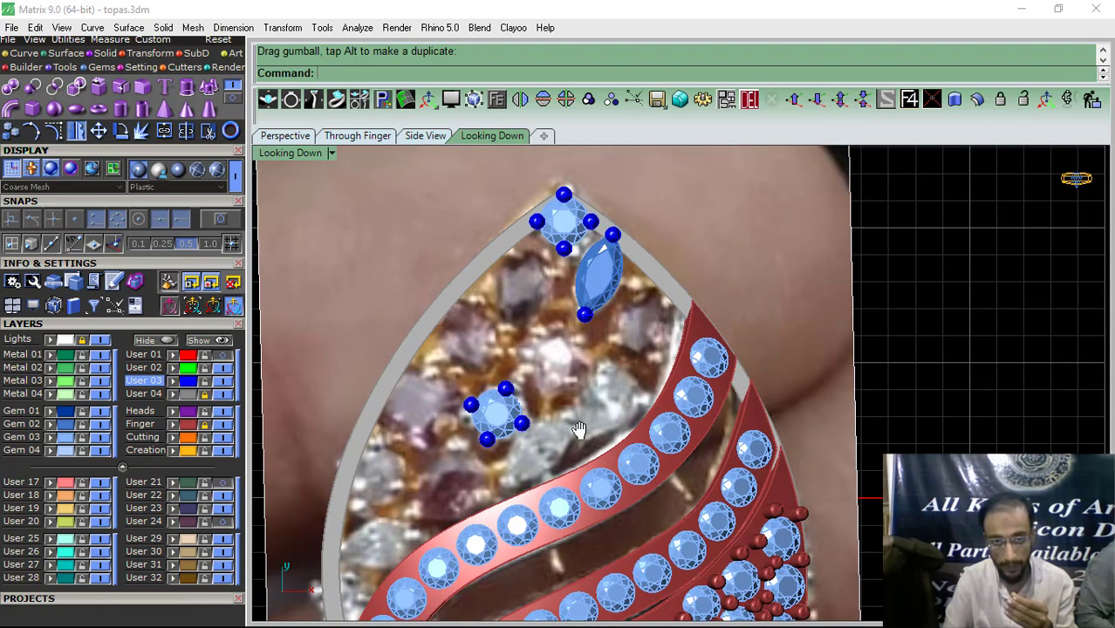
pyautogui.moveTo(580, 427); pyautogui.dragTo(558, 399, button='right')
pyautogui.click(586, 252)
pyautogui.rightClick(587, 259)
pyautogui.click(576, 246)
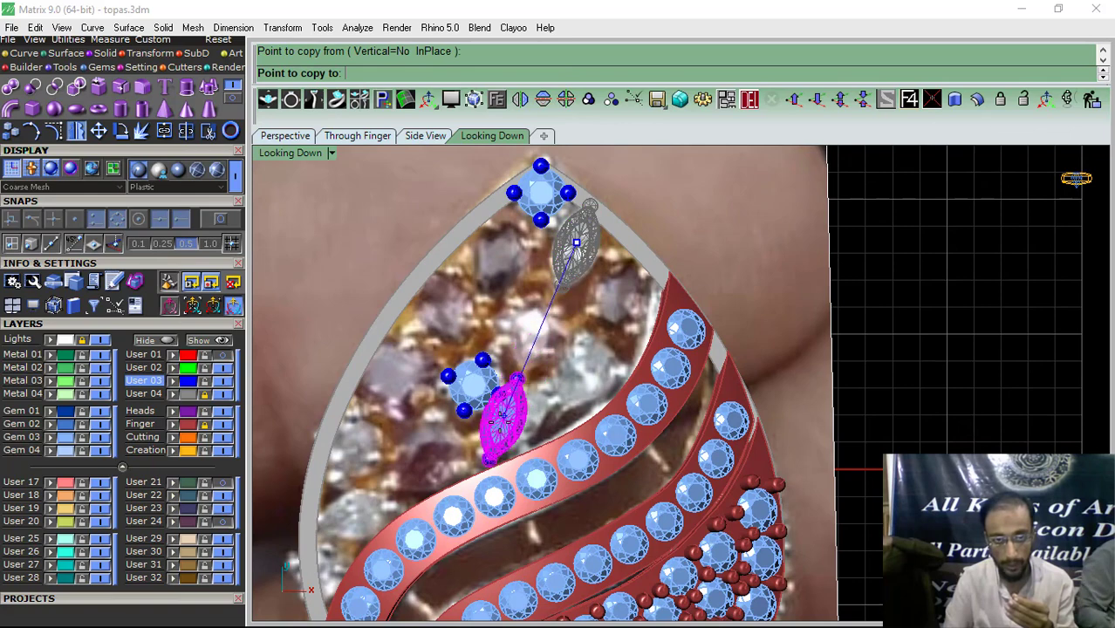
pyautogui.scroll(4, 496, 426)
pyautogui.click(527, 424)
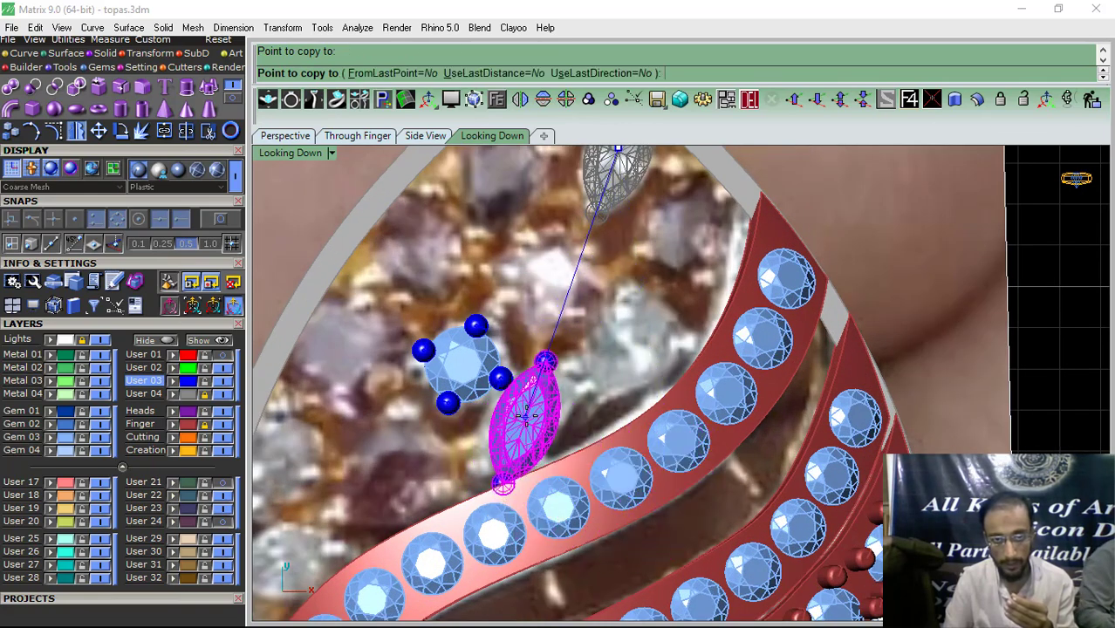
pyautogui.rightClick(528, 426)
# Step: Rotate the copied marquise setting to follow the red band's slope and adjust its position beside the round setting
pyautogui.scroll(4, 529, 428)
pyautogui.click(524, 434)
pyautogui.moveTo(496, 480); pyautogui.dragTo(466, 474)
pyautogui.press('Escape')
pyautogui.click(551, 428)
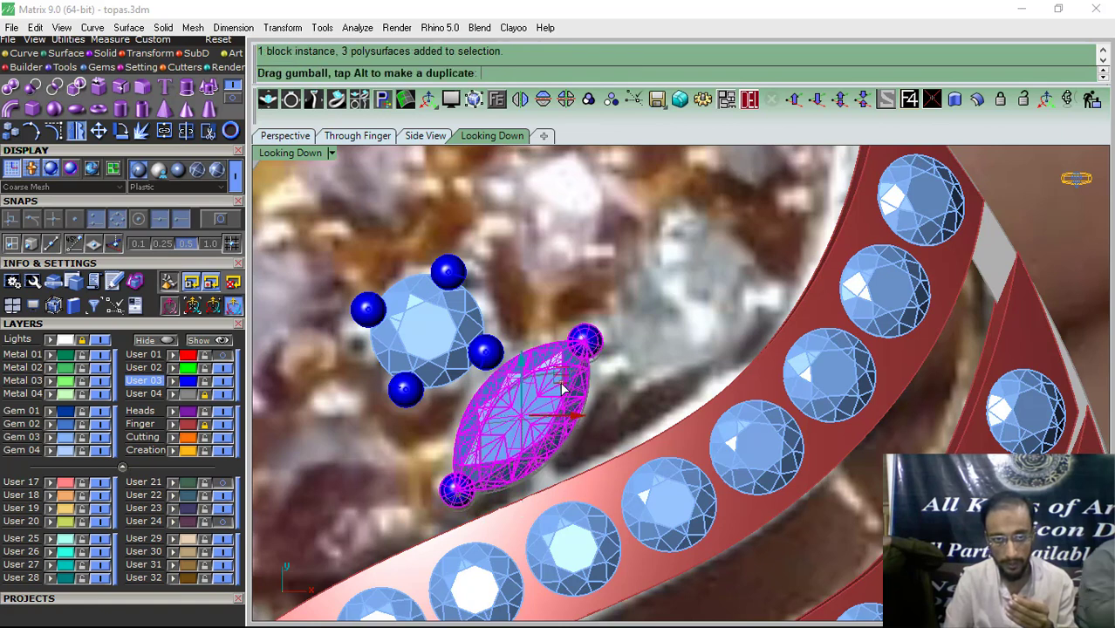
pyautogui.moveTo(591, 403); pyautogui.dragTo(591, 402)
pyautogui.click(120, 131)
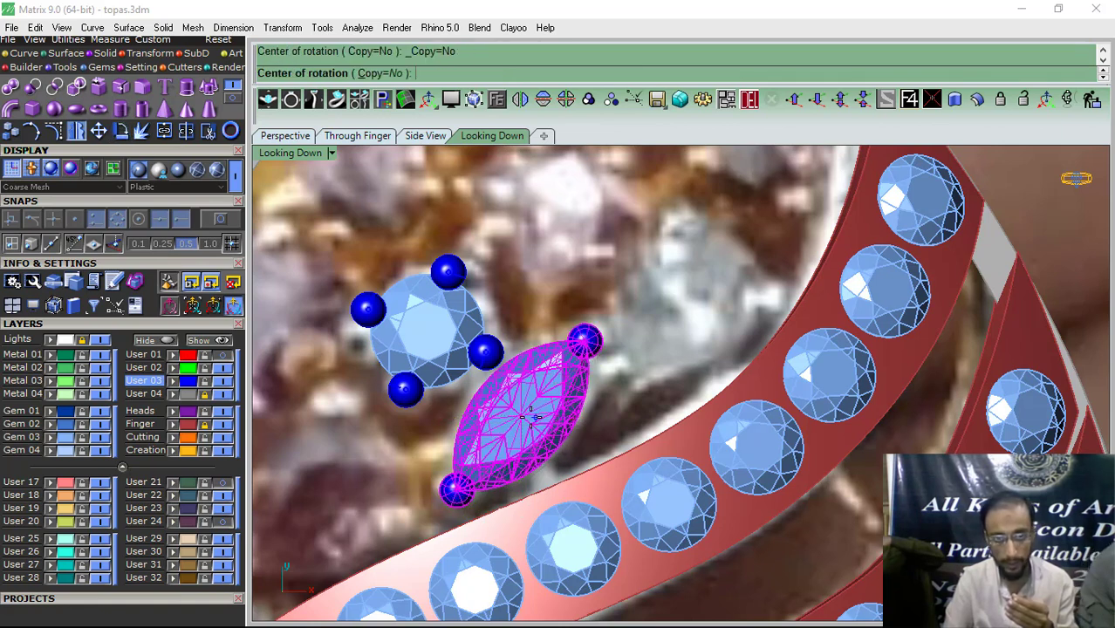
pyautogui.click(520, 416)
pyautogui.click(630, 284)
pyautogui.click(648, 295)
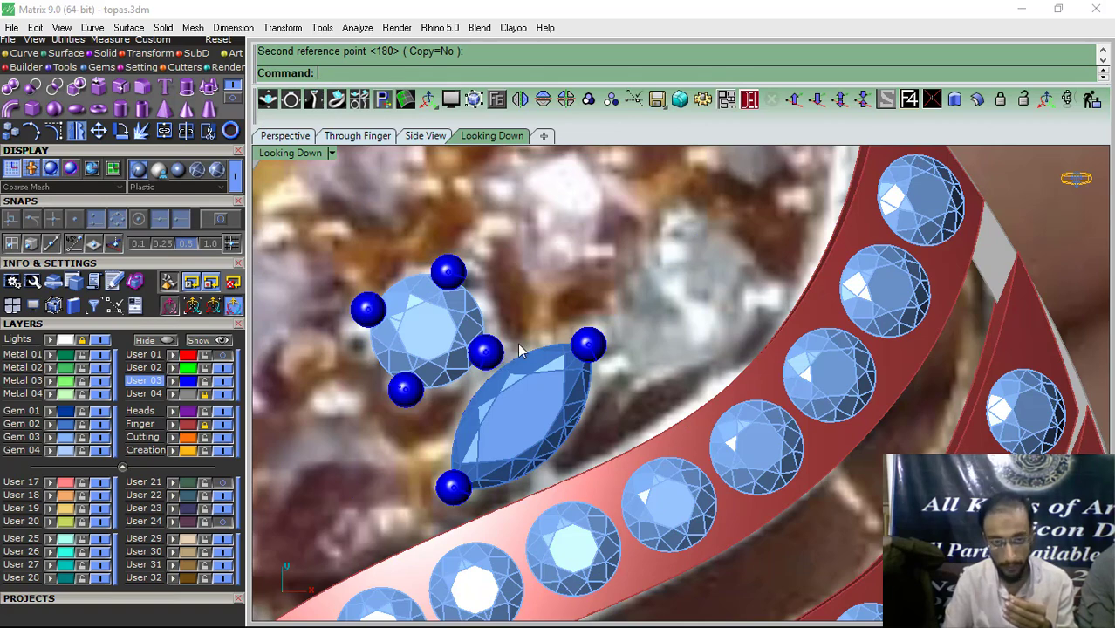
# Step: Copy the angled marquise setting down to the stone between the grey border and the red gem band
pyautogui.scroll(-6, 520, 350)
pyautogui.moveTo(503, 394); pyautogui.dragTo(611, 332, button='right')
pyautogui.click(664, 312)
pyautogui.rightClick(664, 311)
pyautogui.click(664, 311)
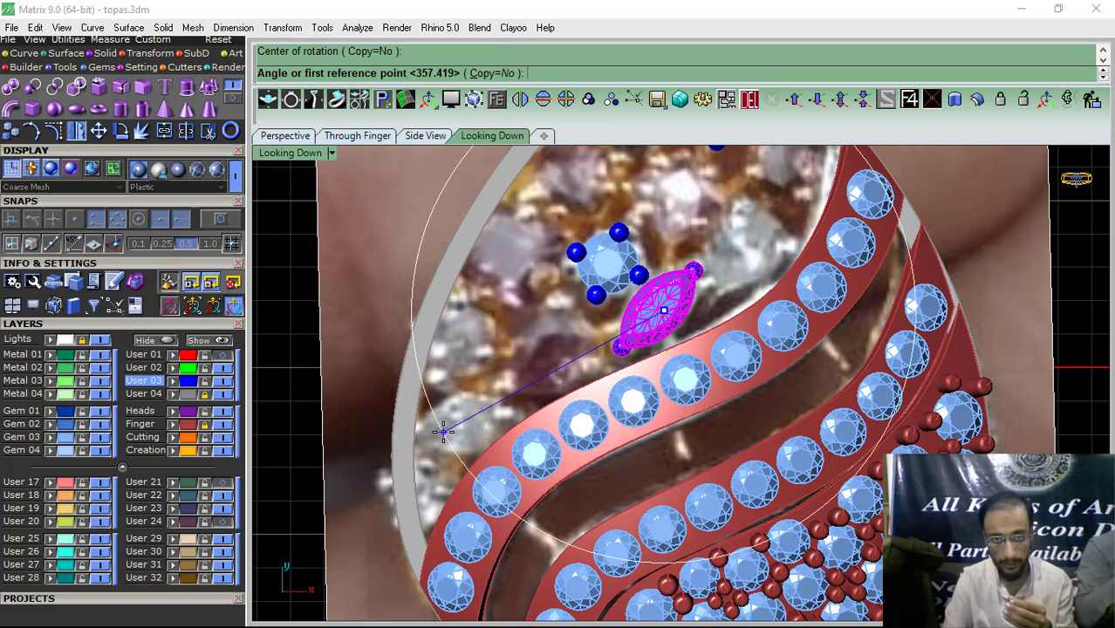
pyautogui.click(7, 134)
pyautogui.click(660, 303)
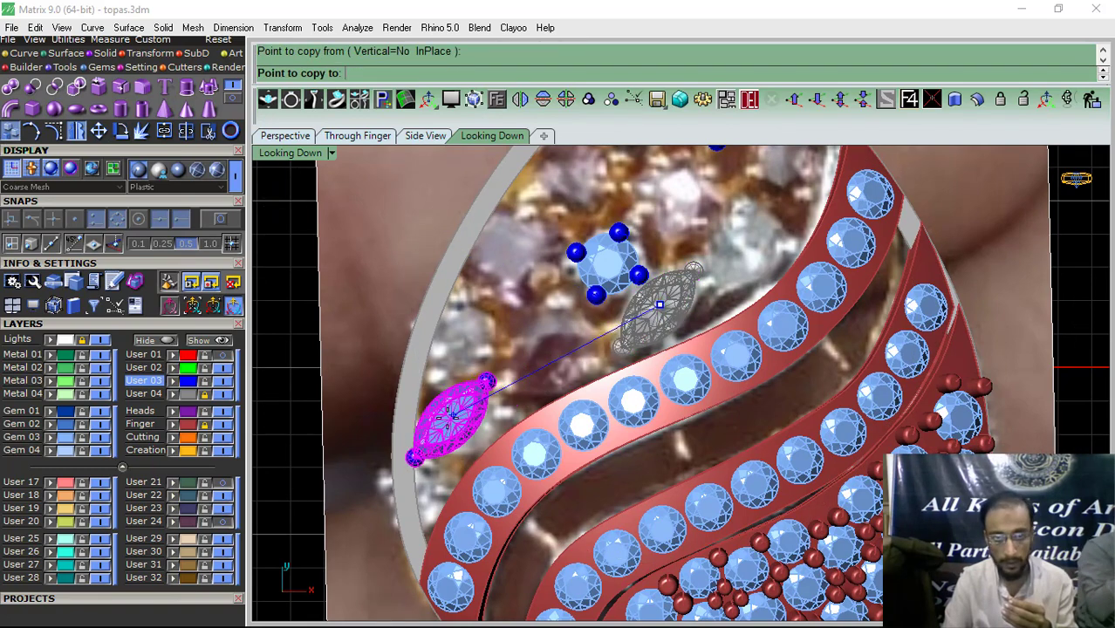
pyautogui.click(461, 411)
pyautogui.press('Return')
# Step: Rotate the copied marquise setting to lie nearly horizontal and shift it between the grey border and the red gem band
pyautogui.scroll(4, 451, 440)
pyautogui.click(451, 441)
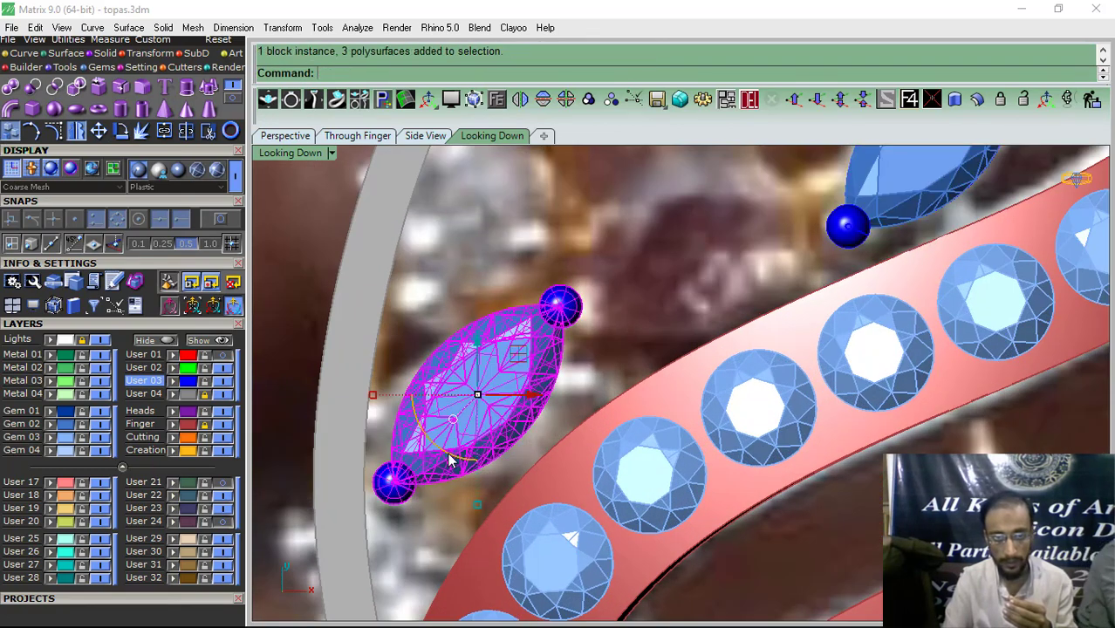
pyautogui.moveTo(451, 441); pyautogui.dragTo(390, 441)
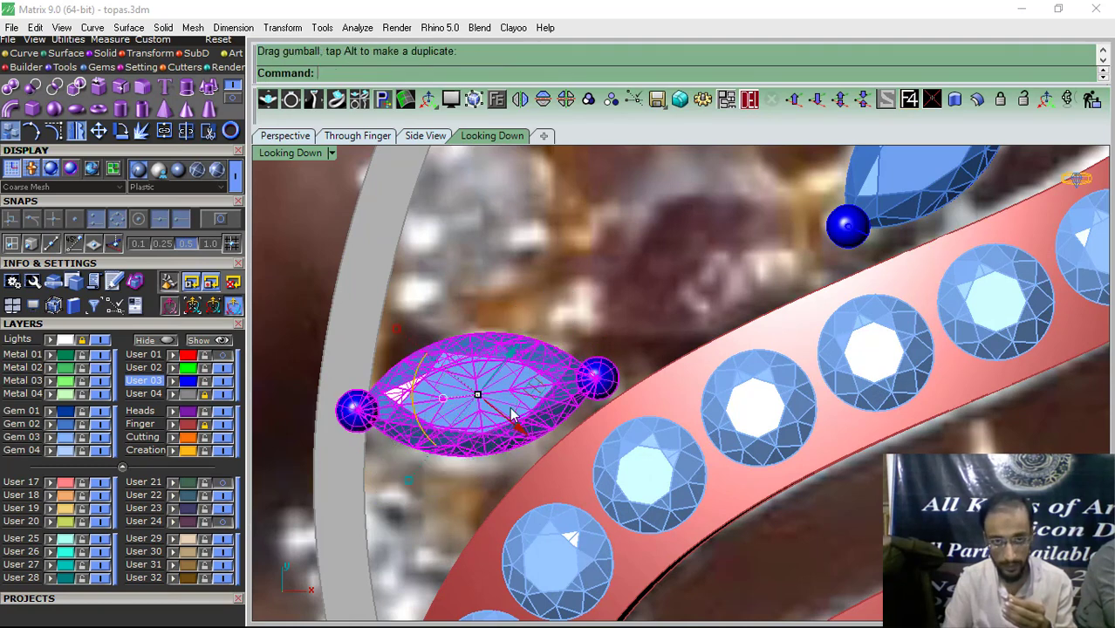
pyautogui.moveTo(535, 395); pyautogui.dragTo(513, 403)
pyautogui.click(330, 415)
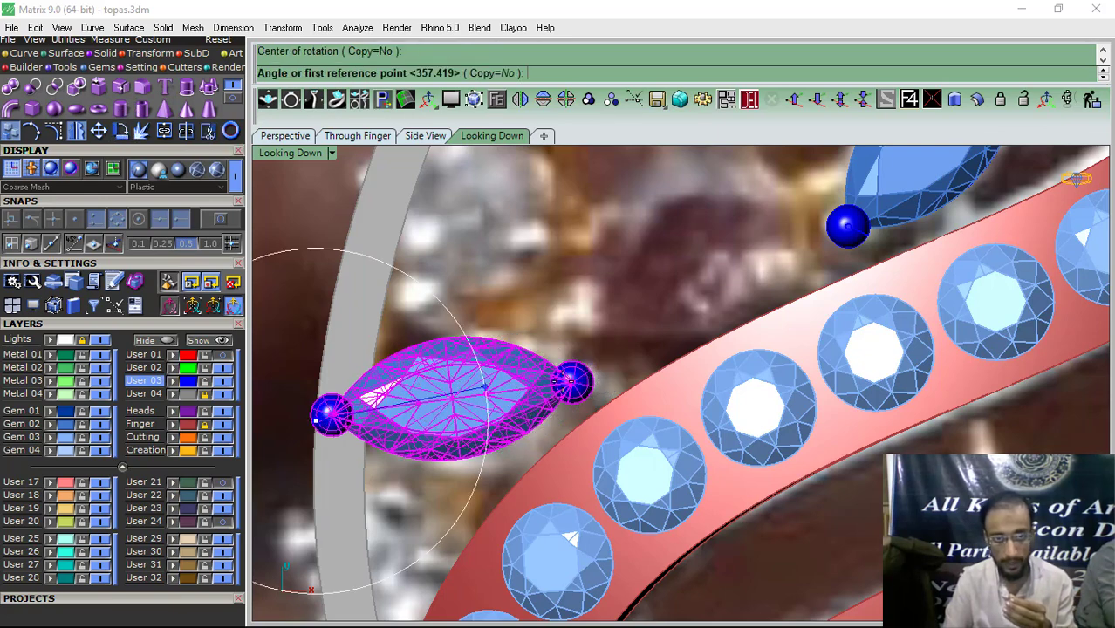
pyautogui.click(572, 383)
pyautogui.click(575, 398)
pyautogui.click(637, 308)
pyautogui.scroll(-8, 455, 404)
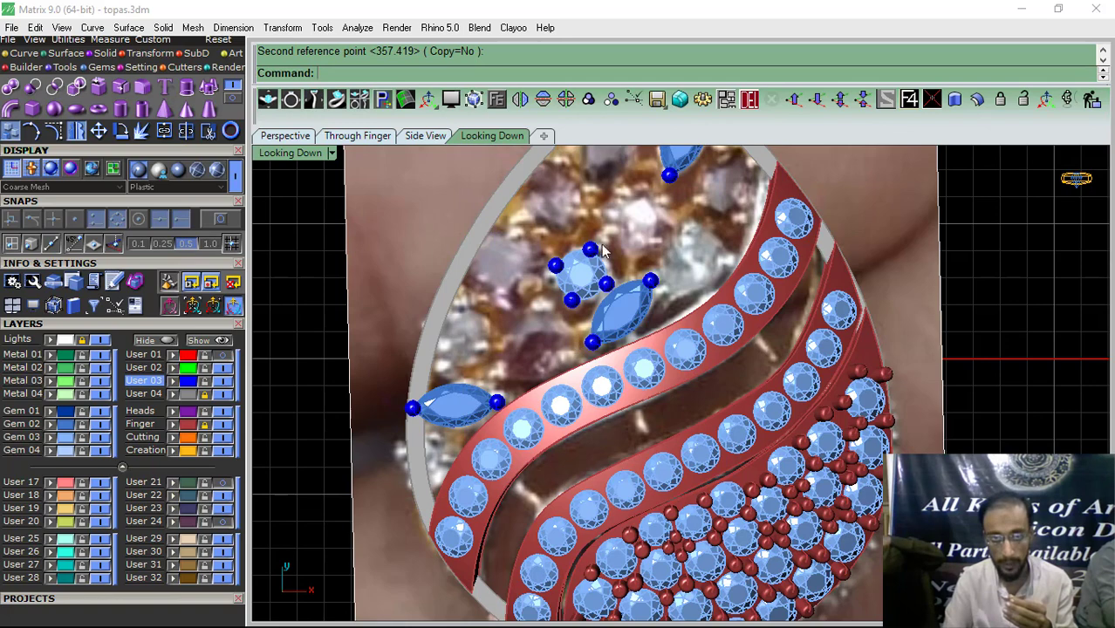
# Step: Copy the round setting beside the angled marquise to the stone just below the nearly horizontal marquise setting
pyautogui.moveTo(602, 250); pyautogui.dragTo(521, 298)
pyautogui.click(11, 130)
pyautogui.click(581, 276)
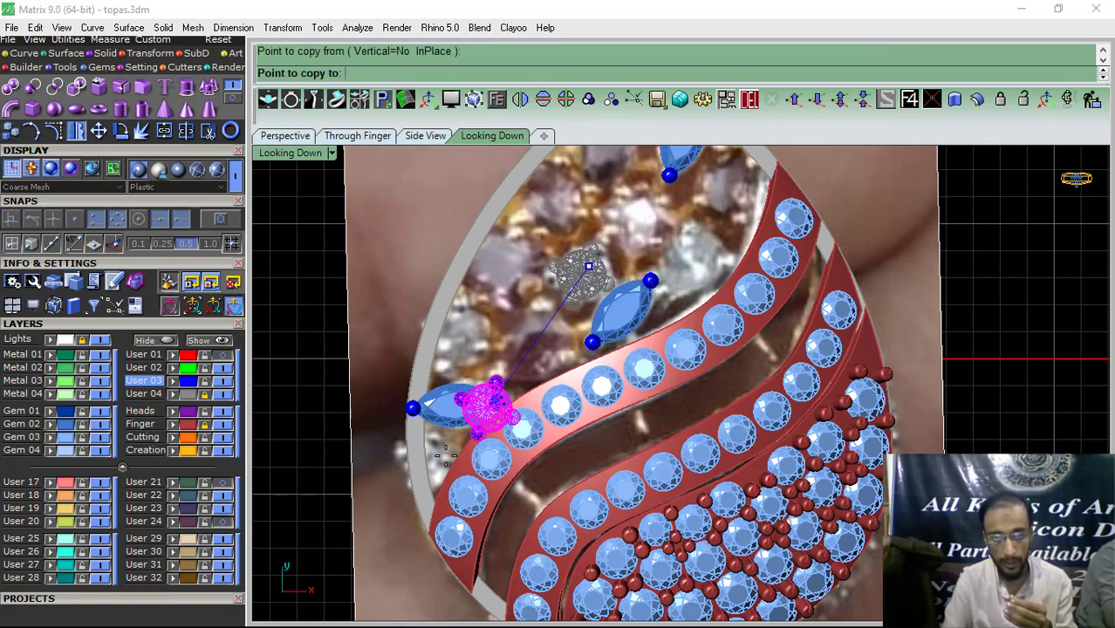
pyautogui.scroll(4, 451, 404)
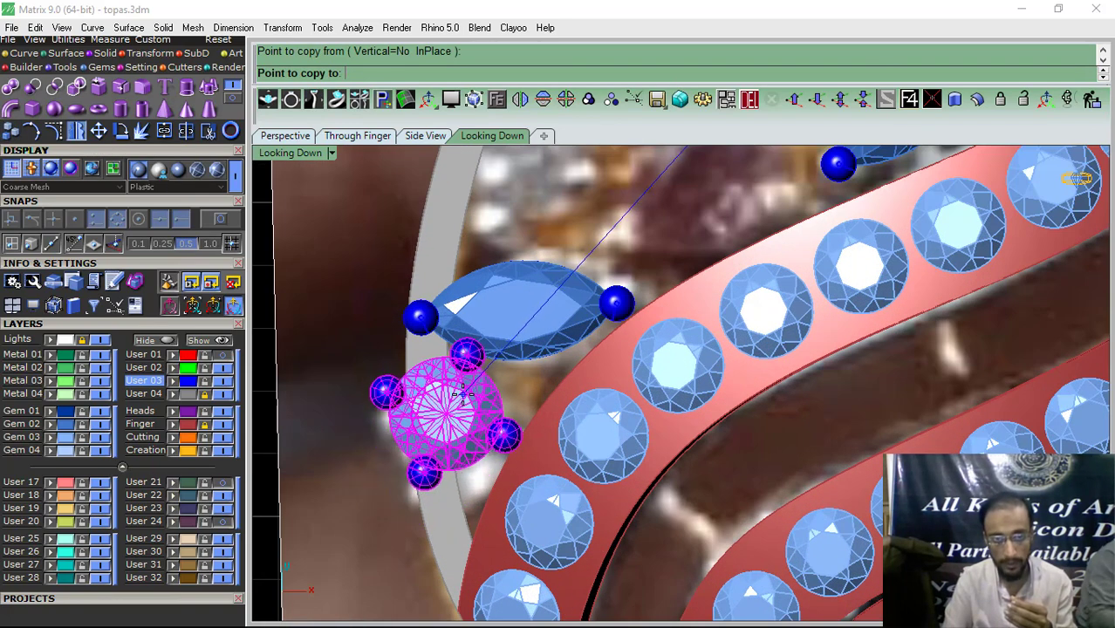
pyautogui.click(463, 394)
pyautogui.rightClick(465, 392)
# Step: Move the nearly horizontal marquise setting slightly upward to clear the round setting's upper prong
pyautogui.moveTo(496, 364); pyautogui.dragTo(486, 432, button='right')
pyautogui.click(533, 342)
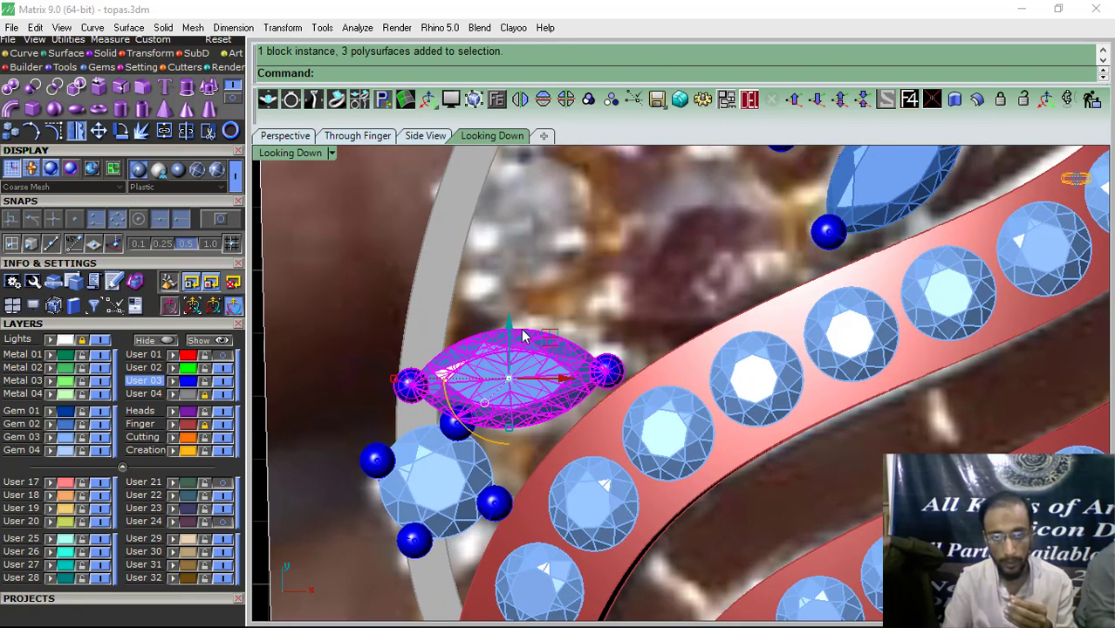
pyautogui.moveTo(547, 339); pyautogui.dragTo(544, 322)
pyautogui.click(508, 265)
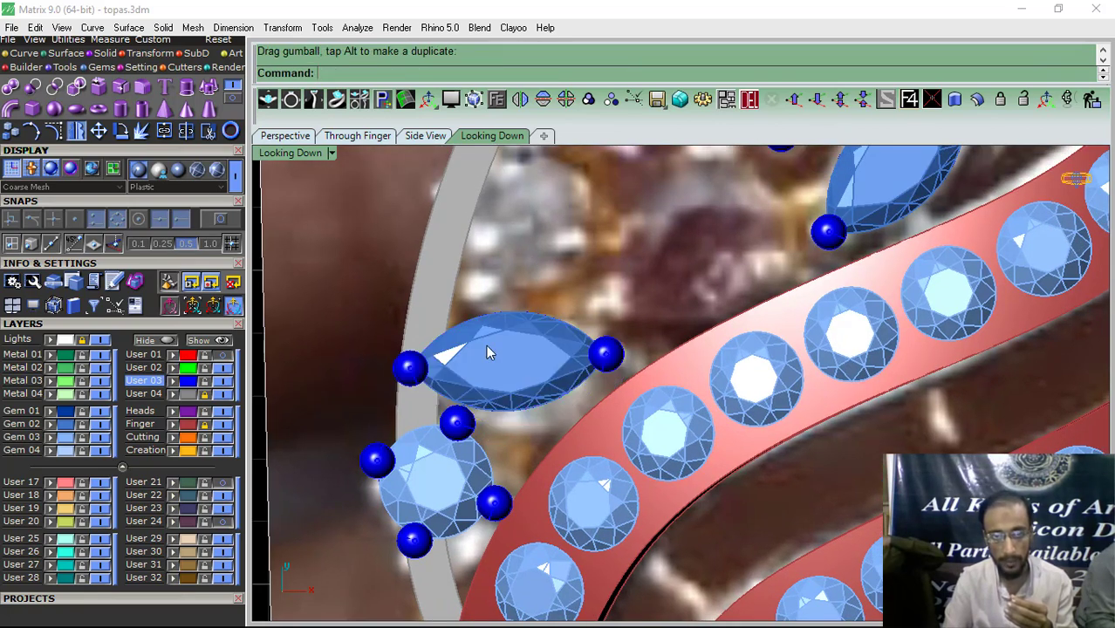
# Step: Scale the lower round setting down slightly and shift it to match its stone in the photo
pyautogui.scroll(-8, 488, 349)
pyautogui.moveTo(560, 323); pyautogui.dragTo(515, 367, button='right')
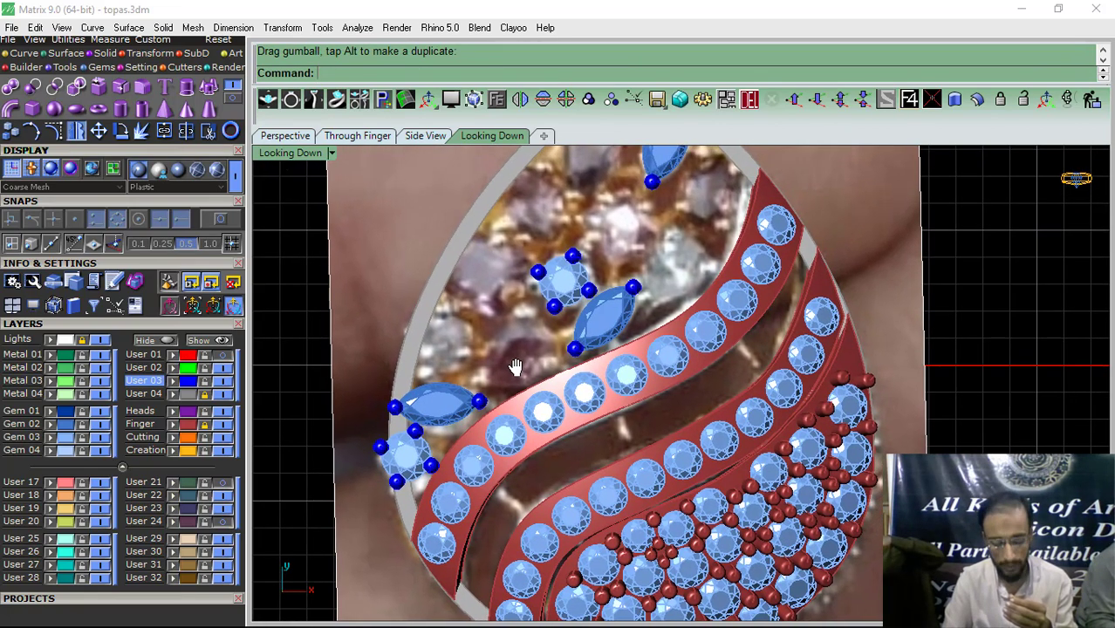
pyautogui.scroll(6, 398, 455)
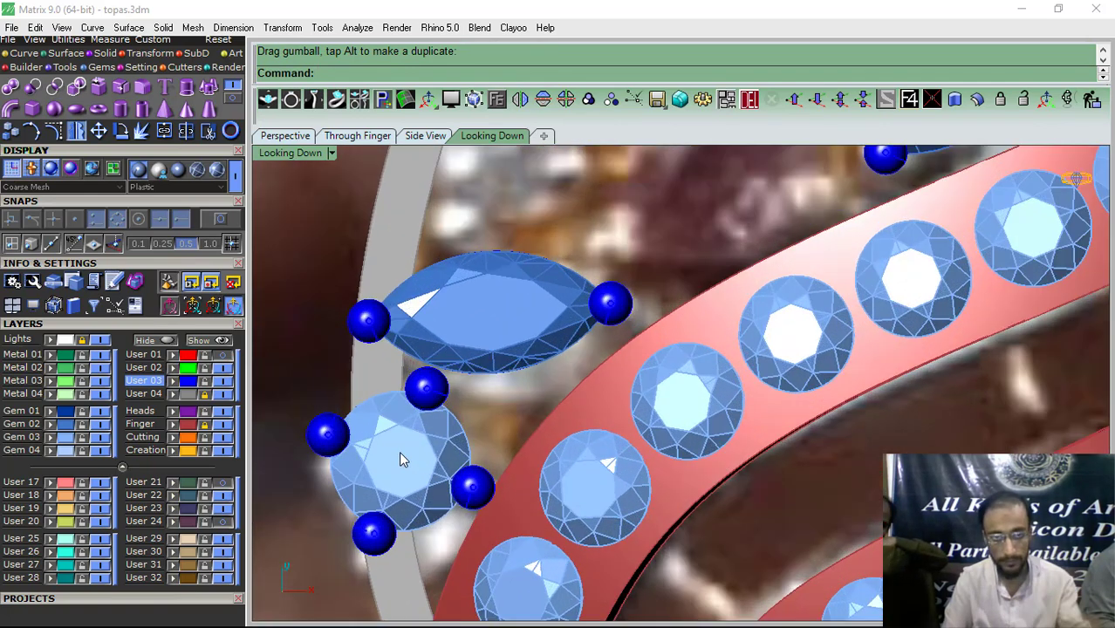
pyautogui.click(345, 458)
pyautogui.keyDown('shift'); pyautogui.moveTo(305, 461); pyautogui.dragTo(315, 462); pyautogui.keyUp('shift')
pyautogui.moveTo(446, 417); pyautogui.dragTo(455, 421)
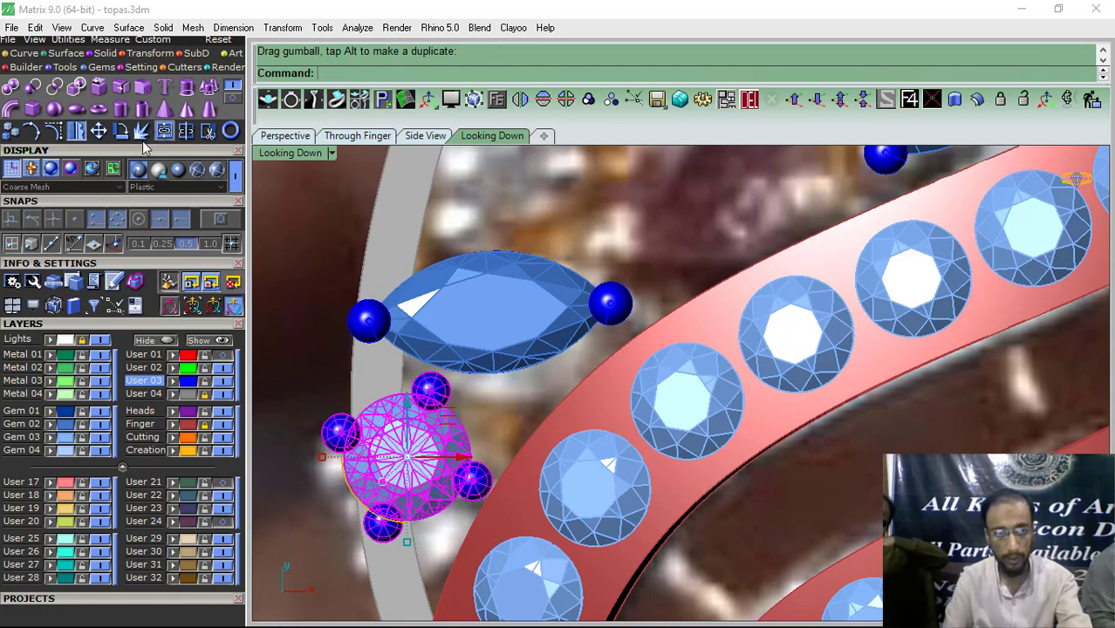
# Step: Rotate the lower round setting slightly counter to its tilt about its centre so the upper prong clears the marquise
pyautogui.click(121, 132)
pyautogui.click(405, 453)
pyautogui.click(504, 416)
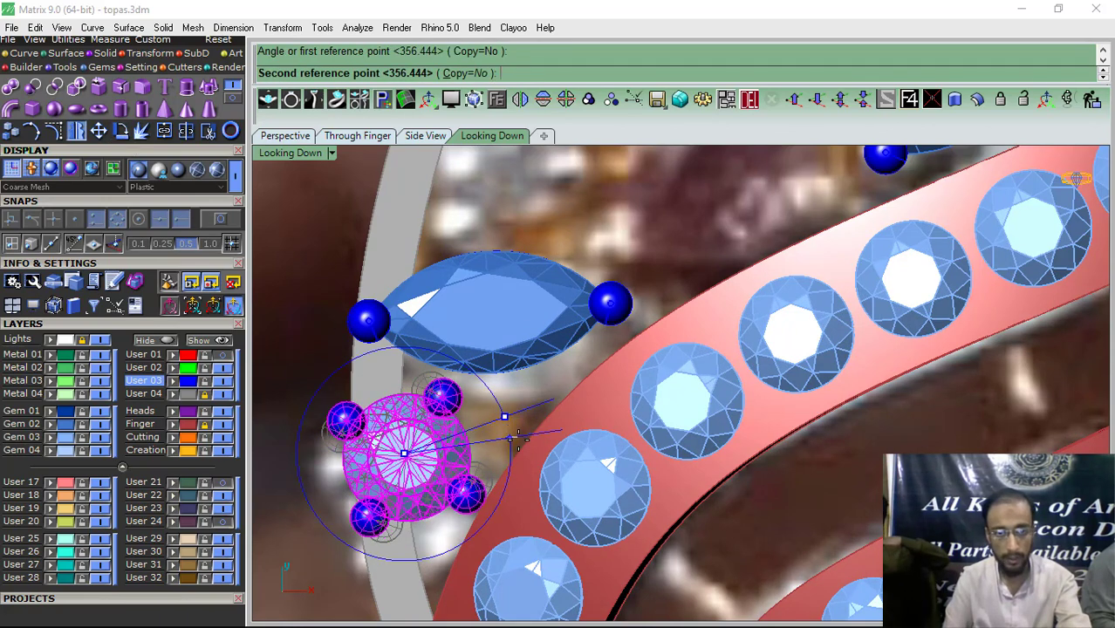
pyautogui.click(510, 437)
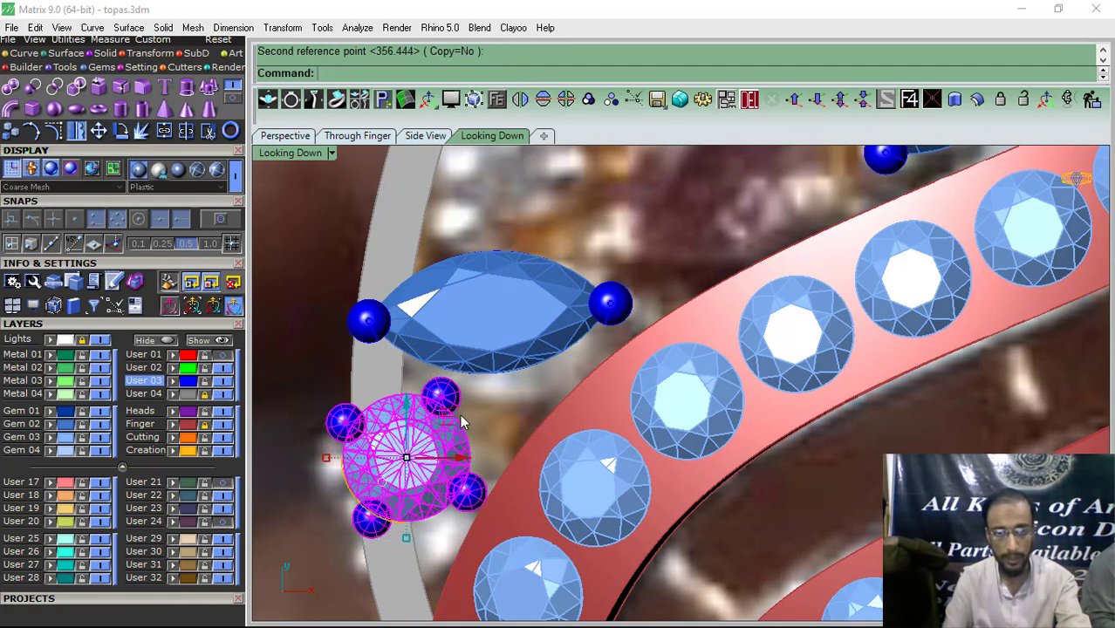
# Step: Lower the nearly horizontal marquise setting slightly to close the gap above the small round setting
pyautogui.scroll(-3, 417, 407)
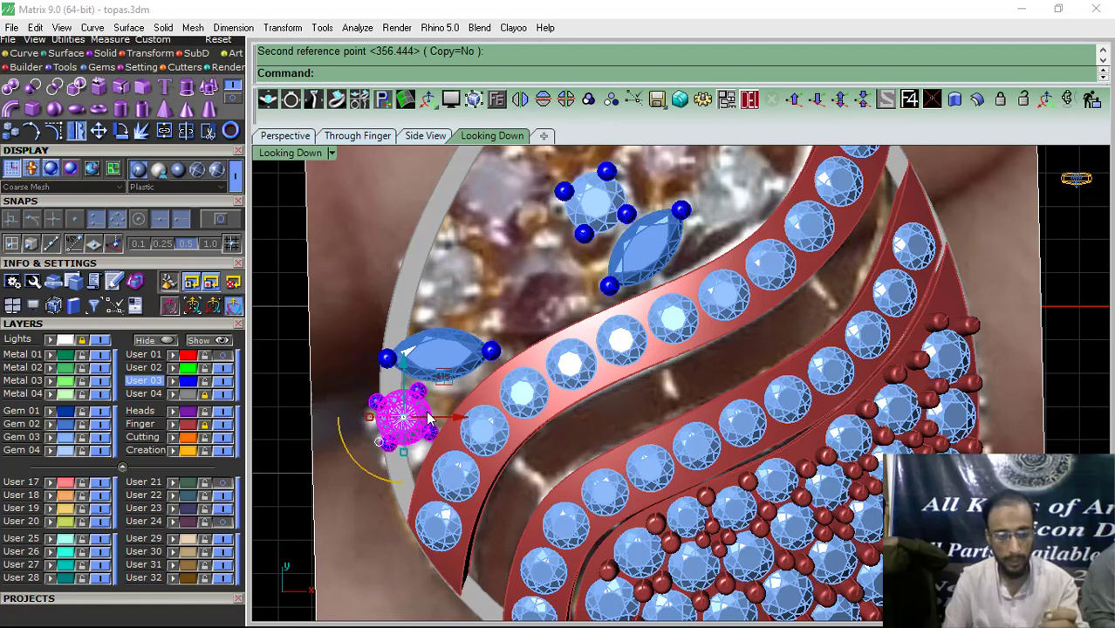
pyautogui.scroll(5, 433, 419)
pyautogui.click(462, 340)
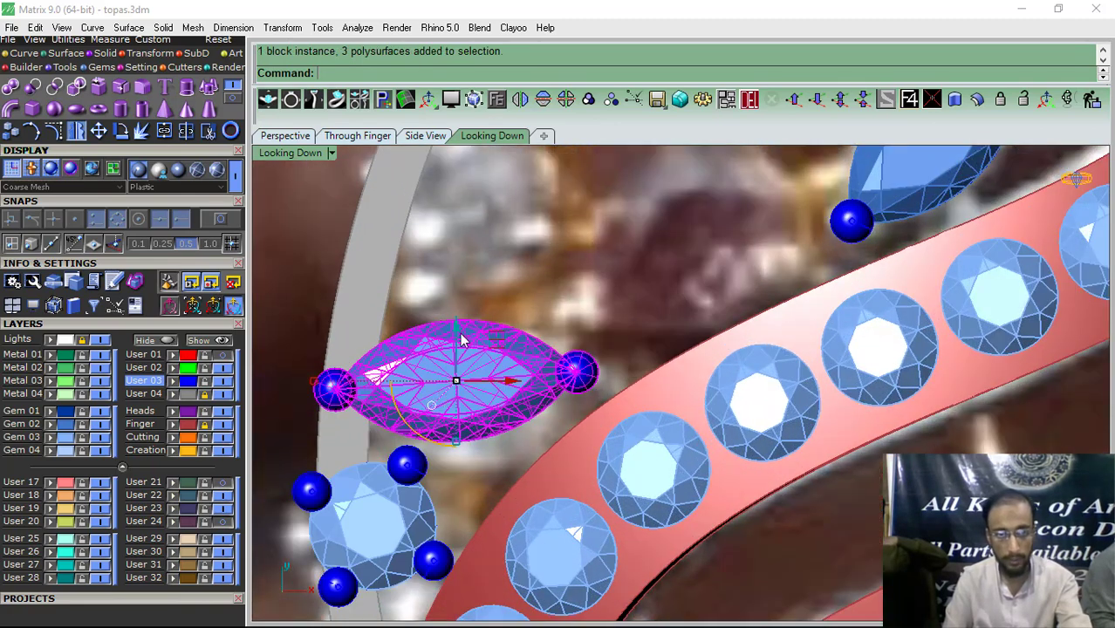
pyautogui.moveTo(453, 332); pyautogui.dragTo(453, 339)
pyautogui.scroll(-5, 438, 370)
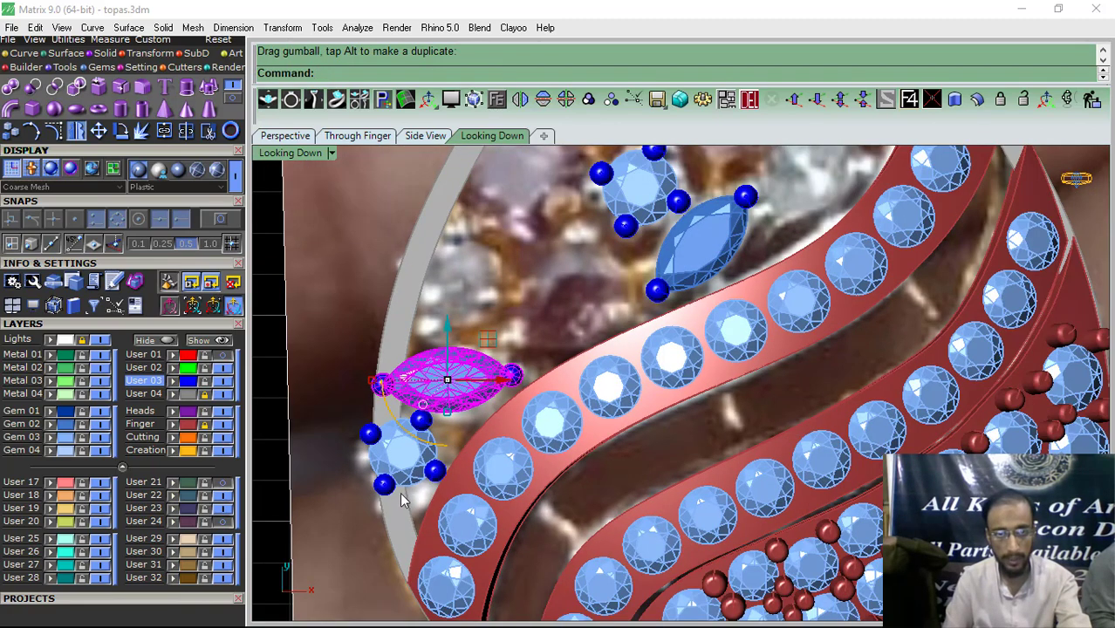
# Step: Copy the small round setting to the pale stone above the nearly horizontal marquise, beside the grey border
pyautogui.click(396, 476)
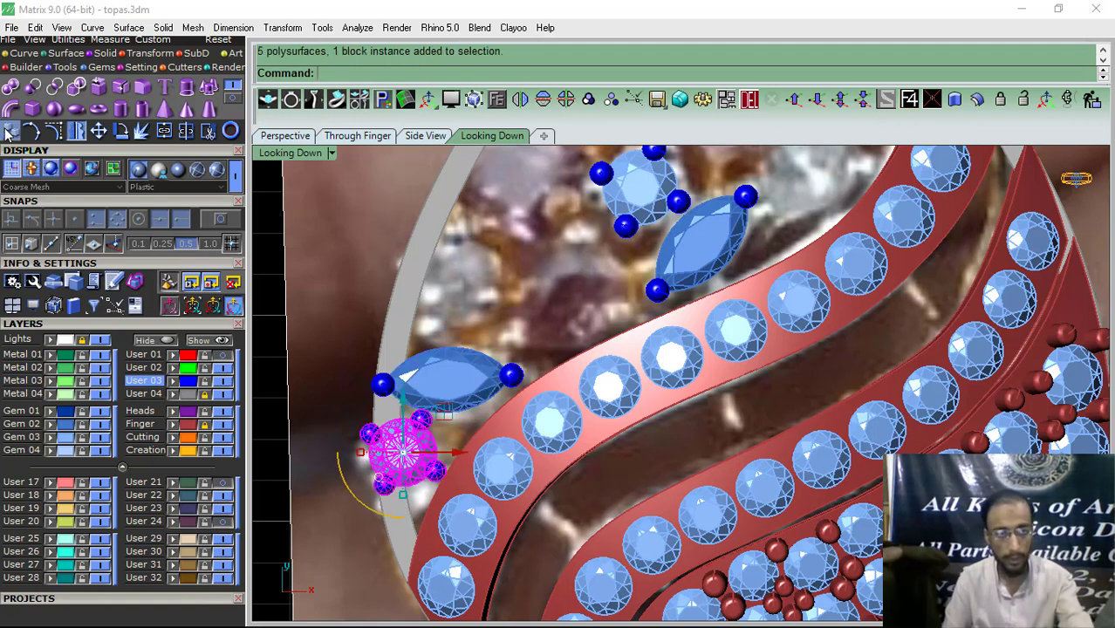
pyautogui.click(10, 131)
pyautogui.click(394, 461)
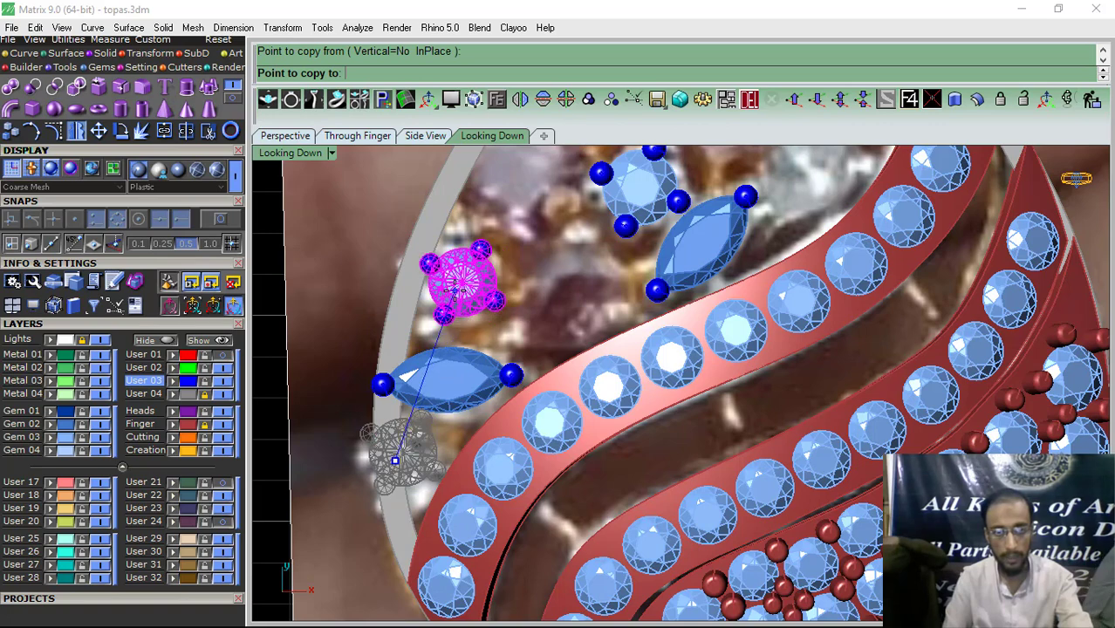
pyautogui.click(452, 290)
pyautogui.press('Return')
# Step: Enlarge the round setting above the marquise, shift it toward the grey border and rotate its prongs into a square layout
pyautogui.scroll(2, 449, 298)
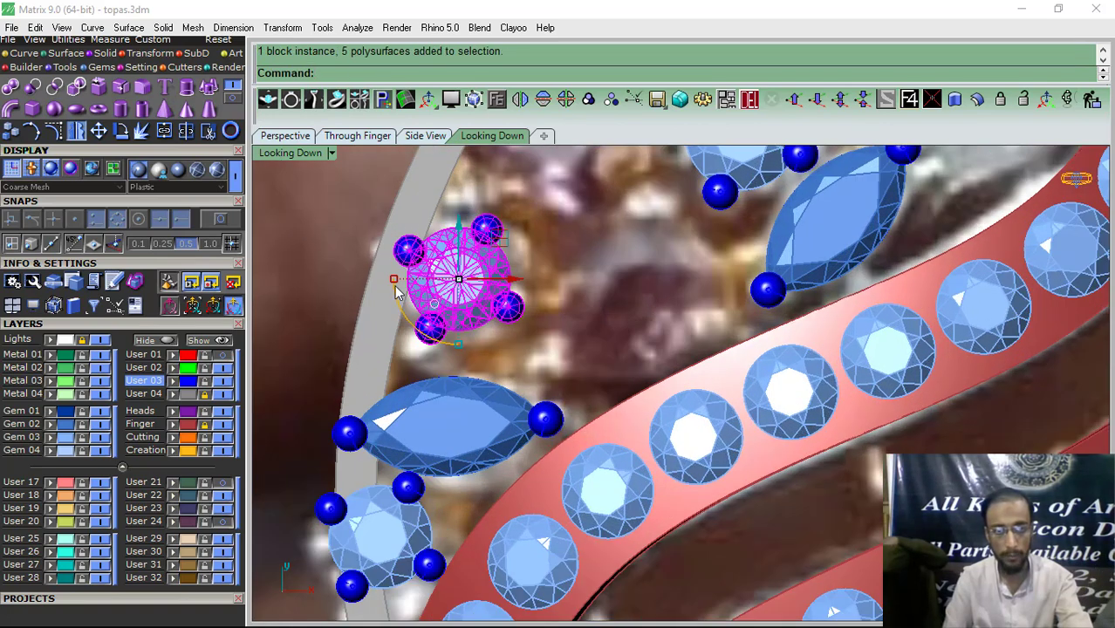
pyautogui.keyDown('shift'); pyautogui.moveTo(394, 280); pyautogui.dragTo(375, 280); pyautogui.keyUp('shift')
pyautogui.moveTo(421, 296); pyautogui.dragTo(409, 343, button='right')
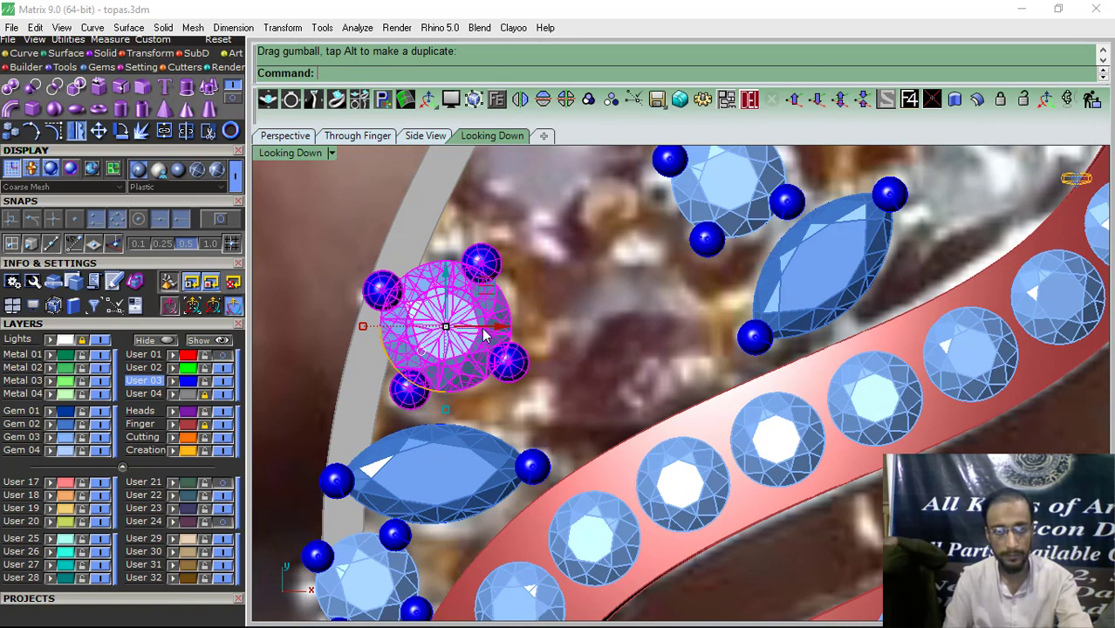
pyautogui.moveTo(497, 326); pyautogui.dragTo(486, 326)
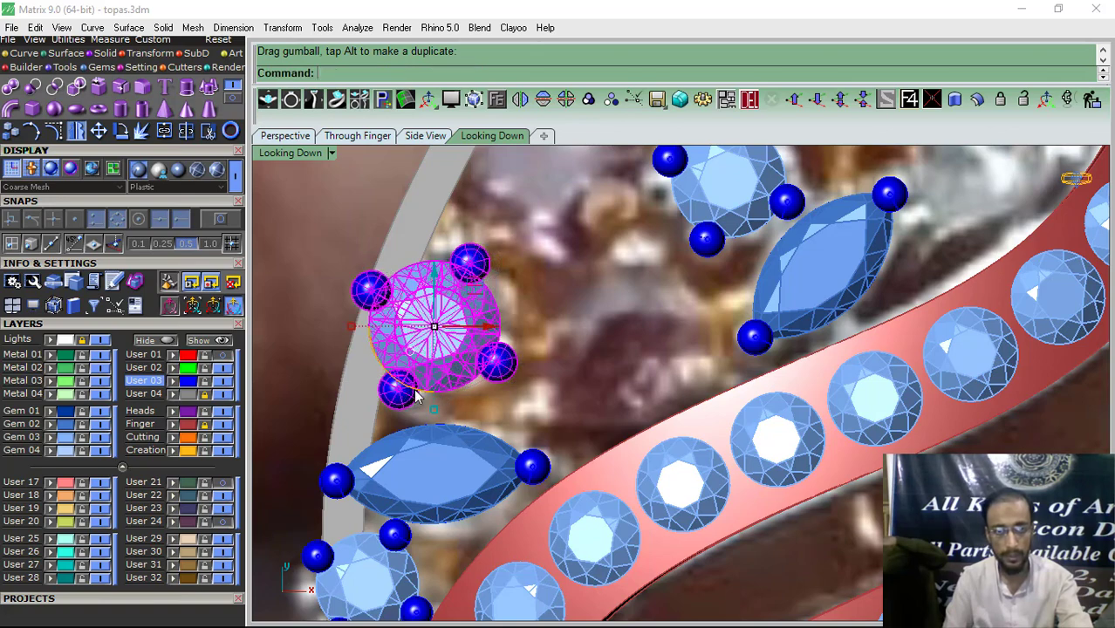
pyautogui.moveTo(413, 391); pyautogui.dragTo(412, 357)
pyautogui.press('Escape')
# Step: Check the placed settings against the photo and save the model file
pyautogui.scroll(-8, 380, 382)
pyautogui.scroll(10, 398, 418)
pyautogui.click(397, 422)
pyautogui.click(614, 307)
pyautogui.scroll(-10, 471, 341)
pyautogui.moveTo(527, 339); pyautogui.dragTo(513, 393, button='right')
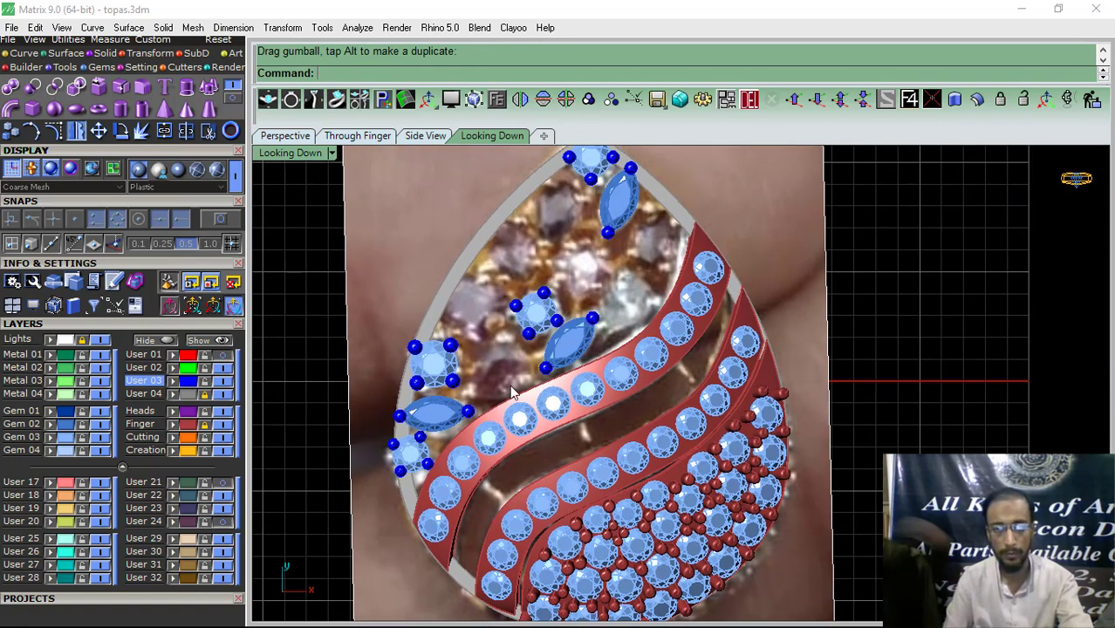
pyautogui.click(657, 99)
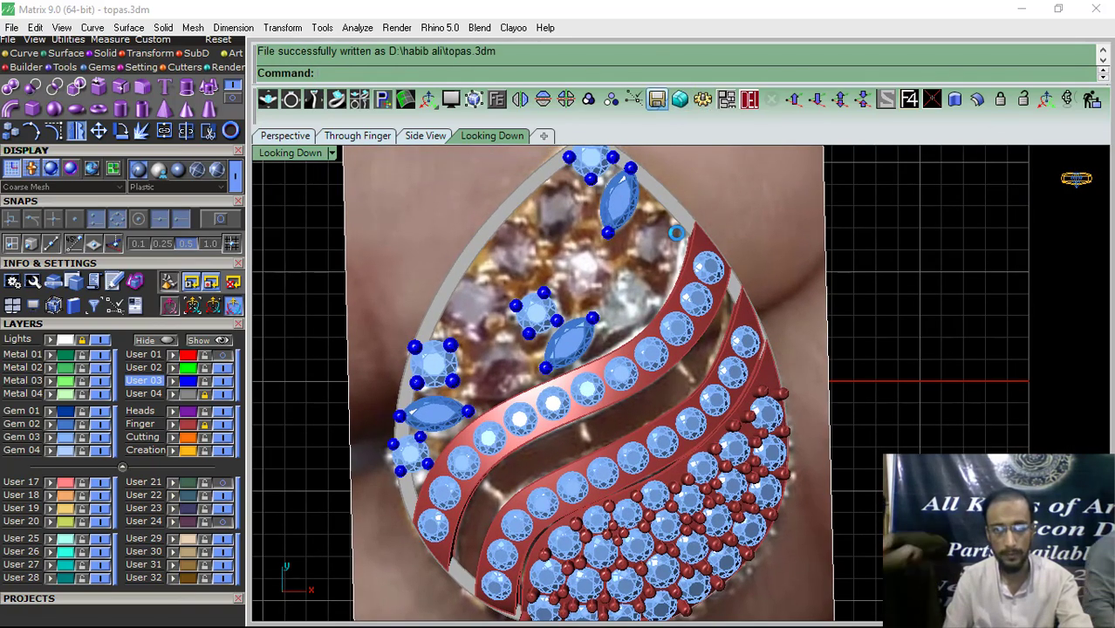
pyautogui.click(420, 613)
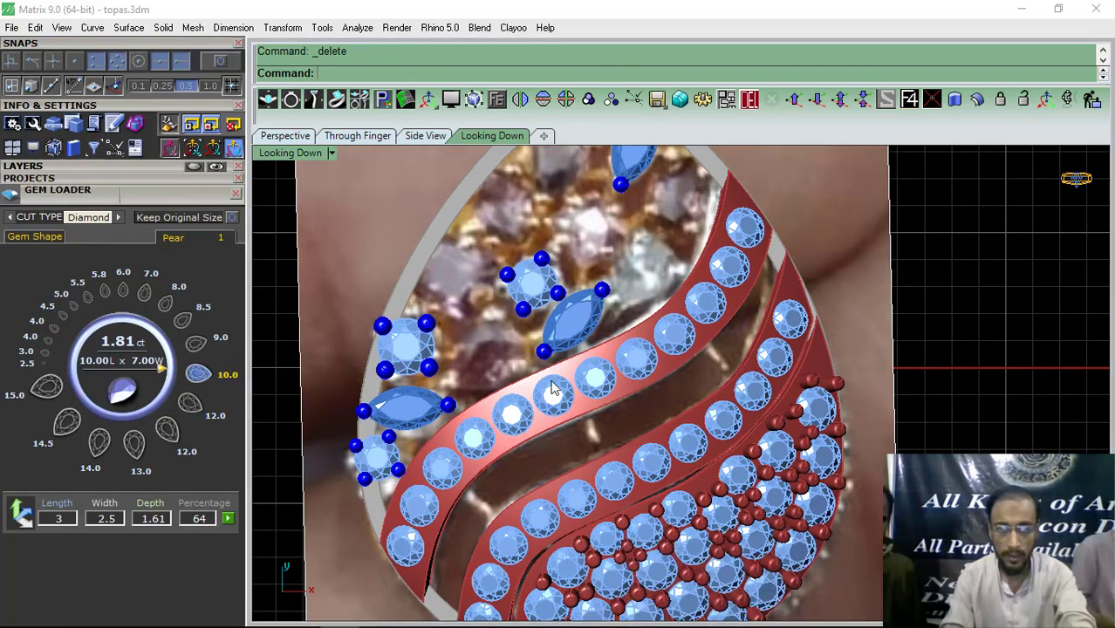
# Step: Load a 3 × 2.5 mm pear diamond and place it over the dark stone between the round settings and the red band
pyautogui.scroll(3, 584, 413)
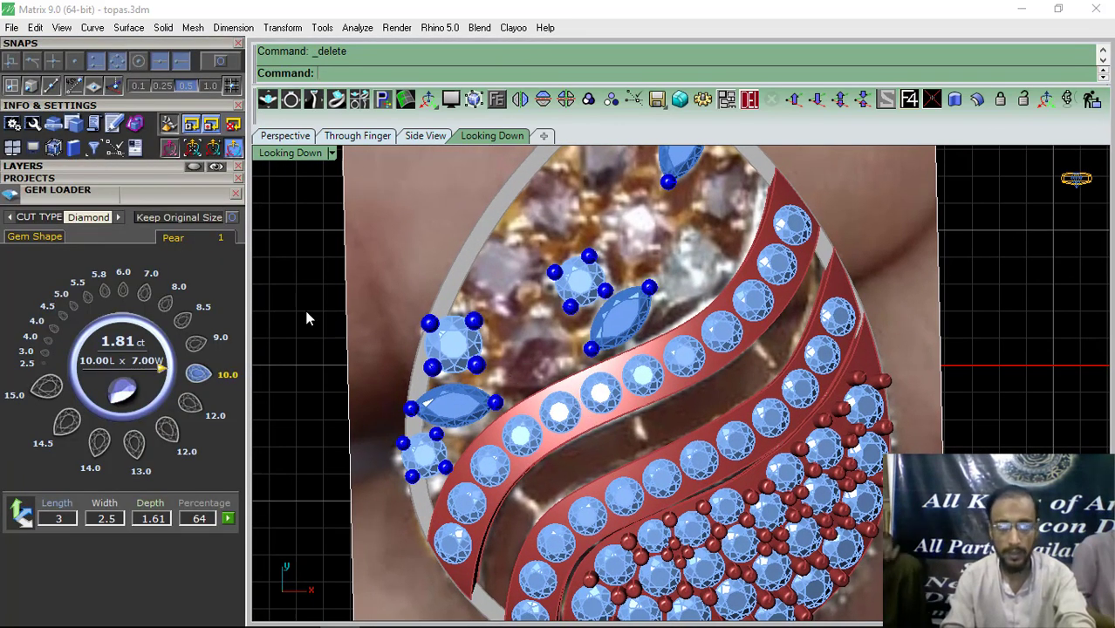
pyautogui.click(80, 276)
pyautogui.click(30, 241)
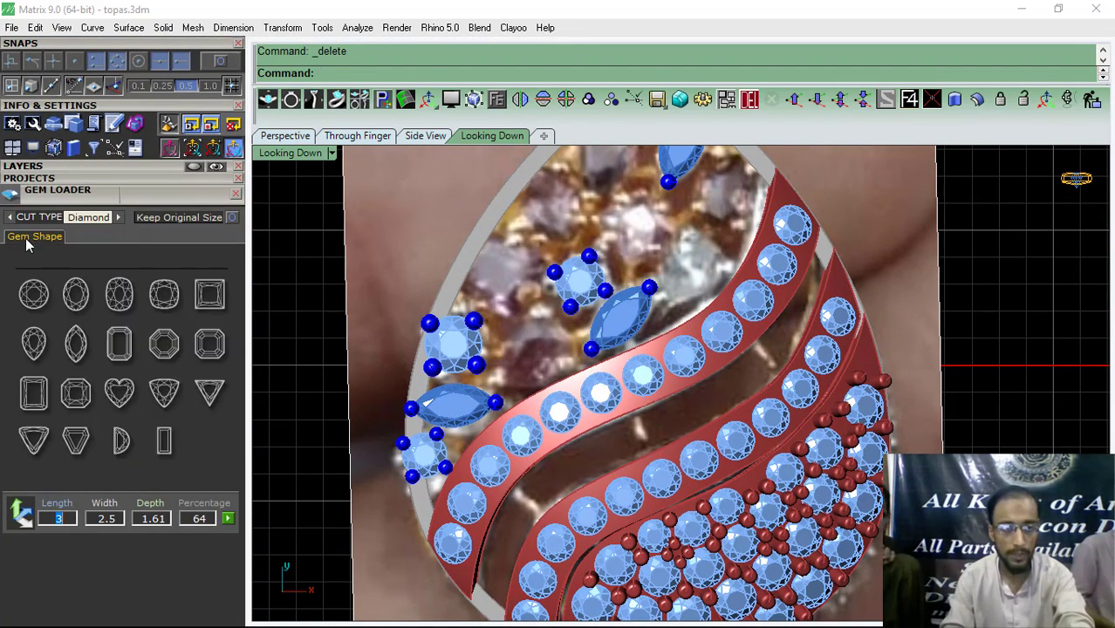
pyautogui.click(34, 343)
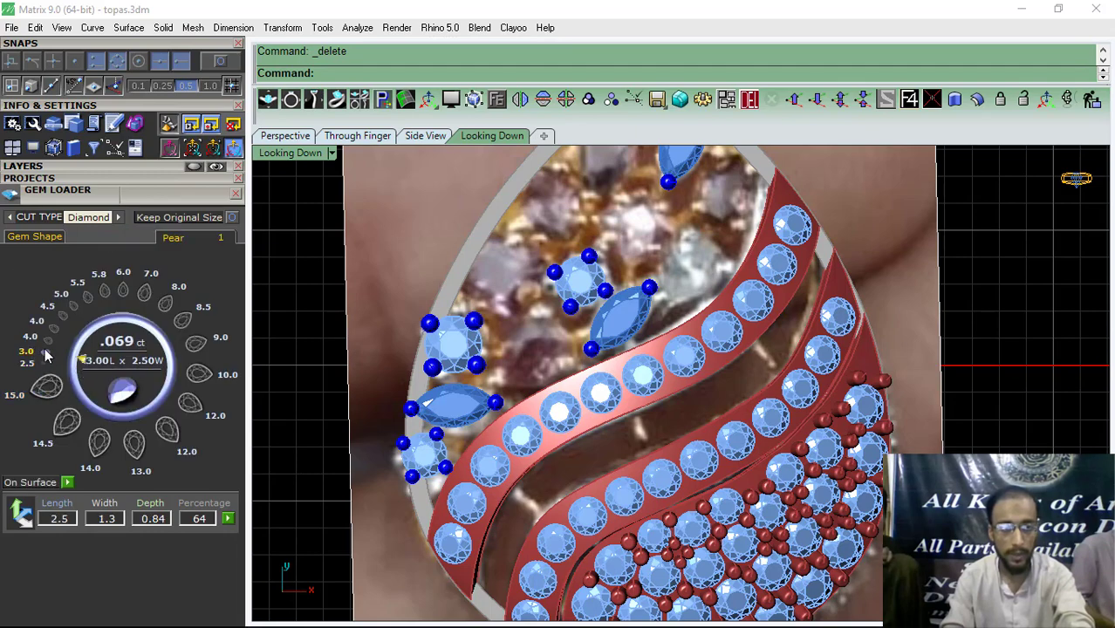
pyautogui.click(199, 374)
pyautogui.moveTo(665, 394); pyautogui.dragTo(559, 366)
pyautogui.scroll(3, 535, 351)
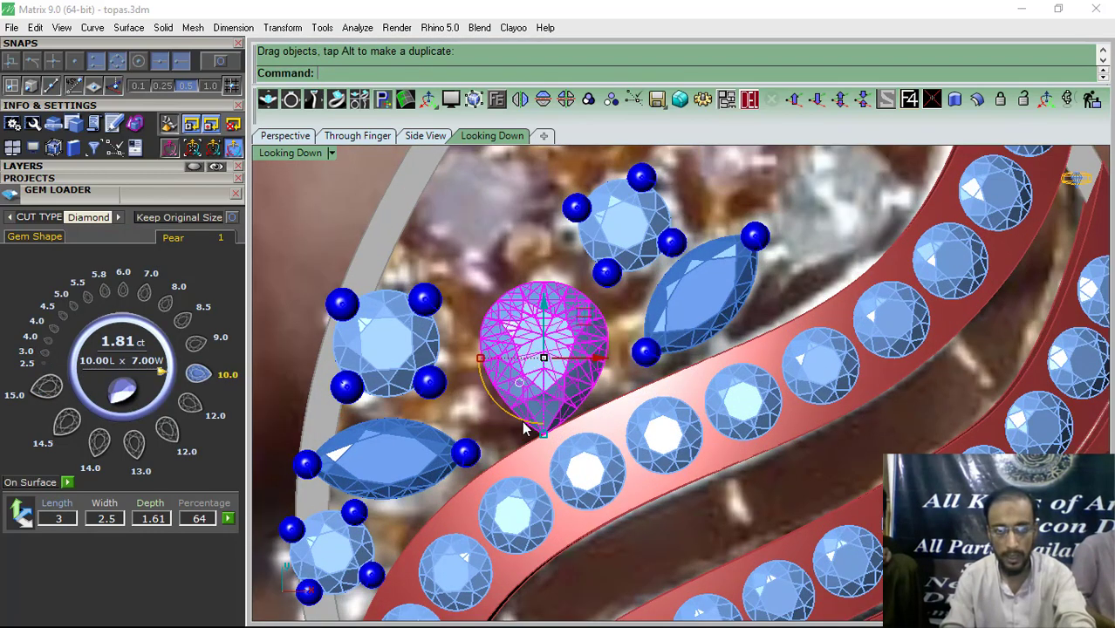
# Step: Rotate the pear gem so its tip faces the nearly horizontal marquise, and stretch it to fit the dark stone
pyautogui.moveTo(523, 427); pyautogui.dragTo(473, 381)
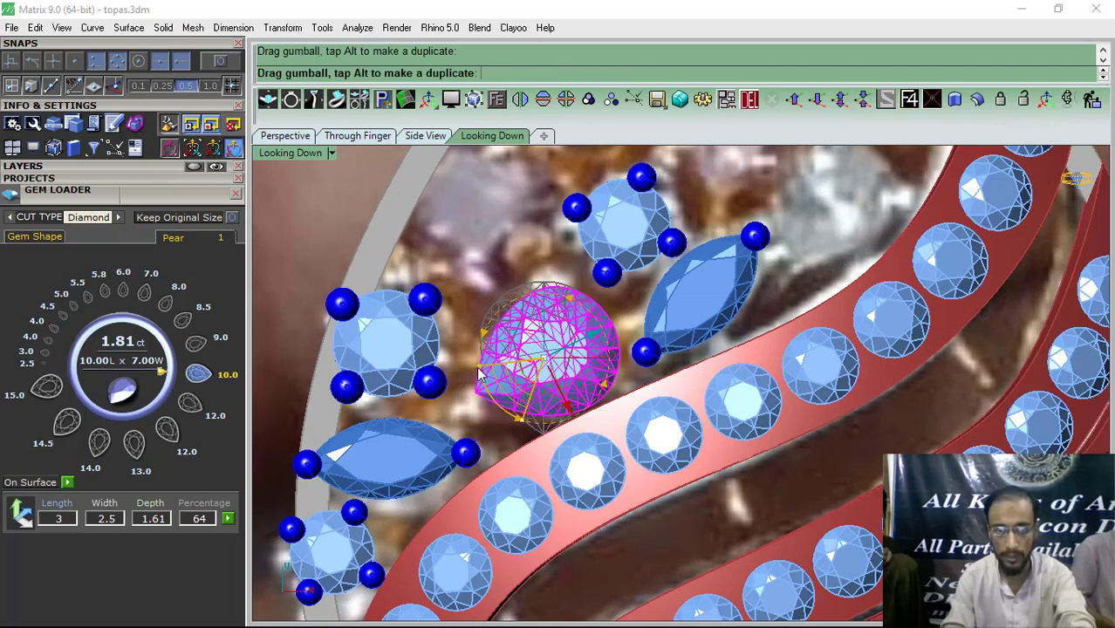
pyautogui.moveTo(587, 333); pyautogui.dragTo(459, 410)
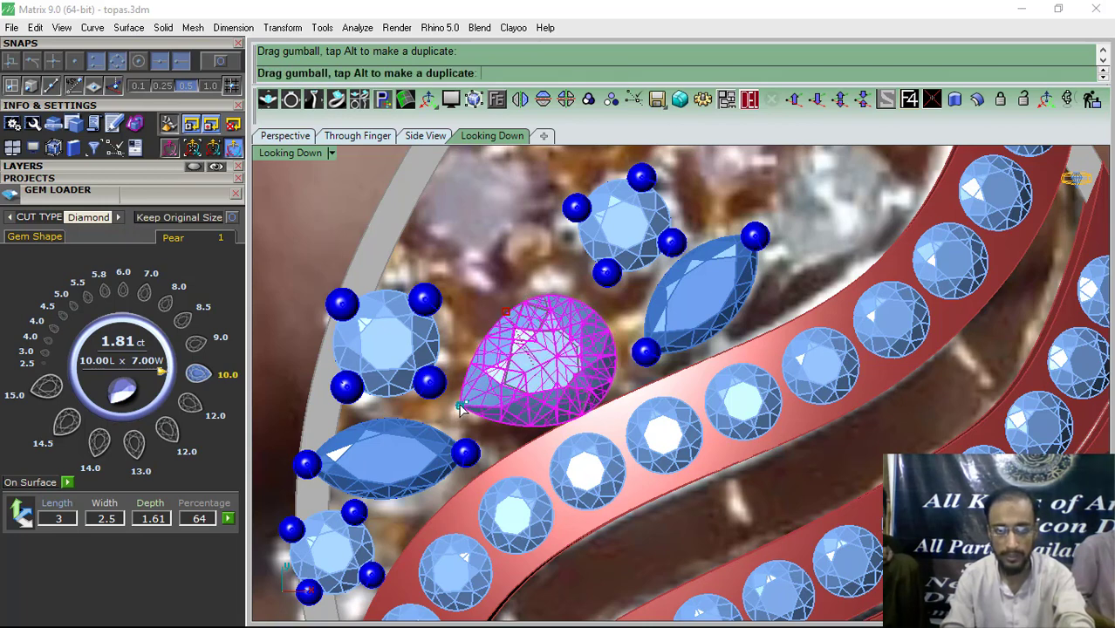
pyautogui.moveTo(507, 316); pyautogui.dragTo(507, 321)
pyautogui.click(468, 273)
pyautogui.scroll(2, 546, 351)
# Step: Generate a Gem Profile outline curve from the pear gem and close the profile builder
pyautogui.click(558, 375)
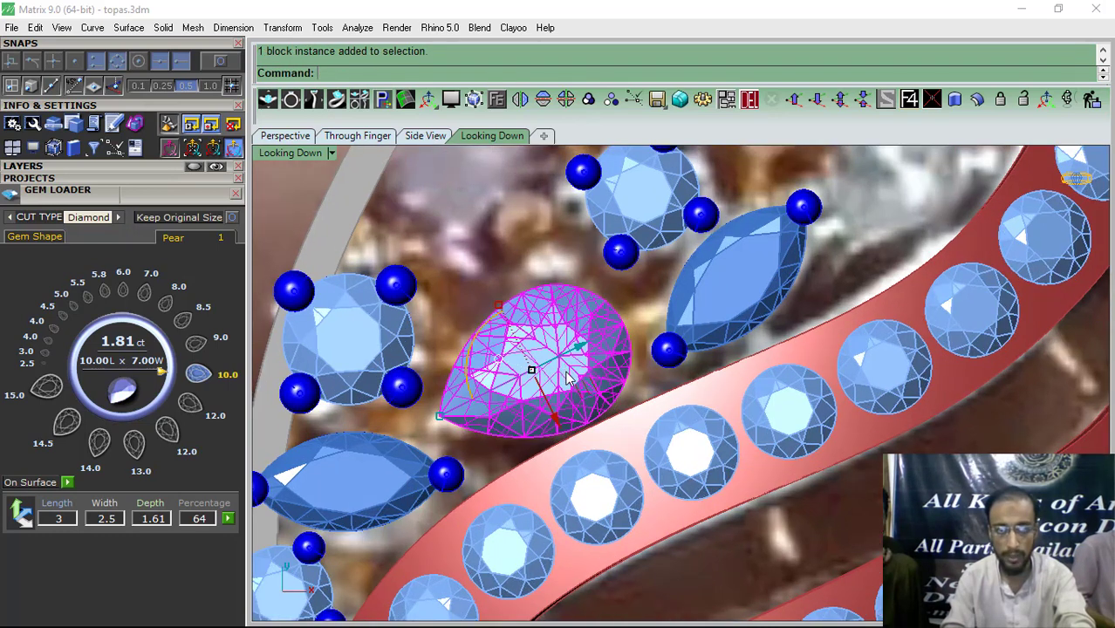
pyautogui.click(518, 101)
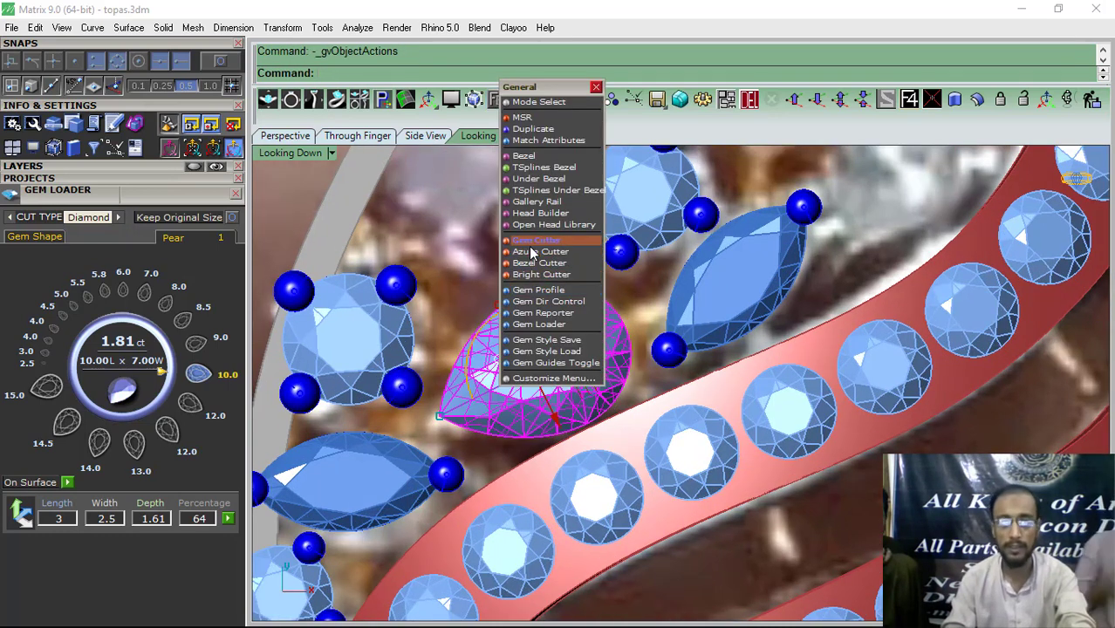
pyautogui.click(537, 289)
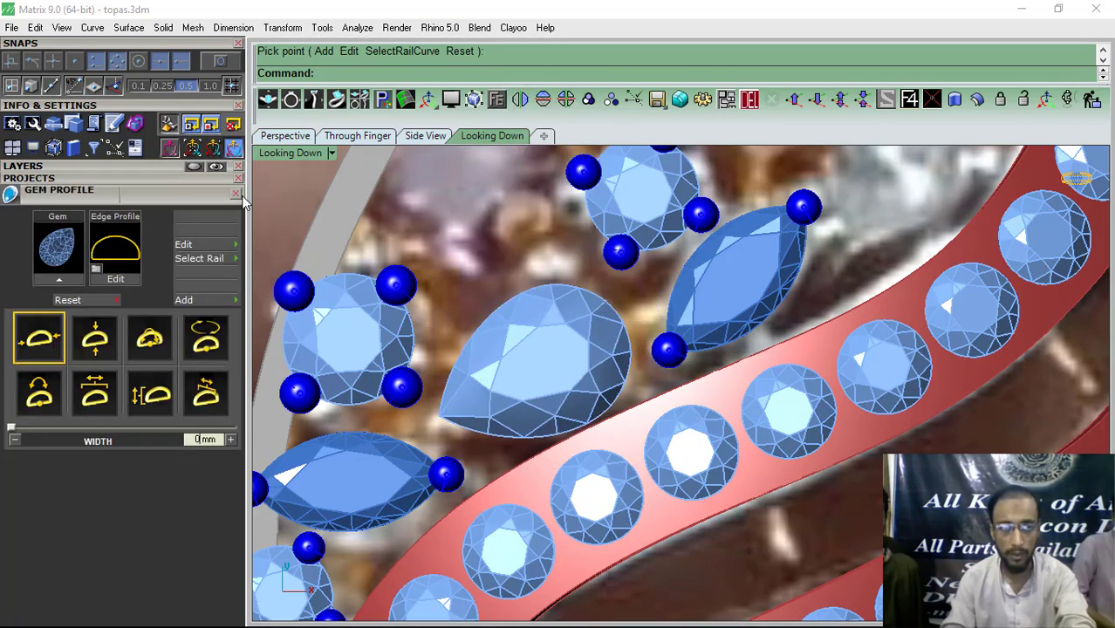
pyautogui.click(237, 194)
# Step: Hide the Gem 03 layer and select the pear-shaped outline curve
pyautogui.click(117, 166)
pyautogui.click(101, 280)
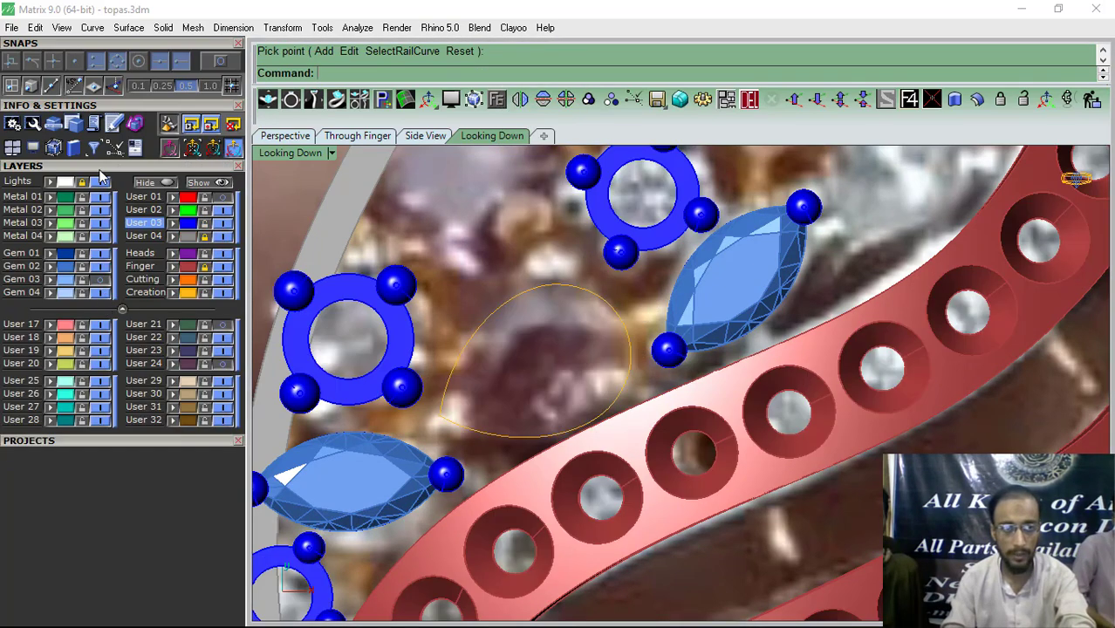
pyautogui.click(100, 168)
pyautogui.click(517, 288)
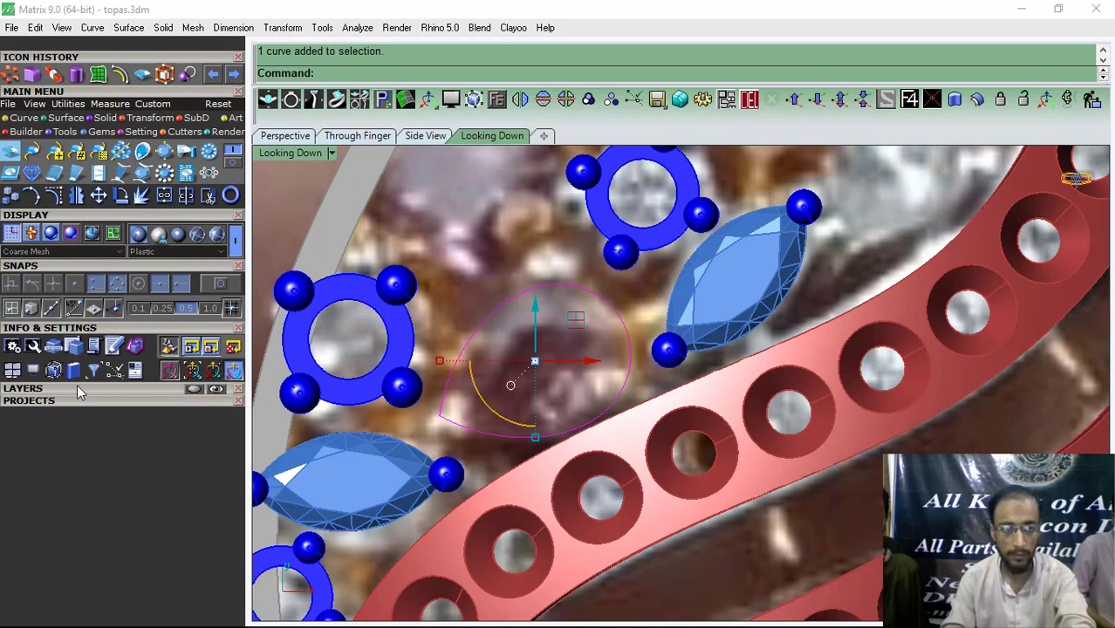
# Step: Hide the reference photo and offset the pear outline curve inward by 0.35 mm with sharp corners
pyautogui.click(78, 389)
pyautogui.click(100, 403)
pyautogui.click(92, 390)
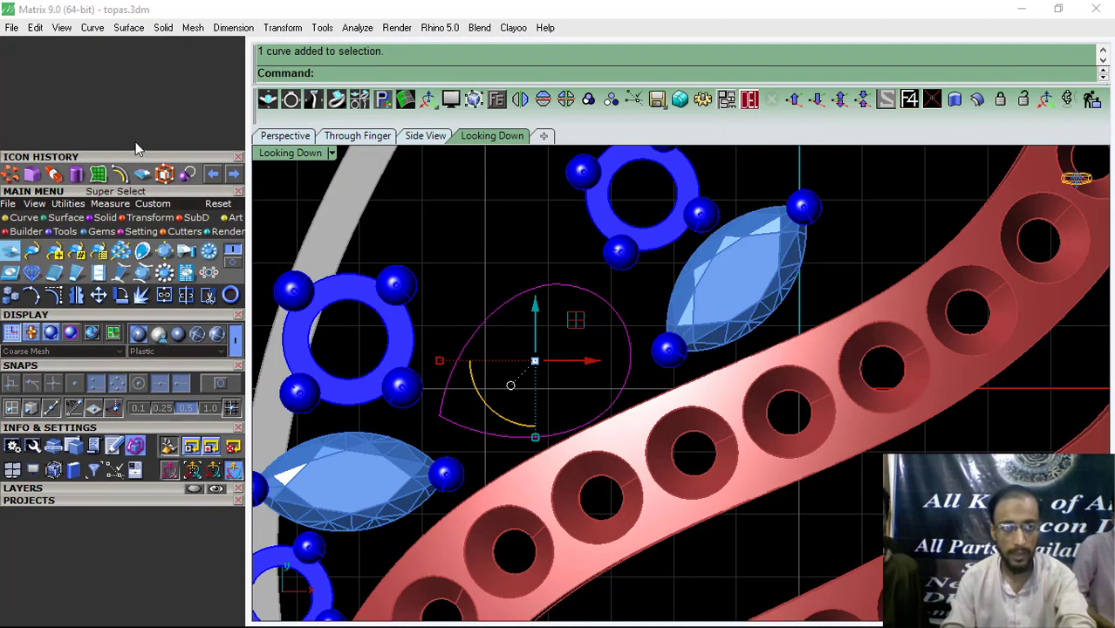
pyautogui.click(122, 177)
pyautogui.scroll(3, 503, 334)
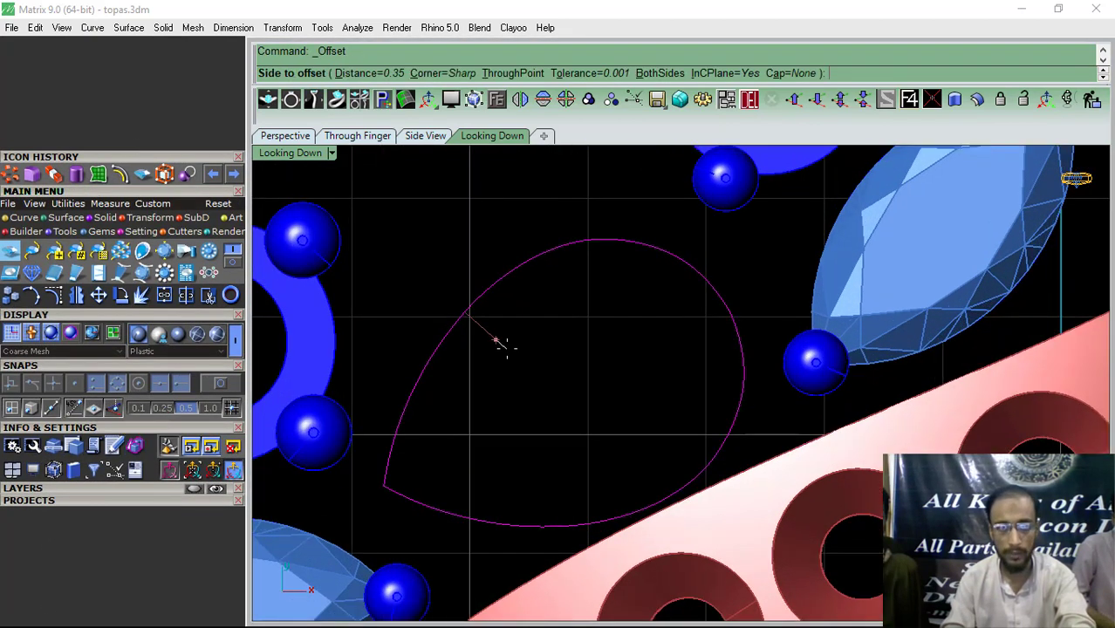
pyautogui.click(502, 344)
# Step: Create a flat surface between the two pear outline curves and delete the curves
pyautogui.moveTo(540, 349); pyautogui.dragTo(463, 272)
pyautogui.click(98, 177)
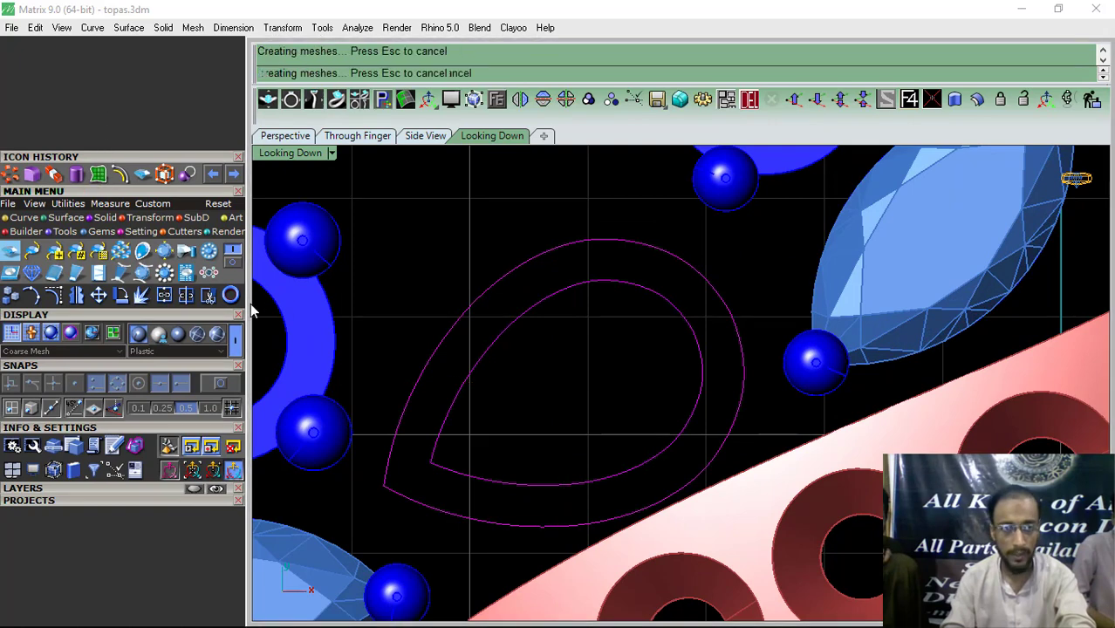
pyautogui.click(592, 391)
pyautogui.click(749, 98)
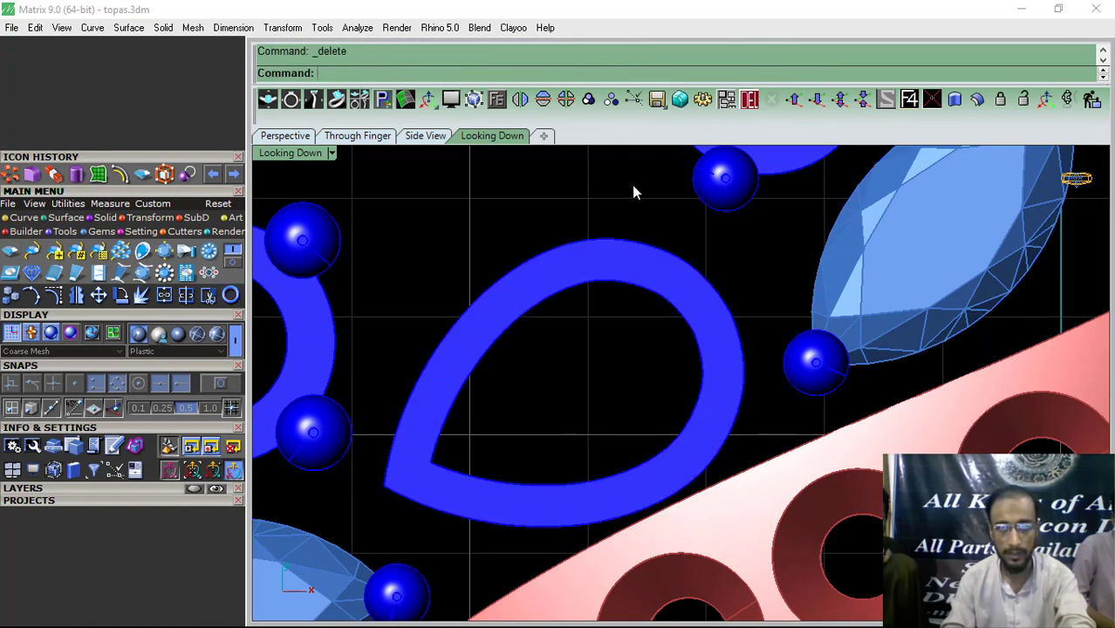
# Step: Offset the flat pear-shaped surface into a 0.6 mm thick solid, flipping the offset direction upward
pyautogui.click(595, 279)
pyautogui.click(272, 134)
pyautogui.click(981, 106)
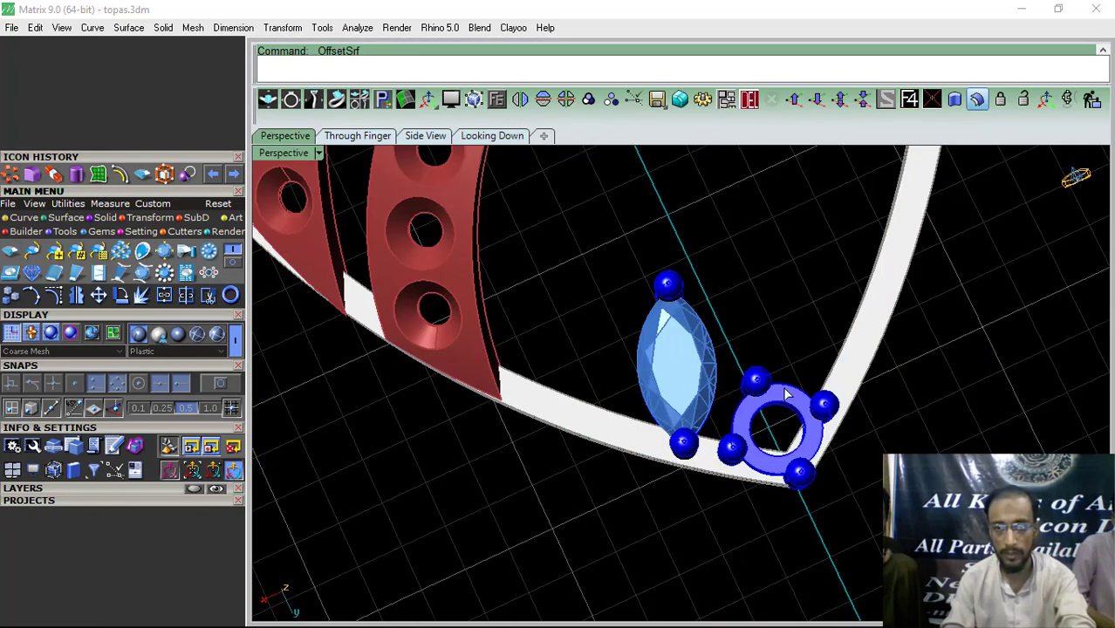
pyautogui.moveTo(786, 391); pyautogui.dragTo(670, 445, button='right')
pyautogui.scroll(-5, 873, 341)
pyautogui.scroll(5, 668, 445)
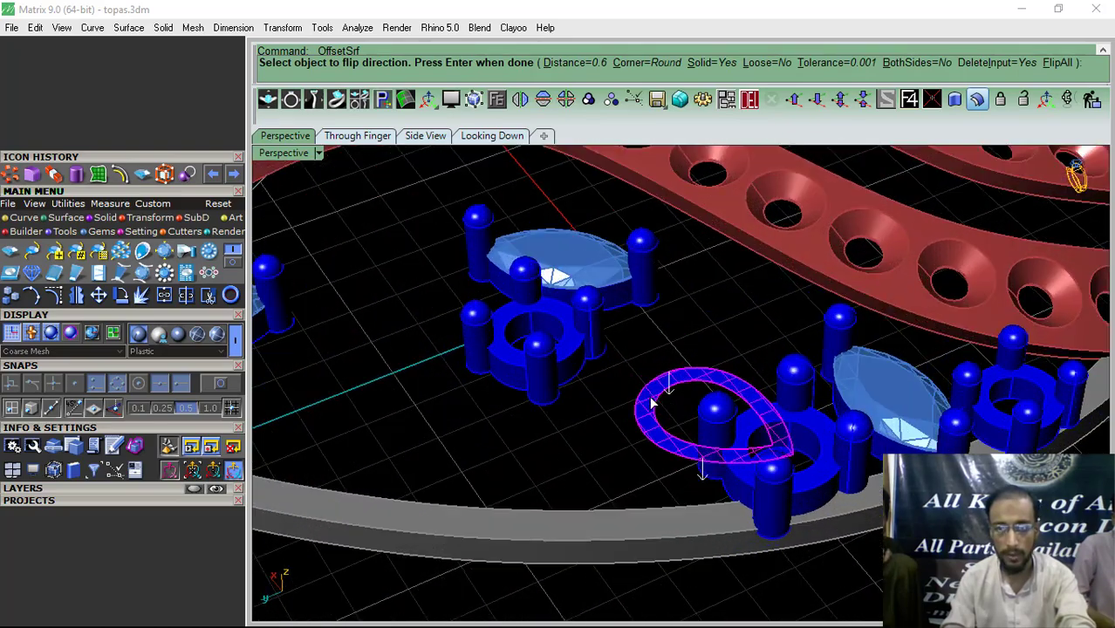
pyautogui.click(649, 403)
pyautogui.press('Return')
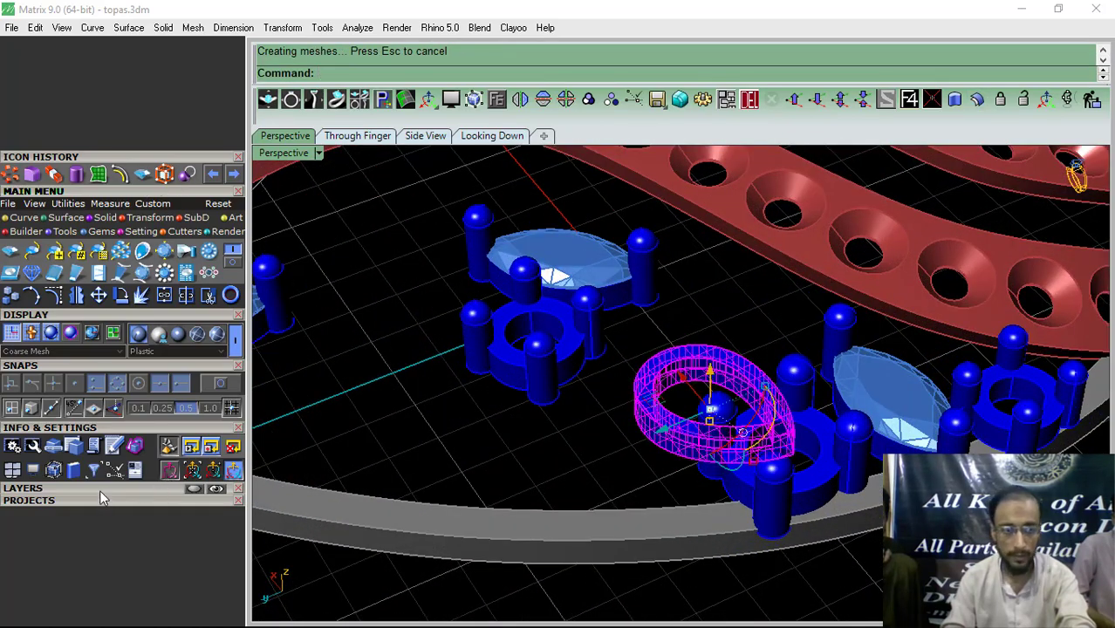
# Step: Show the gems again and raise the pear gem vertically until its girdle sits just above the pear-shaped seat
pyautogui.click(100, 491)
pyautogui.scroll(8, 438, 450)
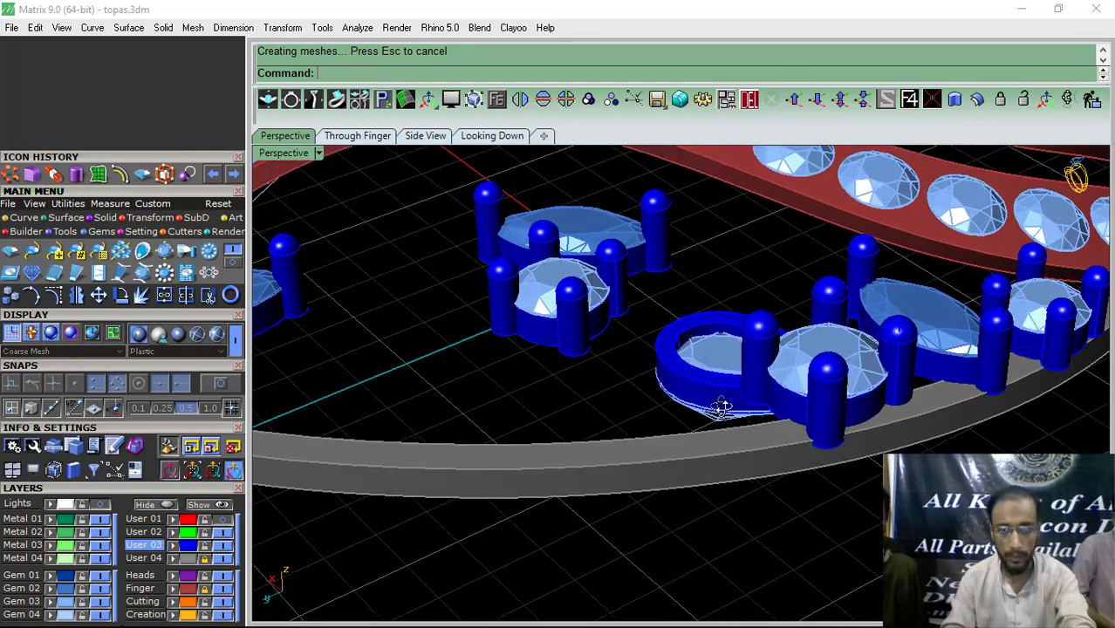
pyautogui.click(768, 366)
pyautogui.moveTo(768, 367); pyautogui.dragTo(768, 303)
pyautogui.click(434, 137)
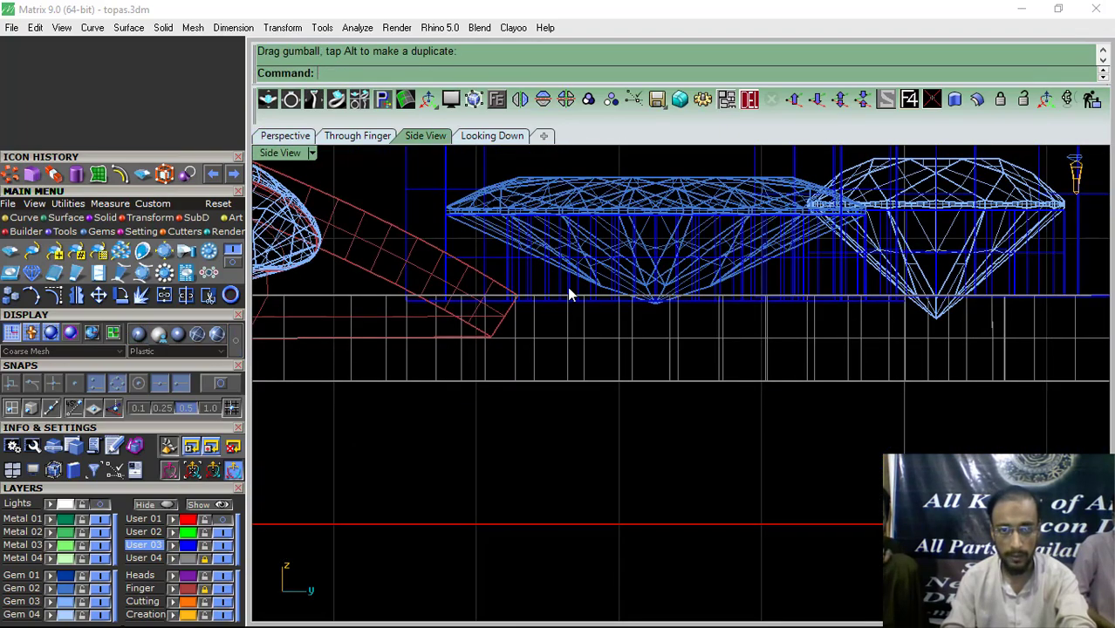
pyautogui.scroll(-4, 571, 295)
pyautogui.moveTo(452, 329); pyautogui.dragTo(512, 352, button='right')
pyautogui.scroll(3, 511, 352)
pyautogui.scroll(2, 397, 328)
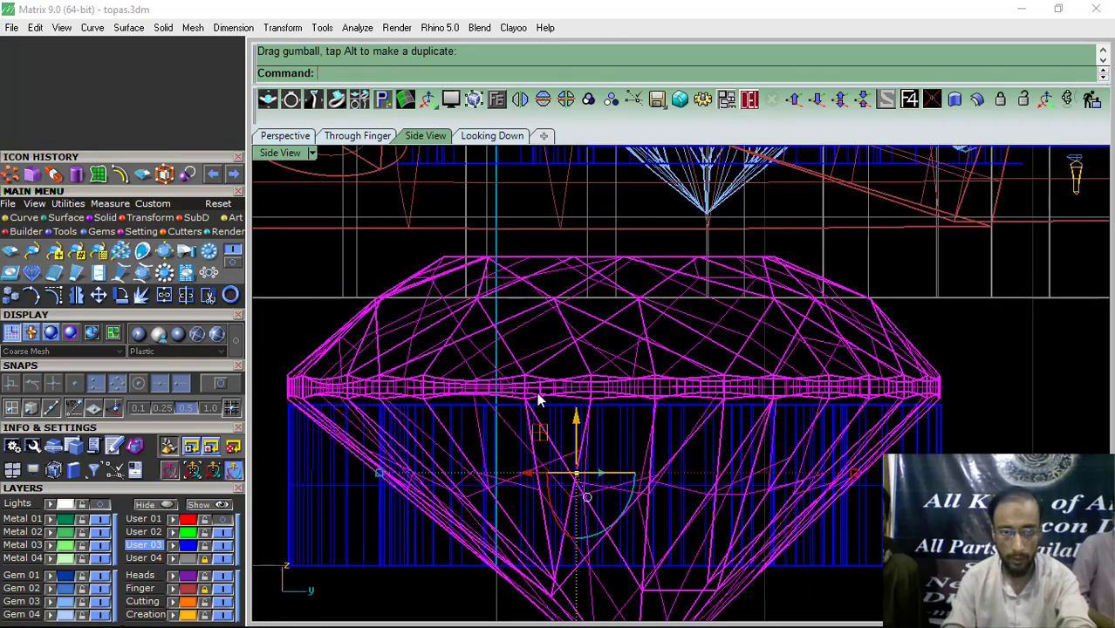
pyautogui.click(357, 136)
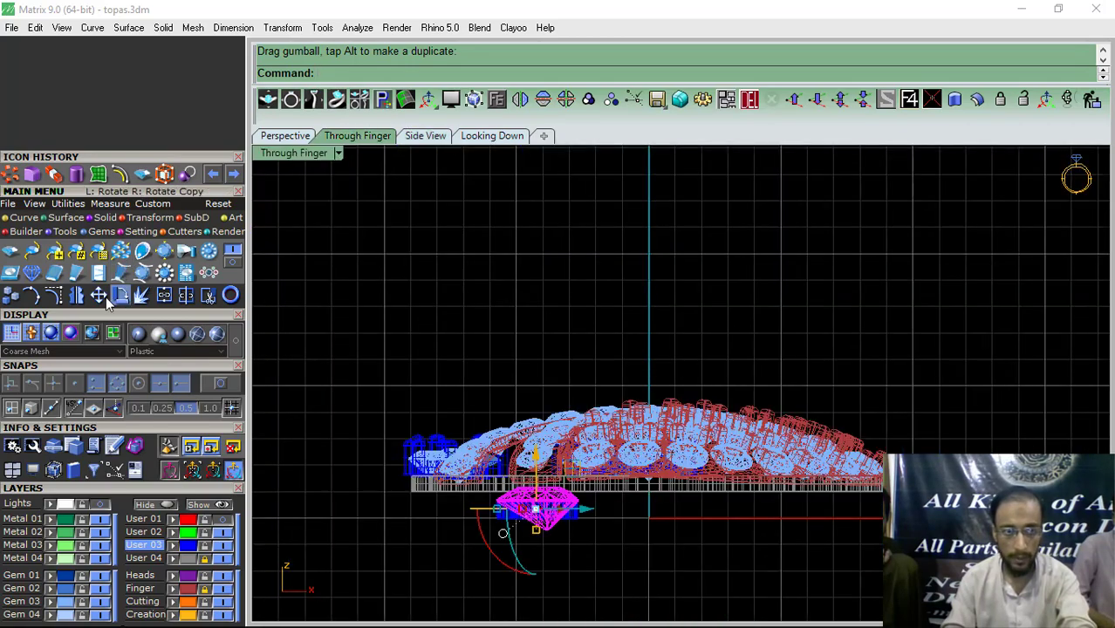
pyautogui.click(107, 218)
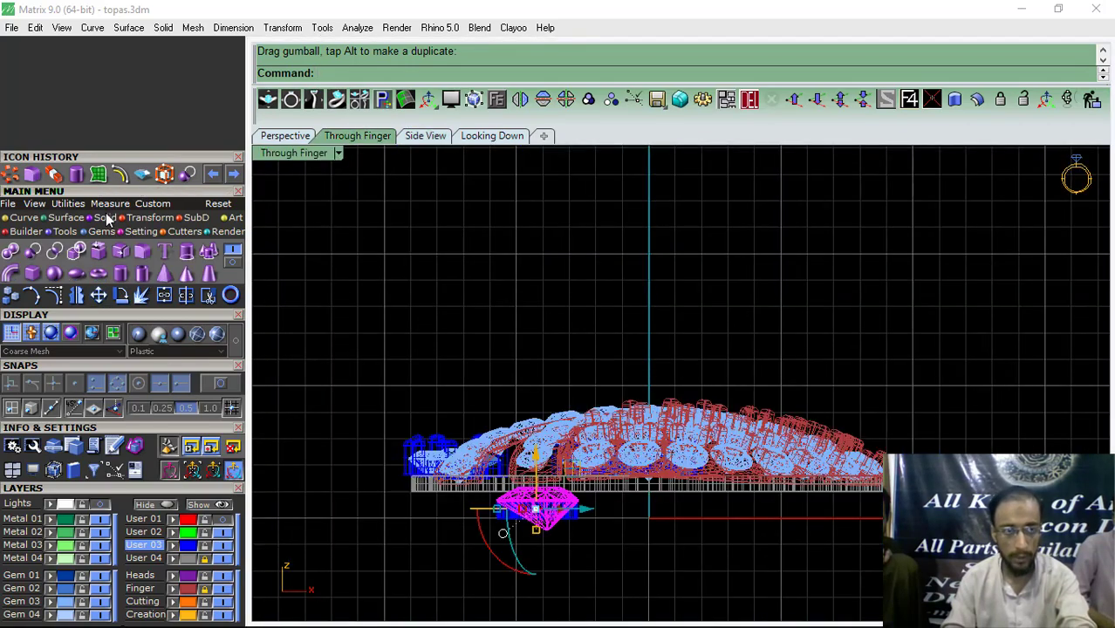
pyautogui.click(121, 276)
pyautogui.click(309, 139)
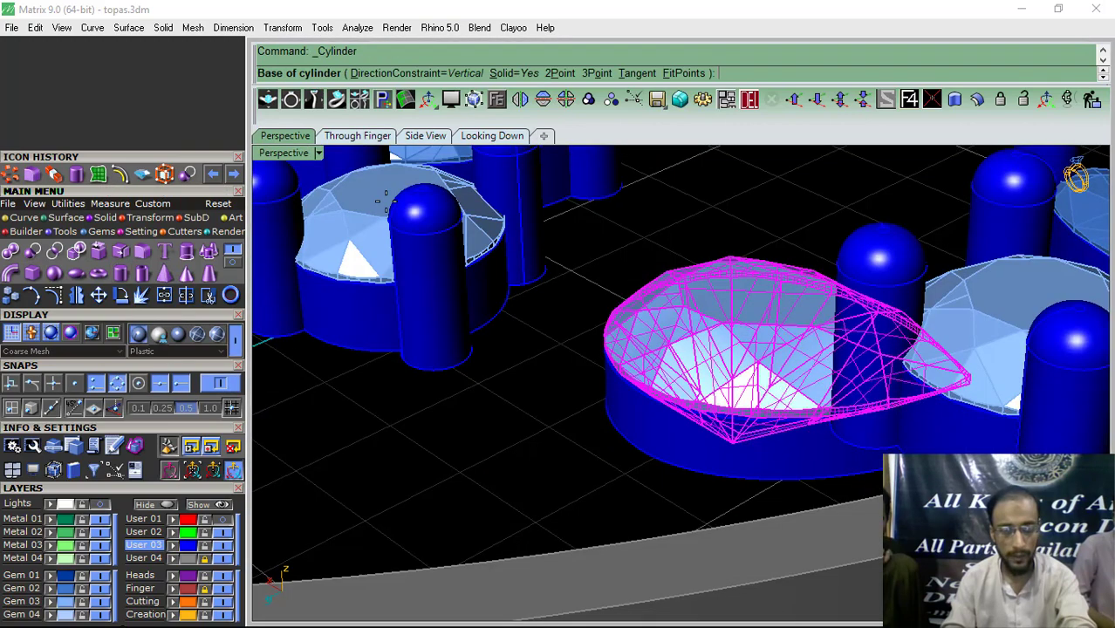
pyautogui.scroll(-5, 558, 302)
pyautogui.moveTo(735, 327)
pyautogui.mouseDown(button='right')
pyautogui.moveTo(605, 405)
pyautogui.moveTo(554, 409)
pyautogui.mouseUp(button='right')
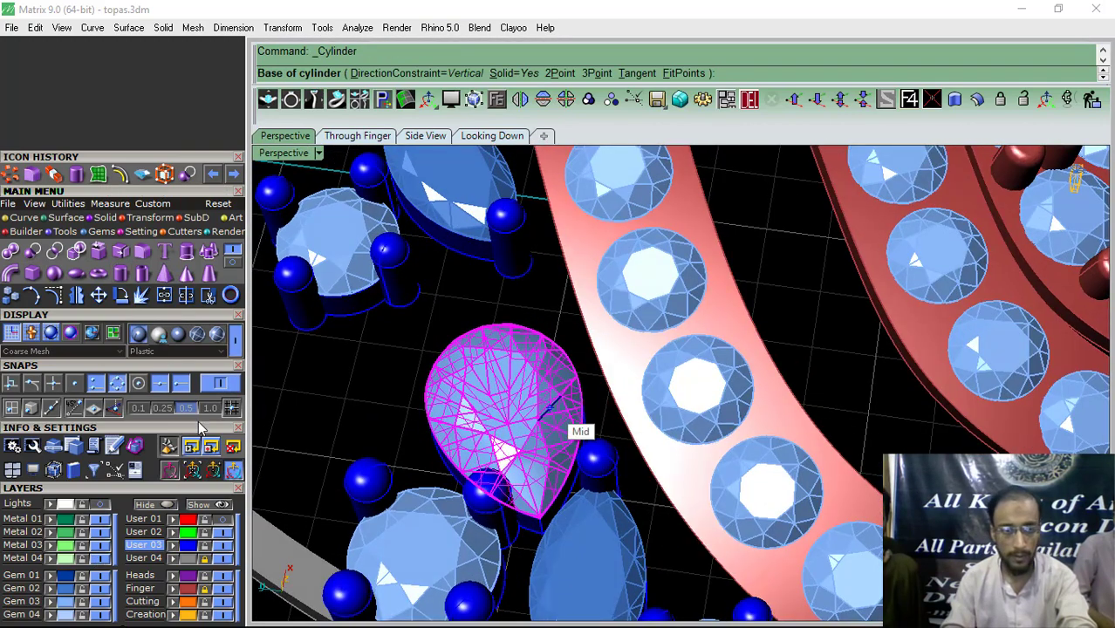
pyautogui.scroll(5, 602, 419)
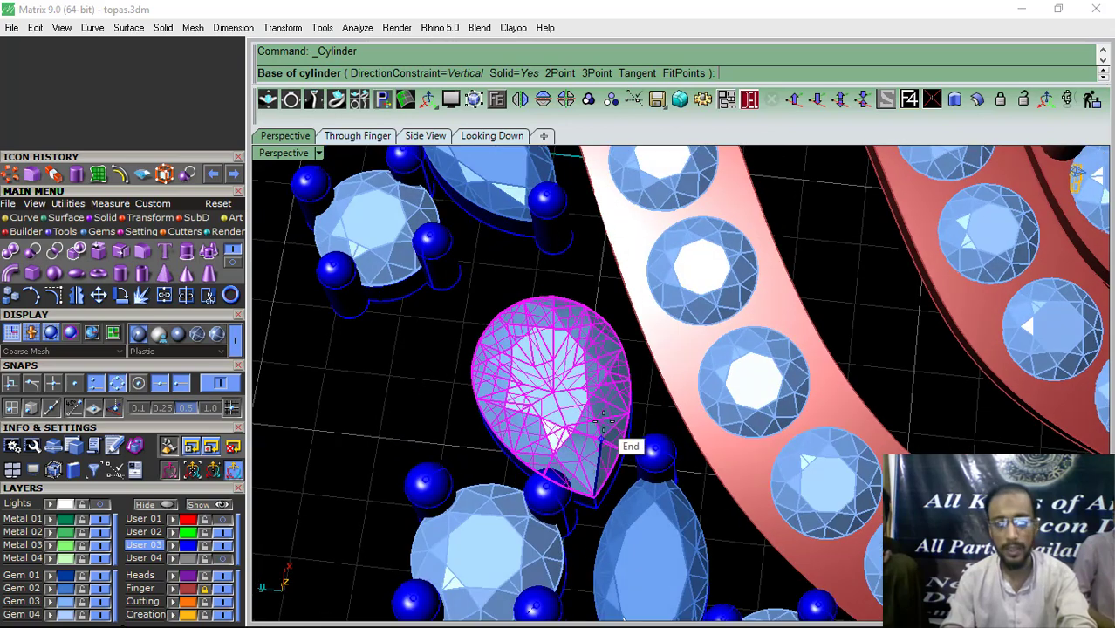
pyautogui.scroll(3, 594, 514)
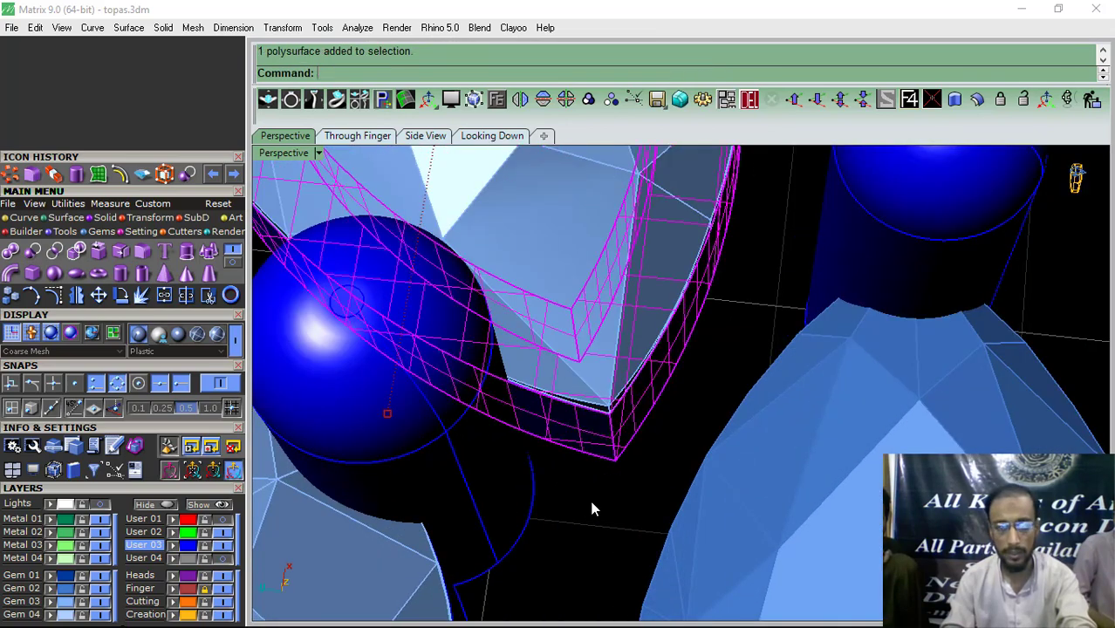
pyautogui.click(615, 460)
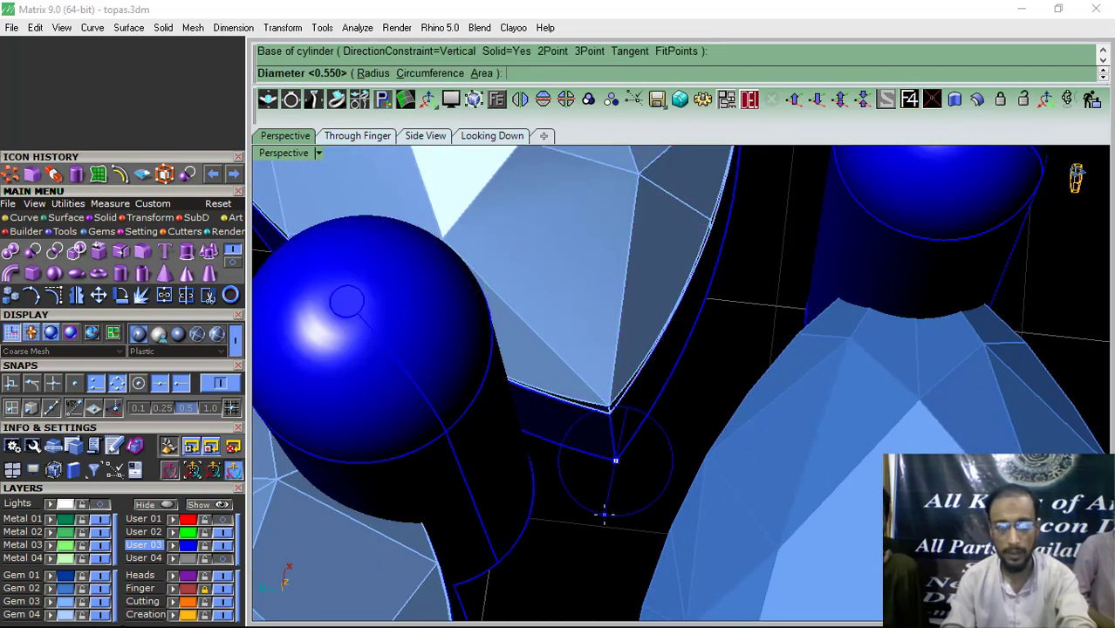
pyautogui.click(603, 515)
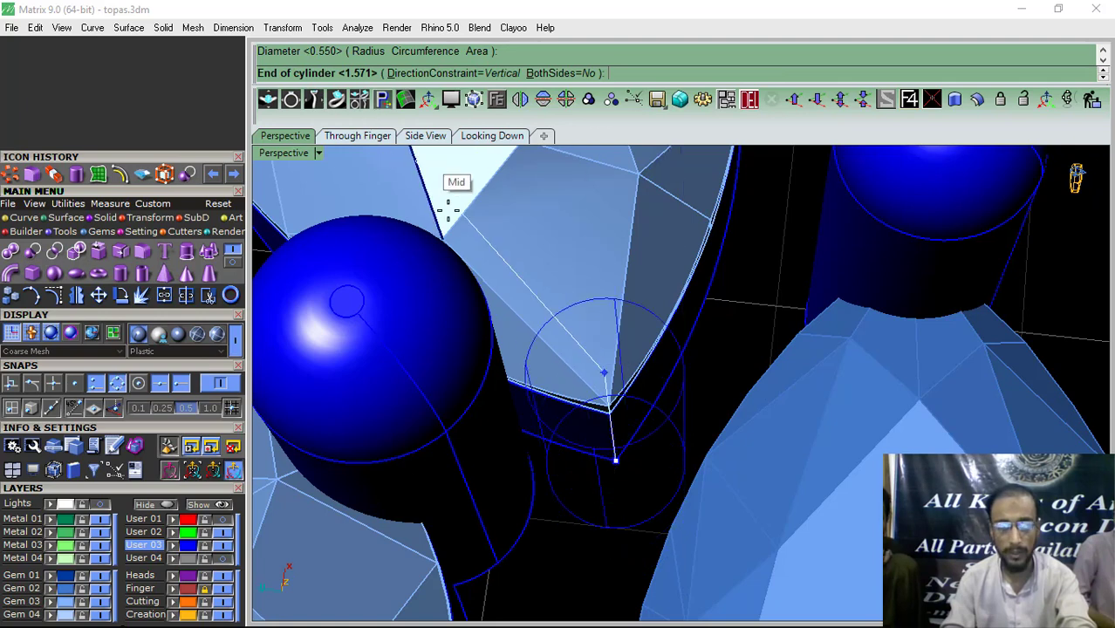
pyautogui.press('Escape')
# Step: Draw a vertical cylinder 0.5 mm in diameter from the pear seat's outer pointed corner to above the gem as a prong
pyautogui.rightClick(604, 476)
pyautogui.click(615, 459)
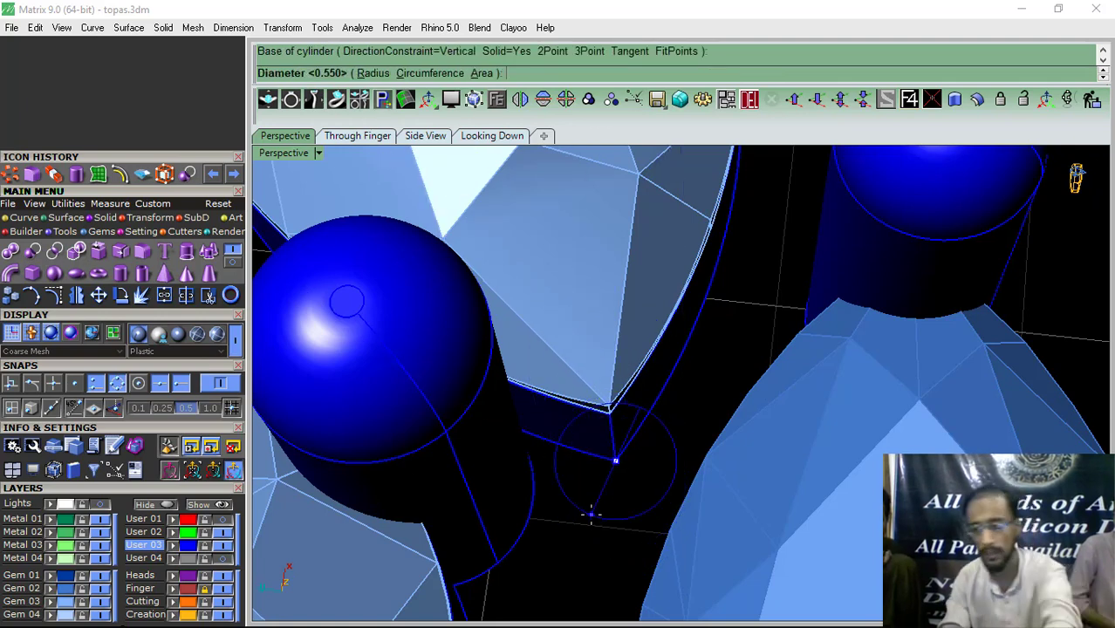
pyautogui.press('Return')
pyautogui.click(425, 135)
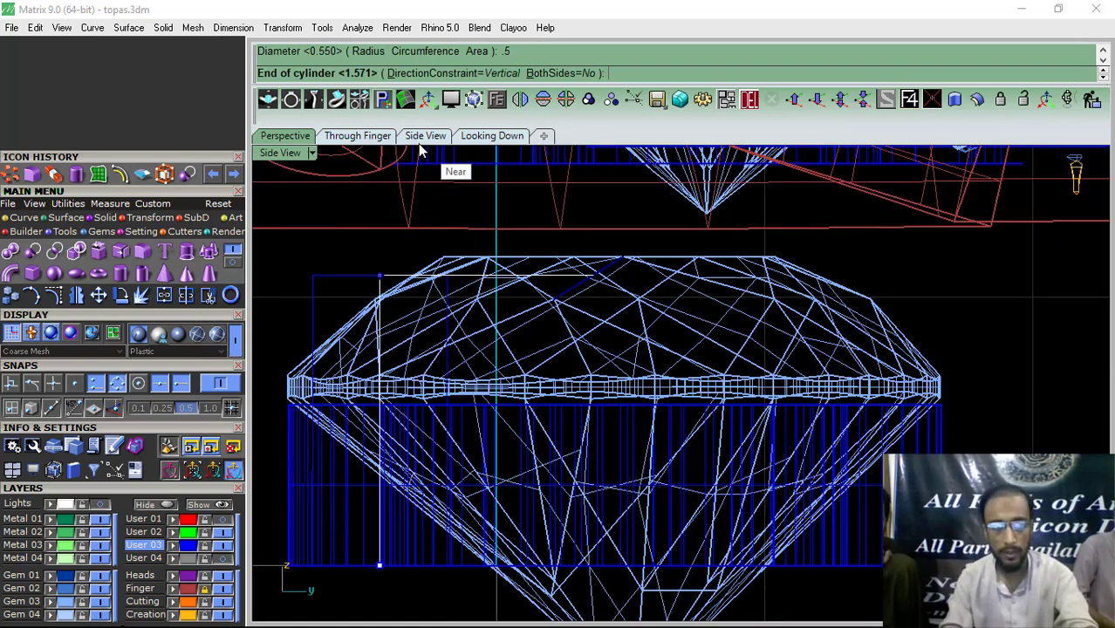
pyautogui.scroll(-4, 454, 255)
pyautogui.scroll(2, 454, 255)
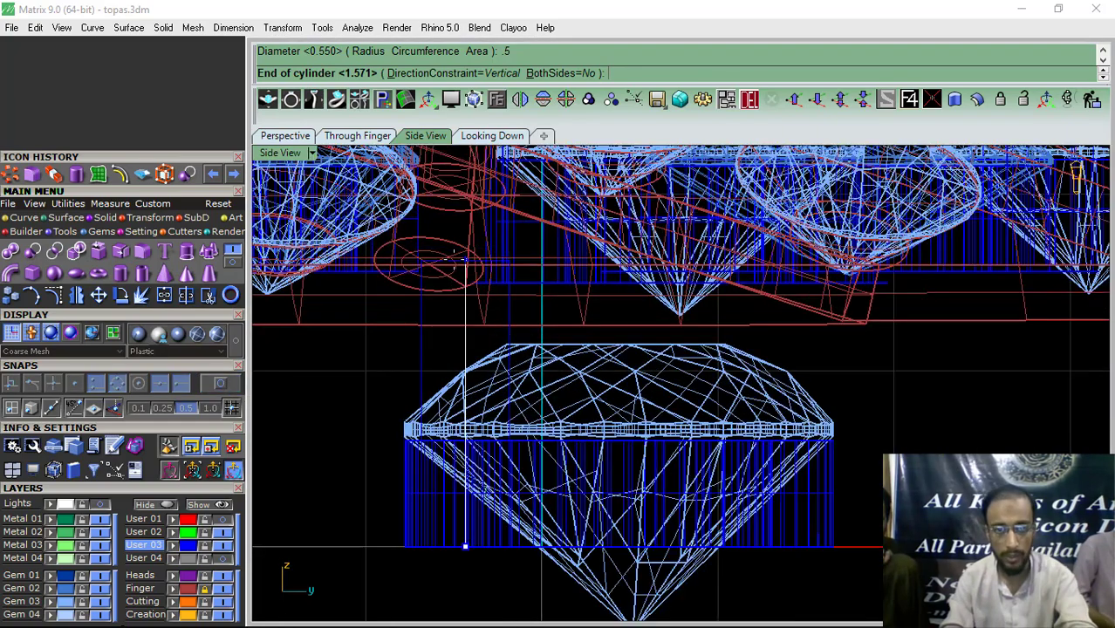
pyautogui.click(353, 136)
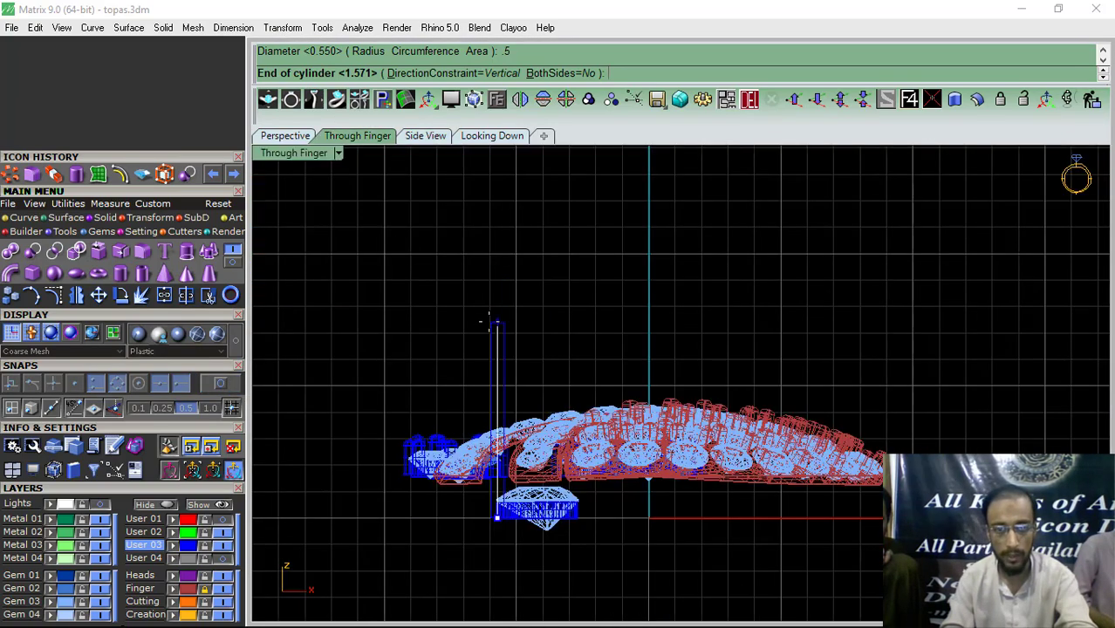
pyautogui.scroll(8, 489, 495)
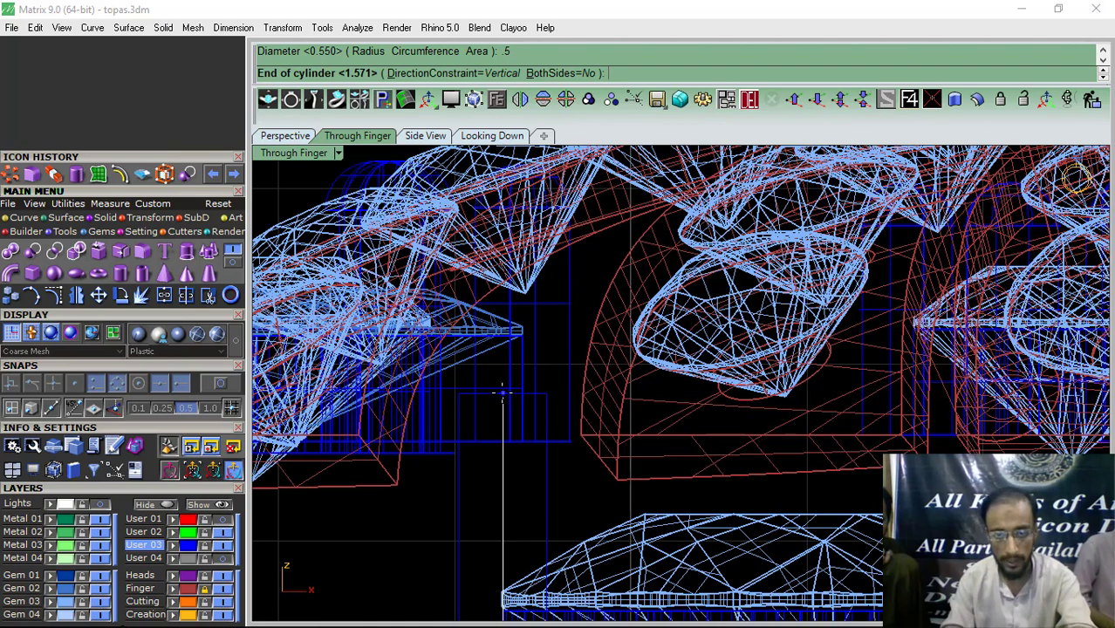
pyautogui.click(502, 398)
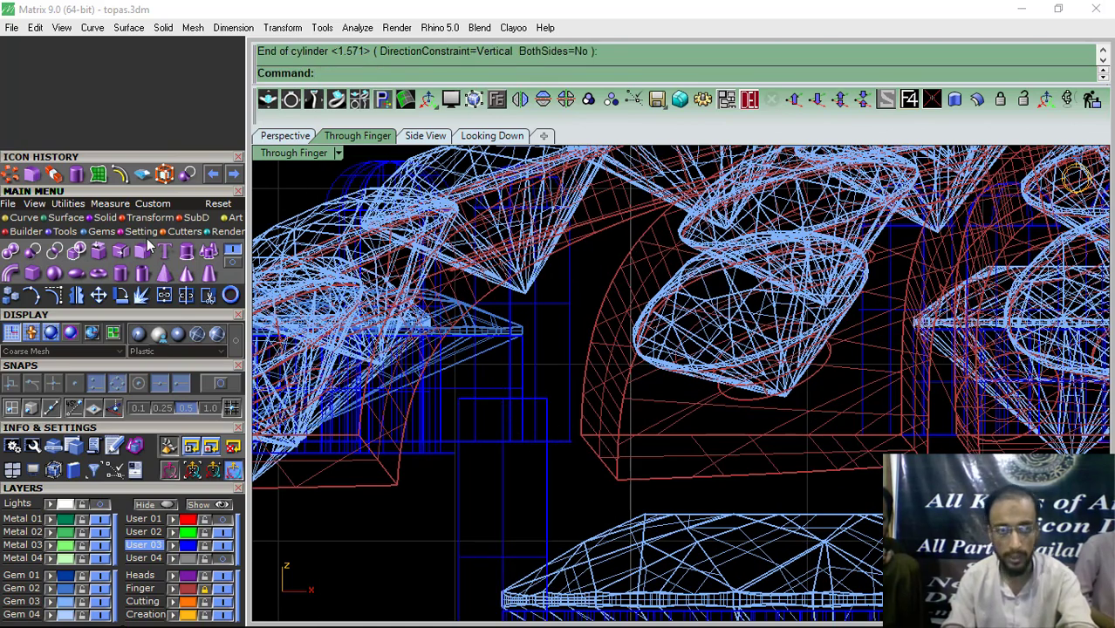
# Step: Fillet the top edge of the prong cylinder with a 0.24 mm radius
pyautogui.click(142, 251)
pyautogui.scroll(6, 564, 445)
pyautogui.click(528, 357)
pyautogui.rightClick(544, 391)
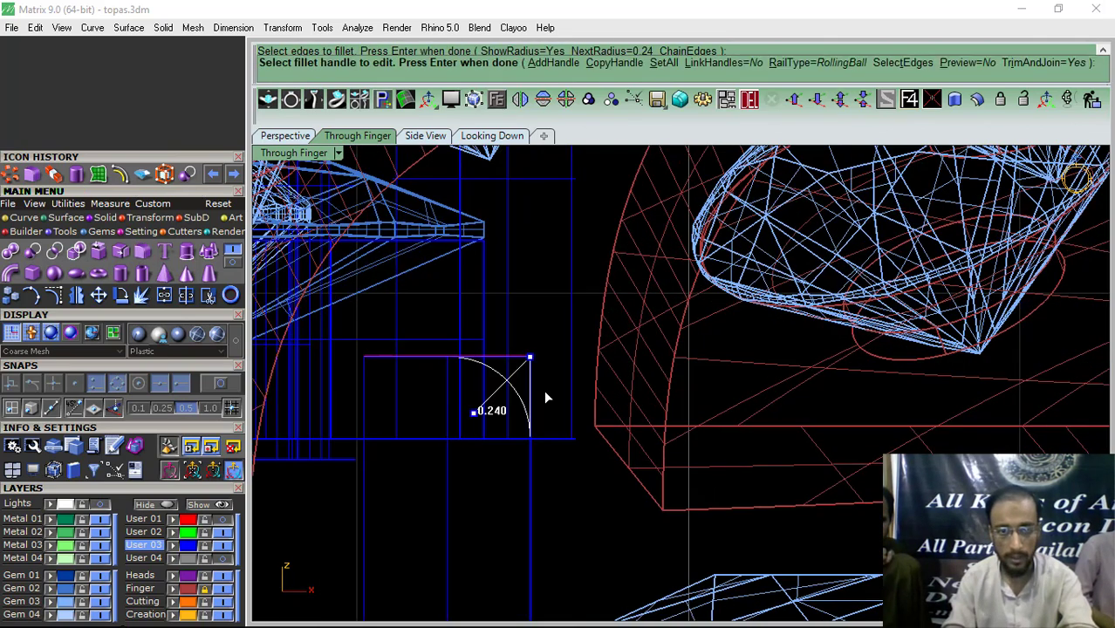
pyautogui.rightClick(544, 391)
# Step: Show the reference photo and copy the prong from the pear's tip to its upper edge and its lower edge beside the red band
pyautogui.click(486, 138)
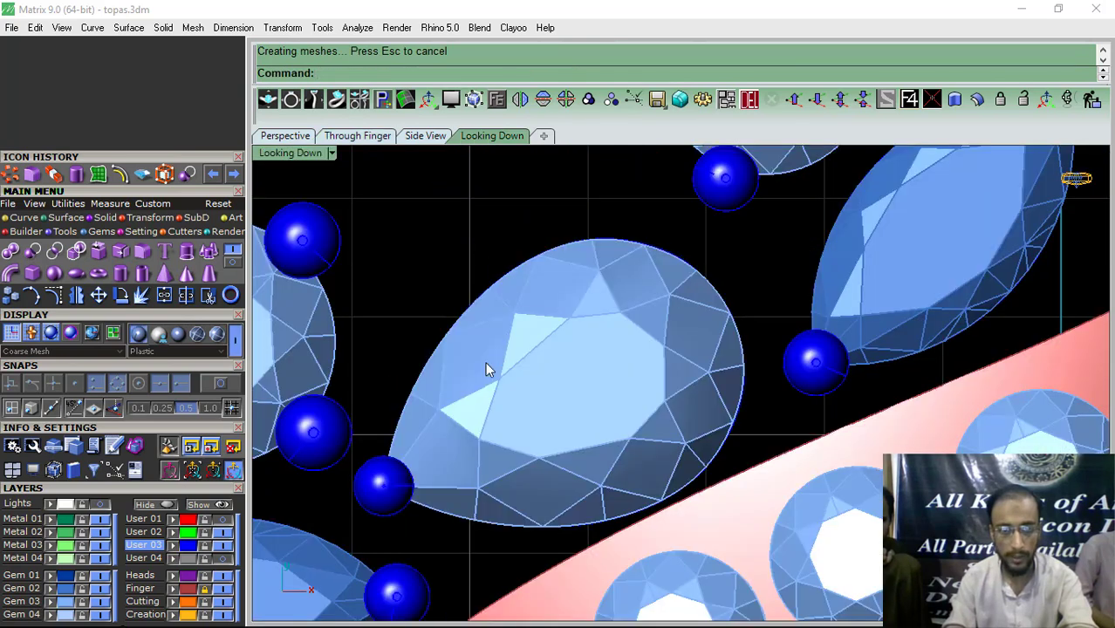
pyautogui.click(356, 456)
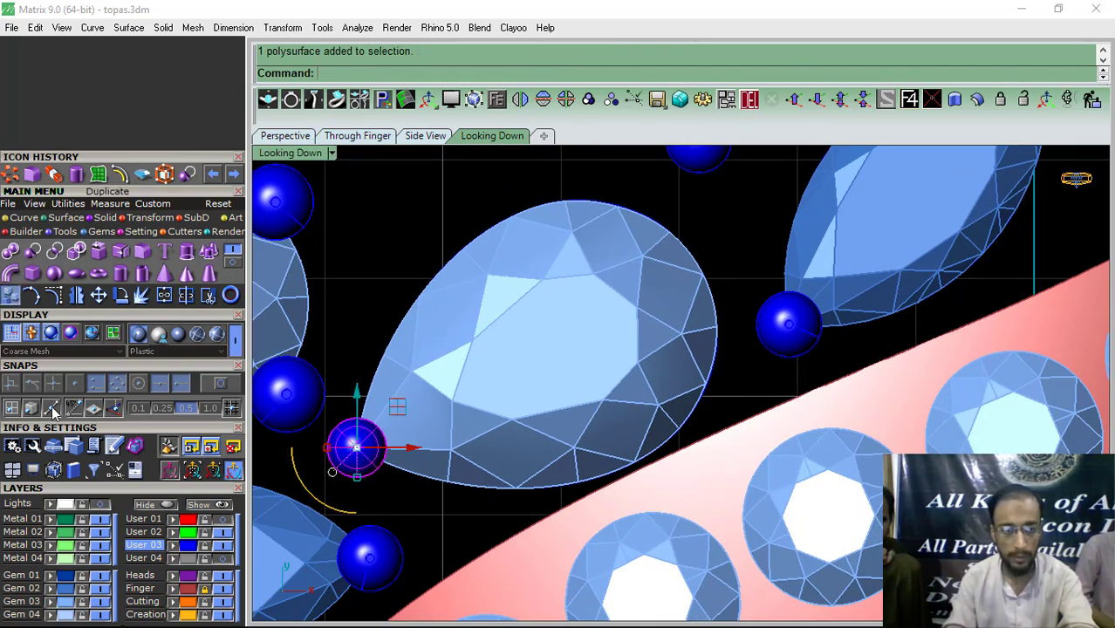
pyautogui.click(99, 504)
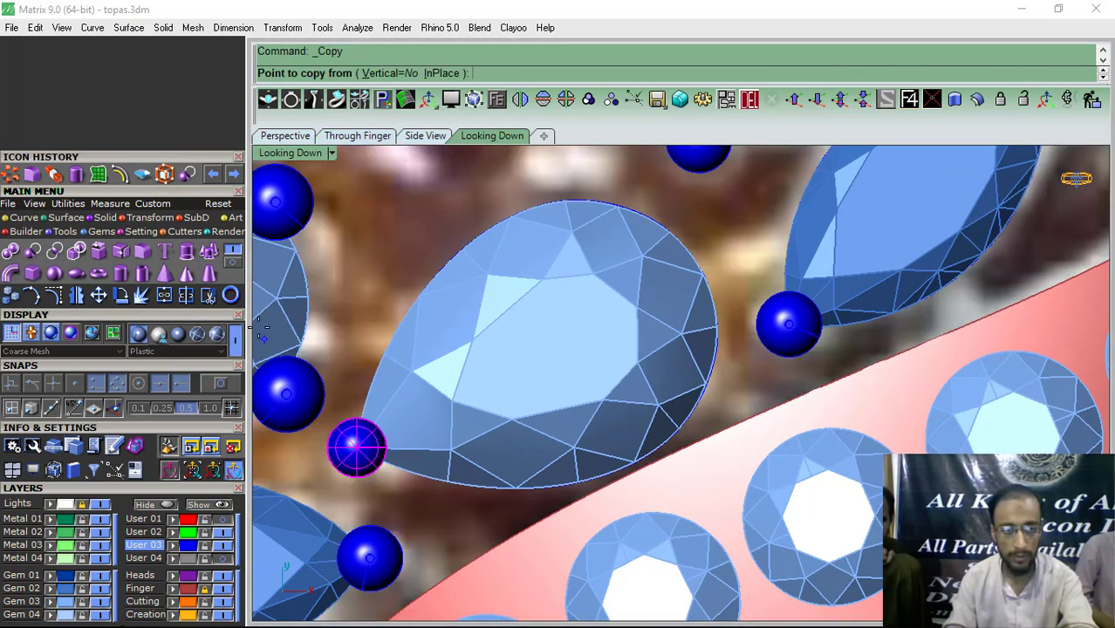
pyautogui.click(356, 451)
pyautogui.scroll(-5, 356, 451)
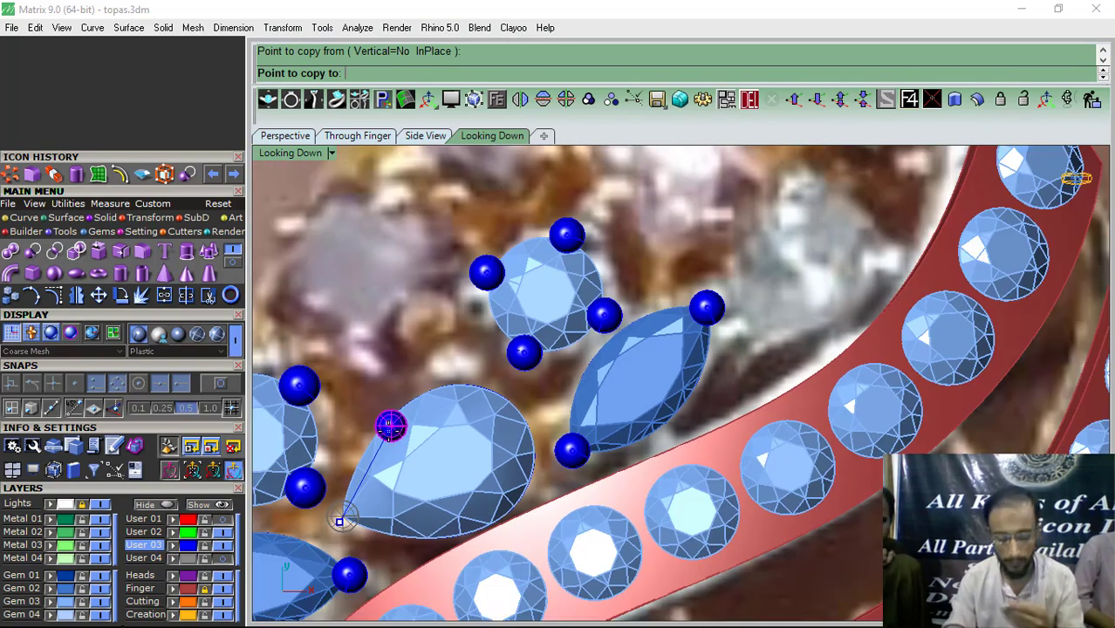
pyautogui.scroll(3, 456, 367)
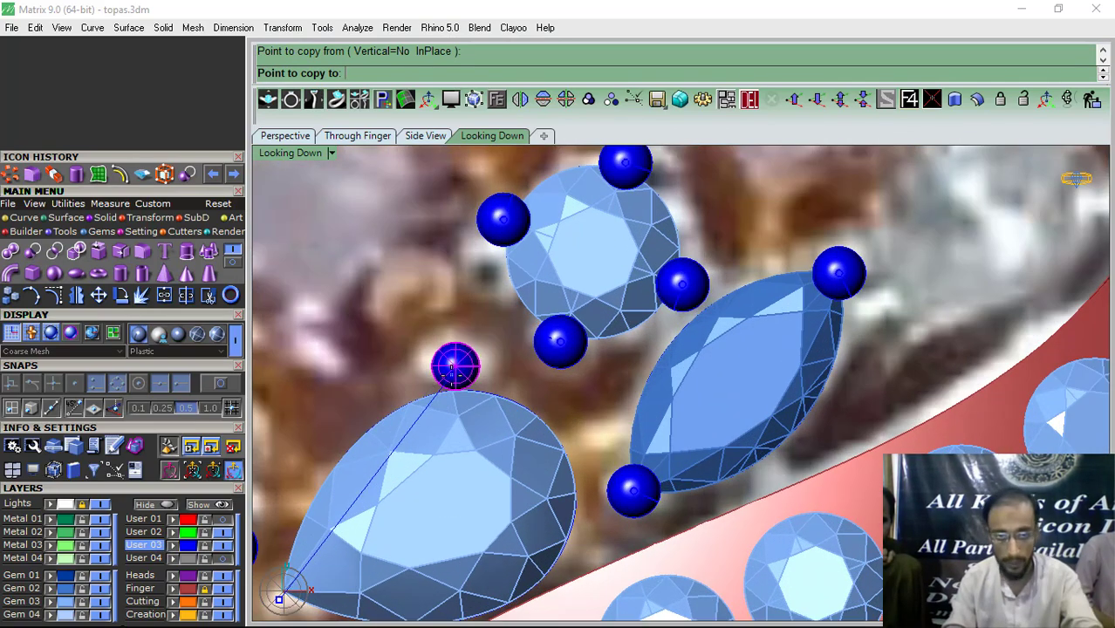
pyautogui.click(436, 385)
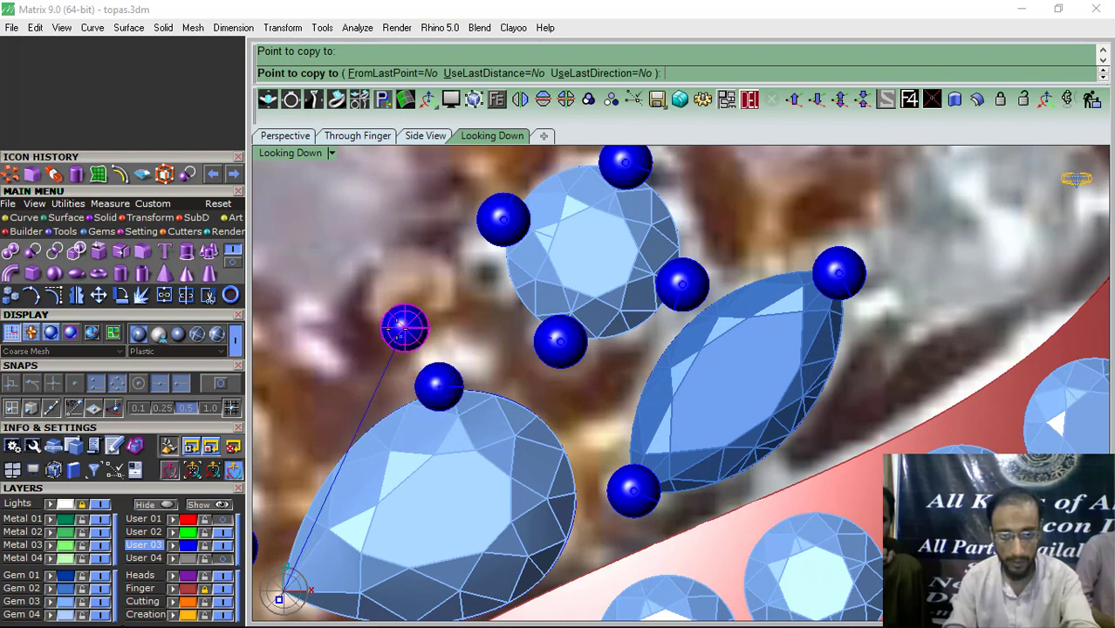
pyautogui.scroll(-3, 472, 466)
pyautogui.scroll(3, 500, 493)
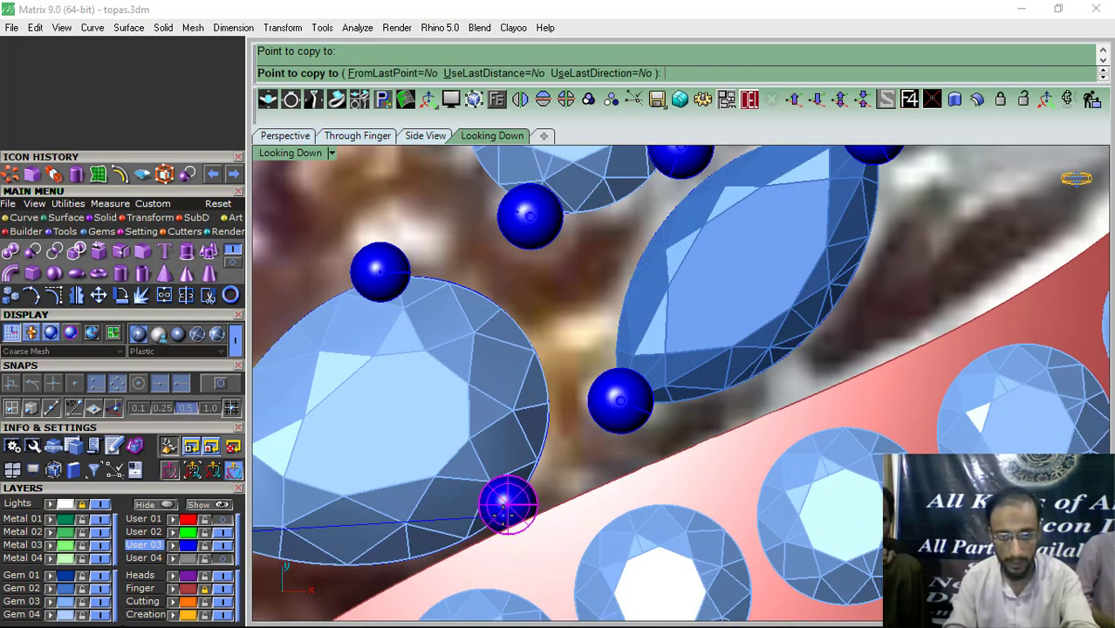
pyautogui.click(503, 515)
pyautogui.rightClick(508, 519)
# Step: Select the three pear prongs together with the pear gem and its seat, and group them
pyautogui.keyDown('shift'); pyautogui.click(507, 520); pyautogui.keyUp('shift')
pyautogui.keyDown('shift'); pyautogui.click(381, 280); pyautogui.keyUp('shift')
pyautogui.scroll(-5, 468, 307)
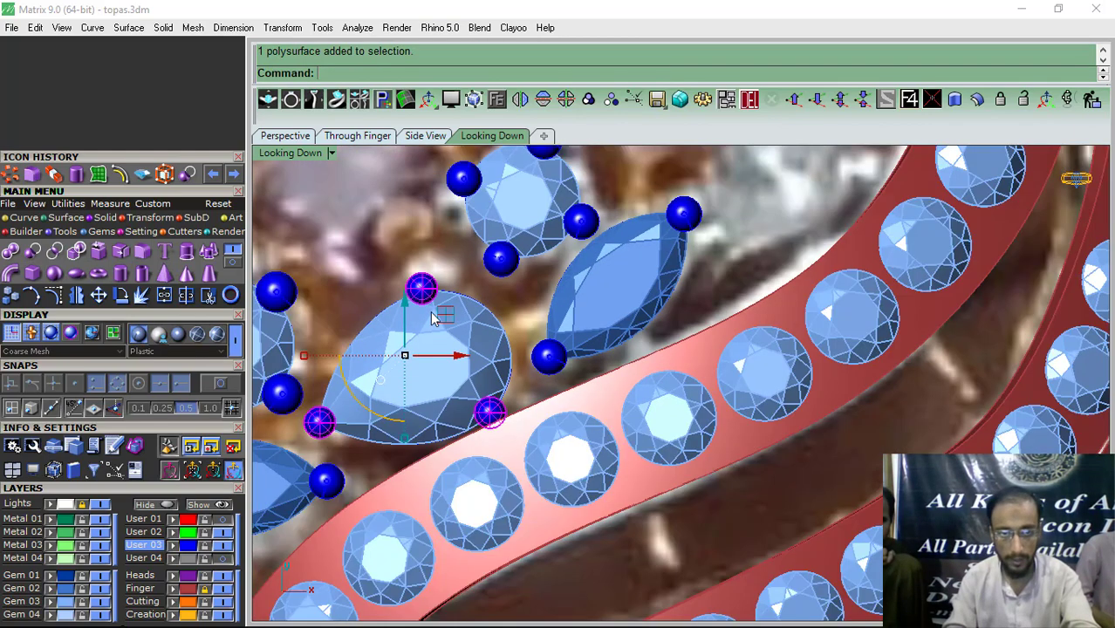
pyautogui.scroll(6, 329, 420)
pyautogui.keyDown('shift'); pyautogui.click(327, 424); pyautogui.keyUp('shift')
pyautogui.keyDown('shift'); pyautogui.click(392, 354); pyautogui.keyUp('shift')
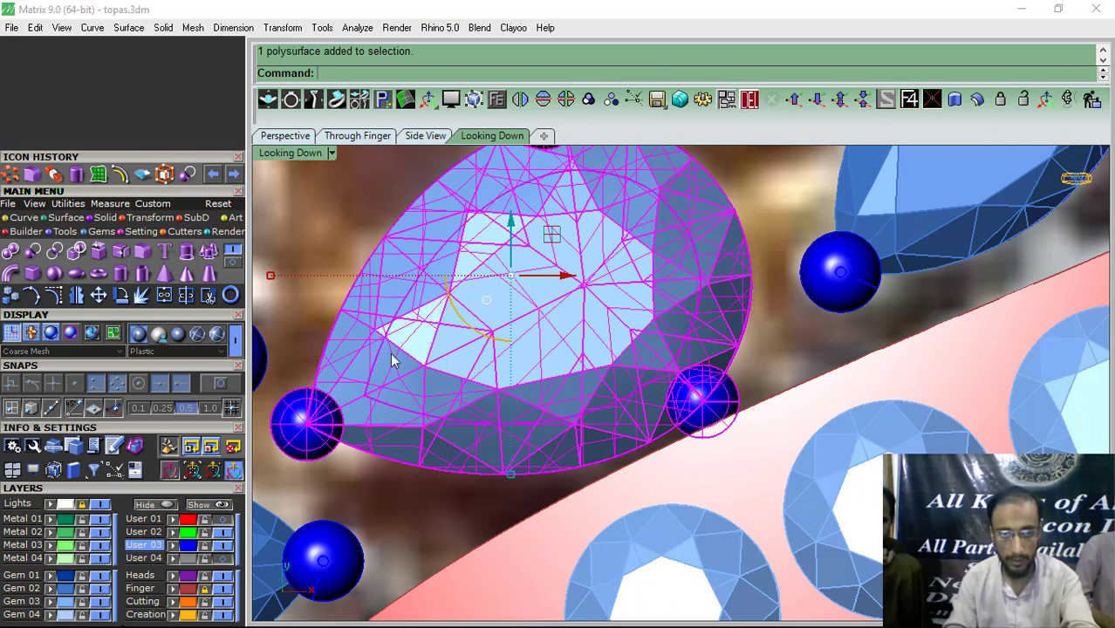
pyautogui.keyDown('ctrl'); pyautogui.click(536, 366); pyautogui.keyUp('ctrl')
pyautogui.hotkey('ctrl', 'g')
pyautogui.scroll(-6, 634, 298)
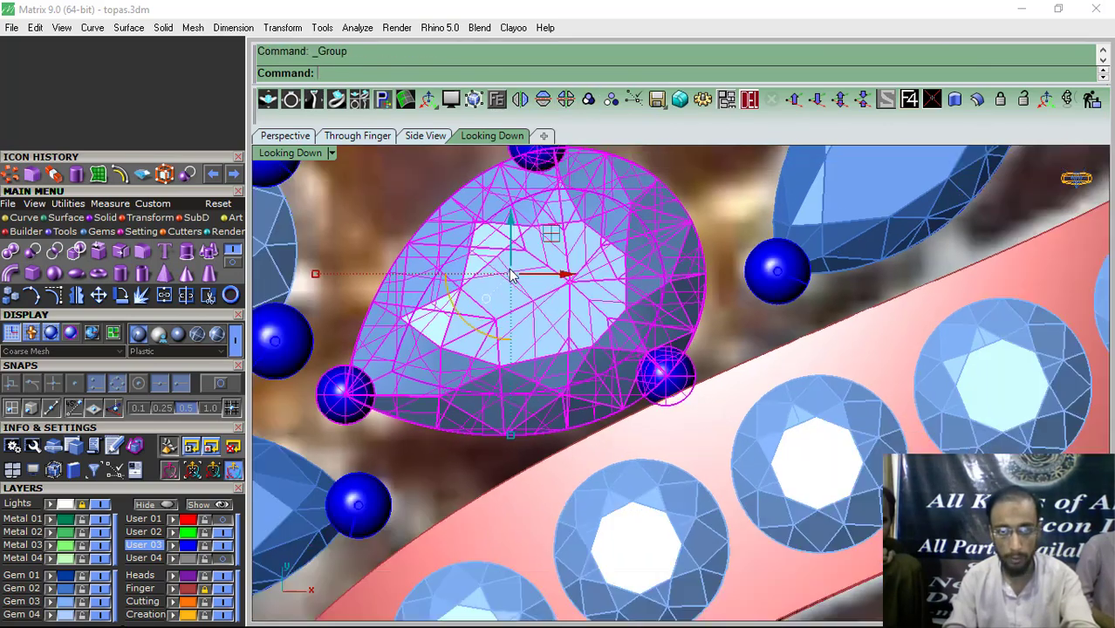
# Step: Rotate the grouped pear setting beside the red band slightly clockwise about a point inside its gem to match the photo
pyautogui.press('Escape')
pyautogui.click(472, 328)
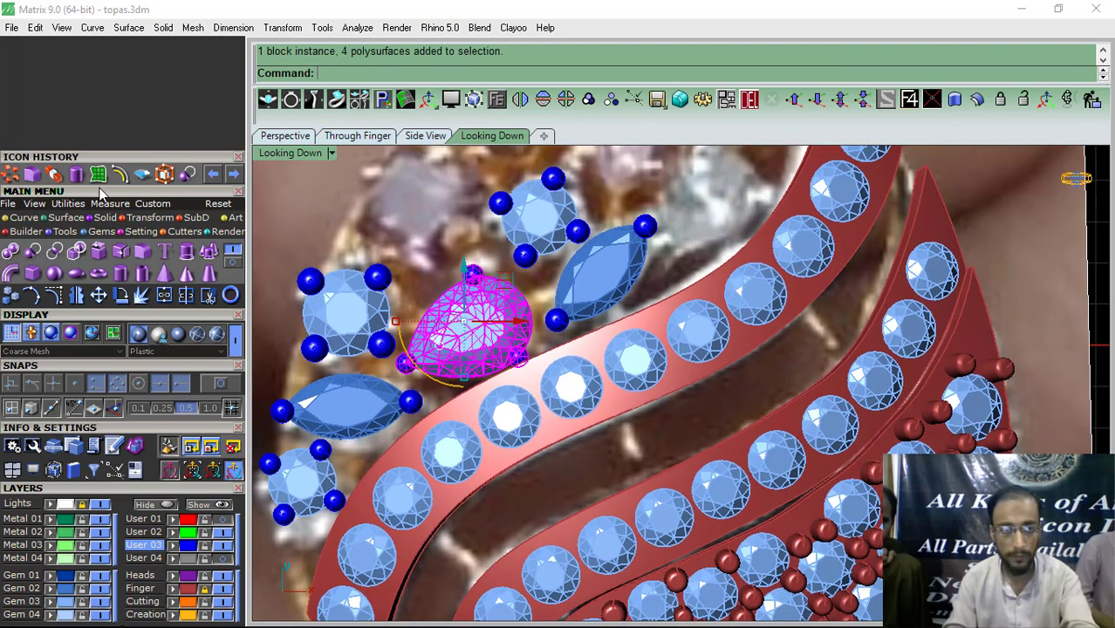
pyautogui.click(121, 295)
pyautogui.scroll(2, 521, 298)
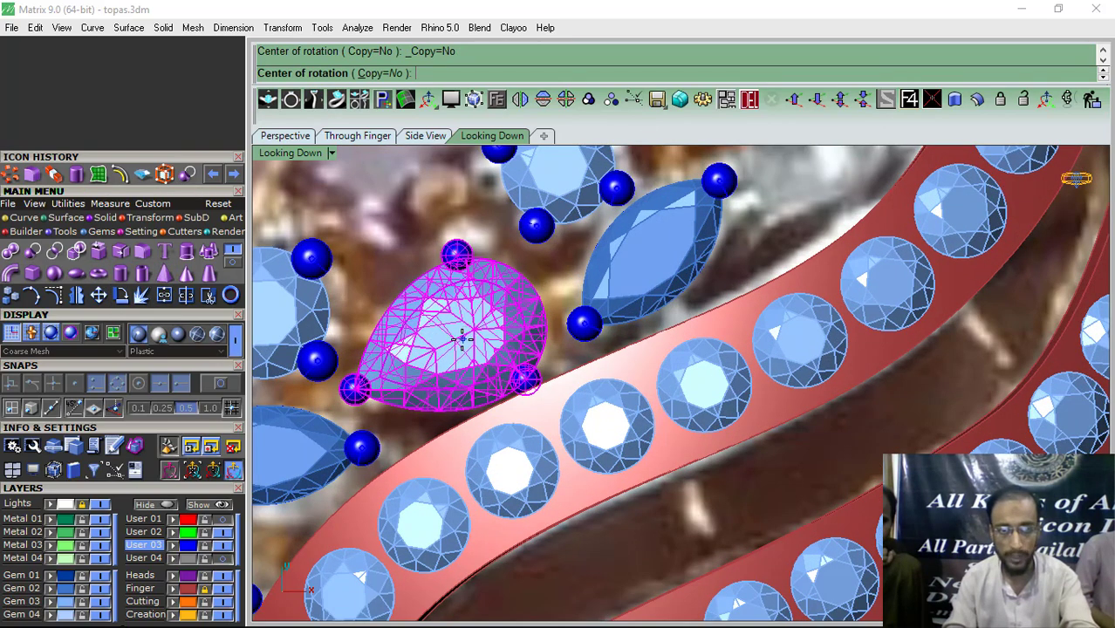
pyautogui.click(463, 338)
pyautogui.click(571, 298)
pyautogui.click(569, 288)
pyautogui.scroll(-5, 523, 322)
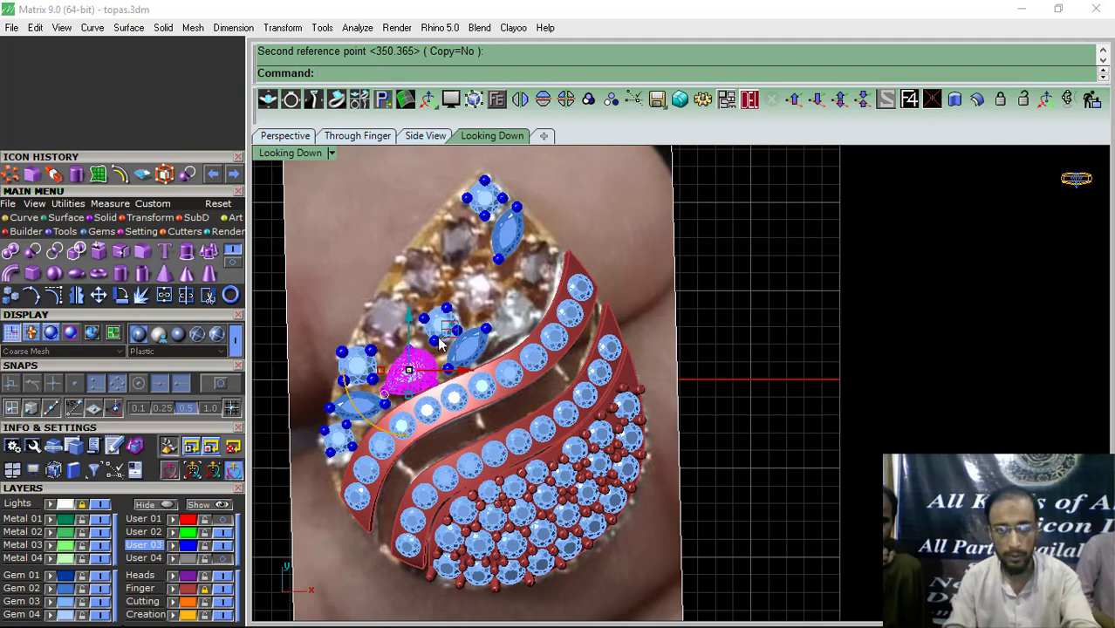
pyautogui.moveTo(440, 345); pyautogui.dragTo(464, 339, button='right')
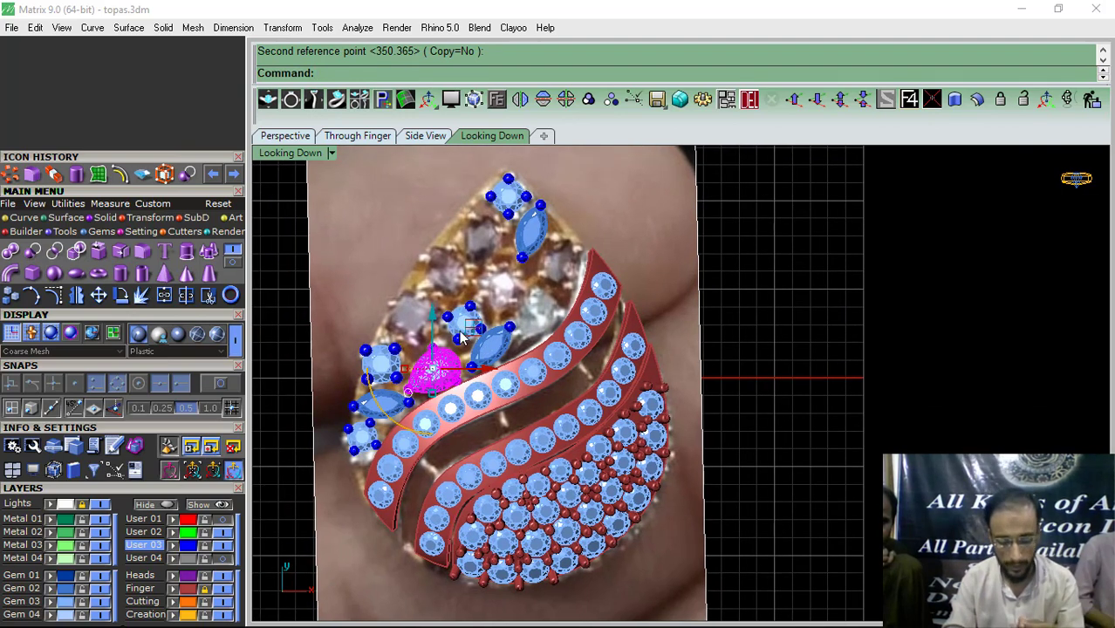
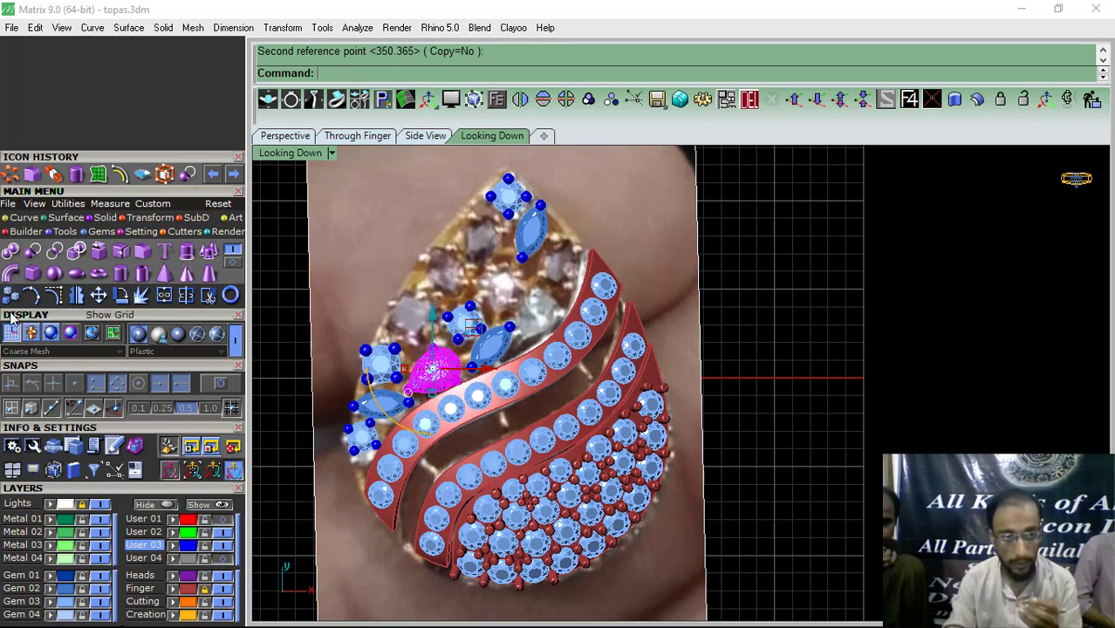
# Step: Copy the pear setting up along the red band to the clear stone in the photo, past the marquise
pyautogui.click(11, 295)
pyautogui.click(466, 368)
pyautogui.scroll(6, 567, 313)
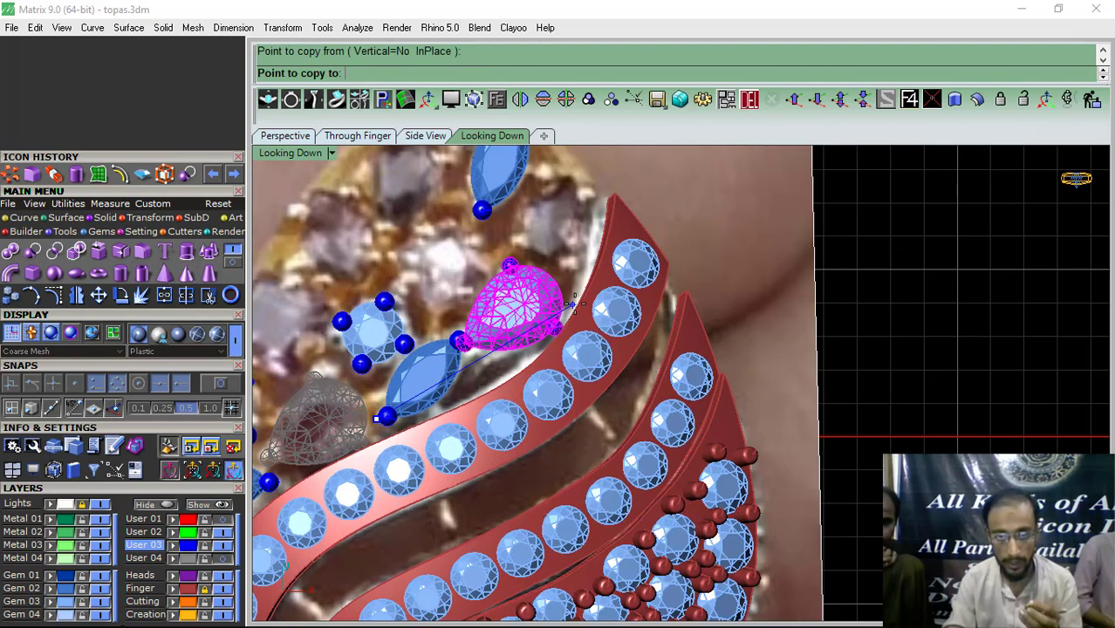
pyautogui.click(577, 303)
pyautogui.rightClick(576, 303)
# Step: Rotate the copied pear setting slightly counterclockwise to follow the band's curve and nudge it into its place
pyautogui.click(490, 321)
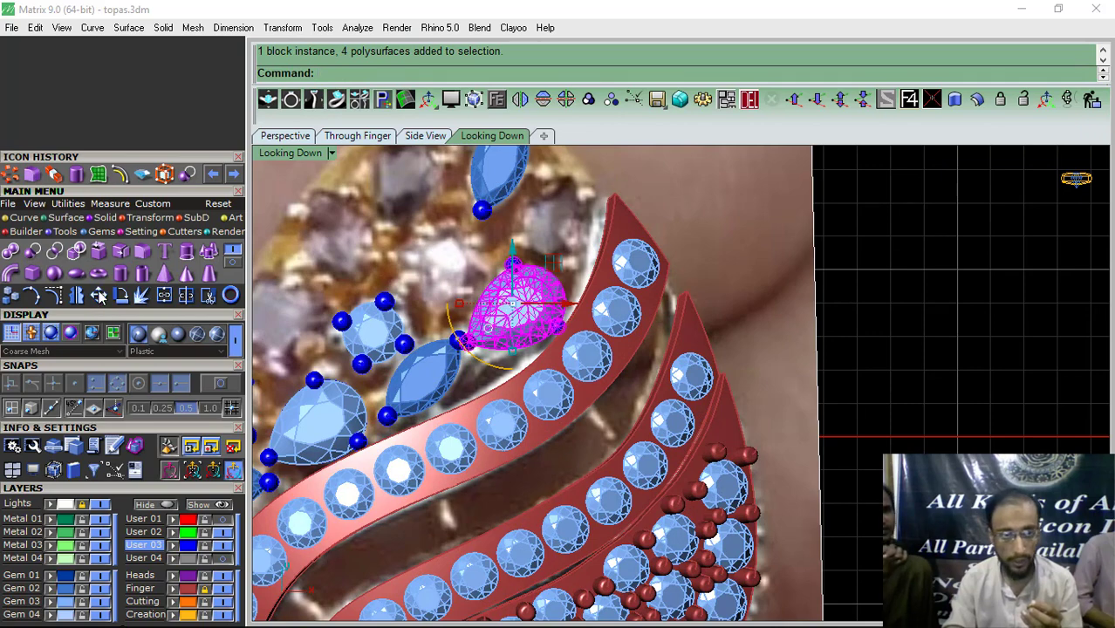
pyautogui.click(121, 295)
pyautogui.click(512, 319)
pyautogui.click(523, 315)
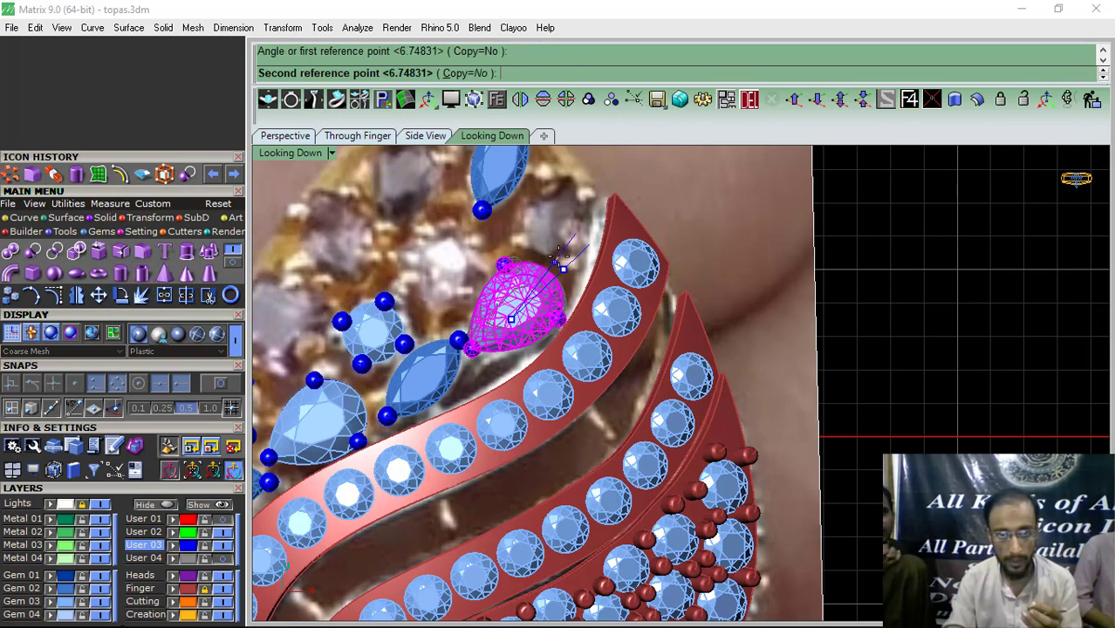
pyautogui.click(559, 280)
pyautogui.scroll(2, 546, 299)
pyautogui.moveTo(543, 280); pyautogui.dragTo(547, 292)
# Step: Rotate the marquise setting between the two pear settings slightly clockwise and nudge it to sit evenly between them
pyautogui.moveTo(376, 426); pyautogui.dragTo(421, 371, button='right')
pyautogui.click(421, 371)
pyautogui.rightClick(413, 371)
pyautogui.click(382, 376)
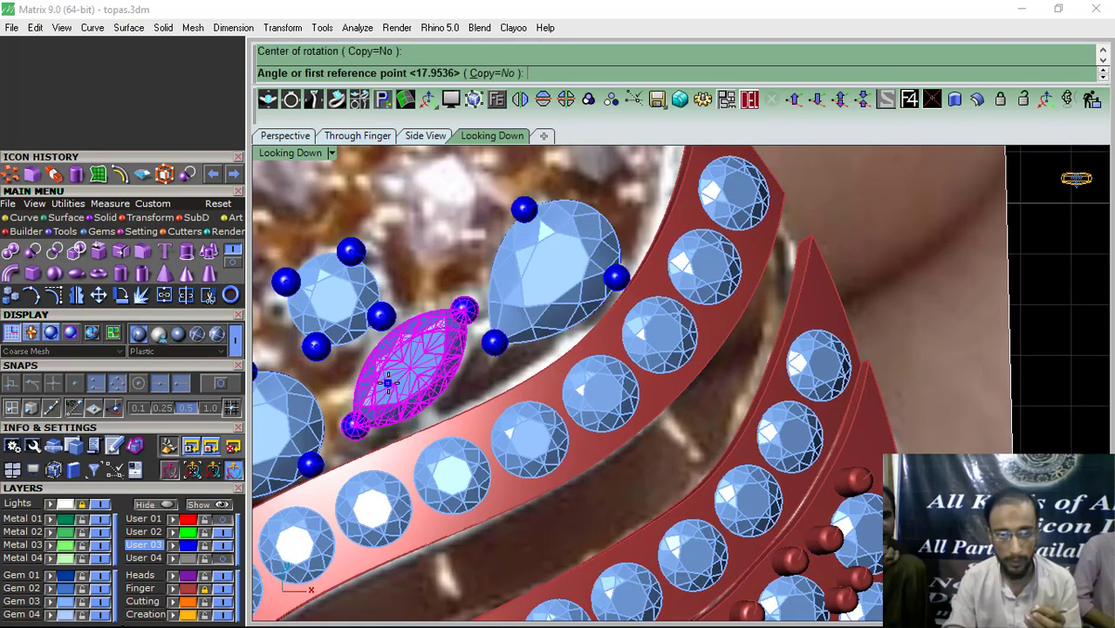
pyautogui.click(468, 266)
pyautogui.click(478, 273)
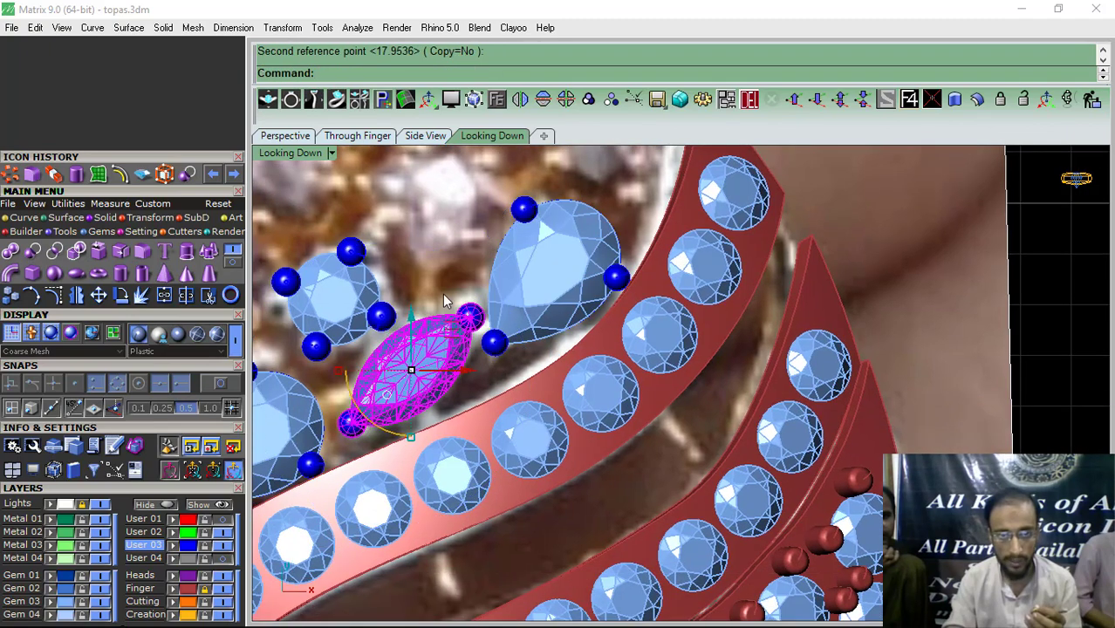
pyautogui.scroll(2, 449, 317)
pyautogui.moveTo(448, 338); pyautogui.dragTo(443, 343)
pyautogui.click(486, 390)
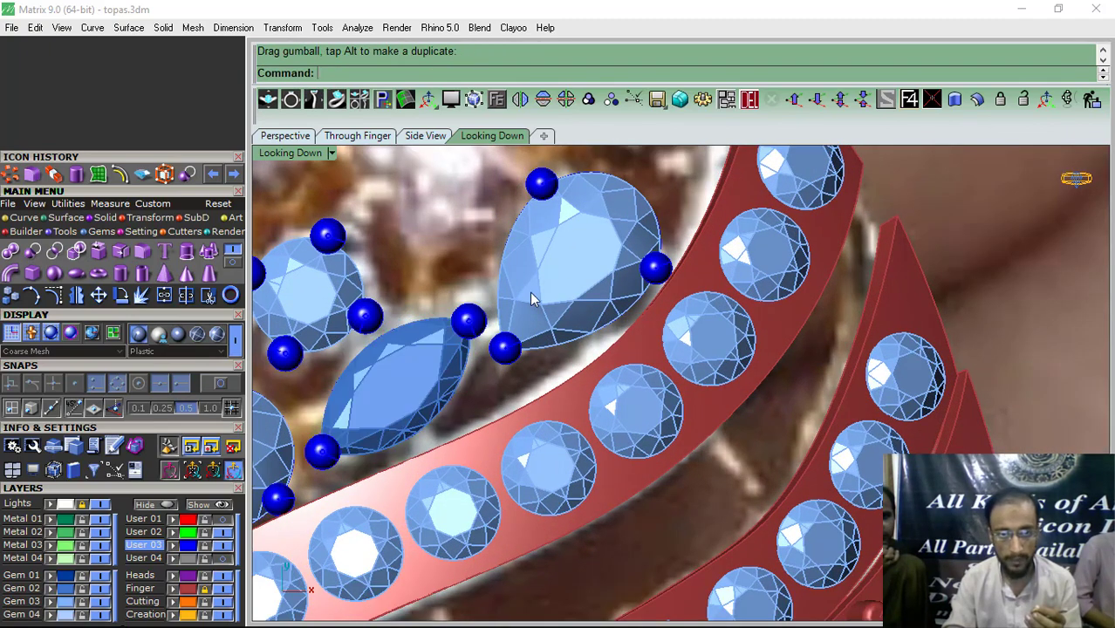
# Step: Nudge and slightly rotate the round four-prong setting above the marquise to match the photo, and save the file
pyautogui.scroll(-3, 534, 298)
pyautogui.scroll(4, 493, 310)
pyautogui.click(493, 310)
pyautogui.moveTo(477, 283); pyautogui.dragTo(482, 279)
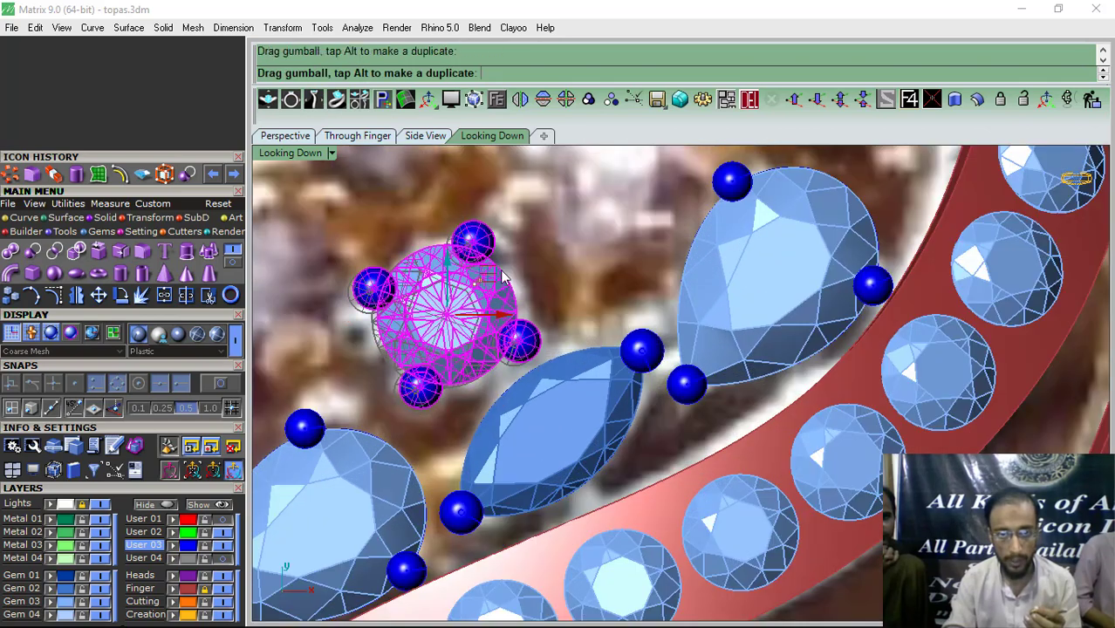
pyautogui.rightClick(459, 296)
pyautogui.click(447, 314)
pyautogui.click(550, 255)
pyautogui.click(553, 255)
pyautogui.scroll(-4, 563, 288)
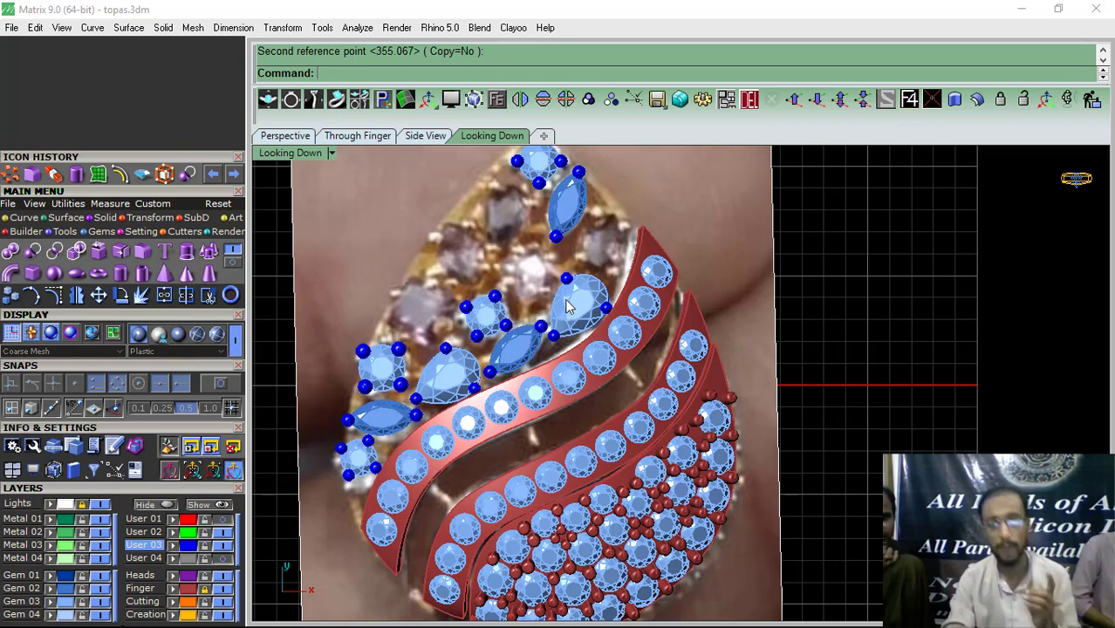
pyautogui.click(657, 101)
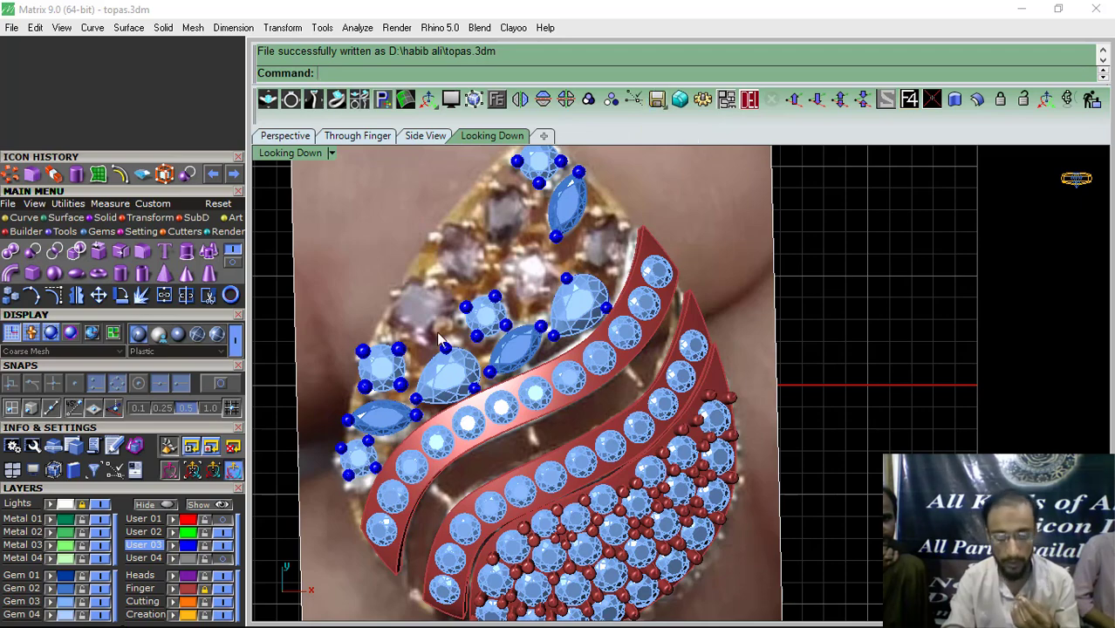
# Step: Copy the upper pear setting to the space below the ring's apex, between the apex round and the grey border
pyautogui.scroll(-5, 436, 331)
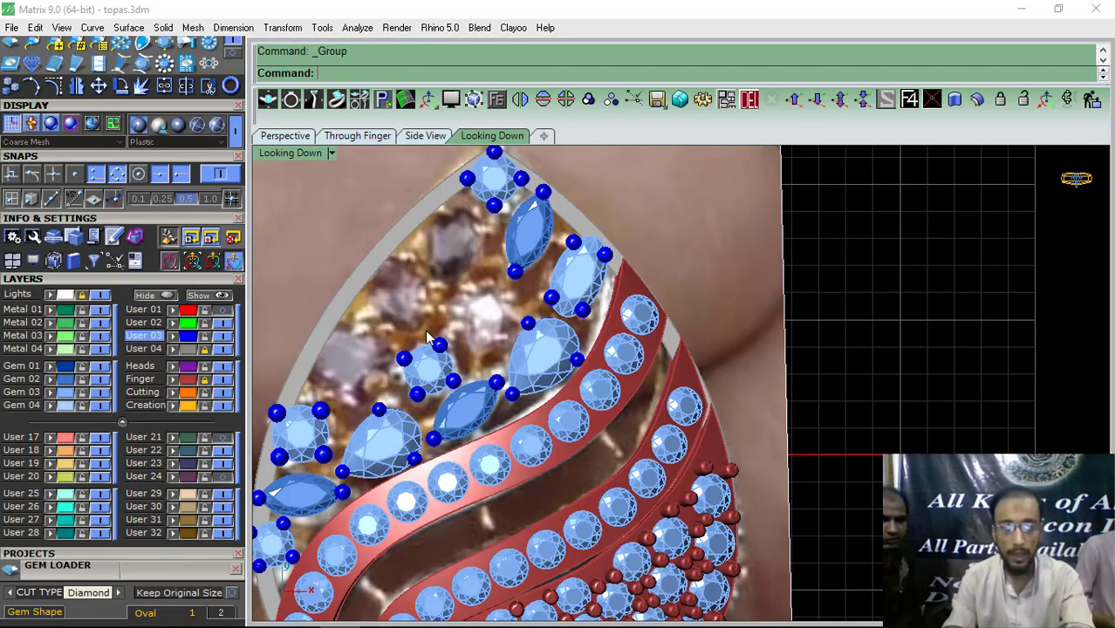
pyautogui.moveTo(416, 355); pyautogui.dragTo(474, 362, button='right')
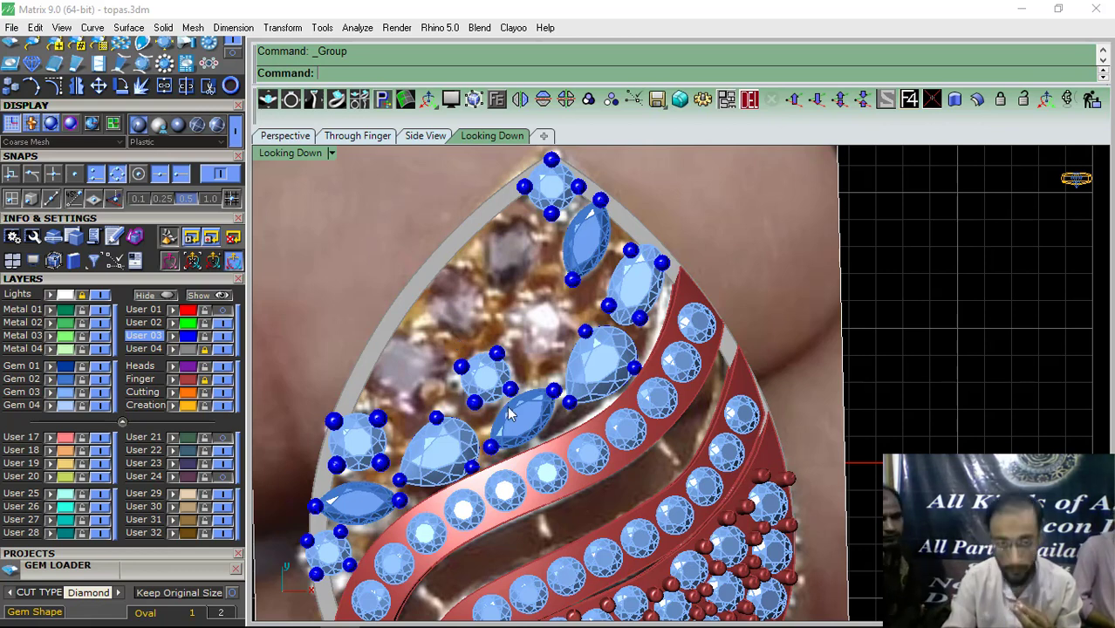
pyautogui.click(598, 381)
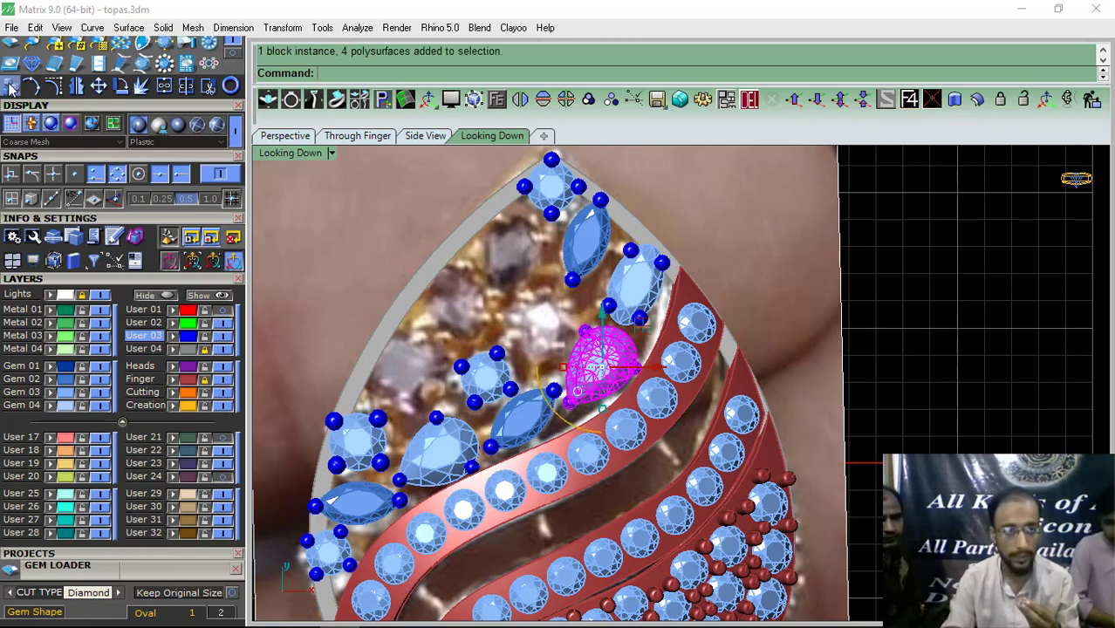
pyautogui.click(10, 87)
pyautogui.click(597, 367)
pyautogui.scroll(2, 506, 253)
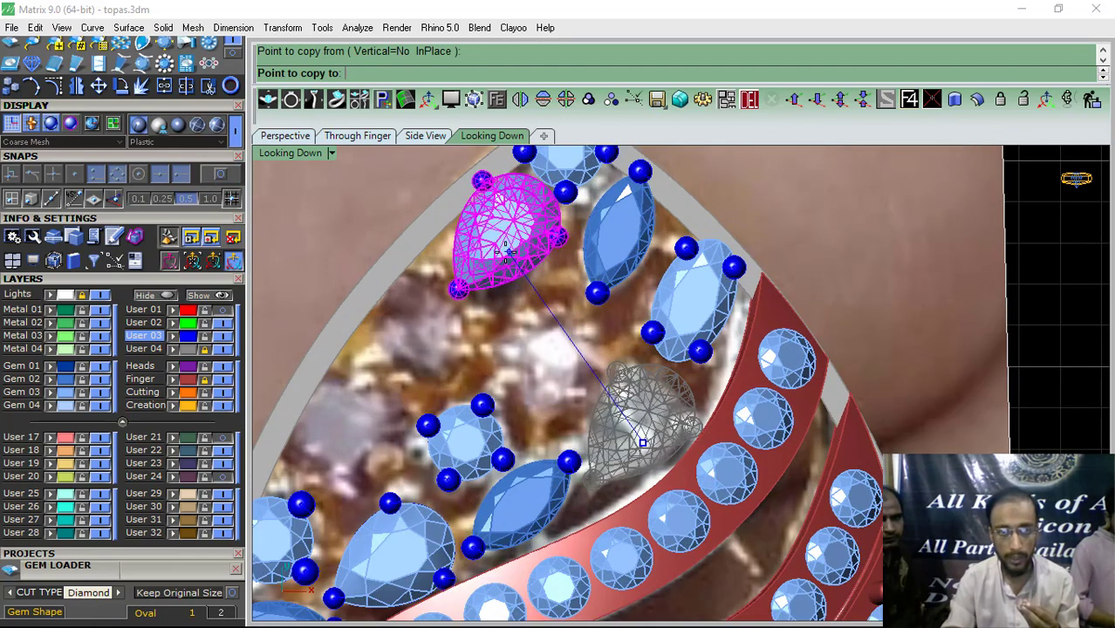
pyautogui.click(502, 260)
pyautogui.rightClick(503, 260)
pyautogui.click(506, 258)
# Step: Rotate the new pear setting near the apex counterclockwise so its pointed end aims down into the open area
pyautogui.moveTo(507, 257); pyautogui.dragTo(496, 315, button='right')
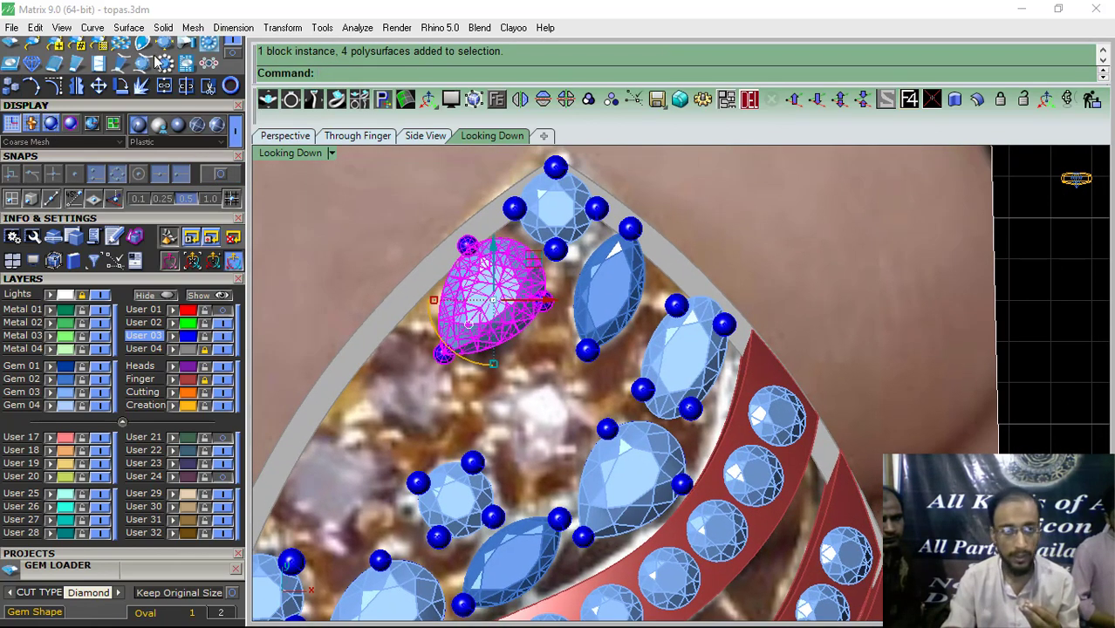
pyautogui.click(121, 85)
pyautogui.click(494, 303)
pyautogui.click(545, 216)
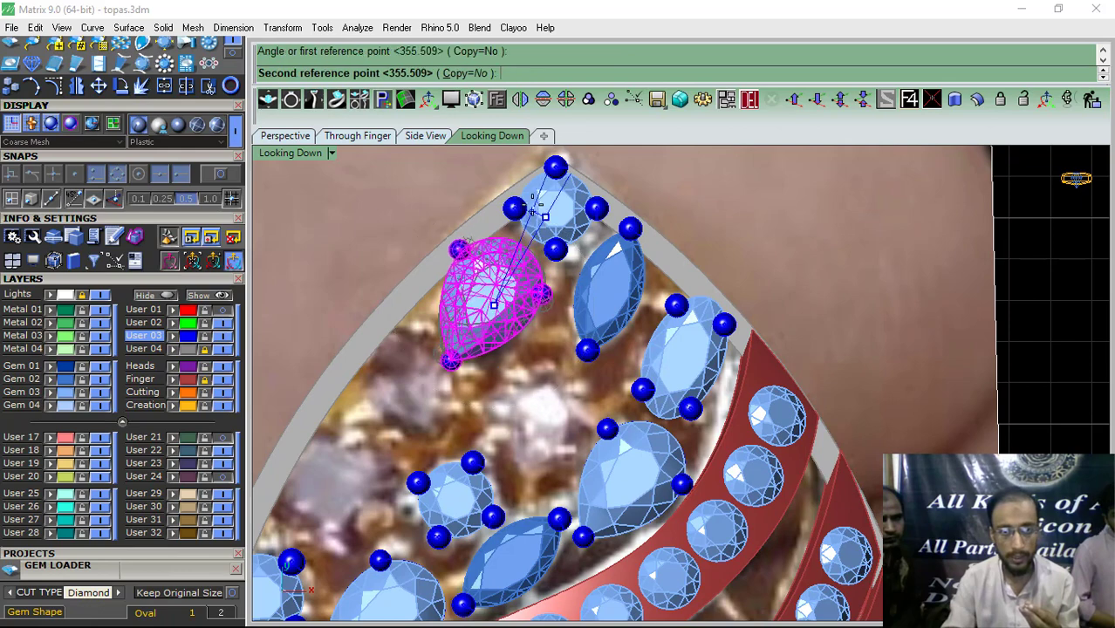
pyautogui.click(500, 209)
pyautogui.moveTo(428, 252); pyautogui.dragTo(468, 350, button='right')
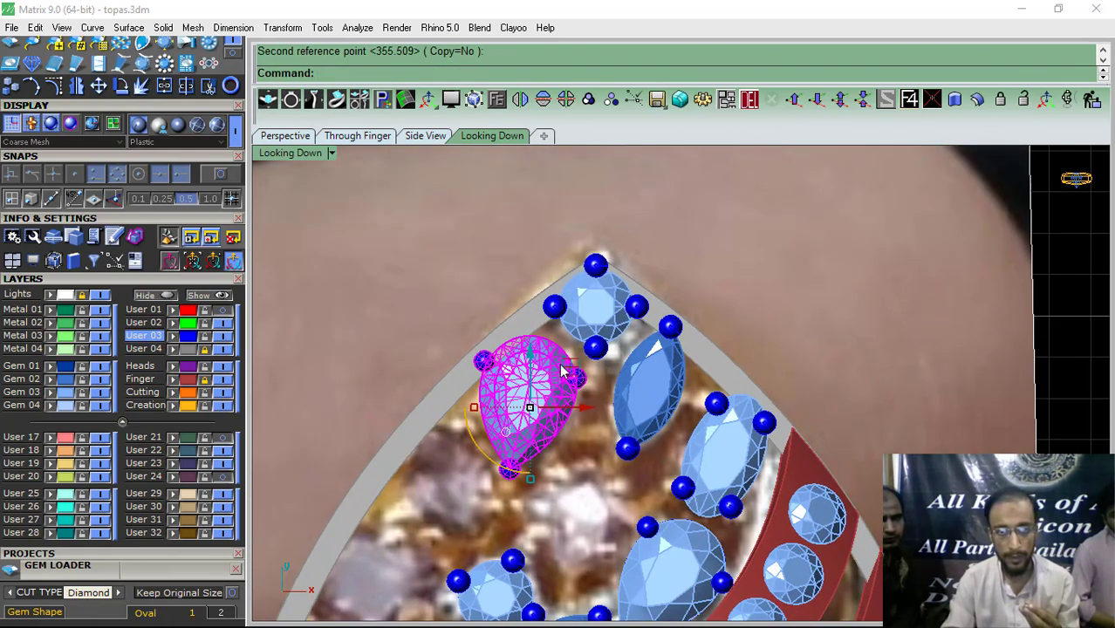
# Step: Move the pear setting closer to the apex round stone and fine-tune its rotation so it fits along the grey border
pyautogui.moveTo(569, 366)
pyautogui.mouseDown()
pyautogui.moveTo(443, 300)
pyautogui.moveTo(587, 369)
pyautogui.mouseUp()
pyautogui.rightClick(586, 367)
pyautogui.click(545, 329)
pyautogui.click(505, 507)
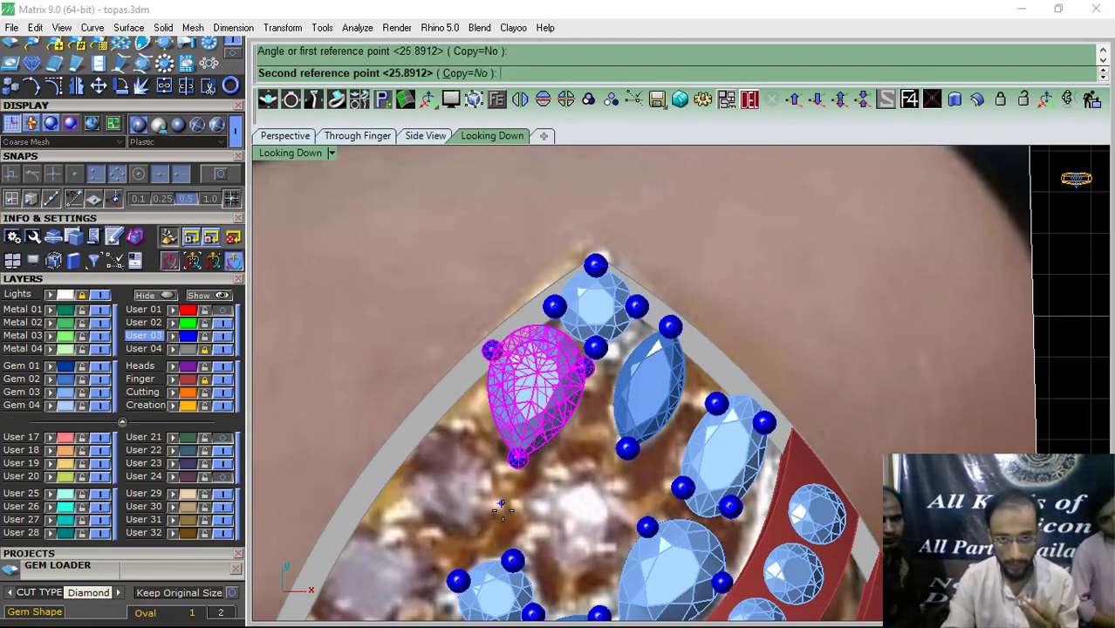
pyautogui.click(499, 578)
pyautogui.scroll(6, 550, 390)
pyautogui.rightClick(519, 489)
pyautogui.click(507, 521)
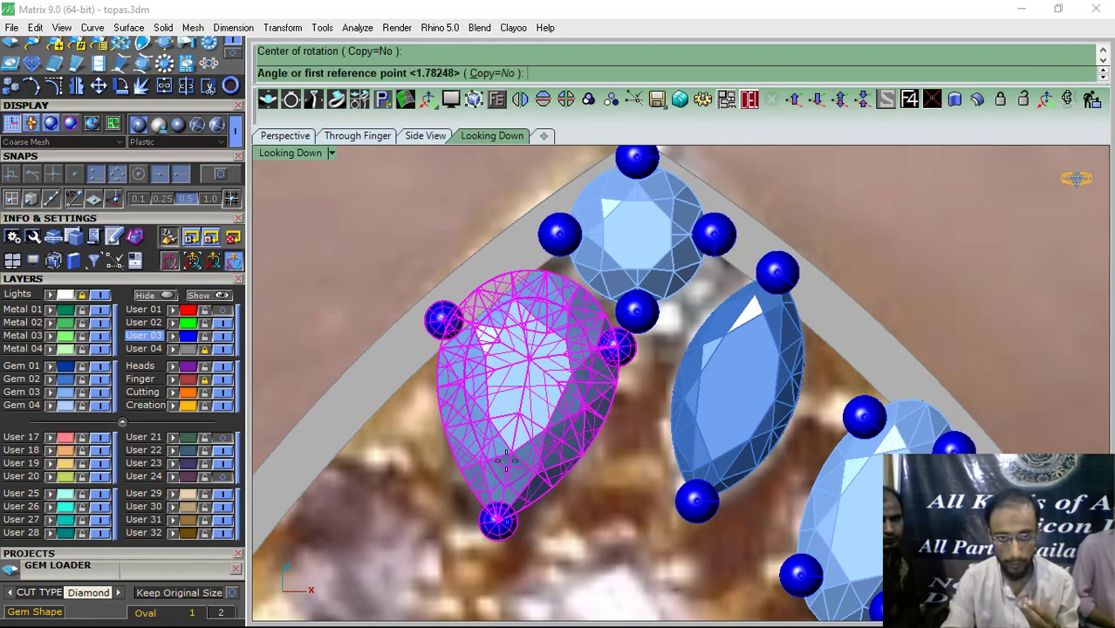
pyautogui.click(550, 306)
pyautogui.click(538, 297)
# Step: Adjust the height of the pear setting near the apex in the Perspective view, and return to the Looking Down view
pyautogui.click(288, 137)
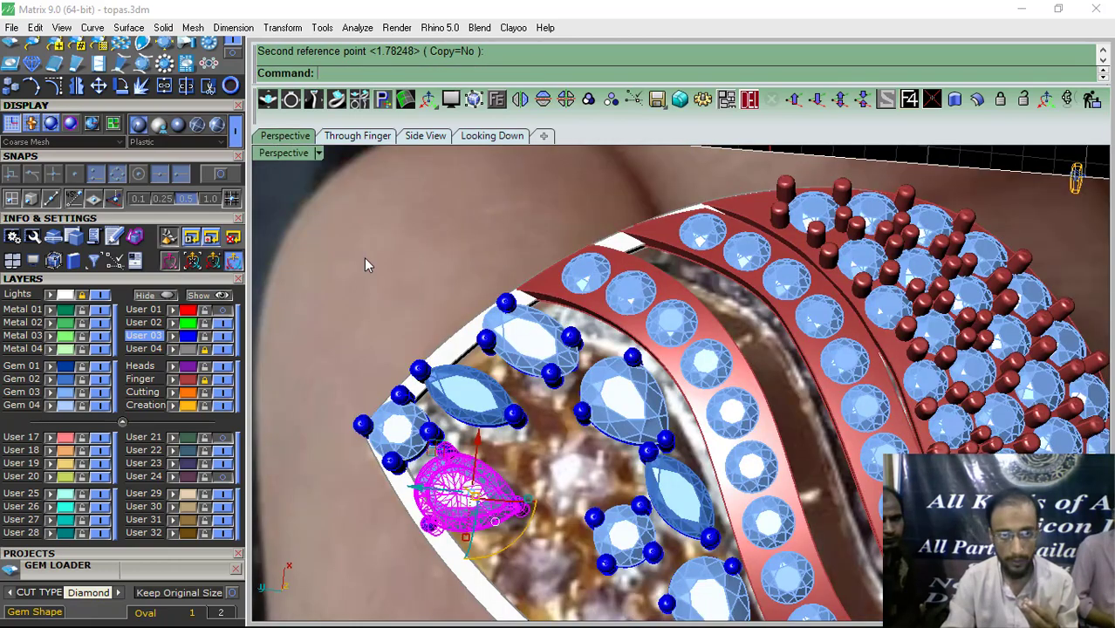
pyautogui.moveTo(435, 526); pyautogui.dragTo(465, 419, button='right')
pyautogui.moveTo(477, 390); pyautogui.dragTo(477, 345)
pyautogui.click(488, 135)
pyautogui.click(345, 197)
pyautogui.scroll(-7, 497, 284)
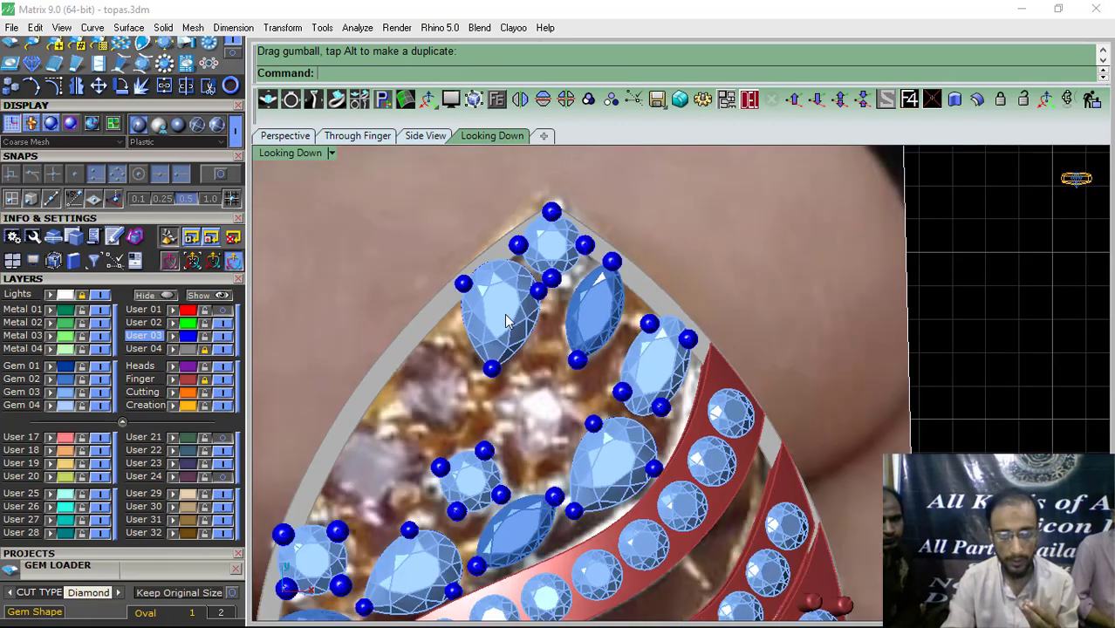
pyautogui.moveTo(506, 312)
pyautogui.mouseDown(button='right')
pyautogui.moveTo(504, 359)
pyautogui.moveTo(510, 326)
pyautogui.mouseUp(button='right')
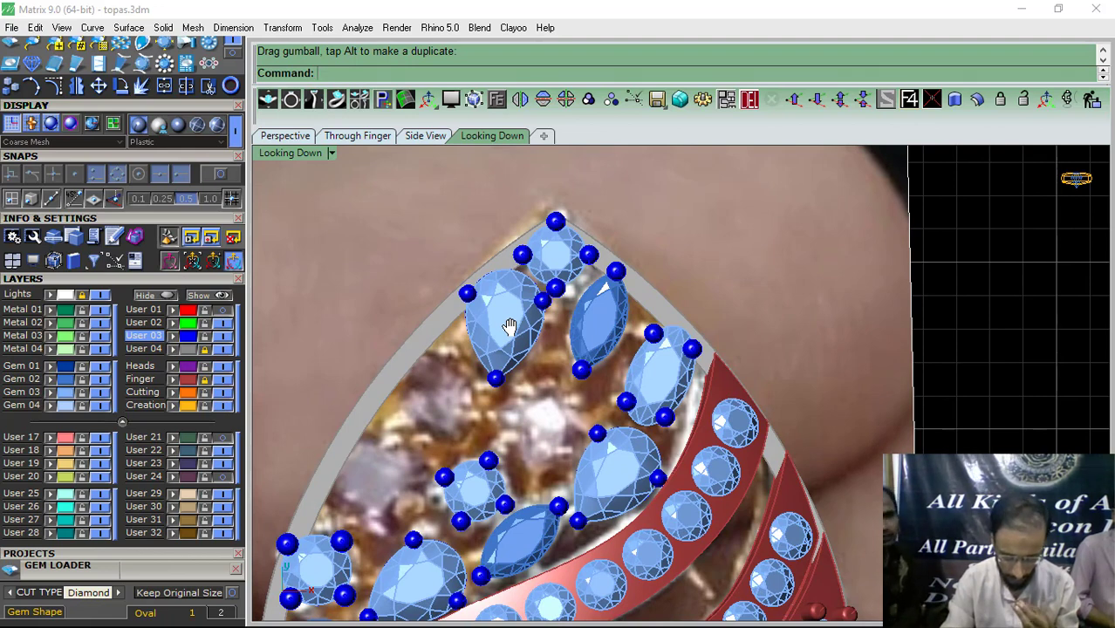
pyautogui.moveTo(510, 327); pyautogui.dragTo(513, 330, button='right')
# Step: Copy the oval setting across to the opposite grey border below the pear and rotate it to tilt the other way
pyautogui.click(679, 388)
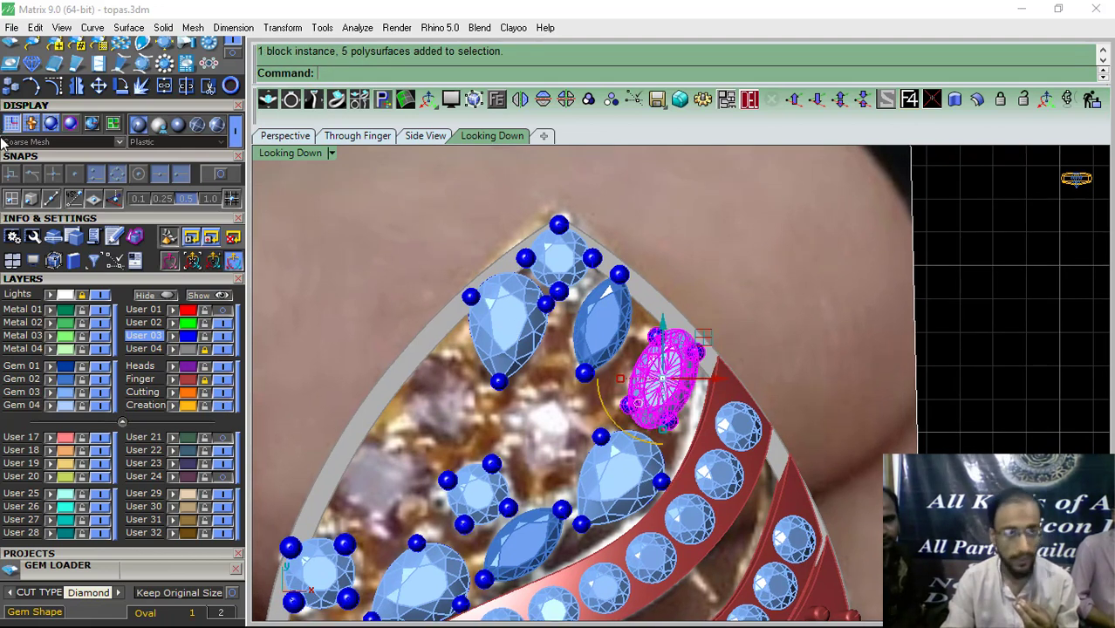
pyautogui.click(7, 91)
pyautogui.click(677, 381)
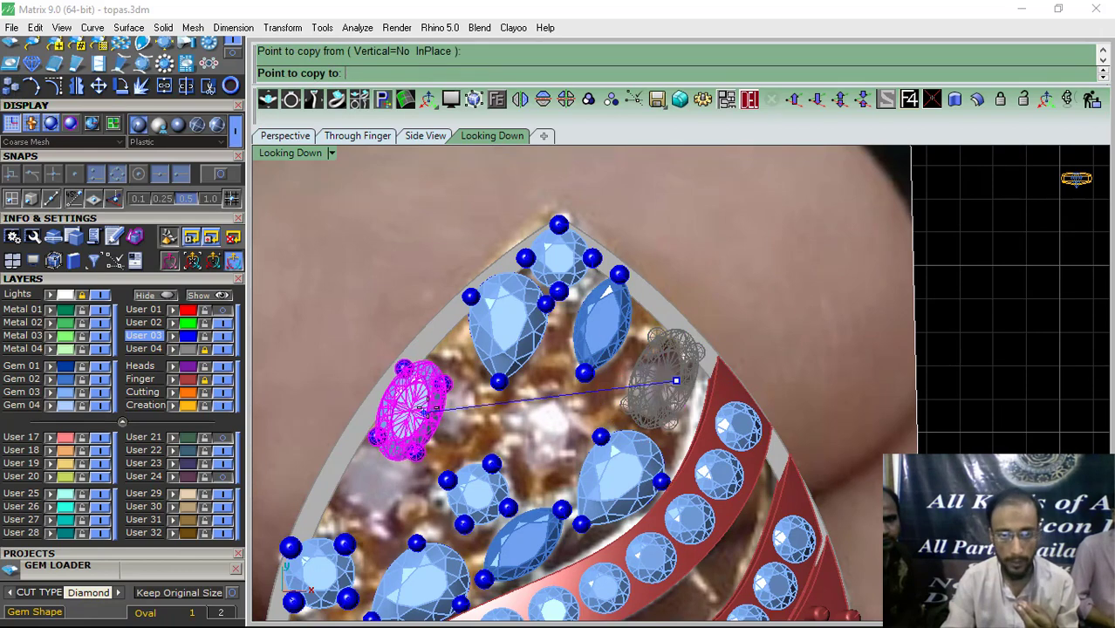
pyautogui.click(428, 369)
pyautogui.press('Return')
pyautogui.scroll(3, 427, 428)
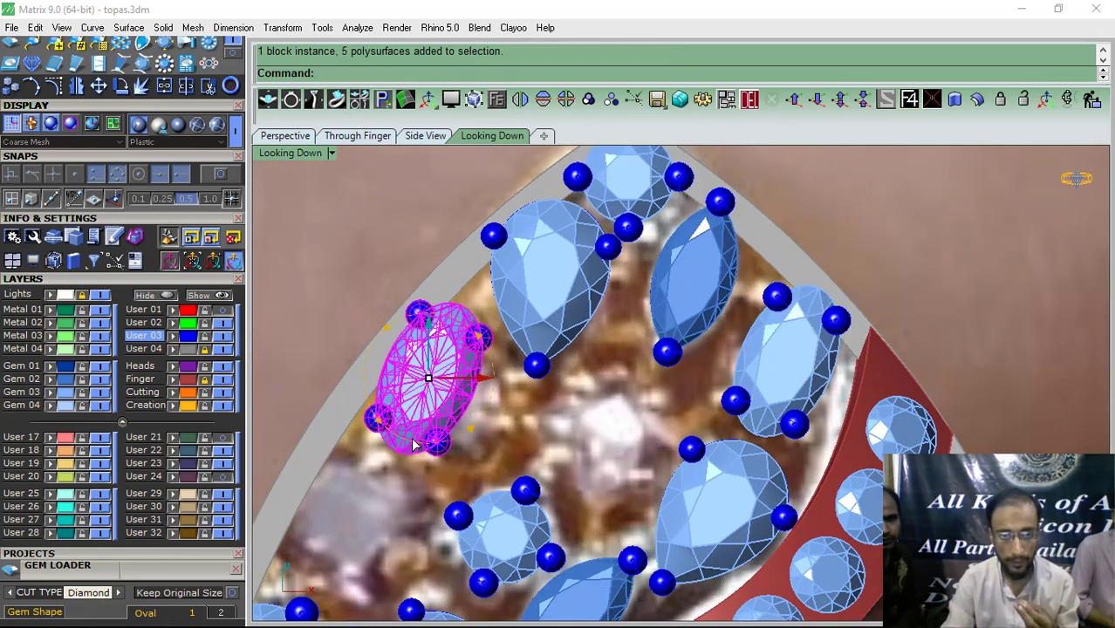
pyautogui.moveTo(416, 445); pyautogui.dragTo(486, 352)
pyautogui.click(331, 285)
# Step: Scale the copied oval setting up slightly and uniformly to fill the space beside the grey border
pyautogui.click(441, 414)
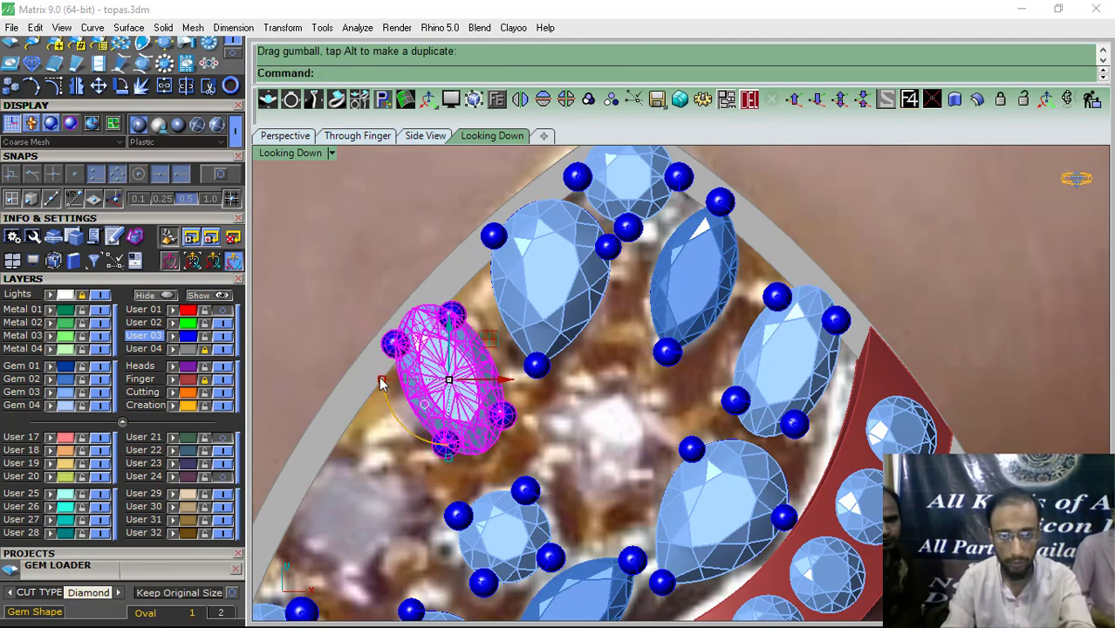
pyautogui.keyDown('ctrl'); pyautogui.click(379, 379); pyautogui.keyUp('ctrl')
pyautogui.click(387, 460)
pyautogui.click(456, 419)
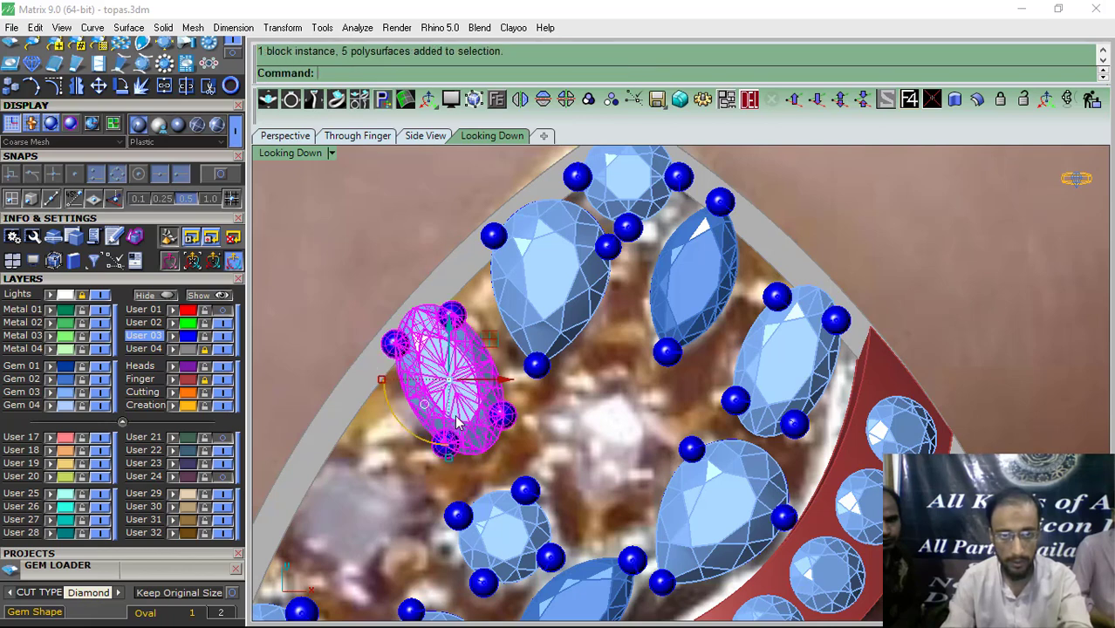
pyautogui.keyDown('shift'); pyautogui.moveTo(382, 381); pyautogui.dragTo(376, 381); pyautogui.keyUp('shift')
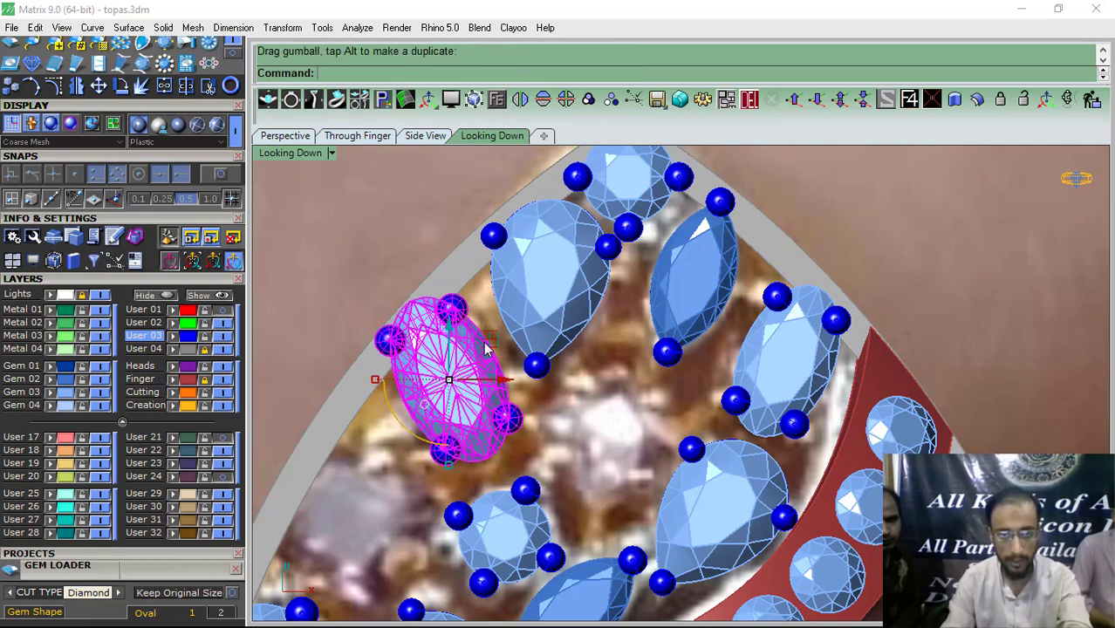
# Step: Nudge the enlarged oval setting toward the pear and rotate it slightly clockwise about its gem's center
pyautogui.moveTo(485, 342); pyautogui.dragTo(486, 338)
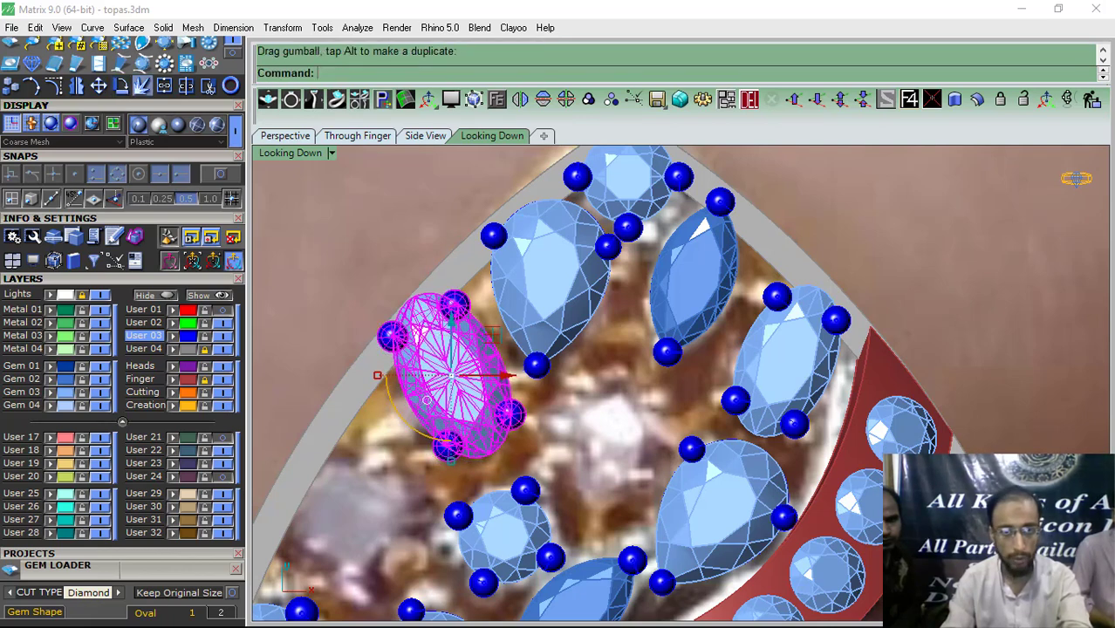
pyautogui.click(142, 86)
pyautogui.click(461, 379)
pyautogui.click(355, 247)
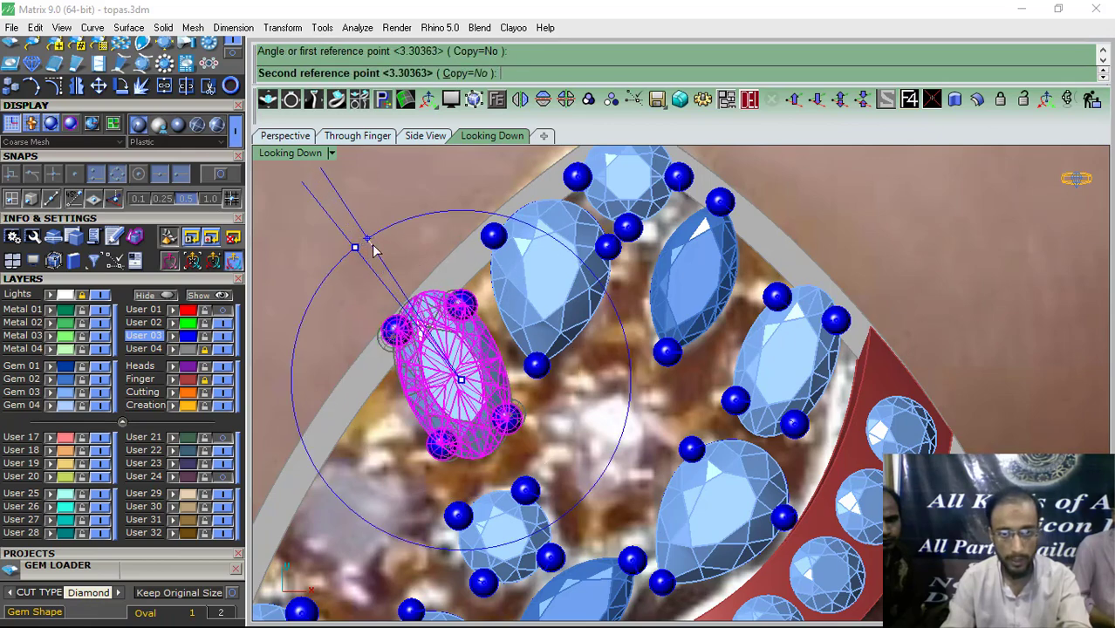
pyautogui.press('Escape')
# Step: Nudge the pear setting near the apex slightly toward the neighbouring oval setting
pyautogui.click(555, 286)
pyautogui.moveTo(593, 253); pyautogui.dragTo(599, 288)
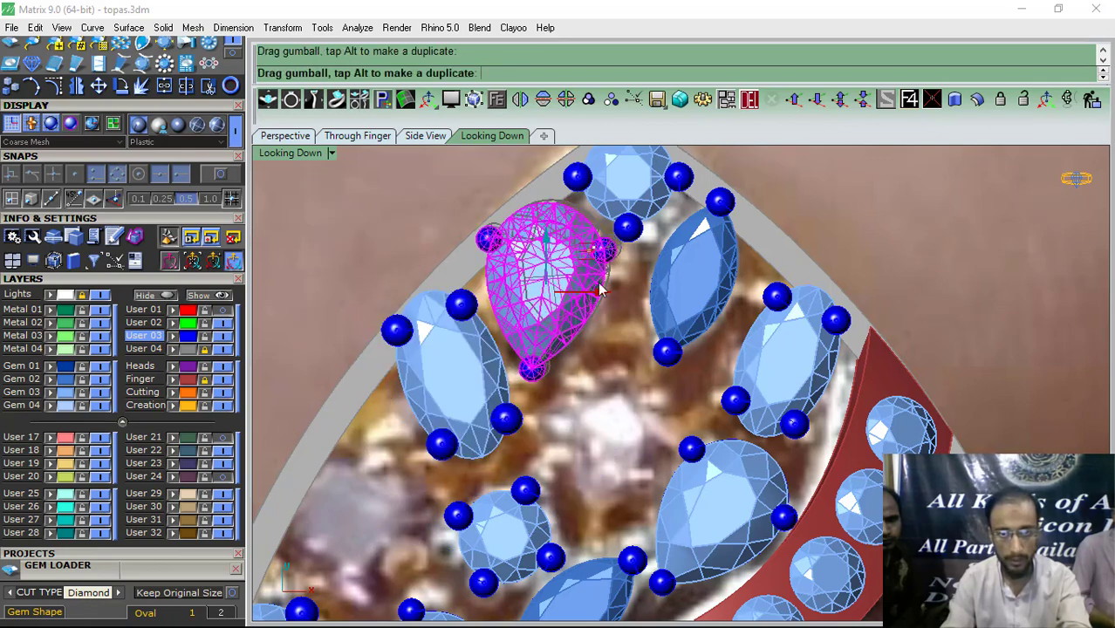
pyautogui.click(610, 301)
pyautogui.moveTo(610, 301); pyautogui.dragTo(535, 405, button='right')
pyautogui.click(563, 301)
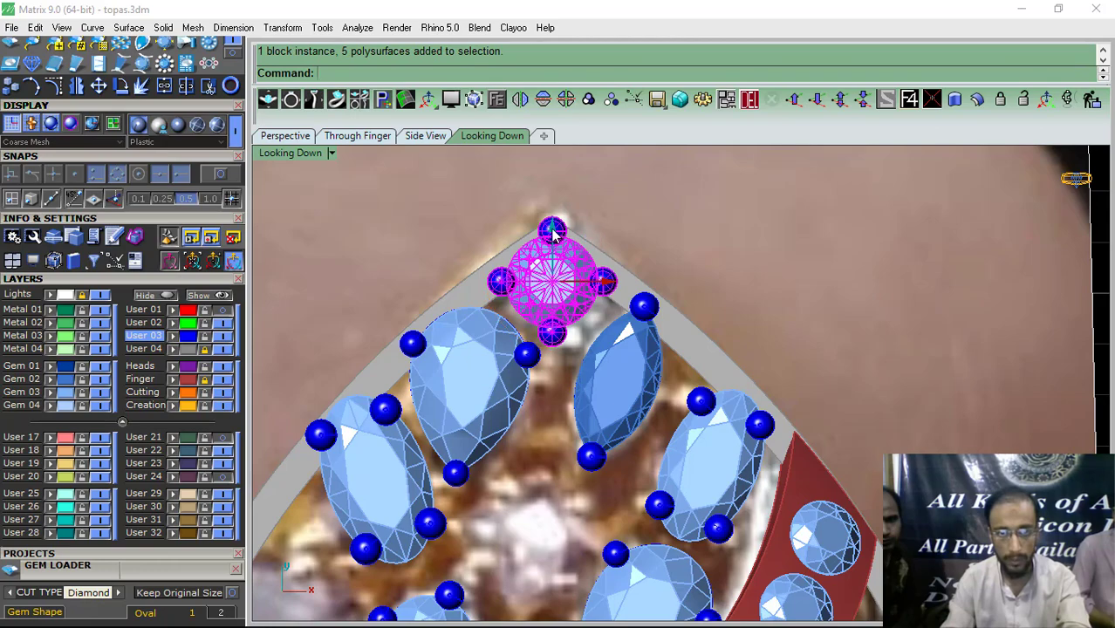
pyautogui.click(498, 230)
# Step: View the whole ring with its reference photo and save the file
pyautogui.scroll(-6, 493, 226)
pyautogui.moveTo(513, 313); pyautogui.dragTo(539, 283, button='right')
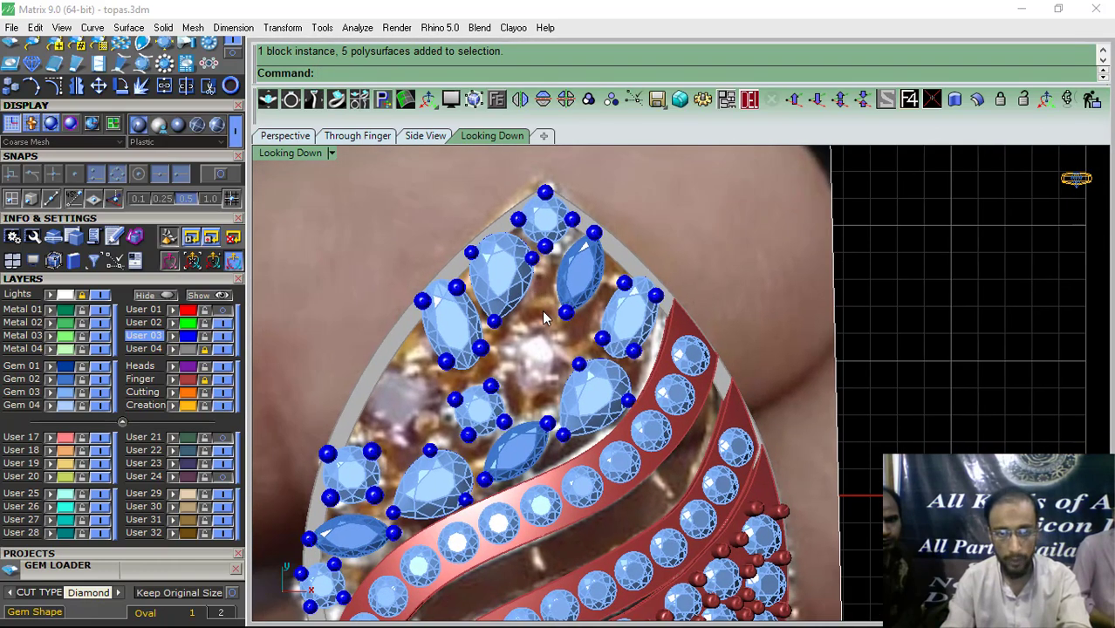
pyautogui.scroll(-6, 485, 352)
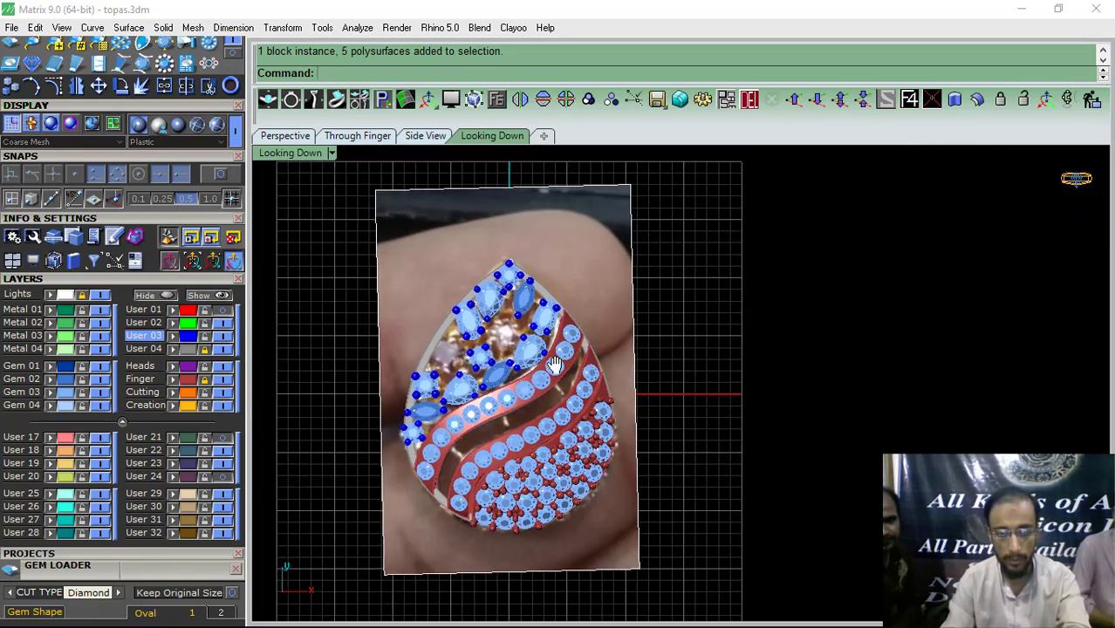
pyautogui.moveTo(555, 364); pyautogui.dragTo(574, 366, button='right')
pyautogui.click(657, 99)
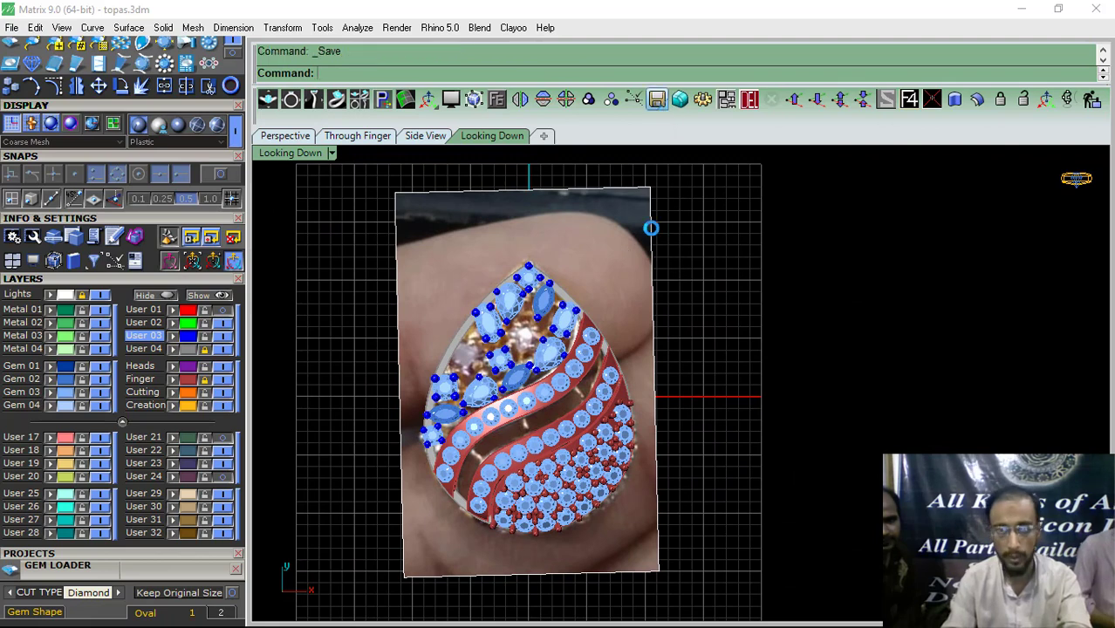
# Step: Load a 2.50 mm princess-cut diamond and move it into the open space between the pear, oval and marquise settings
pyautogui.click(83, 279)
pyautogui.click(26, 350)
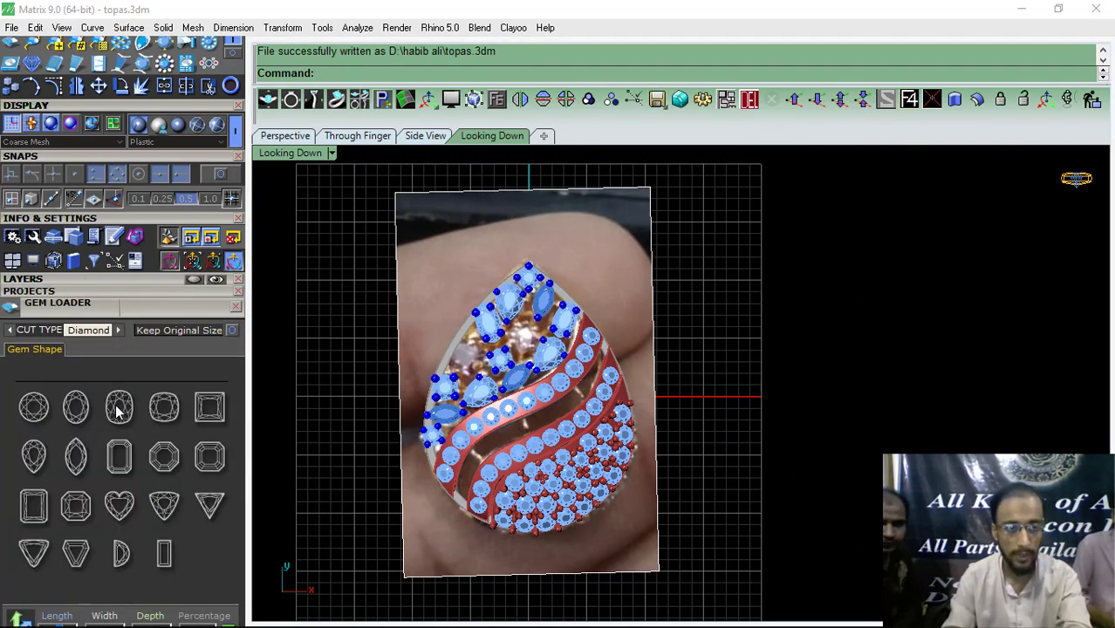
pyautogui.click(209, 407)
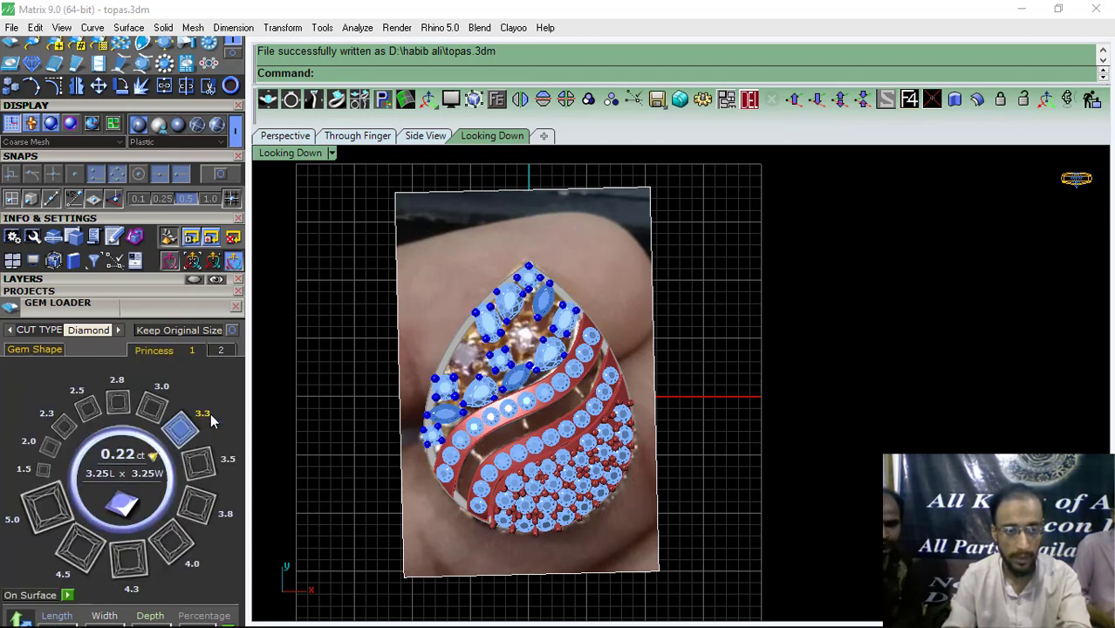
pyautogui.click(84, 407)
pyautogui.scroll(2, 510, 390)
pyautogui.scroll(1, 510, 397)
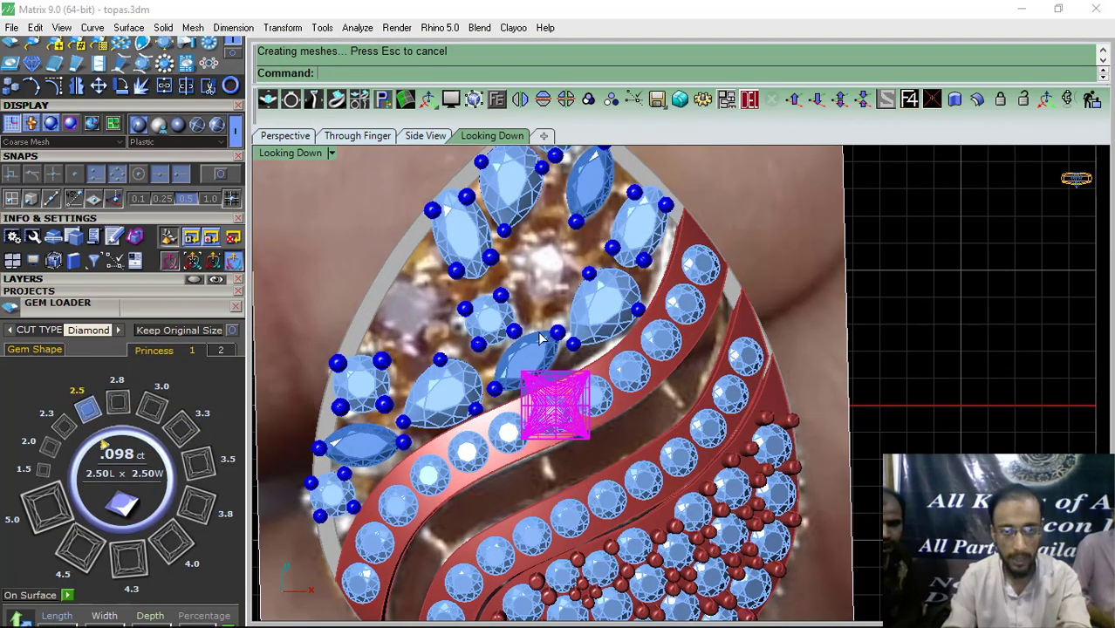
pyautogui.moveTo(573, 393); pyautogui.dragTo(567, 262)
pyautogui.scroll(1, 567, 262)
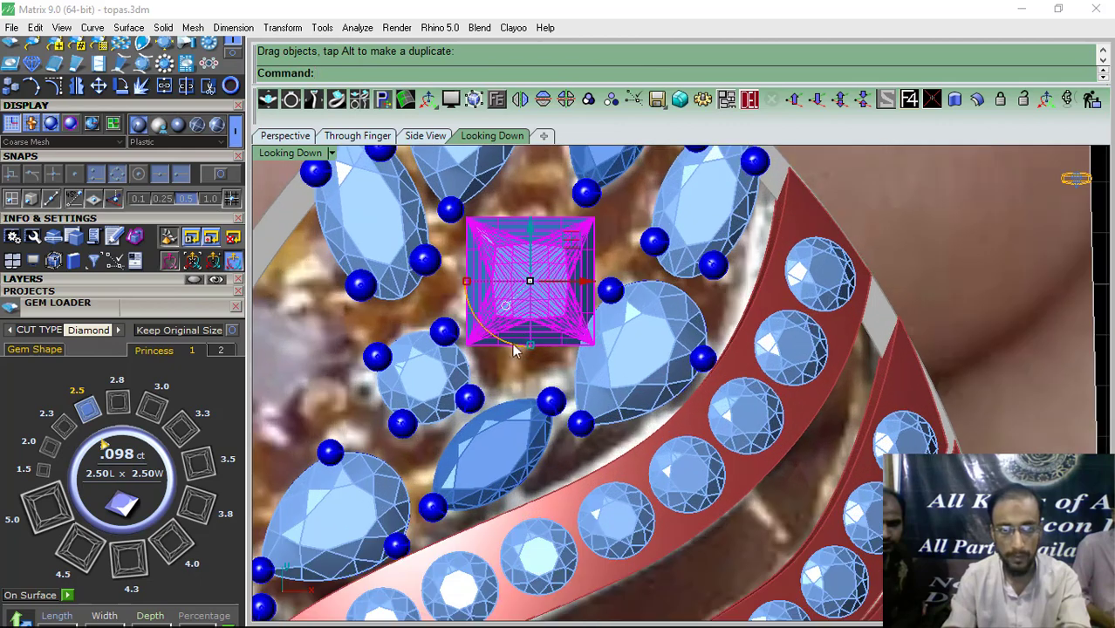
# Step: Try rotating the princess gem diagonally and enlarging it to 2.75 mm, and undo both changes
pyautogui.moveTo(515, 349); pyautogui.dragTo(535, 336)
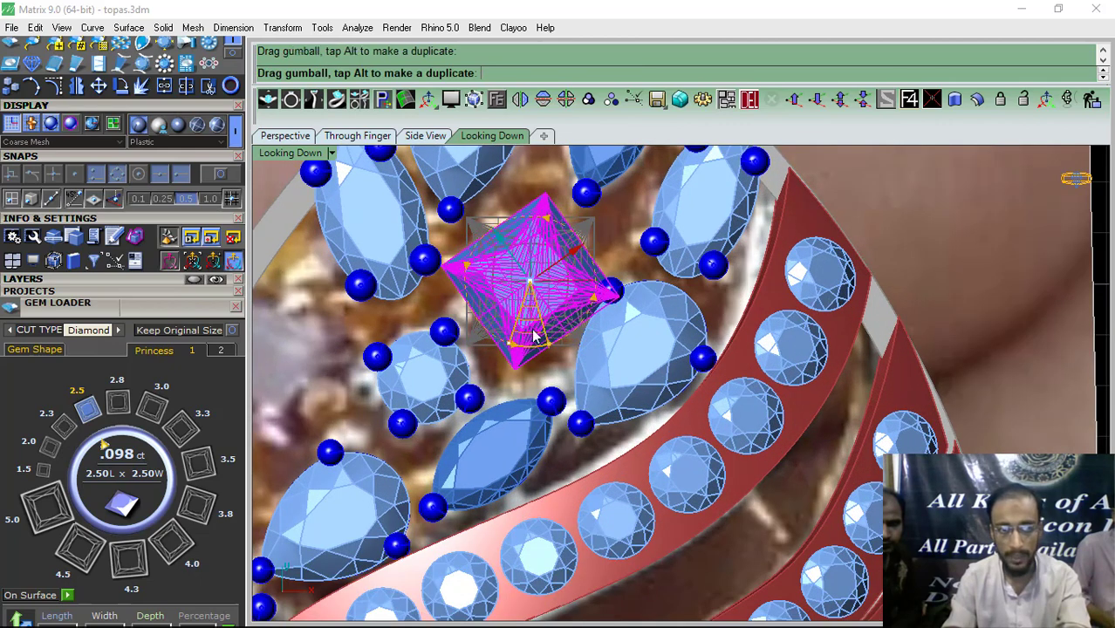
pyautogui.click(69, 425)
pyautogui.scroll(-2, 479, 359)
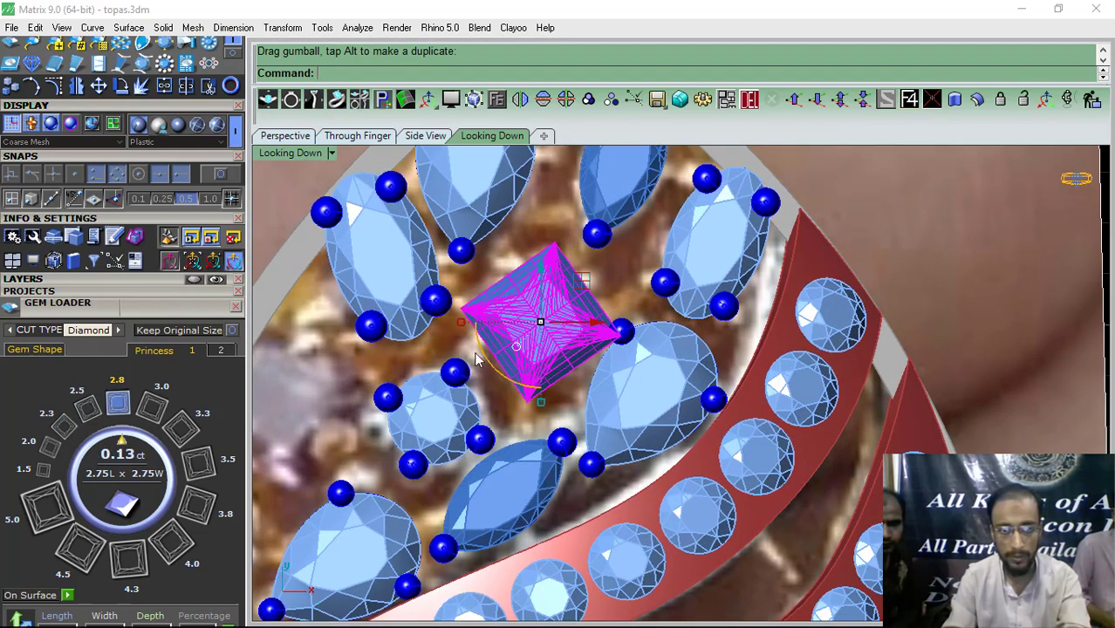
pyautogui.moveTo(628, 257); pyautogui.dragTo(454, 314)
pyautogui.hotkey('ctrl', 'z')
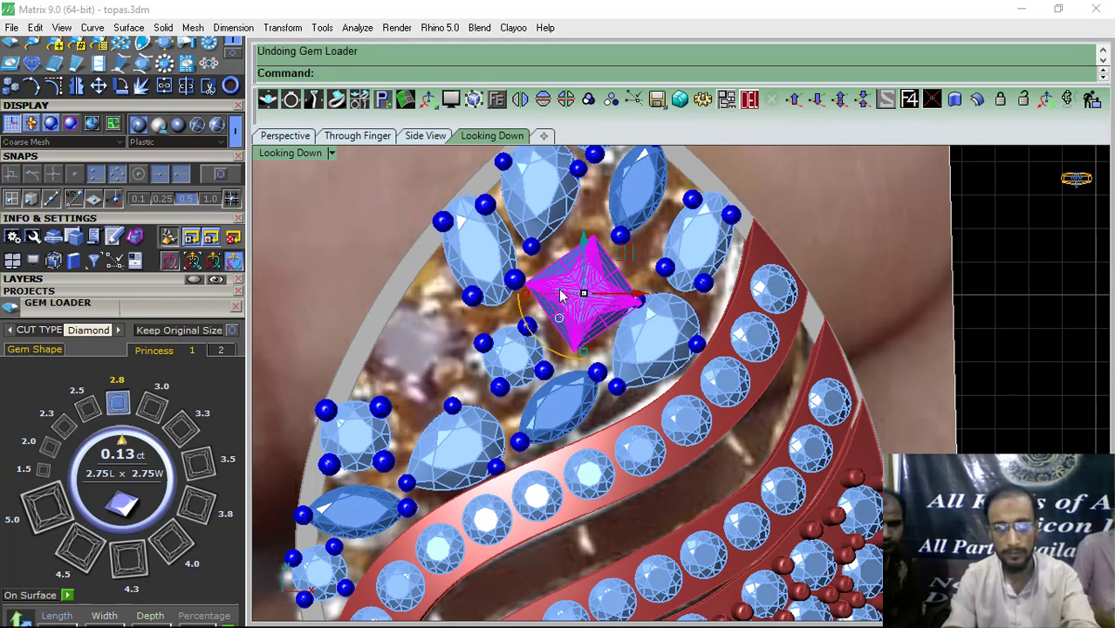
pyautogui.hotkey('ctrl', 'z')
# Step: Create a square outline curve around the princess gem with Gem Profile and close the tool
pyautogui.click(500, 99)
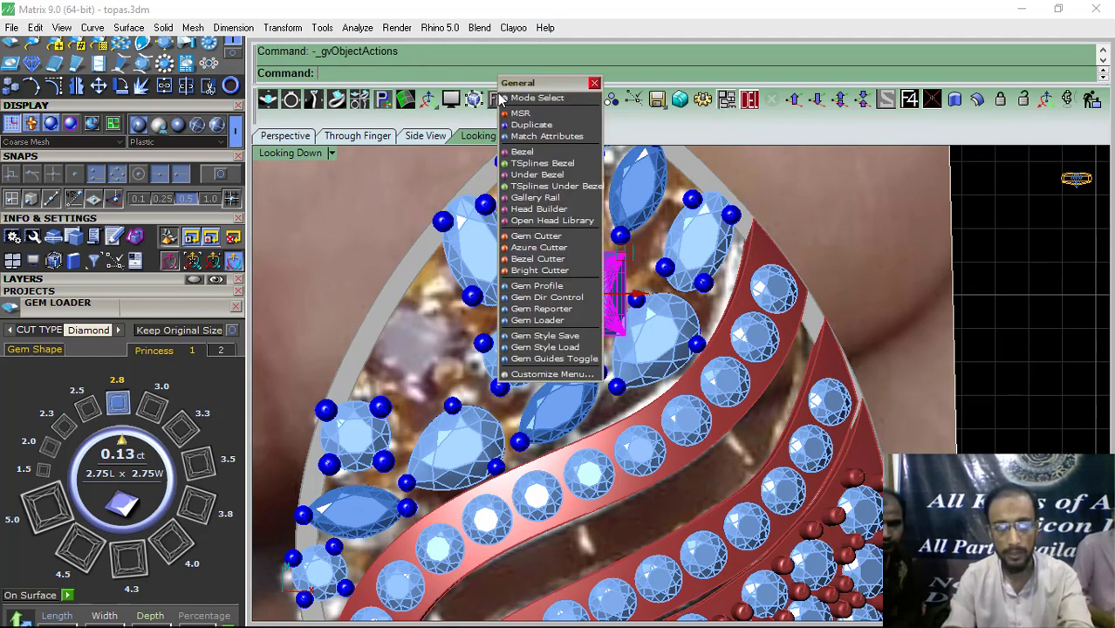
pyautogui.click(527, 294)
pyautogui.press('Escape')
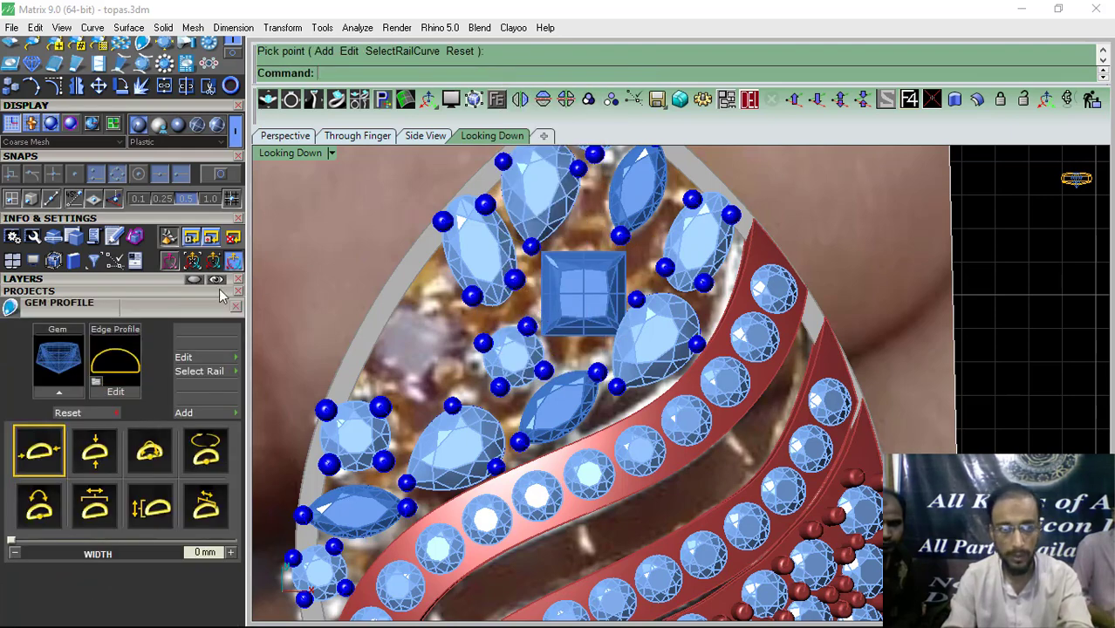
pyautogui.click(236, 310)
# Step: Put the princess gem on the Gem 03 layer and hide the Gem 03 and Lights layers
pyautogui.click(593, 288)
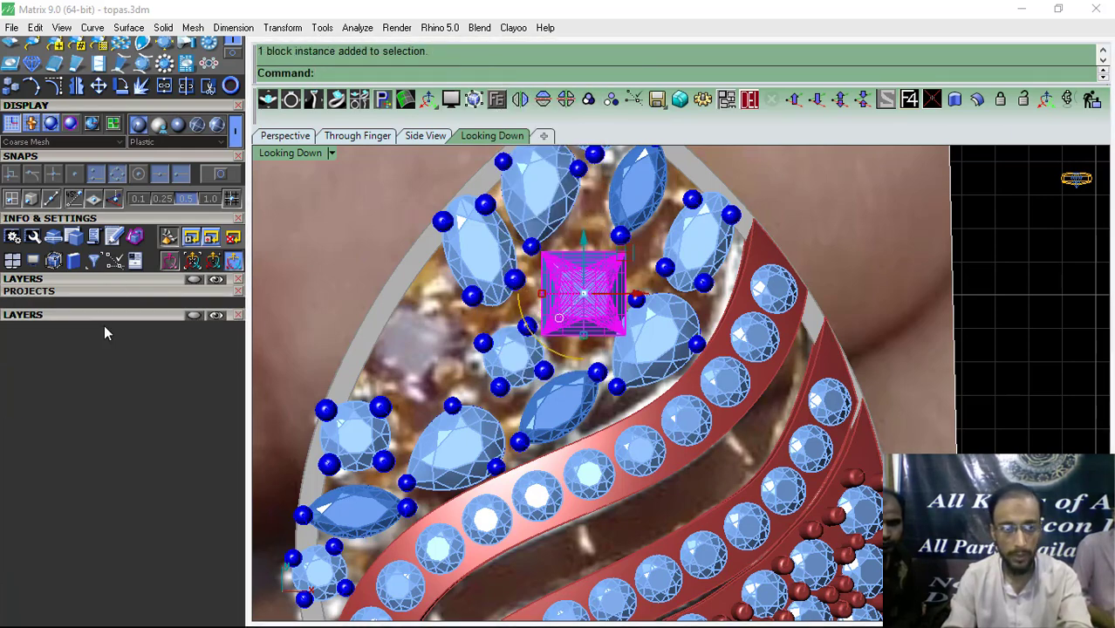
pyautogui.click(104, 319)
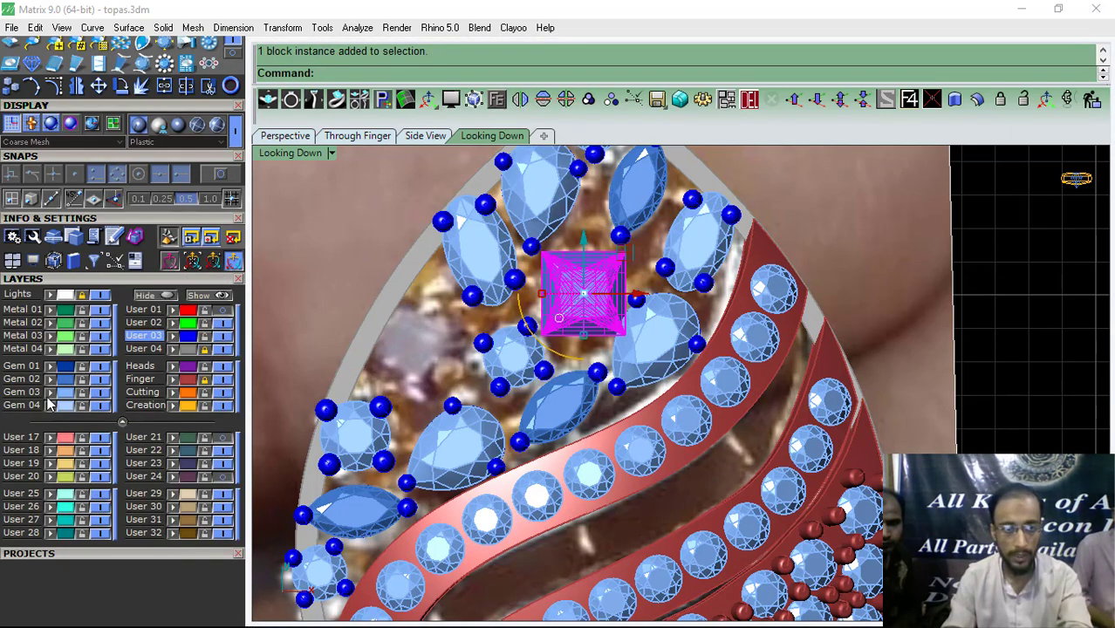
pyautogui.click(99, 393)
pyautogui.click(102, 295)
pyautogui.click(103, 278)
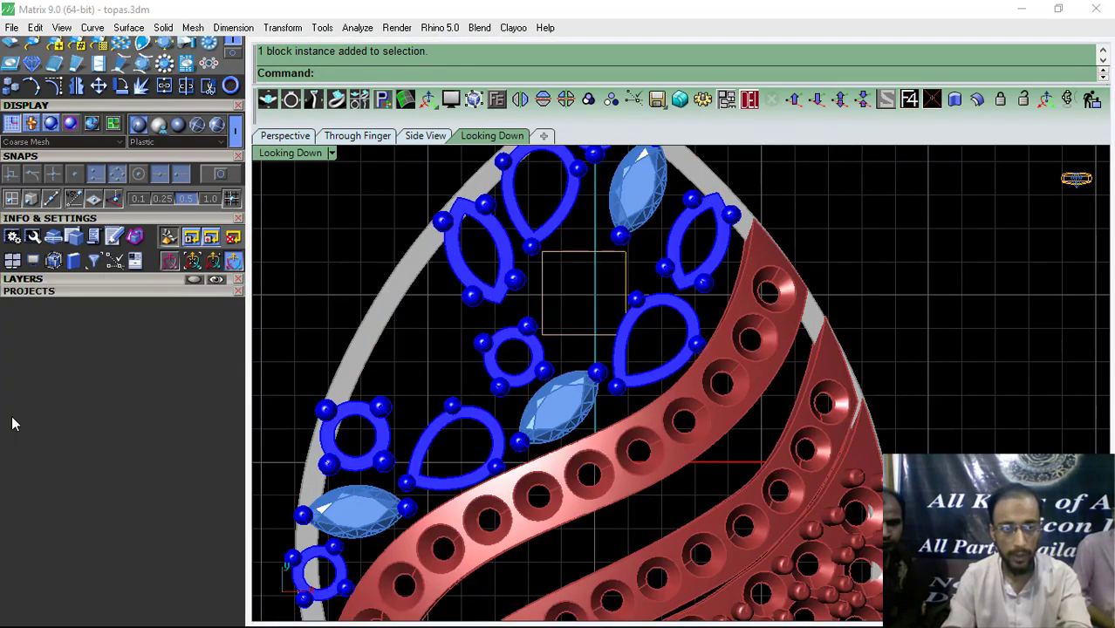
# Step: Offset the princess gem's square outline inward by 0.35 with sharp corners
pyautogui.moveTo(11, 428); pyautogui.dragTo(6, 590)
pyautogui.click(121, 90)
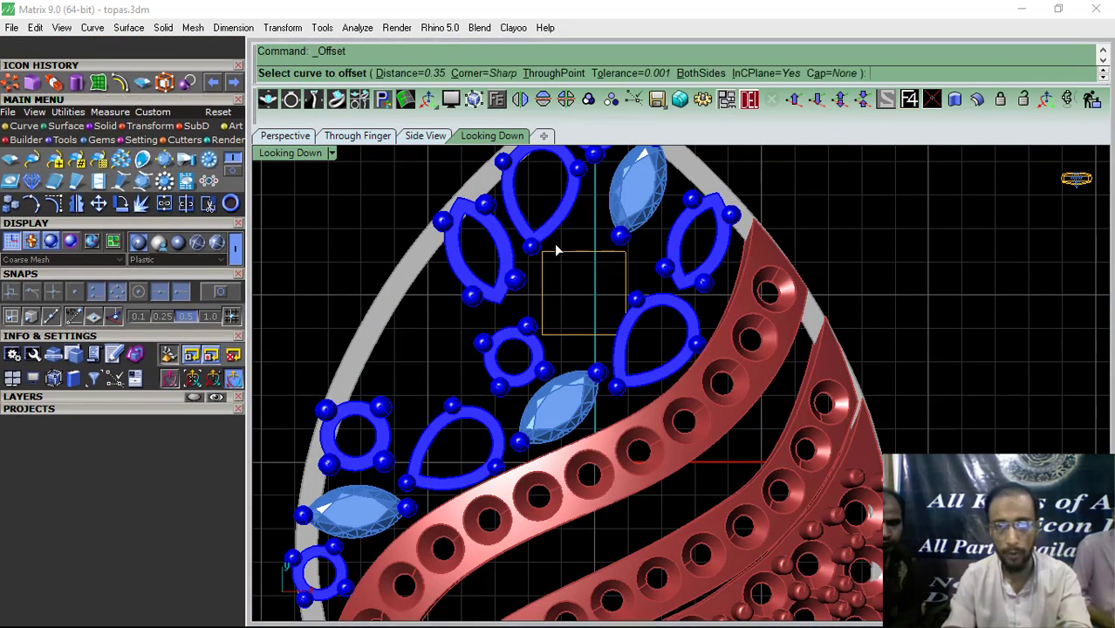
pyautogui.scroll(6, 556, 247)
pyautogui.click(557, 257)
pyautogui.click(564, 311)
pyautogui.moveTo(564, 311); pyautogui.dragTo(547, 334, button='right')
pyautogui.rightClick(547, 332)
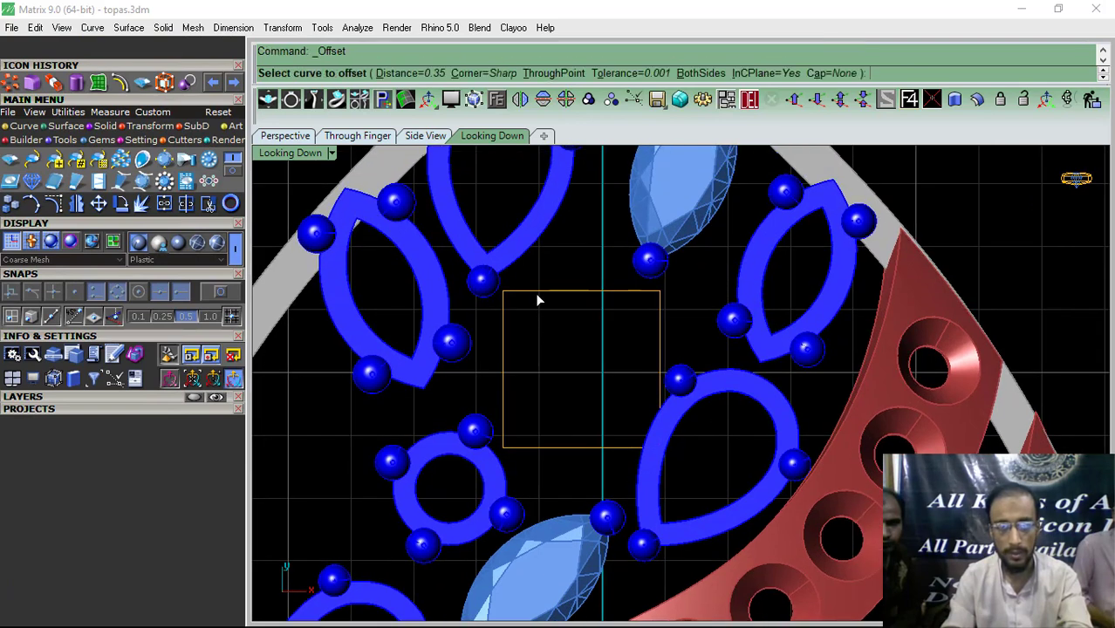
pyautogui.click(535, 293)
pyautogui.click(534, 346)
# Step: Make a flat surface from the two square curves and trim out its center to leave a square frame
pyautogui.moveTo(595, 259); pyautogui.dragTo(558, 328)
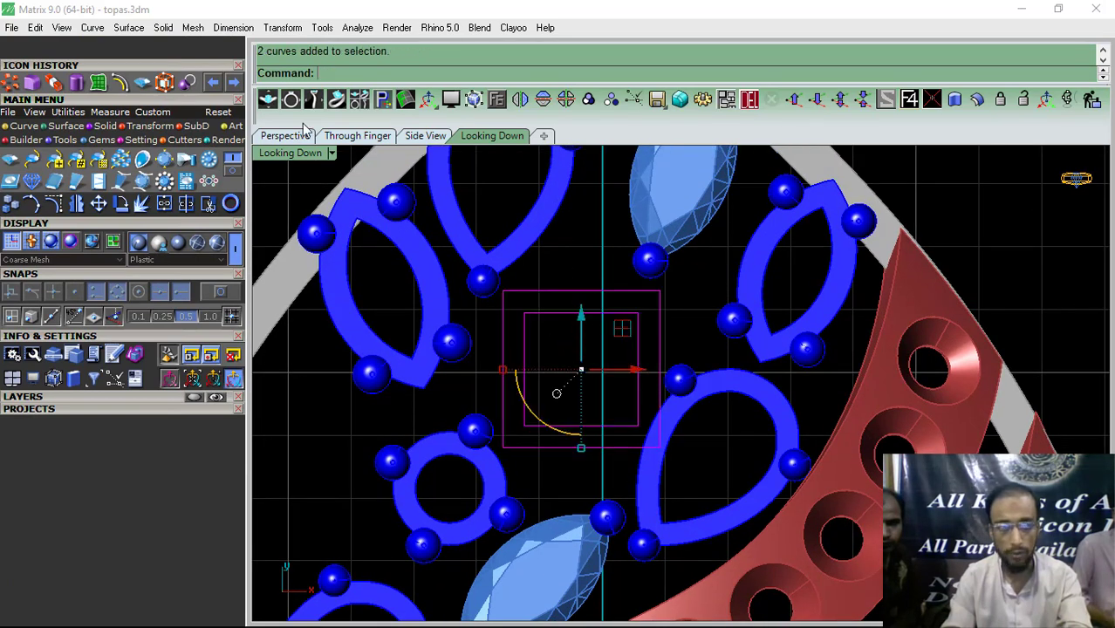
pyautogui.click(209, 204)
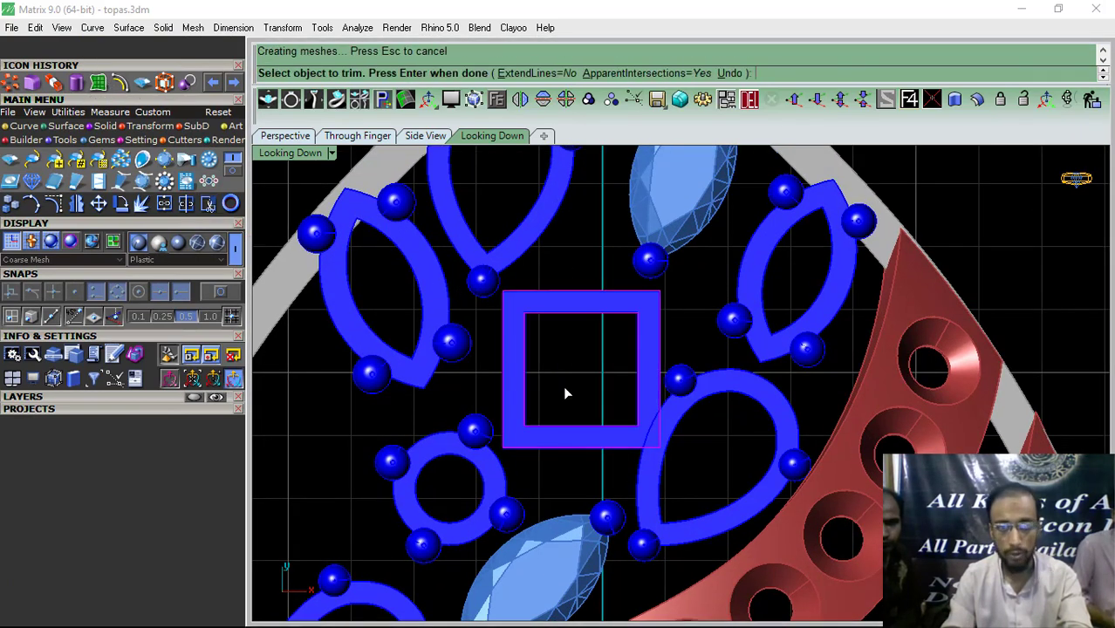
pyautogui.click(742, 103)
# Step: Offset the square frame surface downward by 0.6 as a solid in the Perspective view
pyautogui.moveTo(589, 258); pyautogui.dragTo(581, 332)
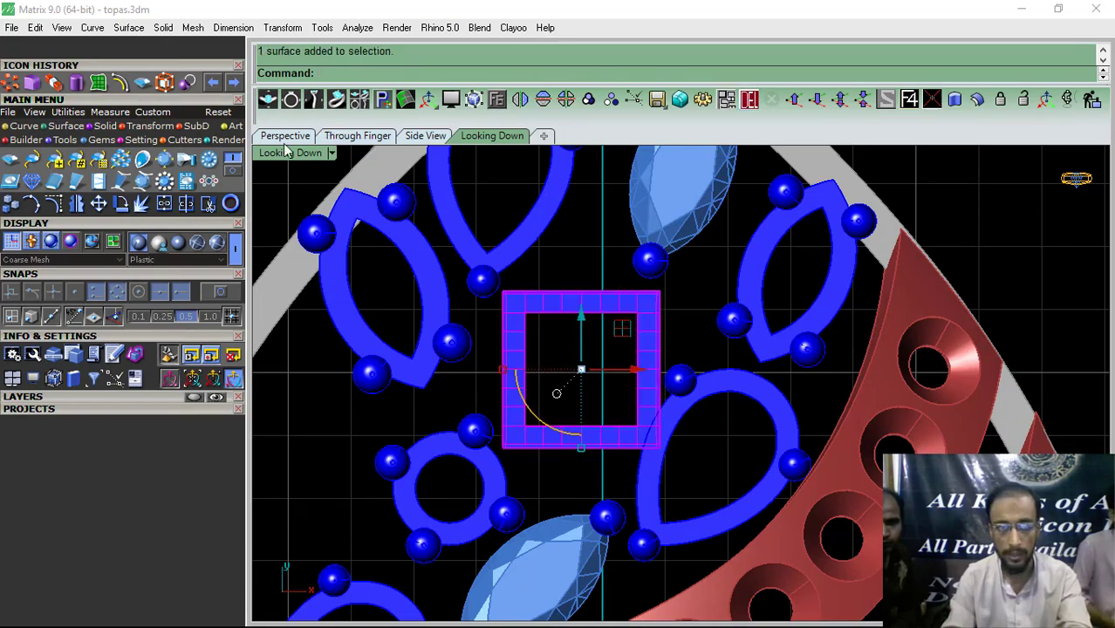
pyautogui.click(282, 139)
pyautogui.click(976, 102)
pyautogui.scroll(5, 611, 454)
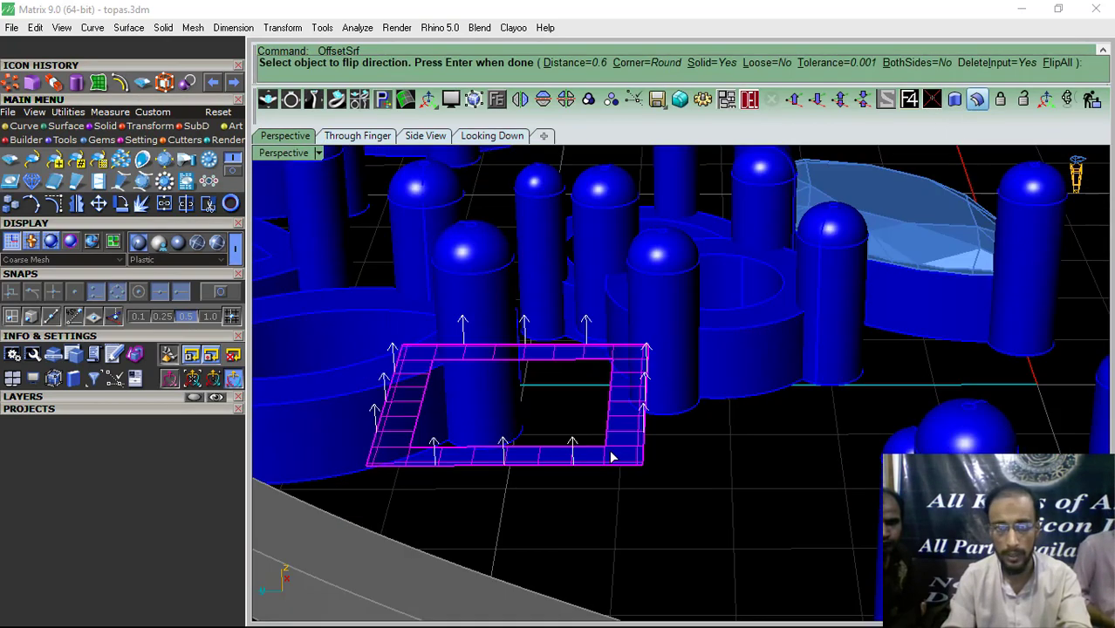
pyautogui.press('Return')
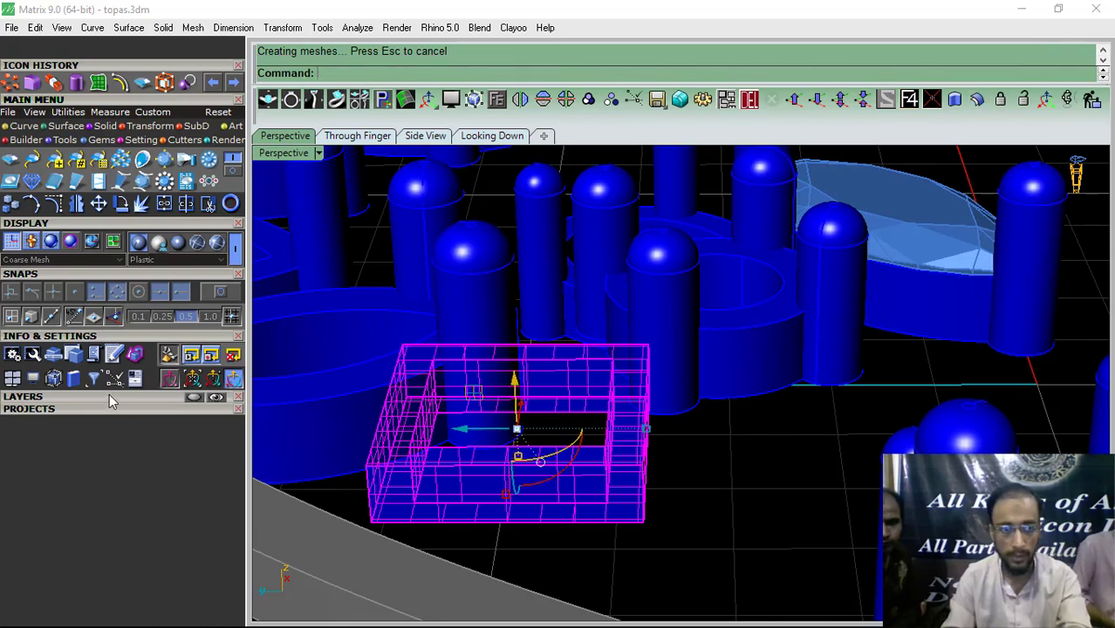
# Step: Show the Gem 03 layer again and raise the princess gem slightly so its girdle sits on the square frame
pyautogui.click(107, 394)
pyautogui.click(761, 447)
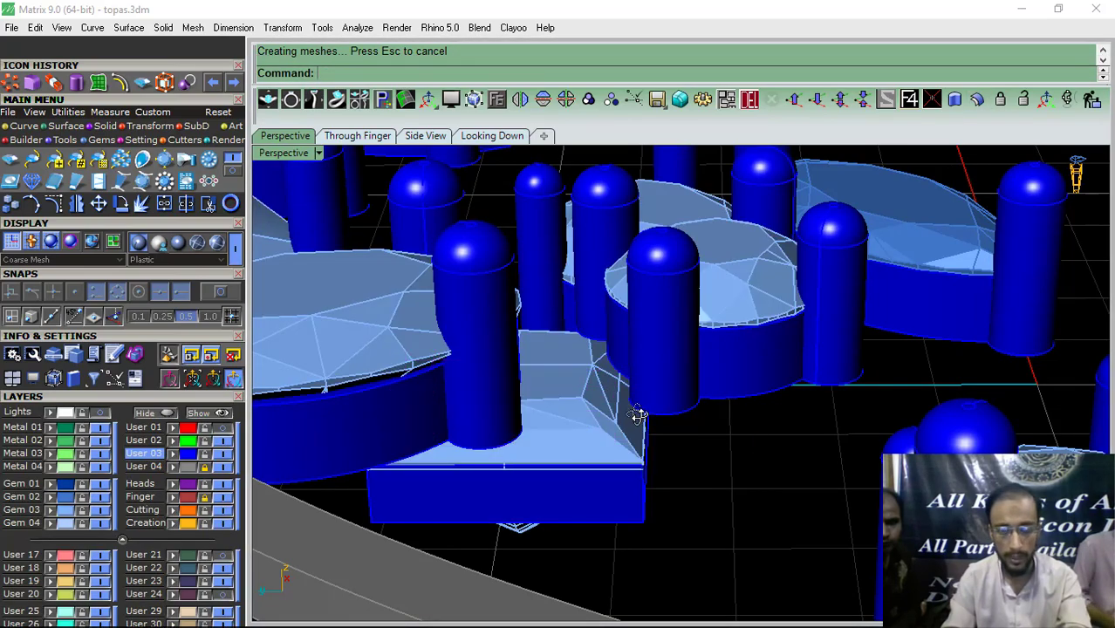
pyautogui.scroll(5, 635, 399)
pyautogui.scroll(8, 600, 433)
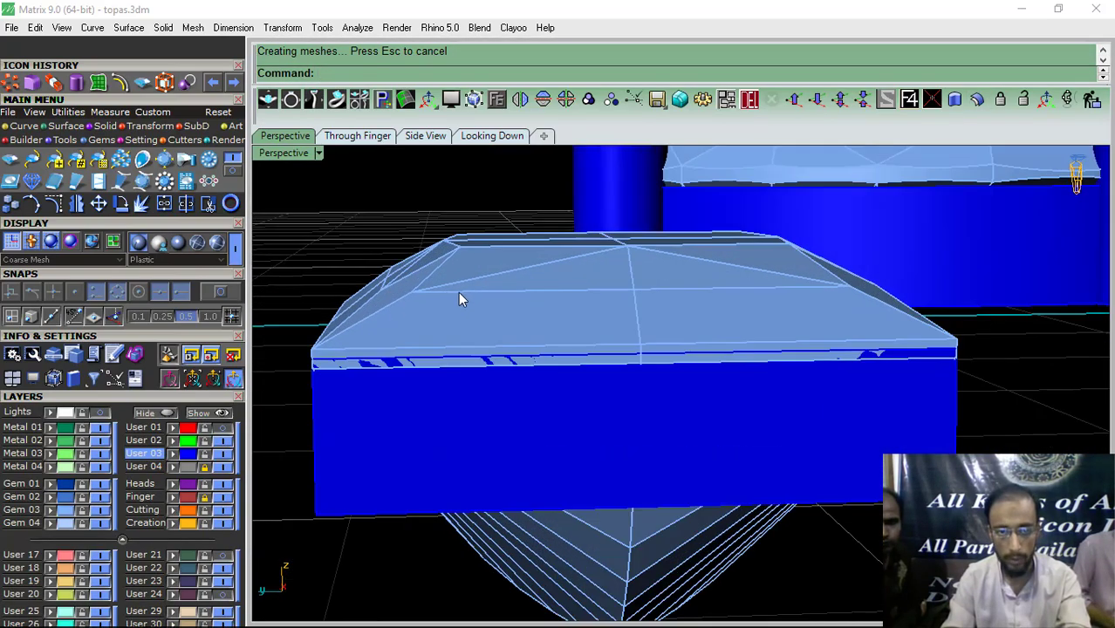
pyautogui.click(622, 332)
pyautogui.moveTo(615, 389); pyautogui.dragTo(625, 379)
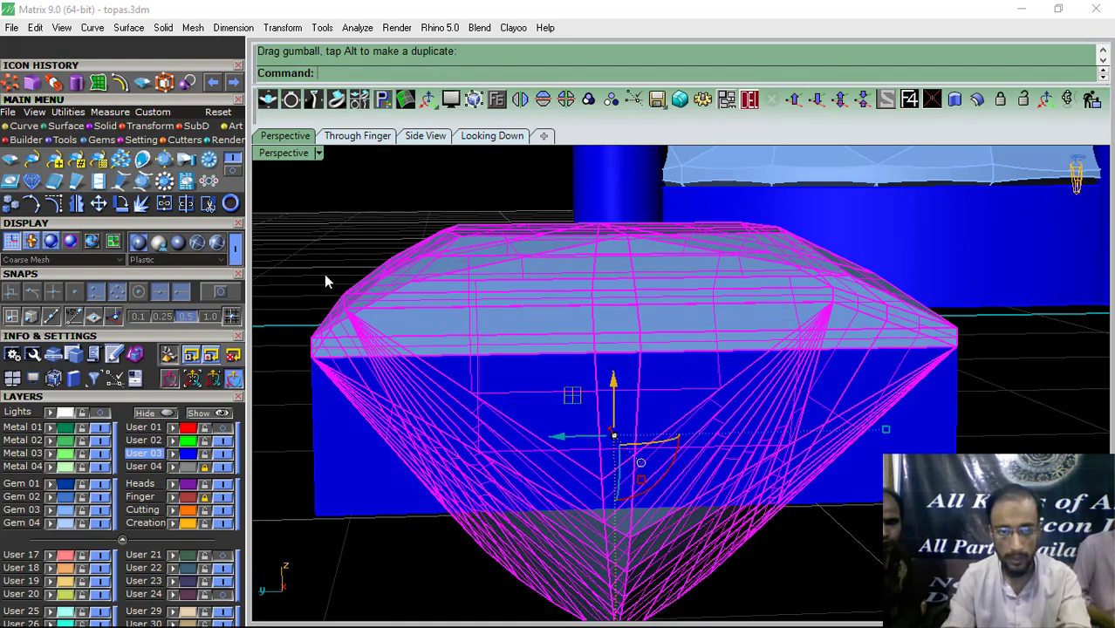
pyautogui.click(288, 262)
# Step: Start a solid vertical cylinder for a prong on the square setting, with object snaps enabled
pyautogui.click(102, 127)
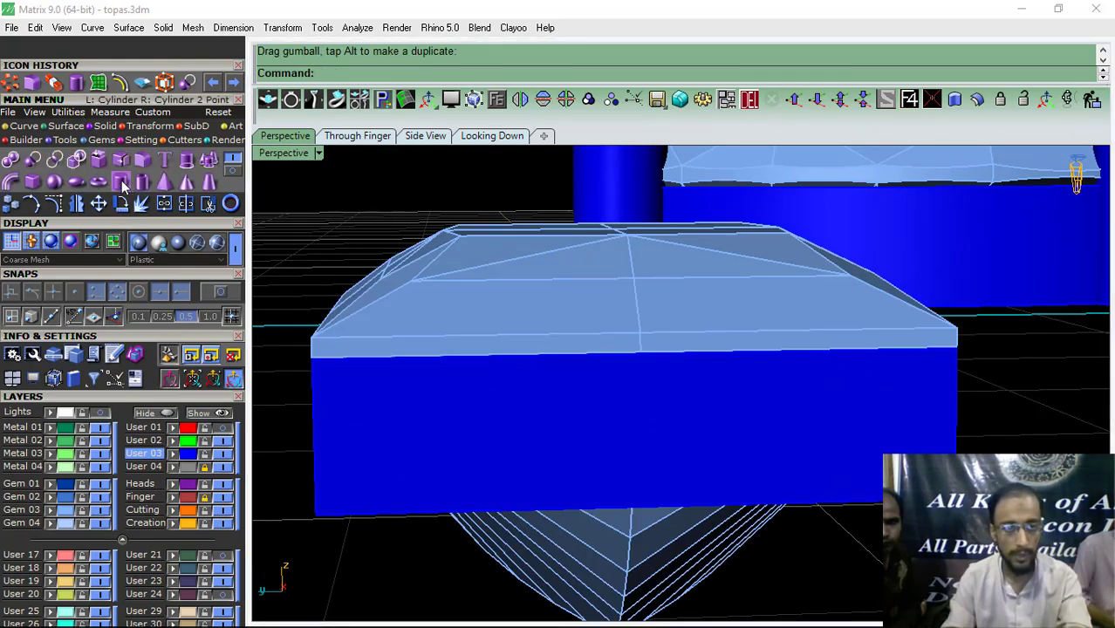
pyautogui.click(122, 186)
pyautogui.click(220, 292)
pyautogui.scroll(-5, 530, 237)
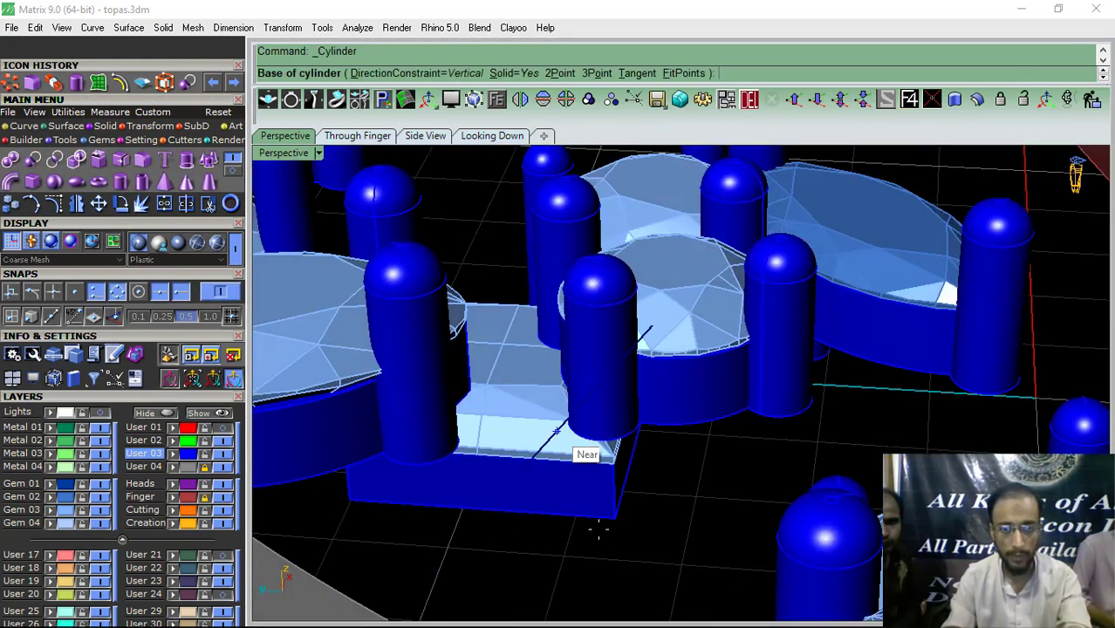
# Step: Build a 0.5-diameter vertical cylinder as a prong at the square bezel's outer corner, with its top just below the pendant's grey frame
pyautogui.click(615, 518)
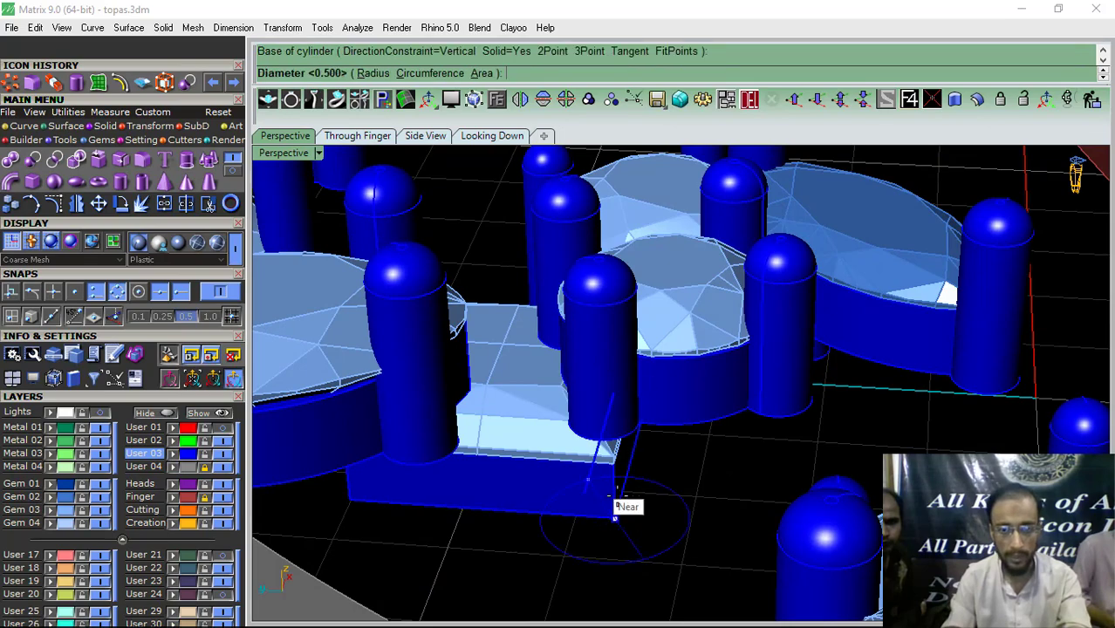
pyautogui.rightClick(694, 502)
pyautogui.click(425, 135)
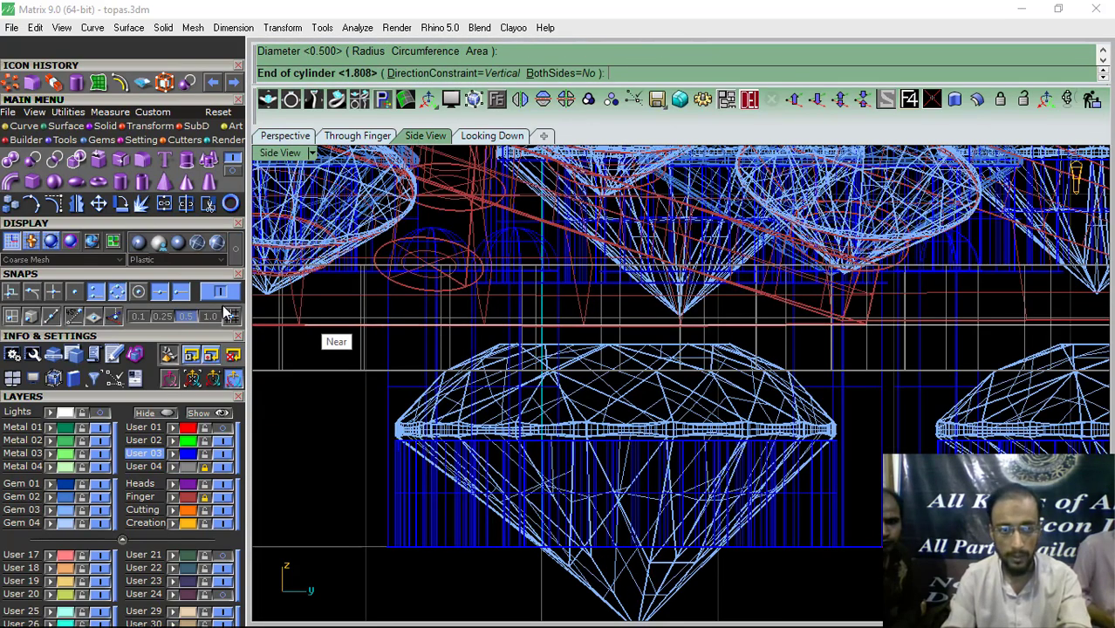
pyautogui.scroll(-4, 586, 348)
pyautogui.scroll(6, 587, 347)
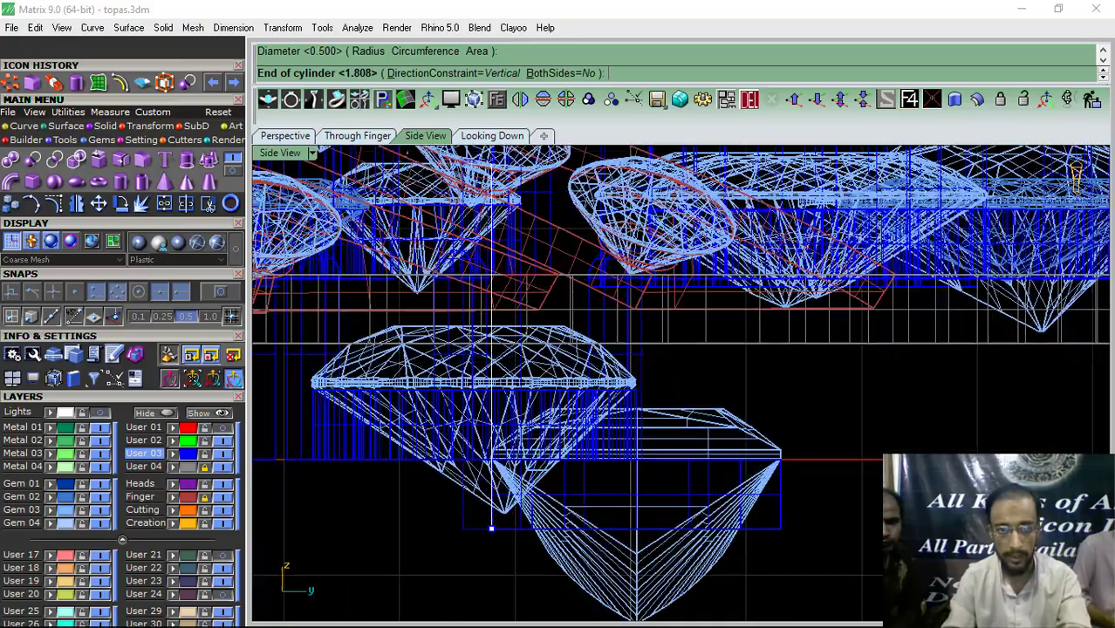
pyautogui.click(359, 136)
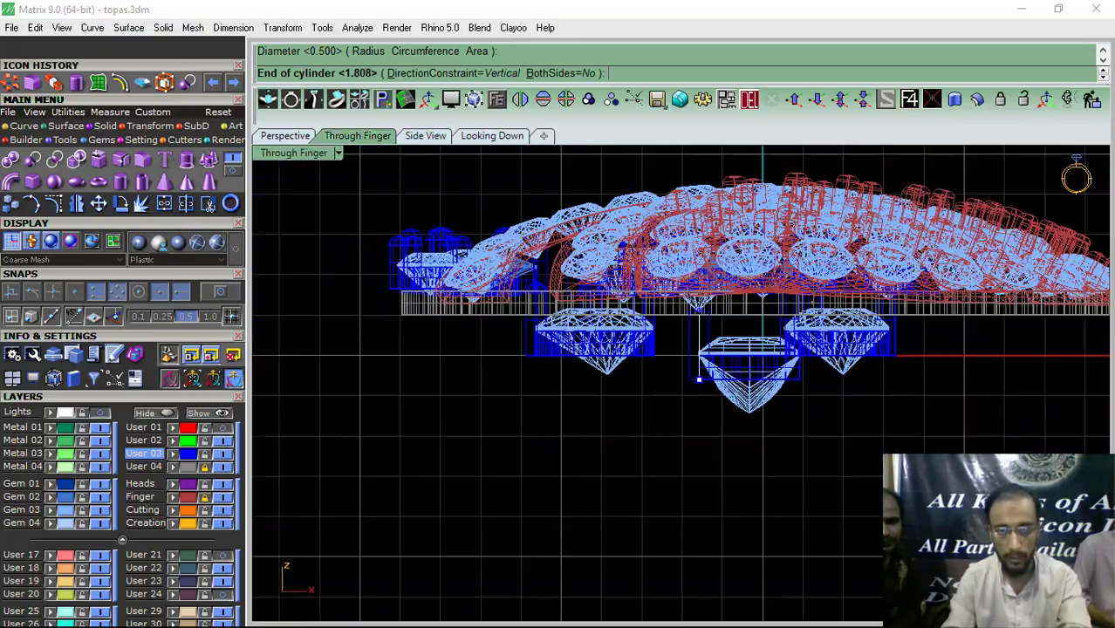
pyautogui.scroll(4, 703, 320)
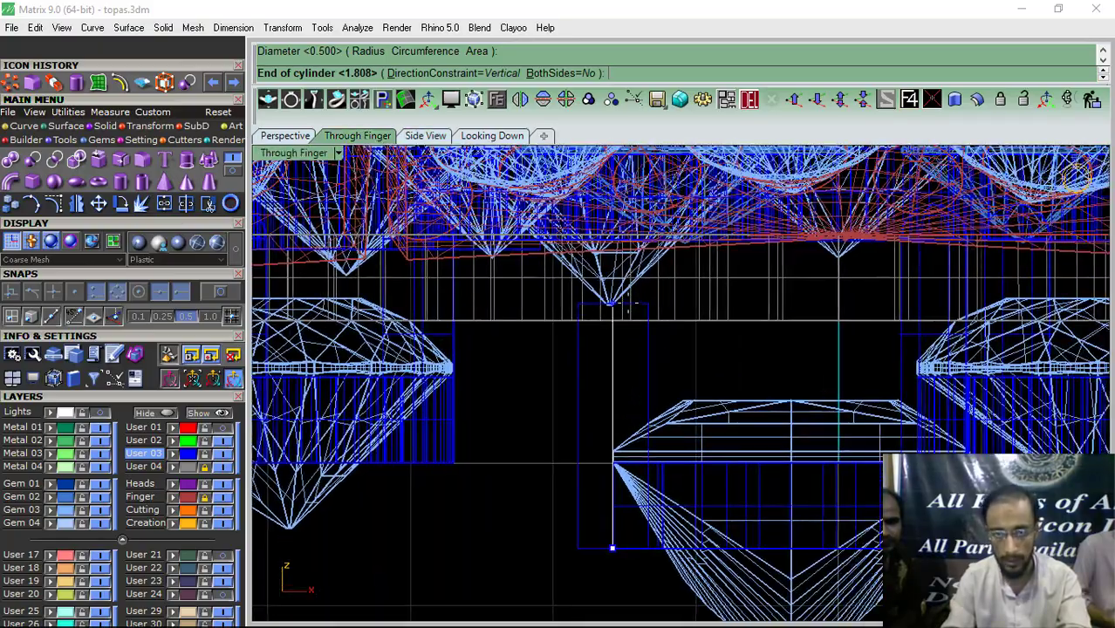
pyautogui.click(628, 308)
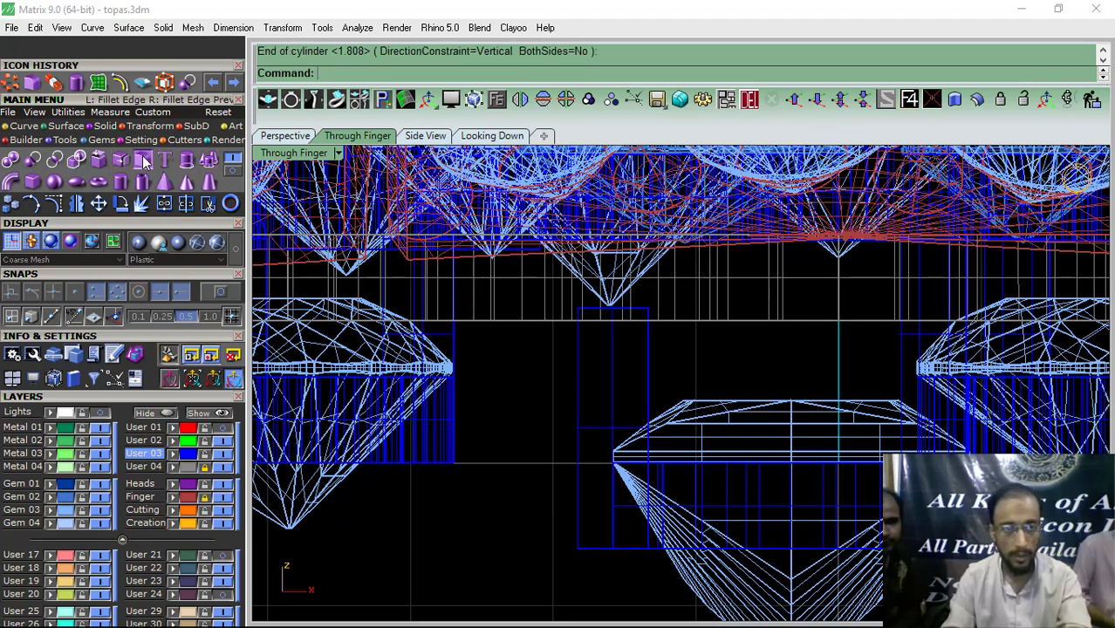
# Step: Fillet the top edge of the new prong cylinder with a 0.240 radius to round its tip
pyautogui.click(142, 161)
pyautogui.scroll(5, 642, 295)
pyautogui.click(644, 336)
pyautogui.scroll(-5, 602, 357)
pyautogui.press('Return')
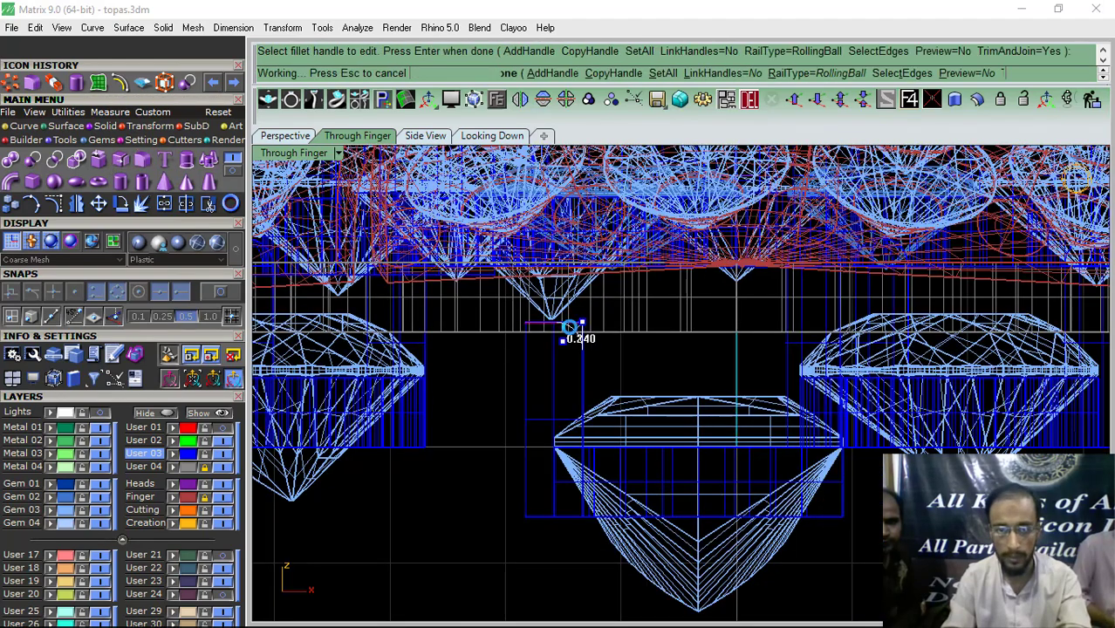
pyautogui.press('Return')
# Step: Hide the Gem 03 layer and mirror the new prong across the square bezel's diagonal to the opposite corner
pyautogui.click(485, 136)
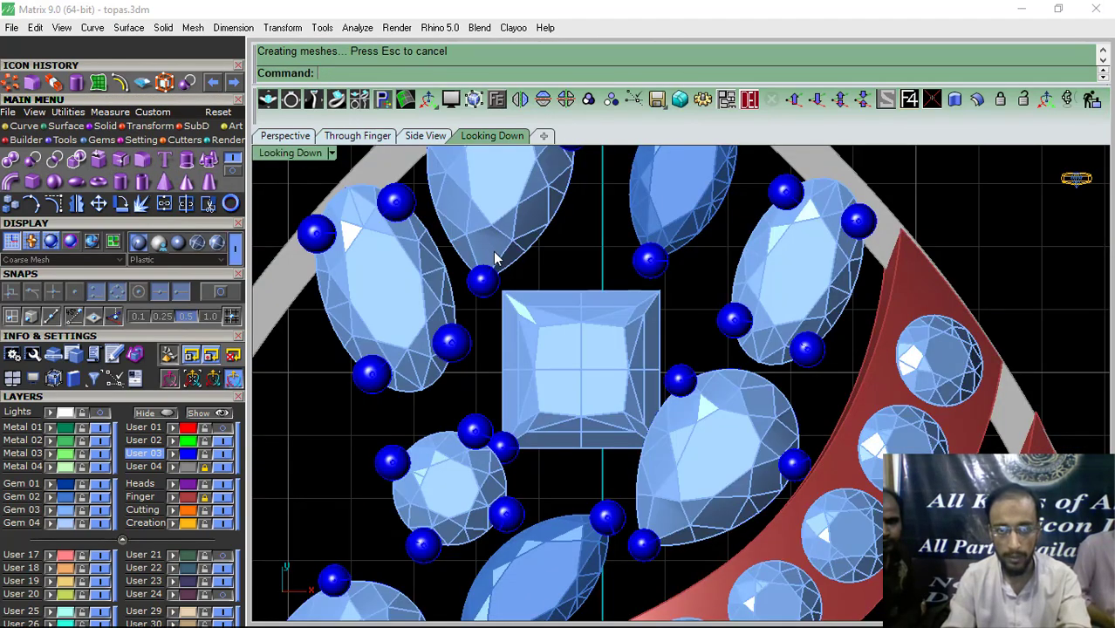
pyautogui.scroll(-2, 500, 396)
pyautogui.scroll(5, 504, 394)
pyautogui.click(505, 390)
pyautogui.scroll(-4, 514, 395)
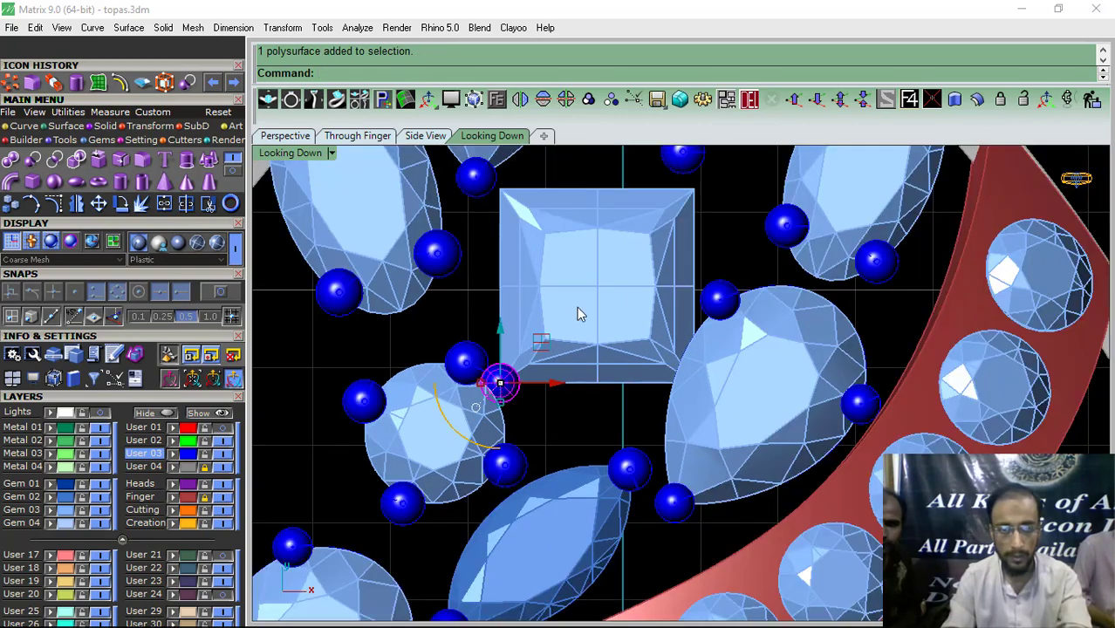
pyautogui.moveTo(577, 307); pyautogui.dragTo(539, 368, button='right')
pyautogui.click(100, 512)
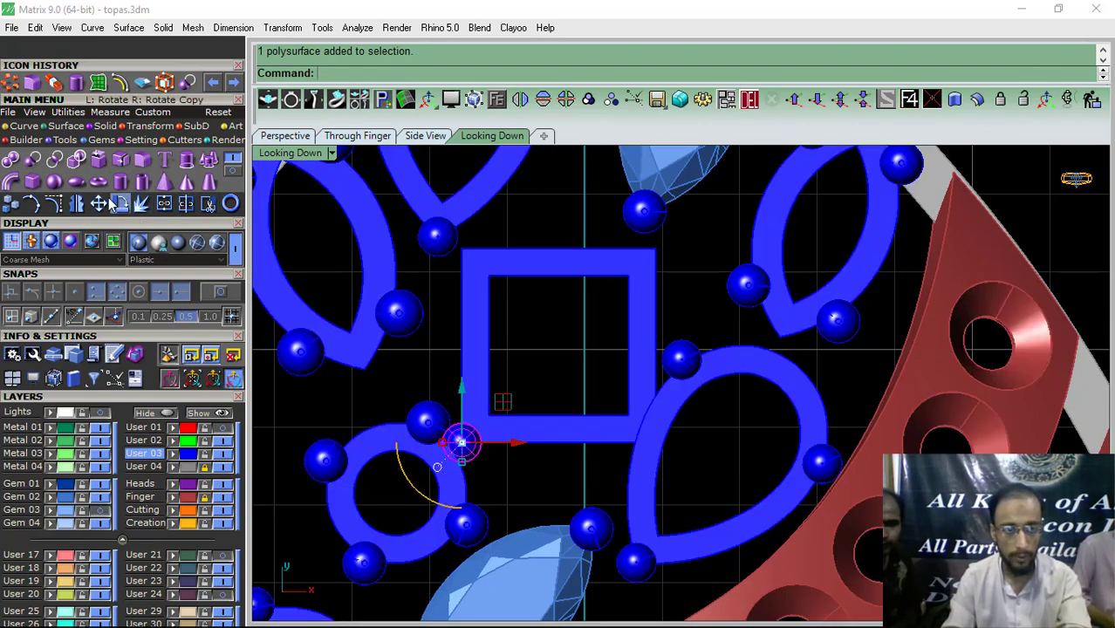
pyautogui.click(77, 204)
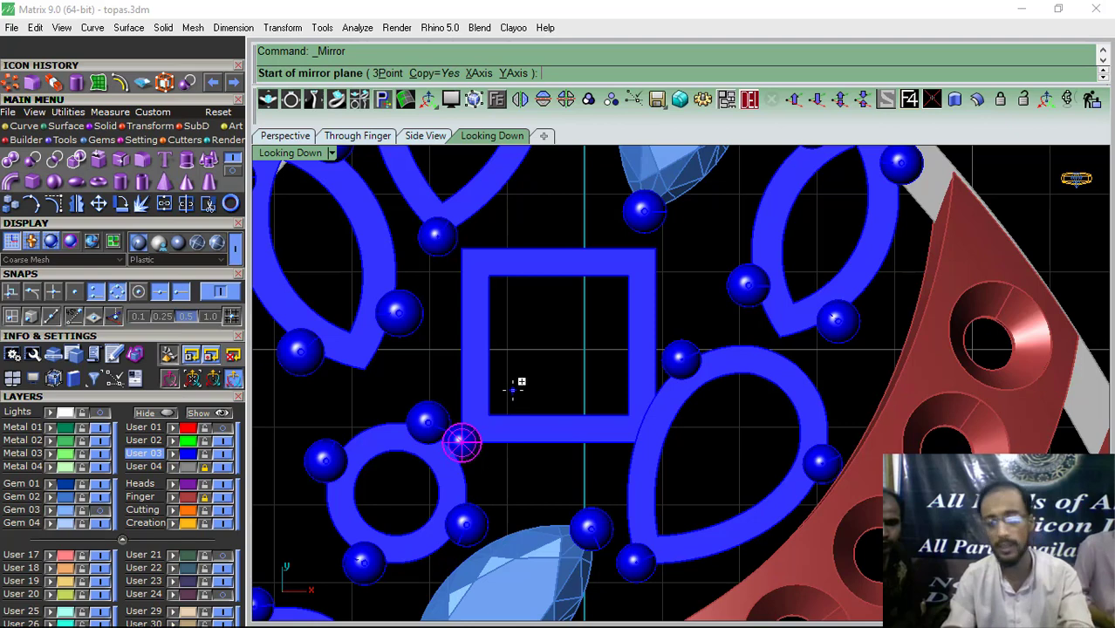
pyautogui.click(489, 276)
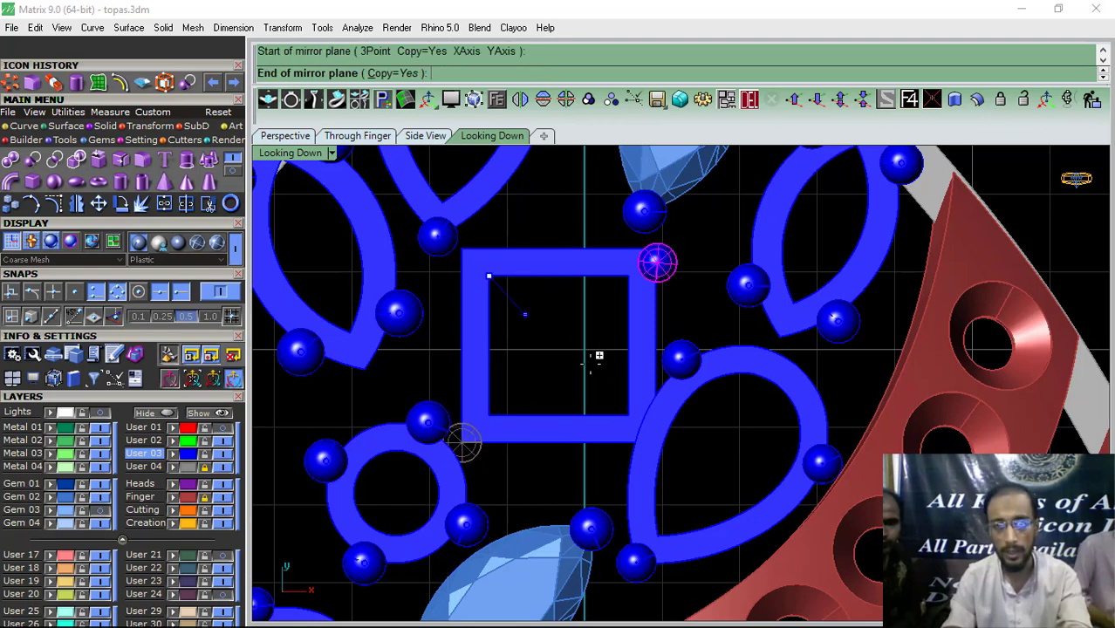
pyautogui.click(628, 415)
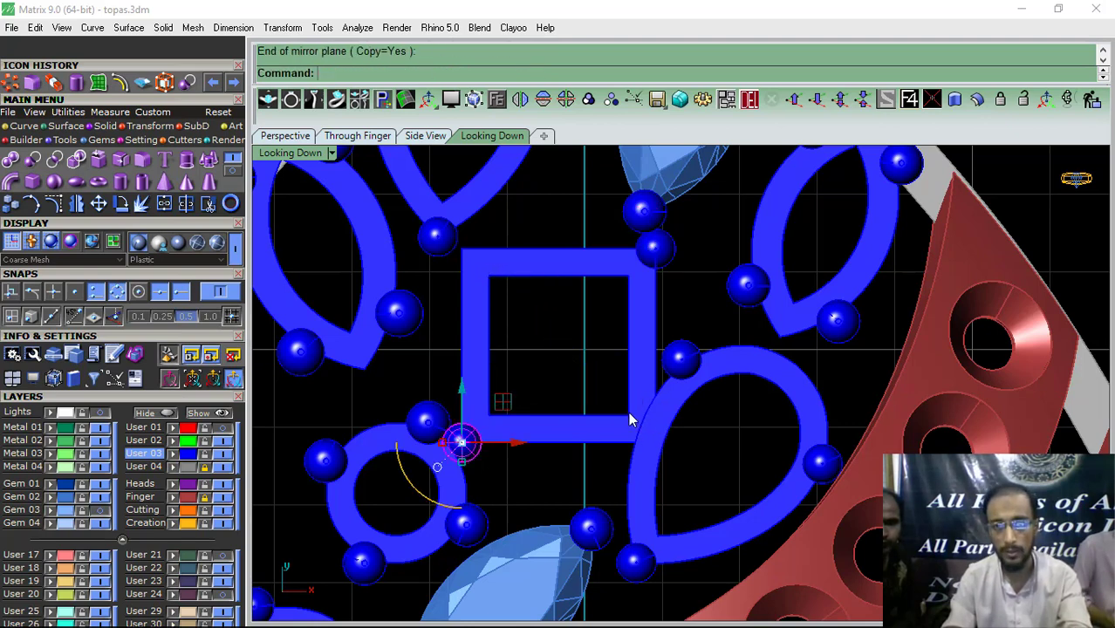
# Step: Select the two prongs on opposite corners and draw a diagonal line across the square bezel's inner opening
pyautogui.click(653, 281)
pyautogui.keyDown('shift'); pyautogui.click(662, 250); pyautogui.keyUp('shift')
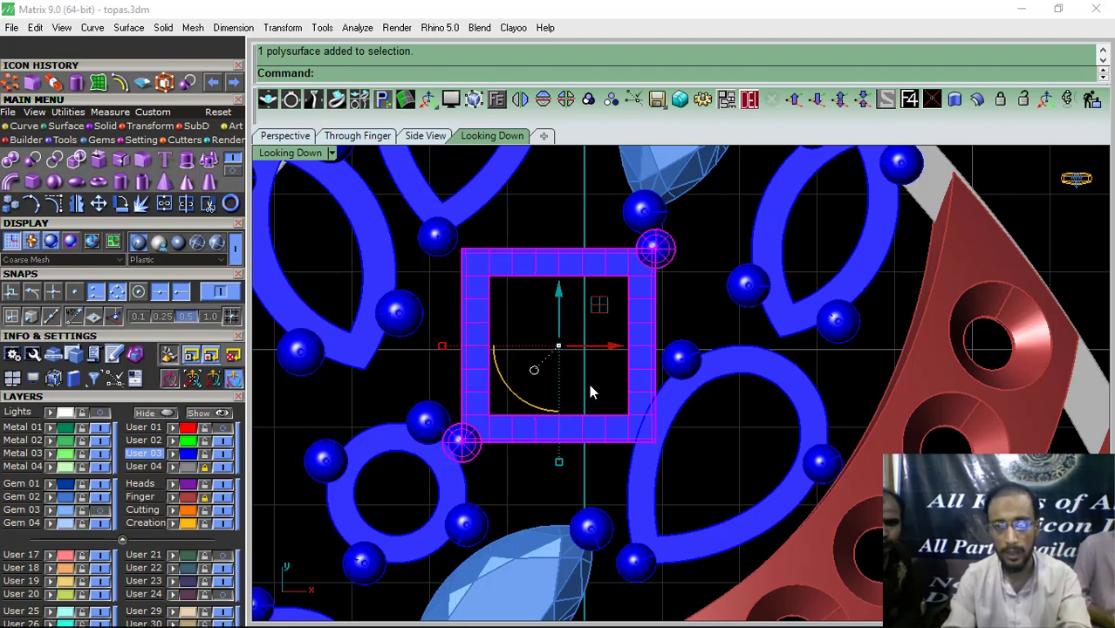
pyautogui.click(590, 386)
pyautogui.click(651, 249)
pyautogui.keyDown('shift'); pyautogui.click(477, 440); pyautogui.keyUp('shift')
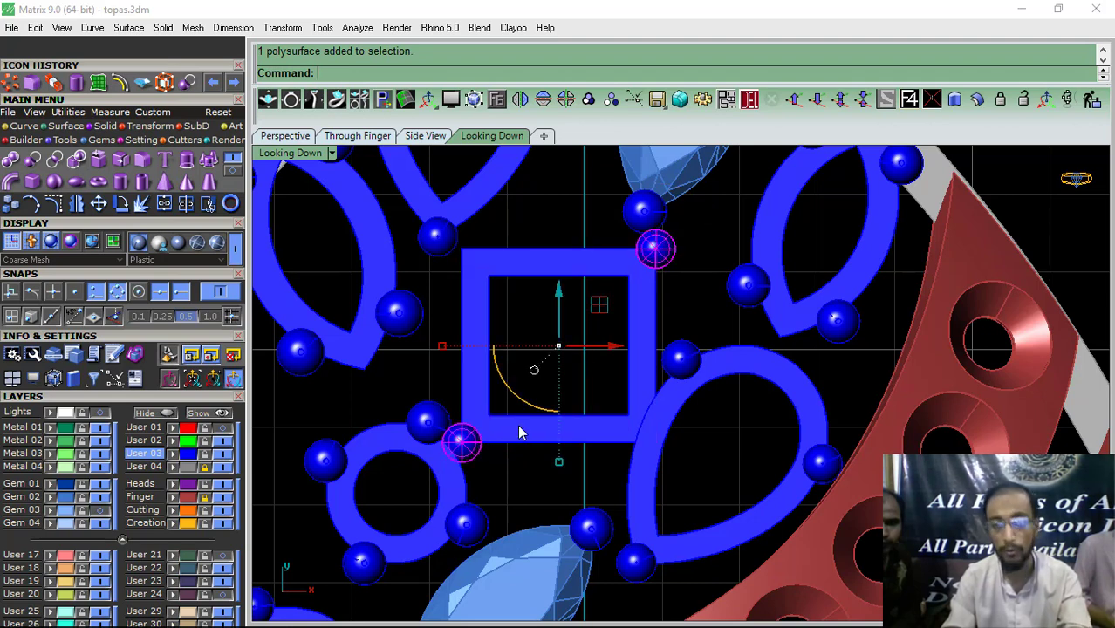
pyautogui.click(19, 127)
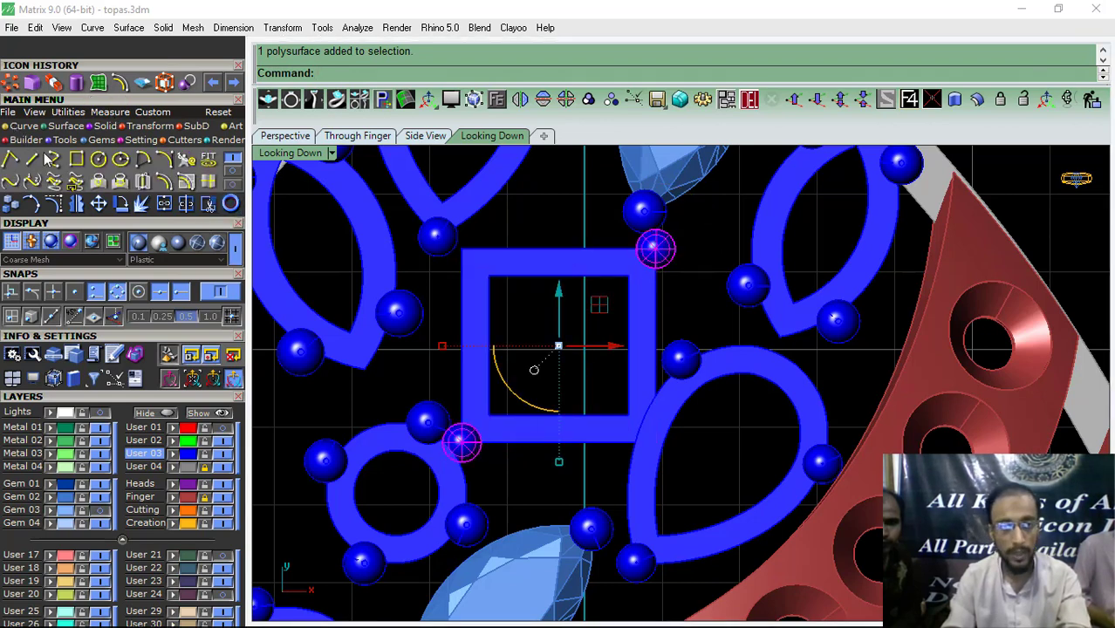
pyautogui.click(33, 161)
pyautogui.click(489, 278)
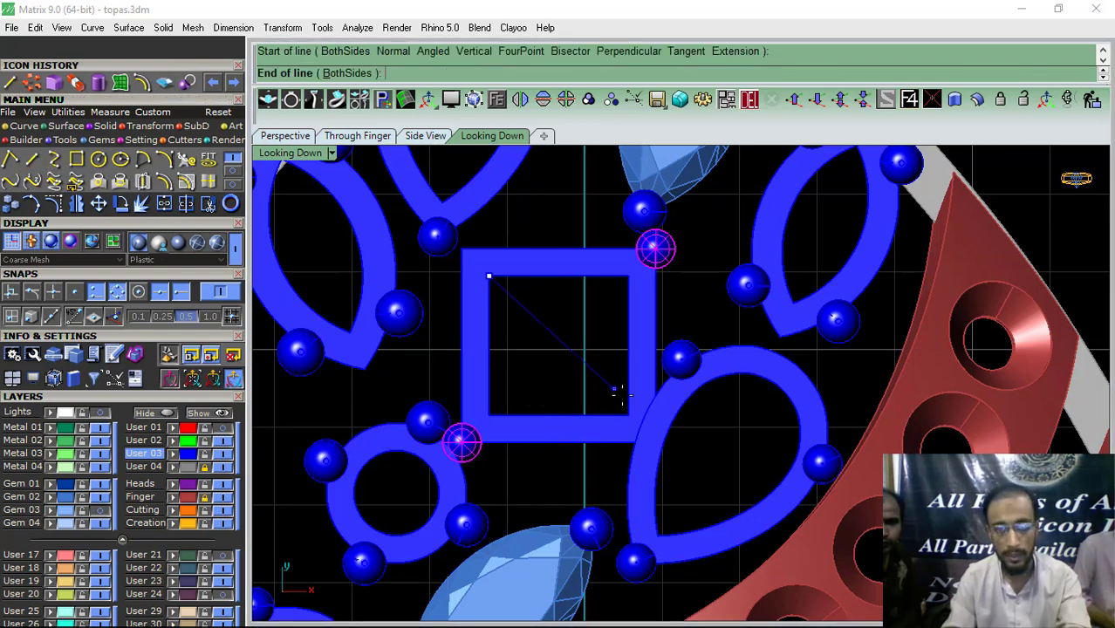
pyautogui.click(626, 412)
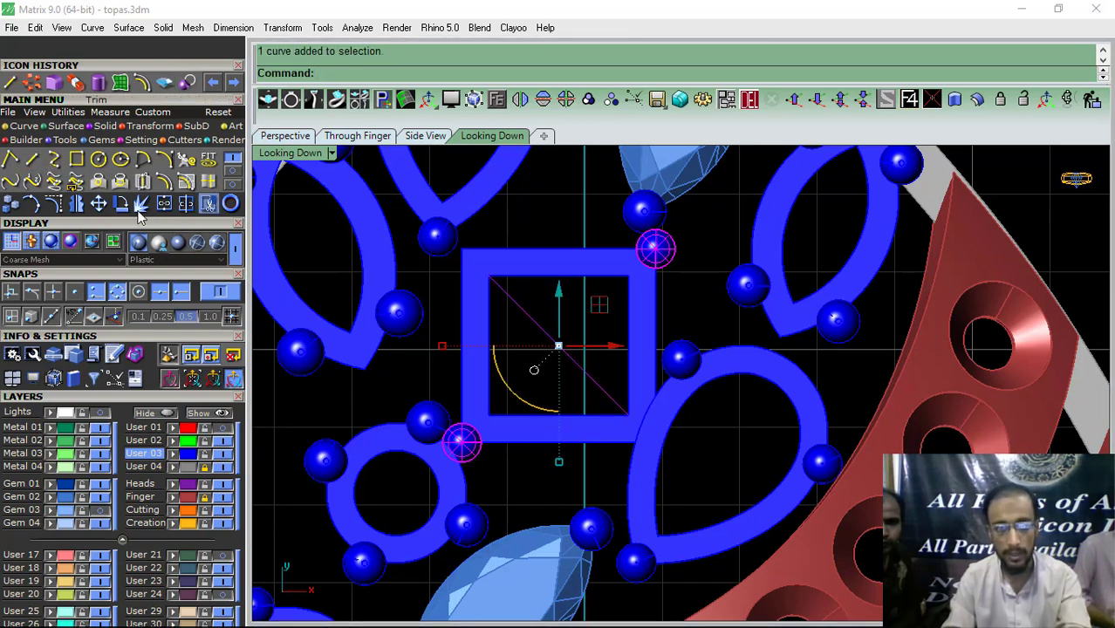
# Step: Mirror the two selected prongs about a vertical axis through the diagonal's midpoint onto the remaining bezel corners
pyautogui.click(77, 204)
pyautogui.click(558, 345)
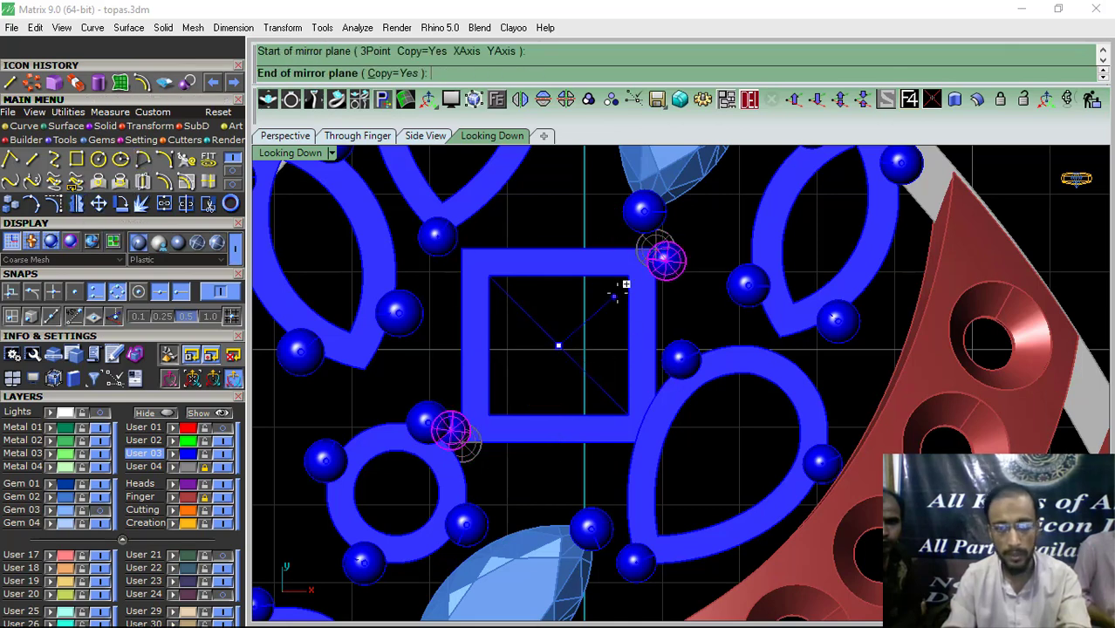
pyautogui.click(559, 210)
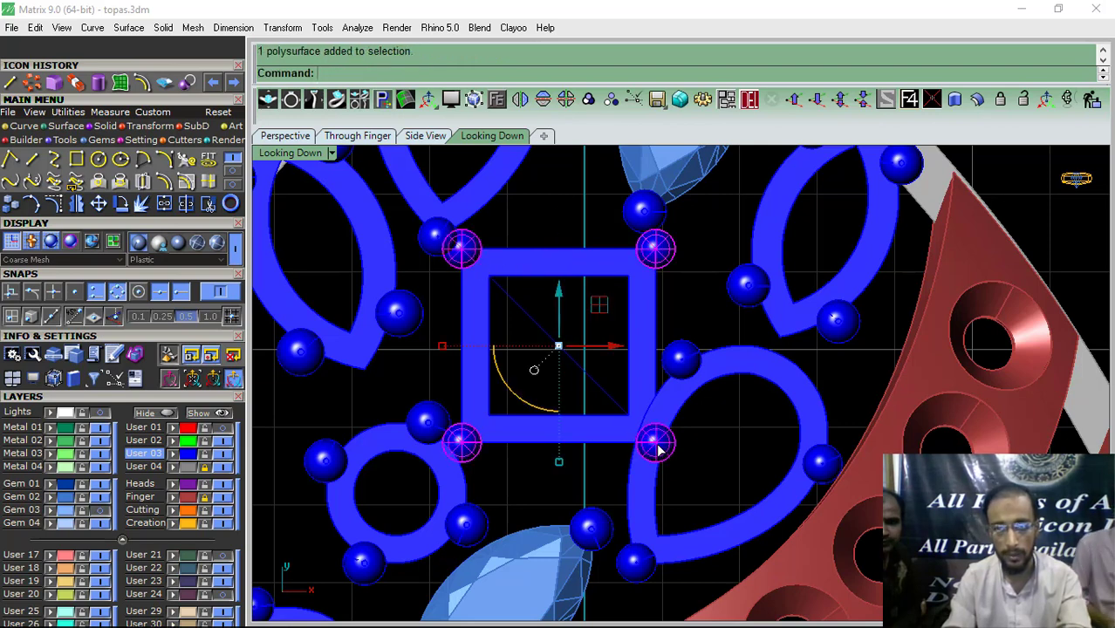
# Step: Group the square bezel with its four corner prongs and delete the diagonal construction line
pyautogui.click(644, 362)
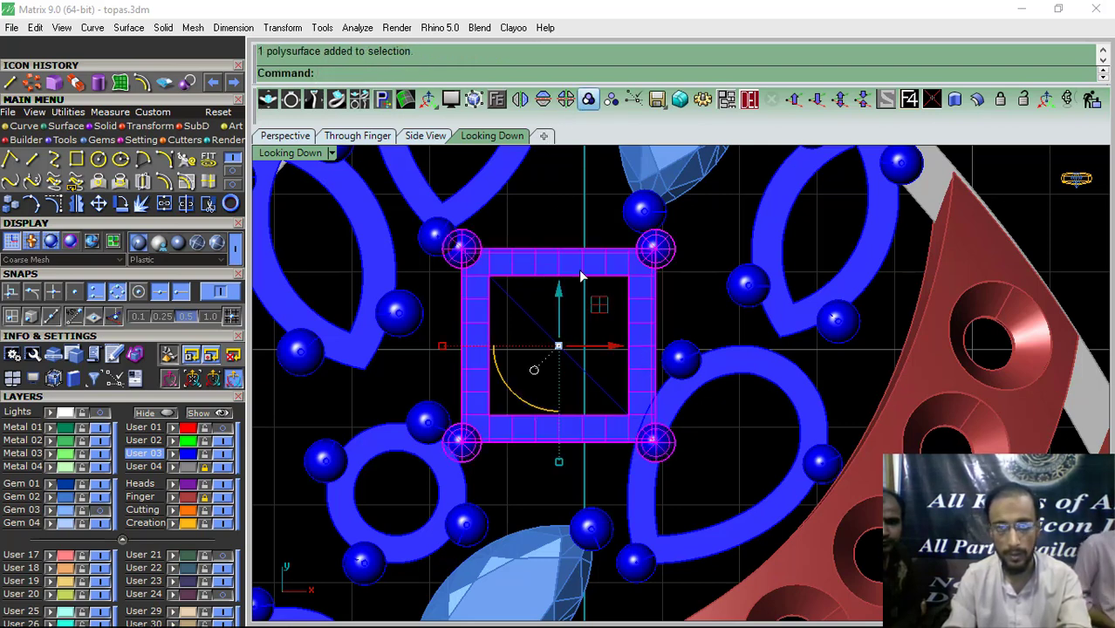
pyautogui.click(588, 100)
pyautogui.scroll(4, 570, 321)
pyautogui.moveTo(571, 317); pyautogui.dragTo(547, 388)
pyautogui.click(747, 100)
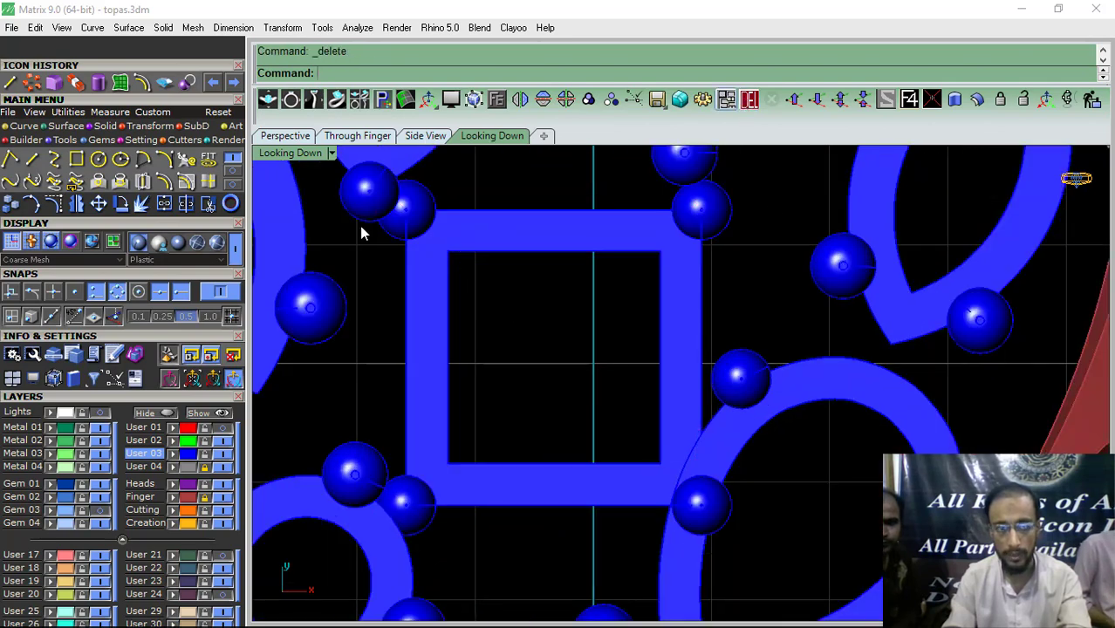
# Step: Show the Gem 03 layer again and group the square gem with its bezel and prongs
pyautogui.click(103, 511)
pyautogui.click(488, 363)
pyautogui.keyDown('shift'); pyautogui.click(422, 218); pyautogui.keyUp('shift')
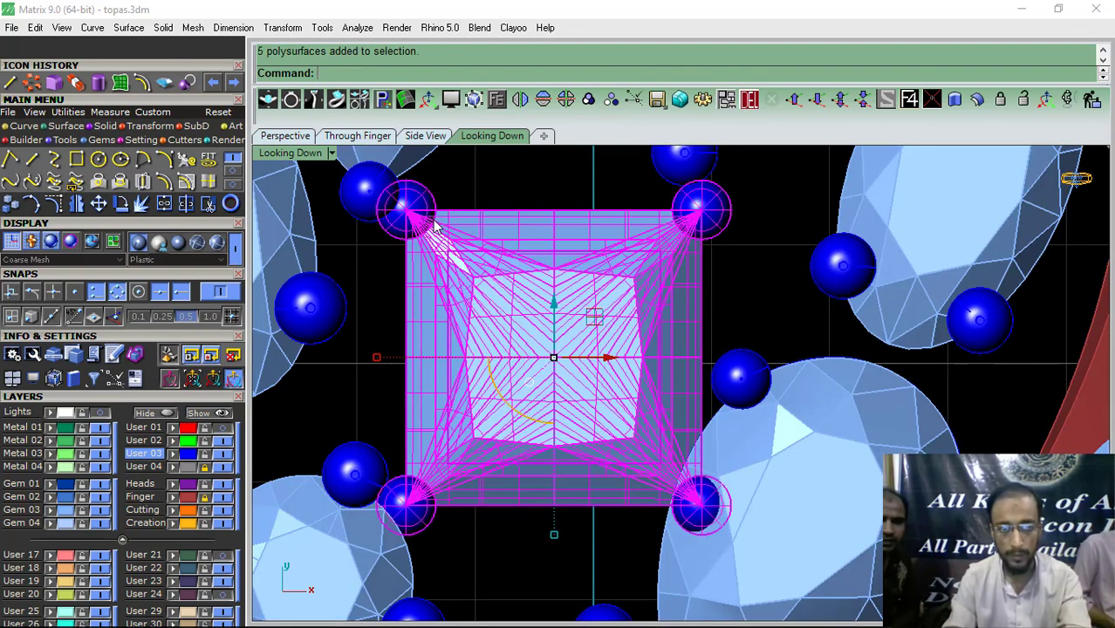
pyautogui.scroll(-5, 550, 218)
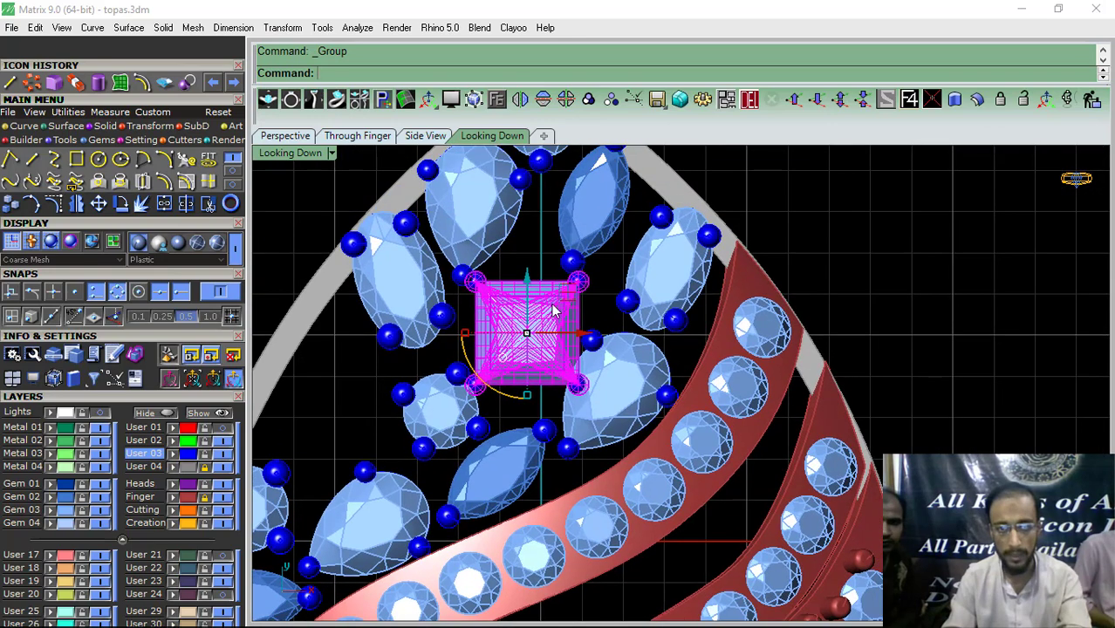
# Step: Move the pear-shaped gem setting above the square stone slightly up and to the left
pyautogui.moveTo(518, 322); pyautogui.dragTo(532, 452, button='right')
pyautogui.scroll(4, 502, 290)
pyautogui.click(493, 303)
pyautogui.moveTo(518, 333); pyautogui.dragTo(509, 318)
pyautogui.moveTo(521, 406); pyautogui.dragTo(465, 280, button='right')
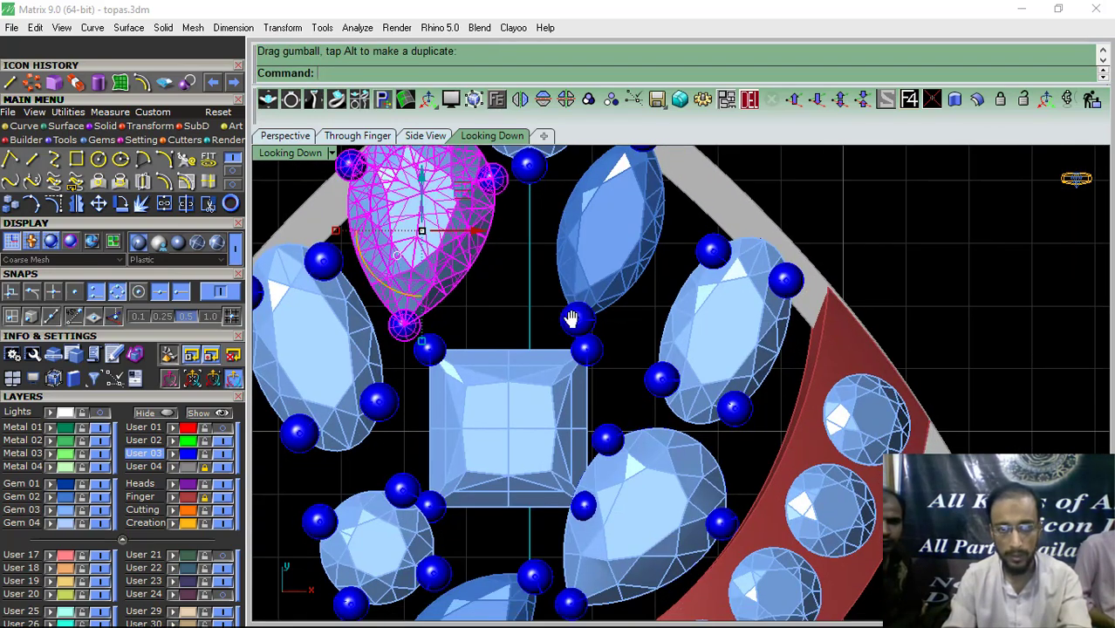
pyautogui.moveTo(567, 315); pyautogui.dragTo(542, 397, button='right')
# Step: Show the reference photo on the Lights layer and rotate the marquise setting slightly clockwise about its upper tip with object snaps off
pyautogui.click(91, 413)
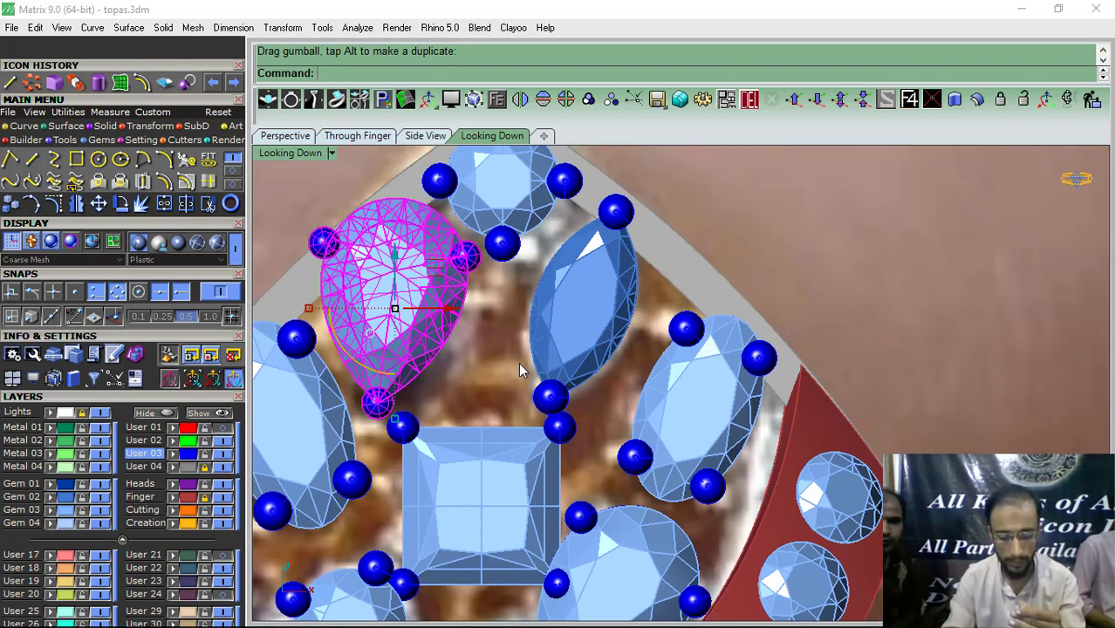
pyautogui.moveTo(560, 378); pyautogui.dragTo(518, 384, button='right')
pyautogui.click(546, 330)
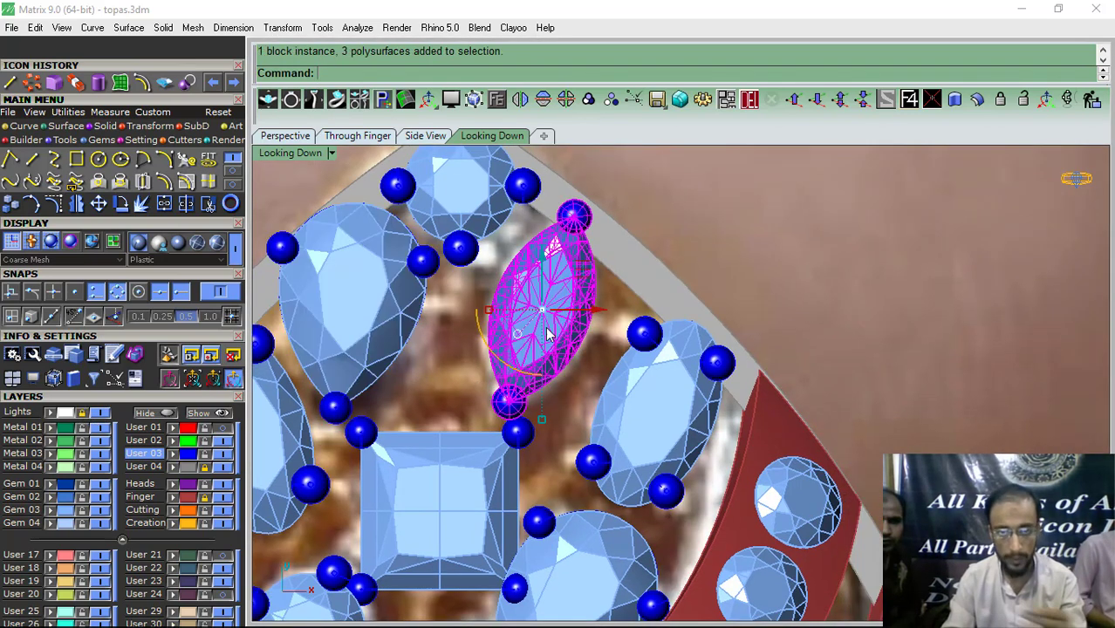
pyautogui.click(120, 204)
pyautogui.click(224, 294)
pyautogui.click(561, 236)
pyautogui.click(529, 393)
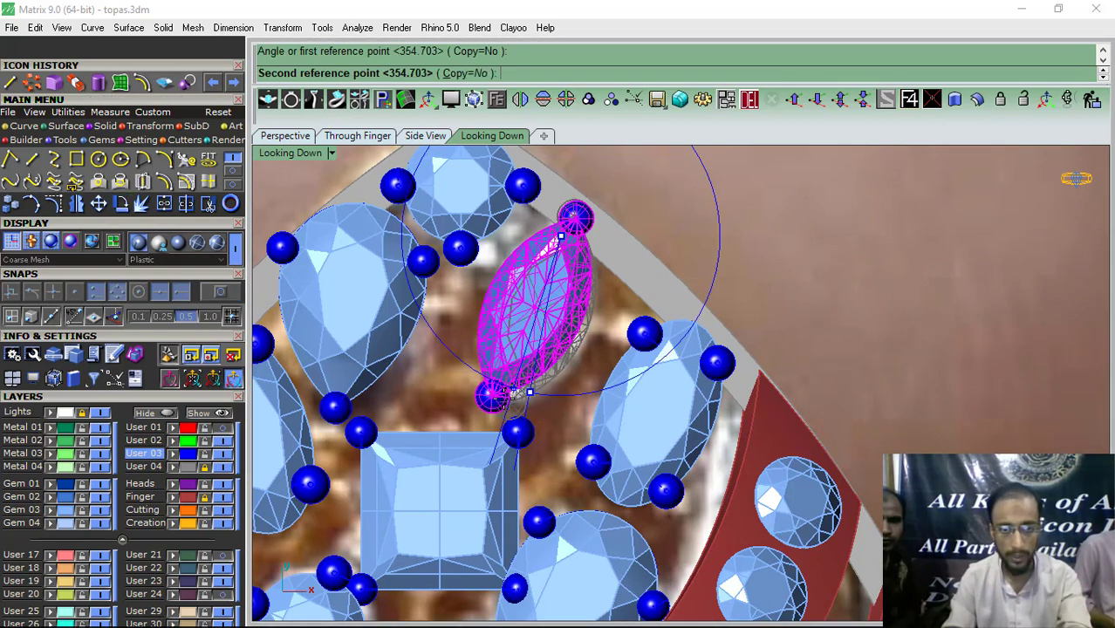
pyautogui.click(490, 391)
# Step: Enlarge the oval gem setting beside the red band uniformly and shift it slightly up and left to match the reference photo
pyautogui.moveTo(661, 432); pyautogui.dragTo(590, 394, button='right')
pyautogui.click(593, 382)
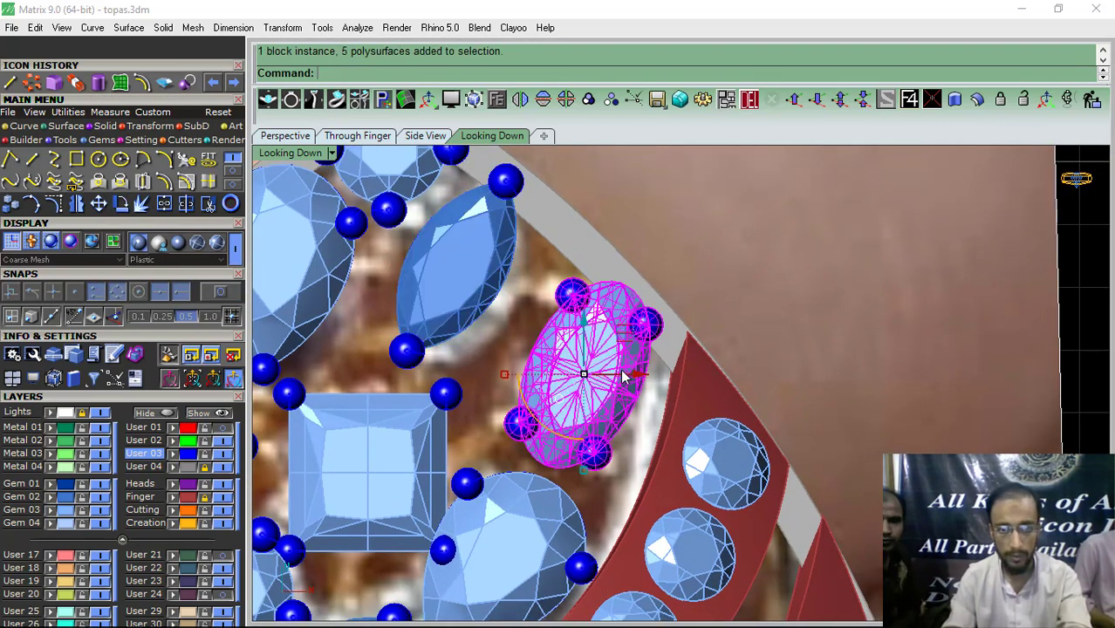
pyautogui.keyDown('shift'); pyautogui.moveTo(502, 381); pyautogui.dragTo(495, 381); pyautogui.keyUp('shift')
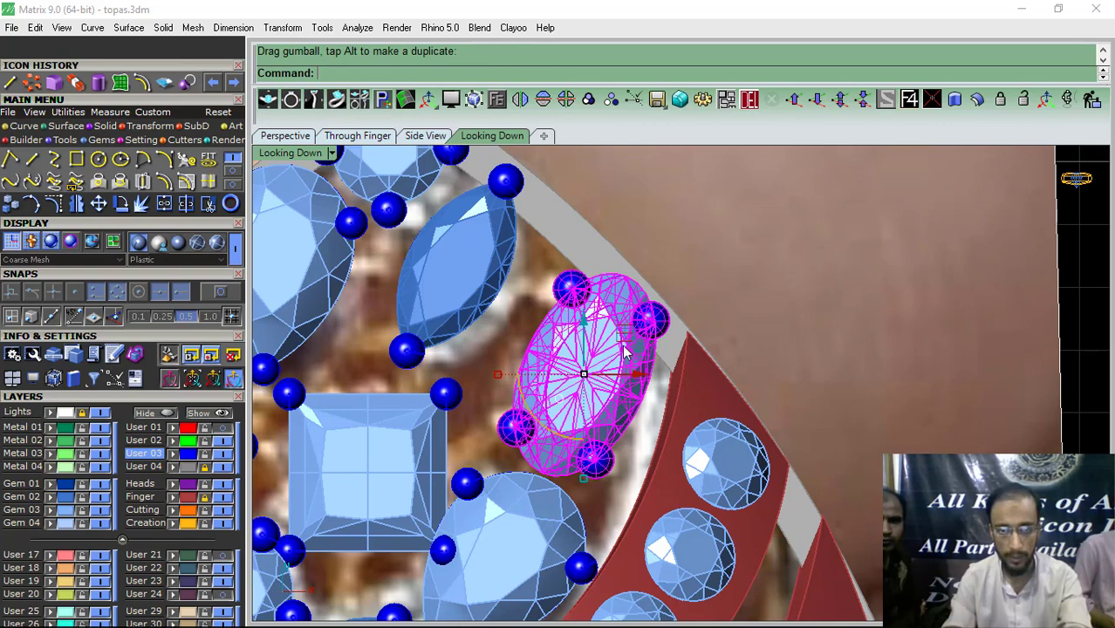
pyautogui.moveTo(623, 346); pyautogui.dragTo(618, 334)
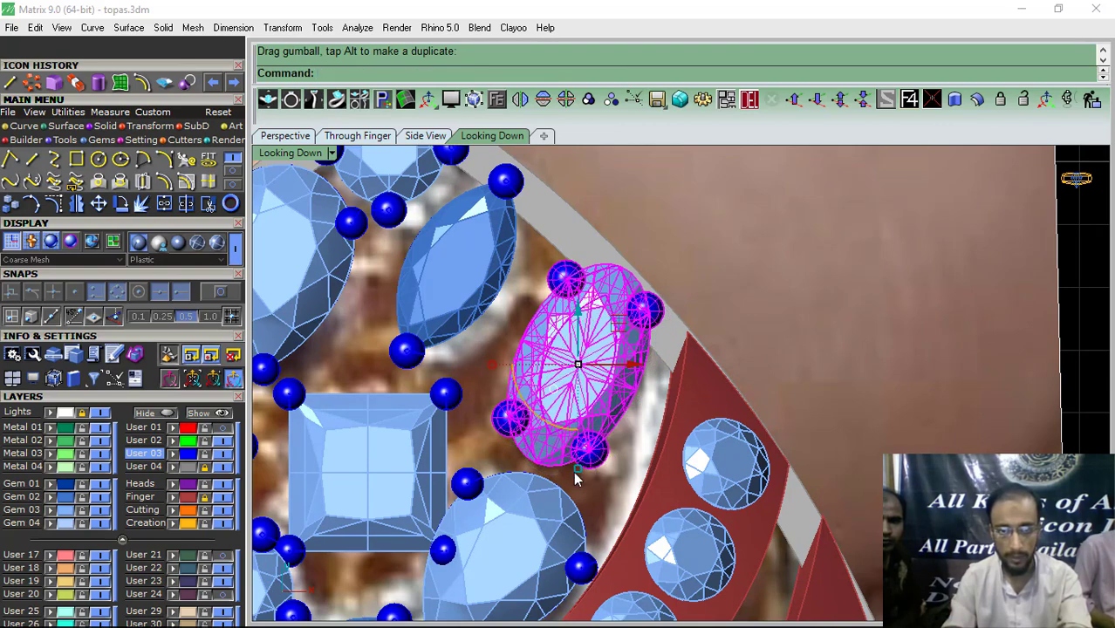
pyautogui.keyDown('shift'); pyautogui.moveTo(577, 469); pyautogui.dragTo(580, 479); pyautogui.keyUp('shift')
pyautogui.click(729, 230)
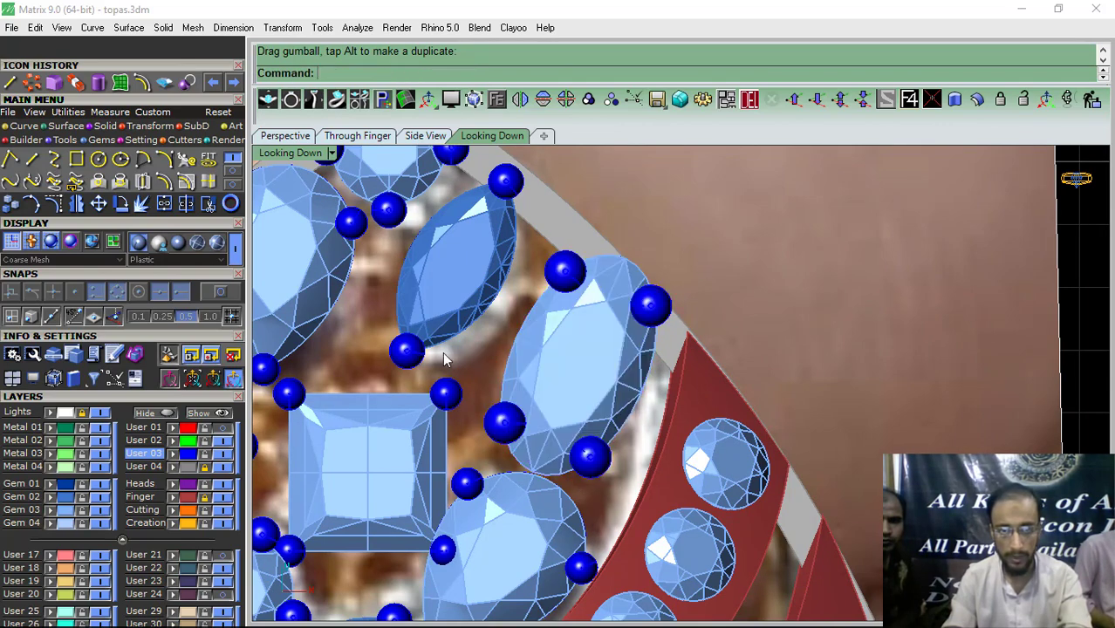
# Step: Move the central square gem setting slightly up and left and rotate it a few degrees counterclockwise about its centre
pyautogui.moveTo(466, 310); pyautogui.dragTo(576, 267, button='right')
pyautogui.click(501, 413)
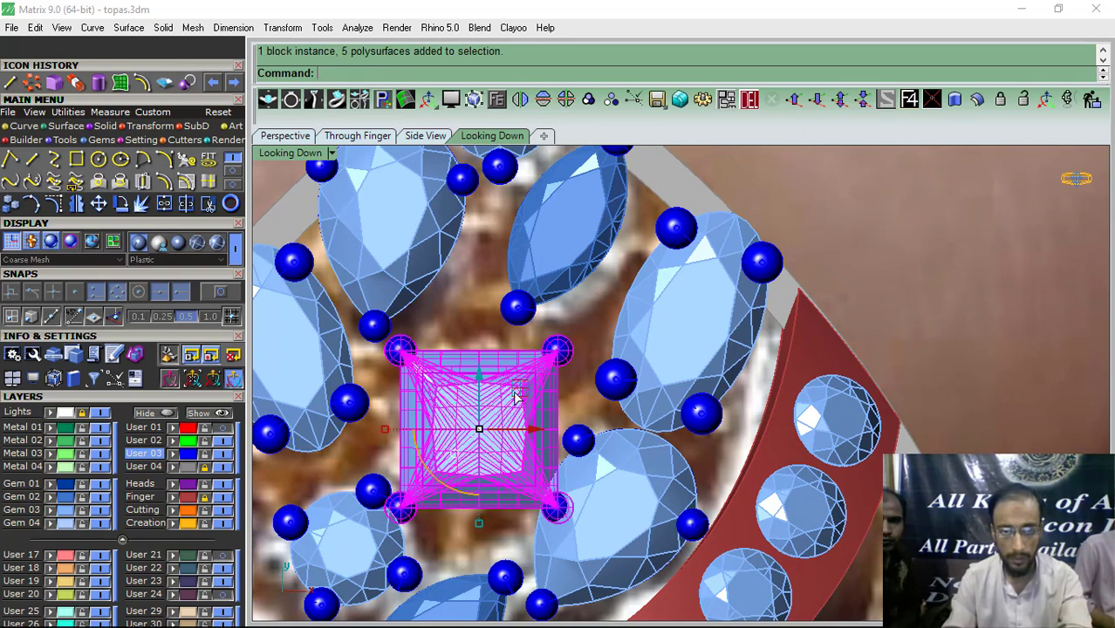
pyautogui.moveTo(515, 397); pyautogui.dragTo(510, 383)
pyautogui.rightClick(515, 375)
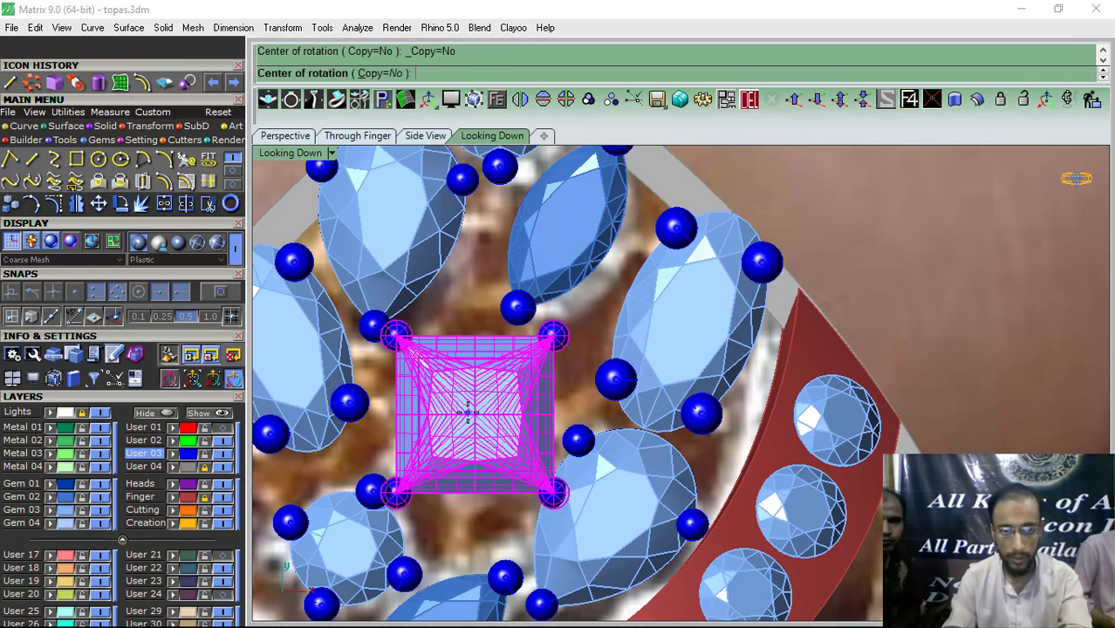
pyautogui.click(468, 412)
pyautogui.click(578, 385)
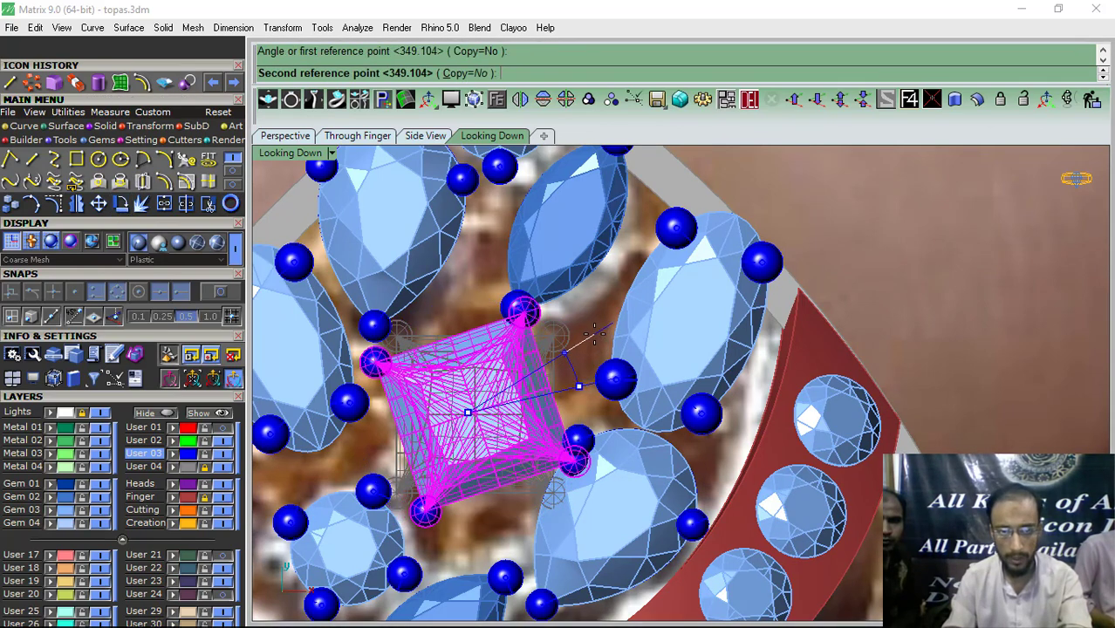
pyautogui.click(595, 375)
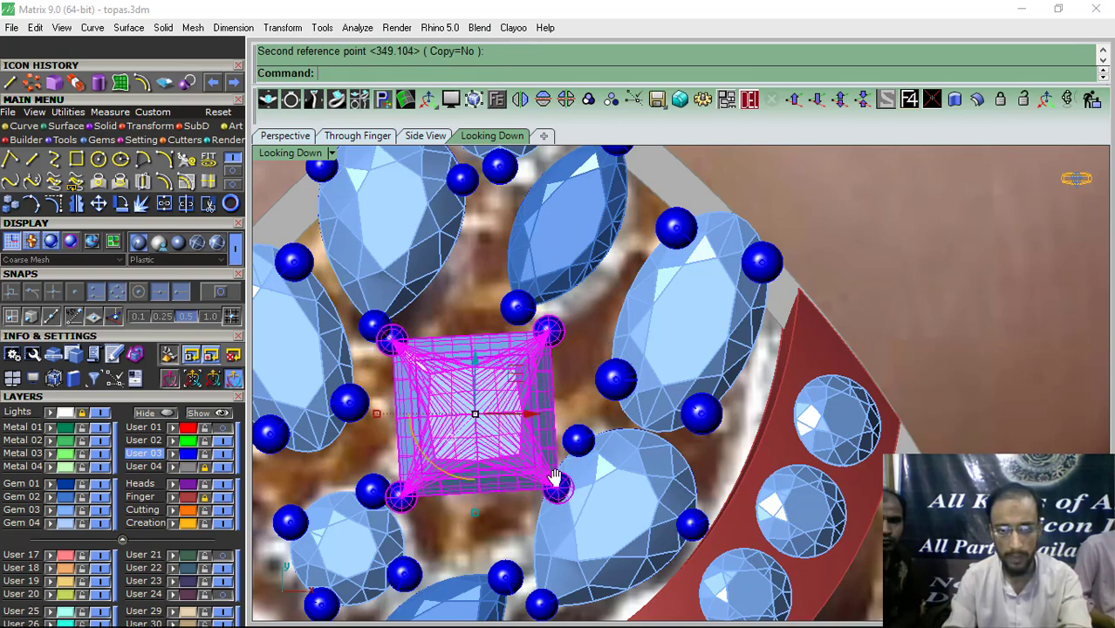
# Step: Copy the square setting into the open area above the four-prong round stone and rotate the copy clockwise to follow the frame
pyautogui.moveTo(574, 455); pyautogui.dragTo(577, 347, button='right')
pyautogui.scroll(-6, 578, 348)
pyautogui.moveTo(523, 374); pyautogui.dragTo(599, 365, button='right')
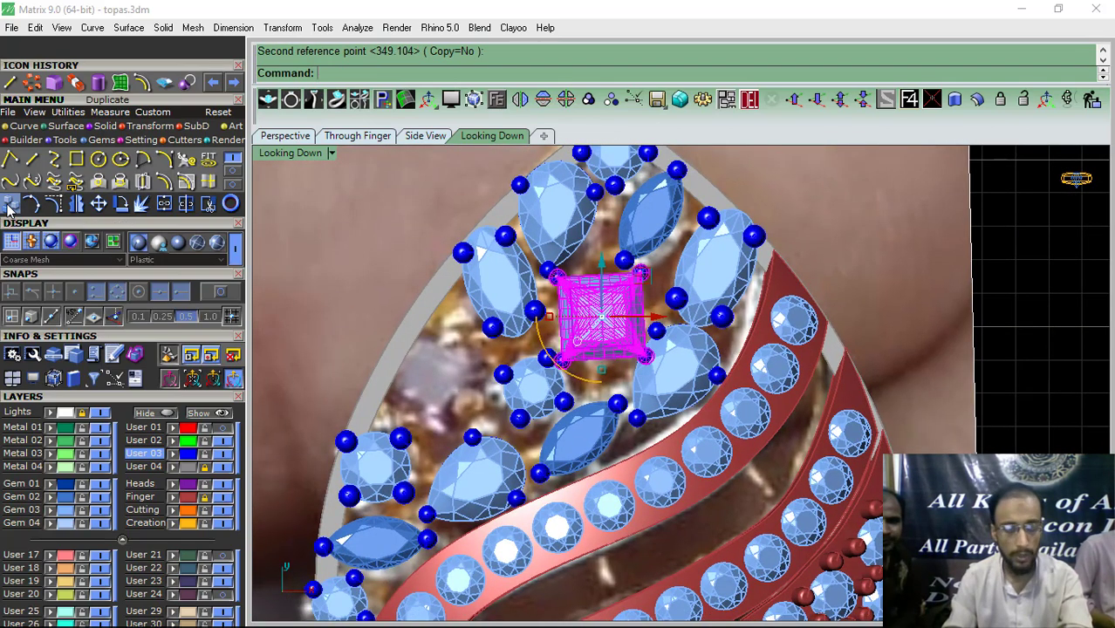
pyautogui.click(10, 204)
pyautogui.click(609, 323)
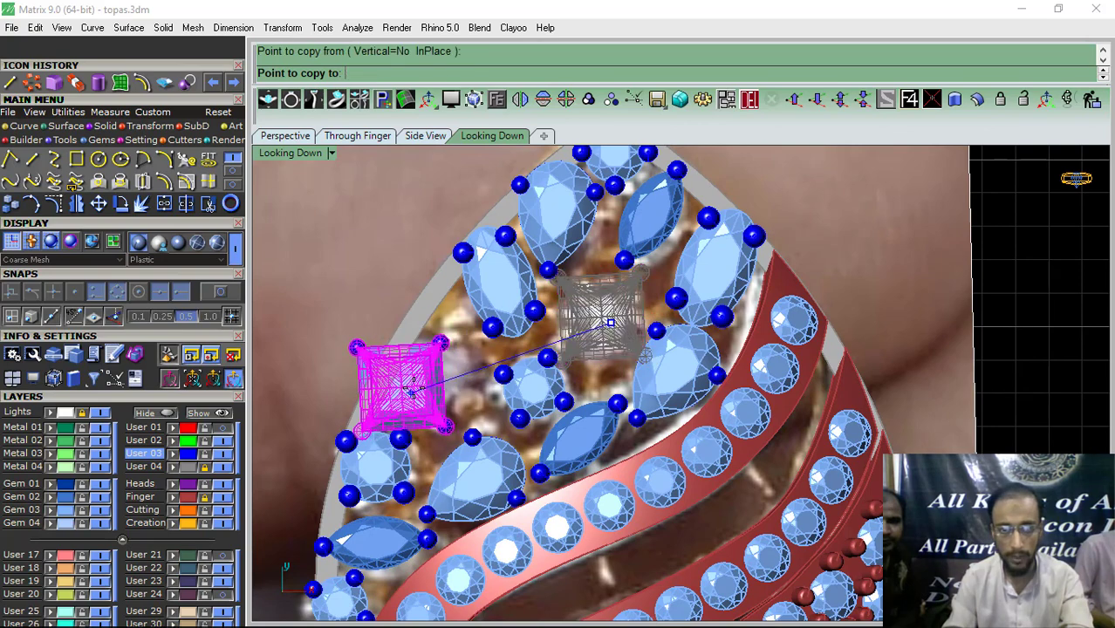
pyautogui.scroll(3, 442, 391)
pyautogui.click(445, 382)
pyautogui.press('Return')
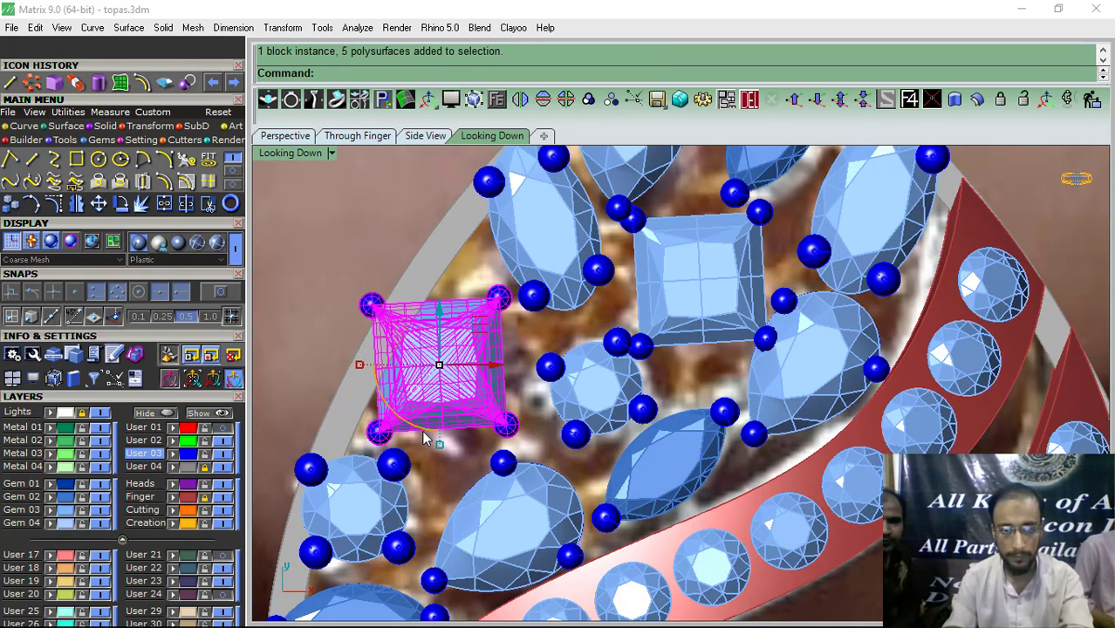
pyautogui.moveTo(423, 431); pyautogui.dragTo(382, 416)
pyautogui.click(380, 229)
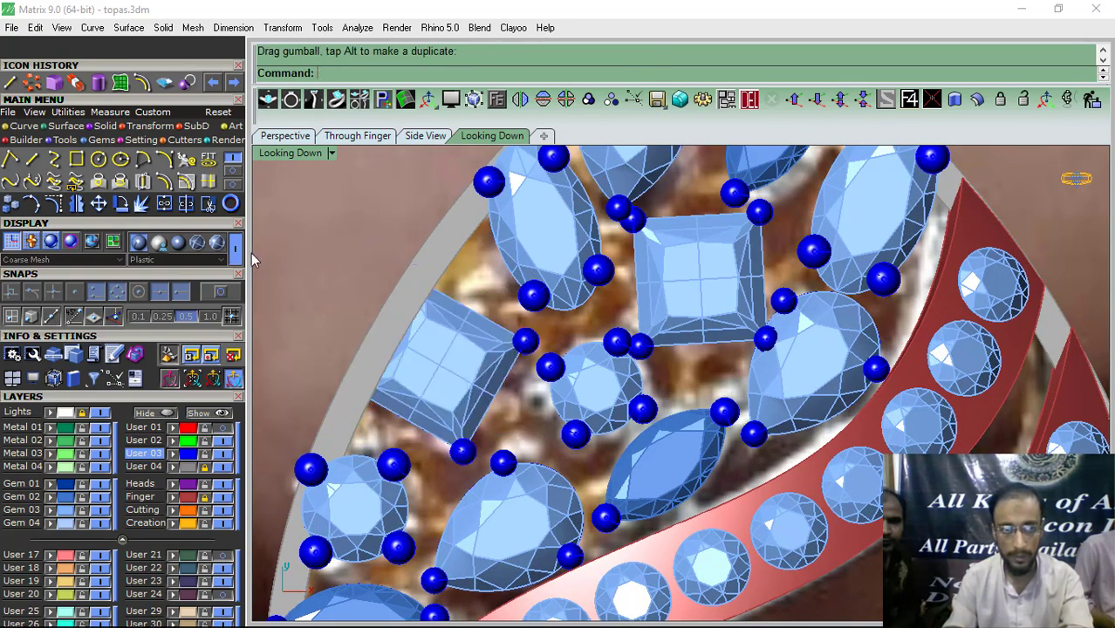
# Step: Hide the reference photo on the Lights layer and raise the copied square setting onto the frame in Perspective
pyautogui.click(389, 401)
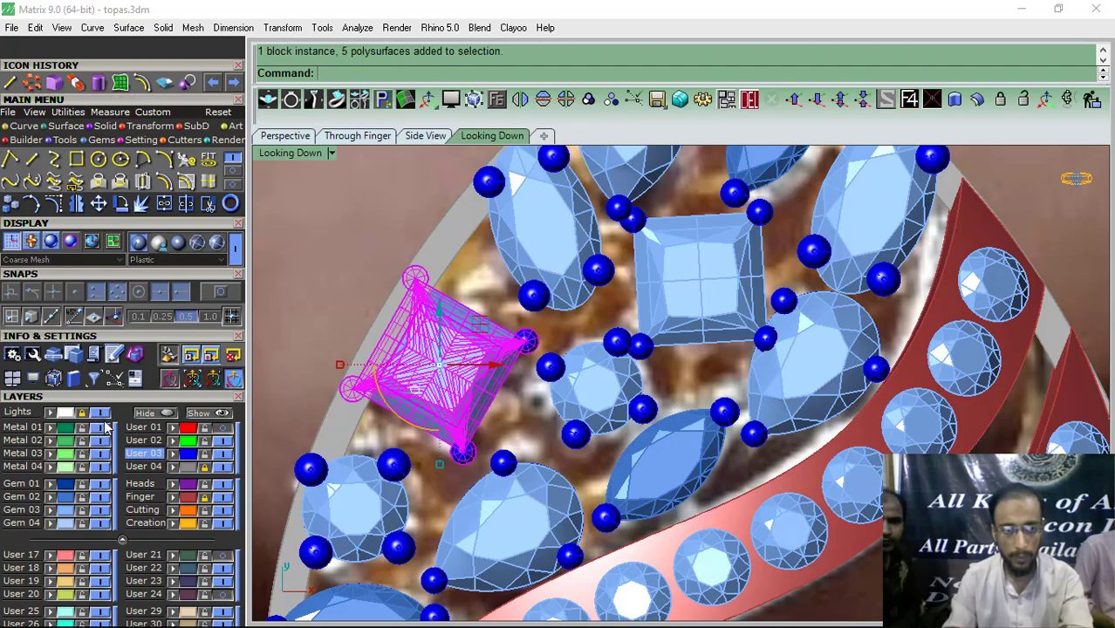
pyautogui.click(285, 136)
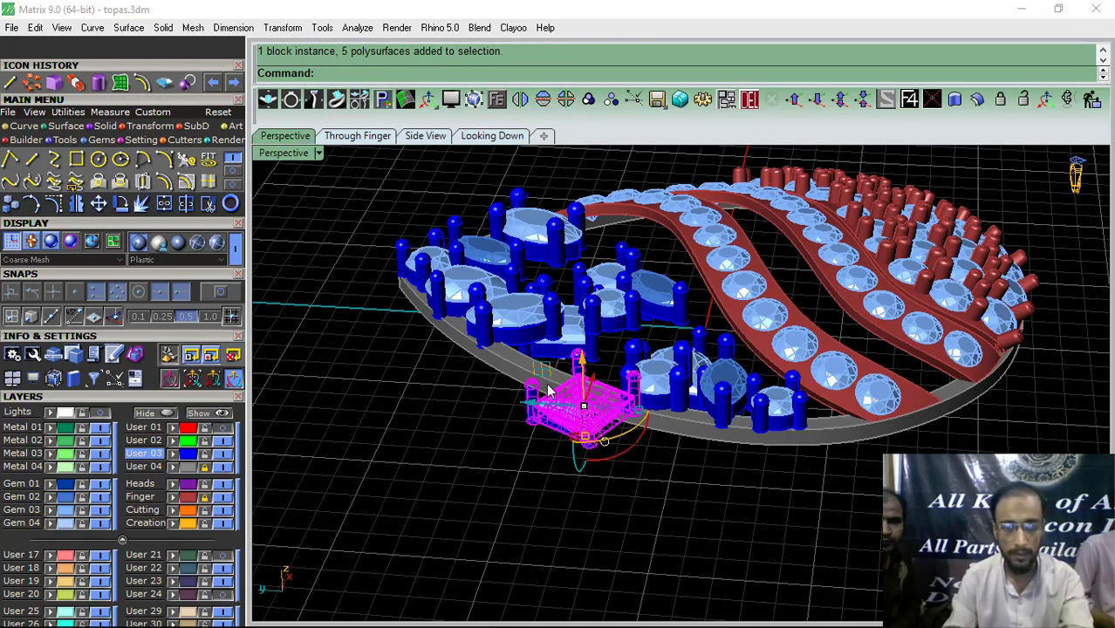
pyautogui.click(525, 458)
pyautogui.click(608, 388)
pyautogui.moveTo(620, 327); pyautogui.dragTo(630, 269)
pyautogui.click(476, 457)
pyautogui.keyDown('shift'); pyautogui.moveTo(572, 372); pyautogui.dragTo(533, 349, button='right'); pyautogui.keyUp('shift')
pyautogui.scroll(5, 583, 464)
pyautogui.click(552, 425)
pyautogui.scroll(-5, 553, 425)
pyautogui.click(371, 367)
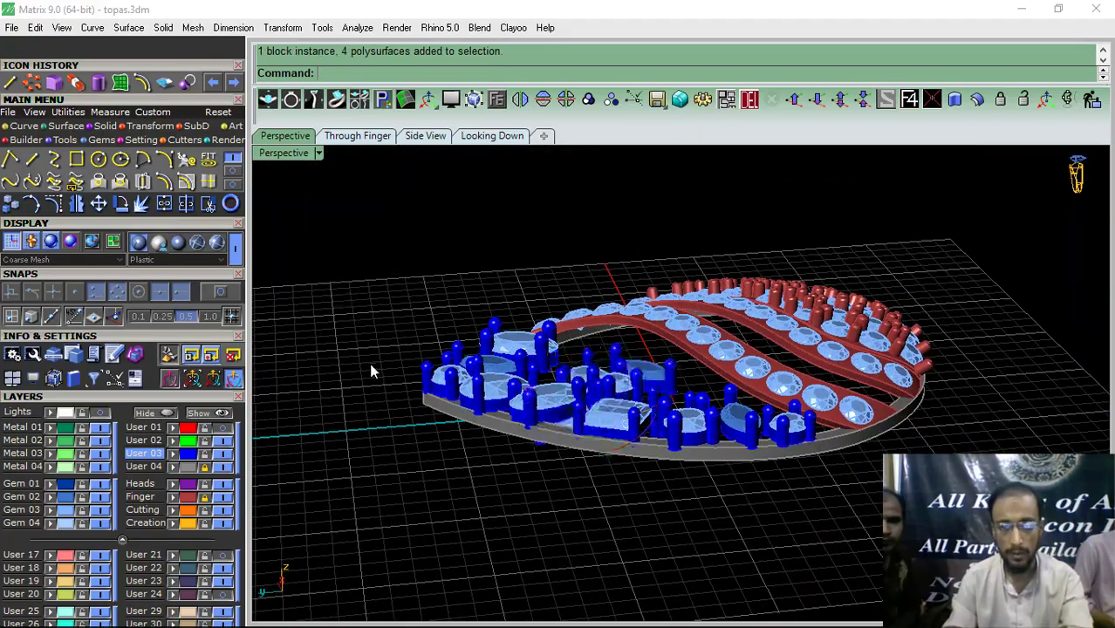
# Step: Start a 3D rotation of the marquise setting near the frame's tip, snapping the rotation axis across the base of its outer prong
pyautogui.moveTo(374, 366); pyautogui.dragTo(589, 369, button='right')
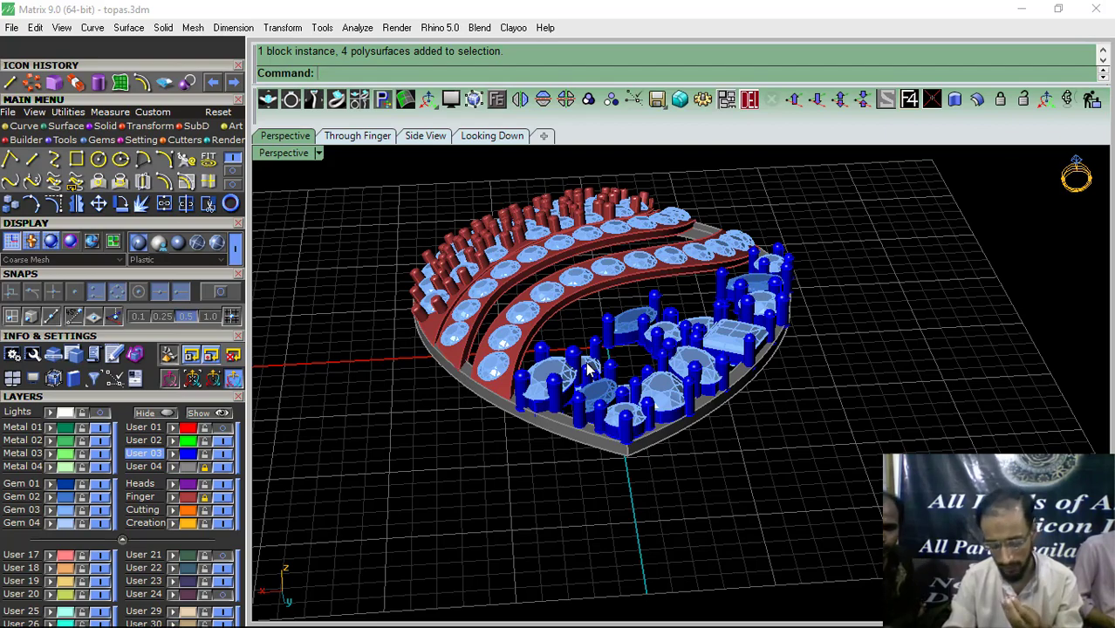
pyautogui.moveTo(587, 370); pyautogui.dragTo(630, 428, button='right')
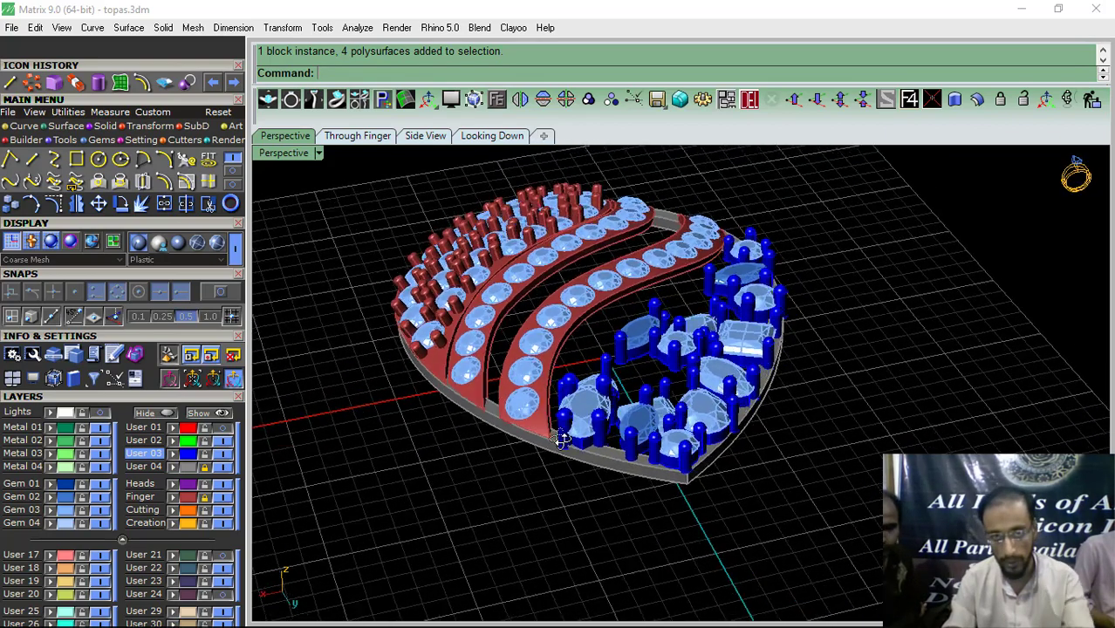
pyautogui.scroll(5, 629, 427)
pyautogui.click(622, 453)
pyautogui.keyDown('shift'); pyautogui.moveTo(588, 458); pyautogui.dragTo(491, 408, button='right'); pyautogui.keyUp('shift')
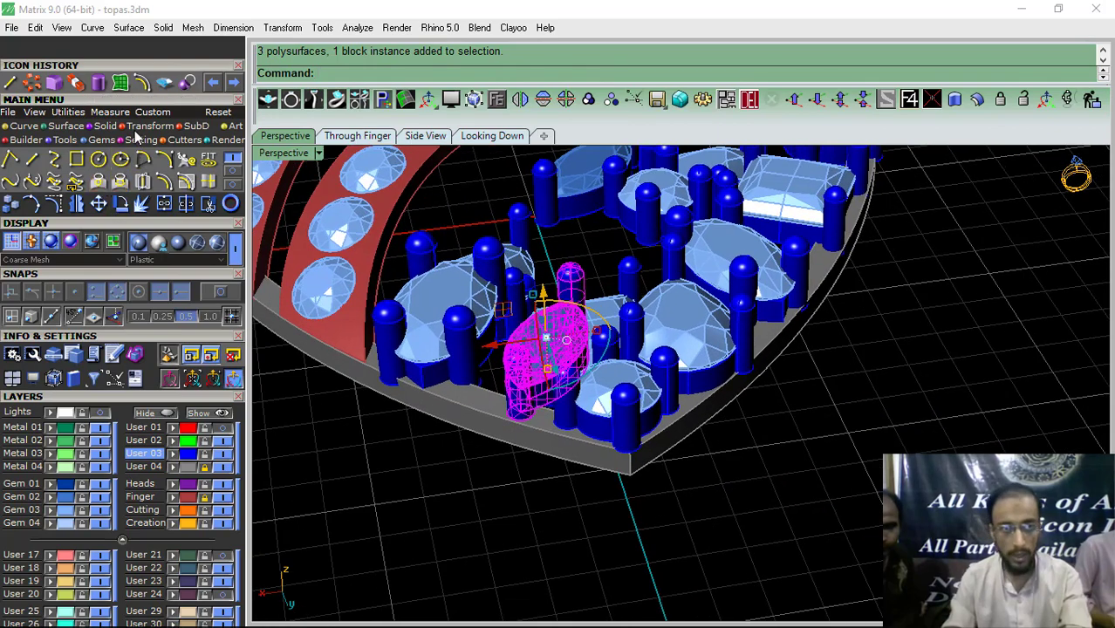
pyautogui.click(147, 127)
pyautogui.click(145, 163)
pyautogui.click(218, 292)
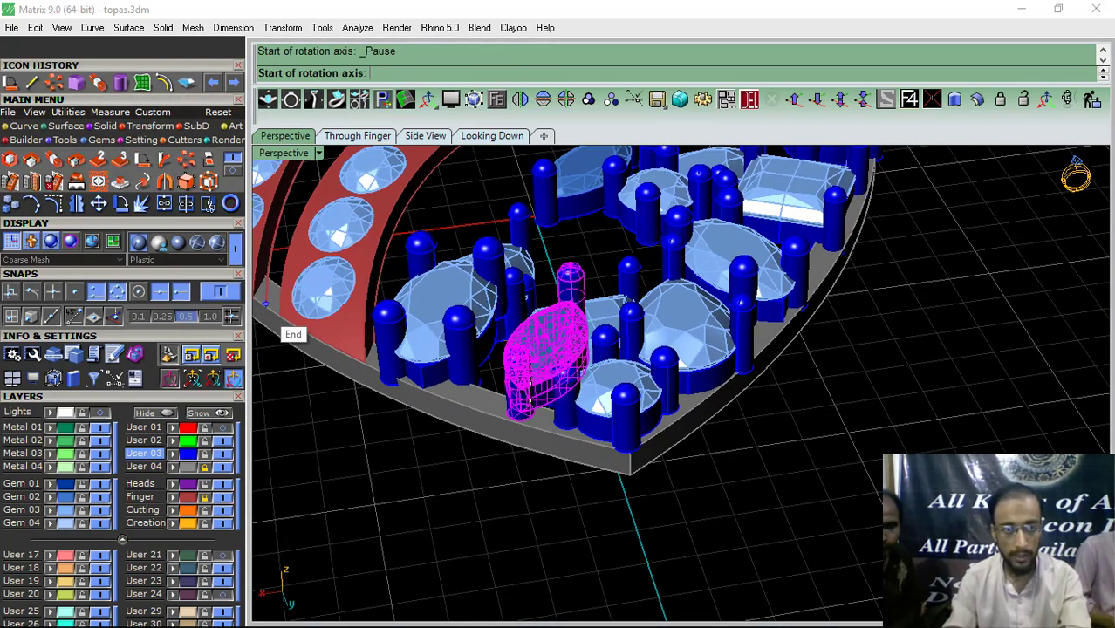
pyautogui.rightClick(478, 443)
pyautogui.scroll(2, 478, 443)
pyautogui.moveTo(522, 419); pyautogui.dragTo(486, 397, button='right')
pyautogui.scroll(7, 518, 373)
pyautogui.rightClick(522, 375)
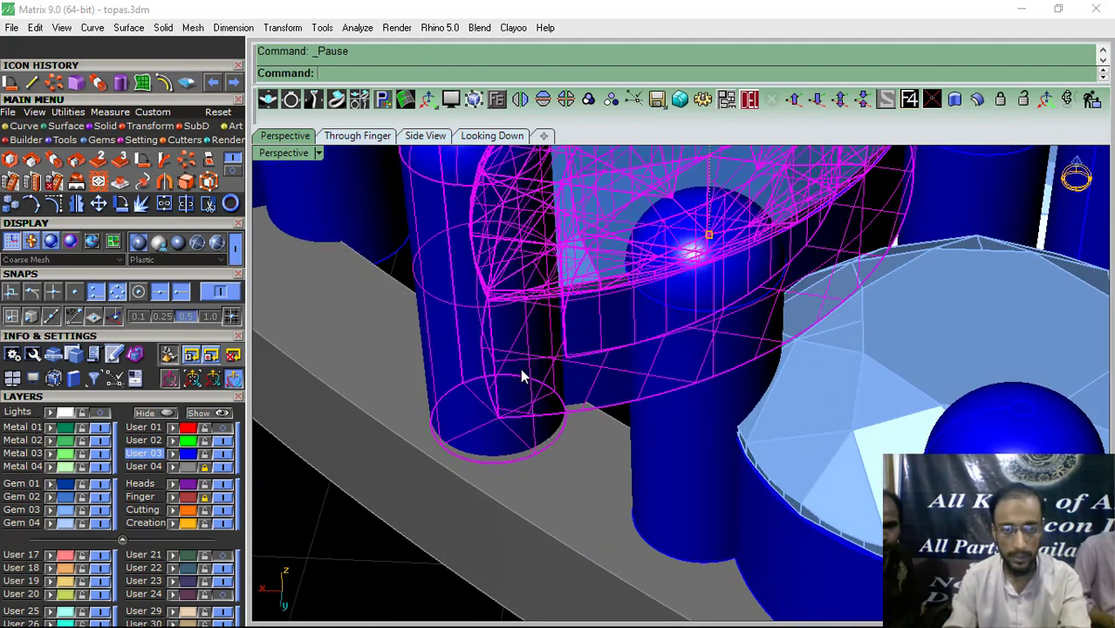
pyautogui.click(448, 395)
pyautogui.scroll(3, 511, 447)
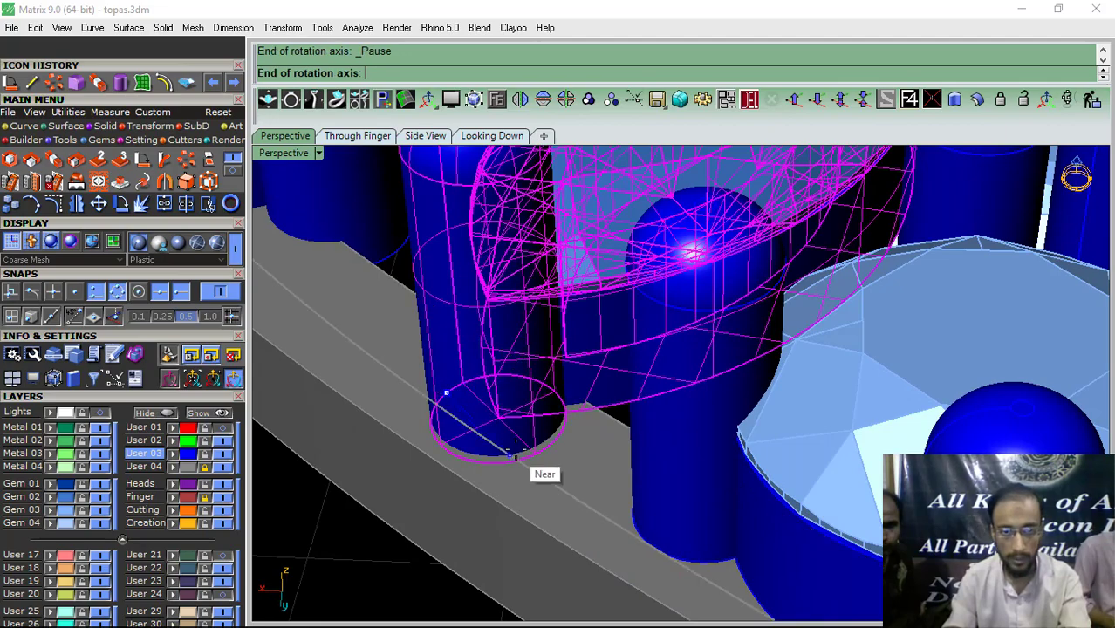
pyautogui.click(546, 455)
# Step: Turn object snaps off and tilt the marquise setting about that axis so its inner end rises
pyautogui.click(215, 298)
pyautogui.scroll(-12, 512, 436)
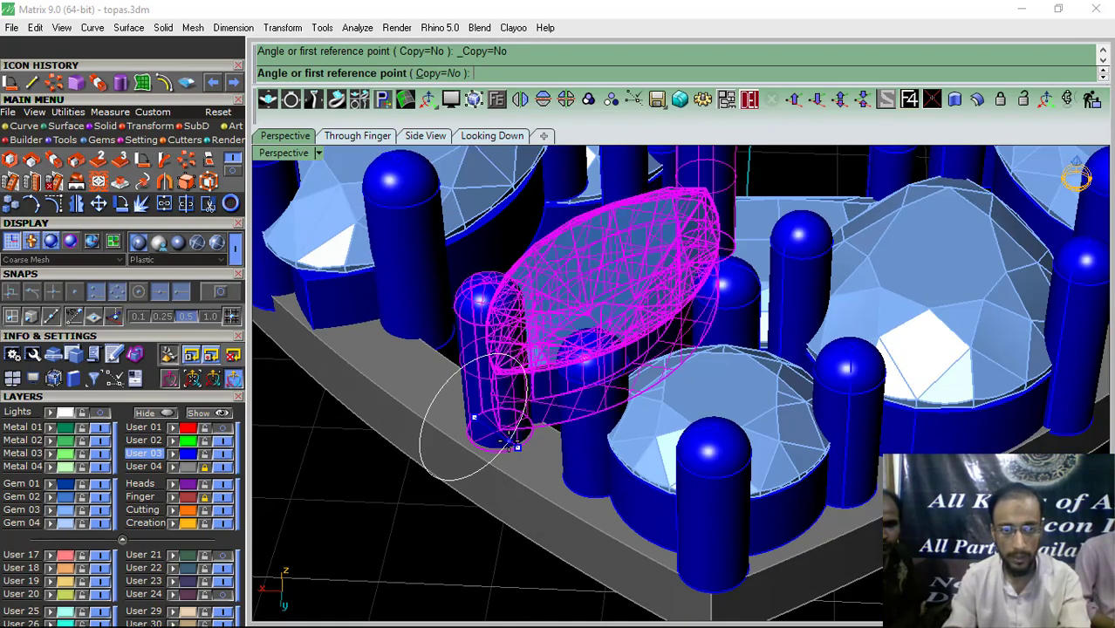
pyautogui.moveTo(576, 417); pyautogui.dragTo(539, 344, button='right')
pyautogui.scroll(5, 544, 332)
pyautogui.click(717, 341)
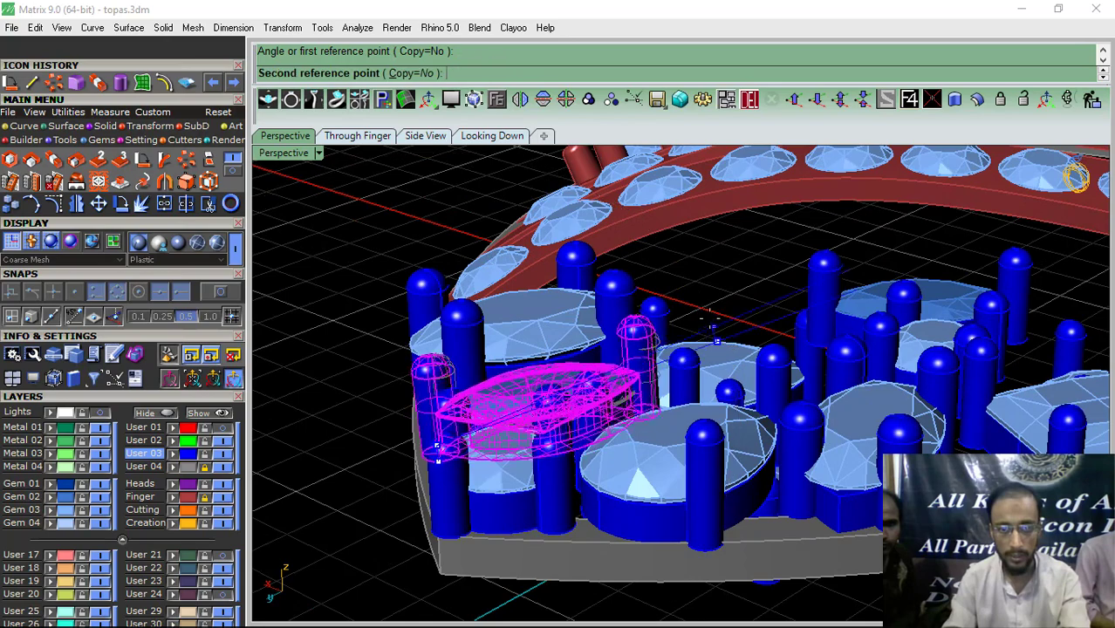
pyautogui.click(662, 281)
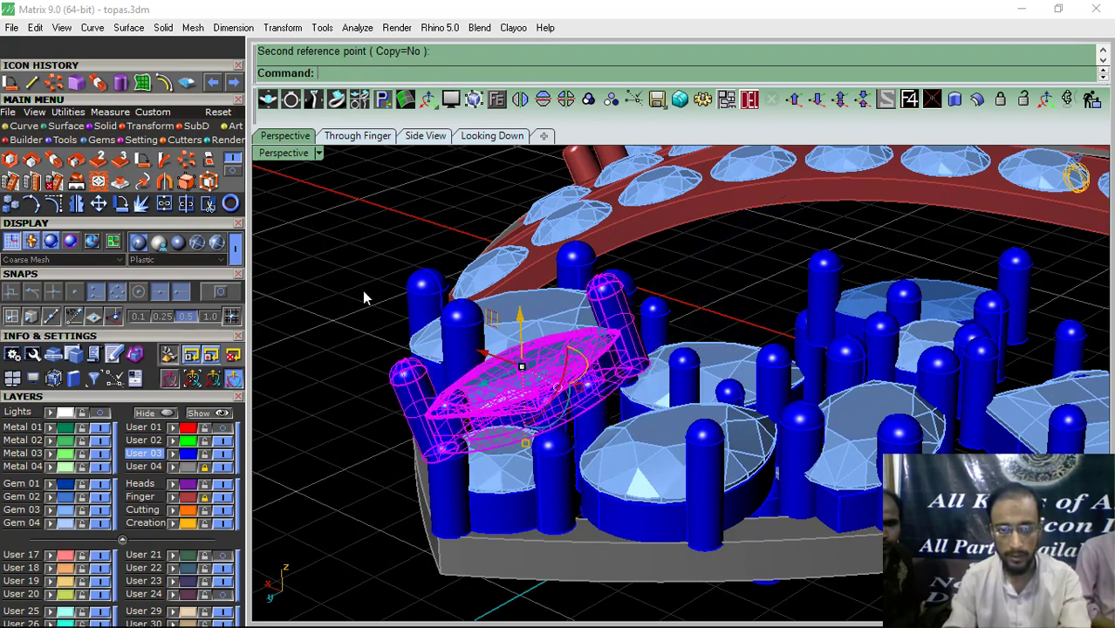
pyautogui.click(364, 296)
# Step: Start a 3D rotation of the oval setting beside the red band, with the axis through the bases of its two outer prongs
pyautogui.moveTo(388, 314); pyautogui.dragTo(596, 412, button='right')
pyautogui.scroll(9, 534, 473)
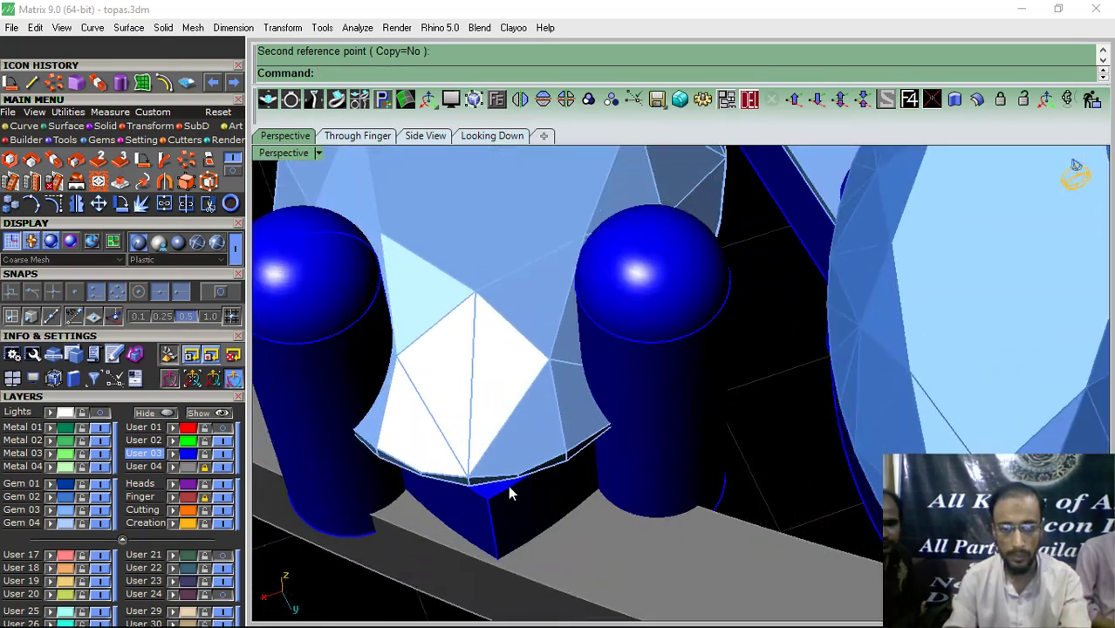
pyautogui.click(510, 490)
pyautogui.rightClick(502, 494)
pyautogui.click(220, 291)
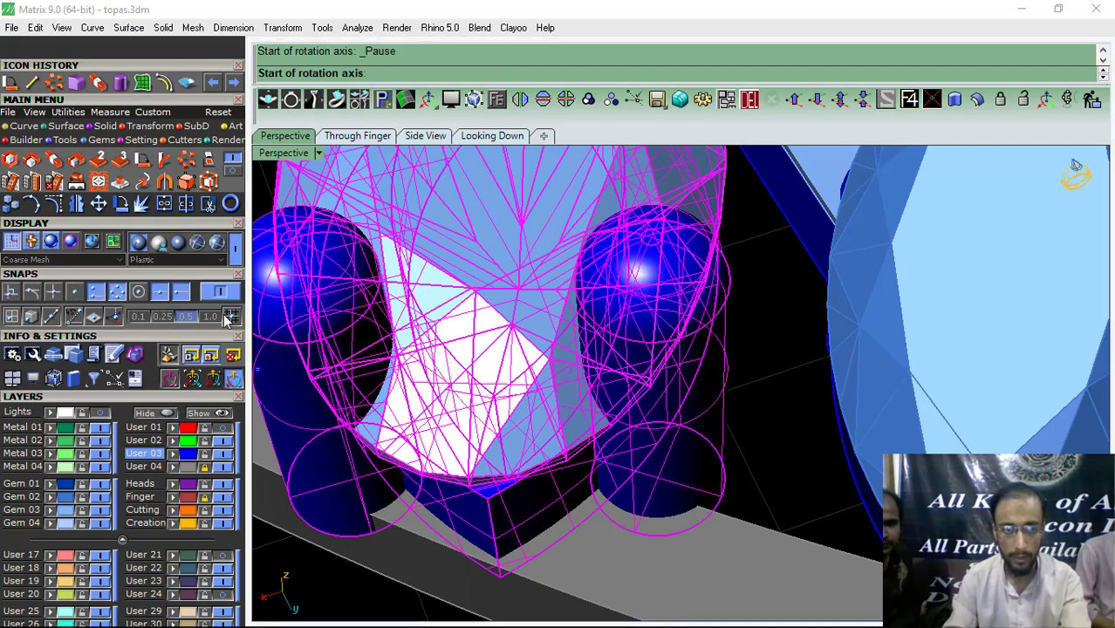
pyautogui.click(301, 517)
pyautogui.click(683, 531)
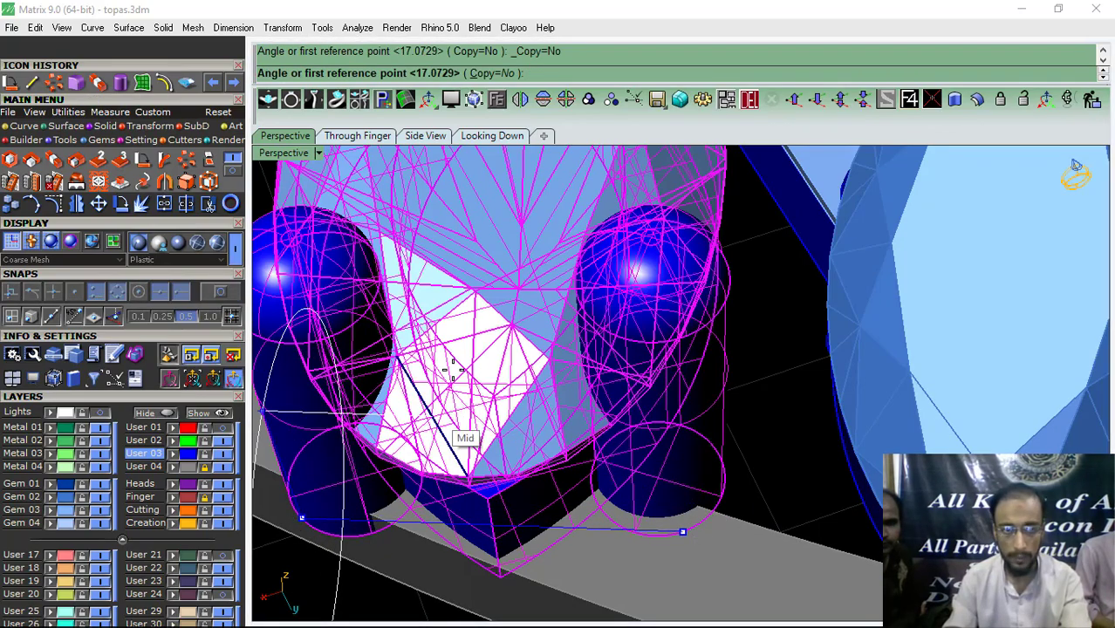
# Step: Tilt the oval setting about its outer prong bases so its inner end rises
pyautogui.scroll(-5, 660, 461)
pyautogui.moveTo(608, 377); pyautogui.dragTo(597, 398, button='right')
pyautogui.scroll(5, 602, 400)
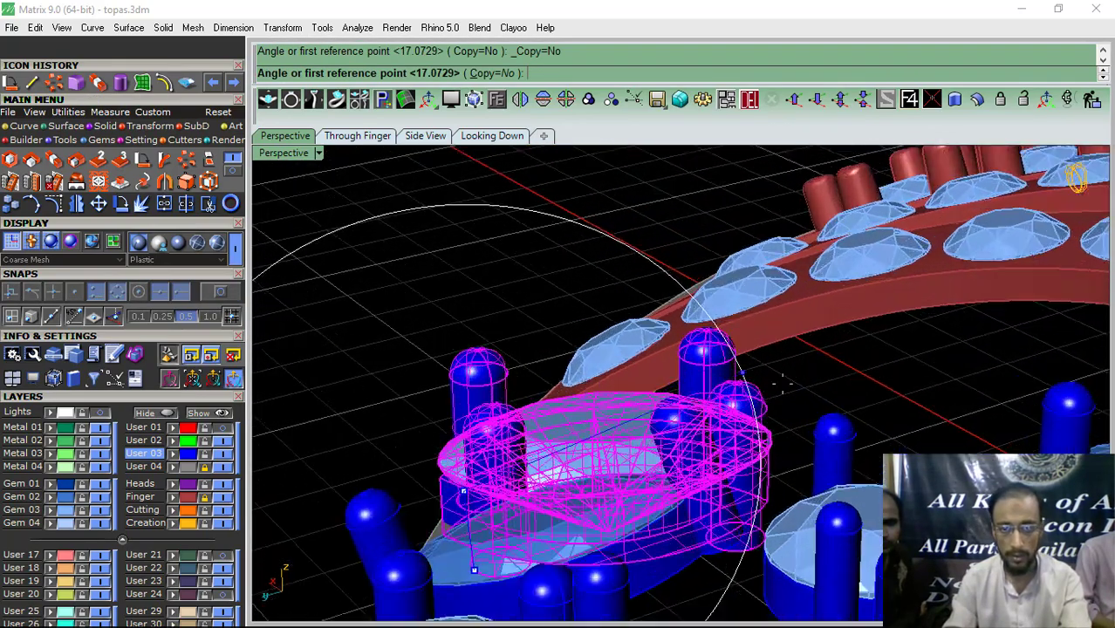
pyautogui.click(837, 401)
pyautogui.click(785, 327)
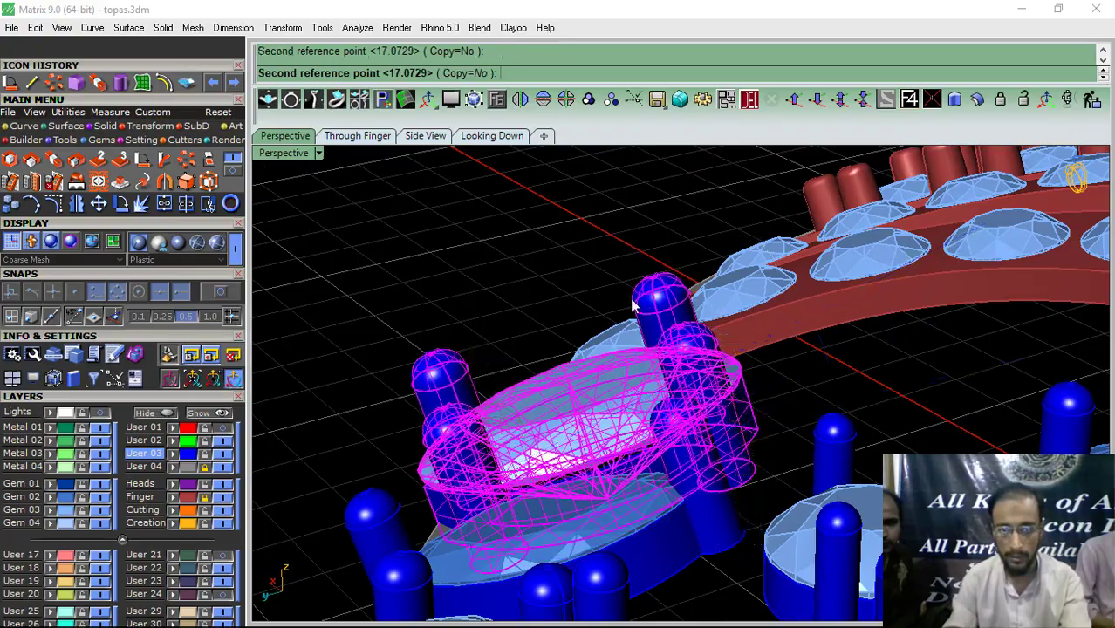
pyautogui.click(438, 341)
# Step: Shift the tilted setting near the frame's tip slightly to adjust its fit with its neighbours
pyautogui.scroll(-6, 544, 392)
pyautogui.moveTo(545, 392); pyautogui.dragTo(758, 376, button='right')
pyautogui.scroll(3, 655, 443)
pyautogui.click(659, 451)
pyautogui.moveTo(611, 363); pyautogui.dragTo(619, 354)
pyautogui.click(490, 568)
# Step: Raise the pear-shaped setting beside the red band vertically above the surrounding settings
pyautogui.moveTo(597, 419); pyautogui.dragTo(618, 560, button='right')
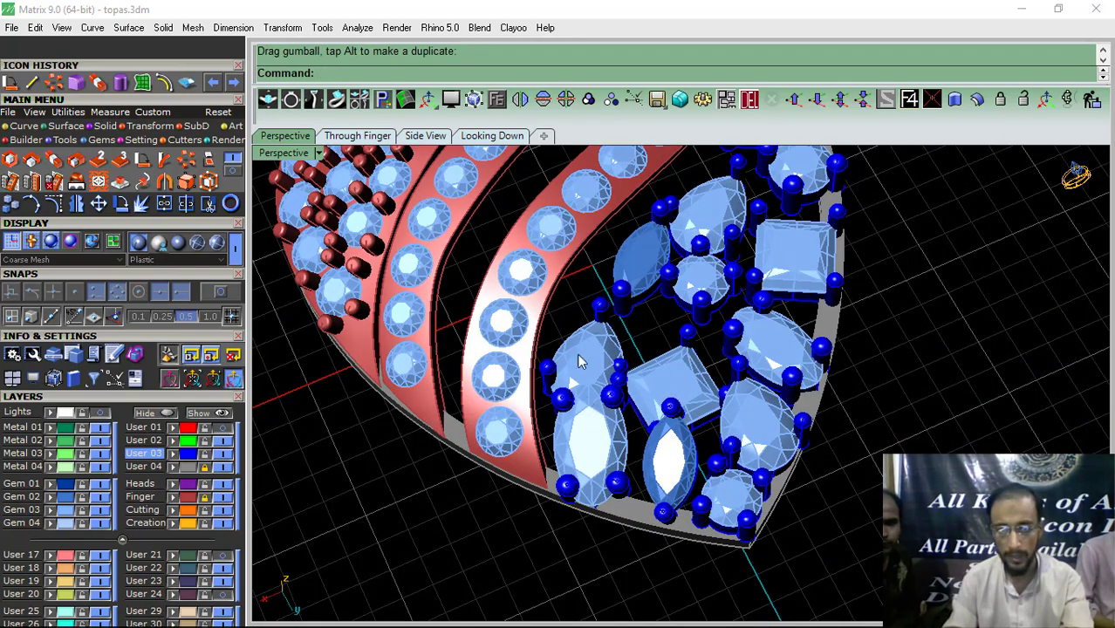
pyautogui.click(582, 356)
pyautogui.moveTo(661, 514); pyautogui.dragTo(612, 421, button='right')
pyautogui.moveTo(633, 443); pyautogui.dragTo(636, 365)
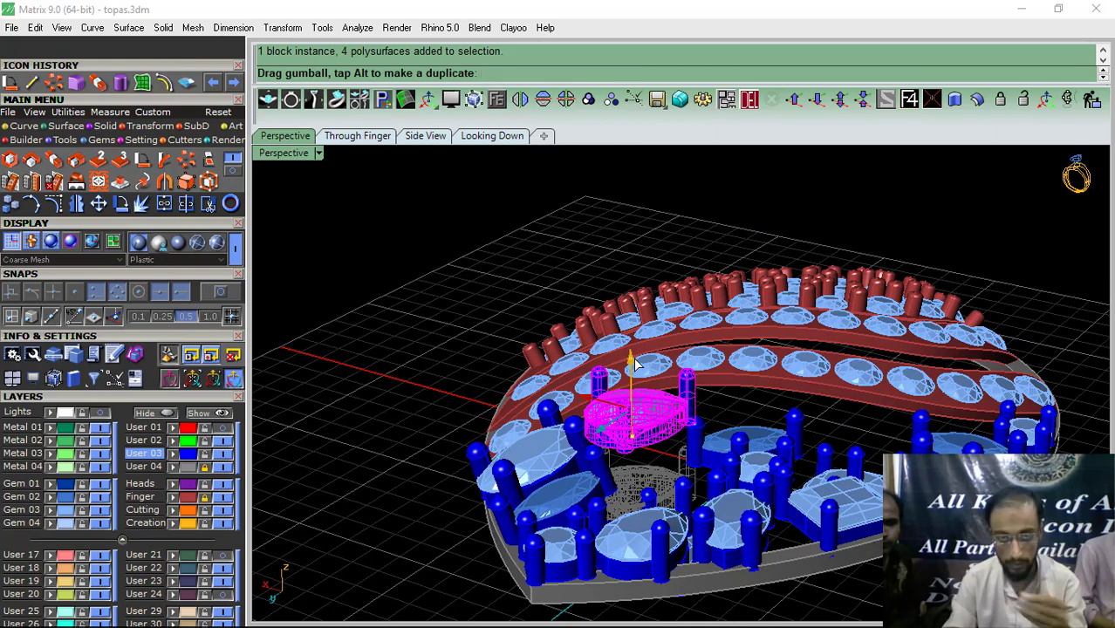
pyautogui.moveTo(635, 364); pyautogui.dragTo(635, 345)
pyautogui.click(419, 351)
# Step: Align the gumball with the pear-shaped setting's long axis and tilt the setting to follow the adjacent oval one
pyautogui.moveTo(419, 352); pyautogui.dragTo(655, 487, button='right')
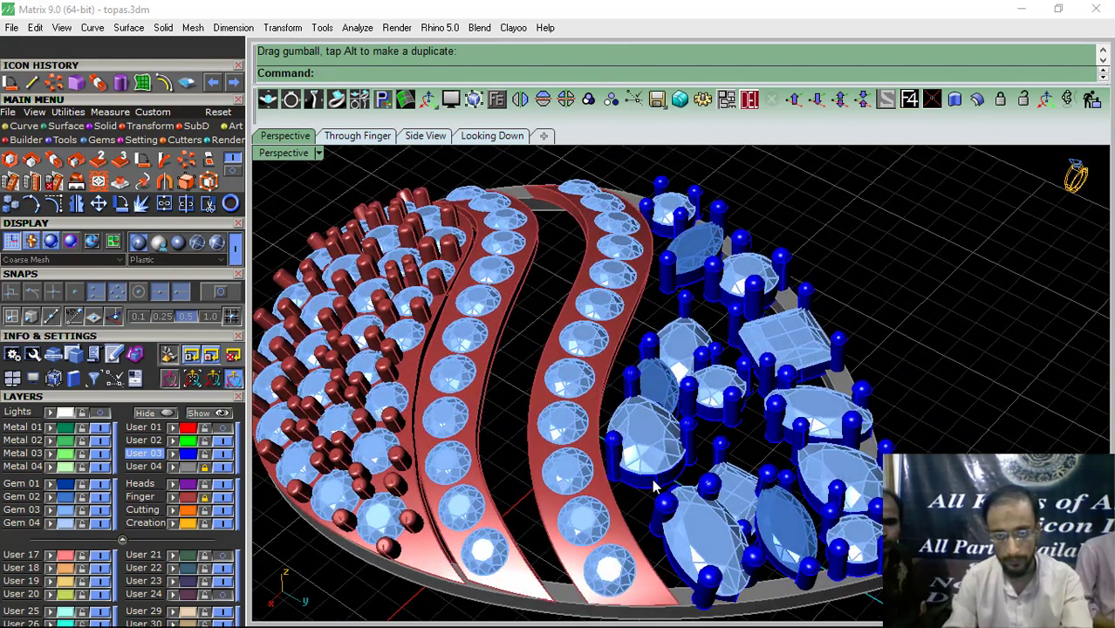
pyautogui.click(655, 489)
pyautogui.scroll(6, 611, 410)
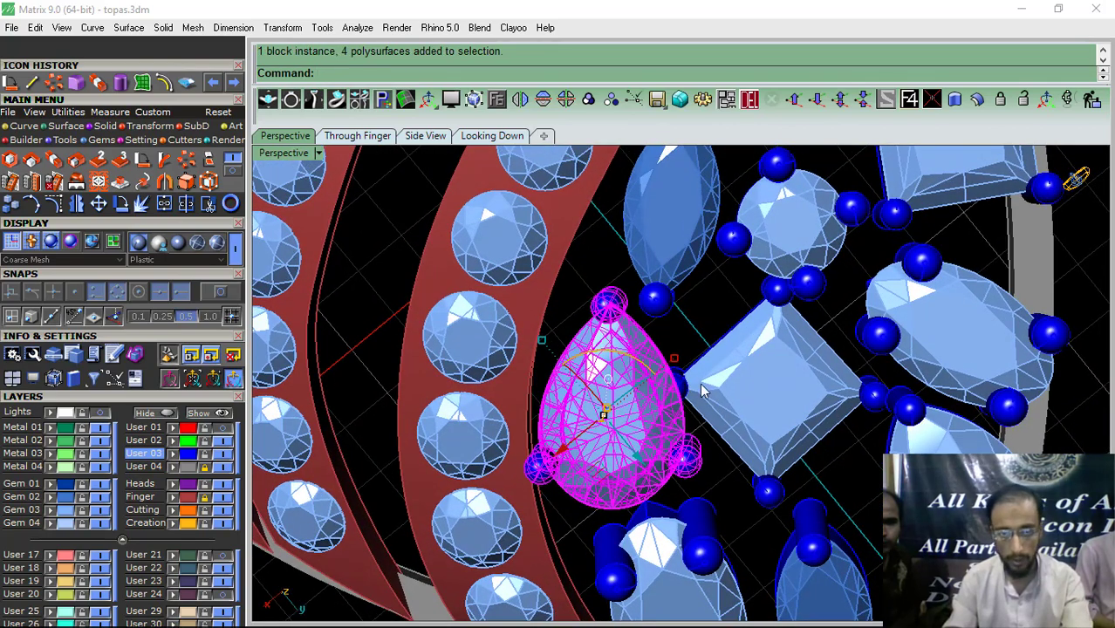
pyautogui.keyDown('ctrl'); pyautogui.moveTo(629, 363); pyautogui.dragTo(687, 408); pyautogui.keyUp('ctrl')
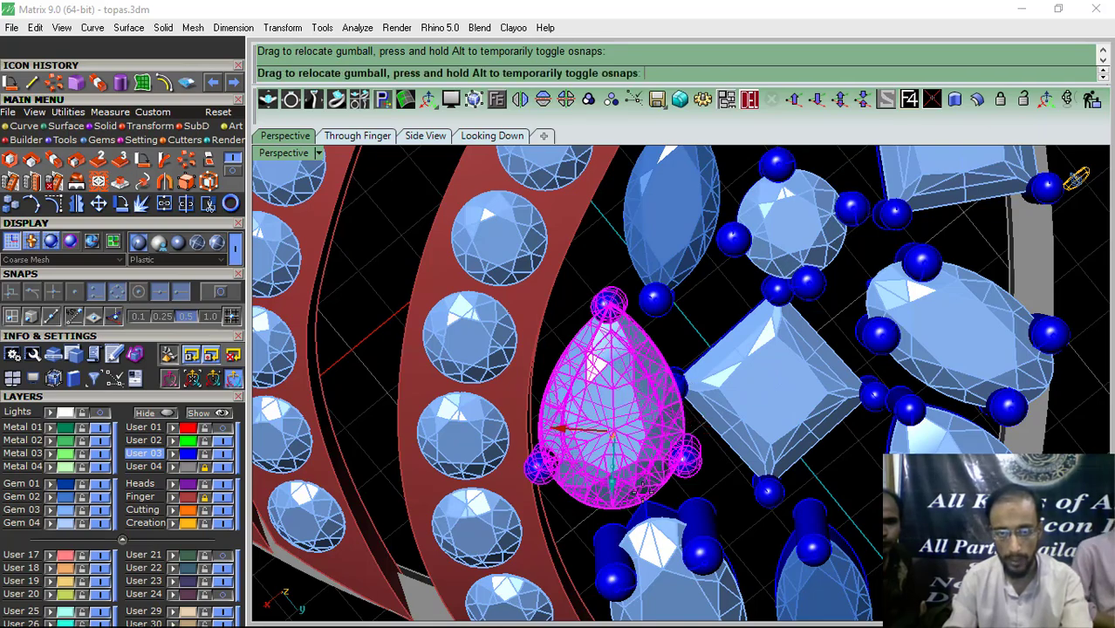
pyautogui.moveTo(612, 478); pyautogui.dragTo(610, 379, button='right')
pyautogui.click(522, 281)
pyautogui.scroll(-5, 435, 391)
# Step: Raise the marquise setting beside the red band vertically toward the height of the pear-shaped setting
pyautogui.moveTo(436, 391); pyautogui.dragTo(644, 474, button='right')
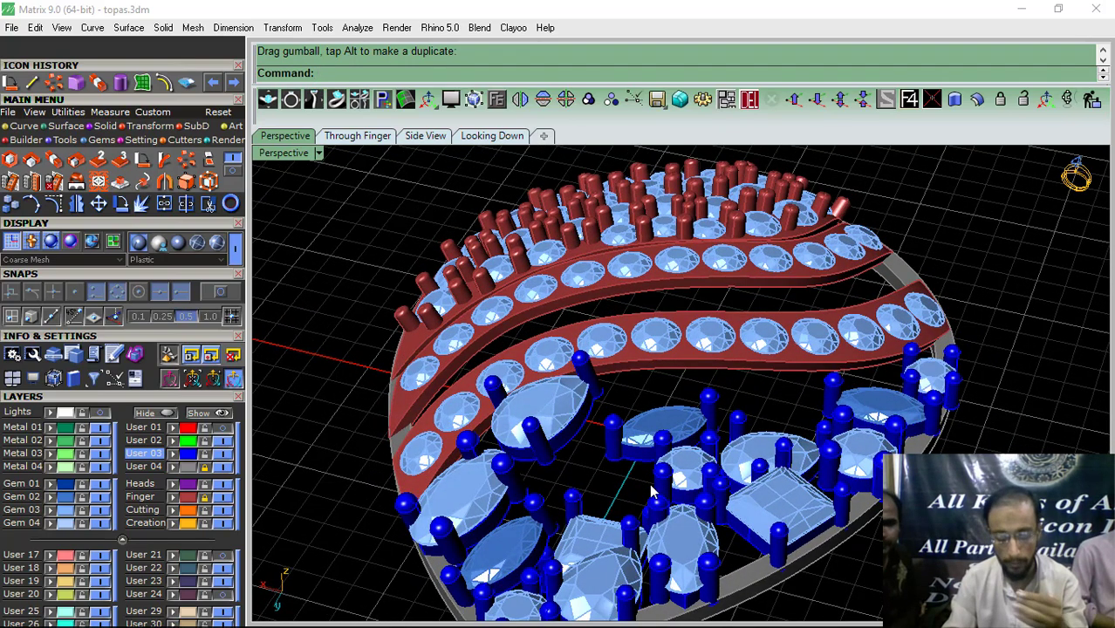
pyautogui.moveTo(645, 474); pyautogui.dragTo(644, 416, button='right')
pyautogui.click(624, 437)
pyautogui.moveTo(658, 411); pyautogui.dragTo(658, 349)
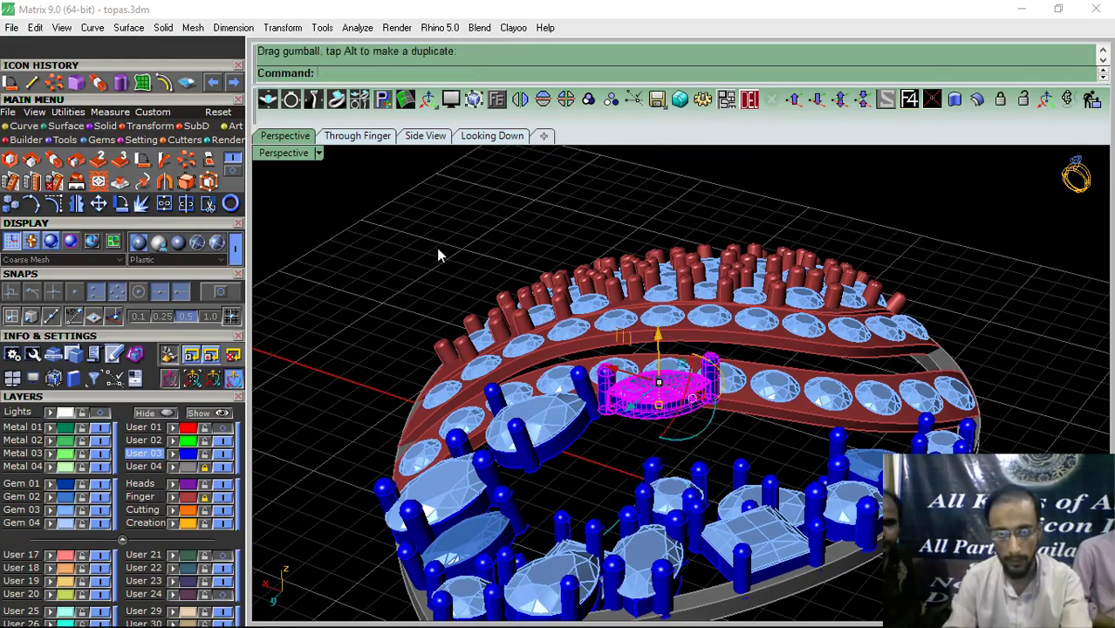
# Step: Rotate the pear-shaped setting beside the red band in plan about its rounded end, swinging its tip slightly away from the band
pyautogui.moveTo(659, 349); pyautogui.dragTo(552, 369, button='right')
pyautogui.scroll(5, 721, 382)
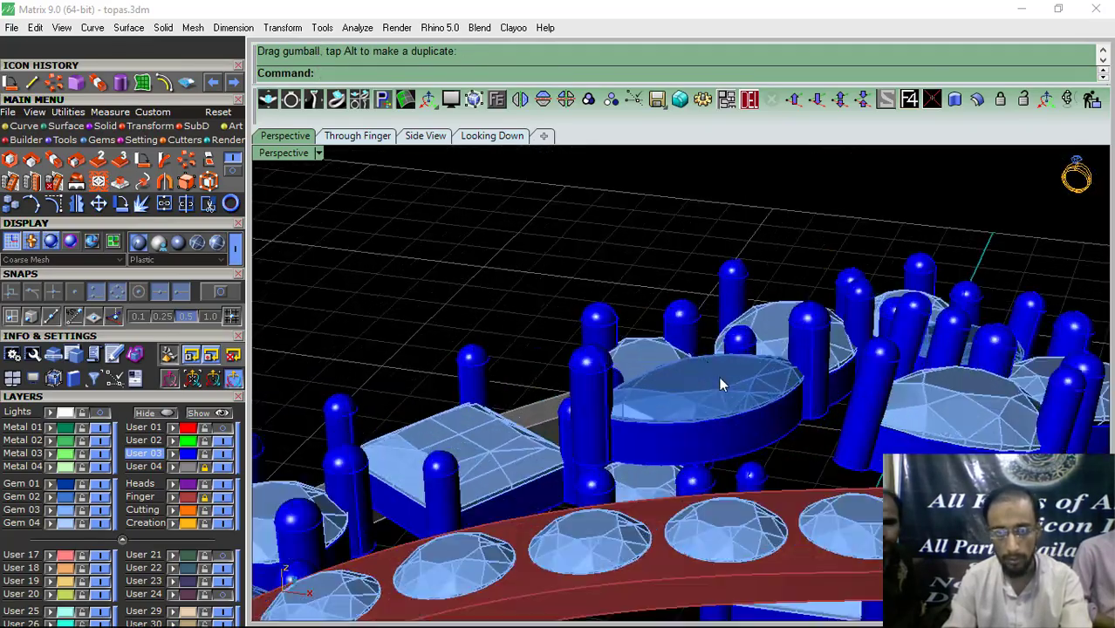
pyautogui.moveTo(761, 501); pyautogui.dragTo(768, 471, button='right')
pyautogui.click(774, 498)
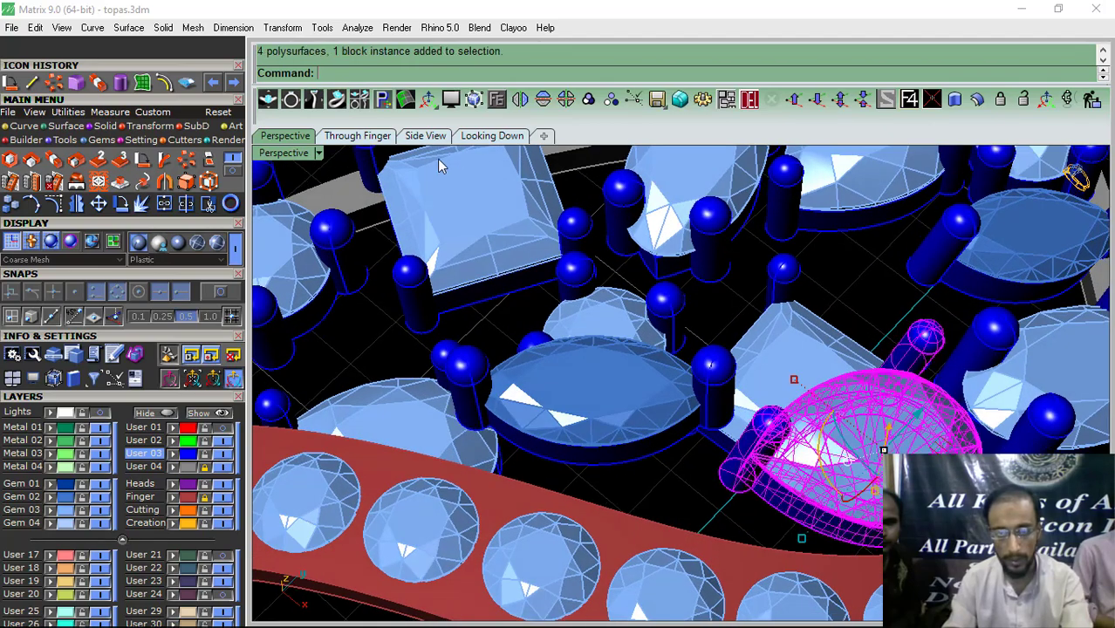
pyautogui.click(491, 137)
pyautogui.moveTo(746, 322); pyautogui.dragTo(723, 371, button='right')
pyautogui.hotkey('ctrl', 'r')
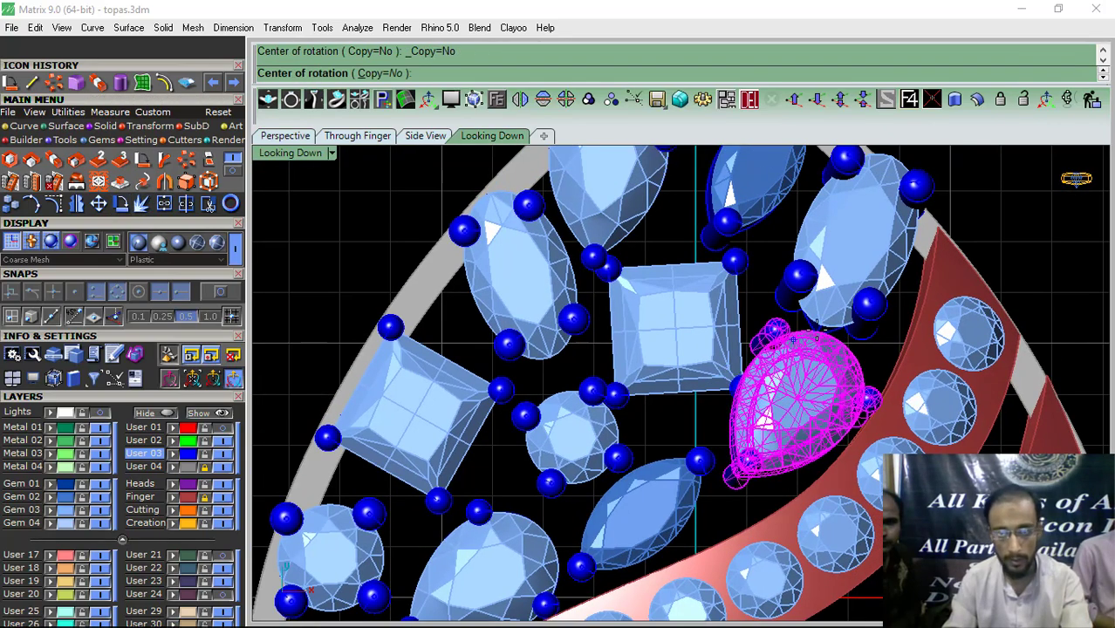
pyautogui.click(821, 328)
pyautogui.click(732, 477)
pyautogui.click(719, 477)
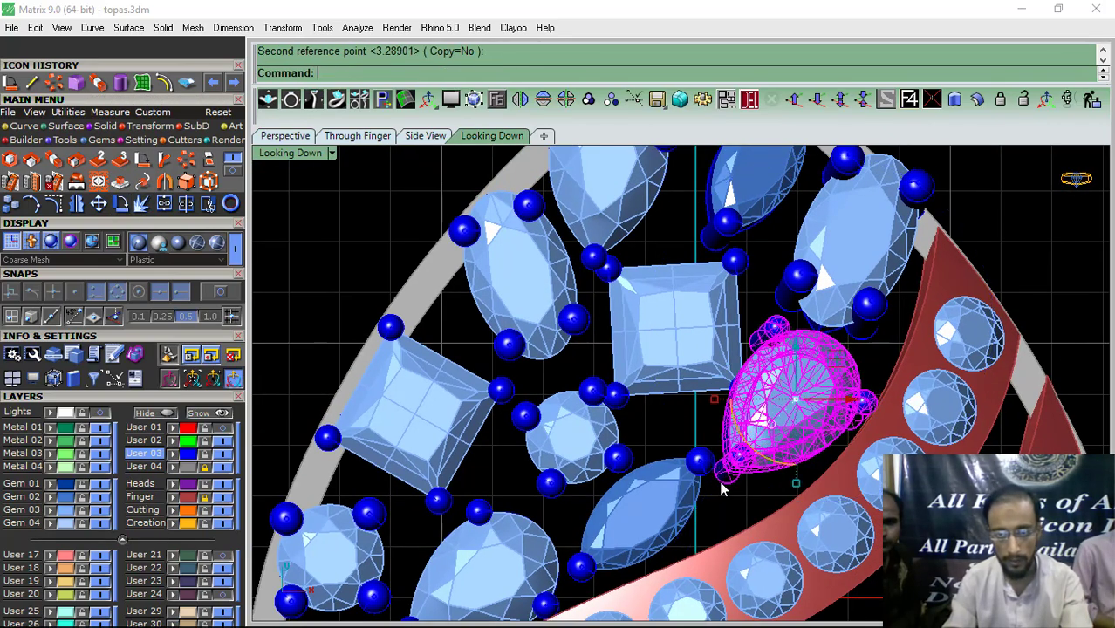
# Step: Rotate the same pear-shaped setting in plan about its pointed end to fine-tune its fit beside the marquise setting
pyautogui.rightClick(720, 486)
pyautogui.click(718, 501)
pyautogui.scroll(4, 829, 346)
pyautogui.click(829, 339)
pyautogui.click(771, 437)
pyautogui.moveTo(770, 437); pyautogui.dragTo(905, 205, button='right')
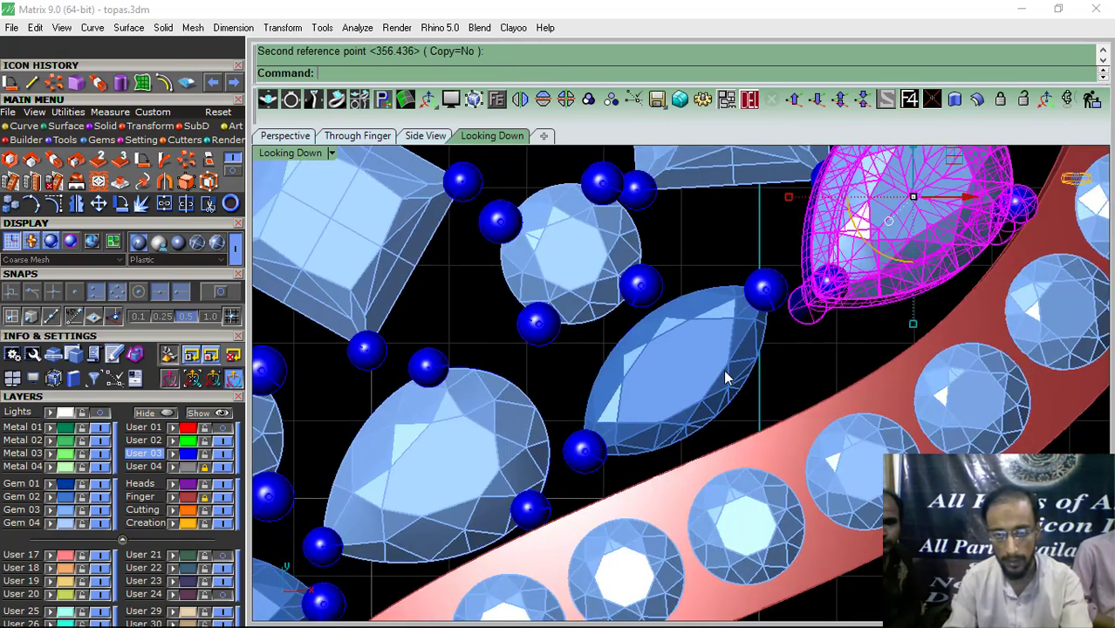
# Step: Shift the marquise setting between the two pear-shaped settings slightly and scale it up a little
pyautogui.click(692, 368)
pyautogui.moveTo(717, 337); pyautogui.dragTo(719, 341)
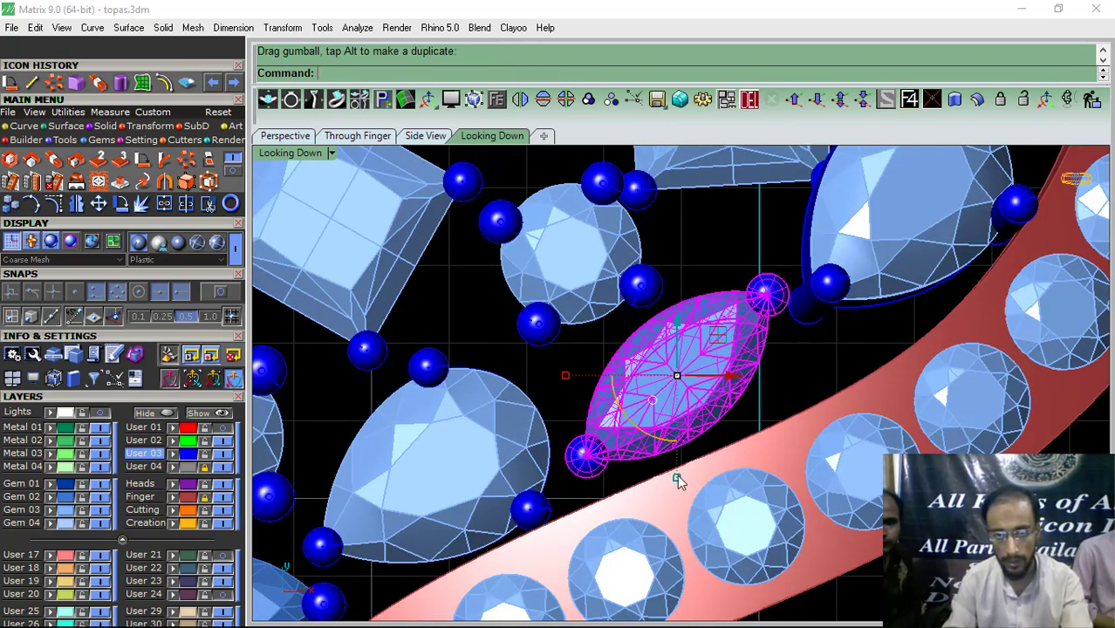
pyautogui.keyDown('shift'); pyautogui.moveTo(675, 477); pyautogui.dragTo(753, 465); pyautogui.keyUp('shift')
# Step: Lower the marquise setting slightly, and show the reference photo on the Lights layer with that layer locked
pyautogui.click(279, 137)
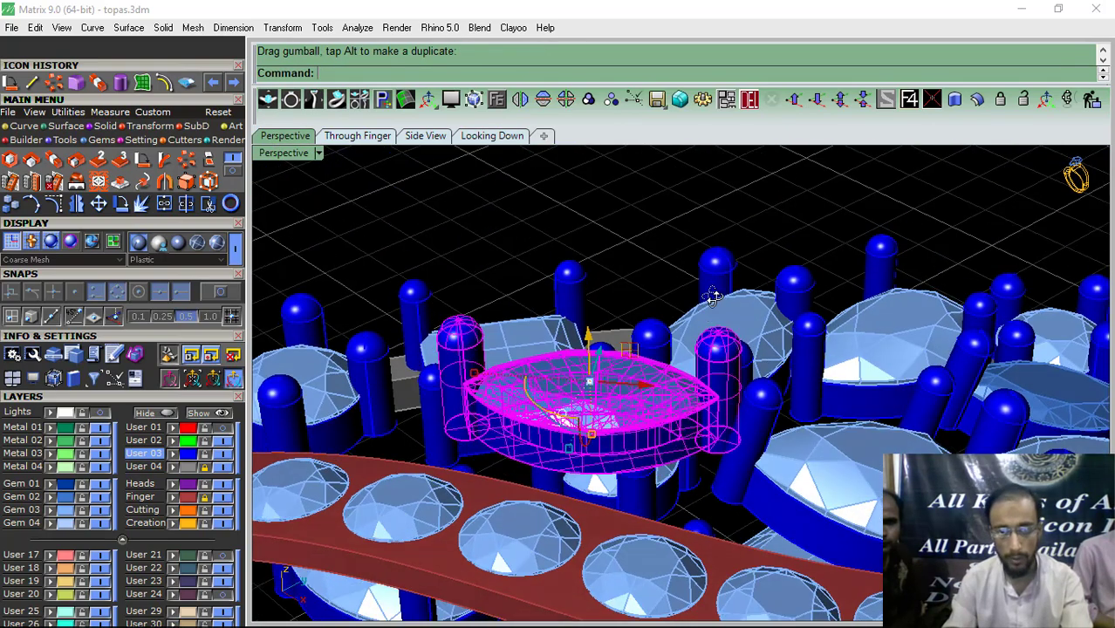
pyautogui.moveTo(589, 341); pyautogui.dragTo(589, 351)
pyautogui.moveTo(608, 432); pyautogui.dragTo(562, 196, button='right')
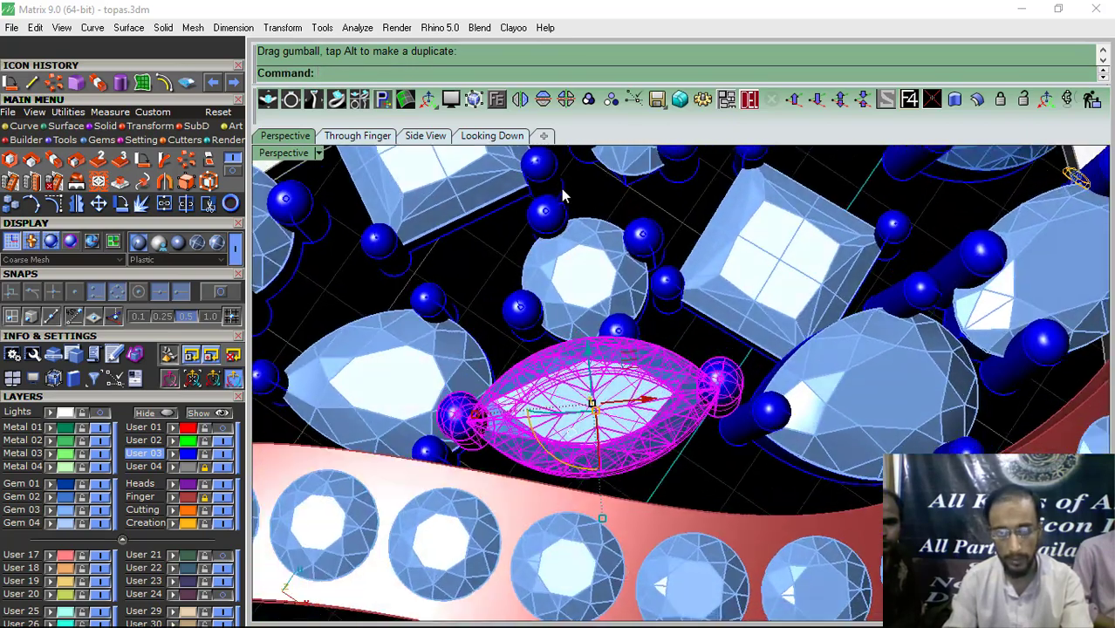
pyautogui.click(484, 138)
pyautogui.click(82, 412)
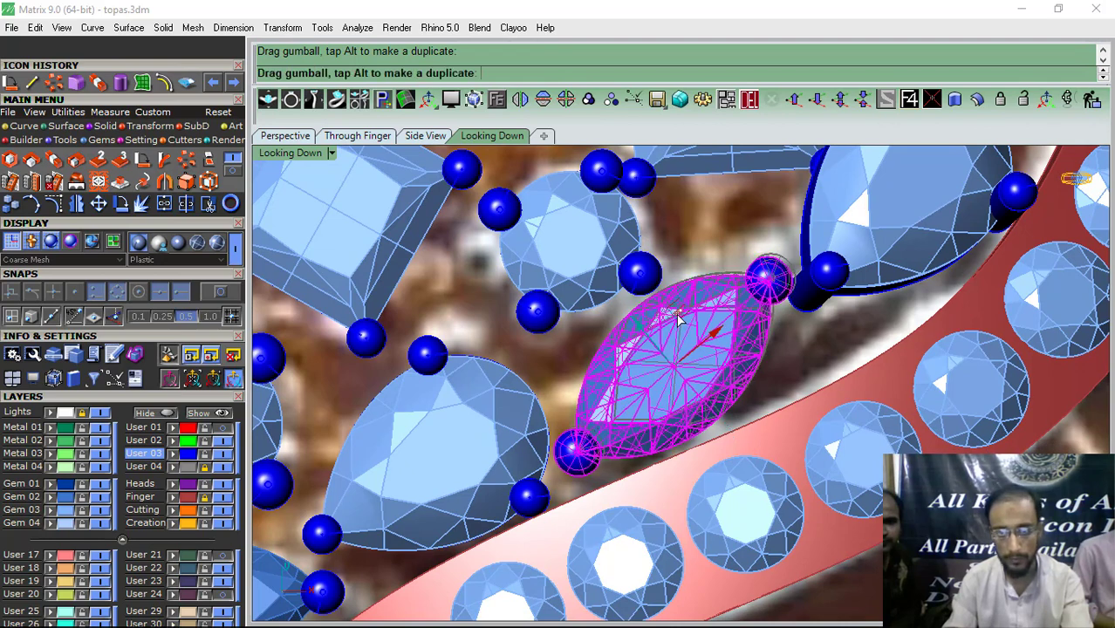
# Step: Raise the pear-shaped setting on the other side of the marquise vertically above the red band
pyautogui.click(389, 449)
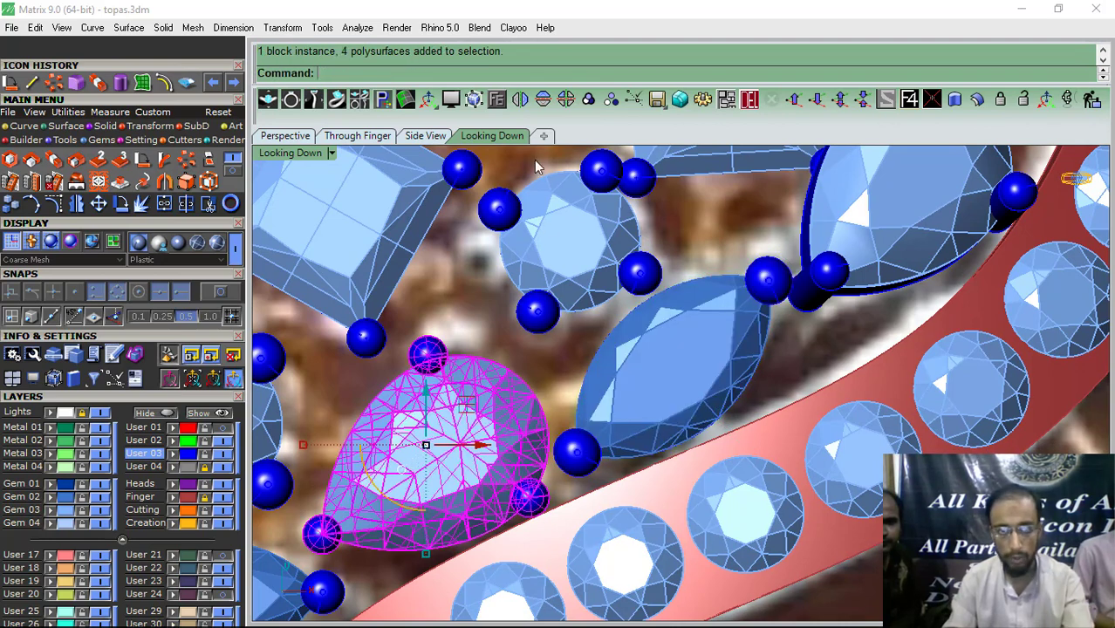
pyautogui.click(277, 138)
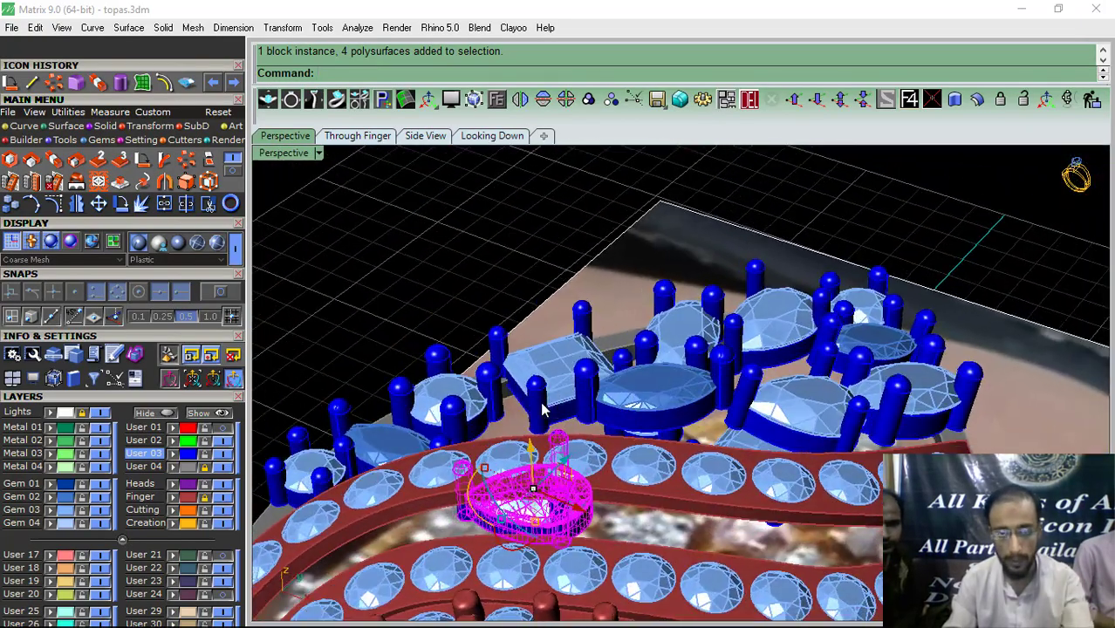
pyautogui.moveTo(528, 452); pyautogui.dragTo(523, 339)
pyautogui.moveTo(480, 384); pyautogui.dragTo(666, 443, button='right')
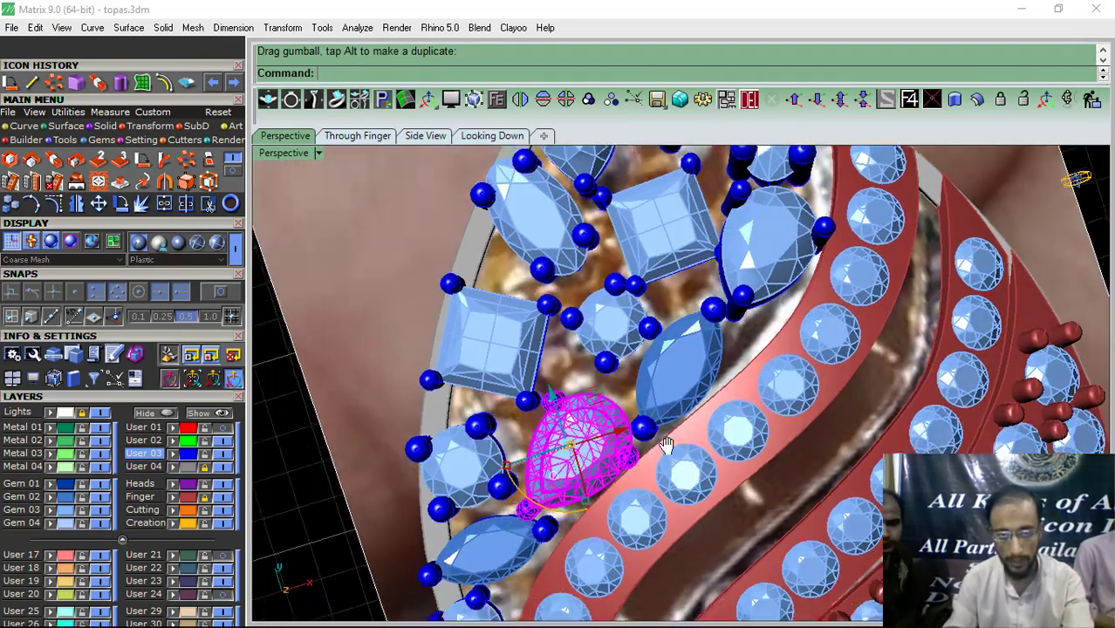
# Step: Align the gumball with the raised pear-shaped setting's long axis and tilt the setting to follow the dome
pyautogui.keyDown('shift'); pyautogui.moveTo(582, 462); pyautogui.dragTo(623, 419, button='right'); pyautogui.keyUp('shift')
pyautogui.scroll(3, 624, 381)
pyautogui.keyDown('ctrl'); pyautogui.moveTo(608, 451); pyautogui.dragTo(646, 434); pyautogui.keyUp('ctrl')
pyautogui.moveTo(555, 368); pyautogui.dragTo(665, 447, button='right')
pyautogui.moveTo(661, 487); pyautogui.dragTo(672, 480)
pyautogui.moveTo(740, 476); pyautogui.dragTo(646, 484, button='right')
# Step: Move the tilted pear-shaped setting upward to meet the height of the neighbouring marquise setting
pyautogui.moveTo(632, 479); pyautogui.dragTo(638, 372)
pyautogui.scroll(-4, 609, 402)
pyautogui.moveTo(709, 389); pyautogui.dragTo(708, 382, button='right')
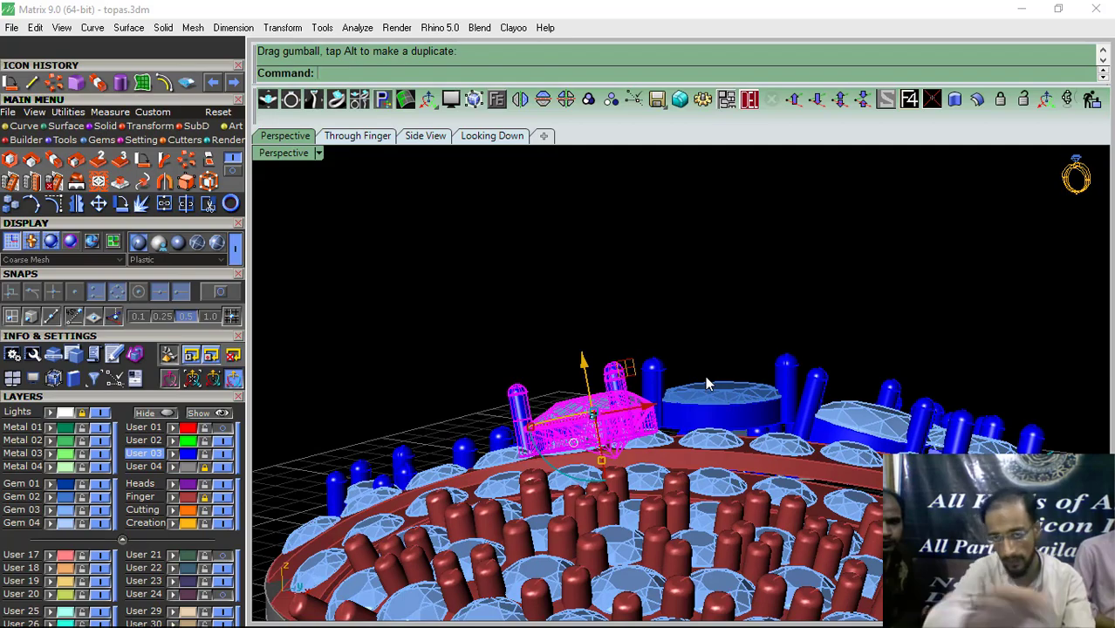
pyautogui.click(449, 315)
pyautogui.scroll(-5, 460, 356)
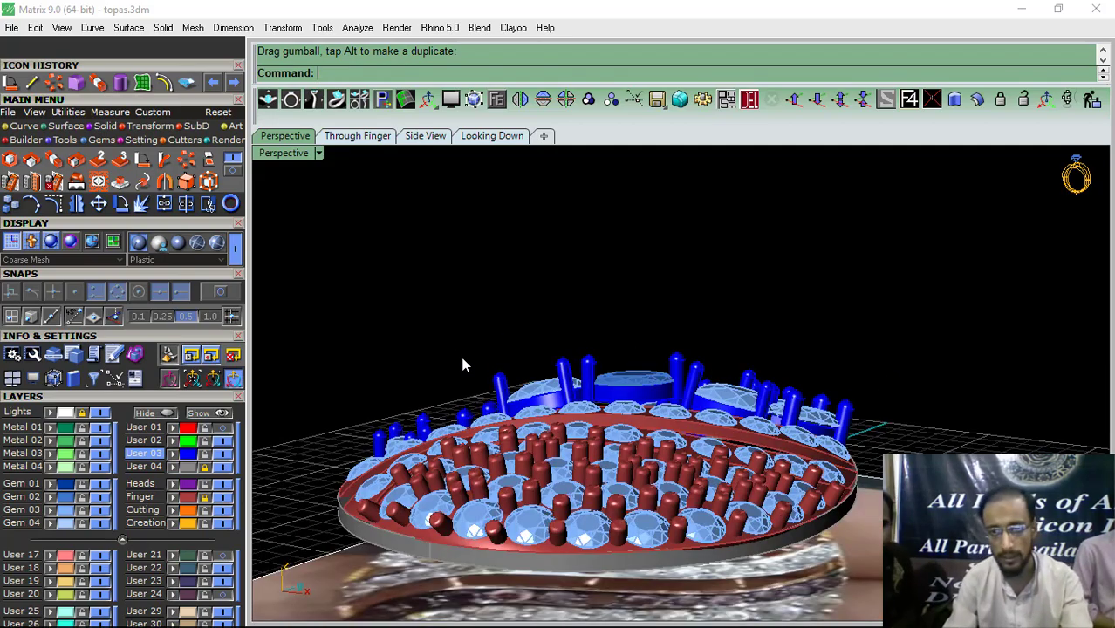
pyautogui.moveTo(461, 359); pyautogui.dragTo(684, 428, button='right')
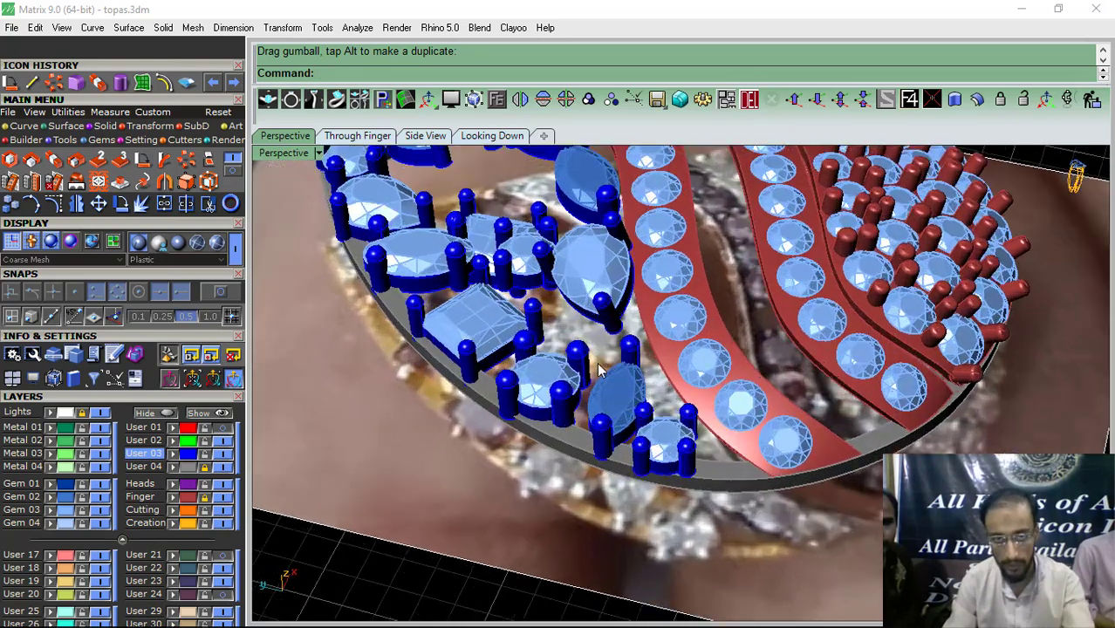
# Step: Raise the marquise setting between the two round settings near the frame's tip slightly
pyautogui.scroll(4, 600, 367)
pyautogui.click(644, 407)
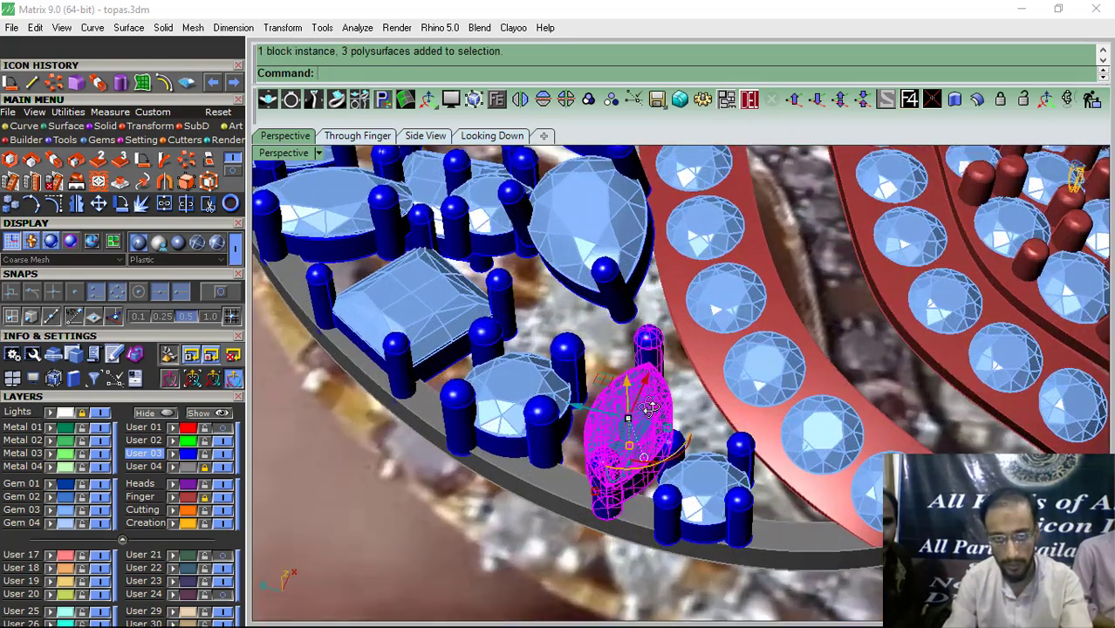
pyautogui.moveTo(644, 407); pyautogui.dragTo(615, 363, button='right')
pyautogui.scroll(5, 614, 362)
pyautogui.moveTo(606, 339); pyautogui.dragTo(607, 316)
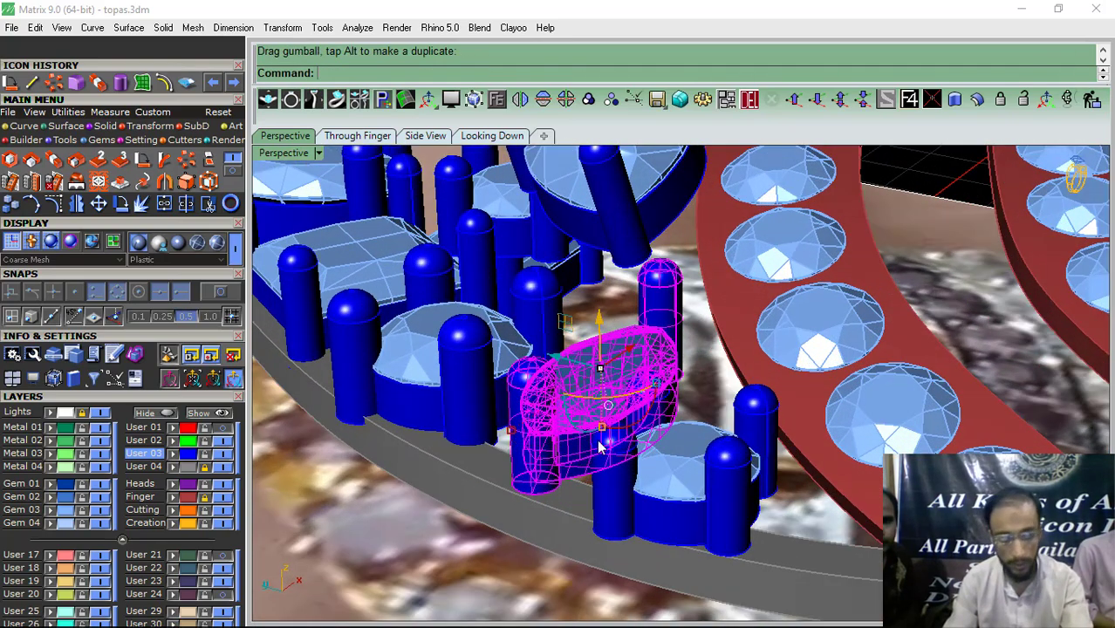
# Step: Rotate that marquise setting in 3D about an axis across its outer prong's base so its inner end lifts
pyautogui.click(219, 294)
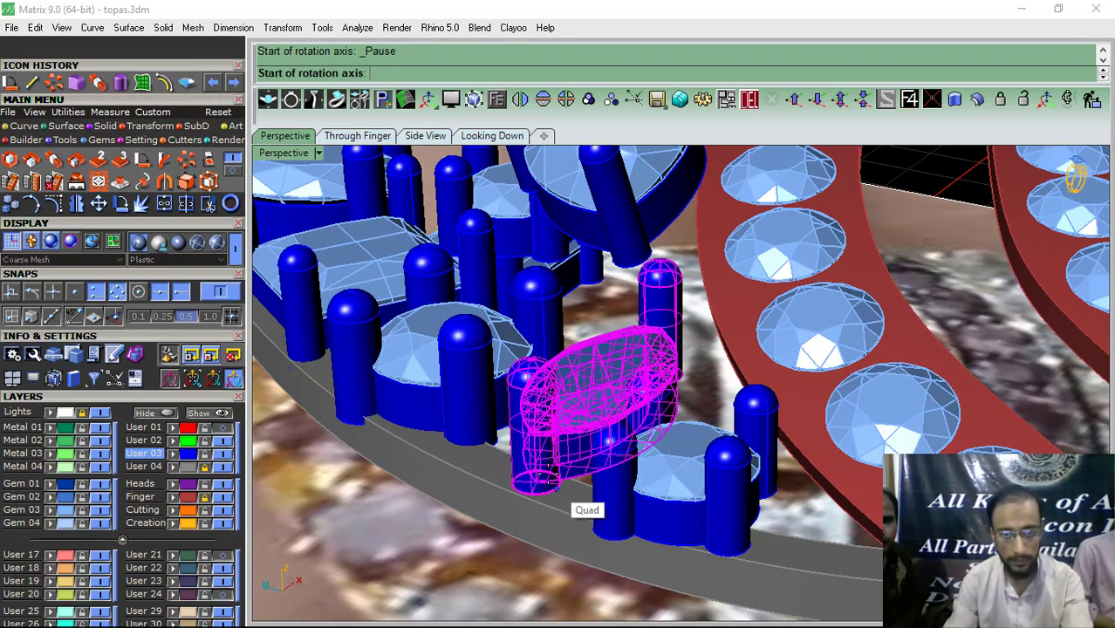
pyautogui.scroll(10, 534, 473)
pyautogui.click(646, 576)
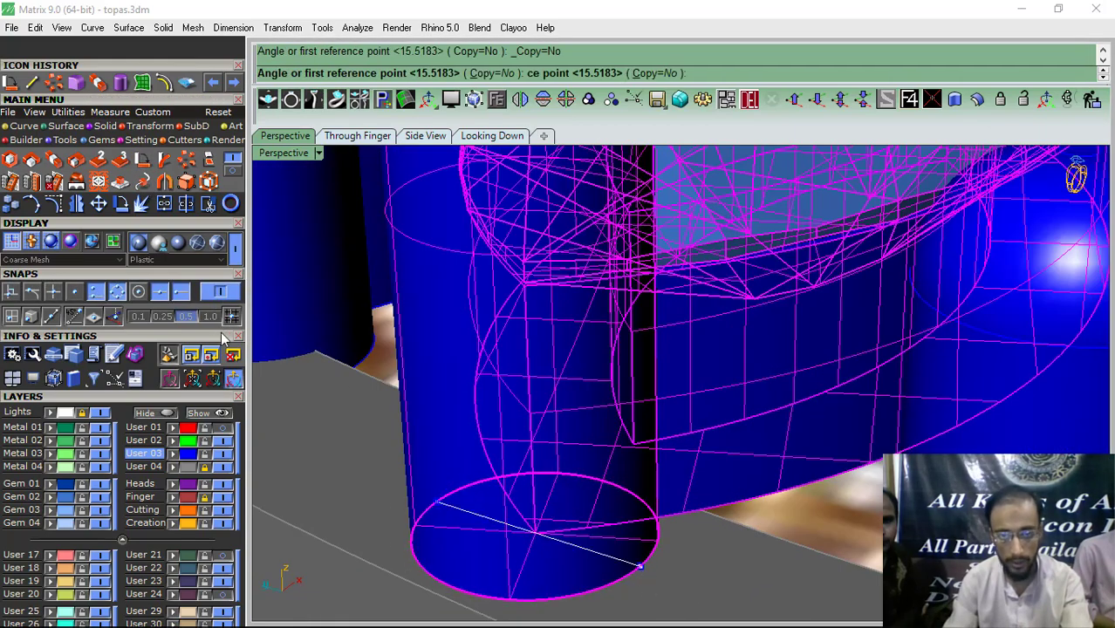
pyautogui.click(220, 292)
pyautogui.scroll(-10, 651, 439)
pyautogui.scroll(4, 650, 439)
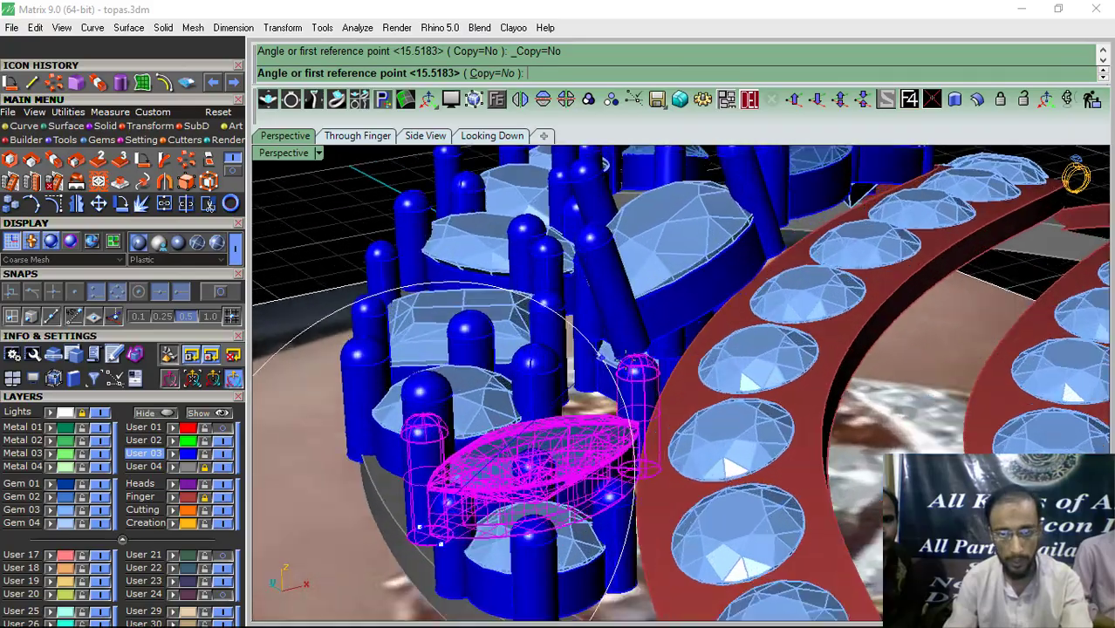
pyautogui.click(656, 336)
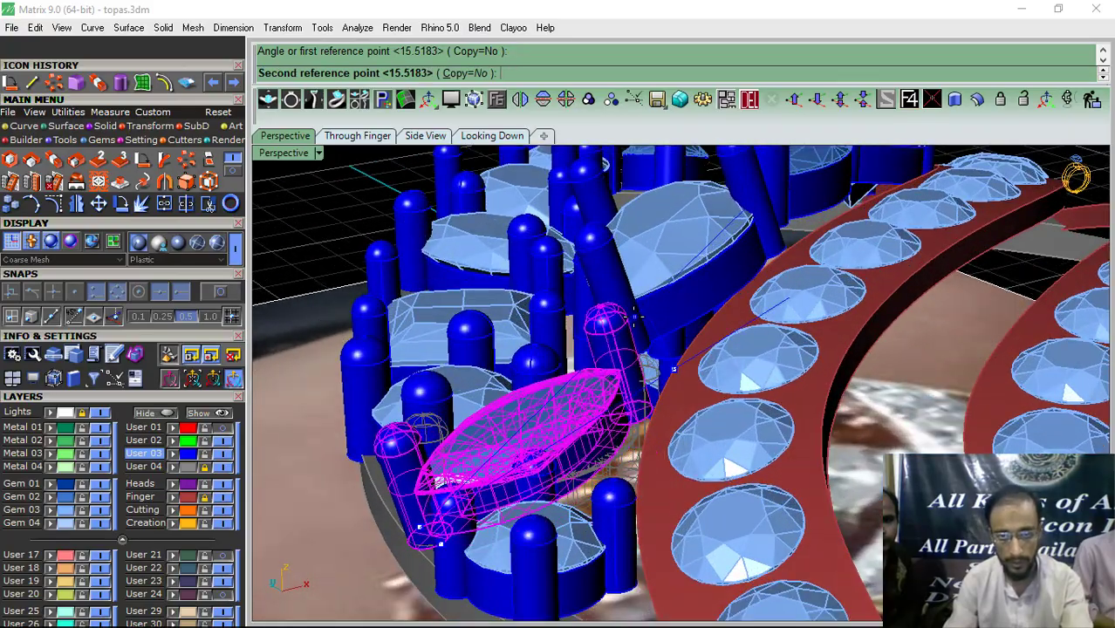
pyautogui.click(625, 314)
pyautogui.scroll(-8, 567, 323)
# Step: Rotate the small round setting at the frame's tip in 3D about an axis at its outer prong bases, lifting its inner side
pyautogui.moveTo(567, 323); pyautogui.dragTo(639, 423, button='right')
pyautogui.scroll(3, 710, 524)
pyautogui.scroll(8, 662, 465)
pyautogui.click(637, 423)
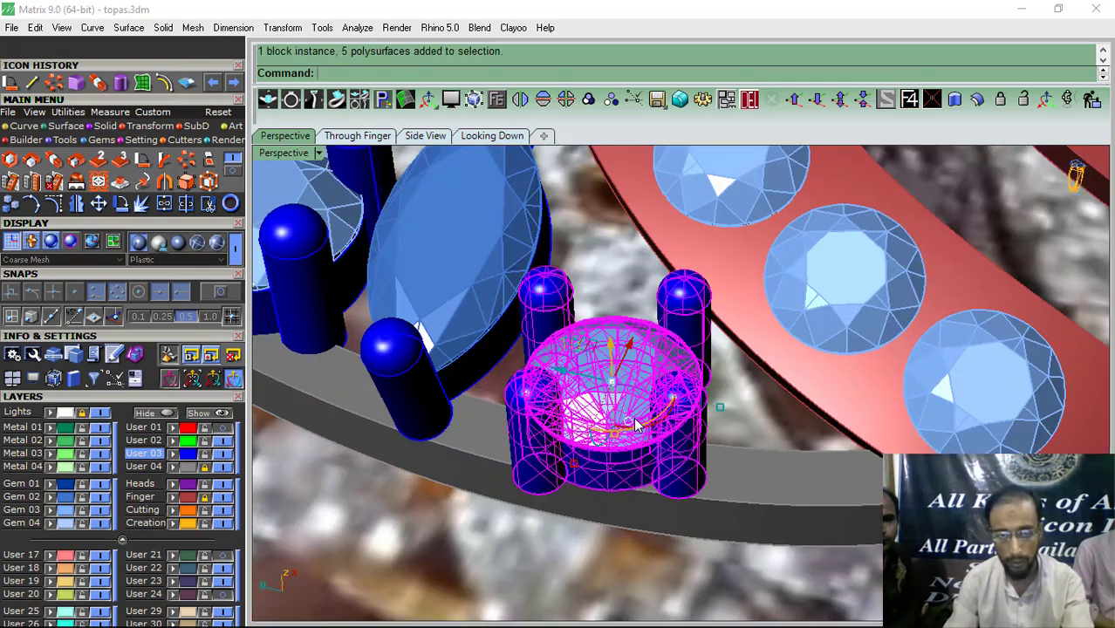
pyautogui.click(218, 293)
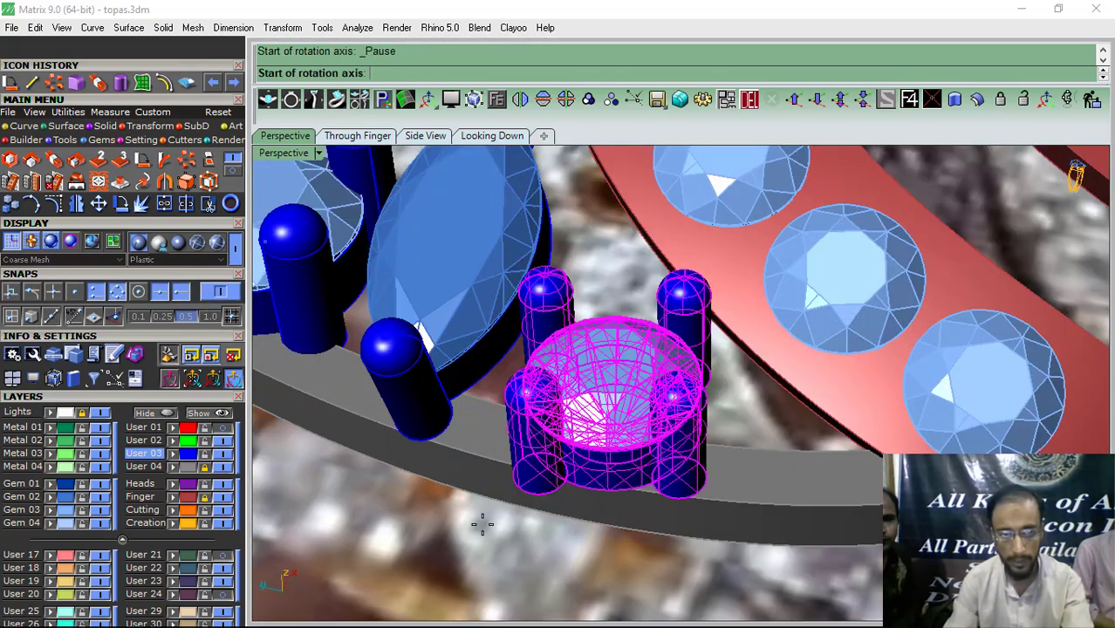
pyautogui.click(685, 496)
pyautogui.click(220, 293)
pyautogui.scroll(-8, 534, 345)
pyautogui.moveTo(628, 366); pyautogui.dragTo(547, 300, button='right')
pyautogui.scroll(5, 547, 299)
pyautogui.scroll(2, 547, 299)
pyautogui.click(667, 372)
pyautogui.click(544, 365)
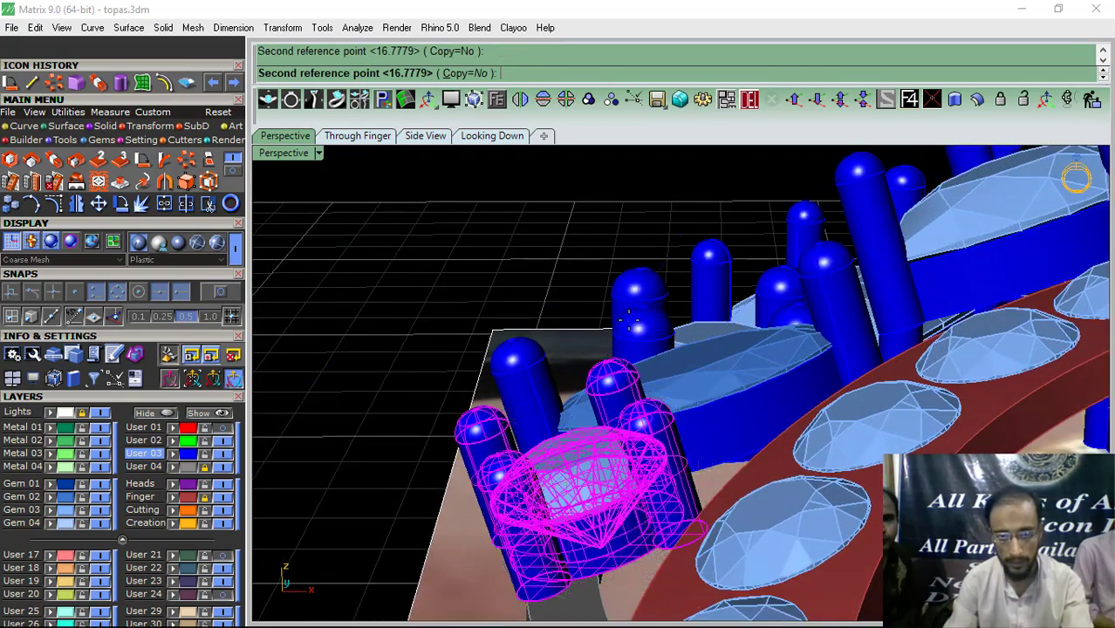
# Step: Shift the tilted round setting at the frame's tip slightly inward toward the red band
pyautogui.moveTo(542, 368); pyautogui.dragTo(660, 473, button='right')
pyautogui.scroll(6, 667, 476)
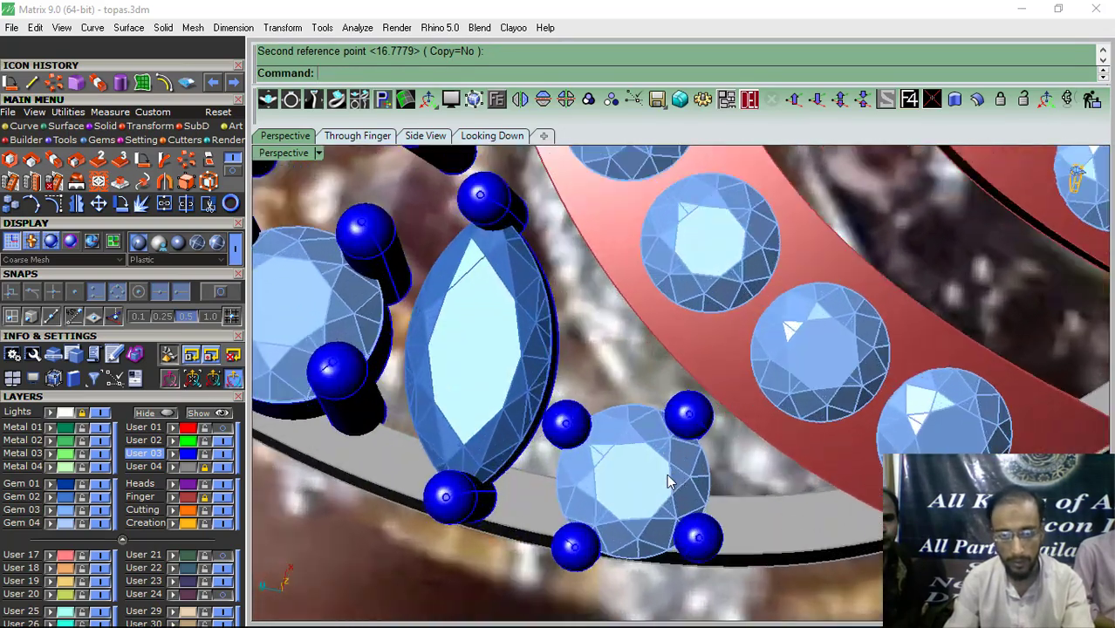
pyautogui.click(661, 474)
pyautogui.moveTo(644, 428); pyautogui.dragTo(648, 416)
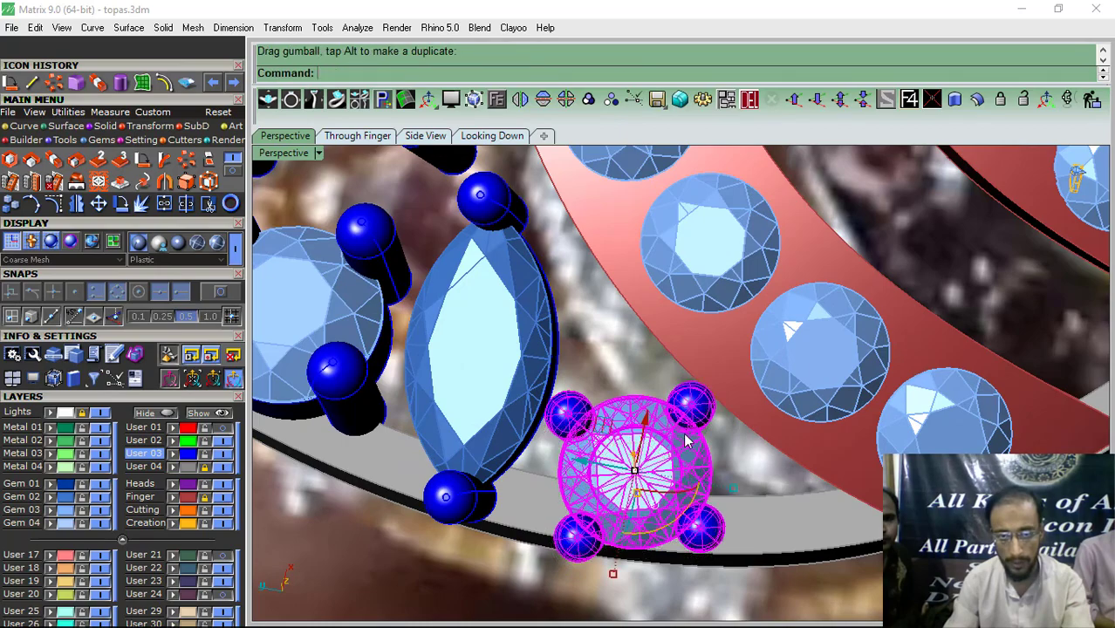
pyautogui.scroll(-6, 689, 440)
# Step: Rotate the round setting between the square and marquise settings so one prong points outward, and align the gumball with its prongs
pyautogui.moveTo(567, 454); pyautogui.dragTo(599, 521, button='right')
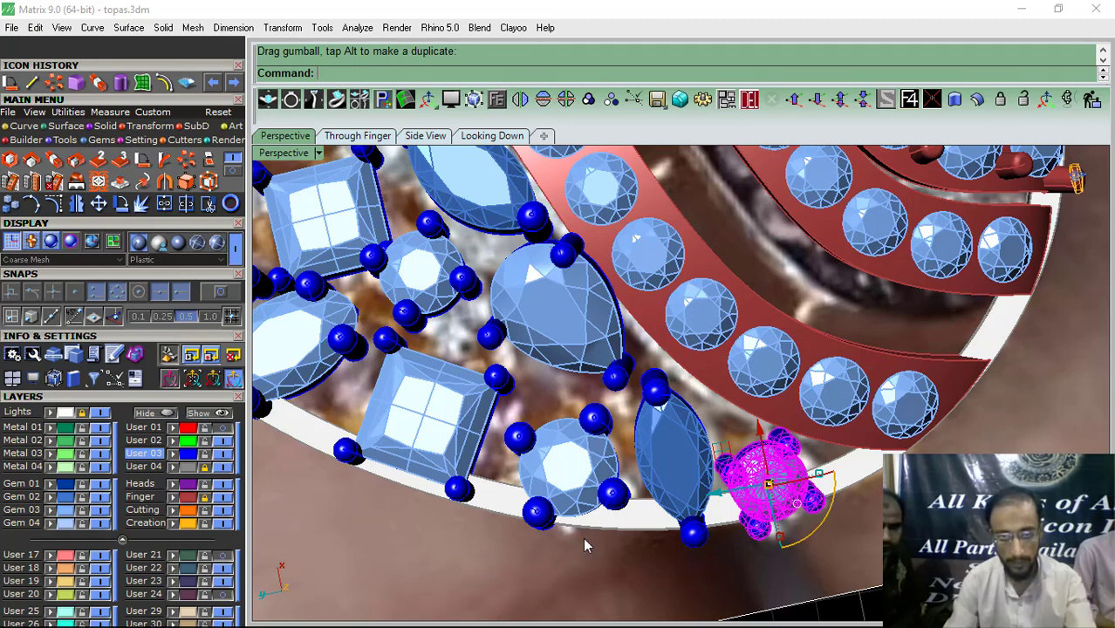
pyautogui.click(559, 524)
pyautogui.moveTo(592, 530); pyautogui.dragTo(622, 568)
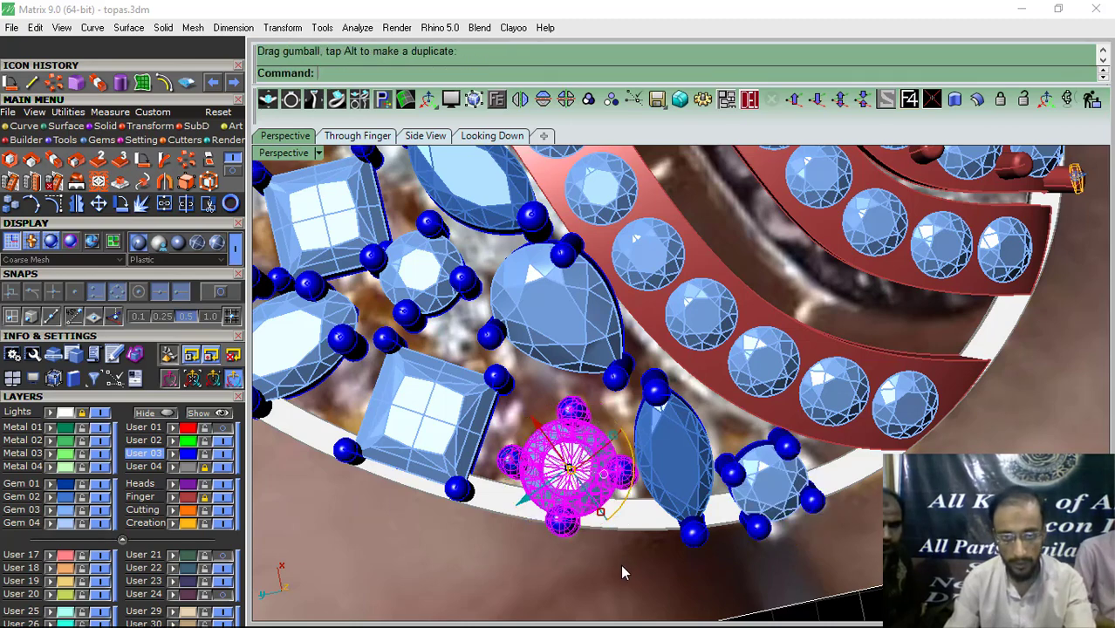
pyautogui.click(622, 568)
pyautogui.click(597, 498)
pyautogui.moveTo(603, 506); pyautogui.dragTo(595, 515, button='right')
pyautogui.keyDown('ctrl'); pyautogui.moveTo(594, 517); pyautogui.dragTo(578, 522); pyautogui.keyUp('ctrl')
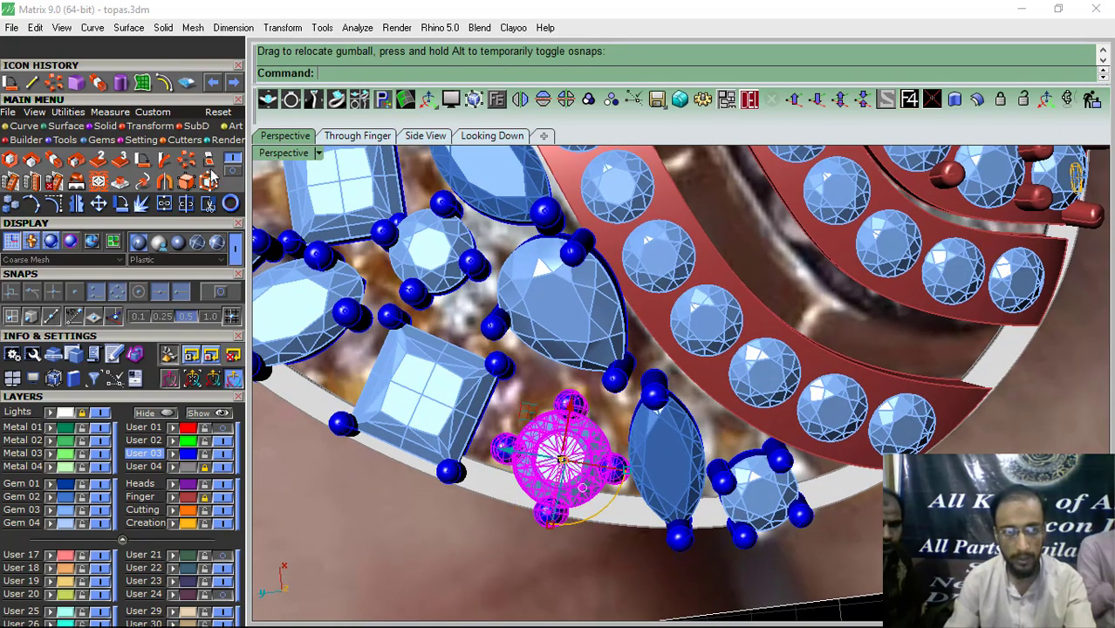
# Step: Rotate that round setting in 3D about an axis across its outer prong's base so its inner side lifts
pyautogui.click(143, 163)
pyautogui.click(222, 297)
pyautogui.moveTo(510, 303); pyautogui.dragTo(518, 352, button='right')
pyautogui.scroll(5, 521, 349)
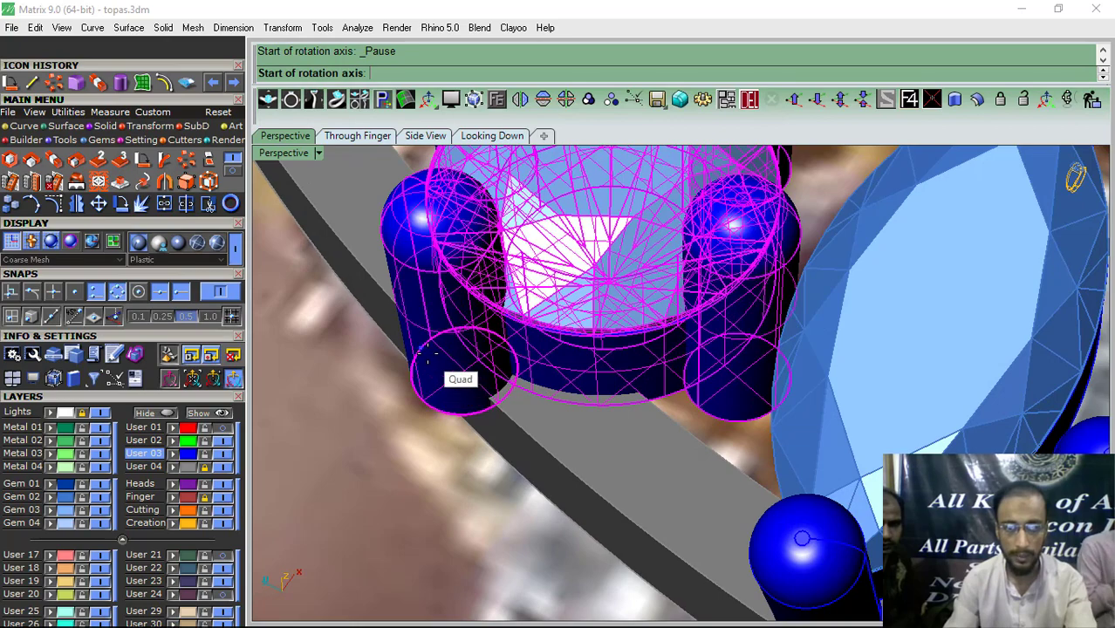
pyautogui.scroll(3, 427, 357)
pyautogui.click(404, 341)
pyautogui.click(613, 547)
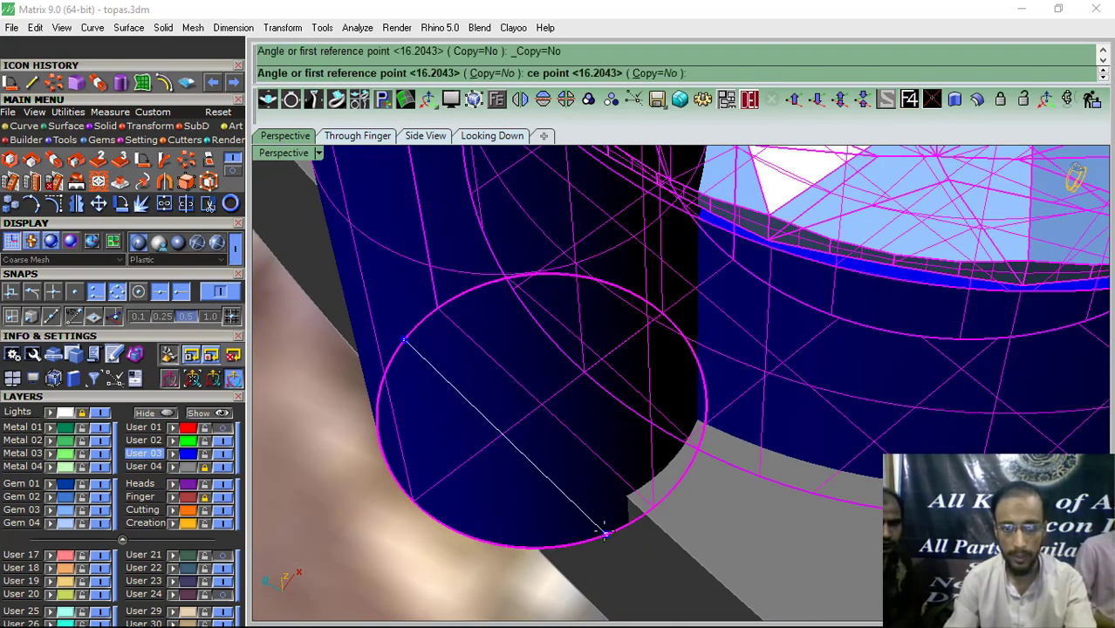
pyautogui.scroll(-5, 609, 442)
pyautogui.moveTo(609, 443); pyautogui.dragTo(567, 376, button='right')
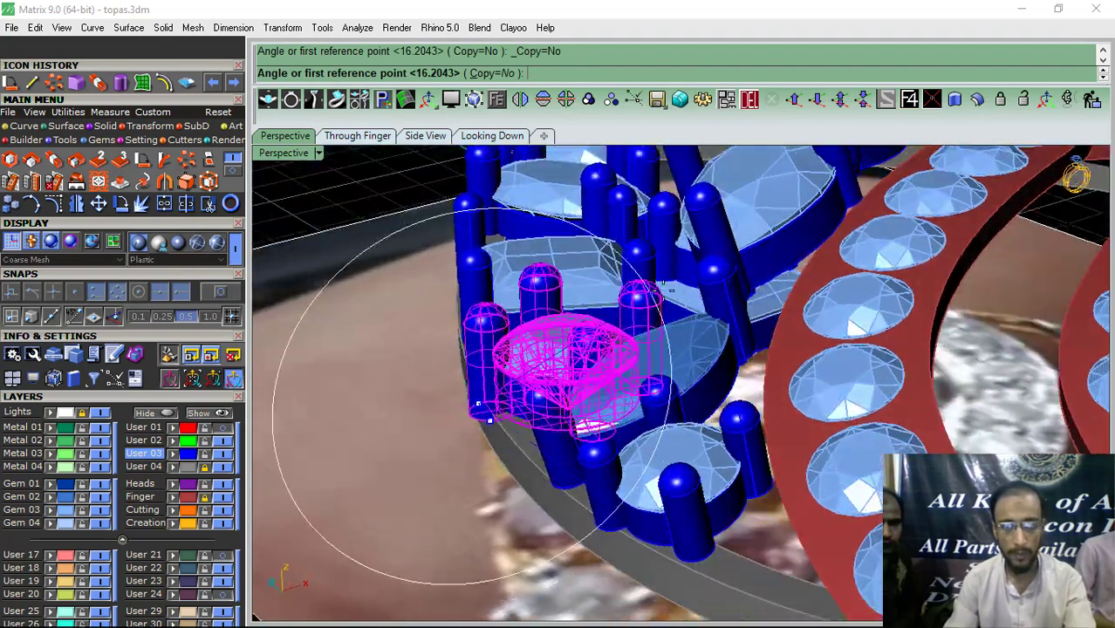
pyautogui.click(710, 343)
pyautogui.click(677, 286)
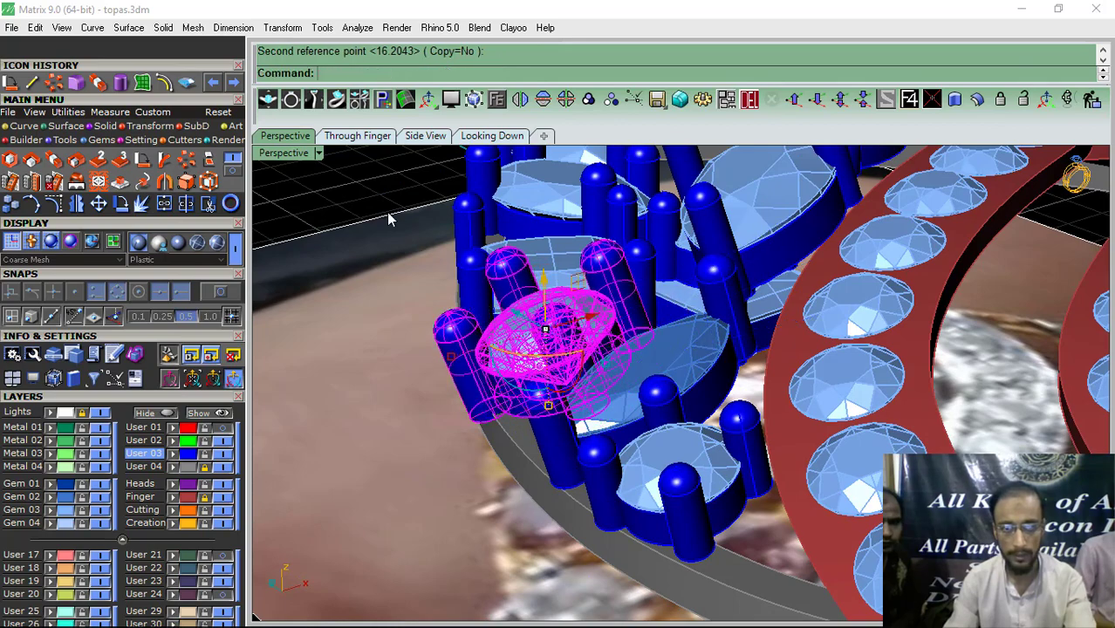
pyautogui.click(390, 219)
# Step: Shift the tilted round setting between the square and marquise settings slightly inward from the frame
pyautogui.moveTo(523, 306); pyautogui.dragTo(561, 441, button='right')
pyautogui.click(602, 425)
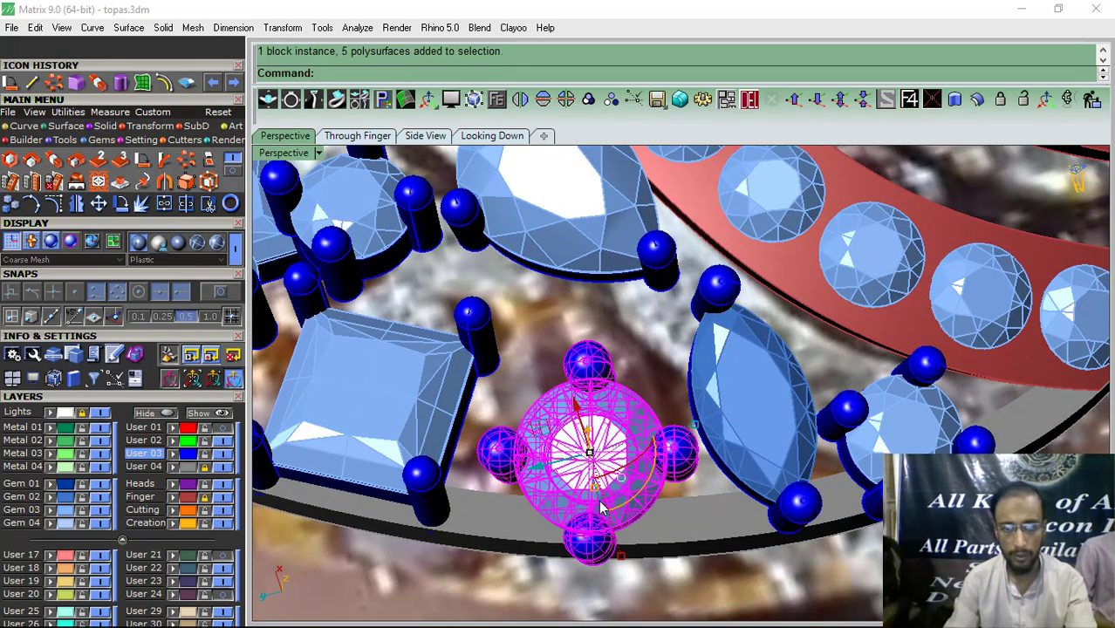
pyautogui.moveTo(621, 419); pyautogui.dragTo(624, 407)
pyautogui.click(647, 380)
# Step: Rotate the square setting beside the frame, between the oval and round settings, so one corner prong points outward
pyautogui.scroll(-5, 652, 389)
pyautogui.moveTo(608, 465); pyautogui.dragTo(630, 504, button='right')
pyautogui.click(545, 503)
pyautogui.keyDown('ctrl'); pyautogui.moveTo(677, 478); pyautogui.dragTo(689, 455); pyautogui.keyUp('ctrl')
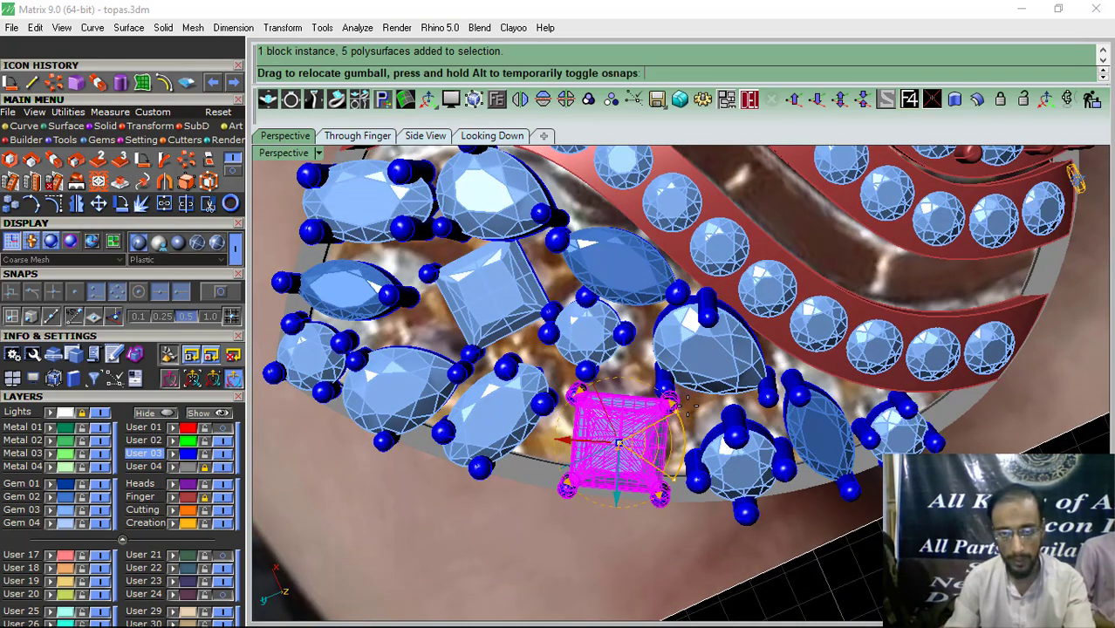
pyautogui.keyDown('ctrl'); pyautogui.moveTo(687, 406); pyautogui.dragTo(663, 390); pyautogui.keyUp('ctrl')
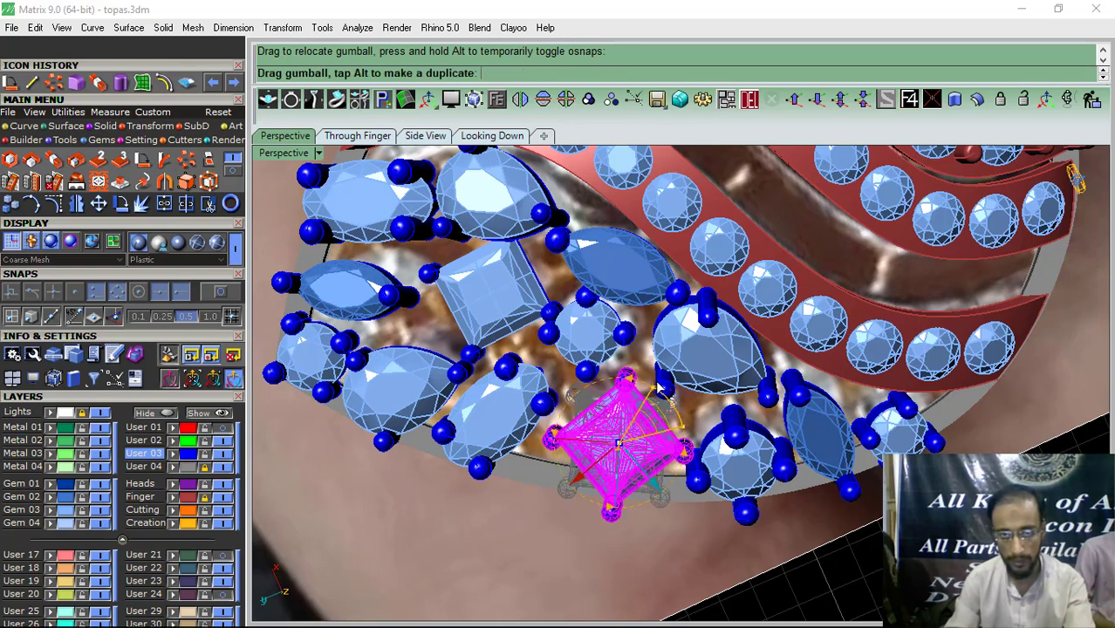
# Step: Align the gumball with the diagonals of the square setting beside the frame and tilt the setting slightly outward
pyautogui.scroll(3, 661, 388)
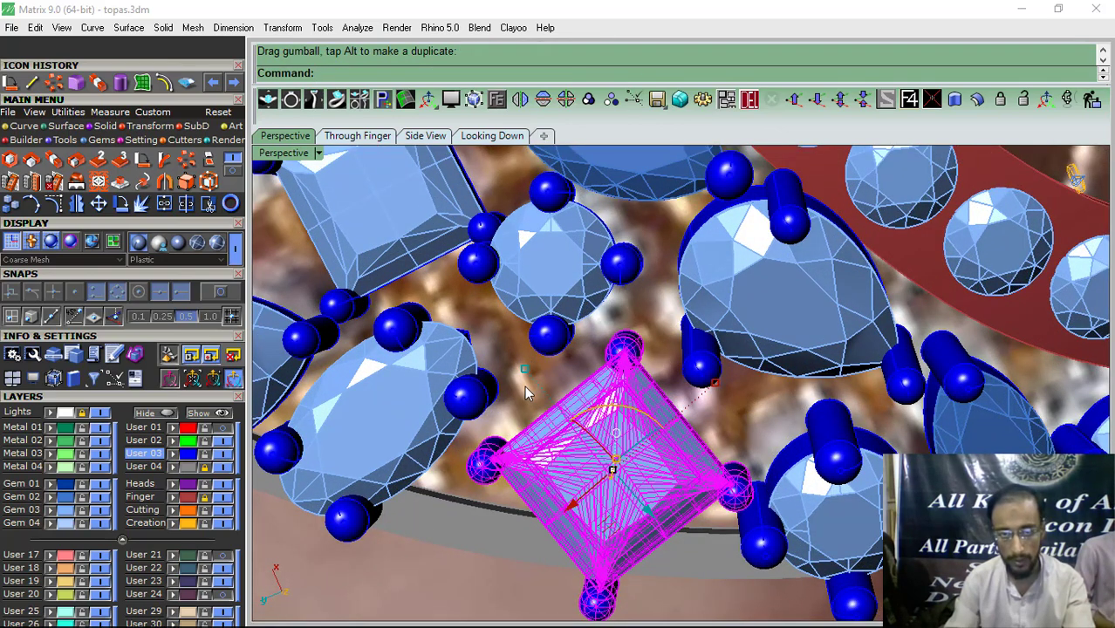
pyautogui.click(623, 452)
pyautogui.keyDown('ctrl'); pyautogui.moveTo(664, 511); pyautogui.dragTo(636, 529); pyautogui.keyUp('ctrl')
pyautogui.moveTo(619, 419); pyautogui.dragTo(622, 404)
pyautogui.moveTo(623, 496); pyautogui.dragTo(620, 455, button='right')
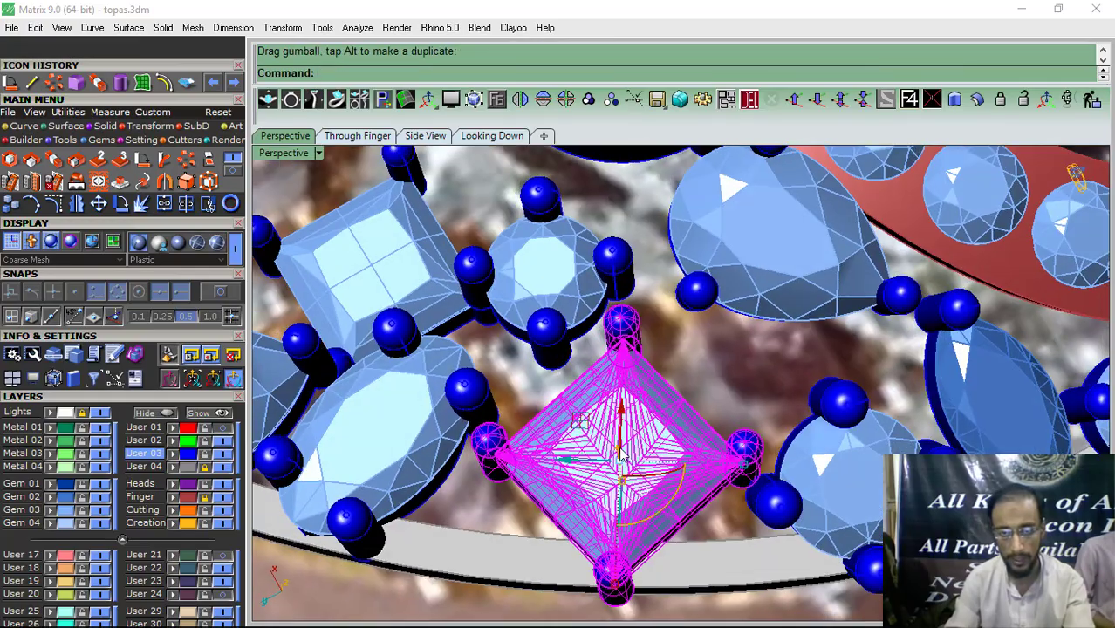
# Step: Raise the square setting beside the frame and shift it slightly inward toward the middle of the cluster
pyautogui.moveTo(672, 501); pyautogui.dragTo(542, 374, button='right')
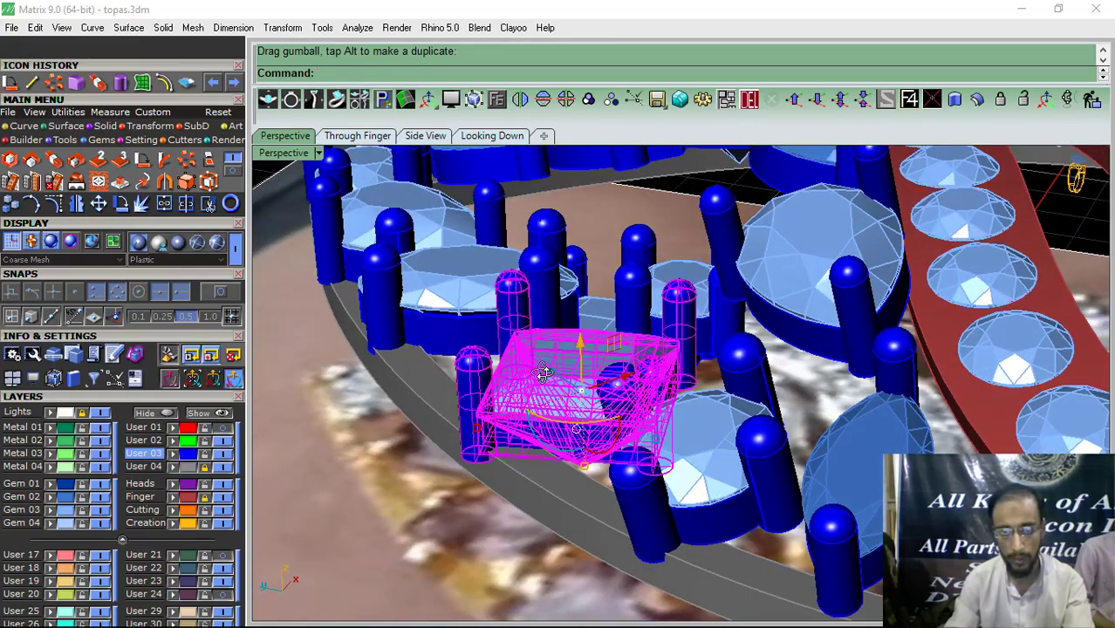
pyautogui.moveTo(572, 355); pyautogui.dragTo(569, 322)
pyautogui.moveTo(569, 321); pyautogui.dragTo(576, 452, button='right')
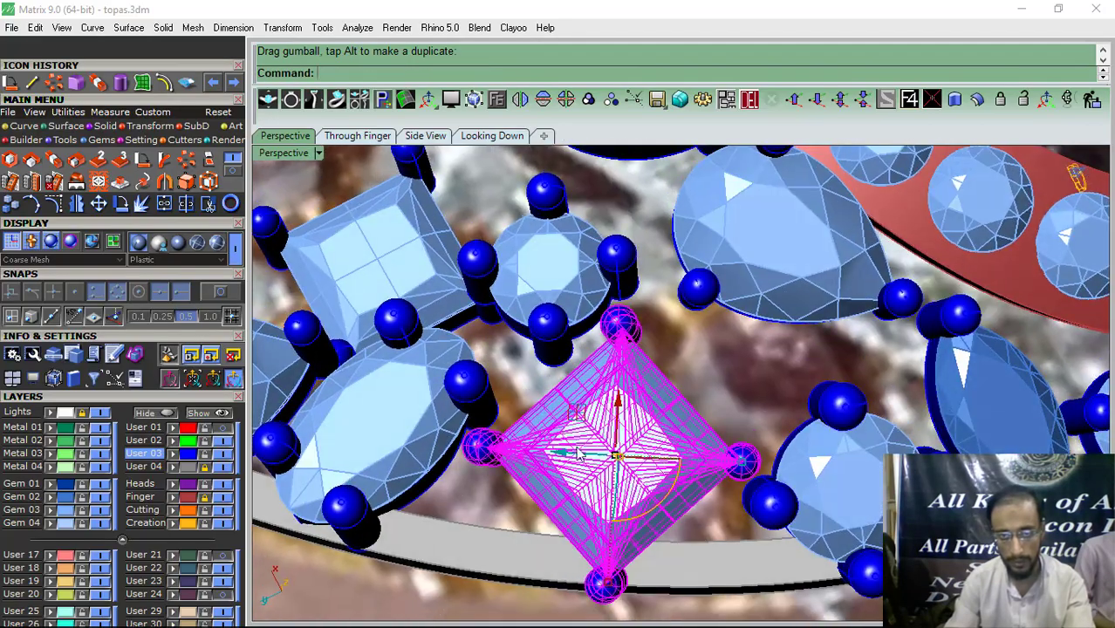
pyautogui.moveTo(565, 452); pyautogui.dragTo(573, 450)
pyautogui.moveTo(637, 399); pyautogui.dragTo(635, 389)
pyautogui.click(739, 374)
# Step: Rotate the oval setting between the square and pear settings slightly in plan and raise it a little
pyautogui.moveTo(633, 435); pyautogui.dragTo(678, 358, button='right')
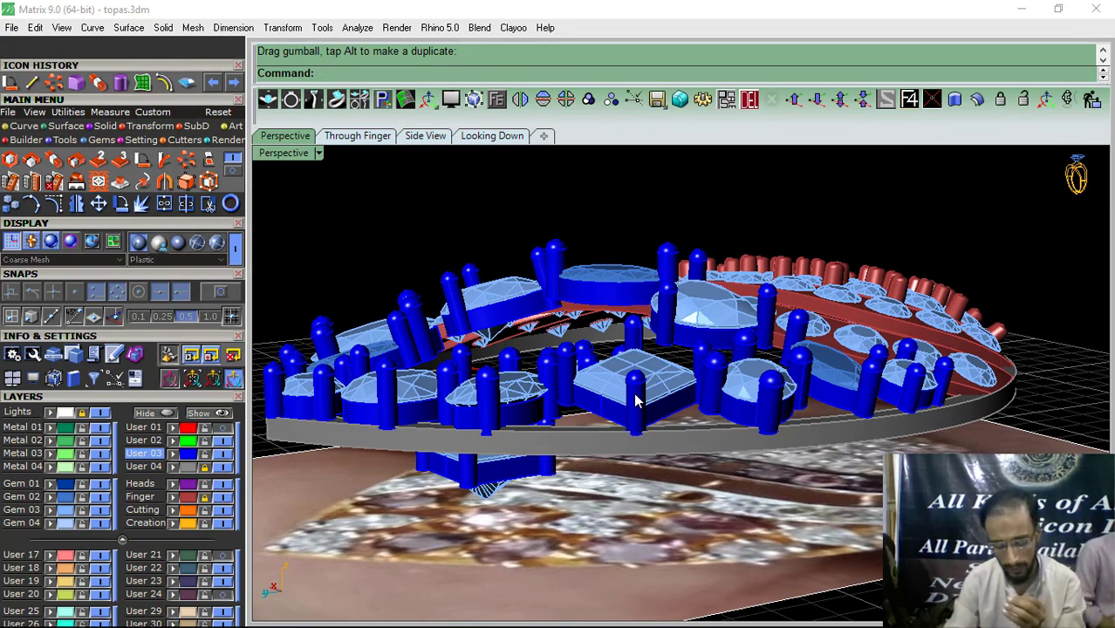
pyautogui.moveTo(635, 400); pyautogui.dragTo(609, 521, button='right')
pyautogui.moveTo(634, 461); pyautogui.dragTo(656, 489, button='right')
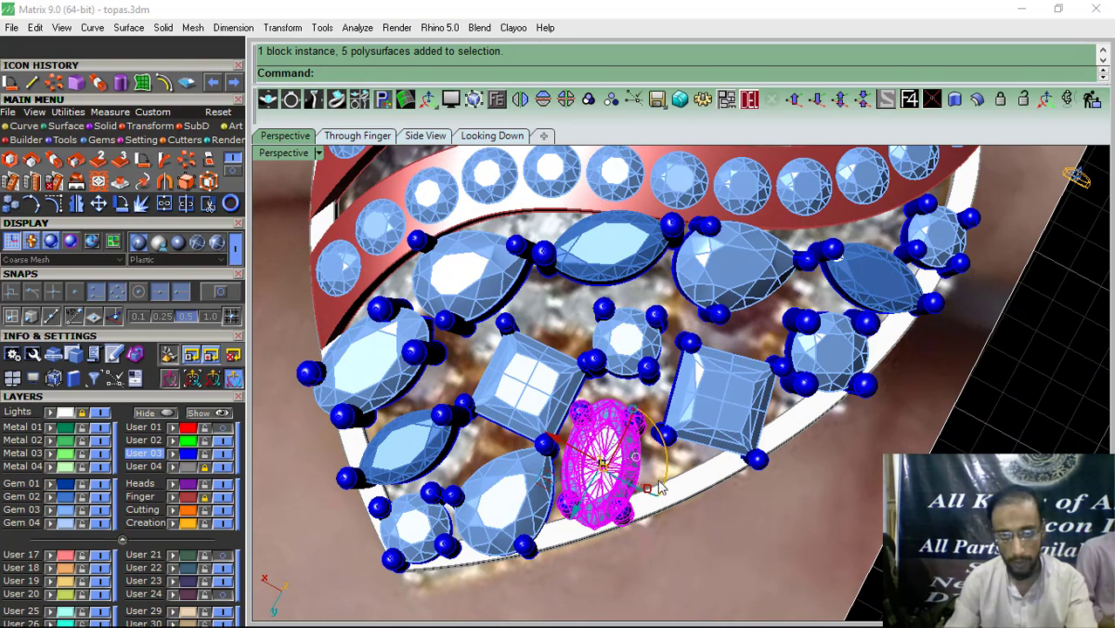
pyautogui.moveTo(659, 483); pyautogui.dragTo(679, 464)
pyautogui.moveTo(686, 460); pyautogui.dragTo(620, 314, button='right')
pyautogui.moveTo(616, 306); pyautogui.dragTo(616, 302)
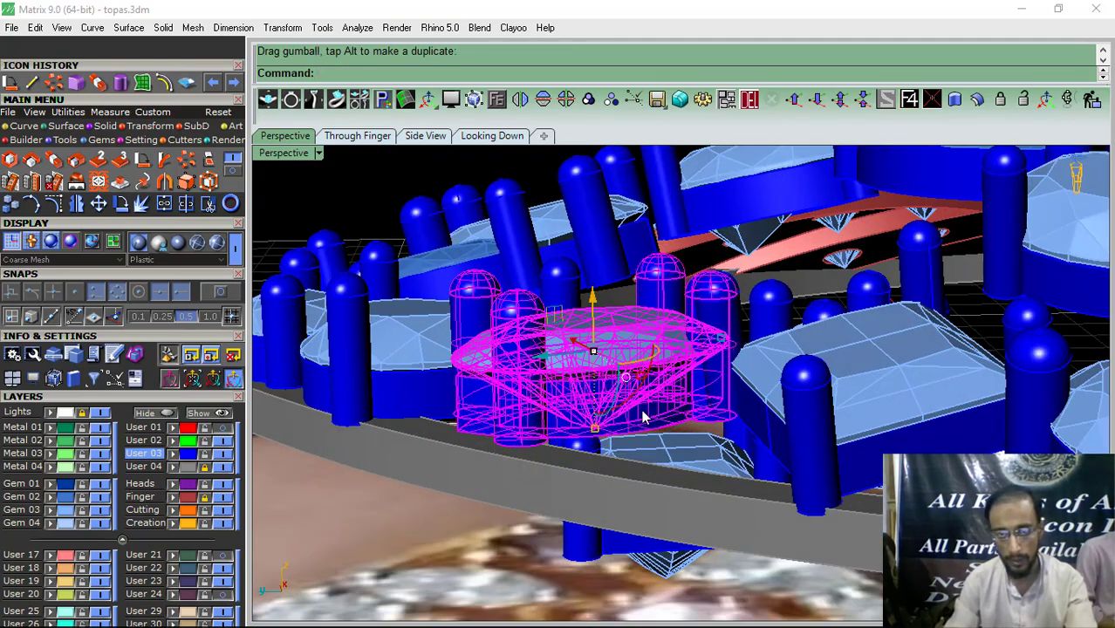
# Step: Tilt the oval setting so its inner side lifts and raise it further above the frame
pyautogui.moveTo(643, 418); pyautogui.dragTo(624, 324, button='right')
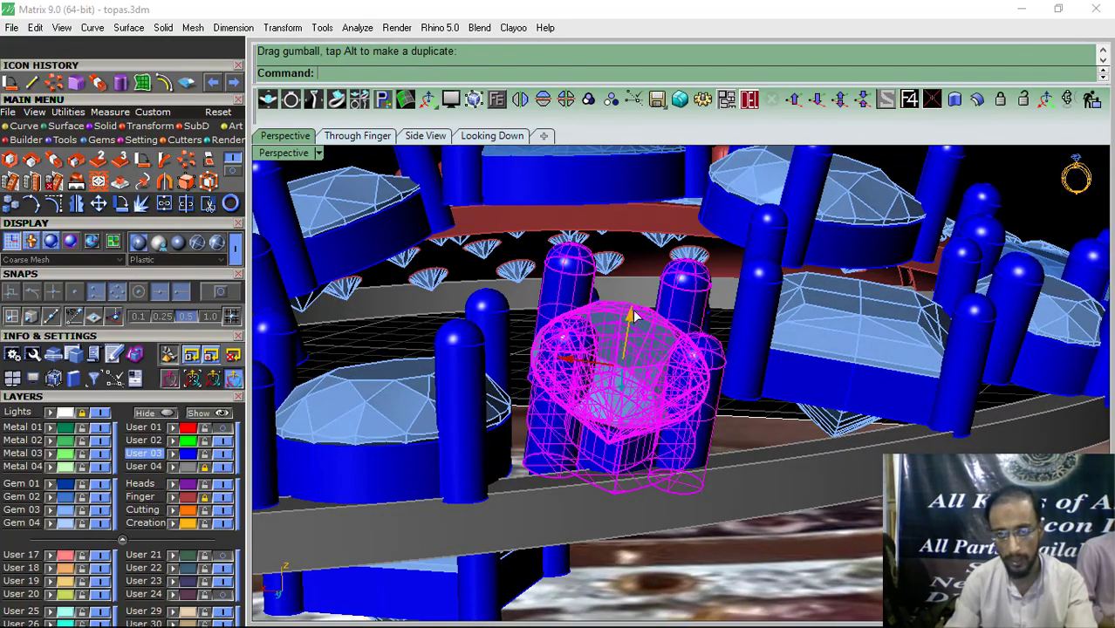
pyautogui.moveTo(634, 315); pyautogui.dragTo(641, 294)
pyautogui.moveTo(837, 311); pyautogui.dragTo(711, 358, button='right')
pyautogui.scroll(-5, 710, 357)
pyautogui.moveTo(650, 437); pyautogui.dragTo(628, 470, button='right')
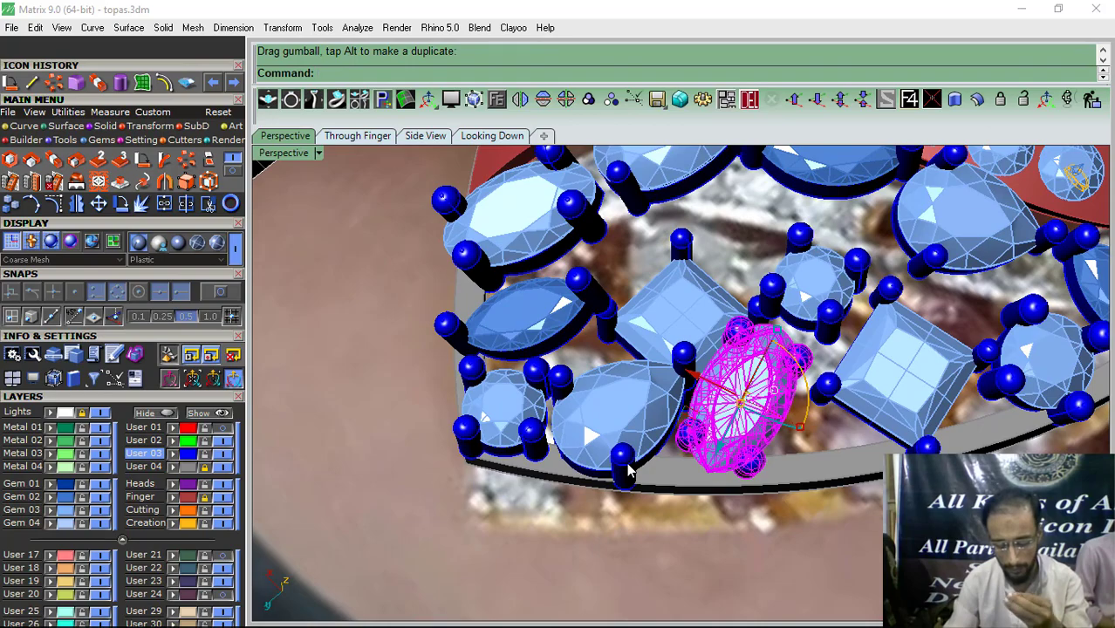
# Step: Select the pear setting between the oval and the corner round setting and align the gumball with its outer prong
pyautogui.moveTo(567, 510); pyautogui.dragTo(535, 373, button='right')
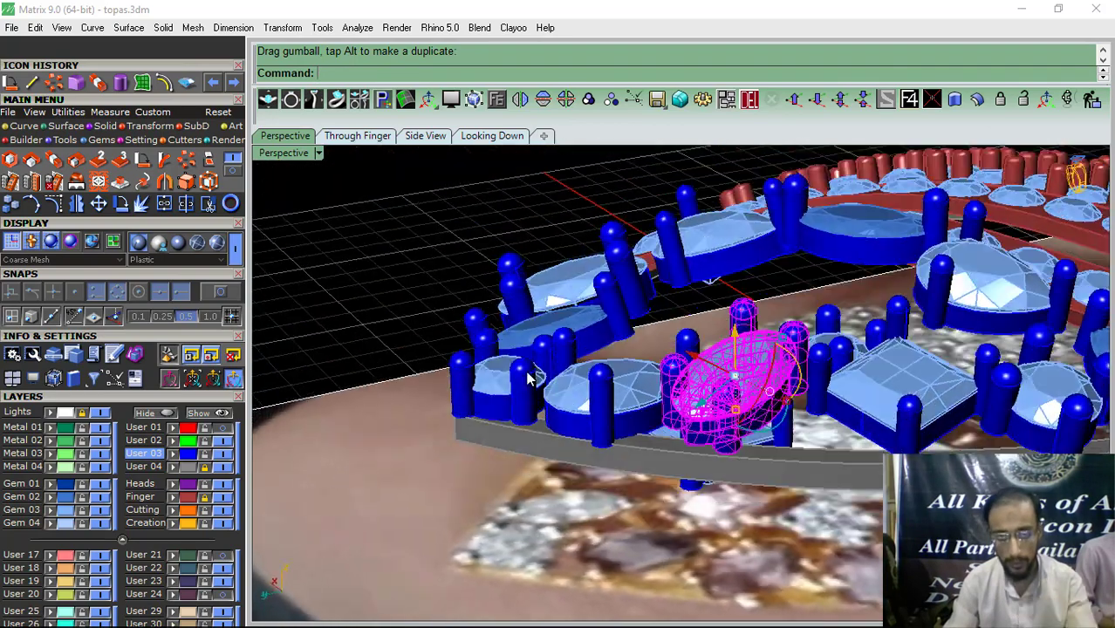
pyautogui.scroll(4, 566, 401)
pyautogui.click(567, 405)
pyautogui.moveTo(571, 410); pyautogui.dragTo(655, 541, button='right')
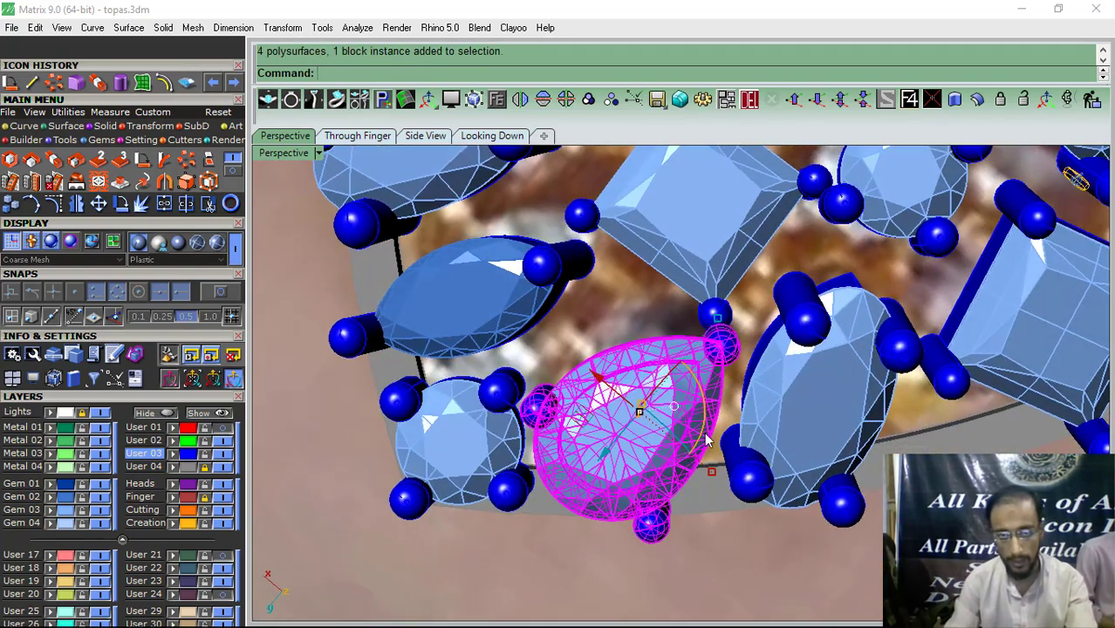
pyautogui.keyDown('ctrl'); pyautogui.moveTo(703, 425); pyautogui.dragTo(701, 436); pyautogui.keyUp('ctrl')
pyautogui.keyDown('ctrl'); pyautogui.moveTo(603, 371); pyautogui.dragTo(616, 386); pyautogui.keyUp('ctrl')
pyautogui.keyDown('ctrl'); pyautogui.moveTo(653, 427); pyautogui.dragTo(588, 482); pyautogui.keyUp('ctrl')
# Step: Tilt the pear setting slightly outward and raise it a little above the frame
pyautogui.moveTo(554, 513); pyautogui.dragTo(555, 334, button='right')
pyautogui.moveTo(582, 451); pyautogui.dragTo(597, 445)
pyautogui.moveTo(577, 449); pyautogui.dragTo(715, 445, button='right')
pyautogui.moveTo(715, 445); pyautogui.dragTo(711, 445)
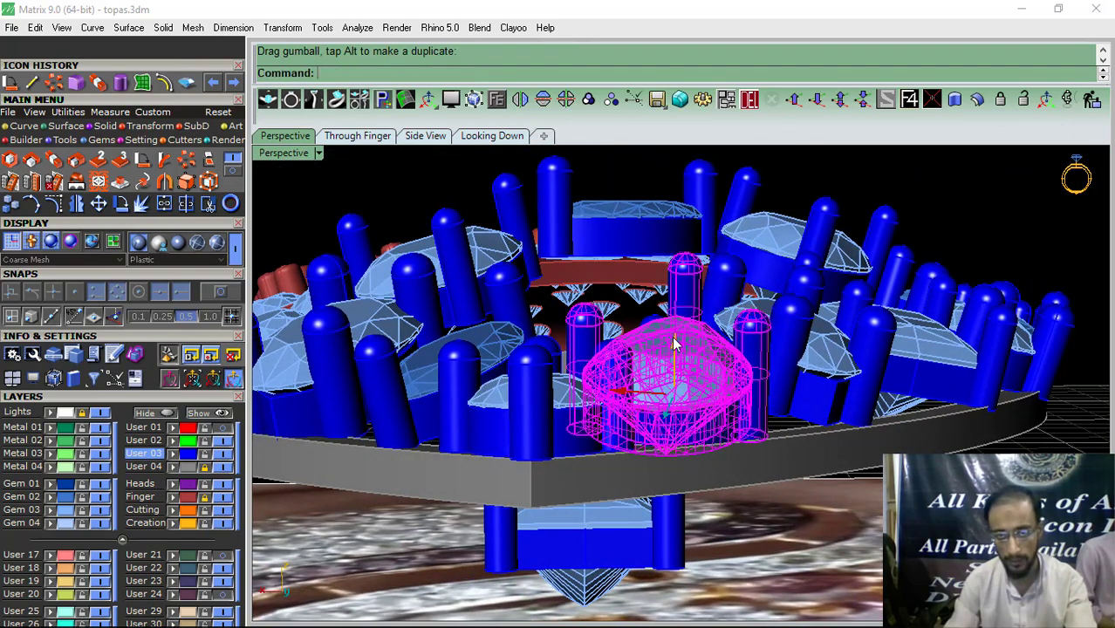
pyautogui.moveTo(677, 343); pyautogui.dragTo(678, 336)
pyautogui.click(854, 463)
pyautogui.moveTo(854, 463); pyautogui.dragTo(528, 412, button='right')
pyautogui.click(528, 412)
pyautogui.moveTo(597, 437); pyautogui.dragTo(562, 310)
pyautogui.moveTo(563, 309); pyautogui.dragTo(696, 452, button='right')
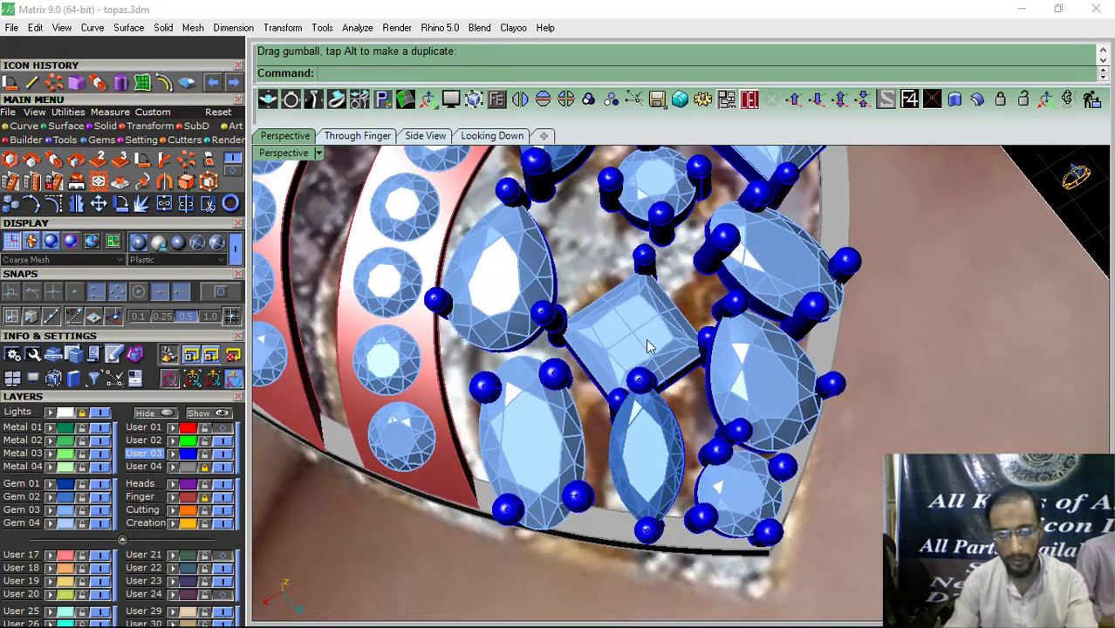
# Step: Select the low square setting inside the cluster, switch to the Looking Down view and hide the Lights layer
pyautogui.click(647, 341)
pyautogui.moveTo(772, 489); pyautogui.dragTo(602, 366, button='right')
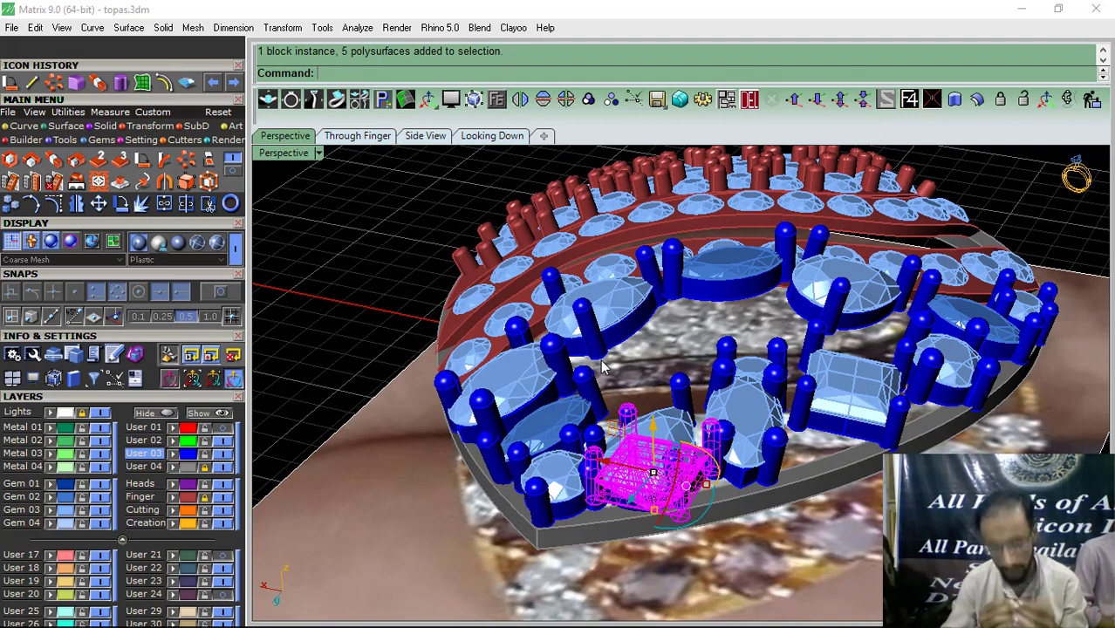
pyautogui.moveTo(518, 433); pyautogui.dragTo(487, 558, button='right')
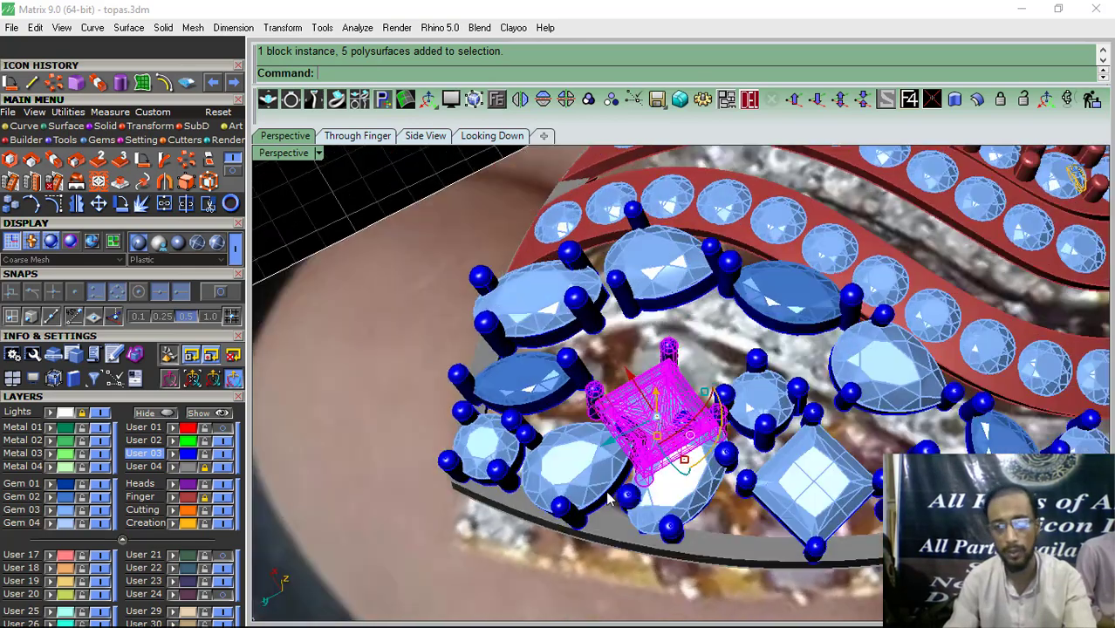
pyautogui.click(480, 138)
pyautogui.click(104, 414)
pyautogui.scroll(-10, 398, 342)
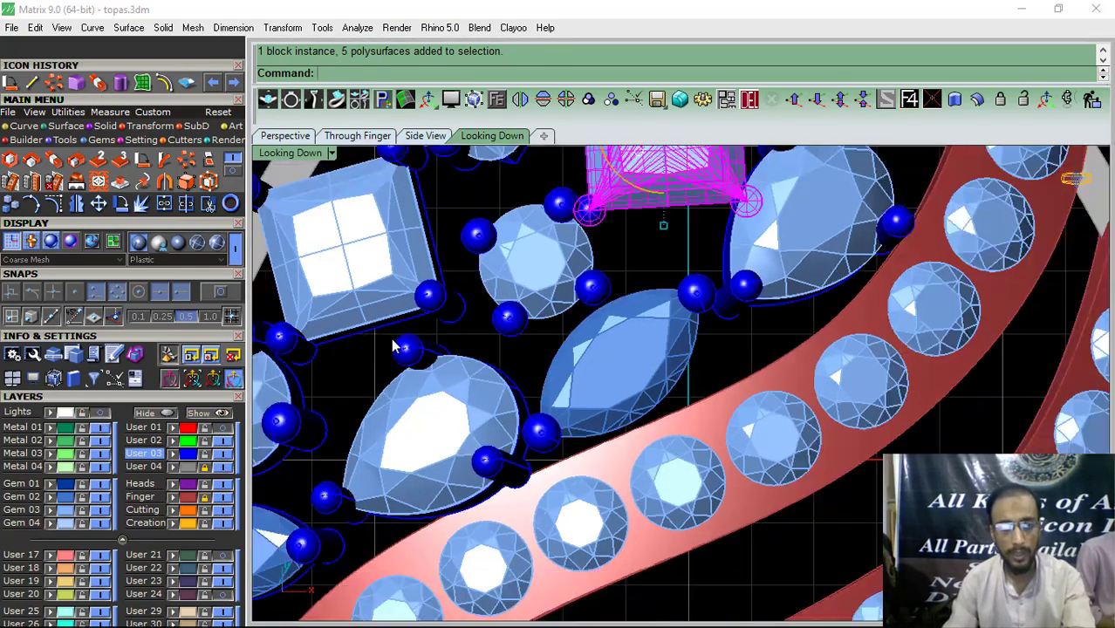
# Step: Ungroup the inner square setting into its separate gem, bezel and prongs
pyautogui.click(723, 304)
pyautogui.scroll(9, 460, 262)
pyautogui.scroll(2, 460, 358)
pyautogui.click(491, 374)
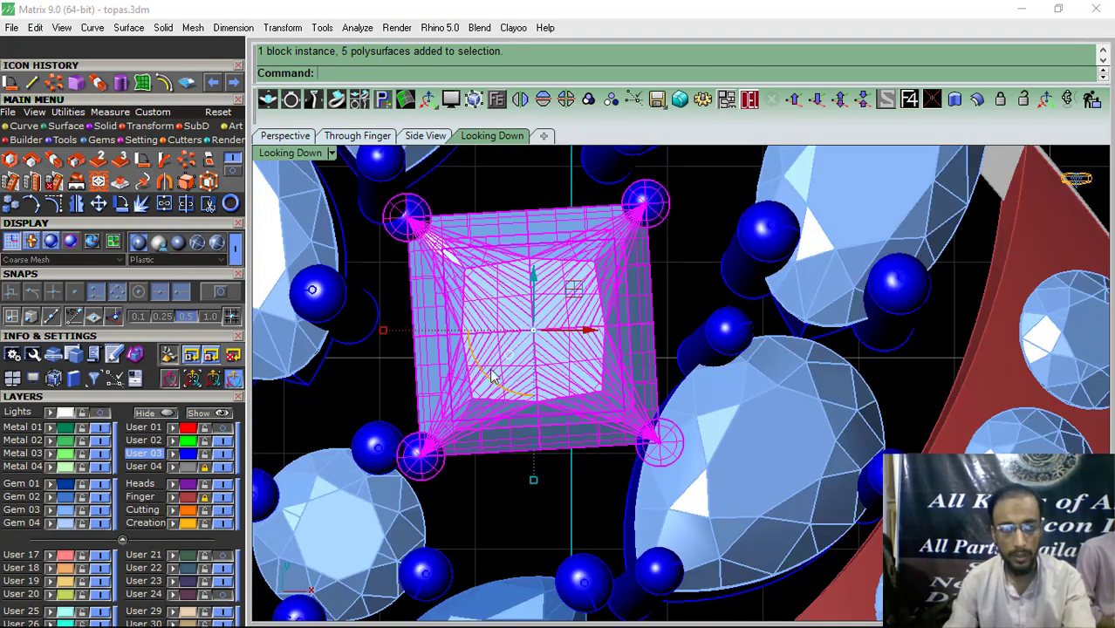
pyautogui.click(611, 102)
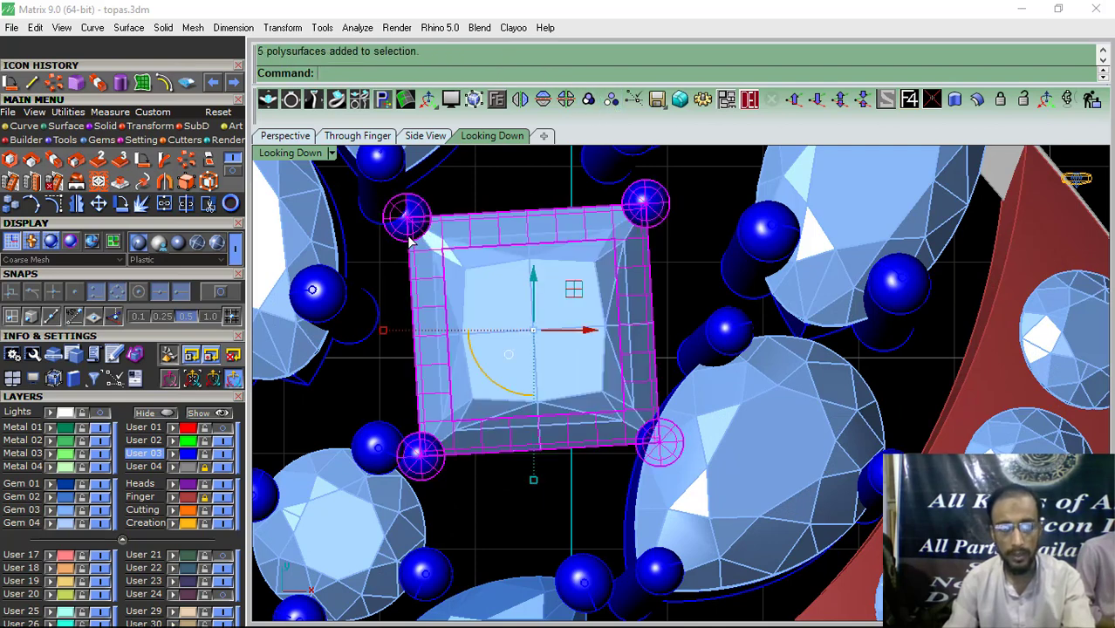
# Step: Move one corner prong of the inner square setting to the middle of the adjacent bezel side
pyautogui.press('Escape')
pyautogui.click(423, 220)
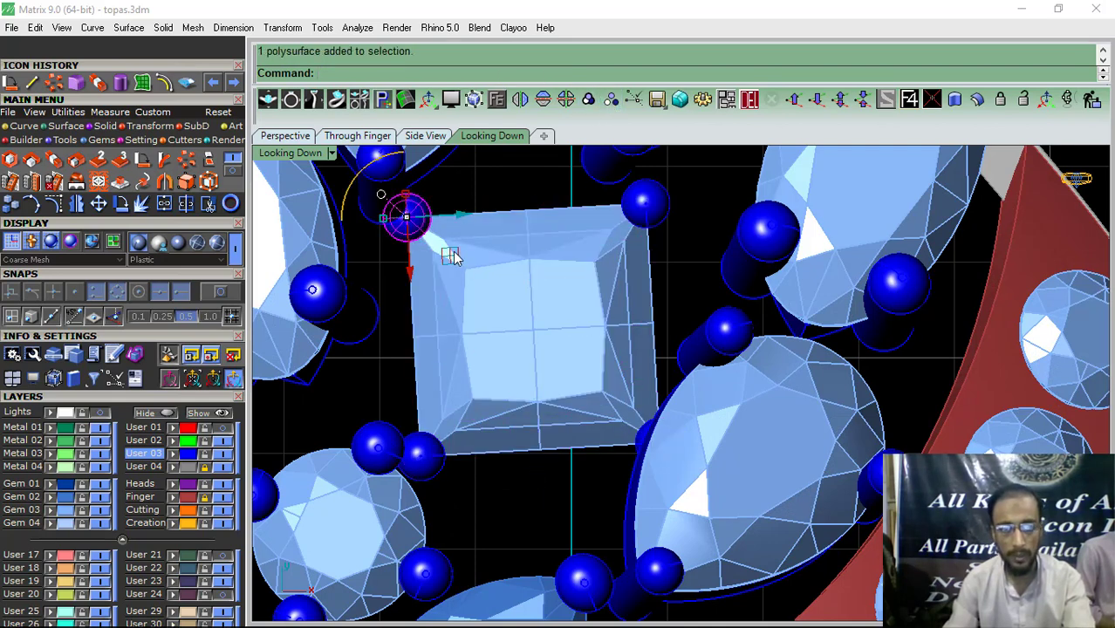
pyautogui.moveTo(452, 256); pyautogui.dragTo(446, 377)
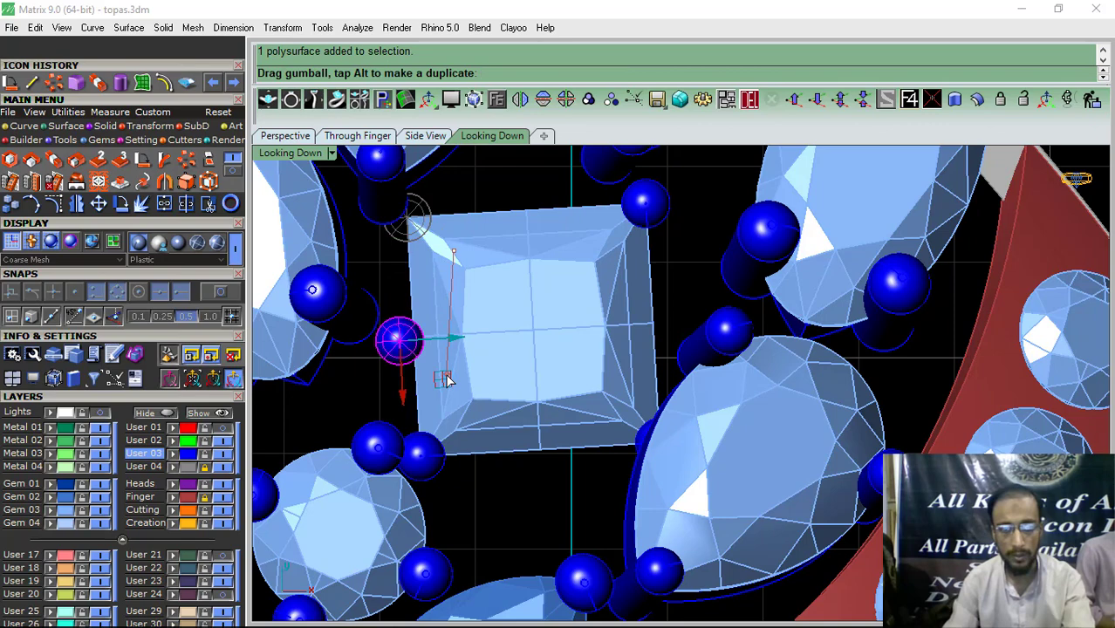
# Step: Delete the three remaining corner prongs of the inner square setting
pyautogui.click(428, 453)
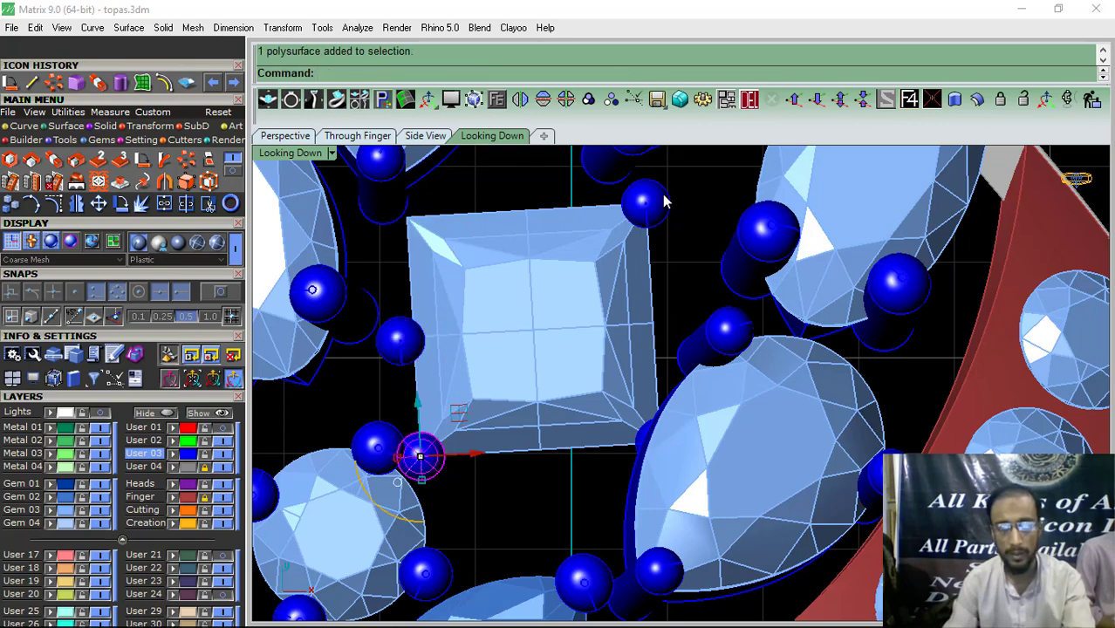
pyautogui.keyDown('shift'); pyautogui.click(646, 202); pyautogui.keyUp('shift')
pyautogui.scroll(5, 610, 403)
pyautogui.keyDown('shift'); pyautogui.click(590, 423); pyautogui.keyUp('shift')
pyautogui.scroll(-6, 590, 423)
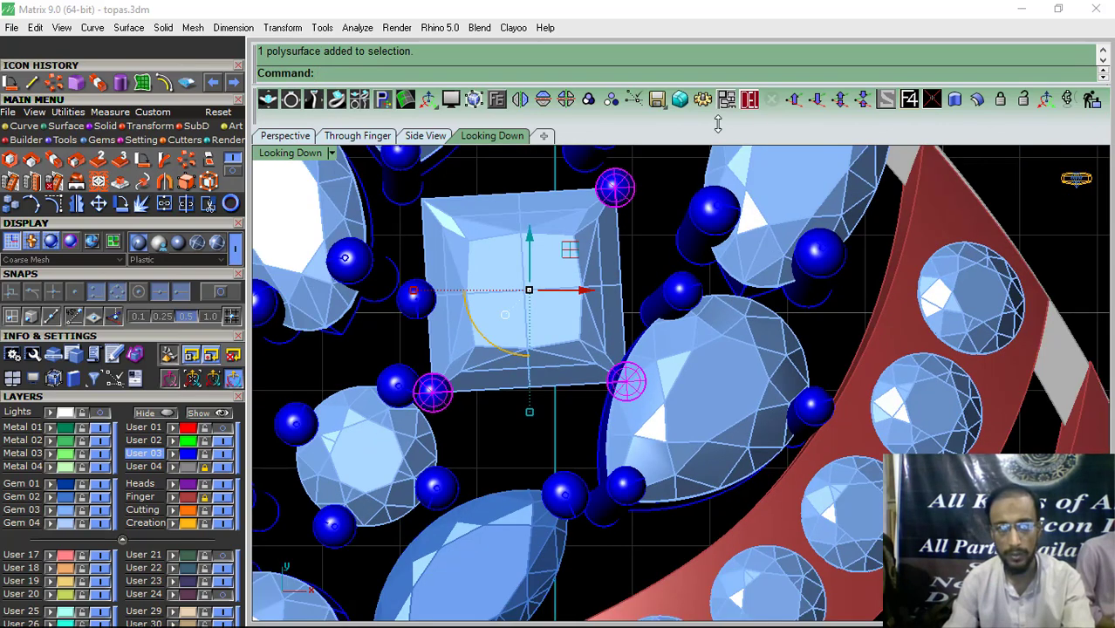
pyautogui.click(750, 98)
# Step: Hide the Gem 03 layer and mirror the side prong with a copy across the square bezel's centerline
pyautogui.click(414, 299)
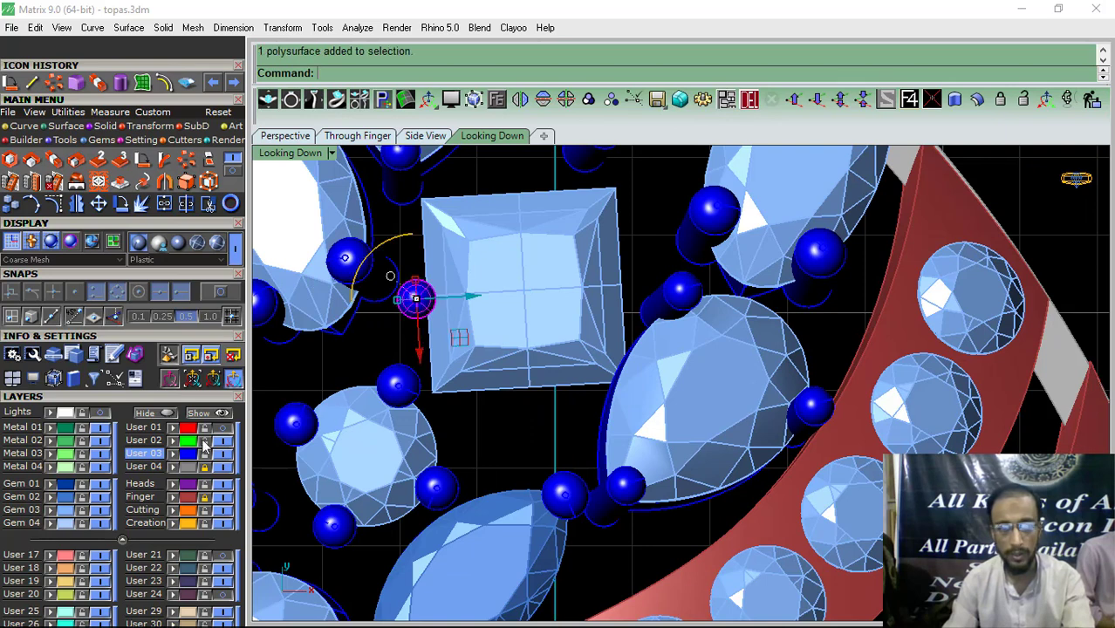
pyautogui.click(109, 510)
pyautogui.click(77, 203)
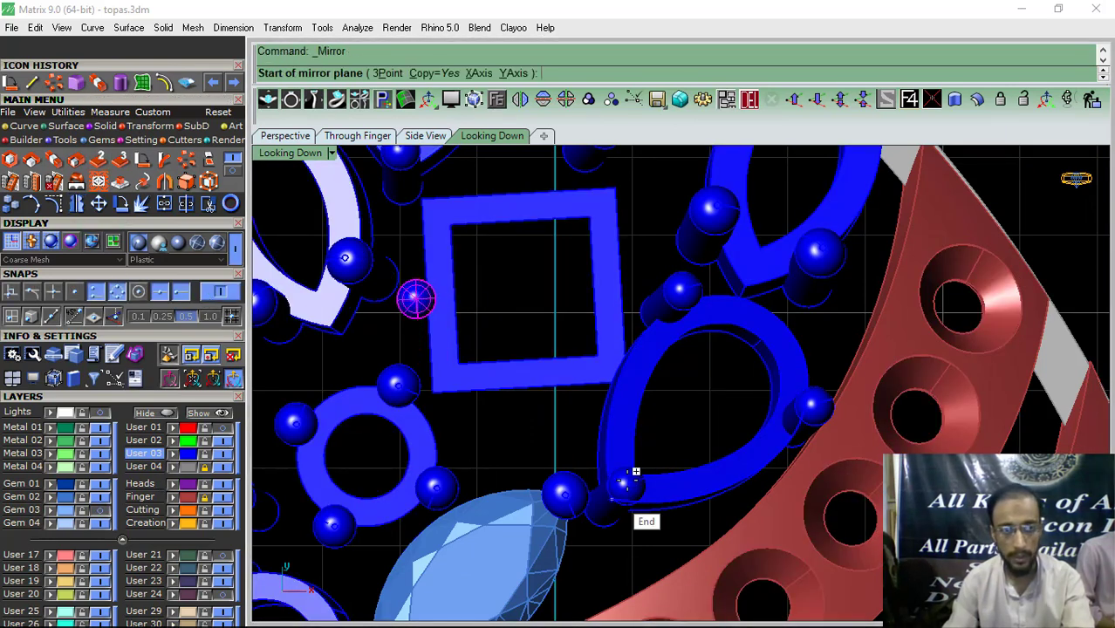
pyautogui.click(520, 213)
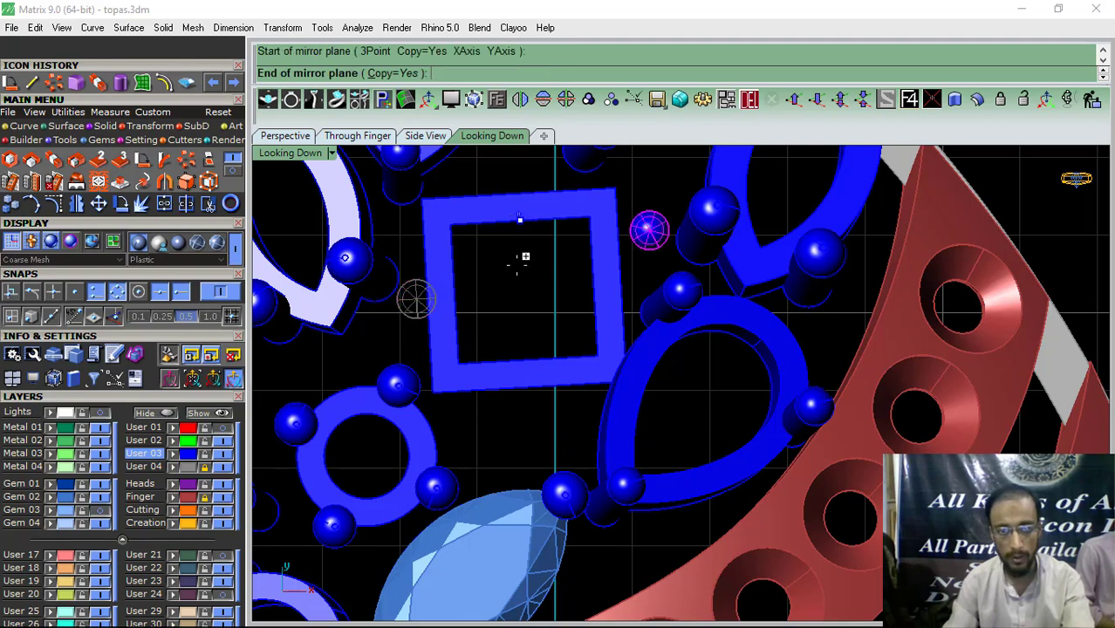
pyautogui.click(525, 358)
# Step: Mirror both side prongs with copies across the square bezel's diagonal to place prongs on the other two sides
pyautogui.keyDown('shift'); pyautogui.click(632, 293); pyautogui.keyUp('shift')
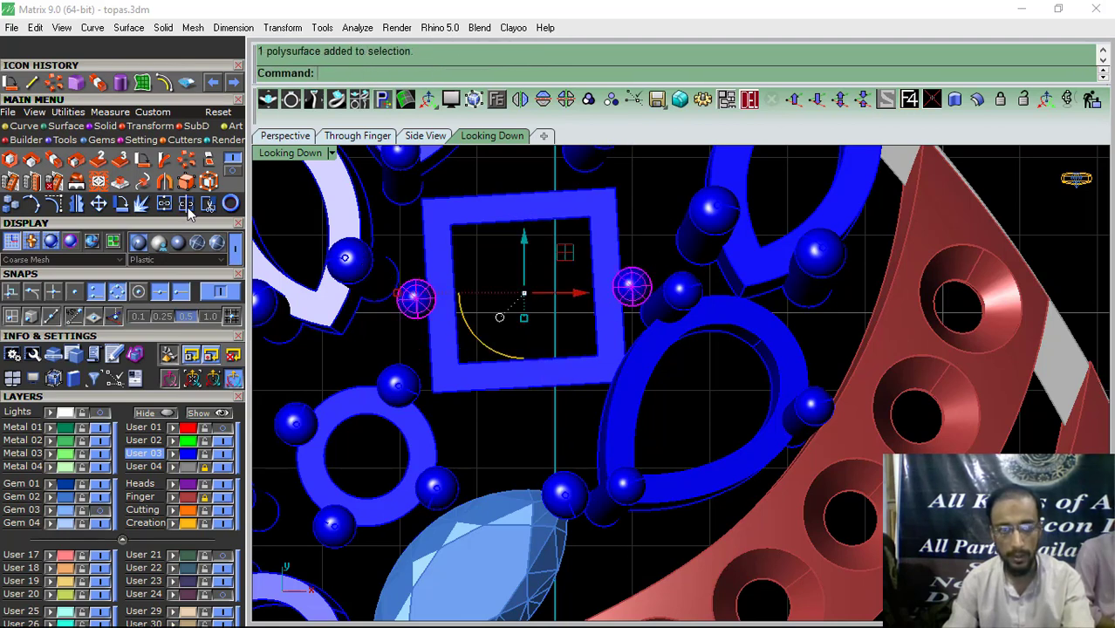
pyautogui.click(75, 204)
pyautogui.click(463, 367)
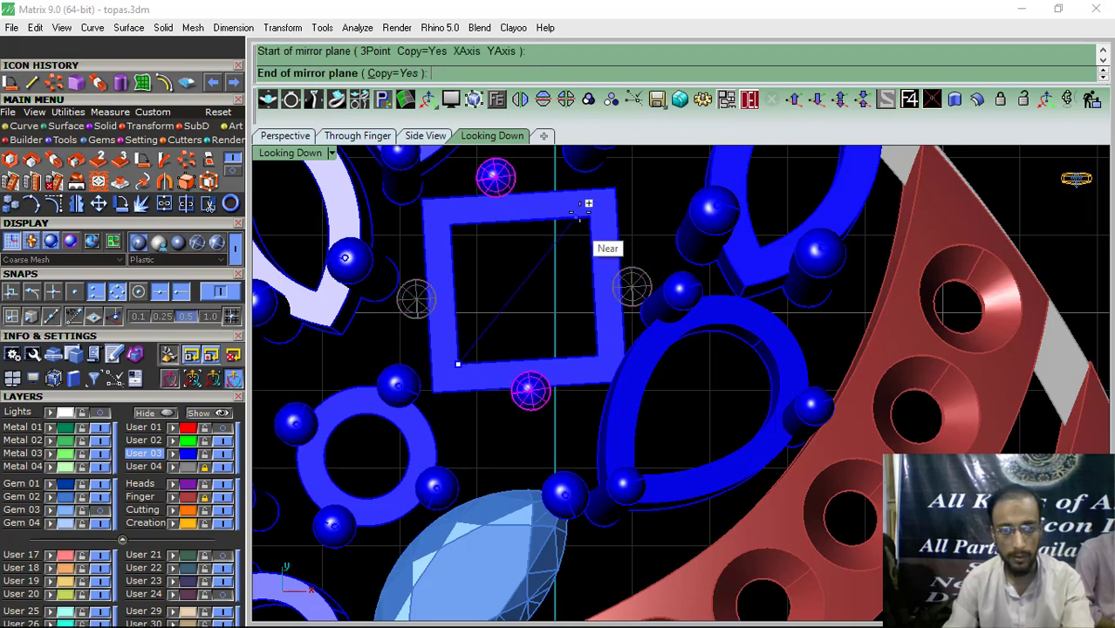
pyautogui.click(589, 219)
# Step: Group the four side prongs with the square bezel, show the Gem 03 layer and add the gem to the group
pyautogui.keyDown('shift'); pyautogui.click(514, 194); pyautogui.keyUp('shift')
pyautogui.keyDown('shift'); pyautogui.click(527, 391); pyautogui.keyUp('shift')
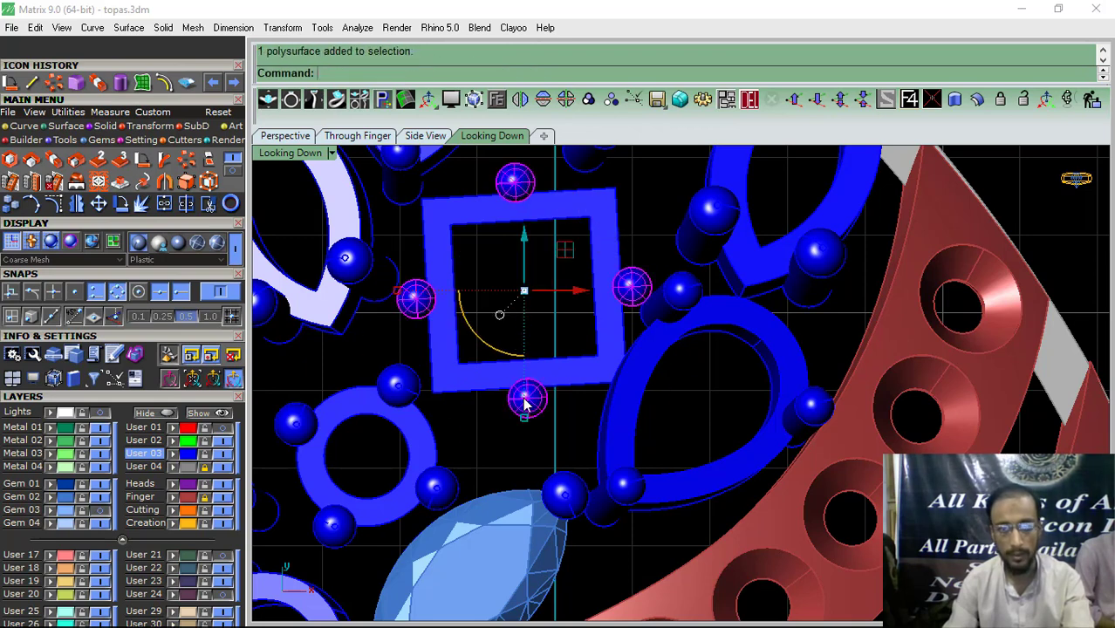
pyautogui.keyDown('shift'); pyautogui.click(561, 382); pyautogui.keyUp('shift')
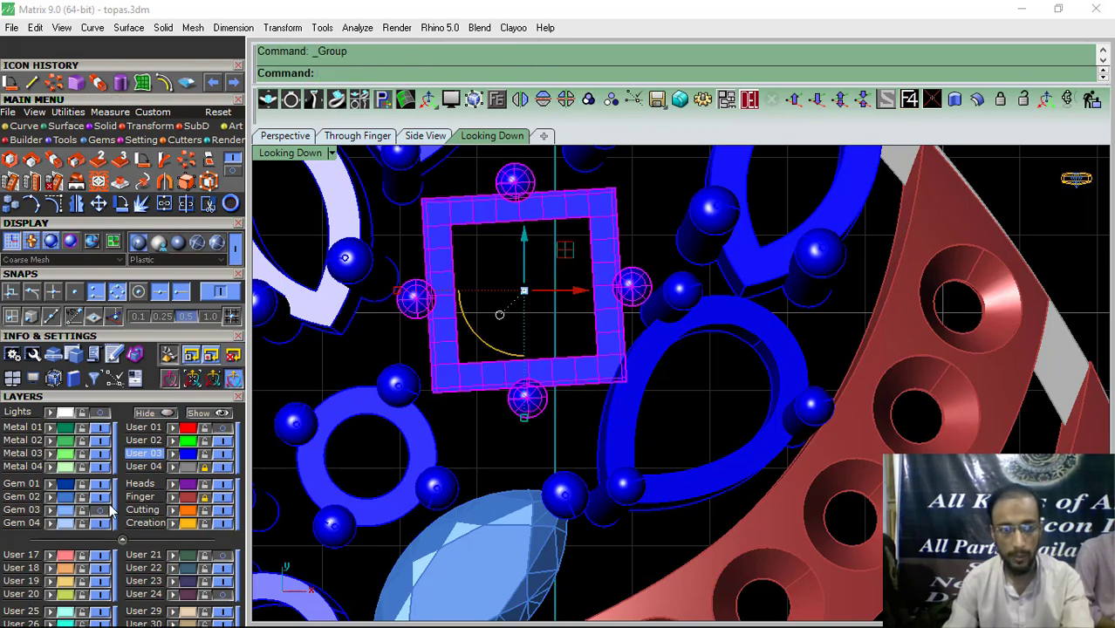
pyautogui.click(104, 511)
pyautogui.keyDown('shift'); pyautogui.click(552, 327); pyautogui.keyUp('shift')
pyautogui.scroll(-3, 523, 322)
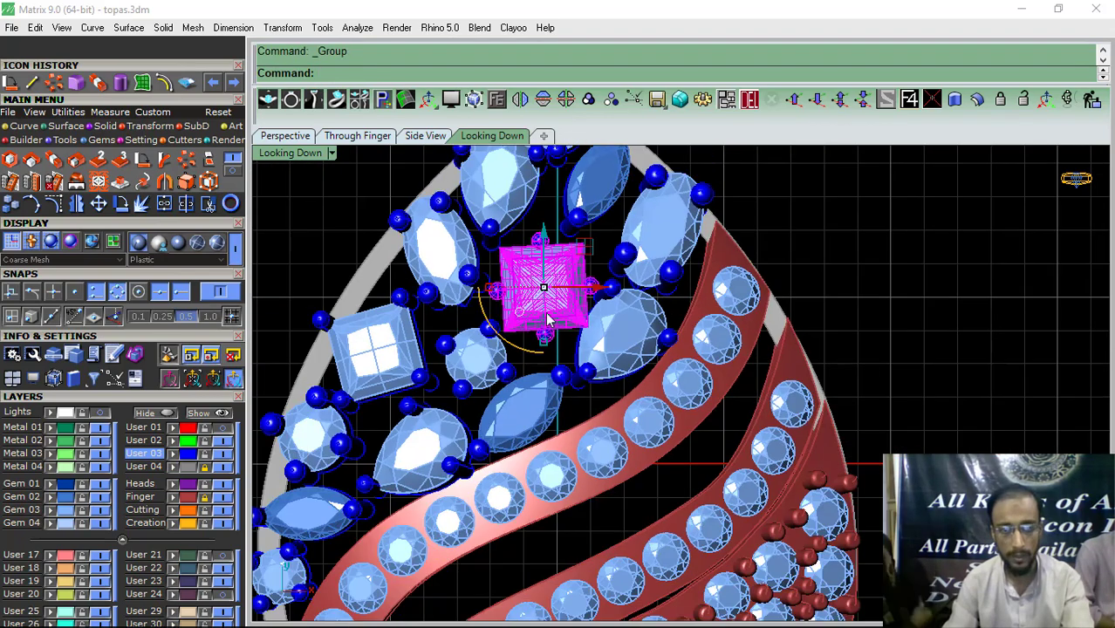
# Step: Delete the outer square setting, show the Lights layer with the photo and copy the side-pronged square setting into its place
pyautogui.click(750, 101)
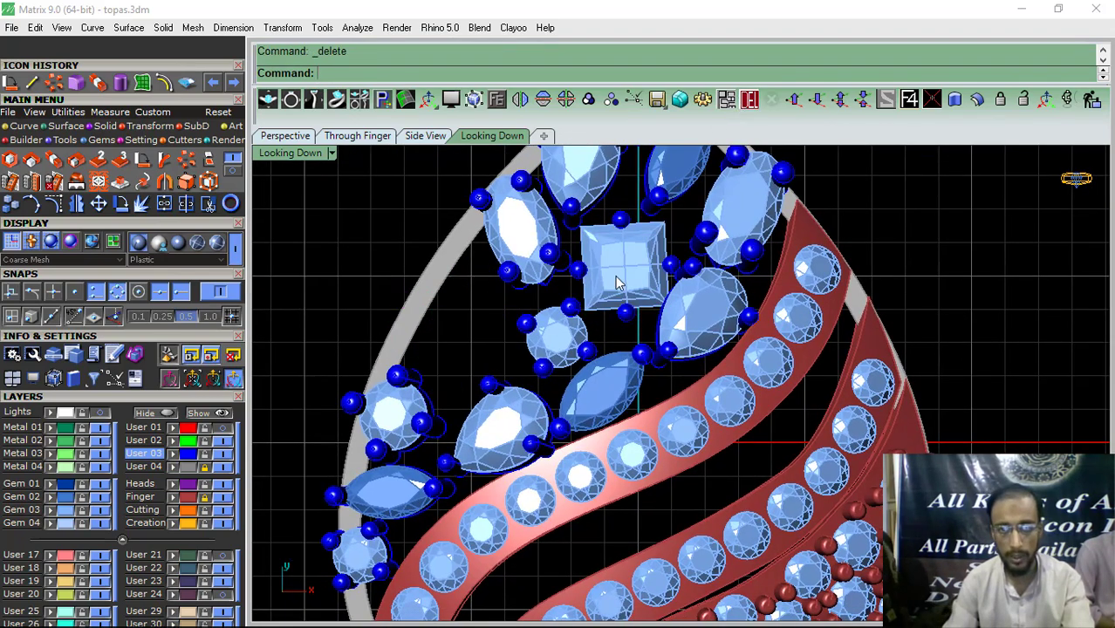
pyautogui.click(676, 251)
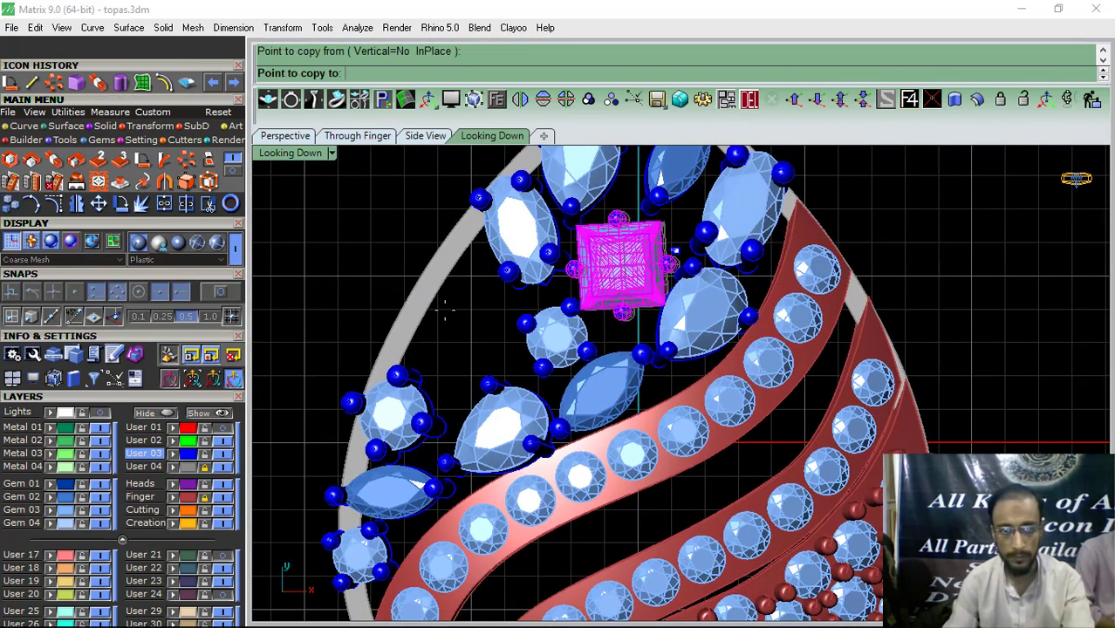
pyautogui.click(84, 415)
pyautogui.scroll(4, 481, 324)
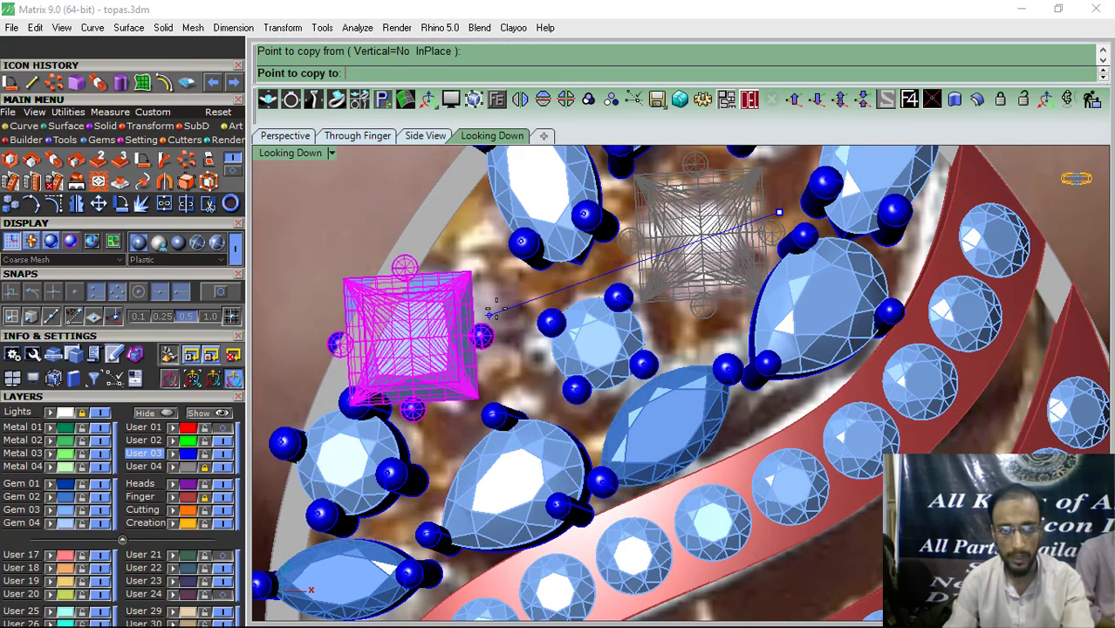
pyautogui.click(515, 300)
# Step: Rotate the copied outer square setting to match the reference photo, then hide the Lights layer in the Perspective view
pyautogui.rightClick(490, 342)
pyautogui.click(488, 349)
pyautogui.moveTo(424, 400); pyautogui.dragTo(383, 407)
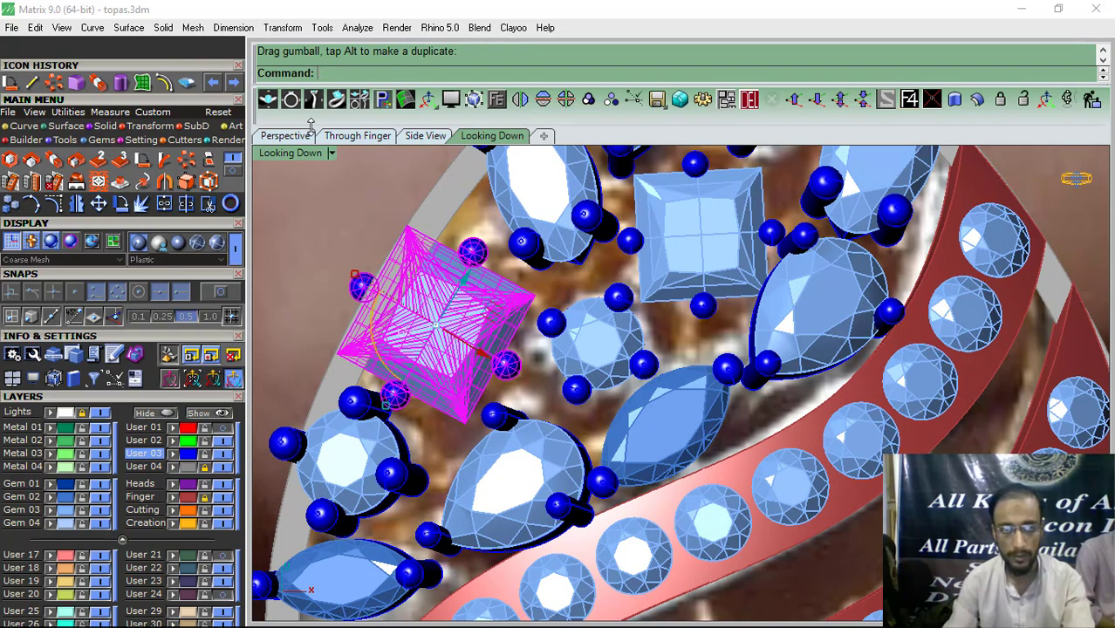
pyautogui.click(302, 135)
pyautogui.click(102, 414)
pyautogui.click(309, 325)
# Step: Raise the outer square setting above the base rim to the height of the neighboring settings
pyautogui.scroll(-2, 309, 324)
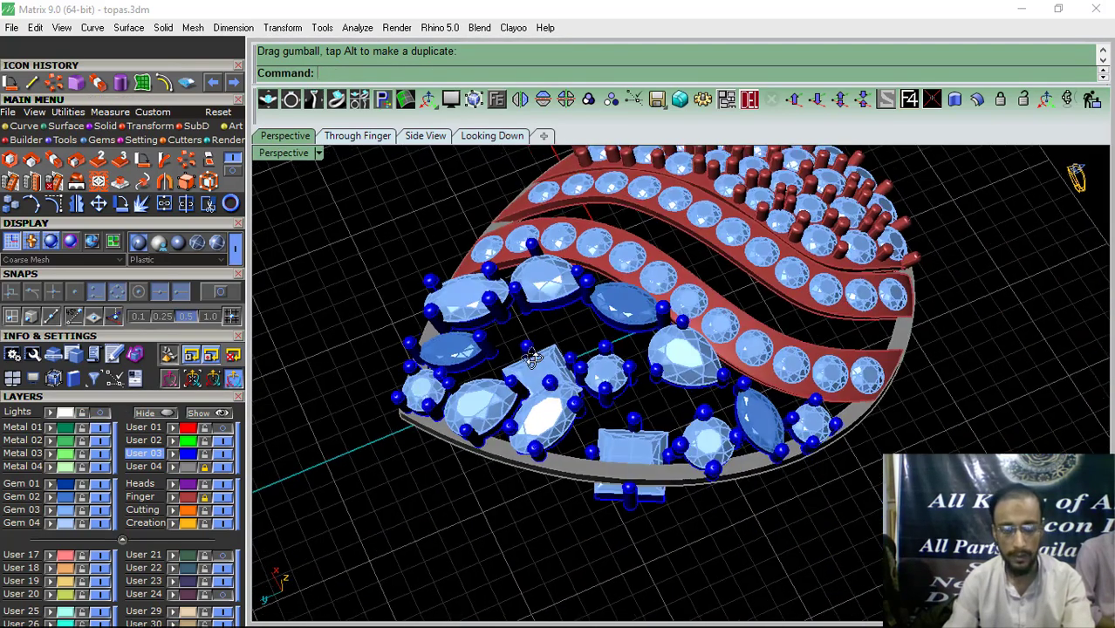
pyautogui.moveTo(529, 360); pyautogui.dragTo(489, 271, button='right')
pyautogui.scroll(3, 562, 430)
pyautogui.click(585, 487)
pyautogui.moveTo(585, 490); pyautogui.dragTo(602, 424, button='right')
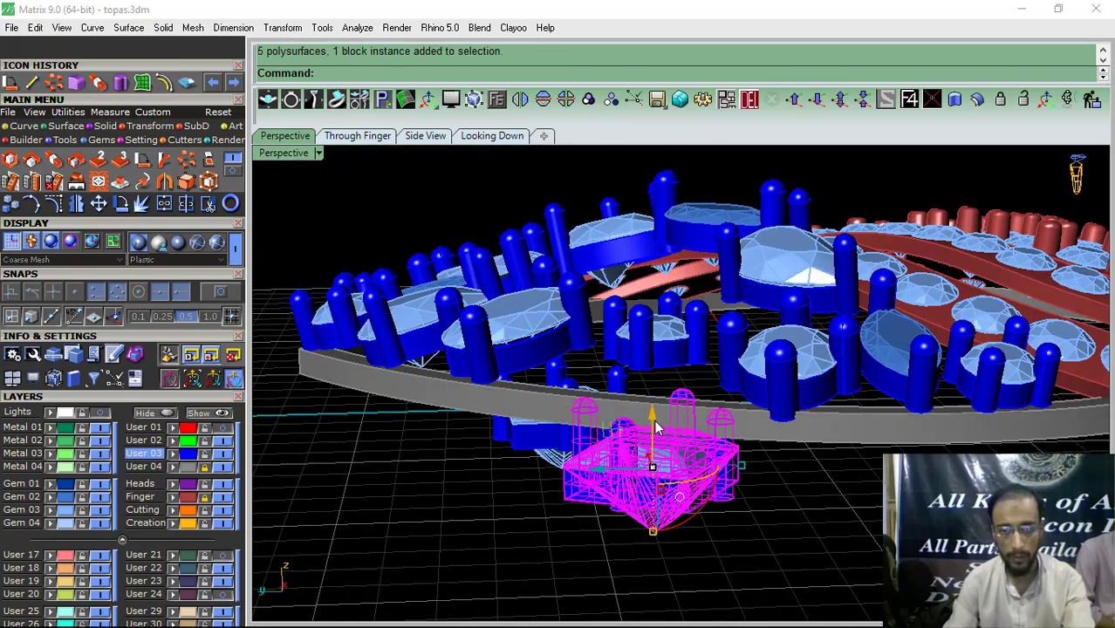
pyautogui.moveTo(655, 423); pyautogui.dragTo(657, 323)
pyautogui.moveTo(668, 347); pyautogui.dragTo(709, 444, button='right')
pyautogui.press('Escape')
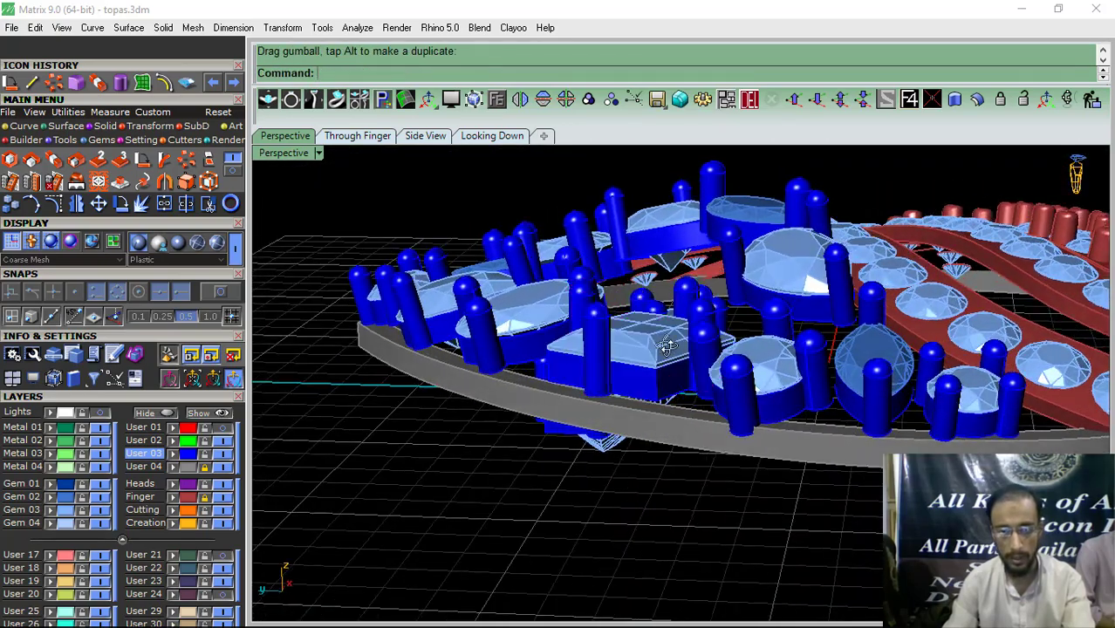
# Step: Undo a trial gumball change on the outer square setting and relocate its gumball for tilting
pyautogui.scroll(3, 667, 346)
pyautogui.click(628, 366)
pyautogui.scroll(2, 616, 371)
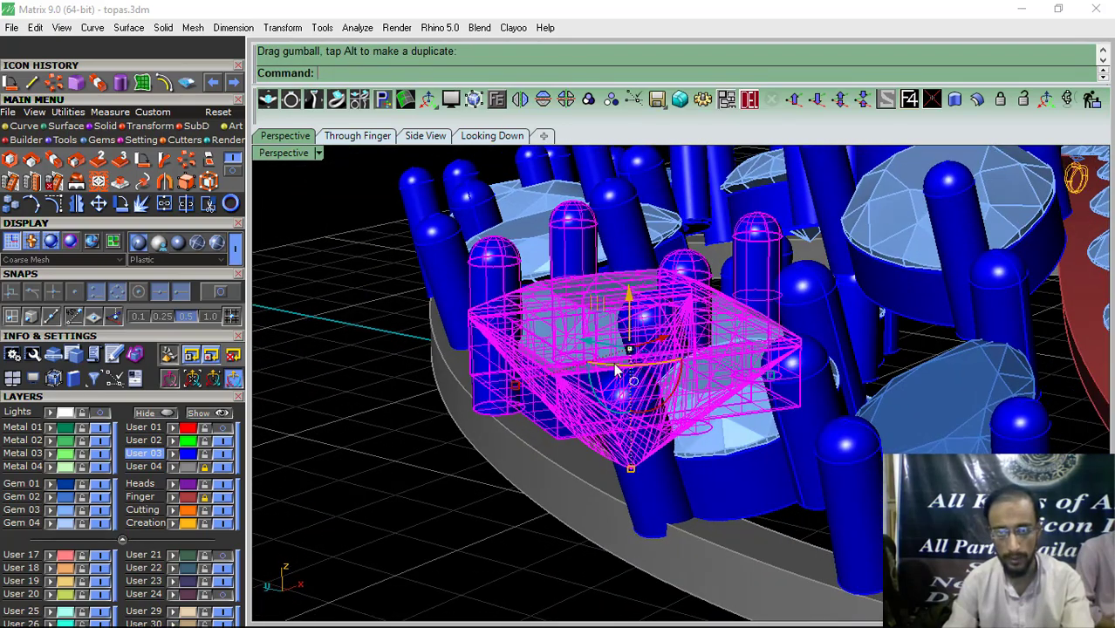
pyautogui.moveTo(624, 411); pyautogui.dragTo(632, 407)
pyautogui.hotkey('ctrl', 'z')
pyautogui.moveTo(611, 362); pyautogui.dragTo(647, 436, button='right')
pyautogui.keyDown('ctrl'); pyautogui.moveTo(642, 420); pyautogui.dragTo(617, 435); pyautogui.keyUp('ctrl')
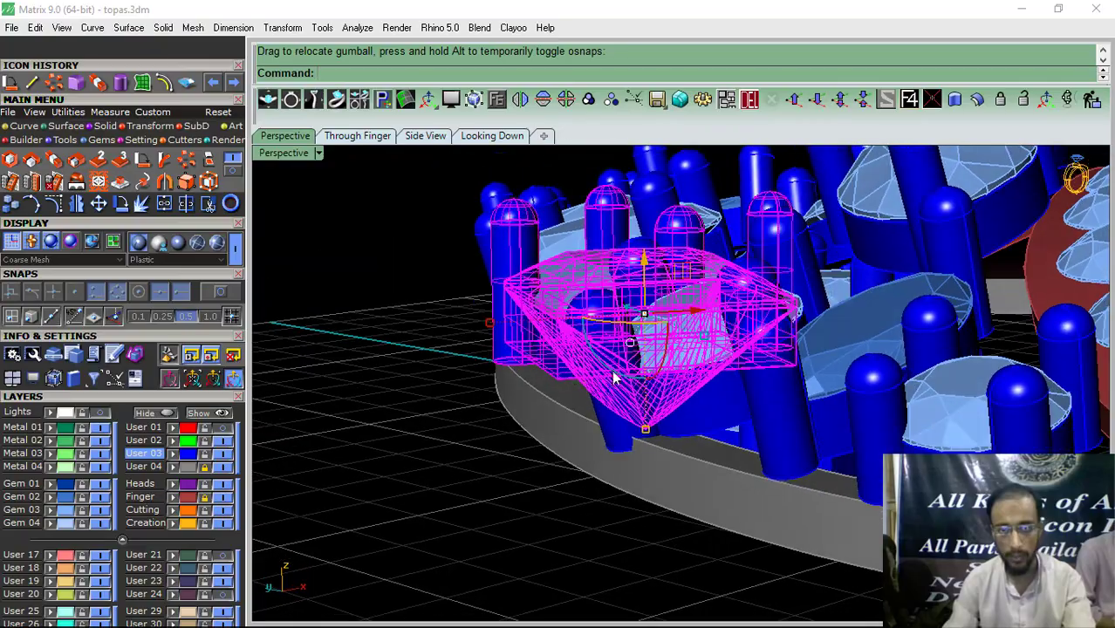
# Step: Tilt the outer square setting along the dome's slope and adjust its position between the neighboring settings
pyautogui.moveTo(616, 376); pyautogui.dragTo(632, 365)
pyautogui.moveTo(634, 368); pyautogui.dragTo(736, 358, button='right')
pyautogui.moveTo(586, 278); pyautogui.dragTo(586, 269)
pyautogui.moveTo(586, 273); pyautogui.dragTo(526, 392, button='right')
pyautogui.moveTo(526, 379); pyautogui.dragTo(515, 381)
pyautogui.moveTo(604, 371); pyautogui.dragTo(647, 421, button='right')
pyautogui.moveTo(643, 445); pyautogui.dragTo(603, 347)
pyautogui.click(737, 342)
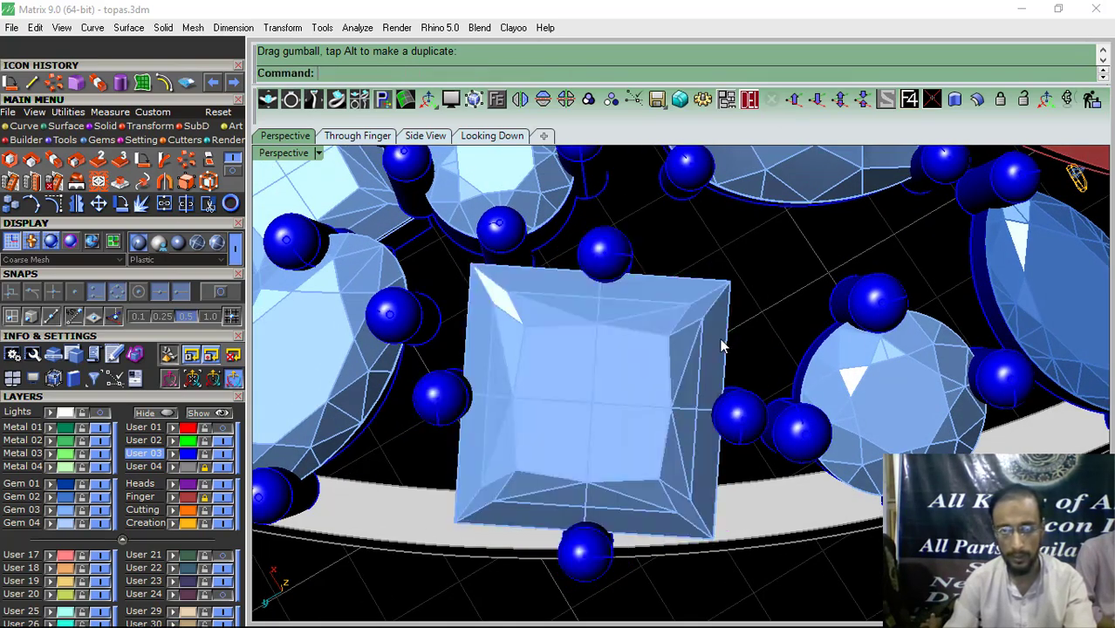
# Step: Raise the inner side-pronged square setting to the level of the surrounding dome settings
pyautogui.scroll(-8, 721, 367)
pyautogui.moveTo(661, 430); pyautogui.dragTo(622, 348, button='right')
pyautogui.scroll(5, 587, 351)
pyautogui.click(611, 381)
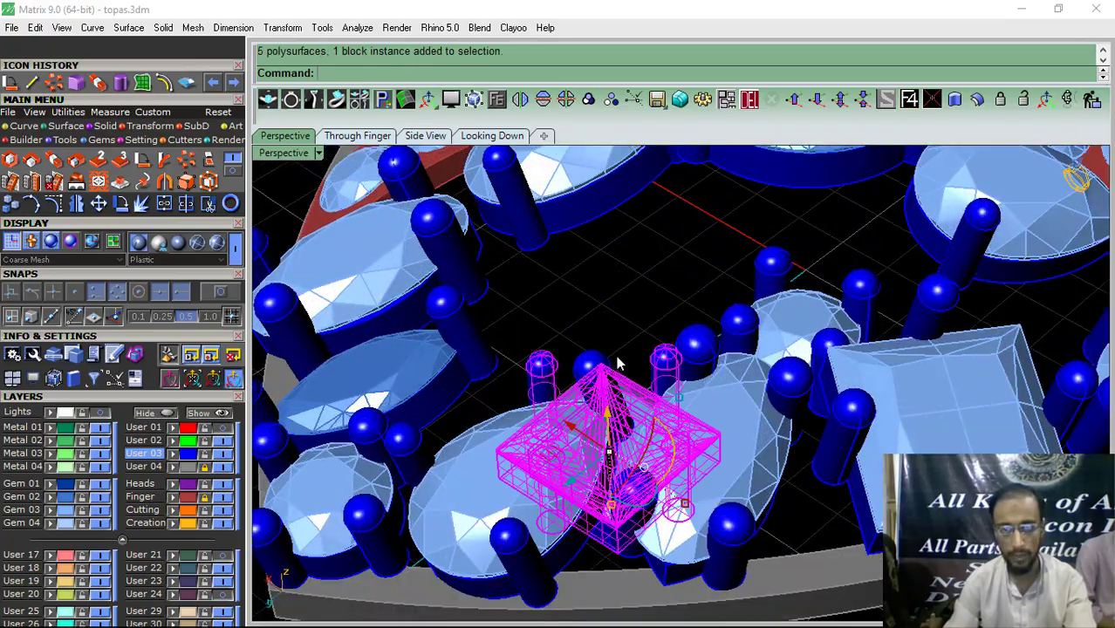
pyautogui.scroll(-4, 619, 367)
pyautogui.moveTo(620, 391); pyautogui.dragTo(611, 345, button='right')
pyautogui.moveTo(609, 416); pyautogui.dragTo(610, 277)
pyautogui.click(720, 281)
# Step: Rotate the inner square setting clockwise about its center in the Looking Down view and nudge it away from its neighbors
pyautogui.moveTo(718, 303); pyautogui.dragTo(622, 389, button='right')
pyautogui.click(619, 387)
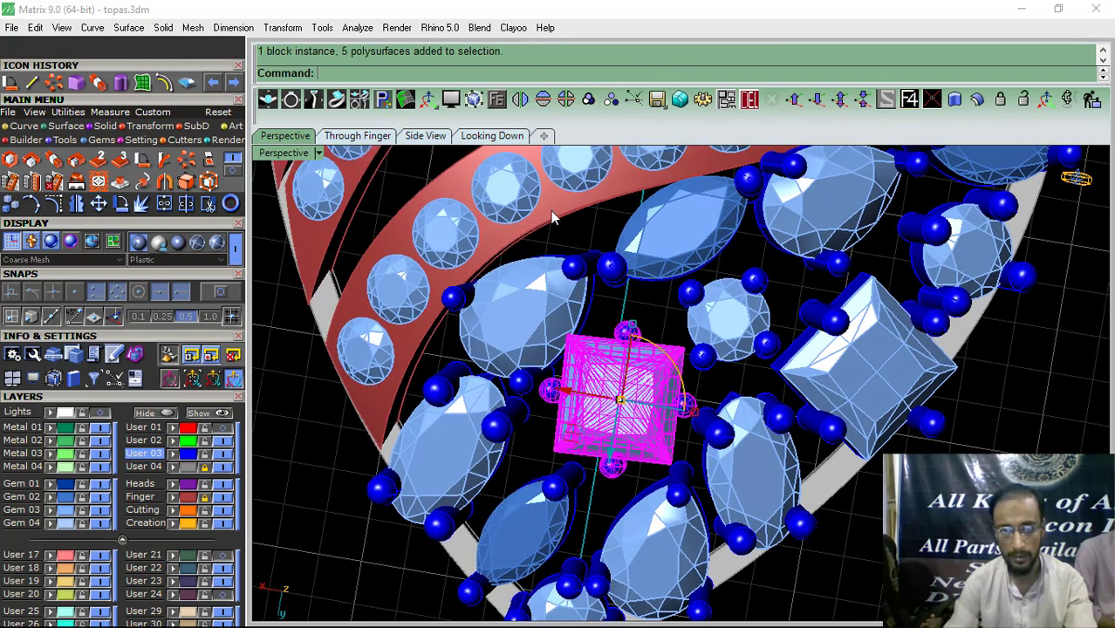
pyautogui.click(479, 141)
pyautogui.click(122, 204)
pyautogui.moveTo(692, 243); pyautogui.dragTo(588, 334, button='right')
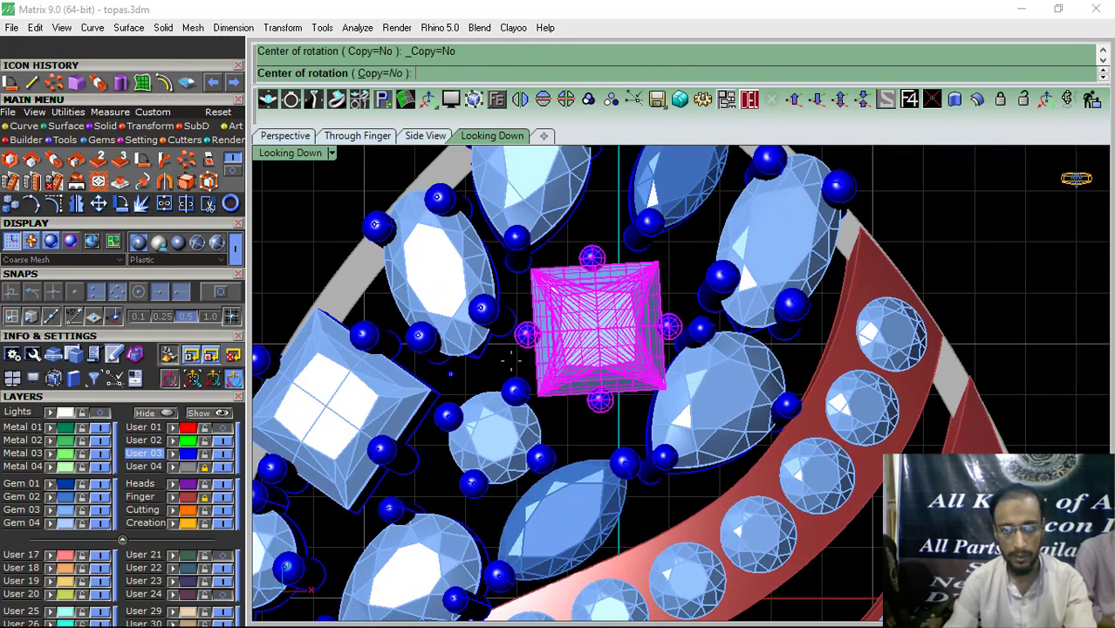
pyautogui.scroll(4, 591, 324)
pyautogui.click(589, 321)
pyautogui.click(753, 296)
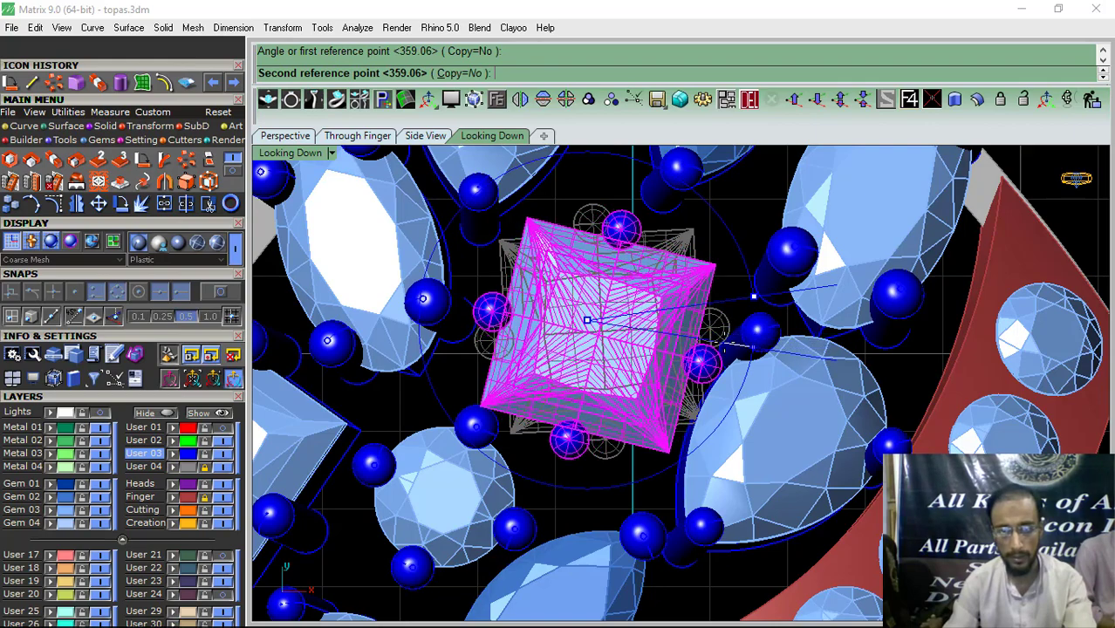
pyautogui.click(658, 316)
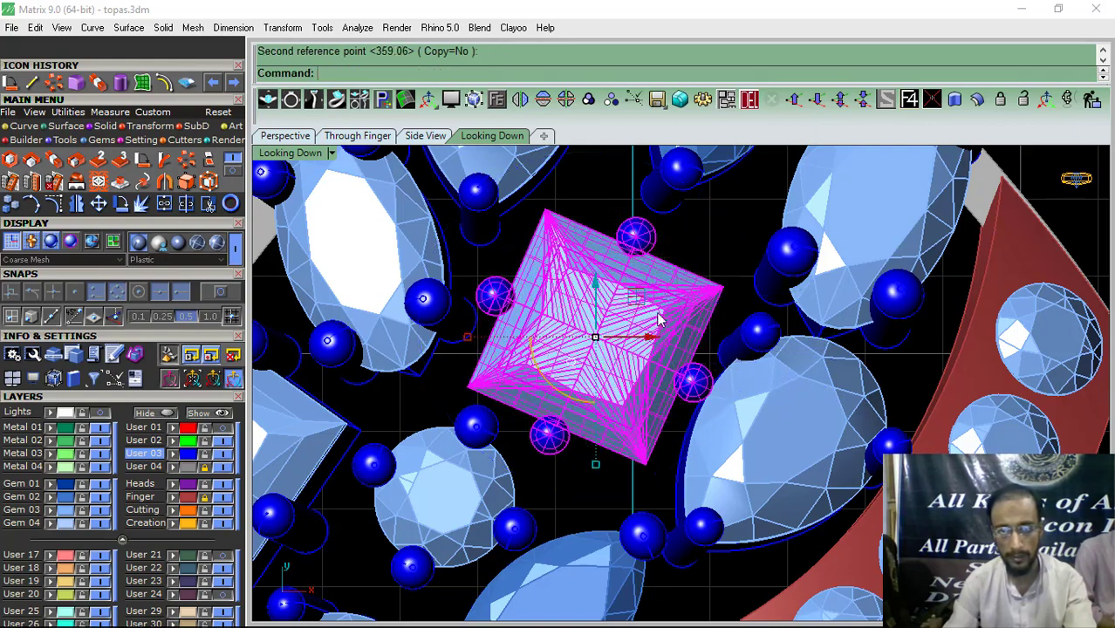
pyautogui.click(644, 302)
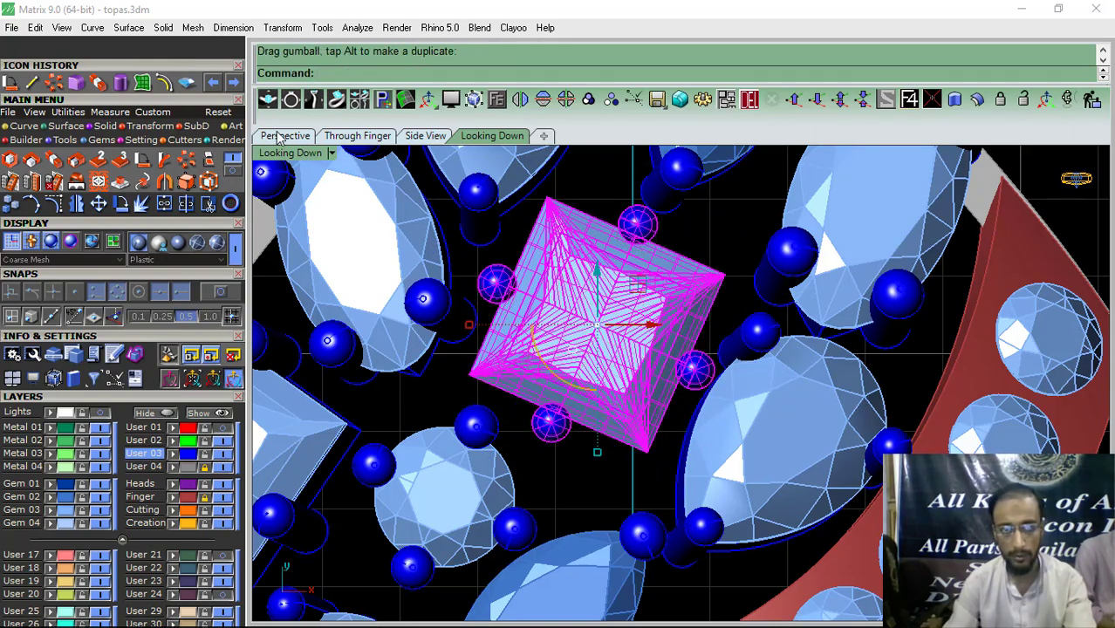
pyautogui.click(284, 136)
pyautogui.click(642, 313)
# Step: Raise the small round setting between the two square settings to the level of the dome
pyautogui.moveTo(704, 401); pyautogui.dragTo(738, 380, button='right')
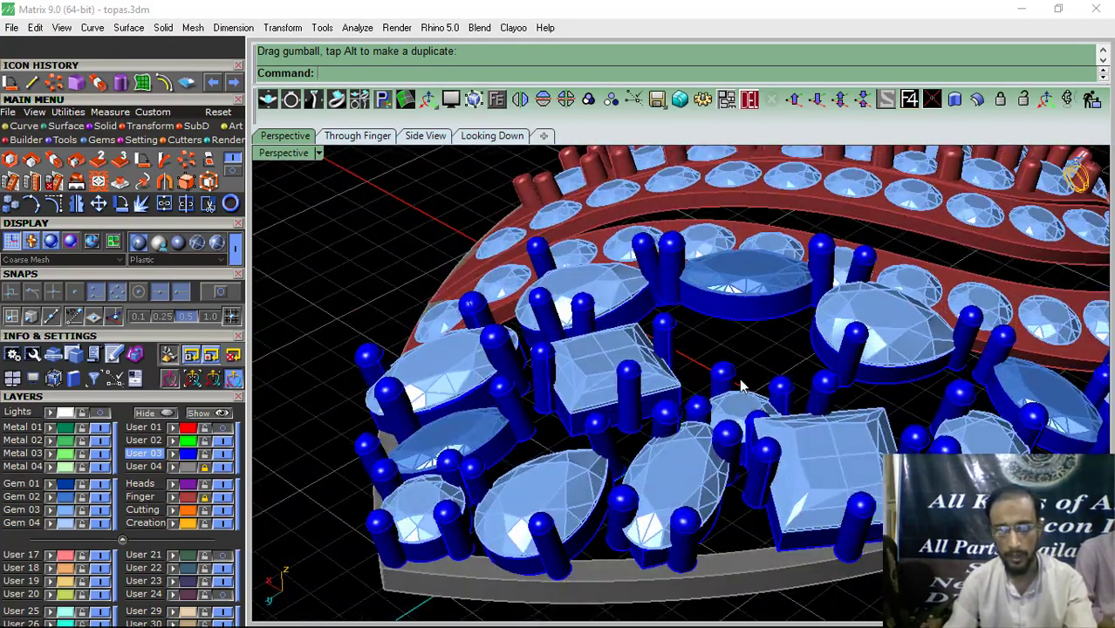
pyautogui.click(740, 381)
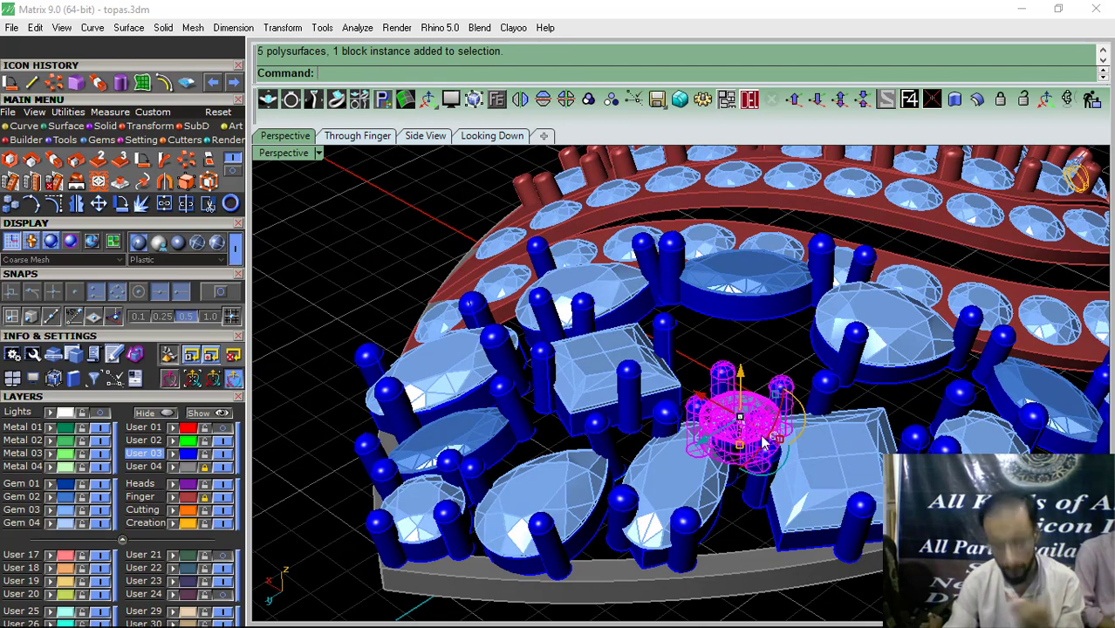
pyautogui.moveTo(768, 437); pyautogui.dragTo(934, 425)
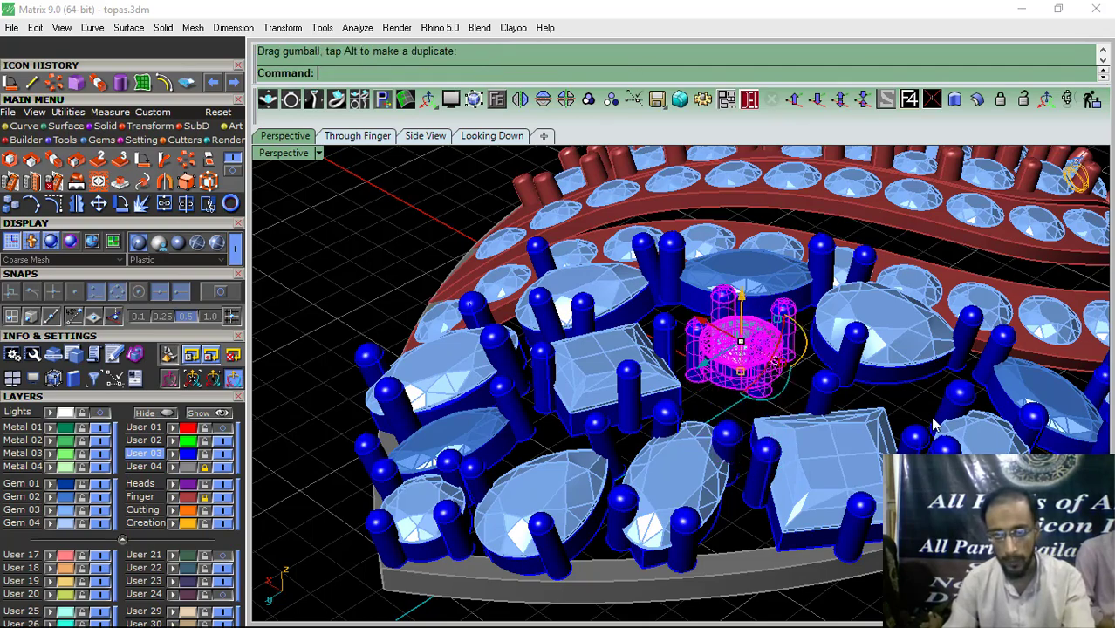
pyautogui.click(917, 406)
# Step: Shift the small round setting slightly and rotate it so its prongs clear the adjacent settings
pyautogui.moveTo(818, 370); pyautogui.dragTo(755, 459, button='right')
pyautogui.scroll(6, 750, 409)
pyautogui.click(750, 412)
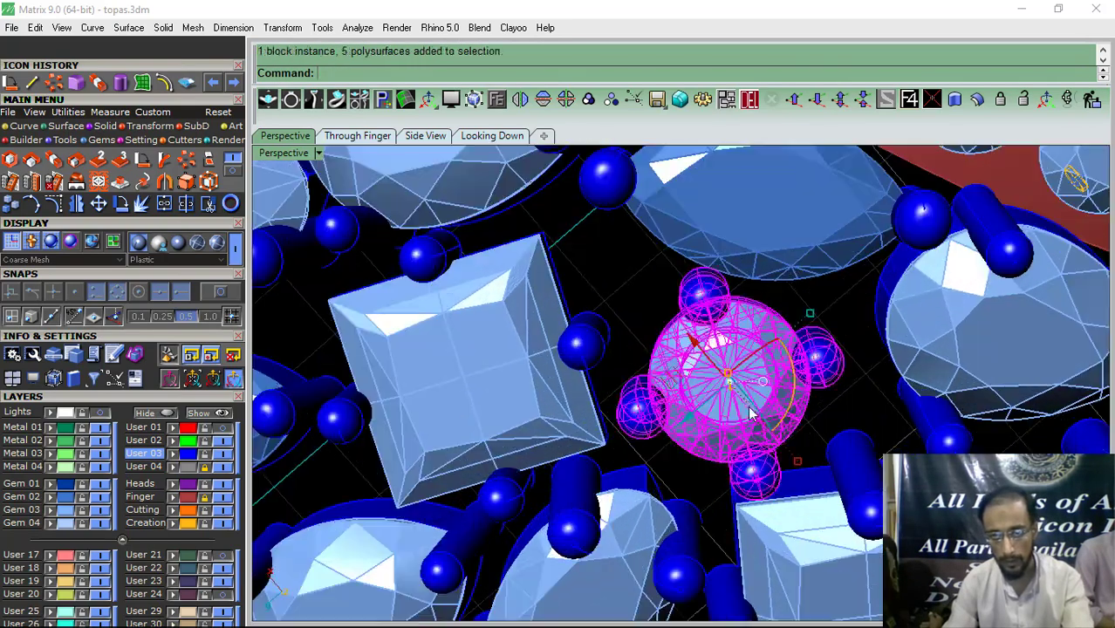
pyautogui.moveTo(703, 357); pyautogui.dragTo(709, 367)
pyautogui.scroll(-5, 709, 370)
pyautogui.moveTo(709, 372); pyautogui.dragTo(746, 451, button='right')
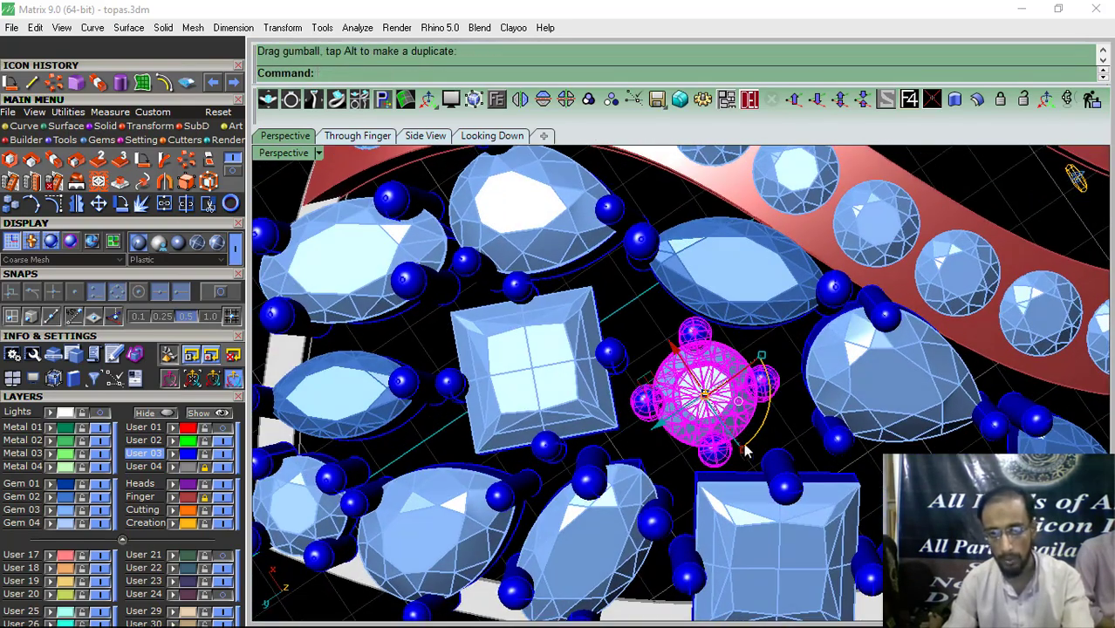
pyautogui.moveTo(746, 457); pyautogui.dragTo(792, 400)
pyautogui.click(789, 432)
# Step: Lower the small round setting slightly and nudge it away from the neighboring marquise setting
pyautogui.moveTo(747, 504); pyautogui.dragTo(773, 417, button='right')
pyautogui.click(771, 412)
pyautogui.moveTo(759, 355); pyautogui.dragTo(758, 370)
pyautogui.moveTo(759, 374); pyautogui.dragTo(800, 528, button='right')
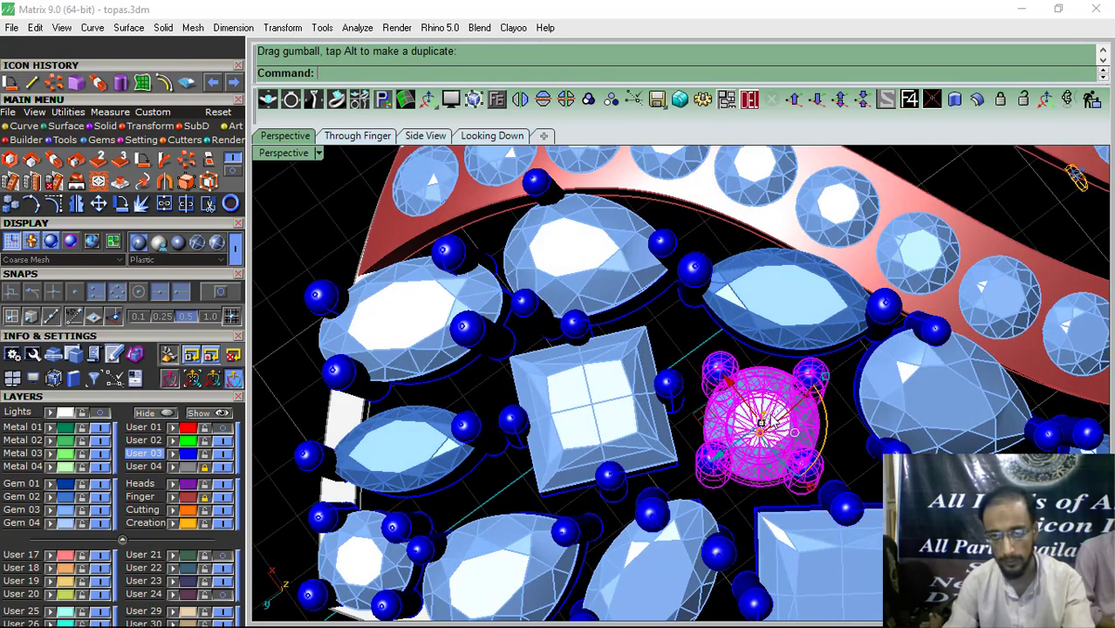
pyautogui.moveTo(705, 423); pyautogui.dragTo(701, 430)
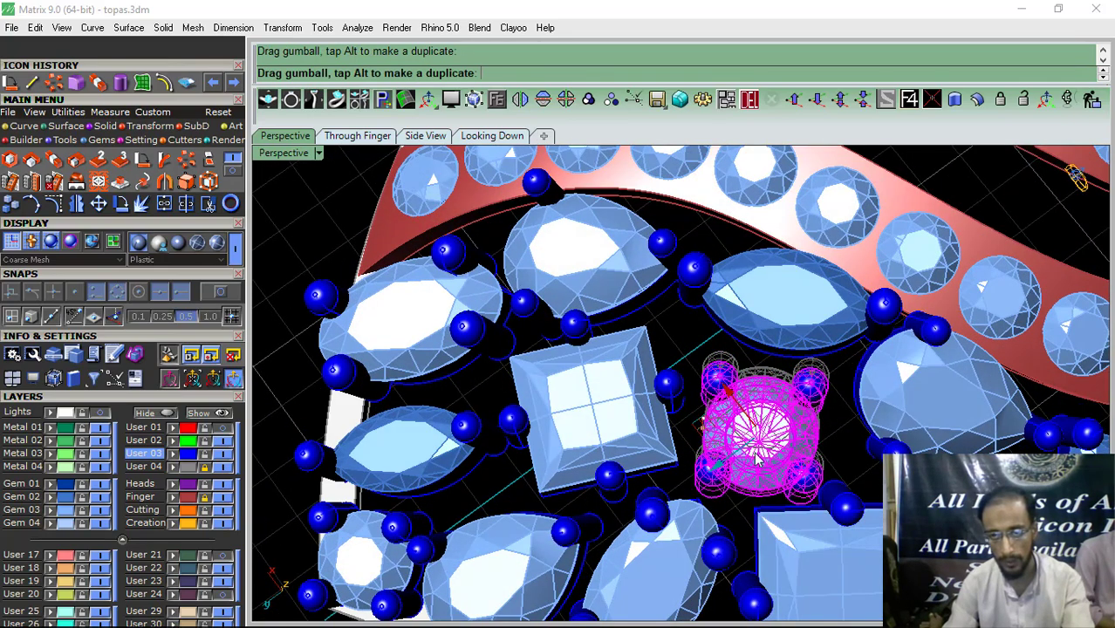
pyautogui.click(838, 448)
# Step: Nudge the inner square setting away from the adjacent pear setting
pyautogui.keyDown('shift'); pyautogui.moveTo(685, 389); pyautogui.dragTo(664, 443, button='right'); pyautogui.keyUp('shift')
pyautogui.click(650, 449)
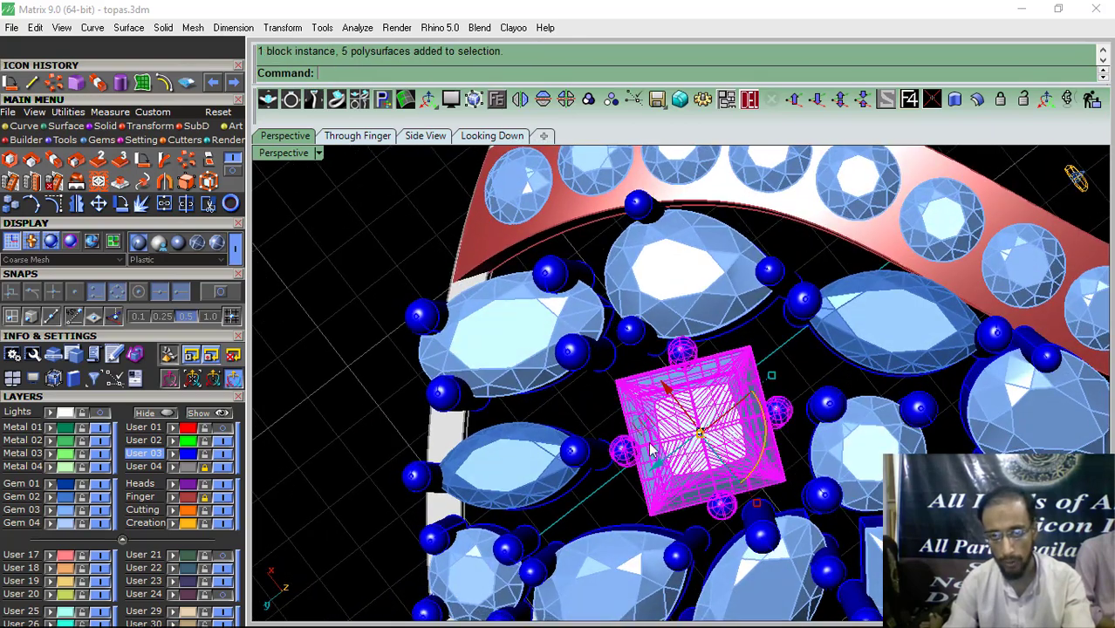
pyautogui.moveTo(750, 461); pyautogui.dragTo(674, 393, button='right')
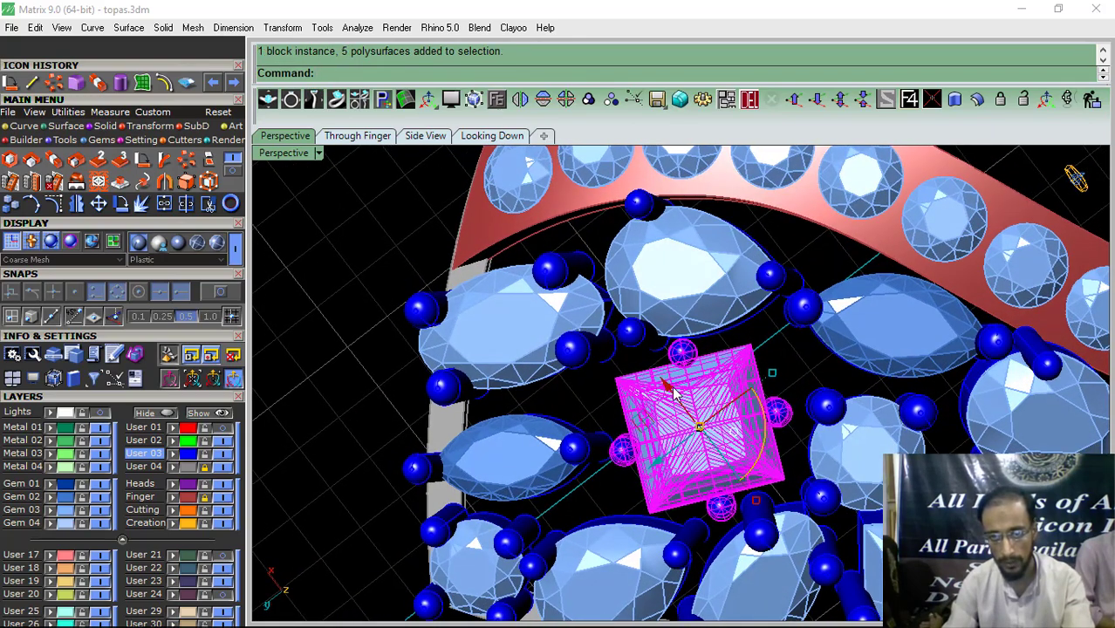
pyautogui.moveTo(677, 390); pyautogui.dragTo(682, 400)
pyautogui.click(704, 351)
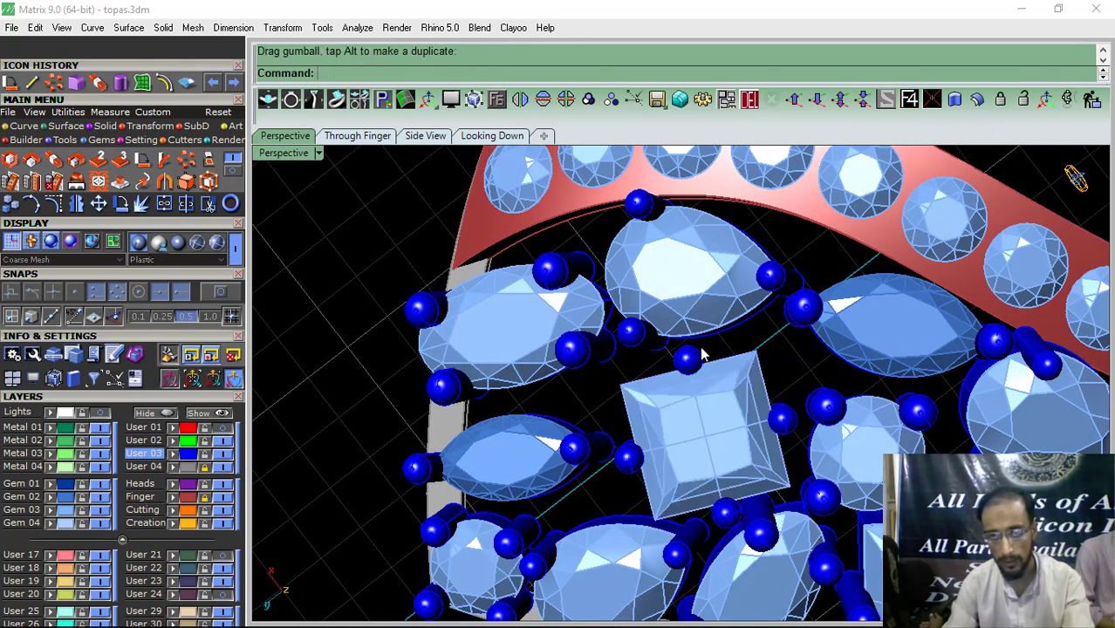
# Step: Nudge the pear setting beside the inner square slightly toward the red gem band
pyautogui.moveTo(704, 351); pyautogui.dragTo(689, 324, button='right')
pyautogui.click(649, 294)
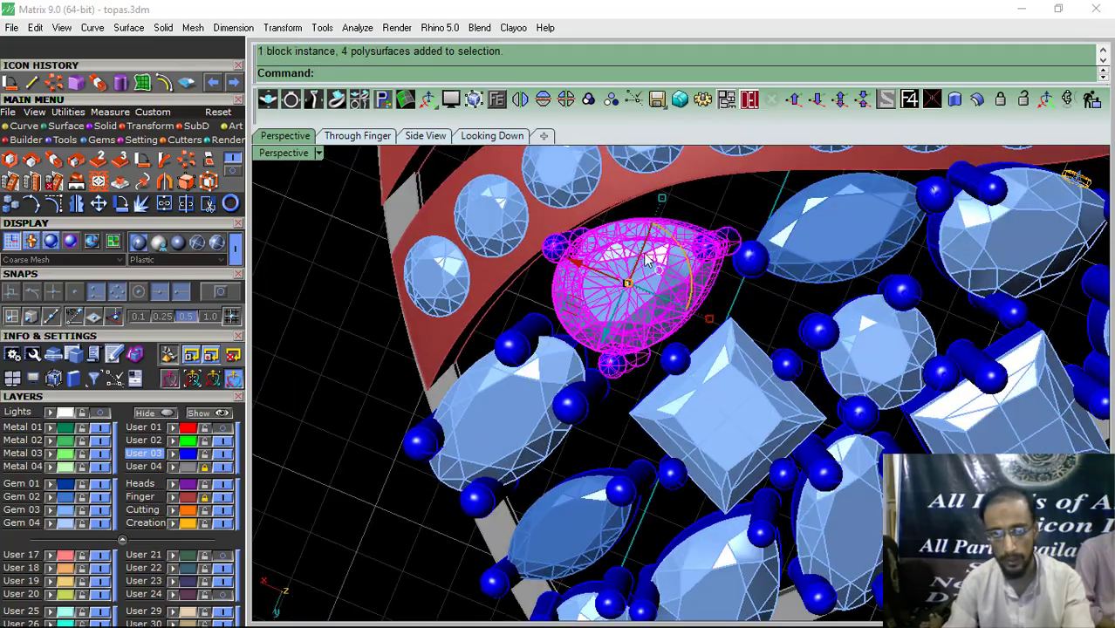
pyautogui.moveTo(583, 305); pyautogui.dragTo(585, 300)
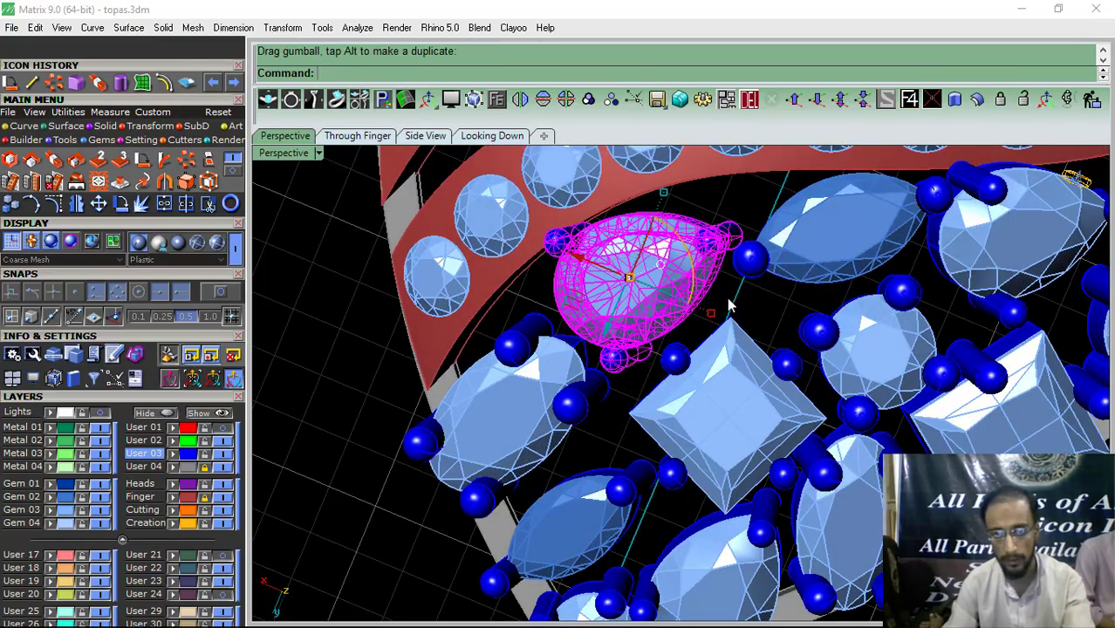
pyautogui.click(728, 305)
# Step: Save the topas.3dm file with the finished gem cluster arrangement
pyautogui.scroll(-2, 698, 336)
pyautogui.moveTo(707, 365); pyautogui.dragTo(630, 466, button='right')
pyautogui.click(656, 100)
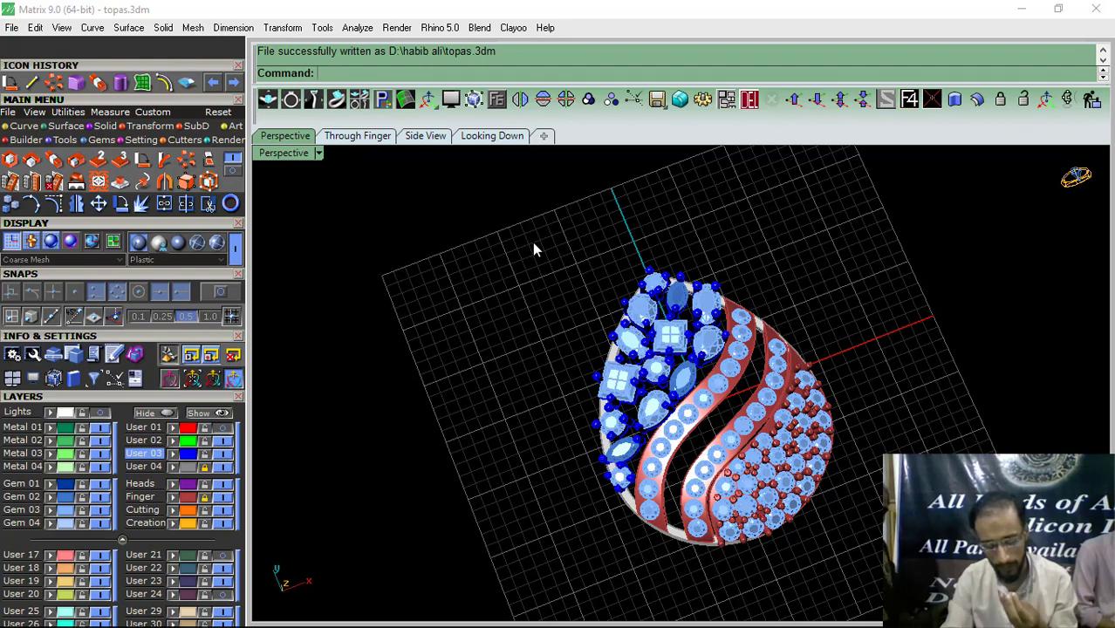
# Step: Unlock the User 04 layer, duplicate the bottom outer edges of the gray teardrop base and move the copied outline below it
pyautogui.moveTo(541, 248); pyautogui.dragTo(549, 398, button='right')
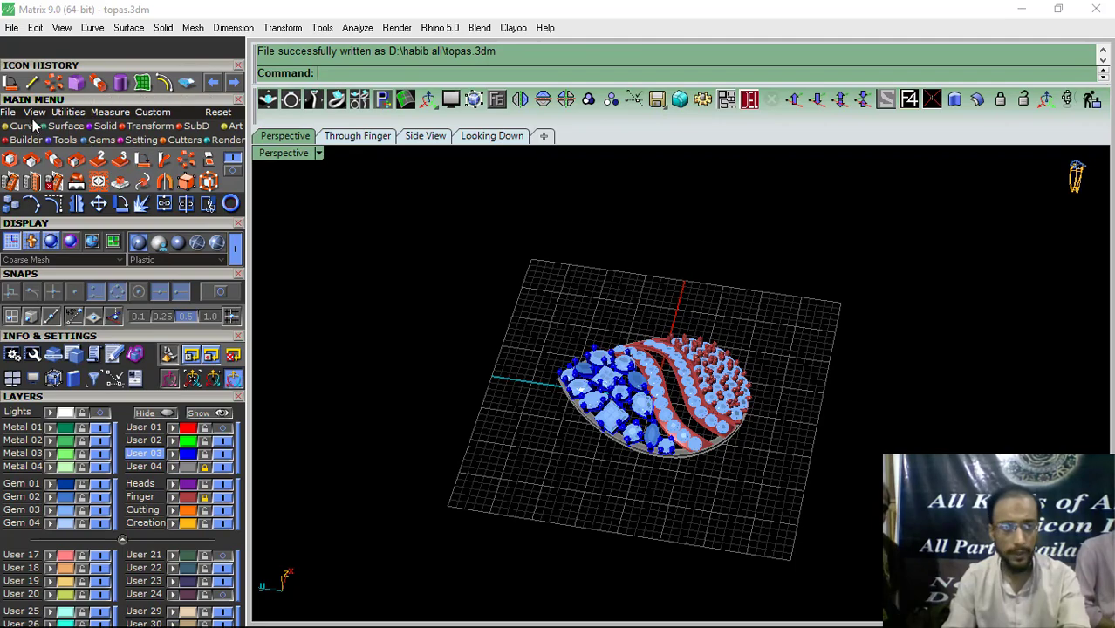
pyautogui.click(27, 127)
pyautogui.click(233, 173)
pyautogui.click(186, 182)
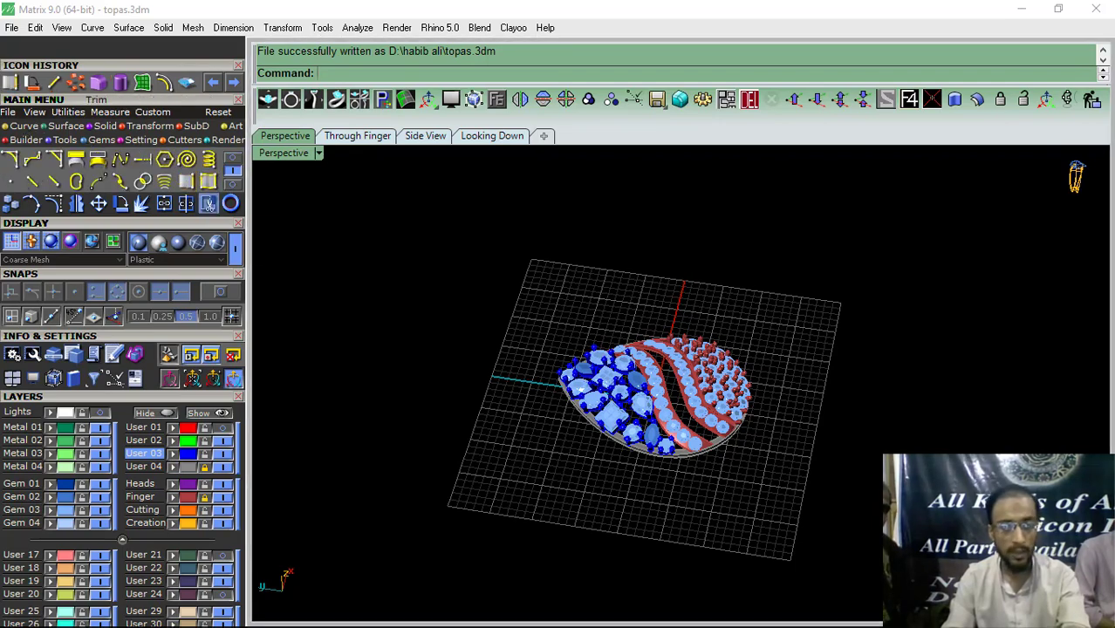
pyautogui.moveTo(516, 436); pyautogui.dragTo(557, 348, button='right')
pyautogui.scroll(4, 592, 423)
pyautogui.scroll(5, 592, 422)
pyautogui.click(553, 405)
pyautogui.moveTo(555, 409); pyautogui.dragTo(749, 513, button='right')
pyautogui.scroll(5, 607, 467)
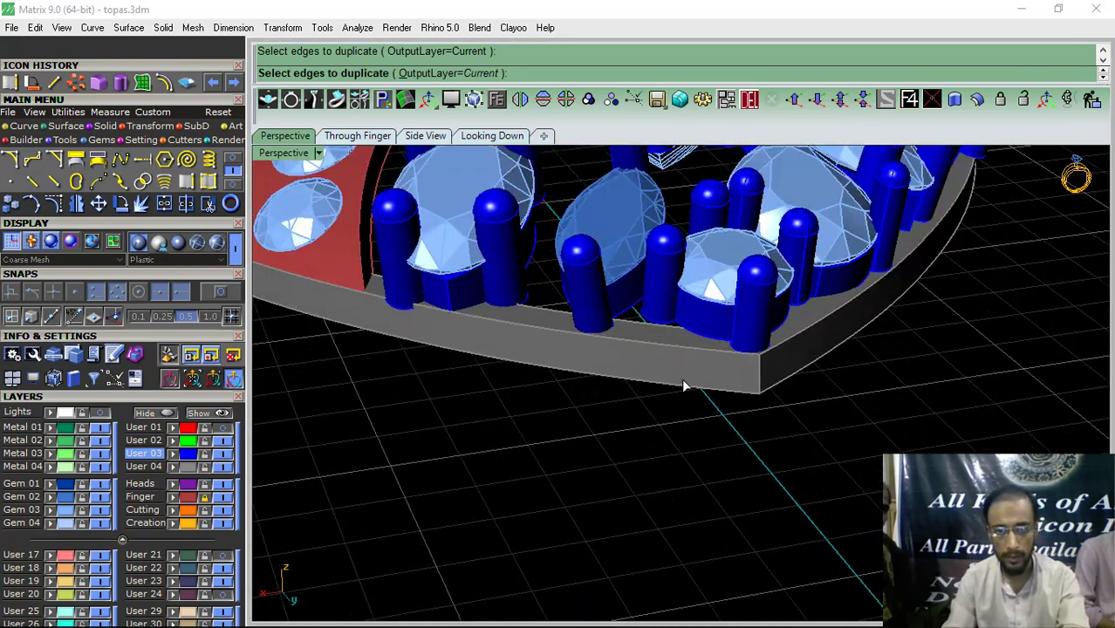
pyautogui.click(756, 391)
pyautogui.scroll(-5, 594, 423)
pyautogui.press('Return')
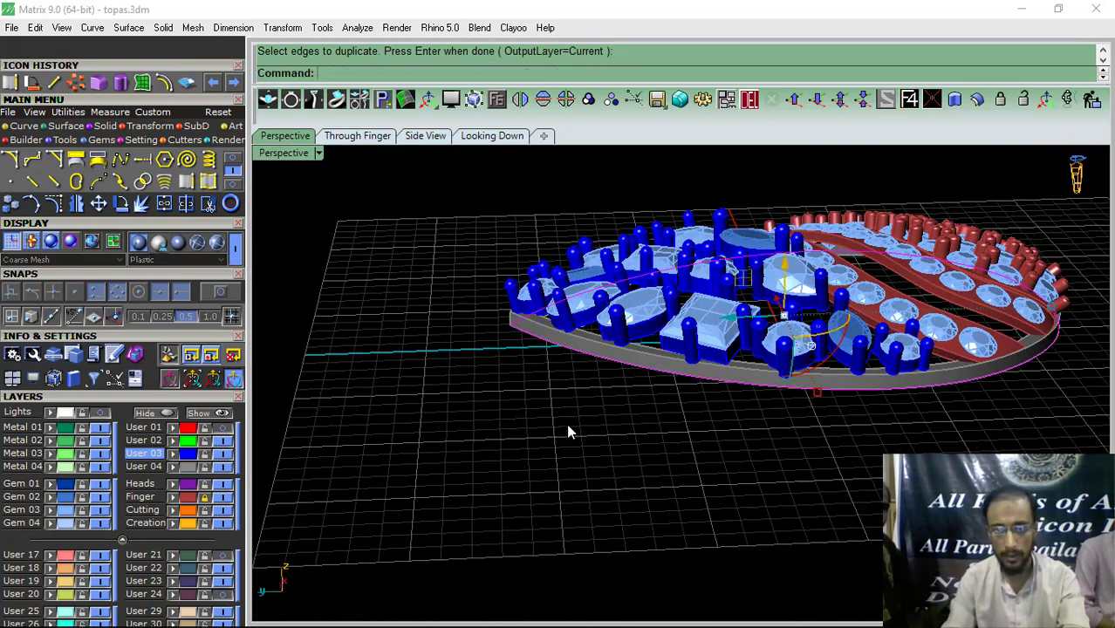
pyautogui.moveTo(782, 262); pyautogui.dragTo(494, 387)
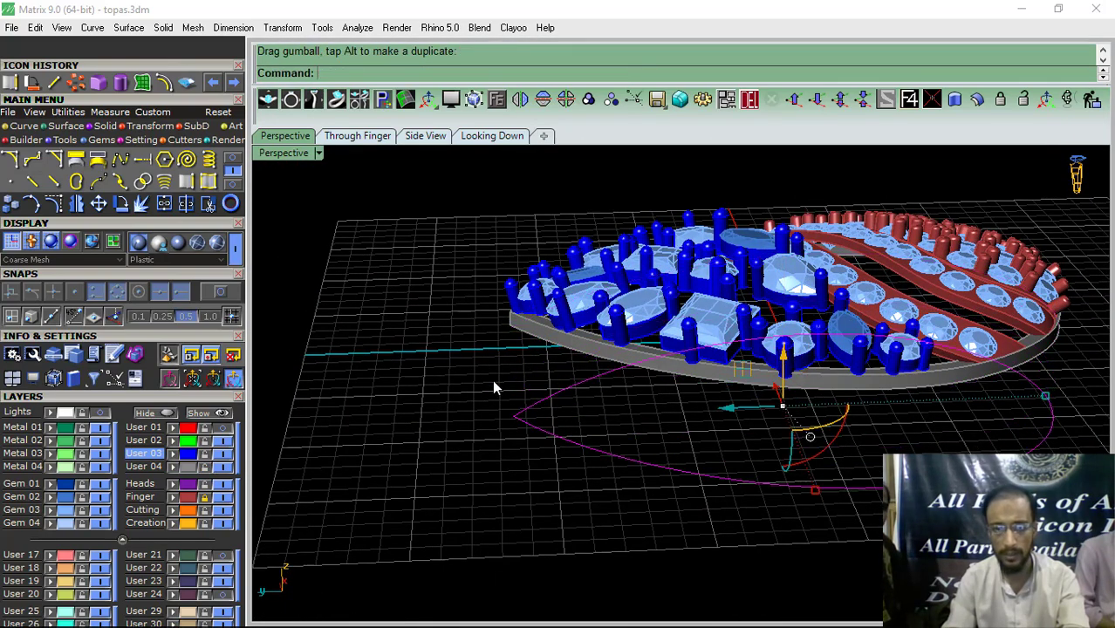
# Step: Join the copied teardrop outline into one curve and offset it inward by 0.55 with sharp corners
pyautogui.click(170, 207)
pyautogui.click(165, 85)
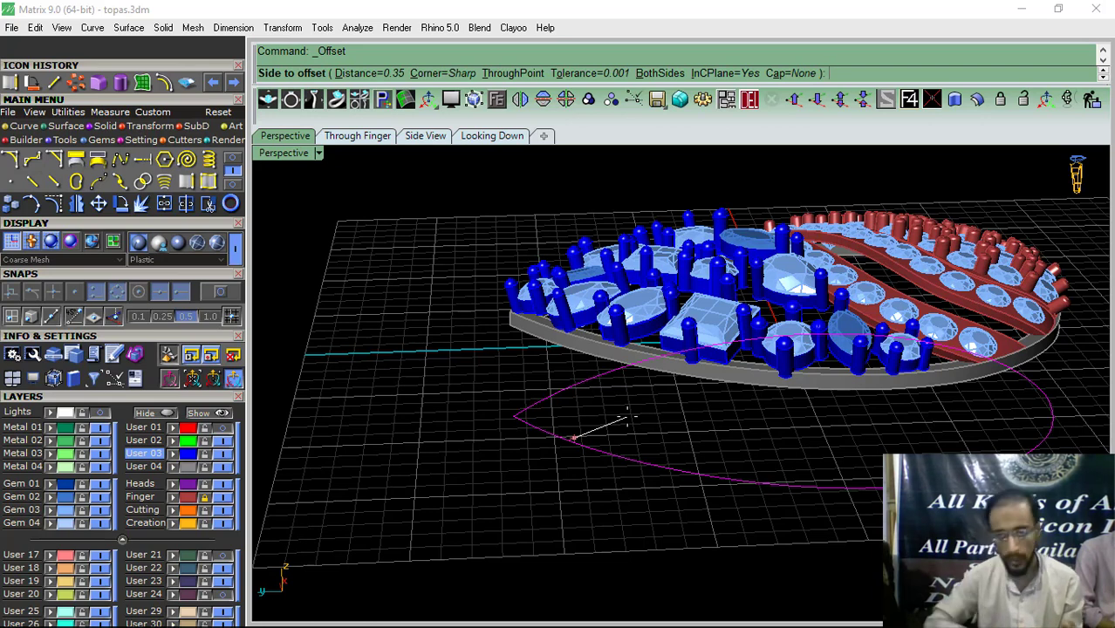
pyautogui.press('Return')
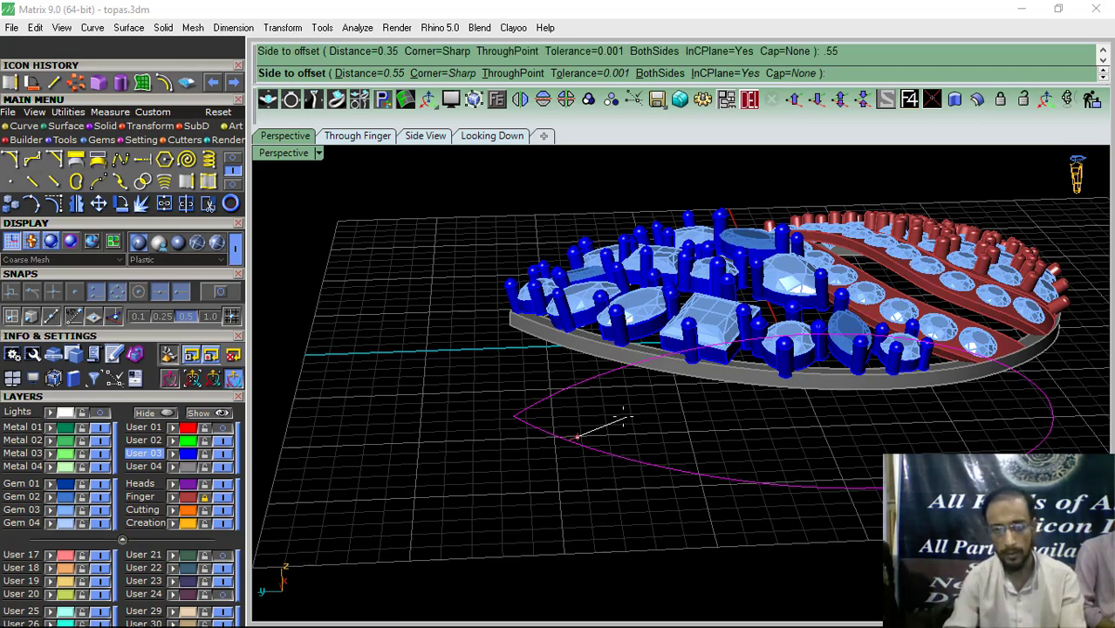
pyautogui.click(633, 432)
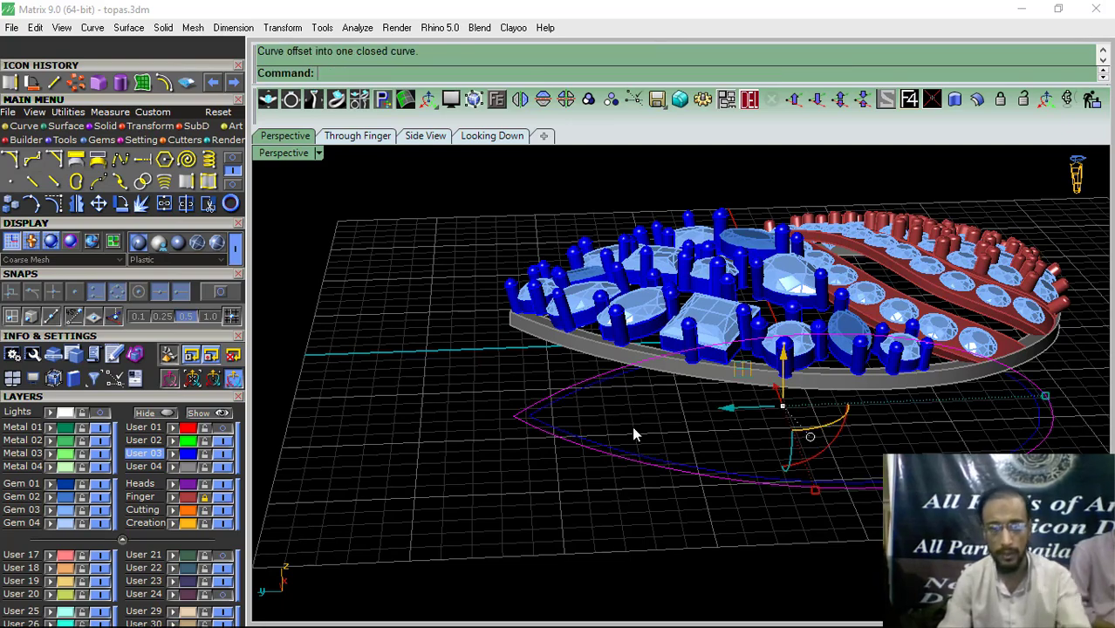
# Step: Create a flat ring-shaped surface between the original outline and its inner offset
pyautogui.moveTo(634, 429); pyautogui.dragTo(627, 485, button='right')
pyautogui.scroll(5, 626, 485)
pyautogui.moveTo(600, 439); pyautogui.dragTo(539, 524)
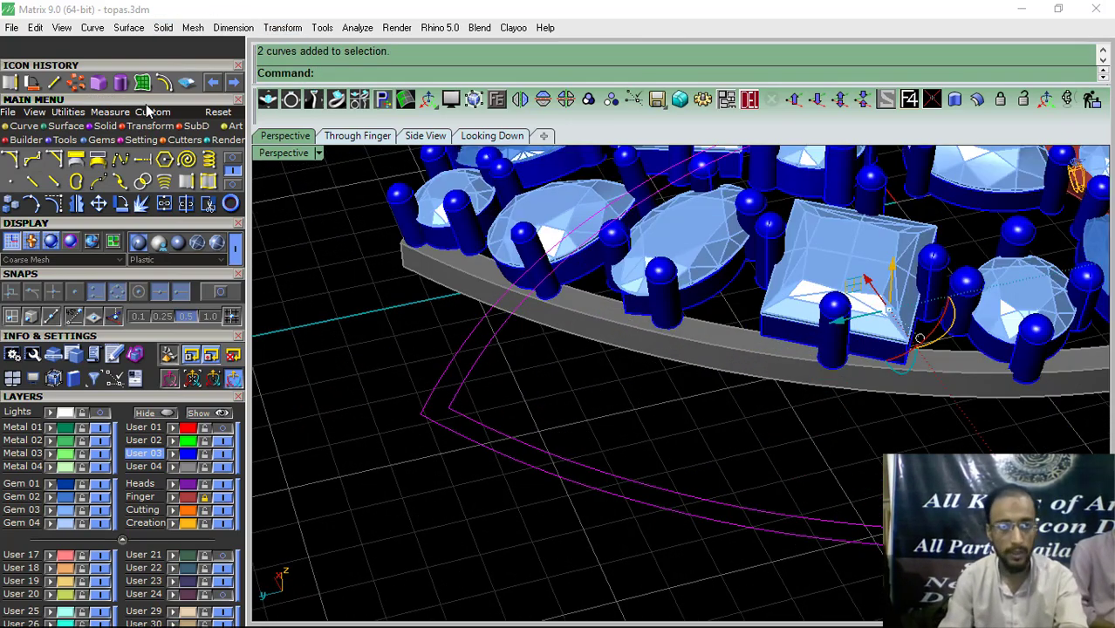
pyautogui.click(186, 179)
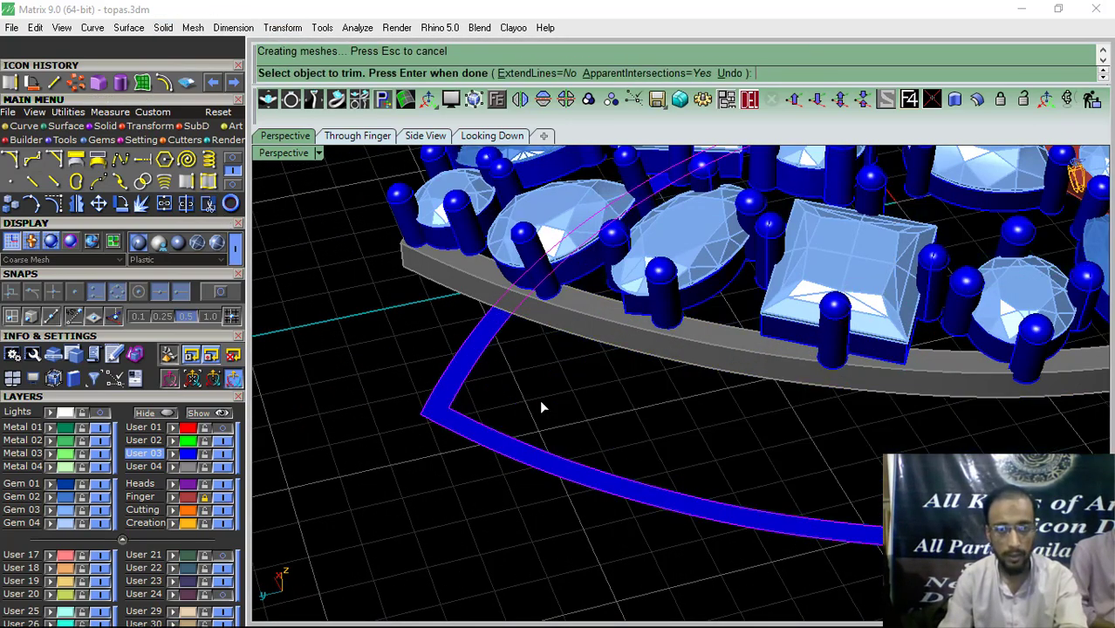
# Step: Offset the flat ring surface by 0.5 as a solid and reposition the band beneath the gray rim
pyautogui.click(493, 416)
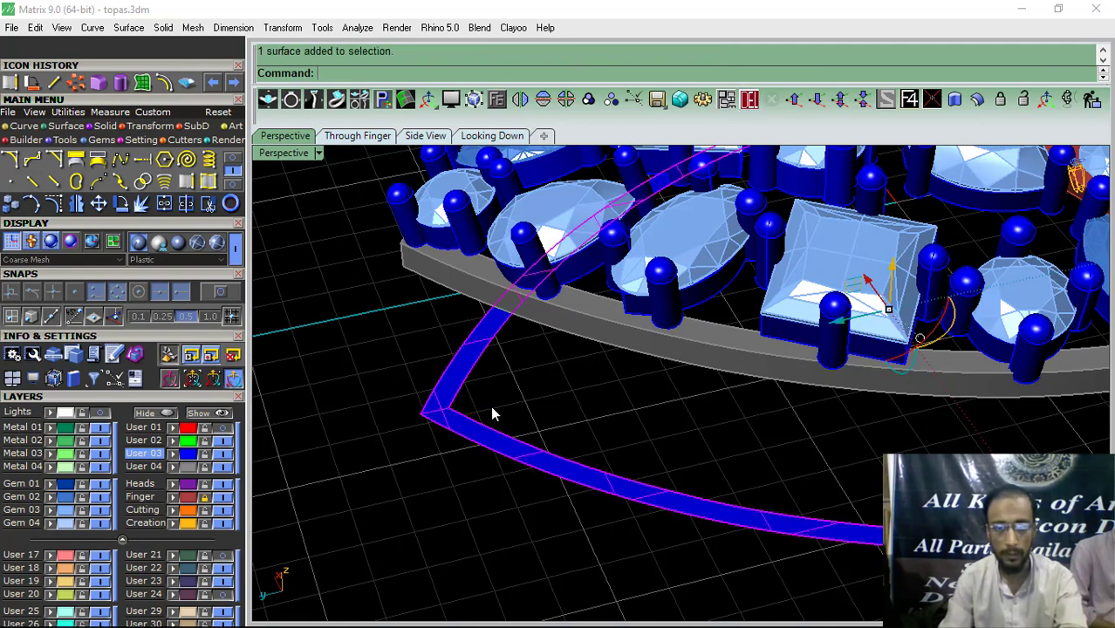
pyautogui.click(978, 98)
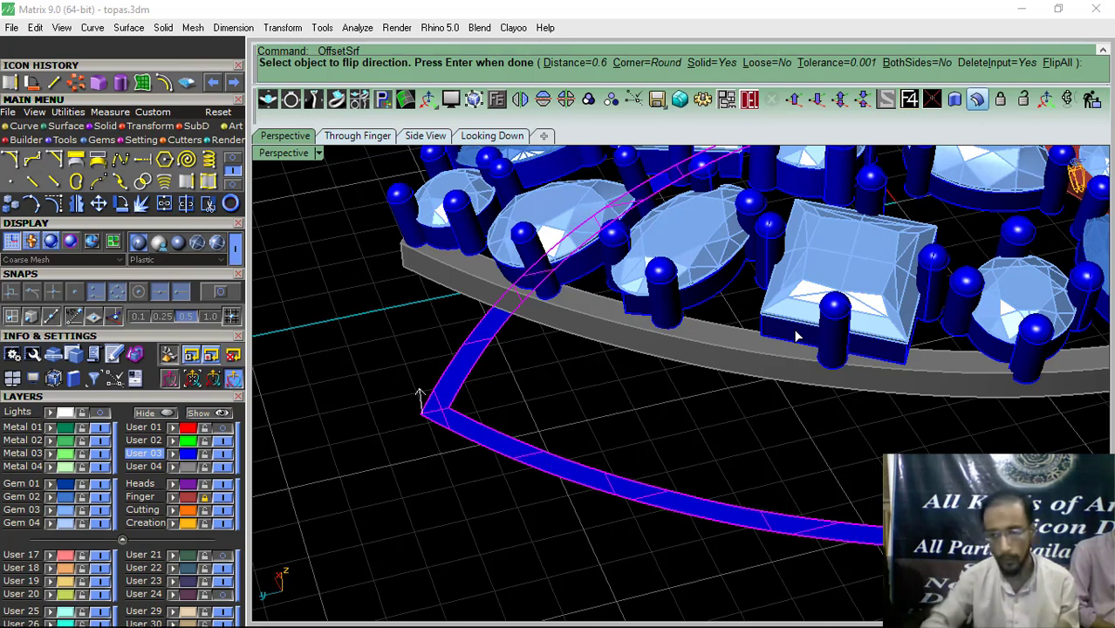
pyautogui.write('.5')
pyautogui.press('Return')
pyautogui.press('Return')
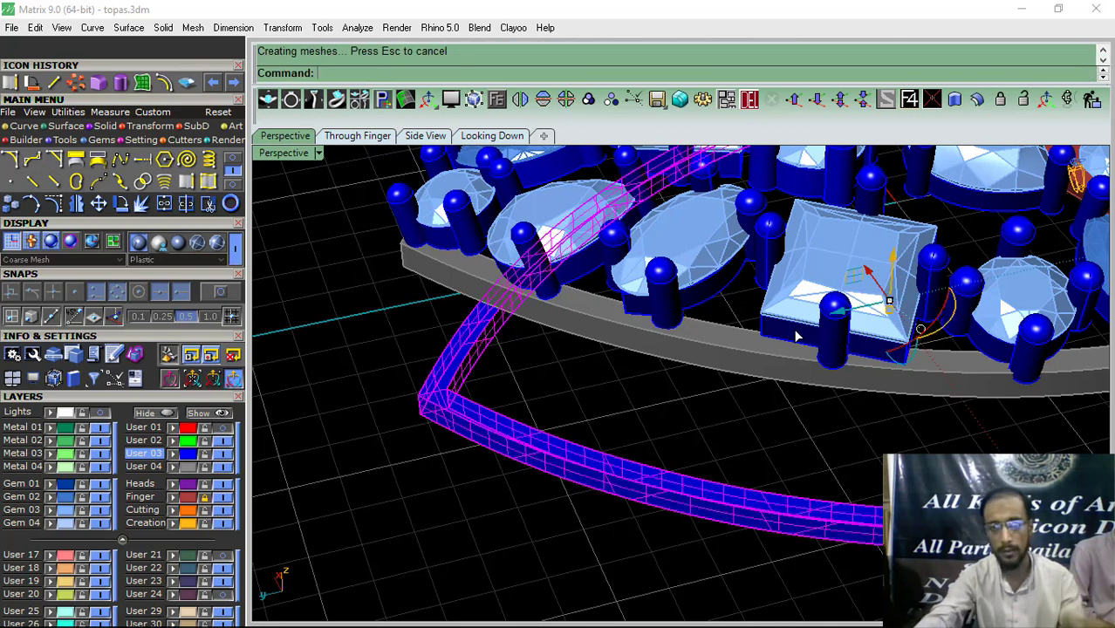
pyautogui.click(424, 136)
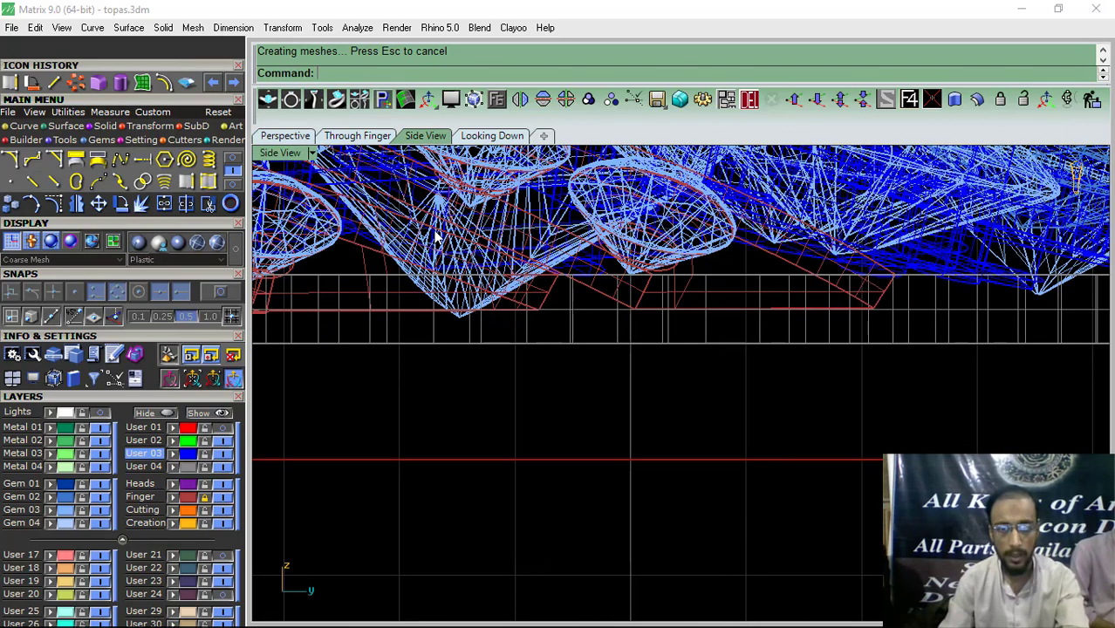
pyautogui.moveTo(684, 448); pyautogui.dragTo(682, 392)
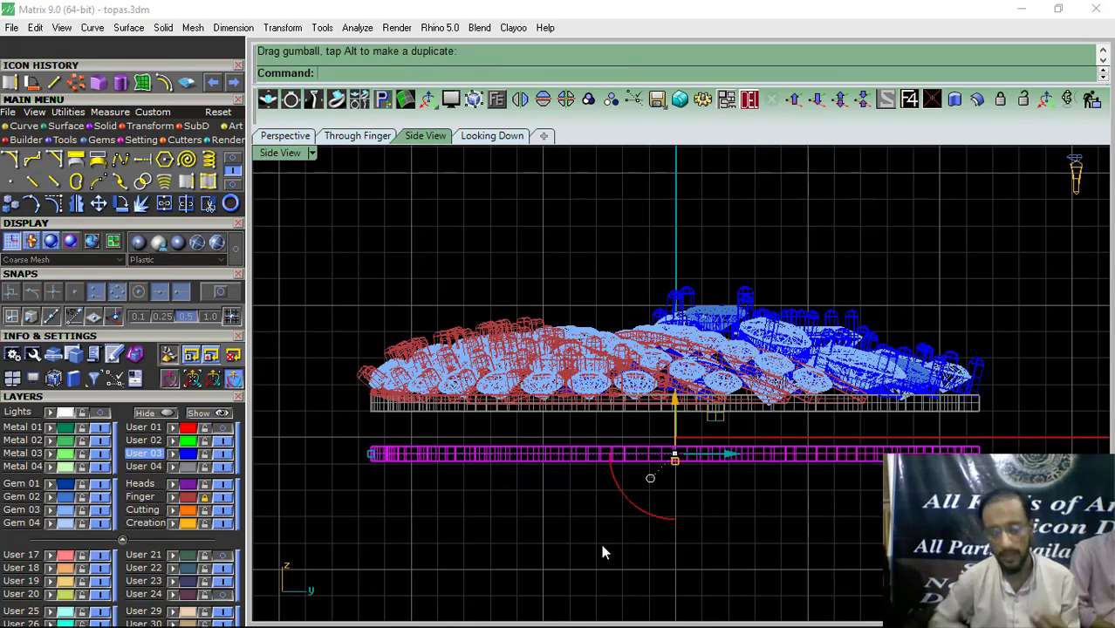
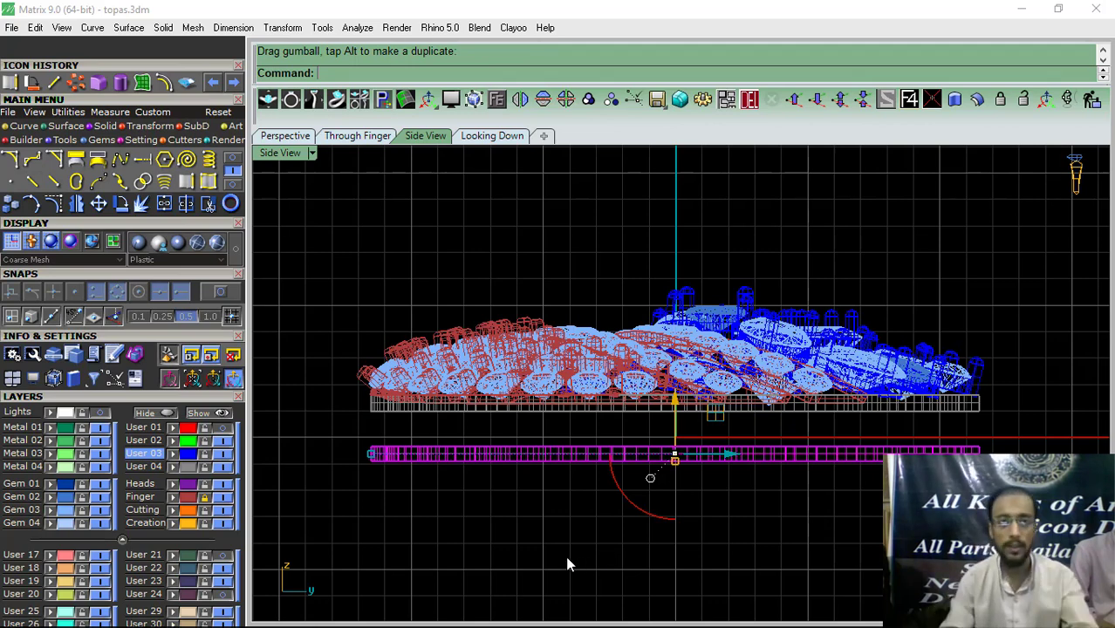
# Step: Draw a vertical guide line 0.7 long downward from the lower end corner of the gray rim
pyautogui.click(375, 207)
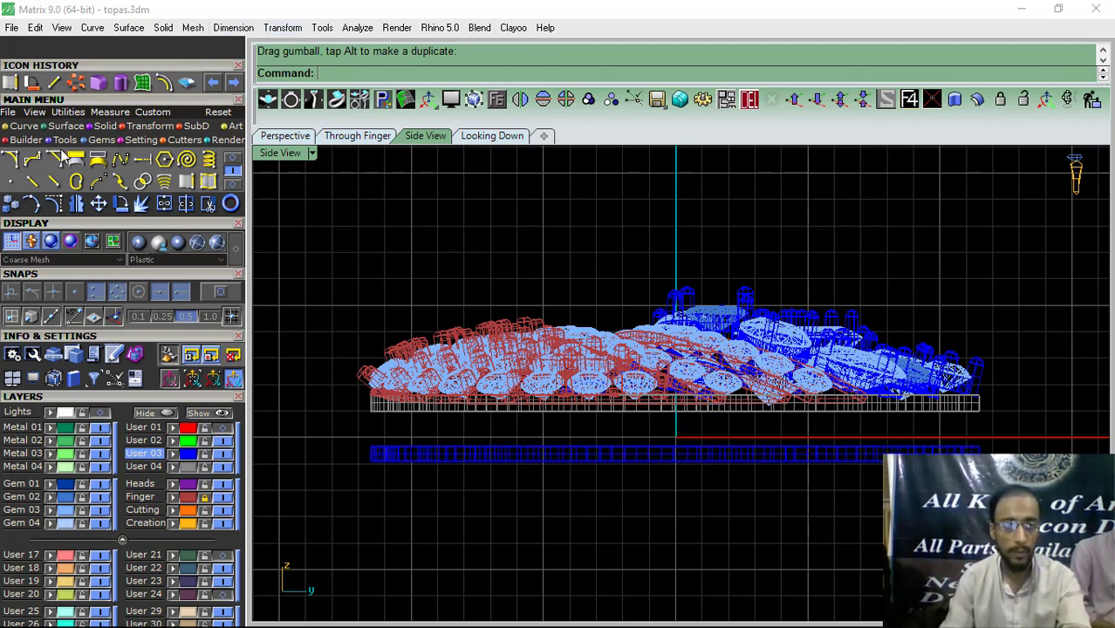
pyautogui.click(54, 85)
pyautogui.click(219, 295)
pyautogui.scroll(5, 349, 436)
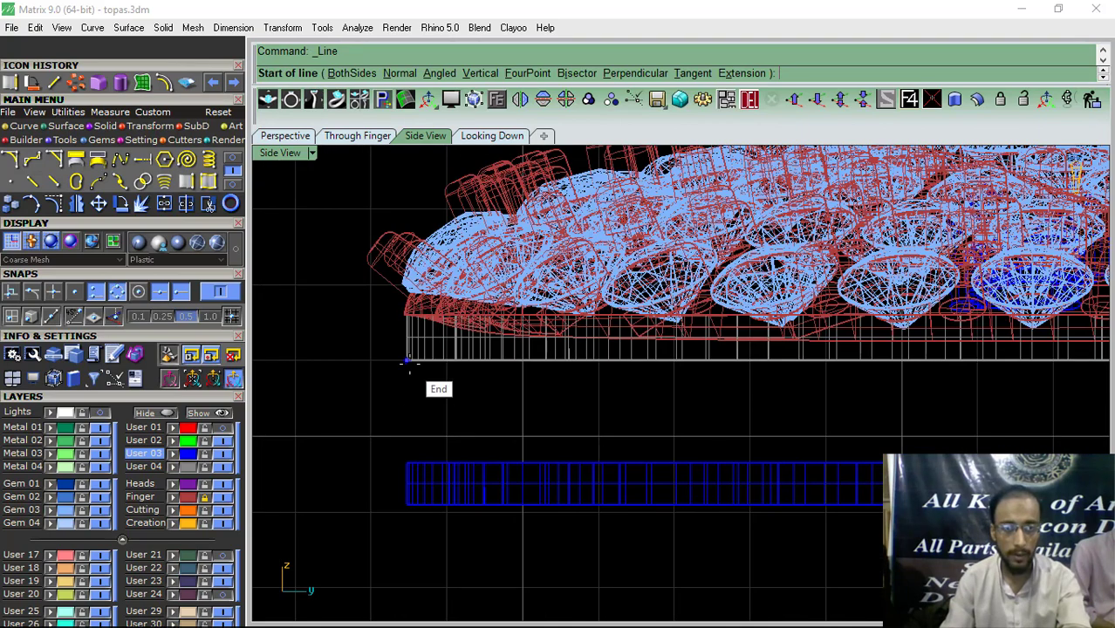
pyautogui.click(405, 359)
pyautogui.write('.7')
pyautogui.press('Return')
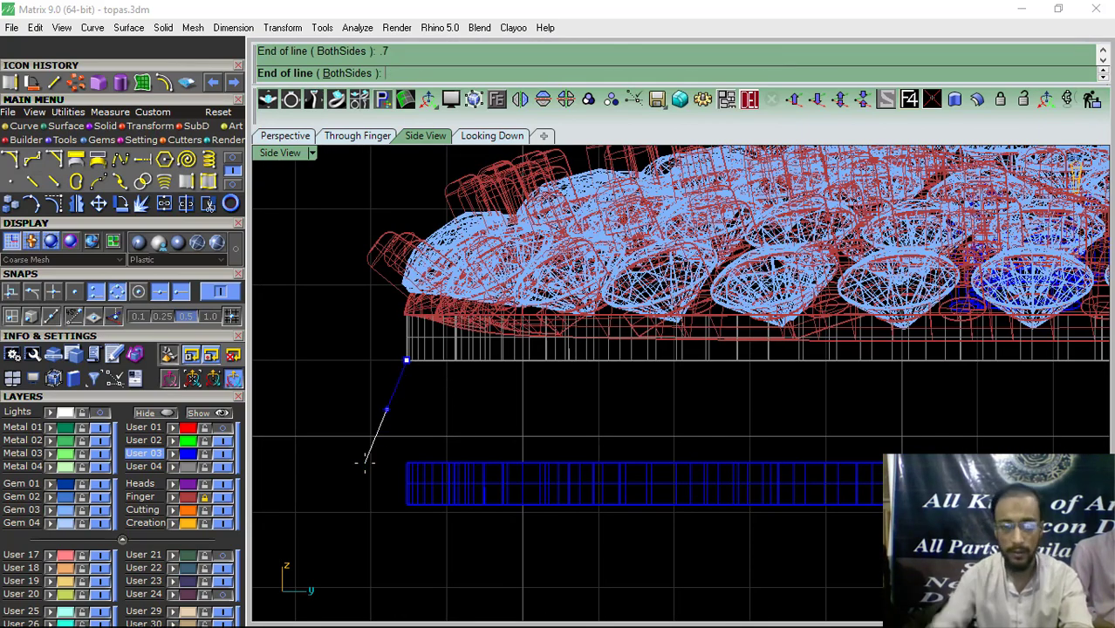
pyautogui.press('Return')
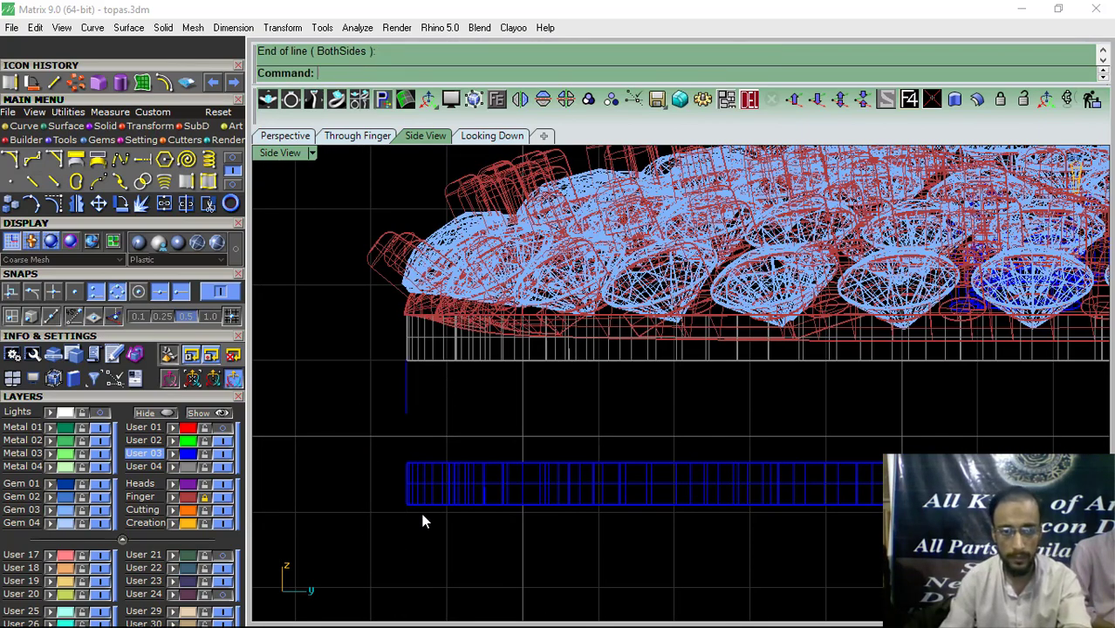
# Step: Move the blue band vertically up to the lower end of the guide line and delete the line
pyautogui.click(420, 504)
pyautogui.click(98, 204)
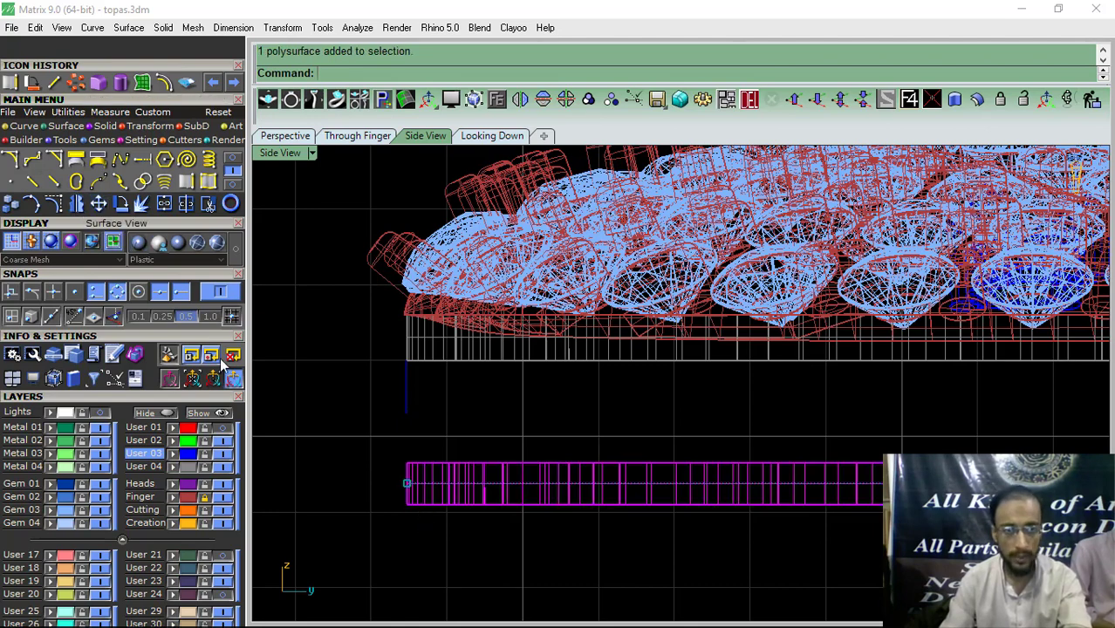
pyautogui.scroll(8, 302, 458)
pyautogui.click(385, 467)
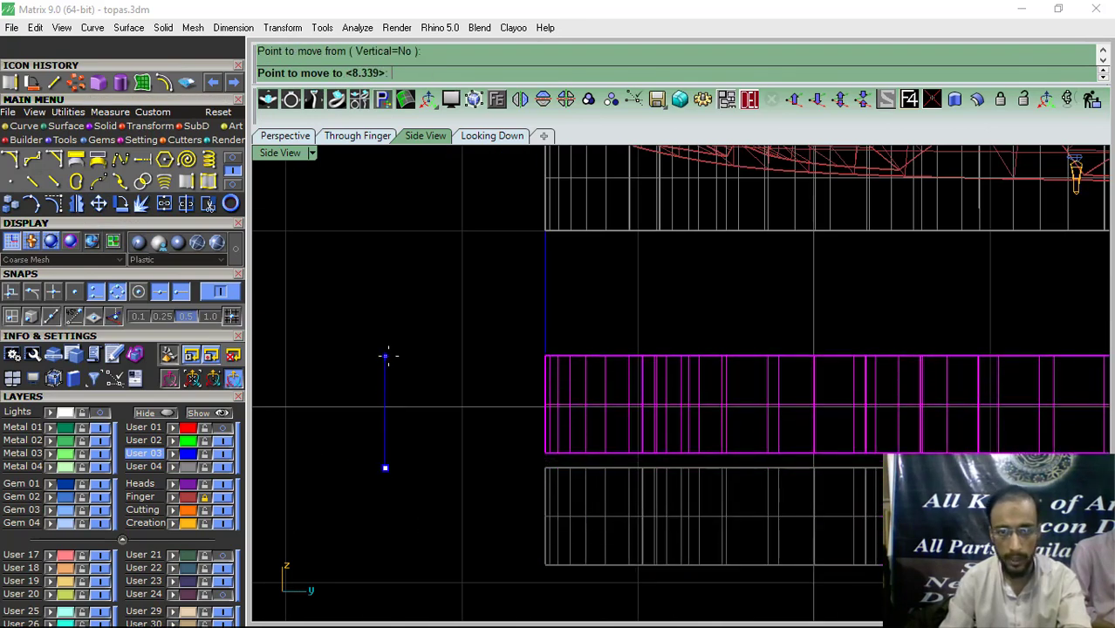
pyautogui.click(386, 350)
pyautogui.scroll(-3, 405, 361)
pyautogui.click(481, 335)
pyautogui.scroll(-7, 447, 349)
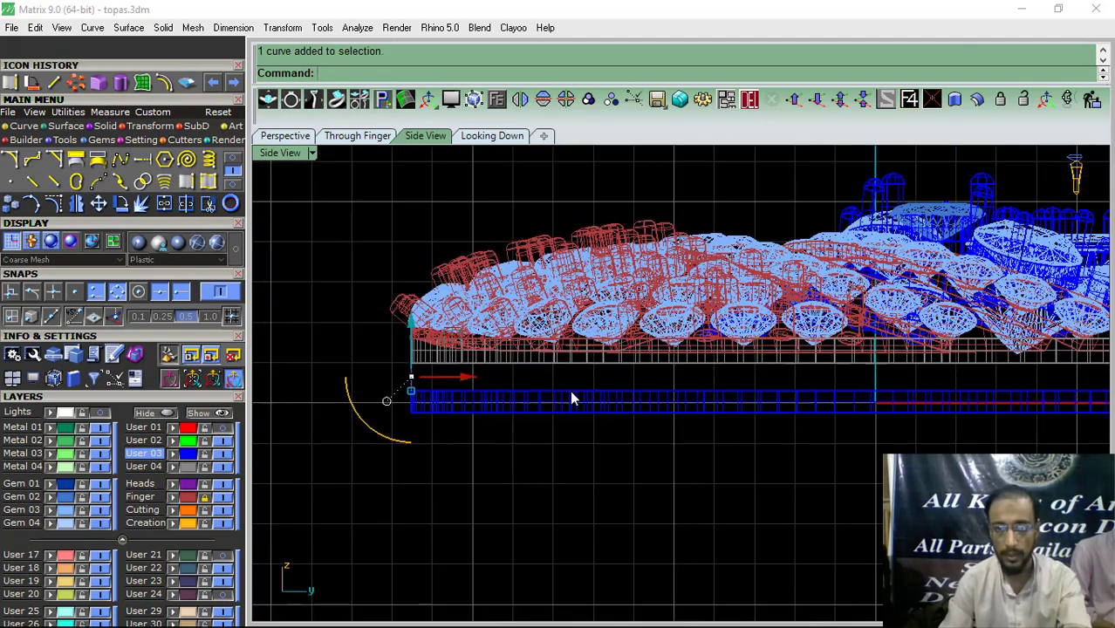
pyautogui.click(750, 99)
# Step: Duplicate the bottom outer edges of the gray rim and of the blue band all around the teardrop
pyautogui.click(303, 137)
pyautogui.scroll(-4, 632, 410)
pyautogui.moveTo(631, 412); pyautogui.dragTo(621, 434, button='right')
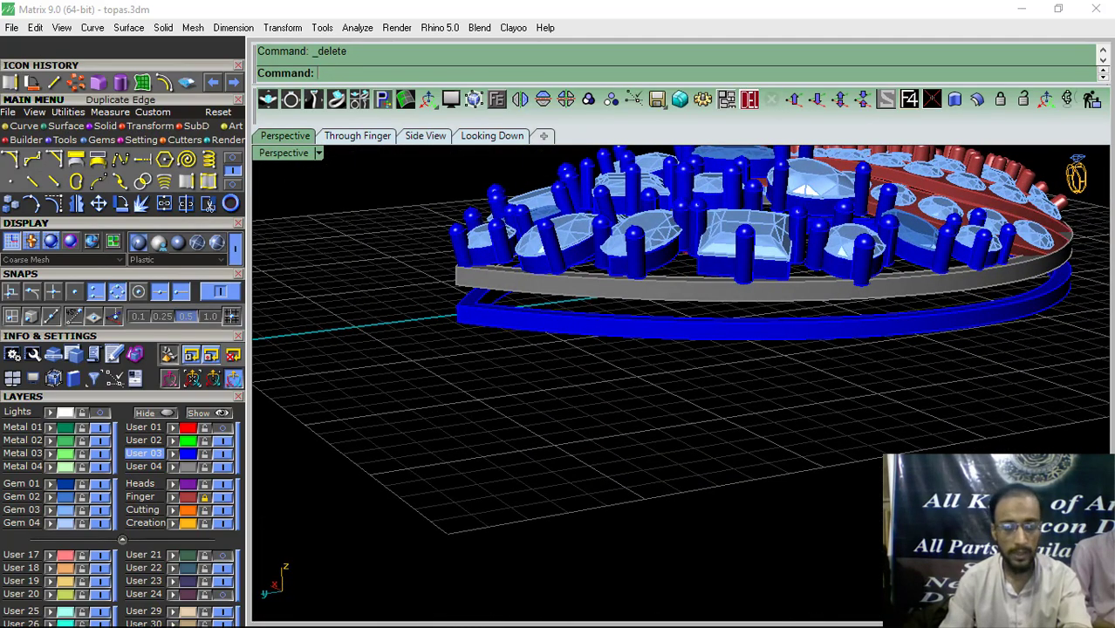
pyautogui.click(209, 204)
pyautogui.scroll(5, 538, 313)
pyautogui.click(538, 313)
pyautogui.click(427, 405)
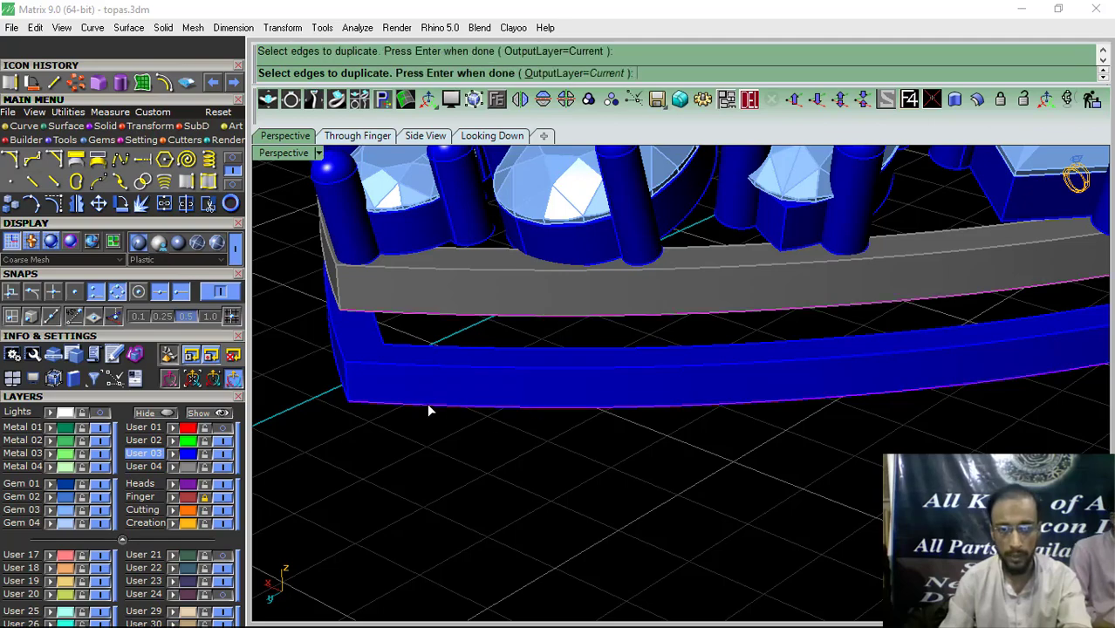
pyautogui.moveTo(428, 410); pyautogui.dragTo(551, 371, button='right')
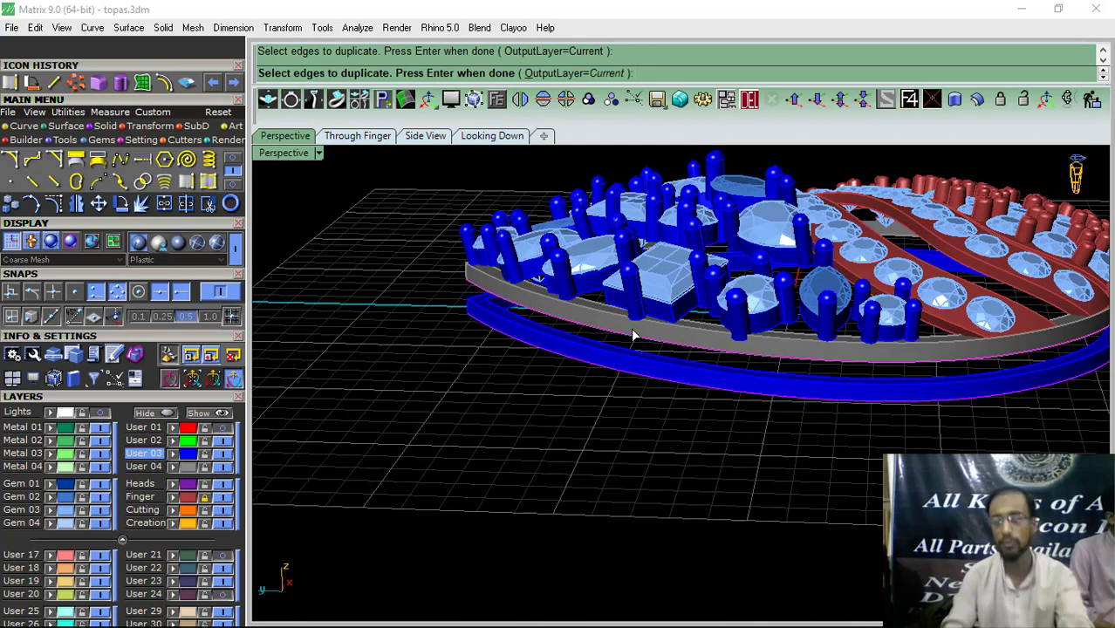
pyautogui.moveTo(624, 365); pyautogui.dragTo(829, 394, button='right')
pyautogui.scroll(5, 863, 377)
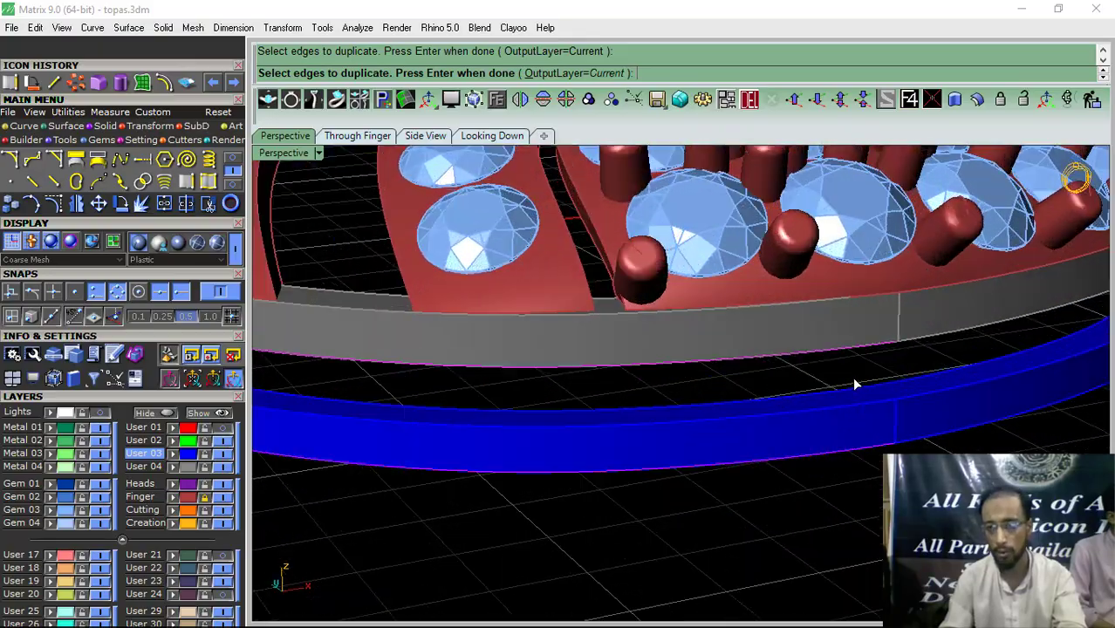
pyautogui.scroll(-5, 853, 382)
pyautogui.moveTo(698, 419); pyautogui.dragTo(811, 461, button='right')
pyautogui.rightClick(811, 461)
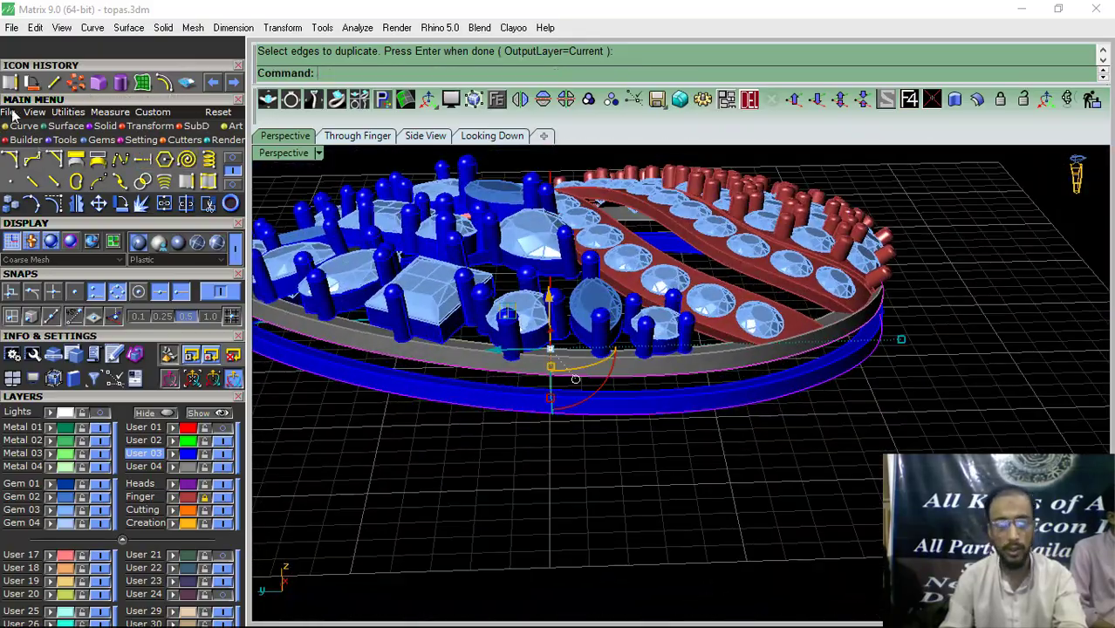
# Step: Loft a wall surface between the duplicated rim and band edges, and delete the source curves
pyautogui.click(63, 127)
pyautogui.click(190, 166)
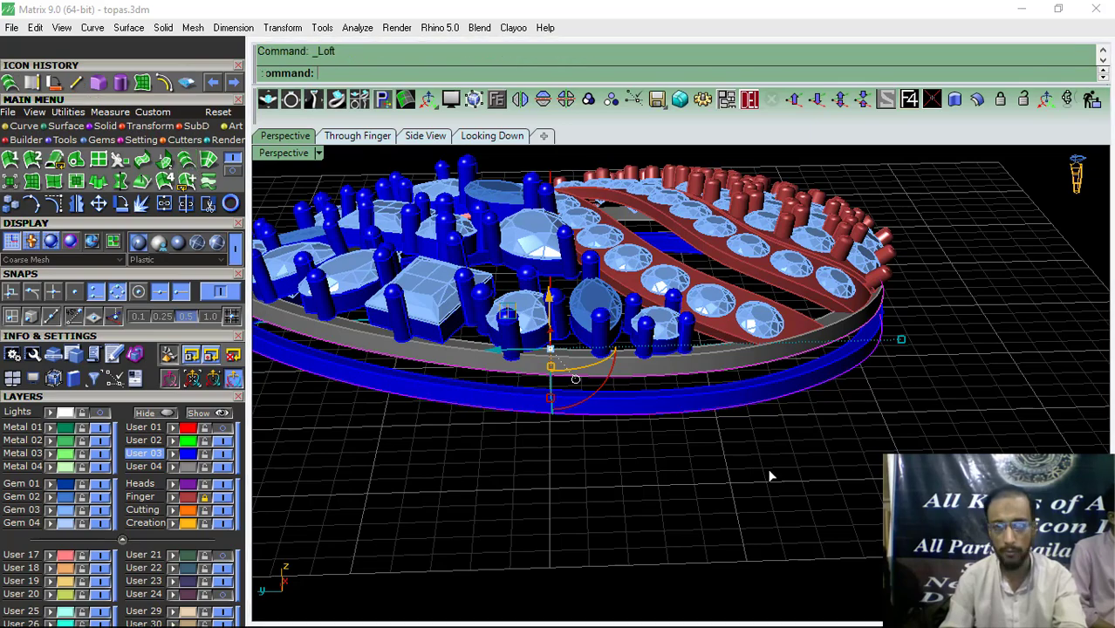
pyautogui.rightClick(771, 471)
pyautogui.press('Return')
pyautogui.click(745, 107)
# Step: Nudge the lofted wall surface slightly upward so its upper edge overlaps the gray rim
pyautogui.moveTo(659, 428); pyautogui.dragTo(724, 438, button='right')
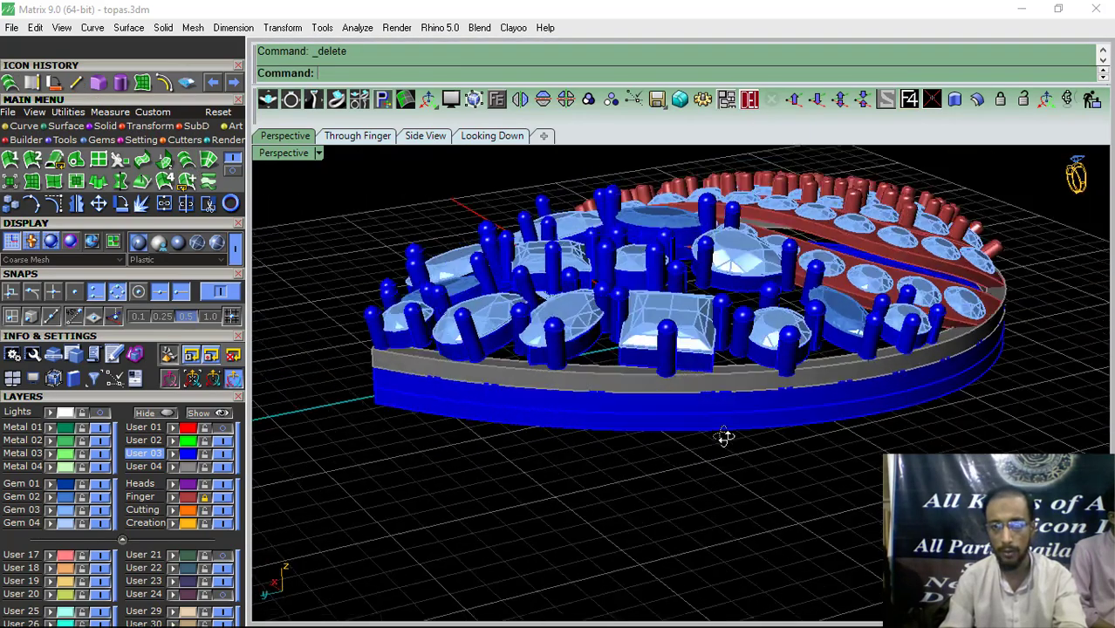
pyautogui.scroll(5, 488, 435)
pyautogui.click(452, 427)
pyautogui.scroll(-4, 543, 406)
pyautogui.moveTo(916, 398); pyautogui.dragTo(845, 390, button='right')
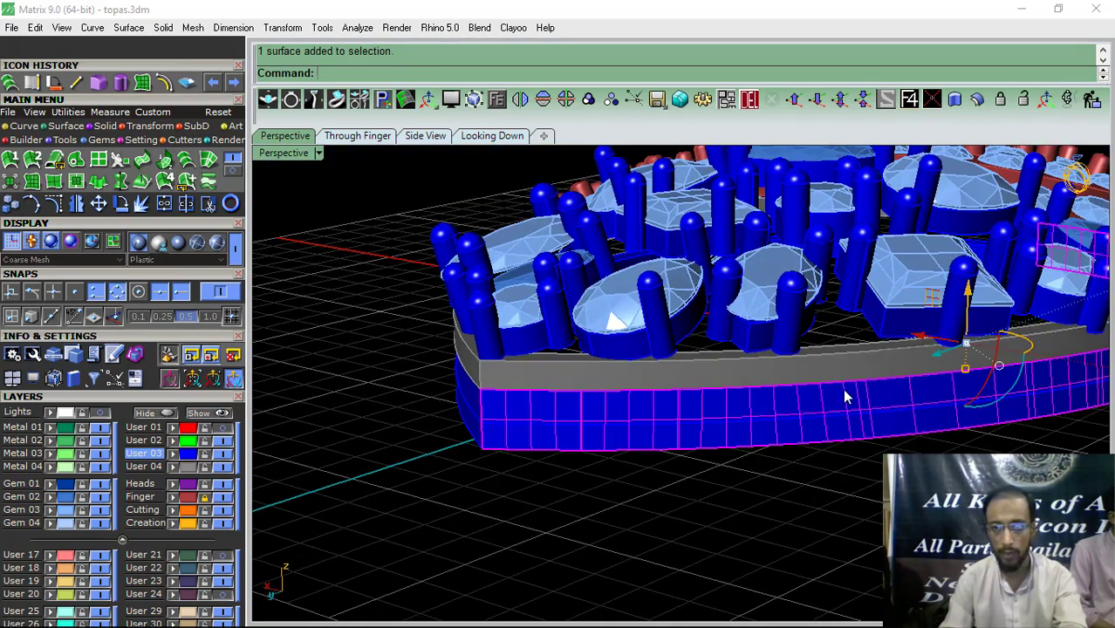
pyautogui.scroll(5, 959, 335)
pyautogui.moveTo(951, 320); pyautogui.dragTo(954, 311)
pyautogui.scroll(-4, 647, 353)
pyautogui.moveTo(647, 353); pyautogui.dragTo(724, 350, button='right')
pyautogui.scroll(-5, 725, 350)
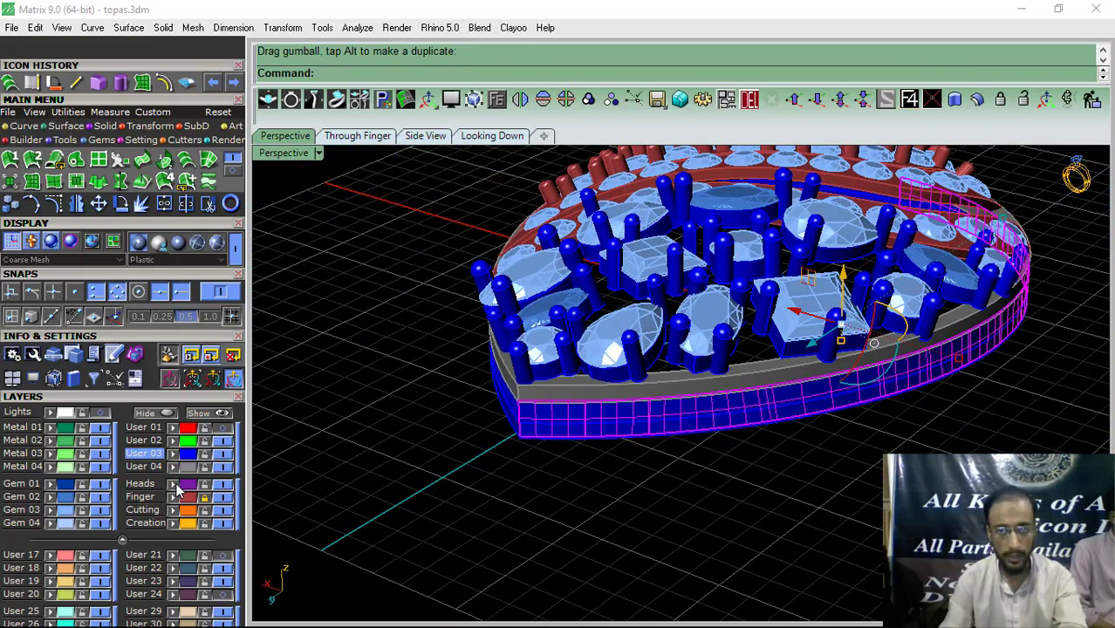
# Step: Split the lofted wall by isocurves with object snaps off and Creation as the current layer, placing narrow cut pairs from the teardrop's tip
pyautogui.scroll(6, 458, 525)
pyautogui.click(557, 425)
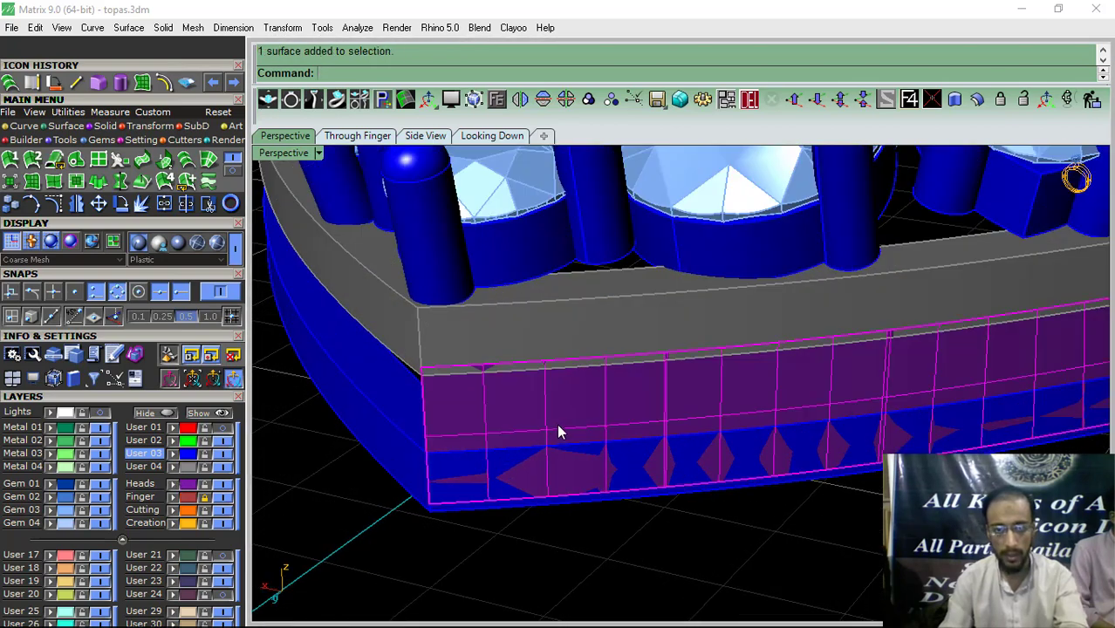
pyautogui.click(186, 205)
pyautogui.click(394, 74)
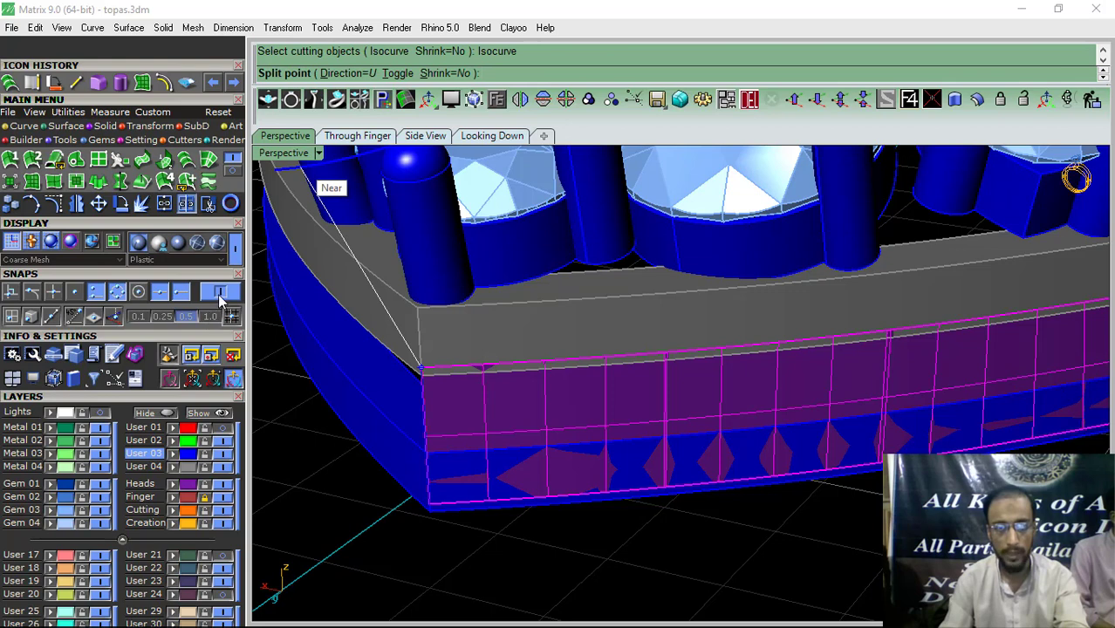
pyautogui.click(221, 297)
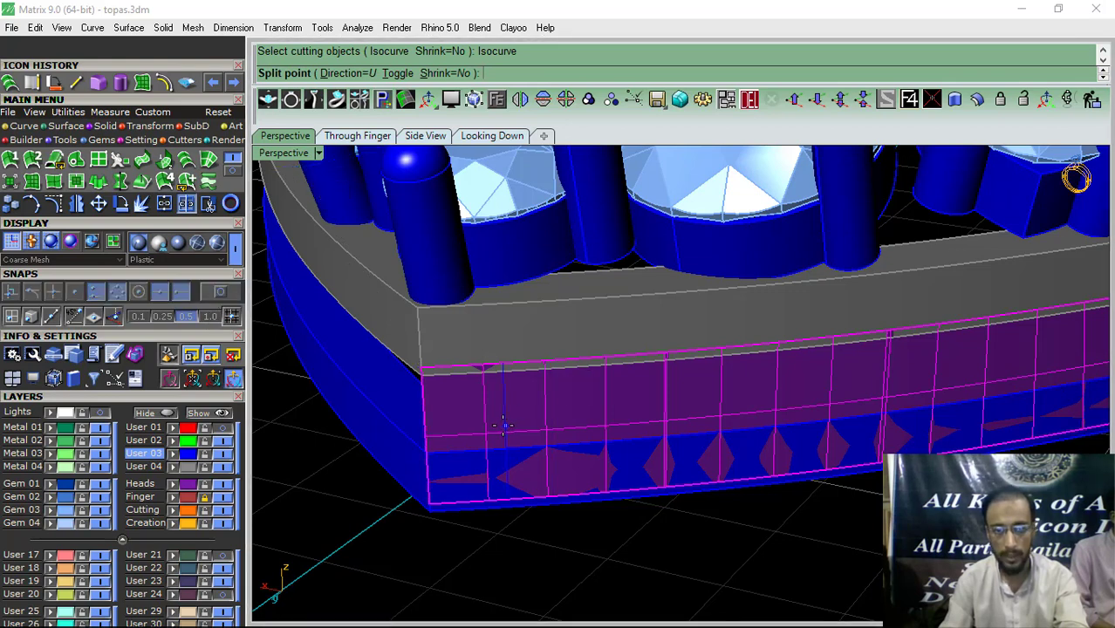
pyautogui.click(152, 524)
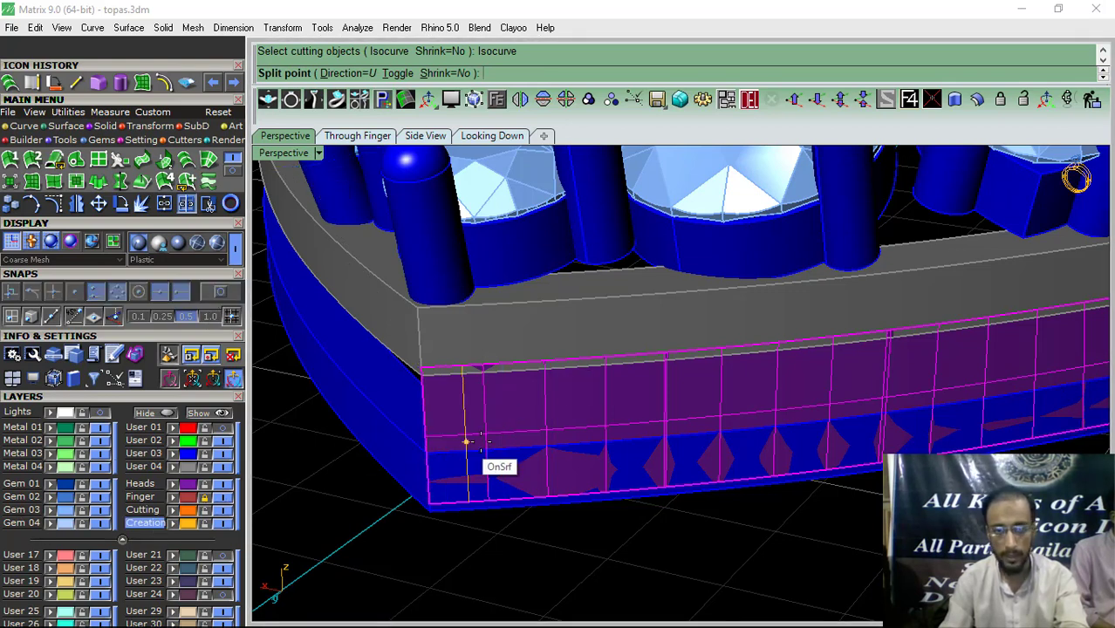
pyautogui.scroll(-5, 448, 478)
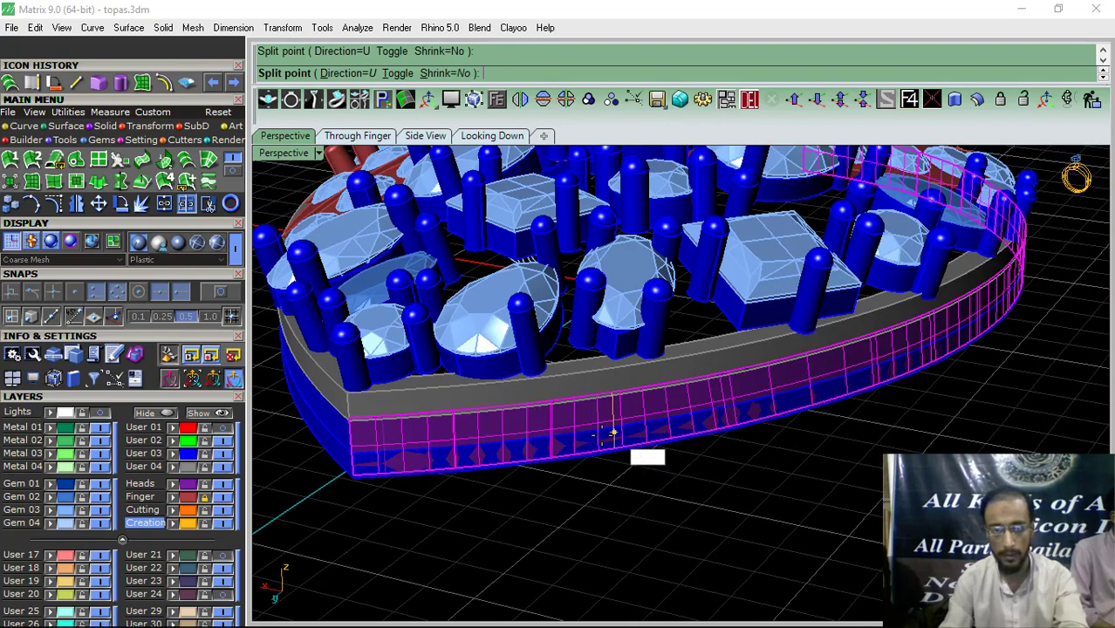
pyautogui.scroll(4, 572, 441)
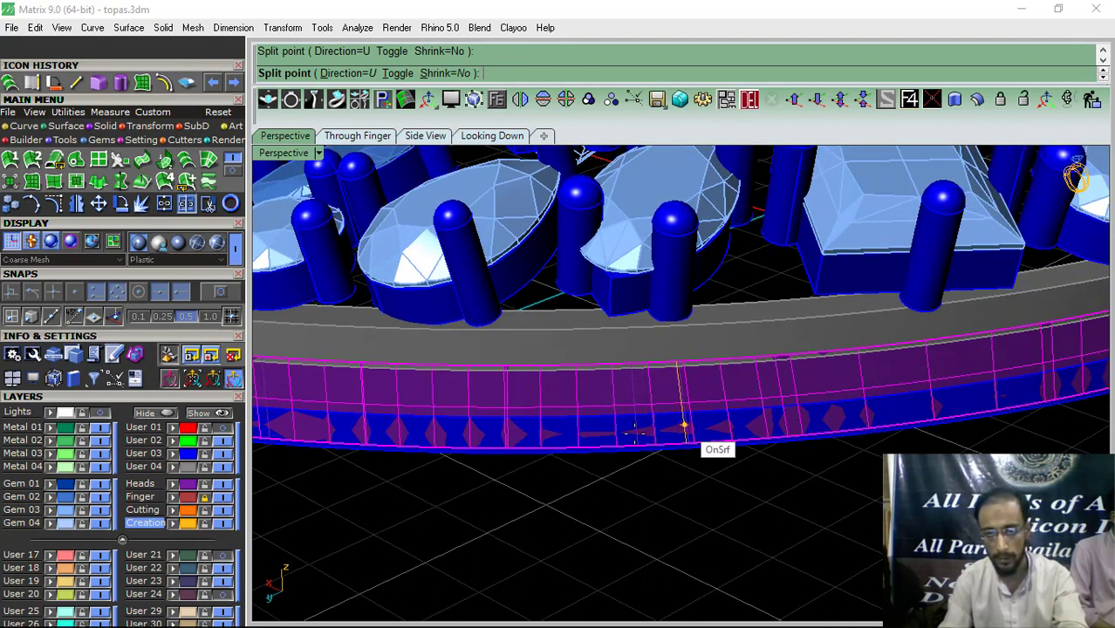
# Step: Place the remaining isocurve cuts in narrow pairs around the wall to its rounded end and complete the split
pyautogui.scroll(-6, 634, 434)
pyautogui.moveTo(814, 416); pyautogui.dragTo(743, 420, button='right')
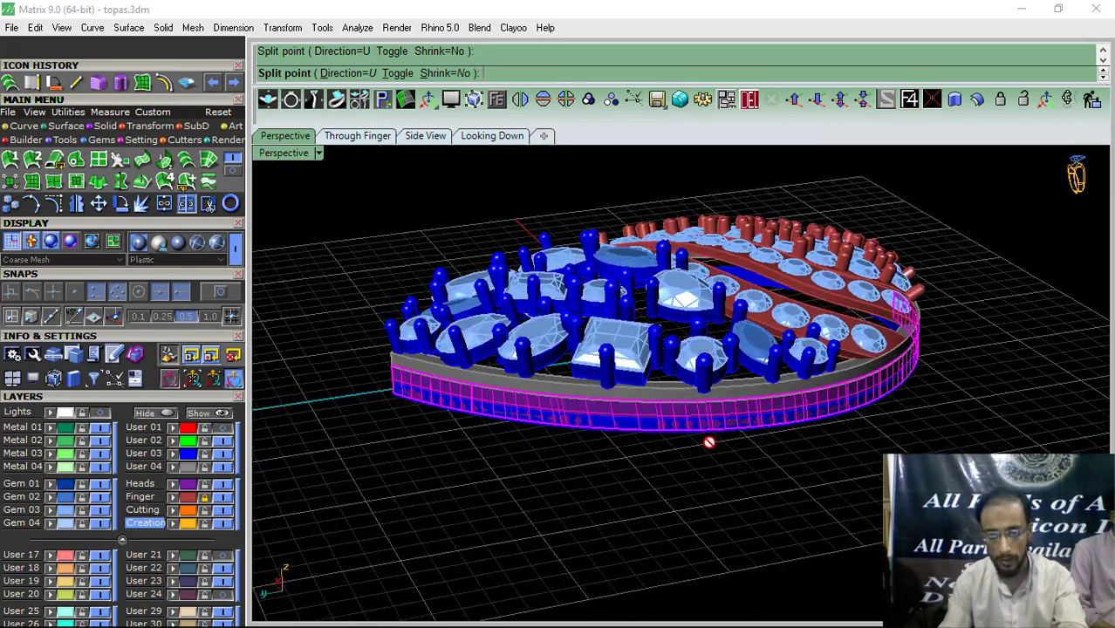
pyautogui.scroll(5, 708, 443)
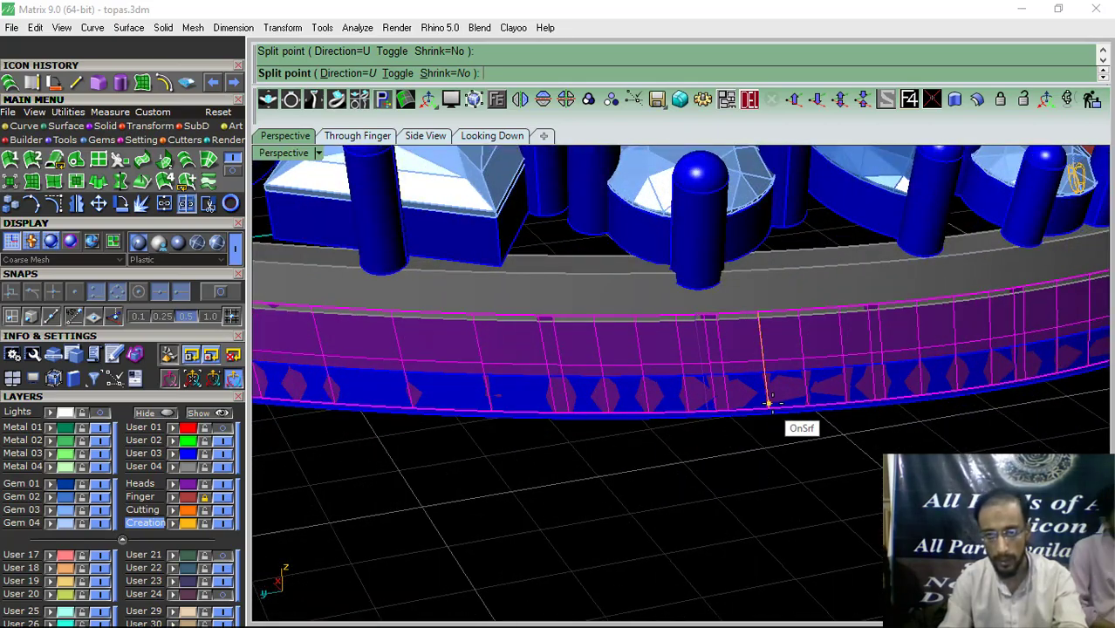
pyautogui.scroll(-5, 534, 485)
pyautogui.moveTo(535, 485); pyautogui.dragTo(910, 441, button='right')
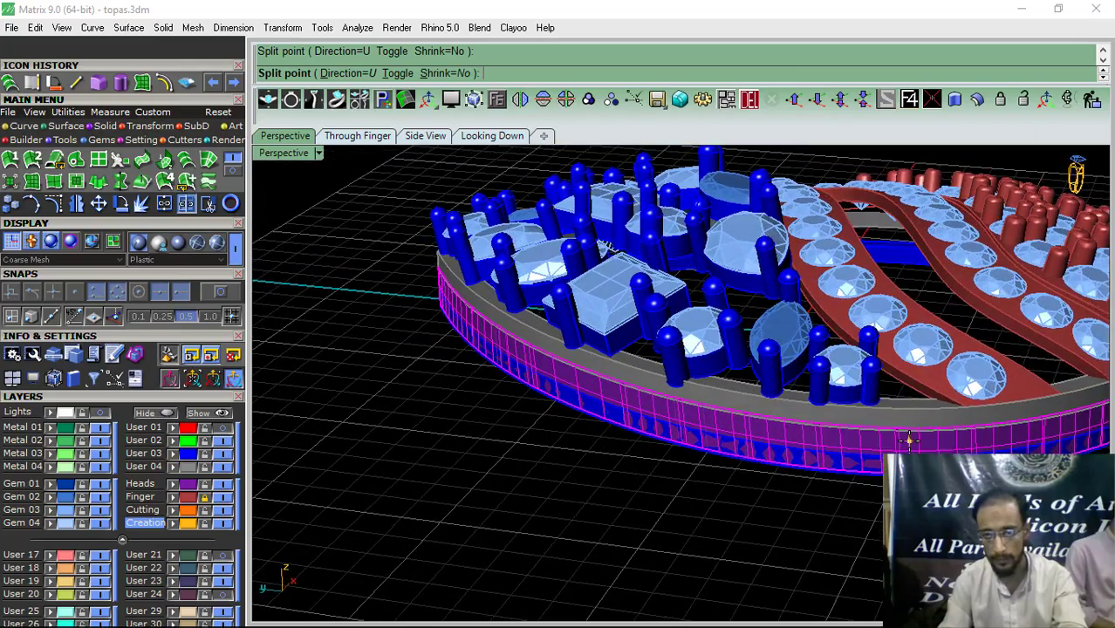
pyautogui.scroll(3, 908, 441)
pyautogui.scroll(-4, 569, 459)
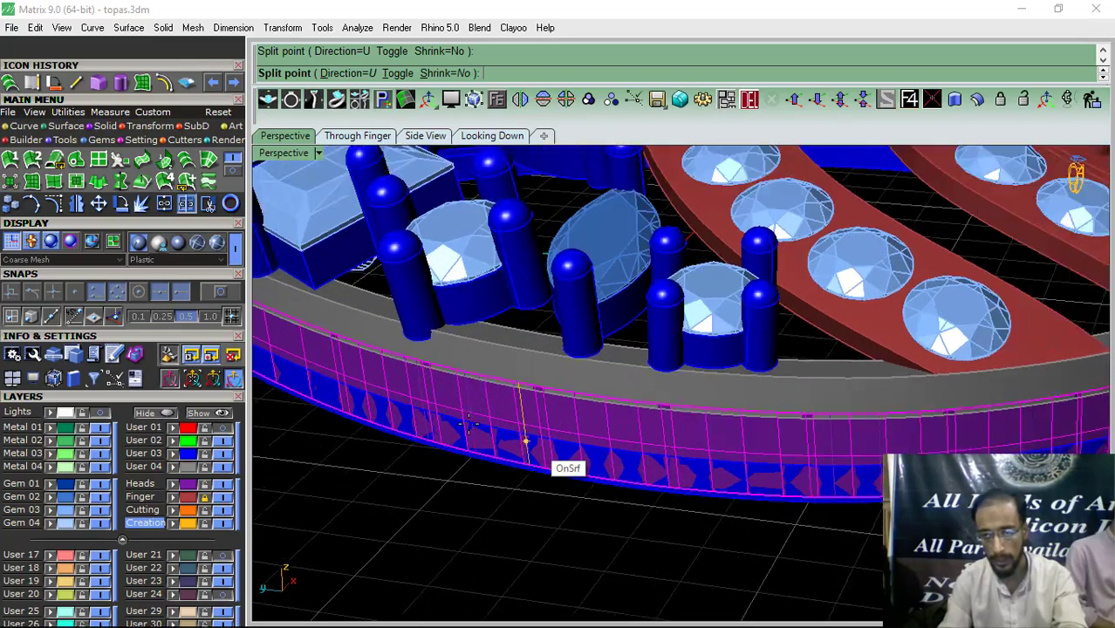
pyautogui.scroll(5, 821, 443)
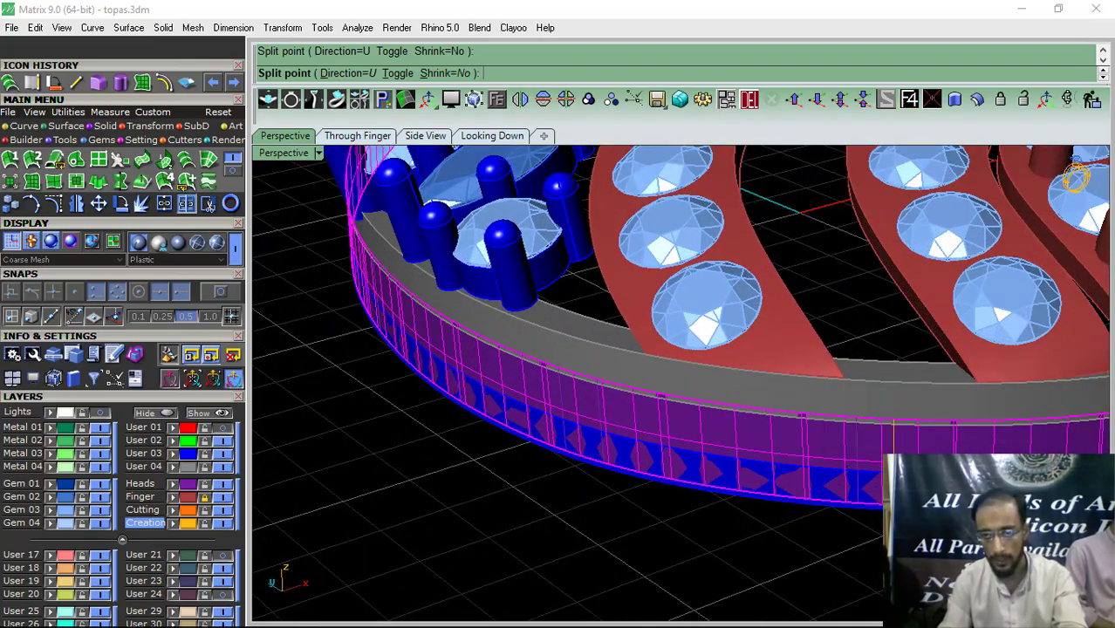
pyautogui.scroll(-4, 908, 425)
pyautogui.scroll(5, 717, 441)
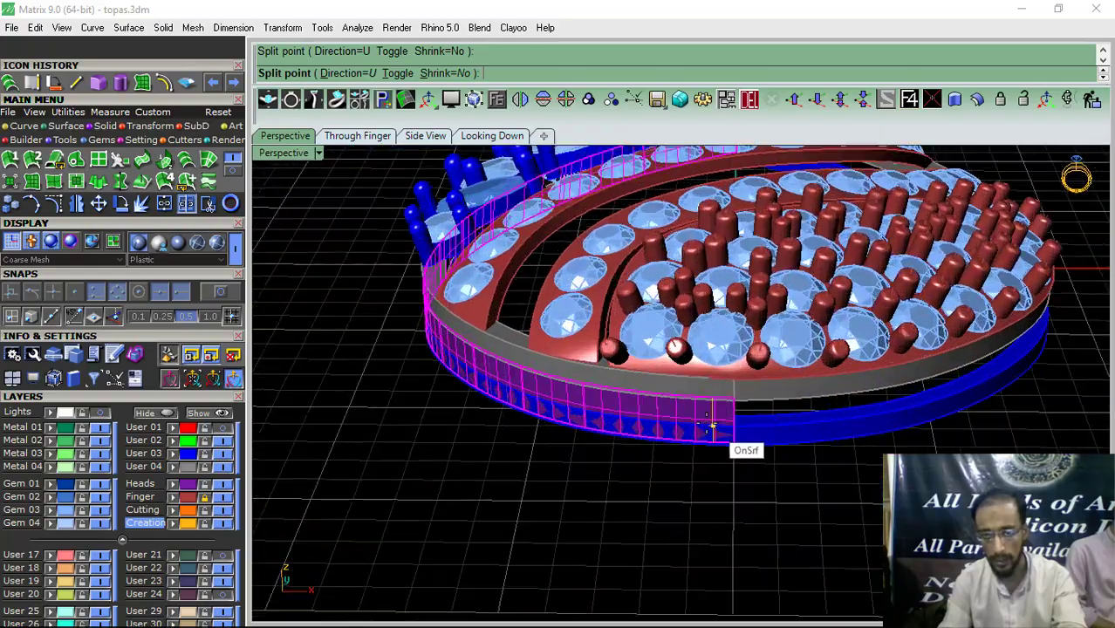
pyautogui.rightClick(706, 425)
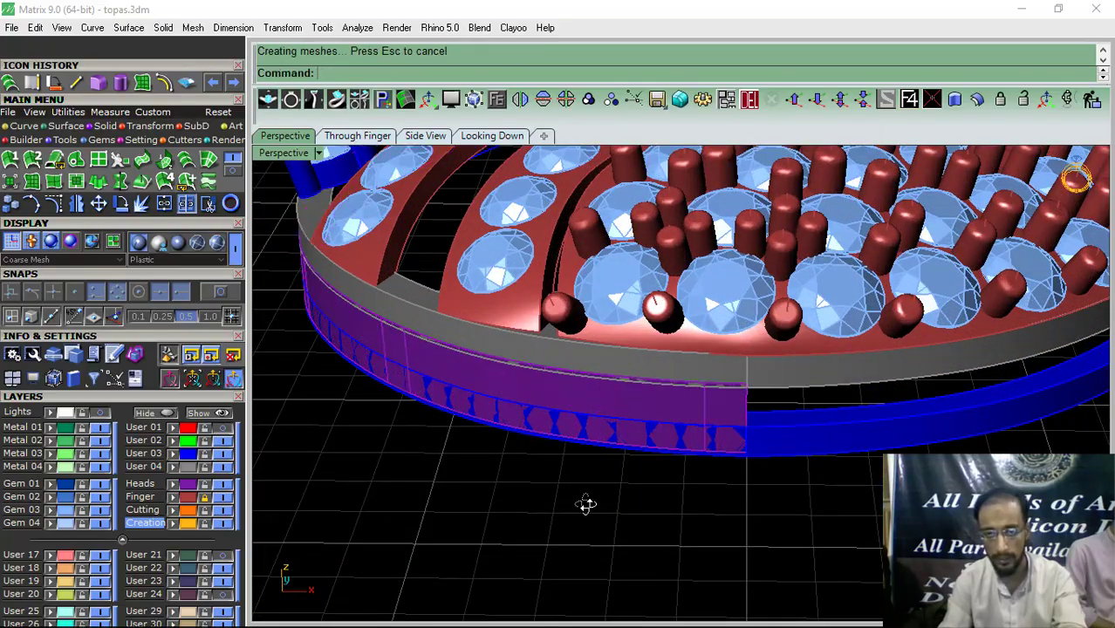
# Step: Delete the wide wall segments between the narrow cut pairs, keeping only the small post pieces between rim and band
pyautogui.moveTo(586, 503); pyautogui.dragTo(635, 427, button='right')
pyautogui.click(639, 413)
pyautogui.scroll(-6, 560, 503)
pyautogui.moveTo(559, 504); pyautogui.dragTo(650, 424, button='right')
pyautogui.scroll(4, 651, 422)
pyautogui.scroll(4, 649, 425)
pyautogui.keyDown('shift'); pyautogui.click(647, 420); pyautogui.keyUp('shift')
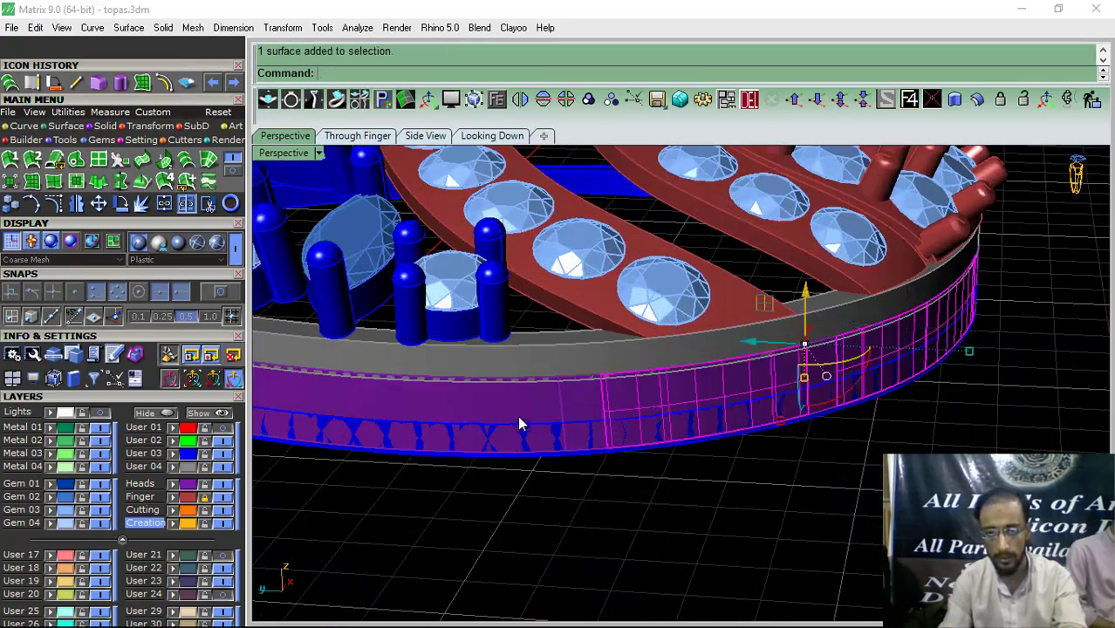
pyautogui.keyDown('shift'); pyautogui.click(519, 419); pyautogui.keyUp('shift')
pyautogui.keyDown('shift'); pyautogui.moveTo(558, 445); pyautogui.dragTo(621, 435, button='right'); pyautogui.keyUp('shift')
pyautogui.scroll(-6, 653, 480)
pyautogui.scroll(6, 524, 467)
pyautogui.scroll(-5, 522, 469)
pyautogui.scroll(5, 598, 474)
pyautogui.click(747, 102)
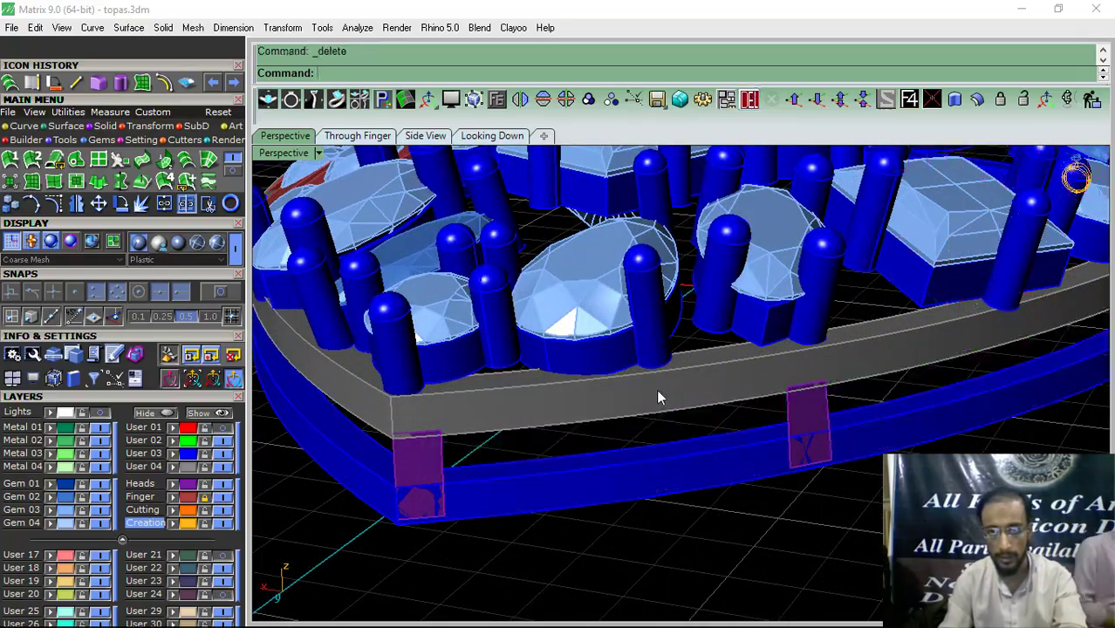
# Step: Offset the six narrow wall pieces by 0.4 with Solid set to Yes to turn them into solid posts
pyautogui.scroll(-5, 656, 391)
pyautogui.moveTo(656, 391); pyautogui.dragTo(955, 205, button='right')
pyautogui.click(189, 481)
pyautogui.scroll(-5, 709, 404)
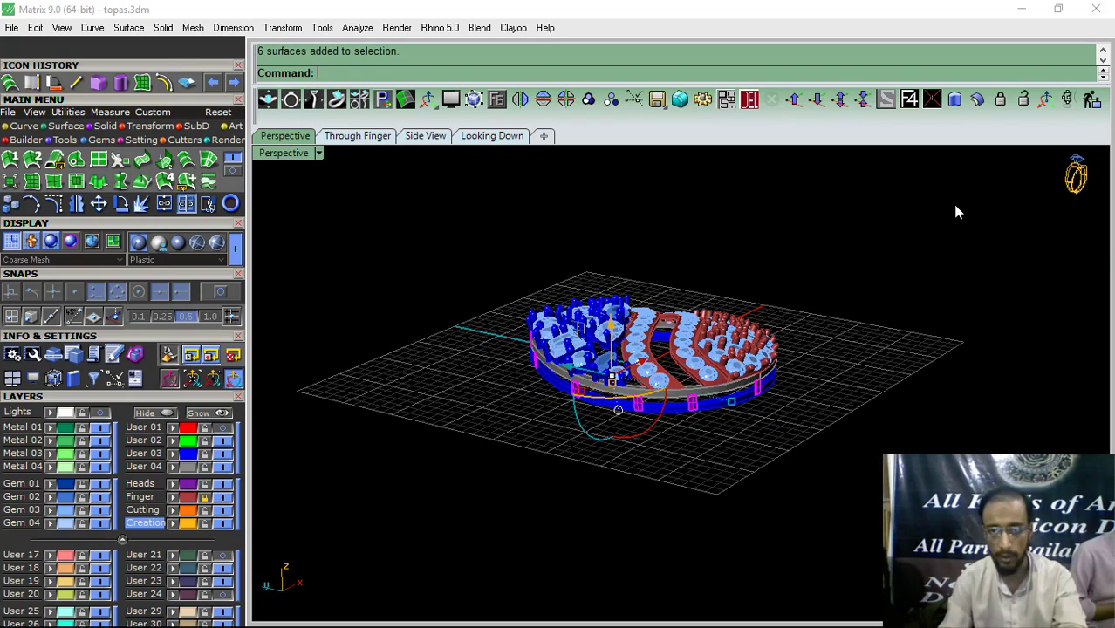
pyautogui.click(977, 99)
pyautogui.scroll(3, 777, 296)
pyautogui.moveTo(776, 296); pyautogui.dragTo(804, 382, button='right')
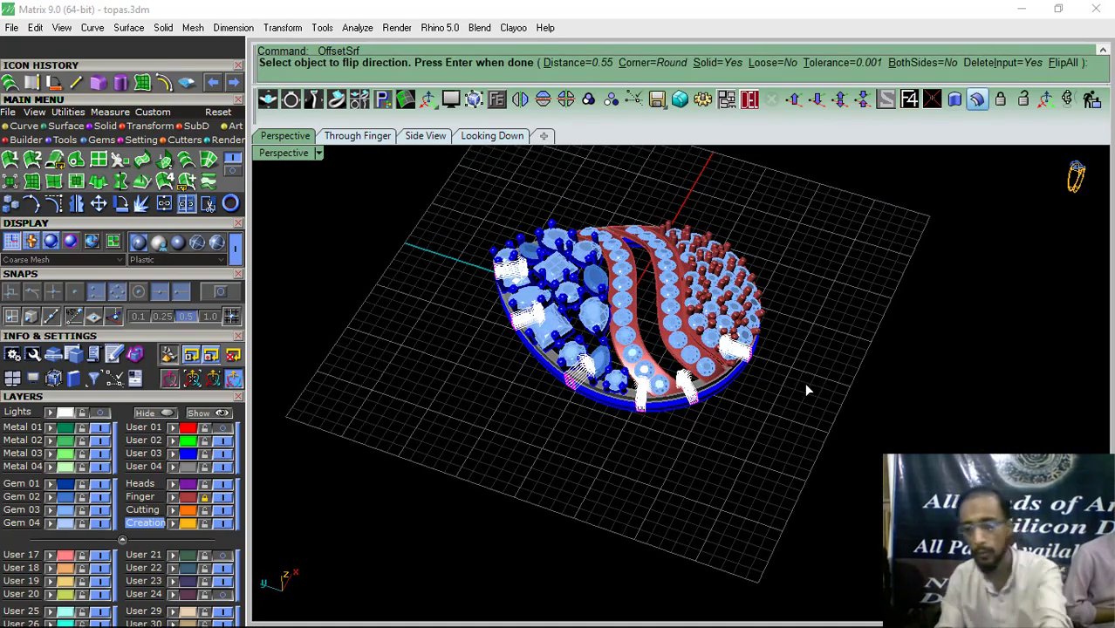
pyautogui.rightClick(804, 382)
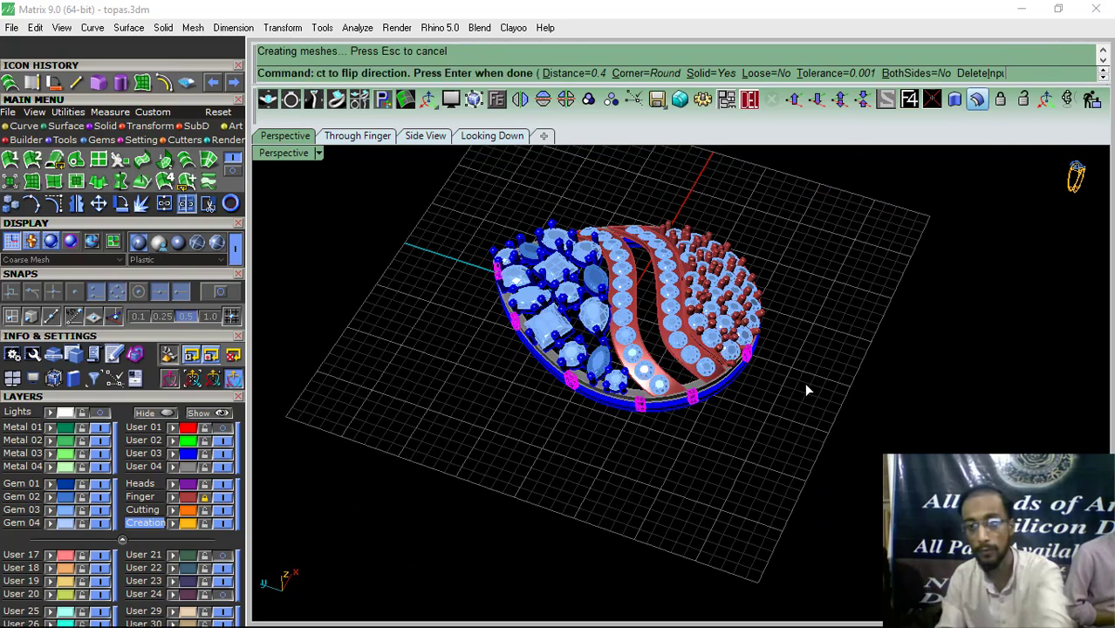
# Step: Mirror and group the solid posts across the teardrop's two sides, and save the file
pyautogui.click(589, 100)
pyautogui.moveTo(966, 369); pyautogui.dragTo(479, 599, button='right')
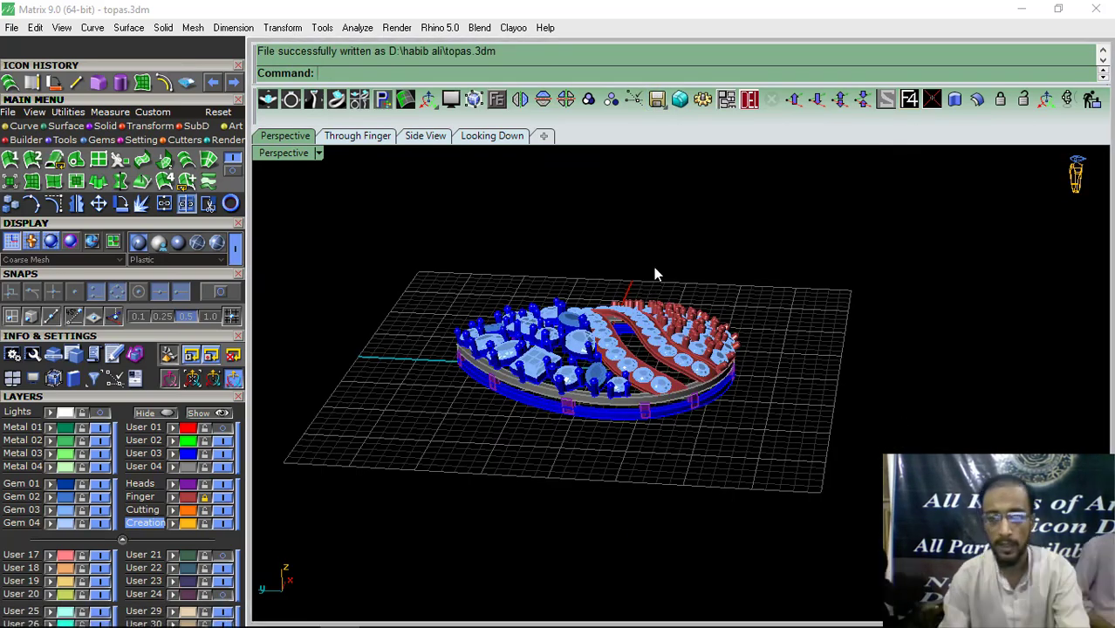
pyautogui.moveTo(657, 274); pyautogui.dragTo(630, 427, button='right')
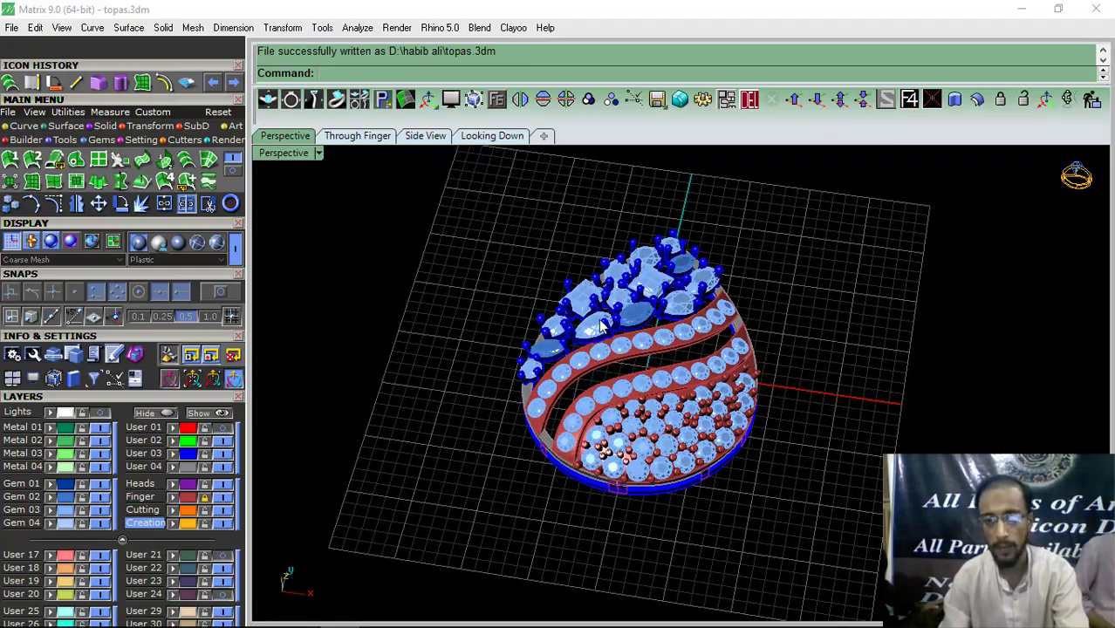
pyautogui.moveTo(600, 325); pyautogui.dragTo(604, 388, button='right')
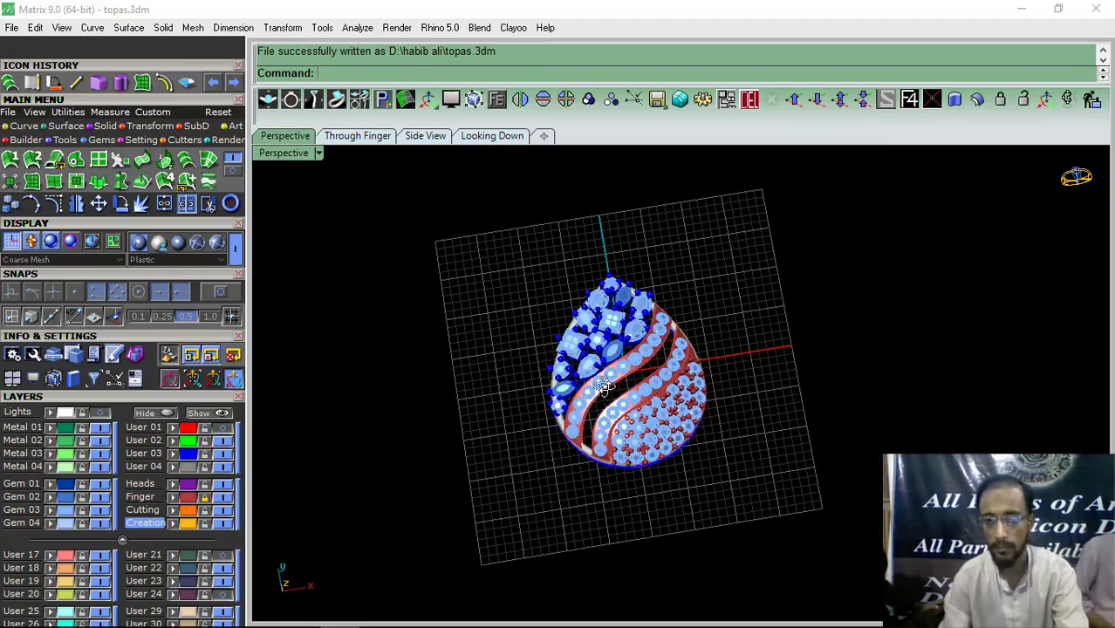
# Step: Hide the Gem 03 layer and assign the support posts and the lower teardrop band to the User 04 layer
pyautogui.click(101, 511)
pyautogui.click(52, 513)
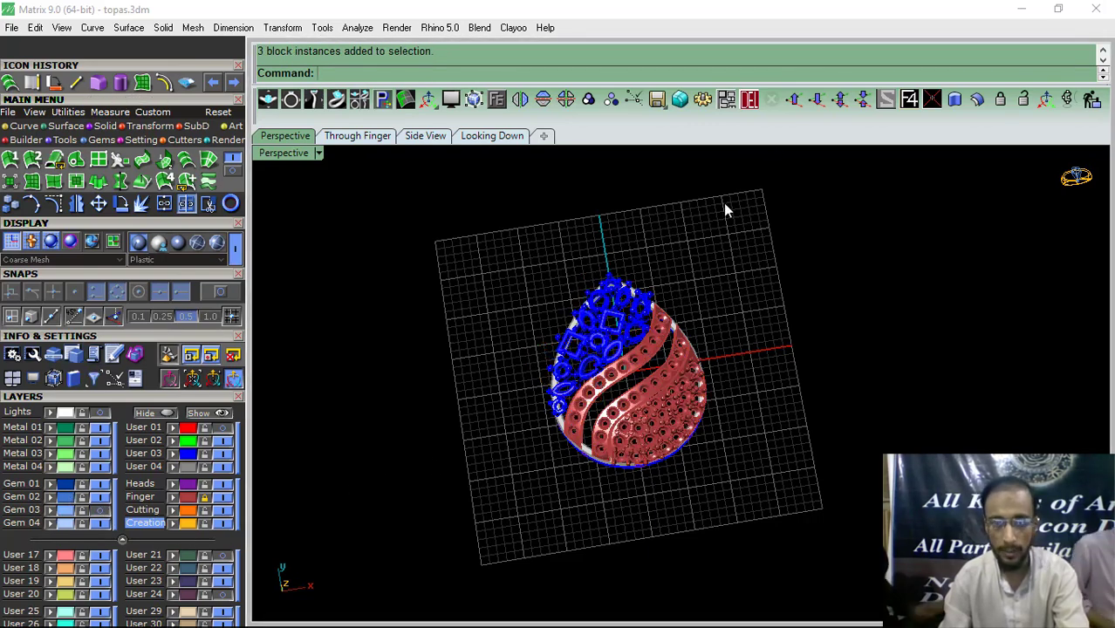
pyautogui.moveTo(459, 529); pyautogui.dragTo(458, 531)
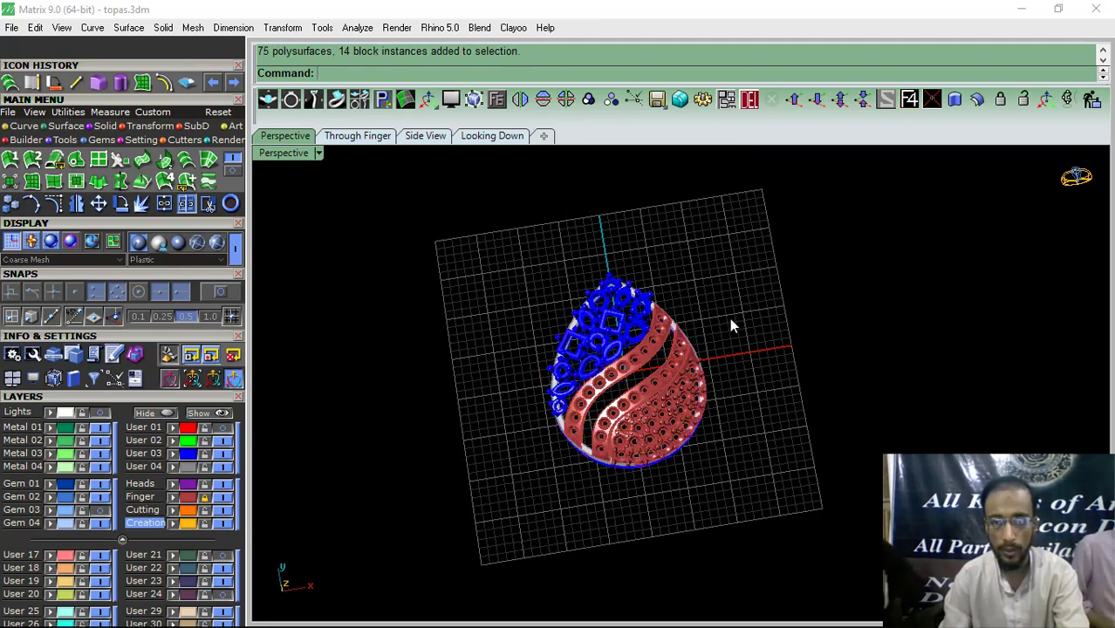
pyautogui.moveTo(650, 442); pyautogui.dragTo(654, 414, button='right')
pyautogui.scroll(10, 598, 456)
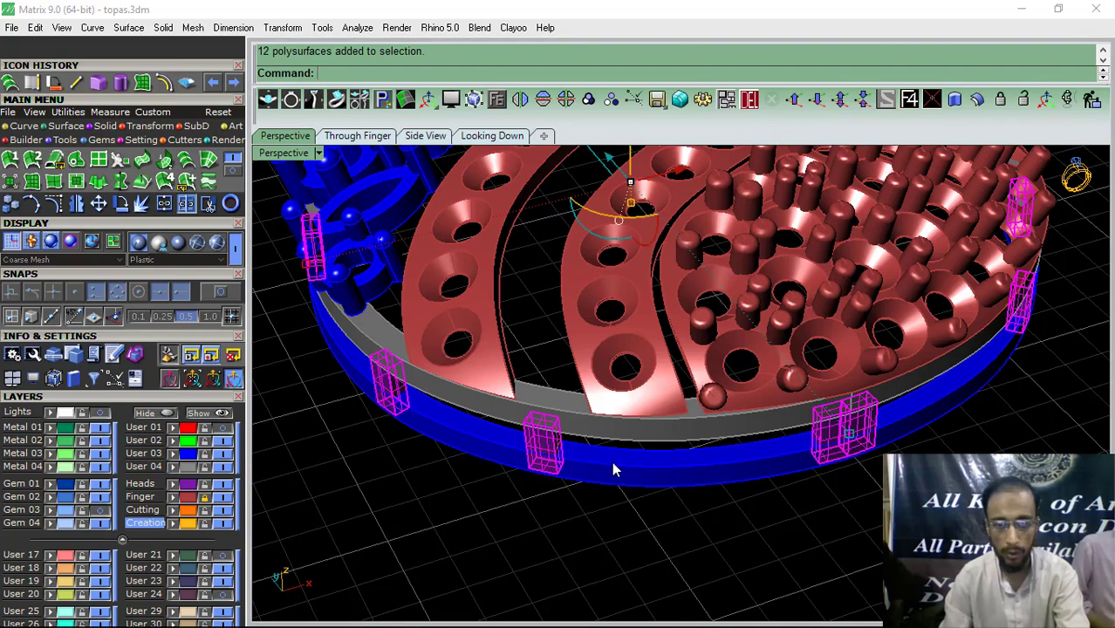
pyautogui.click(612, 465)
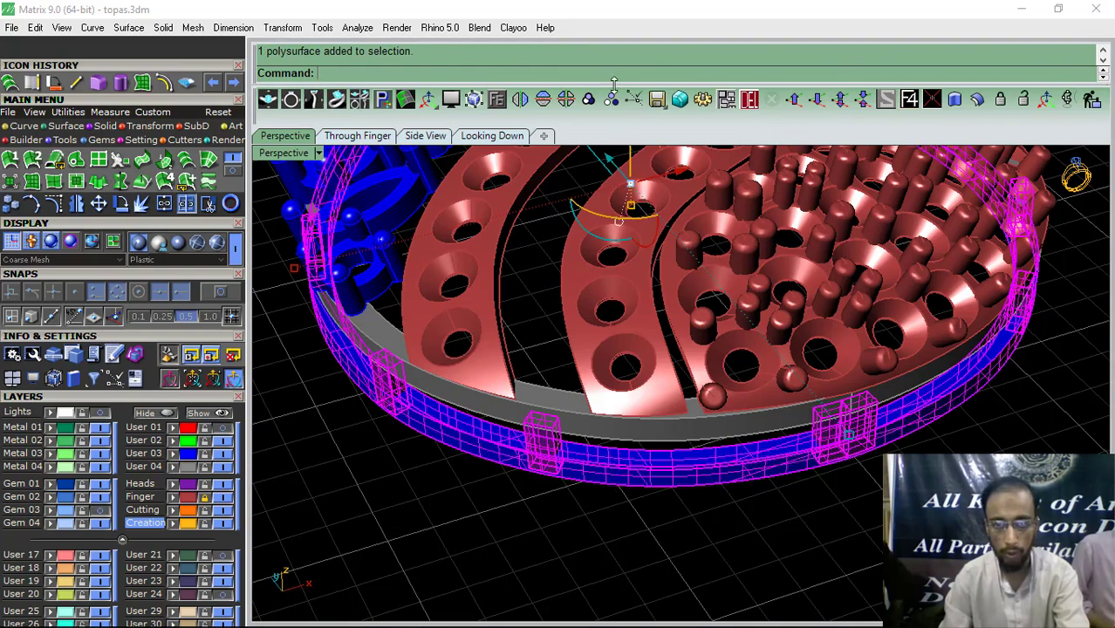
pyautogui.click(170, 467)
pyautogui.click(471, 517)
# Step: Unlock the Finger layer, group all the metal parts together, and show the Gem 03 layer again
pyautogui.scroll(-6, 528, 518)
pyautogui.moveTo(528, 519); pyautogui.dragTo(758, 208, button='right')
pyautogui.scroll(-4, 635, 482)
pyautogui.moveTo(773, 207); pyautogui.dragTo(397, 564)
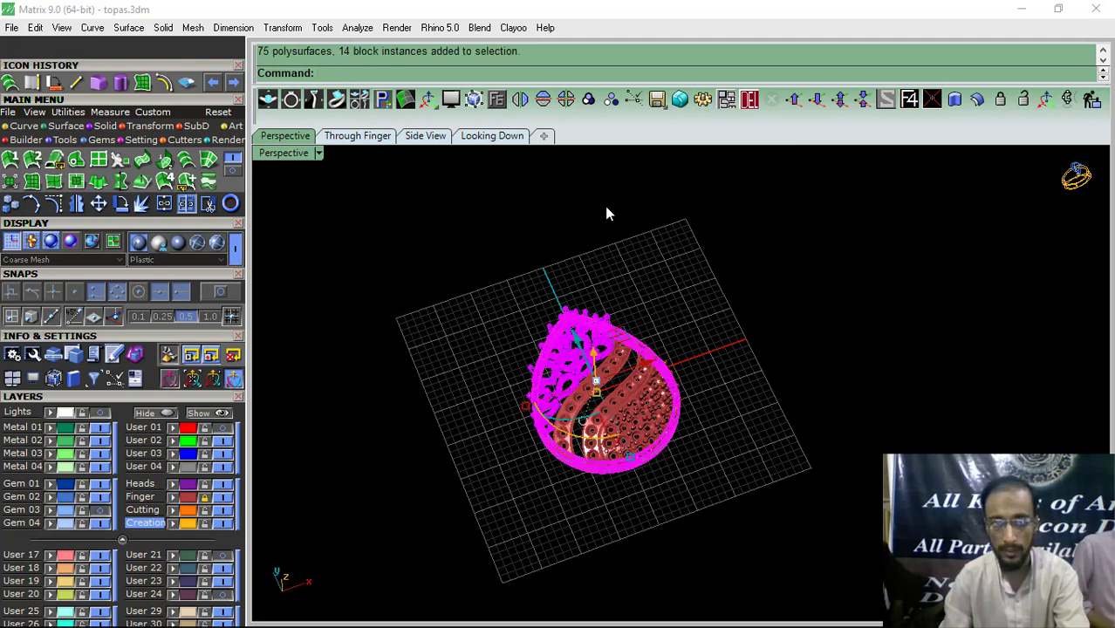
pyautogui.click(206, 497)
pyautogui.moveTo(781, 192); pyautogui.dragTo(434, 510)
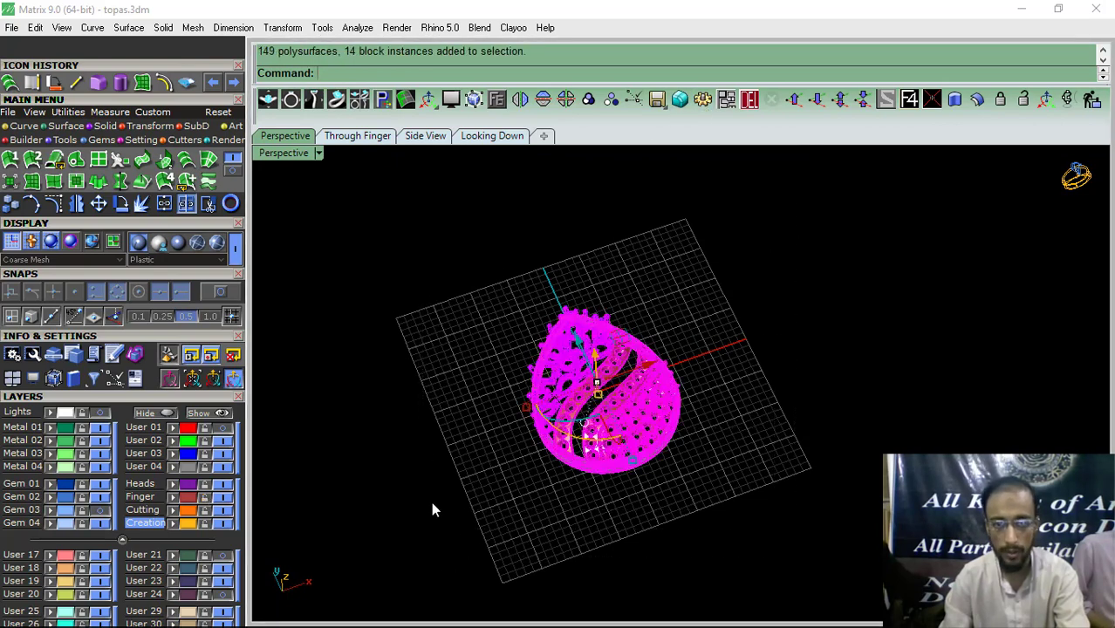
pyautogui.click(588, 99)
pyautogui.click(465, 403)
pyautogui.click(99, 511)
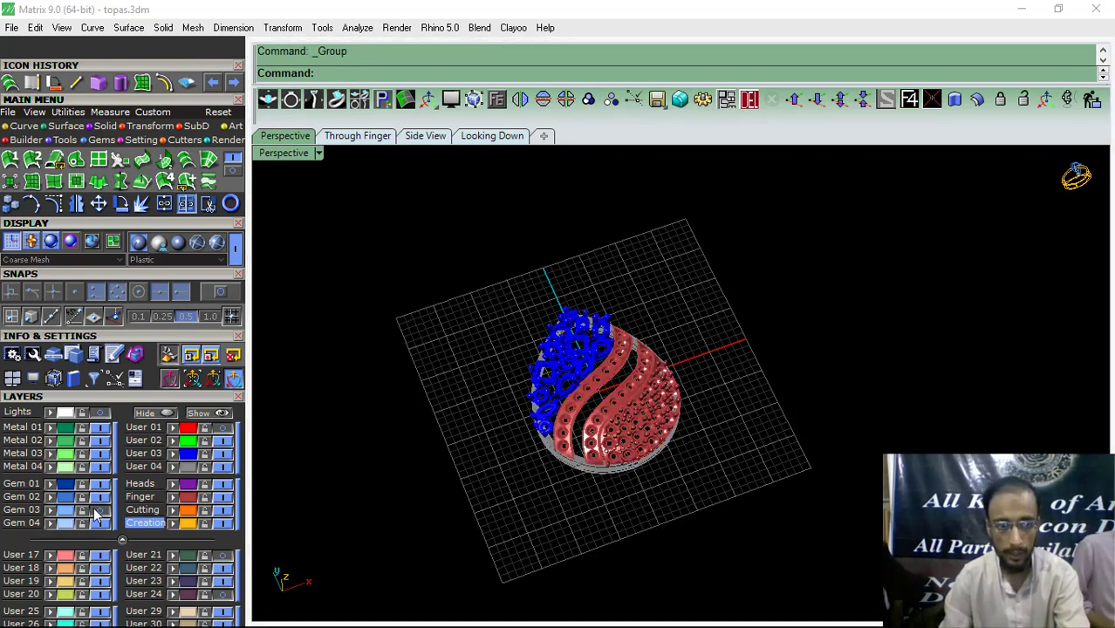
# Step: Move all the red Finger layer parts to the Metal 01 layer
pyautogui.moveTo(568, 427); pyautogui.dragTo(567, 499, button='right')
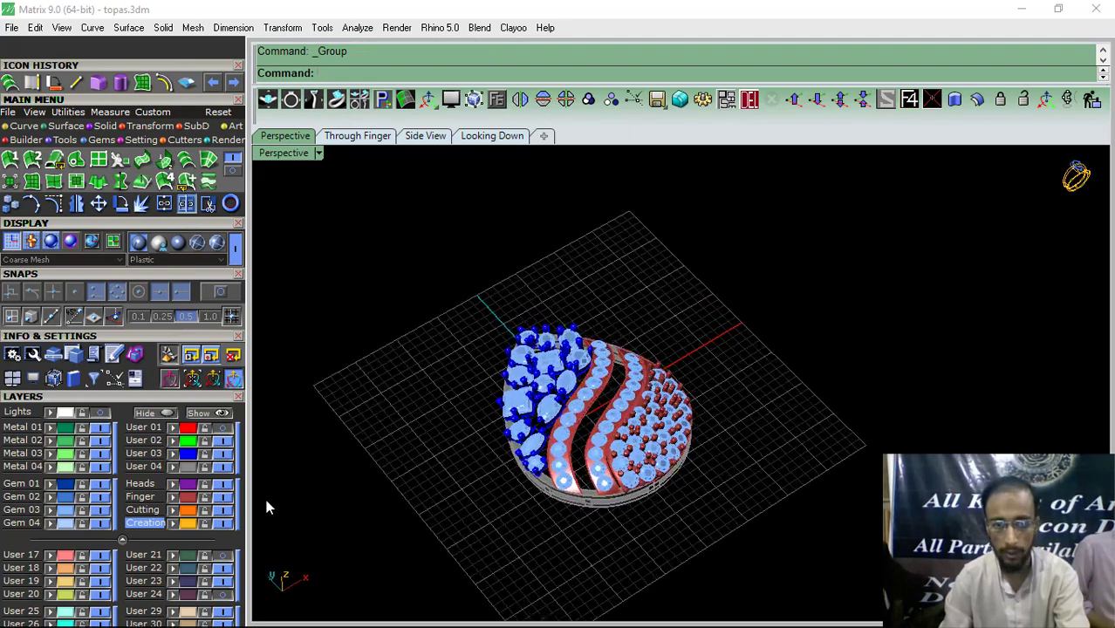
pyautogui.click(187, 499)
pyautogui.click(352, 358)
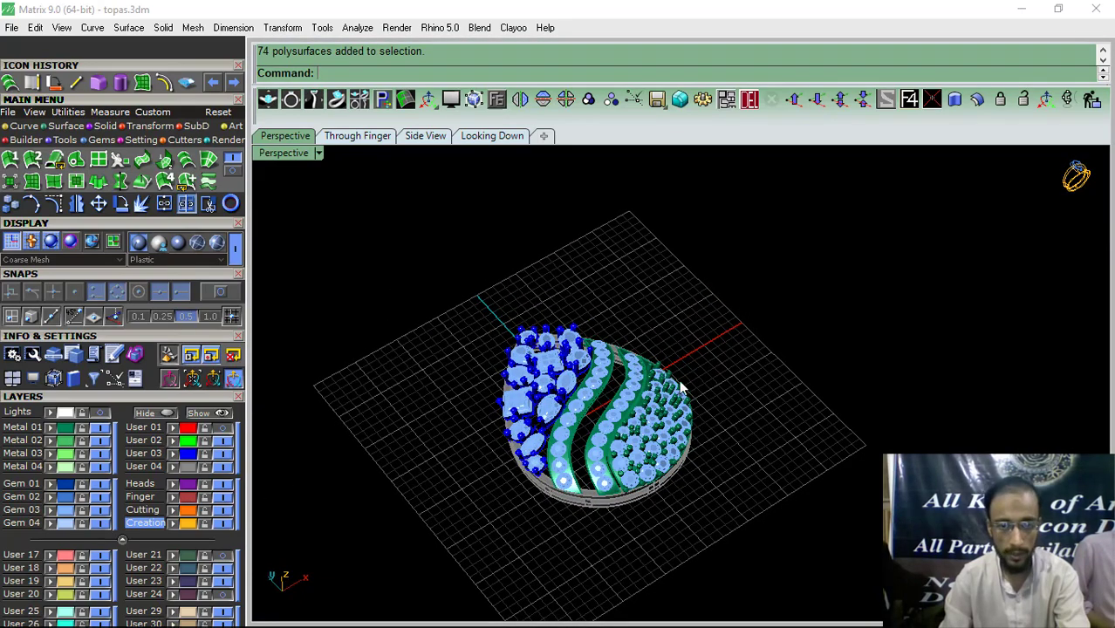
# Step: Group the complete piece, including all metal parts and gems
pyautogui.moveTo(615, 383); pyautogui.dragTo(633, 435, button='right')
pyautogui.moveTo(687, 286); pyautogui.dragTo(365, 598)
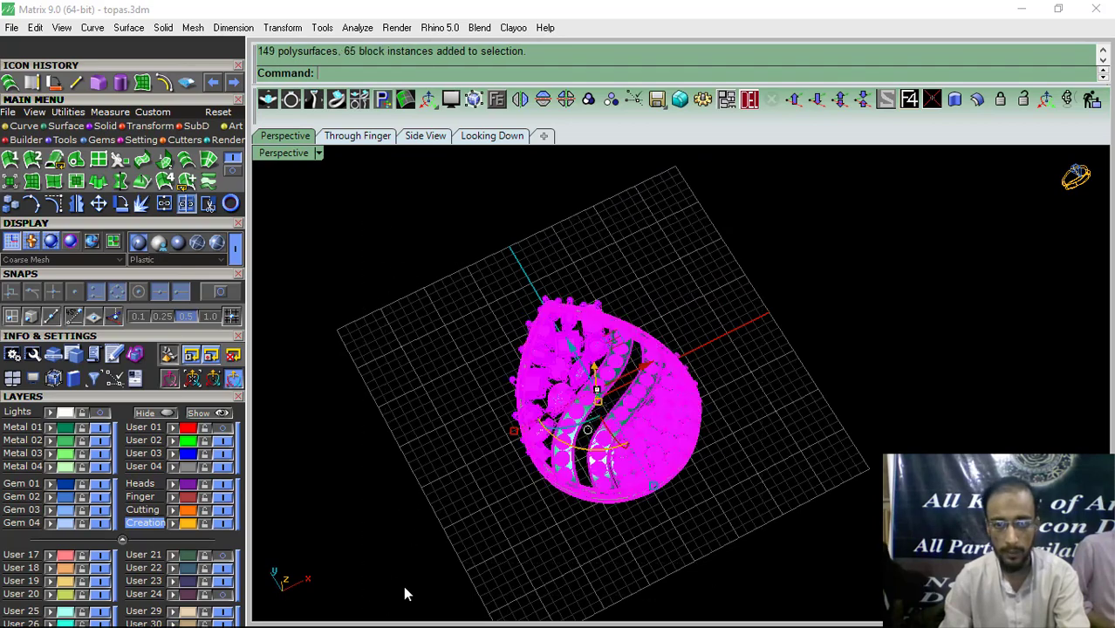
pyautogui.click(589, 102)
pyautogui.click(468, 317)
pyautogui.moveTo(612, 403); pyautogui.dragTo(541, 411, button='right')
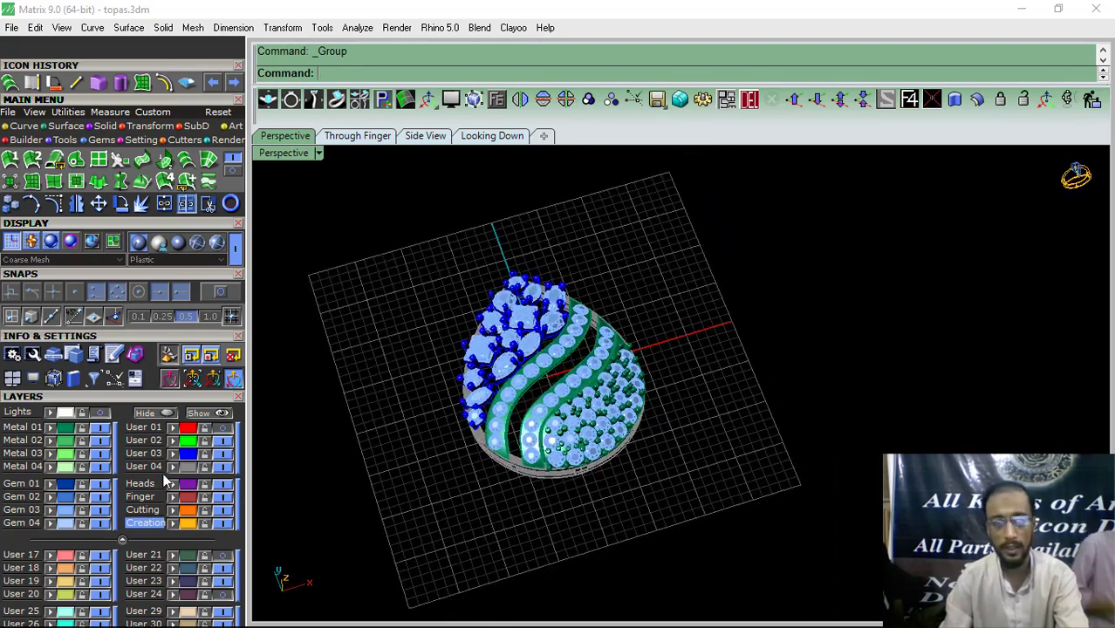
# Step: Check the grouped piece with the Gem 03 layer hidden, and show the gems again
pyautogui.click(105, 513)
pyautogui.moveTo(462, 429); pyautogui.dragTo(523, 405, button='right')
pyautogui.click(582, 387)
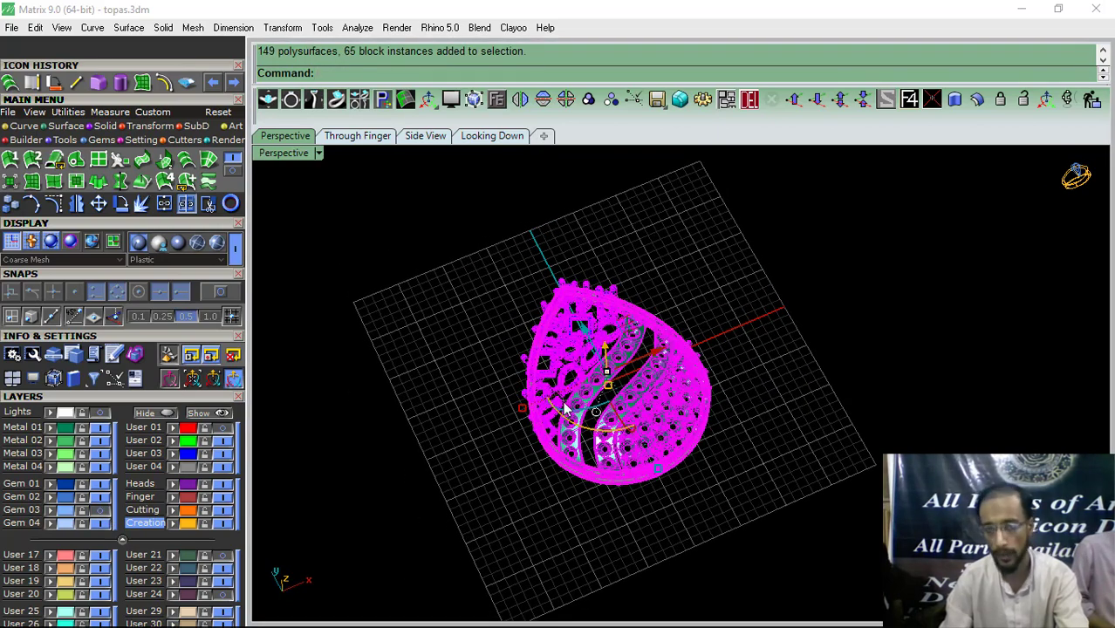
pyautogui.click(430, 455)
pyautogui.click(101, 511)
# Step: Select the whole piece and save it to the empty slot 158 of the Default project, then reopen the layer list
pyautogui.scroll(-6, 478, 389)
pyautogui.moveTo(697, 264); pyautogui.dragTo(392, 520)
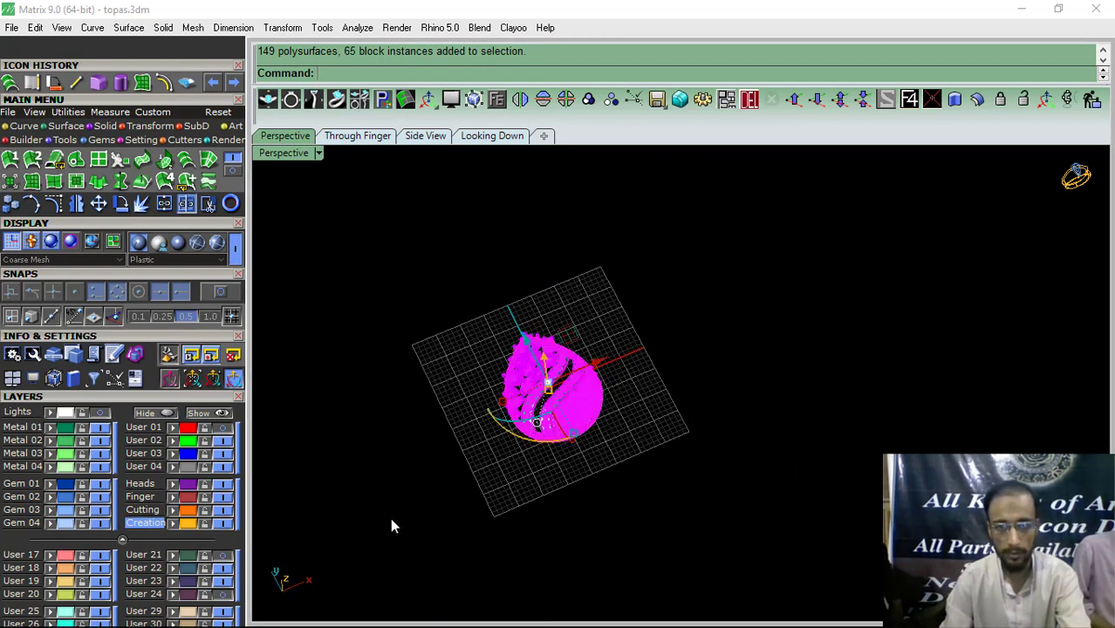
pyautogui.click(84, 395)
pyautogui.click(139, 406)
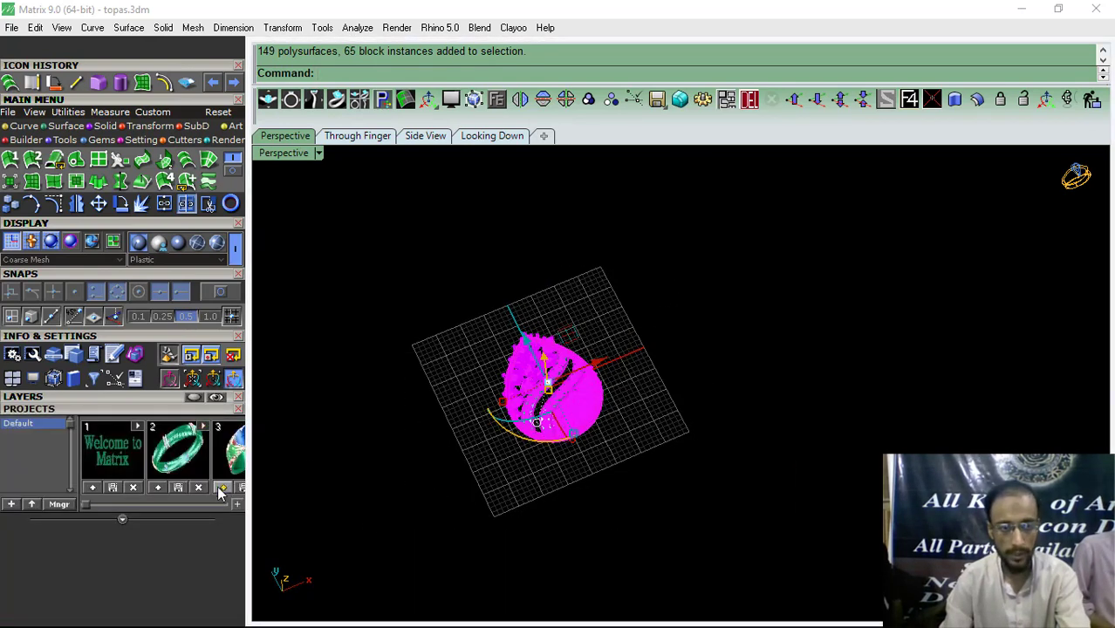
pyautogui.click(224, 505)
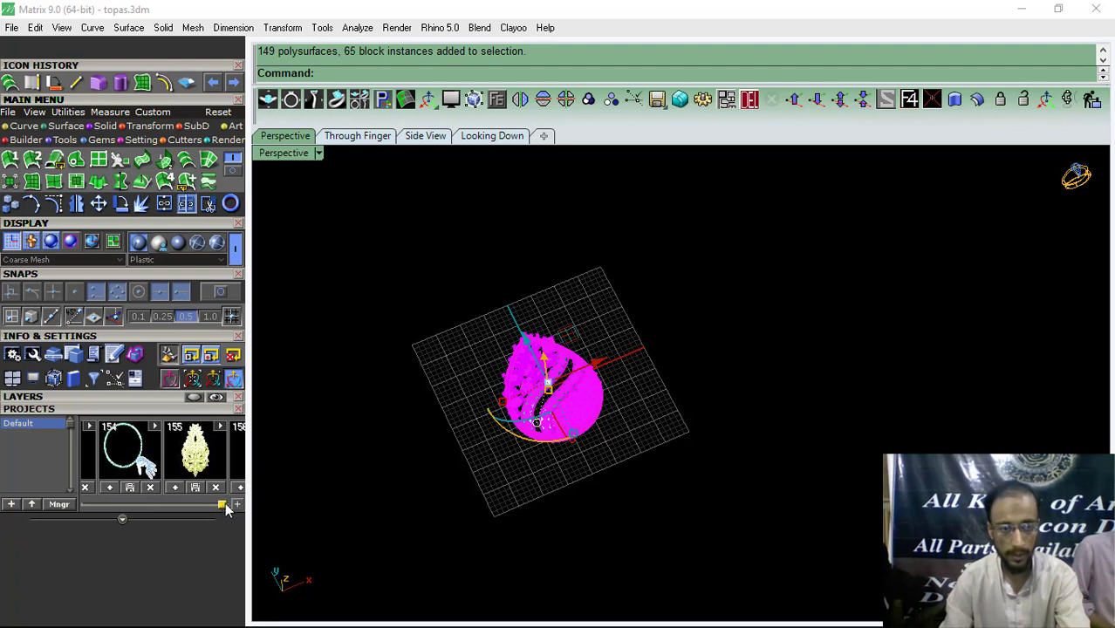
pyautogui.click(226, 504)
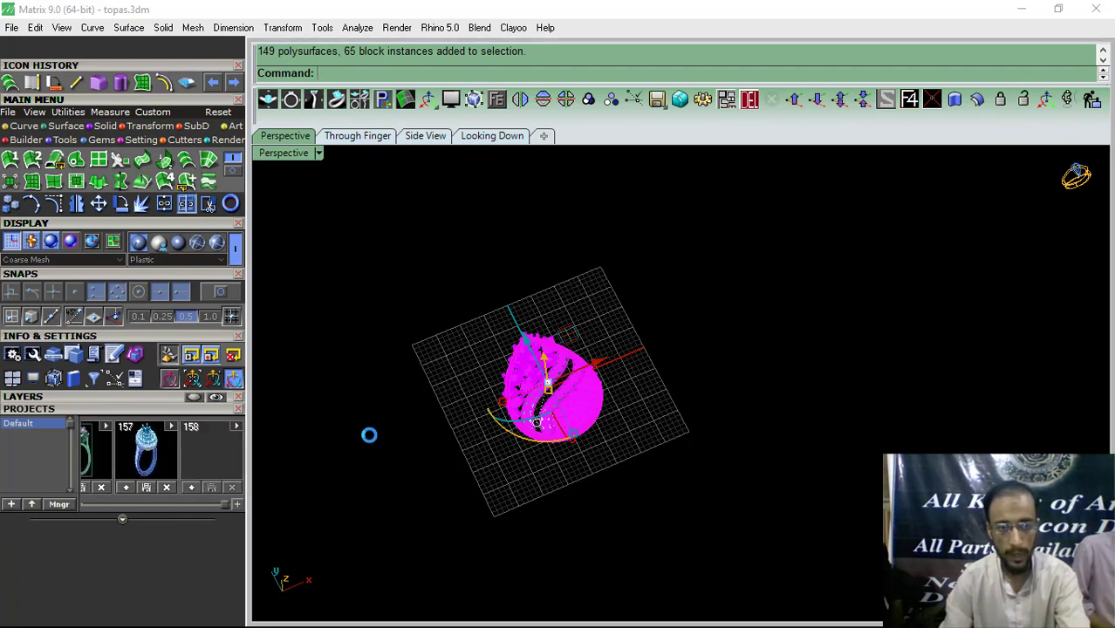
pyautogui.click(162, 398)
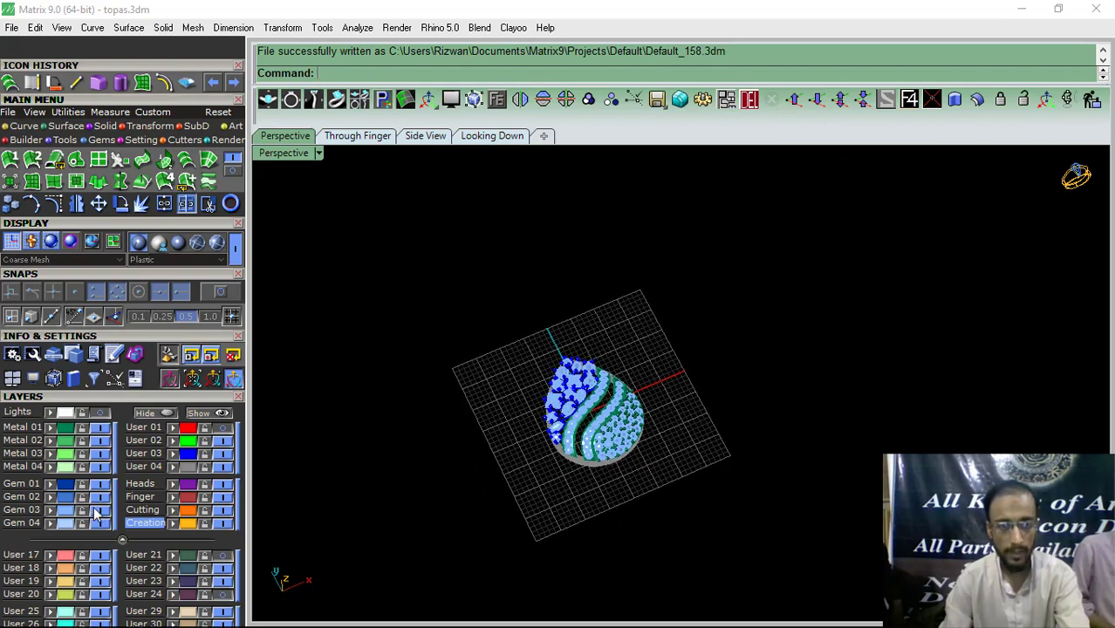
# Step: Hide the Gem 03 layer and select all the remaining metal parts of the teardrop piece
pyautogui.click(100, 510)
pyautogui.hotkey('ctrl', 'a')
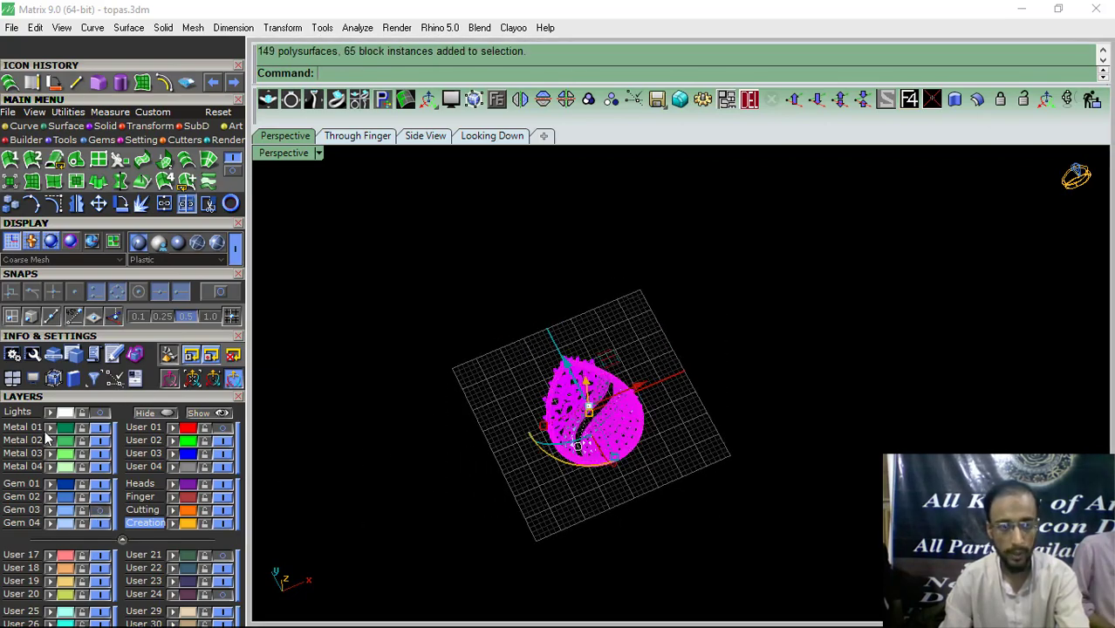
pyautogui.click(381, 504)
pyautogui.moveTo(610, 427); pyautogui.dragTo(563, 397, button='right')
pyautogui.scroll(10, 595, 452)
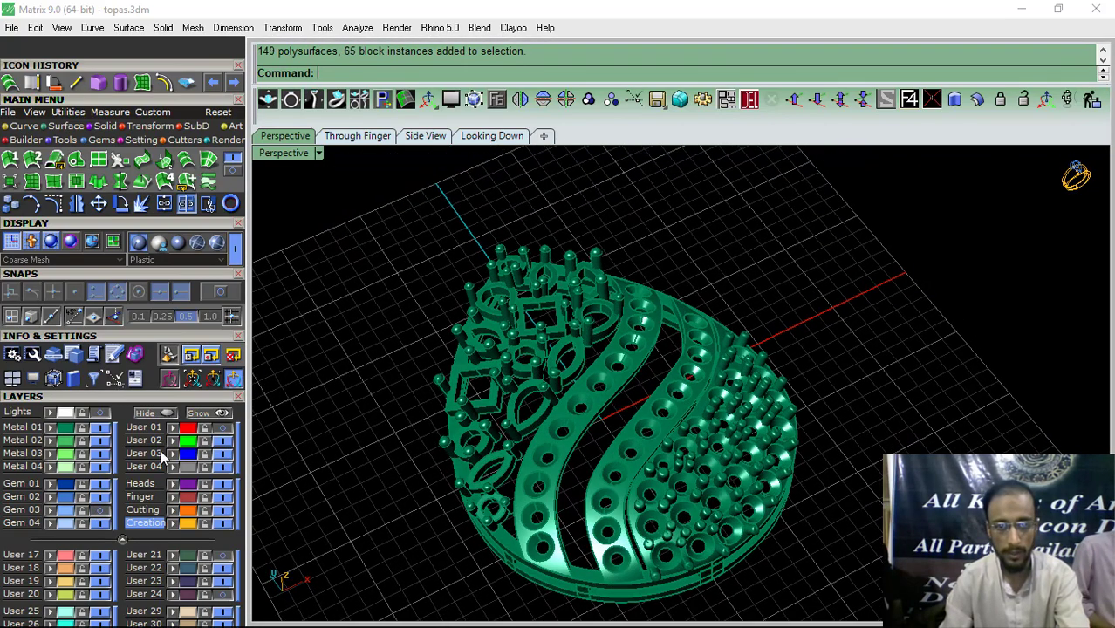
pyautogui.hotkey('ctrl', 'a')
pyautogui.scroll(-6, 602, 353)
pyautogui.moveTo(600, 353); pyautogui.dragTo(604, 410, button='right')
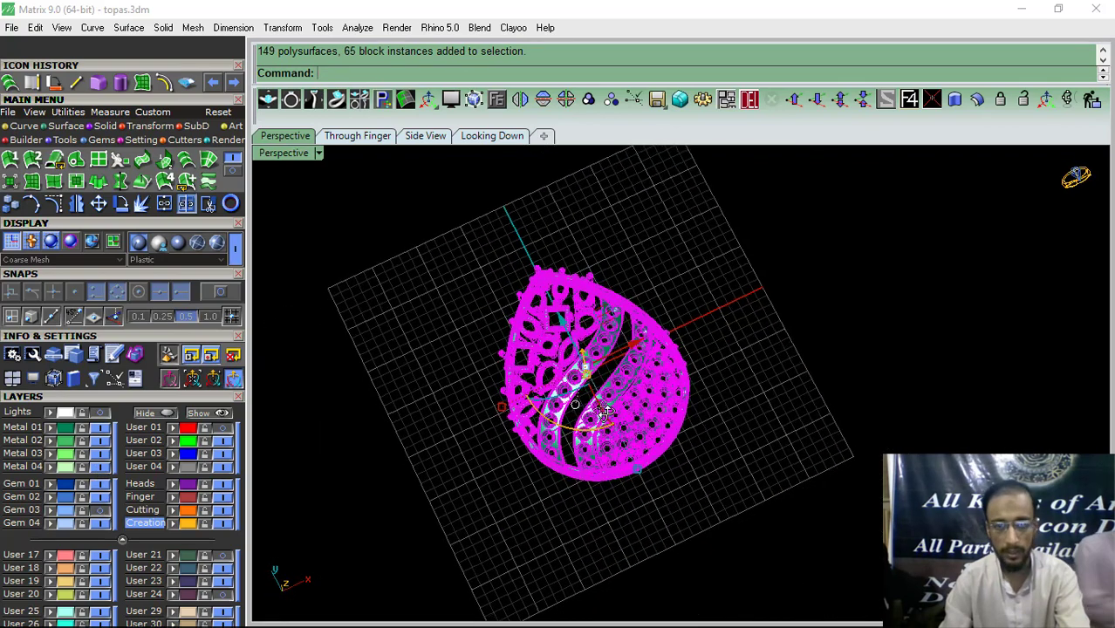
# Step: Export the selected metal parts to the Desktop as an STL file named rt, with a 0.01 mm tolerance
pyautogui.click(11, 28)
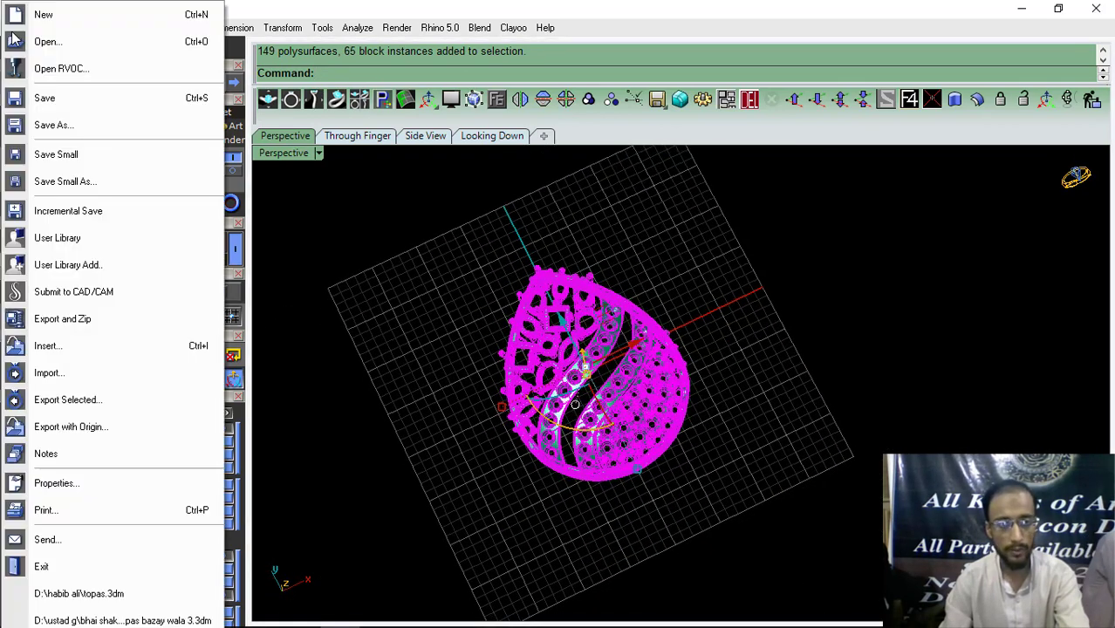
pyautogui.click(79, 407)
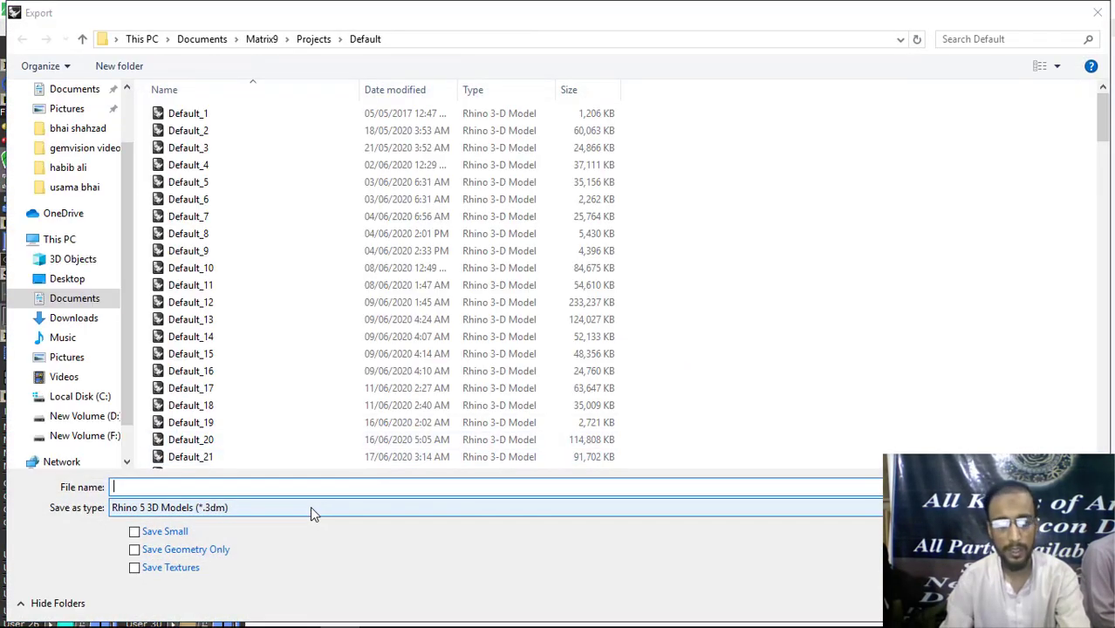
pyautogui.click(311, 507)
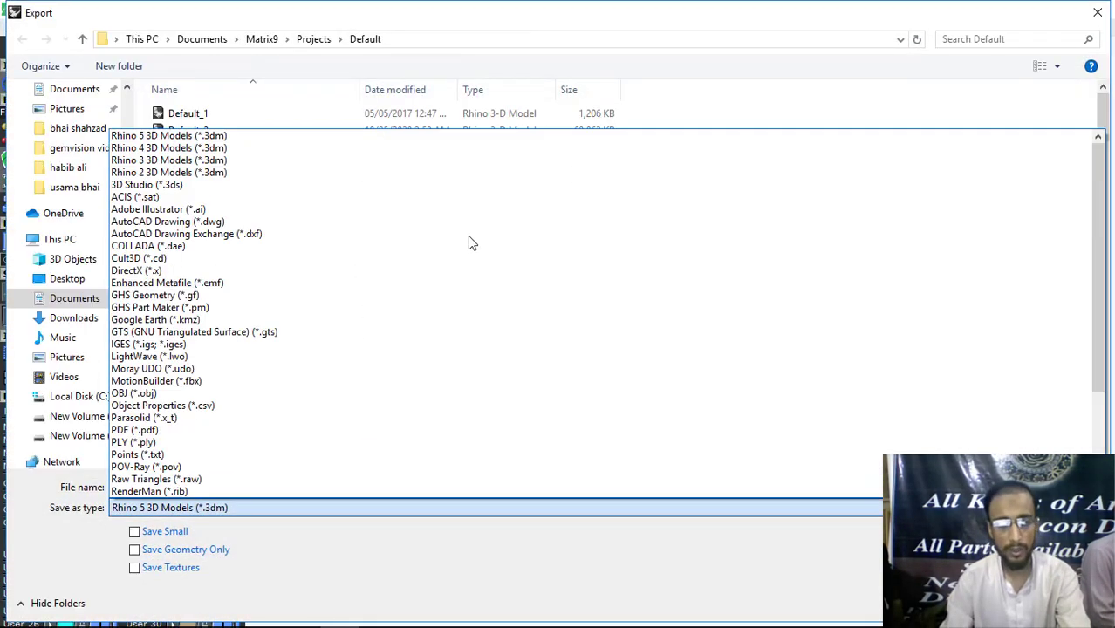
pyautogui.scroll(-4, 249, 407)
pyautogui.click(251, 394)
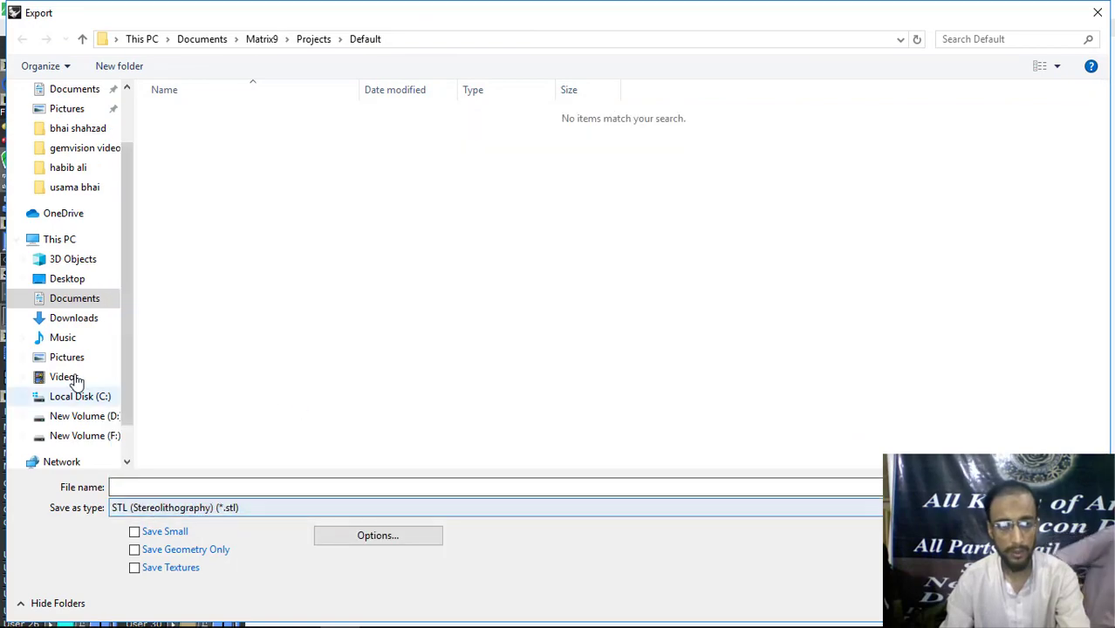
pyautogui.click(60, 281)
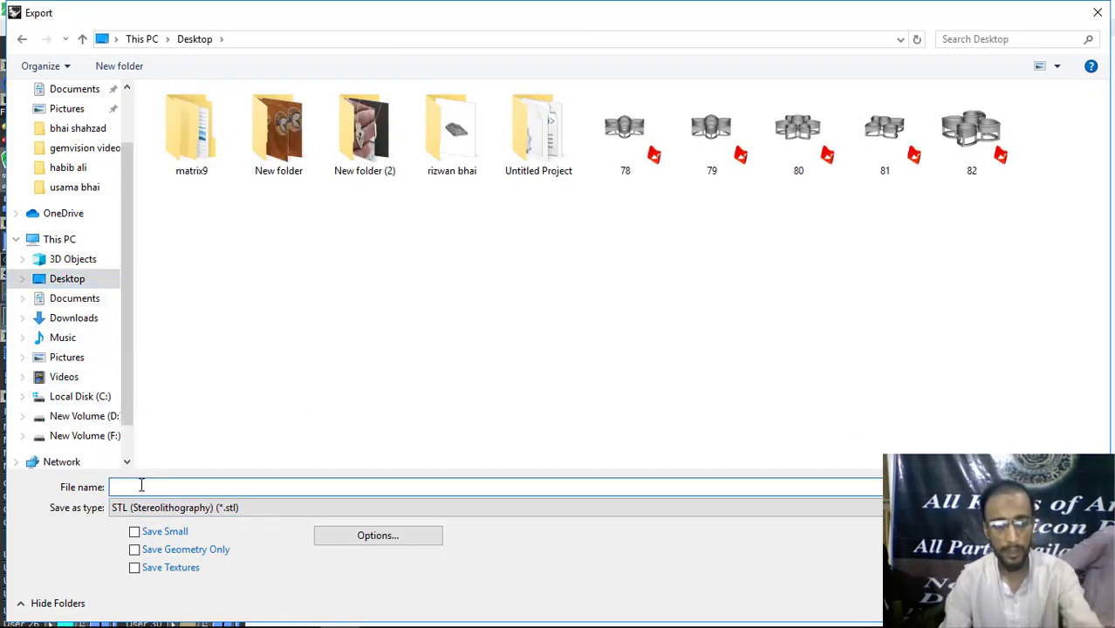
pyautogui.write('rt')
pyautogui.press('Return')
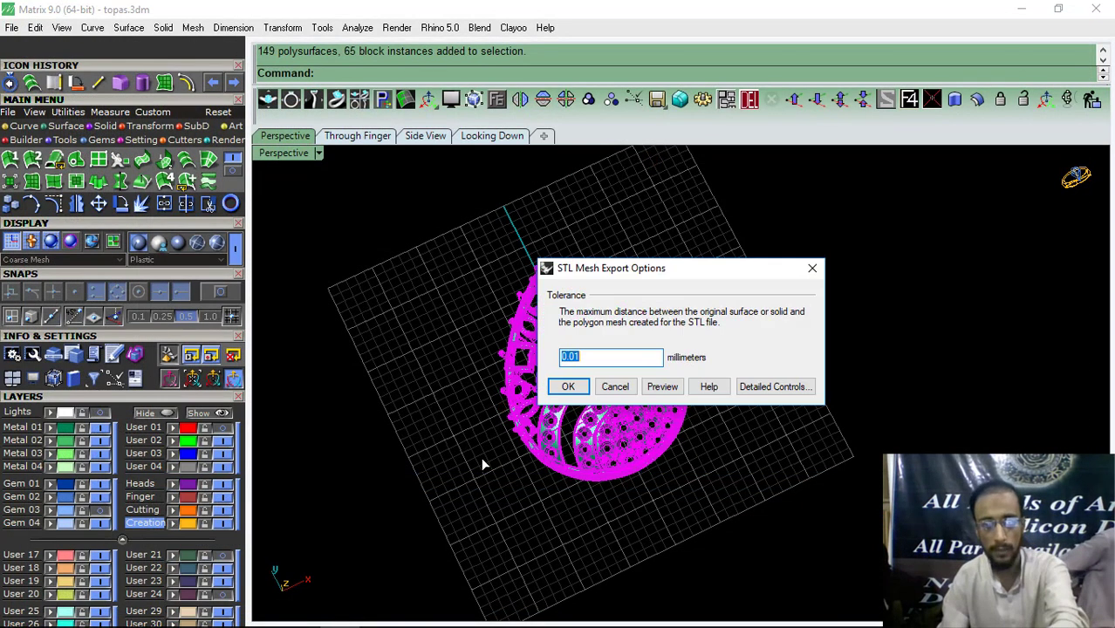
pyautogui.press('Return')
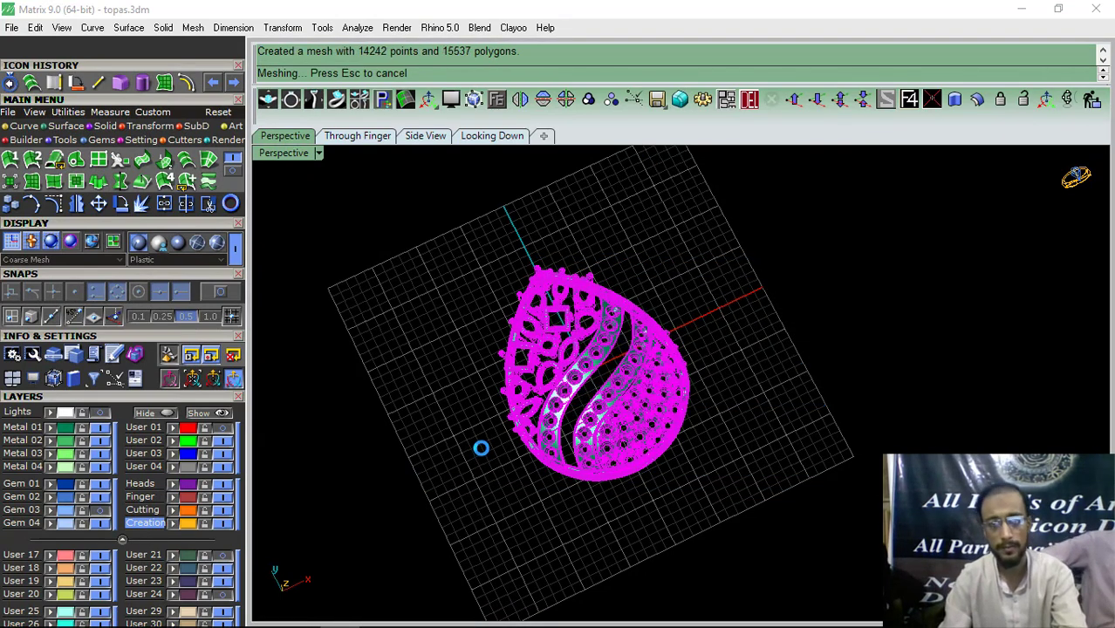
# Step: Move the original metal piece to the User 04 layer and clear it from the workspace
pyautogui.click(567, 398)
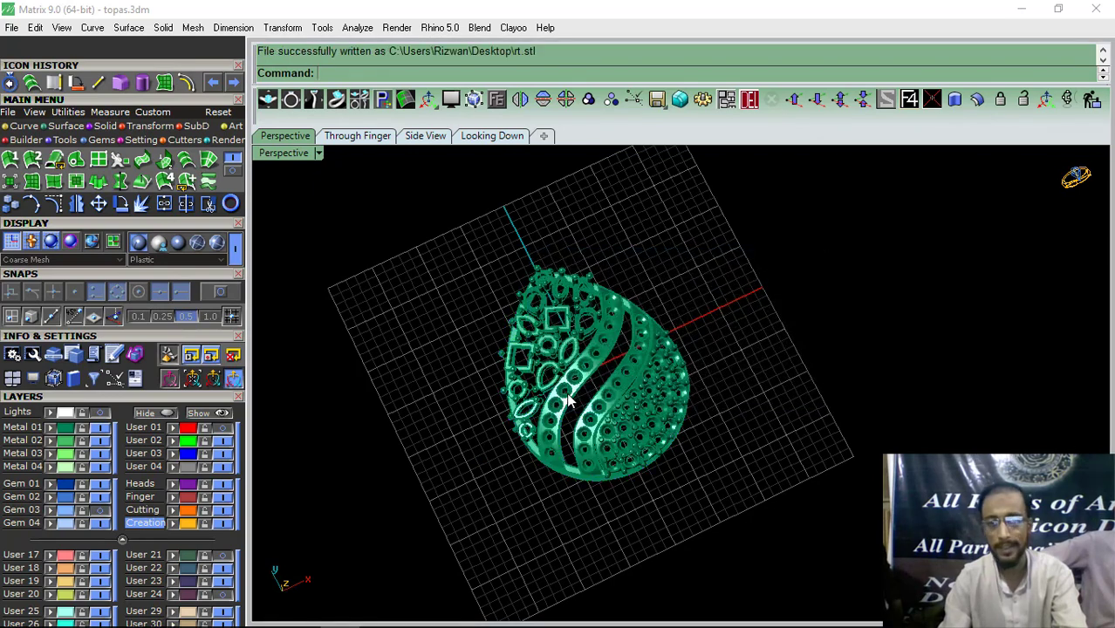
pyautogui.click(172, 470)
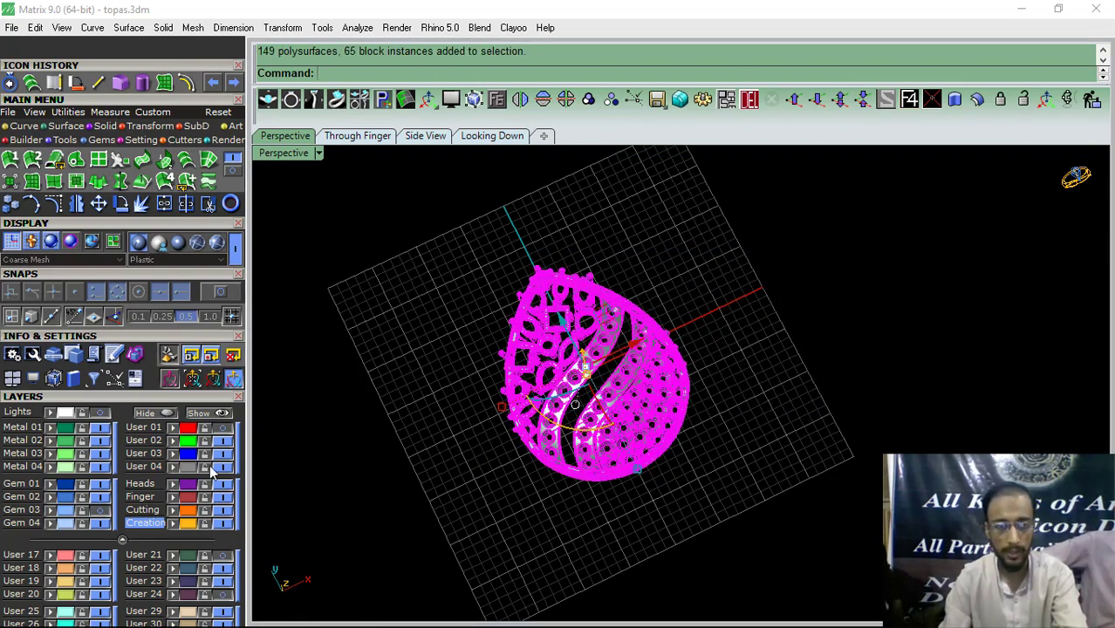
pyautogui.click(224, 467)
pyautogui.click(223, 469)
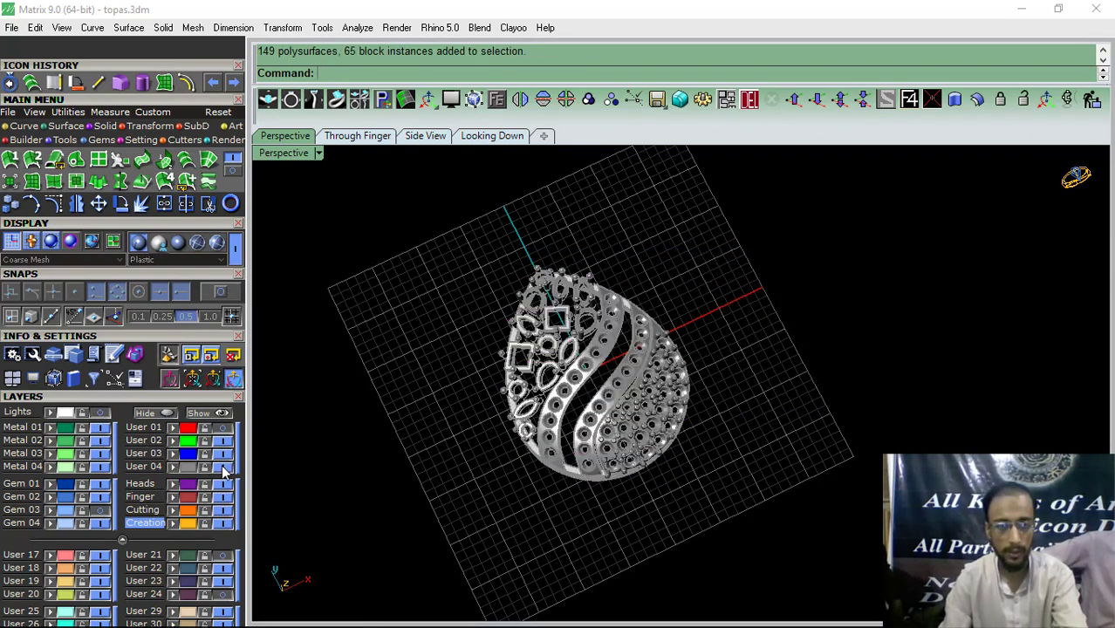
pyautogui.click(589, 421)
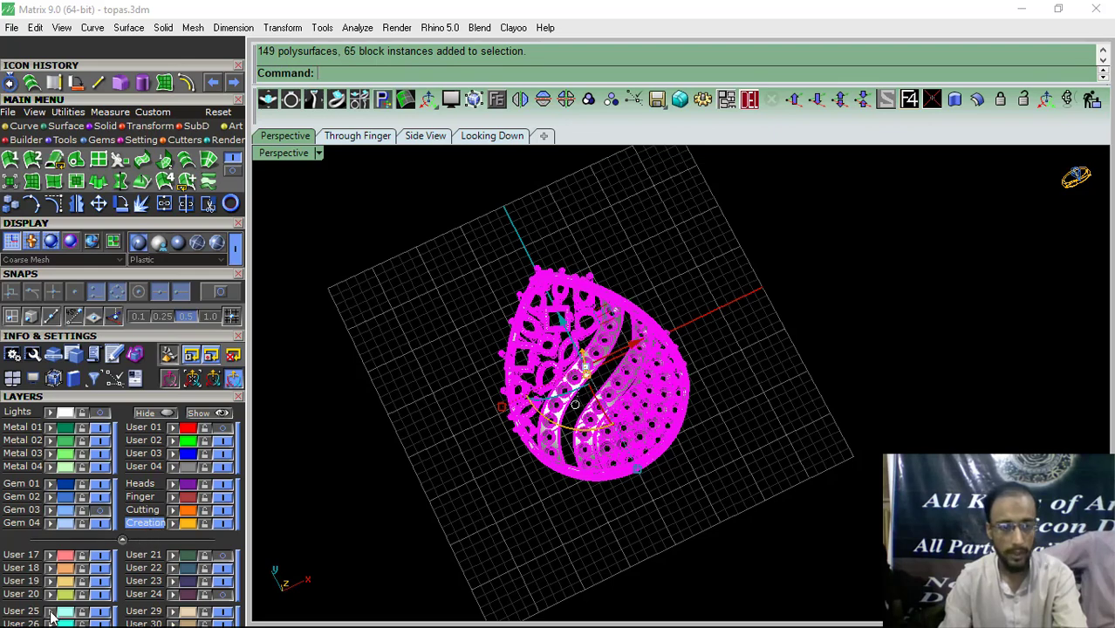
pyautogui.press('Delete')
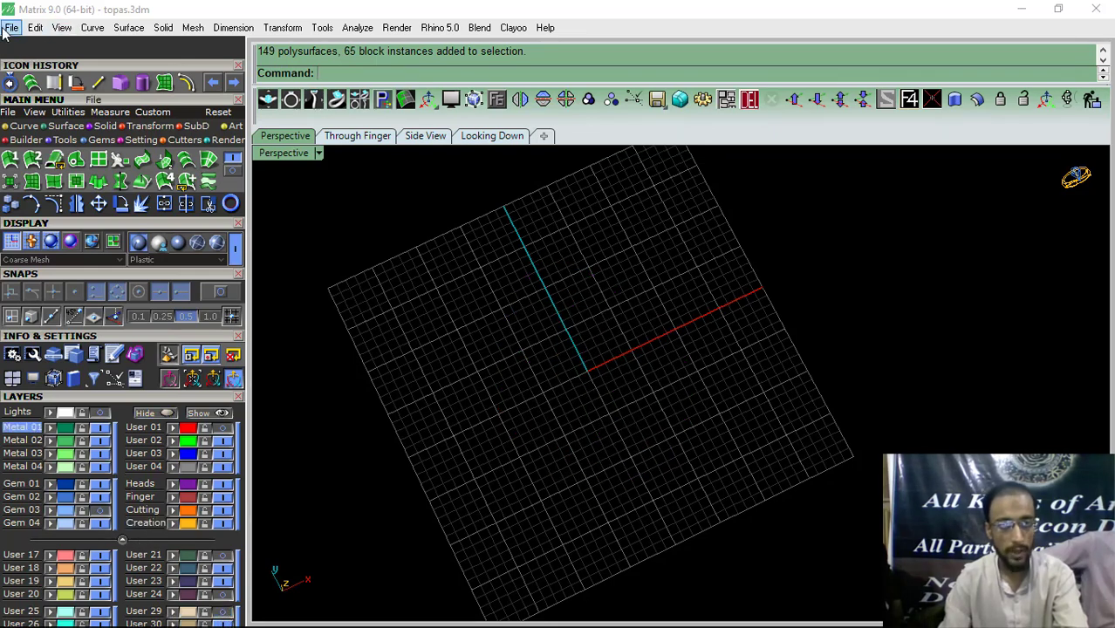
# Step: Import rt.stl from the Desktop in millimetres, with a 22.5 degree weld angle and disjoint meshes split
pyautogui.click(5, 29)
pyautogui.click(55, 371)
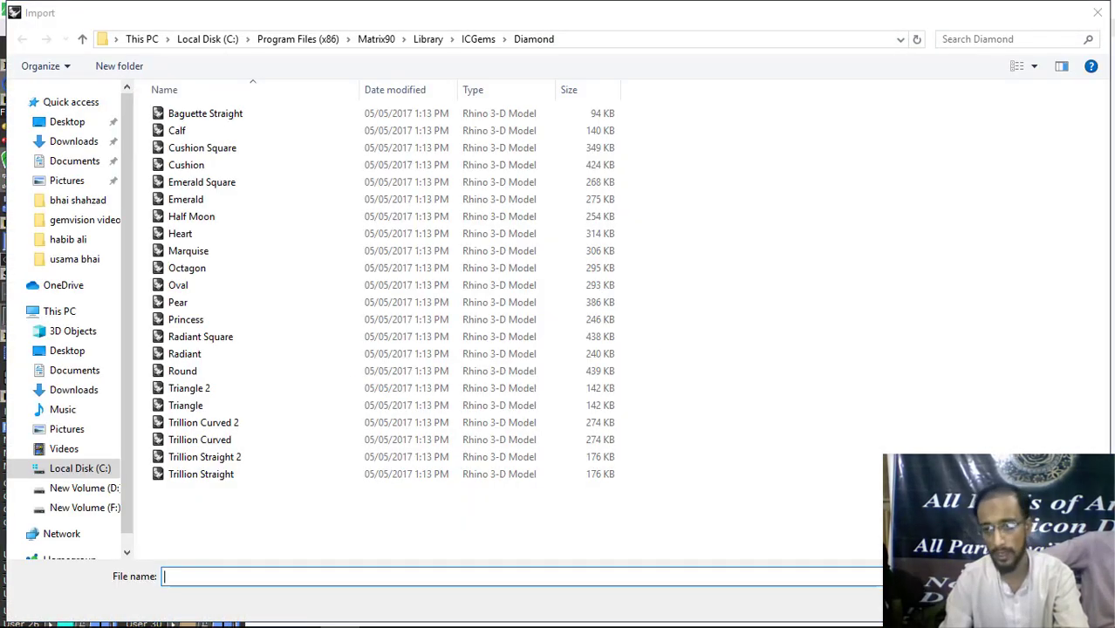
pyautogui.click(1028, 577)
pyautogui.click(1004, 523)
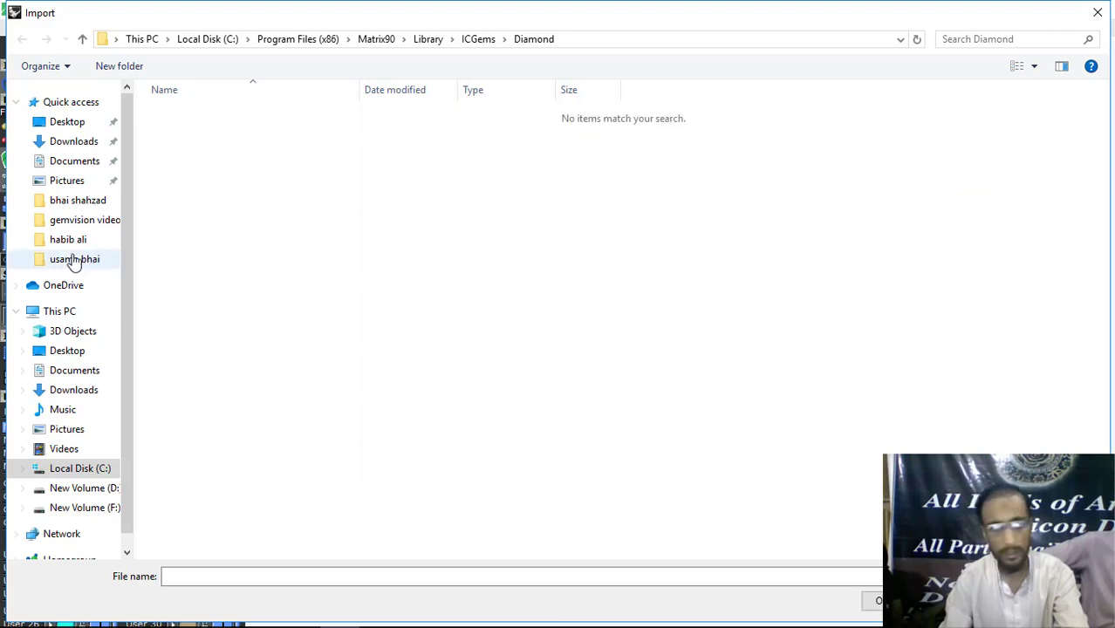
pyautogui.click(58, 125)
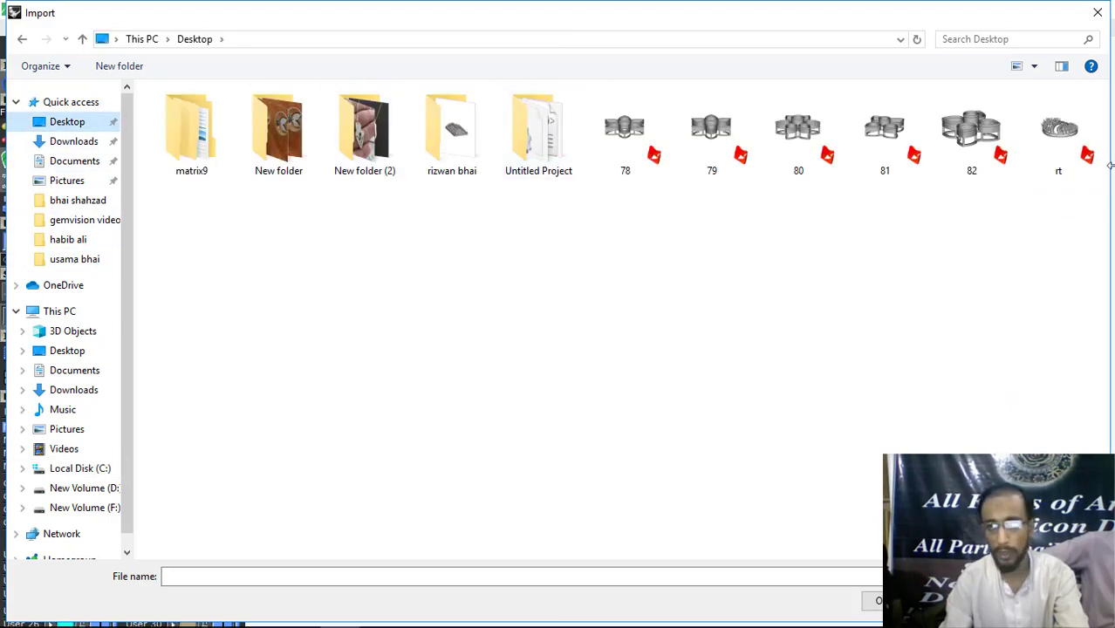
pyautogui.click(1060, 170)
pyautogui.click(899, 601)
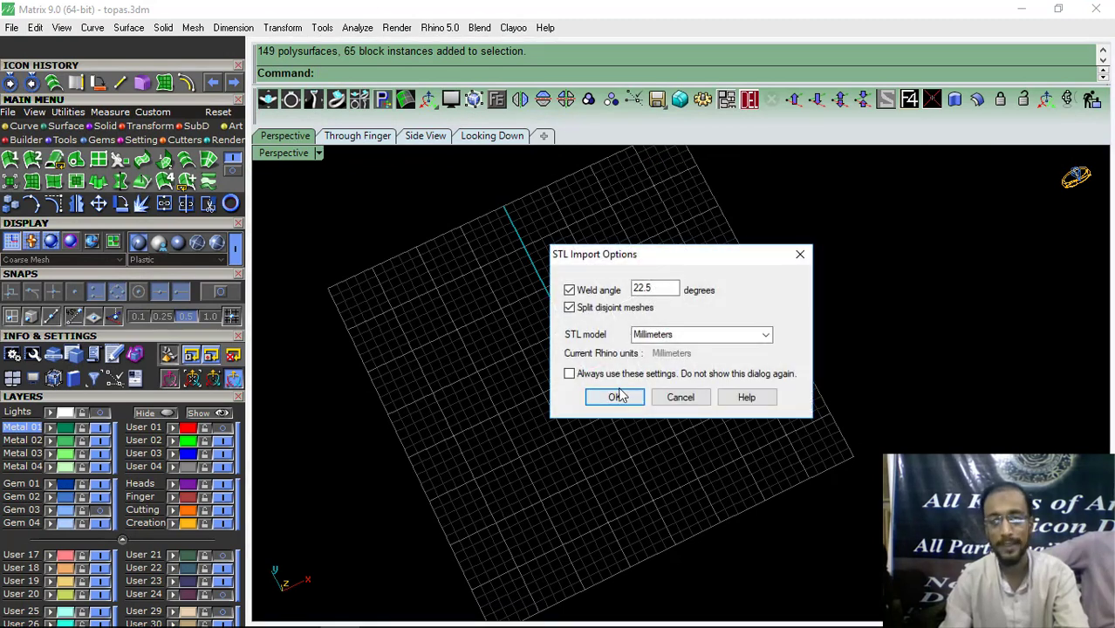
pyautogui.click(616, 396)
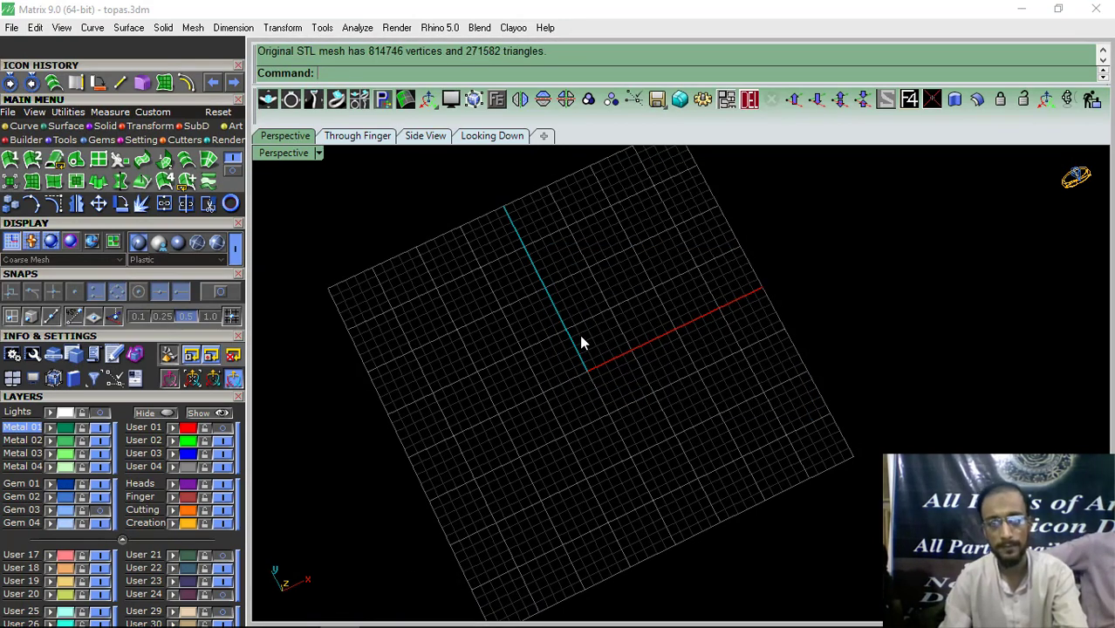
# Step: Inspect the imported teardrop model, then select all its meshes and group them
pyautogui.moveTo(769, 328); pyautogui.dragTo(563, 417, button='right')
pyautogui.scroll(2, 654, 427)
pyautogui.scroll(1, 655, 428)
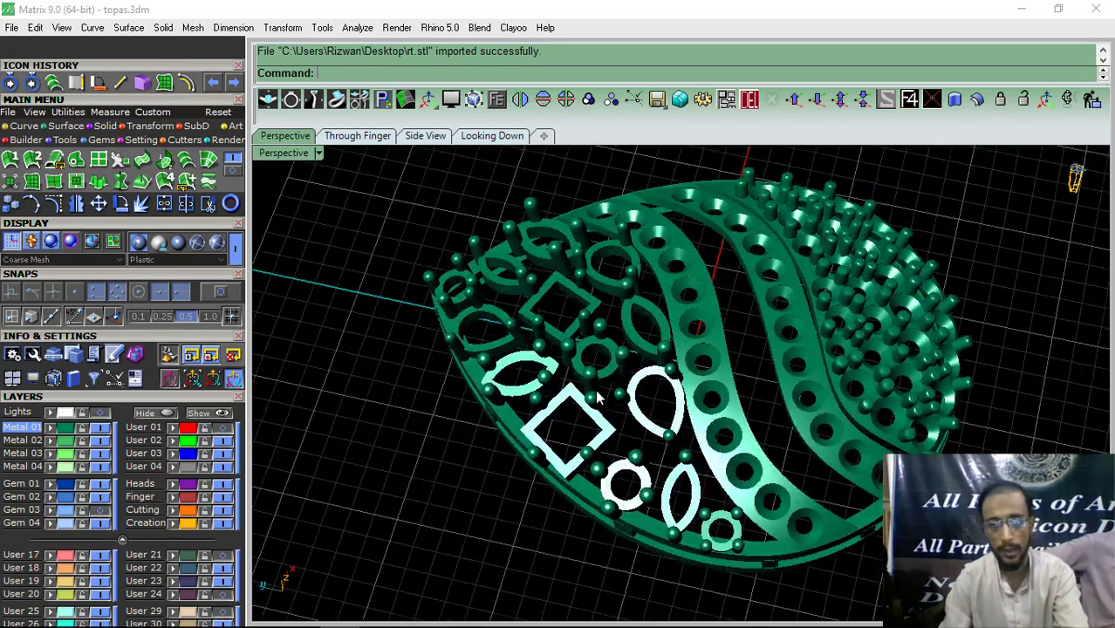
pyautogui.click(559, 406)
pyautogui.scroll(-7, 528, 414)
pyautogui.press('Escape')
pyautogui.moveTo(811, 211); pyautogui.dragTo(329, 582)
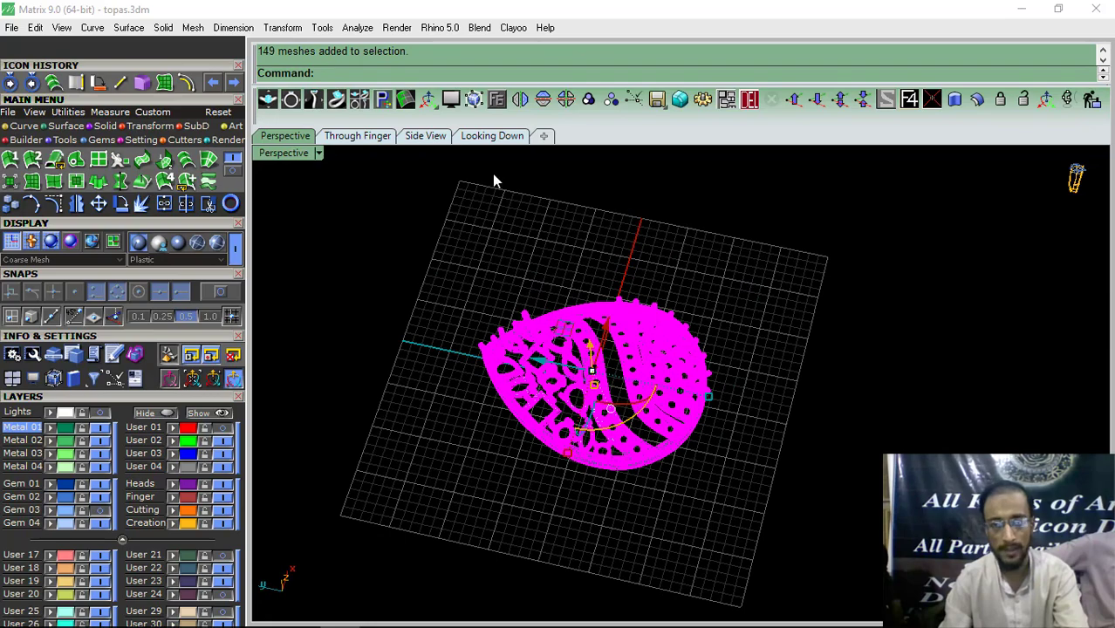
pyautogui.click(589, 98)
pyautogui.moveTo(522, 461); pyautogui.dragTo(445, 342, button='right')
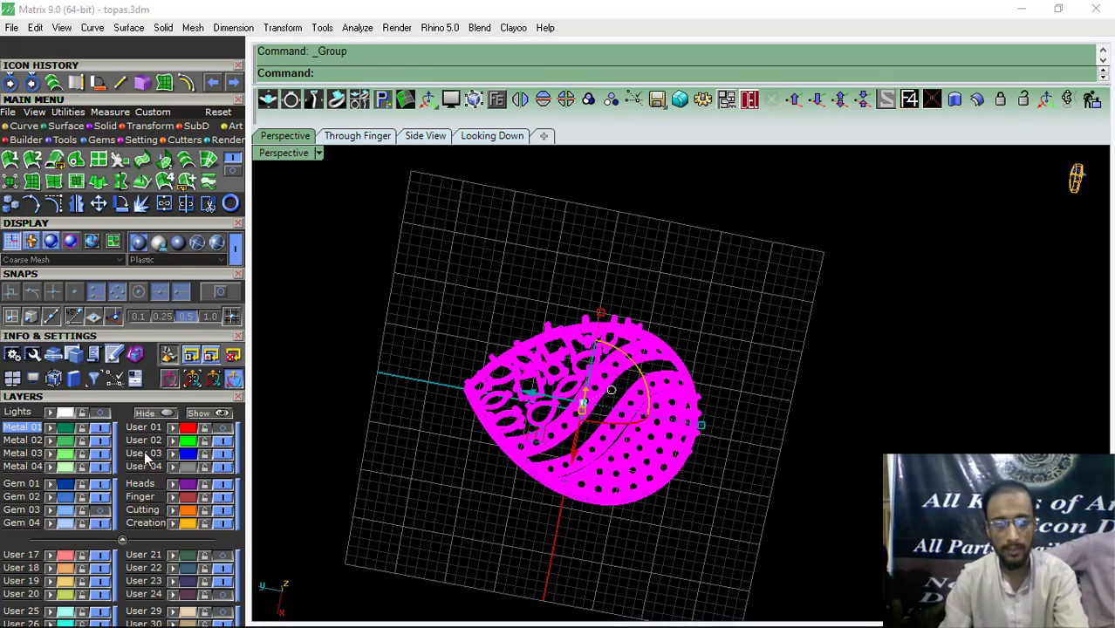
# Step: Make User 03 the current layer and start the two-point resin support tool with a radius of 0.25
pyautogui.click(144, 453)
pyautogui.moveTo(459, 384); pyautogui.dragTo(464, 366, button='right')
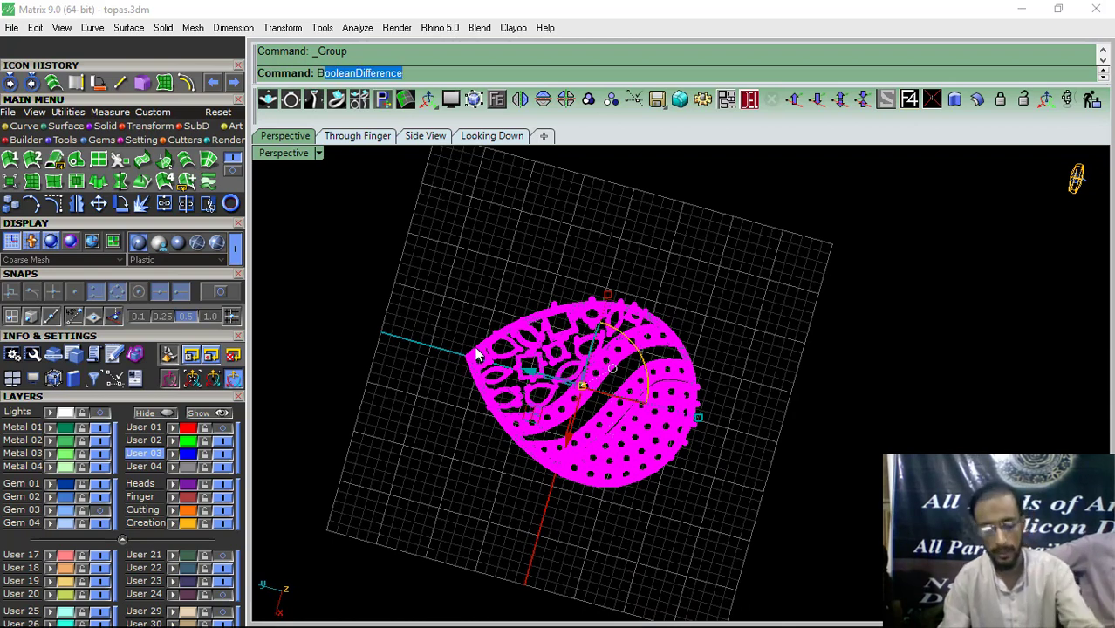
pyautogui.click(363, 113)
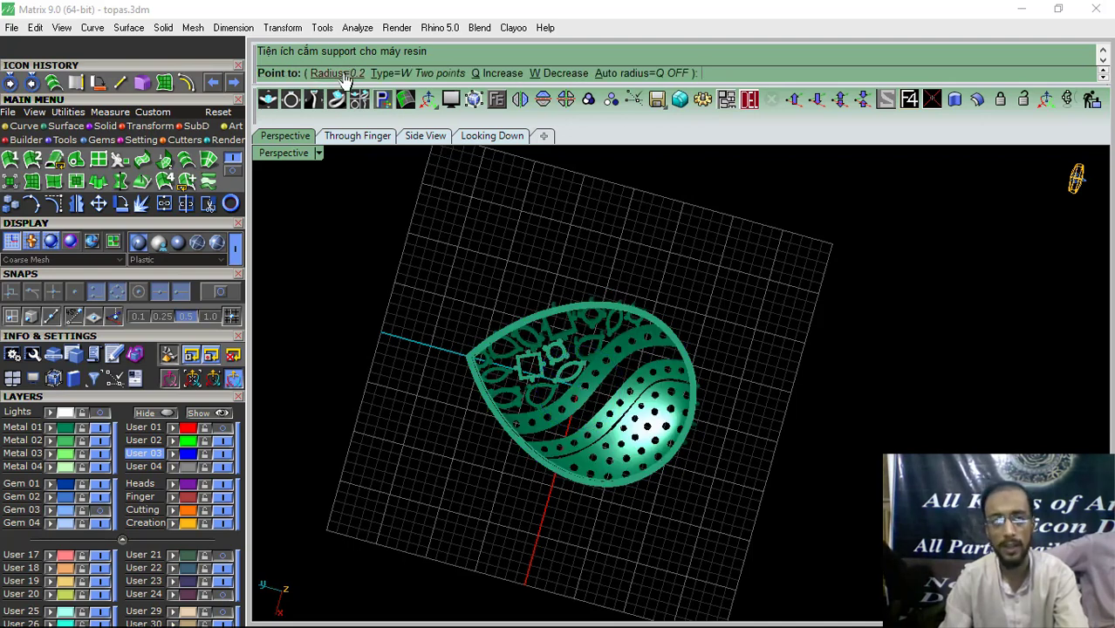
pyautogui.click(338, 73)
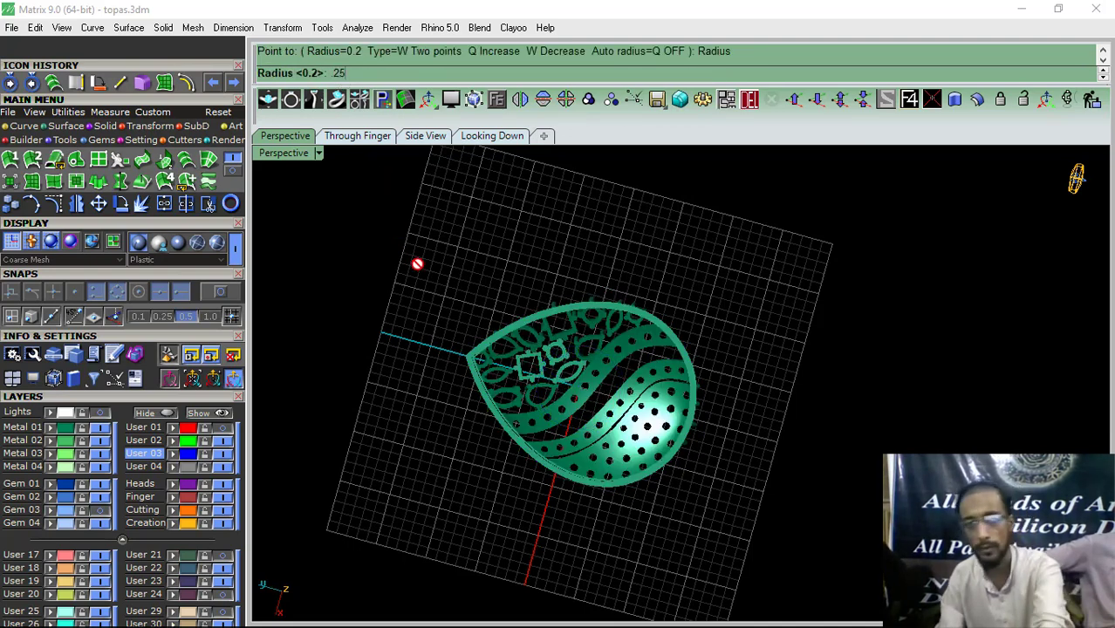
pyautogui.write('25')
pyautogui.press('Return')
# Step: Add two supports on the underside, linking the small round setting at the teardrop's tip to its two neighbouring settings
pyautogui.scroll(3, 460, 358)
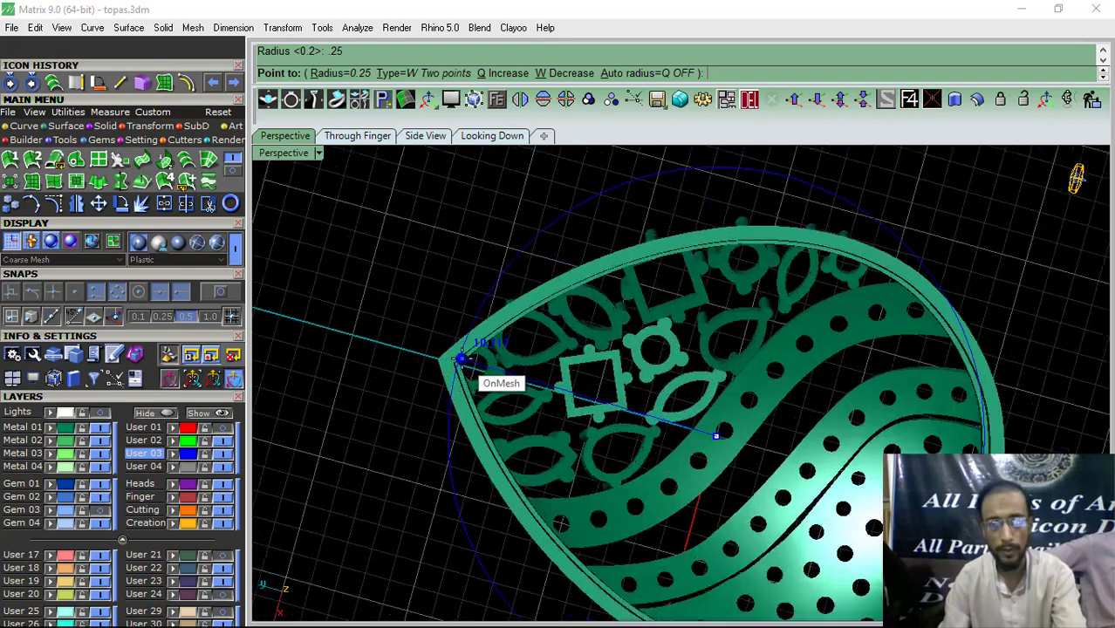
pyautogui.scroll(2, 461, 359)
pyautogui.moveTo(527, 428); pyautogui.dragTo(594, 419, button='right')
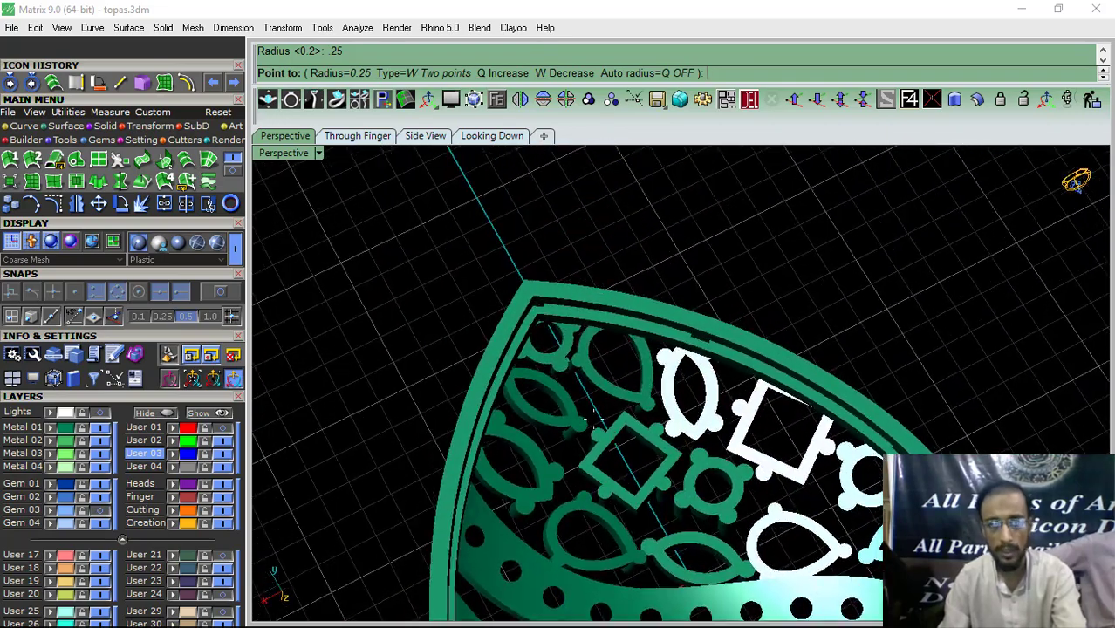
pyautogui.scroll(3, 541, 356)
pyautogui.moveTo(540, 356); pyautogui.dragTo(569, 387, button='right')
pyautogui.scroll(4, 509, 356)
pyautogui.click(521, 307)
pyautogui.click(465, 398)
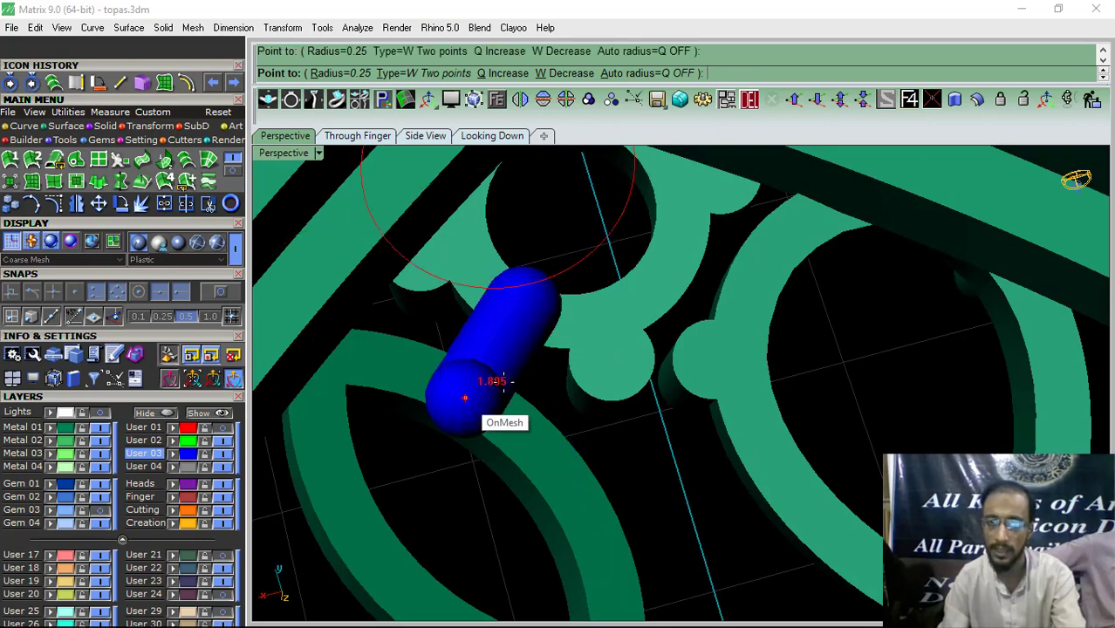
pyautogui.click(504, 382)
pyautogui.click(663, 251)
pyautogui.click(792, 280)
pyautogui.scroll(-5, 641, 240)
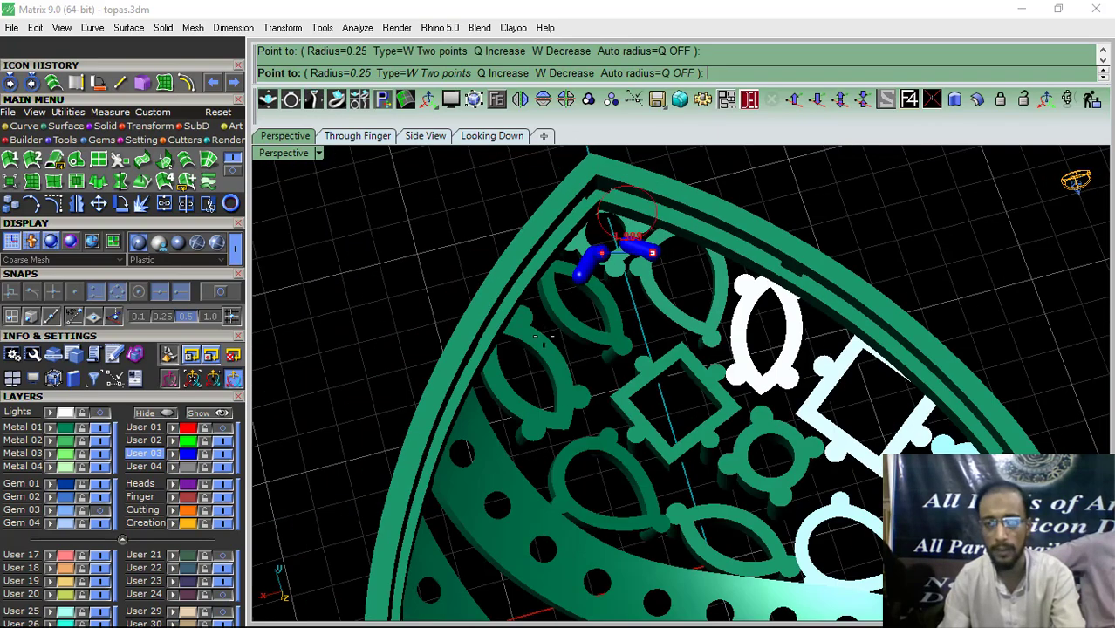
# Step: Add two supports to the marquise setting beside the tip's round setting, linking it to the outer pointed setting and the central square
pyautogui.scroll(6, 543, 336)
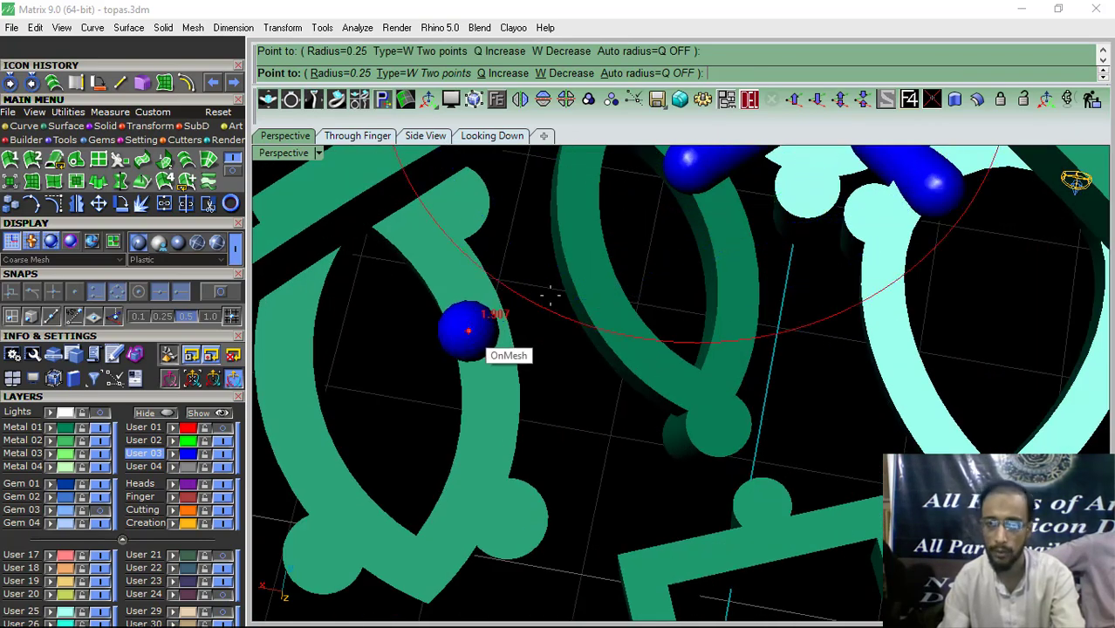
pyautogui.click(469, 330)
pyautogui.click(596, 277)
pyautogui.click(717, 413)
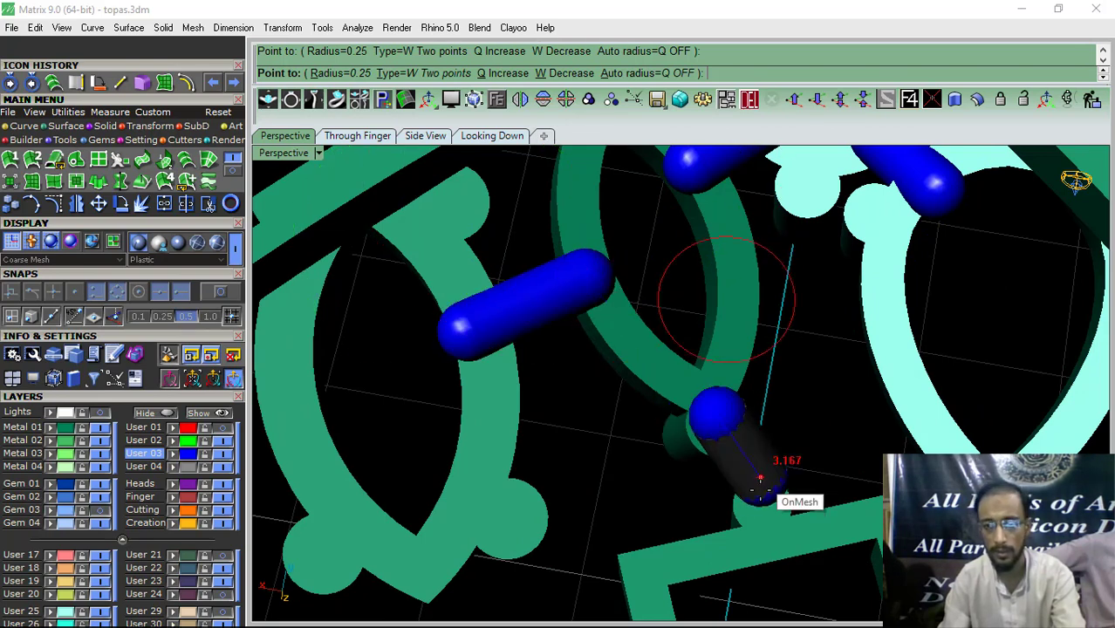
pyautogui.click(768, 502)
# Step: Add two supports from the pear setting's pointed end, linking it to the central square and the neighbouring marquise setting
pyautogui.scroll(-3, 598, 289)
pyautogui.click(598, 289)
pyautogui.scroll(5, 785, 431)
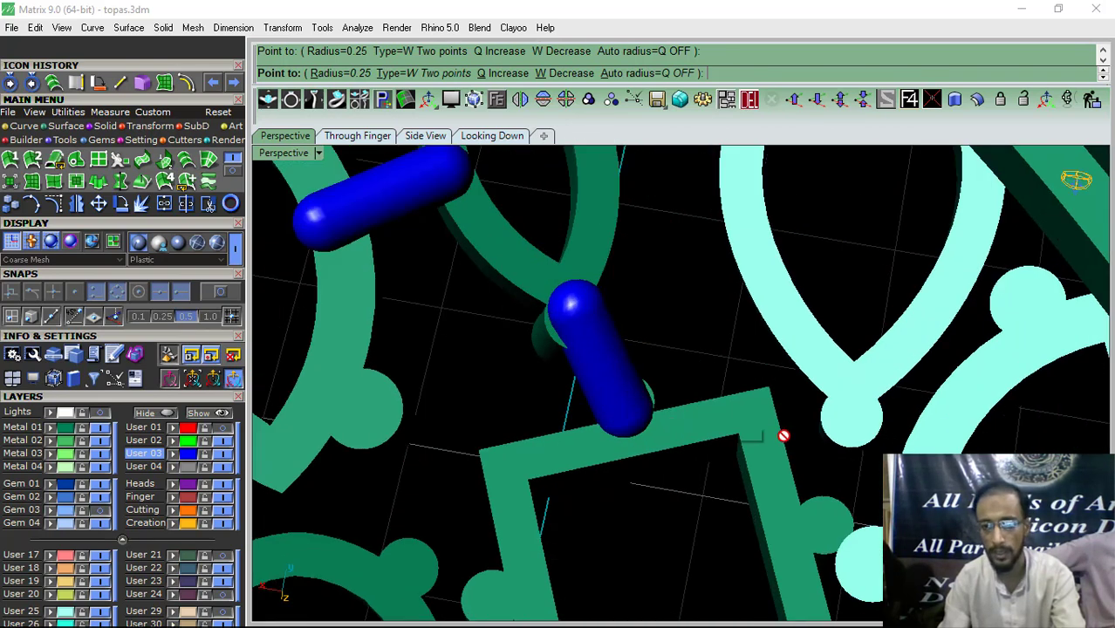
pyautogui.scroll(-4, 797, 301)
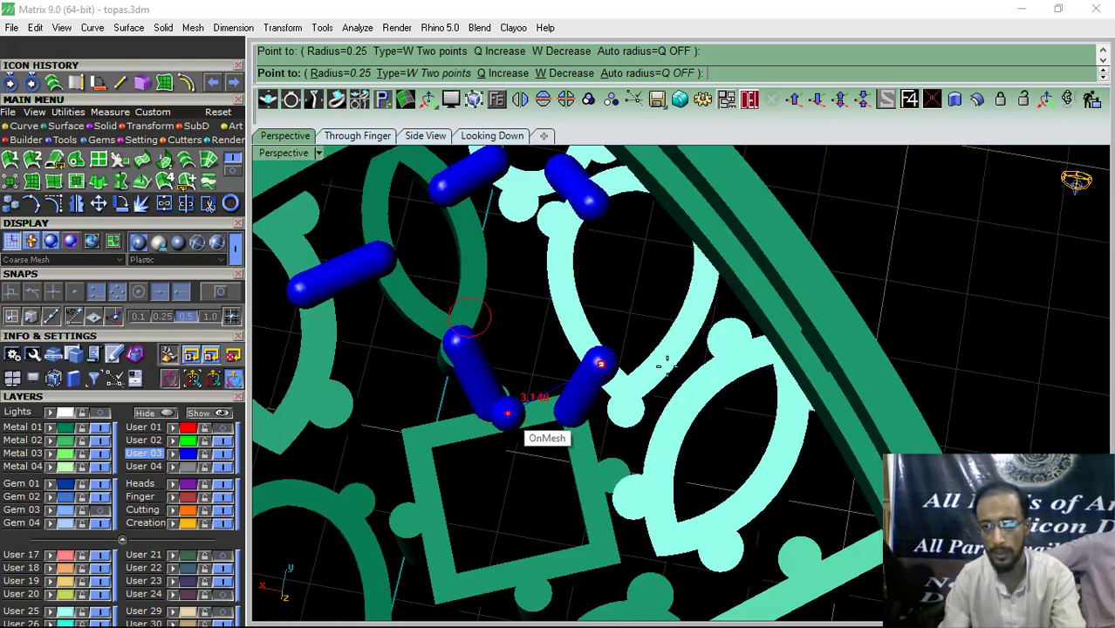
pyautogui.scroll(5, 691, 366)
pyautogui.click(627, 339)
pyautogui.scroll(-4, 628, 339)
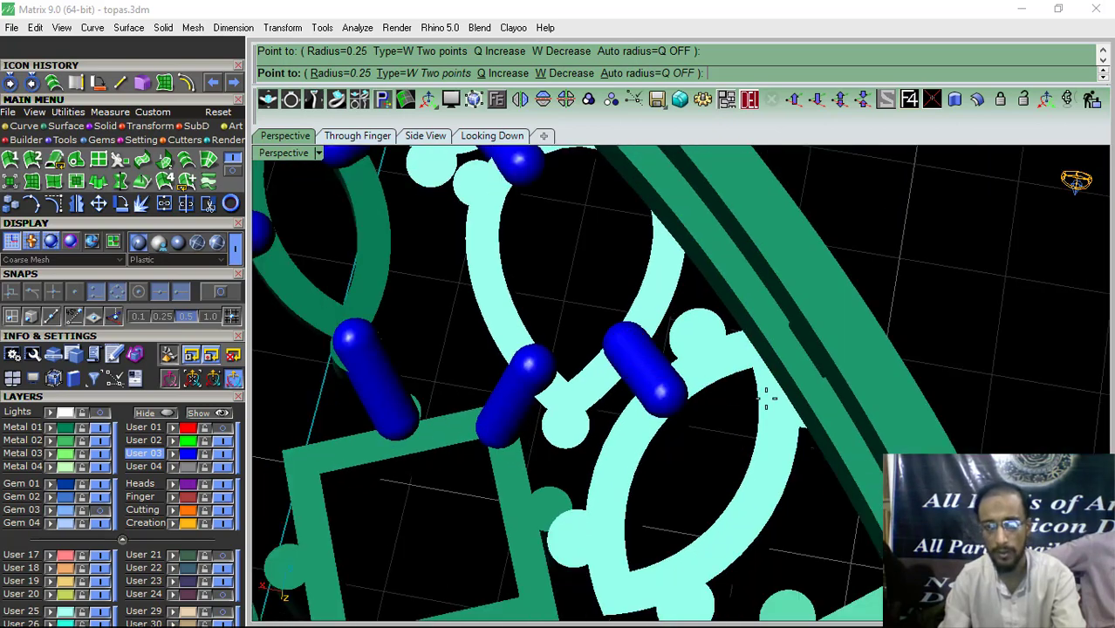
# Step: Add two supports joining the outer marquise setting and the adjacent pear setting to the teardrop's rim
pyautogui.moveTo(601, 391); pyautogui.dragTo(796, 307, button='right')
pyautogui.scroll(5, 796, 308)
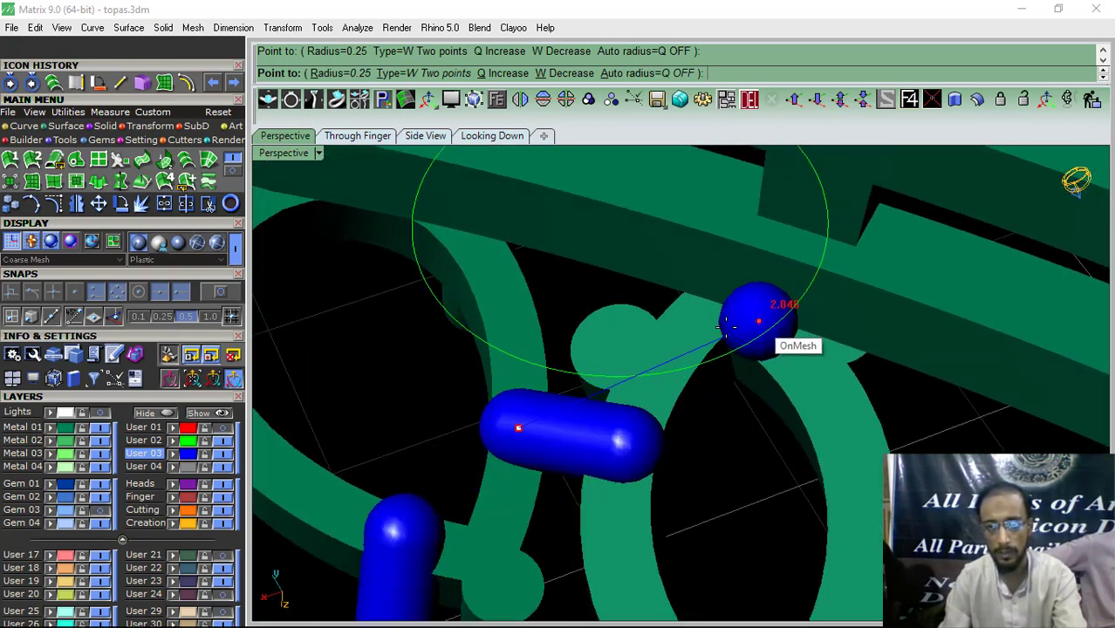
pyautogui.click(723, 328)
pyautogui.click(730, 247)
pyautogui.scroll(-5, 779, 326)
pyautogui.scroll(4, 475, 249)
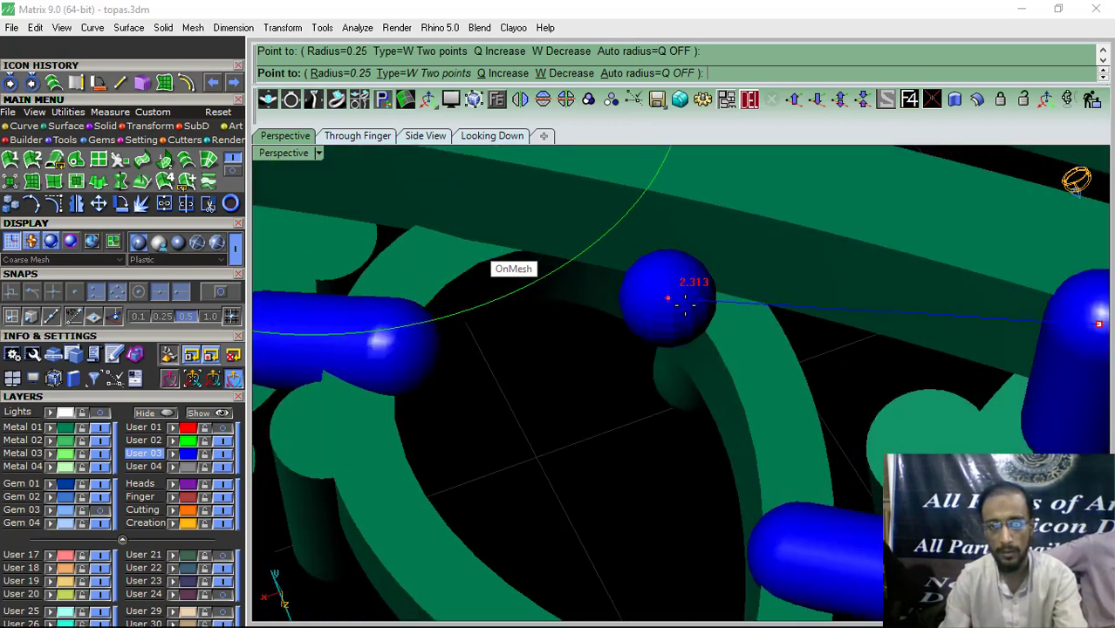
pyautogui.click(740, 234)
pyautogui.scroll(-4, 740, 234)
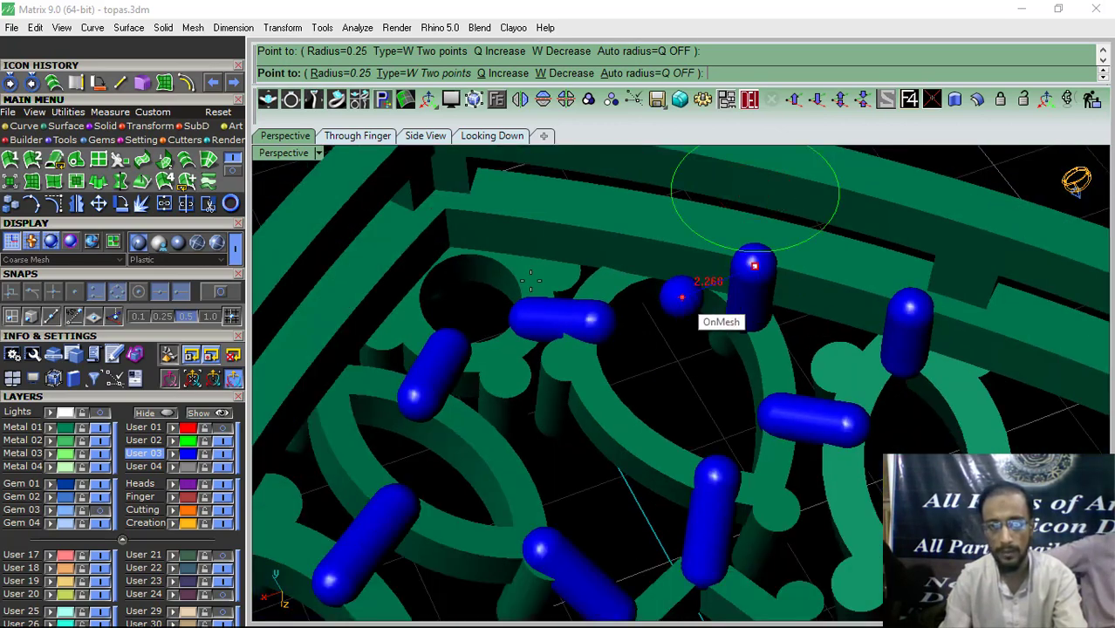
# Step: Add supports joining the small round setting at the tip and the marquise beside it to the rim
pyautogui.scroll(4, 449, 237)
pyautogui.click(462, 248)
pyautogui.click(459, 199)
pyautogui.scroll(-4, 618, 321)
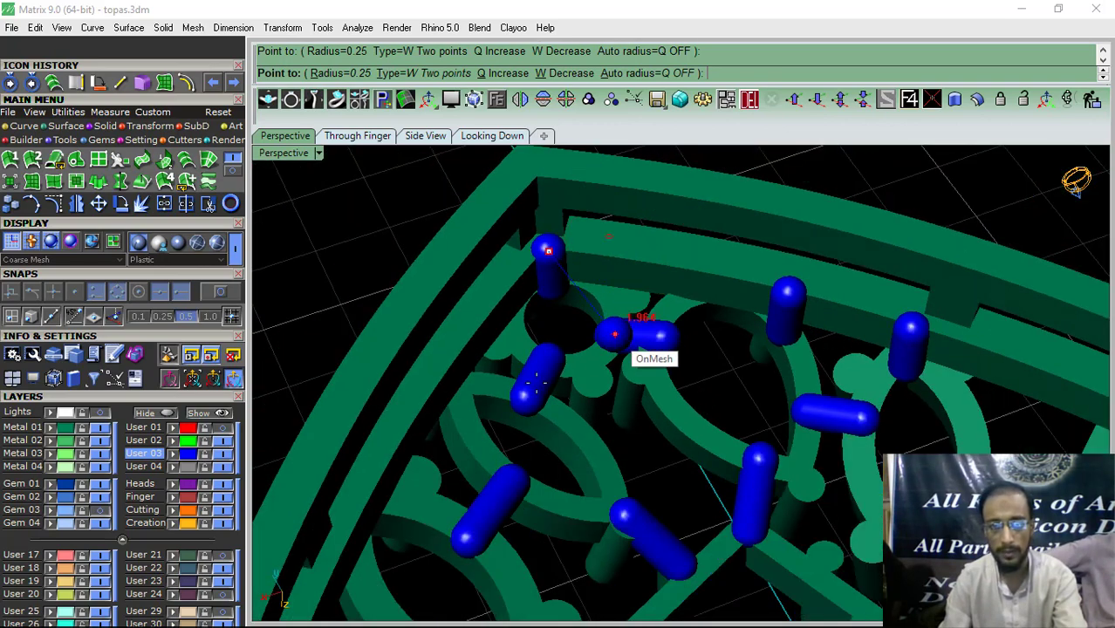
pyautogui.moveTo(532, 384); pyautogui.dragTo(638, 405, button='right')
pyautogui.scroll(5, 407, 270)
pyautogui.click(395, 271)
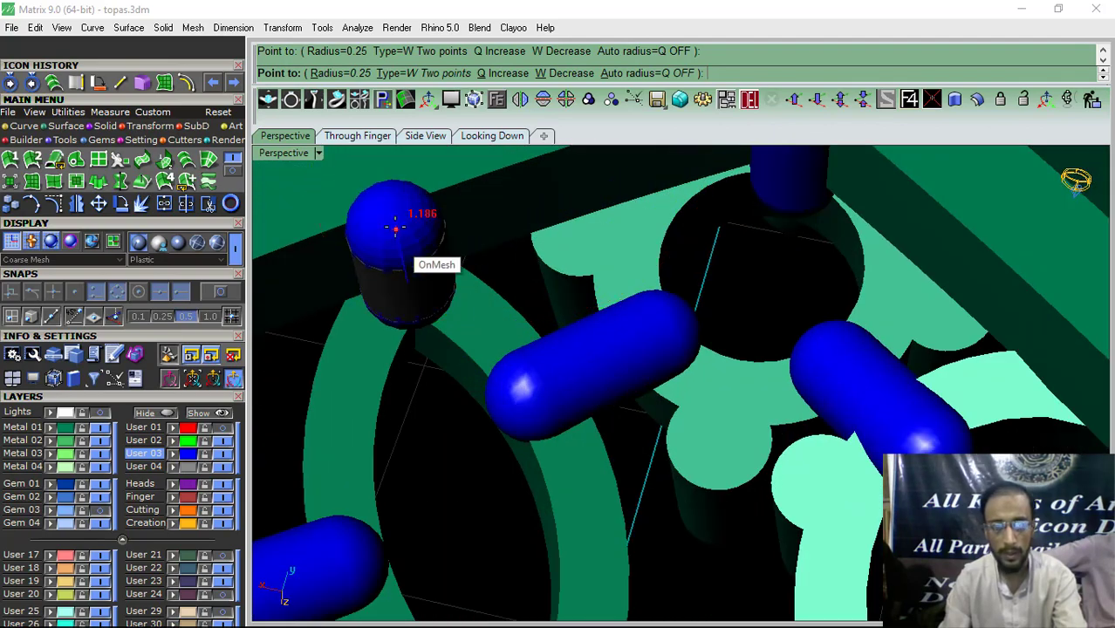
pyautogui.click(391, 220)
pyautogui.scroll(-6, 673, 261)
# Step: Add supports linking the outer pointed setting to the pear setting below it, and both of these settings to the perforated band
pyautogui.scroll(3, 480, 319)
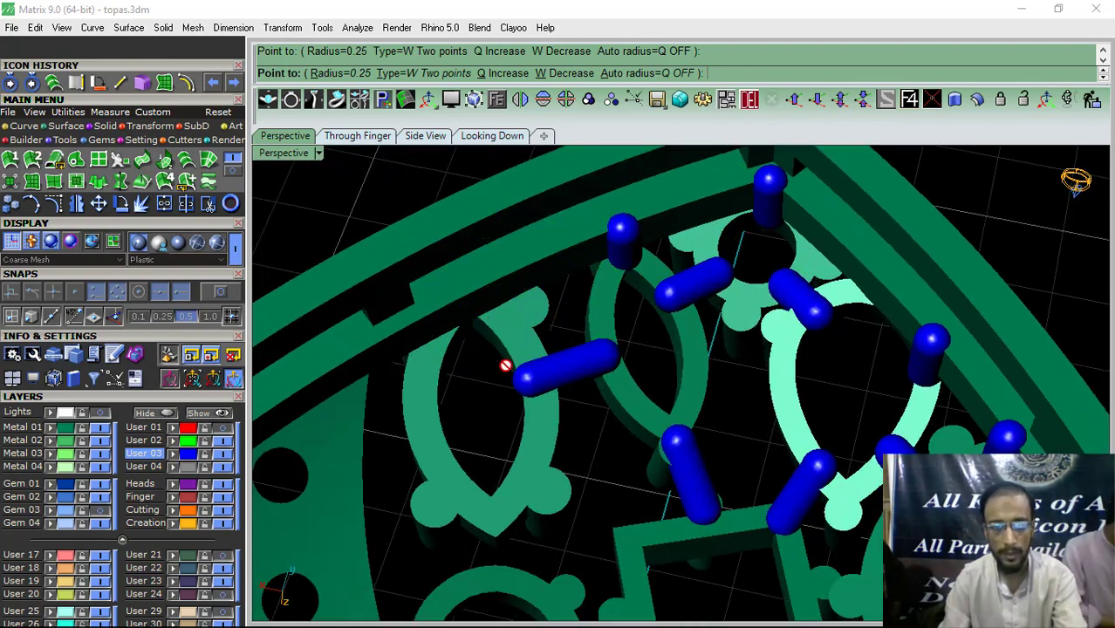
pyautogui.scroll(-4, 505, 363)
pyautogui.scroll(6, 490, 380)
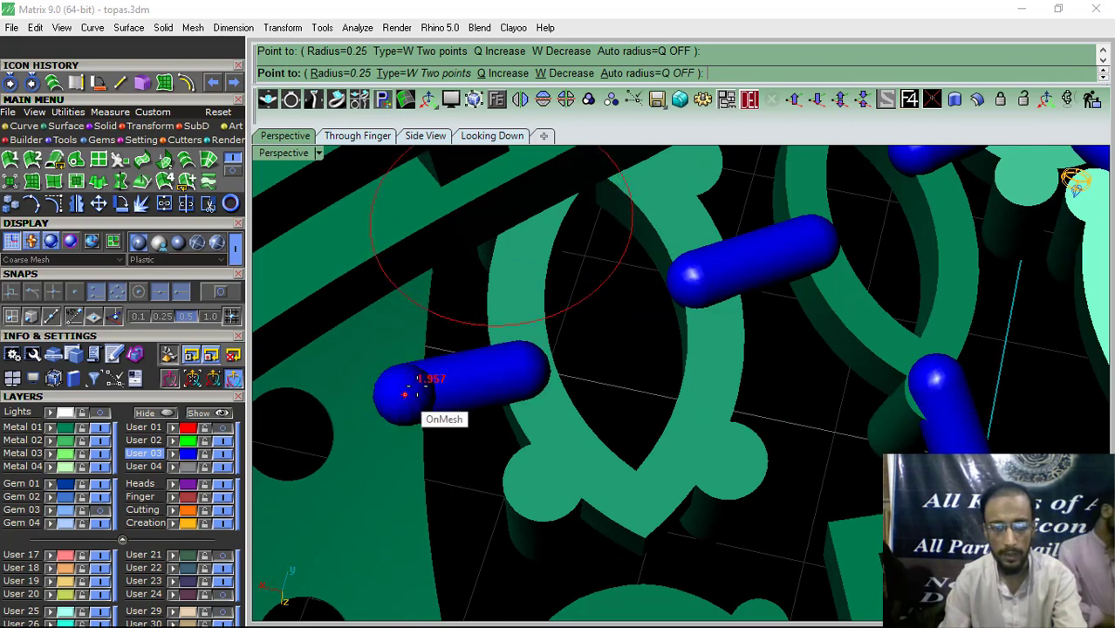
pyautogui.scroll(-5, 405, 394)
pyautogui.scroll(5, 560, 435)
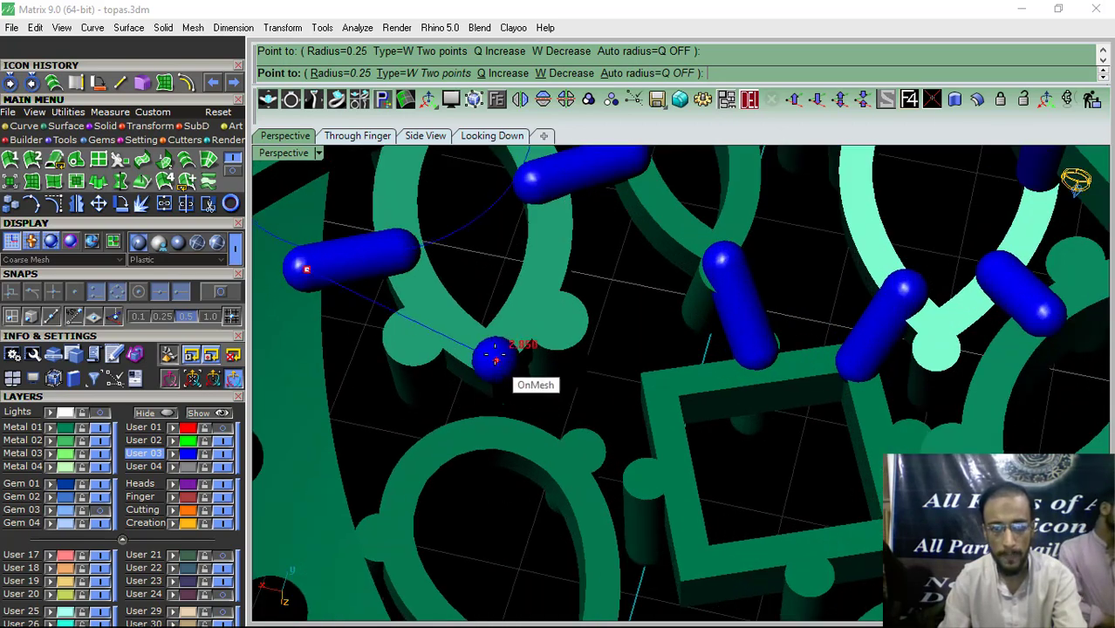
pyautogui.click(496, 439)
pyautogui.click(399, 528)
pyautogui.click(336, 560)
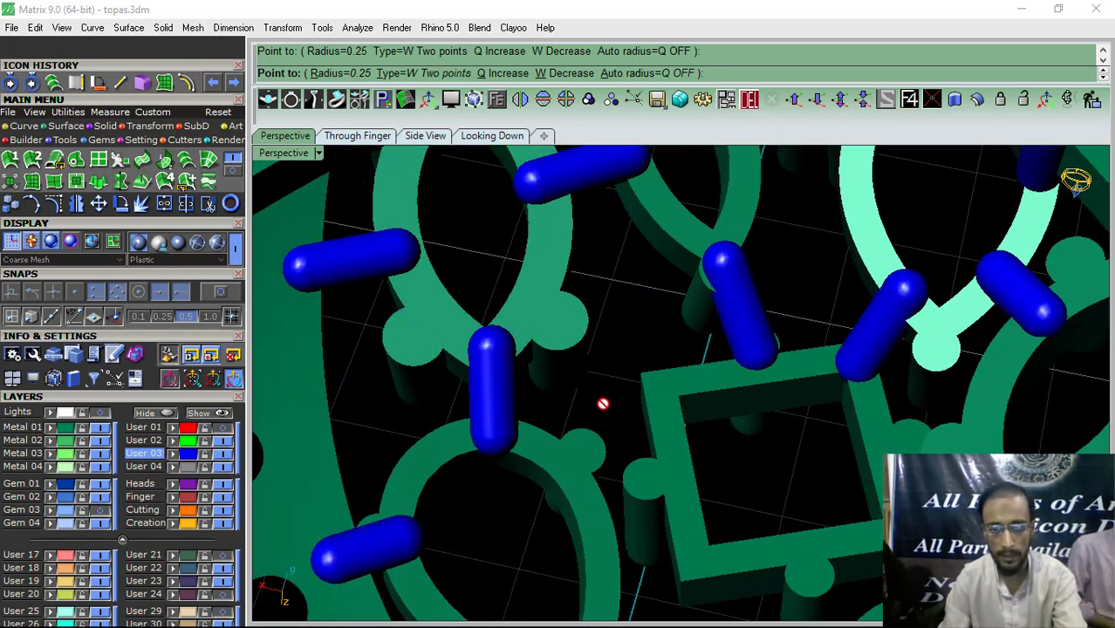
# Step: Add supports linking the pear setting beside the perforated band to the central square and to the next marquise setting
pyautogui.scroll(8, 602, 403)
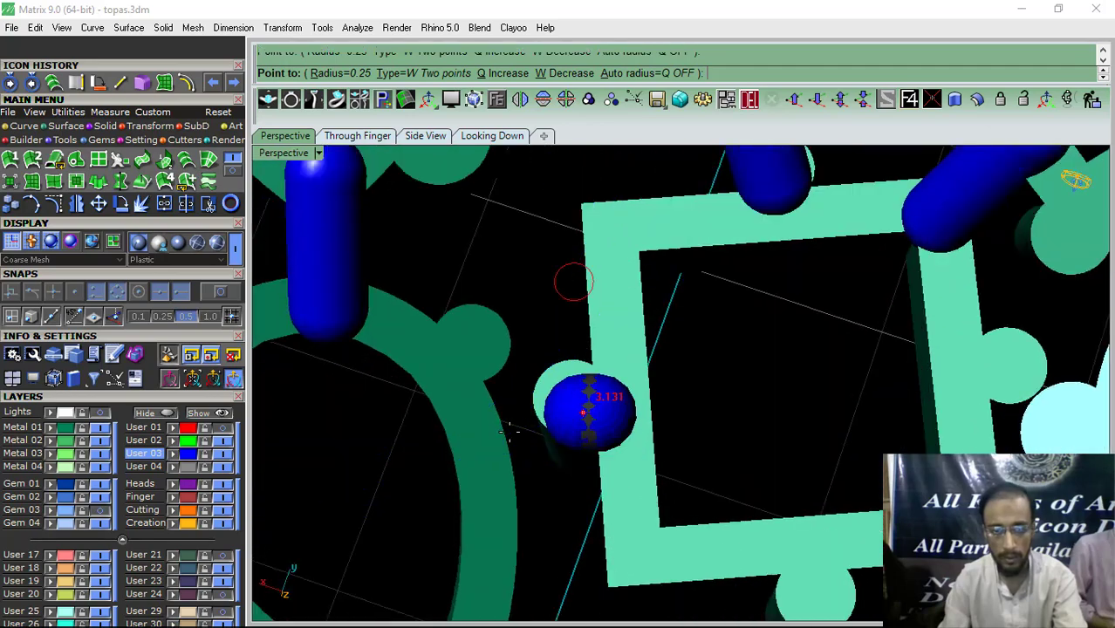
pyautogui.click(474, 450)
pyautogui.scroll(-5, 473, 450)
pyautogui.scroll(4, 538, 404)
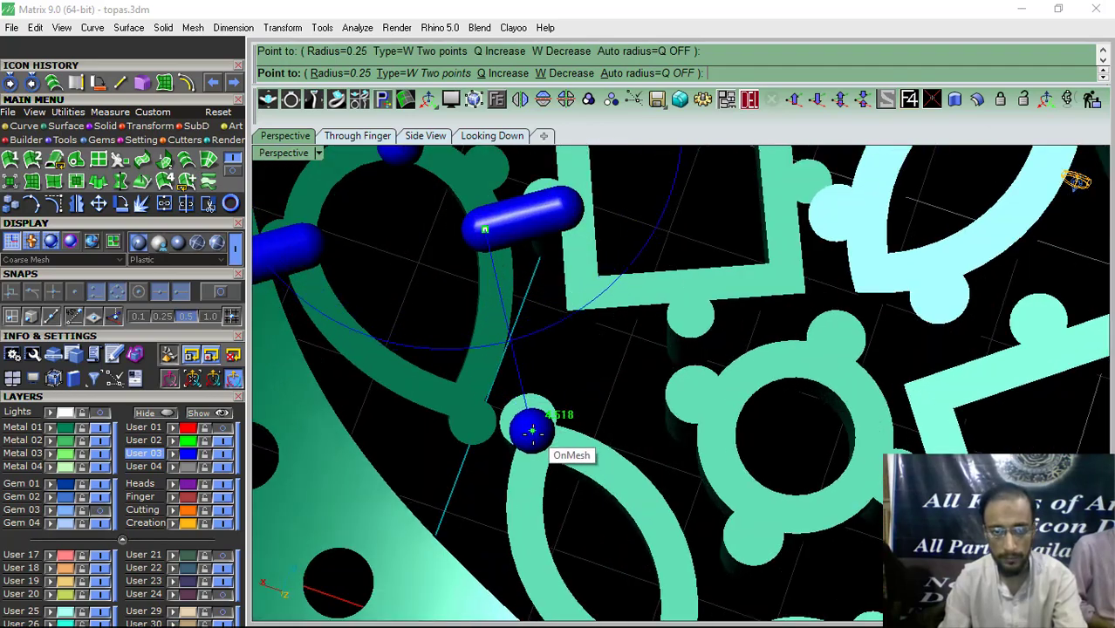
pyautogui.scroll(-5, 477, 384)
# Step: Add supports linking the marquise setting along the perforated band to the band and to the next large pear setting
pyautogui.scroll(5, 511, 463)
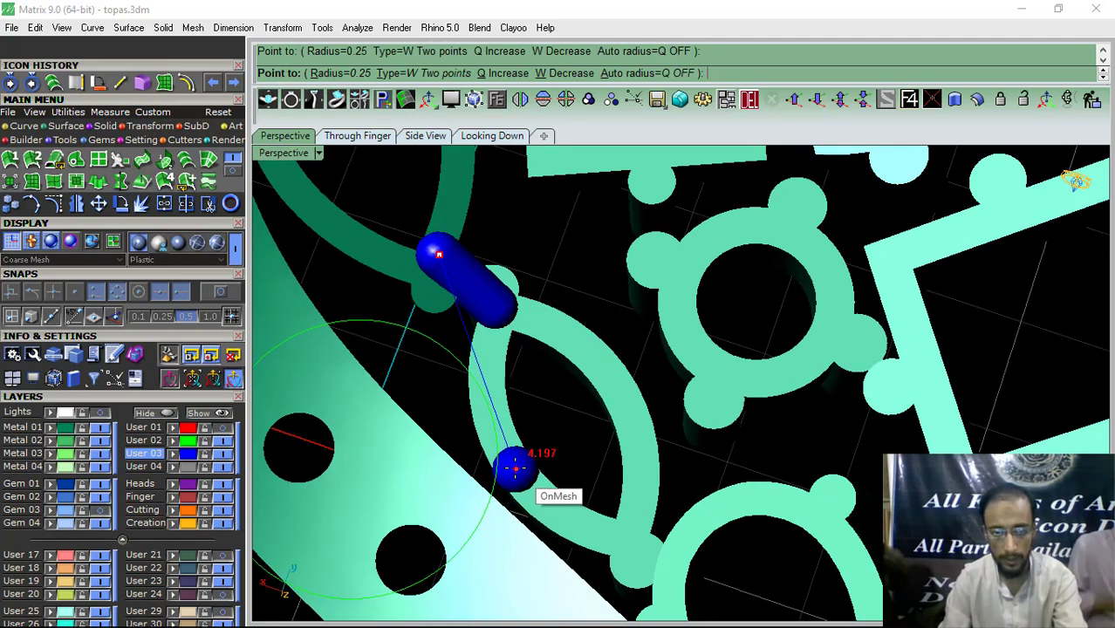
pyautogui.scroll(-5, 480, 367)
pyautogui.scroll(5, 550, 480)
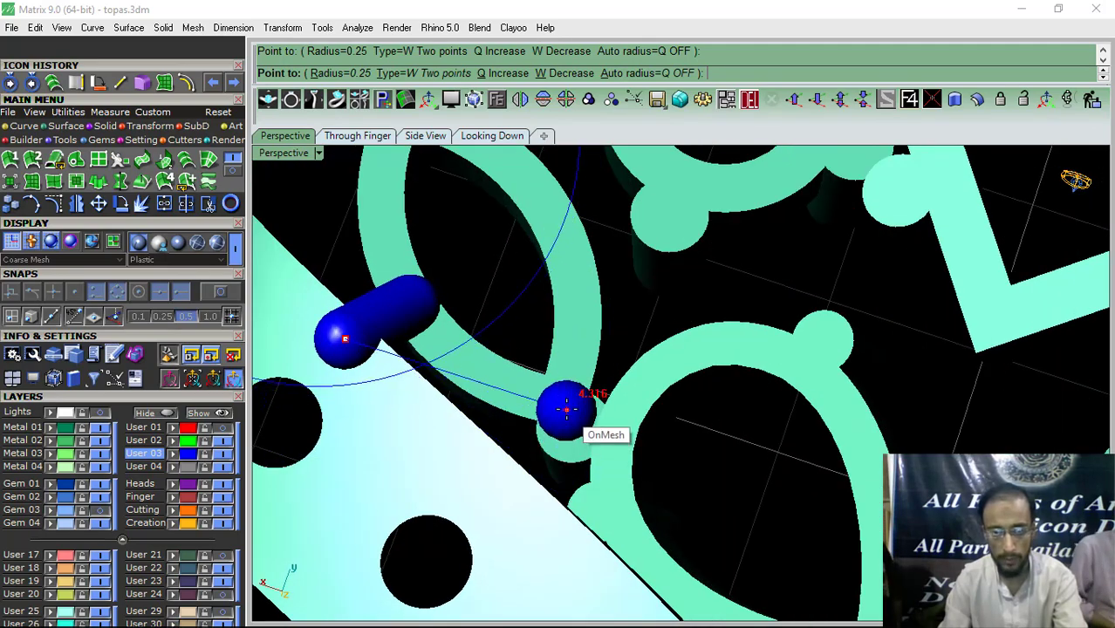
pyautogui.scroll(-5, 559, 436)
pyautogui.scroll(6, 590, 488)
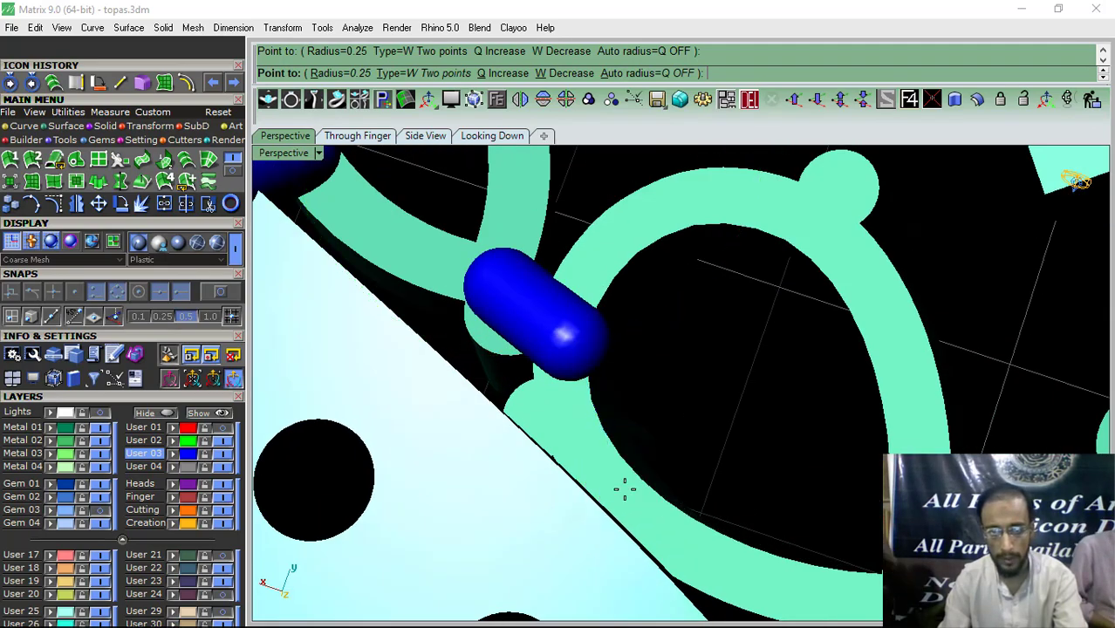
# Step: Support the large pear setting on the perforated band, and link the central round setting to the adjacent marquise and both square settings
pyautogui.scroll(-3, 611, 497)
pyautogui.scroll(2, 610, 354)
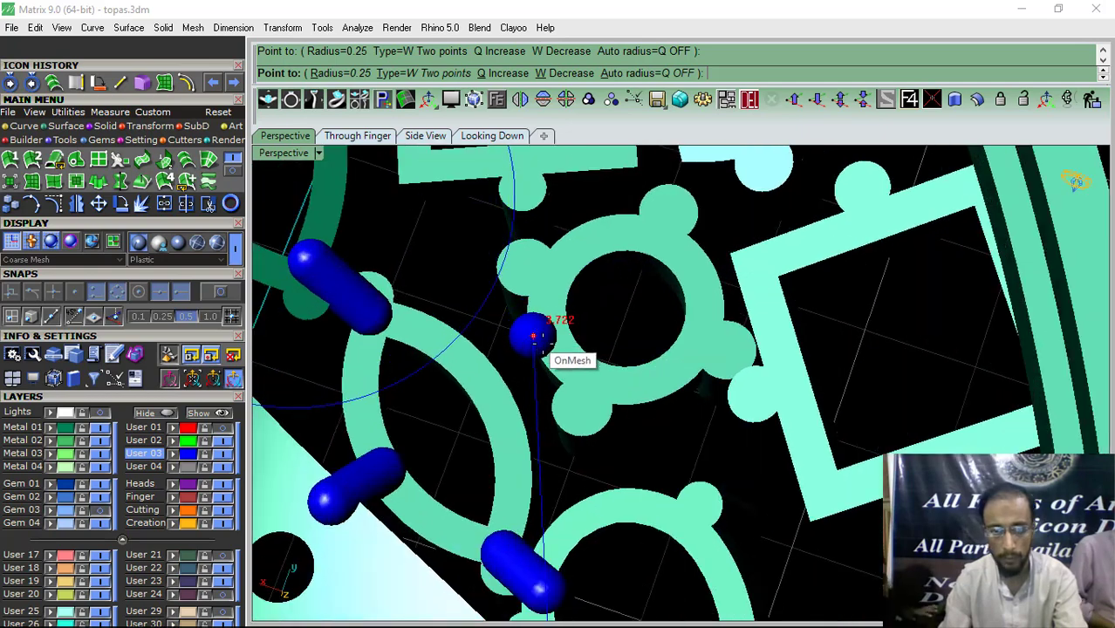
pyautogui.click(761, 296)
pyautogui.keyDown('shift'); pyautogui.moveTo(590, 242); pyautogui.dragTo(601, 405, button='right'); pyautogui.keyUp('shift')
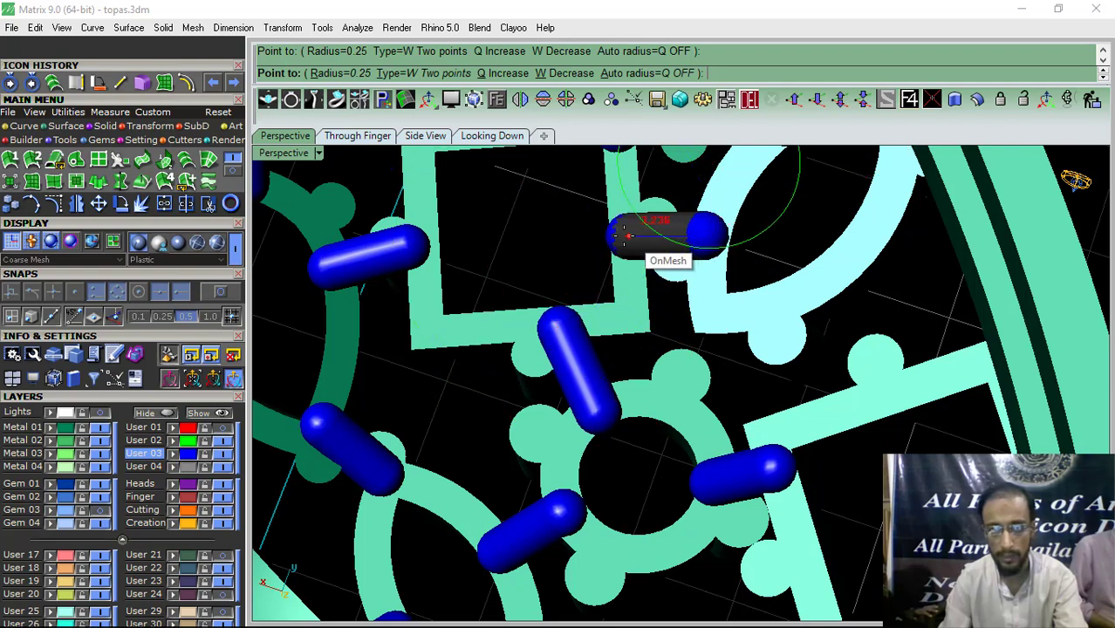
# Step: Add two supports linking the outer marquise setting to the central square and to the outer square setting
pyautogui.click(627, 236)
pyautogui.click(868, 384)
pyautogui.click(825, 279)
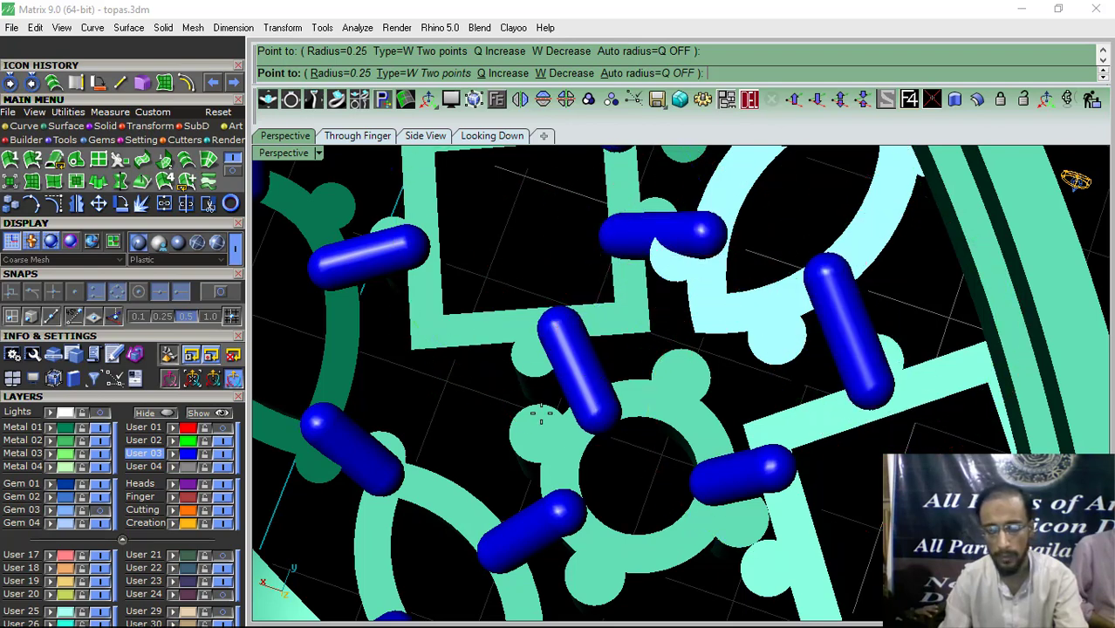
# Step: Add a support joining the outer square setting to the teardrop's rim
pyautogui.scroll(-5, 541, 414)
pyautogui.moveTo(747, 393); pyautogui.dragTo(672, 298, button='right')
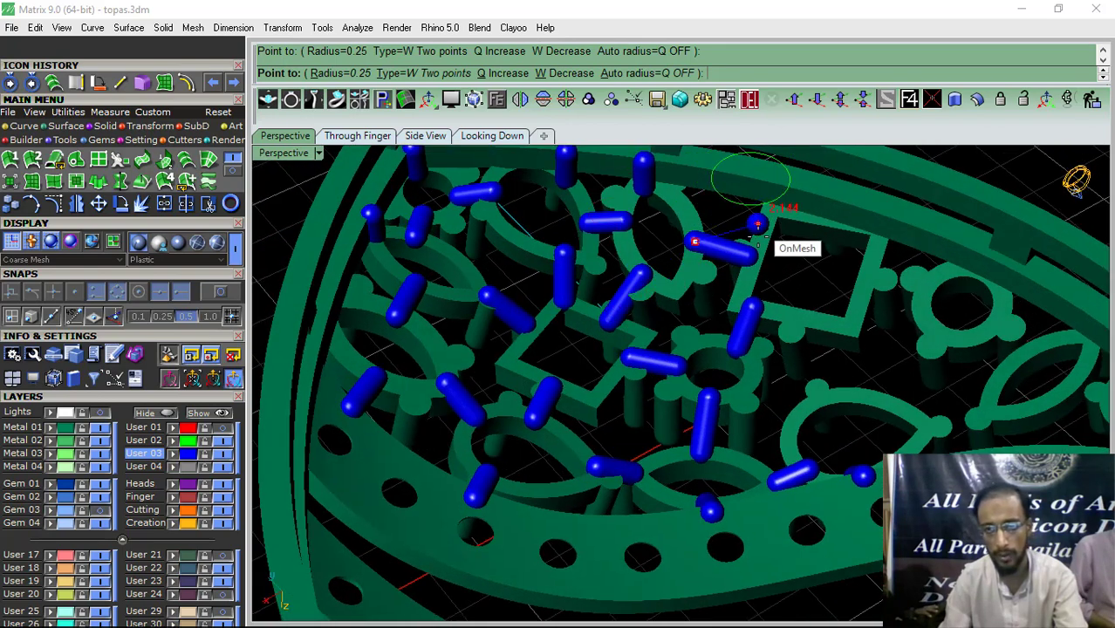
pyautogui.keyDown('shift'); pyautogui.moveTo(757, 225); pyautogui.dragTo(704, 353, button='right'); pyautogui.keyUp('shift')
pyautogui.scroll(4, 751, 371)
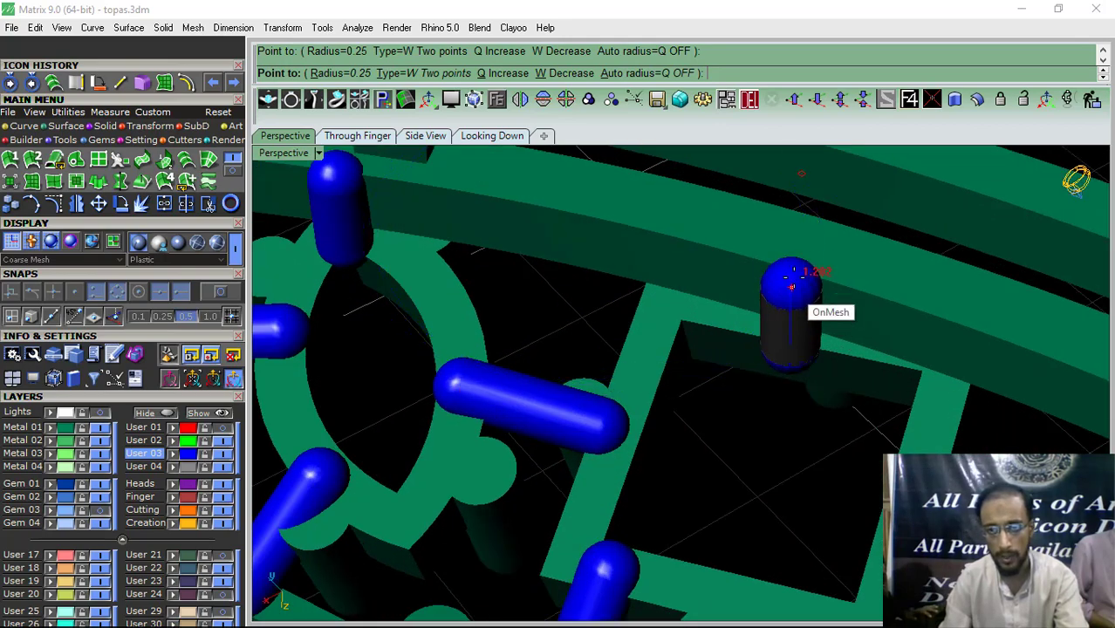
pyautogui.scroll(-5, 777, 335)
# Step: Inspect the supports around the tip and central settings from several angles for any missing links
pyautogui.moveTo(408, 366); pyautogui.dragTo(511, 419, button='right')
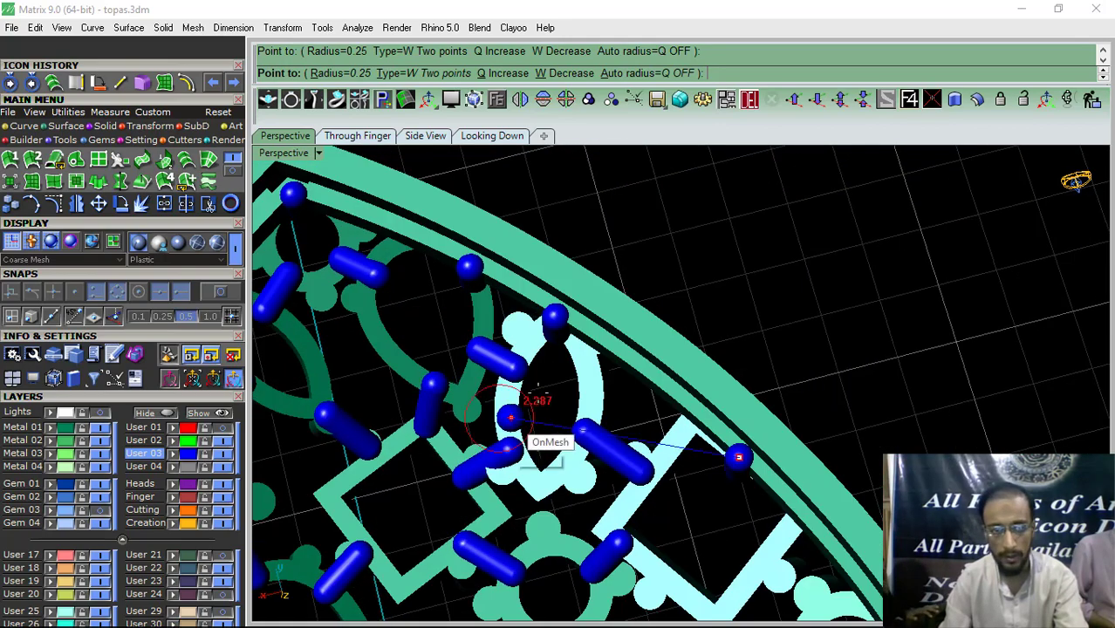
pyautogui.scroll(-3, 524, 404)
pyautogui.scroll(4, 358, 441)
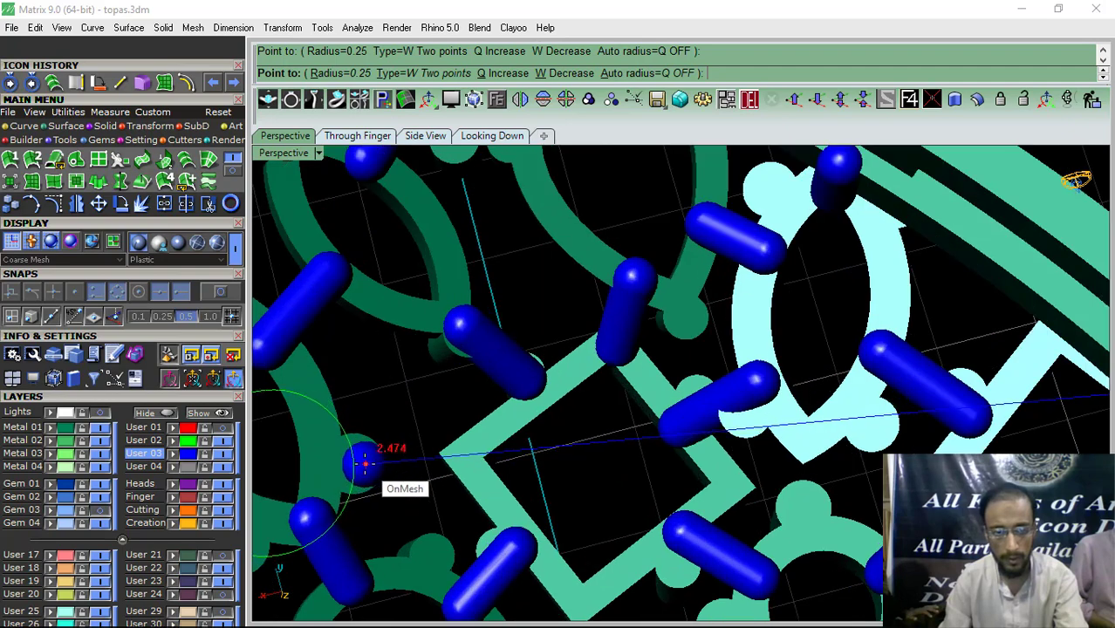
pyautogui.scroll(-3, 580, 363)
pyautogui.scroll(3, 580, 428)
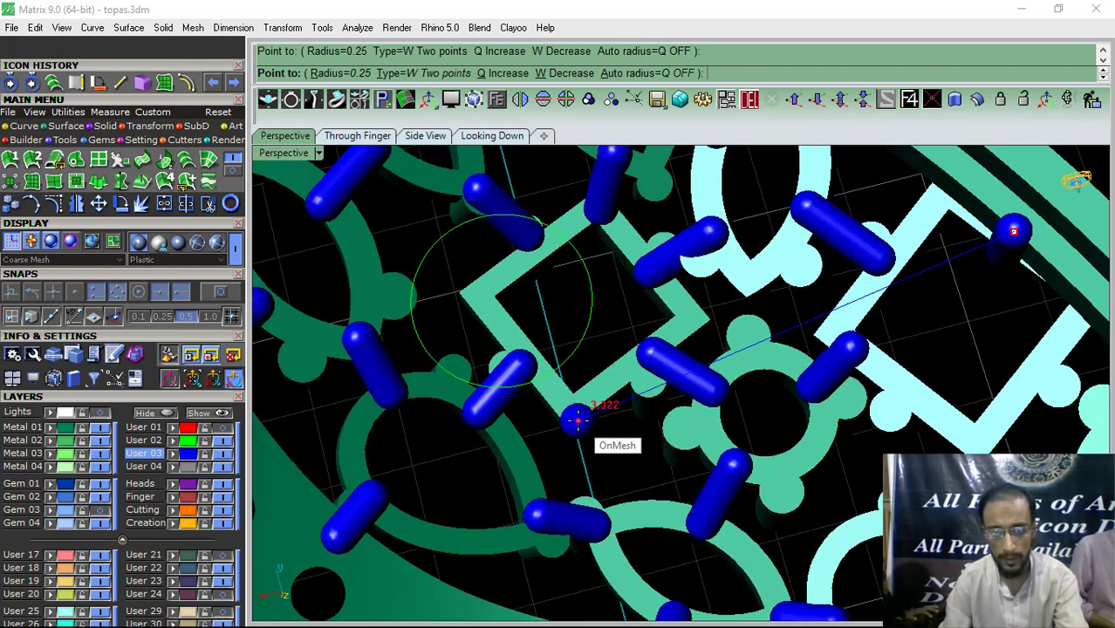
pyautogui.scroll(-3, 590, 397)
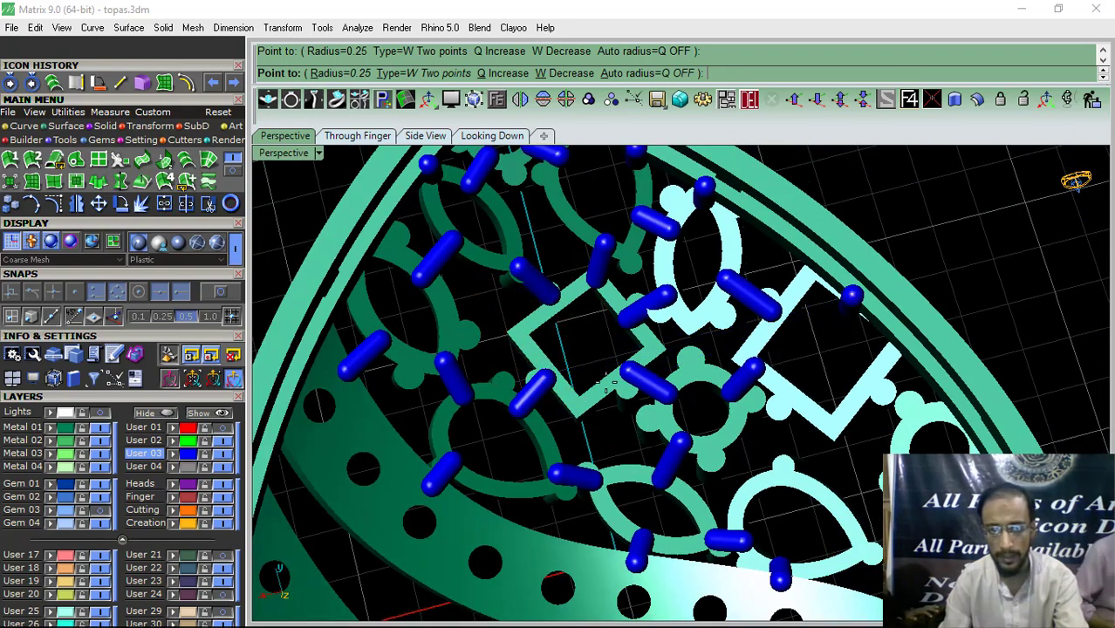
pyautogui.scroll(3, 496, 325)
pyautogui.scroll(-2, 586, 415)
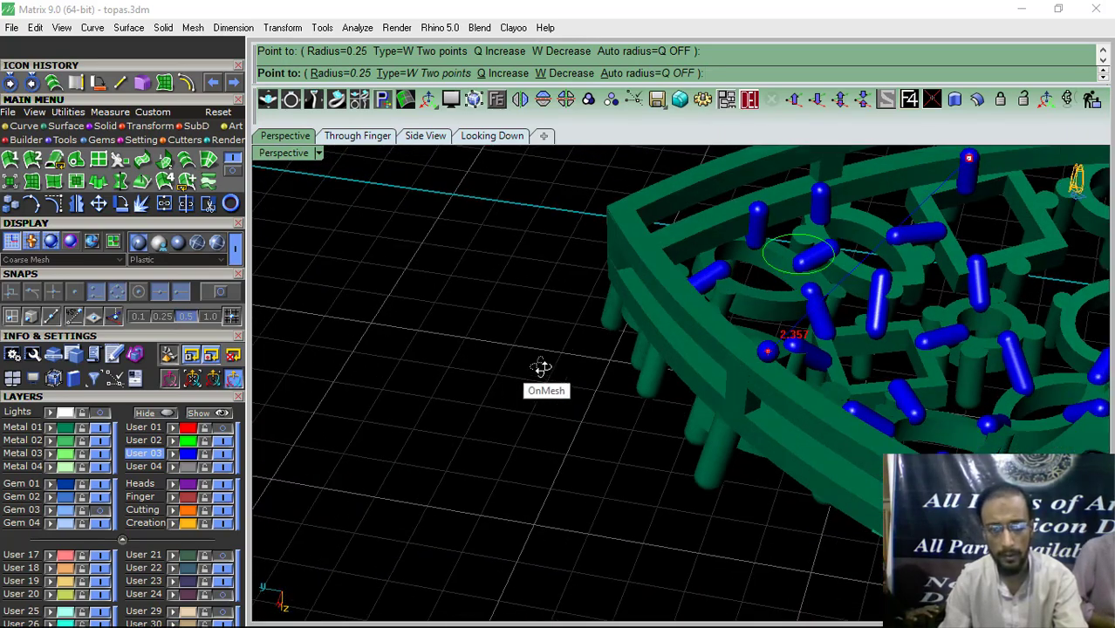
pyautogui.moveTo(541, 368); pyautogui.dragTo(717, 351, button='right')
pyautogui.scroll(4, 484, 280)
pyautogui.scroll(-4, 497, 280)
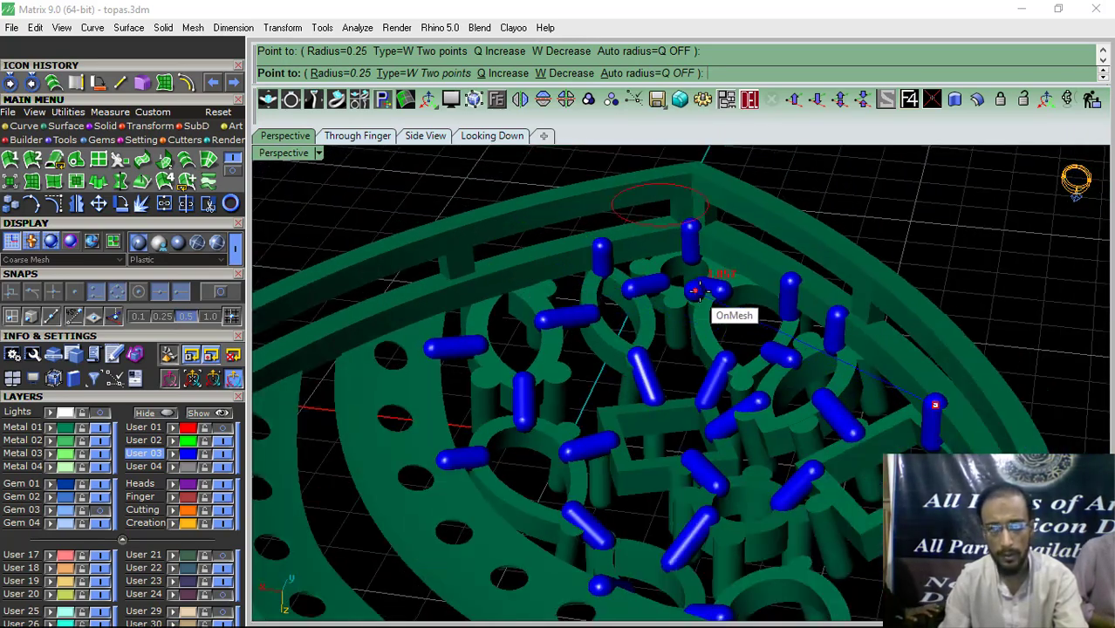
pyautogui.moveTo(700, 291); pyautogui.dragTo(668, 365, button='right')
pyautogui.keyDown('shift'); pyautogui.moveTo(781, 430); pyautogui.dragTo(673, 340, button='right'); pyautogui.keyUp('shift')
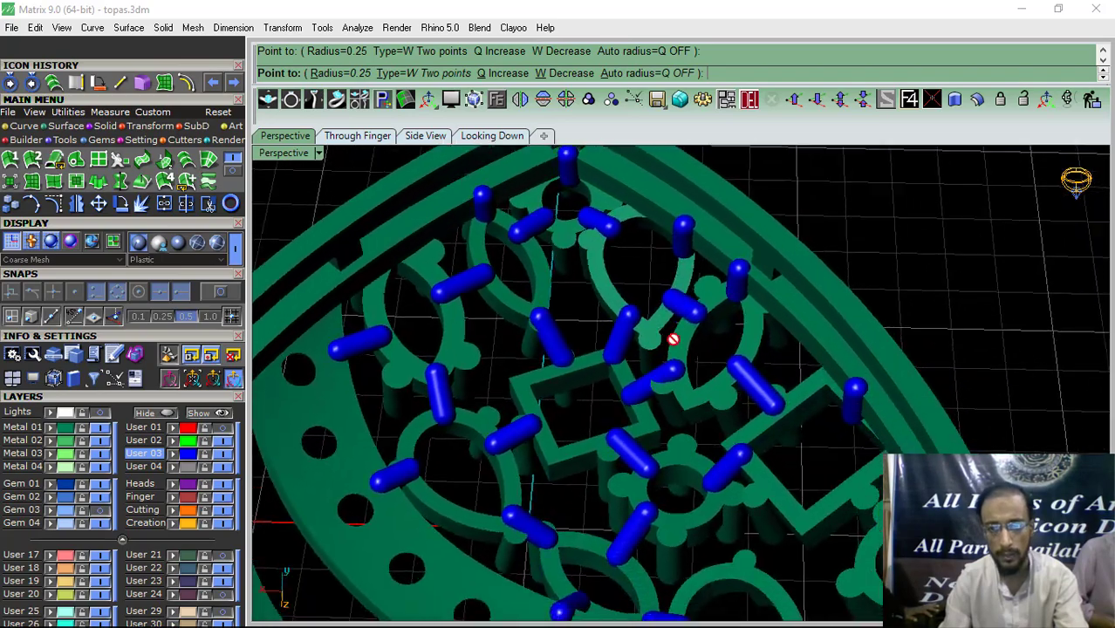
pyautogui.scroll(-3, 809, 362)
pyautogui.scroll(4, 886, 397)
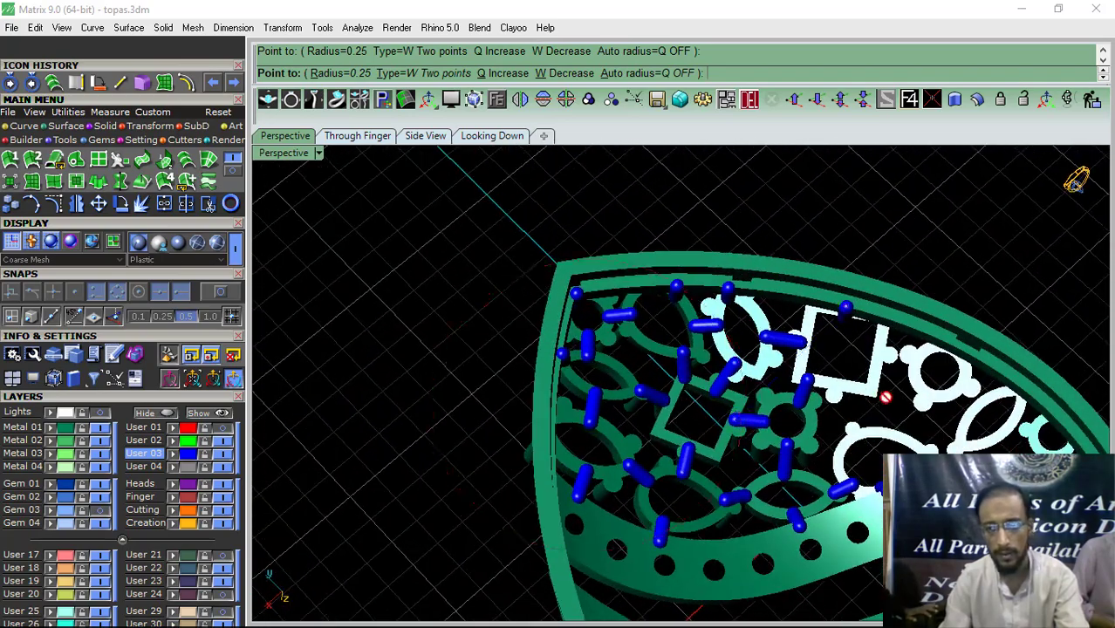
# Step: Add a support from the outer square to the next round setting and another joining that round setting to the rim
pyautogui.scroll(4, 886, 397)
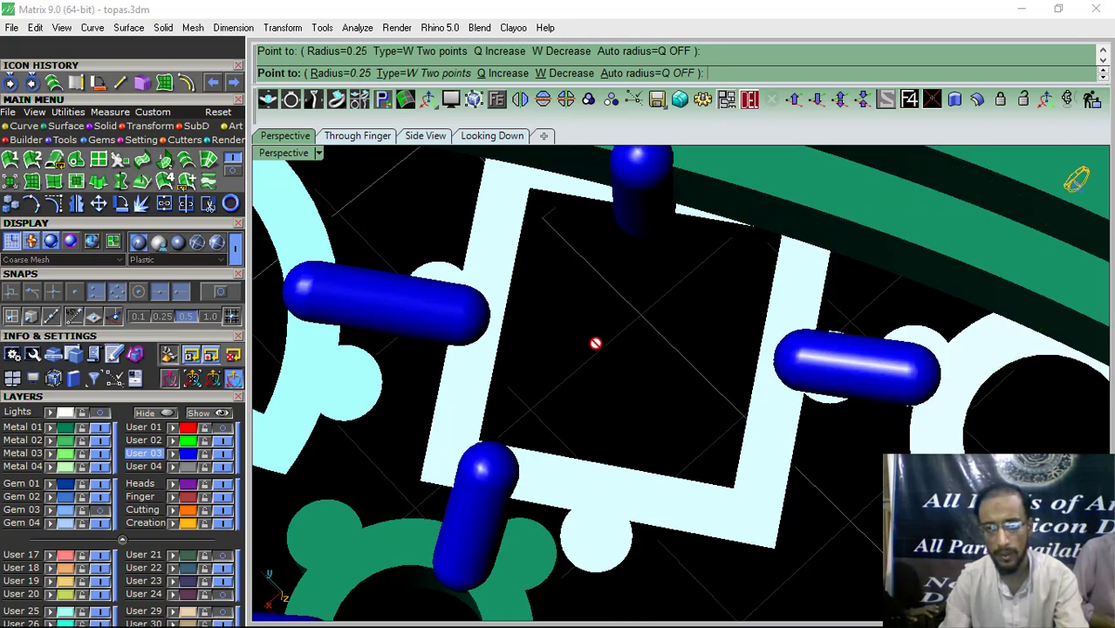
pyautogui.scroll(-6, 595, 343)
pyautogui.moveTo(822, 368); pyautogui.dragTo(788, 330, button='right')
pyautogui.scroll(4, 736, 236)
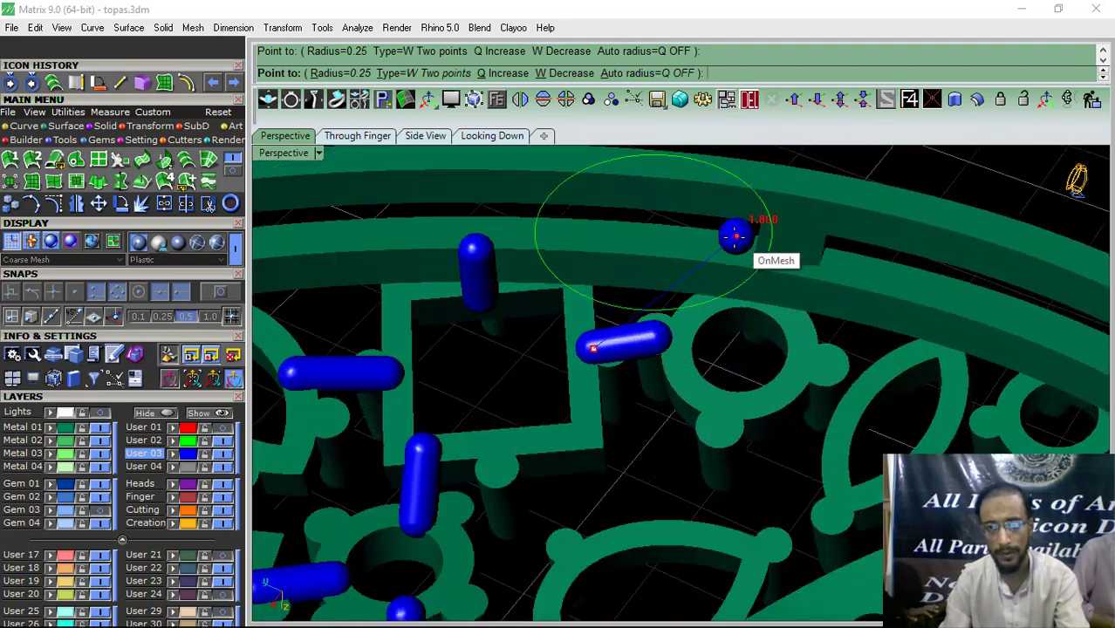
pyautogui.scroll(-5, 725, 295)
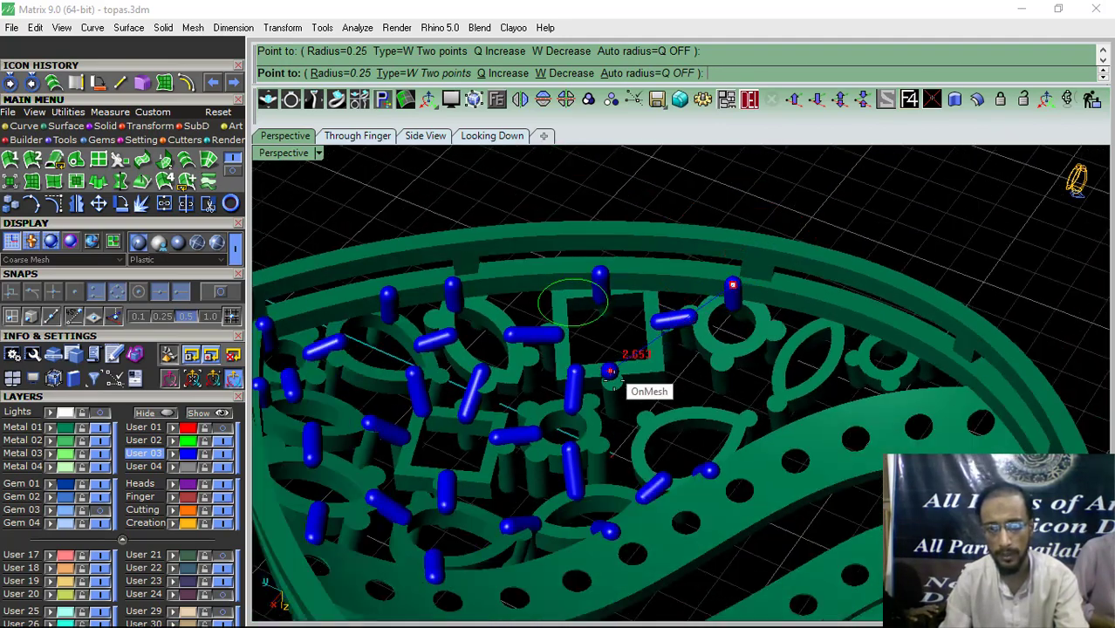
# Step: Add four supports linking the pear setting beside the band to the outer square, both neighbouring round settings and the marquise
pyautogui.moveTo(610, 368); pyautogui.dragTo(621, 471, button='right')
pyautogui.scroll(4, 615, 480)
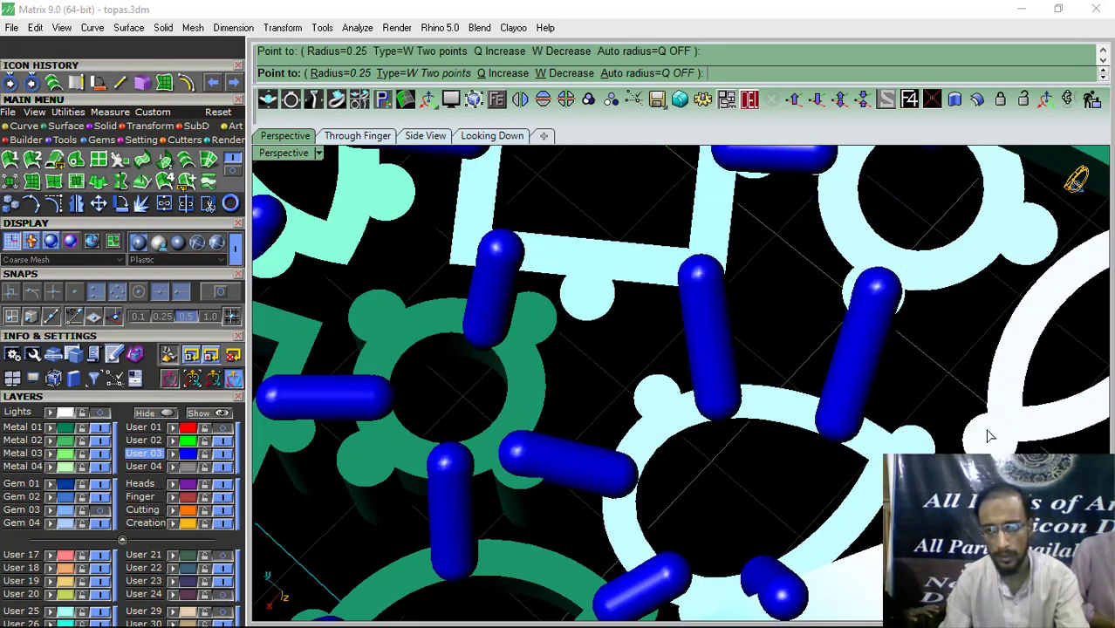
pyautogui.scroll(-3, 667, 368)
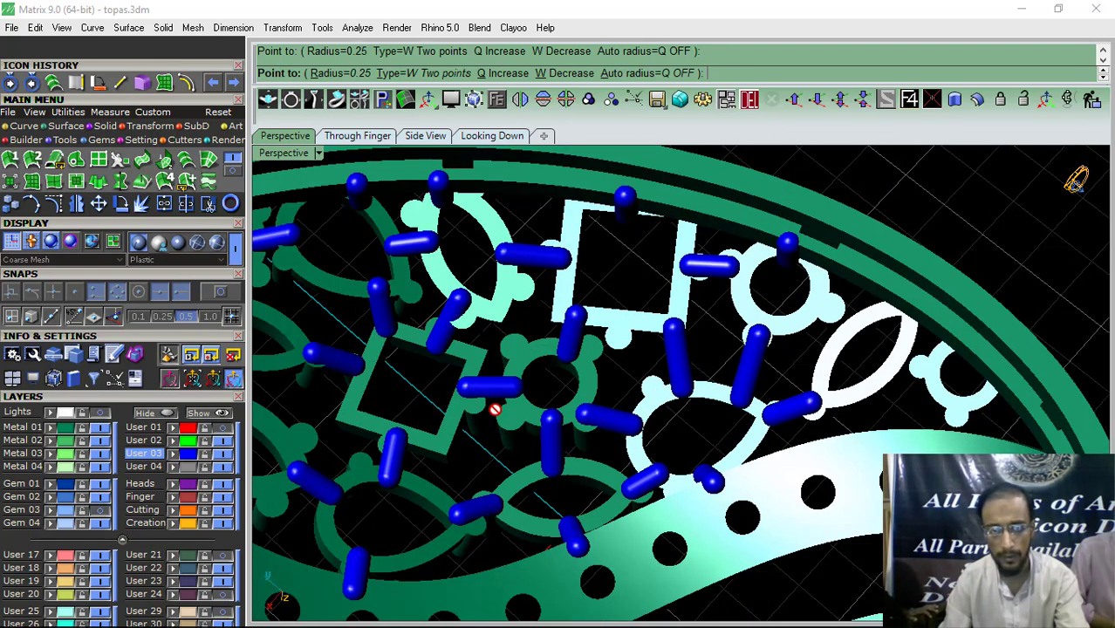
# Step: Add a support from the central square to the pear setting on its tip side and another between the marquise and pear settings near the tip
pyautogui.scroll(2, 321, 423)
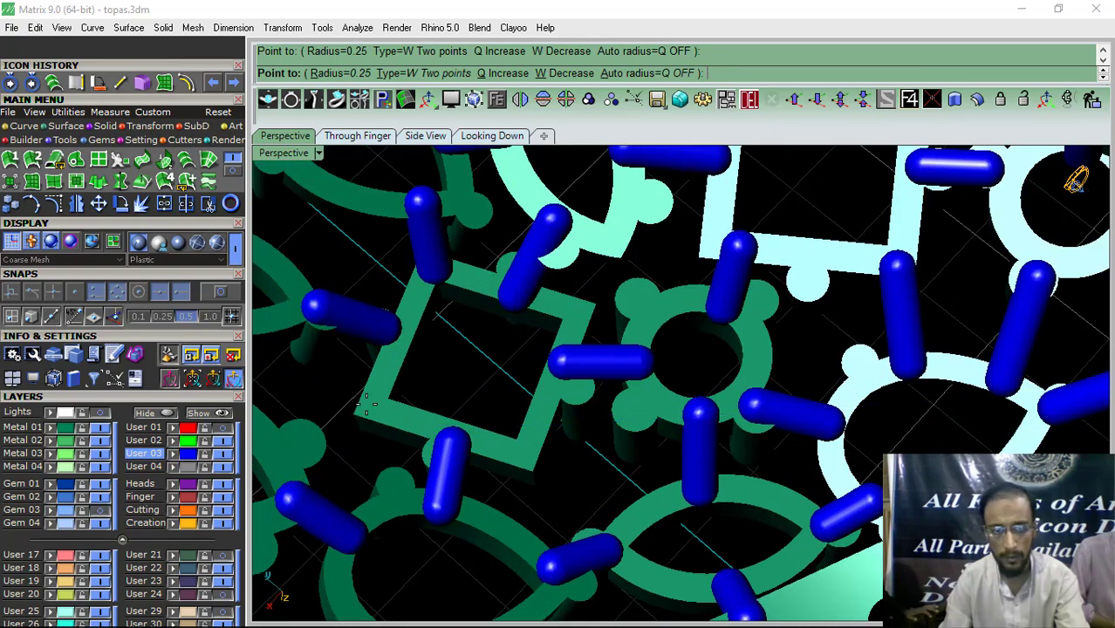
pyautogui.scroll(-3, 544, 371)
pyautogui.scroll(3, 447, 295)
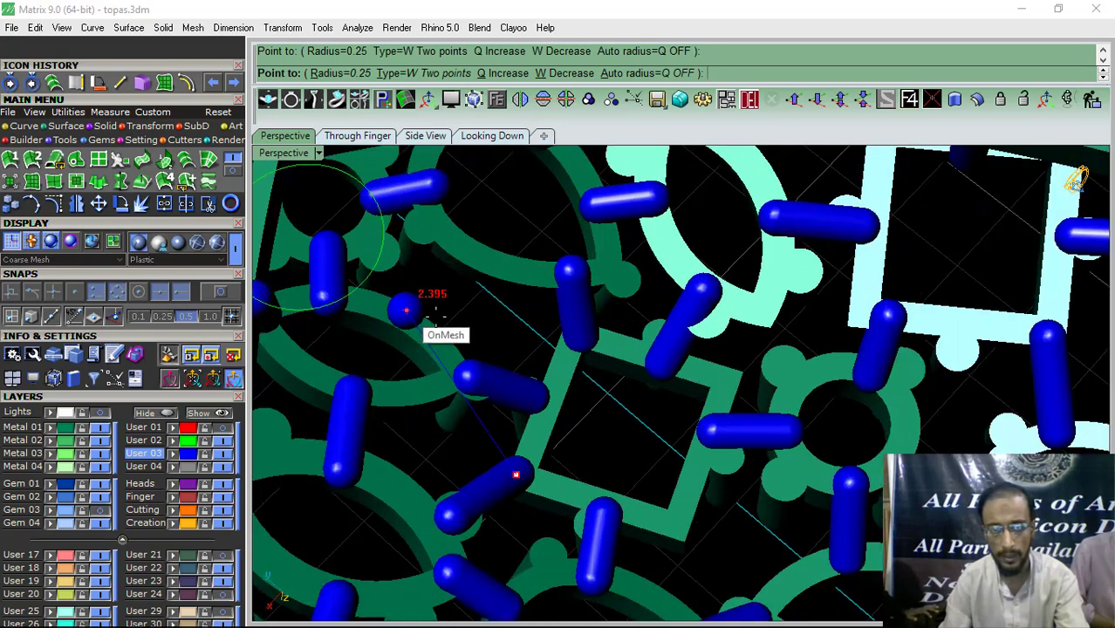
pyautogui.scroll(-3, 454, 261)
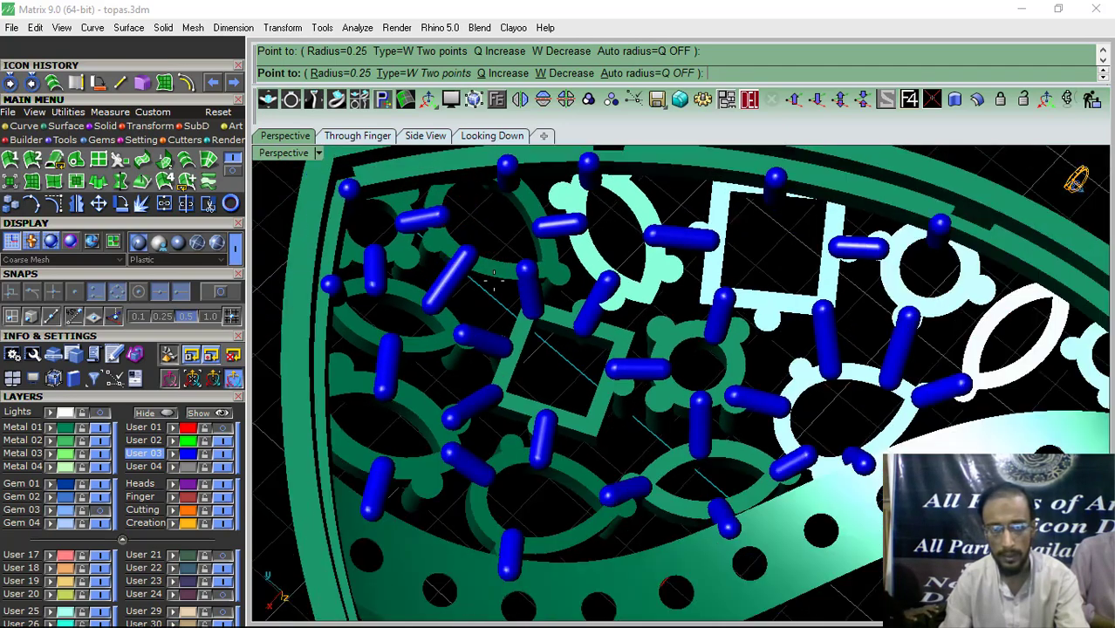
# Step: Inspect the supports around the tip and central settings from several angles to find settings that still need links
pyautogui.keyDown('shift'); pyautogui.moveTo(492, 291); pyautogui.dragTo(587, 375, button='right'); pyautogui.keyUp('shift')
pyautogui.scroll(5, 513, 326)
pyautogui.scroll(-6, 705, 280)
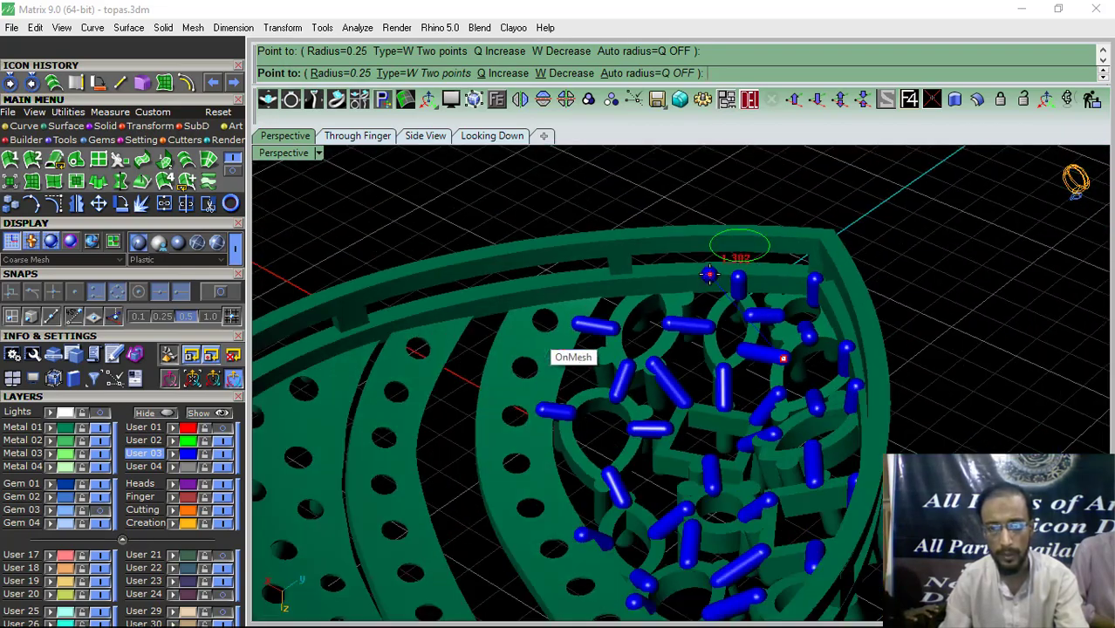
pyautogui.moveTo(705, 277); pyautogui.dragTo(592, 447, button='right')
pyautogui.scroll(2, 566, 353)
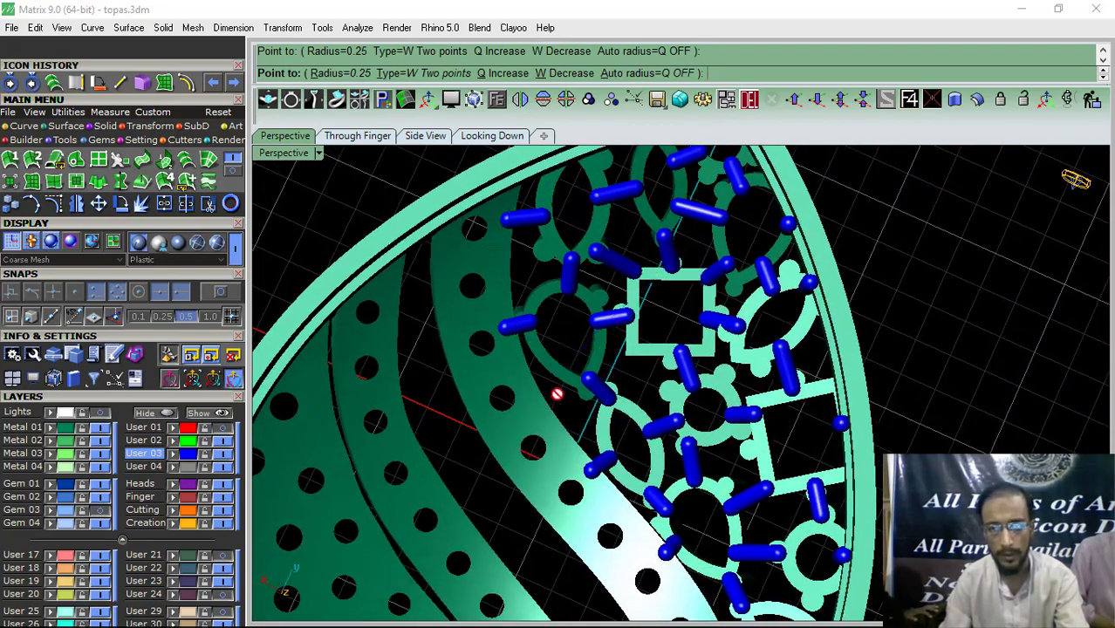
pyautogui.scroll(-4, 595, 370)
pyautogui.moveTo(637, 351); pyautogui.dragTo(661, 389, button='right')
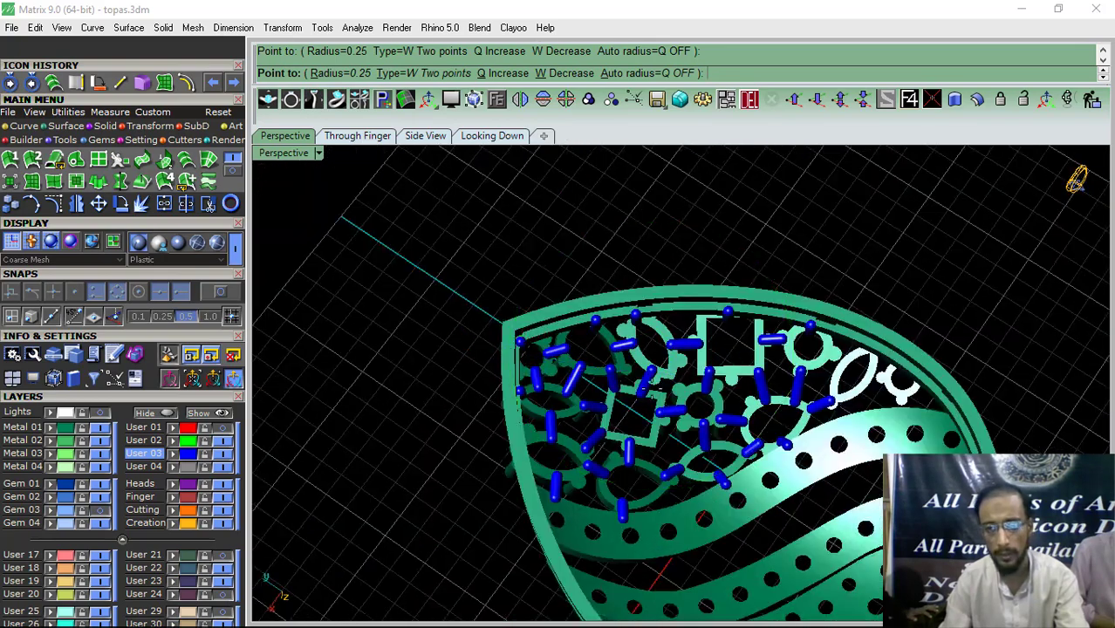
# Step: Add supports joining the outer marquise to both neighbouring round settings and the band, and the small end round setting to the band
pyautogui.scroll(5, 889, 367)
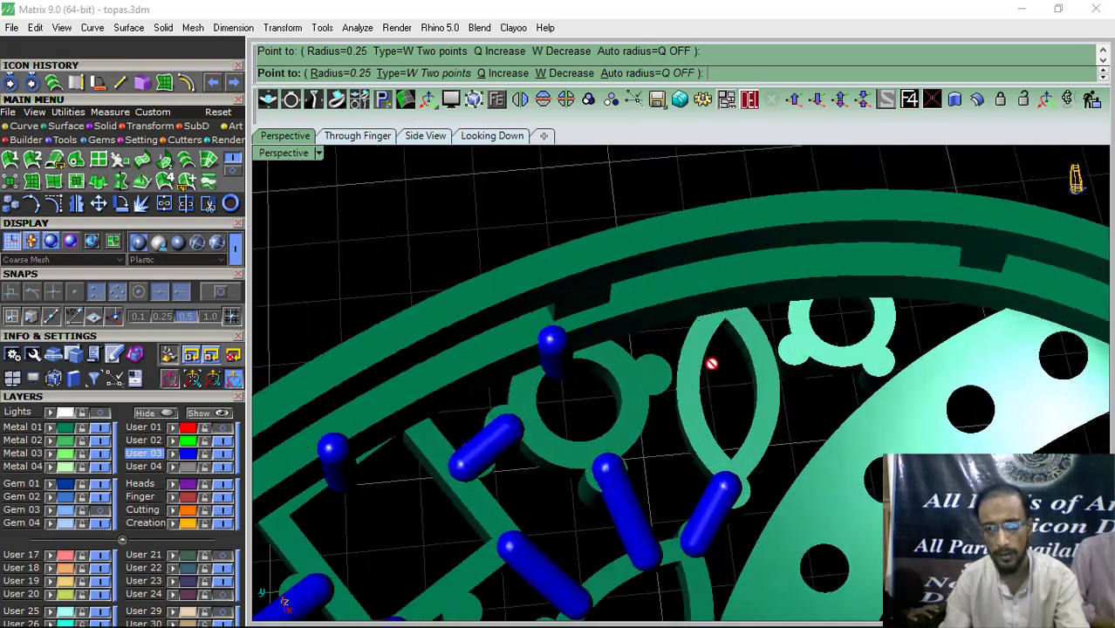
pyautogui.scroll(3, 712, 364)
pyautogui.scroll(-3, 608, 395)
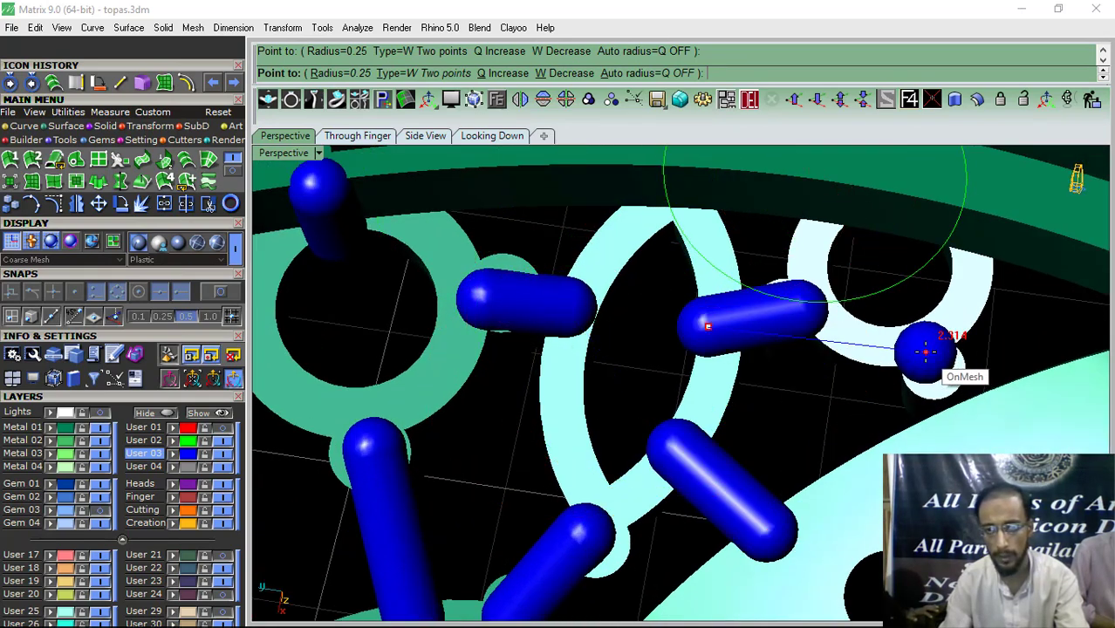
pyautogui.click(960, 425)
# Step: Add two supports to the teardrop's rim, one from the outer marquise's tip and one from the small end round setting
pyautogui.scroll(-2, 716, 422)
pyautogui.moveTo(796, 305); pyautogui.dragTo(750, 236, button='right')
pyautogui.scroll(3, 643, 316)
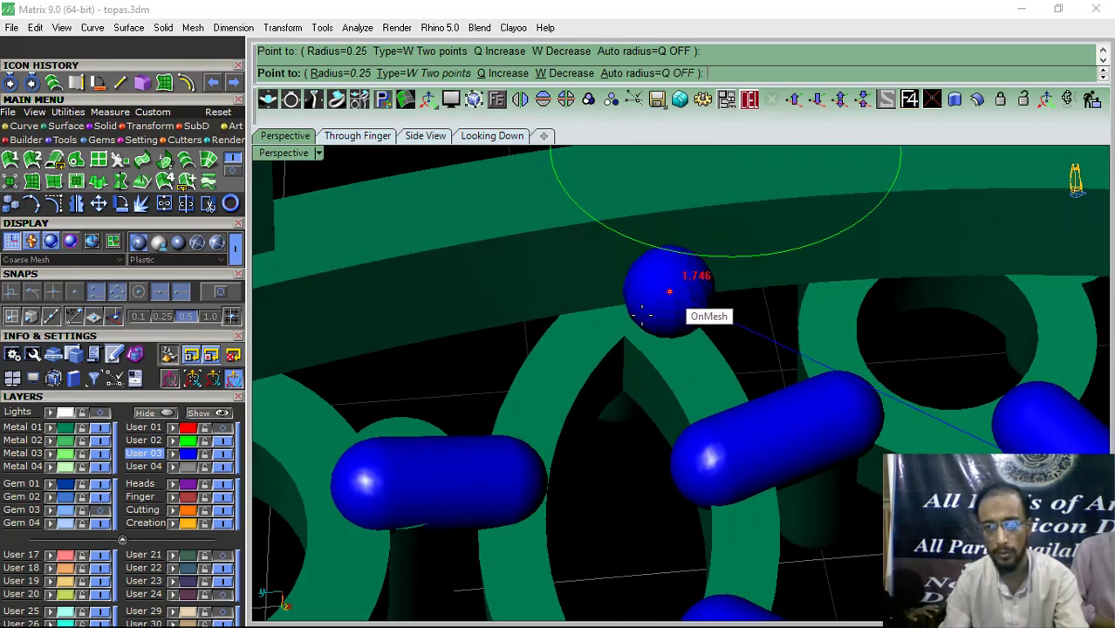
pyautogui.click(628, 245)
pyautogui.click(635, 328)
pyautogui.scroll(-4, 634, 335)
pyautogui.scroll(4, 821, 318)
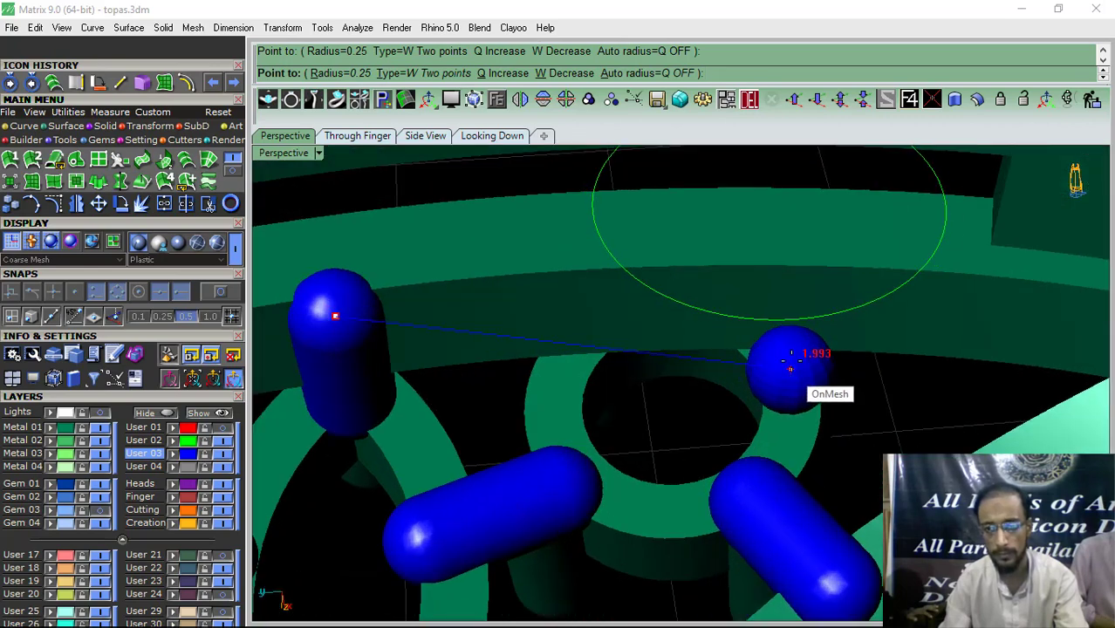
pyautogui.click(790, 358)
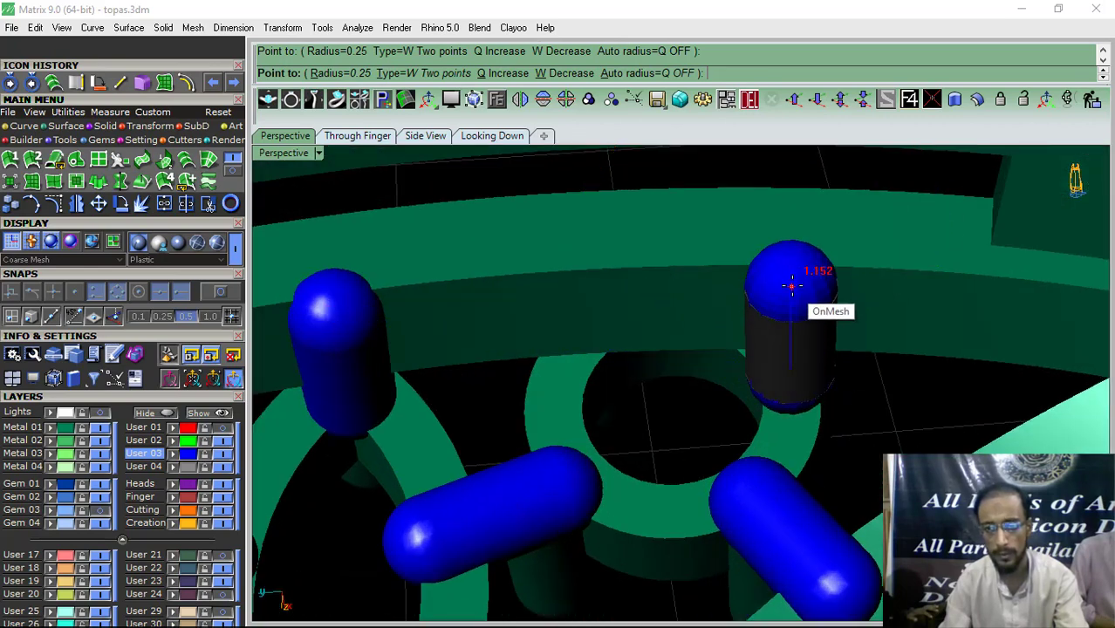
pyautogui.click(569, 281)
# Step: Switch to the Looking Down view, show the reference photo on the Lights layer and locate its bridges across the gap between bands
pyautogui.scroll(-8, 574, 267)
pyautogui.moveTo(576, 316); pyautogui.dragTo(637, 380, button='right')
pyautogui.click(492, 135)
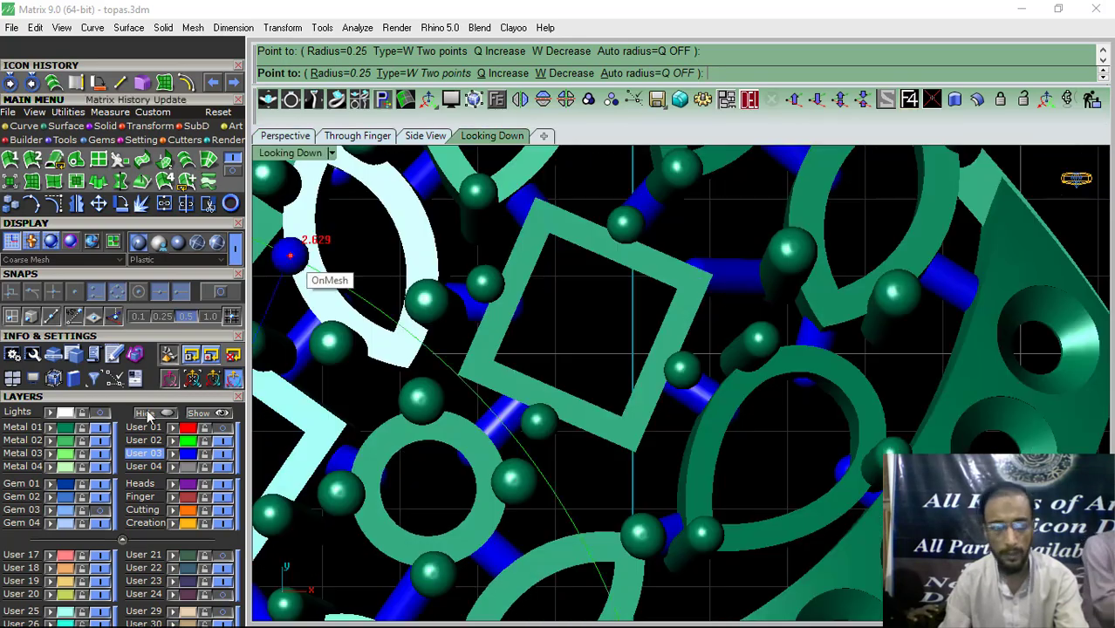
pyautogui.click(100, 413)
pyautogui.scroll(-13, 546, 273)
pyautogui.scroll(6, 490, 486)
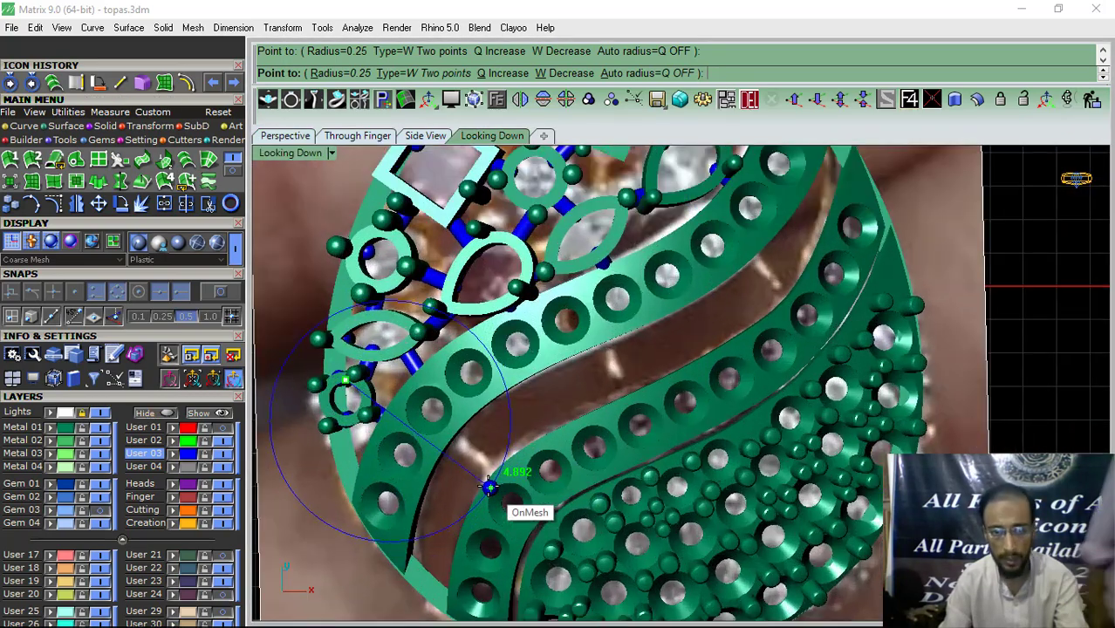
pyautogui.scroll(4, 489, 486)
pyautogui.scroll(-4, 652, 400)
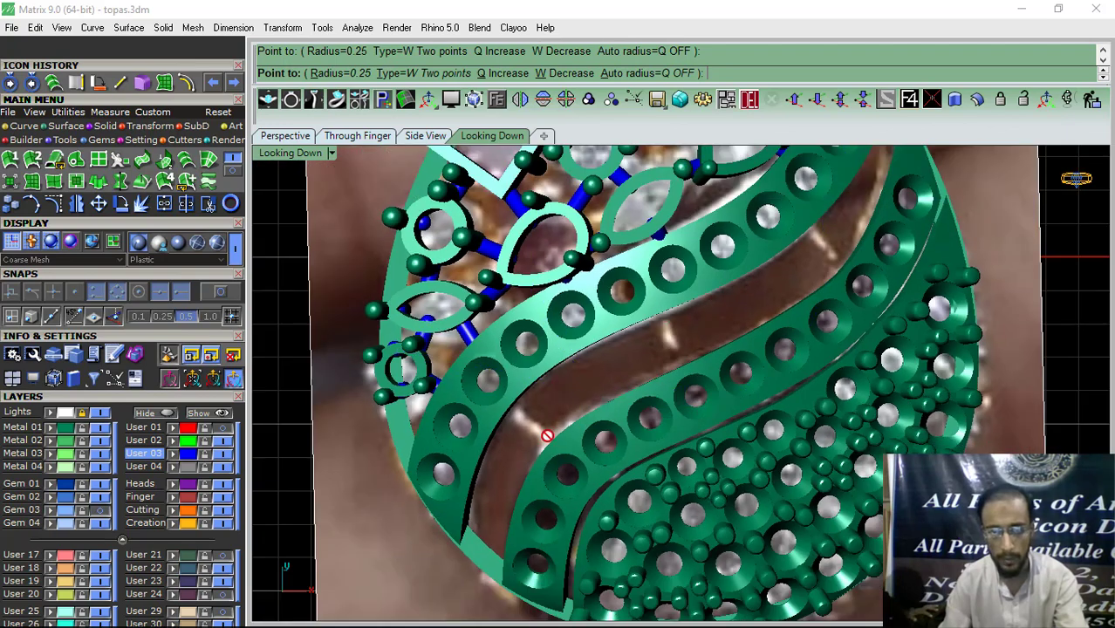
pyautogui.scroll(5, 547, 435)
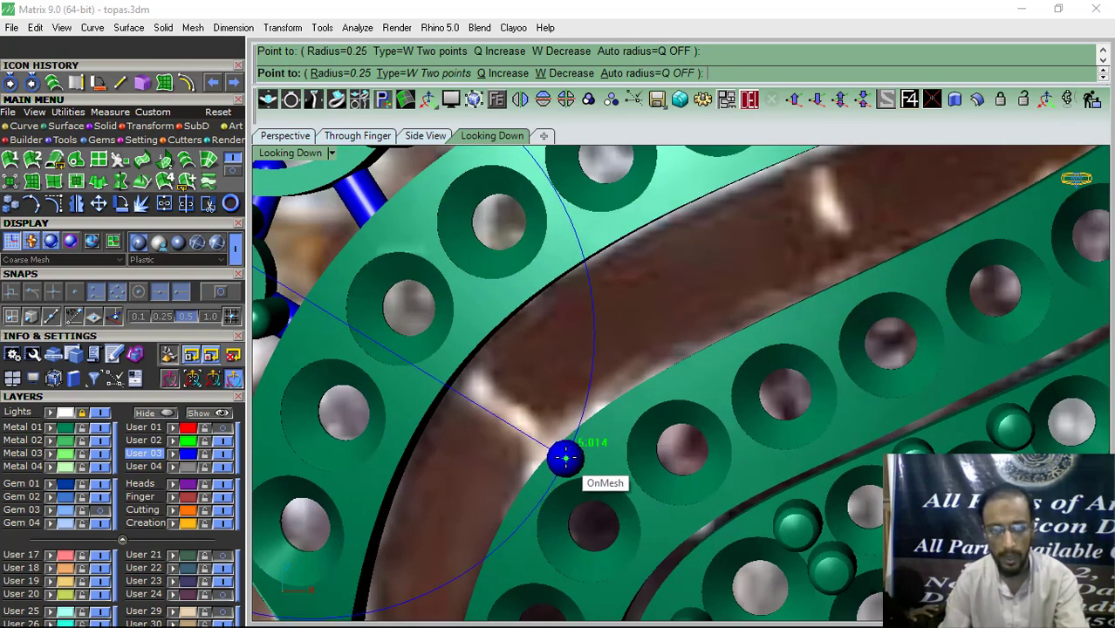
# Step: Set the support radius to 0.3 and bridge the gap between the perforated bands at the photo's first bridge
pyautogui.click(340, 73)
pyautogui.write('.3')
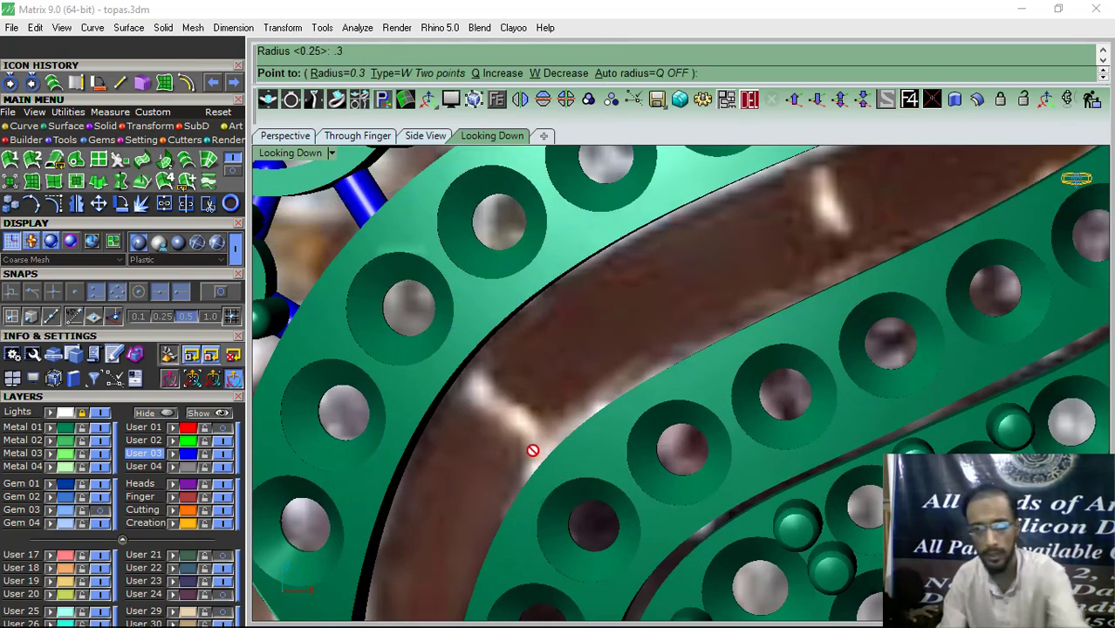
pyautogui.press('Return')
pyautogui.click(565, 457)
pyautogui.click(447, 367)
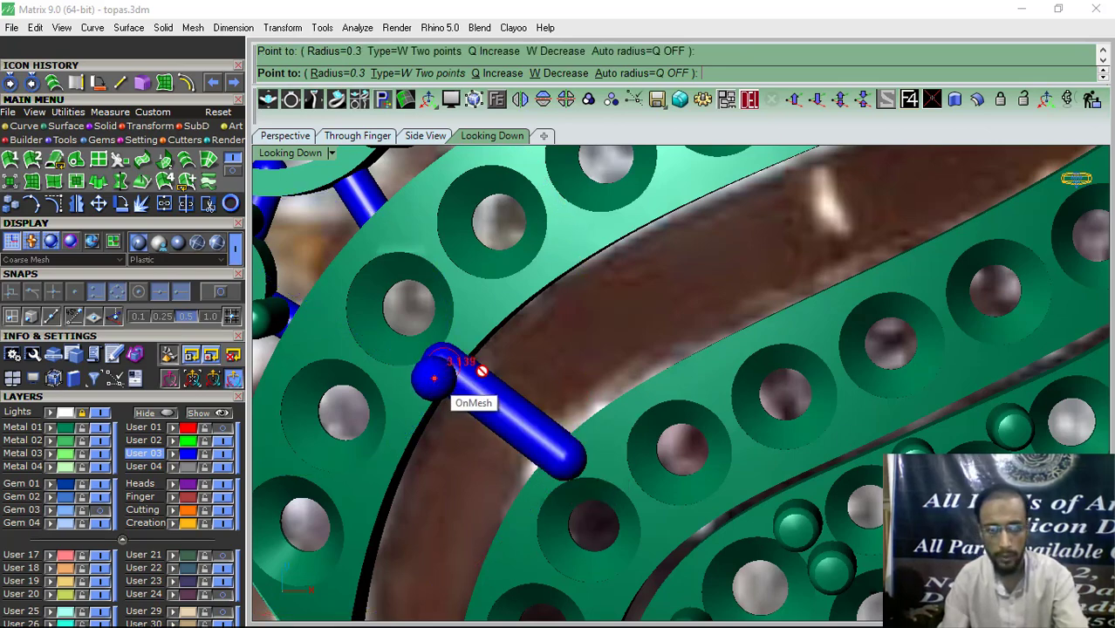
# Step: Add two more 0.3 radius supports across the gap, following the middle and far bridges in the photo, and end the command
pyautogui.scroll(-4, 523, 355)
pyautogui.scroll(4, 631, 307)
pyautogui.click(625, 366)
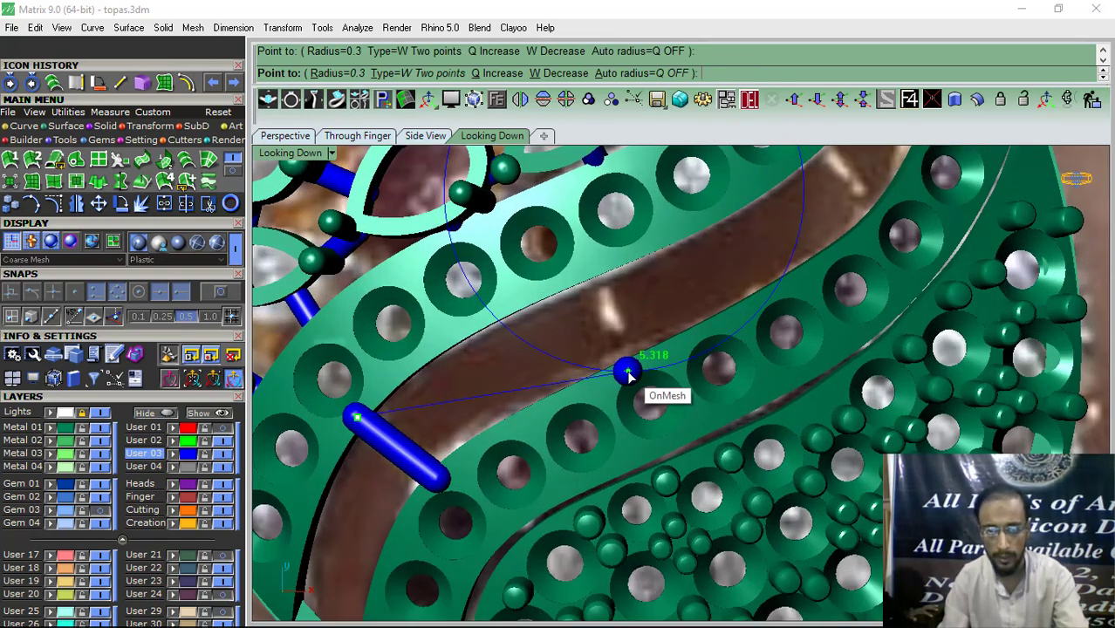
pyautogui.click(599, 262)
pyautogui.scroll(-4, 655, 280)
pyautogui.scroll(4, 663, 288)
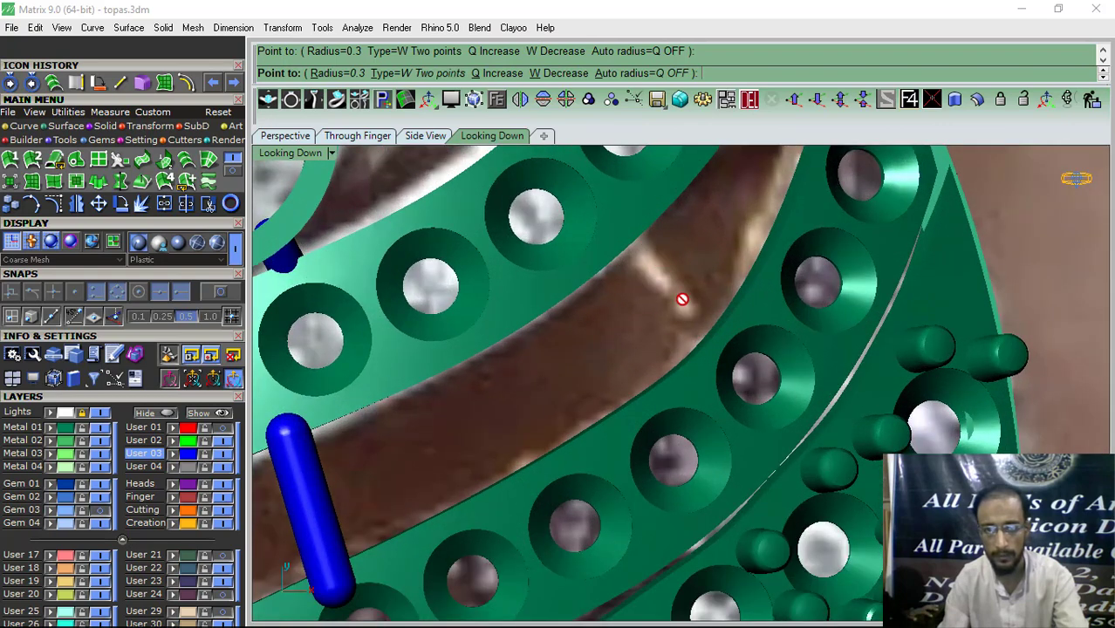
pyautogui.click(730, 335)
pyautogui.click(633, 228)
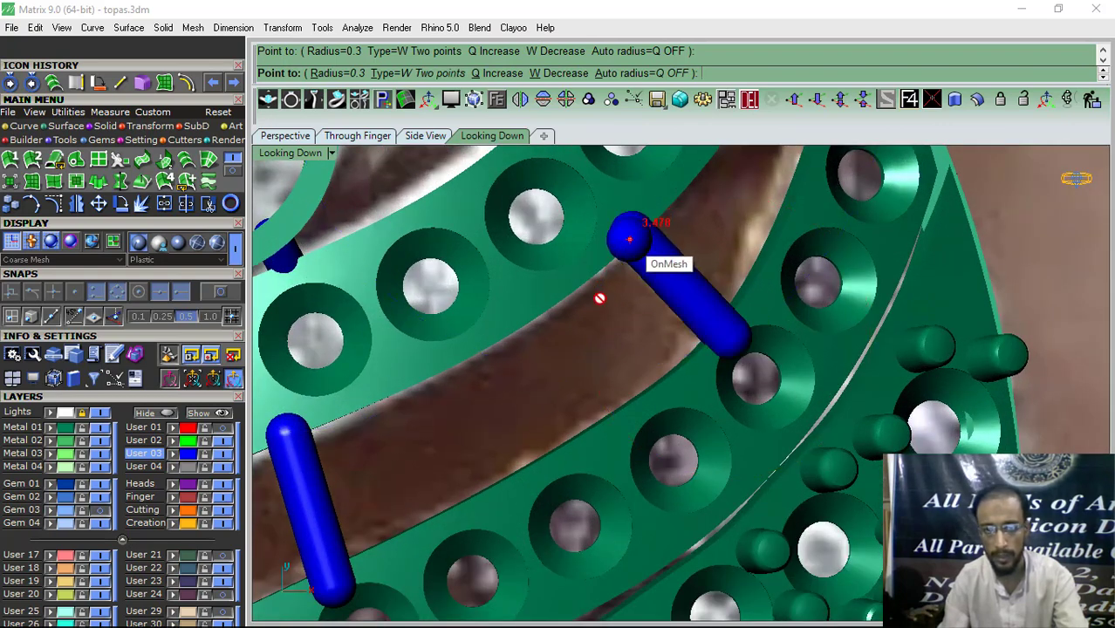
pyautogui.scroll(-4, 661, 299)
pyautogui.scroll(4, 661, 299)
pyautogui.press('Escape')
# Step: Select the three gap supports, hide the reference photo in Perspective and sink the supports into the bands' thickness with the gem positioner
pyautogui.click(657, 290)
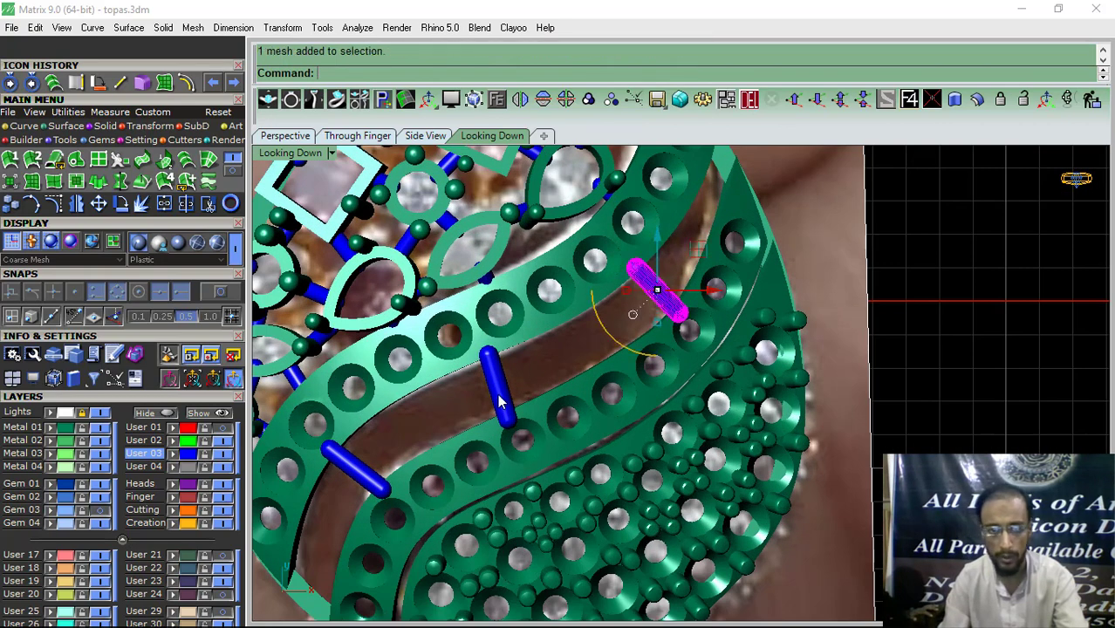
pyautogui.keyDown('shift'); pyautogui.click(495, 384); pyautogui.keyUp('shift')
pyautogui.keyDown('shift'); pyautogui.click(356, 466); pyautogui.keyUp('shift')
pyautogui.click(287, 136)
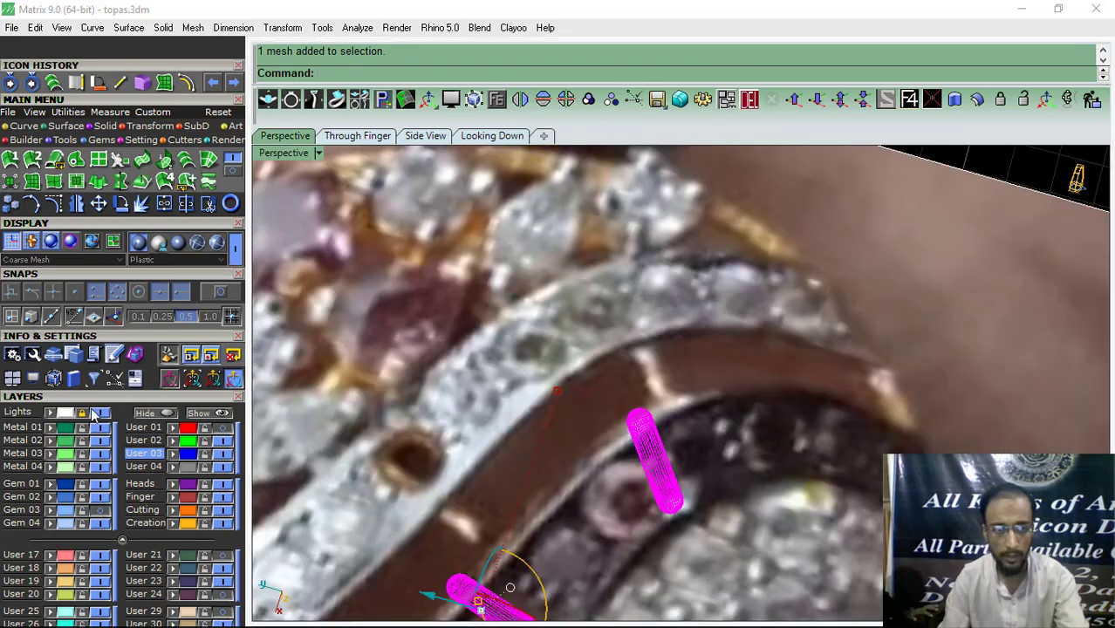
pyautogui.scroll(5, 450, 469)
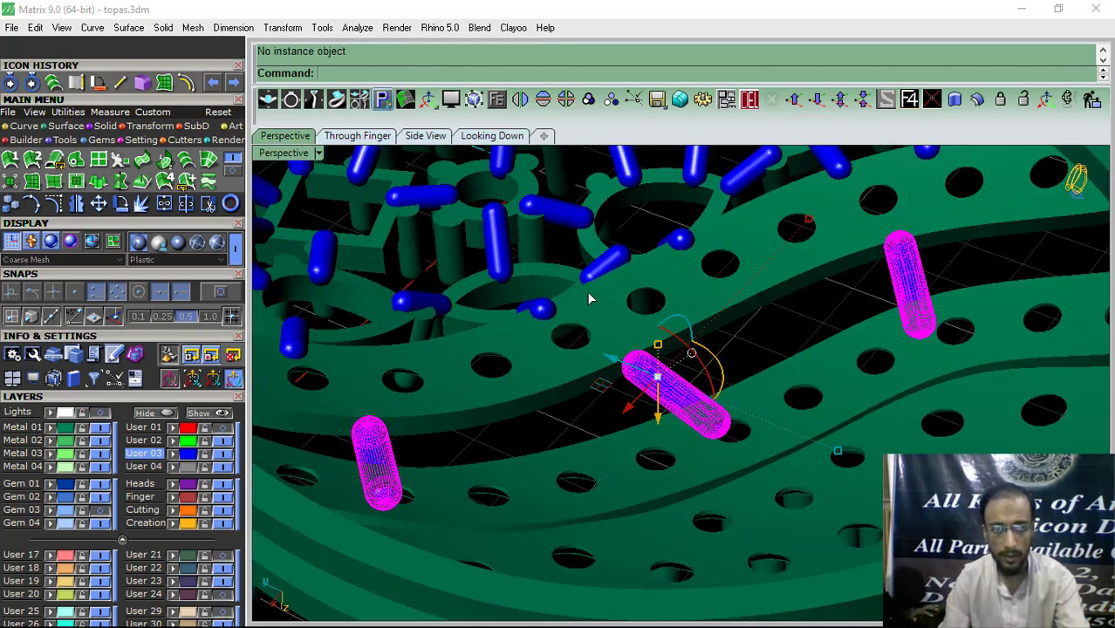
pyautogui.press('F6')
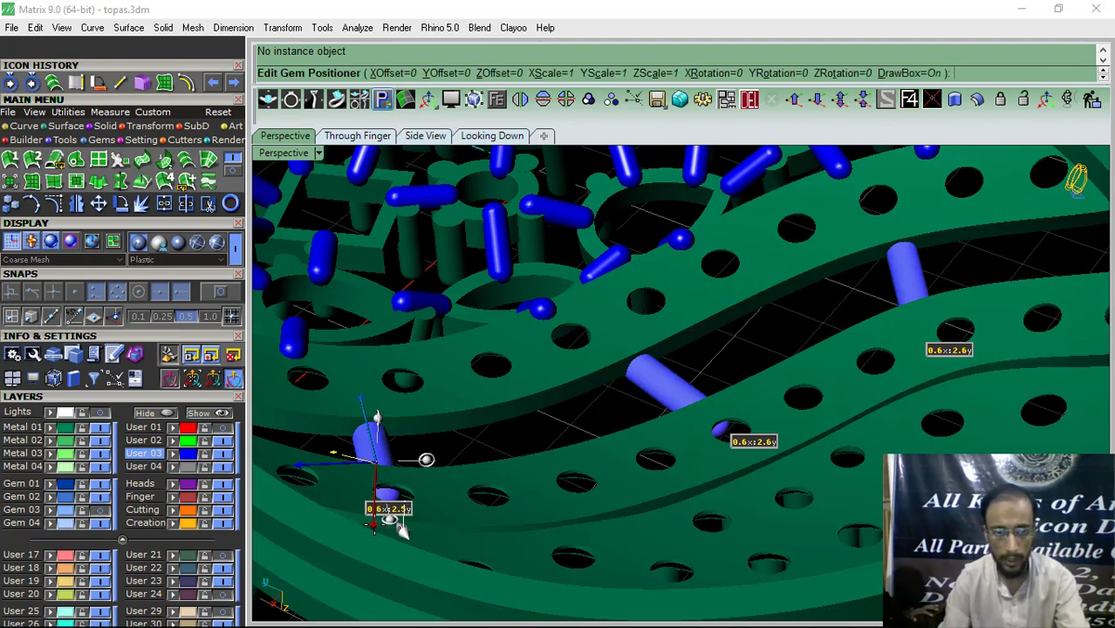
pyautogui.press('Return')
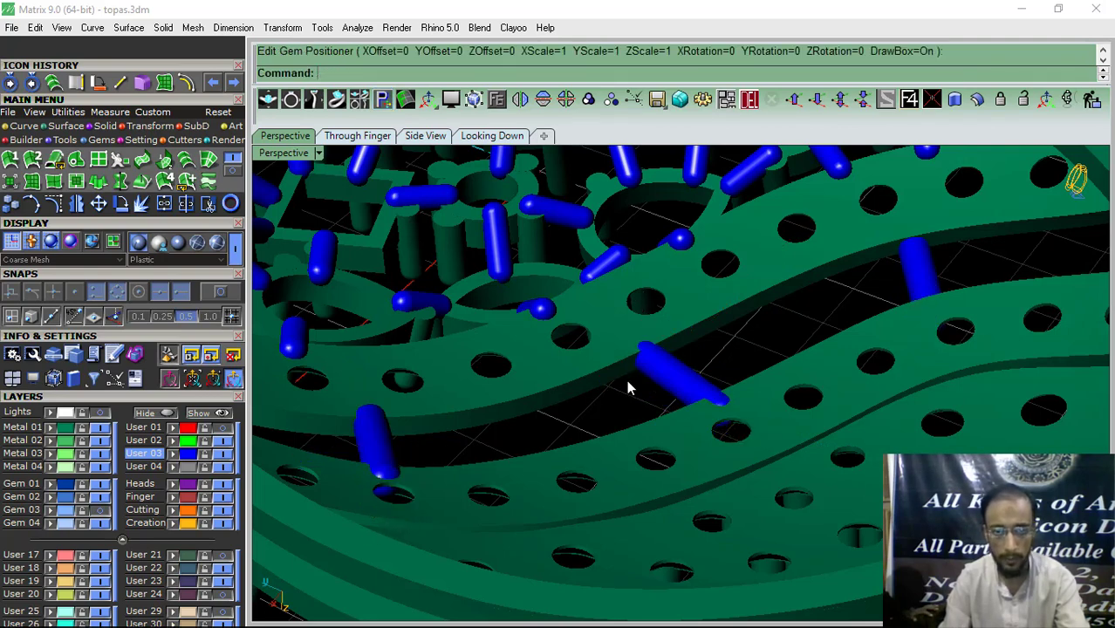
# Step: Reorient the positioner on the middle gap support and shift the support slightly along its vertical axis so it meets both bands
pyautogui.scroll(5, 687, 370)
pyautogui.click(677, 394)
pyautogui.press('F6')
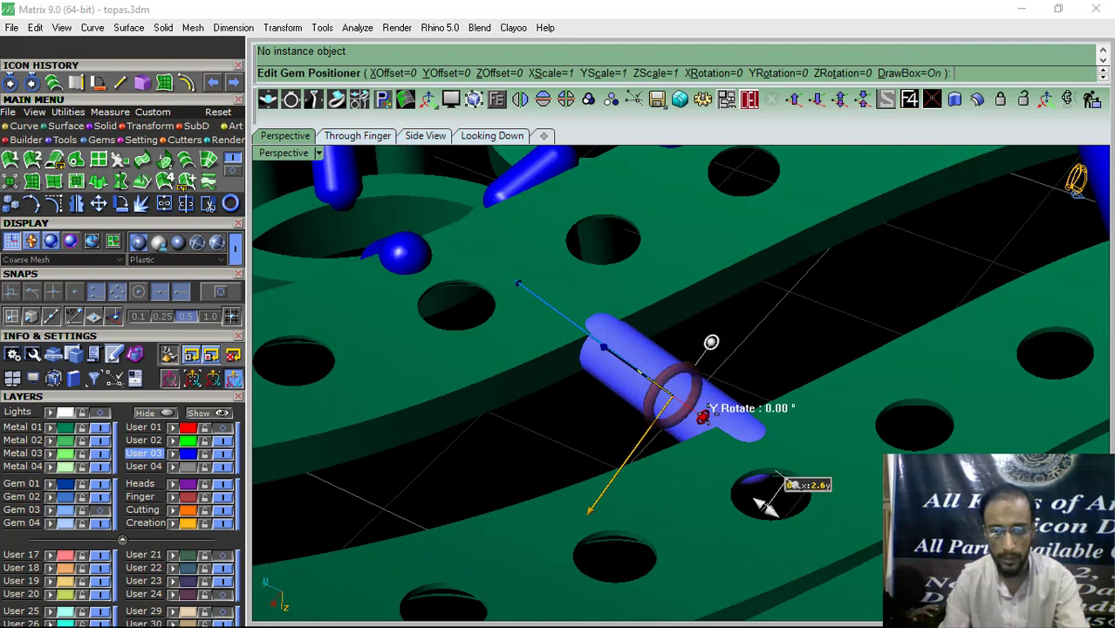
pyautogui.moveTo(703, 417); pyautogui.dragTo(676, 443)
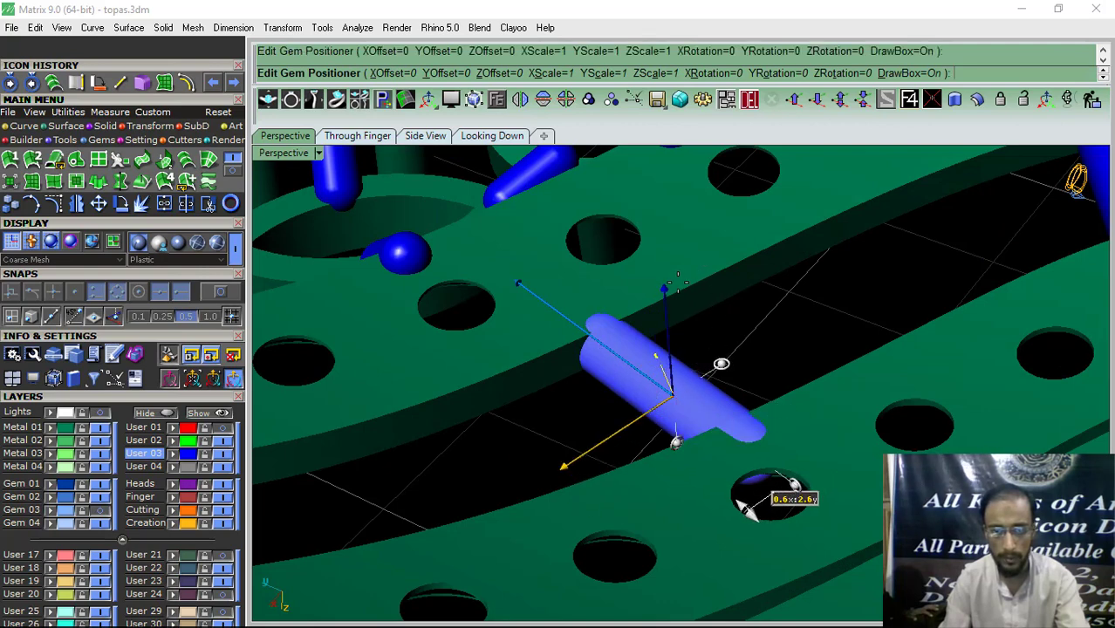
pyautogui.moveTo(665, 285); pyautogui.dragTo(665, 273)
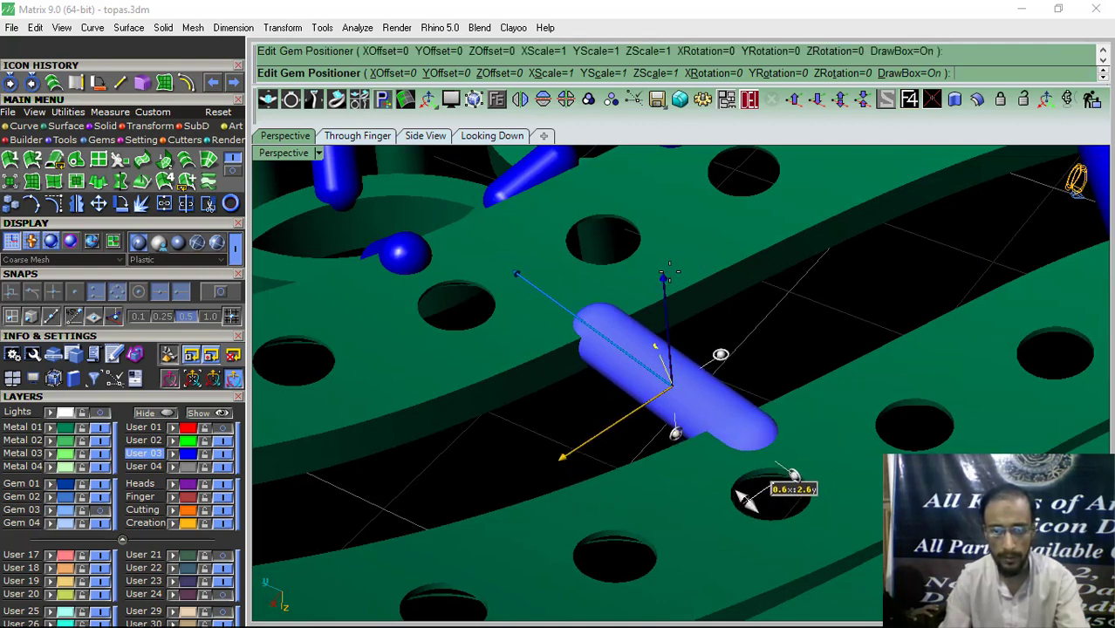
pyautogui.rightClick(692, 266)
# Step: Open the gap support nearest the outer marquise in the gem positioner and rotate the positioner's axes slightly
pyautogui.scroll(-5, 692, 265)
pyautogui.moveTo(692, 265); pyautogui.dragTo(705, 343, button='right')
pyautogui.scroll(5, 705, 343)
pyautogui.doubleClick(705, 343)
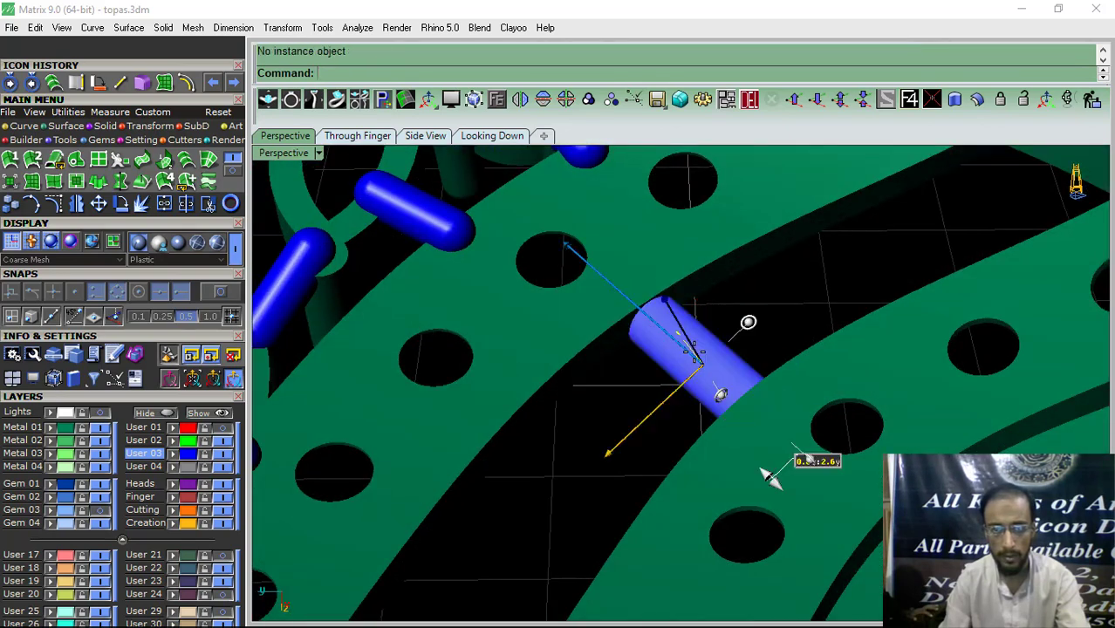
pyautogui.moveTo(722, 395); pyautogui.dragTo(714, 401)
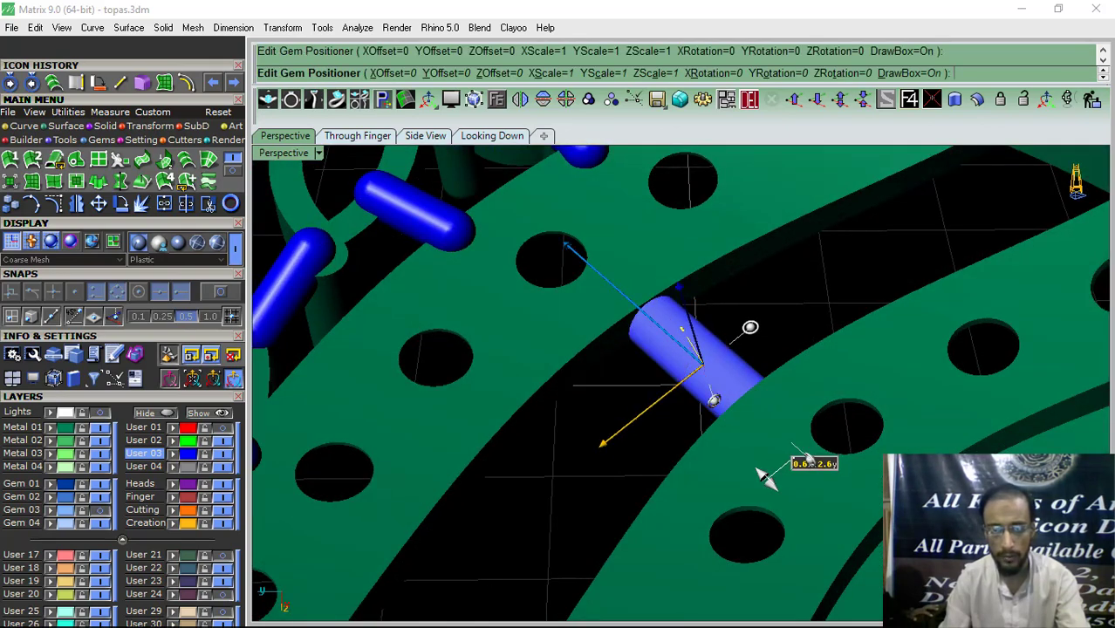
# Step: Select the piece's meshes and add two supports of radius 0.2 across the narrow seam between the perforated band and the large perforated area
pyautogui.press('F9')
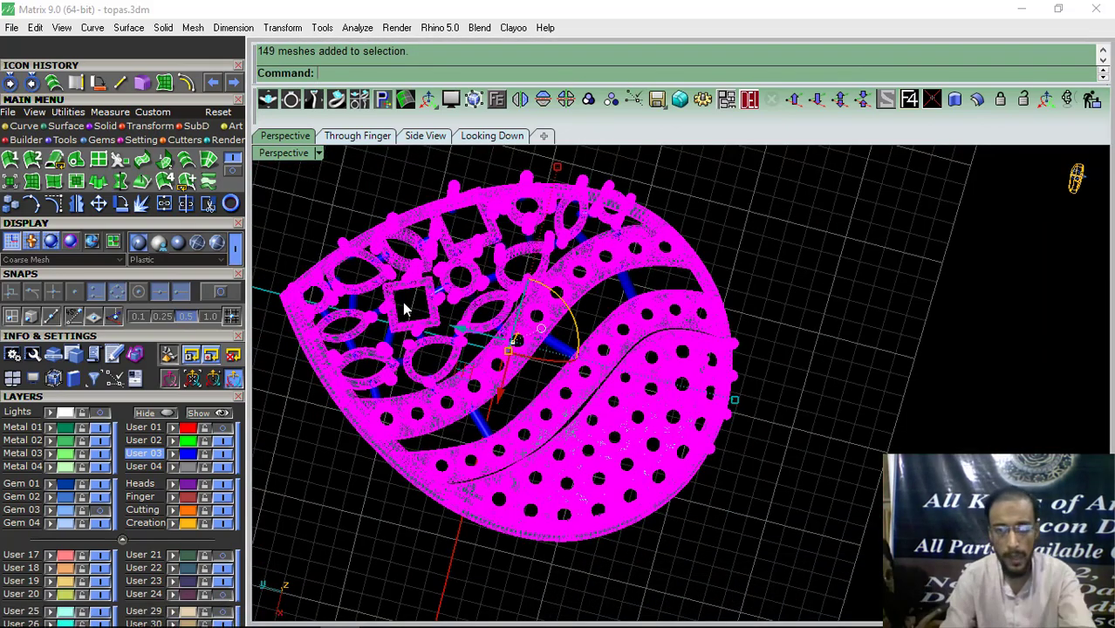
pyautogui.keyDown('shift'); pyautogui.moveTo(525, 323); pyautogui.dragTo(551, 334, button='right'); pyautogui.keyUp('shift')
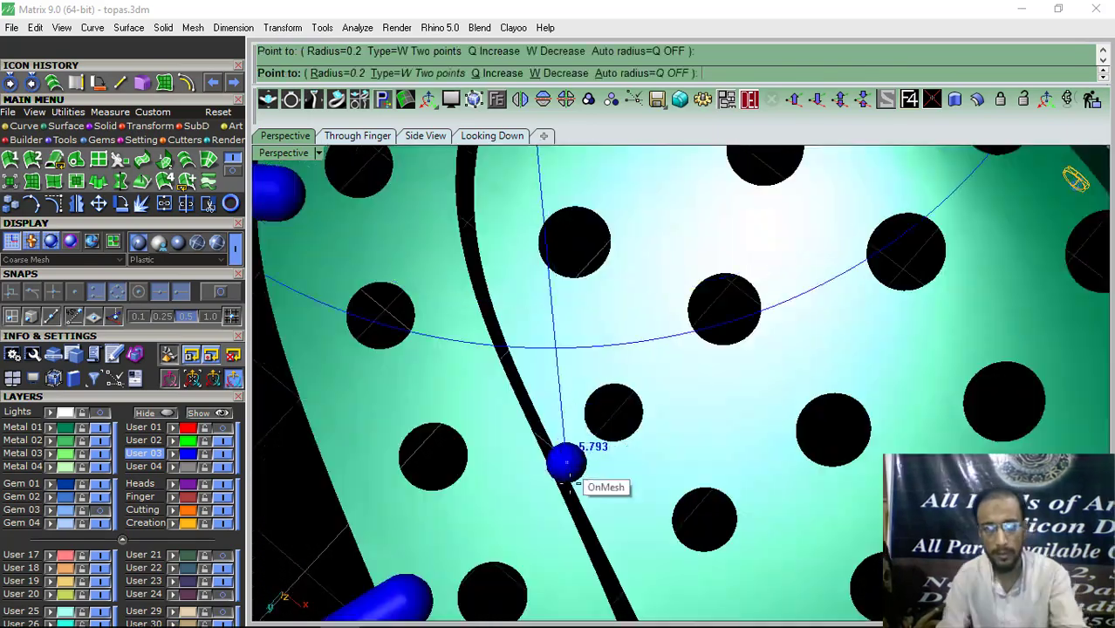
pyautogui.click(550, 514)
pyautogui.scroll(-7, 602, 323)
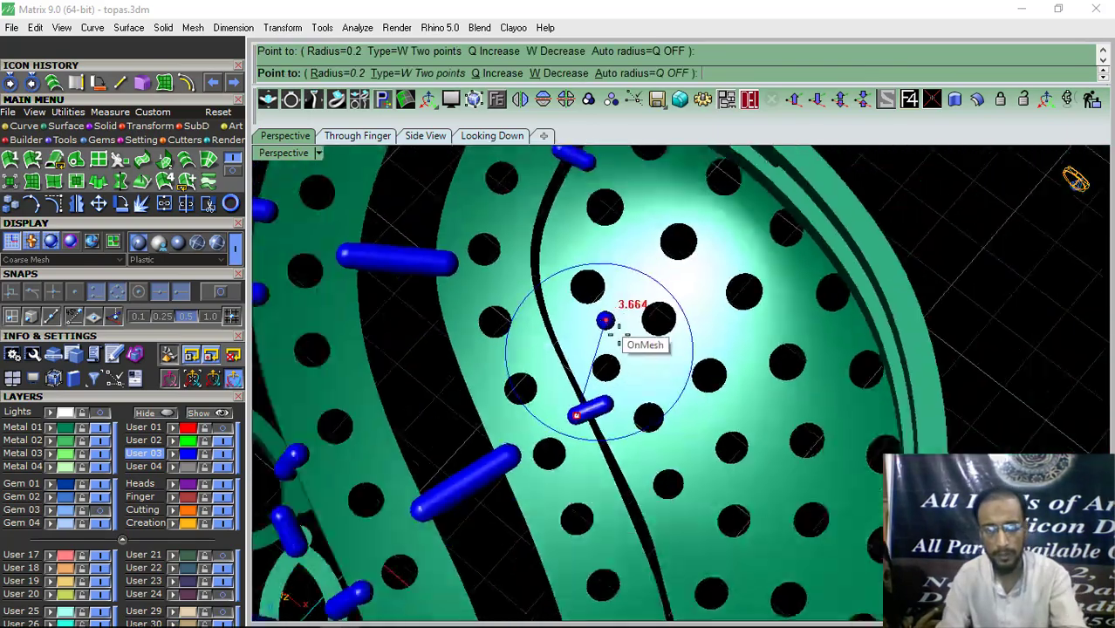
# Step: Add another radius 0.2 support across the narrow seam, nearer the lower rim, and finish adding supports
pyautogui.moveTo(626, 462); pyautogui.dragTo(630, 475, button='right')
pyautogui.keyDown('shift'); pyautogui.moveTo(619, 407); pyautogui.dragTo(645, 231, button='right'); pyautogui.keyUp('shift')
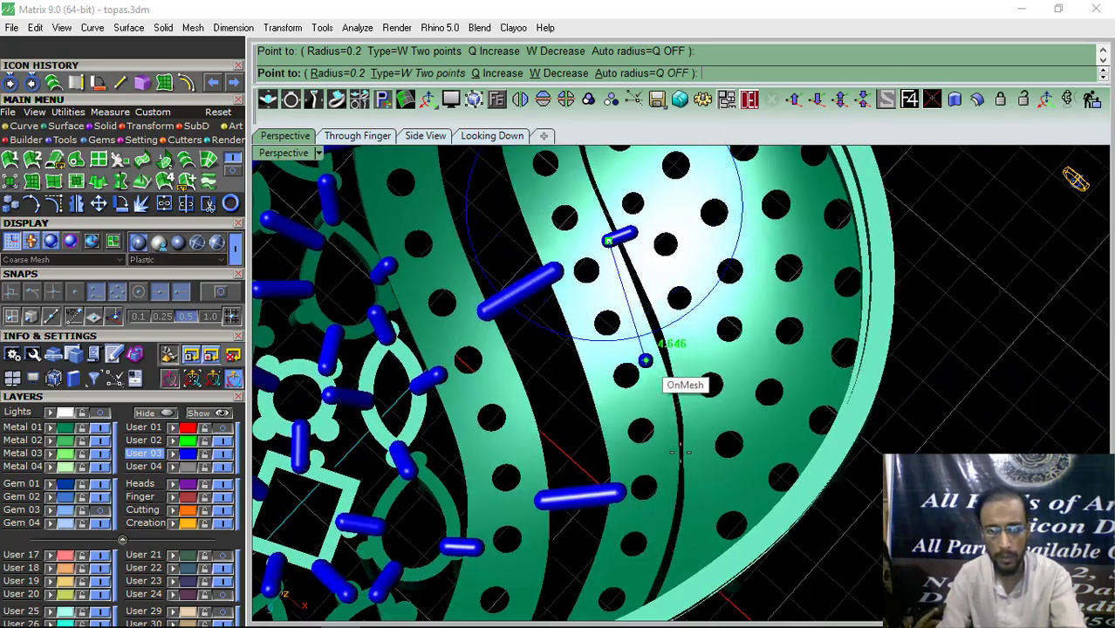
pyautogui.scroll(7, 688, 471)
pyautogui.scroll(-8, 732, 341)
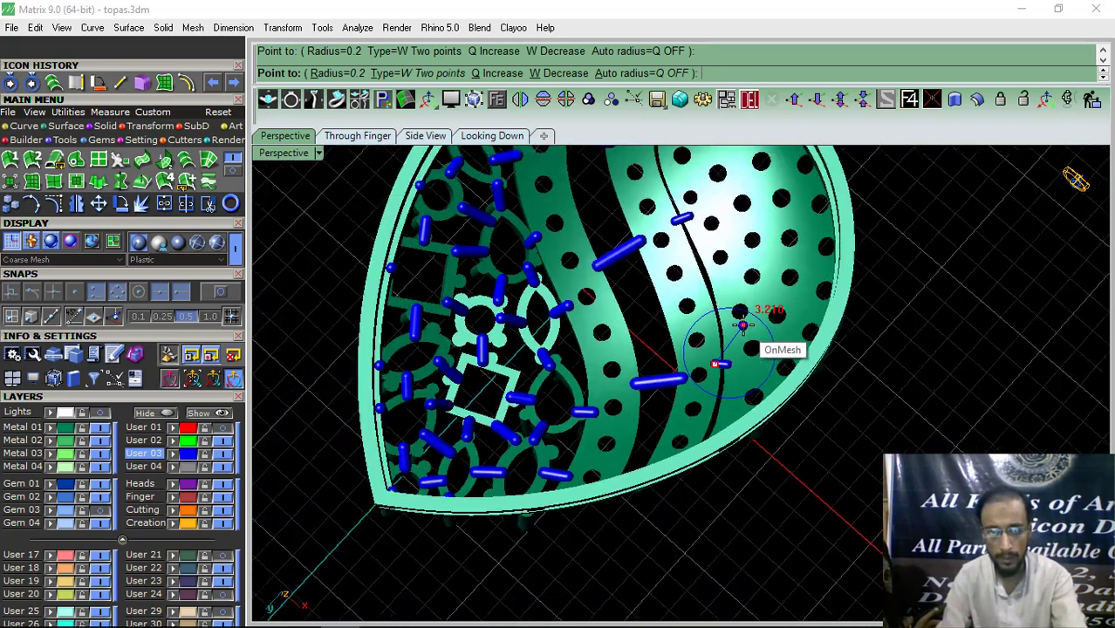
pyautogui.moveTo(717, 384); pyautogui.dragTo(729, 427, button='right')
pyautogui.scroll(8, 724, 439)
pyautogui.scroll(2, 722, 438)
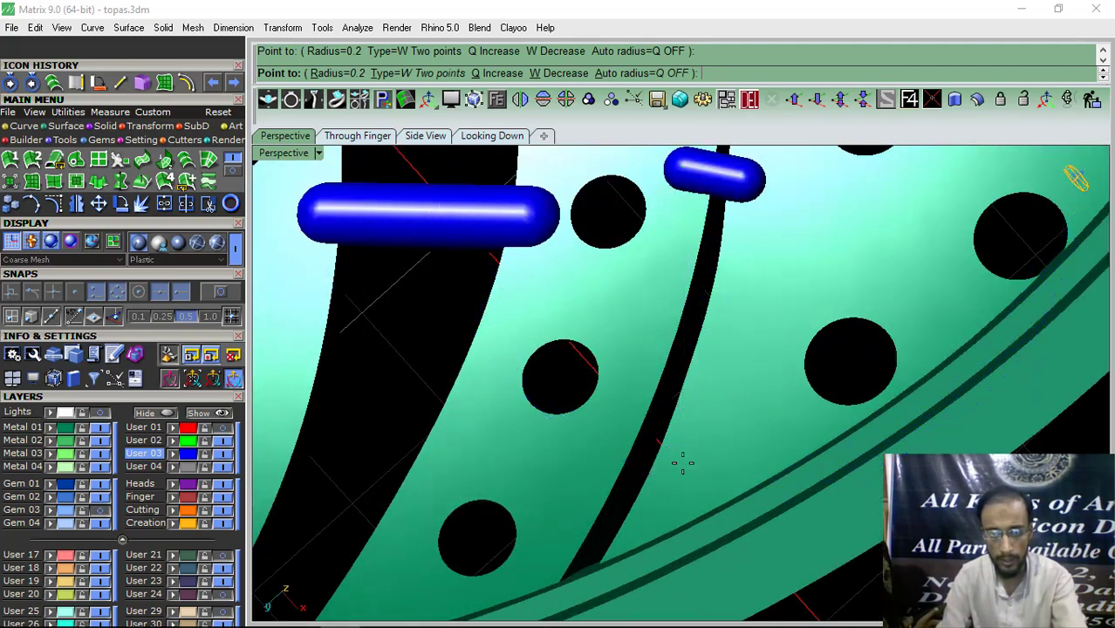
pyautogui.scroll(-3, 698, 414)
pyautogui.moveTo(731, 363); pyautogui.dragTo(706, 354, button='right')
pyautogui.scroll(-4, 814, 309)
pyautogui.scroll(9, 638, 438)
pyautogui.scroll(2, 635, 440)
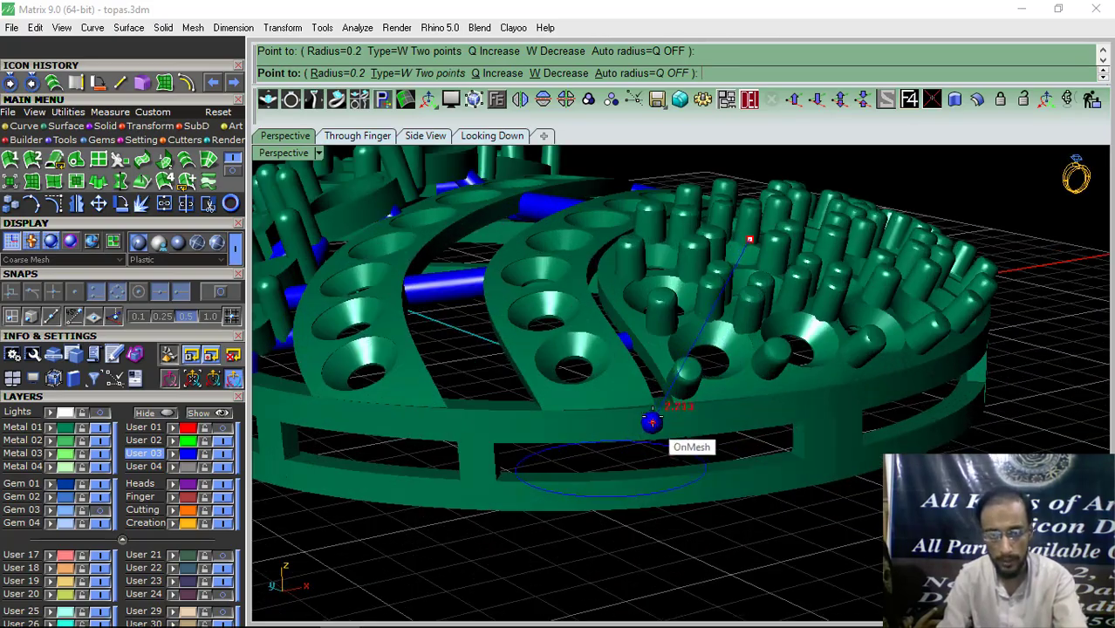
pyautogui.scroll(-5, 651, 421)
pyautogui.moveTo(595, 332); pyautogui.dragTo(529, 305, button='right')
pyautogui.press('Escape')
# Step: Shift the support between the rim and the square setting slightly along its axis with the gumball
pyautogui.scroll(-5, 608, 401)
pyautogui.scroll(5, 584, 371)
pyautogui.scroll(-5, 615, 349)
pyautogui.scroll(5, 529, 279)
pyautogui.scroll(5, 622, 309)
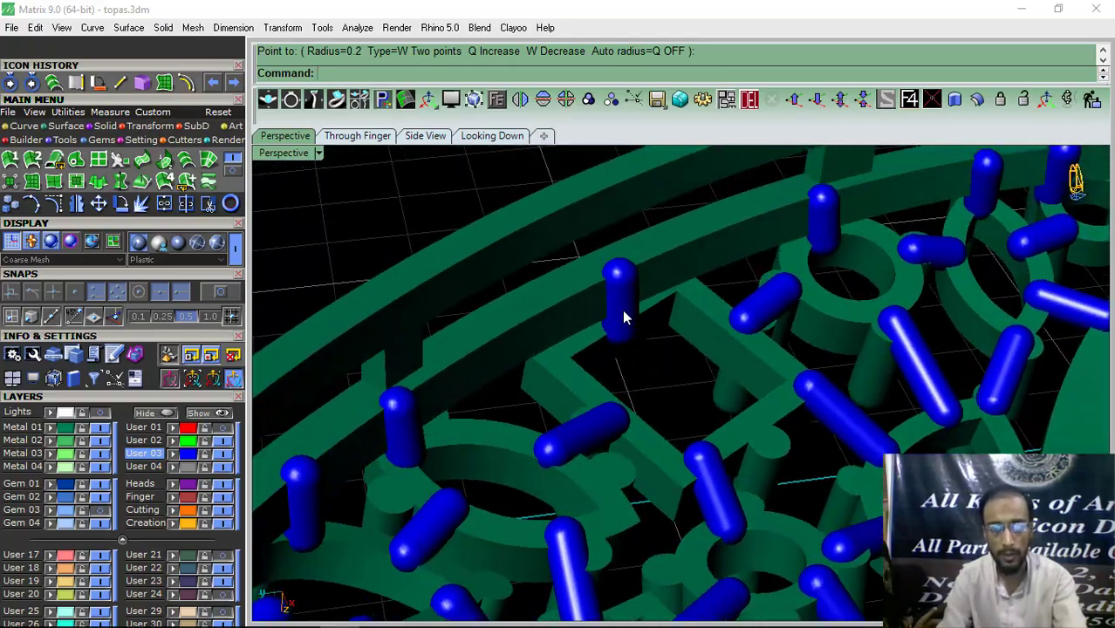
pyautogui.click(623, 306)
pyautogui.moveTo(616, 342); pyautogui.dragTo(610, 316)
pyautogui.click(628, 434)
# Step: Select the entire teardrop piece with all its supports and group it
pyautogui.scroll(-8, 628, 435)
pyautogui.moveTo(630, 432); pyautogui.dragTo(630, 354, button='right')
pyautogui.keyDown('shift'); pyautogui.moveTo(630, 353); pyautogui.dragTo(636, 393, button='right'); pyautogui.keyUp('shift')
pyautogui.scroll(-6, 636, 393)
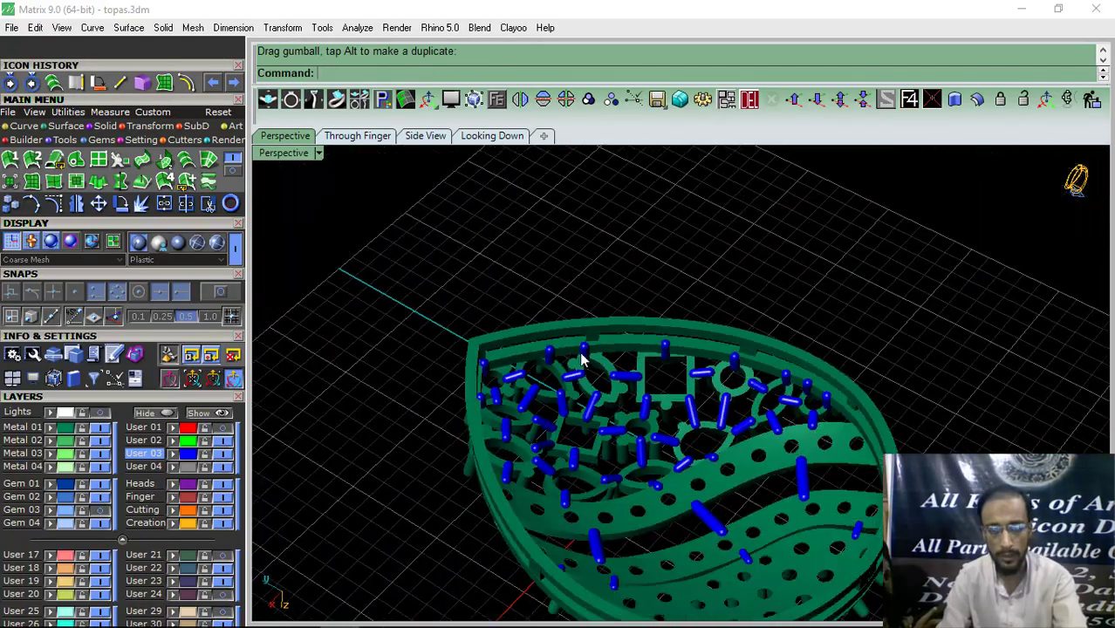
pyautogui.moveTo(583, 356); pyautogui.dragTo(726, 394, button='right')
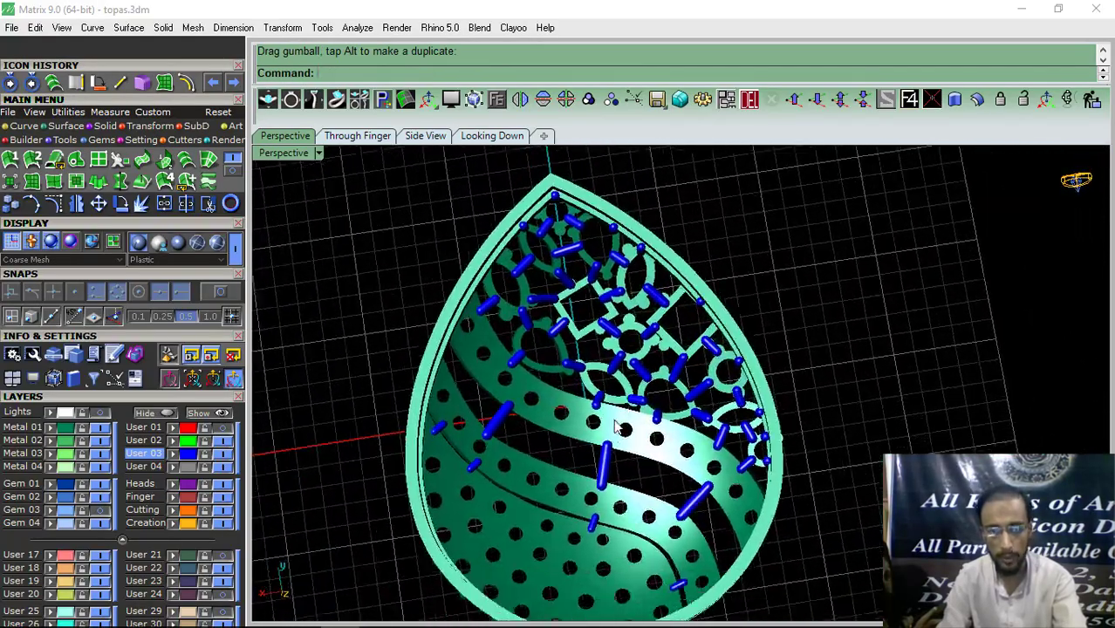
pyautogui.scroll(-6, 702, 375)
pyautogui.moveTo(650, 357); pyautogui.dragTo(358, 584)
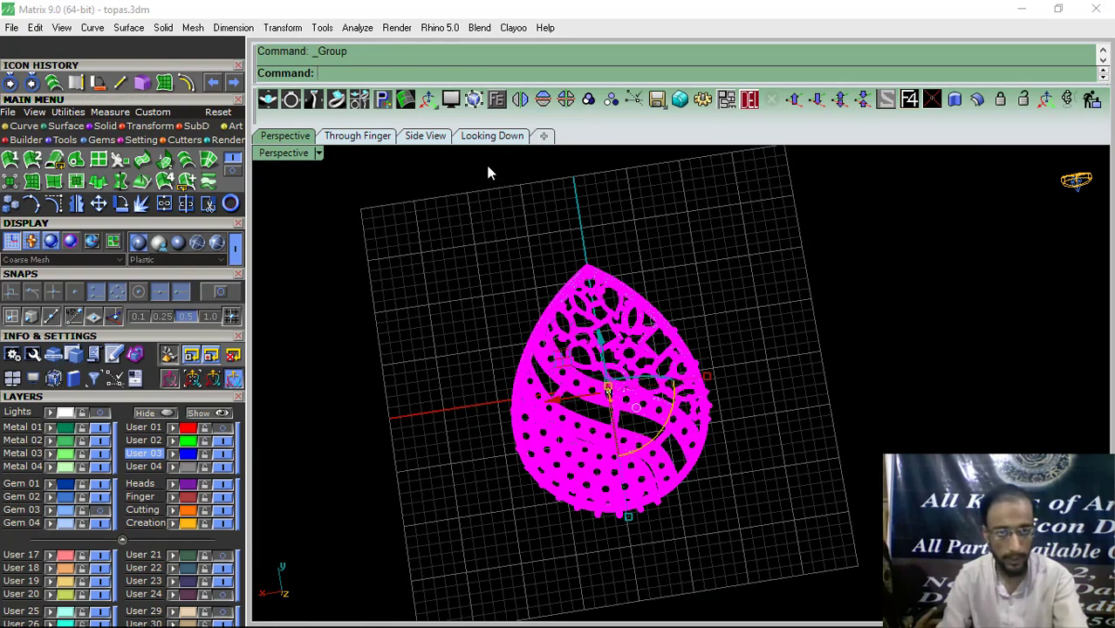
# Step: Show and lock the reference photo's Lights layer in the Looking Down view, and save the file
pyautogui.click(492, 136)
pyautogui.click(551, 373)
pyautogui.scroll(-10, 528, 342)
pyautogui.moveTo(528, 339); pyautogui.dragTo(508, 391, button='right')
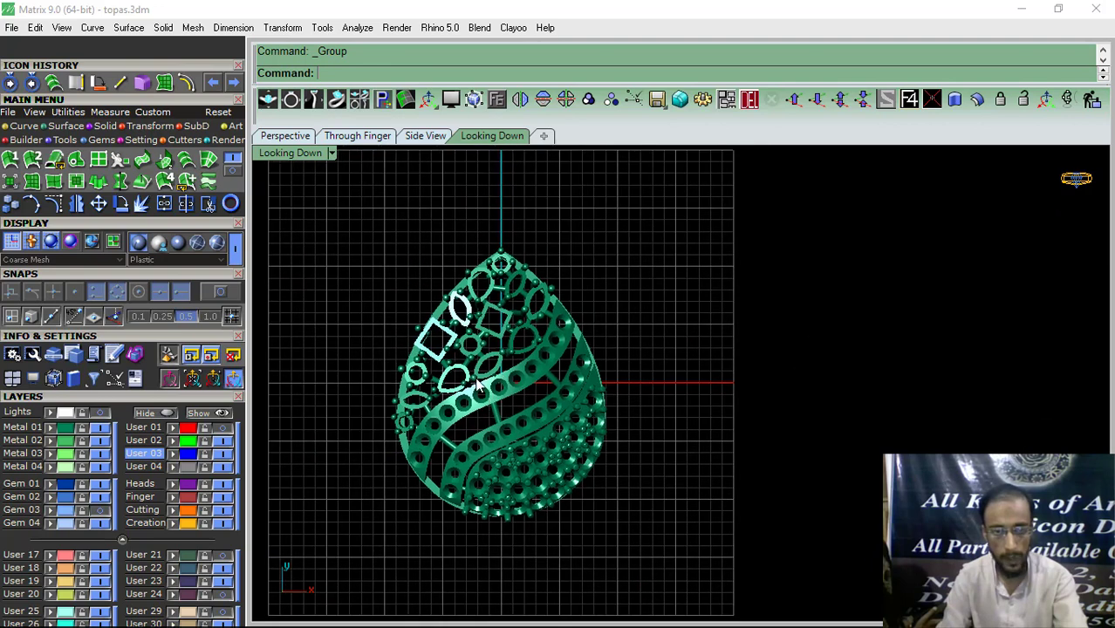
pyautogui.click(84, 413)
pyautogui.scroll(-2, 472, 311)
pyautogui.moveTo(468, 313); pyautogui.dragTo(475, 346, button='right')
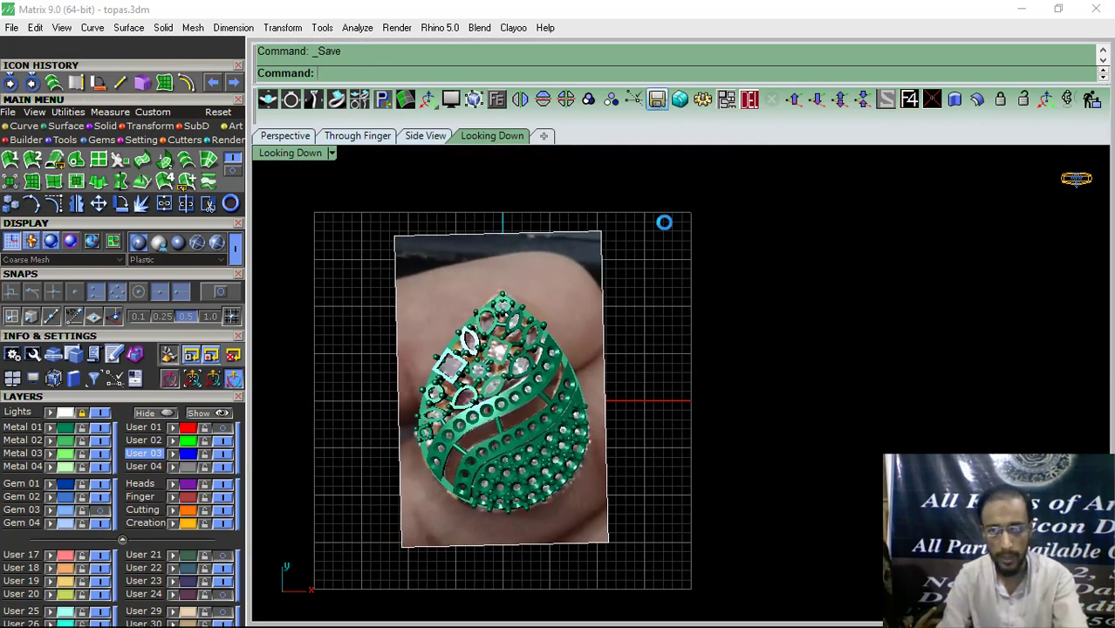
pyautogui.moveTo(531, 437); pyautogui.dragTo(506, 410, button='right')
# Step: Copy the grouped teardrop piece horizontally along the X axis to a spot beside the original
pyautogui.click(521, 417)
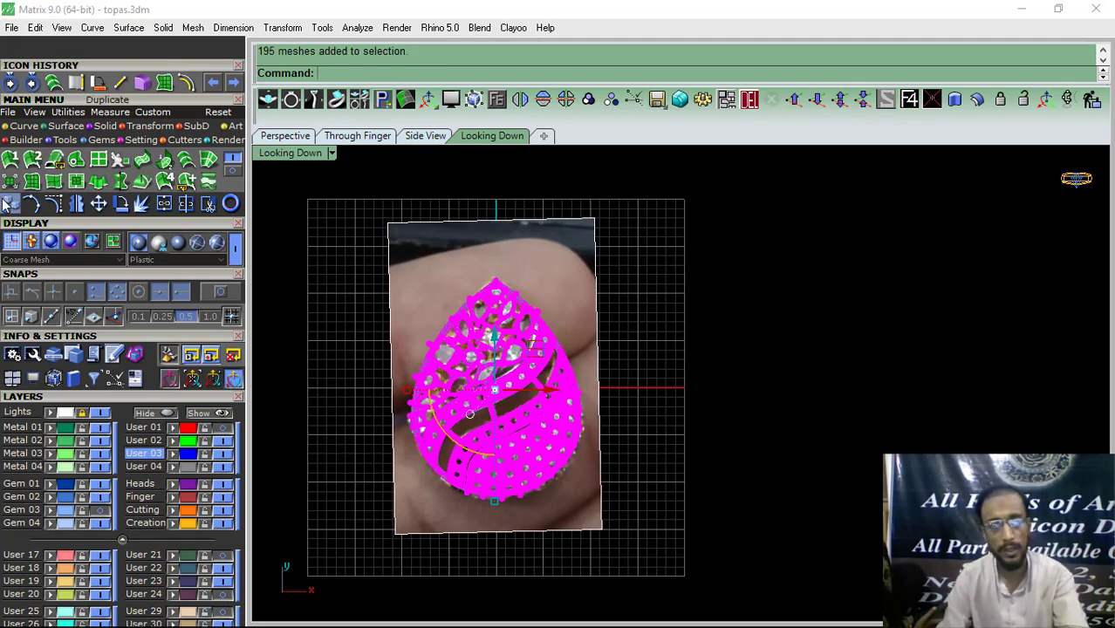
pyautogui.click(7, 206)
pyautogui.click(487, 403)
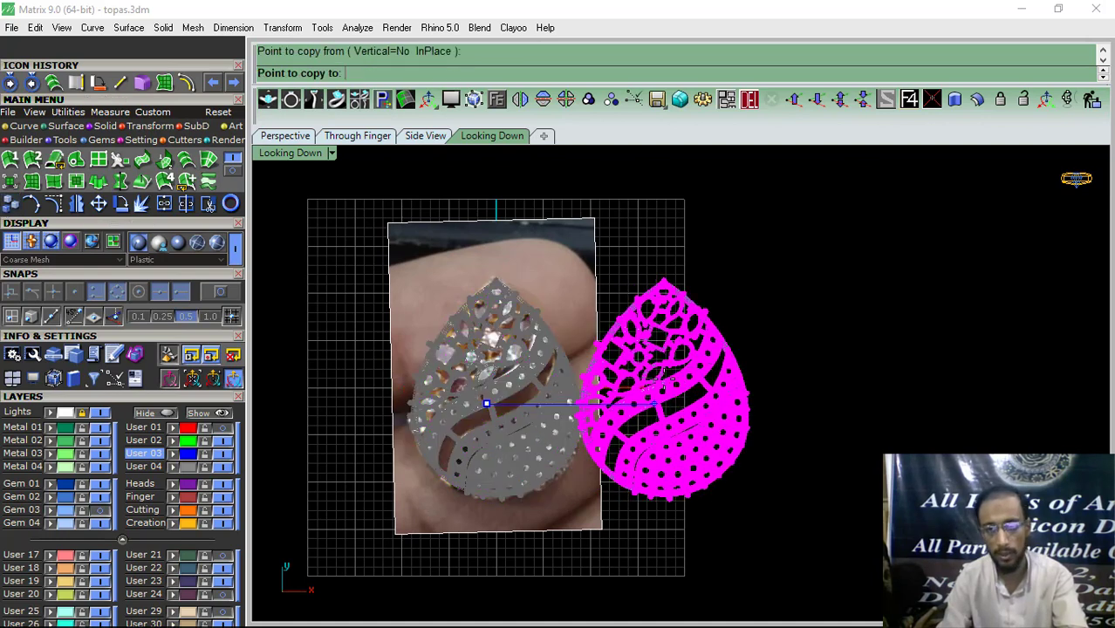
pyautogui.click(695, 402)
pyautogui.rightClick(703, 384)
# Step: Move the copied teardrop slightly farther from the original along the X axis to clear the reference photo
pyautogui.moveTo(733, 368); pyautogui.dragTo(691, 364, button='right')
pyautogui.click(692, 384)
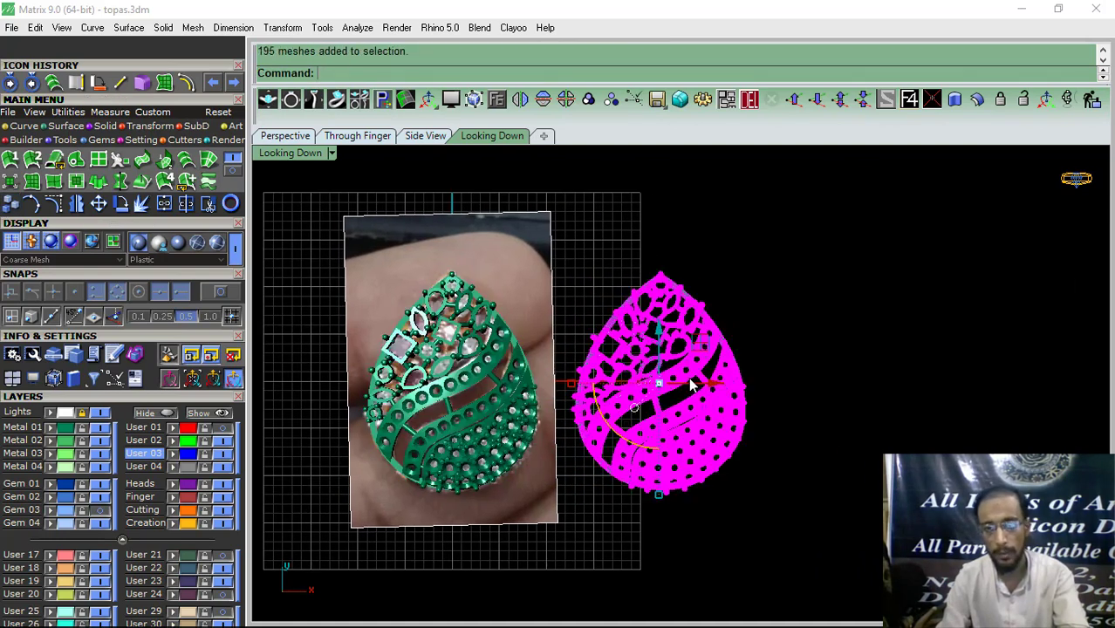
pyautogui.moveTo(776, 382); pyautogui.dragTo(749, 384, button='right')
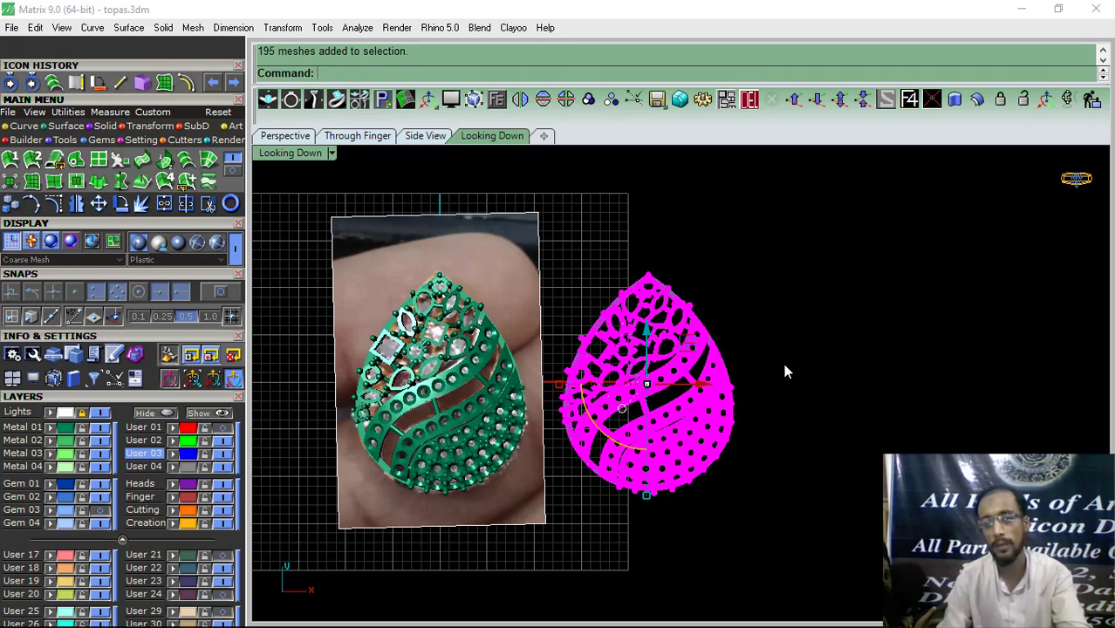
pyautogui.scroll(2, 782, 358)
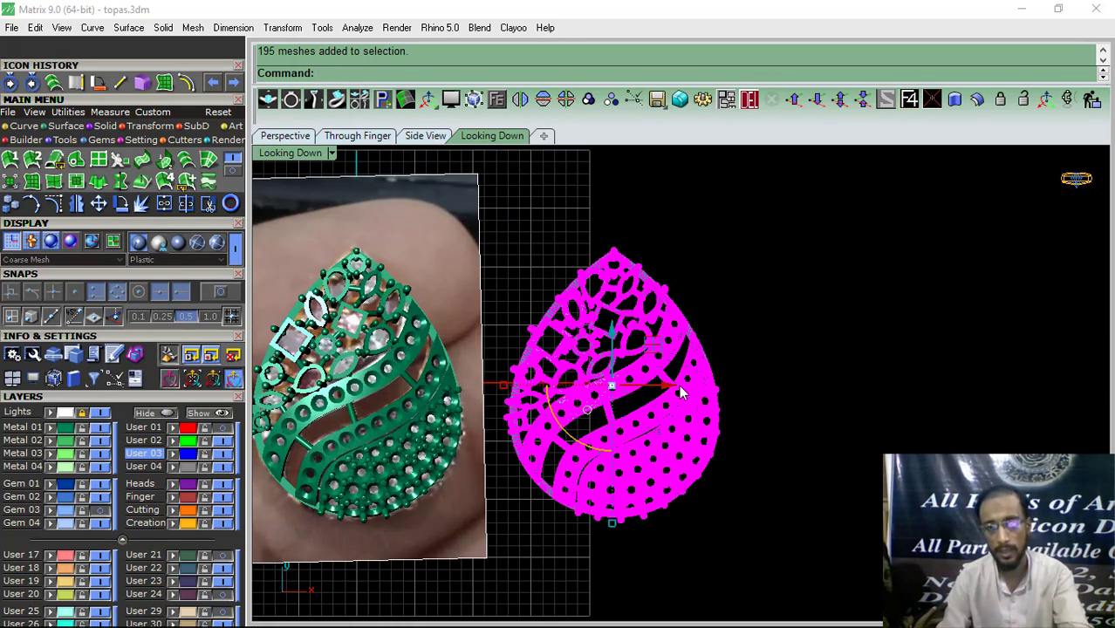
pyautogui.moveTo(666, 386); pyautogui.dragTo(682, 384)
pyautogui.scroll(-2, 686, 357)
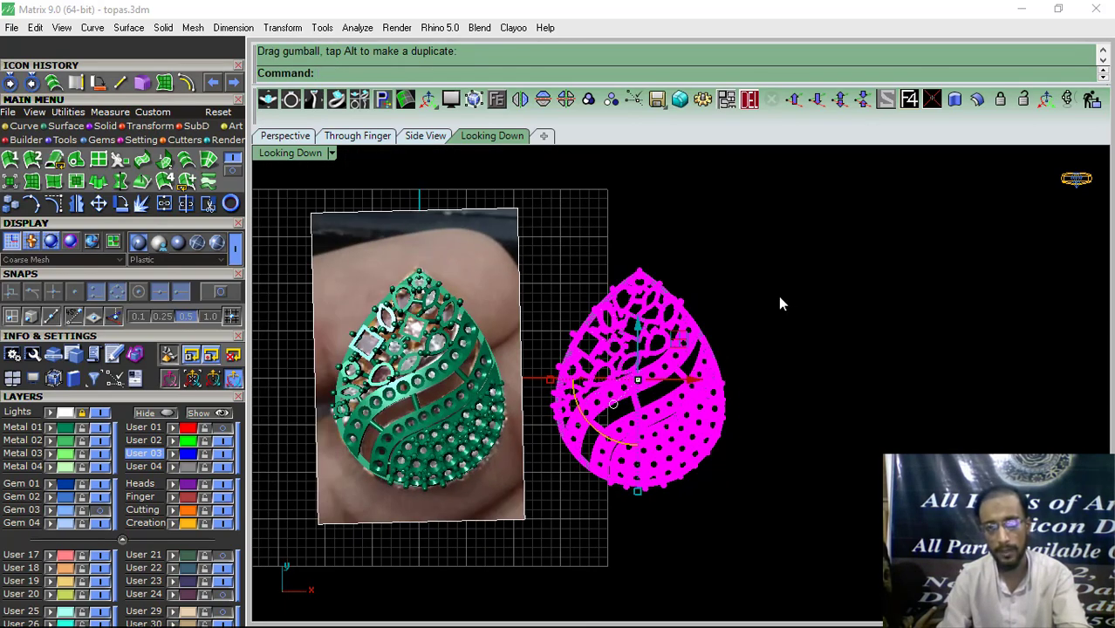
pyautogui.moveTo(780, 297); pyautogui.dragTo(812, 286, button='right')
pyautogui.click(811, 284)
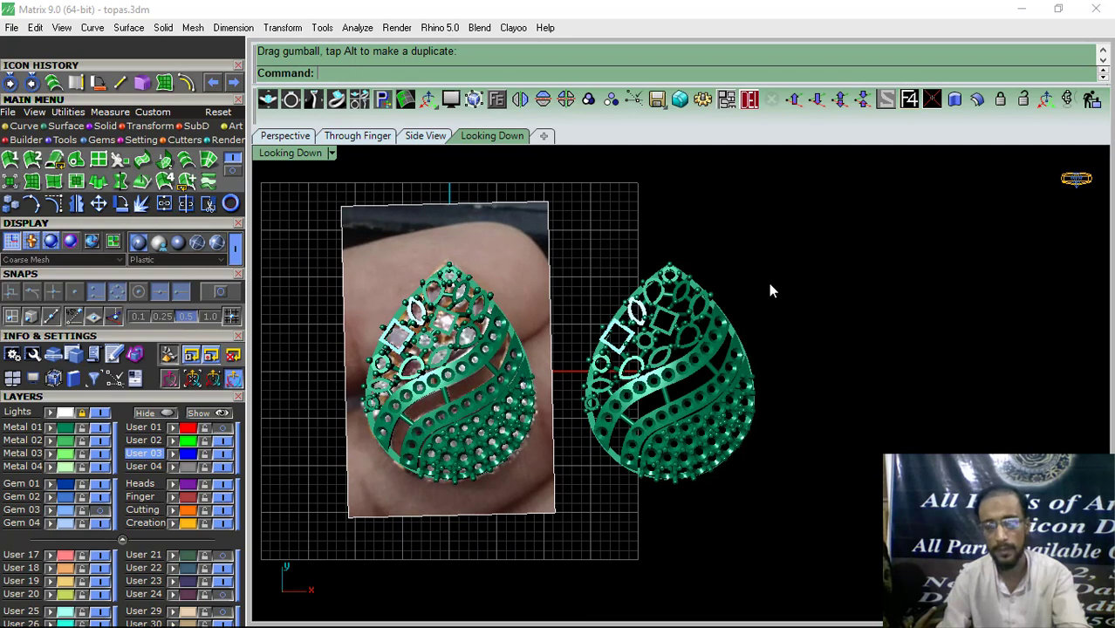
# Step: Try scaling the copied teardrop in 2D by a factor of 0.90 about its centre, and undo the scaling
pyautogui.click(699, 370)
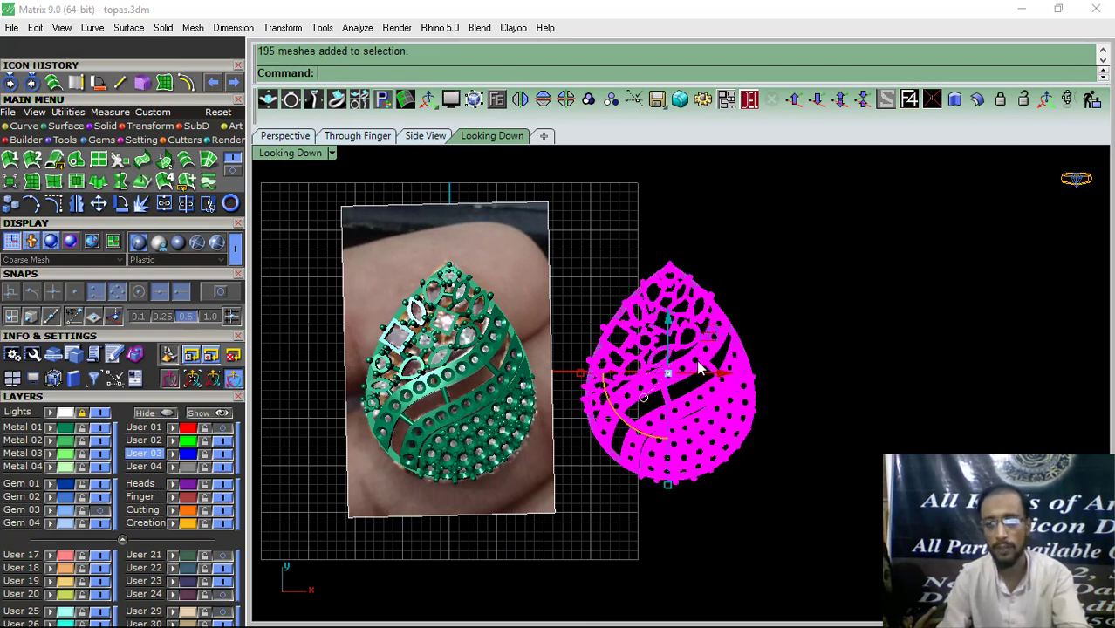
pyautogui.click(135, 133)
pyautogui.click(31, 162)
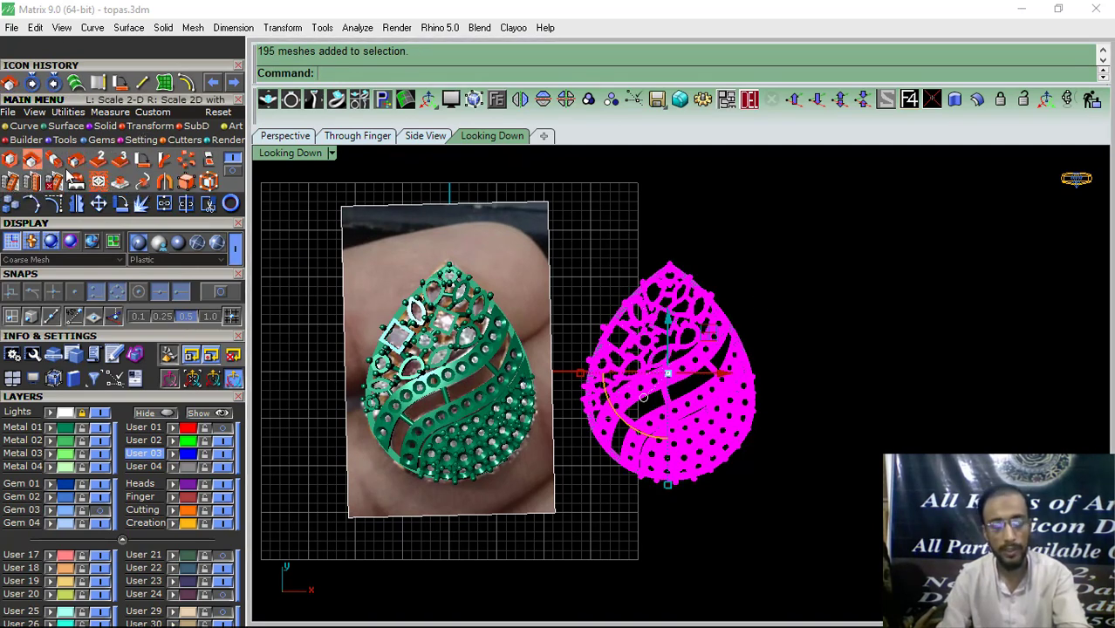
pyautogui.click(666, 378)
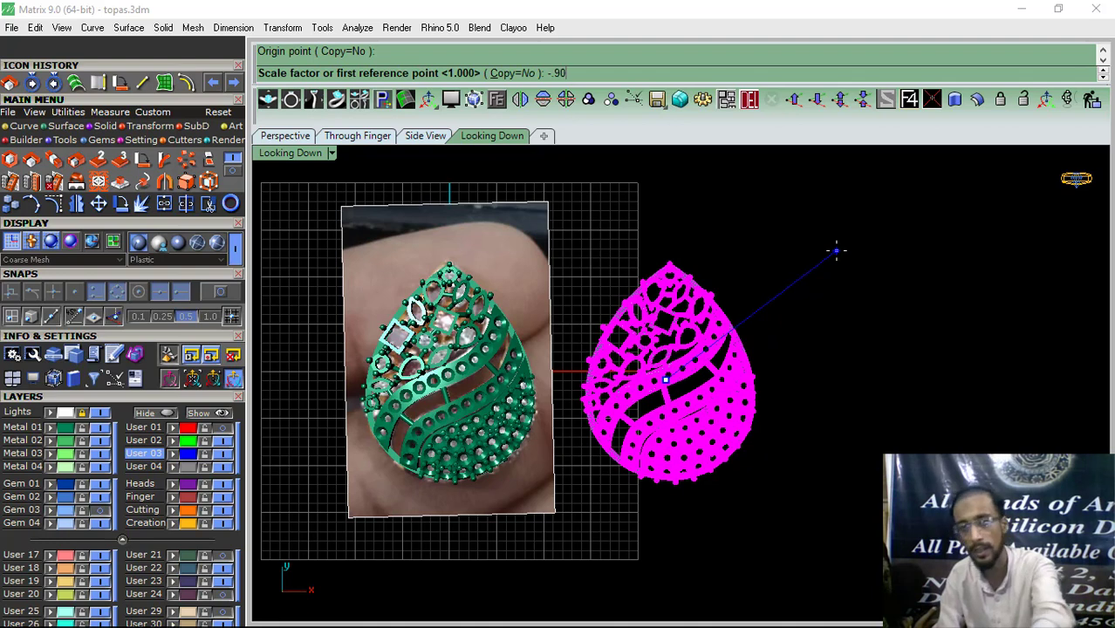
pyautogui.press('Return')
pyautogui.press('Escape')
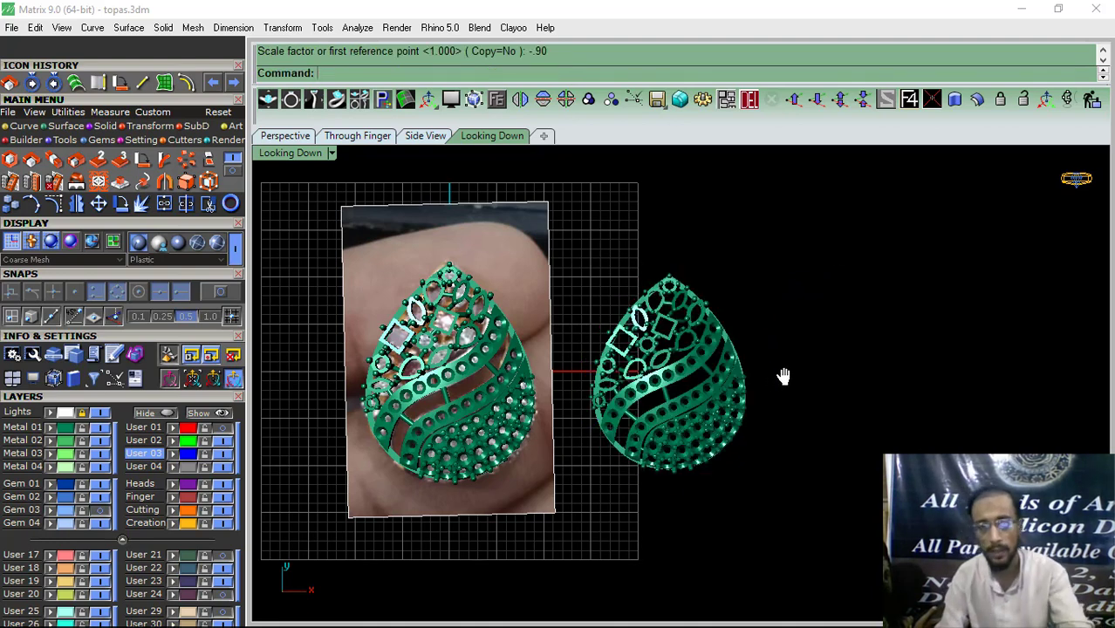
pyautogui.moveTo(779, 373); pyautogui.dragTo(839, 380, button='right')
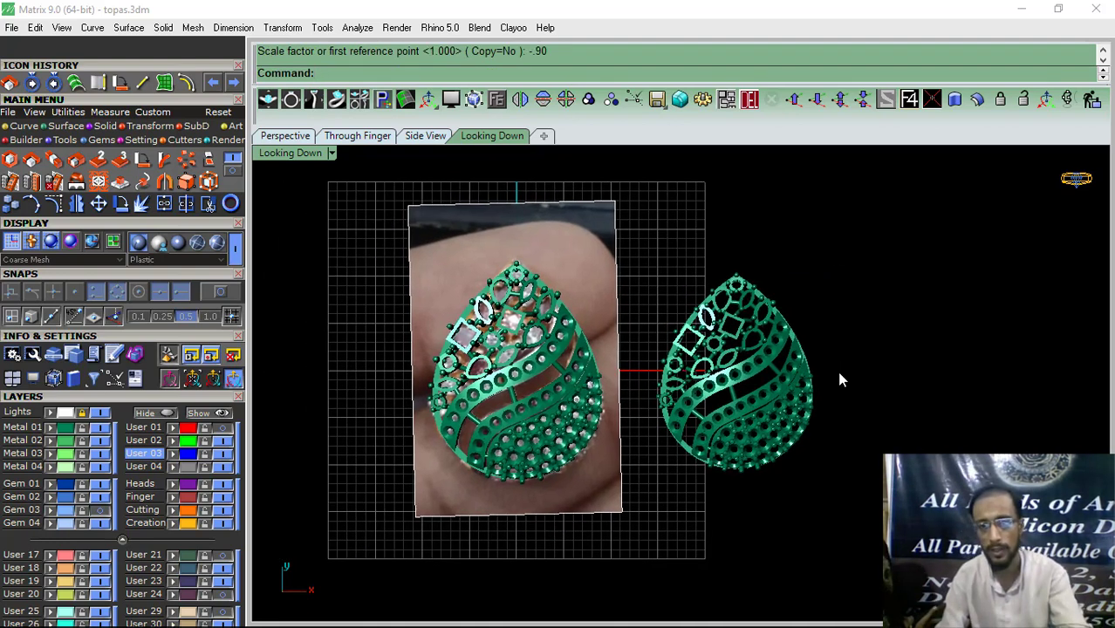
pyautogui.hotkey('ctrl', 'z')
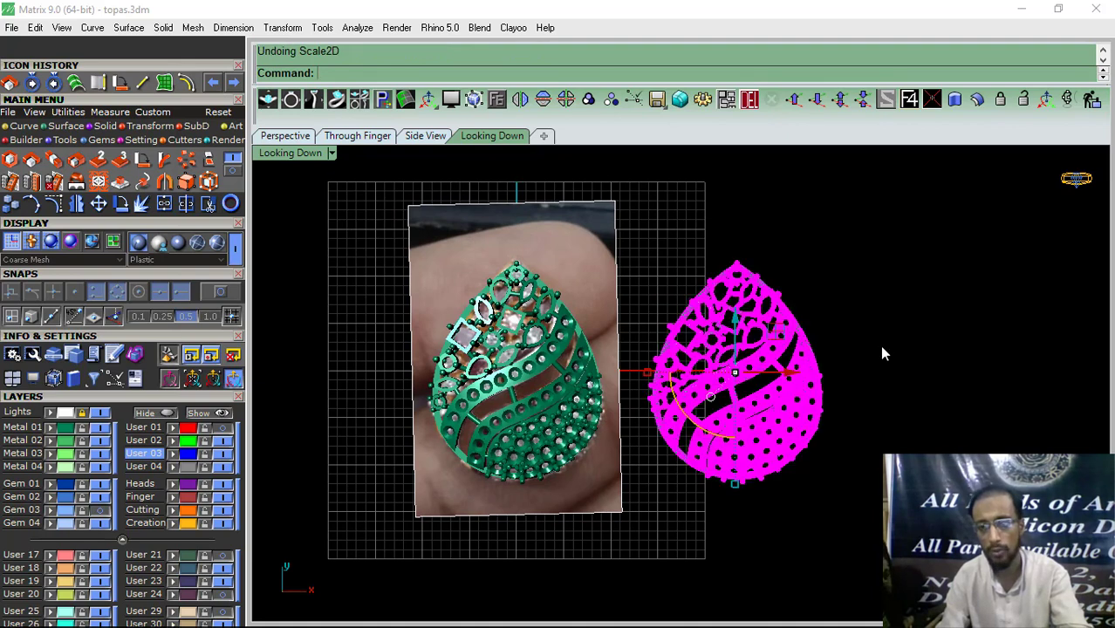
pyautogui.press('Escape')
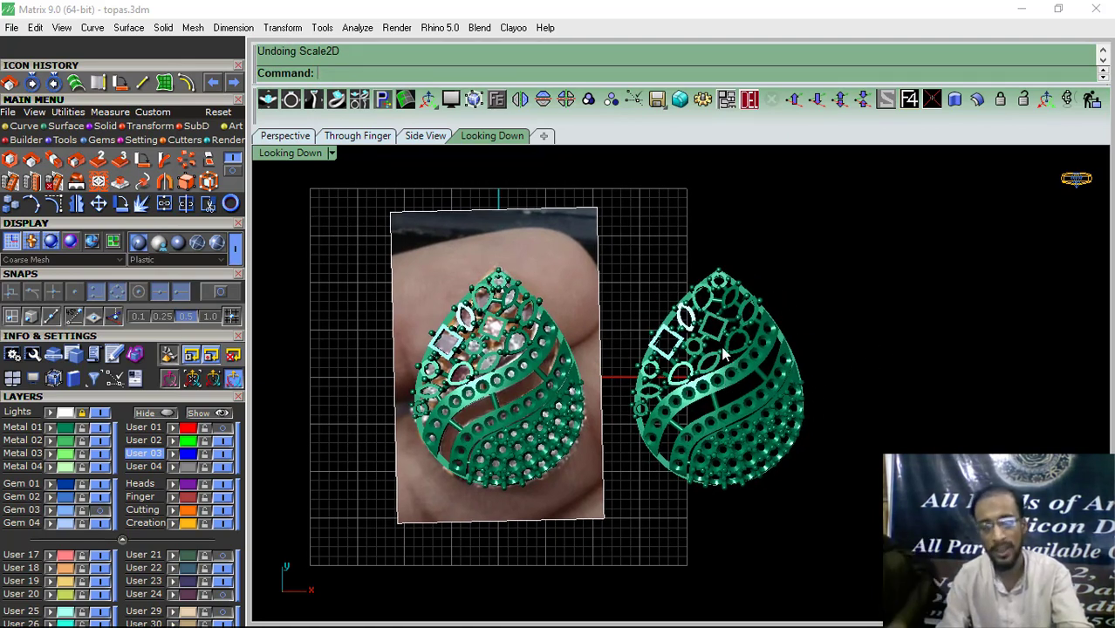
# Step: Scale the copied teardrop in 2D by a factor of 0.90 from a point near its centre
pyautogui.moveTo(711, 394); pyautogui.dragTo(701, 393, button='right')
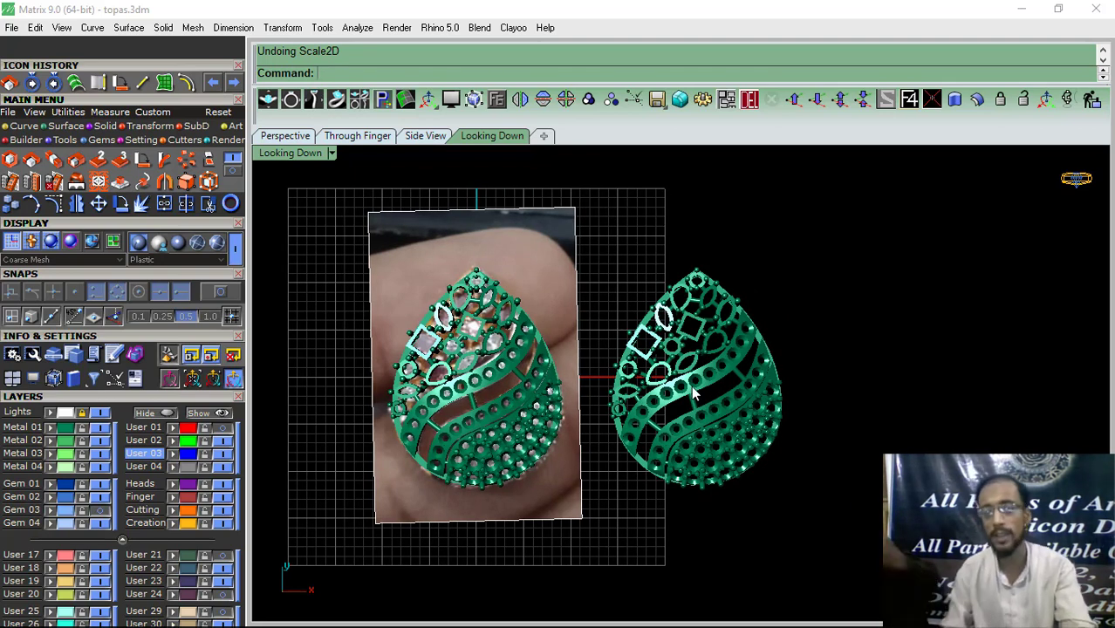
pyautogui.click(695, 395)
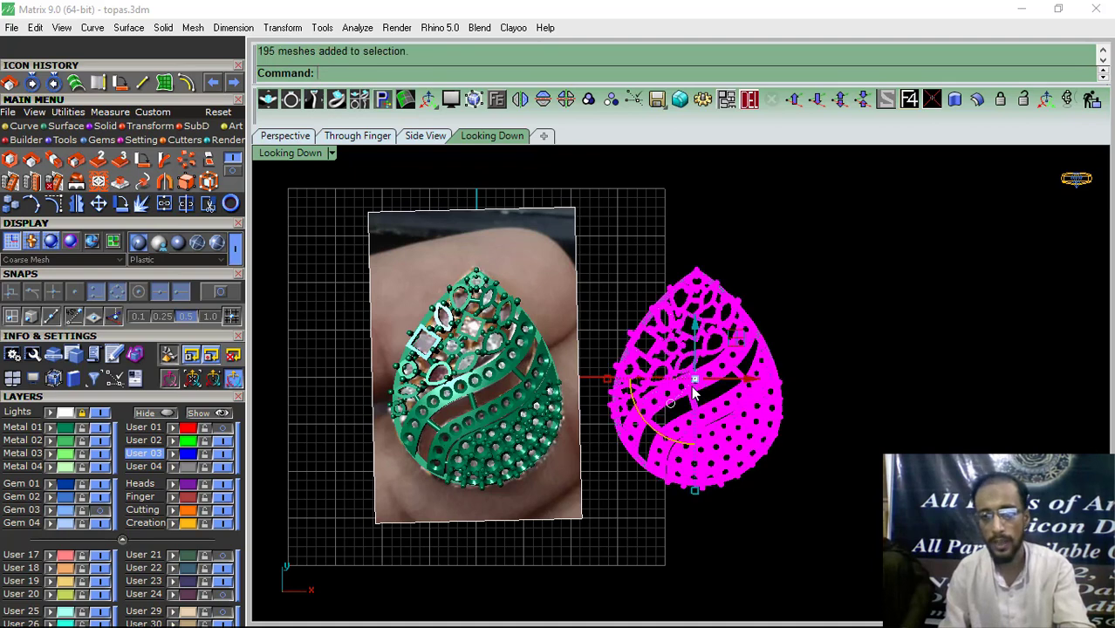
pyautogui.press('F2')
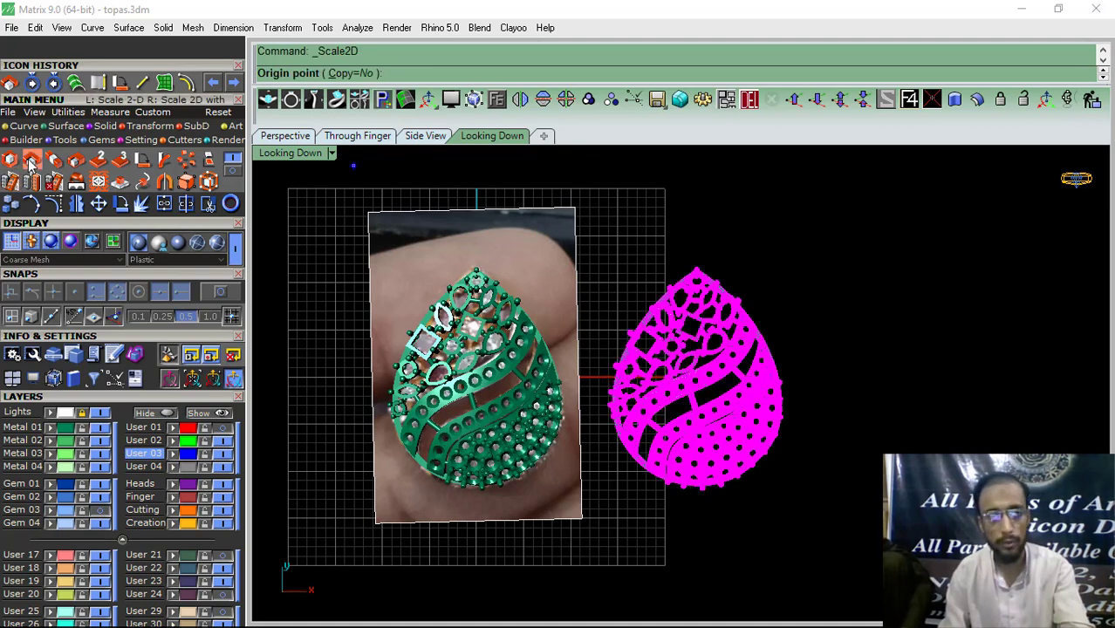
pyautogui.click(692, 393)
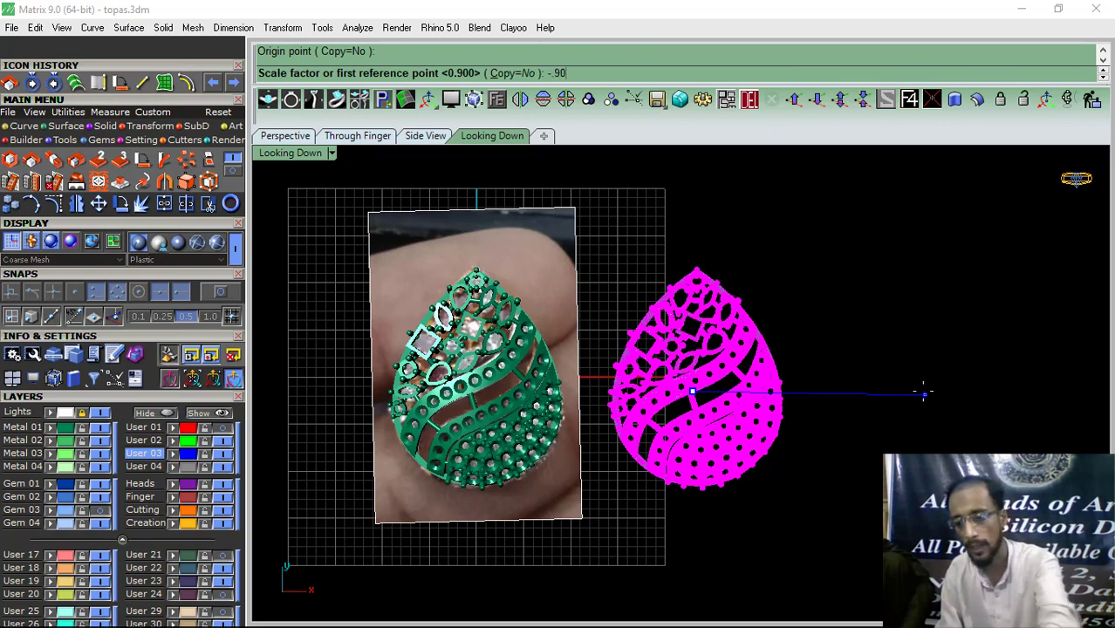
pyautogui.press('Return')
pyautogui.moveTo(841, 402)
pyautogui.mouseDown(button='right')
pyautogui.moveTo(860, 396)
pyautogui.moveTo(853, 412)
pyautogui.mouseUp(button='right')
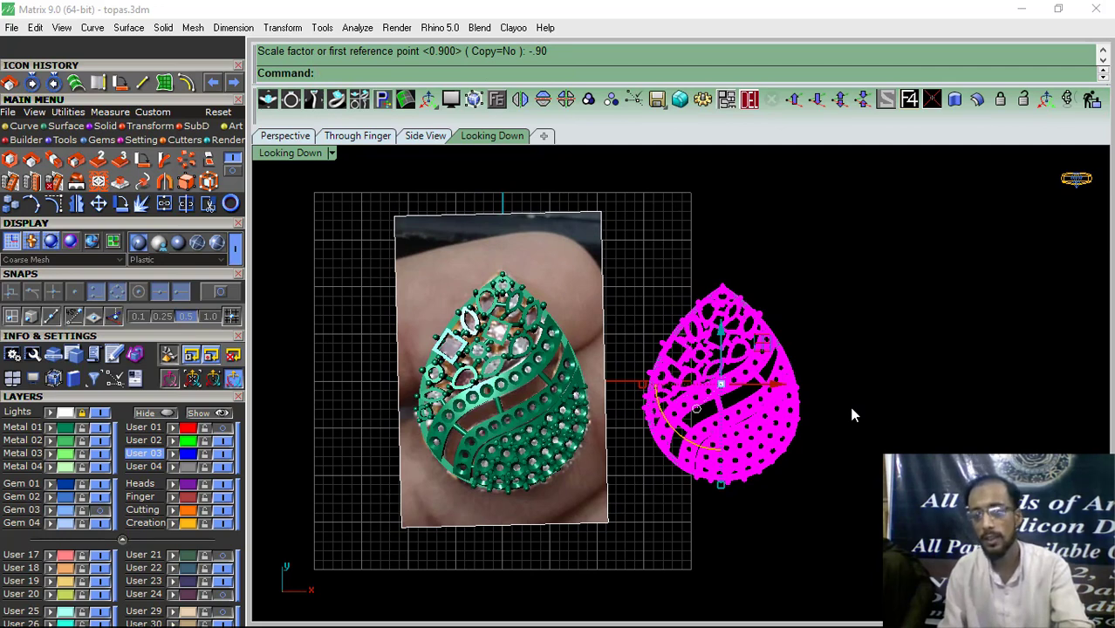
pyautogui.press('Escape')
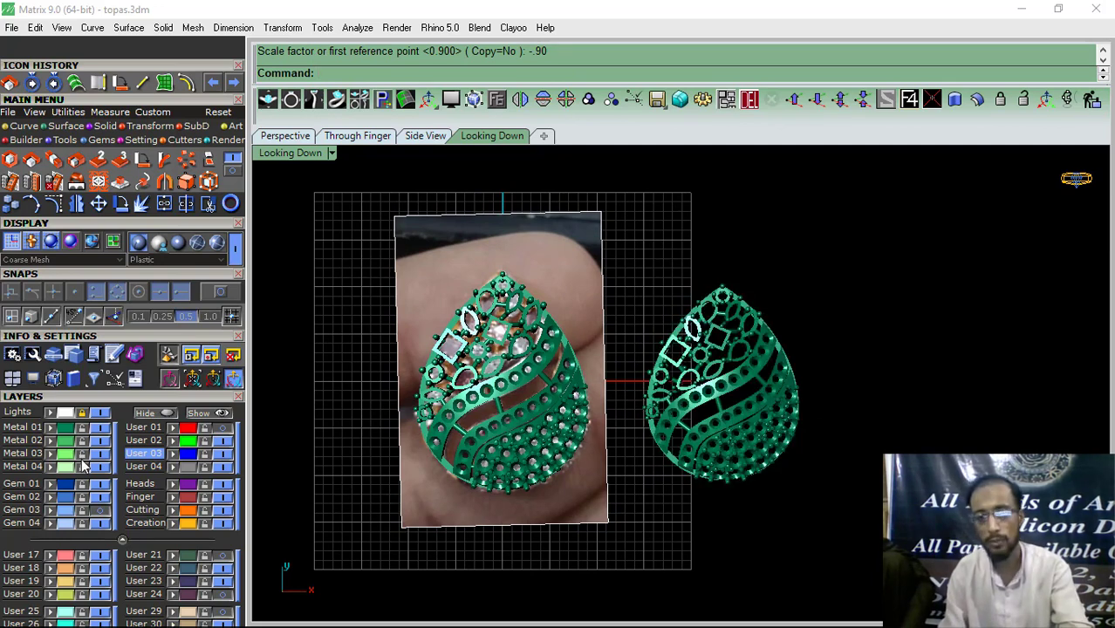
# Step: Hide the reference photo and enlarge the original teardrop slightly in 2D from origin 0,0,0 using two reference points
pyautogui.click(100, 413)
pyautogui.click(515, 404)
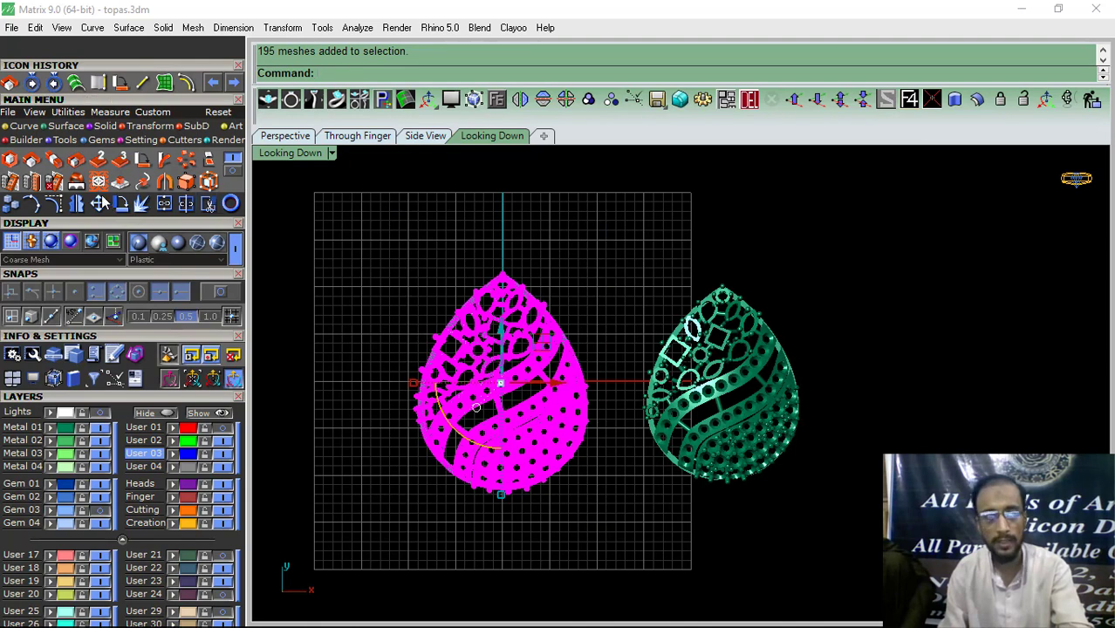
pyautogui.click(33, 162)
pyautogui.click(909, 101)
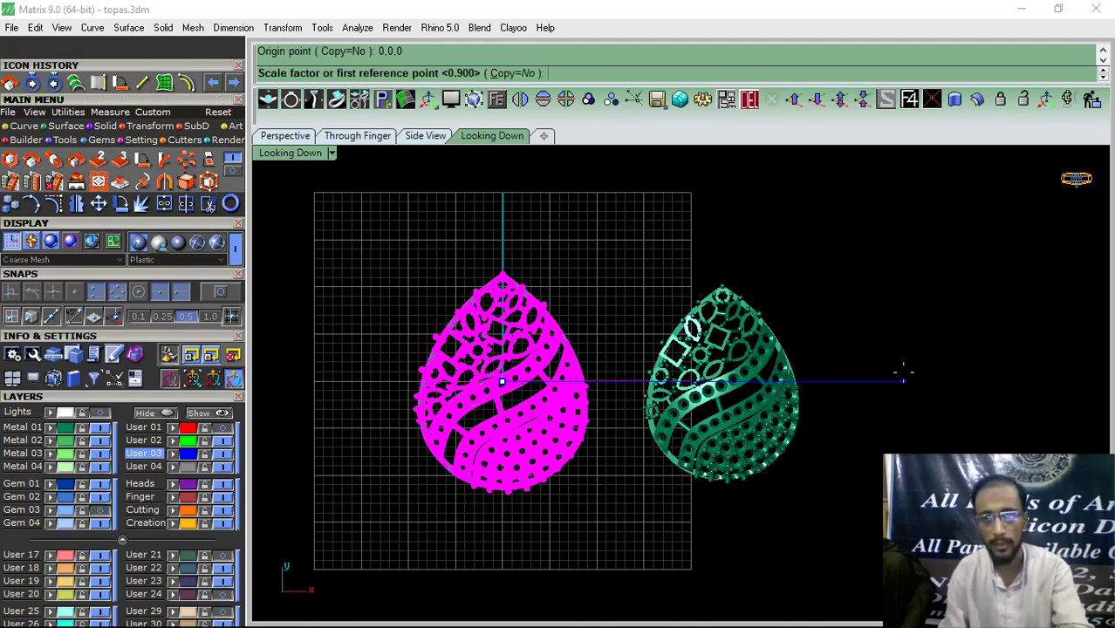
pyautogui.click(904, 374)
pyautogui.click(913, 369)
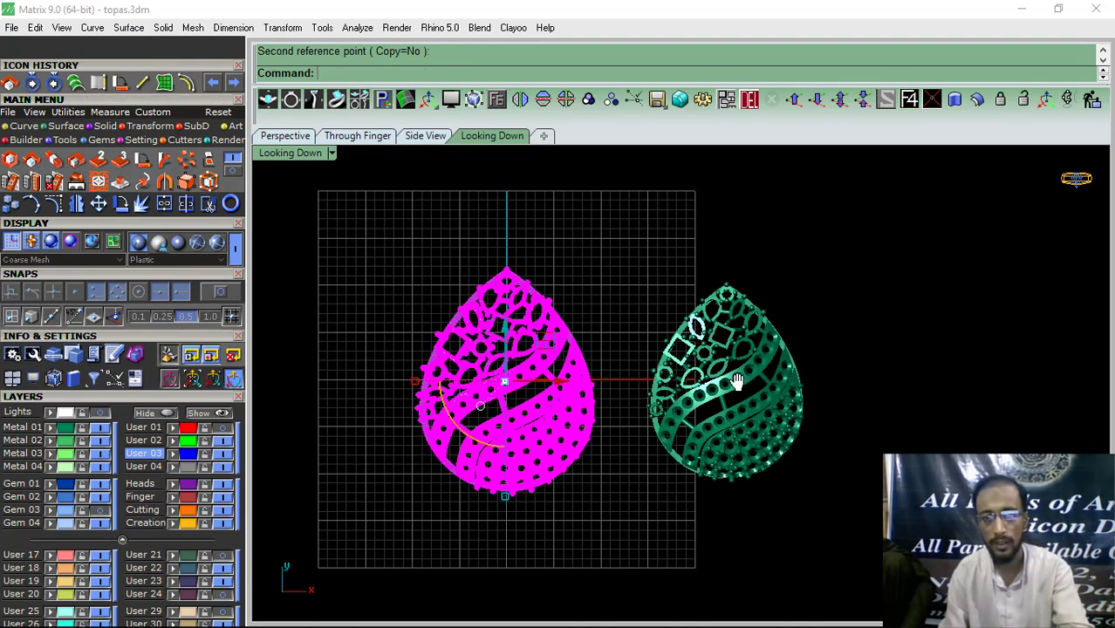
pyautogui.moveTo(738, 381); pyautogui.dragTo(778, 368, button='right')
pyautogui.click(691, 312)
# Step: Show the reference photo's Lights layer again behind the original teardrop
pyautogui.scroll(-6, 682, 309)
pyautogui.moveTo(722, 329); pyautogui.dragTo(701, 341, button='right')
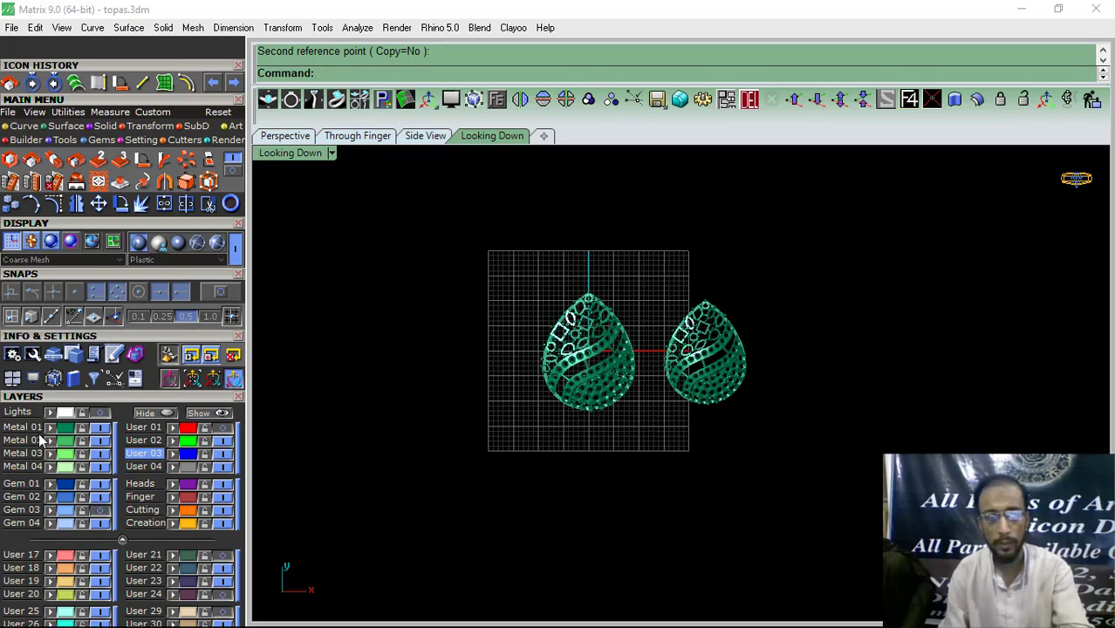
pyautogui.click(100, 413)
pyautogui.scroll(3, 618, 373)
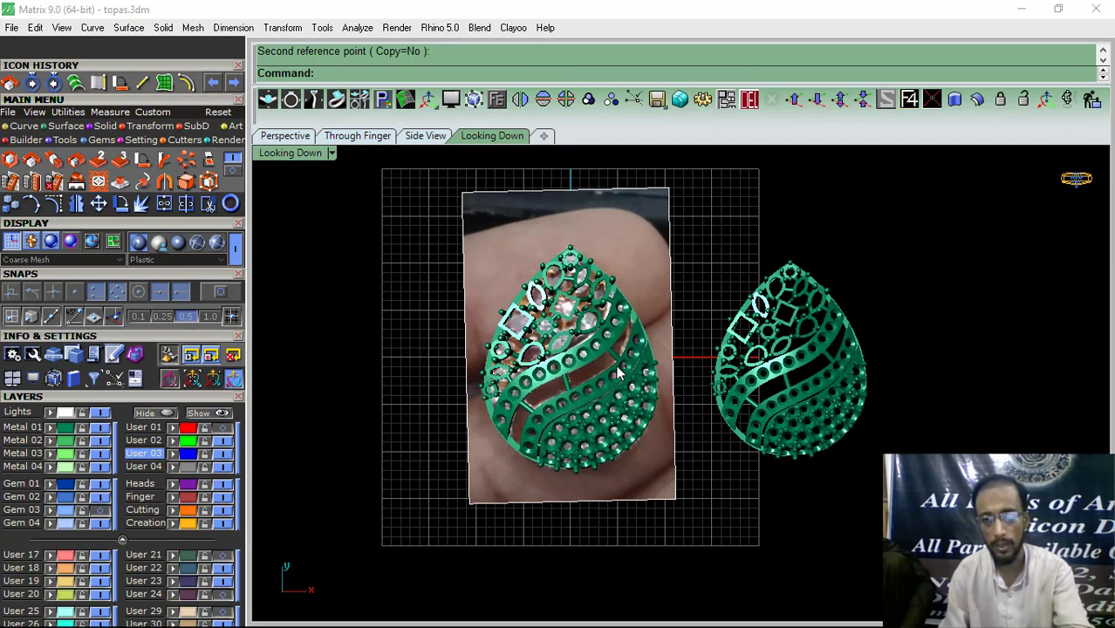
# Step: Inspect the original and scaled teardrops over the reference photo in perspective, and return to the looking-down view
pyautogui.click(285, 135)
pyautogui.moveTo(625, 425); pyautogui.dragTo(667, 485, button='right')
pyautogui.scroll(10, 781, 334)
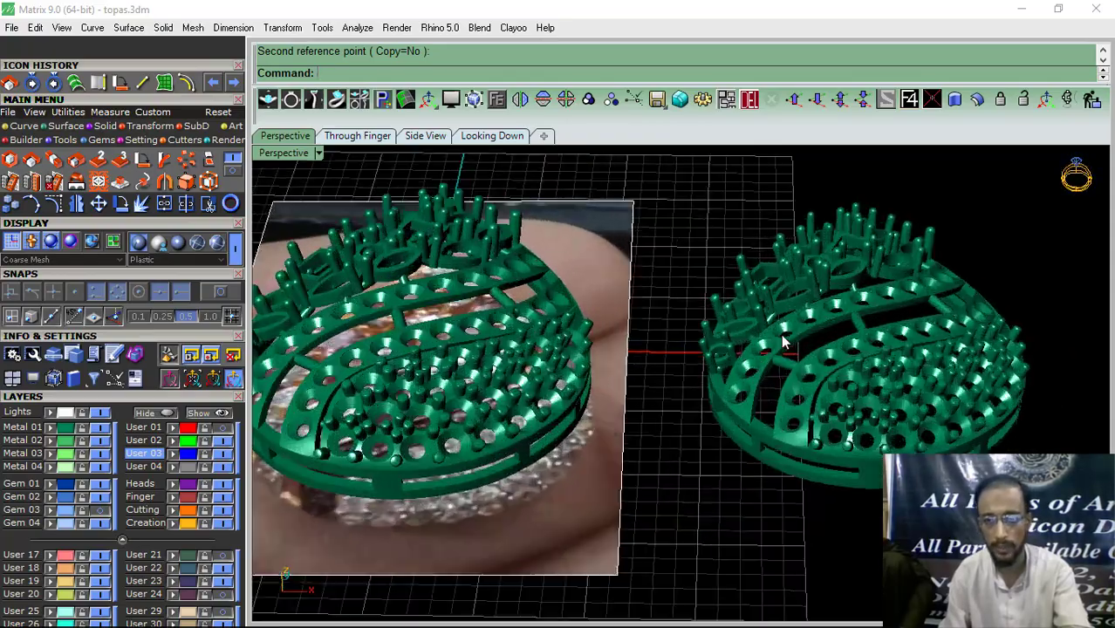
pyautogui.scroll(-7, 725, 350)
pyautogui.moveTo(644, 410); pyautogui.dragTo(648, 247, button='right')
pyautogui.scroll(-3, 649, 247)
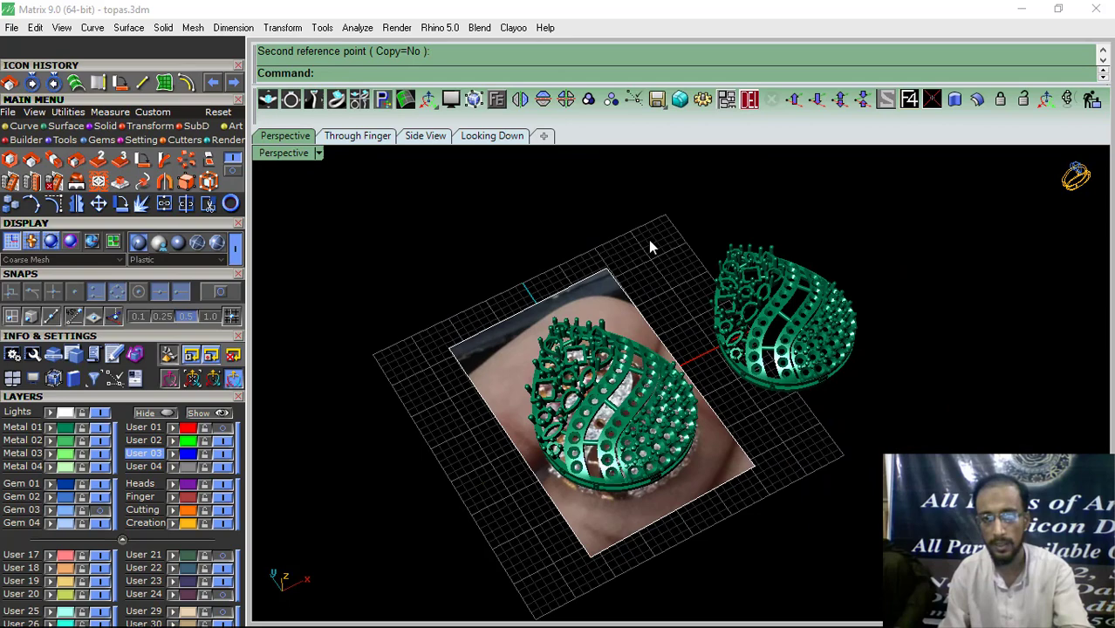
pyautogui.click(488, 137)
pyautogui.moveTo(622, 375); pyautogui.dragTo(590, 383, button='right')
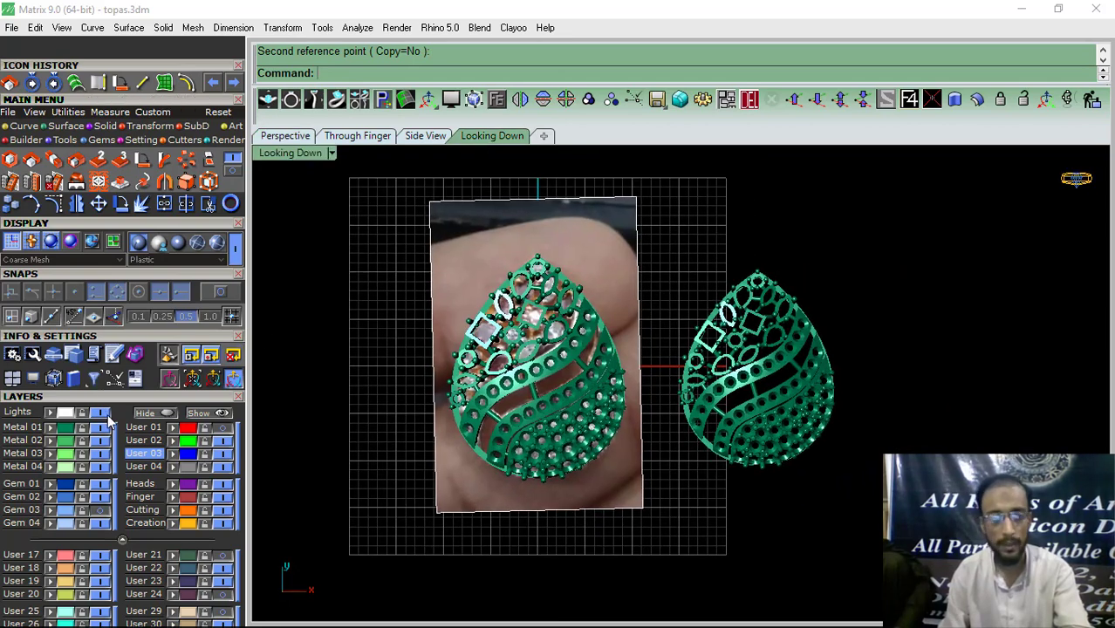
# Step: Hide the reference photo's Lights layer behind the original teardrop
pyautogui.click(101, 412)
pyautogui.moveTo(606, 321)
pyautogui.mouseDown(button='right')
pyautogui.moveTo(617, 325)
pyautogui.moveTo(595, 320)
pyautogui.mouseUp(button='right')
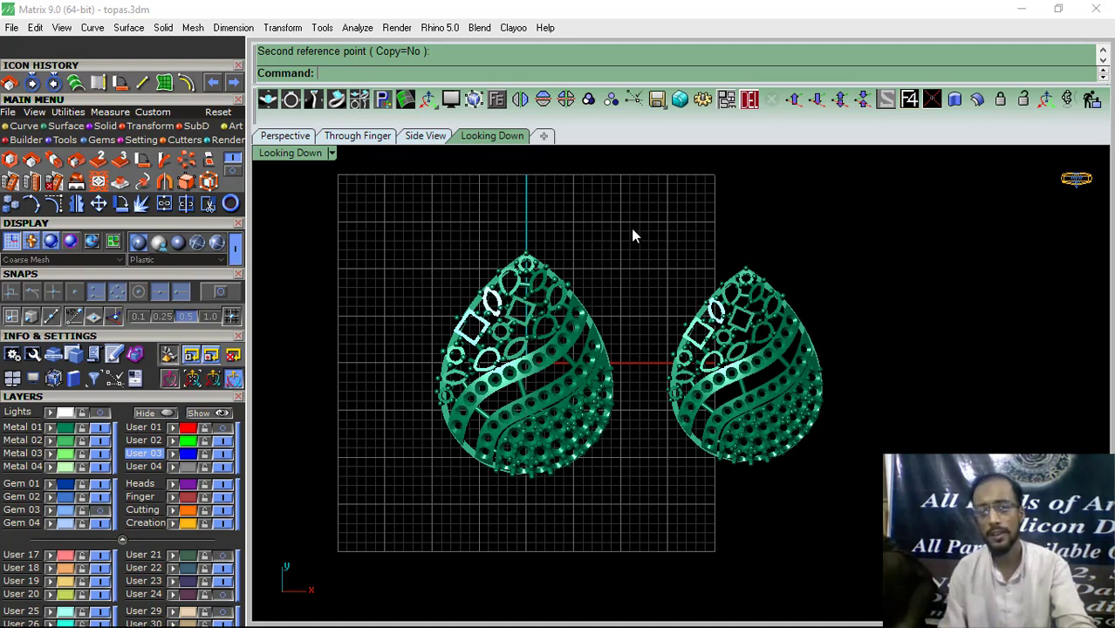
pyautogui.moveTo(662, 323)
pyautogui.mouseDown(button='right')
pyautogui.moveTo(650, 329)
pyautogui.moveTo(661, 320)
pyautogui.mouseUp(button='right')
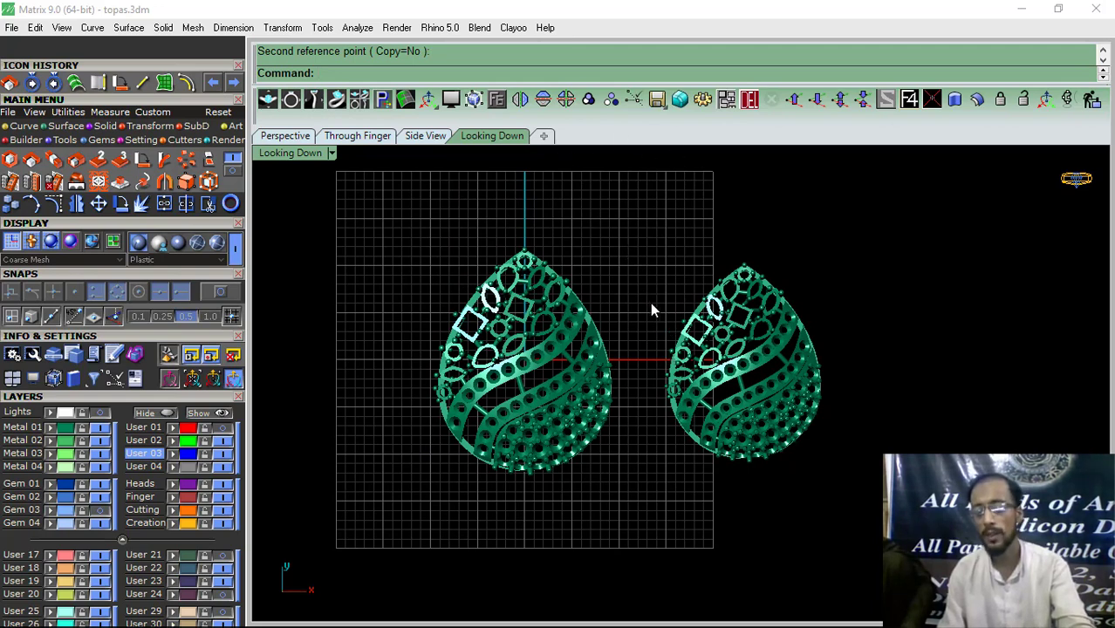
# Step: Copy the smaller teardrop to the empty space beside it as a third piece
pyautogui.click(736, 351)
pyautogui.moveTo(803, 352); pyautogui.dragTo(683, 360, button='right')
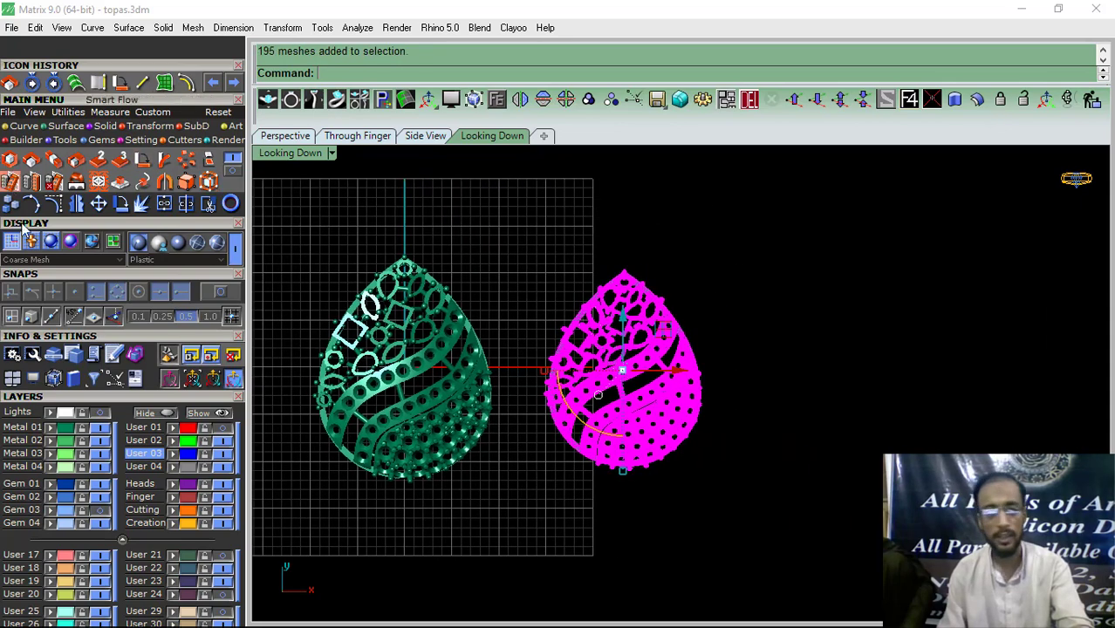
pyautogui.click(9, 205)
pyautogui.click(663, 388)
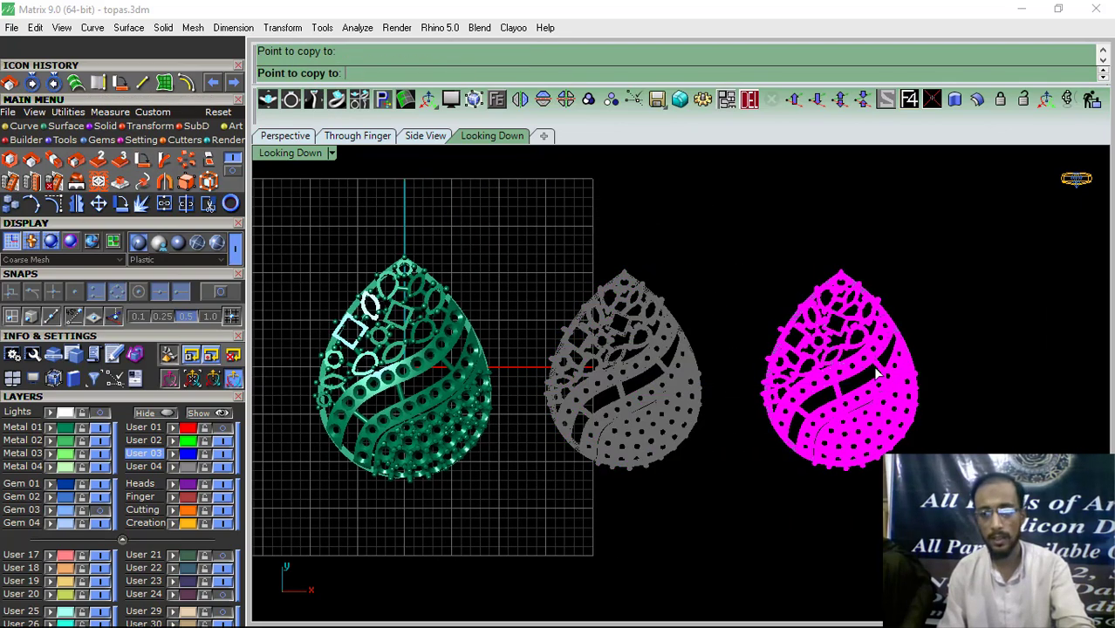
pyautogui.click(879, 384)
pyautogui.rightClick(878, 387)
pyautogui.moveTo(876, 389); pyautogui.dragTo(731, 406, button='right')
# Step: Try scaling the third teardrop in 2D by a factor of 1.10 from near its centre, and undo the scaling
pyautogui.click(756, 401)
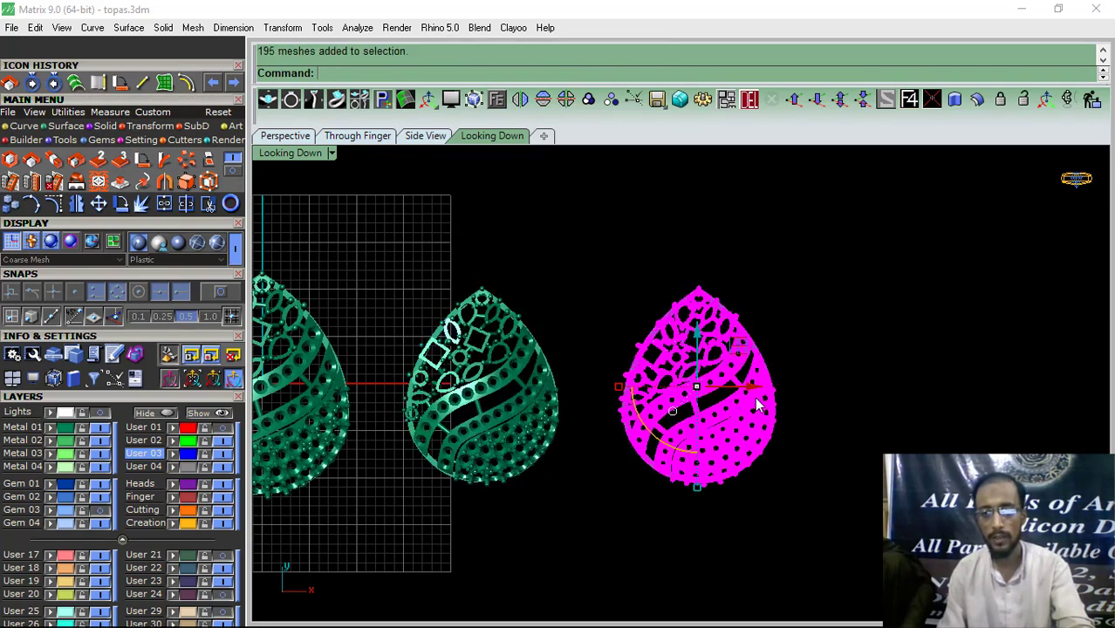
pyautogui.click(30, 160)
pyautogui.click(695, 397)
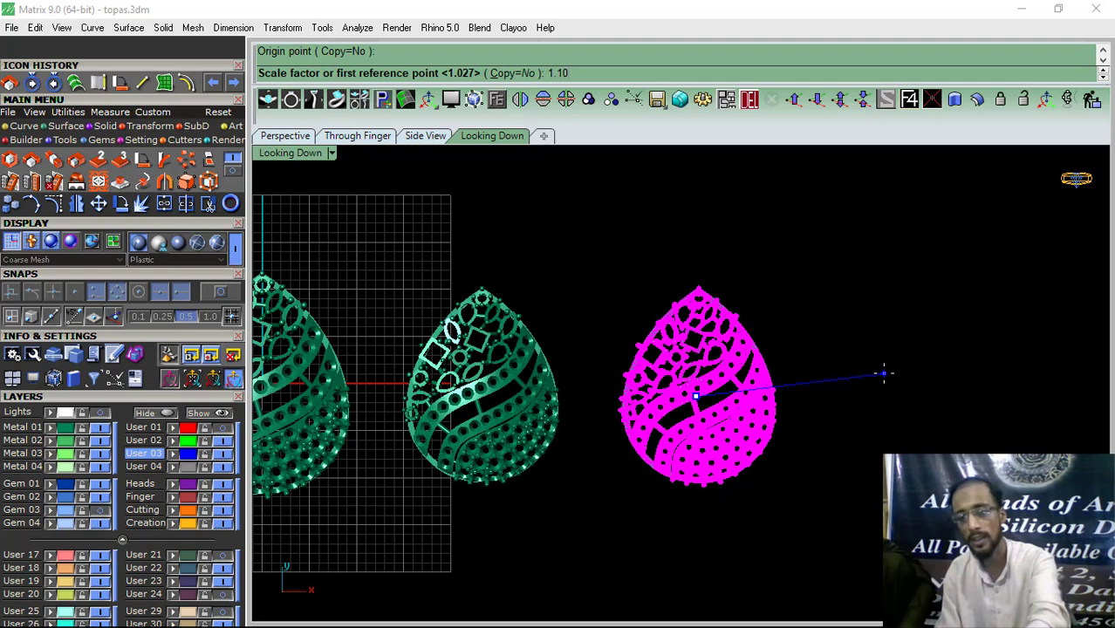
pyautogui.write('1.10')
pyautogui.press('Return')
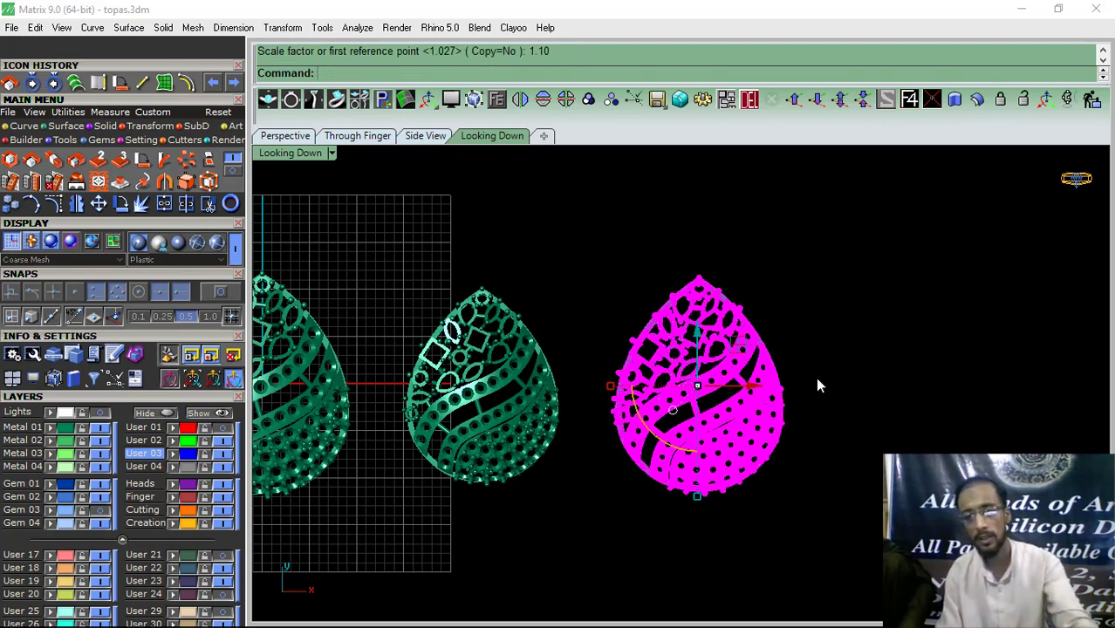
pyautogui.scroll(2, 816, 376)
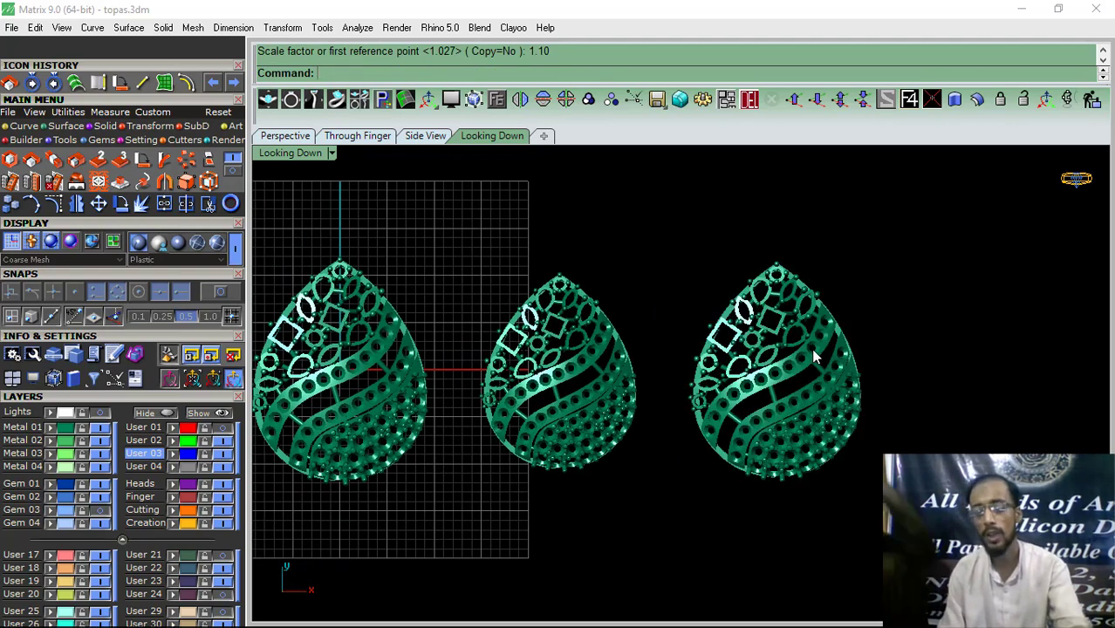
pyautogui.hotkey('ctrl', 'z')
# Step: Try scaling the third teardrop in 2D by a factor of -.20 from near its centre, and undo the scaling
pyautogui.moveTo(840, 361); pyautogui.dragTo(811, 363, button='right')
pyautogui.rightClick(756, 384)
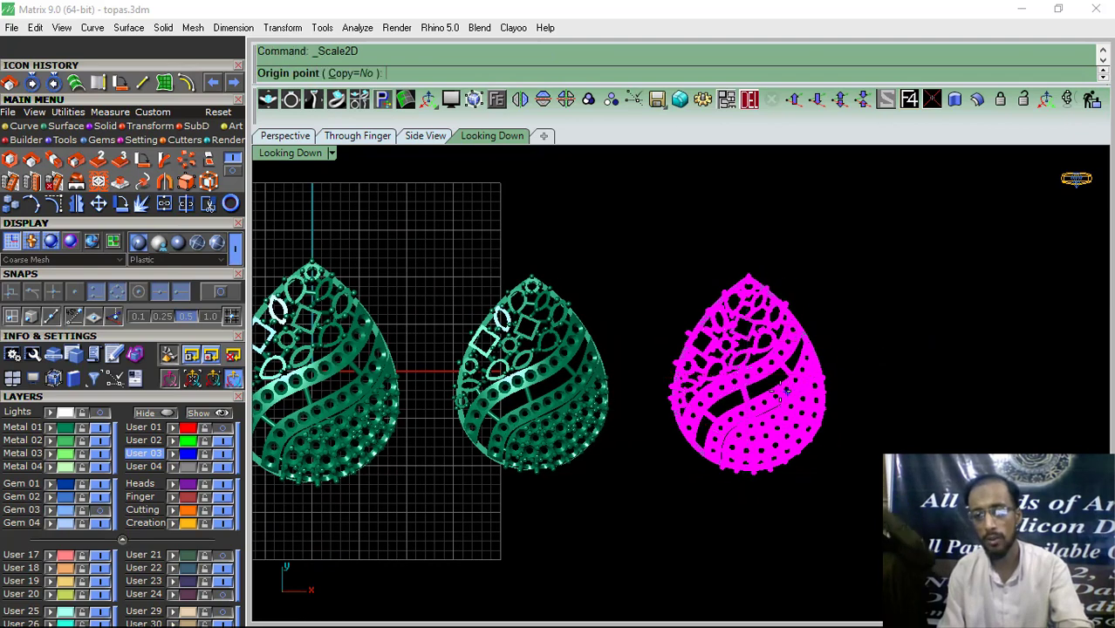
pyautogui.click(754, 386)
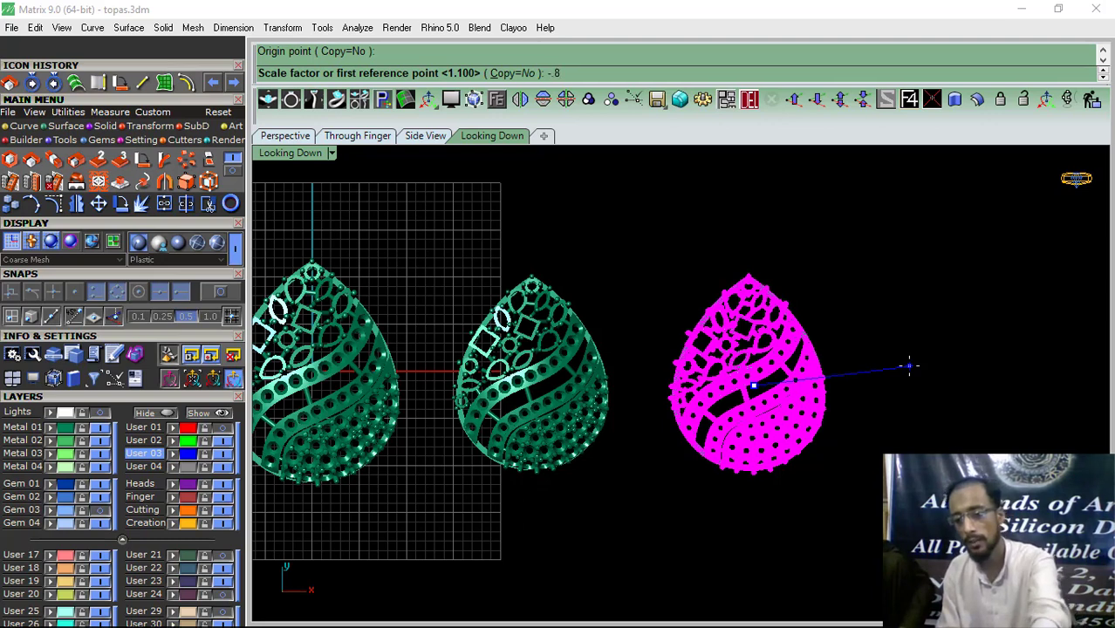
pyautogui.press('Return')
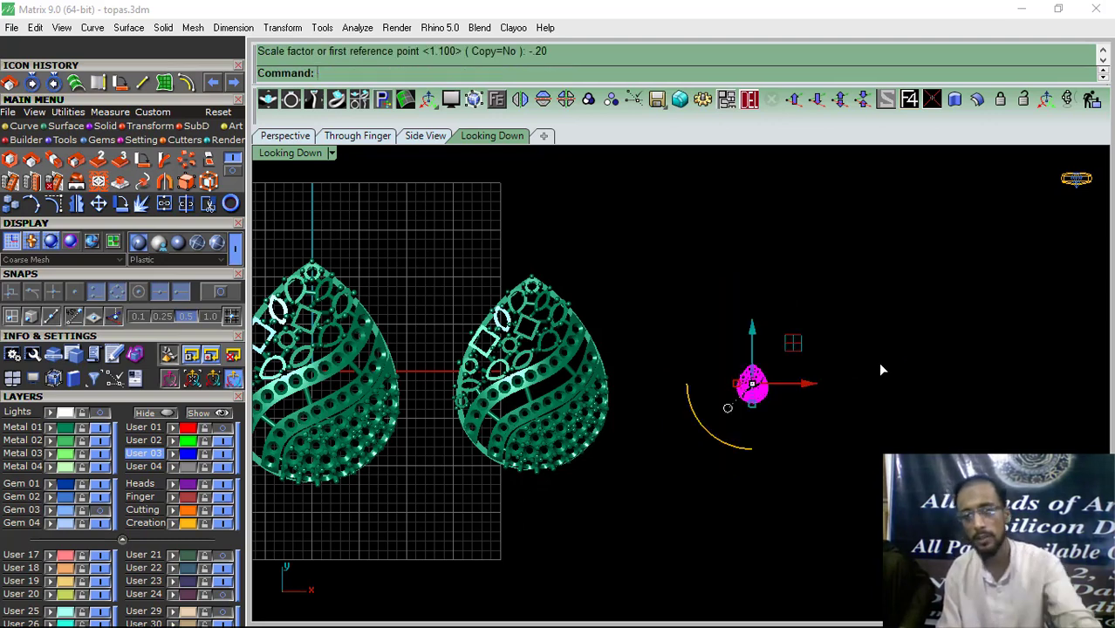
pyautogui.scroll(1, 757, 397)
pyautogui.scroll(1, 757, 397)
pyautogui.scroll(-2, 759, 393)
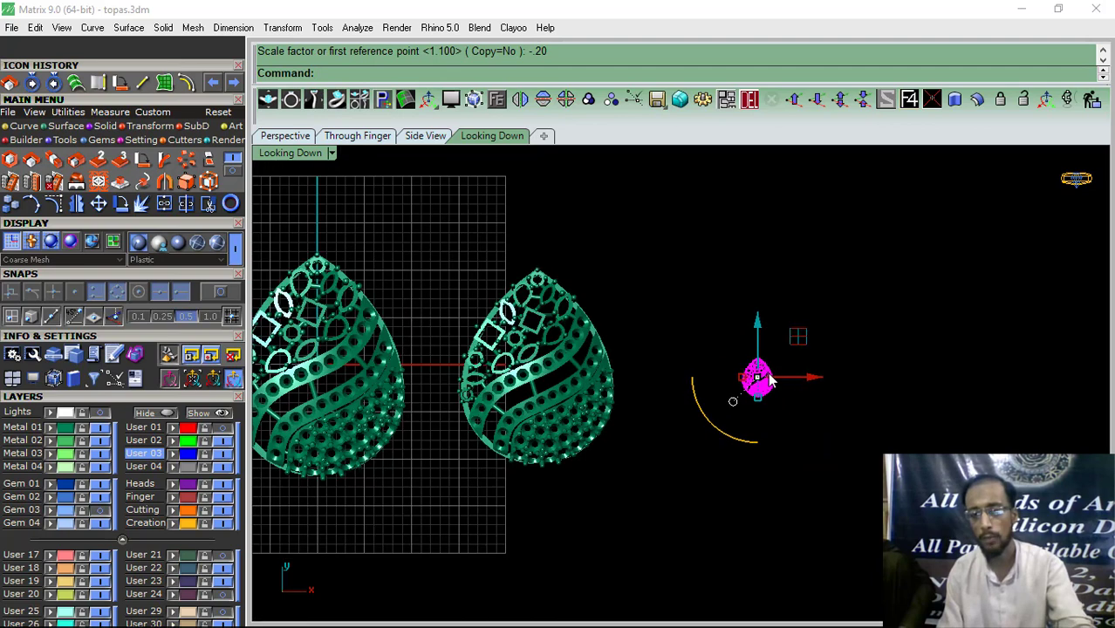
pyautogui.hotkey('ctrl', 'z')
# Step: Scale the third teardrop in 2D by a factor of -.80 from a point near its centre
pyautogui.press('Return')
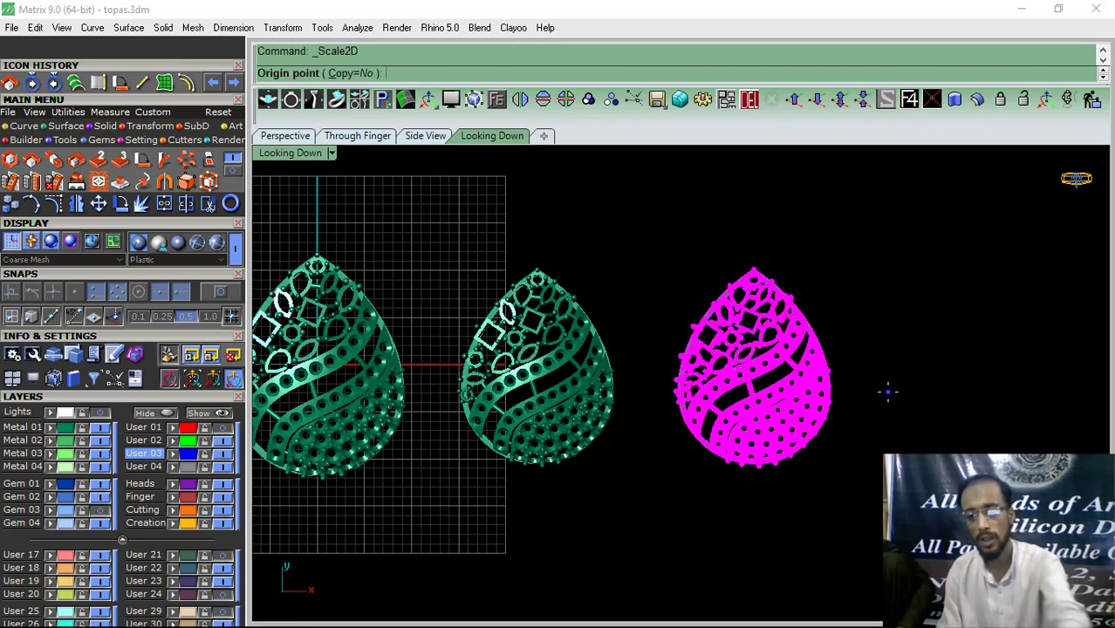
pyautogui.write('-.80')
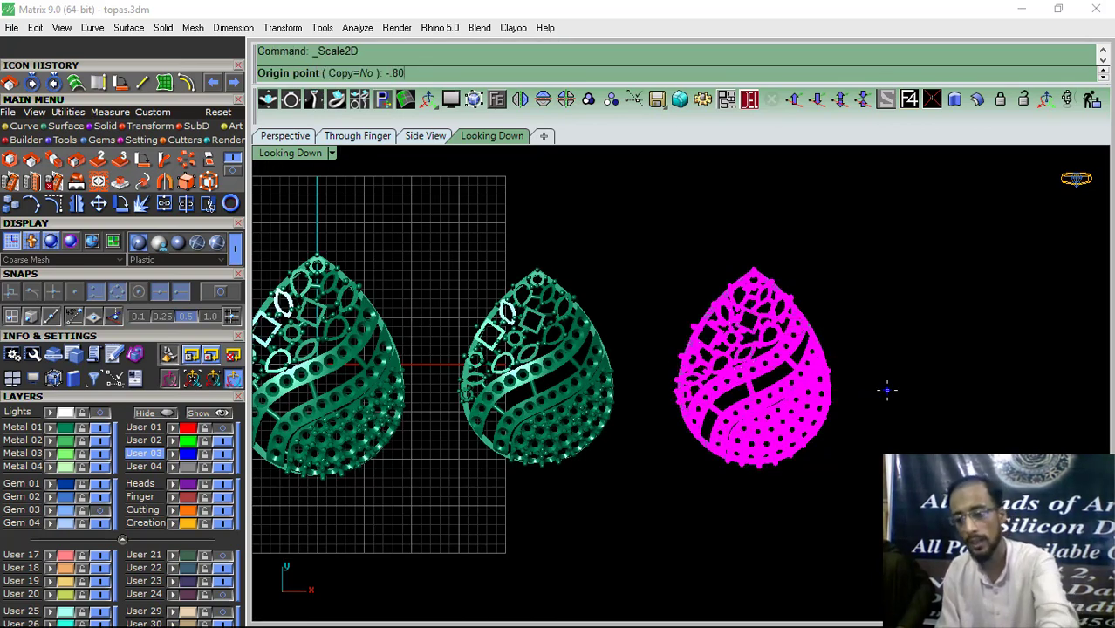
pyautogui.press('Return')
pyautogui.click(746, 382)
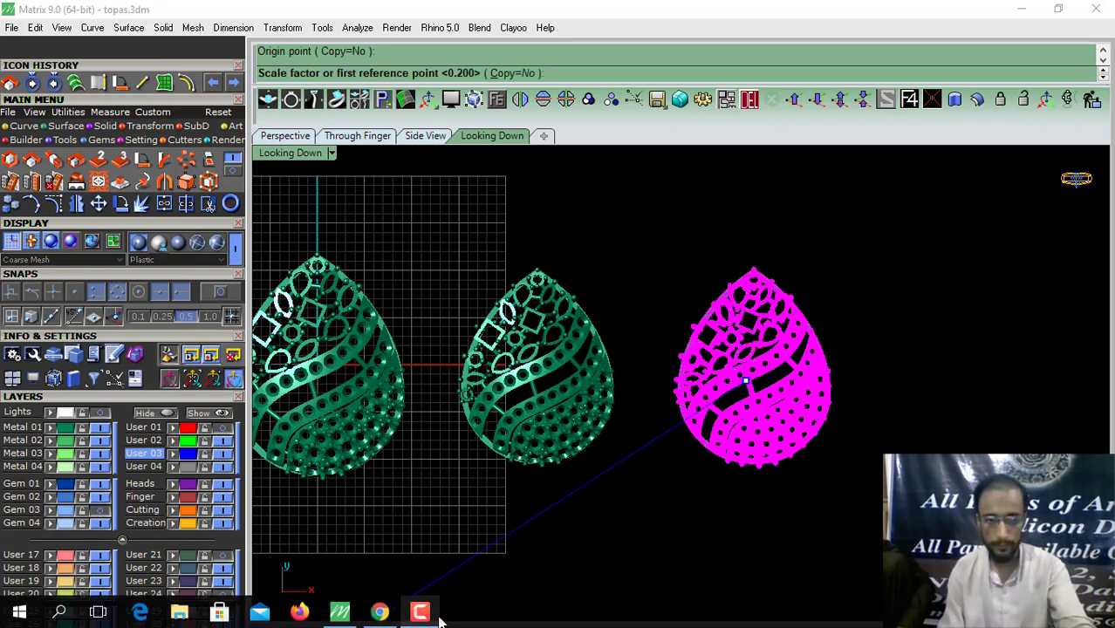
pyautogui.click(422, 613)
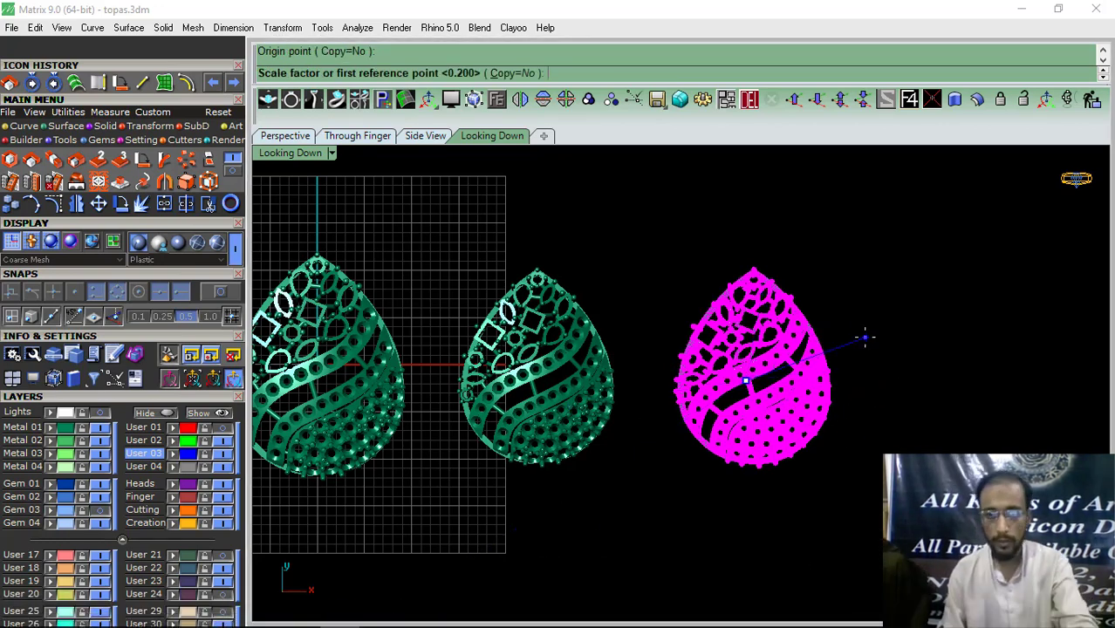
pyautogui.moveTo(864, 337); pyautogui.dragTo(835, 352, button='right')
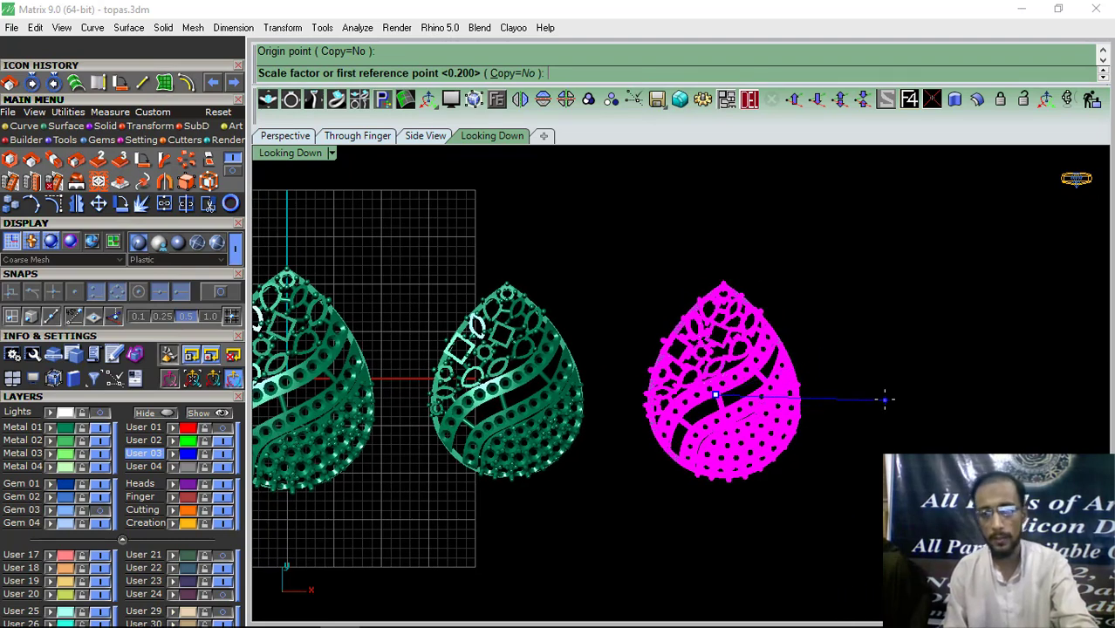
pyautogui.write('.8')
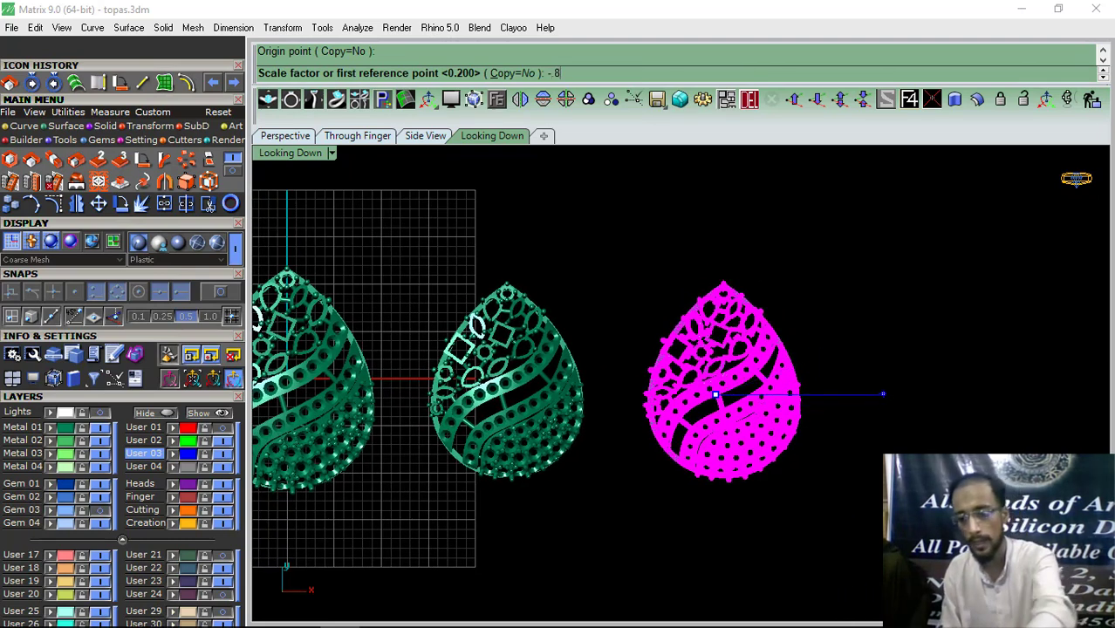
pyautogui.press('Return')
pyautogui.moveTo(854, 406); pyautogui.dragTo(919, 414, button='right')
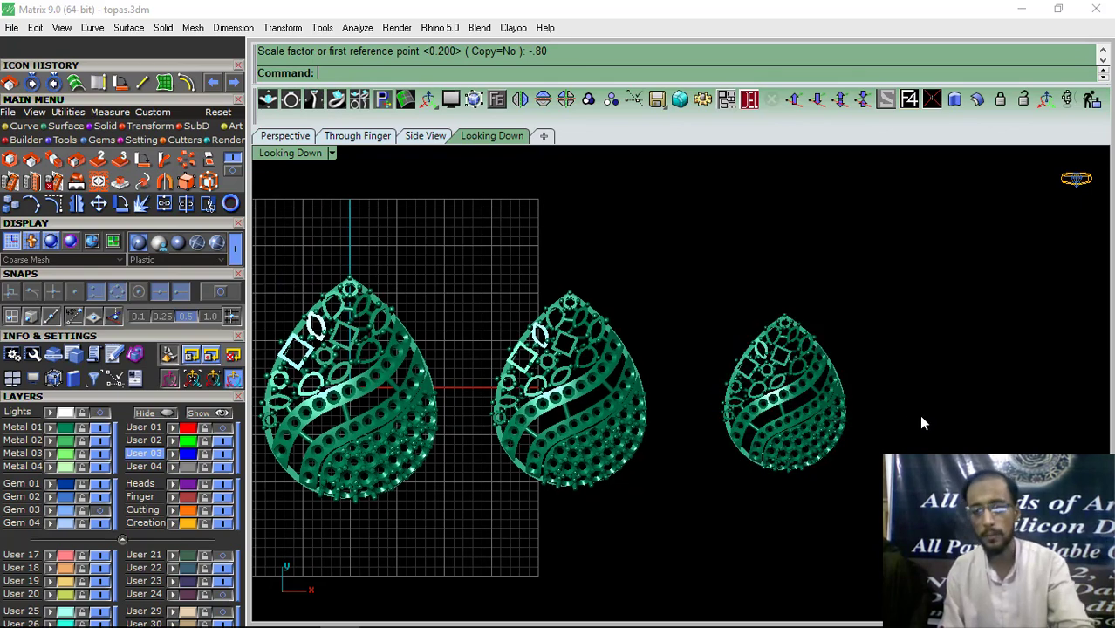
# Step: Delete the third teardrop used for the scaling trials
pyautogui.moveTo(843, 421); pyautogui.dragTo(870, 430, button='right')
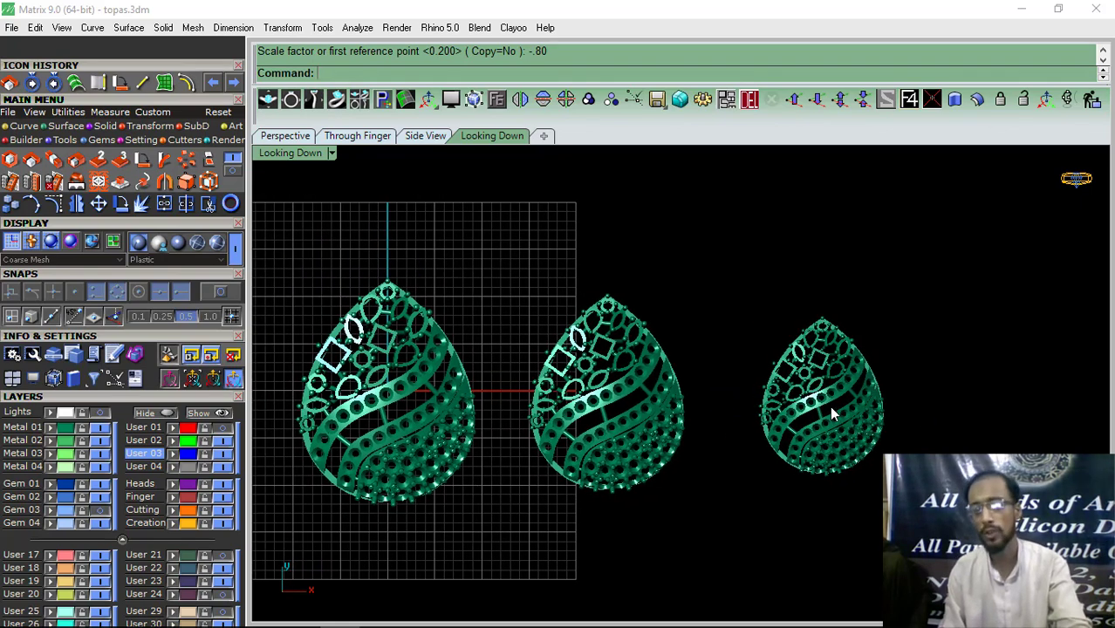
pyautogui.click(829, 406)
pyautogui.press('Delete')
pyautogui.moveTo(674, 345); pyautogui.dragTo(774, 354, button='right')
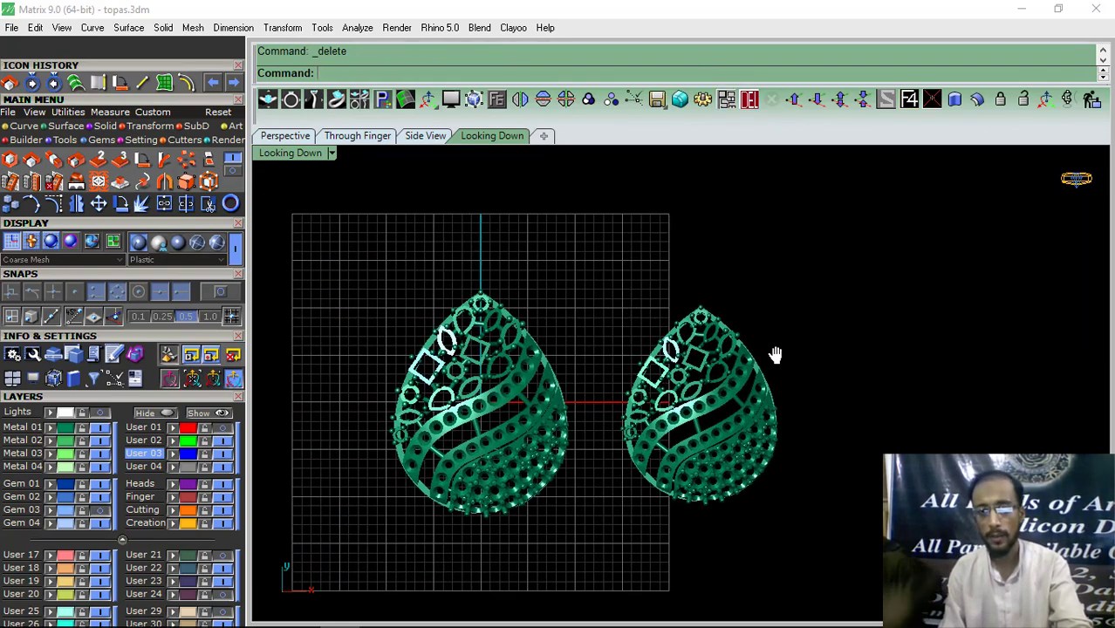
# Step: Inspect the two remaining teardrops from several perspective angles, and return to the looking-down view
pyautogui.click(291, 137)
pyautogui.moveTo(510, 373); pyautogui.dragTo(552, 390, button='right')
pyautogui.scroll(6, 597, 382)
pyautogui.moveTo(650, 374); pyautogui.dragTo(616, 495, button='right')
pyautogui.scroll(-4, 531, 399)
pyautogui.moveTo(531, 400); pyautogui.dragTo(585, 177, button='right')
pyautogui.click(491, 136)
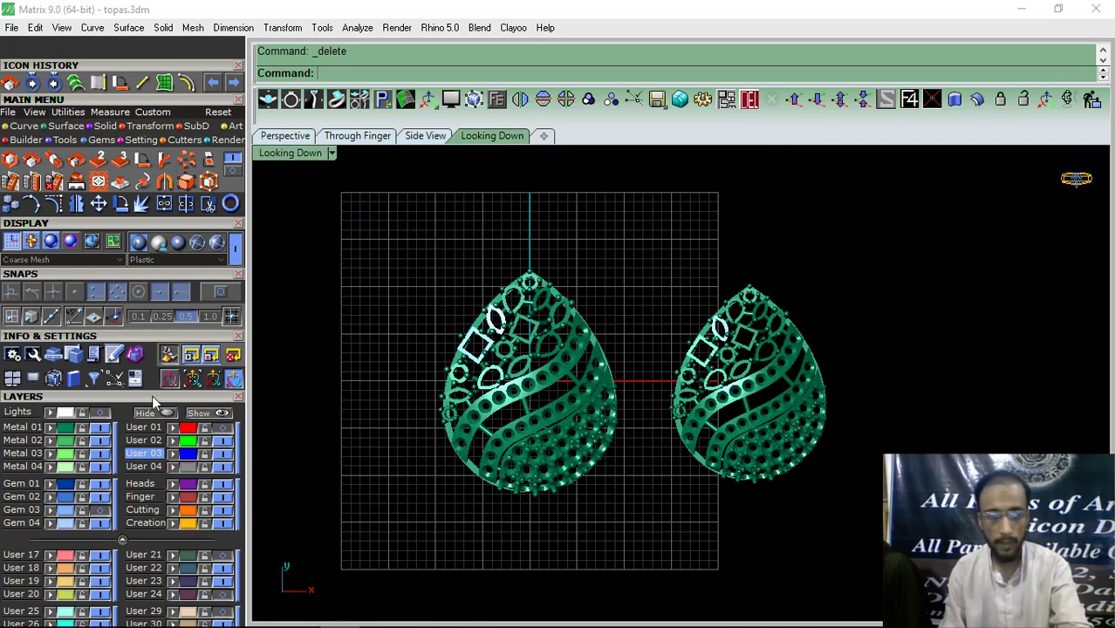
# Step: Show the reference photo's Lights layer again behind the original teardrop and lock the layer
pyautogui.click(100, 413)
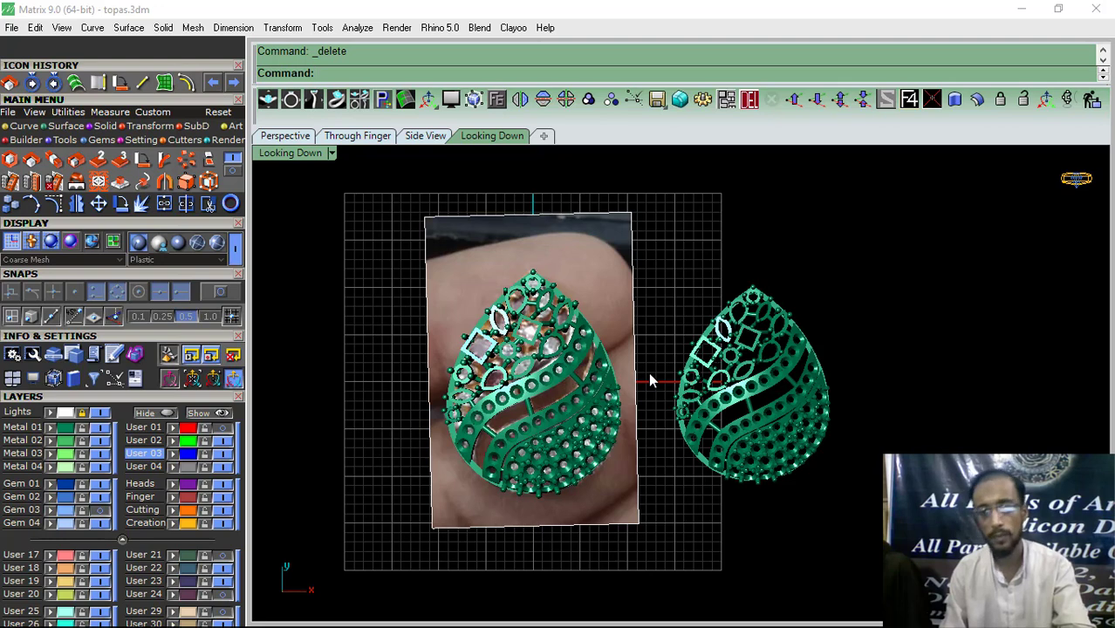
pyautogui.moveTo(598, 394); pyautogui.dragTo(613, 384, button='right')
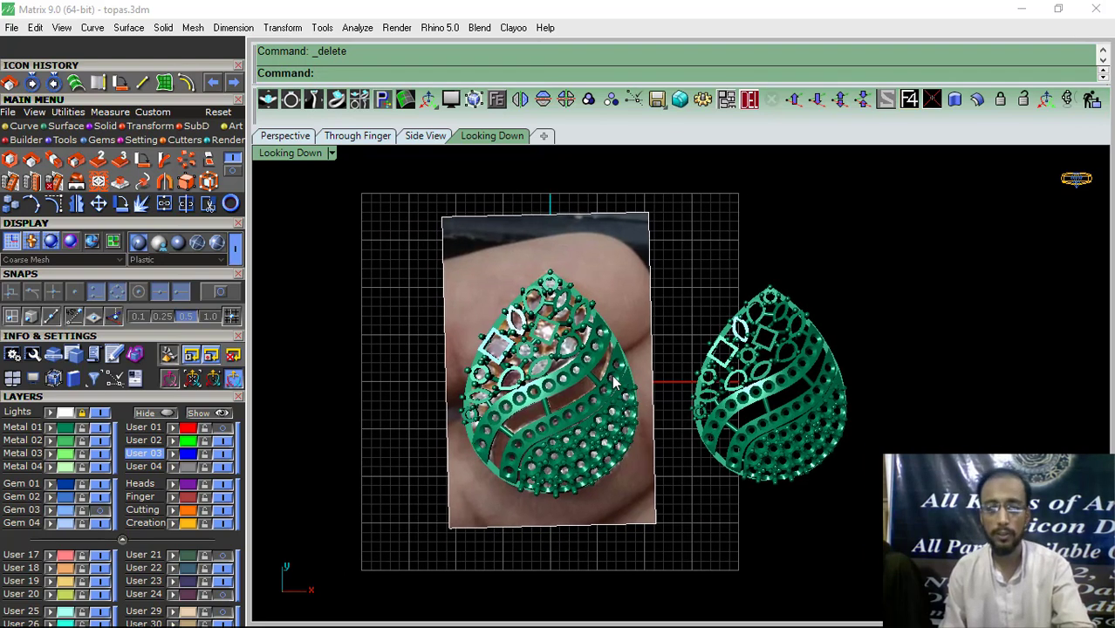